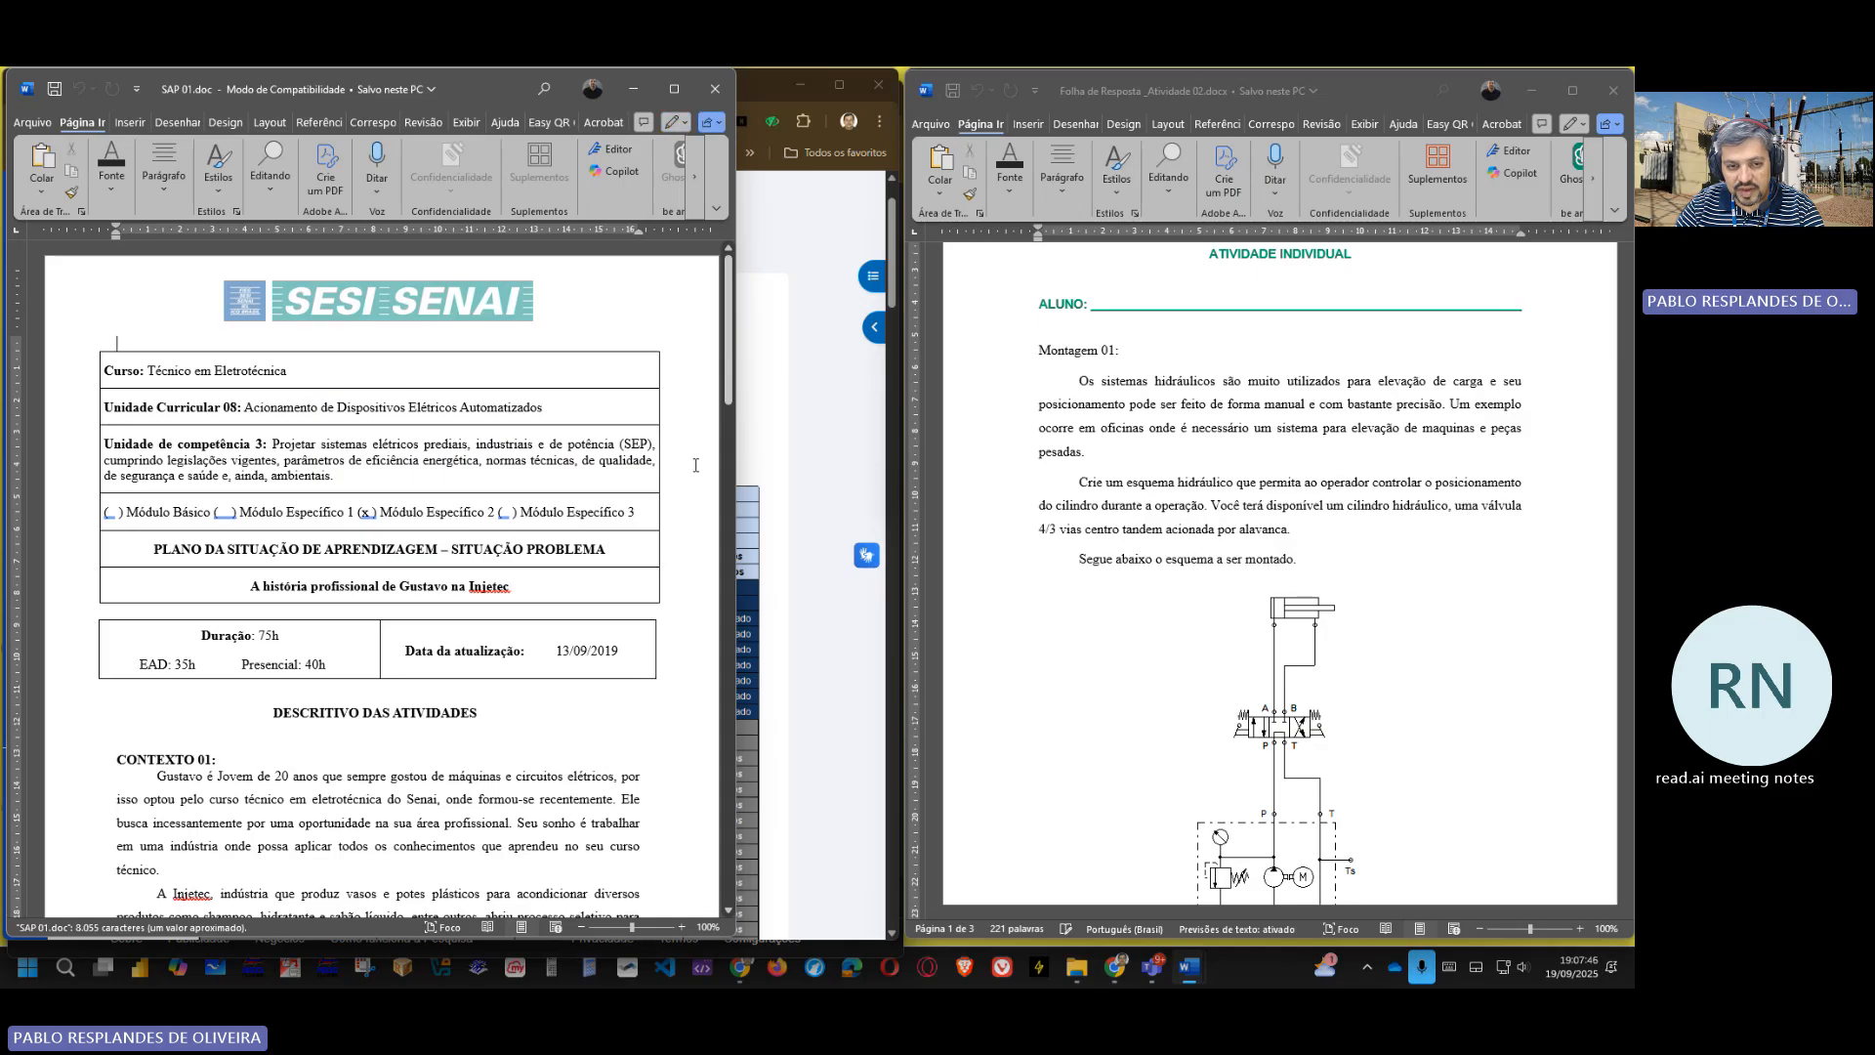
# - Widen the SAP 01.doc window up to the neighbouring document and bring the Atividade 2 section into view
pyautogui.moveTo(741, 475); pyautogui.dragTo(892, 482)
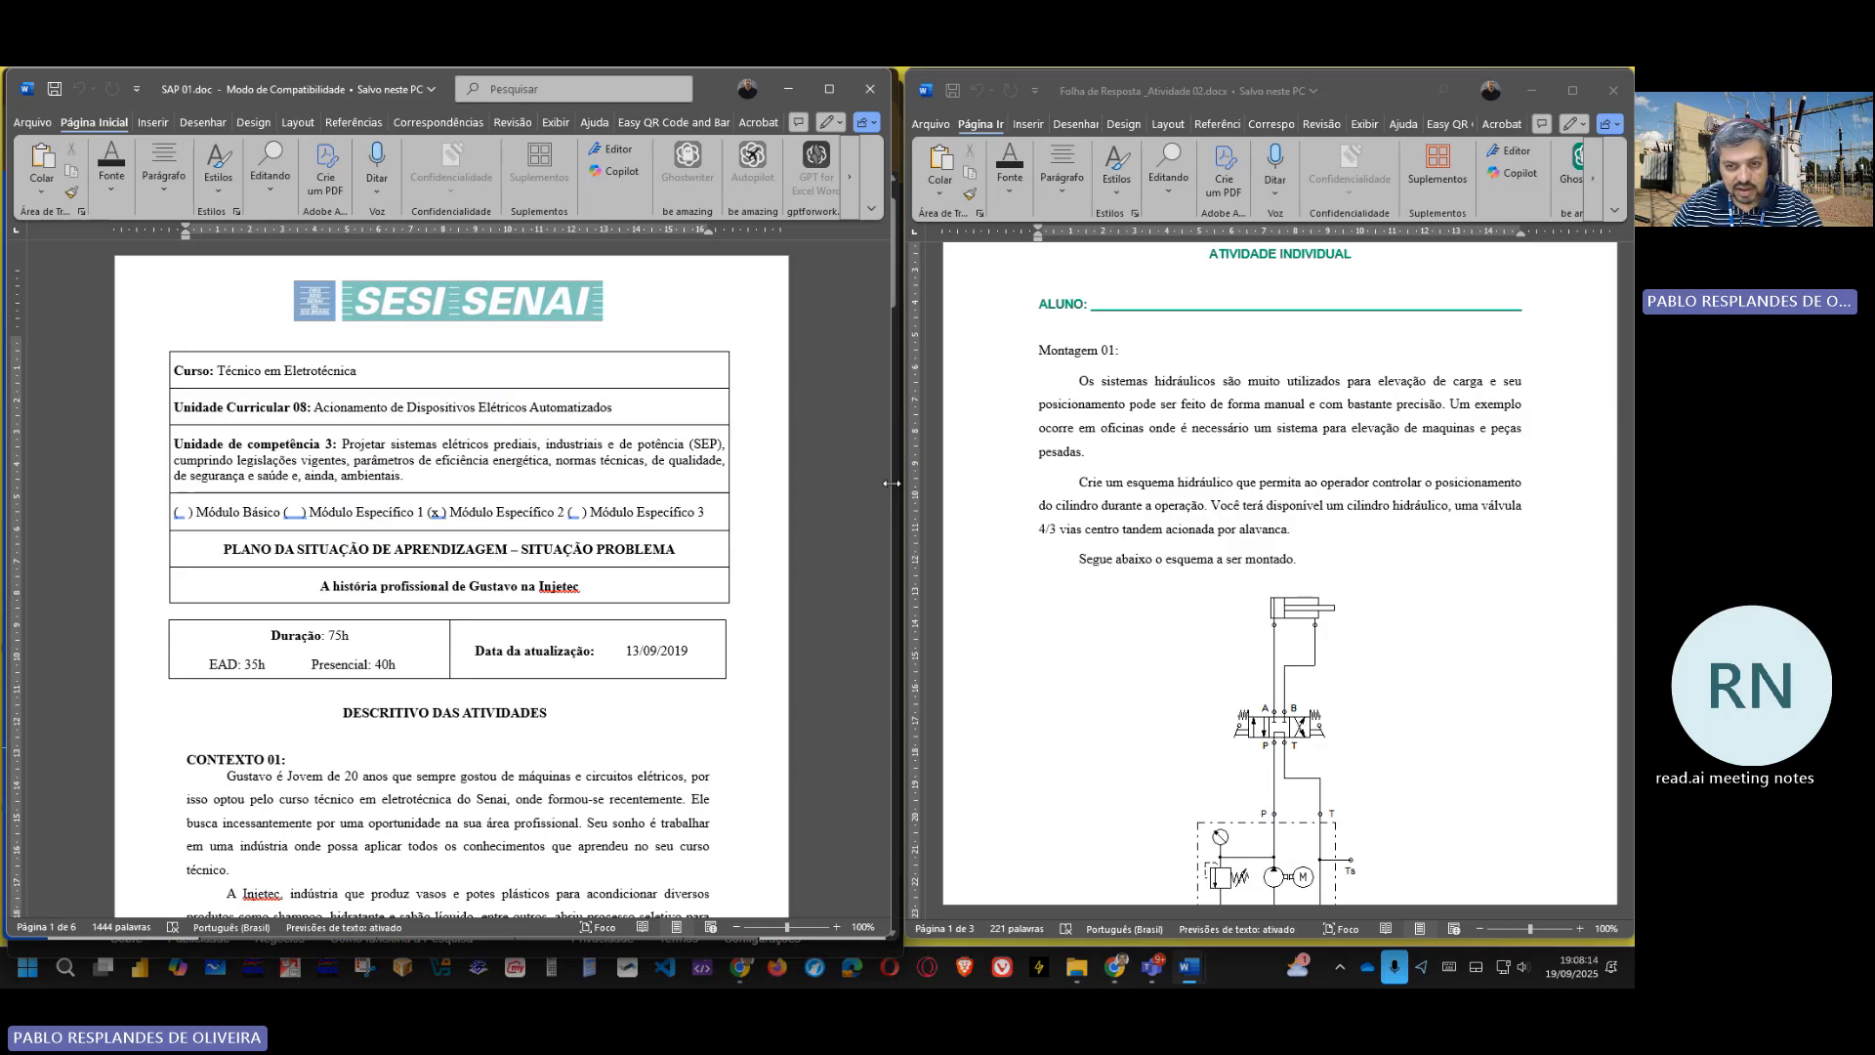
pyautogui.scroll(-8, 521, 604)
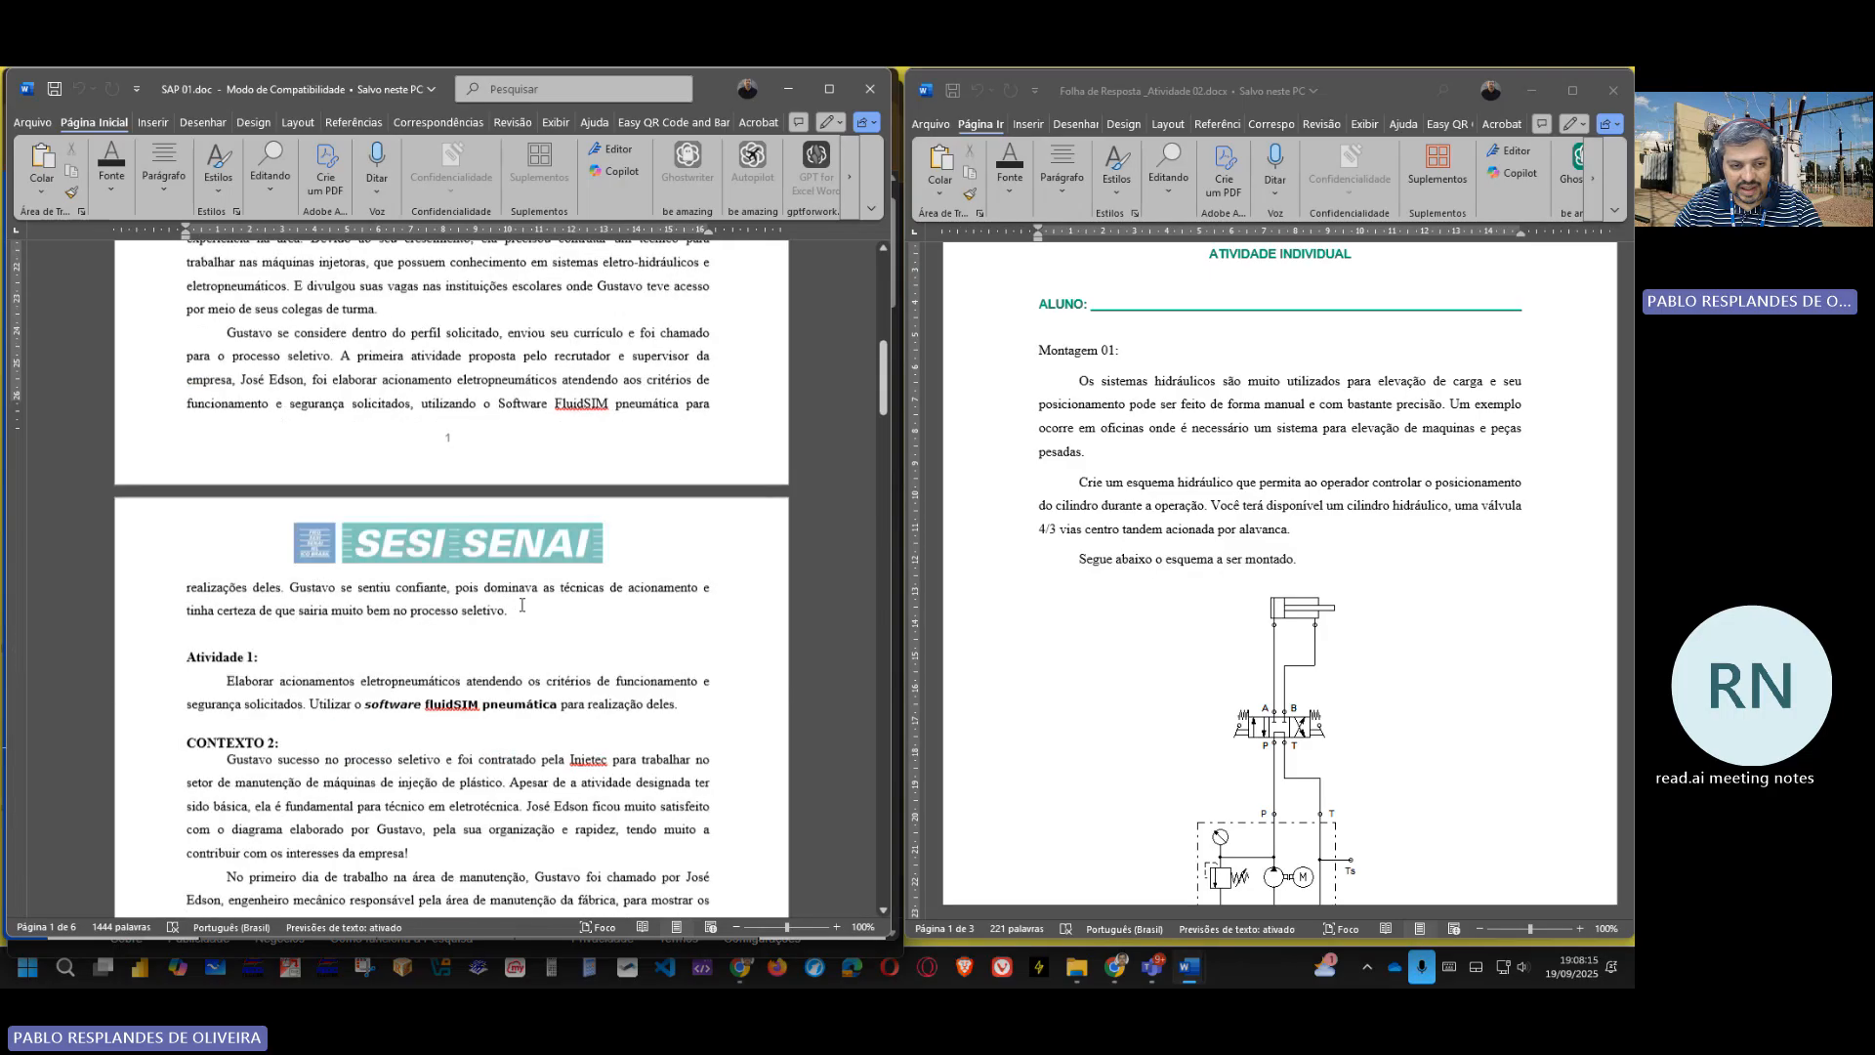
pyautogui.scroll(-3, 521, 605)
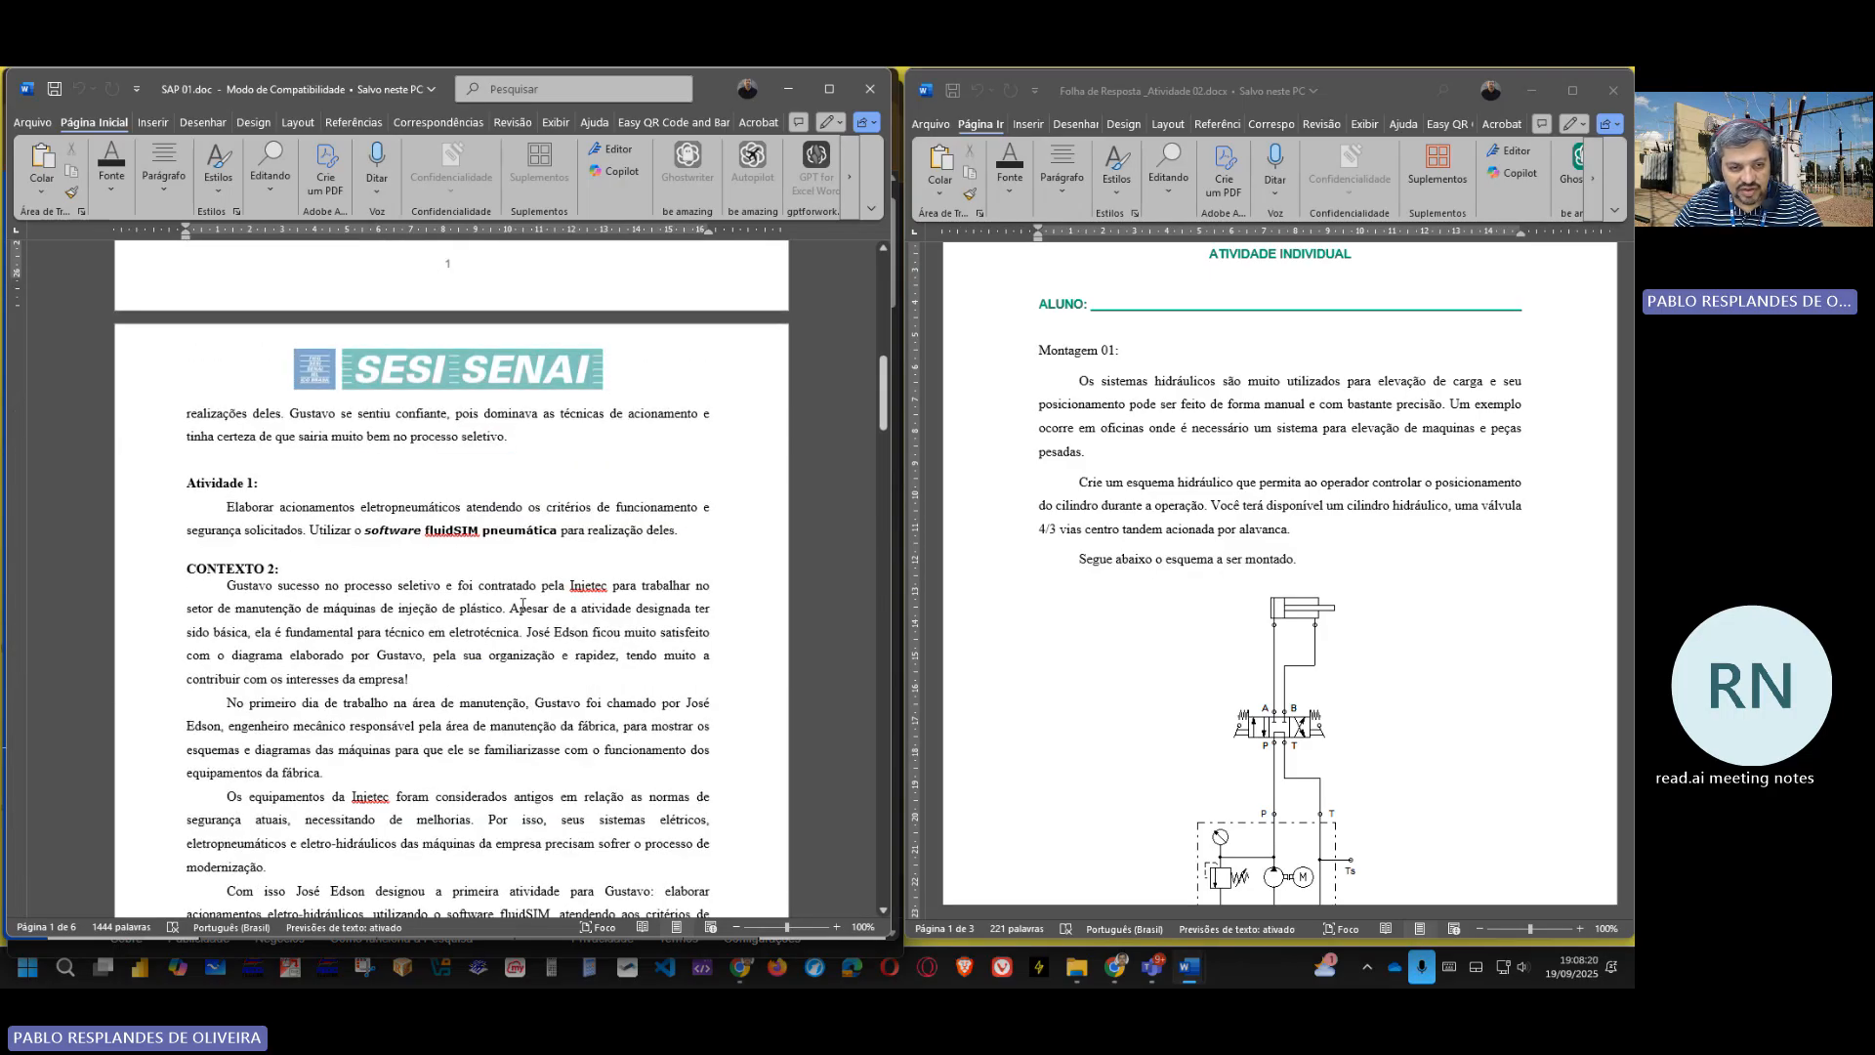
pyautogui.scroll(-8, 470, 576)
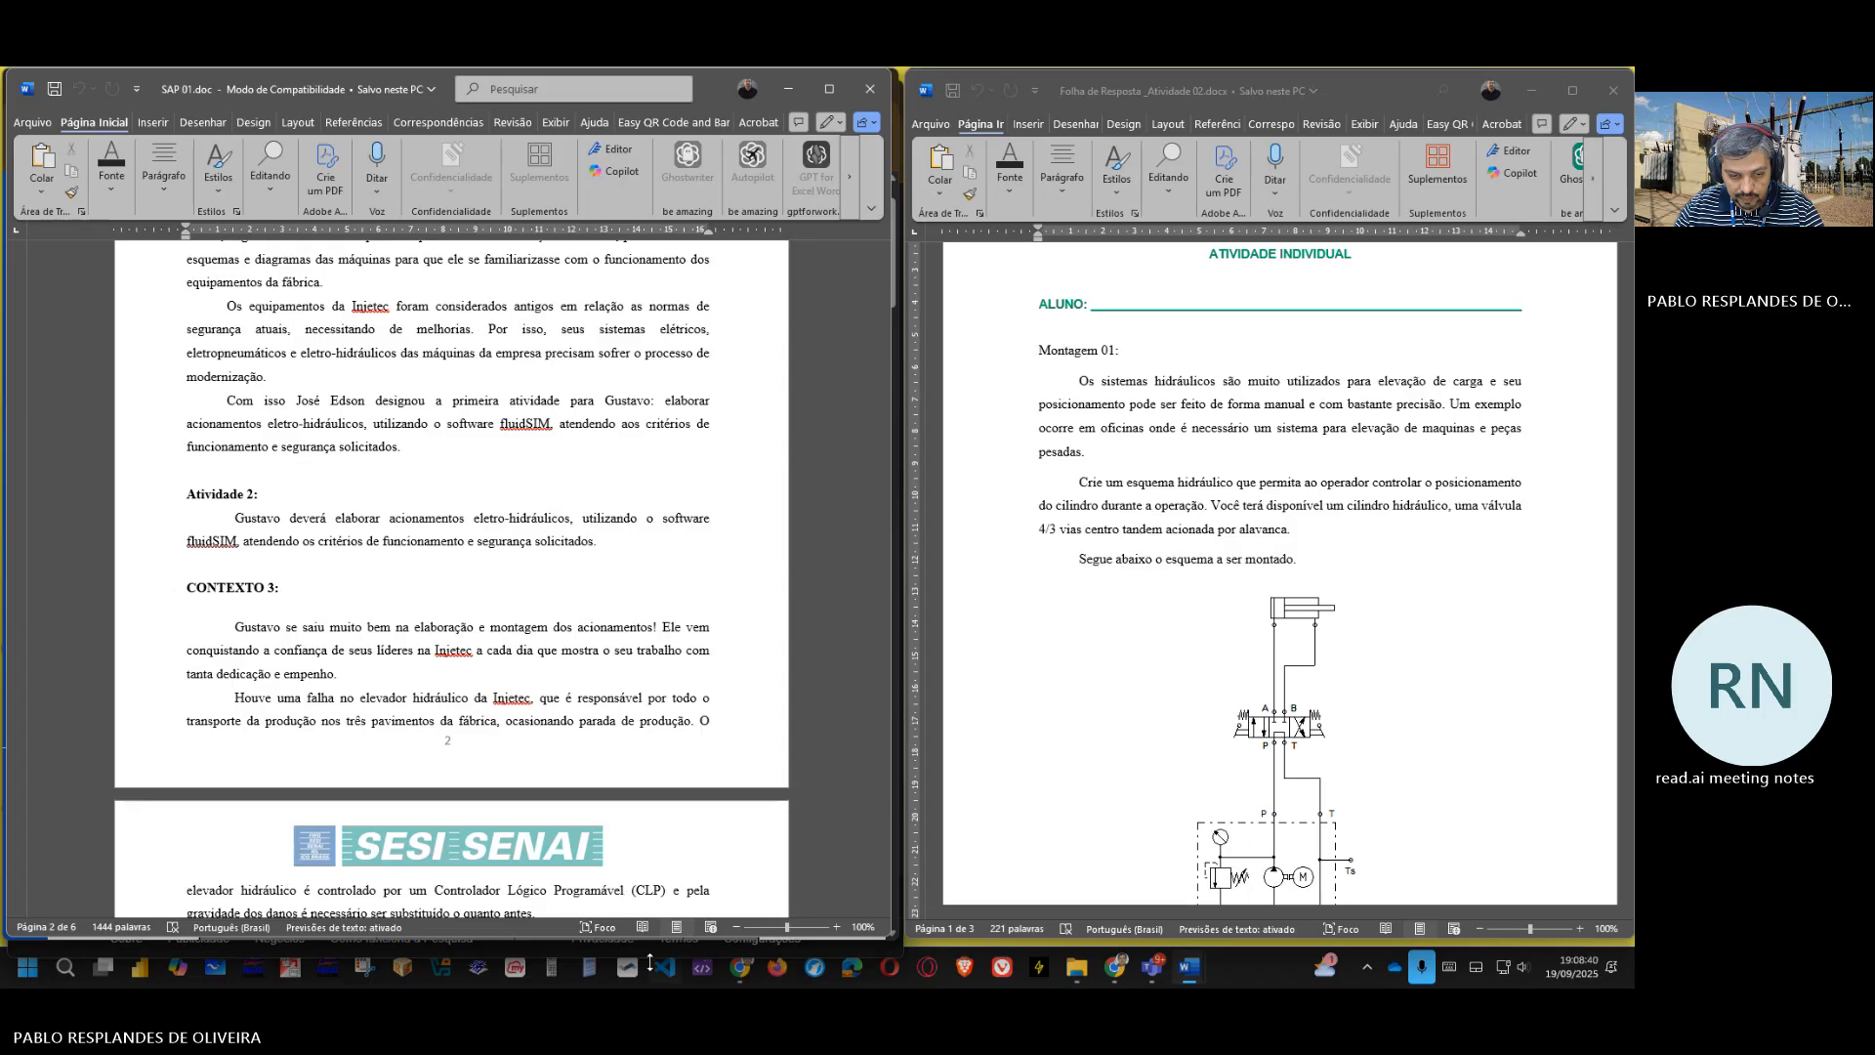
pyautogui.moveTo(650, 963); pyautogui.dragTo(648, 911)
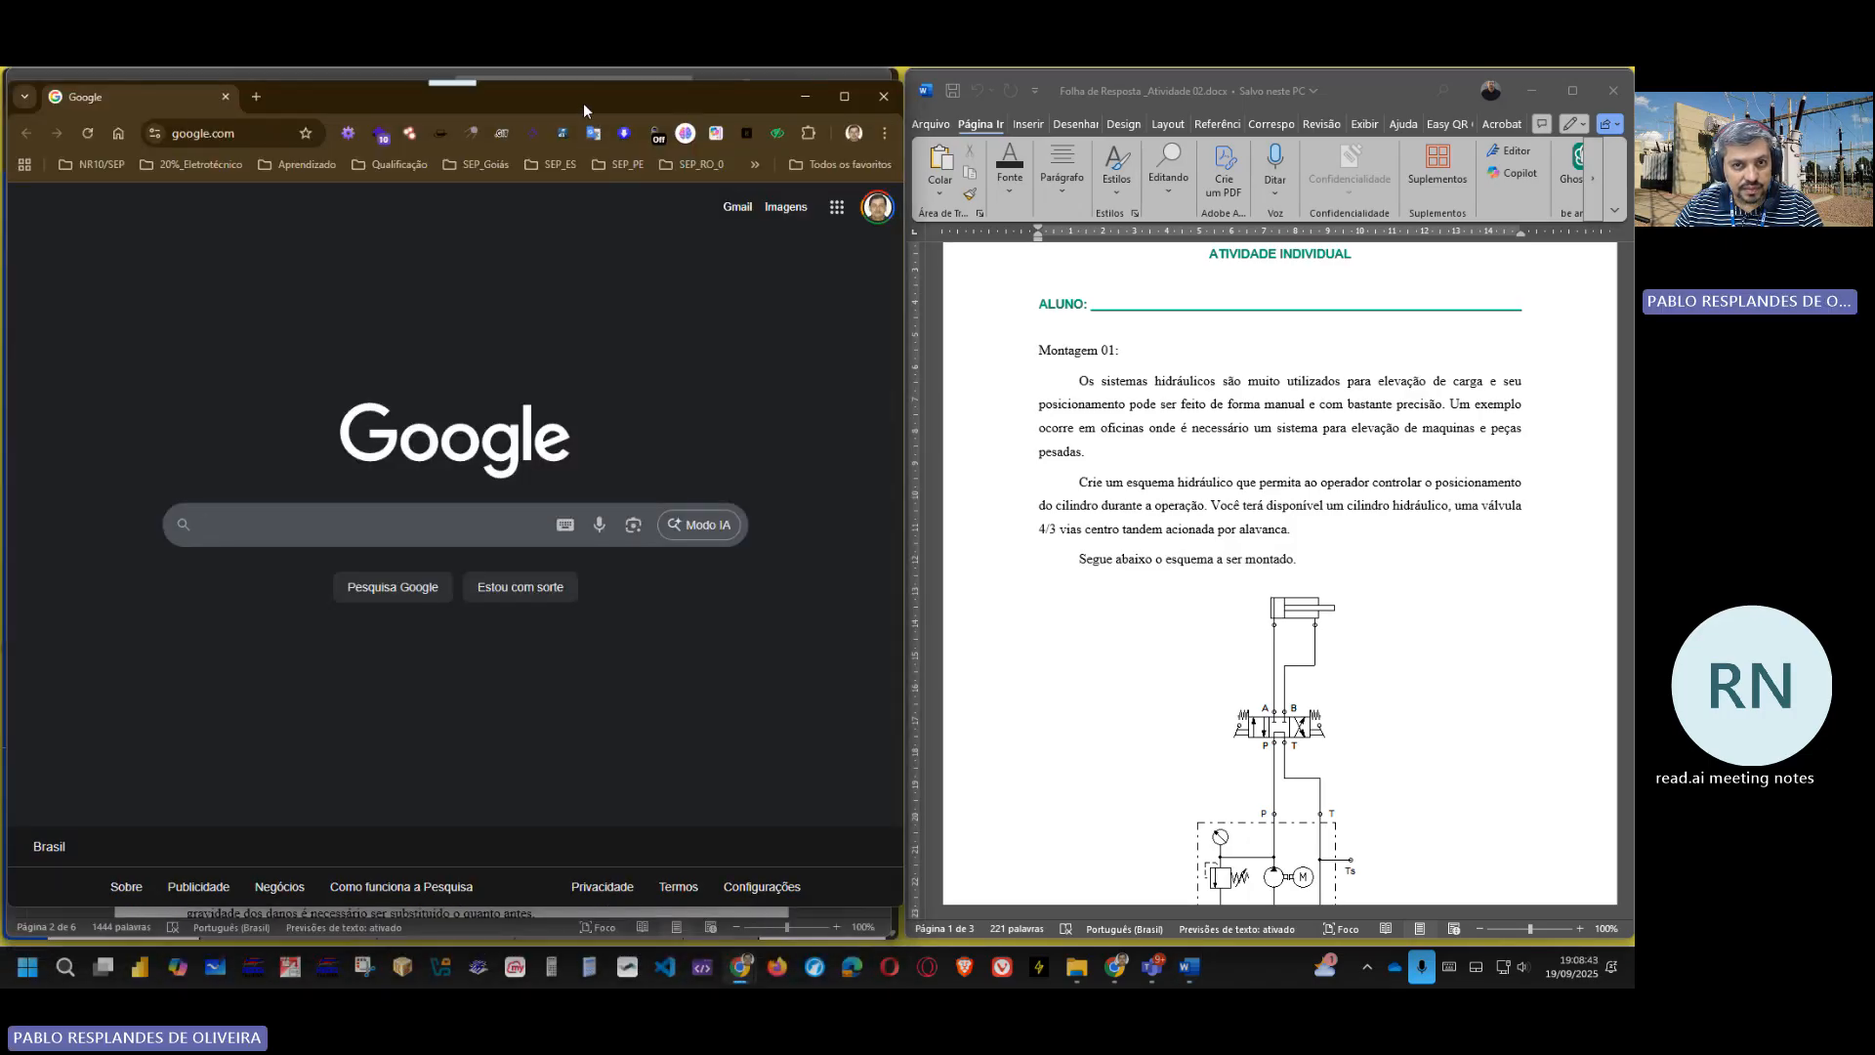
pyautogui.moveTo(583, 102); pyautogui.dragTo(583, 179)
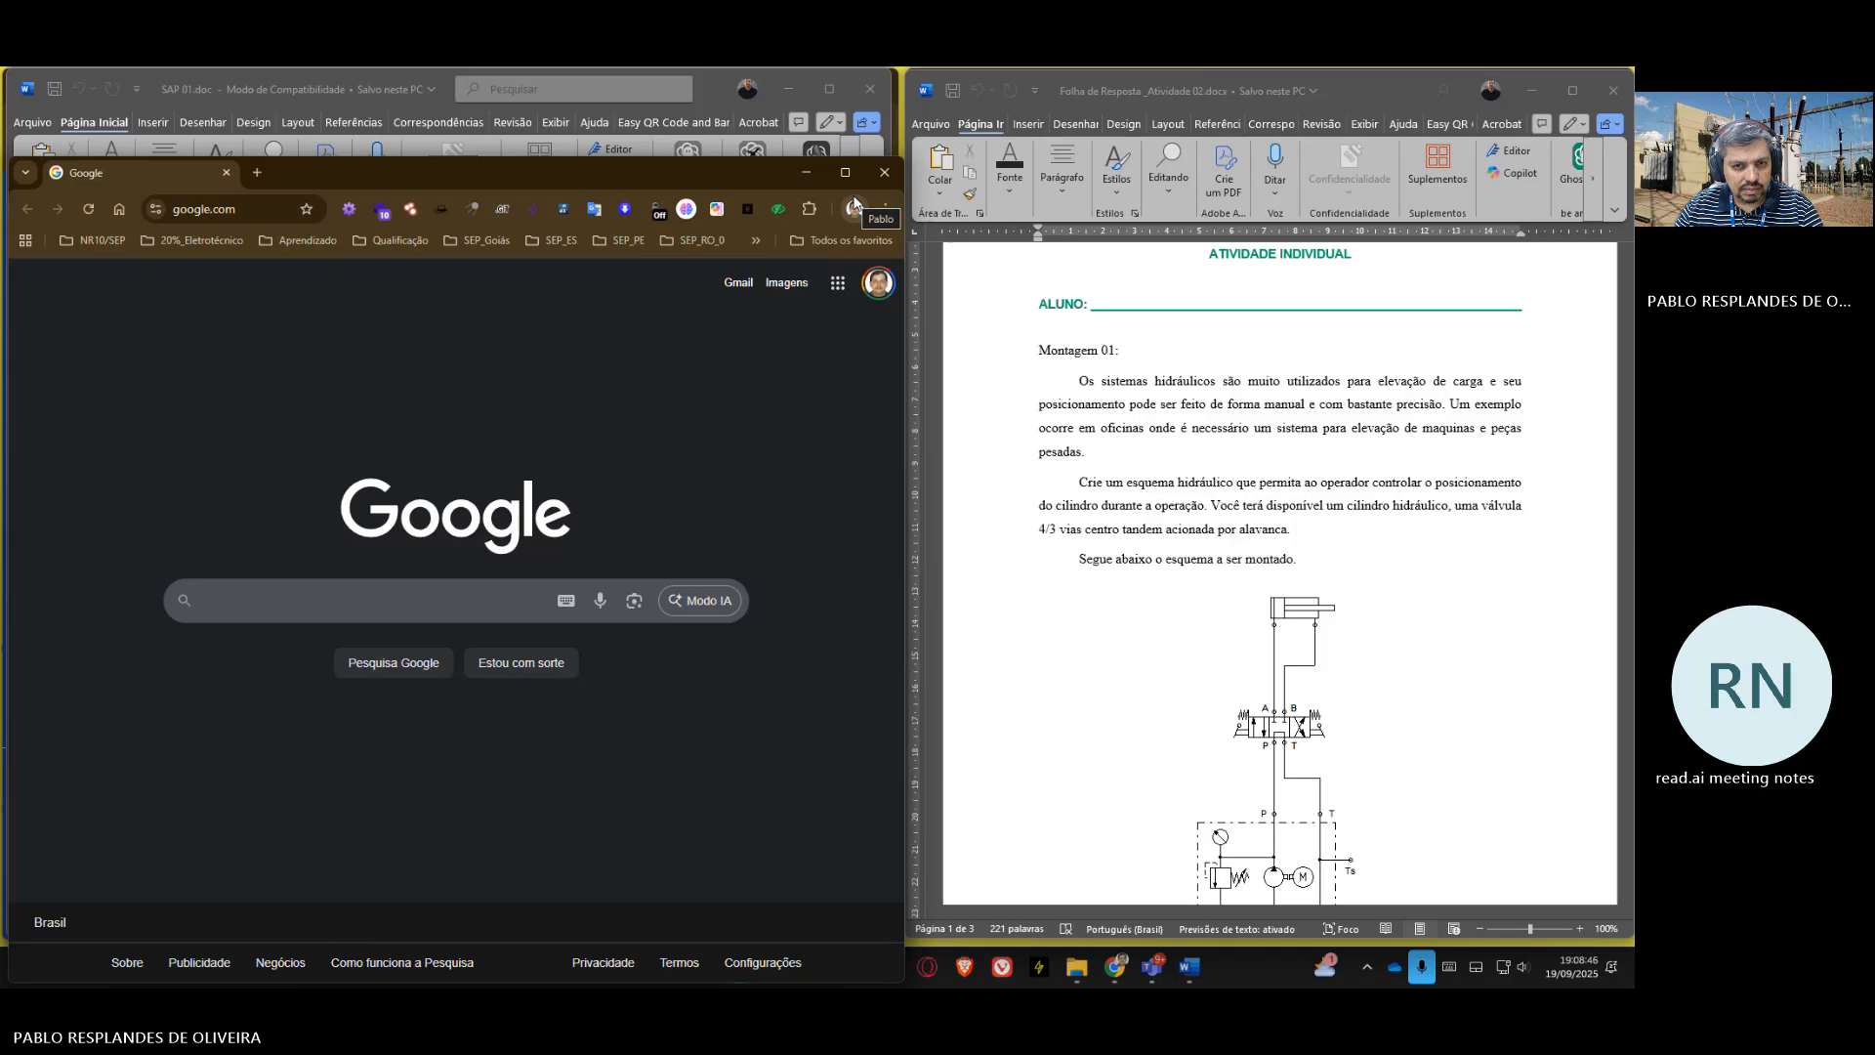
pyautogui.click(881, 176)
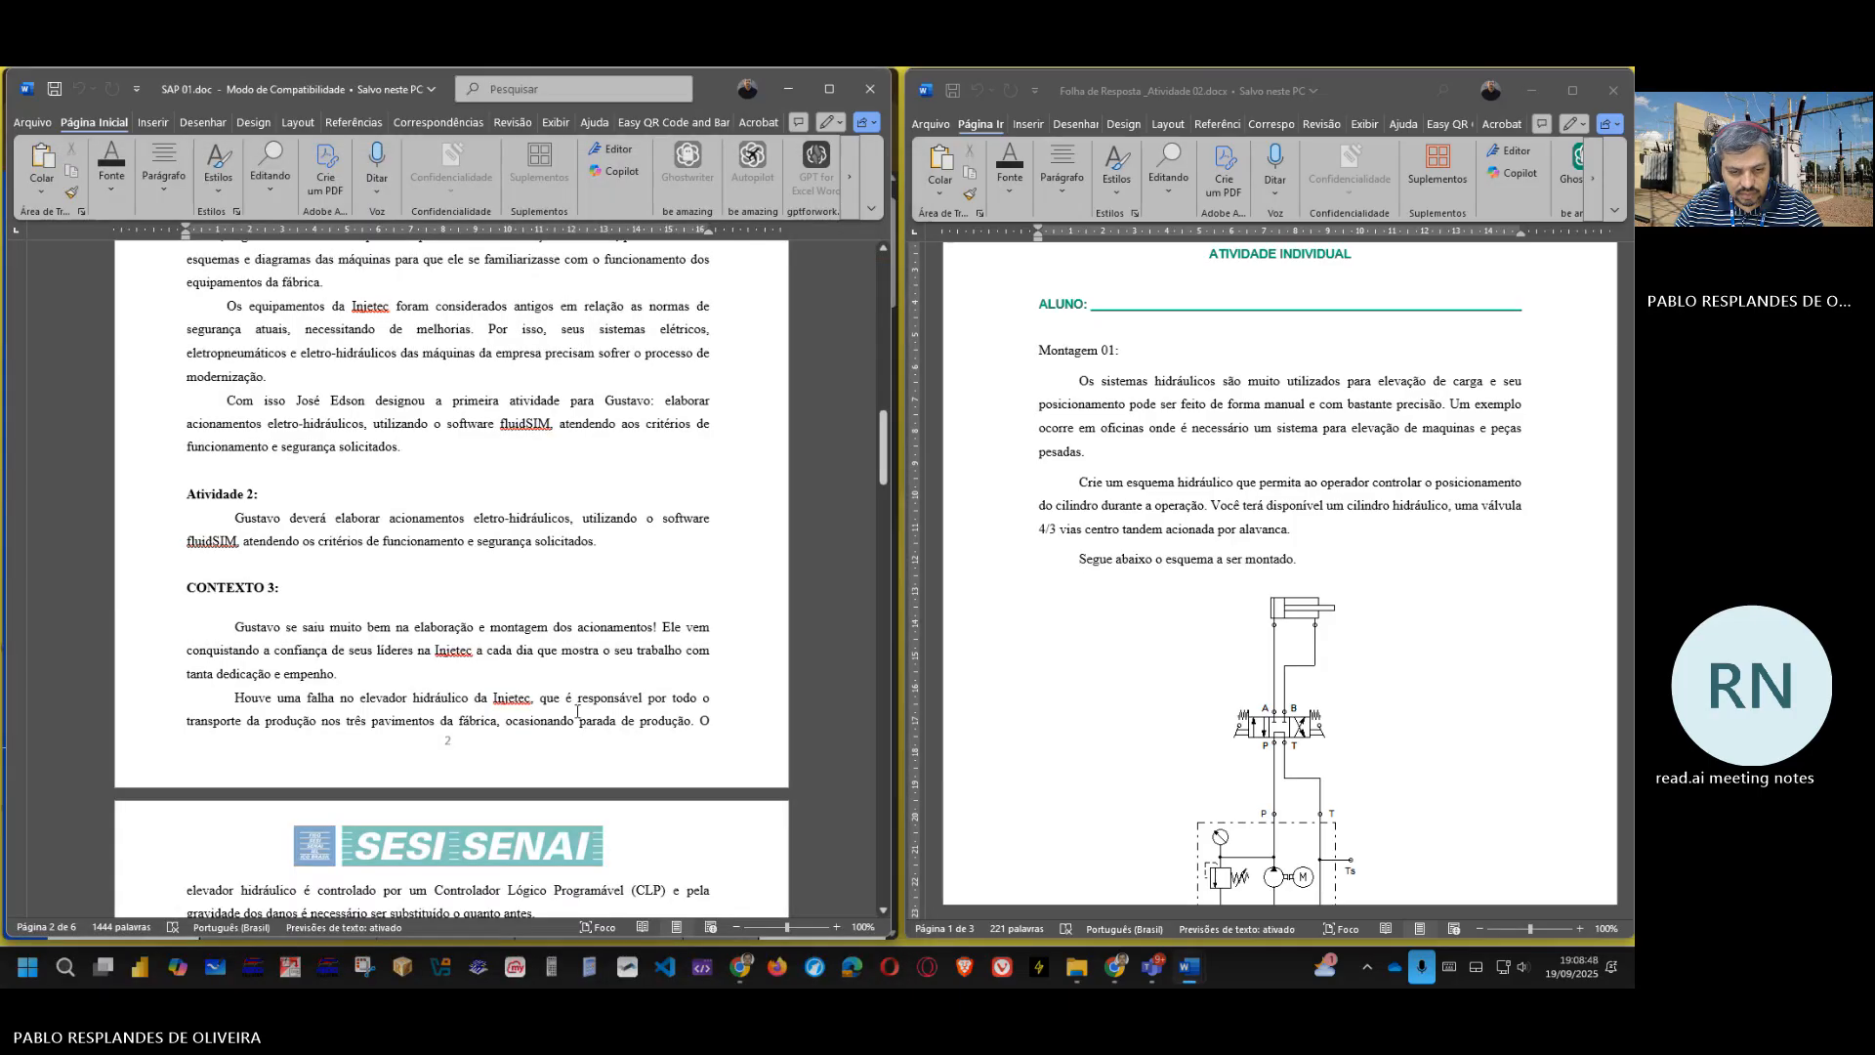
pyautogui.click(749, 973)
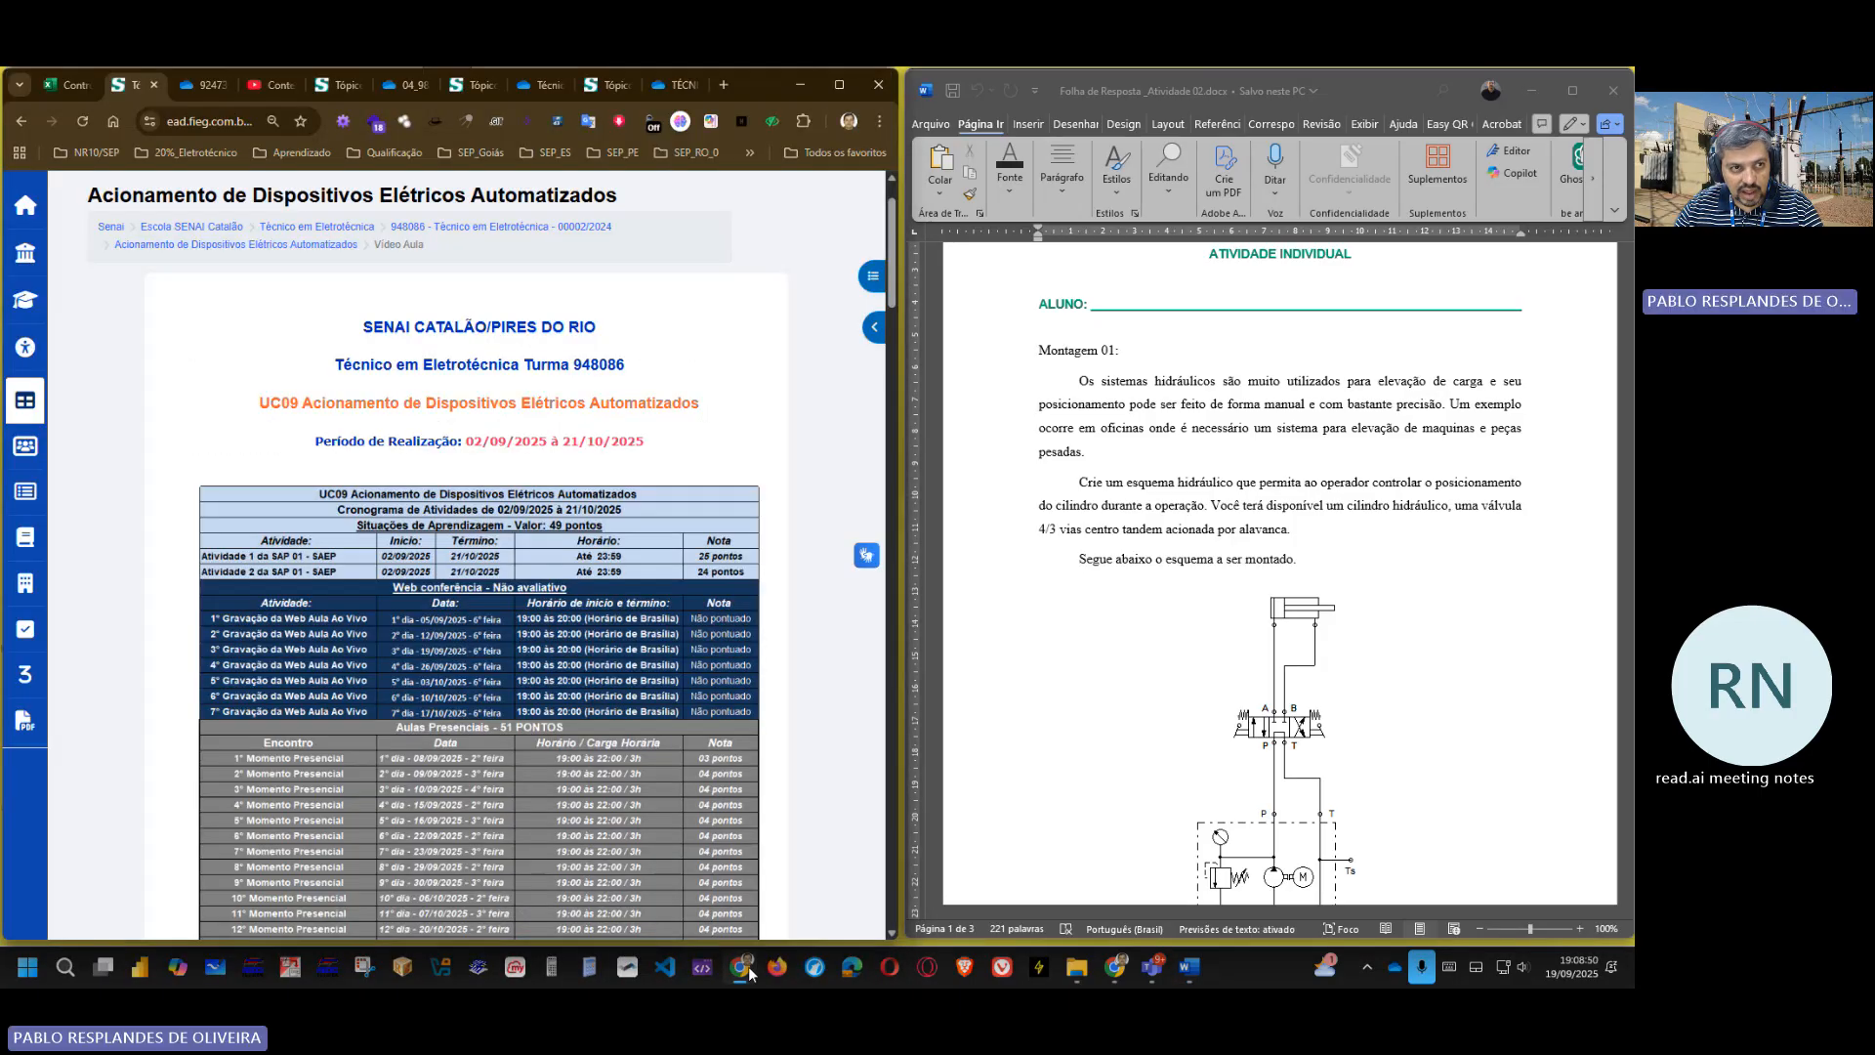
pyautogui.click(749, 972)
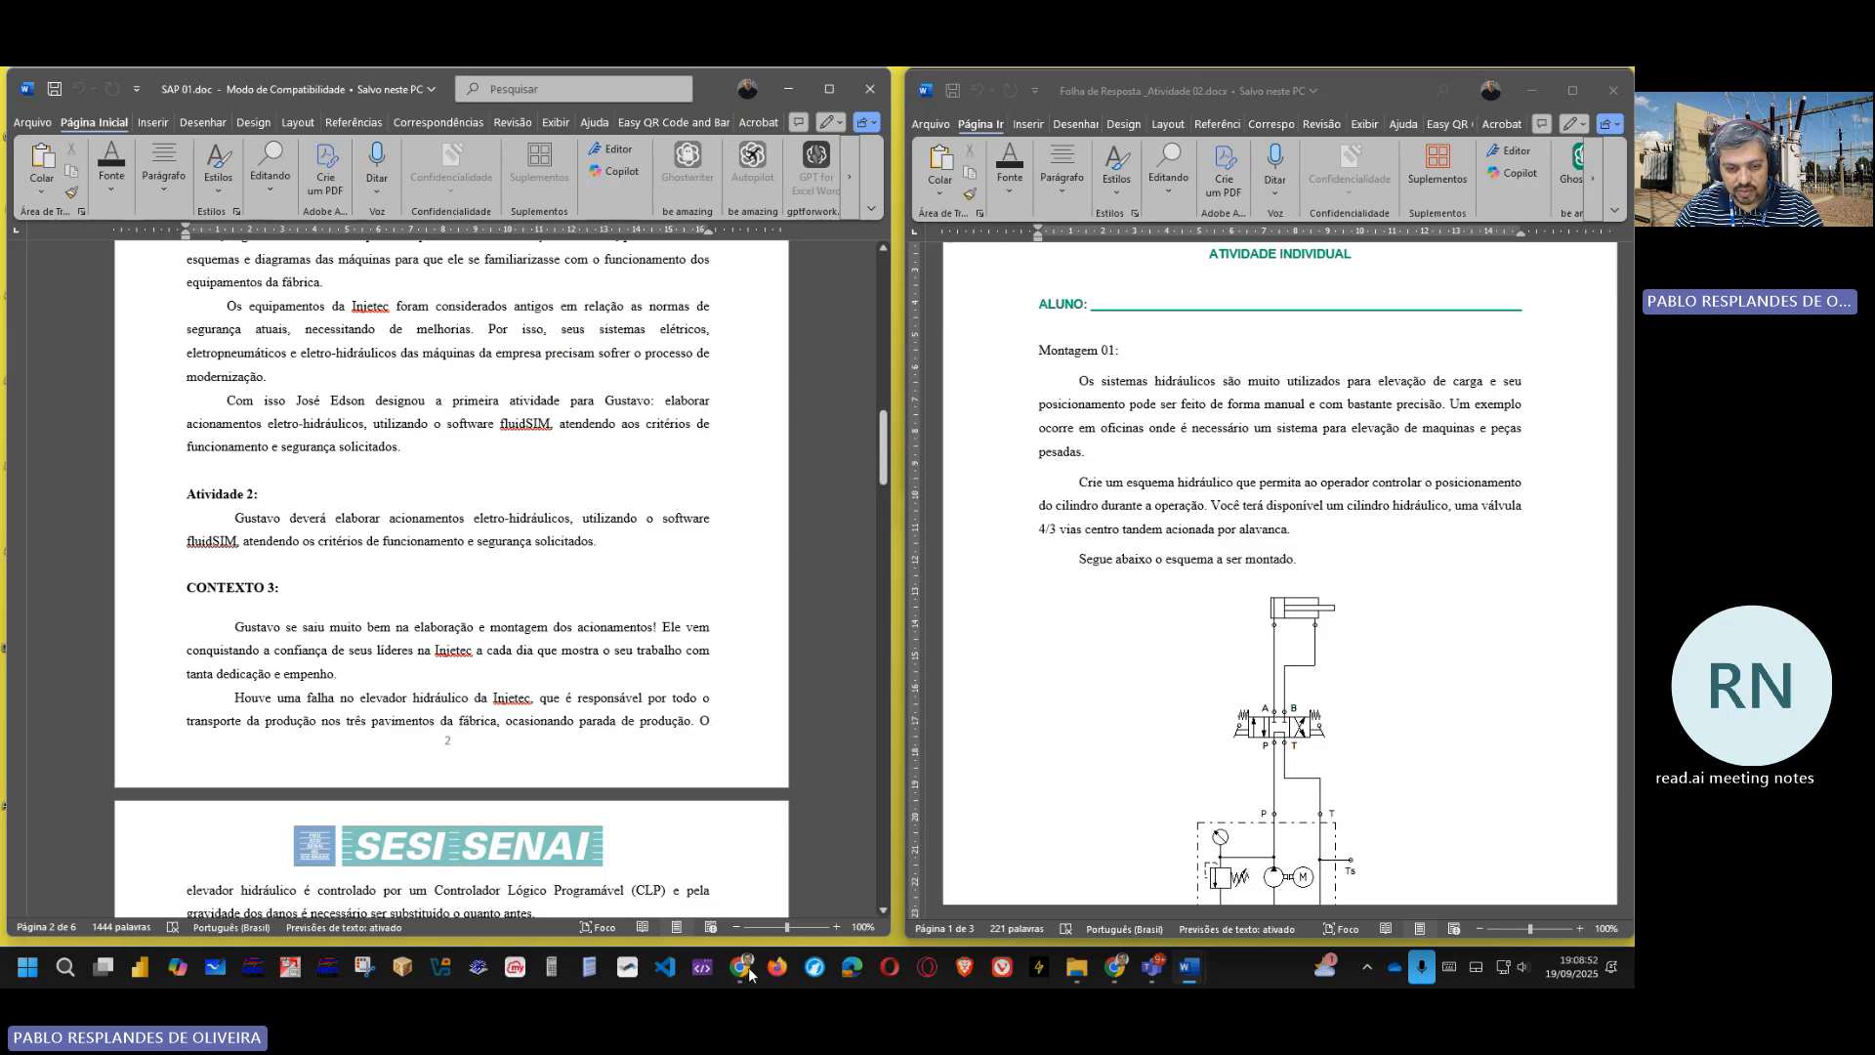
pyautogui.click(749, 972)
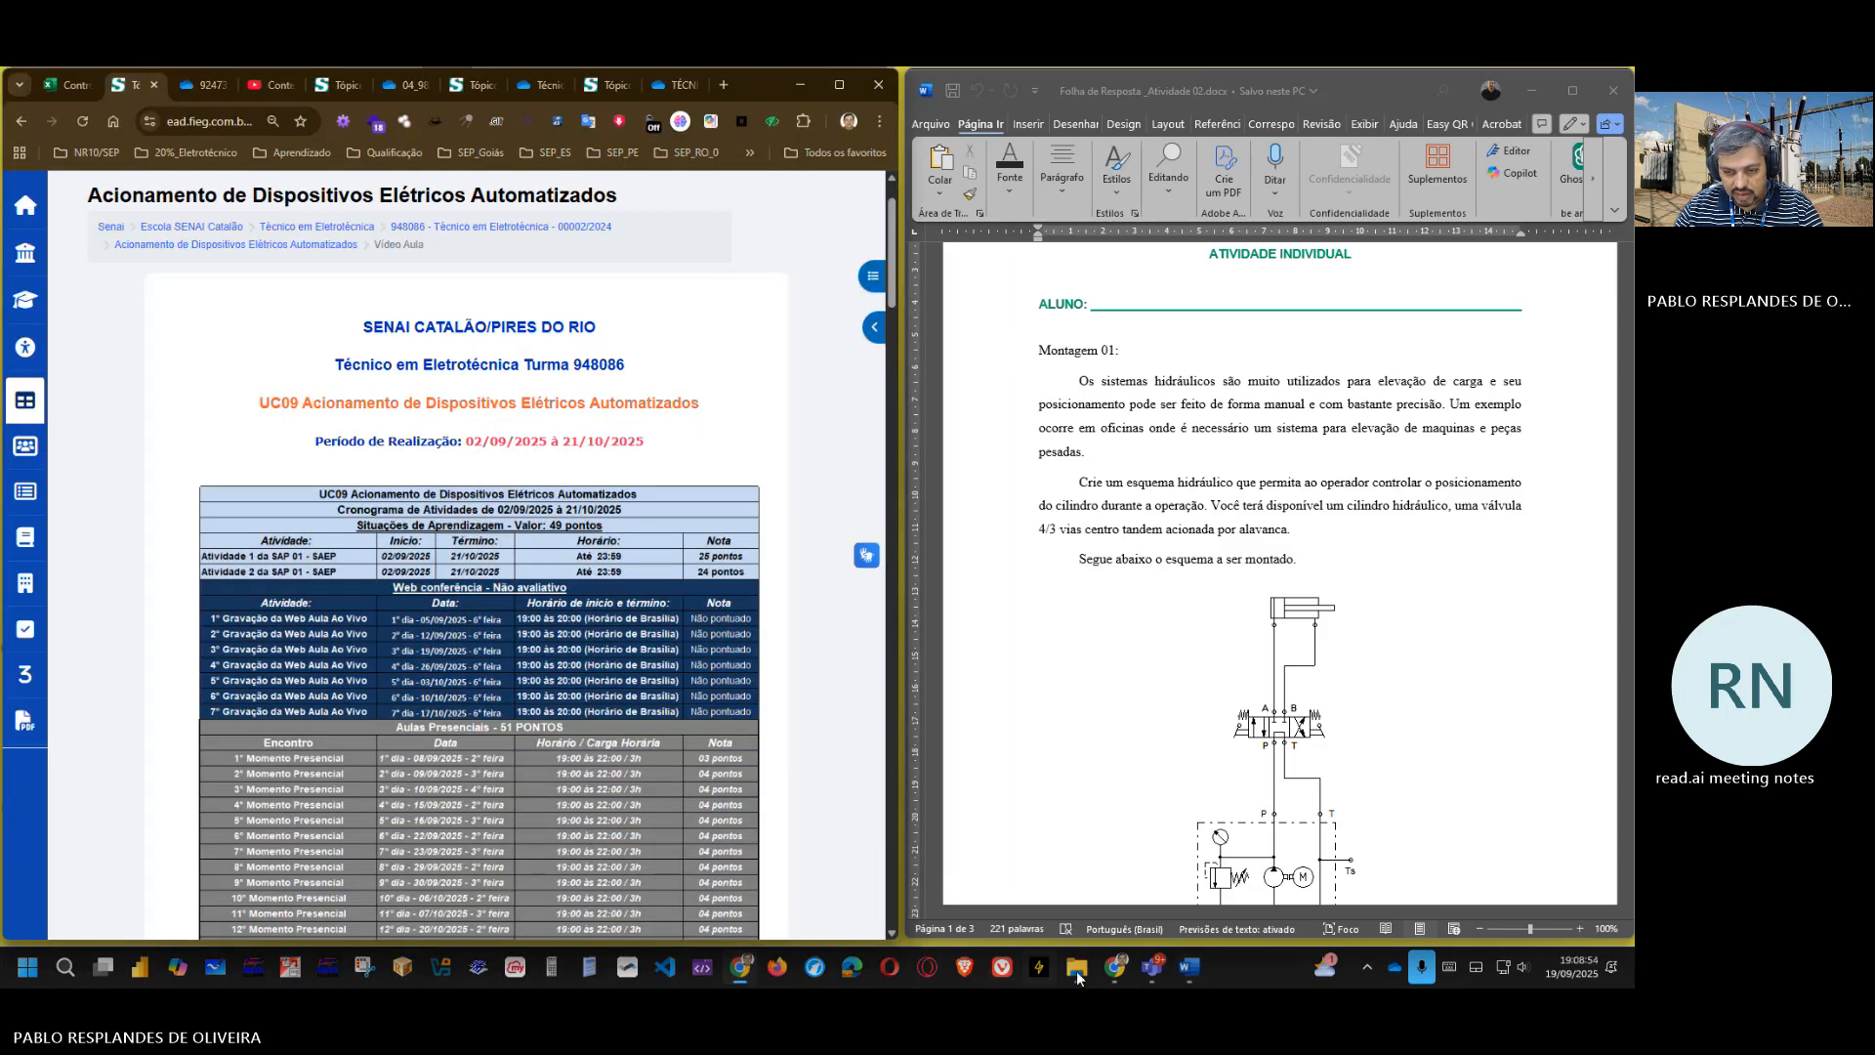
pyautogui.moveTo(1184, 972)
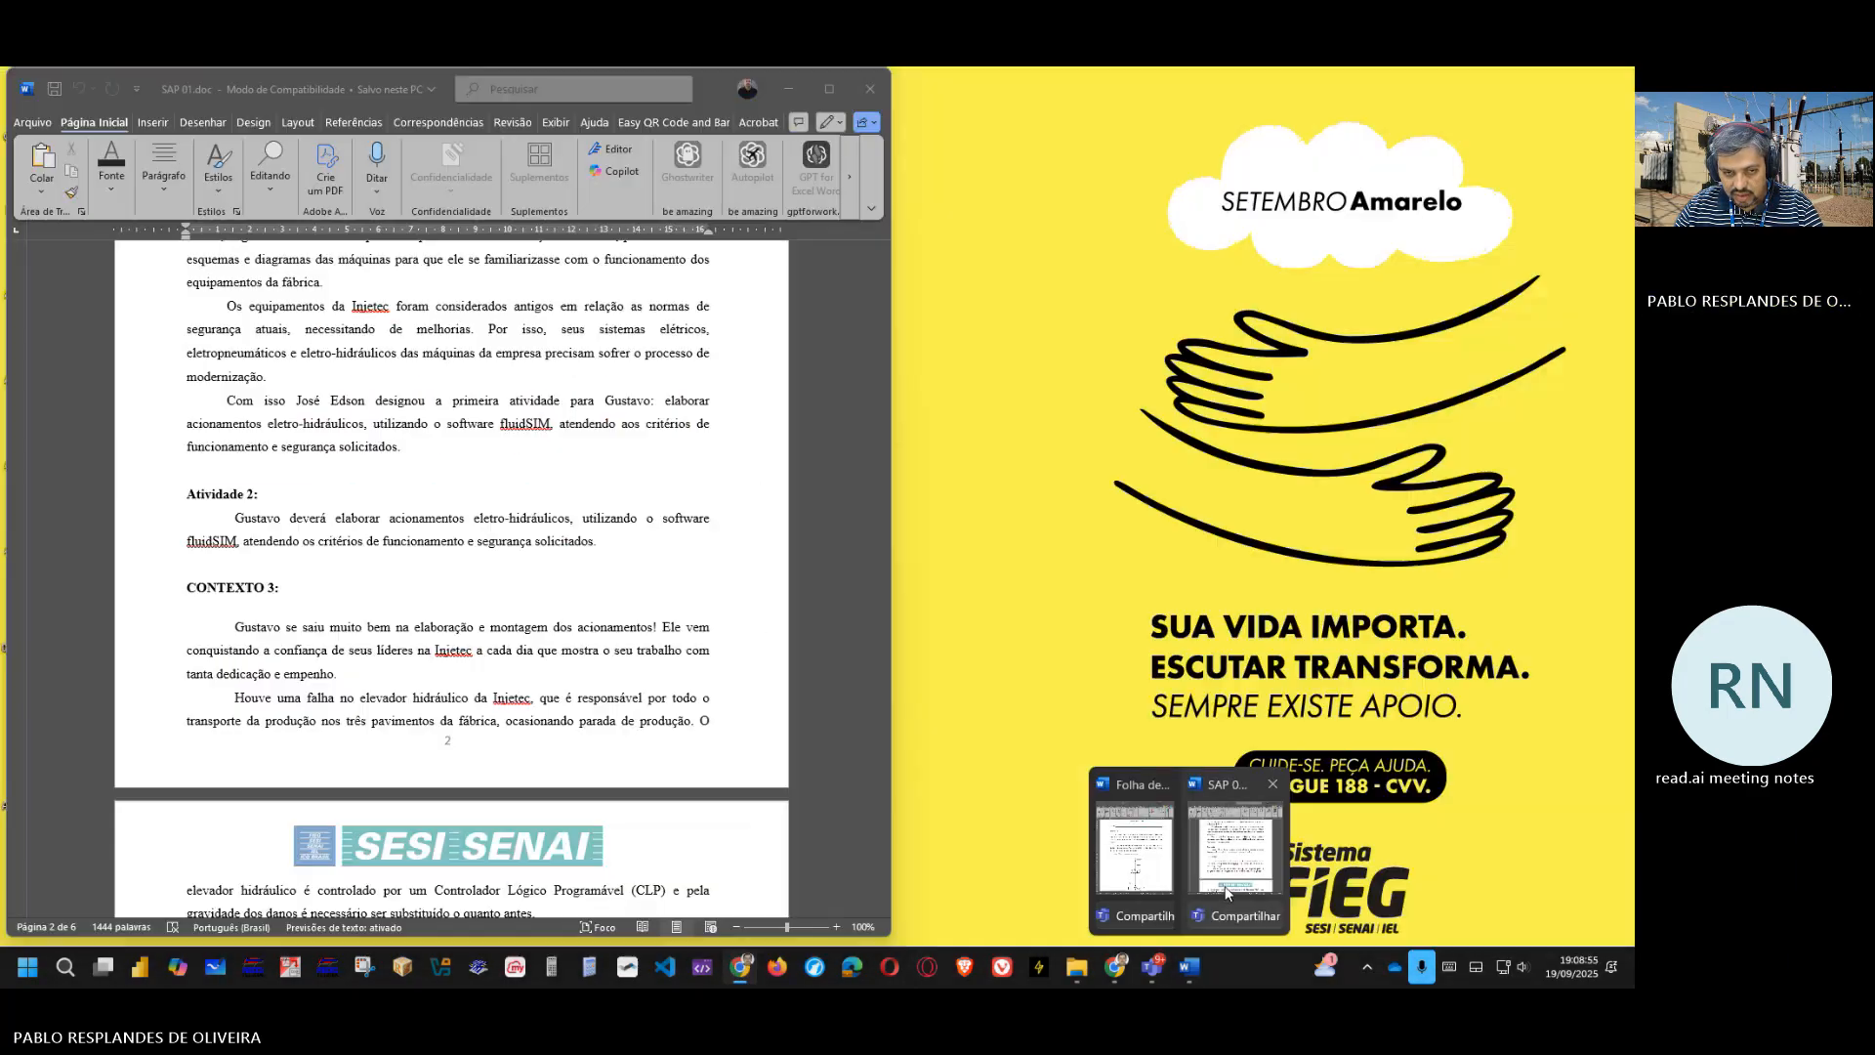
pyautogui.click(1233, 844)
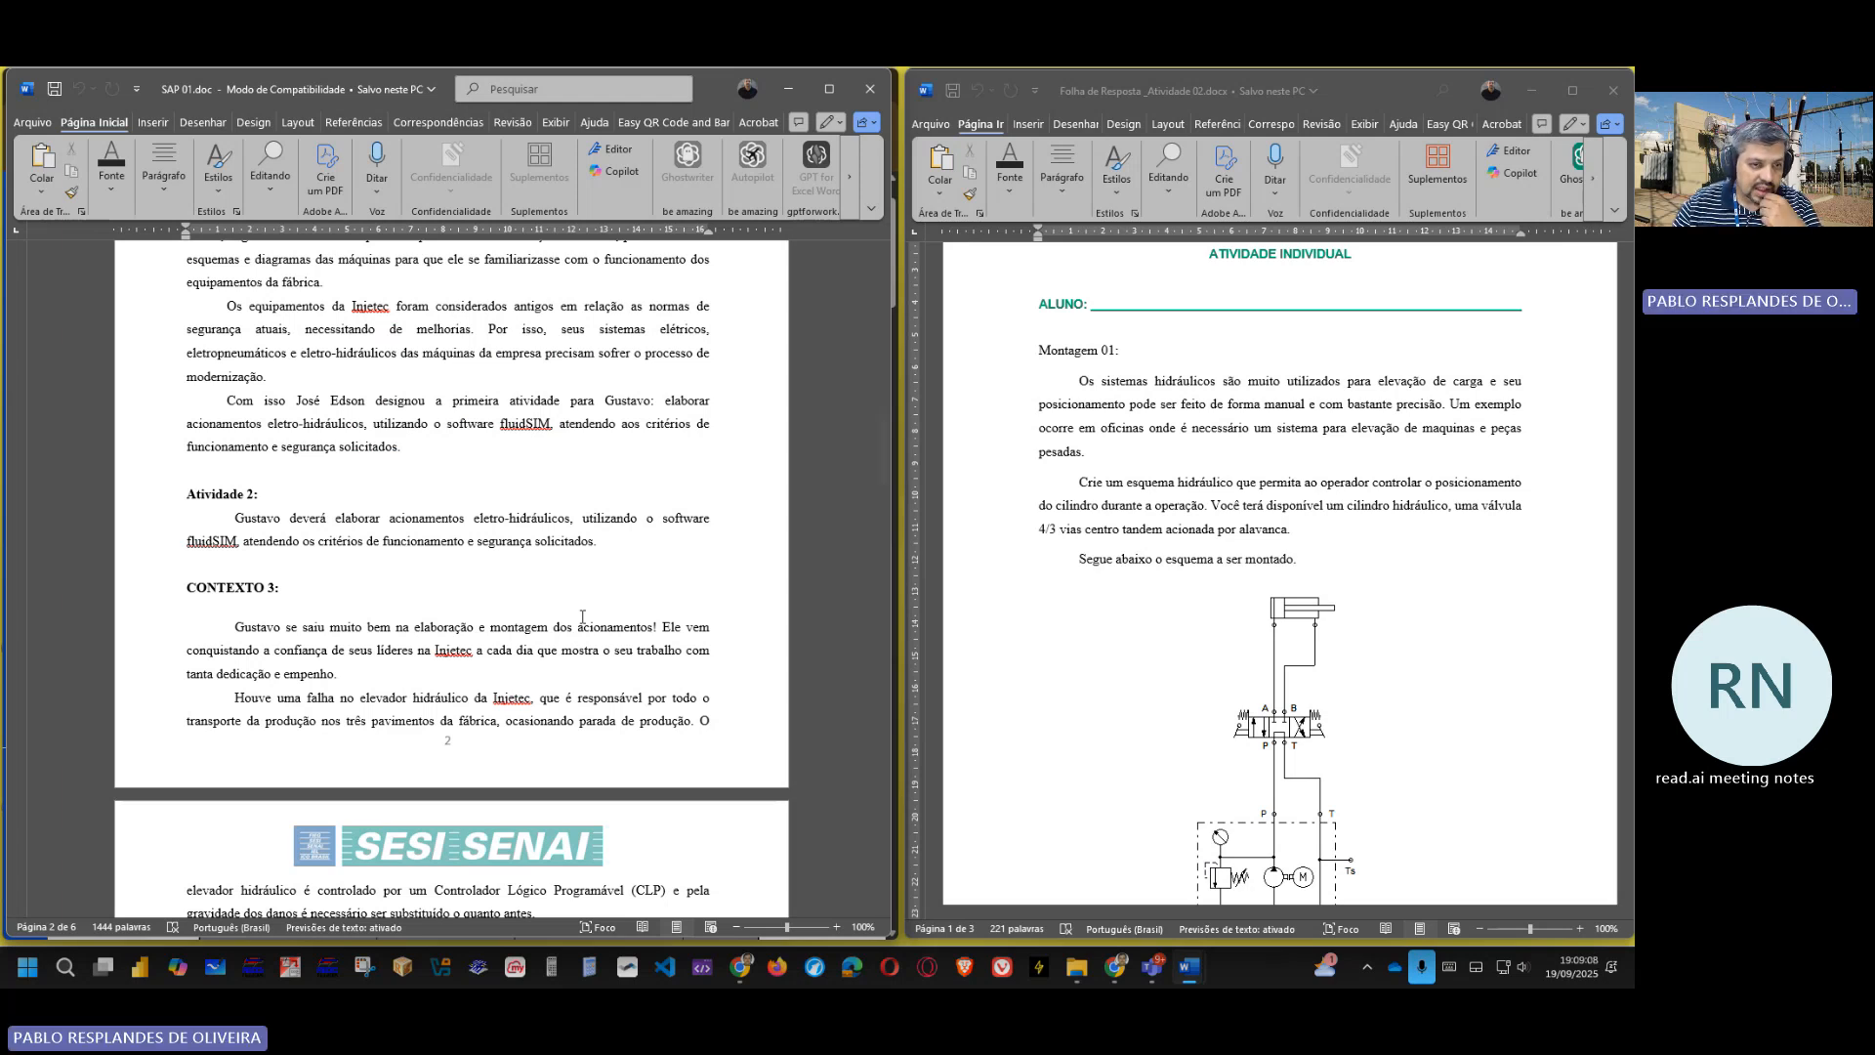
# - Read the first two paragraphs of Contexto 2 in SAP 01.doc, selecting the text while following it
pyautogui.scroll(4, 571, 595)
pyautogui.scroll(1, 559, 572)
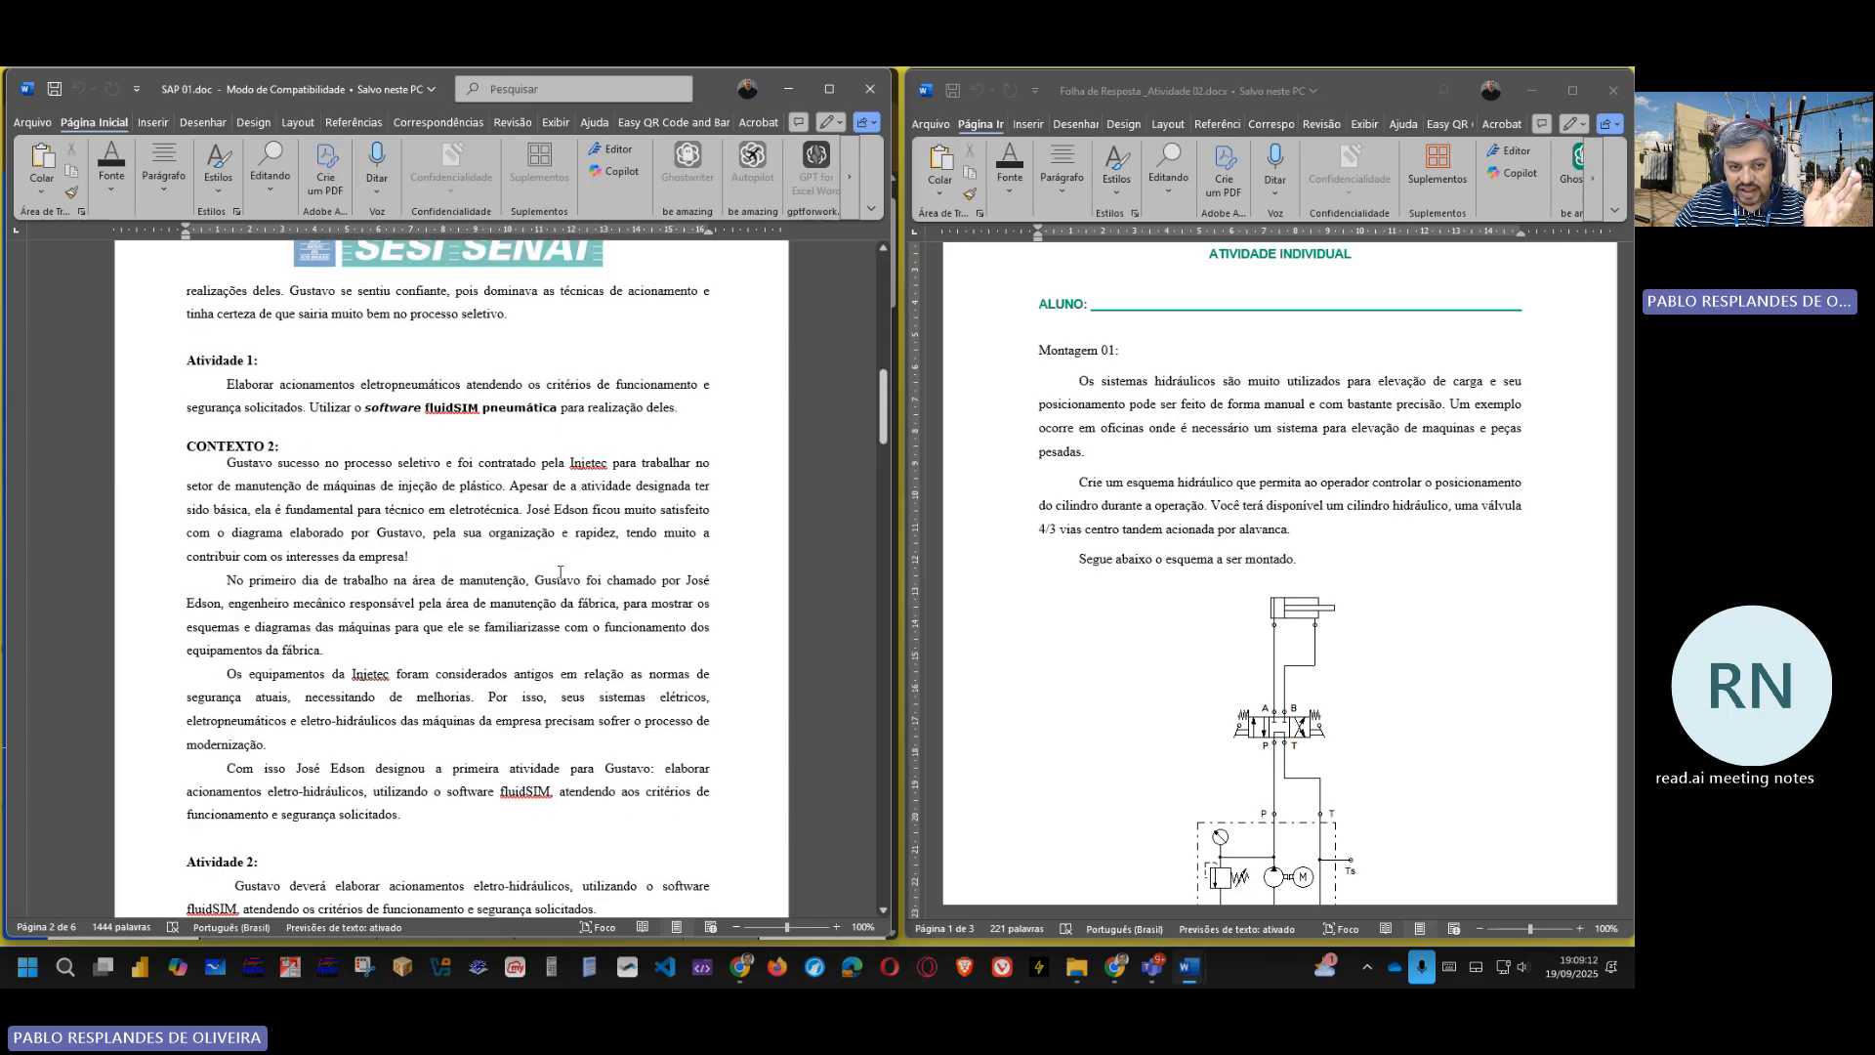
pyautogui.moveTo(229, 462); pyautogui.dragTo(573, 467)
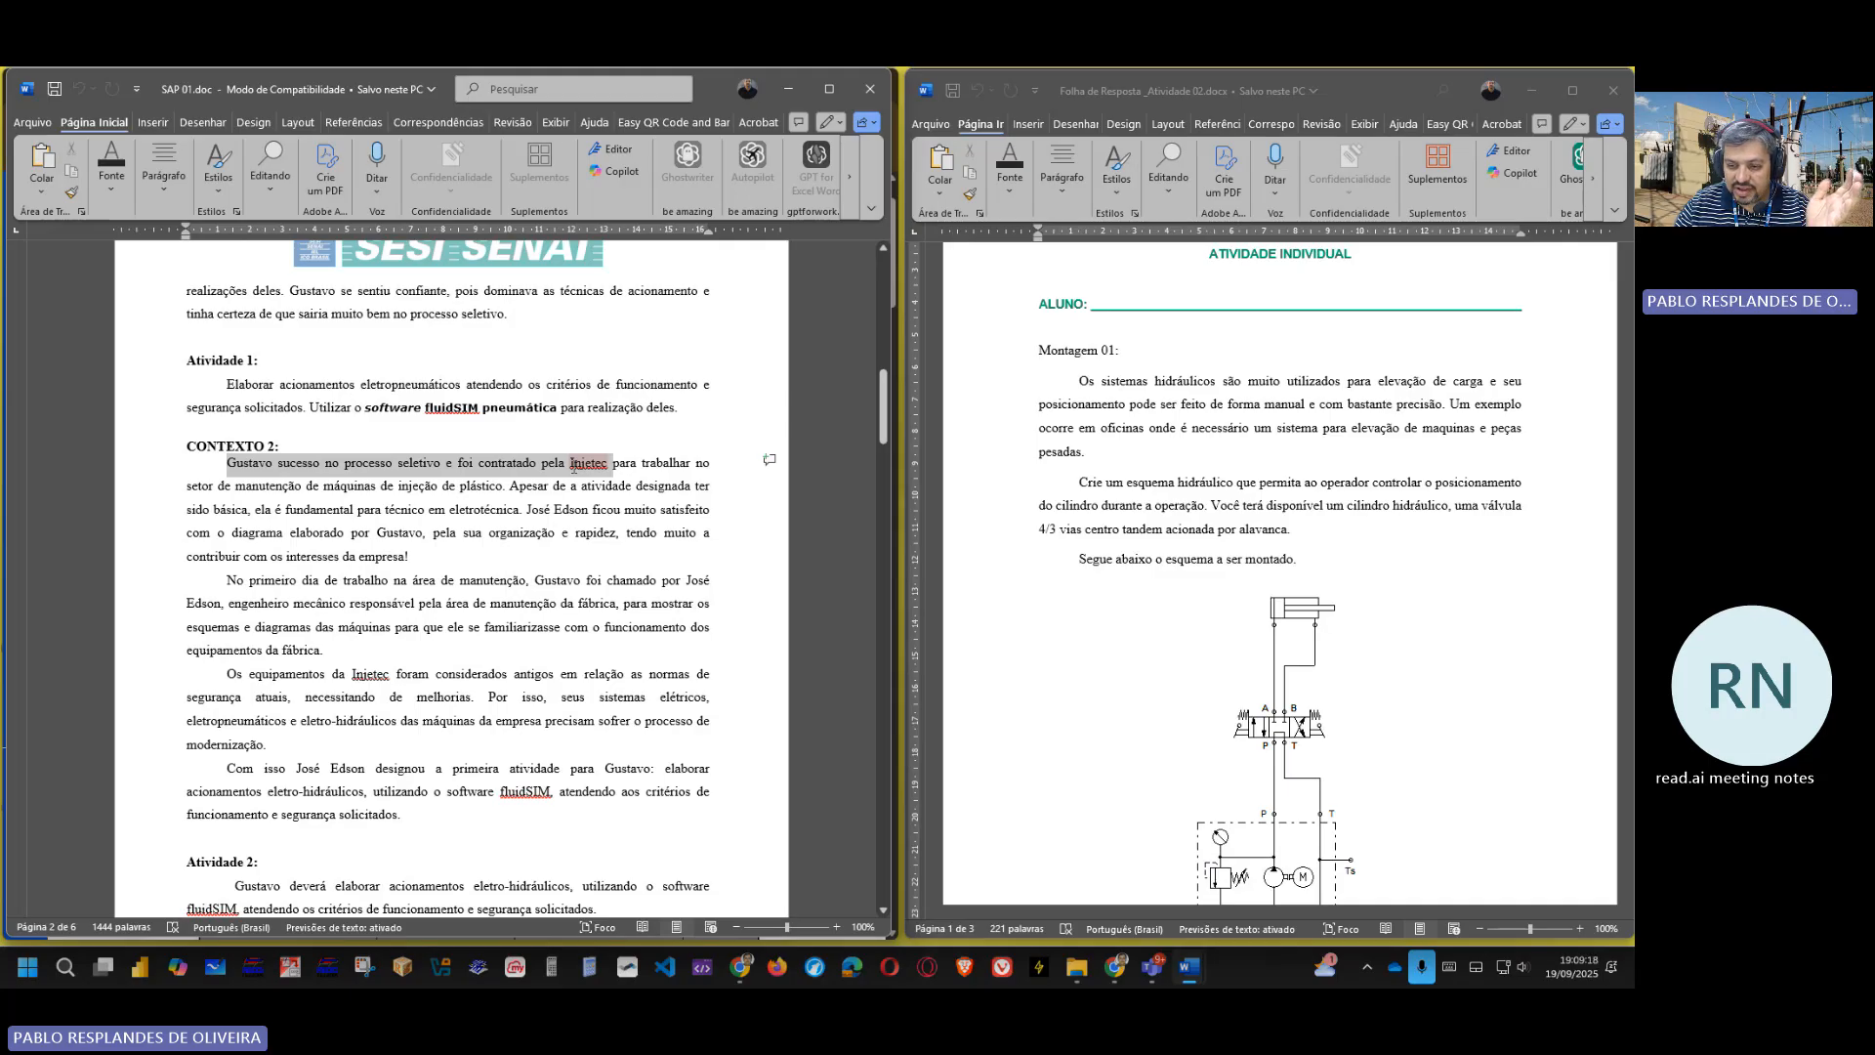
pyautogui.moveTo(573, 467); pyautogui.dragTo(627, 469)
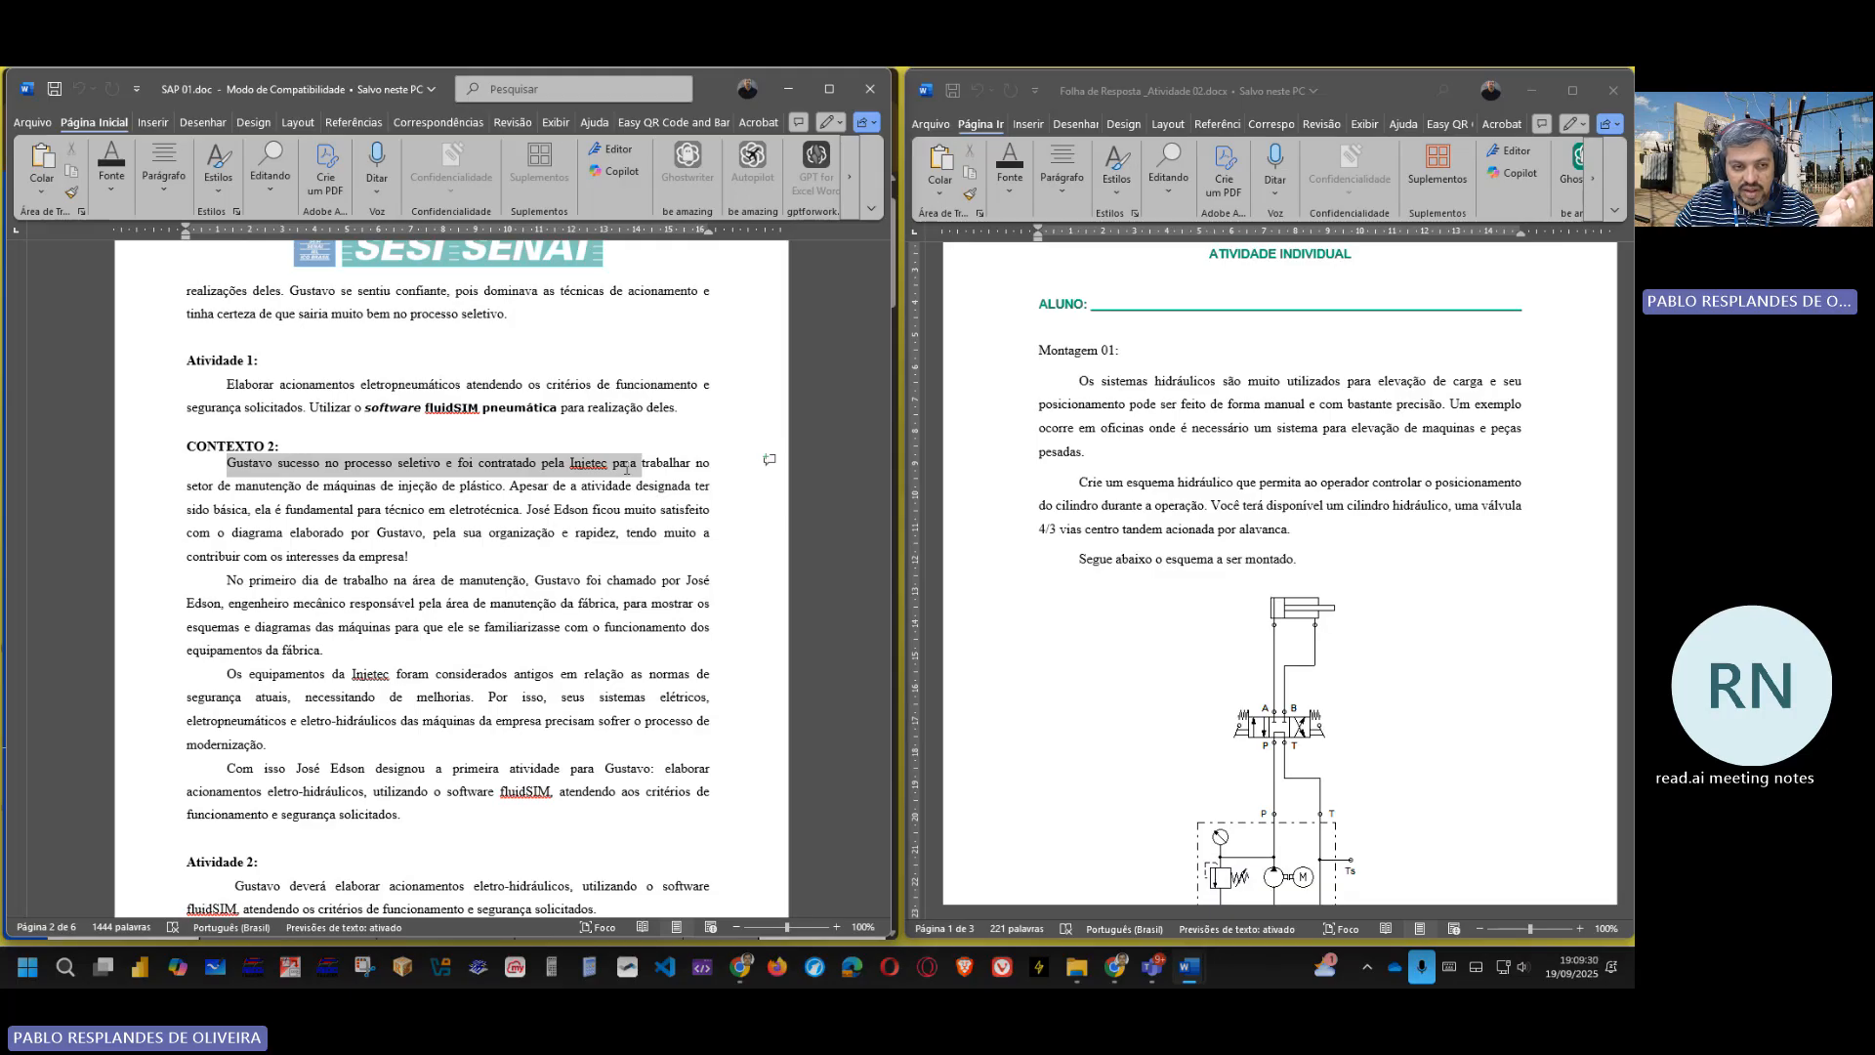
pyautogui.moveTo(627, 468); pyautogui.dragTo(609, 469)
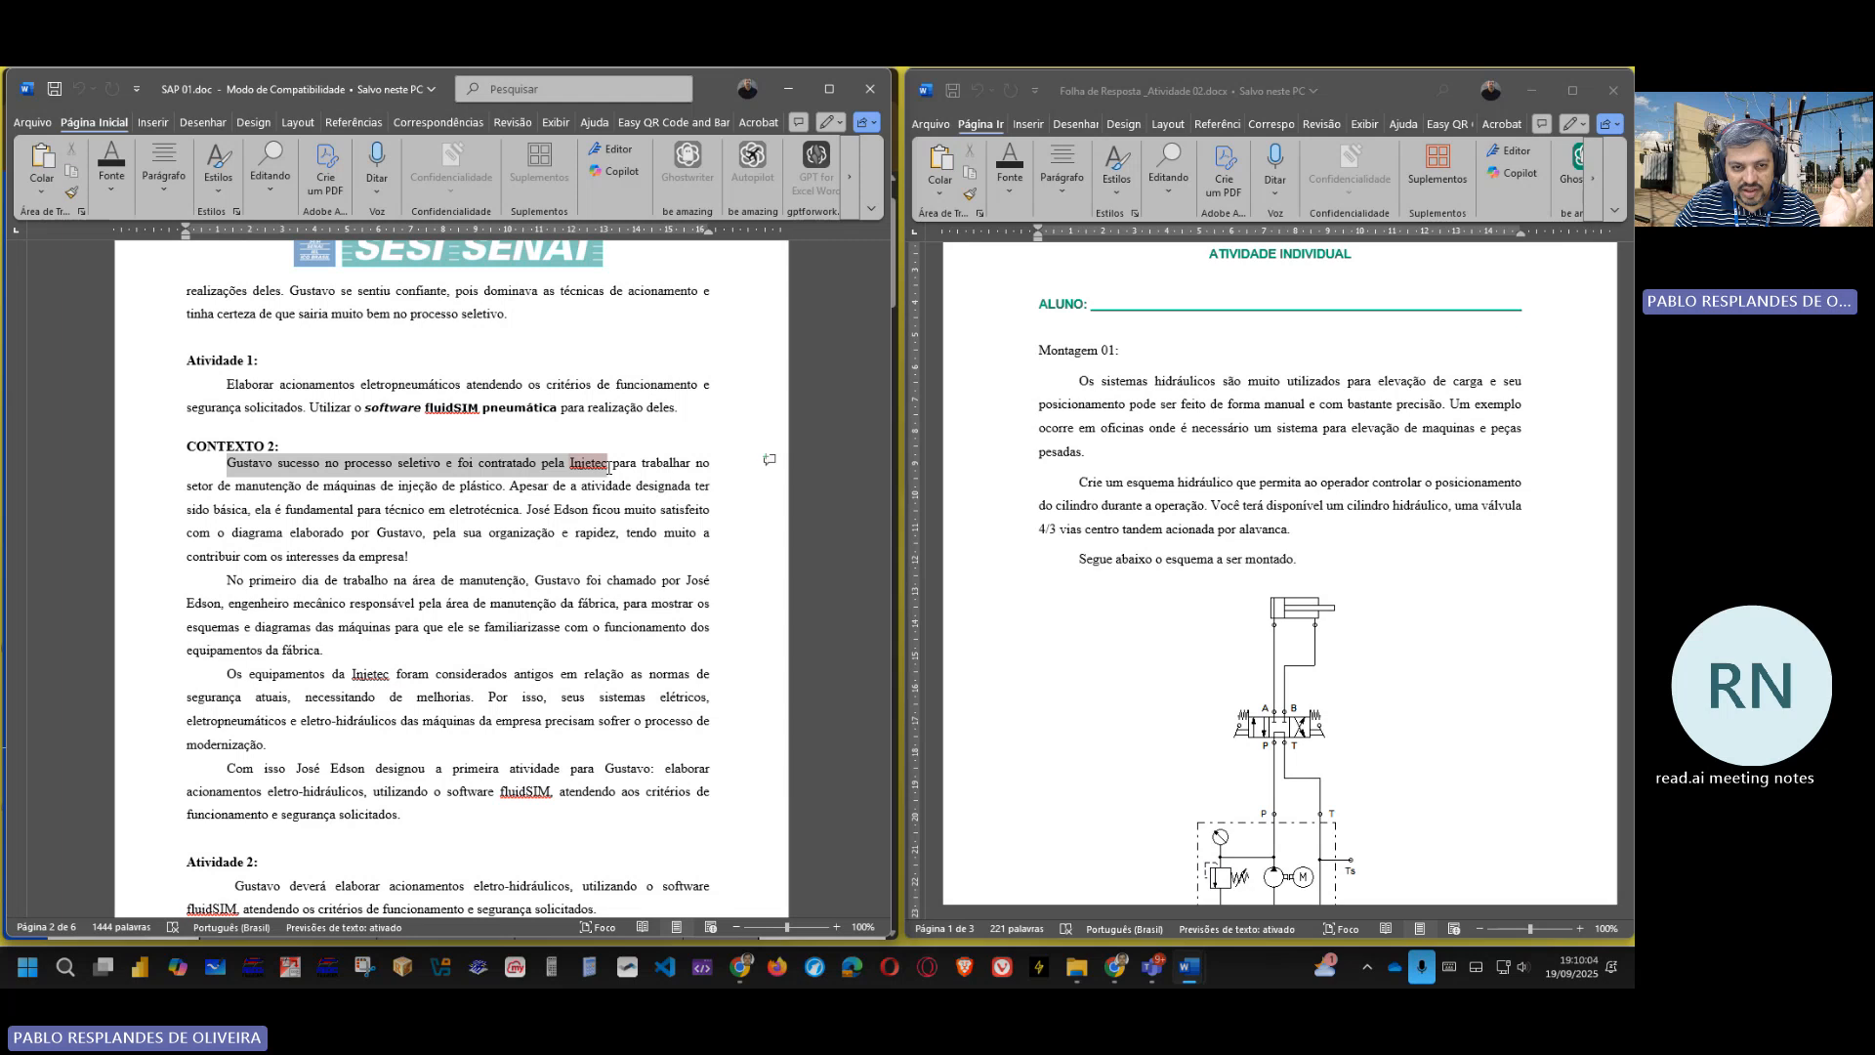
pyautogui.moveTo(609, 468); pyautogui.dragTo(485, 488)
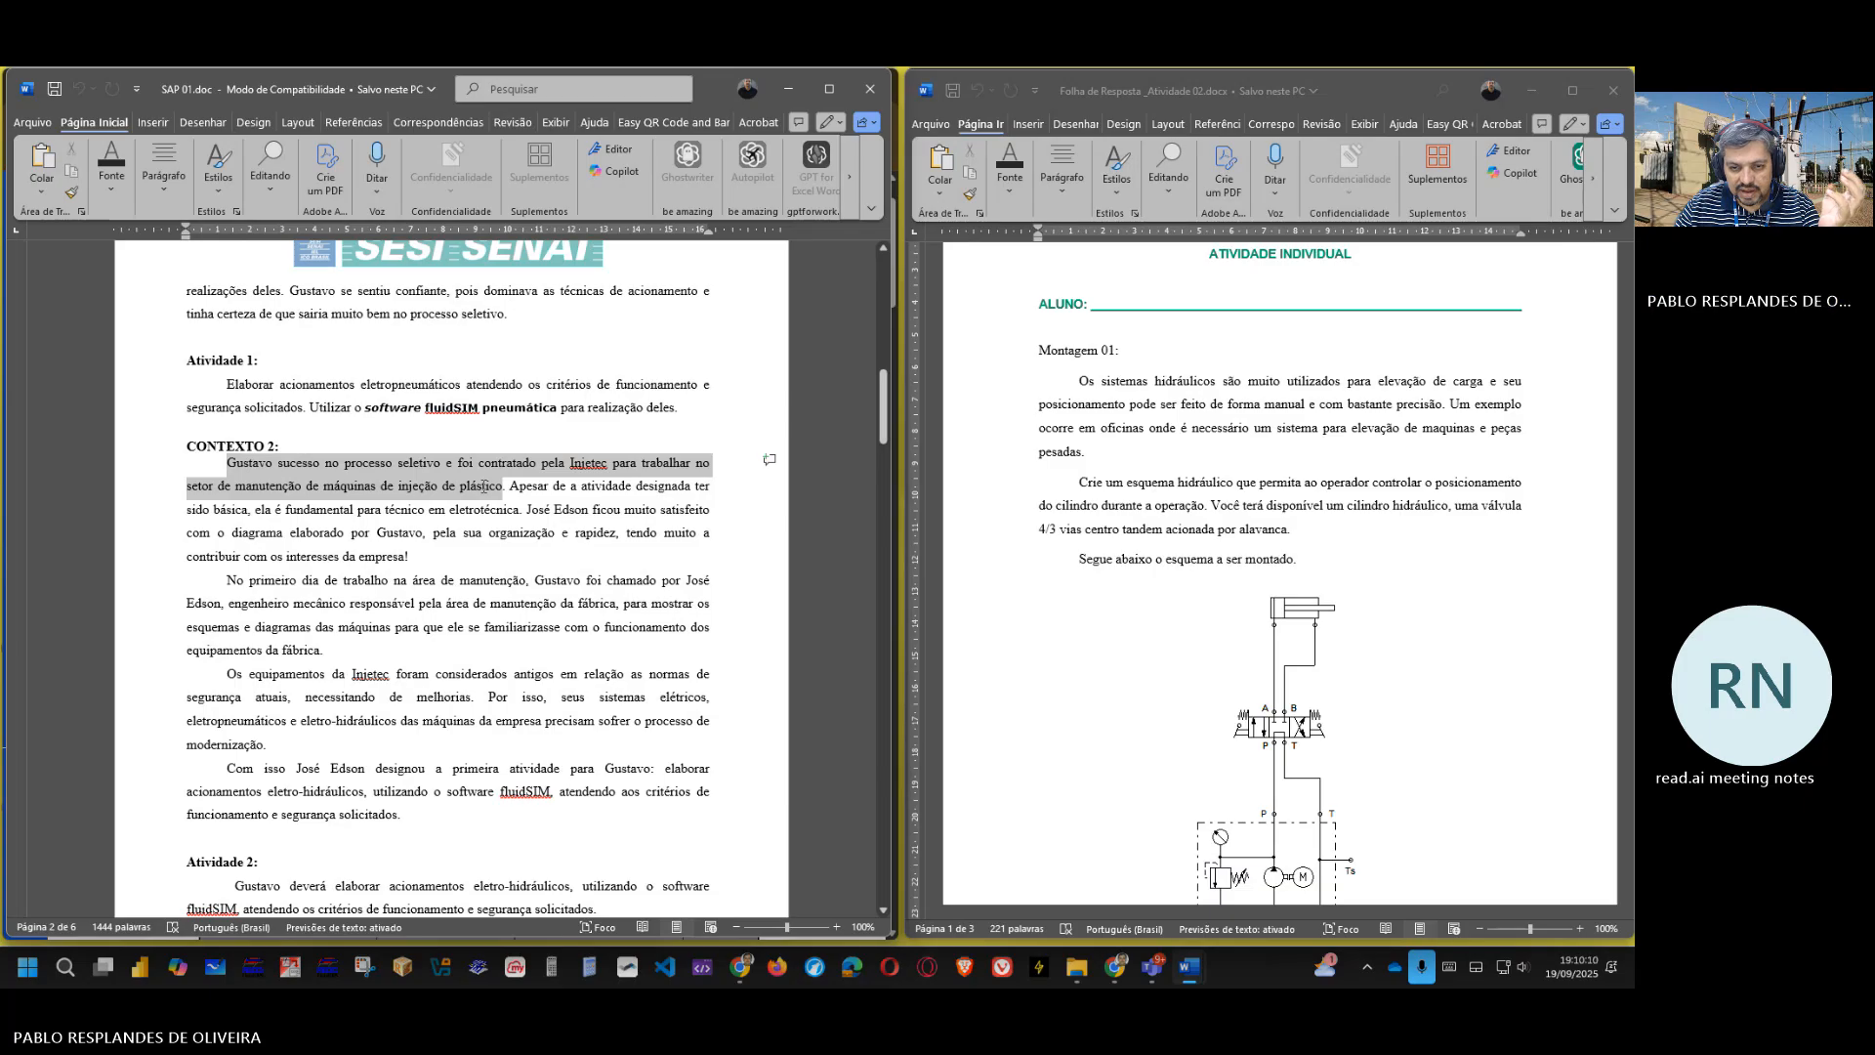
pyautogui.moveTo(483, 486); pyautogui.dragTo(413, 553)
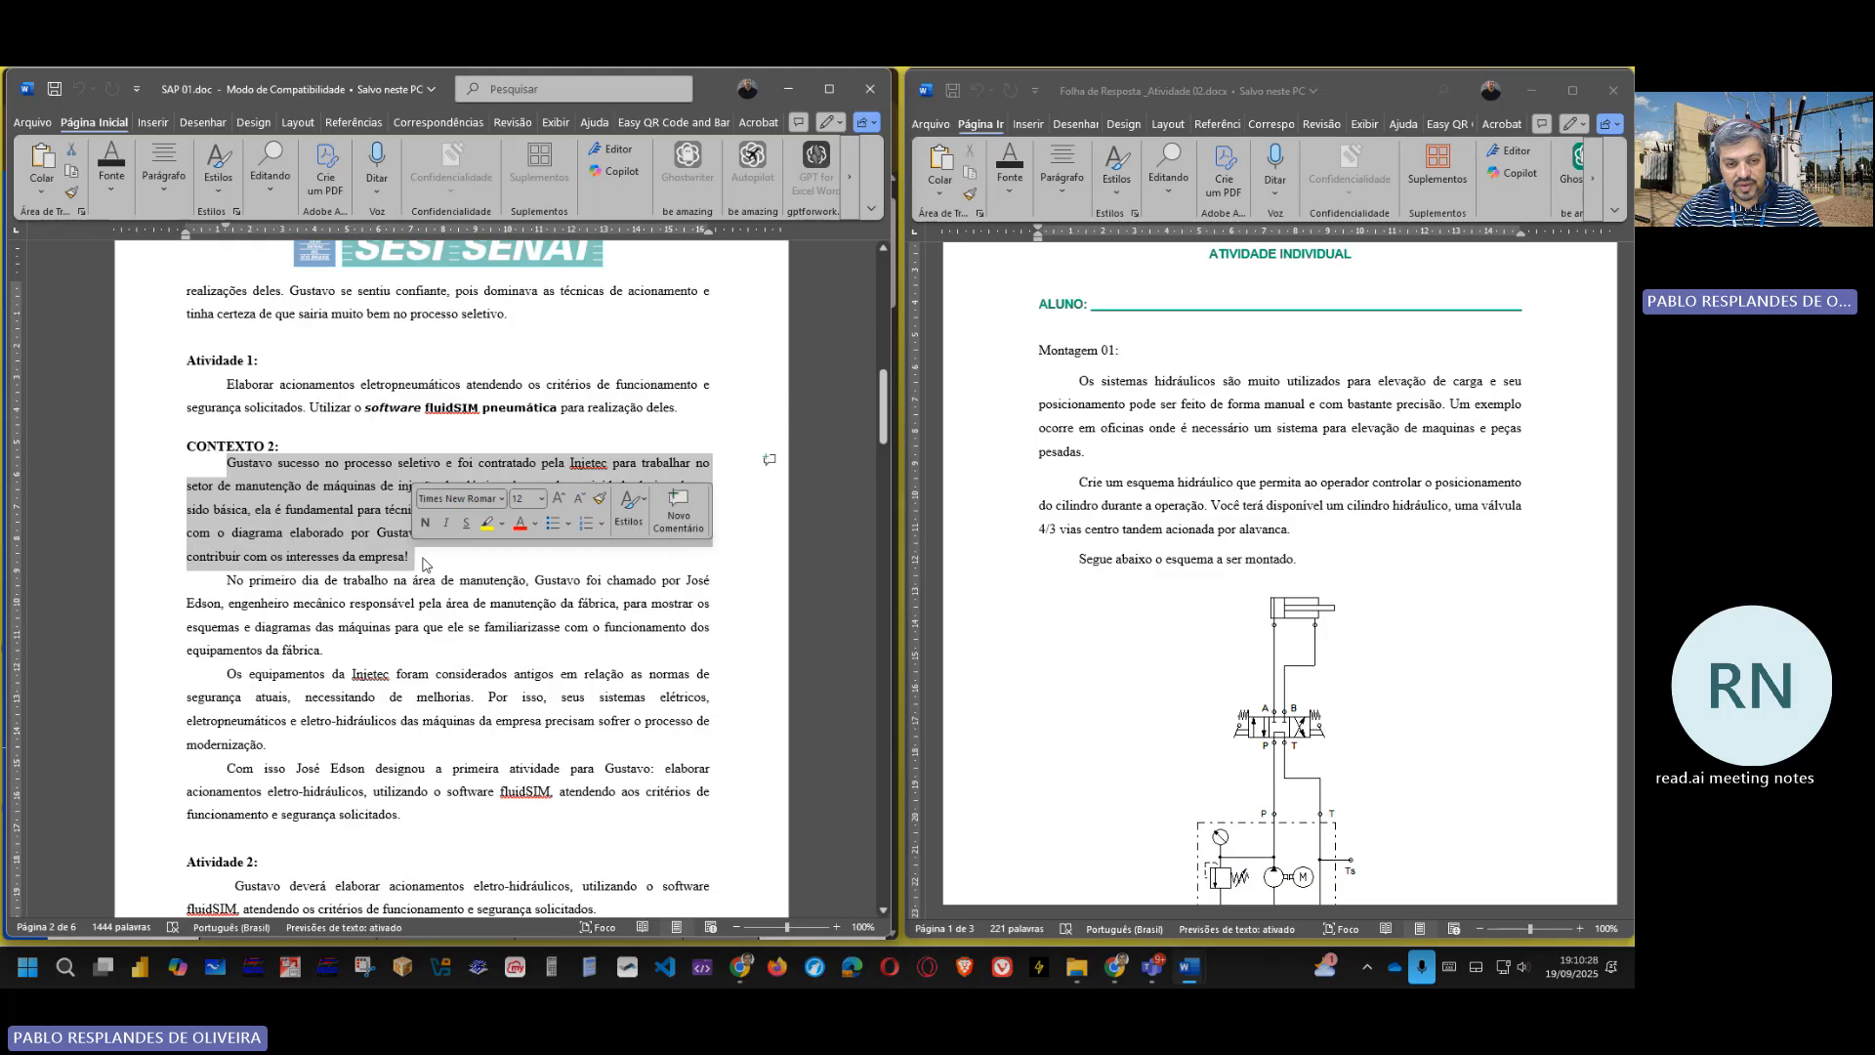
pyautogui.scroll(-2, 511, 617)
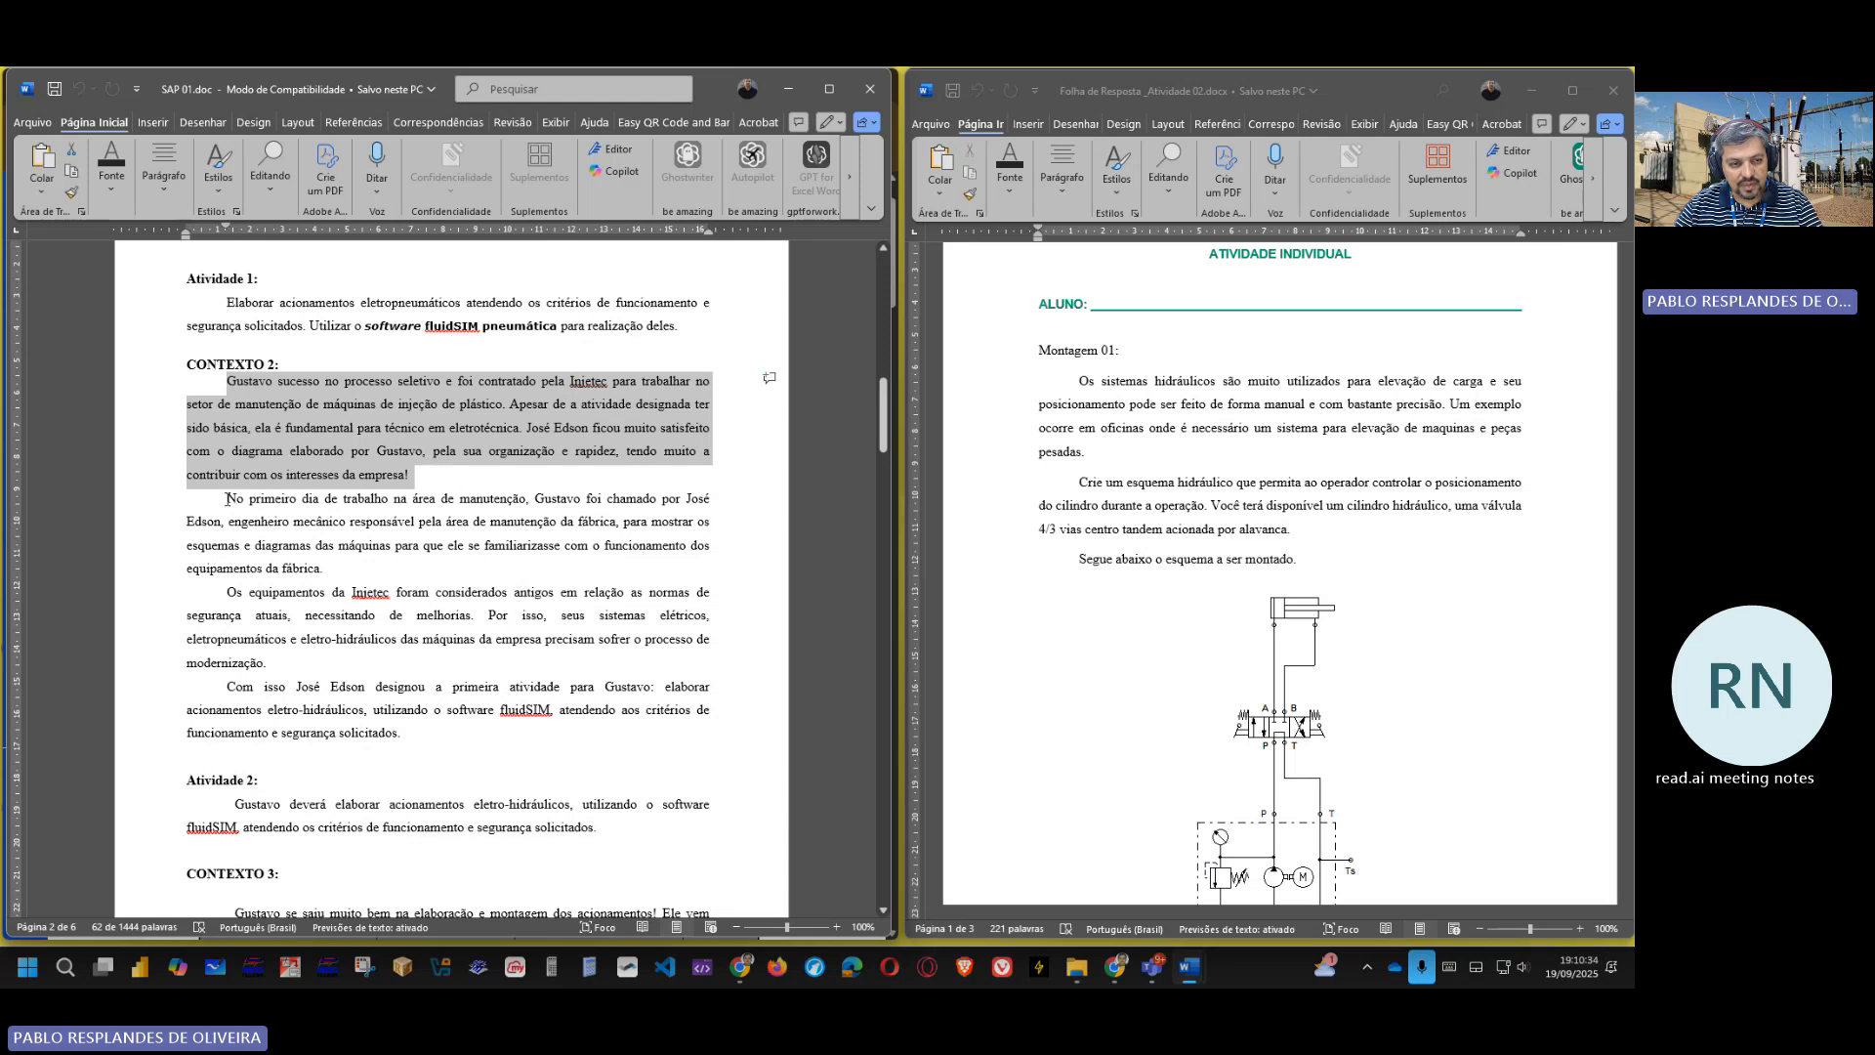
pyautogui.moveTo(227, 499); pyautogui.dragTo(330, 569)
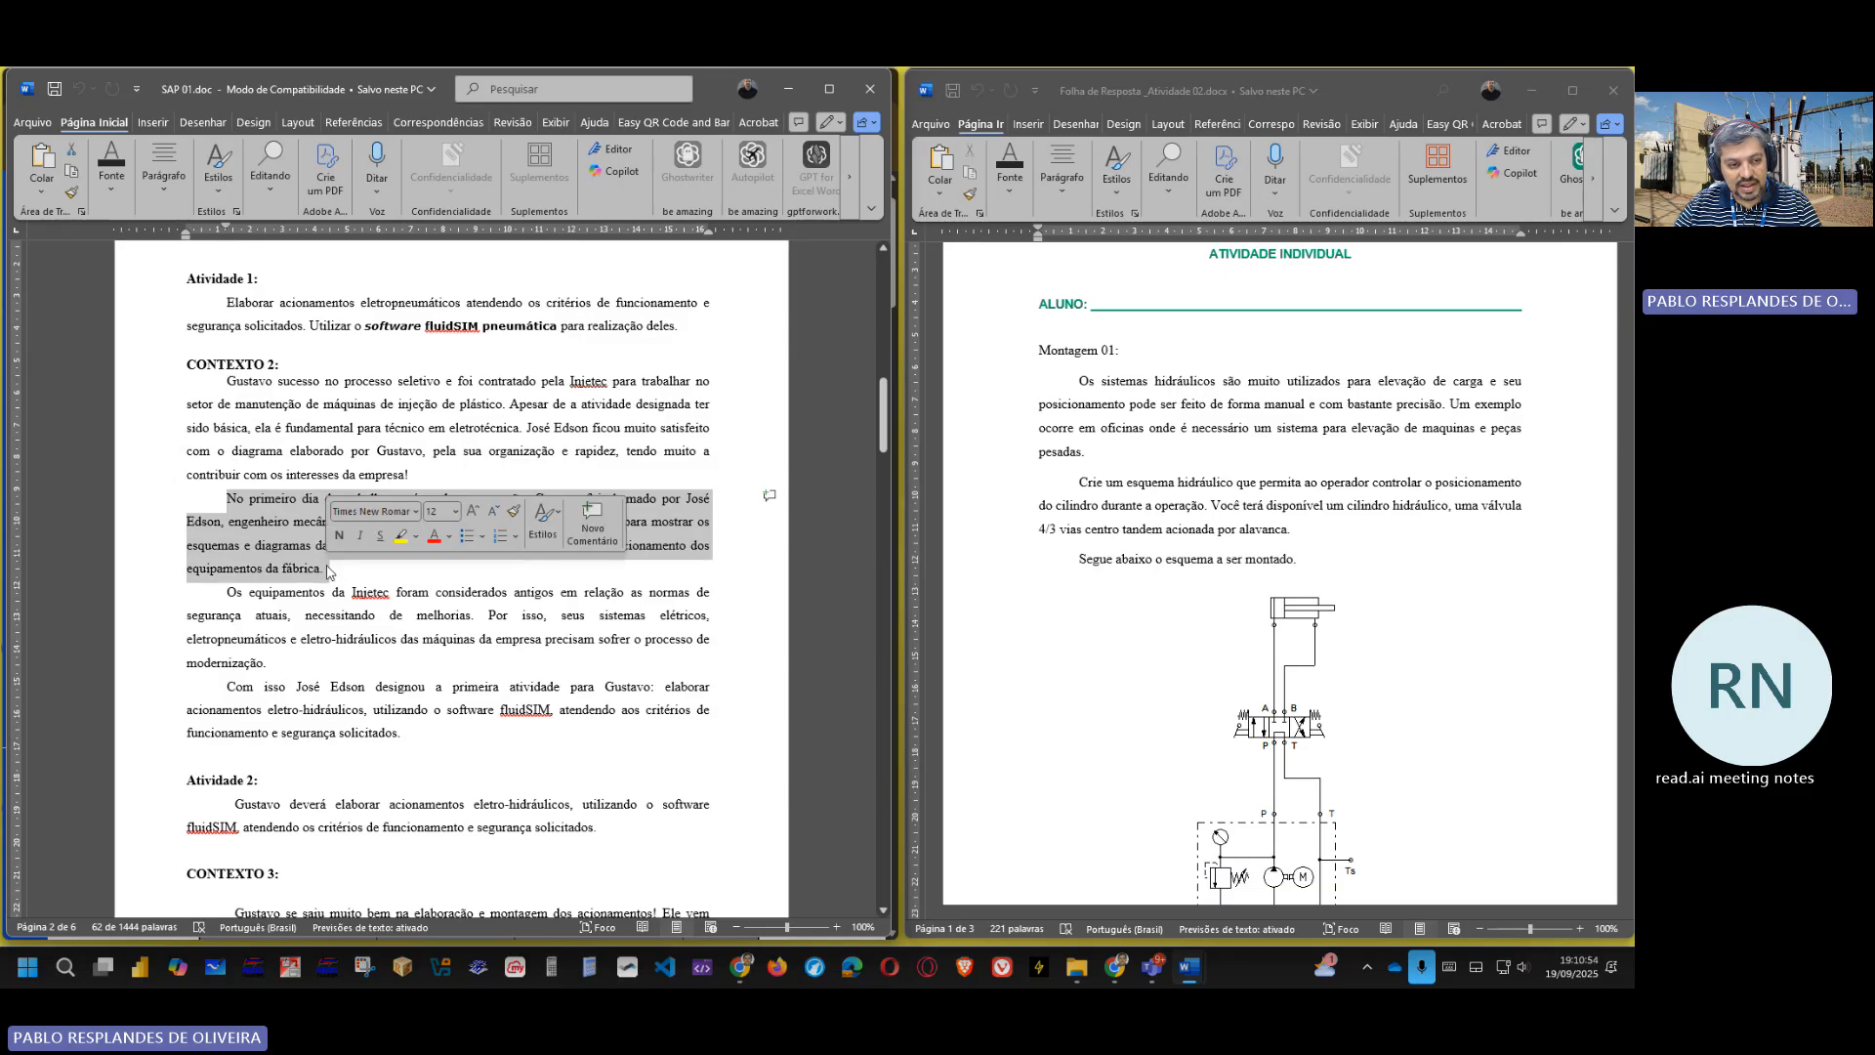
# - Read the last two Contexto 2 paragraphs, selecting from "Os equipamentos da Injetec" through "funcionamento e segurança solicitados"
pyautogui.scroll(-2, 232, 488)
pyautogui.moveTo(225, 469); pyautogui.dragTo(441, 471)
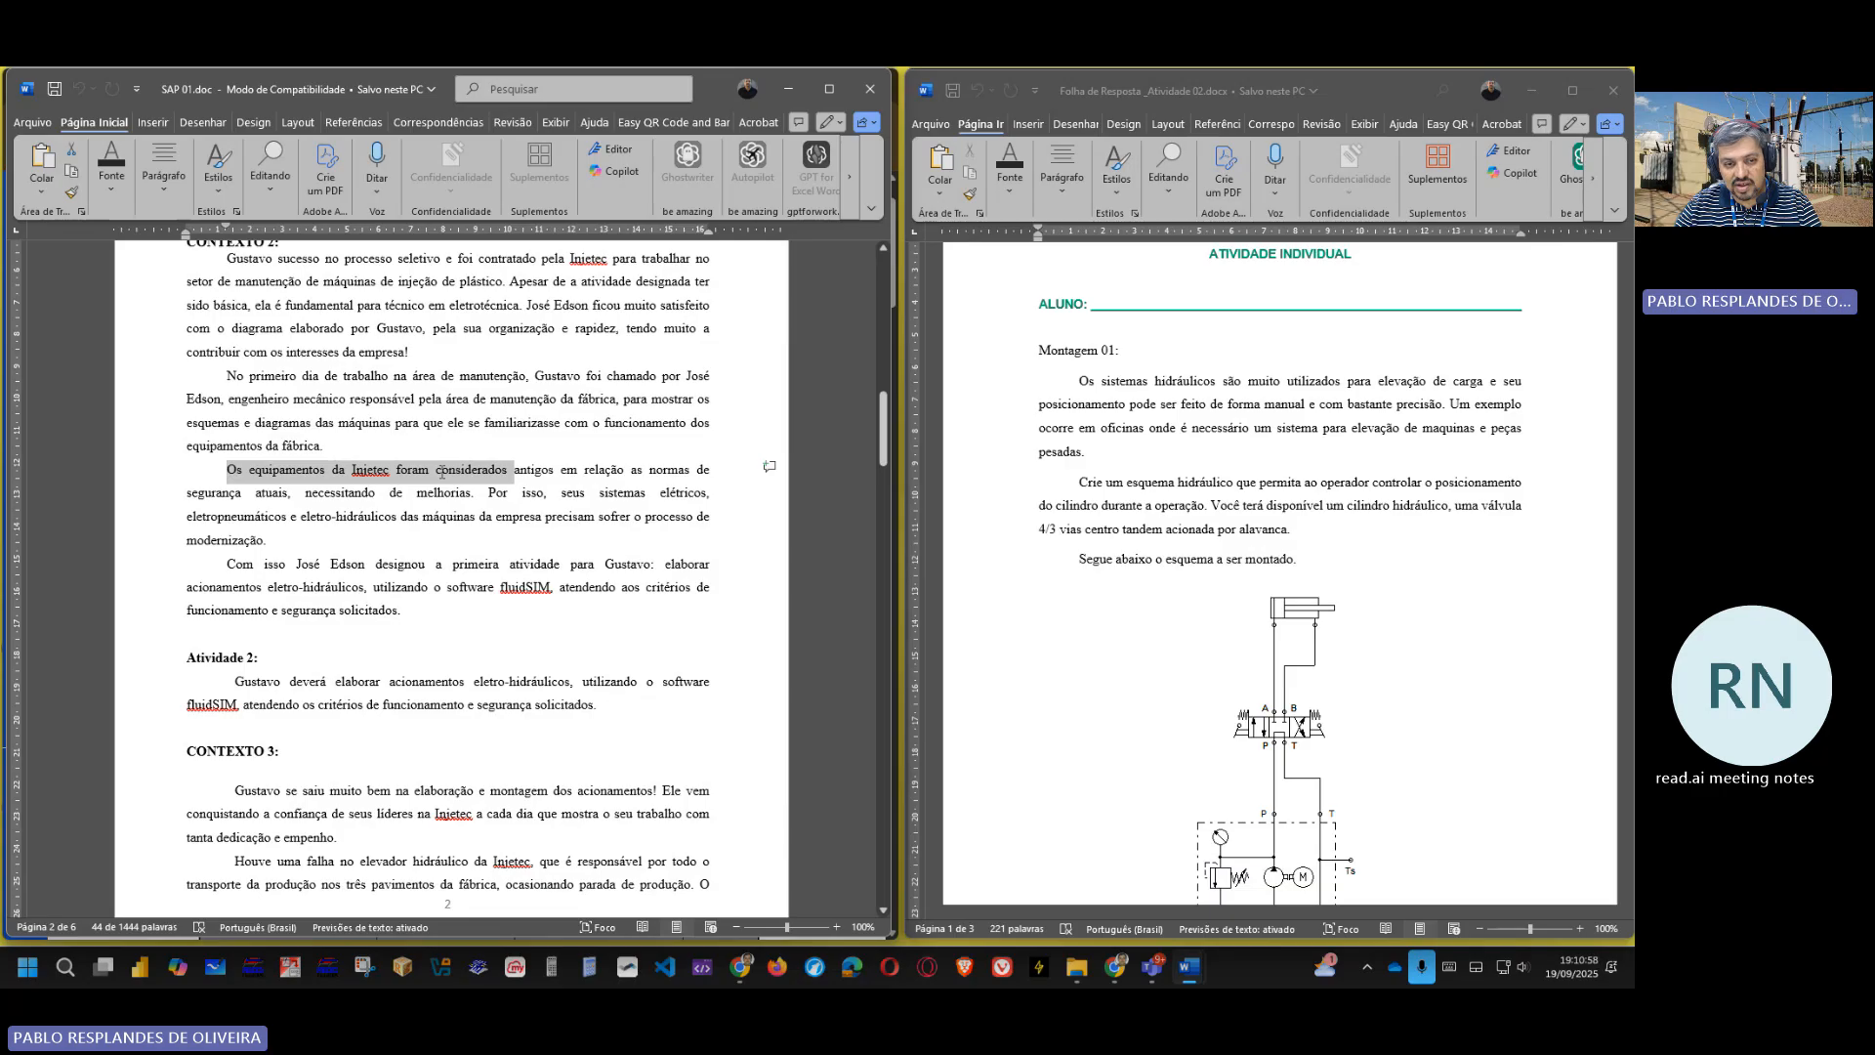
pyautogui.moveTo(441, 471); pyautogui.dragTo(612, 500)
pyautogui.moveTo(696, 499); pyautogui.dragTo(305, 526)
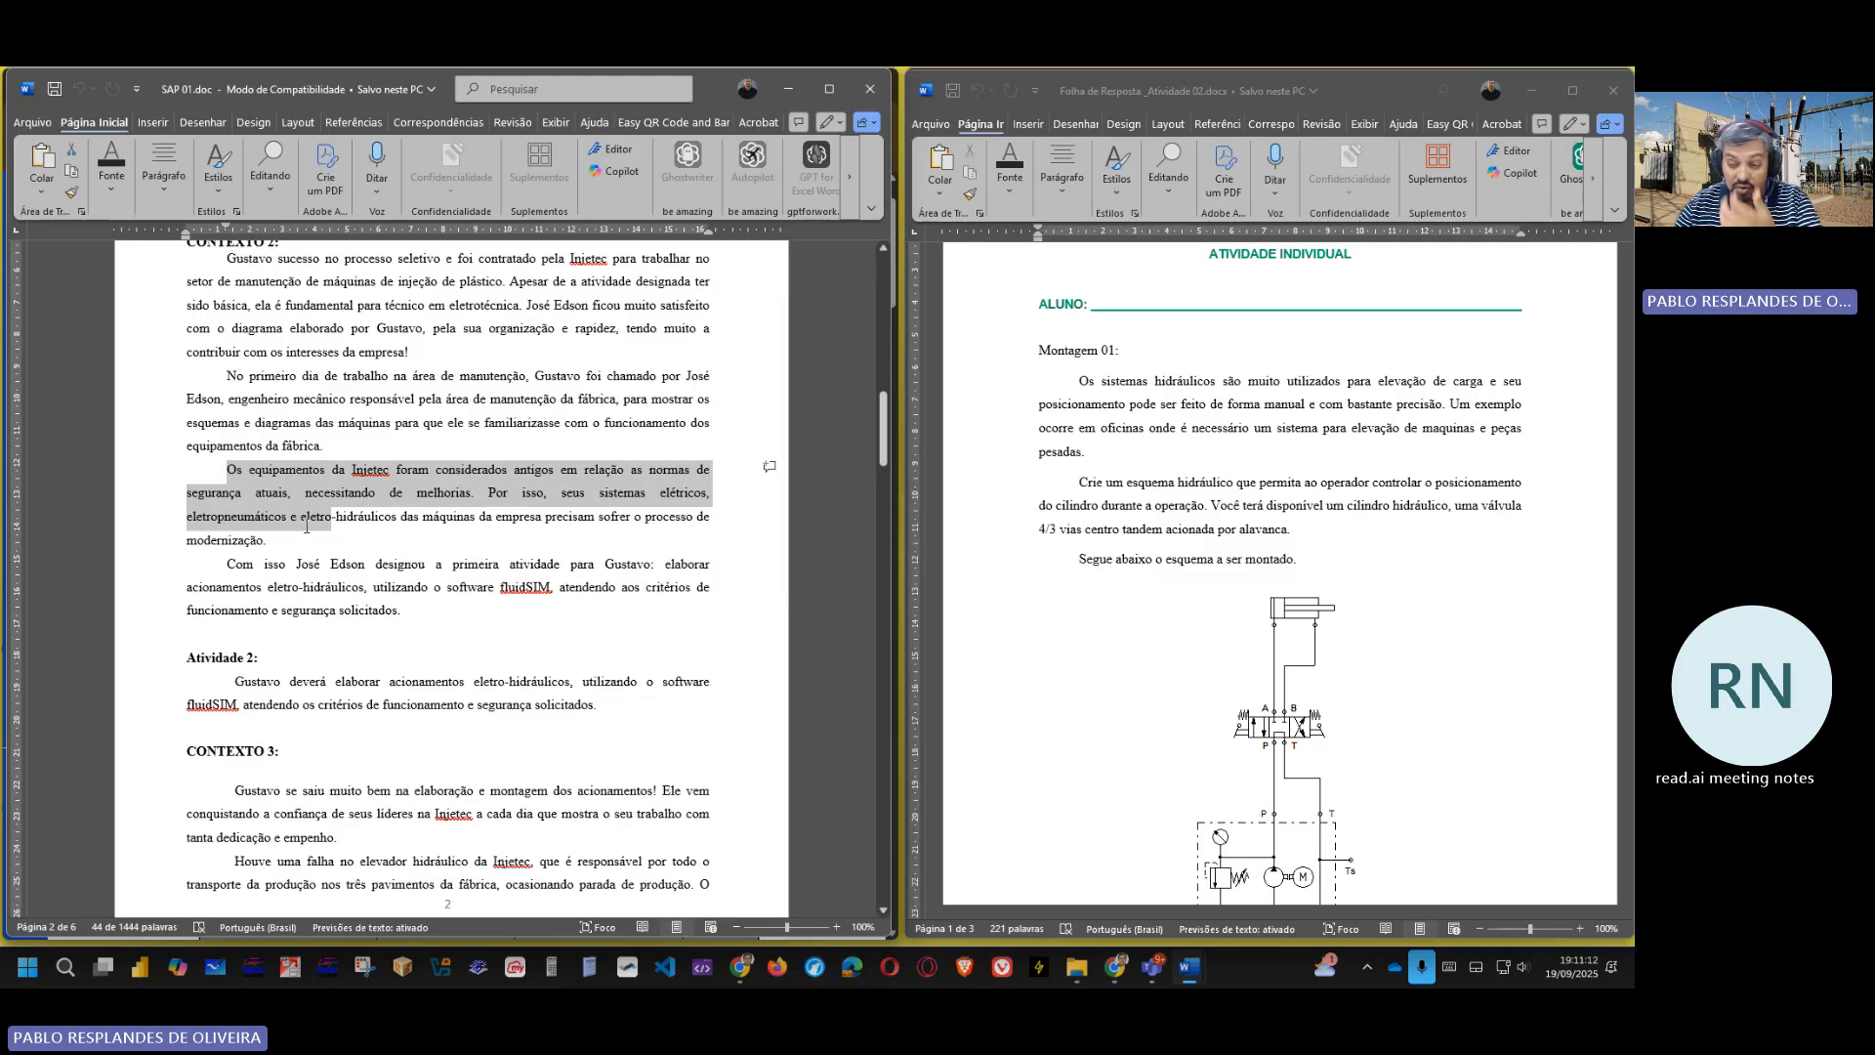
pyautogui.moveTo(306, 525); pyautogui.dragTo(333, 564)
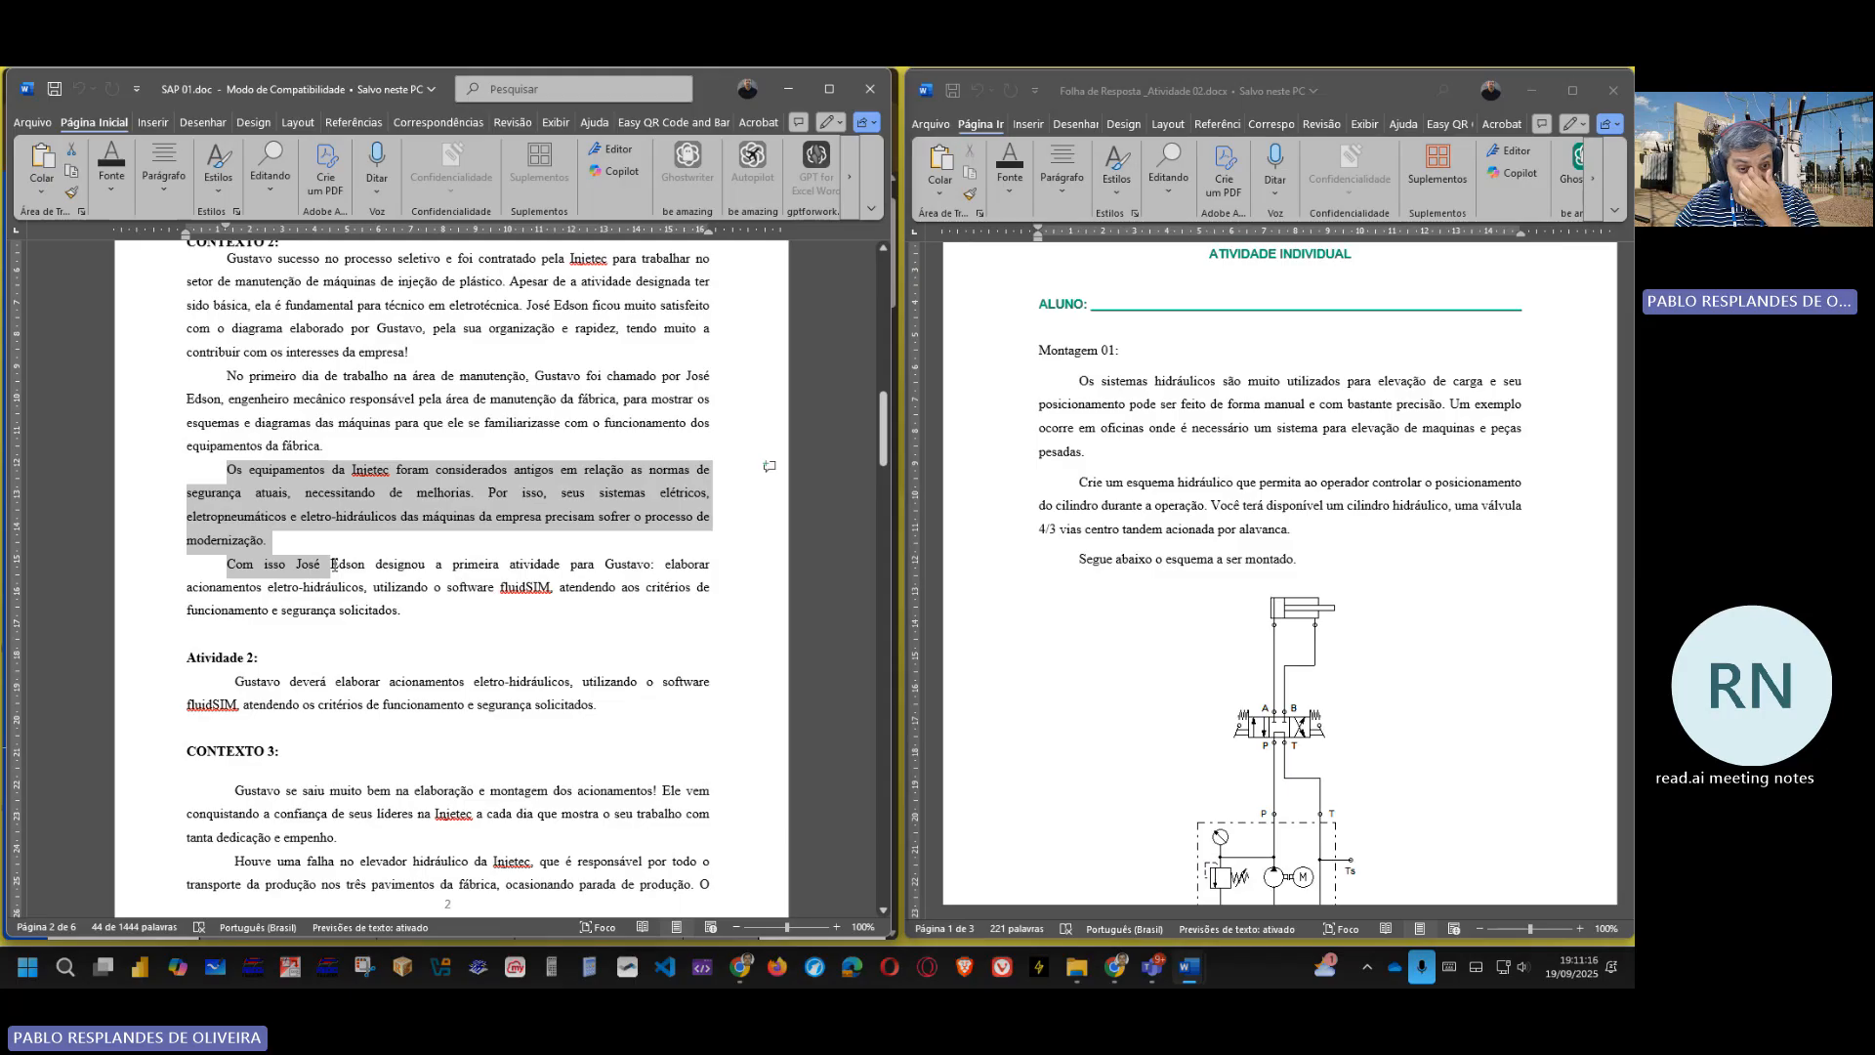
pyautogui.moveTo(333, 564); pyautogui.dragTo(403, 607)
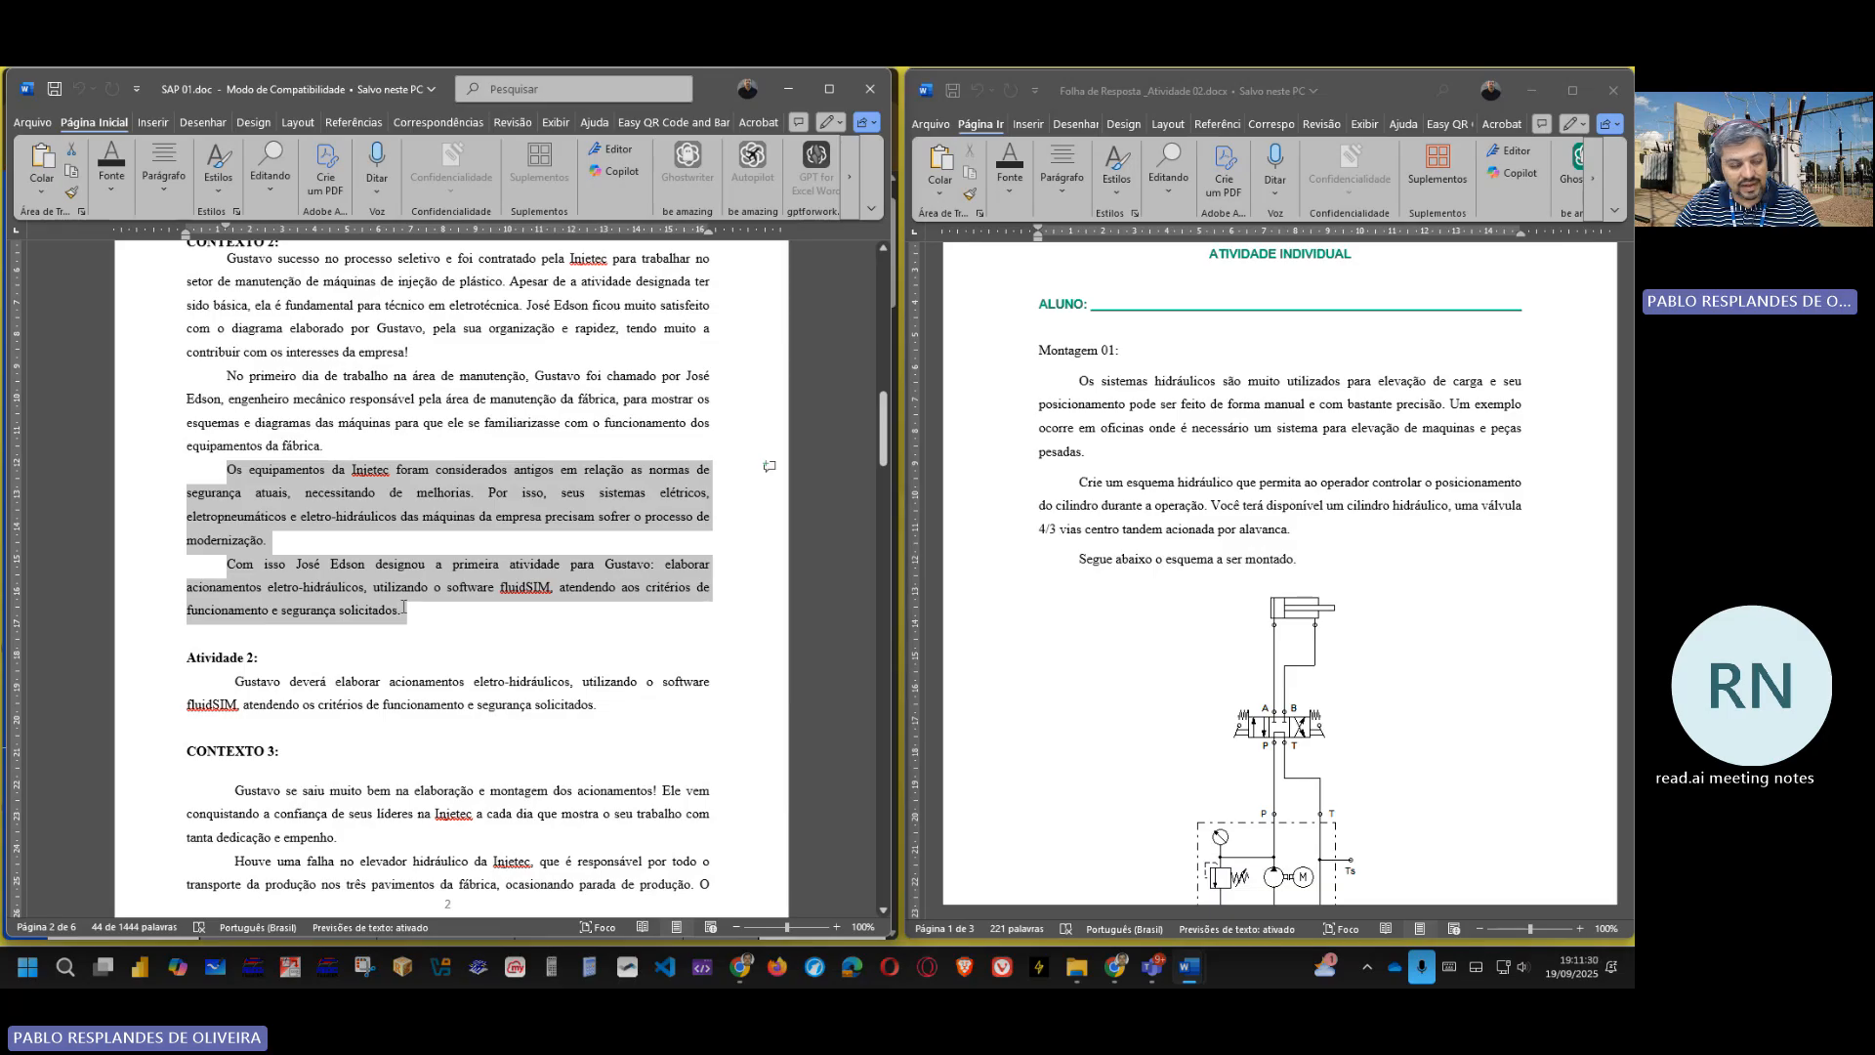
# - Examine the Atividade 2 instructions and the complete hydraulic schematic of Montagem 01 in the answer sheet
pyautogui.scroll(-3, 426, 570)
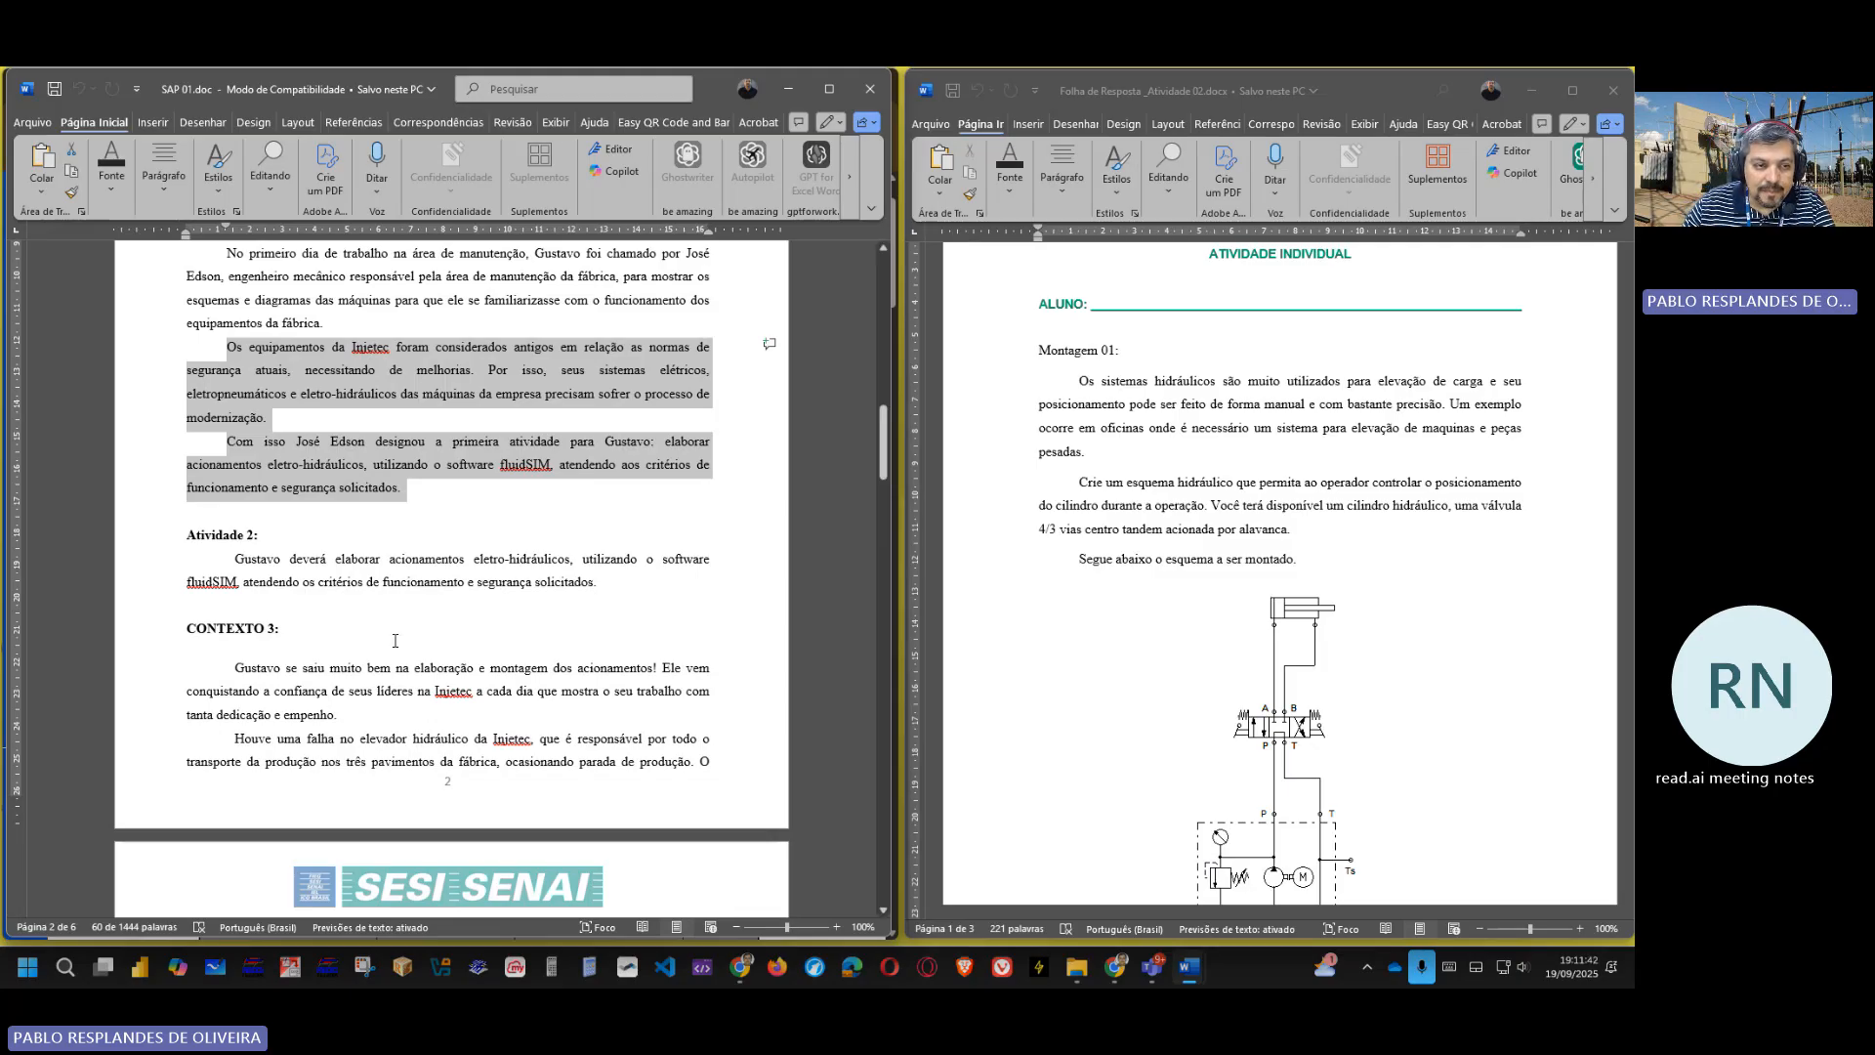
pyautogui.scroll(1, 394, 641)
pyautogui.scroll(-2, 1279, 440)
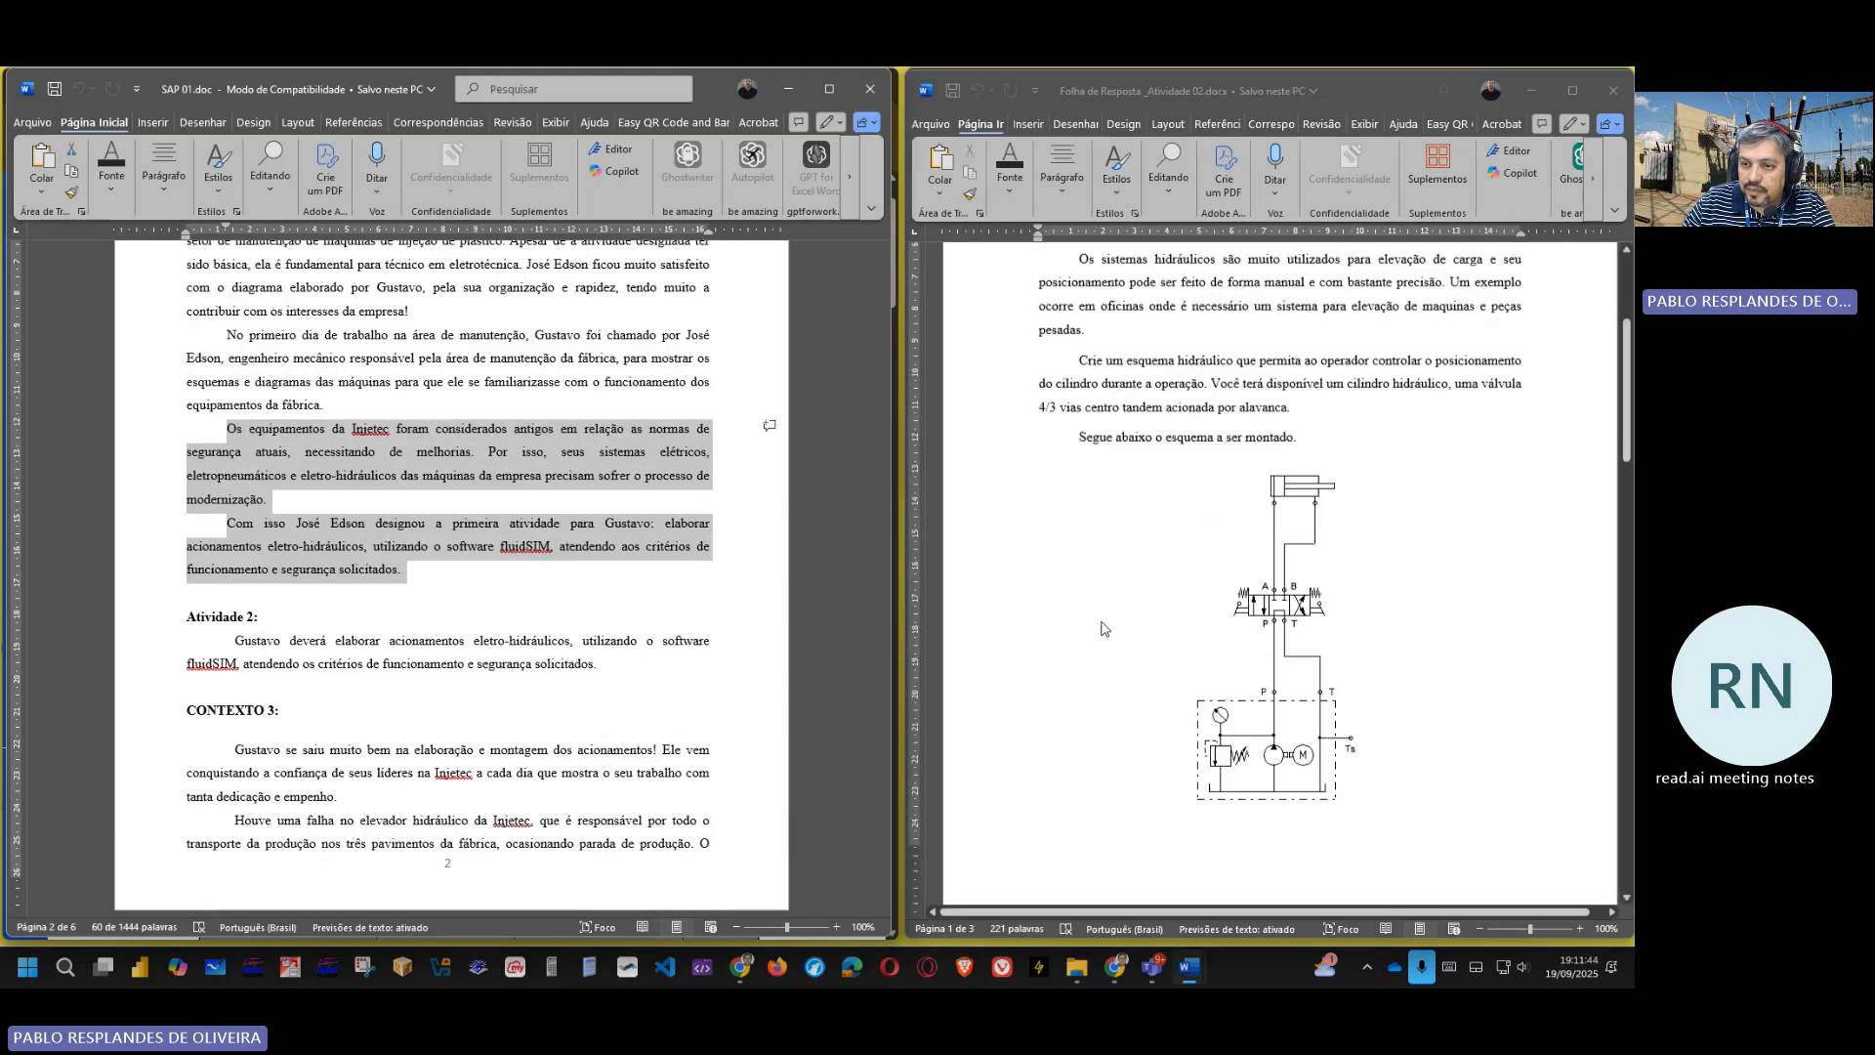
pyautogui.click(1547, 675)
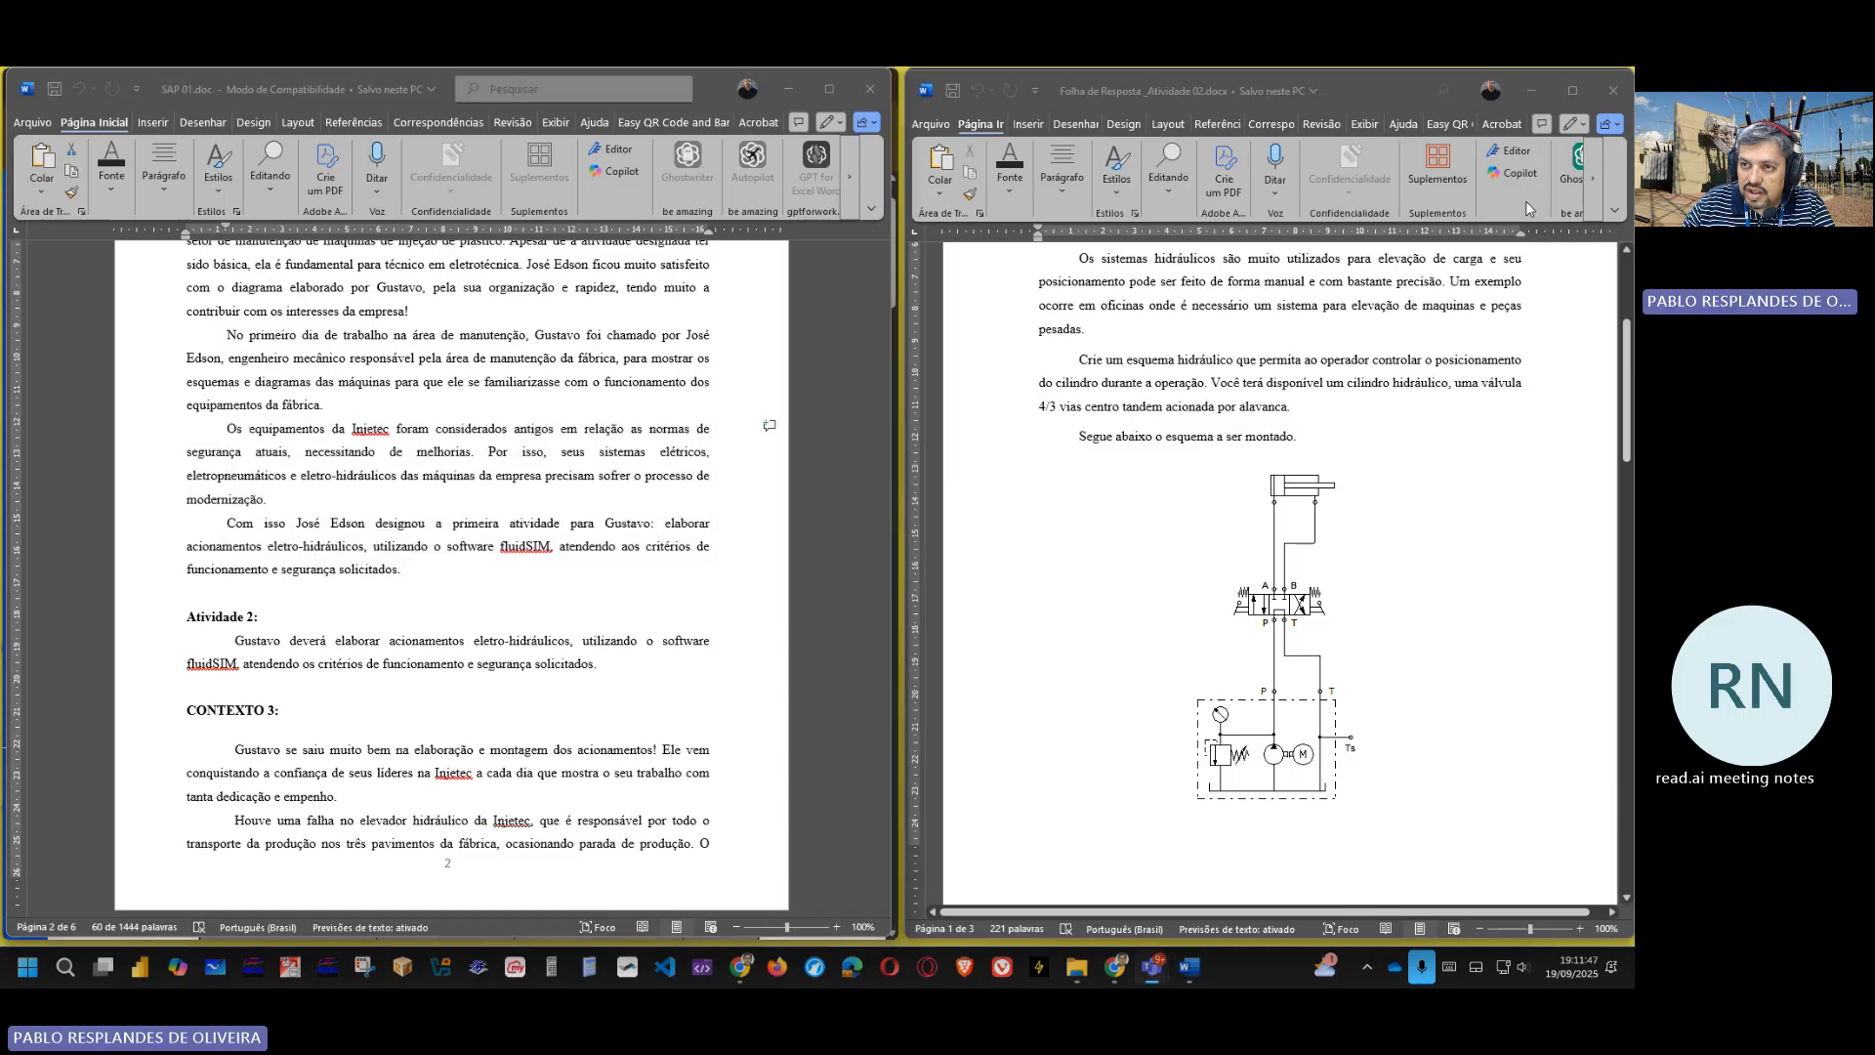
# - Launch 42 INJETORA DE PLÁSTICO.exe from the UCR_08 folder, with Folha de Resposta _Atividade 02.docx restored beside SAP 01.doc
pyautogui.click(1531, 91)
pyautogui.scroll(-3, 1361, 764)
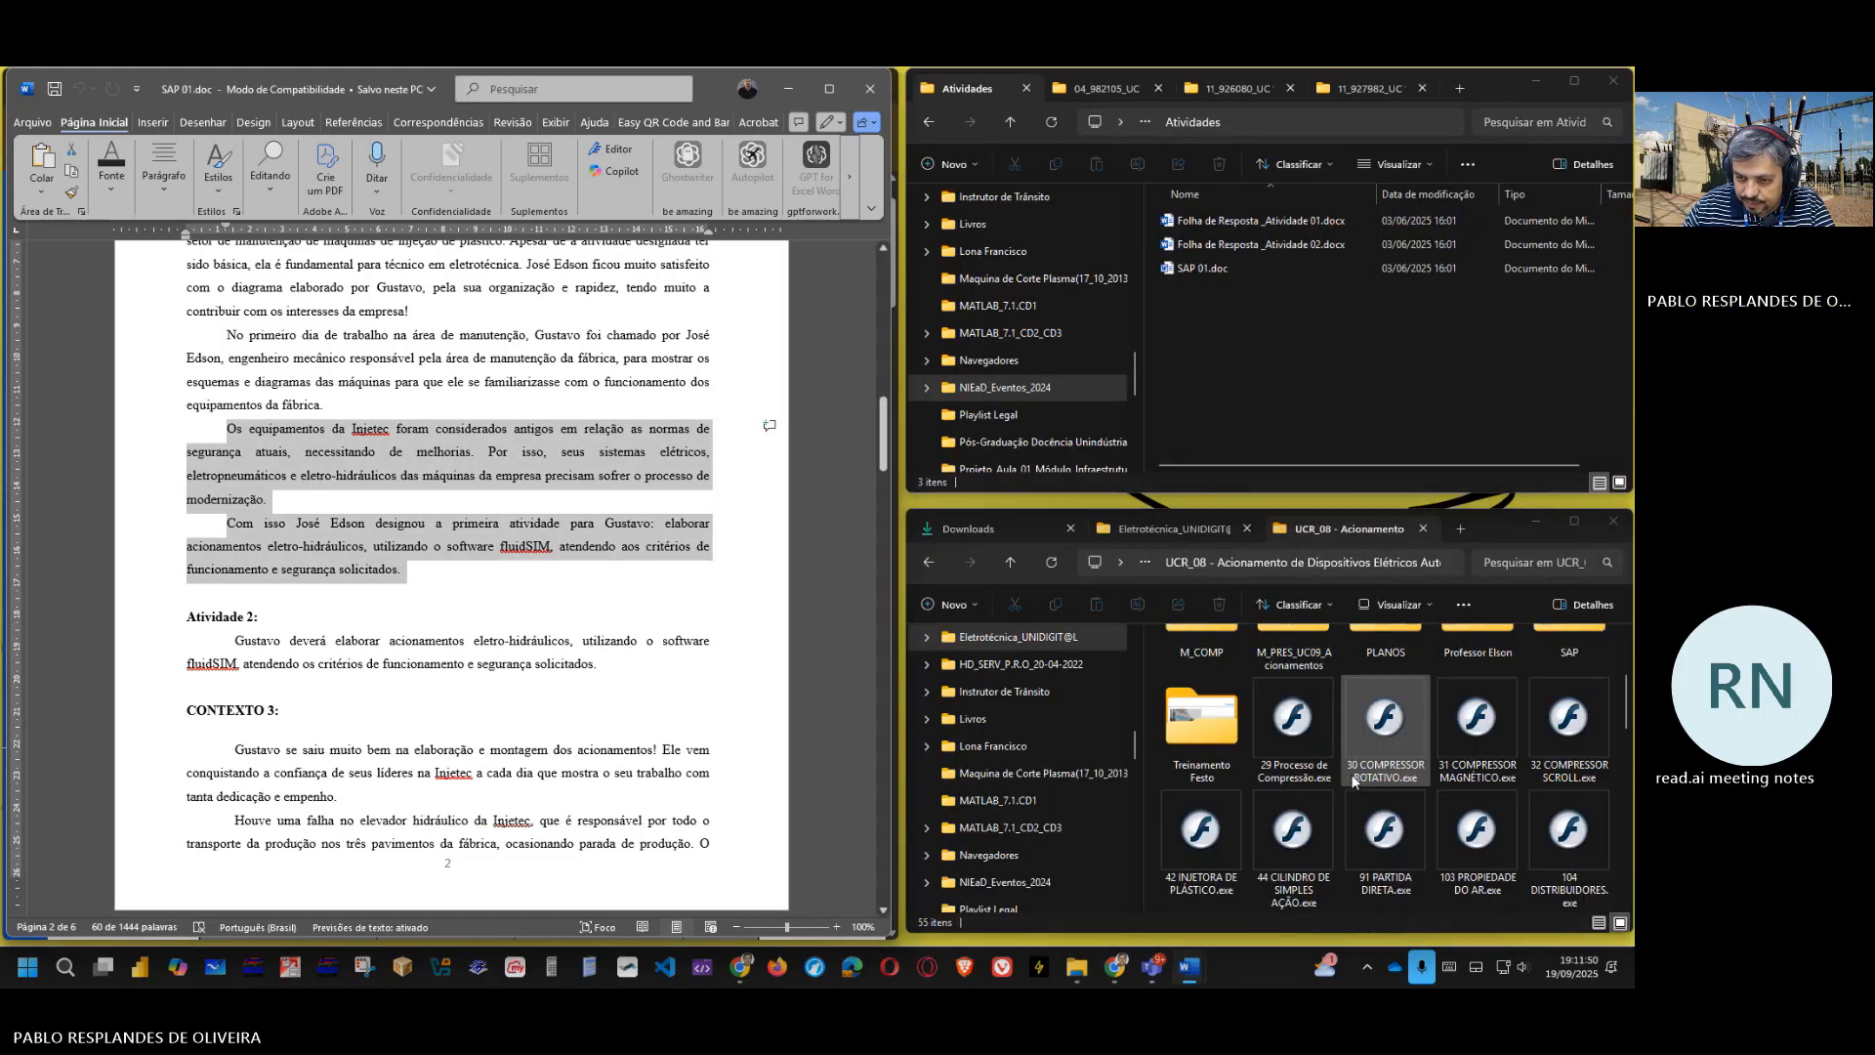
pyautogui.doubleClick(1204, 832)
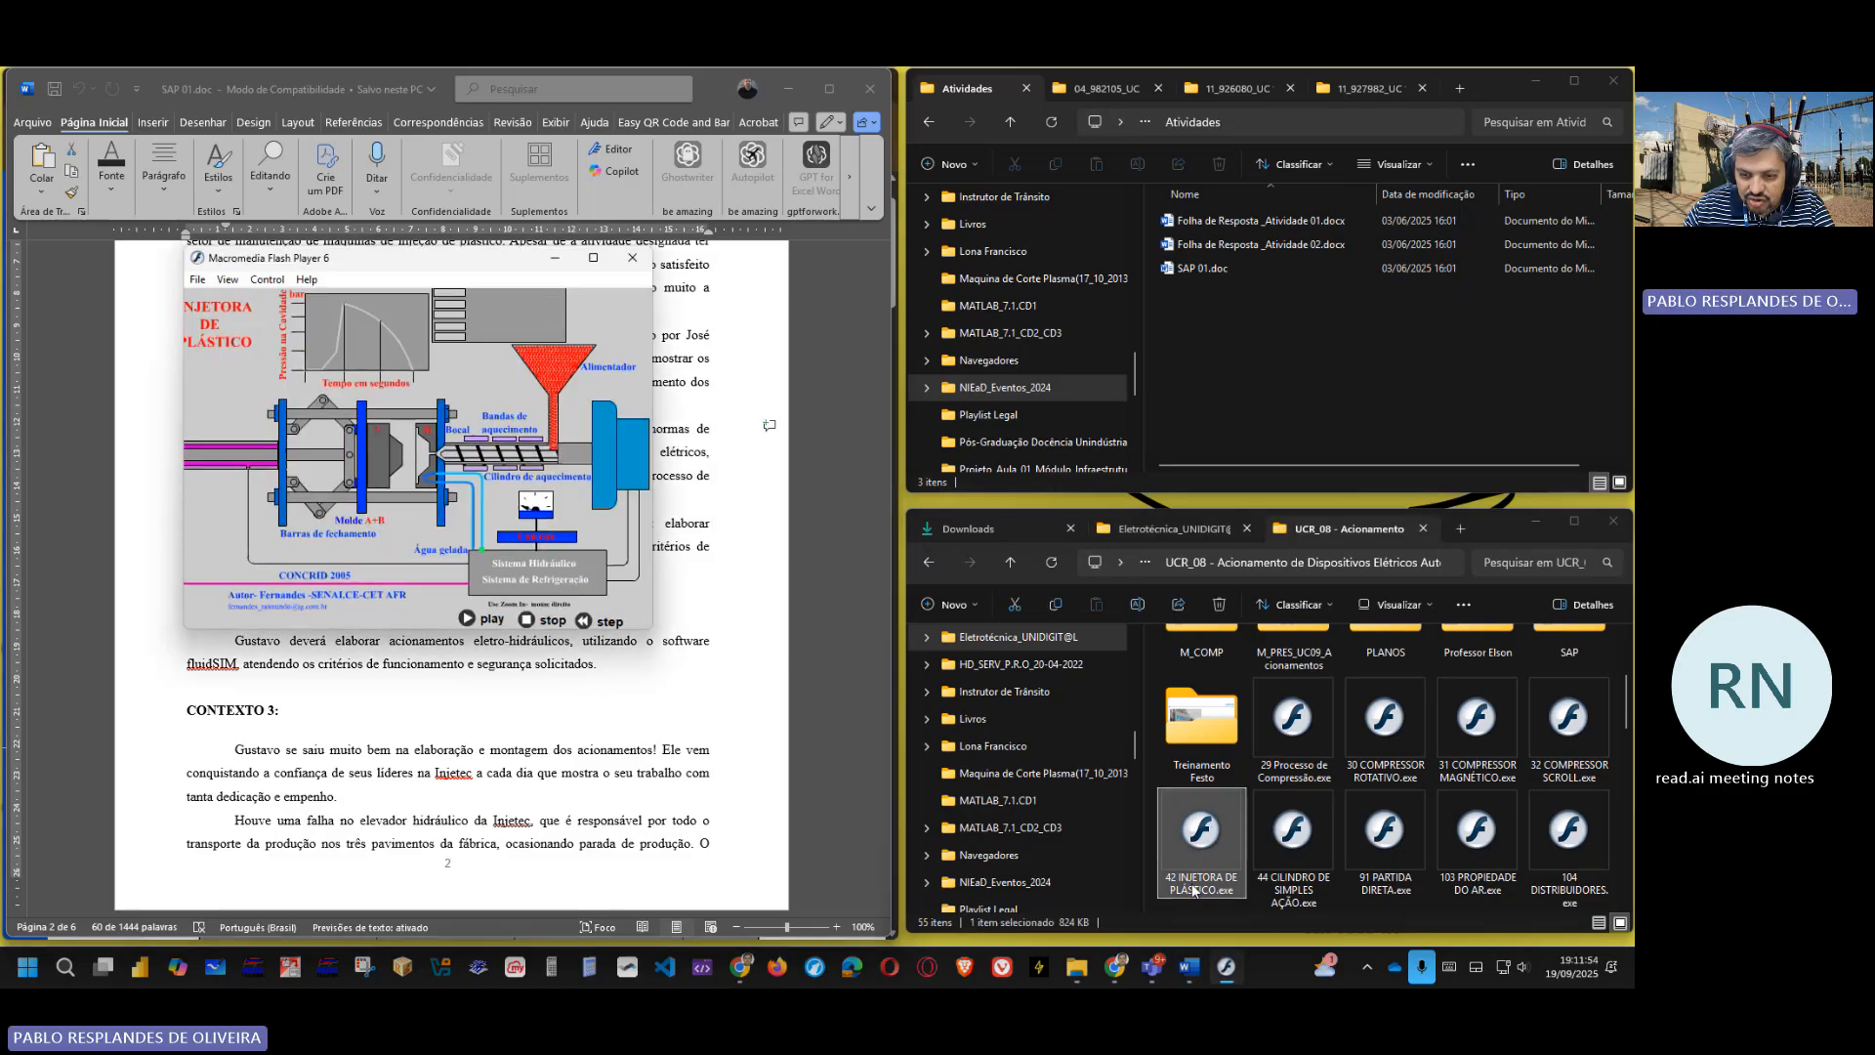
pyautogui.click(1192, 968)
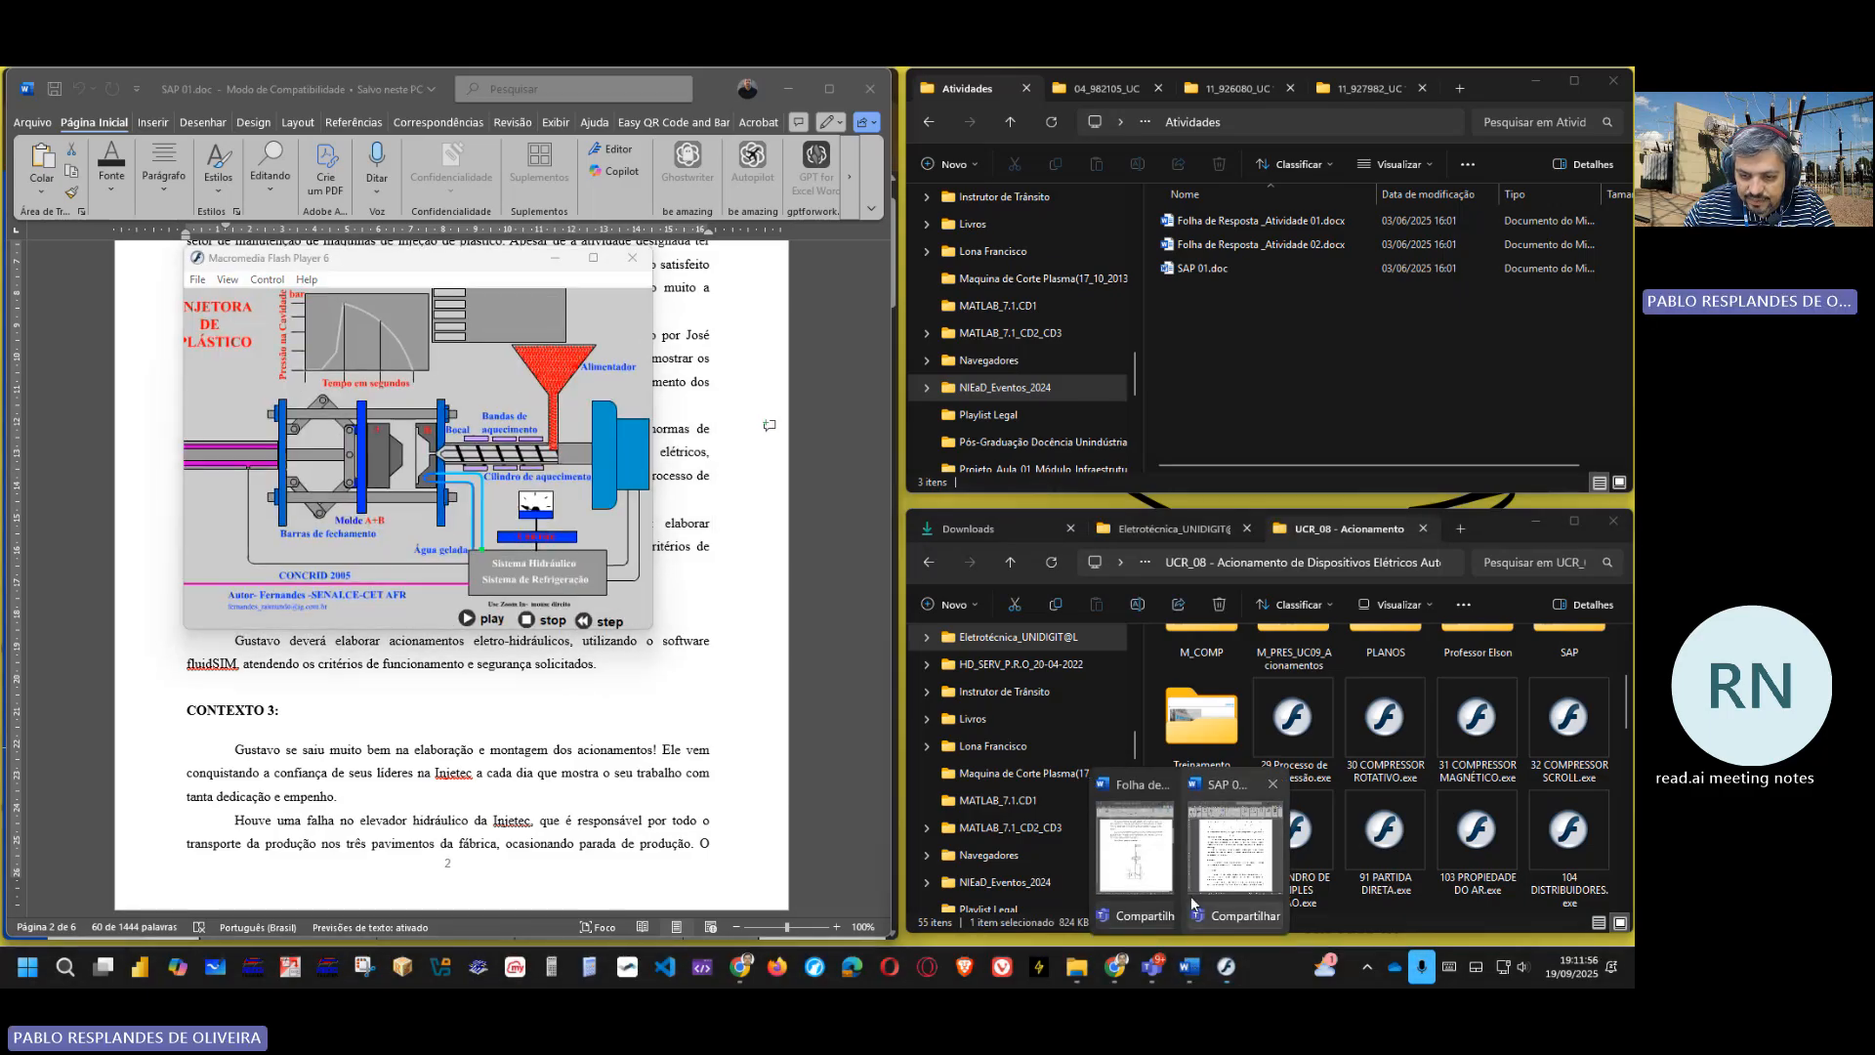
pyautogui.moveTo(1182, 888)
pyautogui.click(1157, 860)
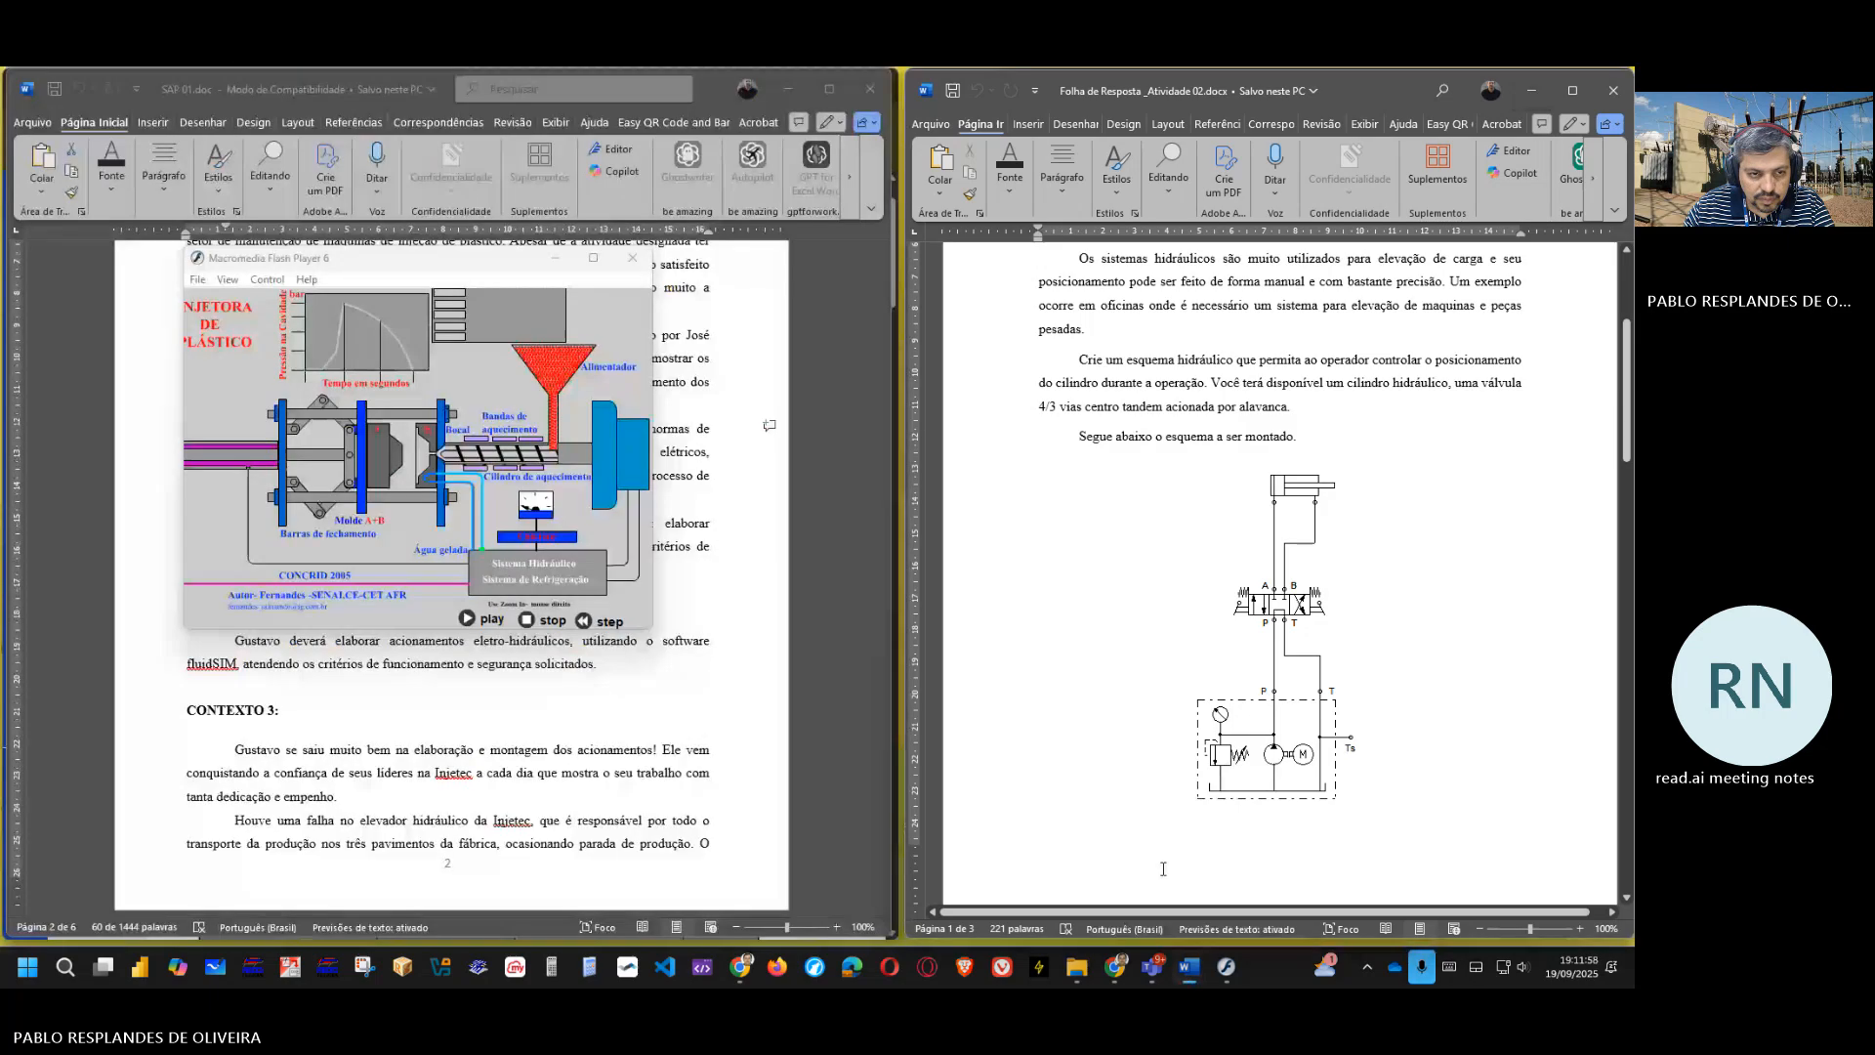
# - Play the plastic injector animation in a window placed between the two documents and enlarged to show the whole machine diagram
pyautogui.moveTo(479, 270); pyautogui.dragTo(926, 349)
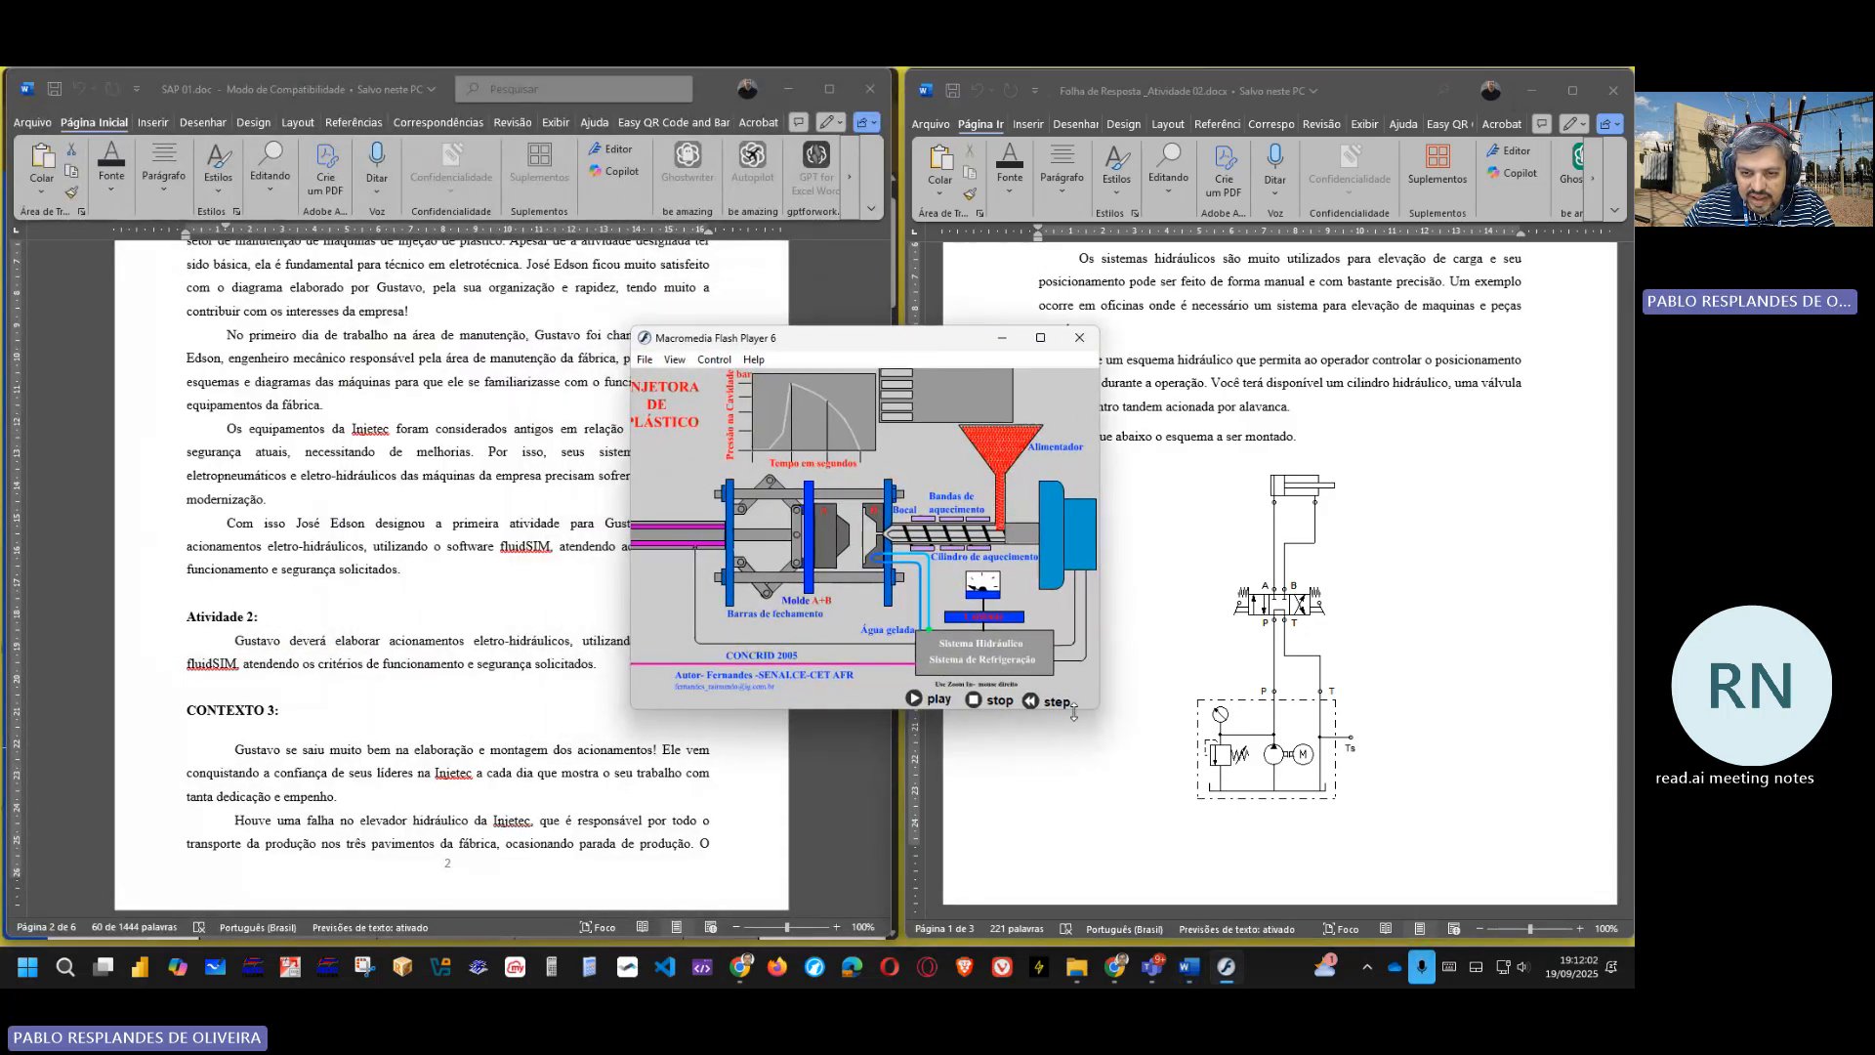
pyautogui.moveTo(1099, 715); pyautogui.dragTo(1137, 739)
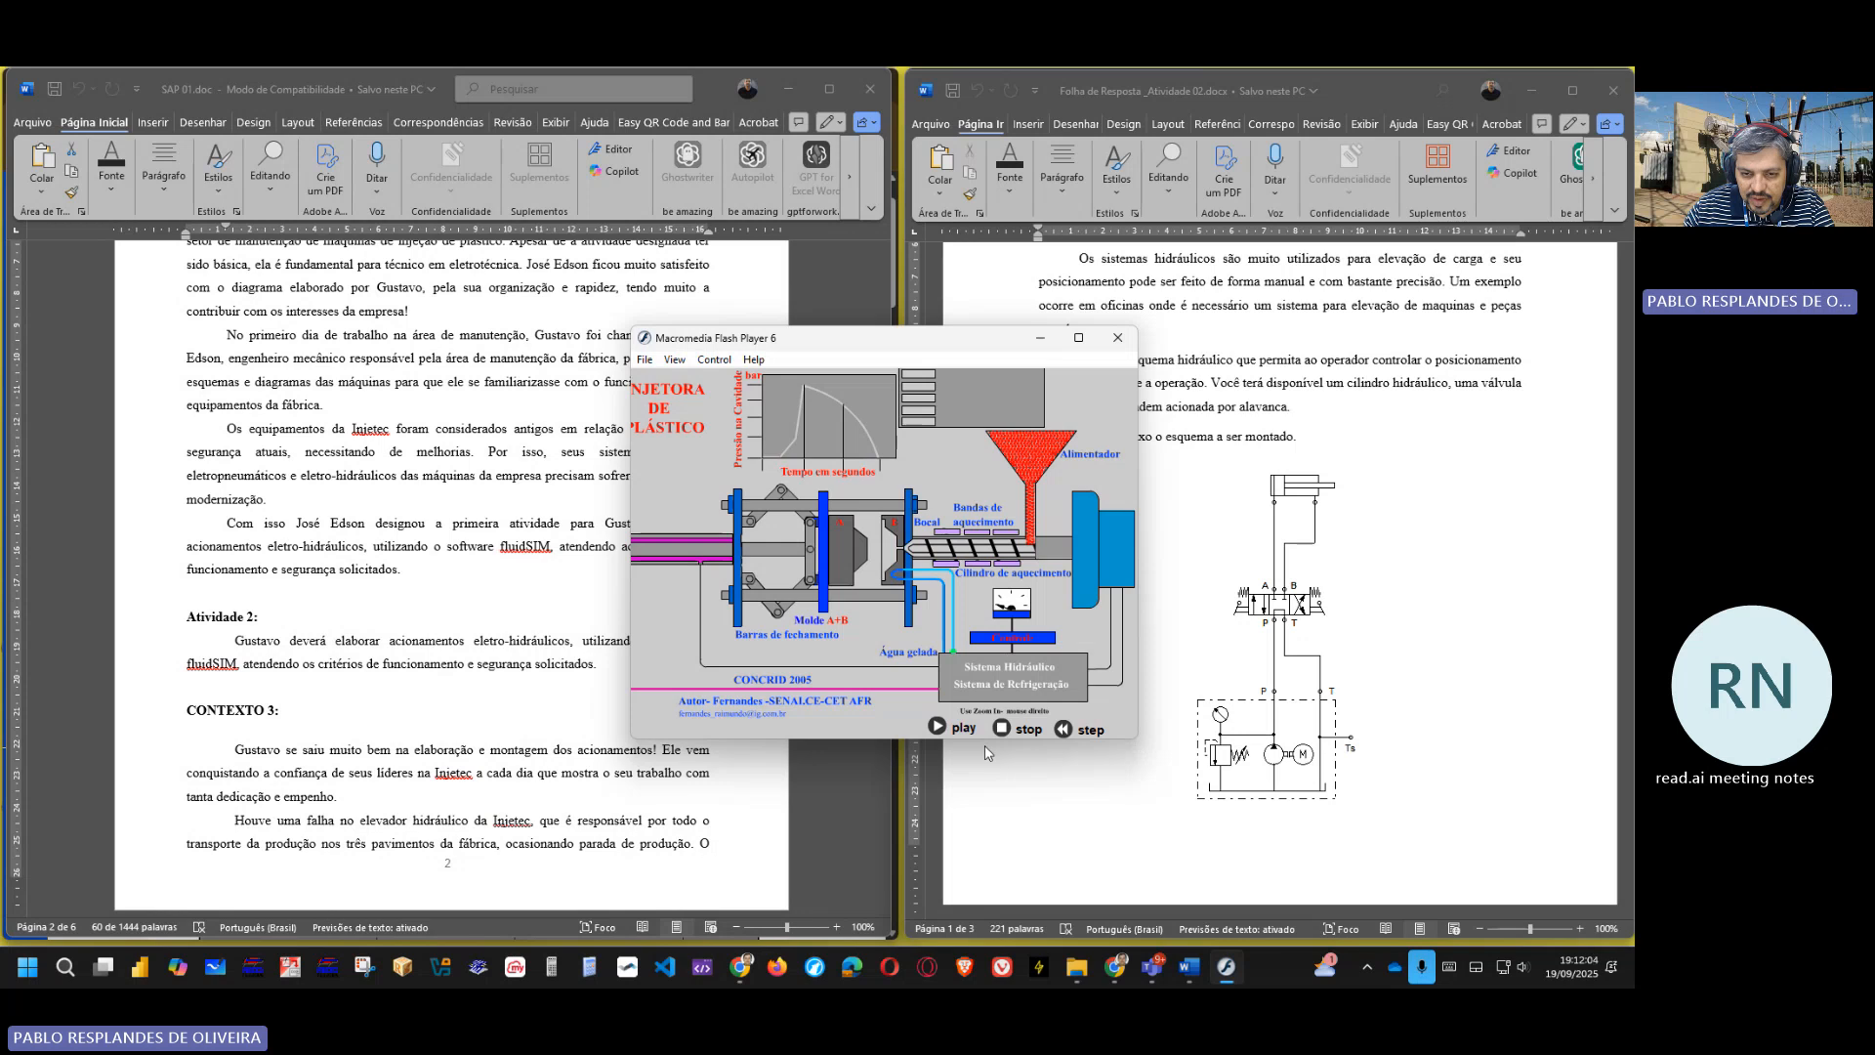
pyautogui.click(937, 727)
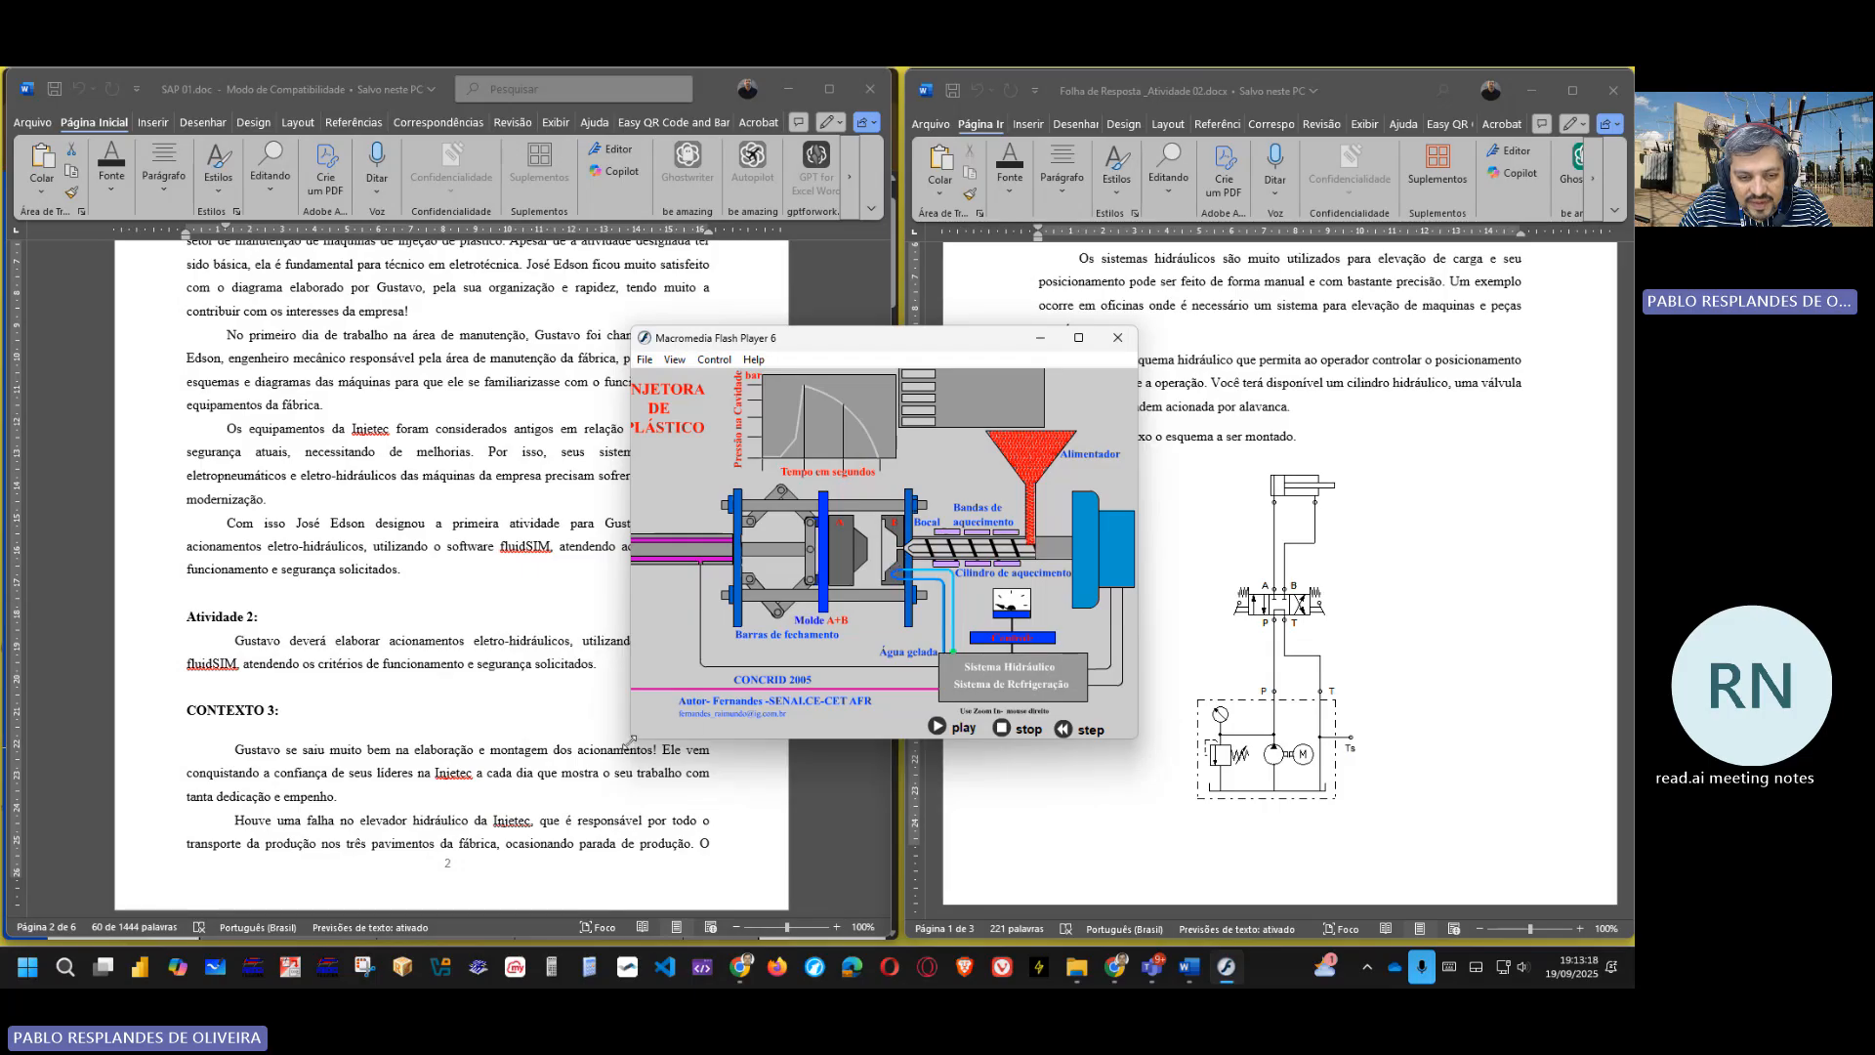
pyautogui.moveTo(632, 739); pyautogui.dragTo(511, 765)
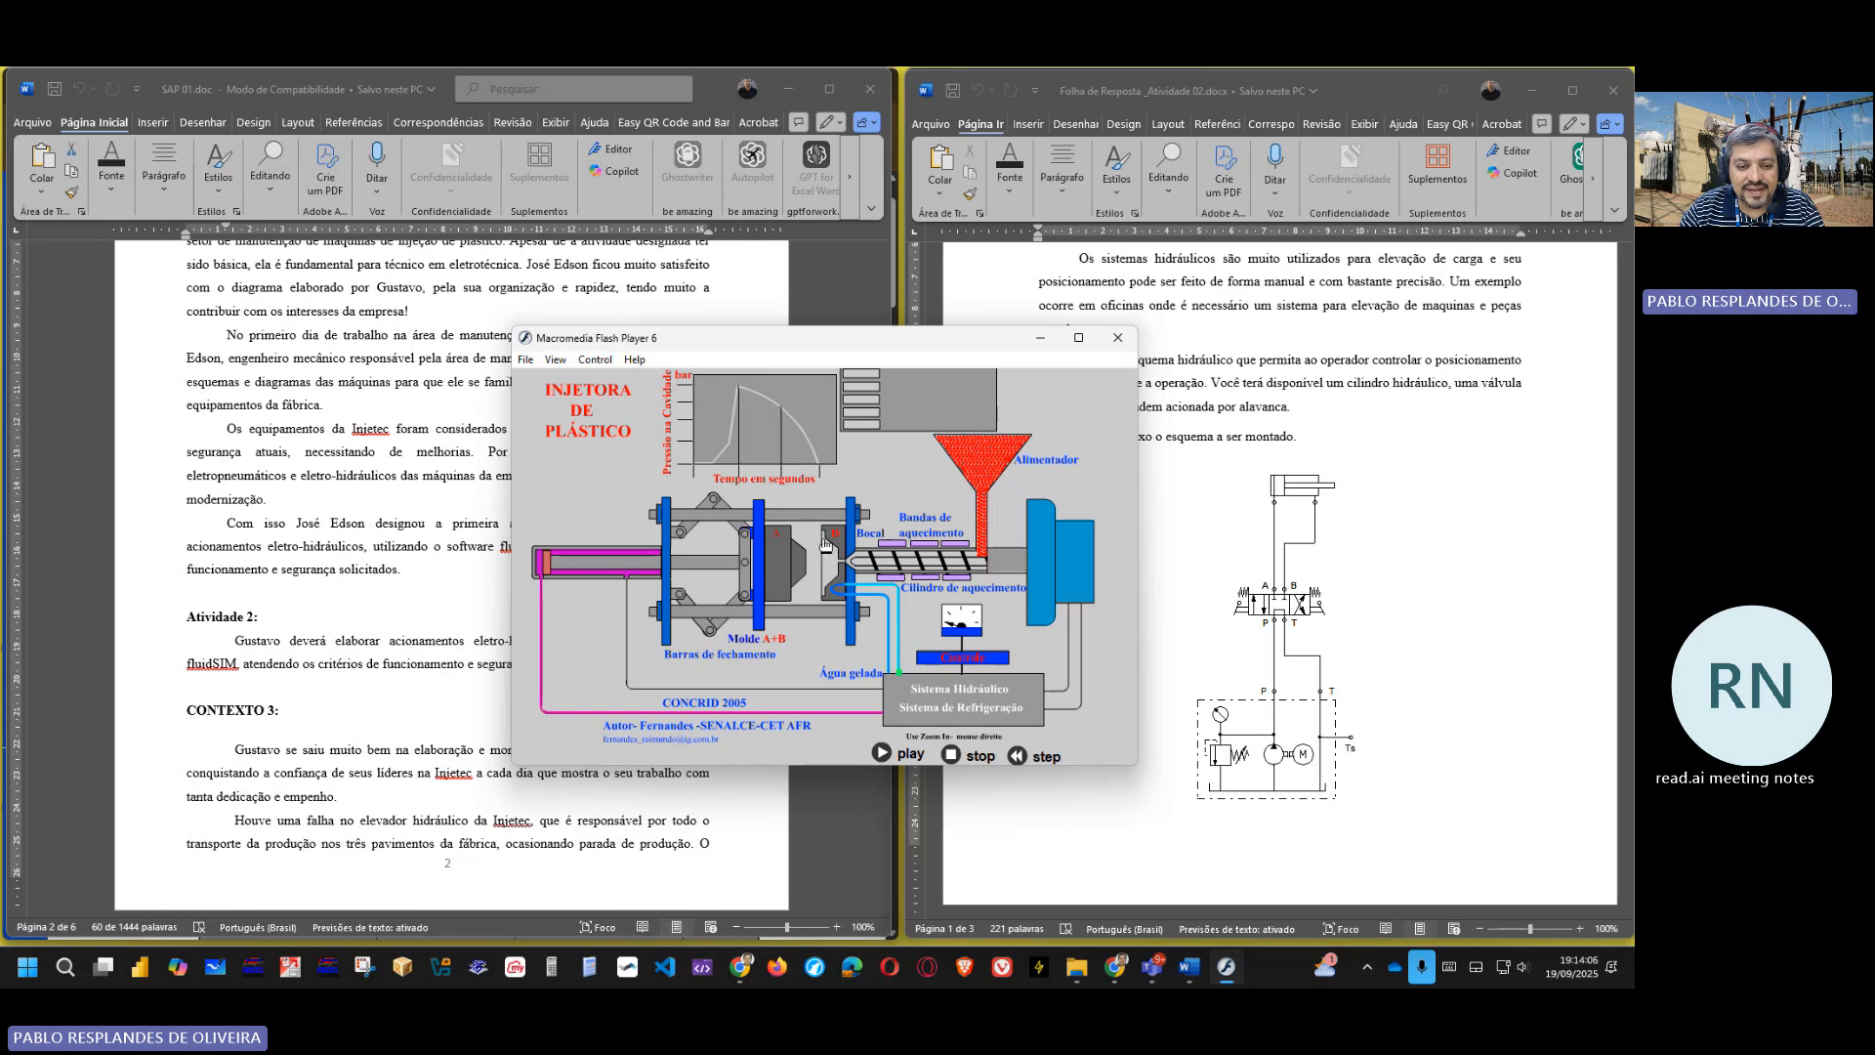
# - Close the injector animation, switch to FluidSIM-H and create a new blank circuit beside the lengthened component library window
pyautogui.click(1116, 341)
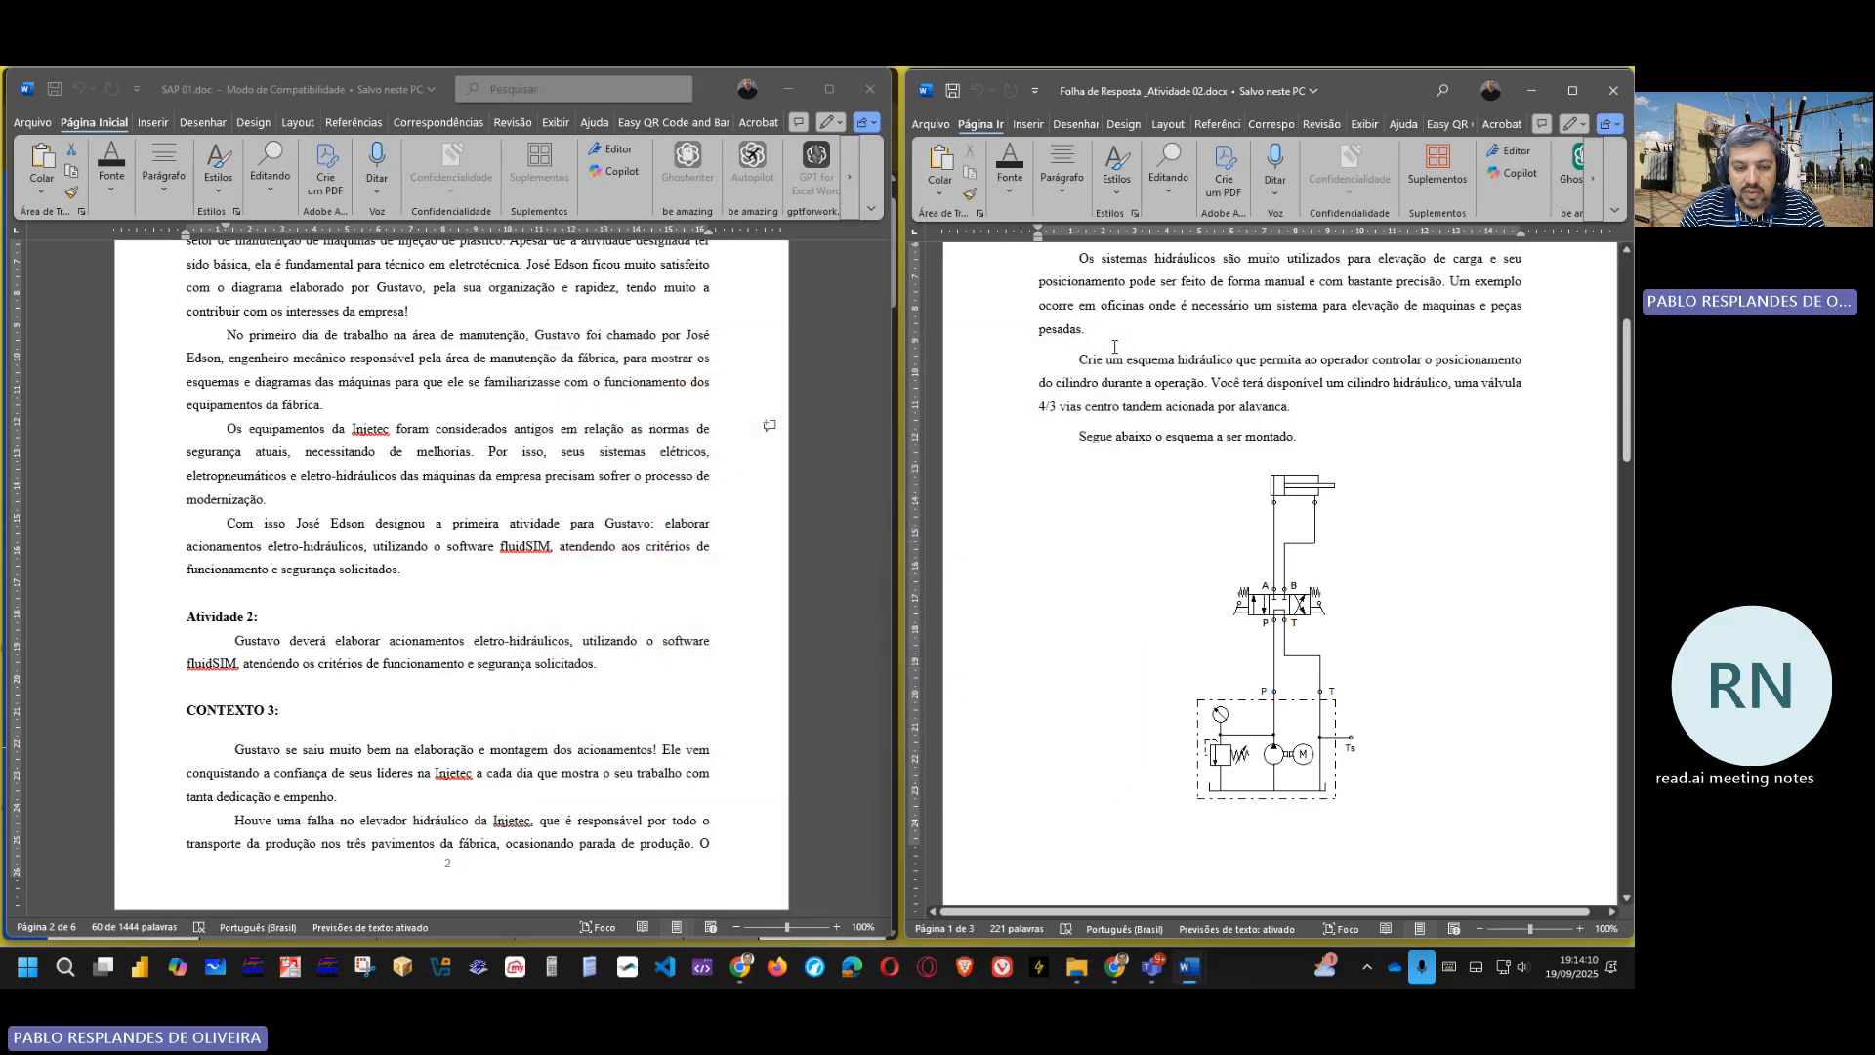
pyautogui.click(328, 968)
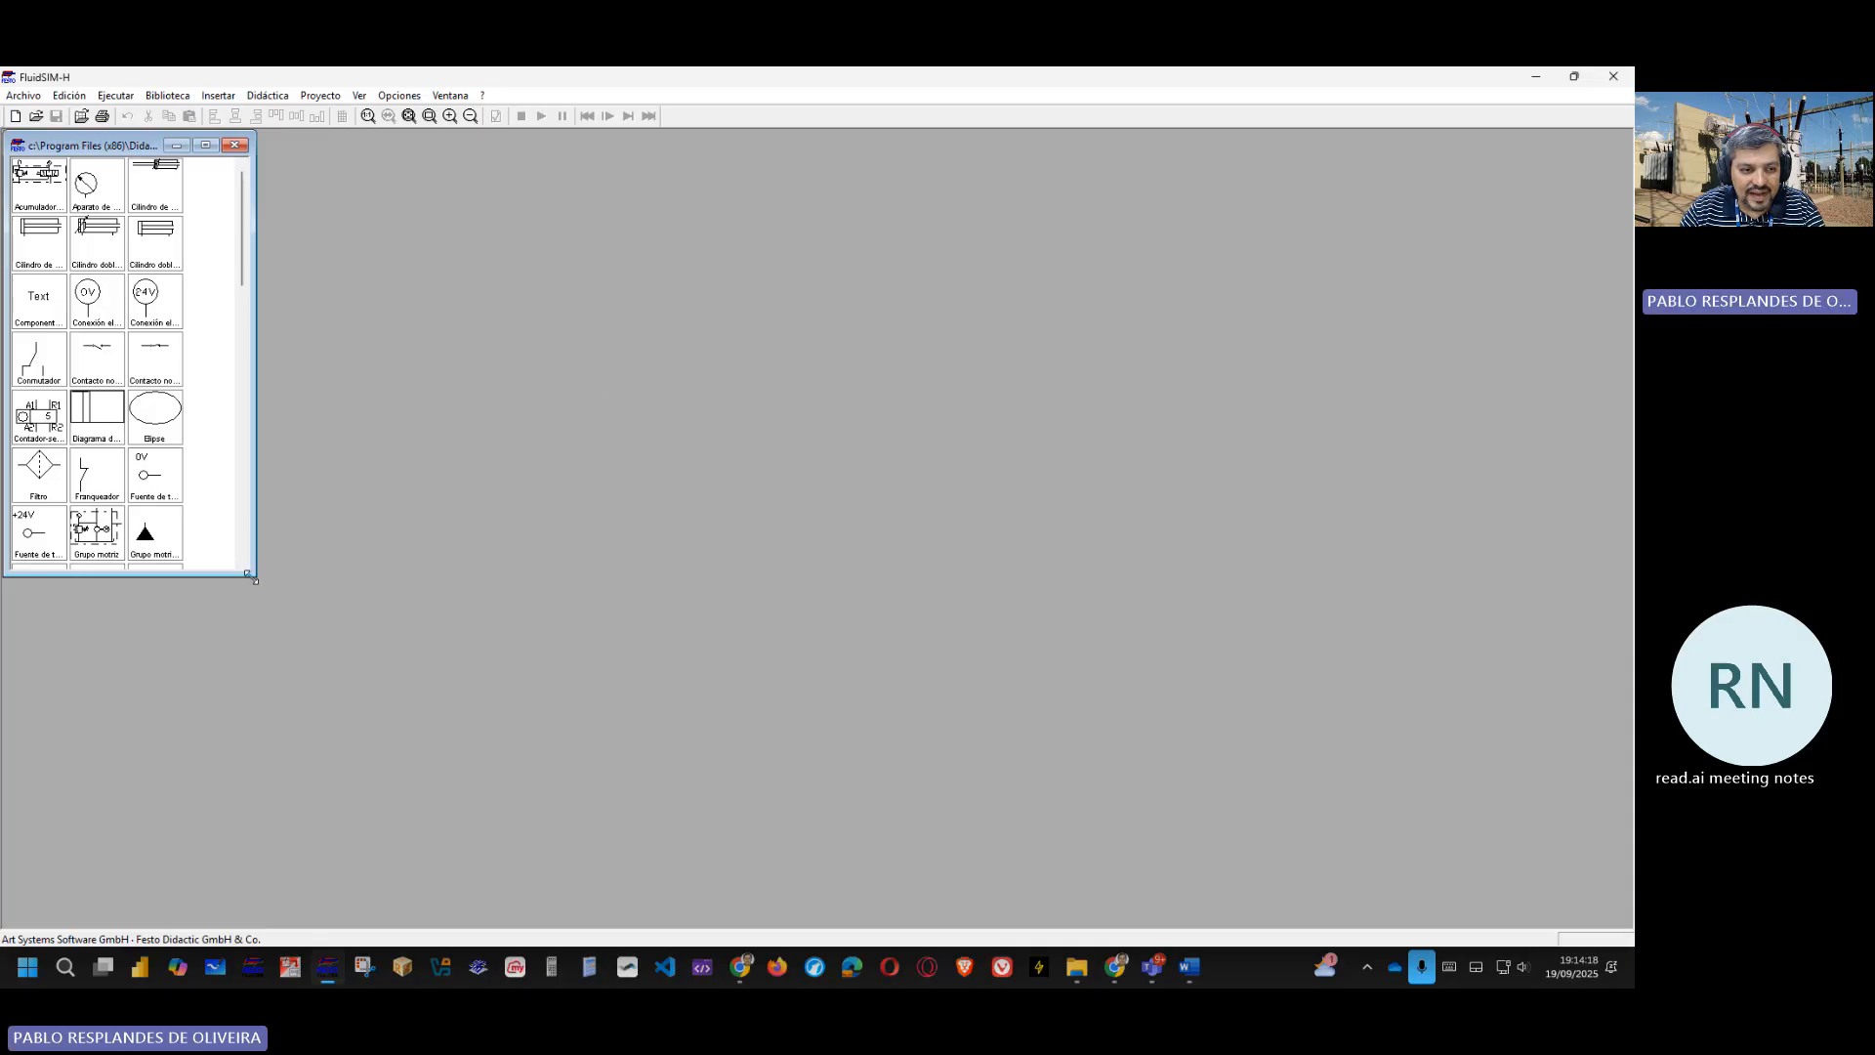
pyautogui.moveTo(254, 576); pyautogui.dragTo(278, 819)
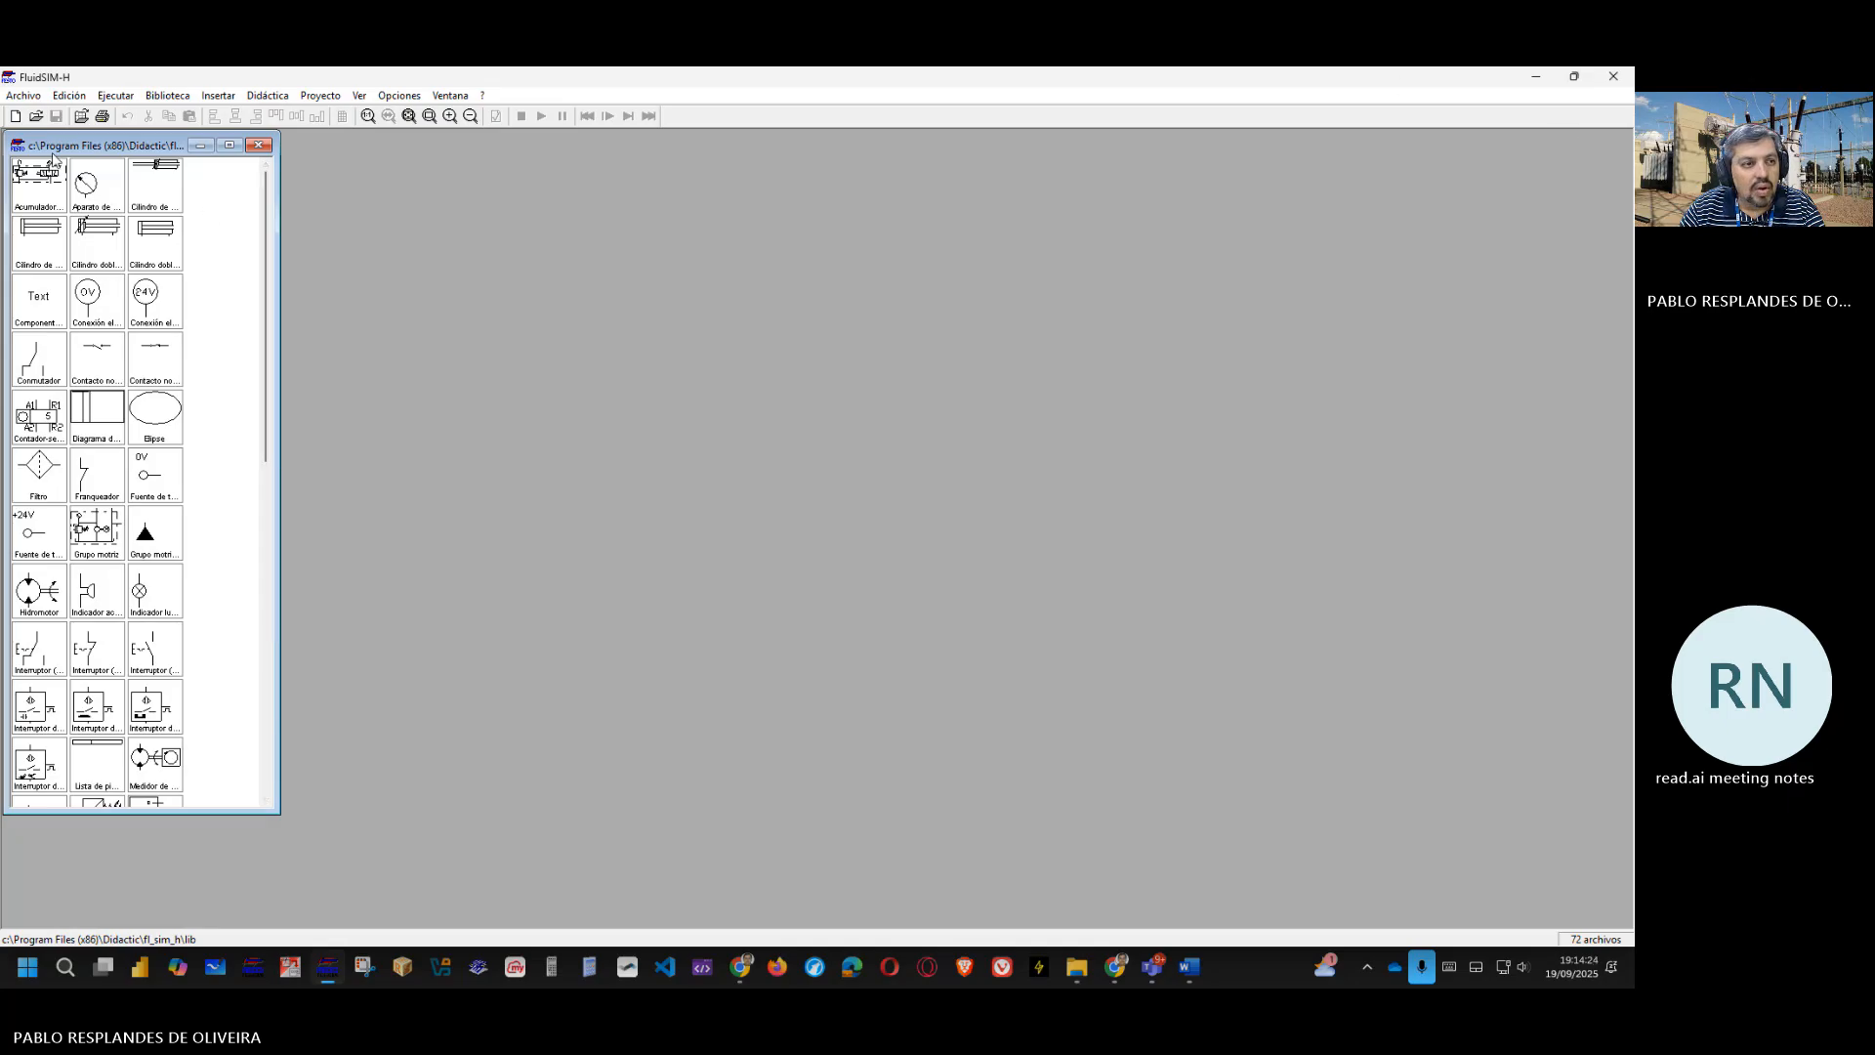
pyautogui.click(15, 117)
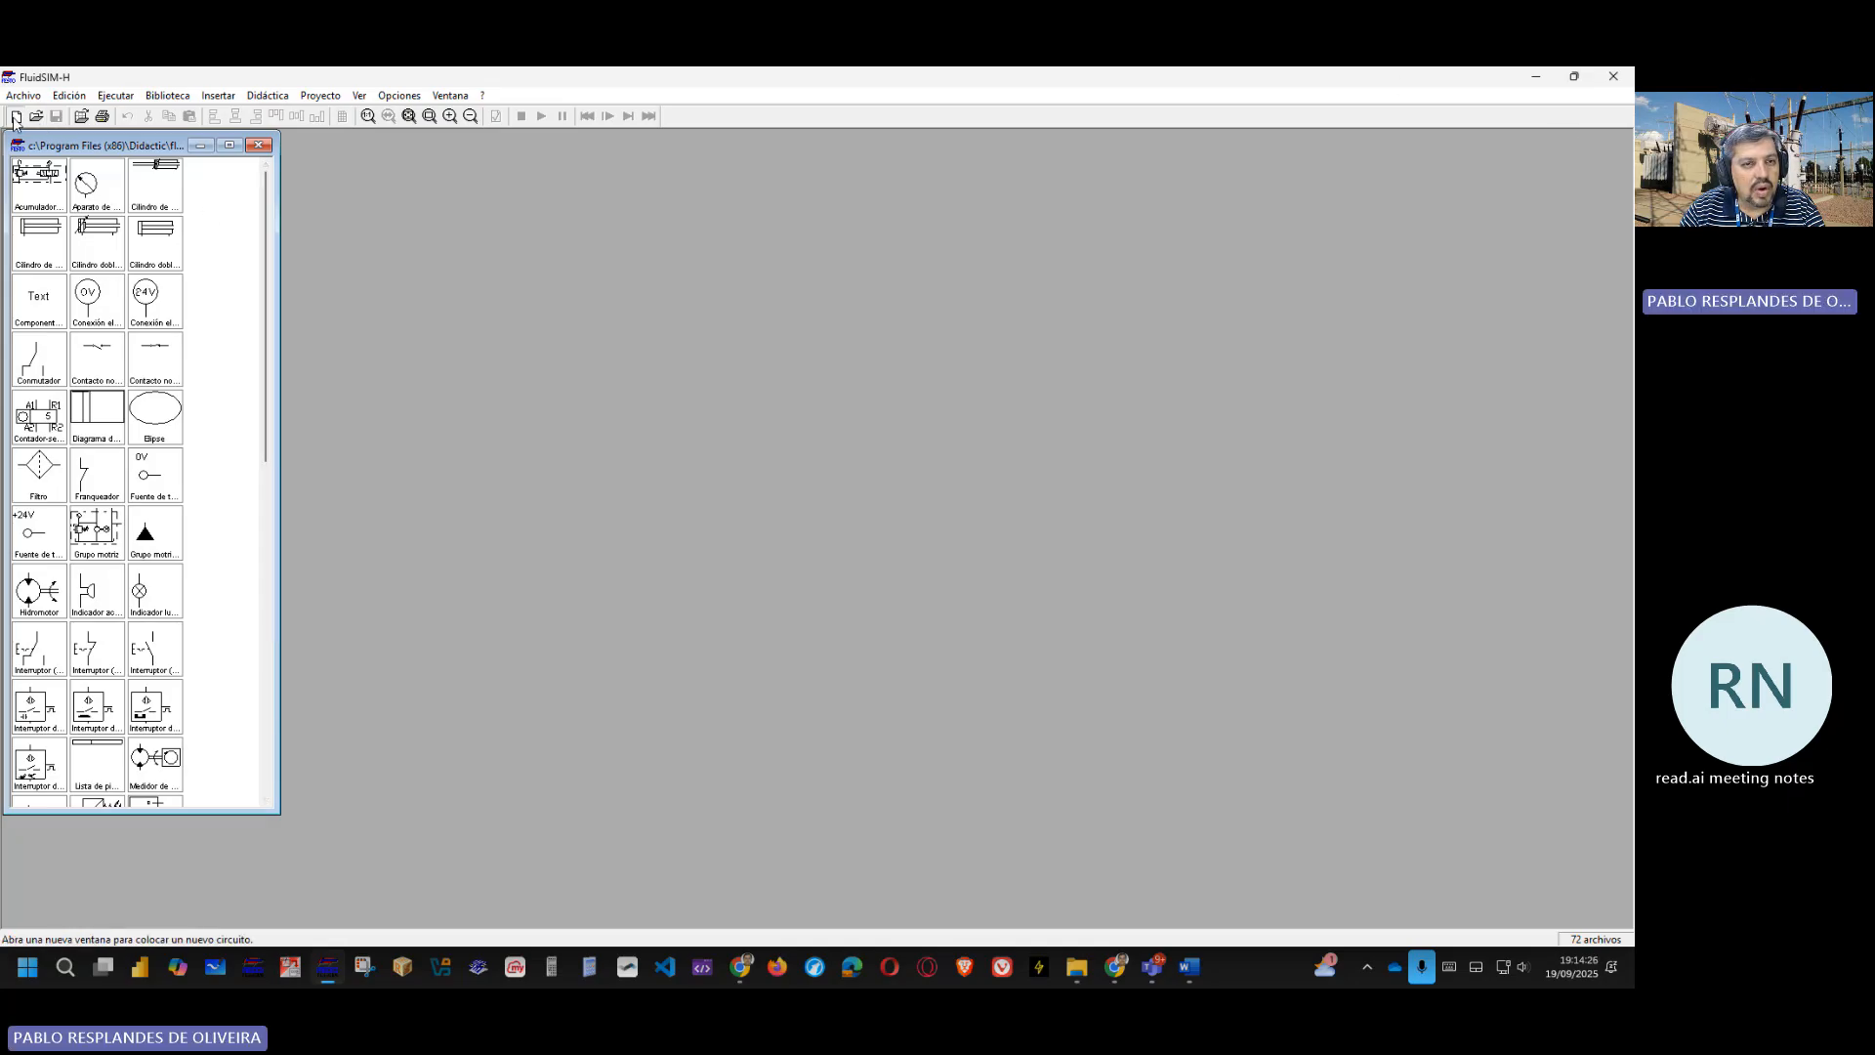
# - Resize the FluidSIM-H window to fit beside Folha de Resposta _Atividade 02.docx, with the component library extended to nearly the full window height
pyautogui.click(1576, 79)
pyautogui.moveTo(409, 700); pyautogui.dragTo(368, 928)
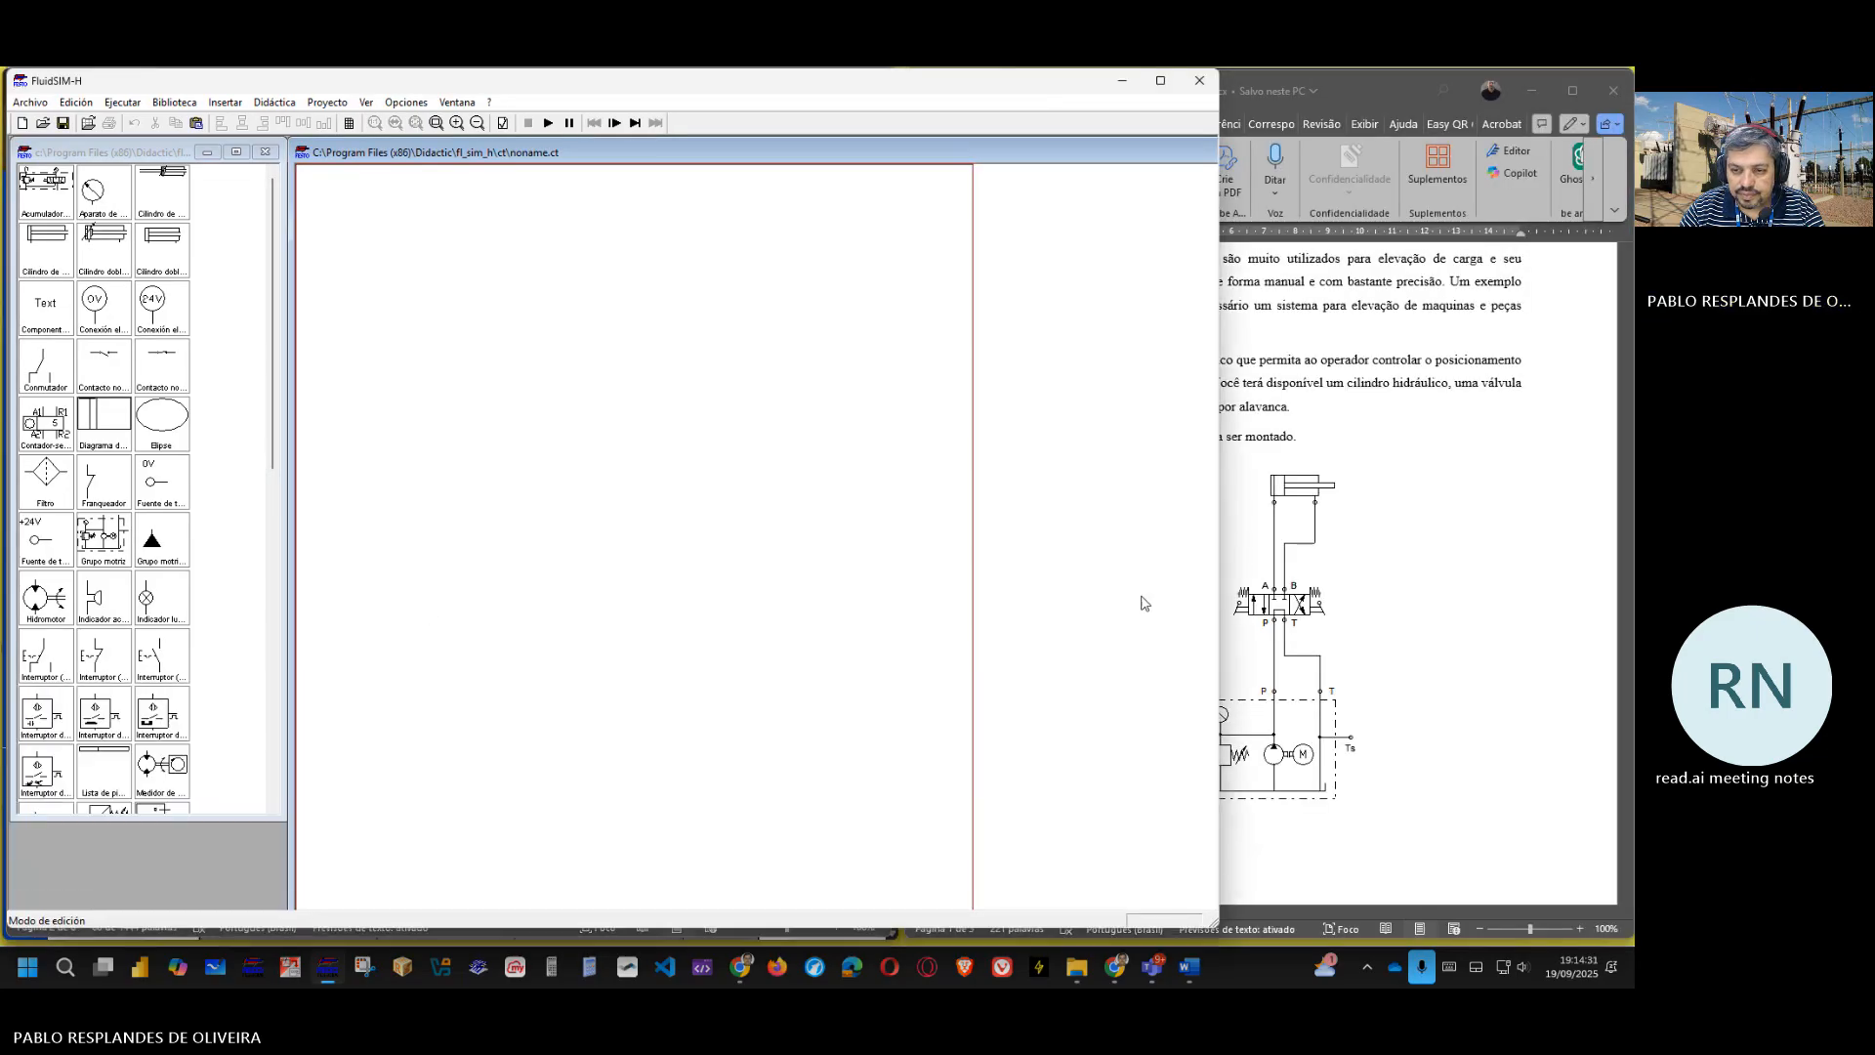
pyautogui.moveTo(1219, 597); pyautogui.dragTo(887, 597)
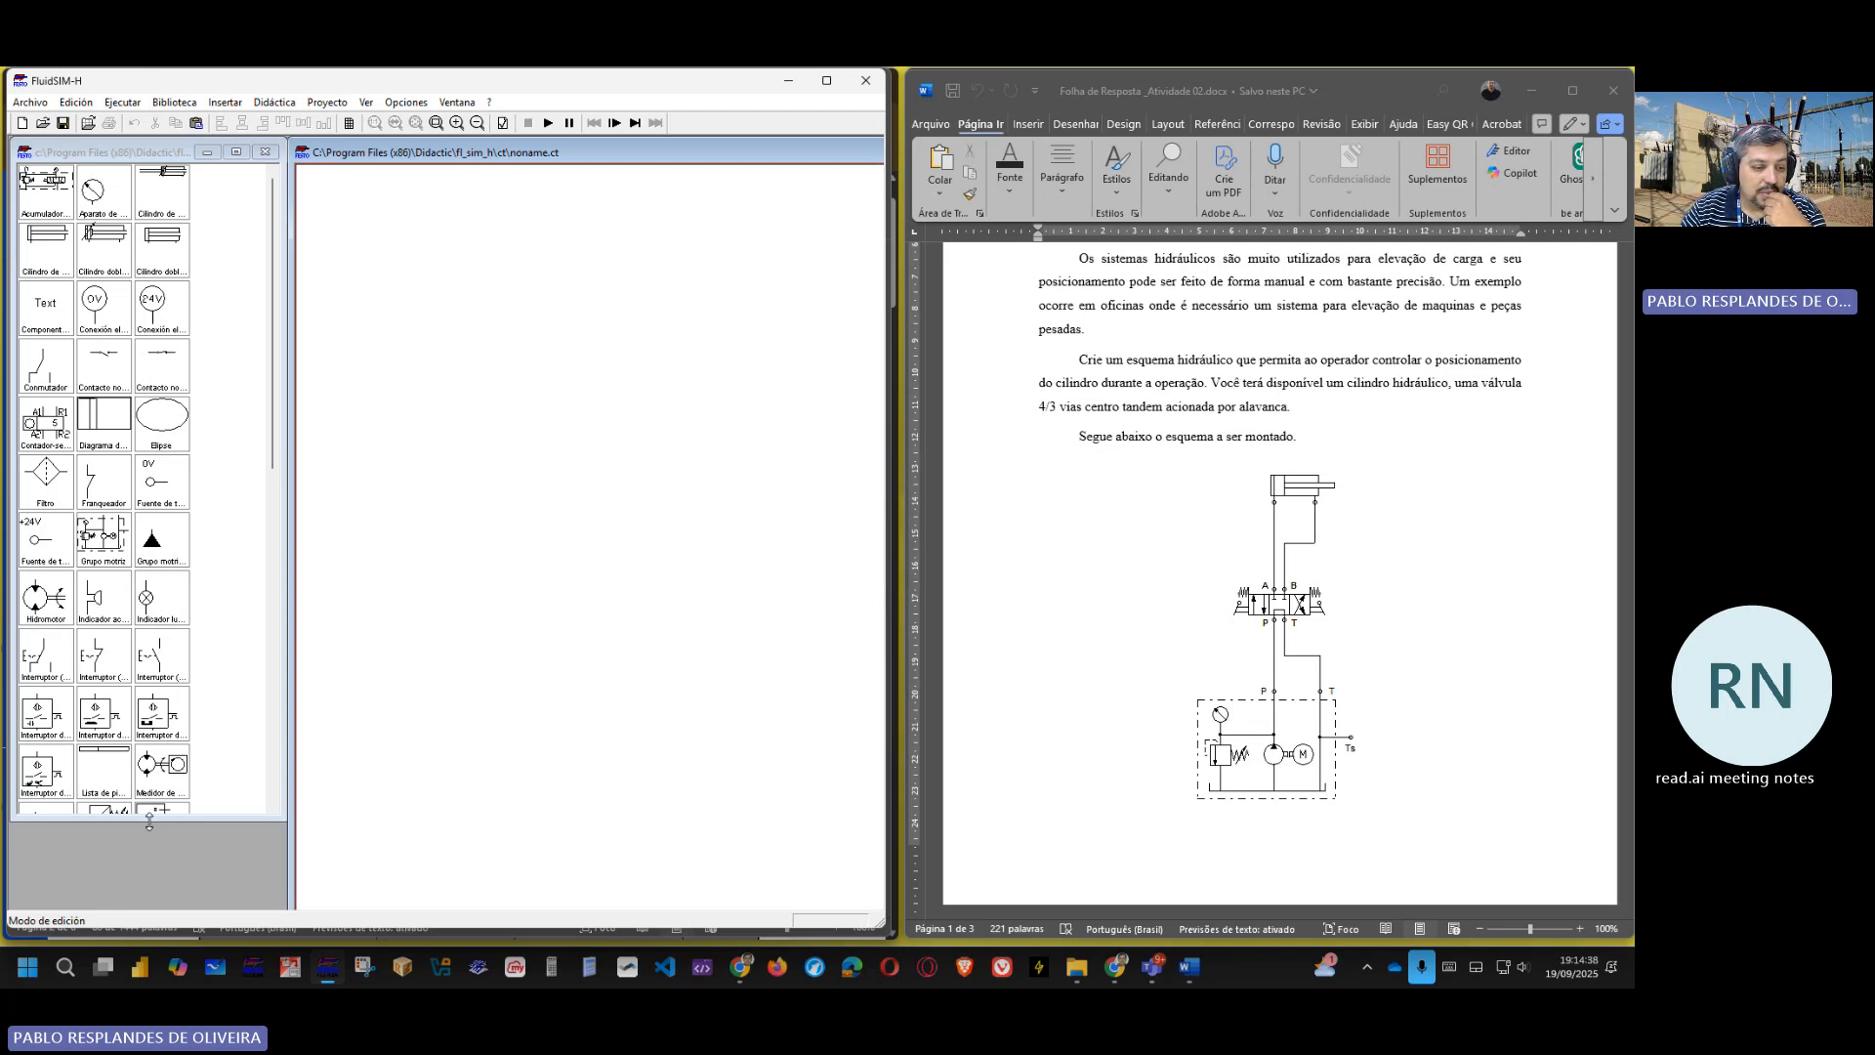
pyautogui.moveTo(148, 823); pyautogui.dragTo(149, 900)
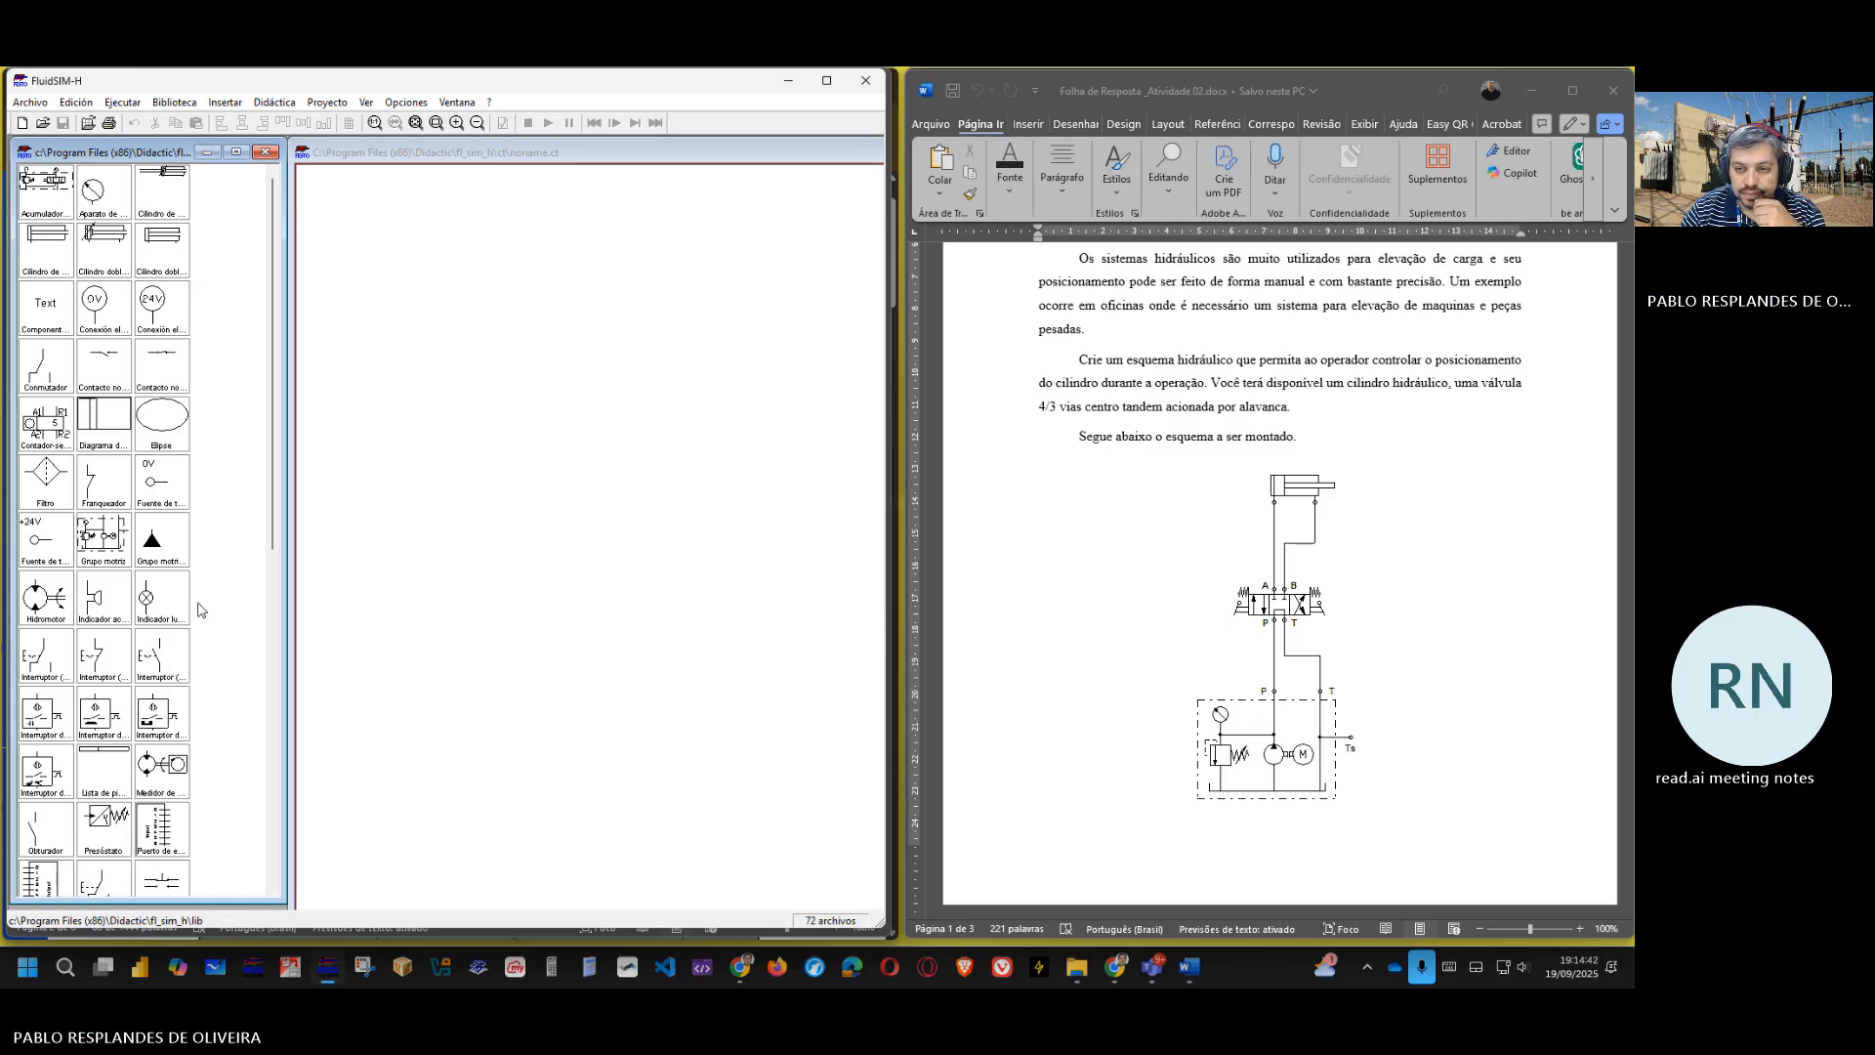
# - Minimize FluidSIM-H and SAP 01.doc to reveal the browser, and open a new tab placed just before the YouTube tab
pyautogui.scroll(1, 1103, 456)
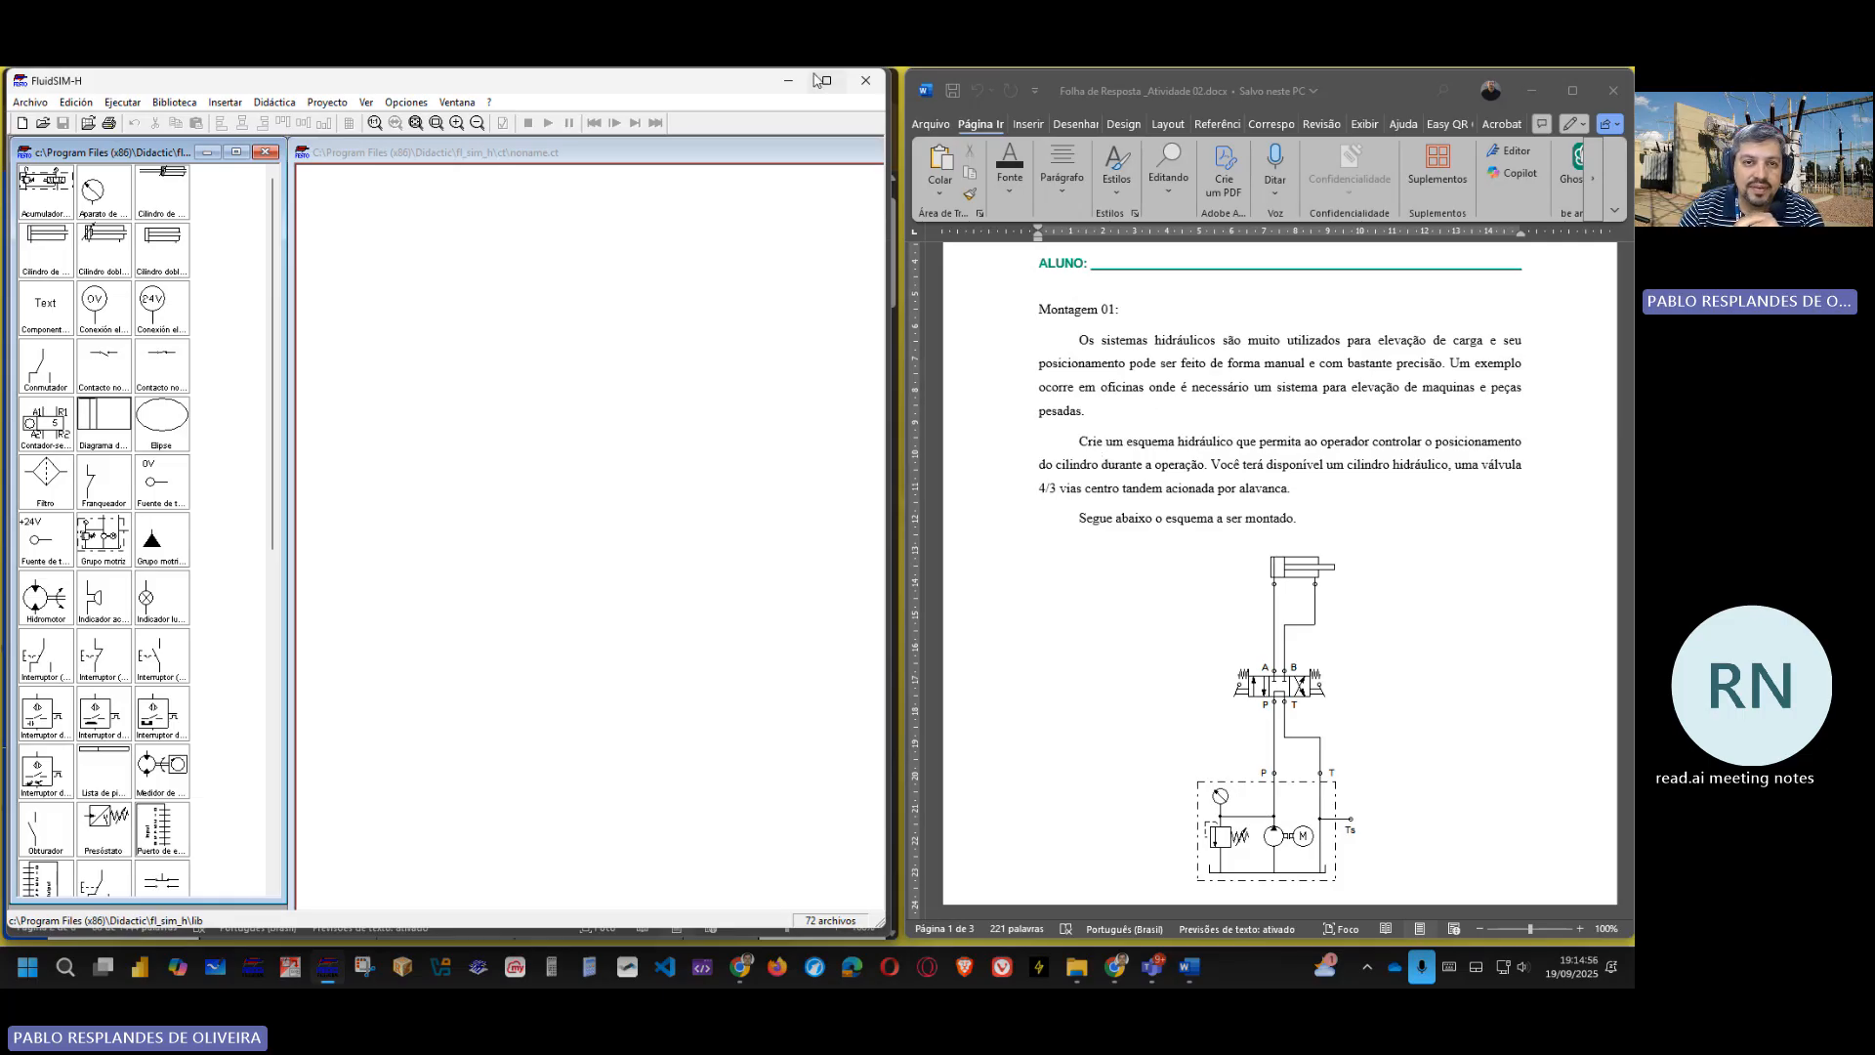
pyautogui.moveTo(503, 97); pyautogui.dragTo(625, 426)
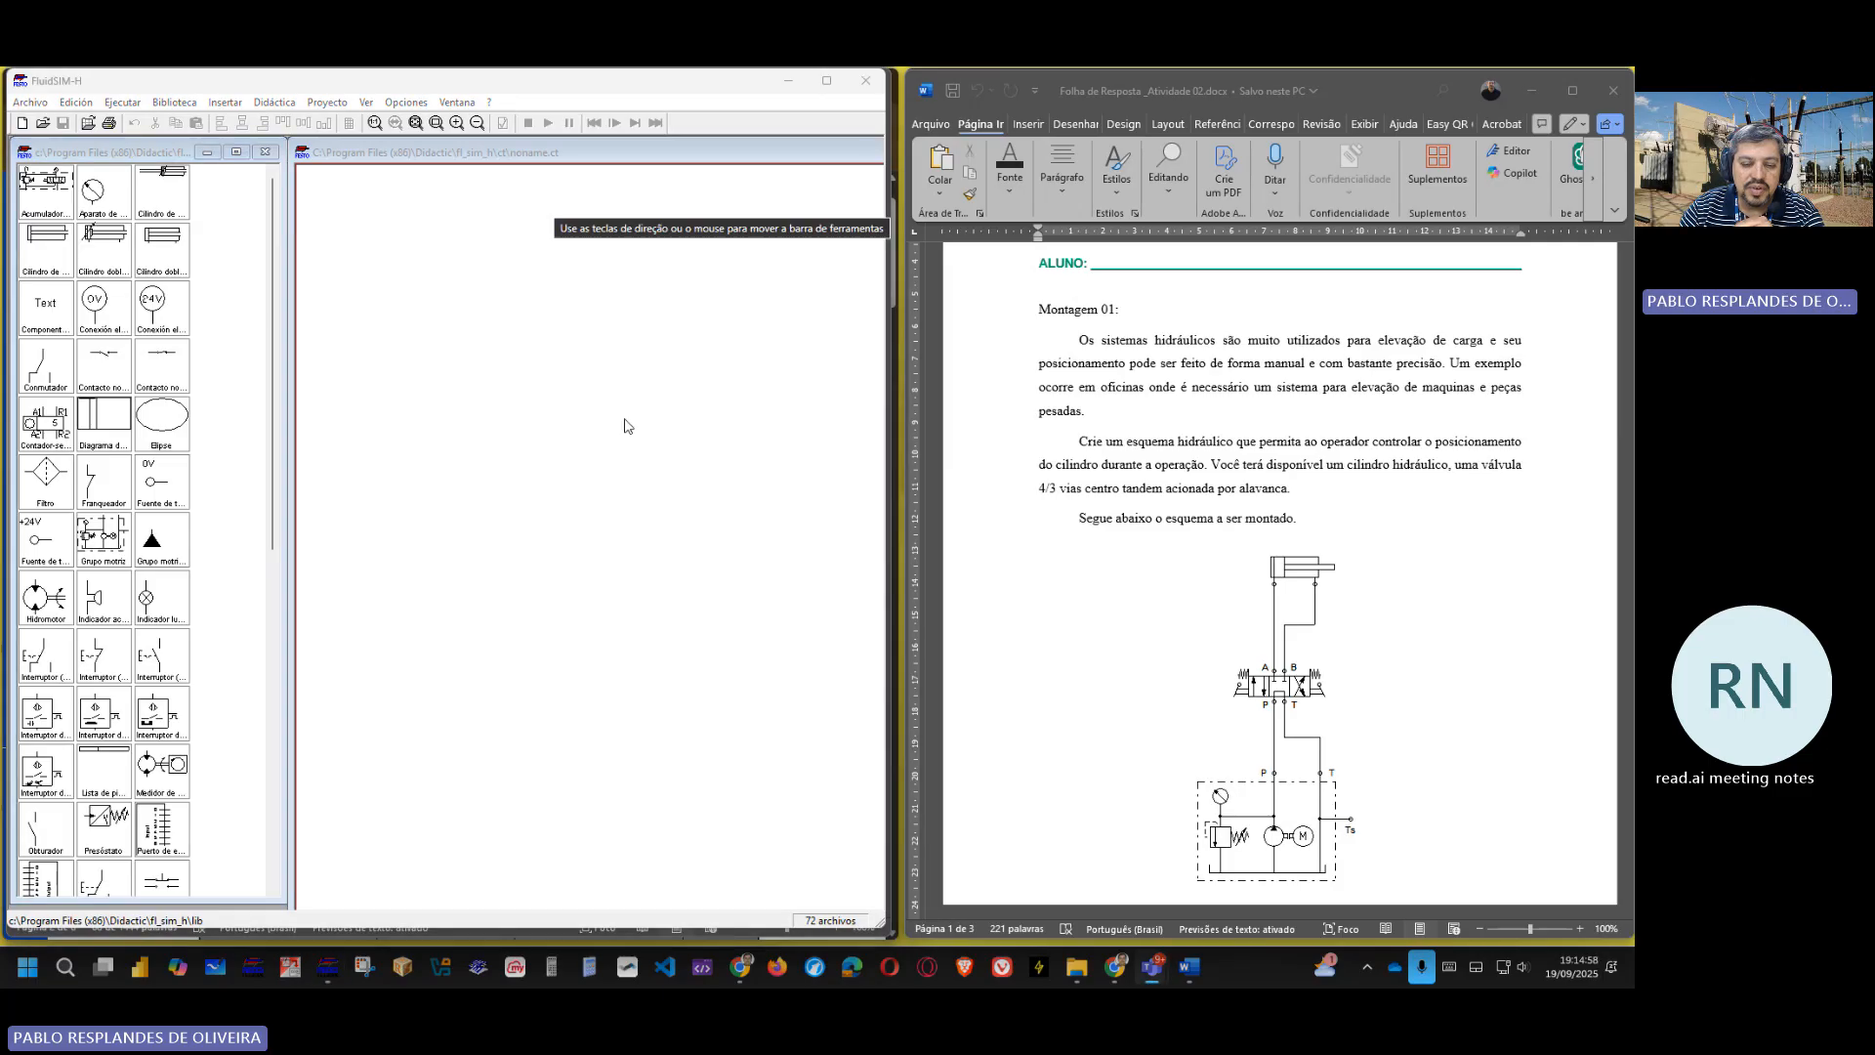
pyautogui.click(789, 80)
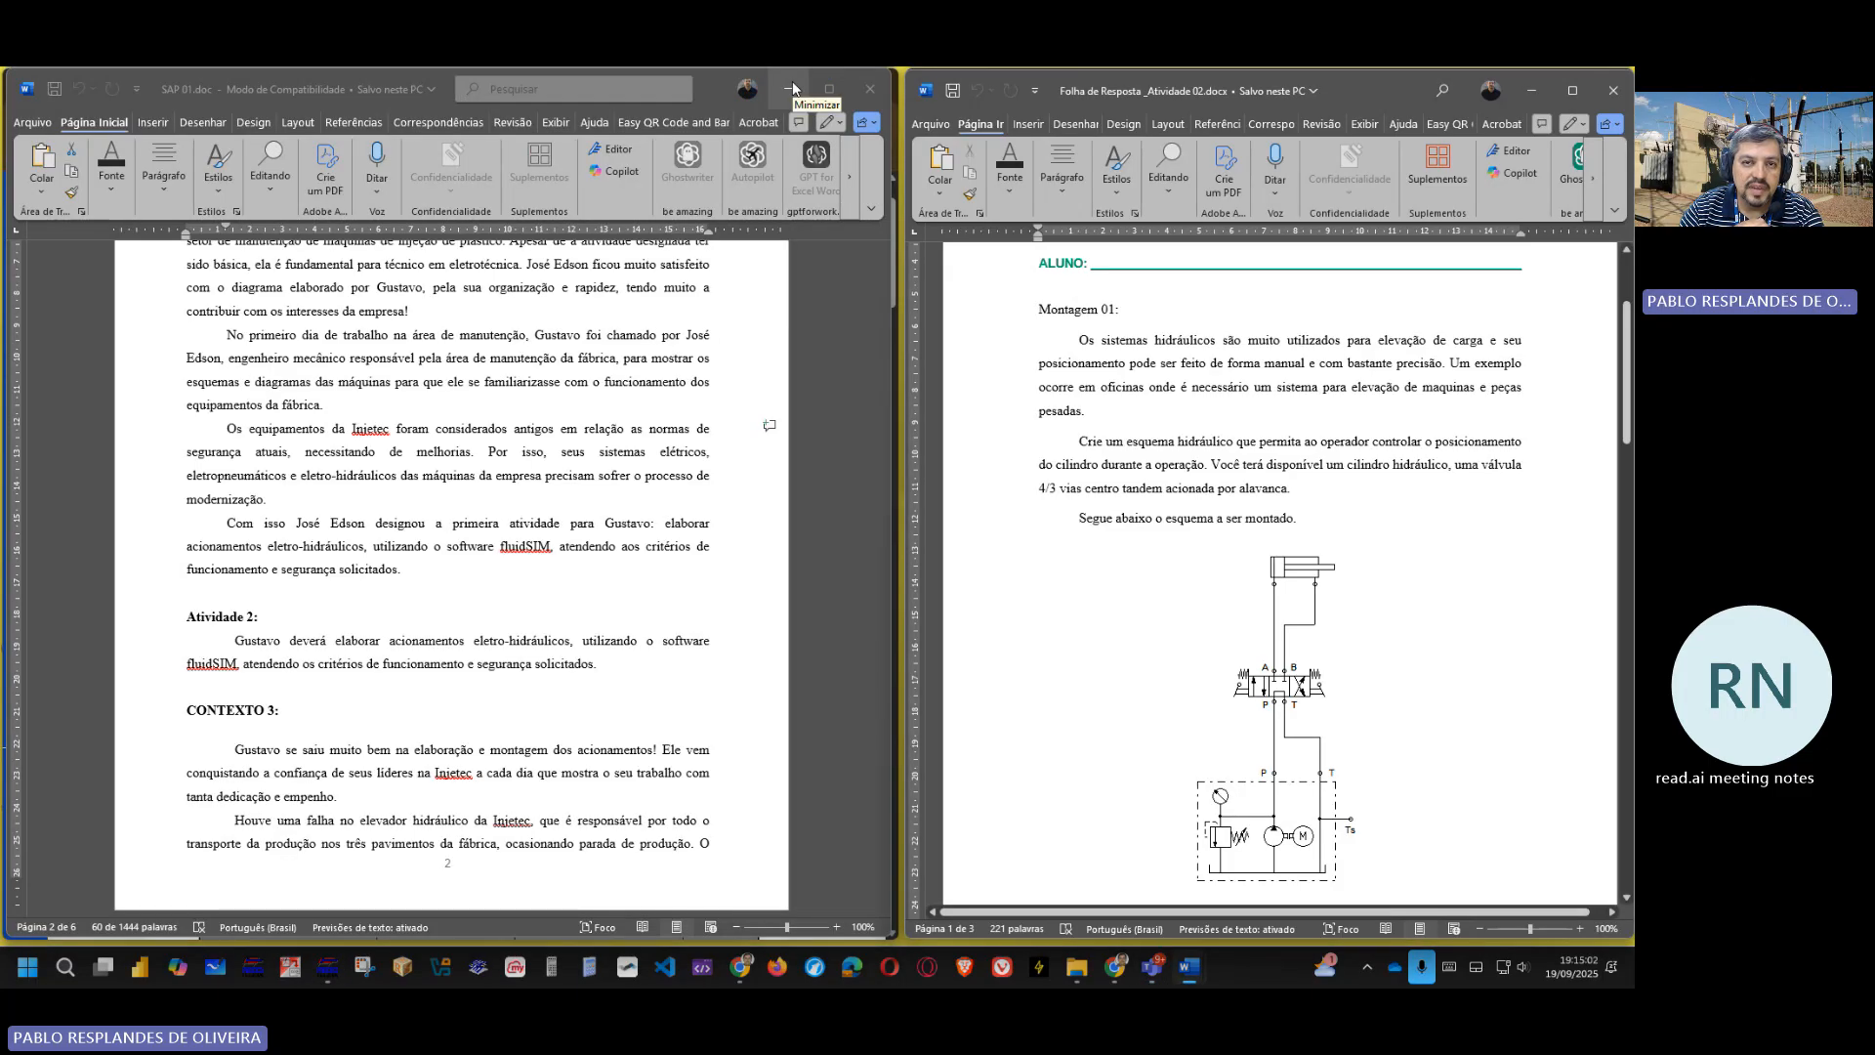
pyautogui.click(793, 80)
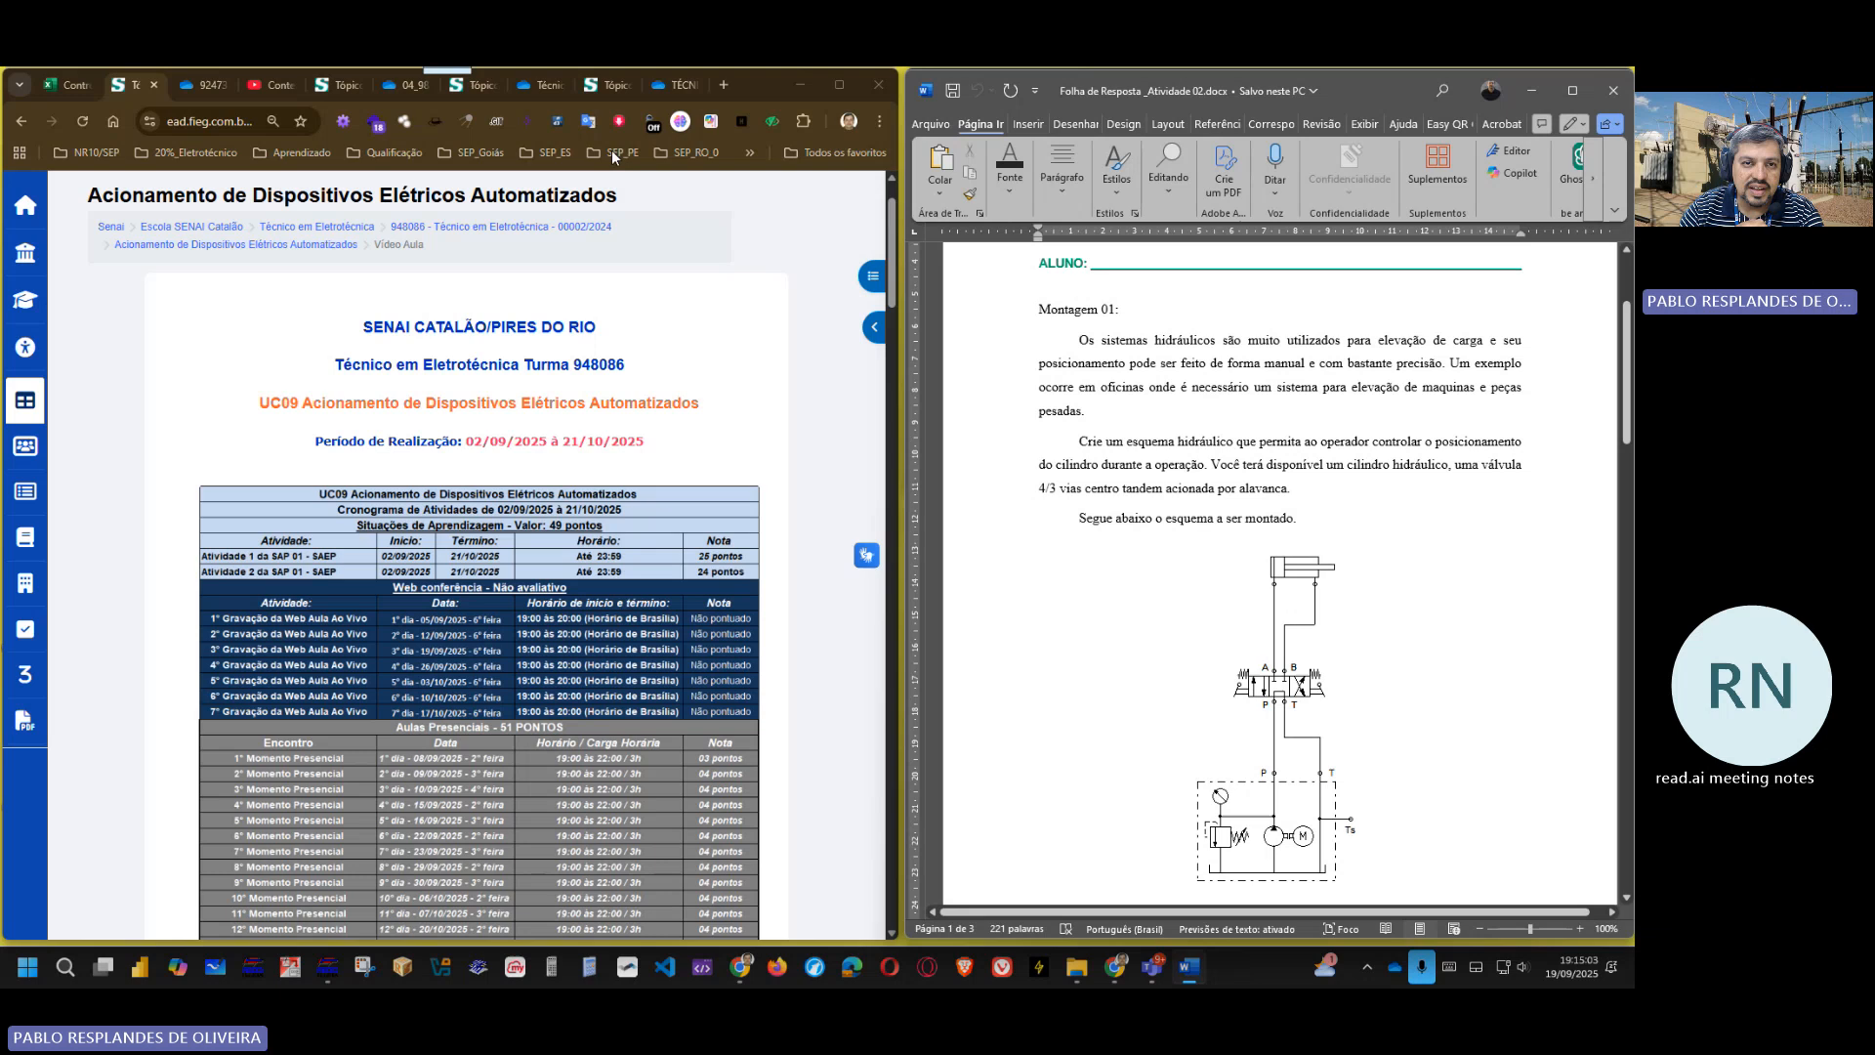
pyautogui.click(721, 86)
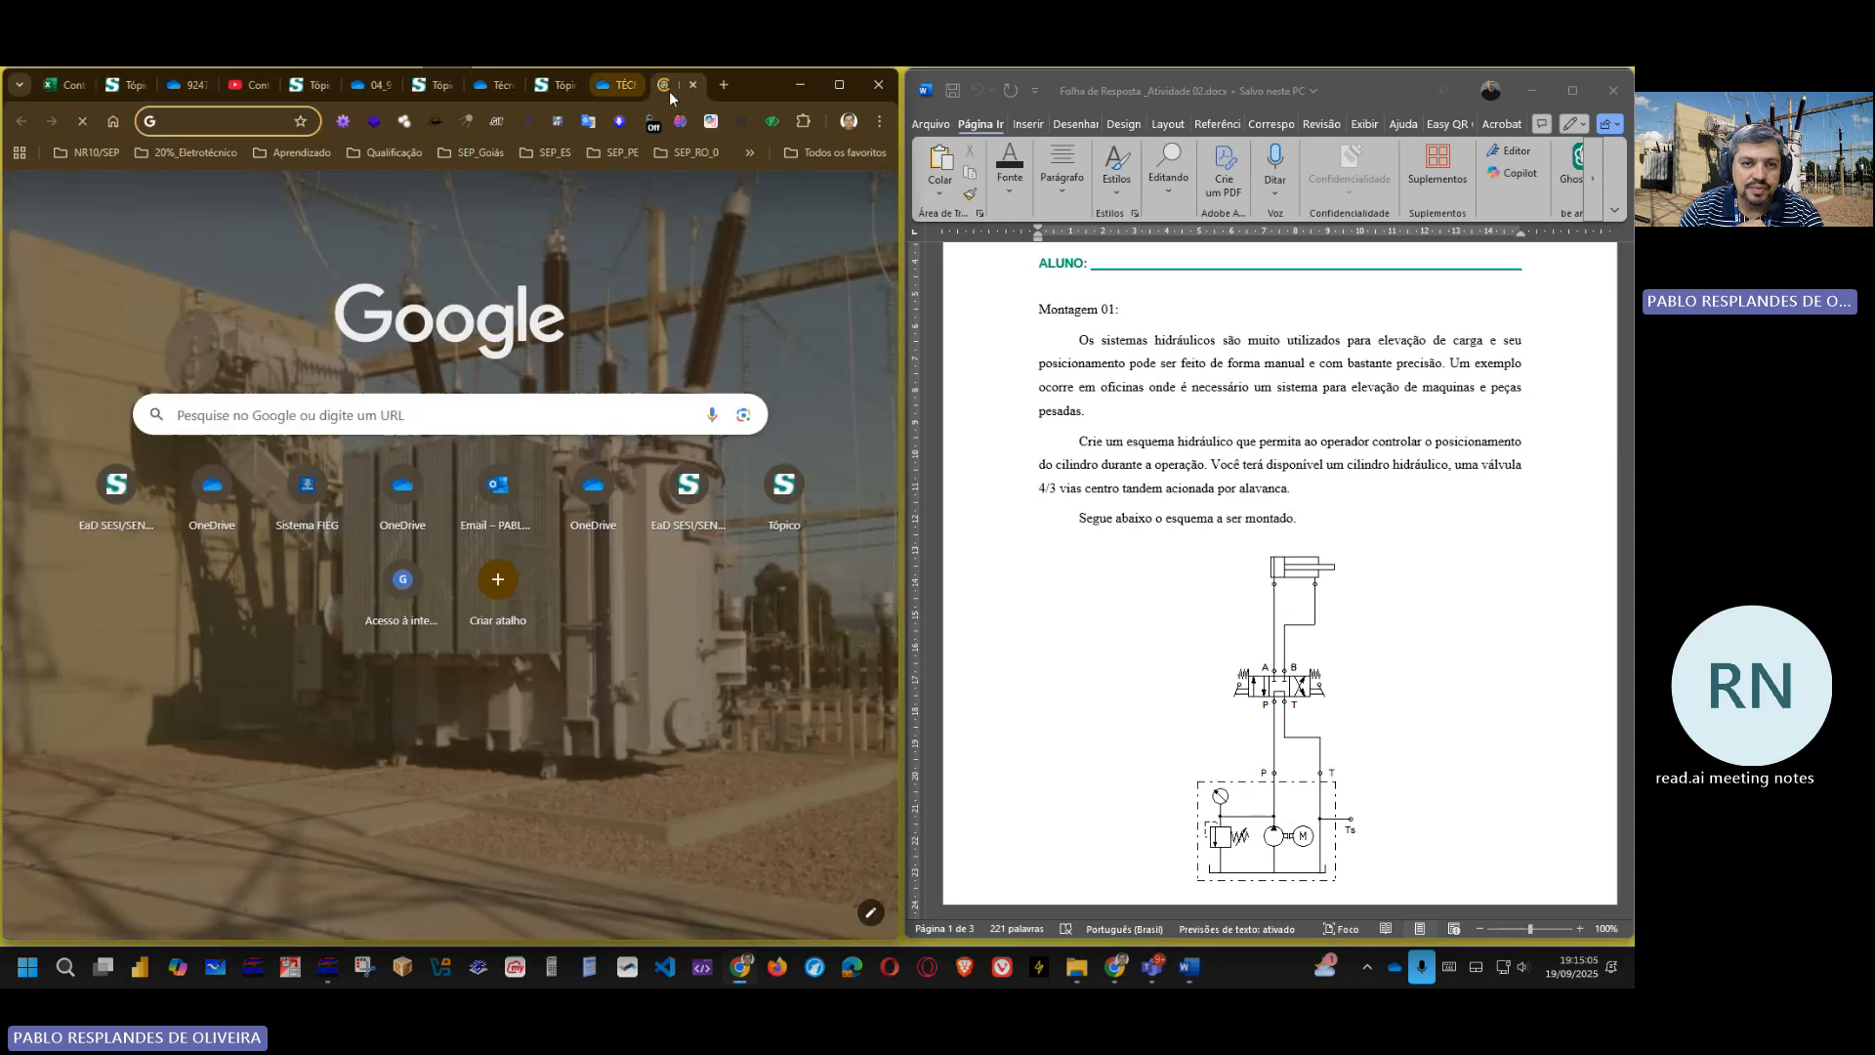
pyautogui.moveTo(670, 90); pyautogui.dragTo(245, 100)
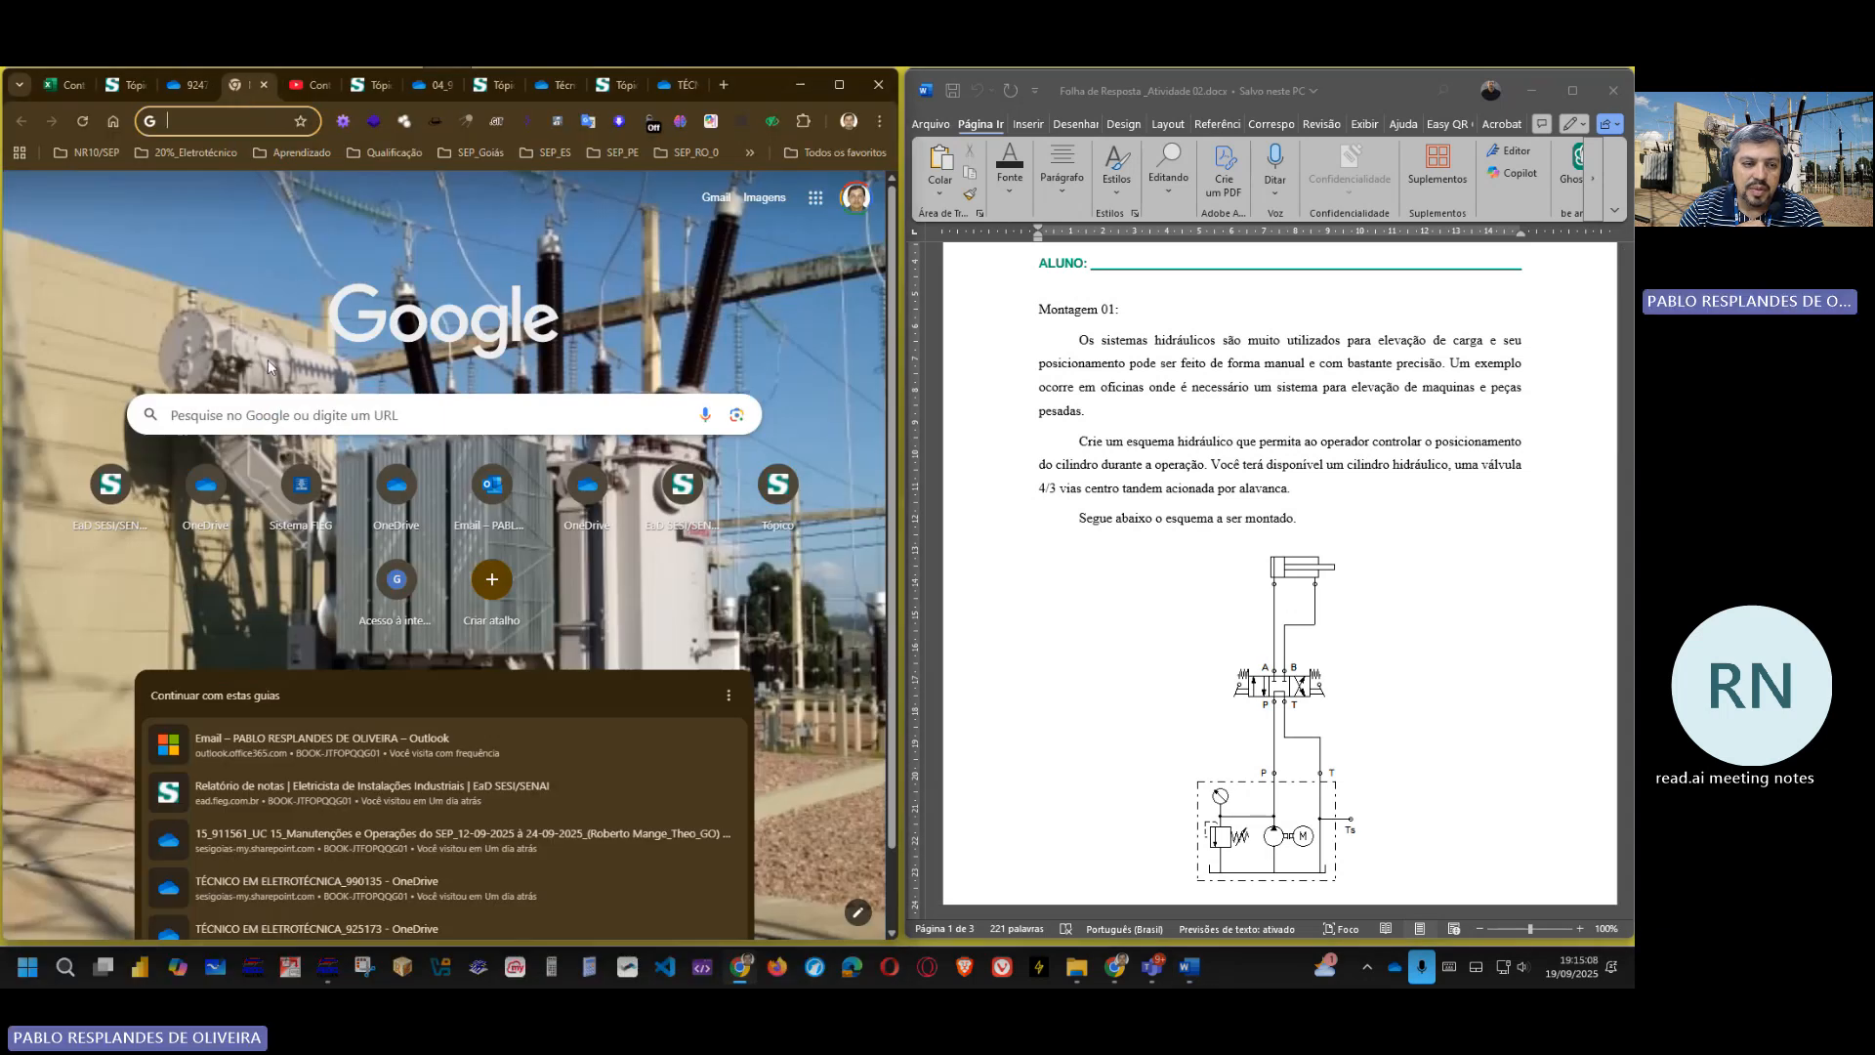
# - Search Google for "guindaste hidraulico" using the suggested query
pyautogui.click(285, 410)
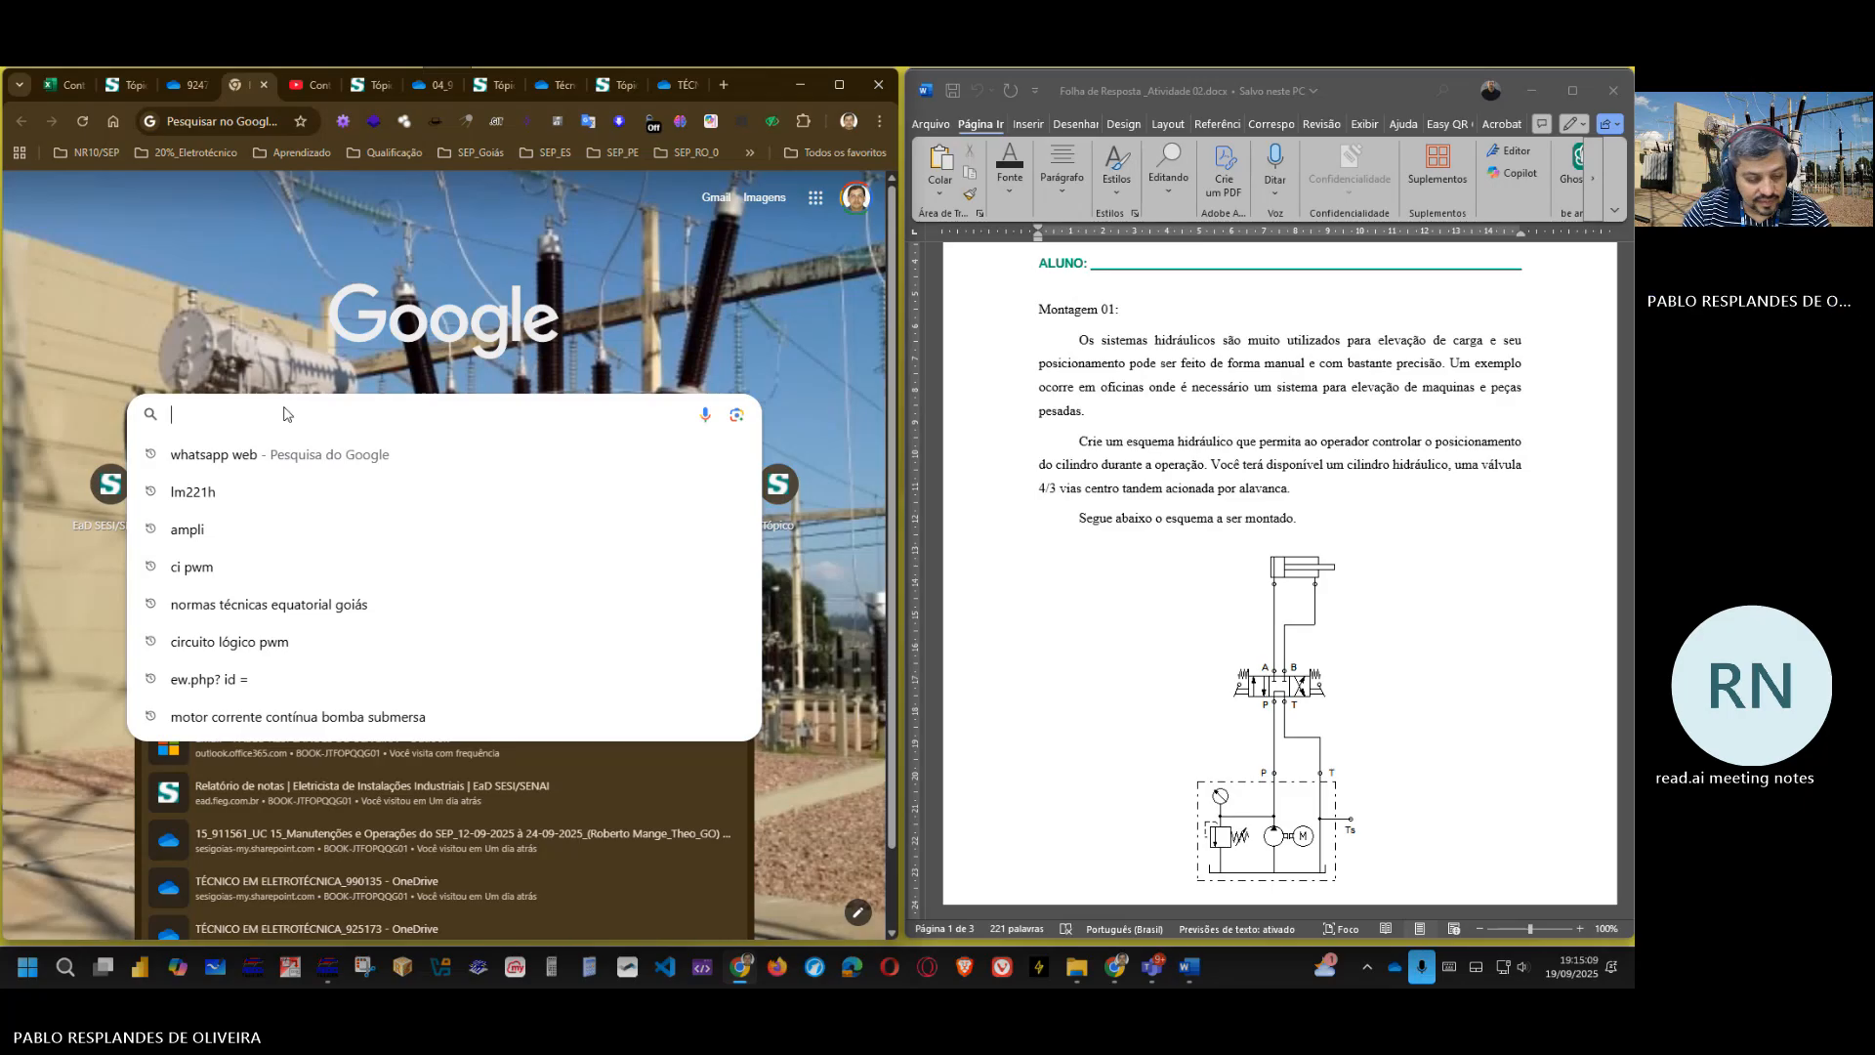
pyautogui.write('guin')
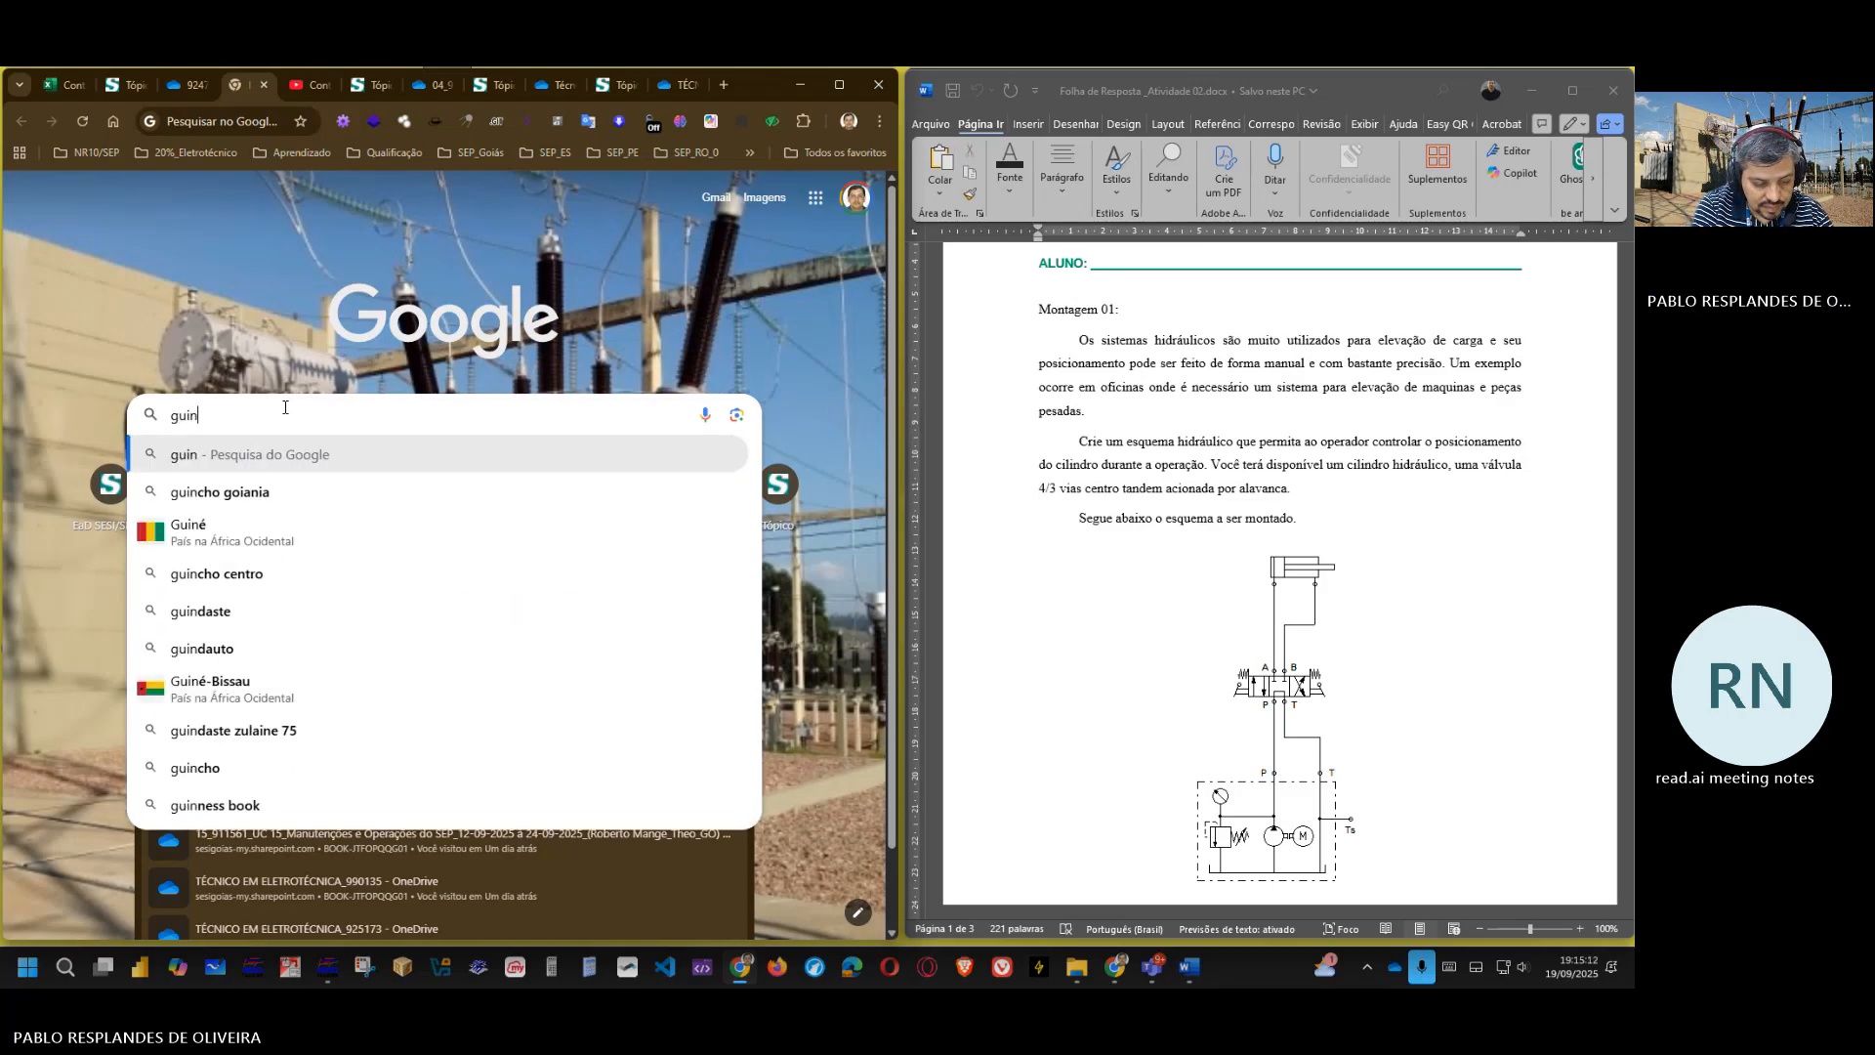
pyautogui.write('dalto')
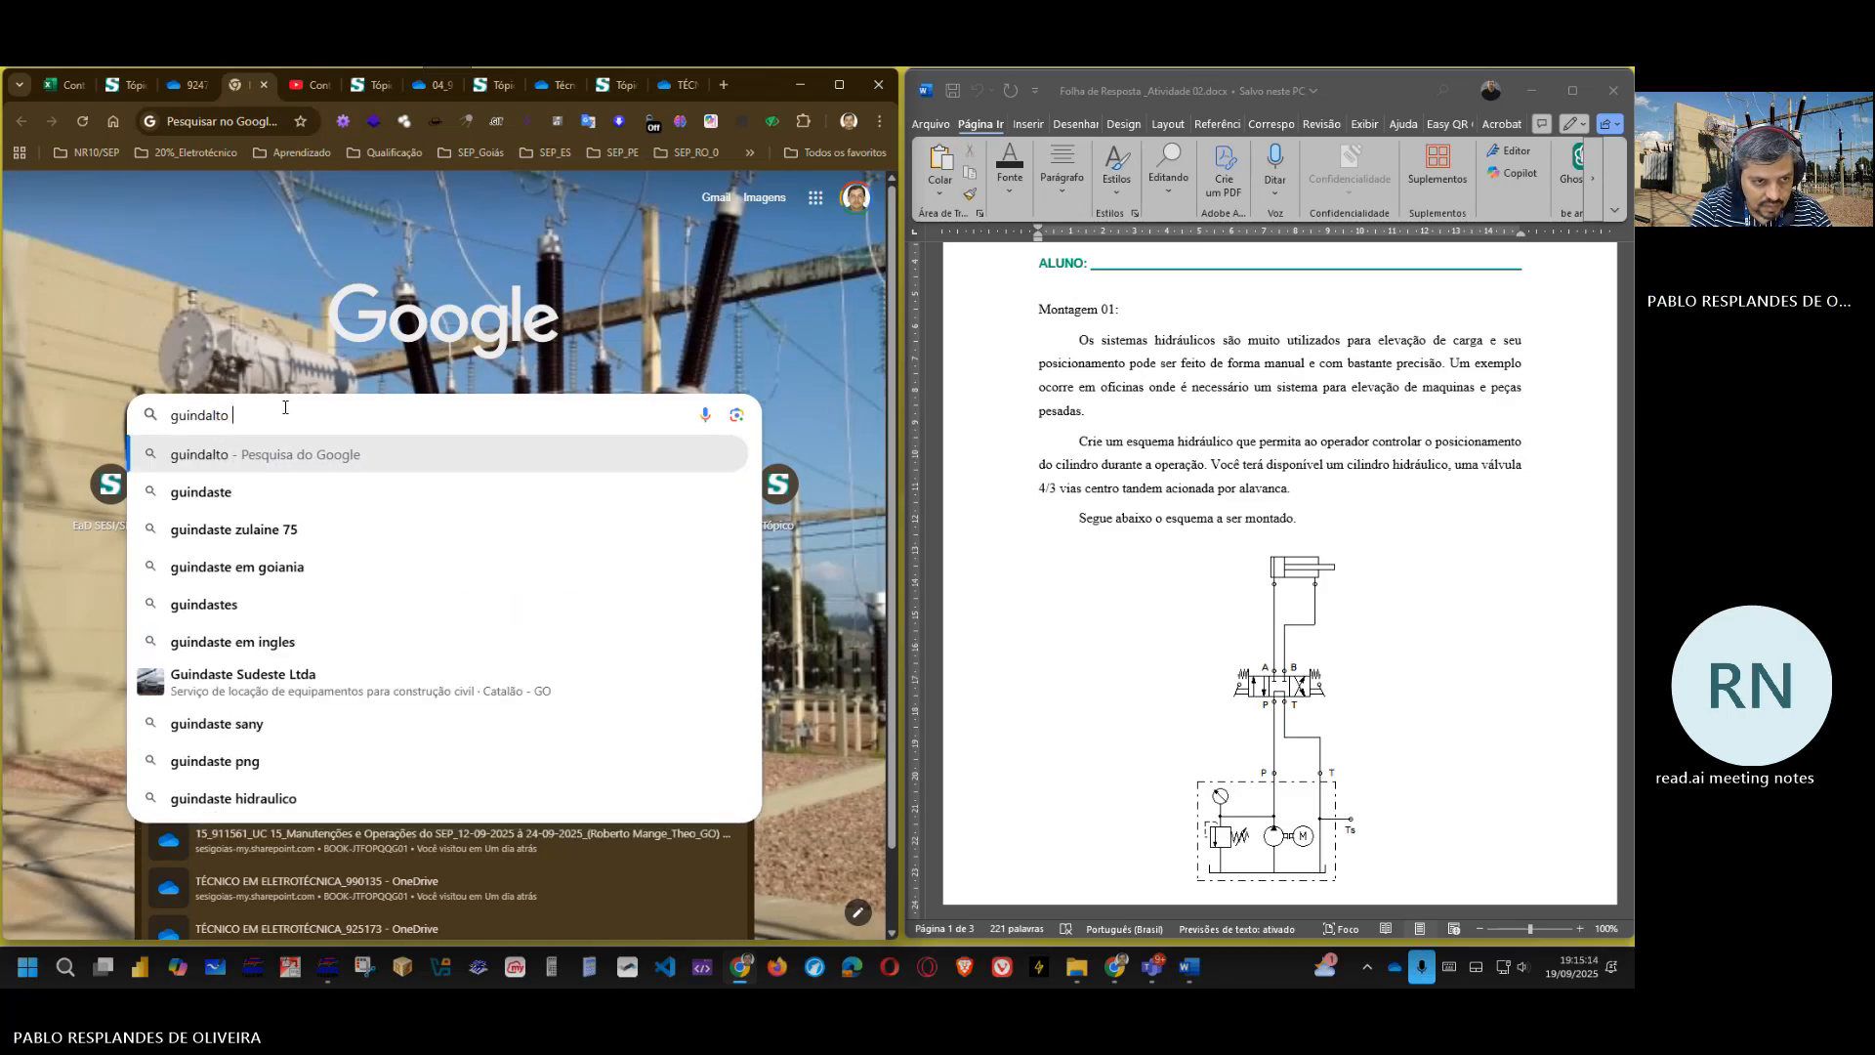
pyautogui.write(' hidr')
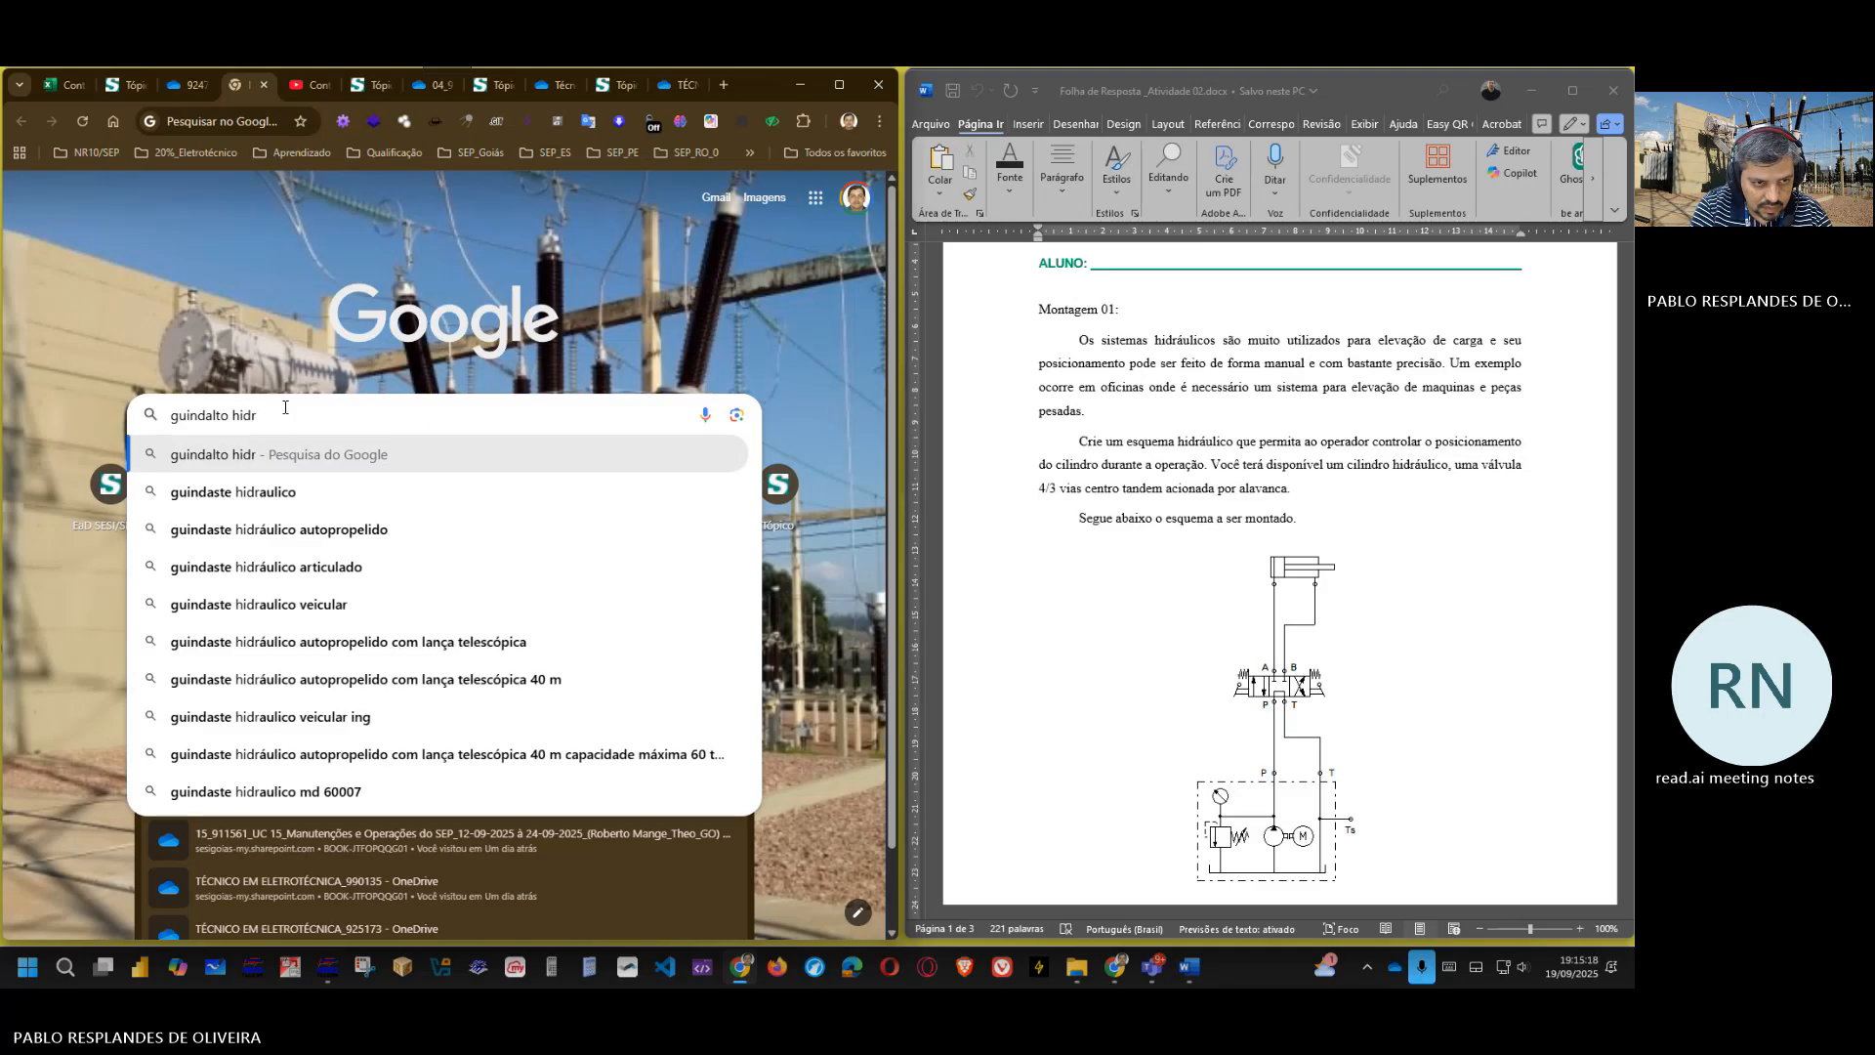
pyautogui.click(293, 492)
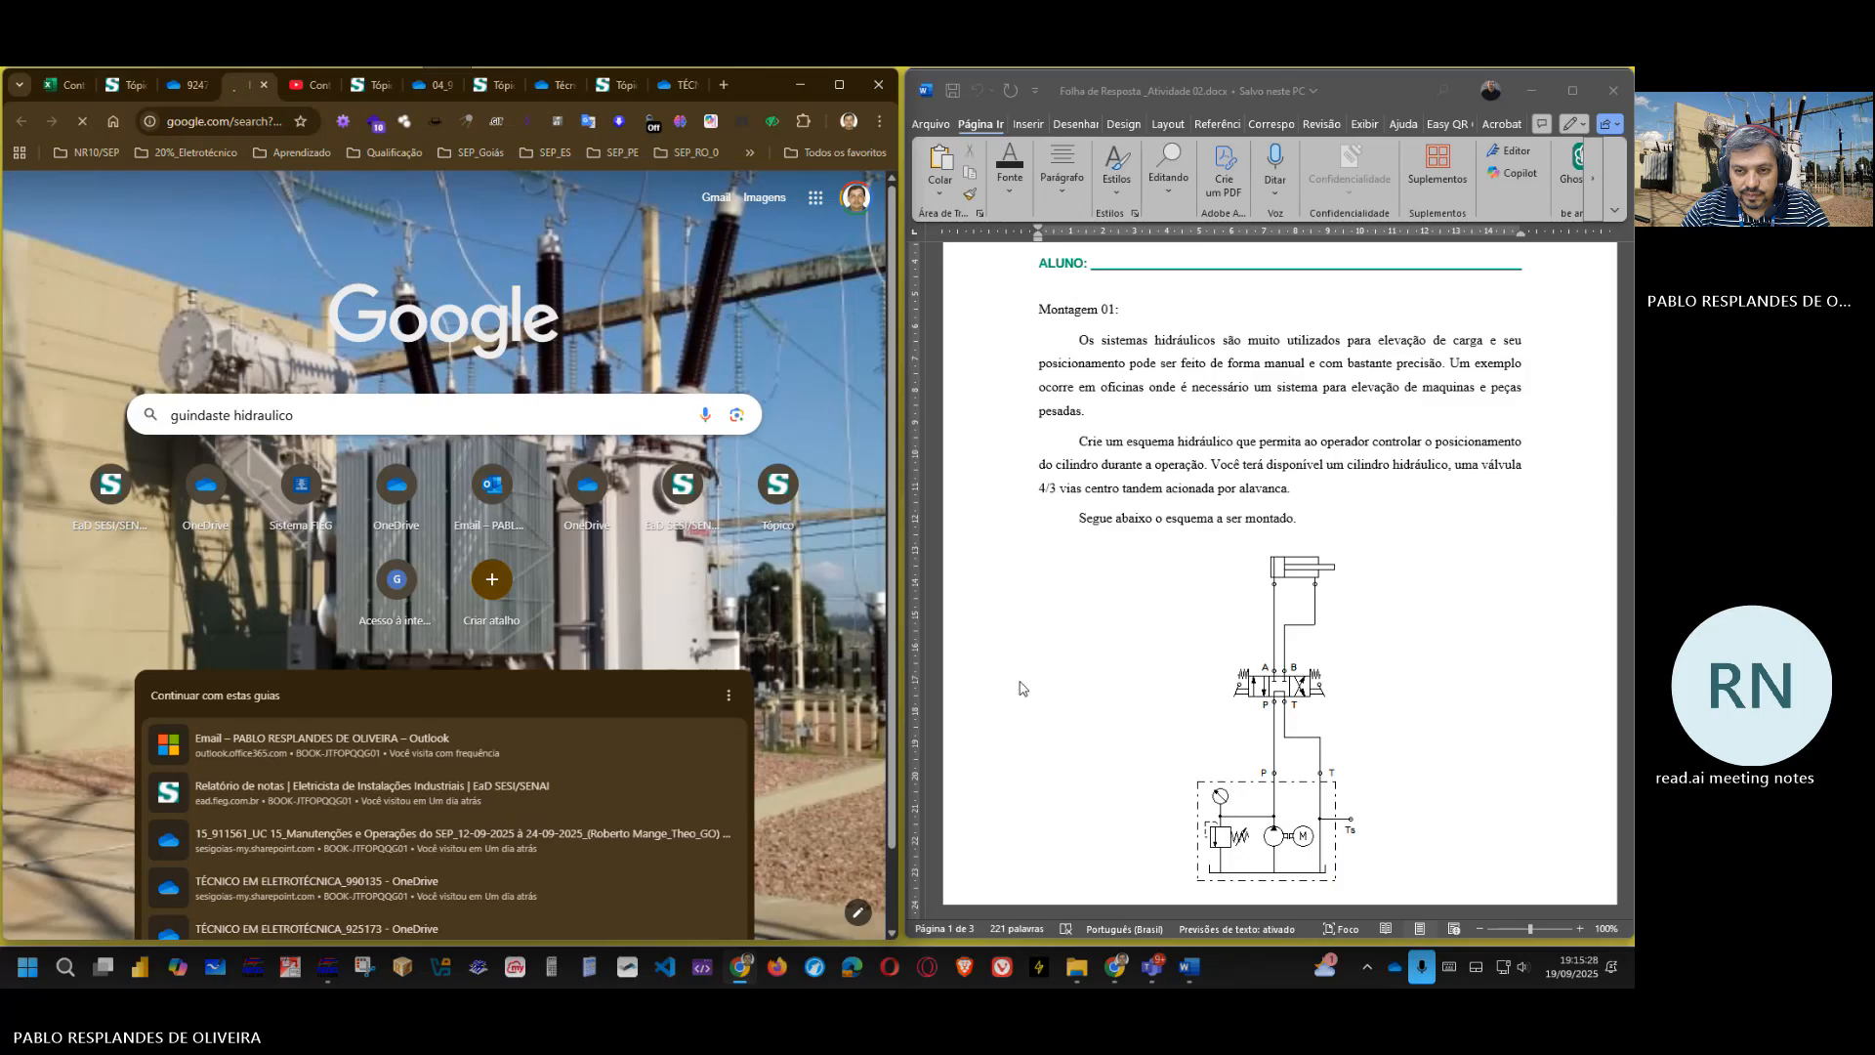
# - Preview the Mini Guindaste Hidráulico CMG11 image and the related truck-mounted "Mini guindaste de elevação de carro" image
pyautogui.scroll(-2, 1045, 668)
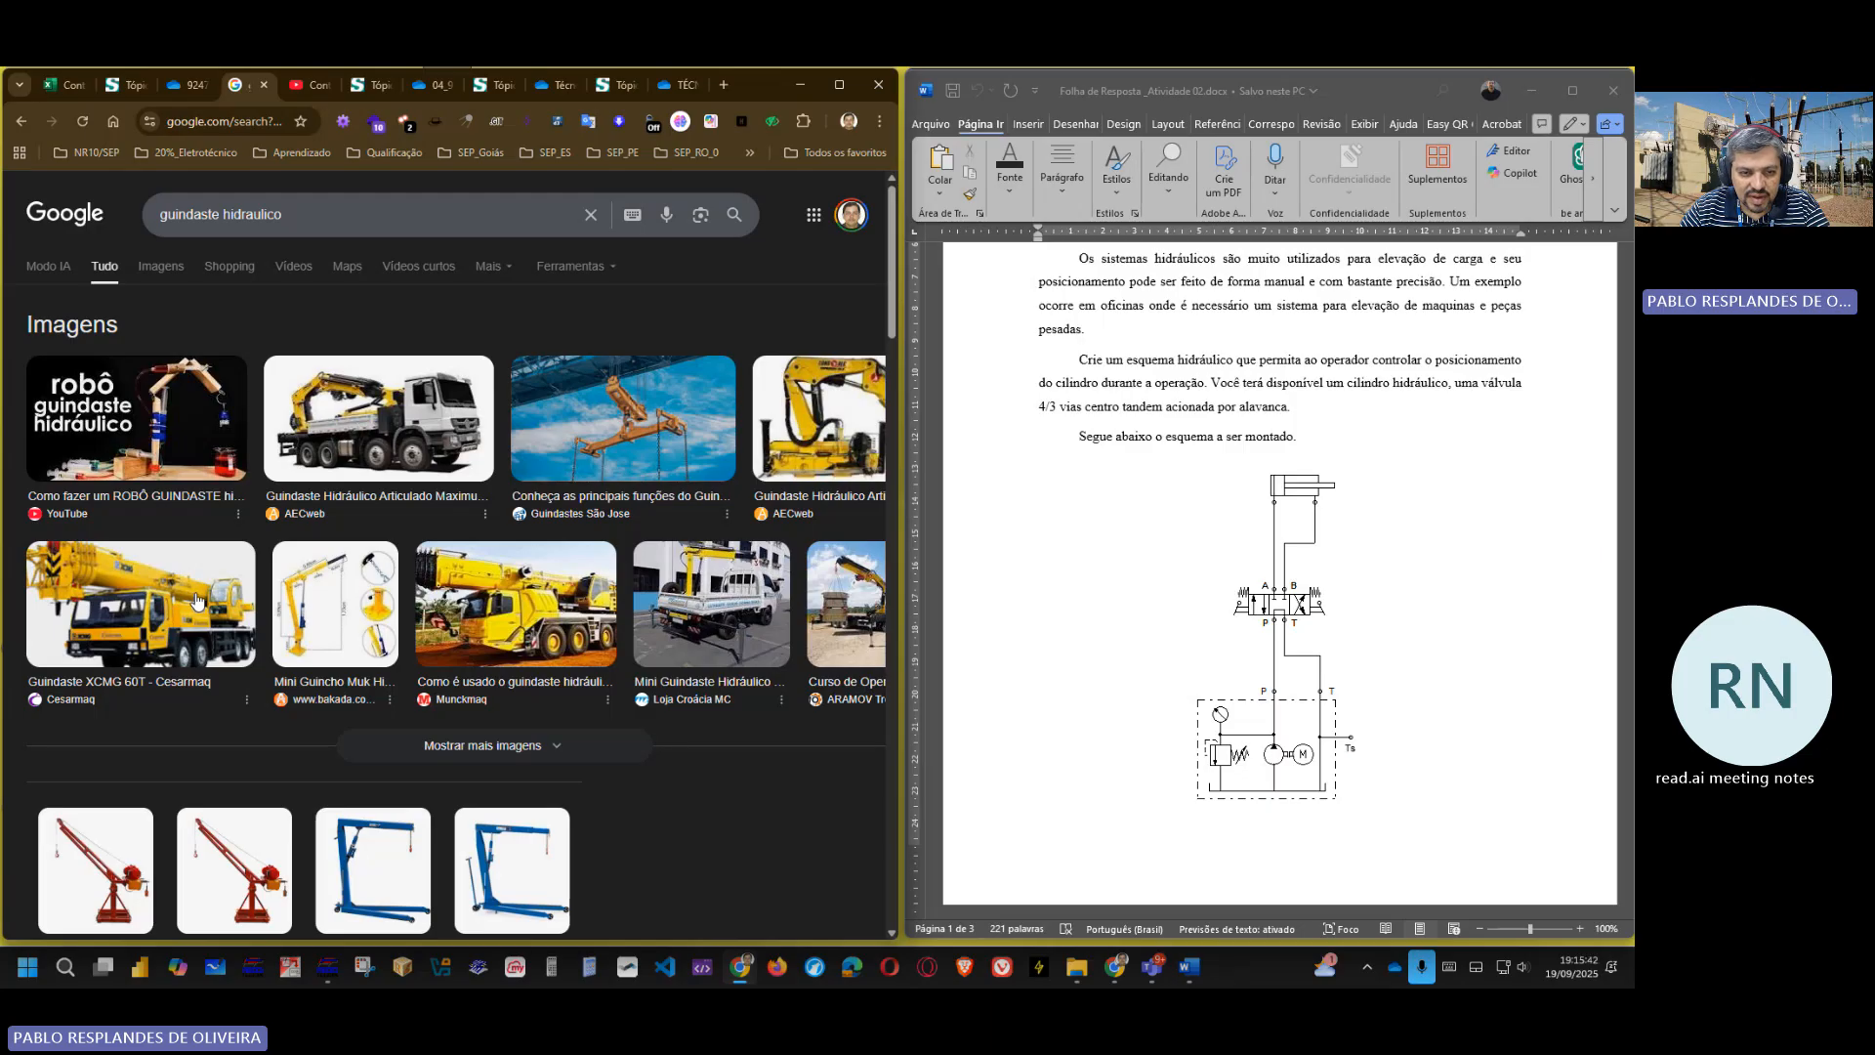
pyautogui.scroll(-1, 196, 600)
pyautogui.click(690, 527)
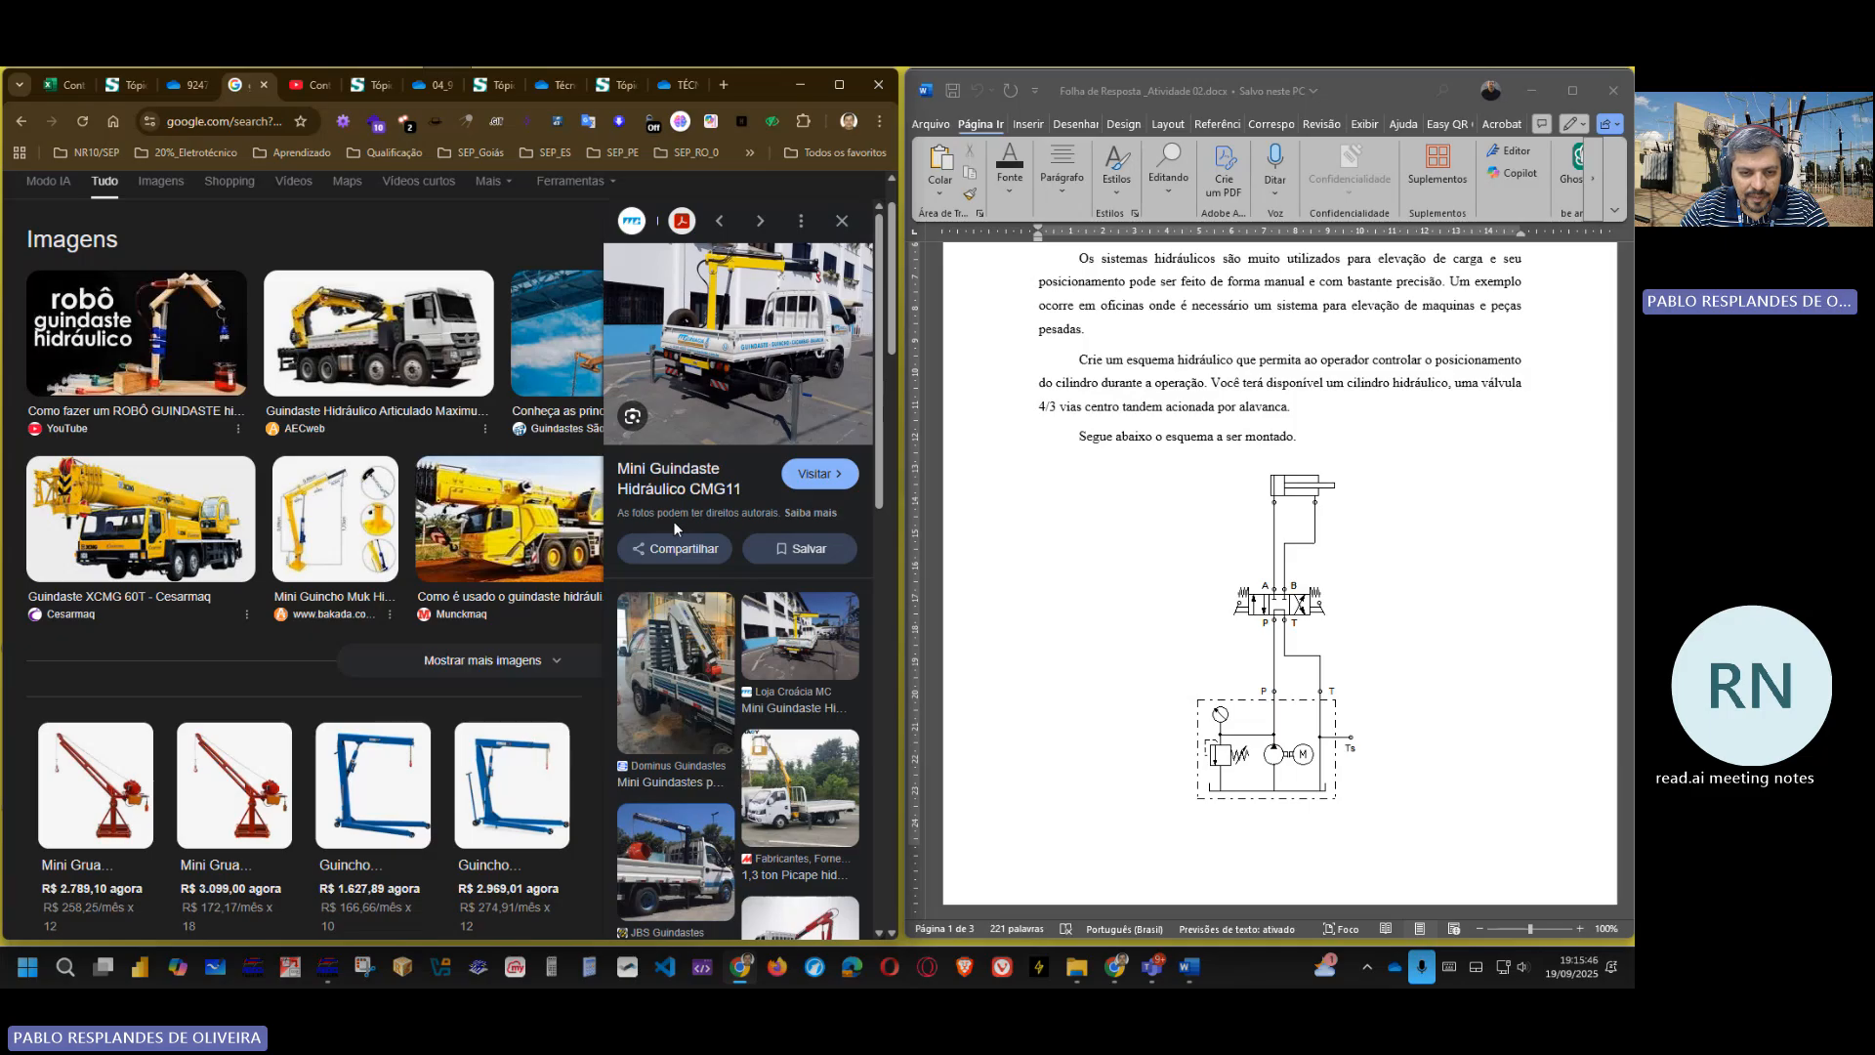
pyautogui.scroll(-4, 670, 652)
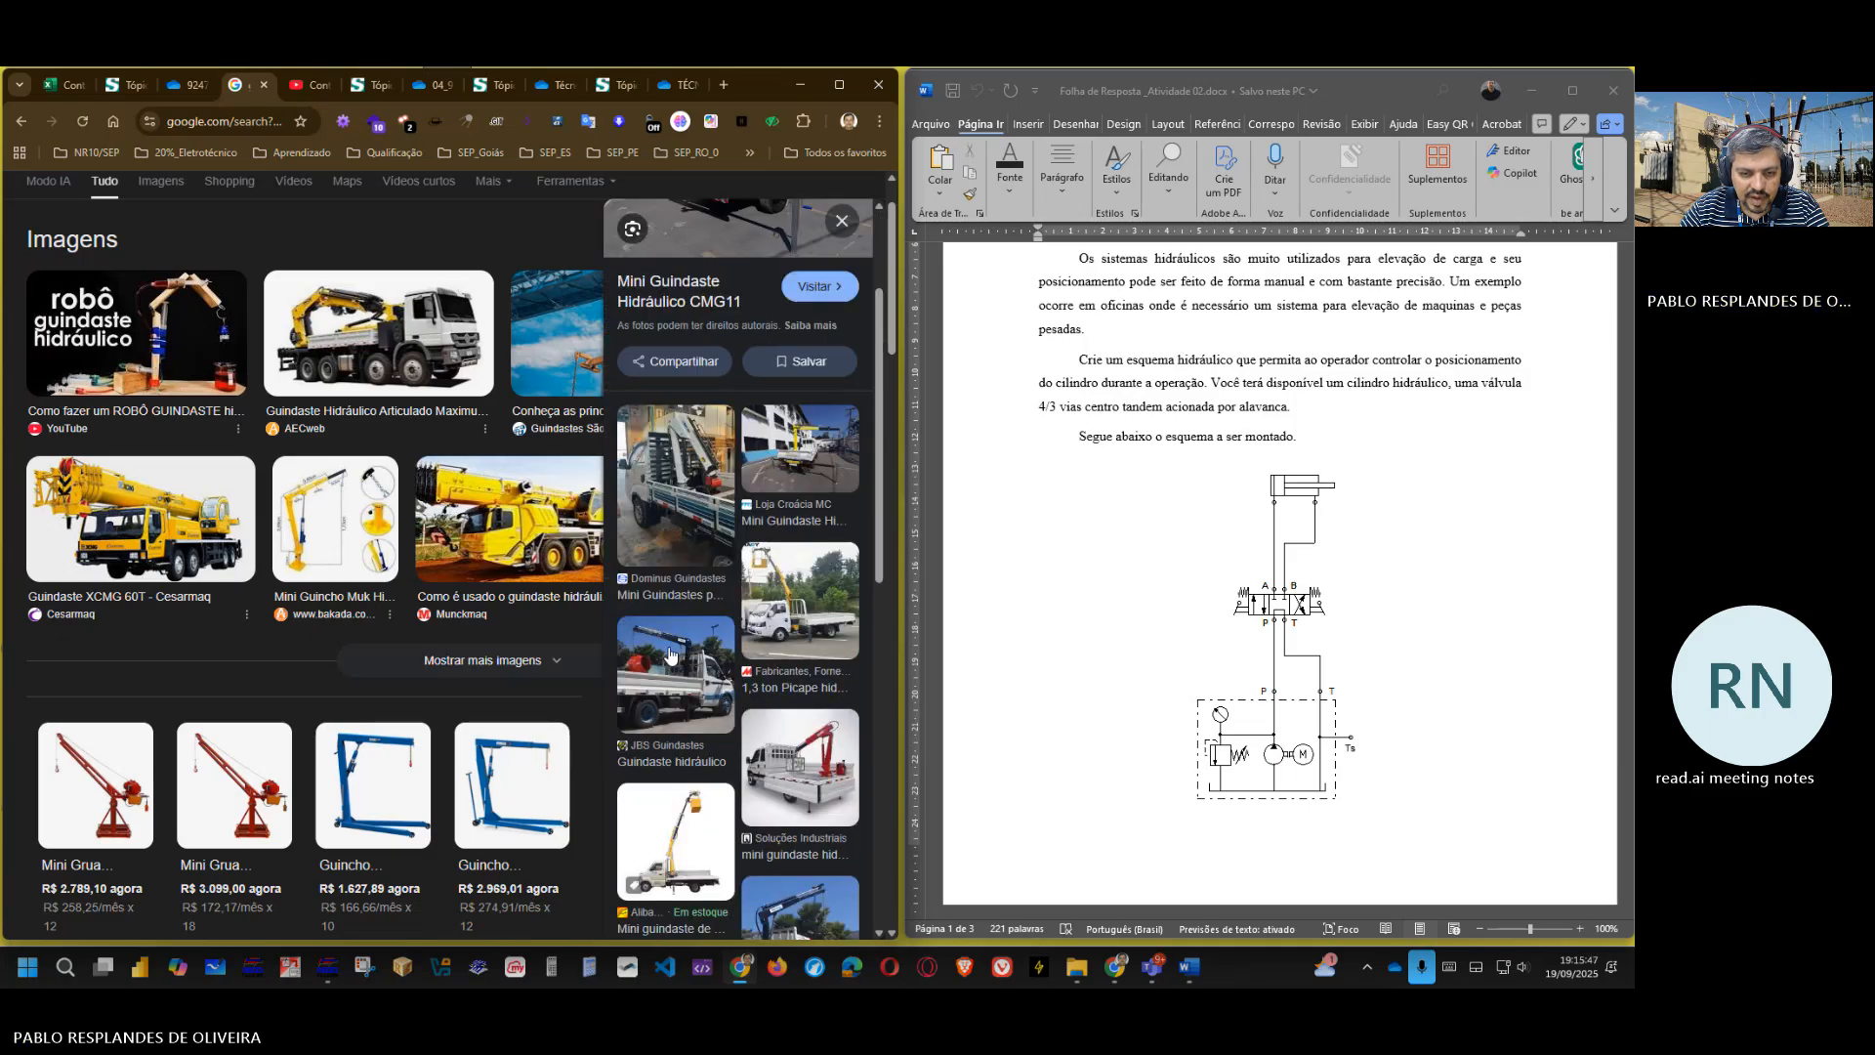
pyautogui.scroll(-1, 668, 653)
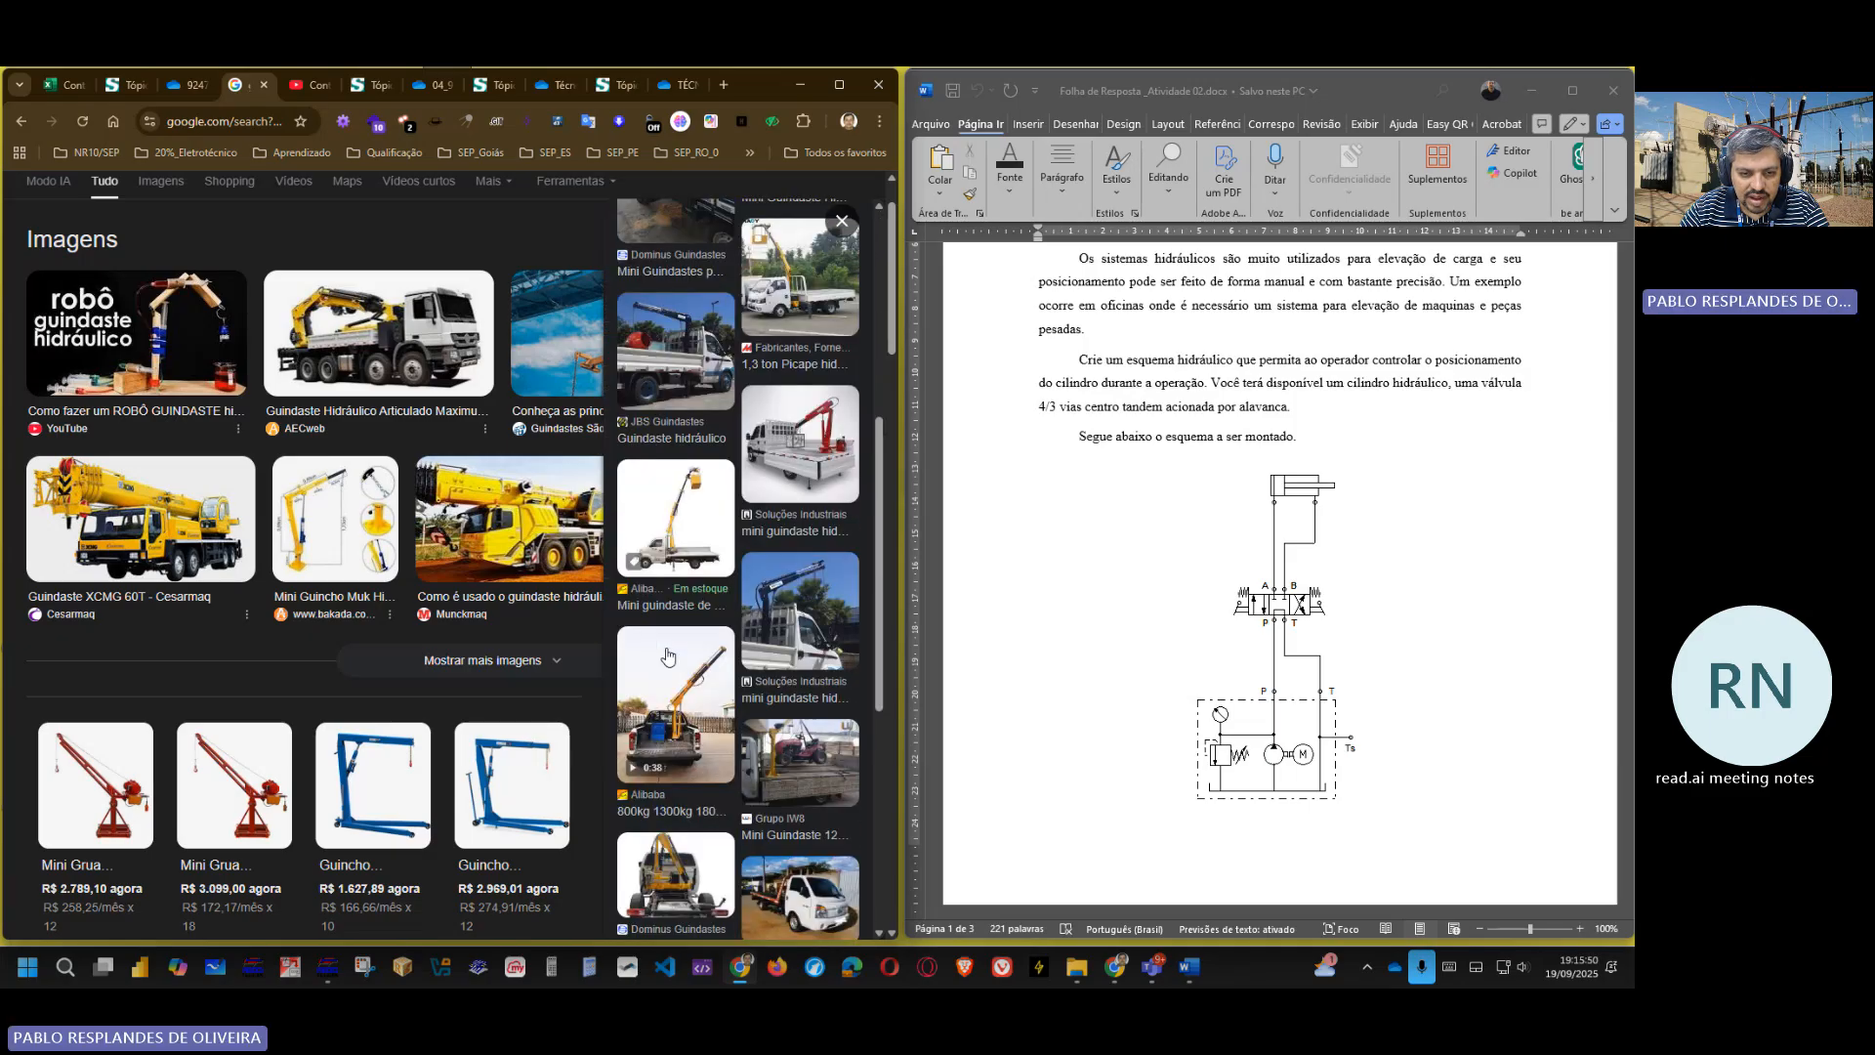
pyautogui.click(670, 565)
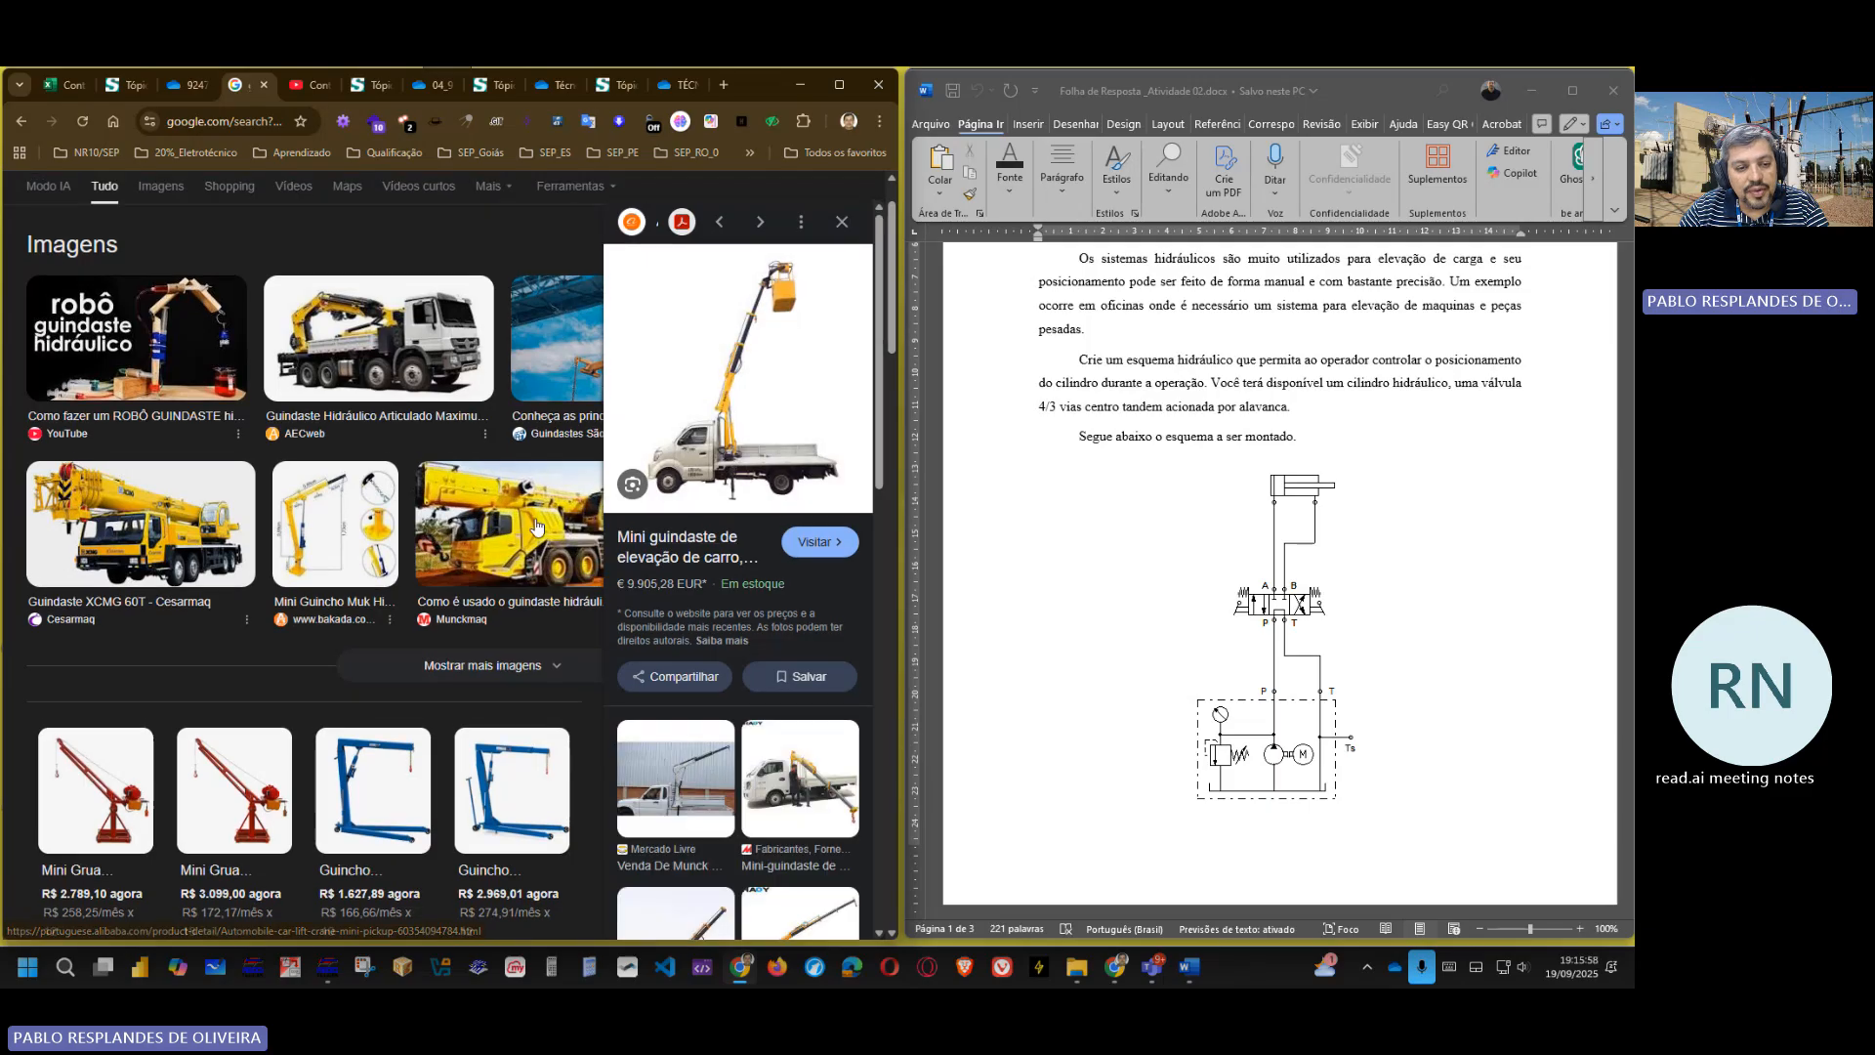
# - Preview the Munckmaq hydraulic crane image and look over the shopping and video results for hydraulic cranes
pyautogui.scroll(1, 536, 527)
pyautogui.click(517, 596)
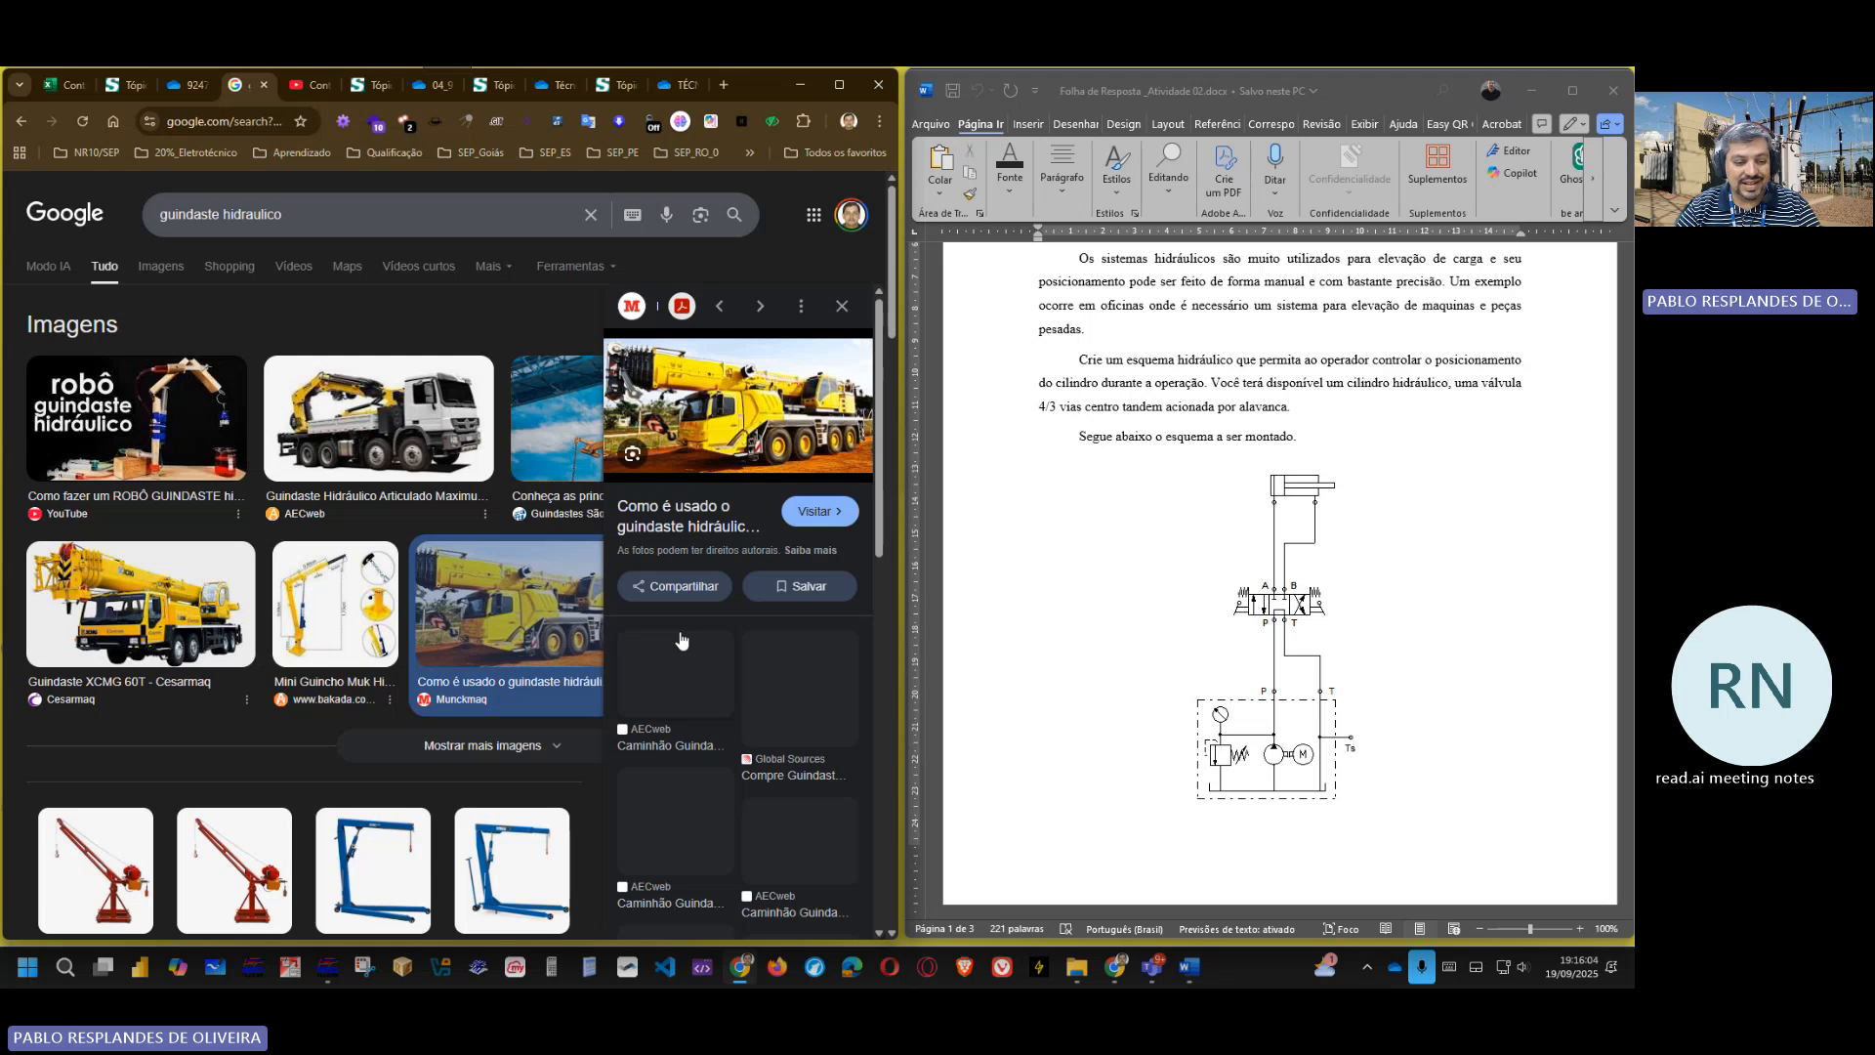
pyautogui.scroll(-6, 463, 660)
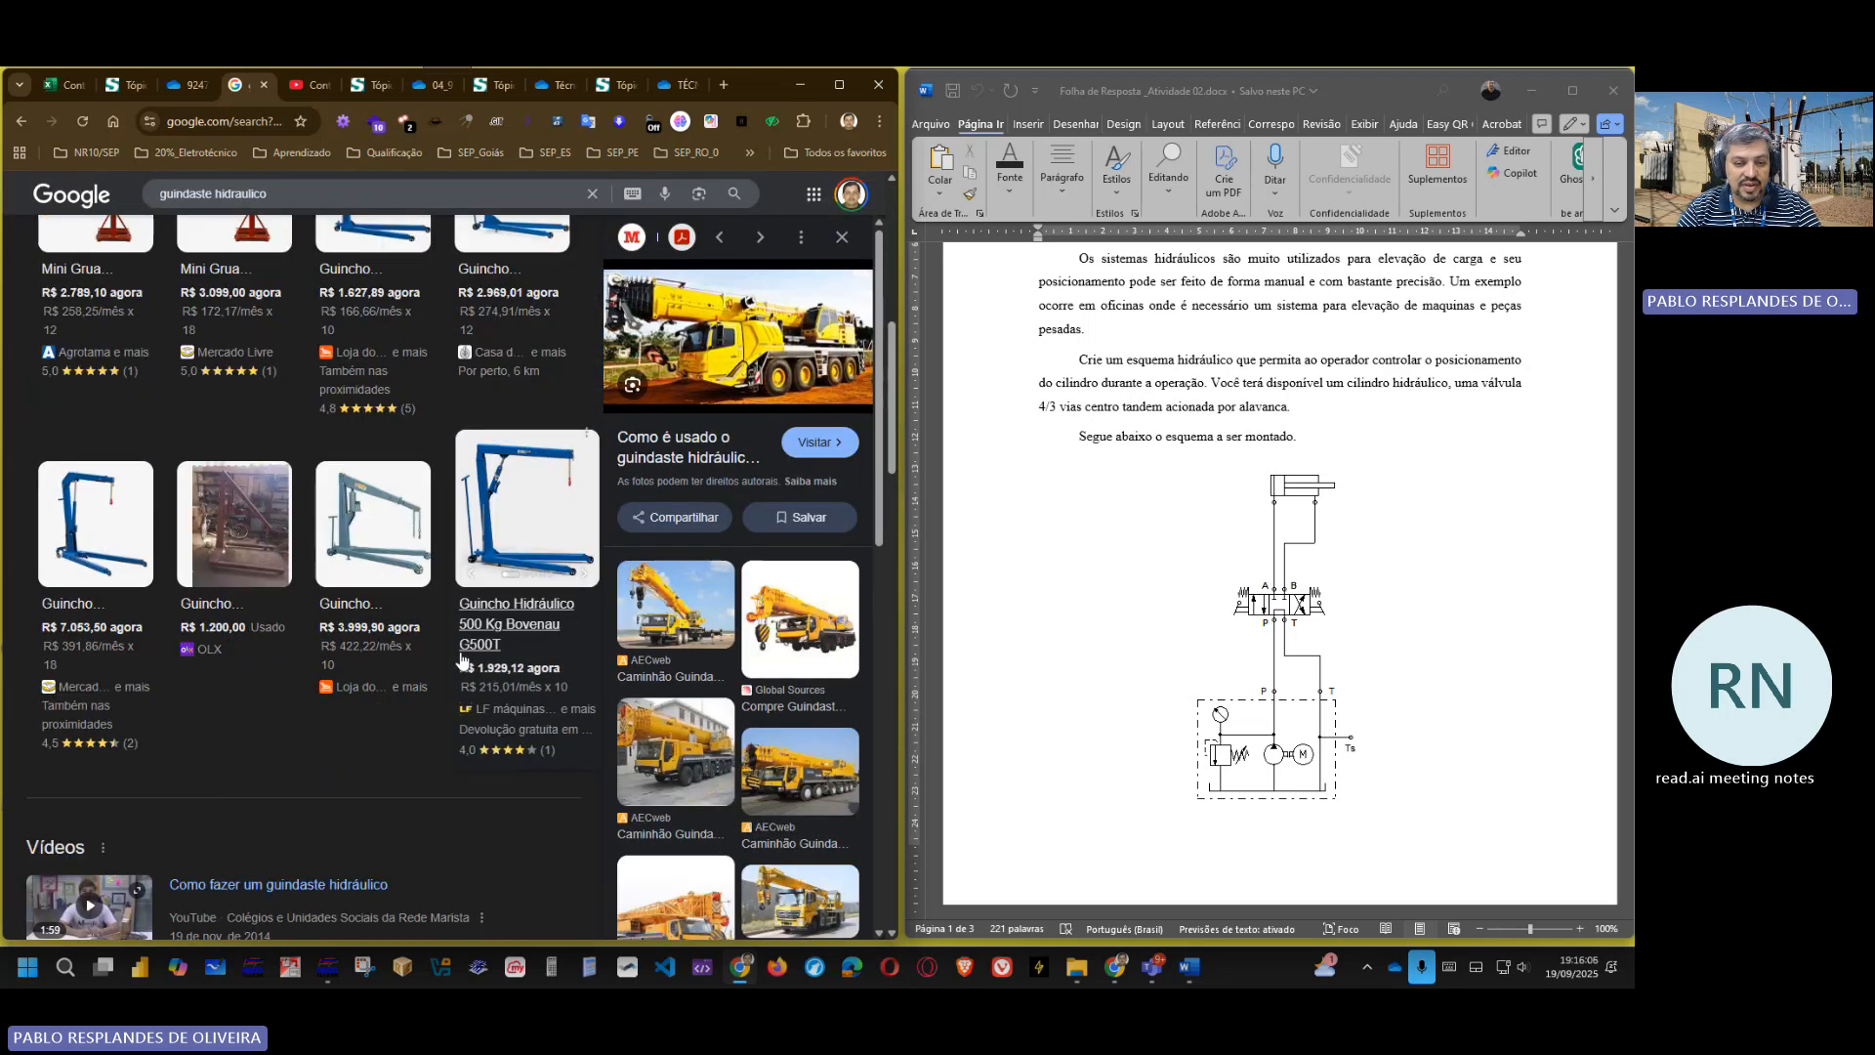
pyautogui.scroll(6, 461, 660)
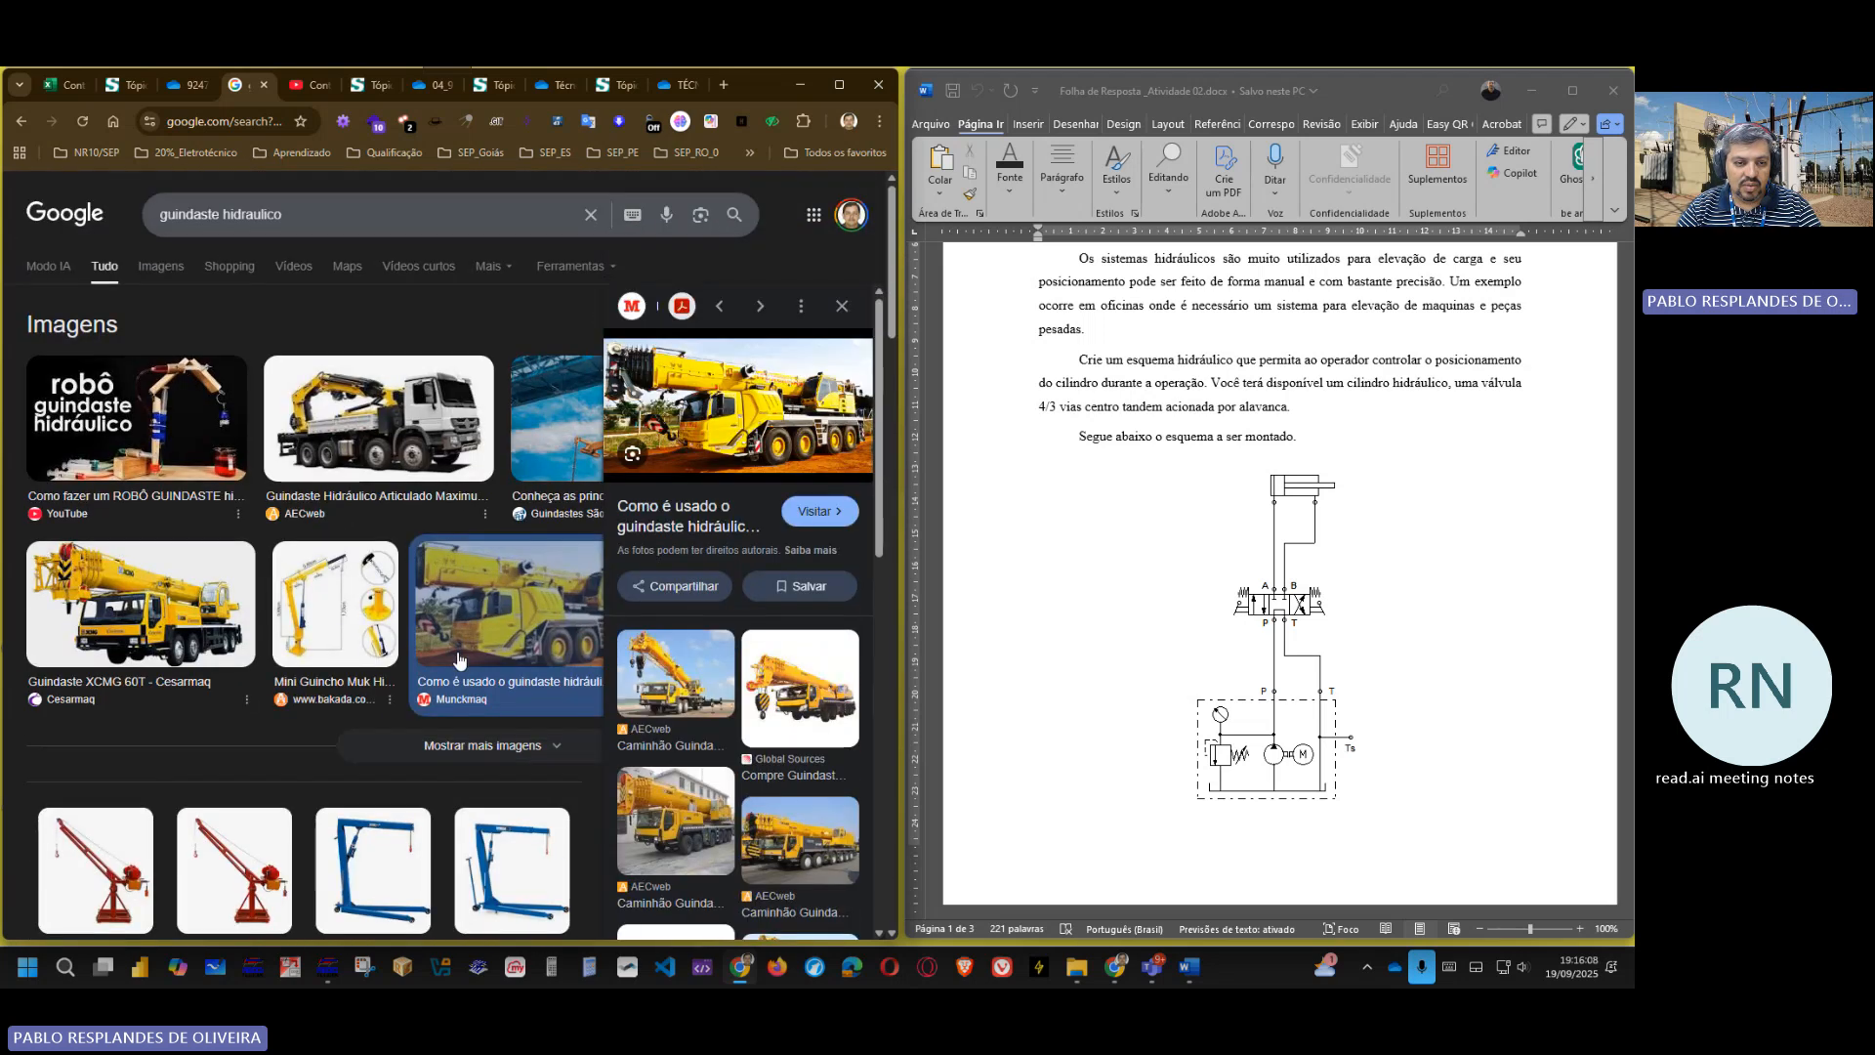
# - Refine the search to "guindaste hidraulico cesto aéreo" and show its image results
pyautogui.click(329, 217)
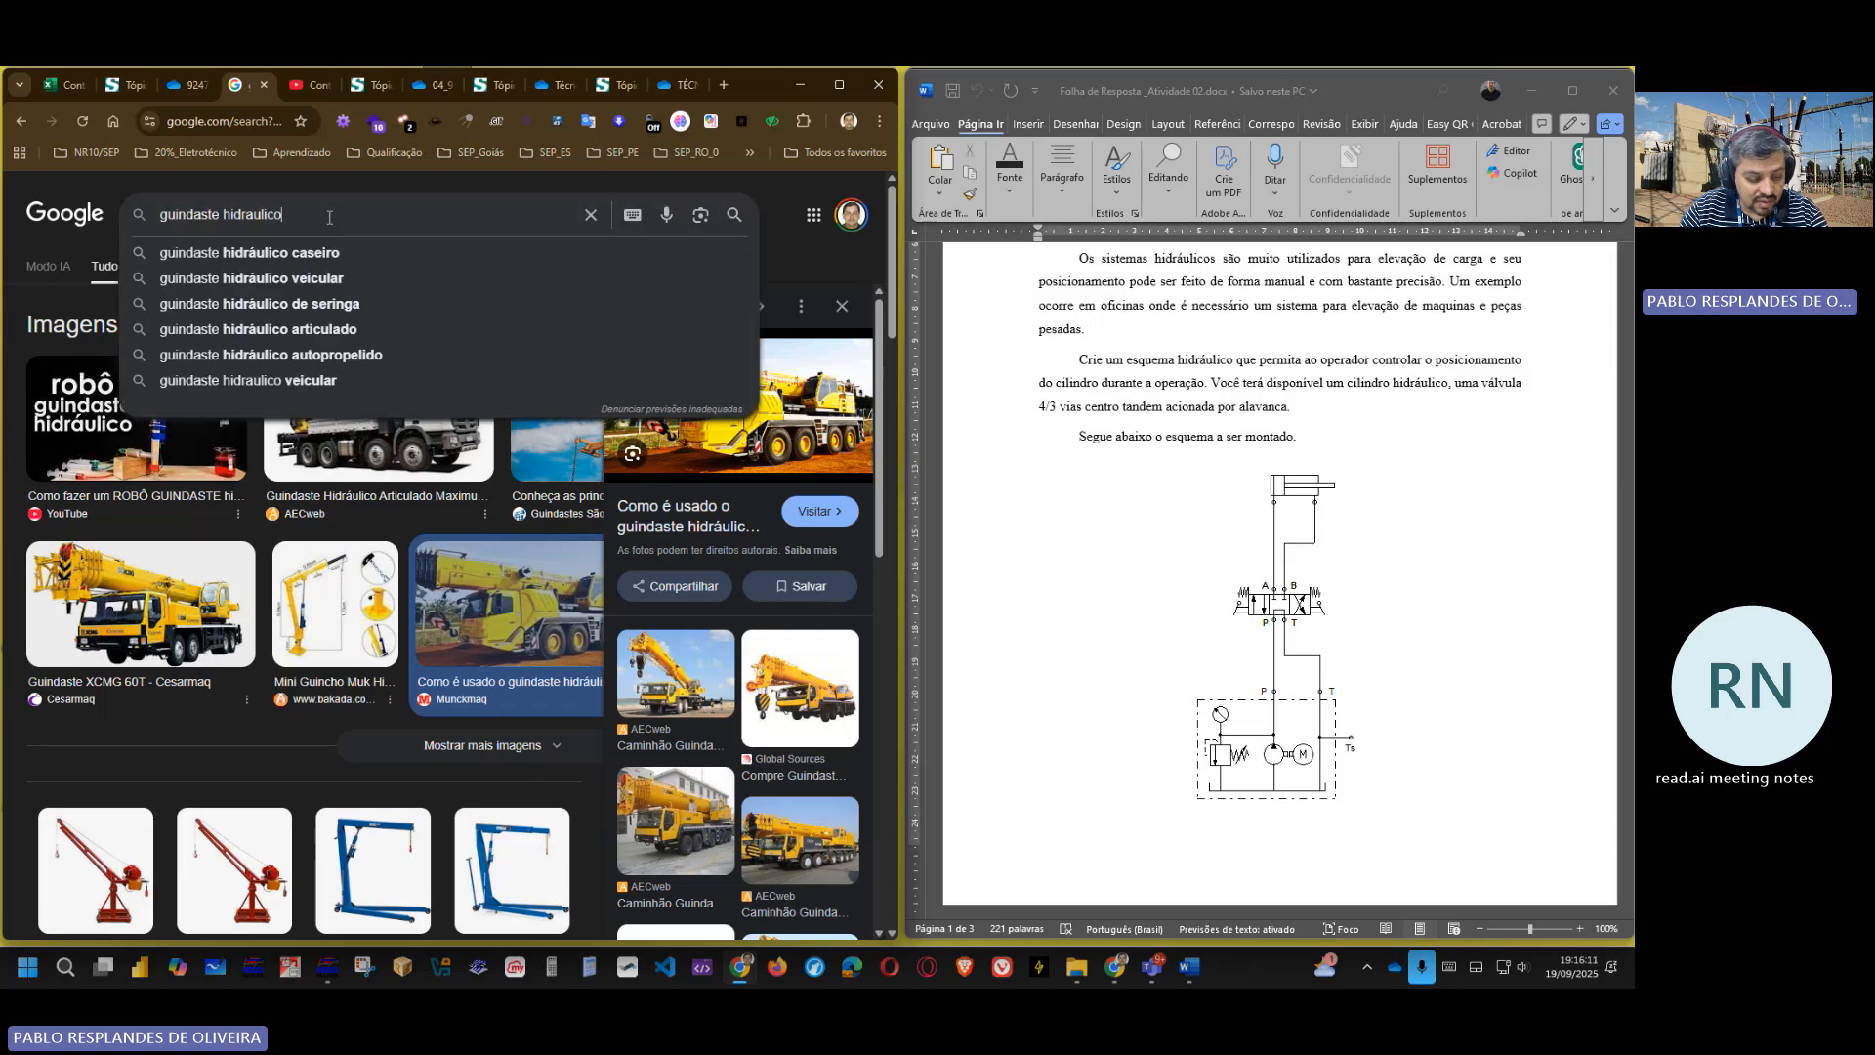
pyautogui.write('ce')
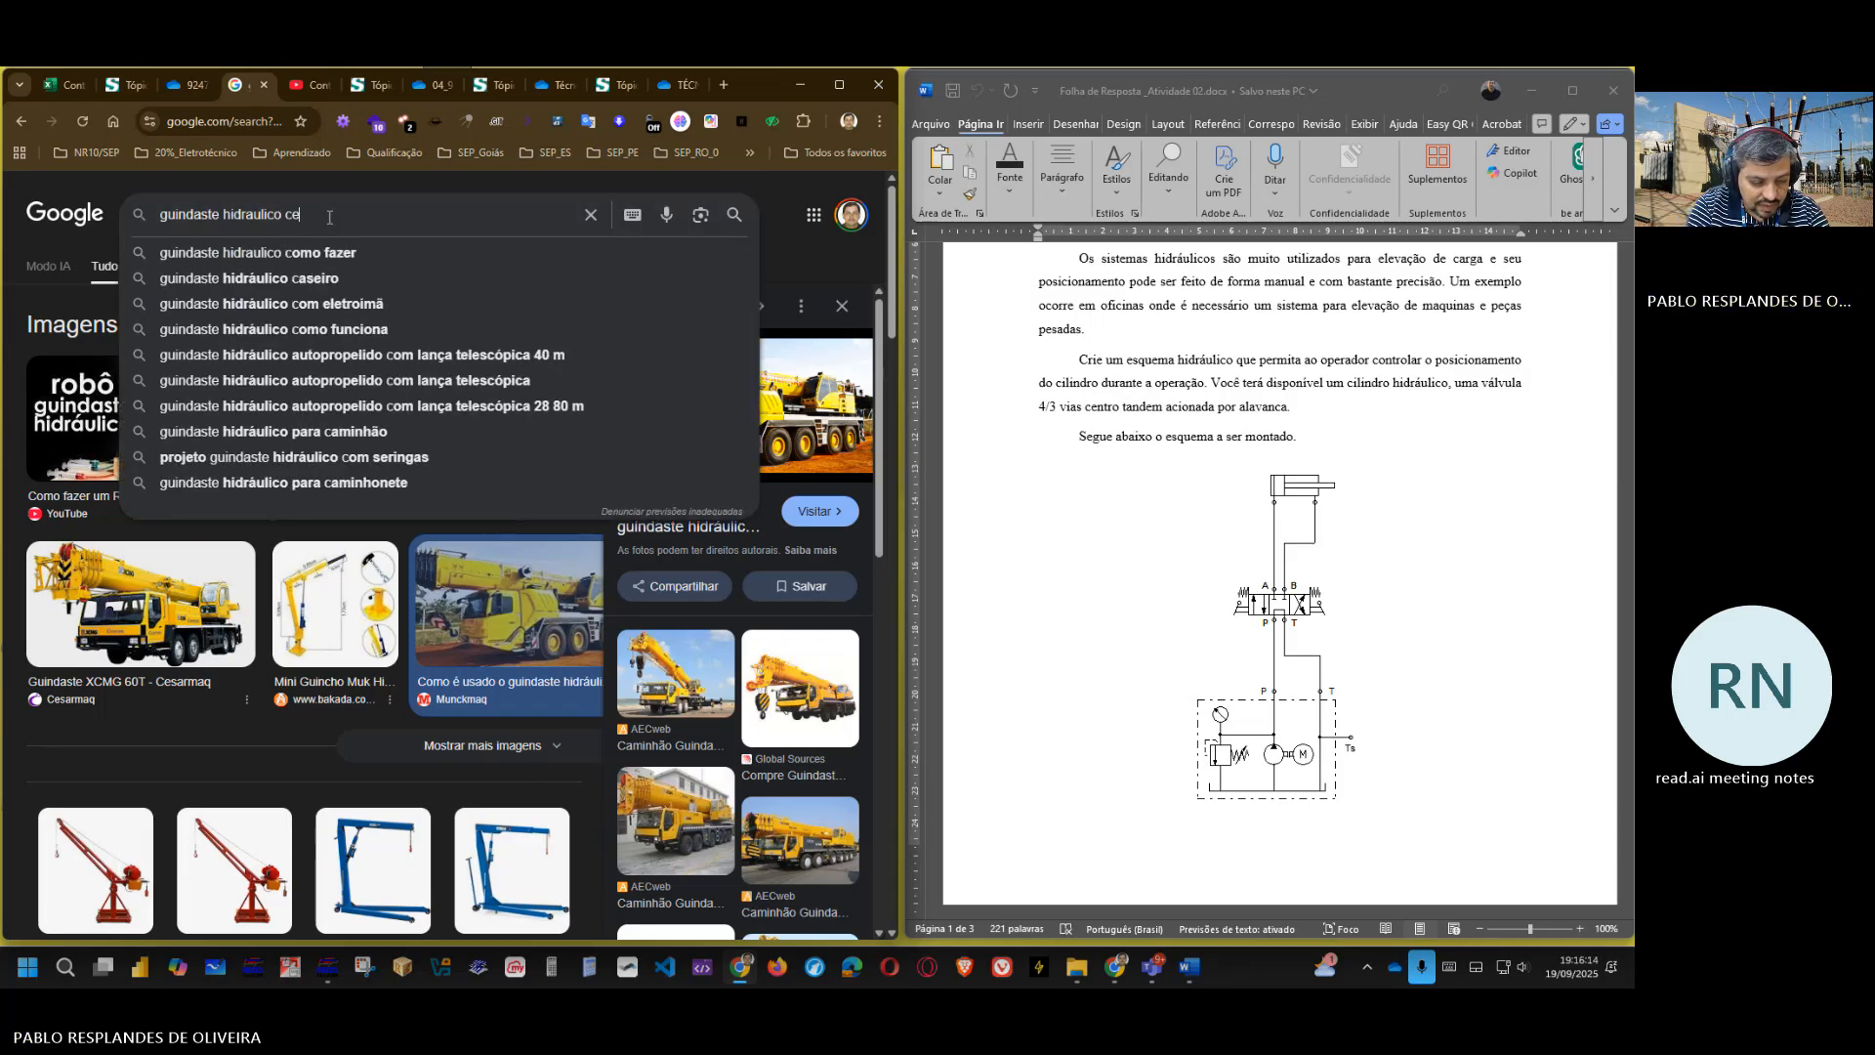
pyautogui.write('sto a')
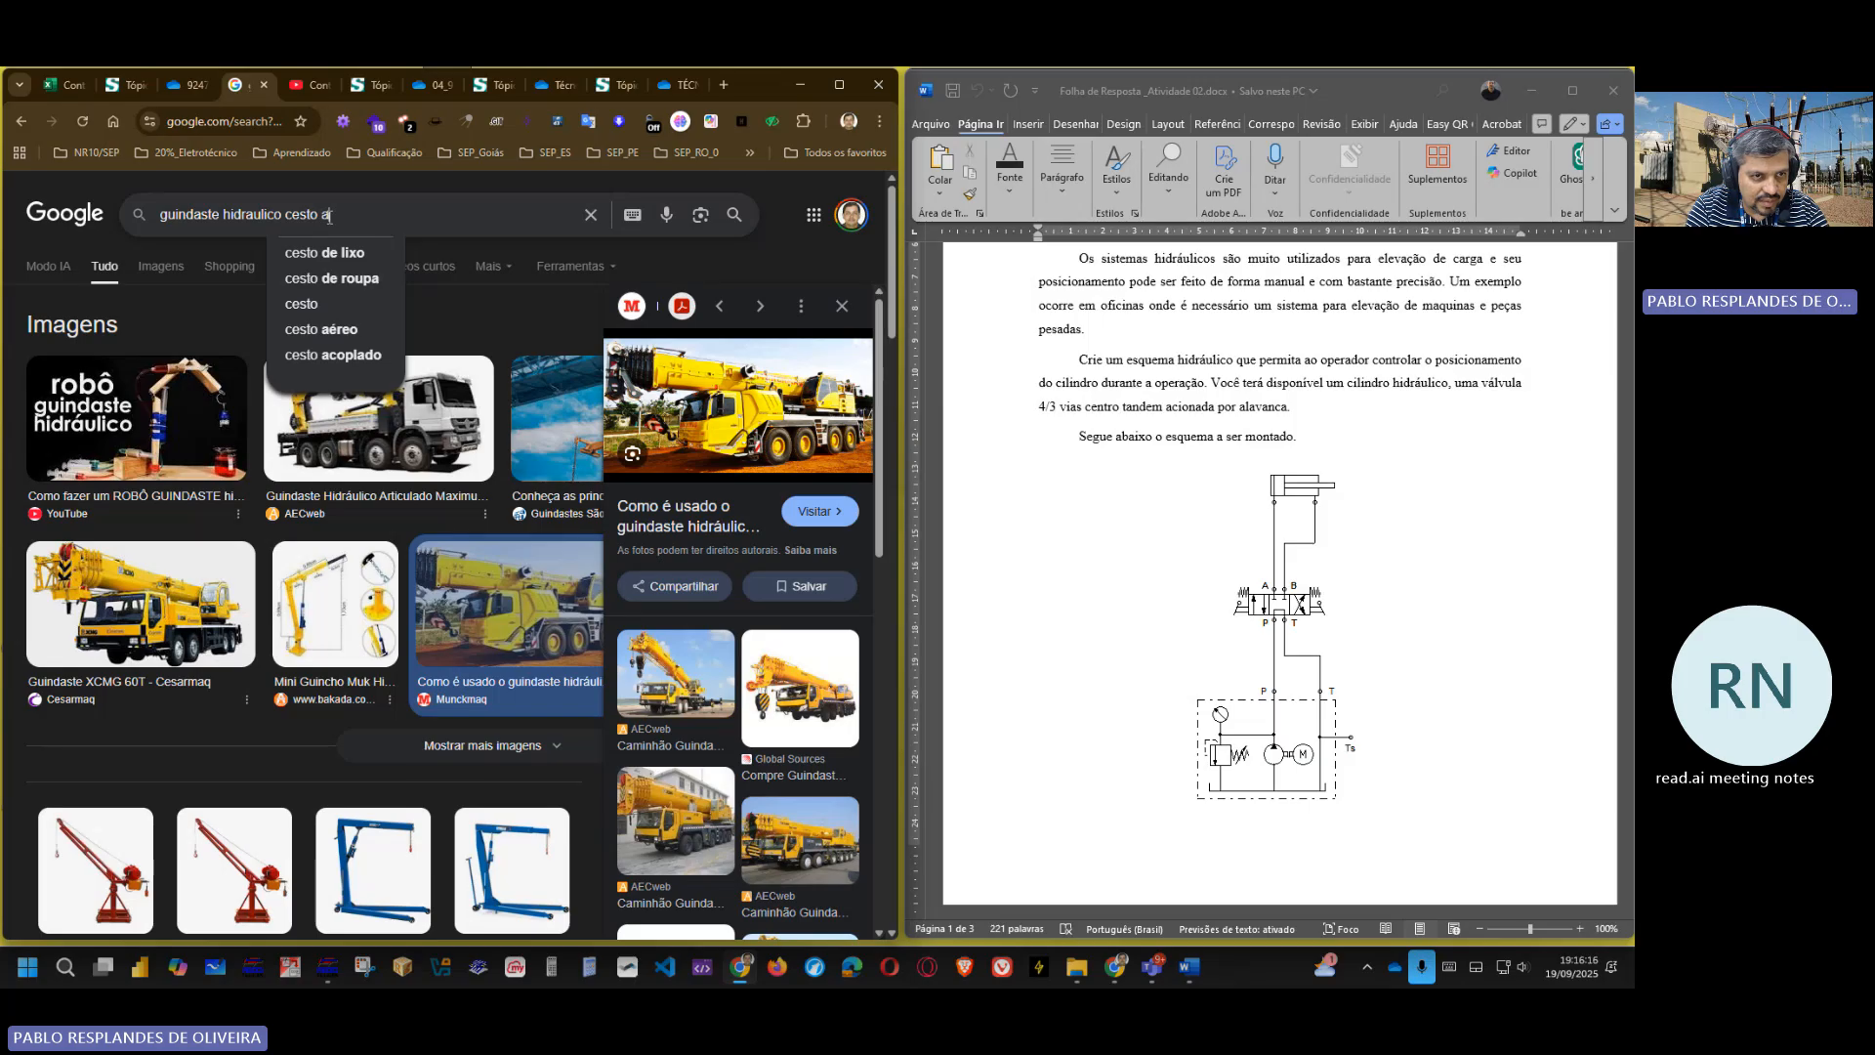
pyautogui.write('éreo')
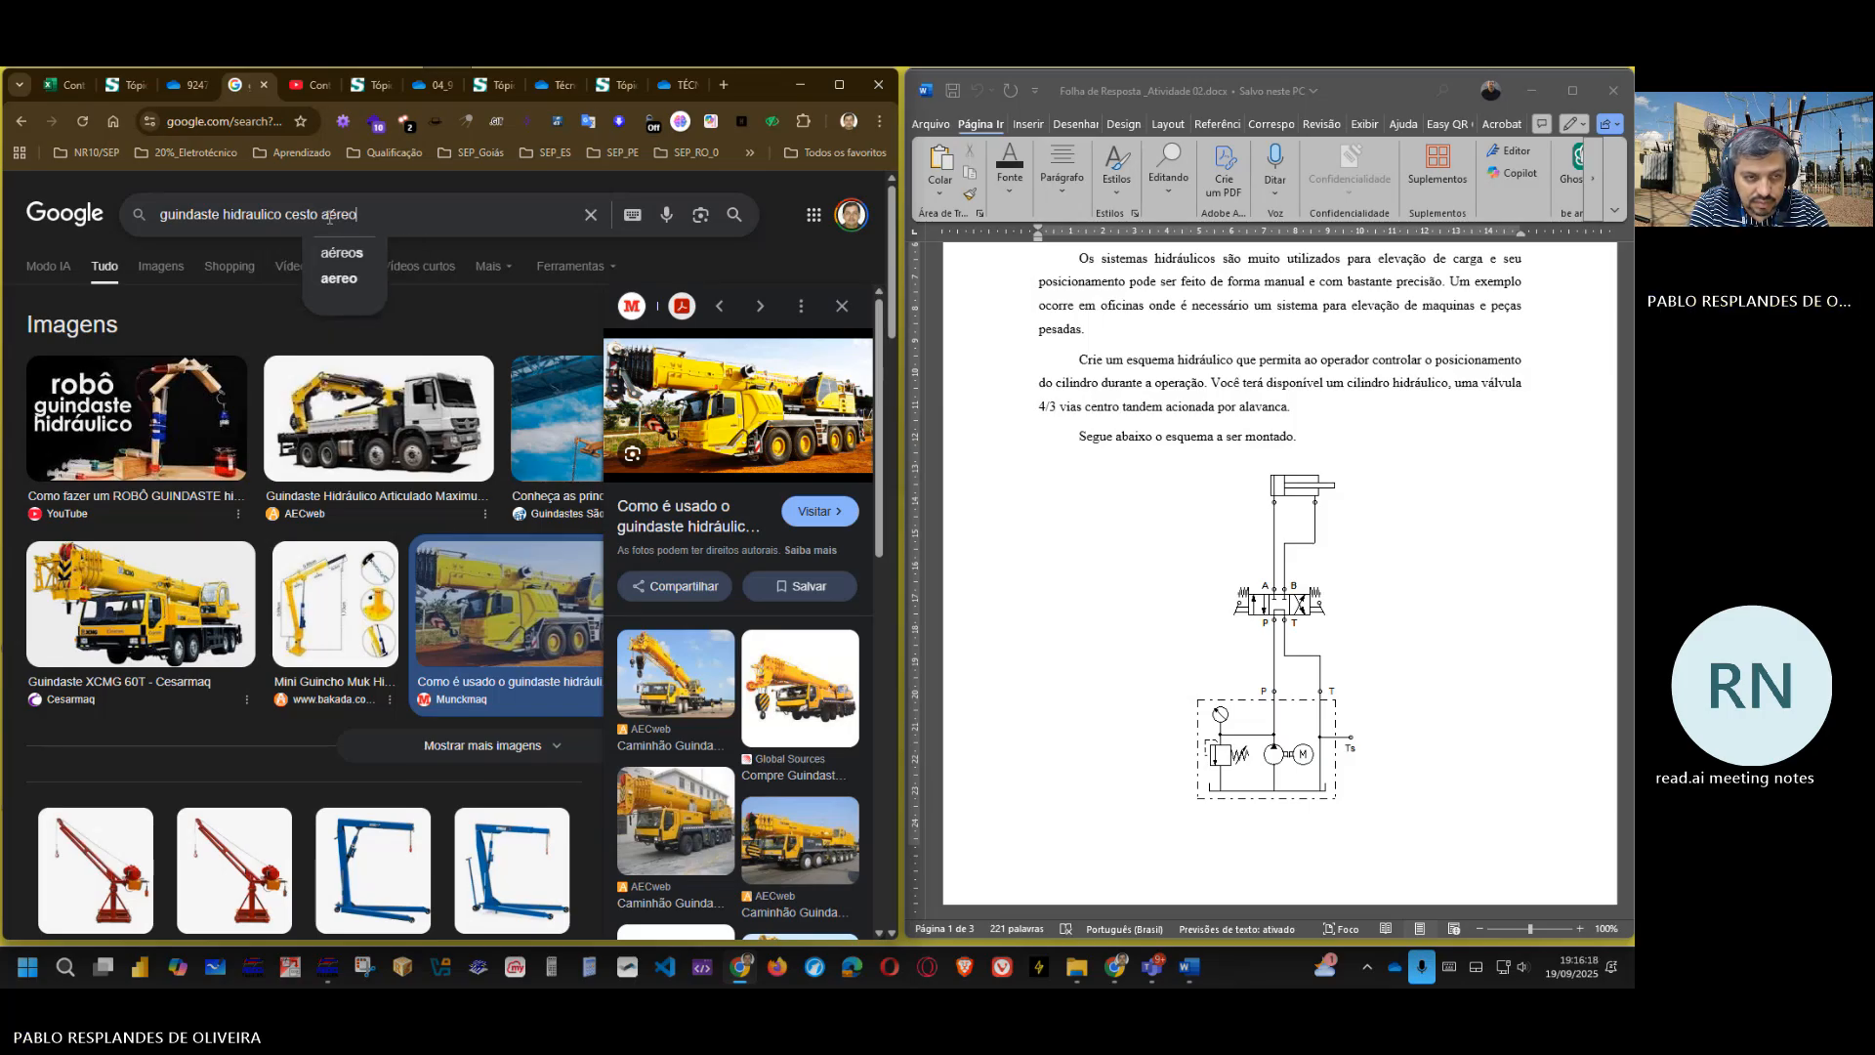
pyautogui.press('Return')
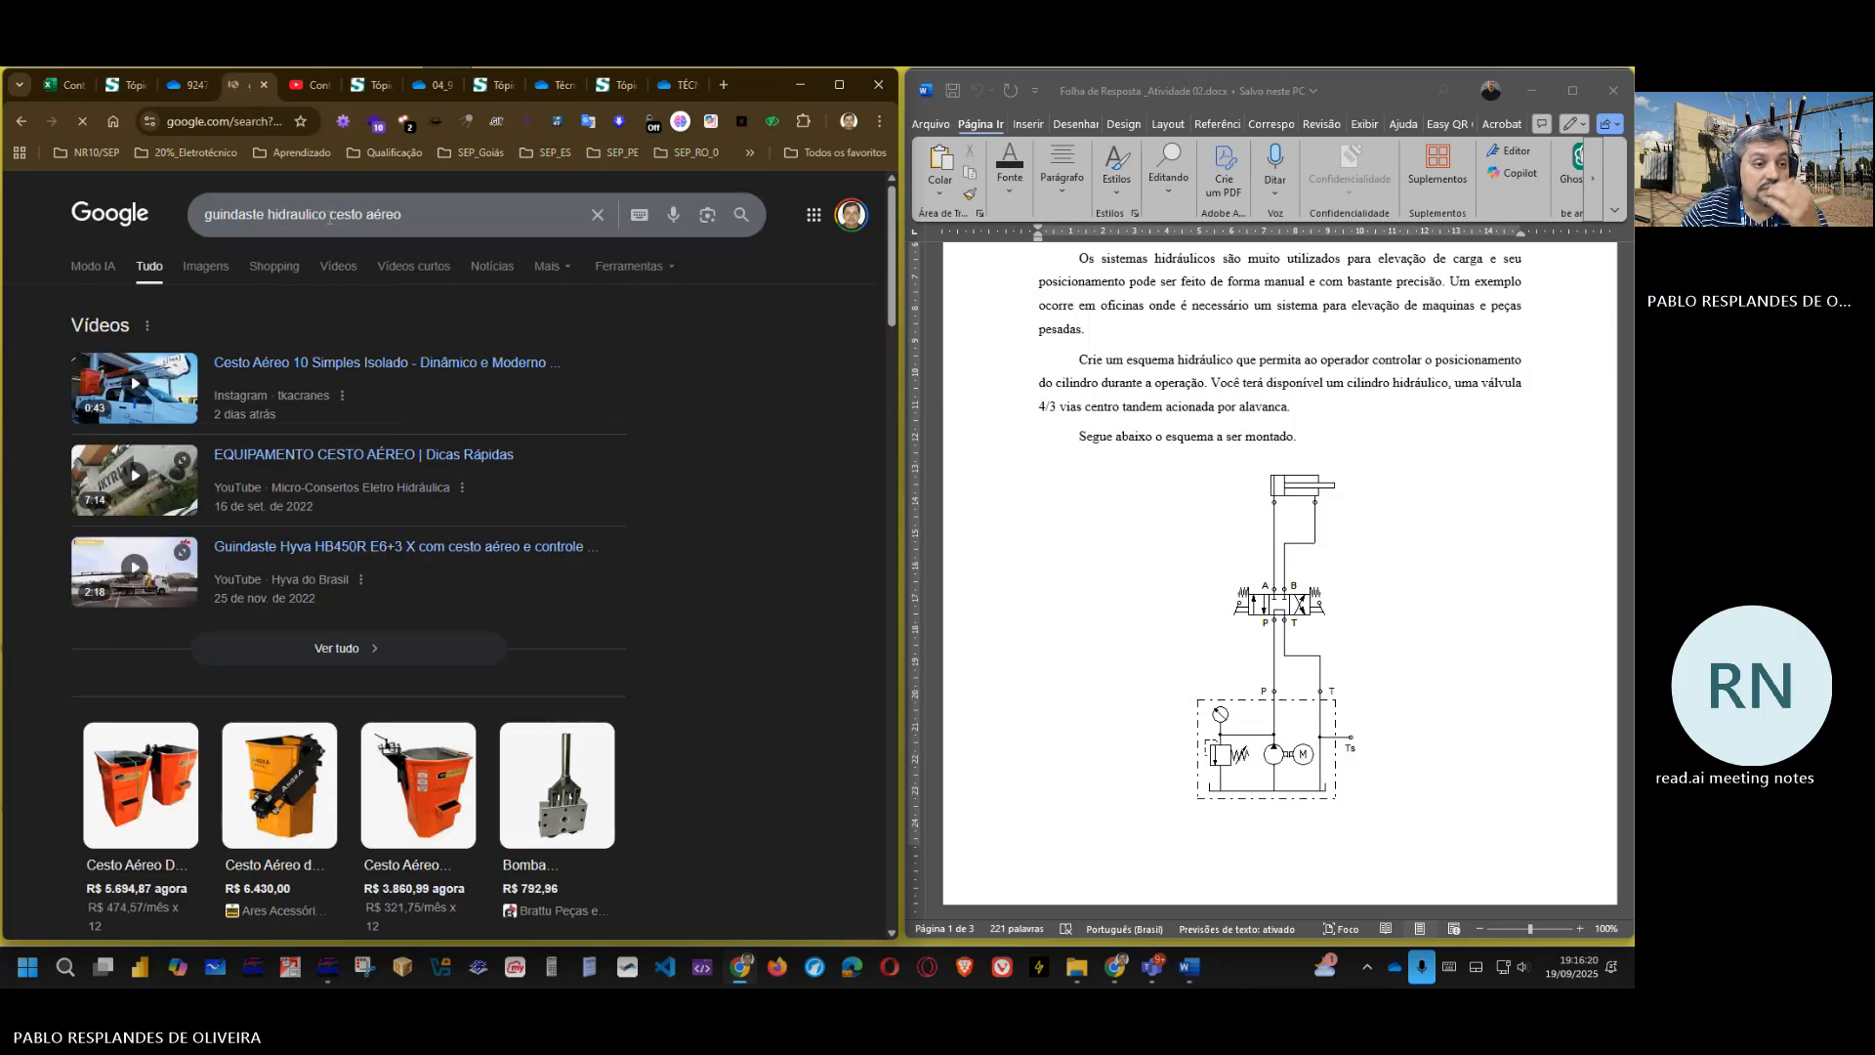
pyautogui.click(200, 264)
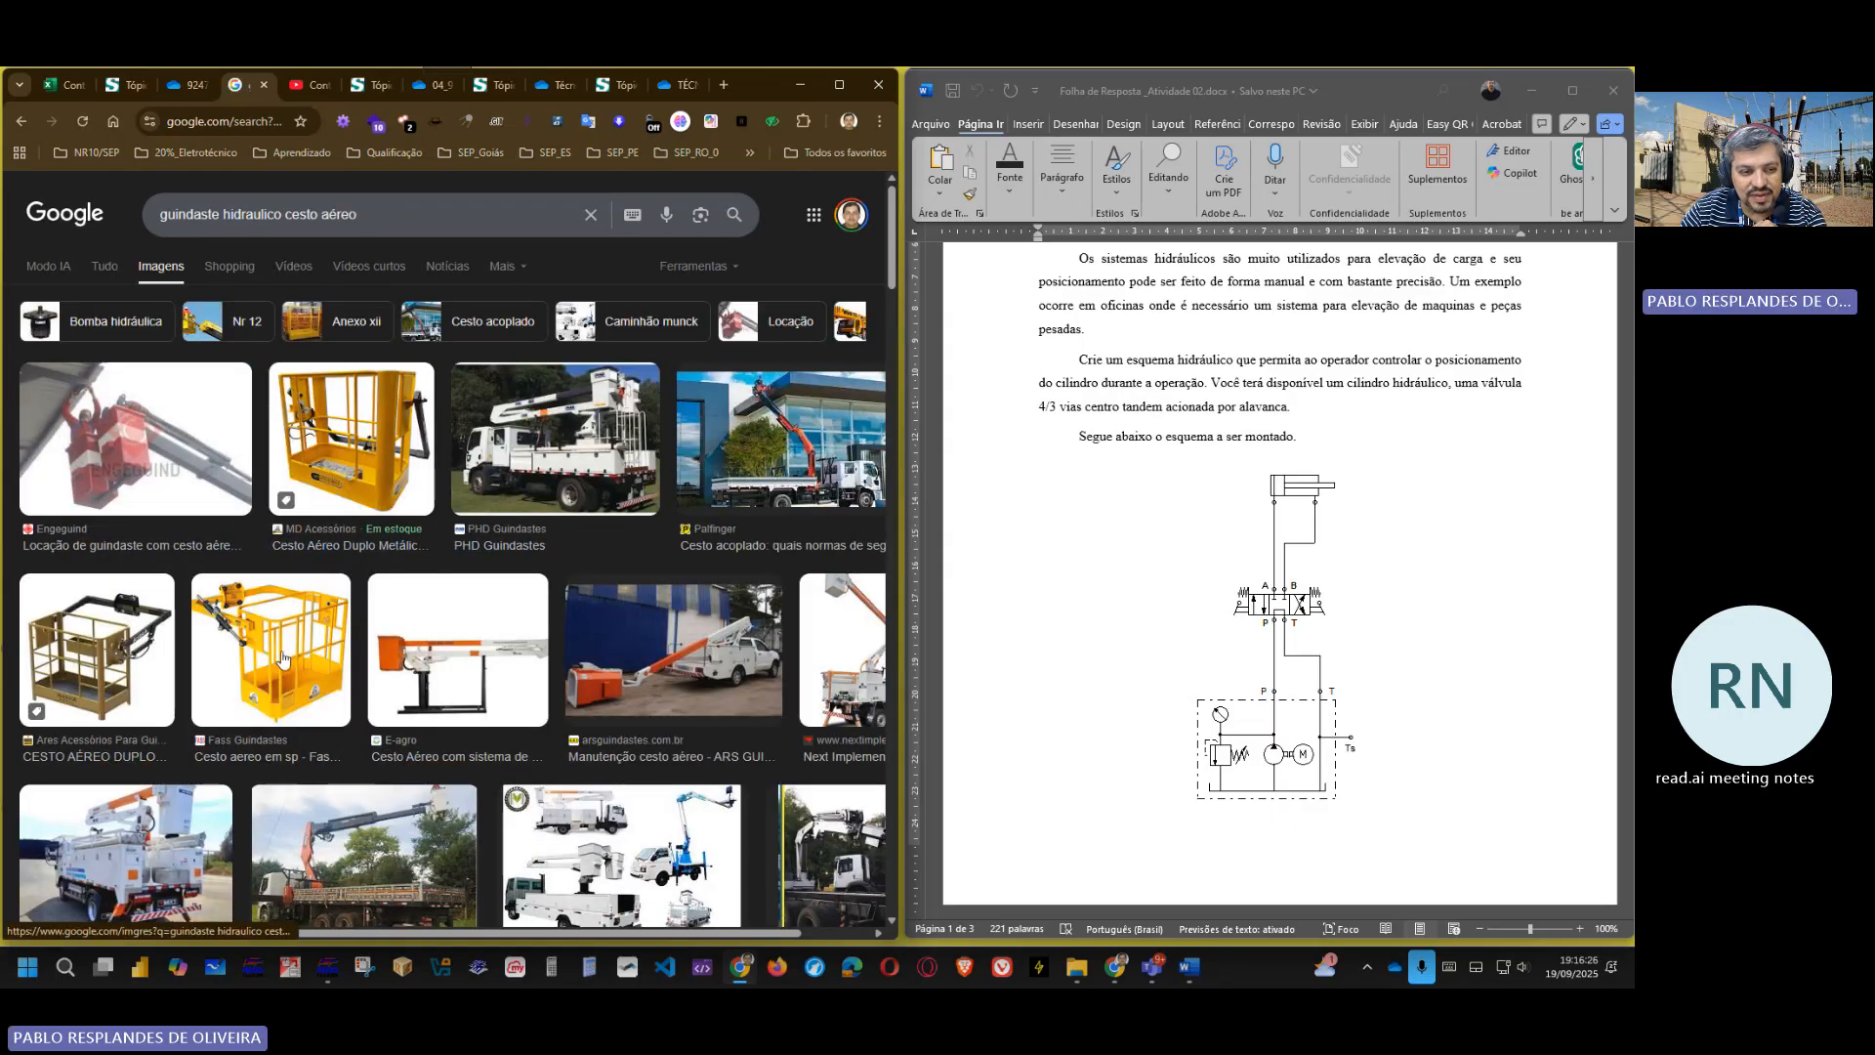
# - Look through the aerial basket images and preview Palfinger's "Cesto acoplado: quais normas de segurança" truck crane picture
pyautogui.scroll(-2, 282, 644)
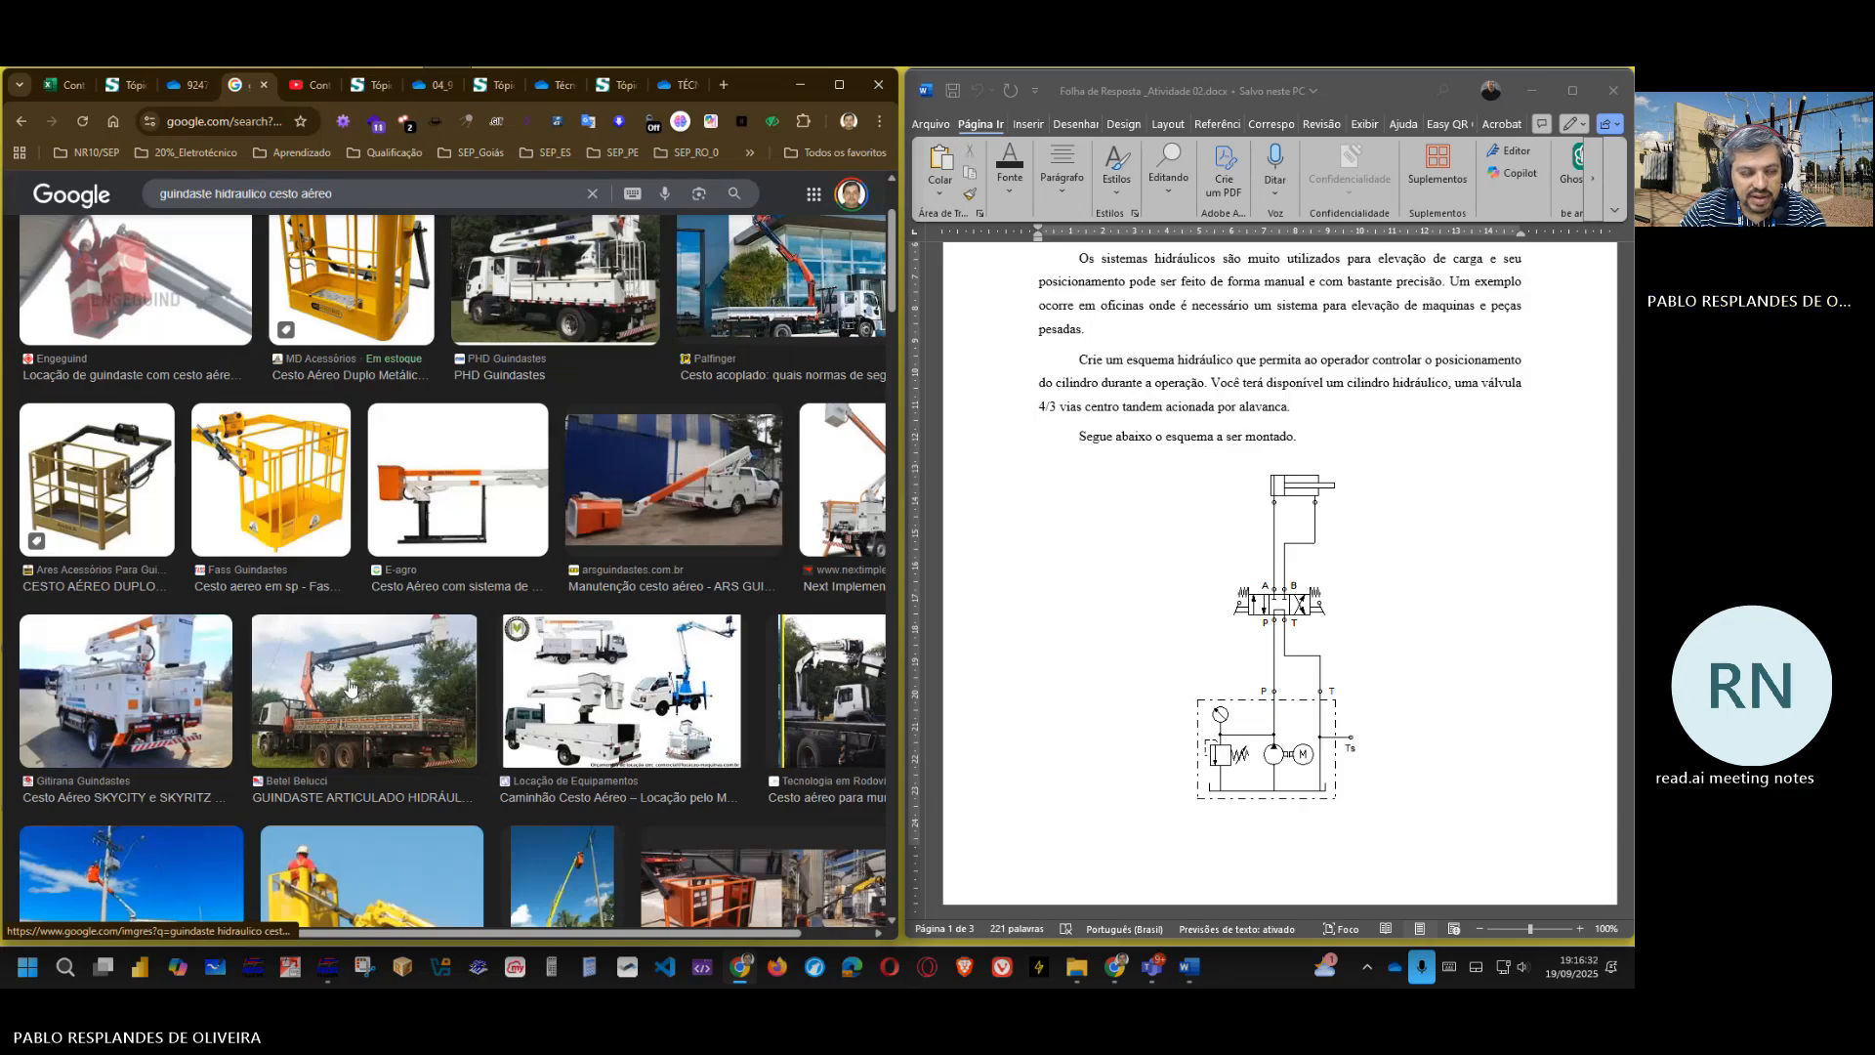
pyautogui.scroll(2, 334, 496)
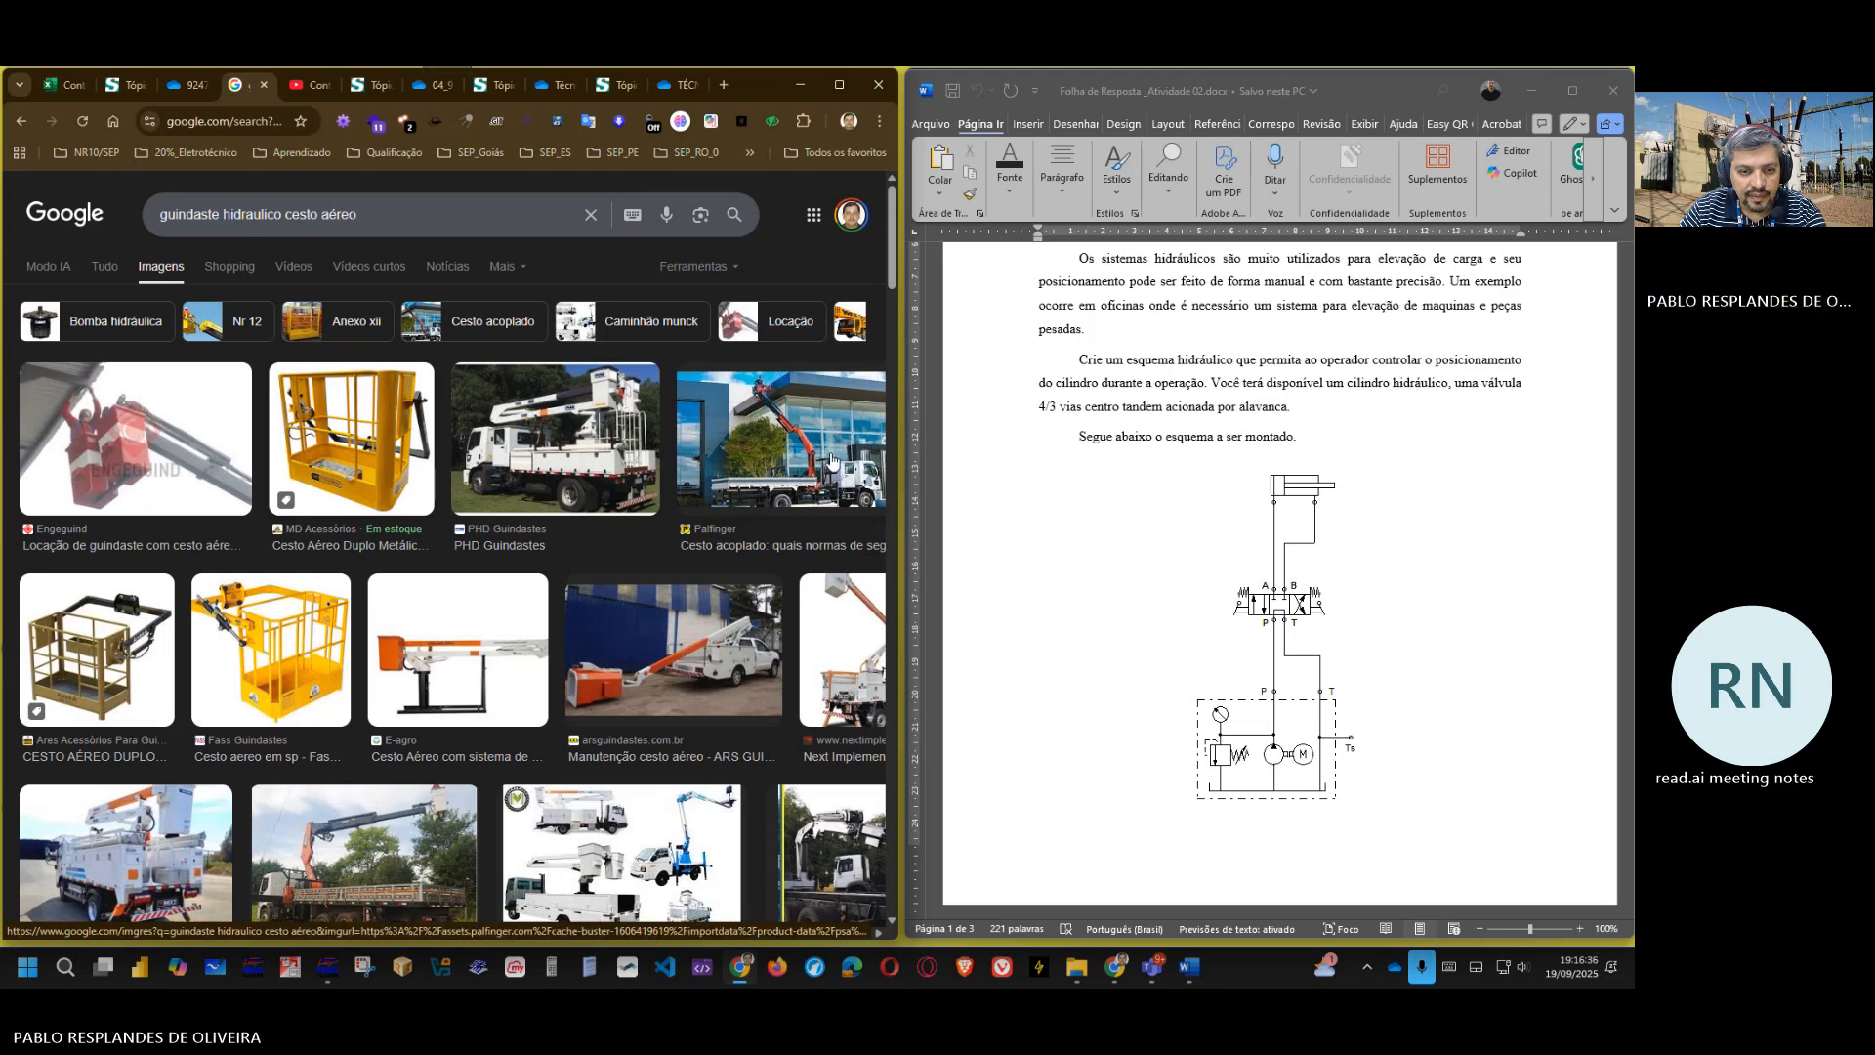
pyautogui.click(831, 461)
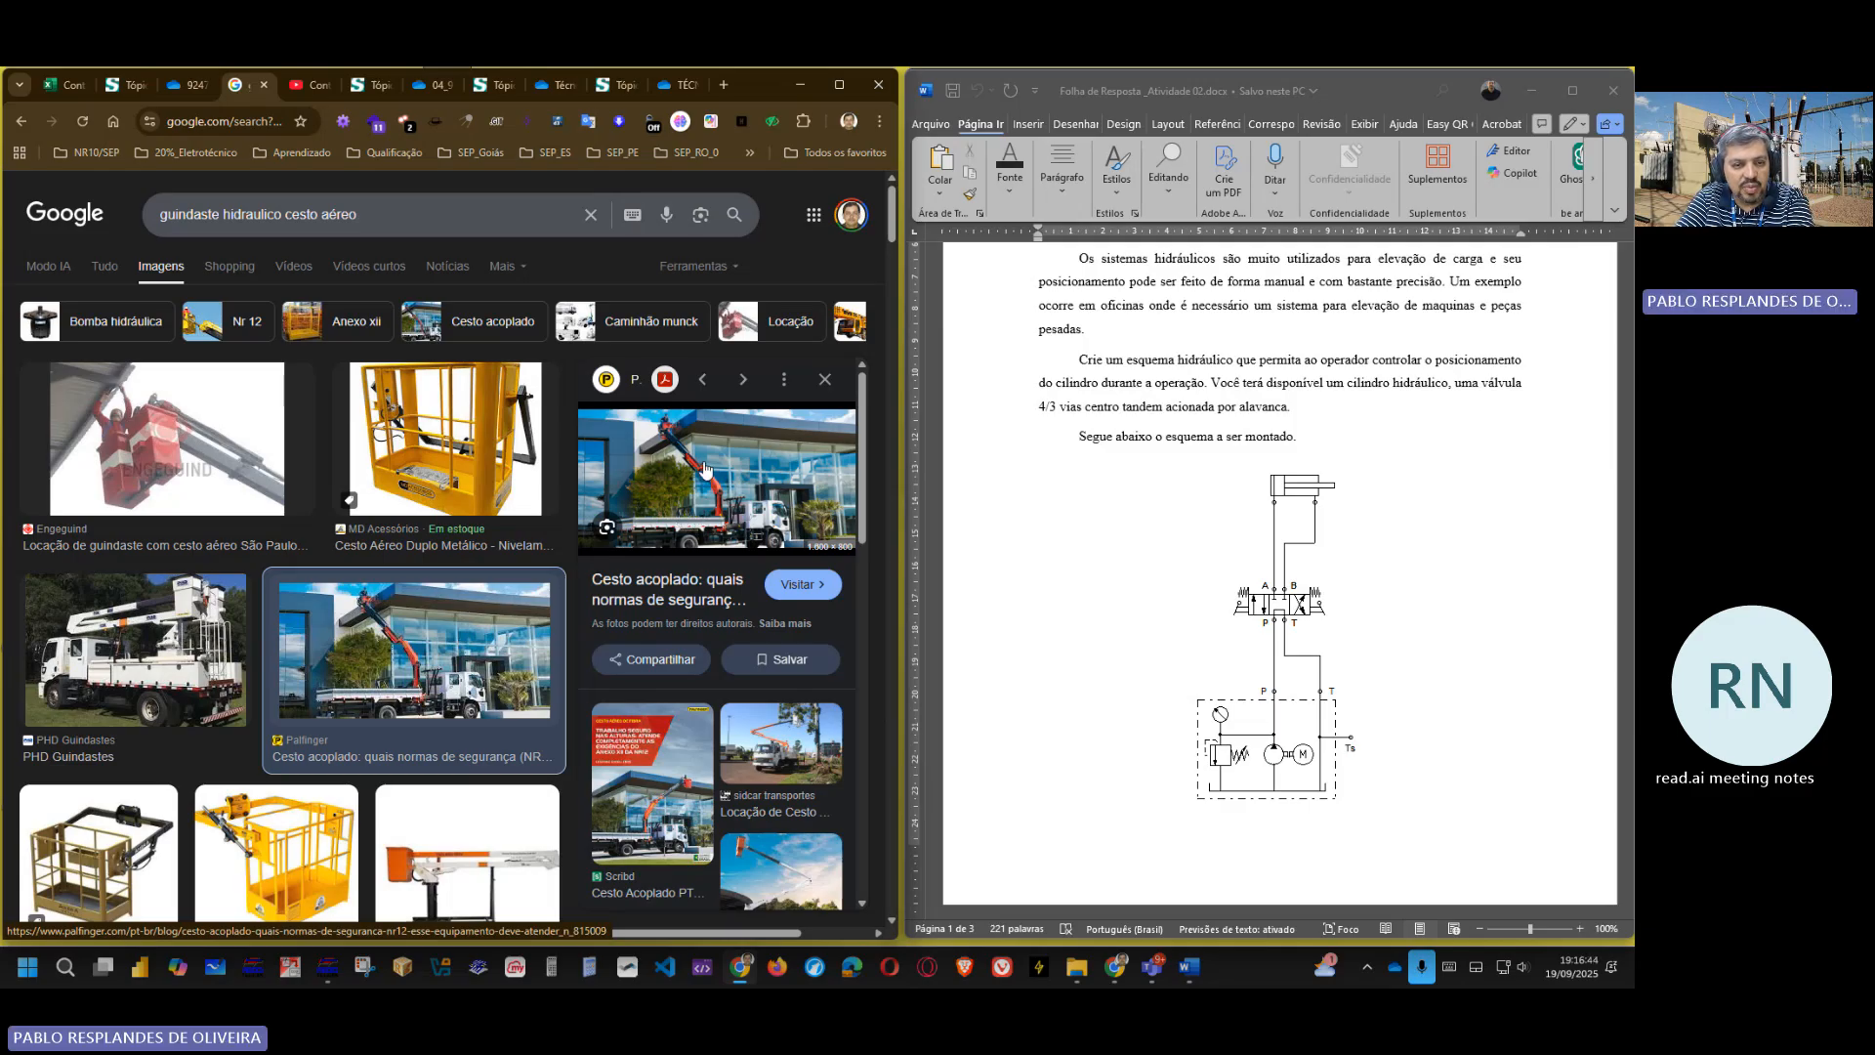
# - Browse further aerial basket images, previewing the "Caminhão Cesto Aéreo" rental picture and the "Cesta Aérea 14.000 Other Side" truck
pyautogui.scroll(-4, 414, 661)
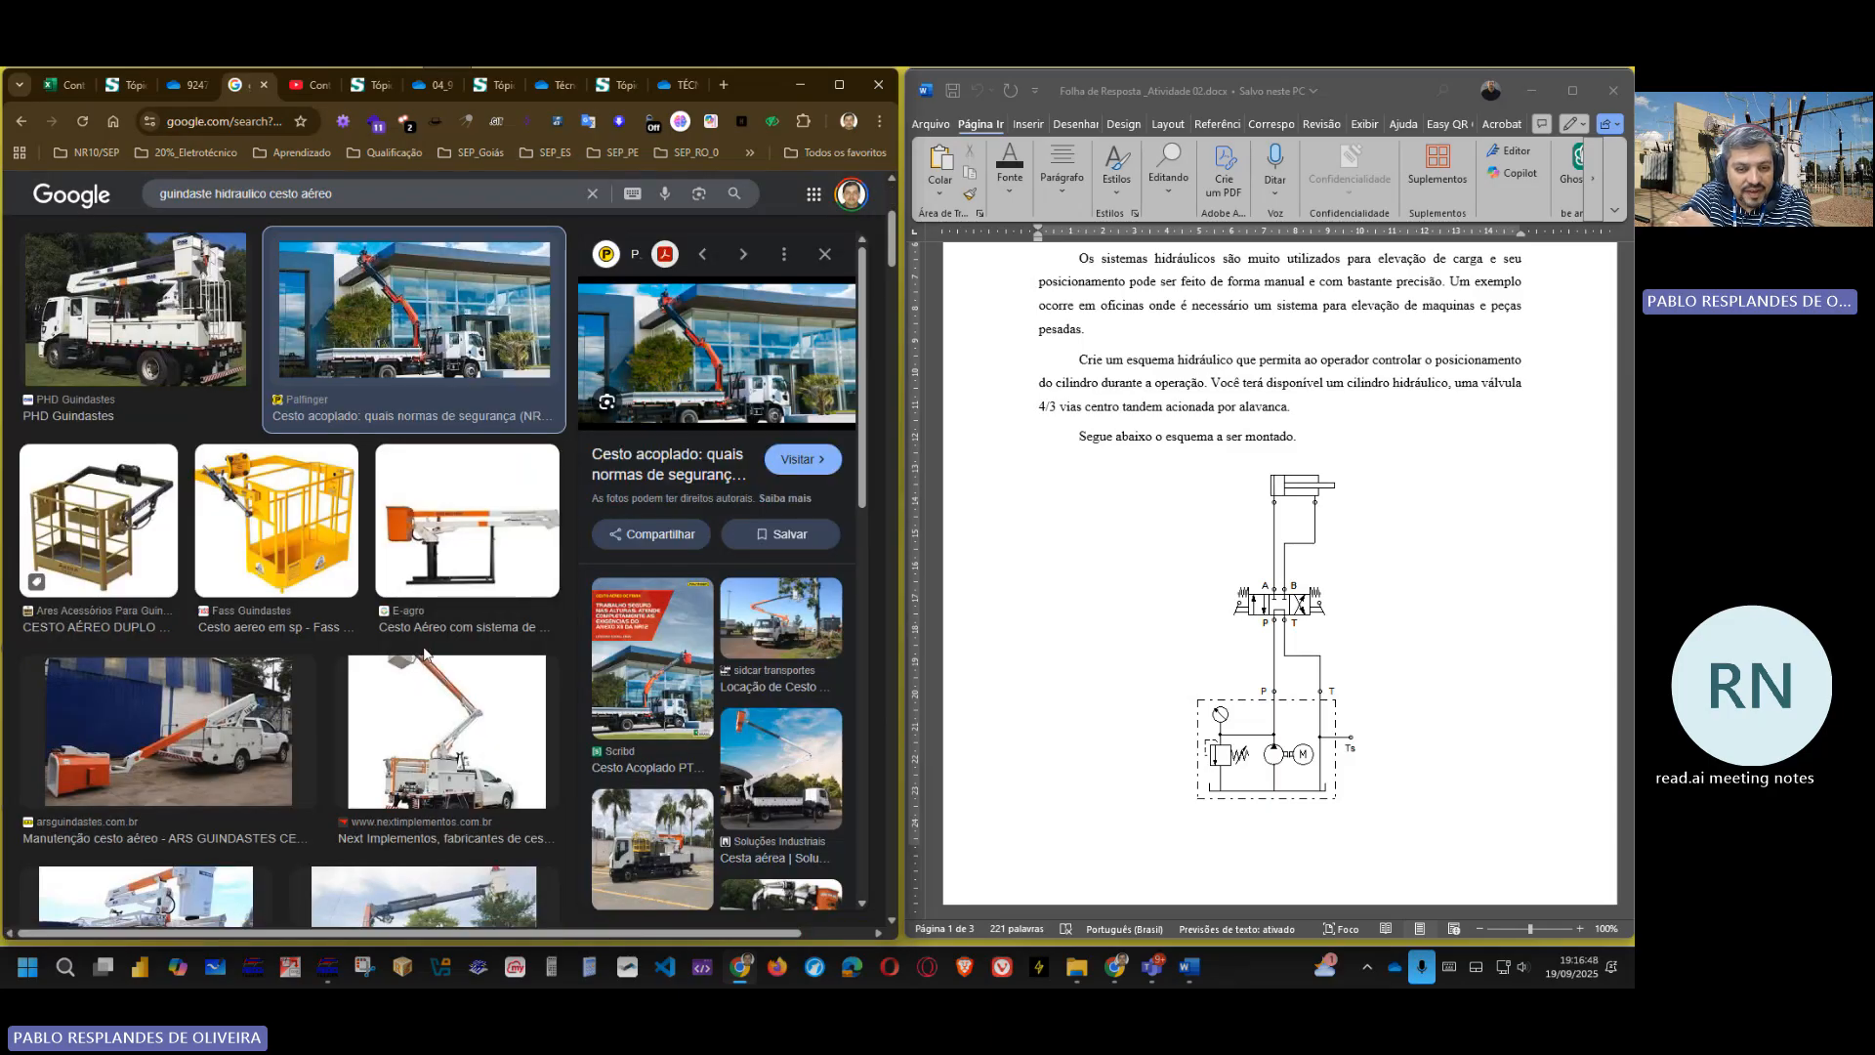
pyautogui.scroll(-4, 424, 653)
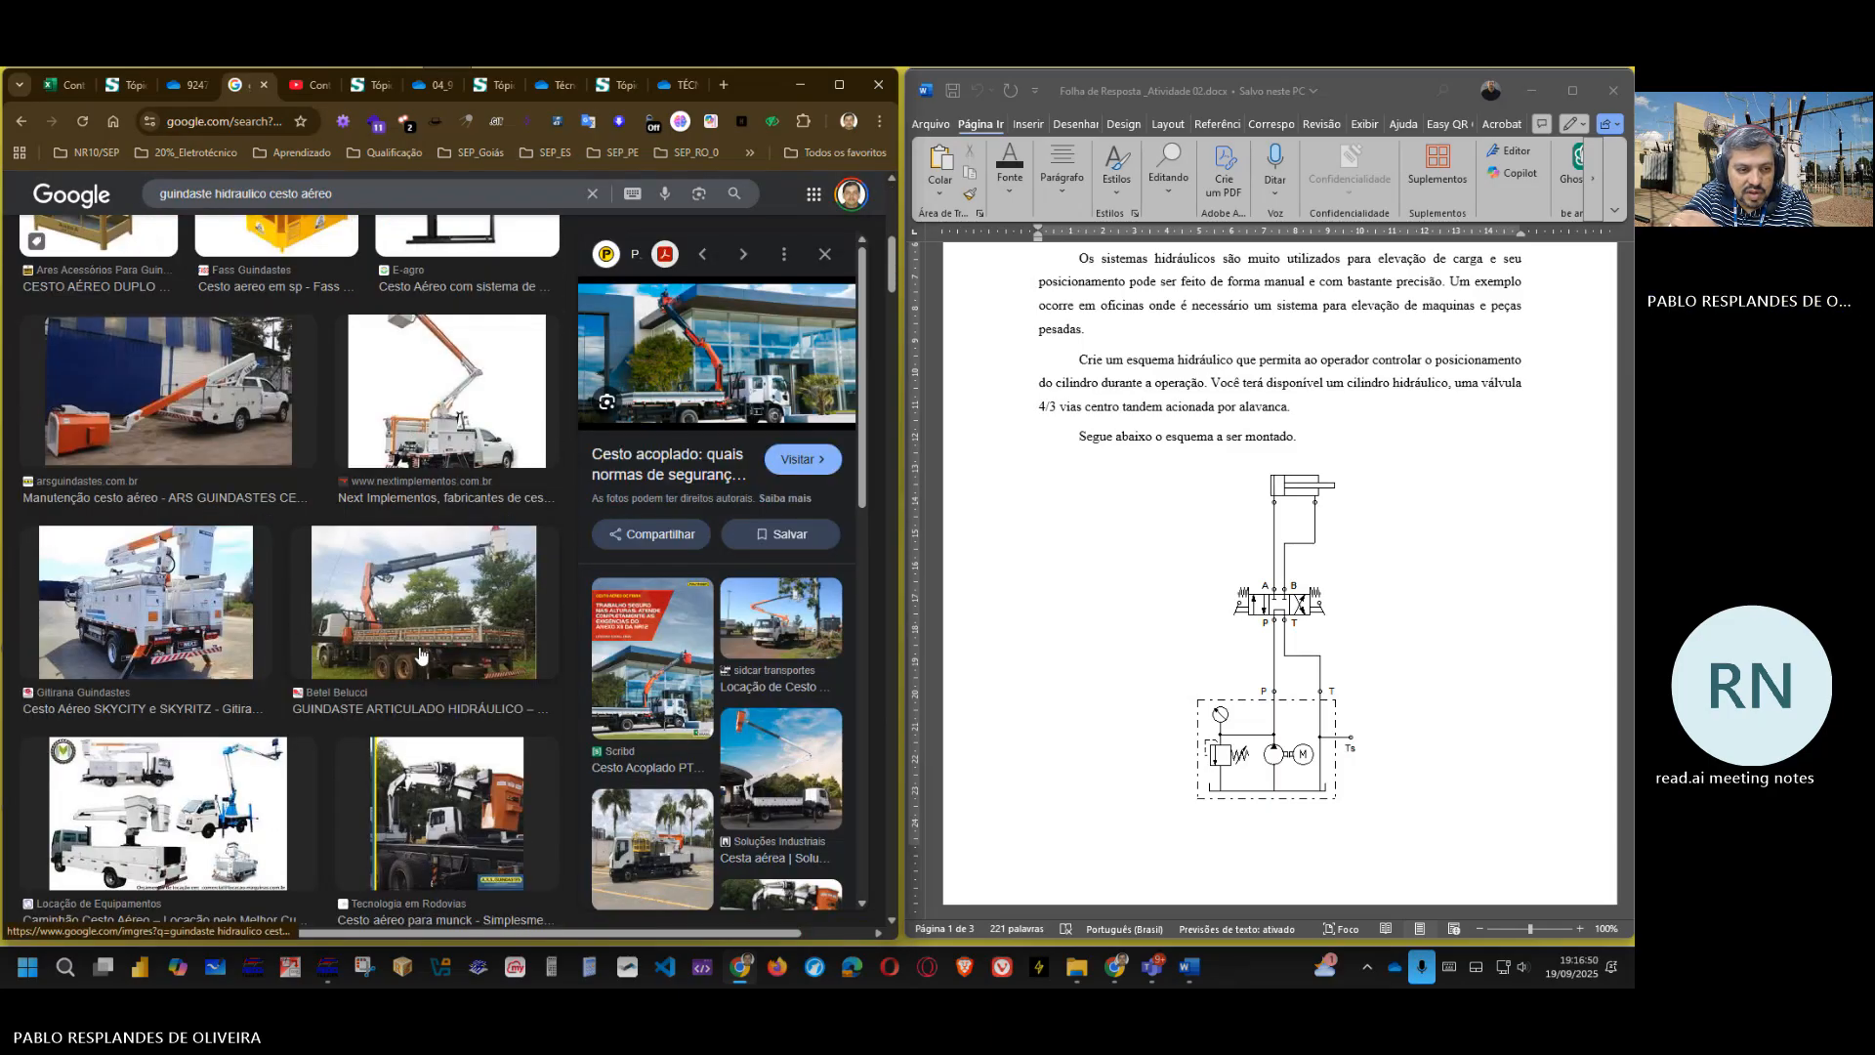
pyautogui.scroll(-2, 420, 624)
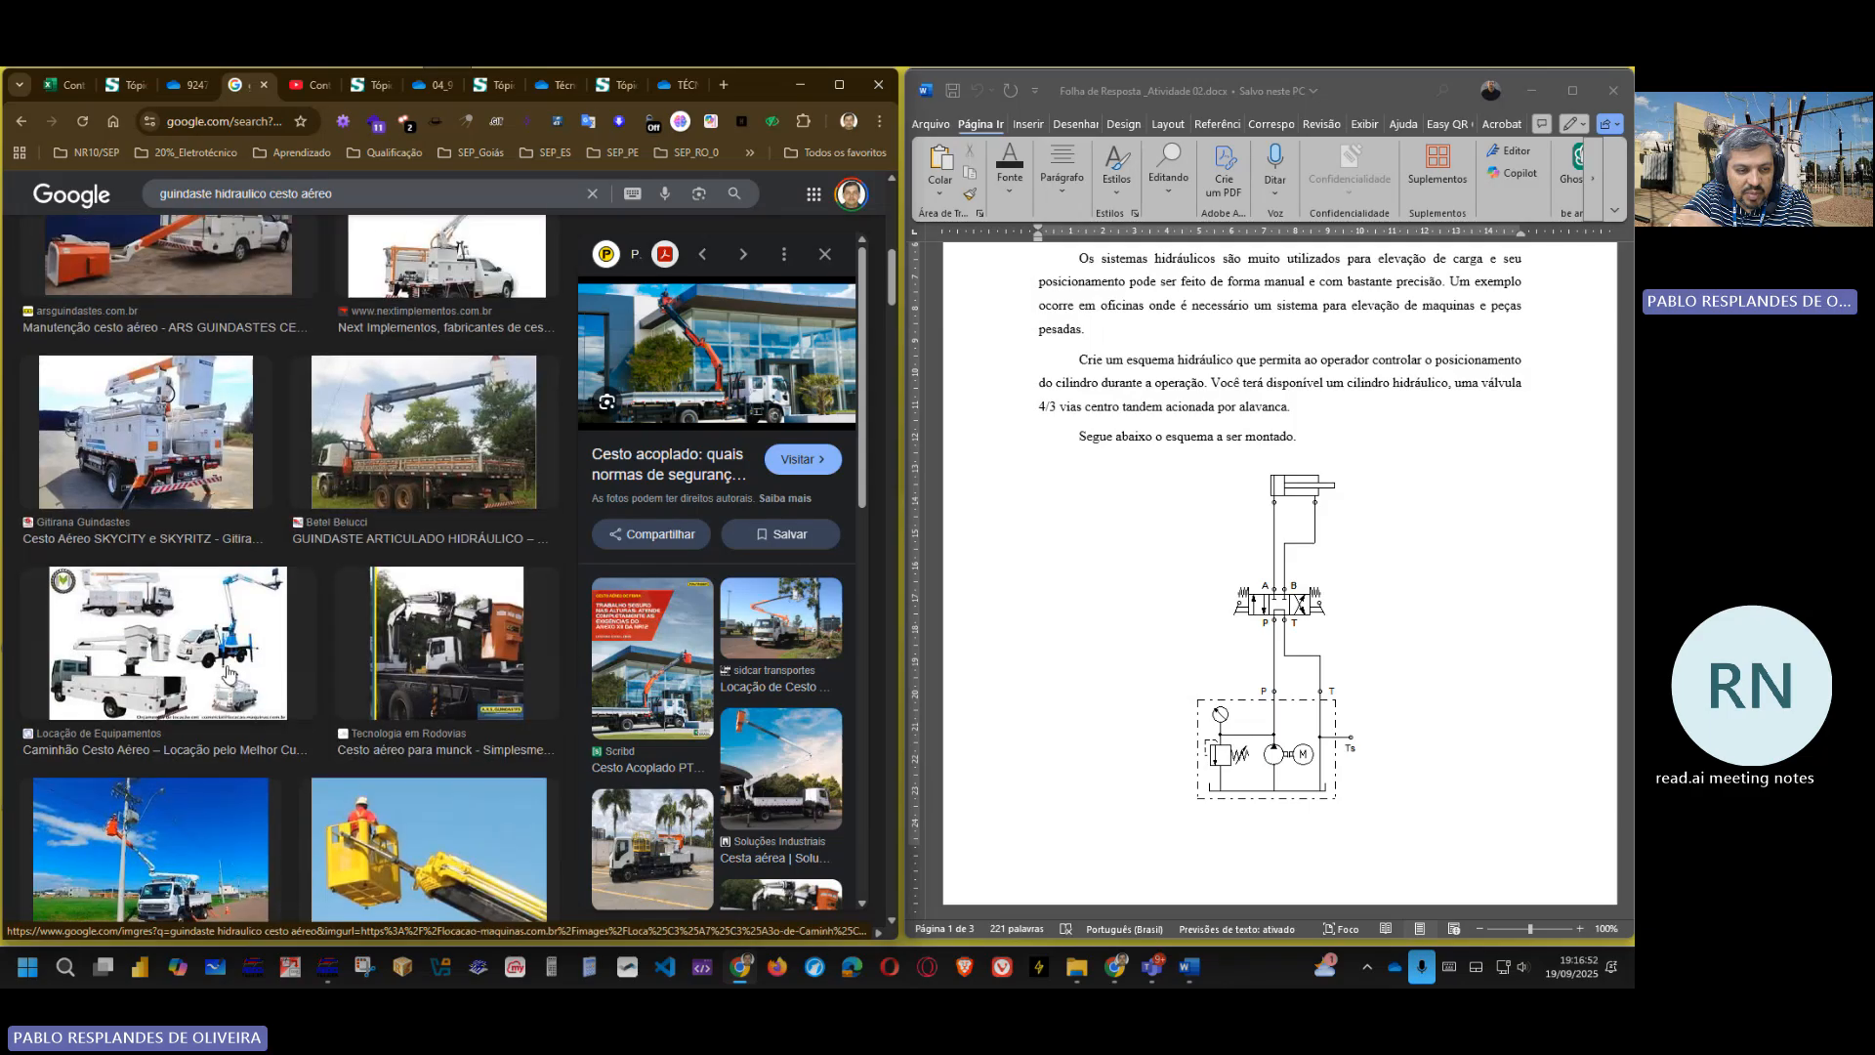
pyautogui.click(226, 670)
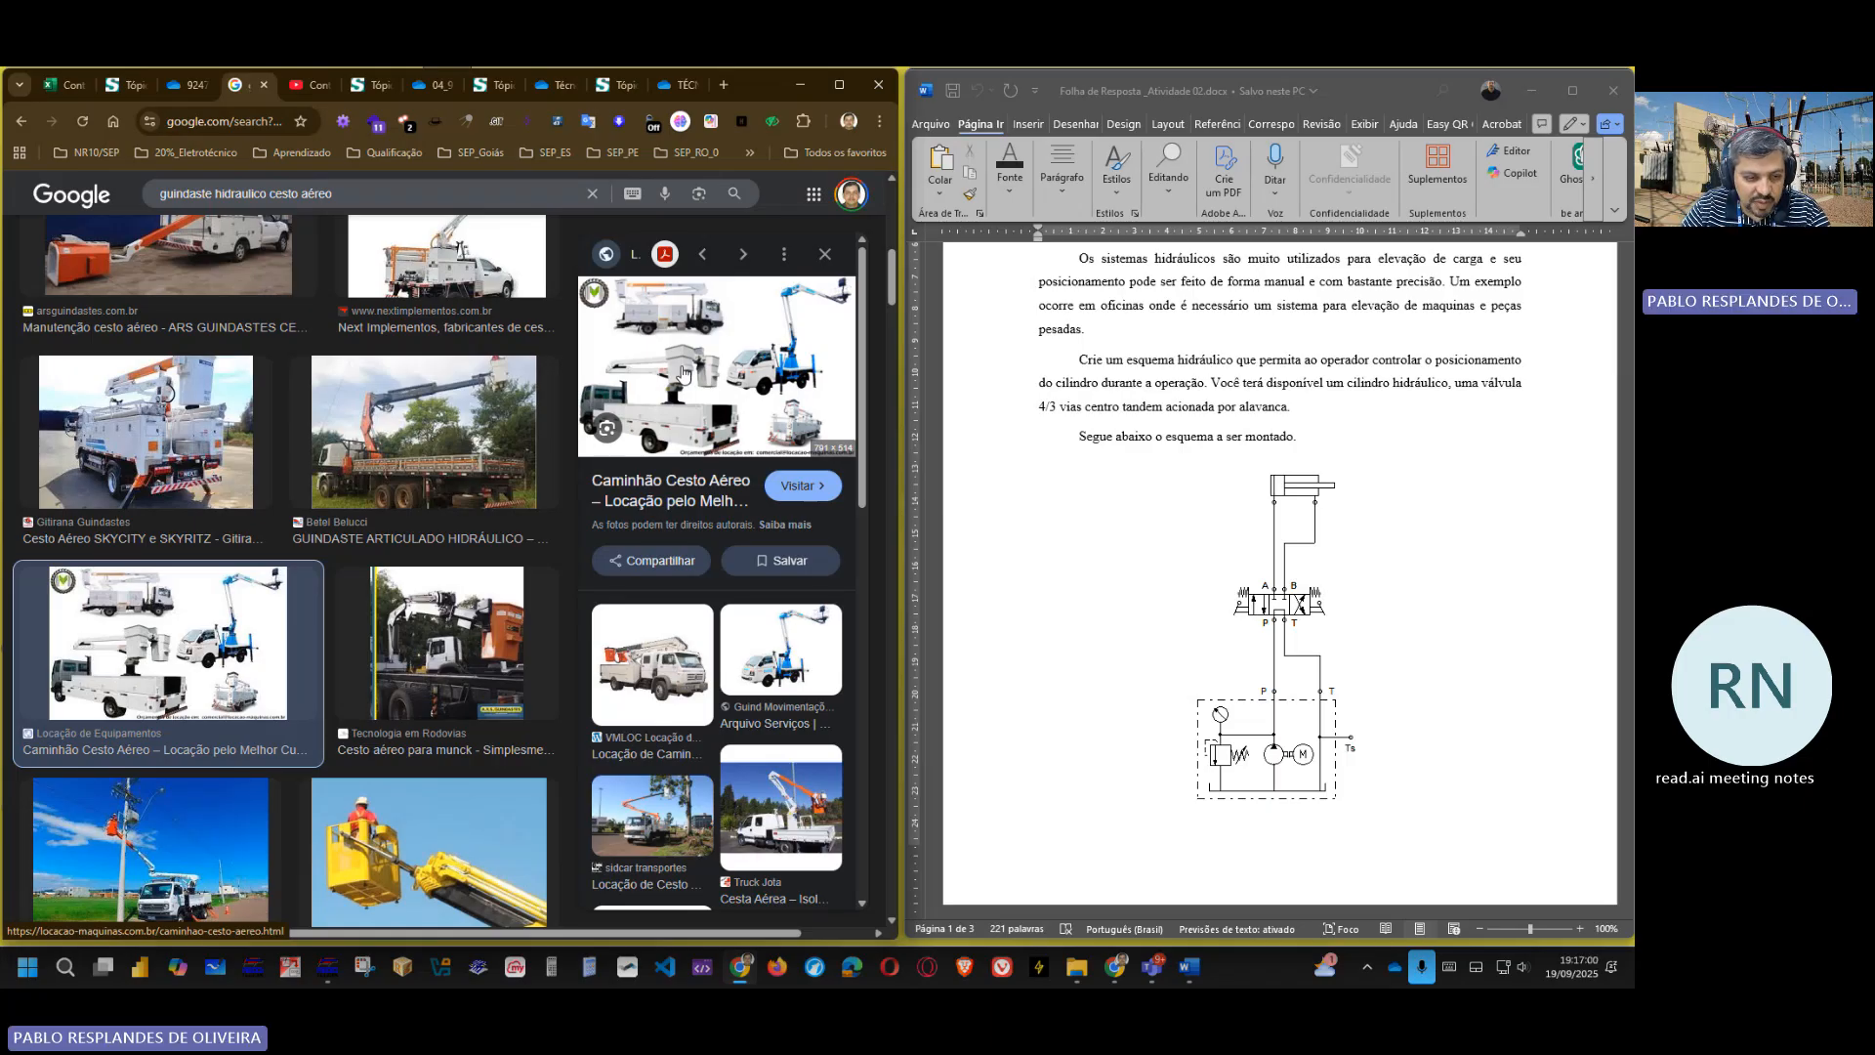
pyautogui.scroll(-2, 233, 705)
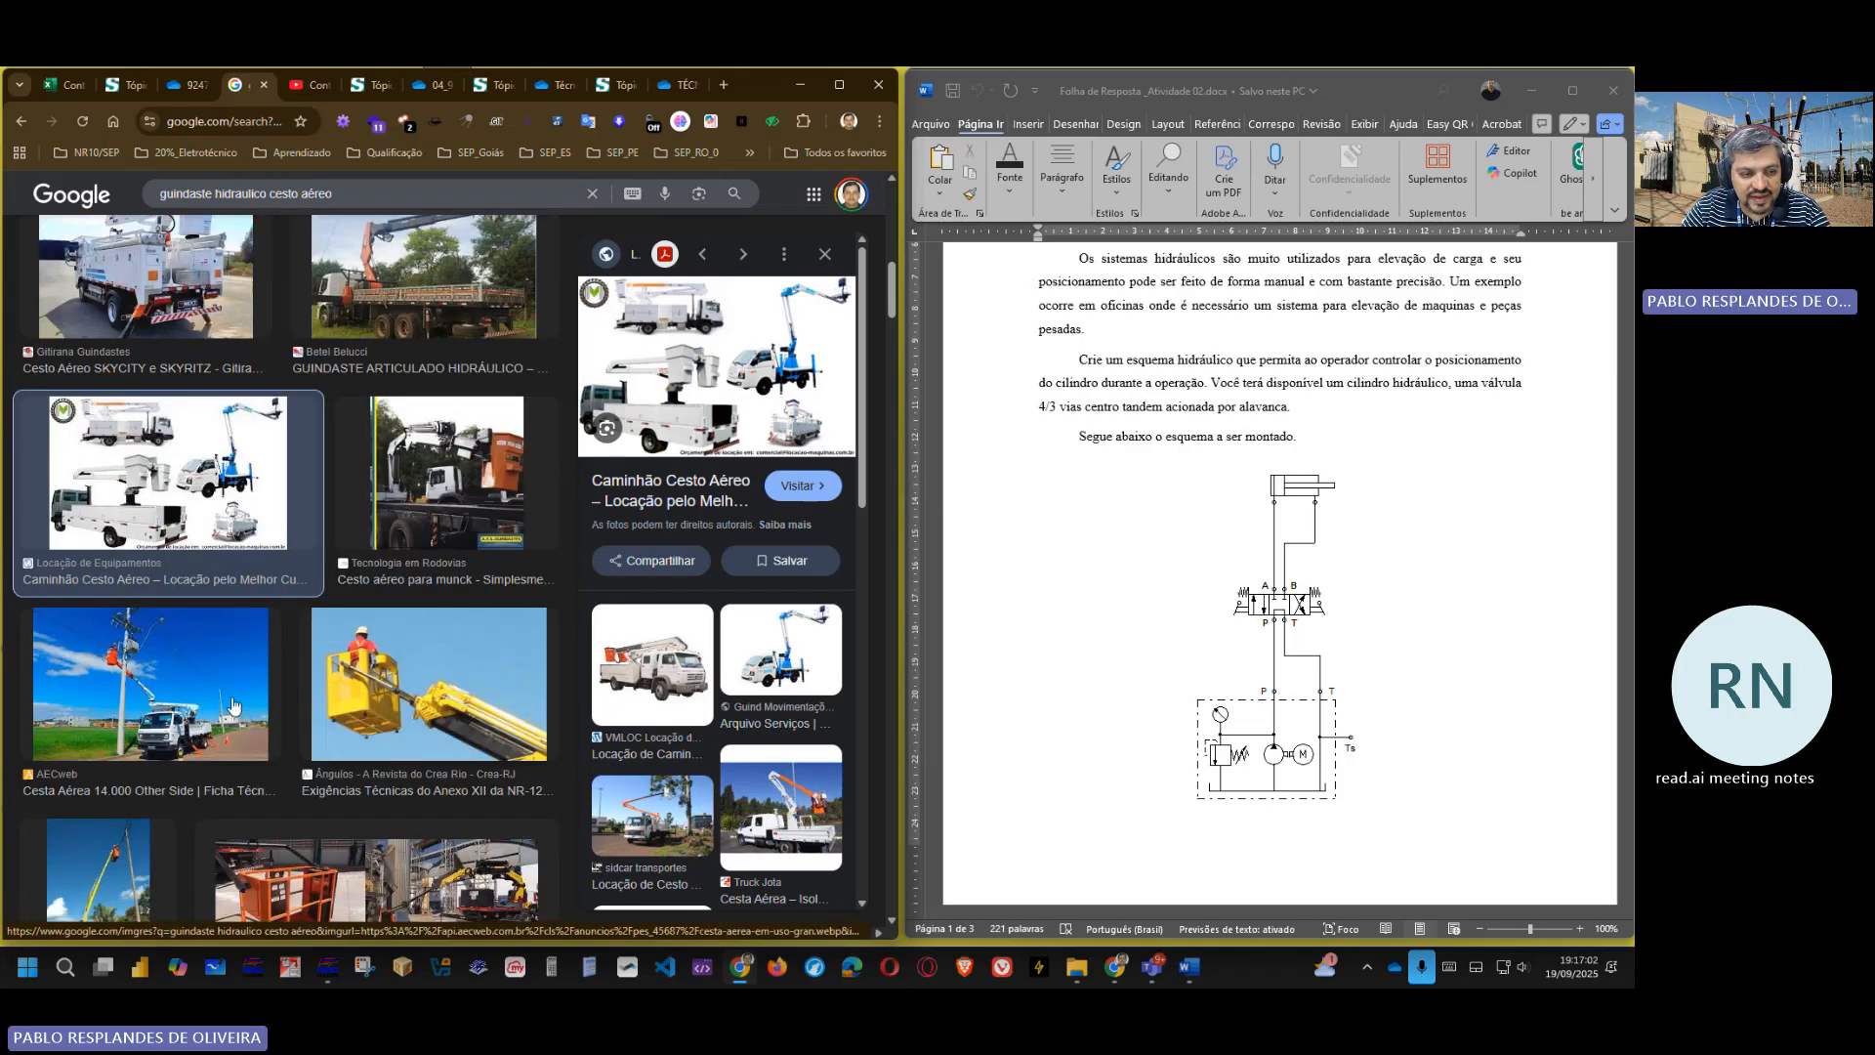
pyautogui.click(187, 702)
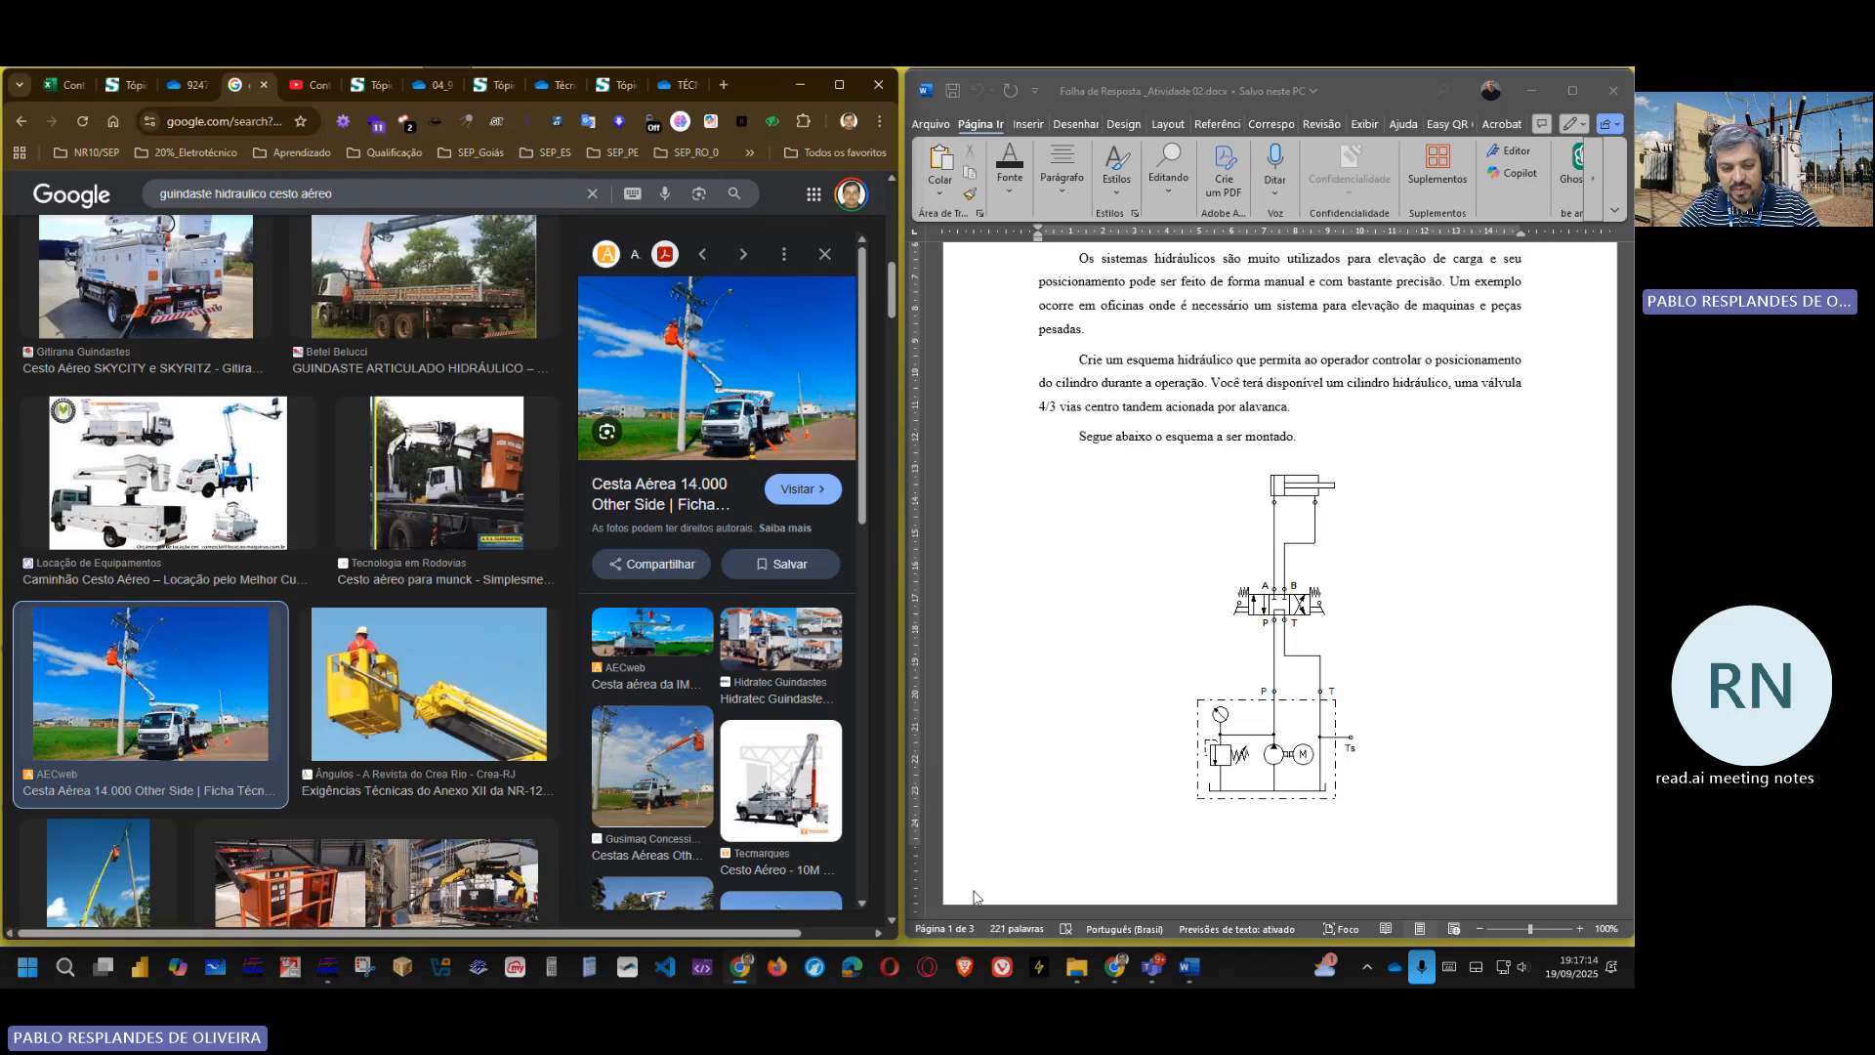
# - Switch to FluidSIM-H and place a double-acting cylinder near the top of the empty circuit
pyautogui.click(334, 966)
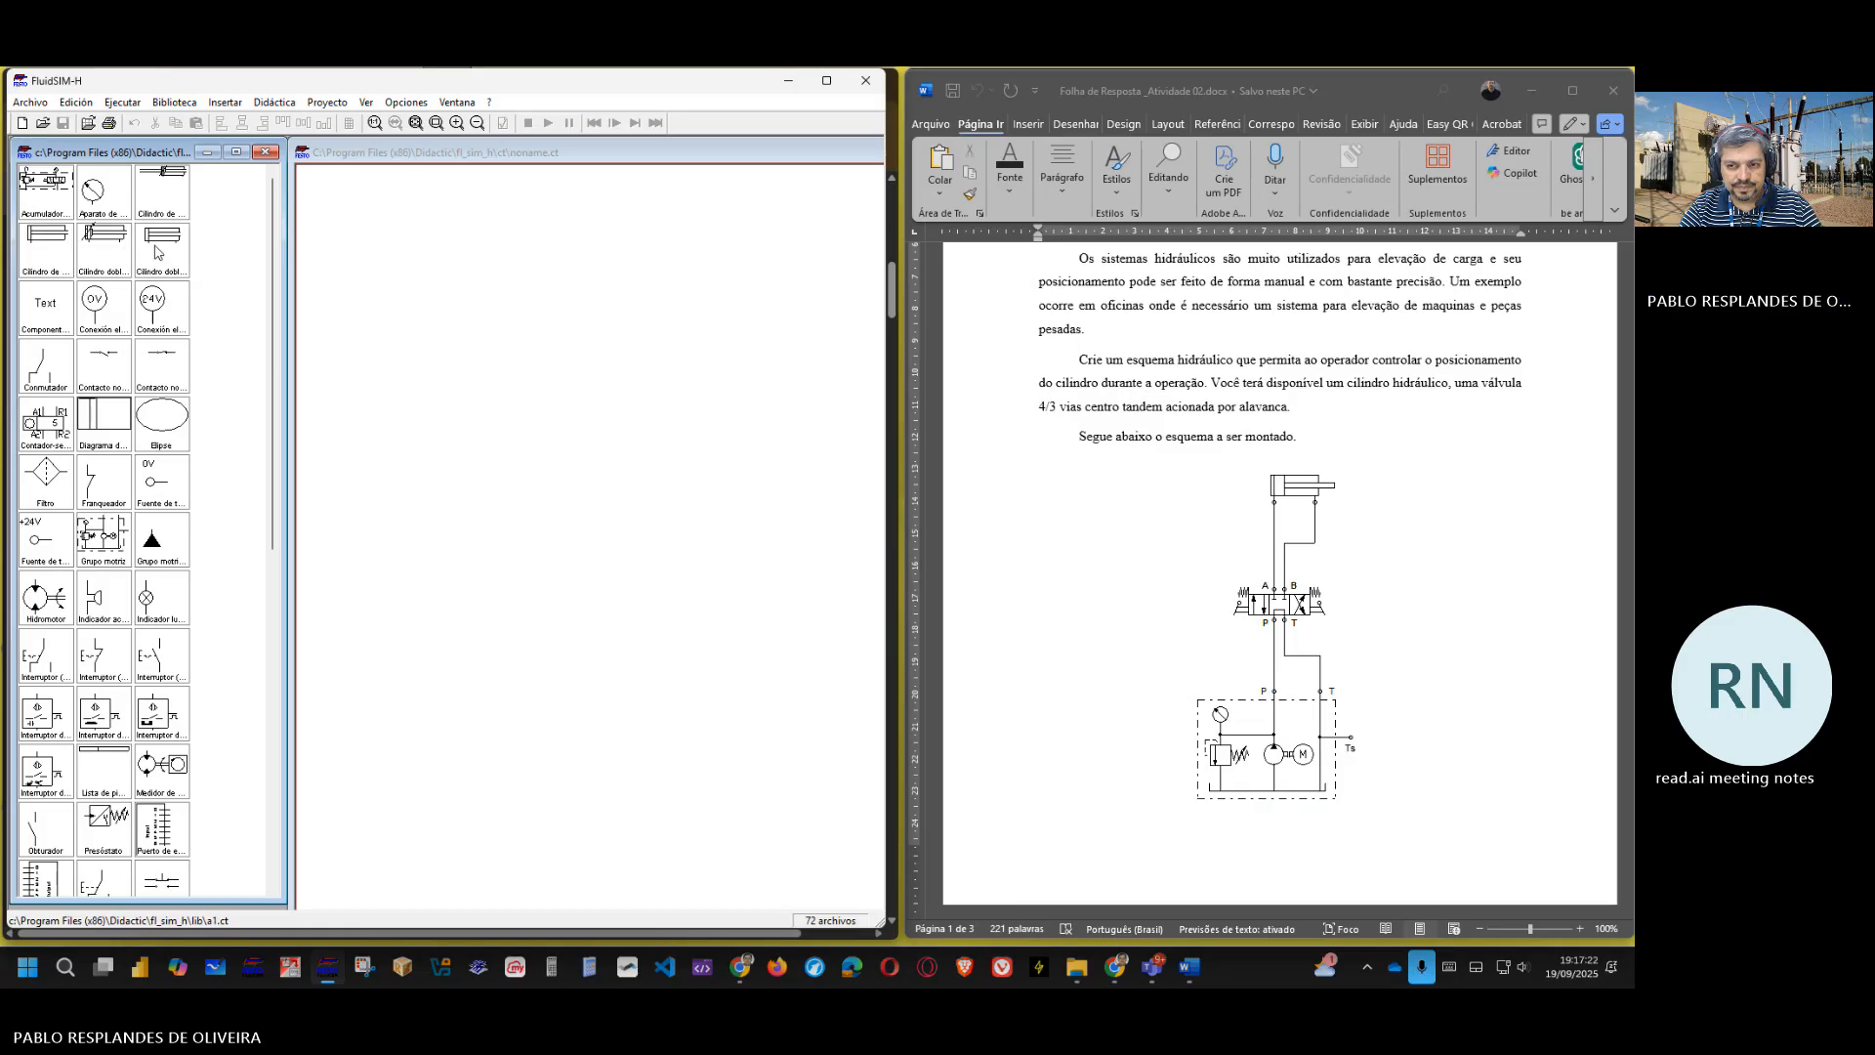
pyautogui.moveTo(159, 247); pyautogui.dragTo(416, 245)
pyautogui.click(440, 309)
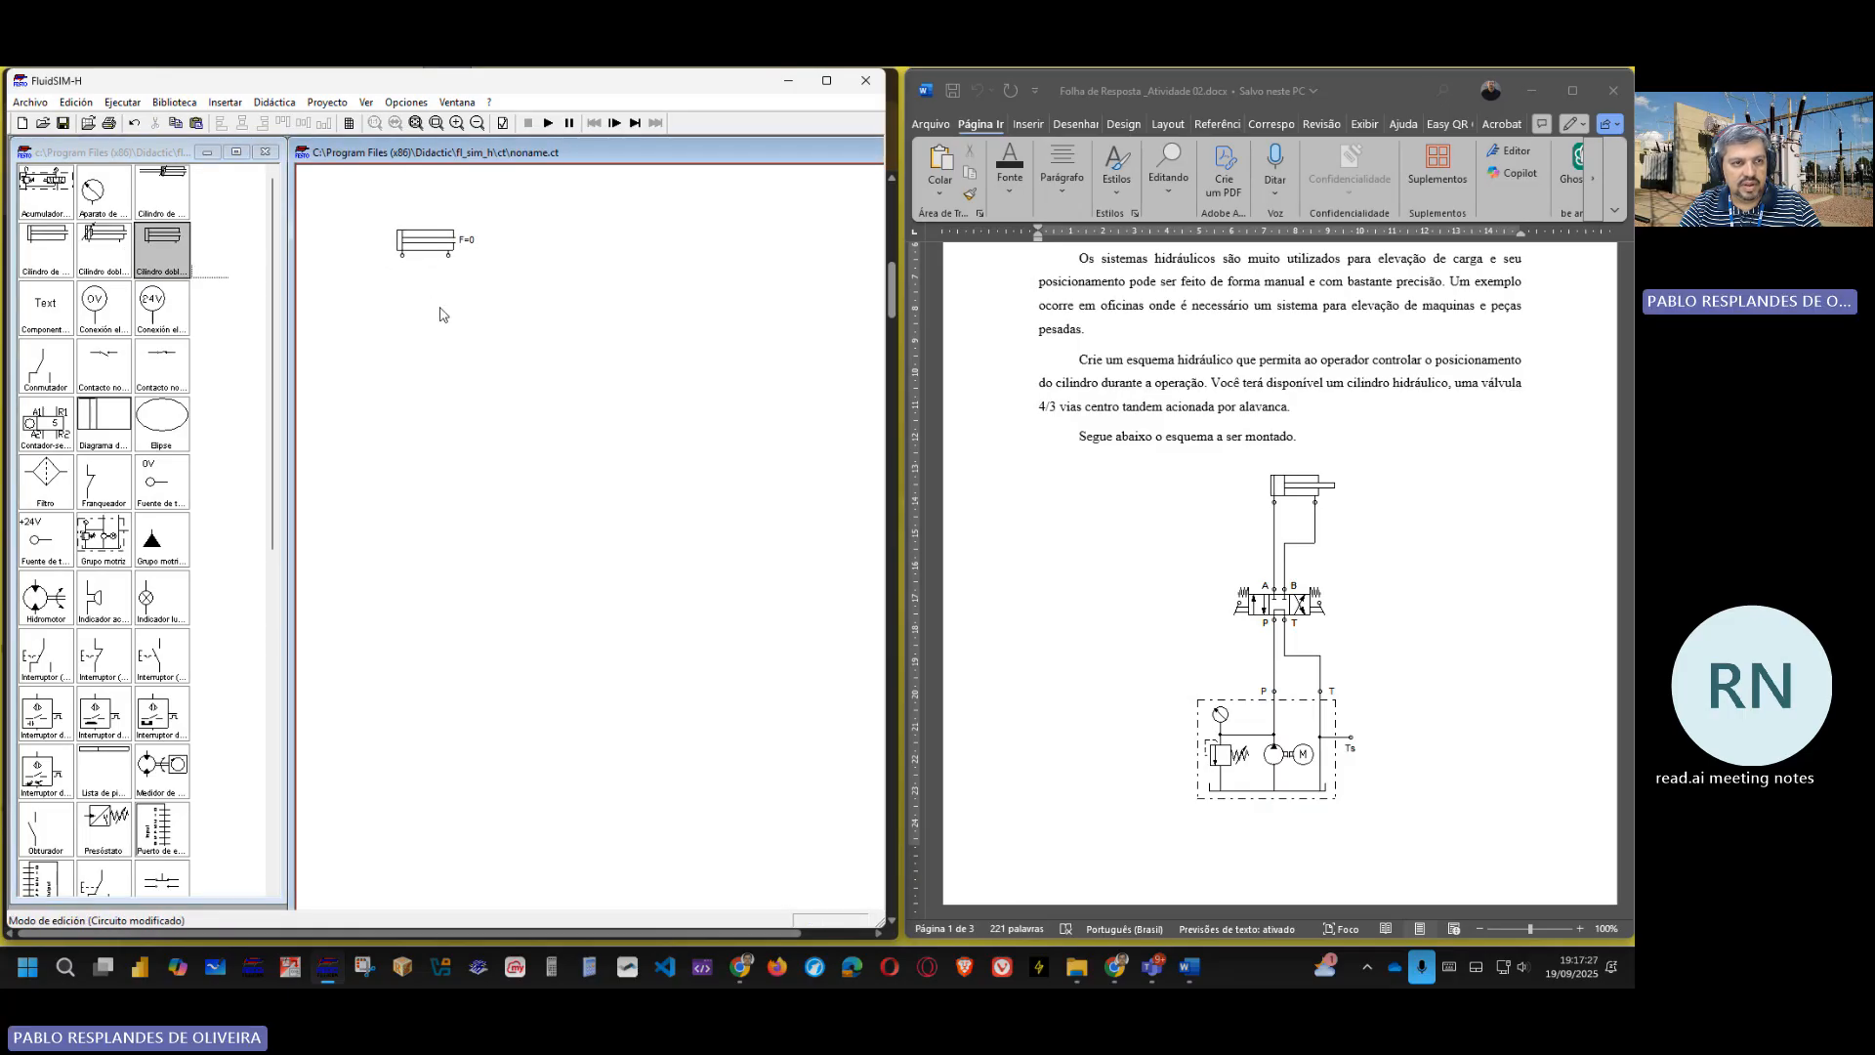
# - Insert a text component and place it just above the cylinder, resizing the circuit window to fit beside the component library
pyautogui.click(219, 105)
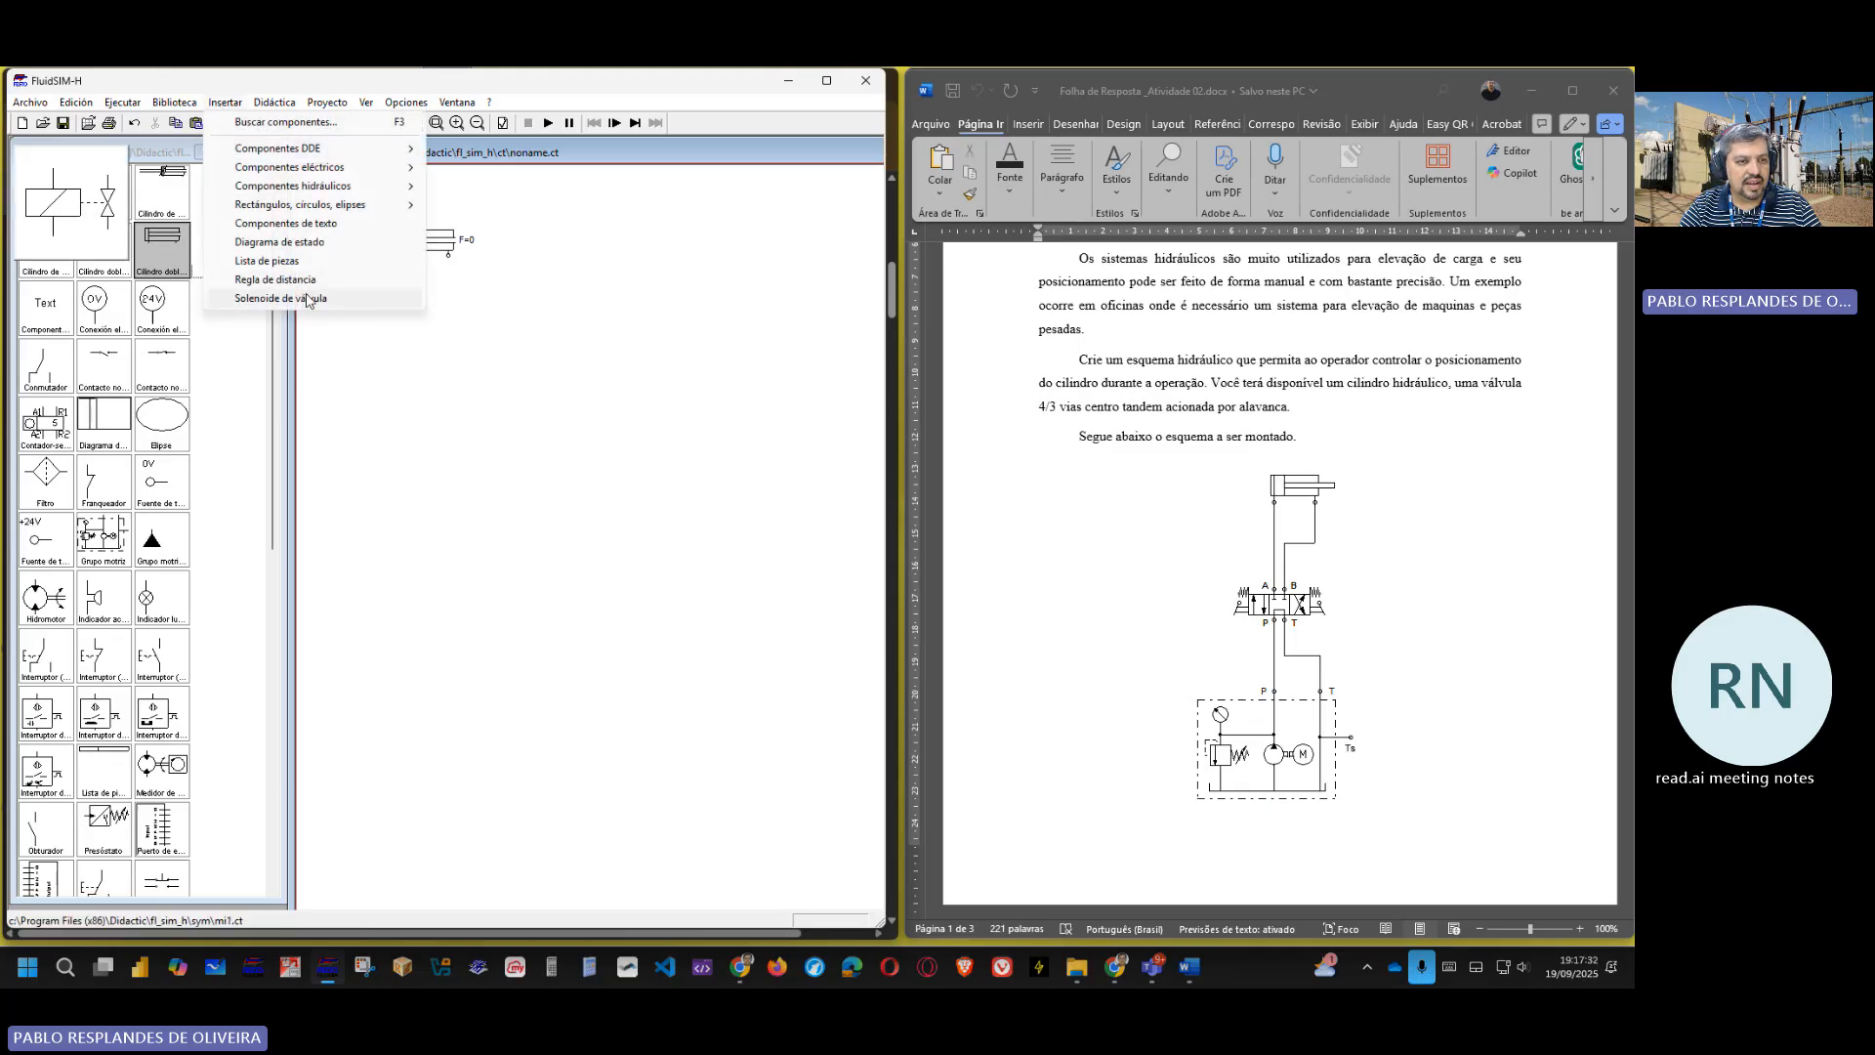
pyautogui.click(311, 224)
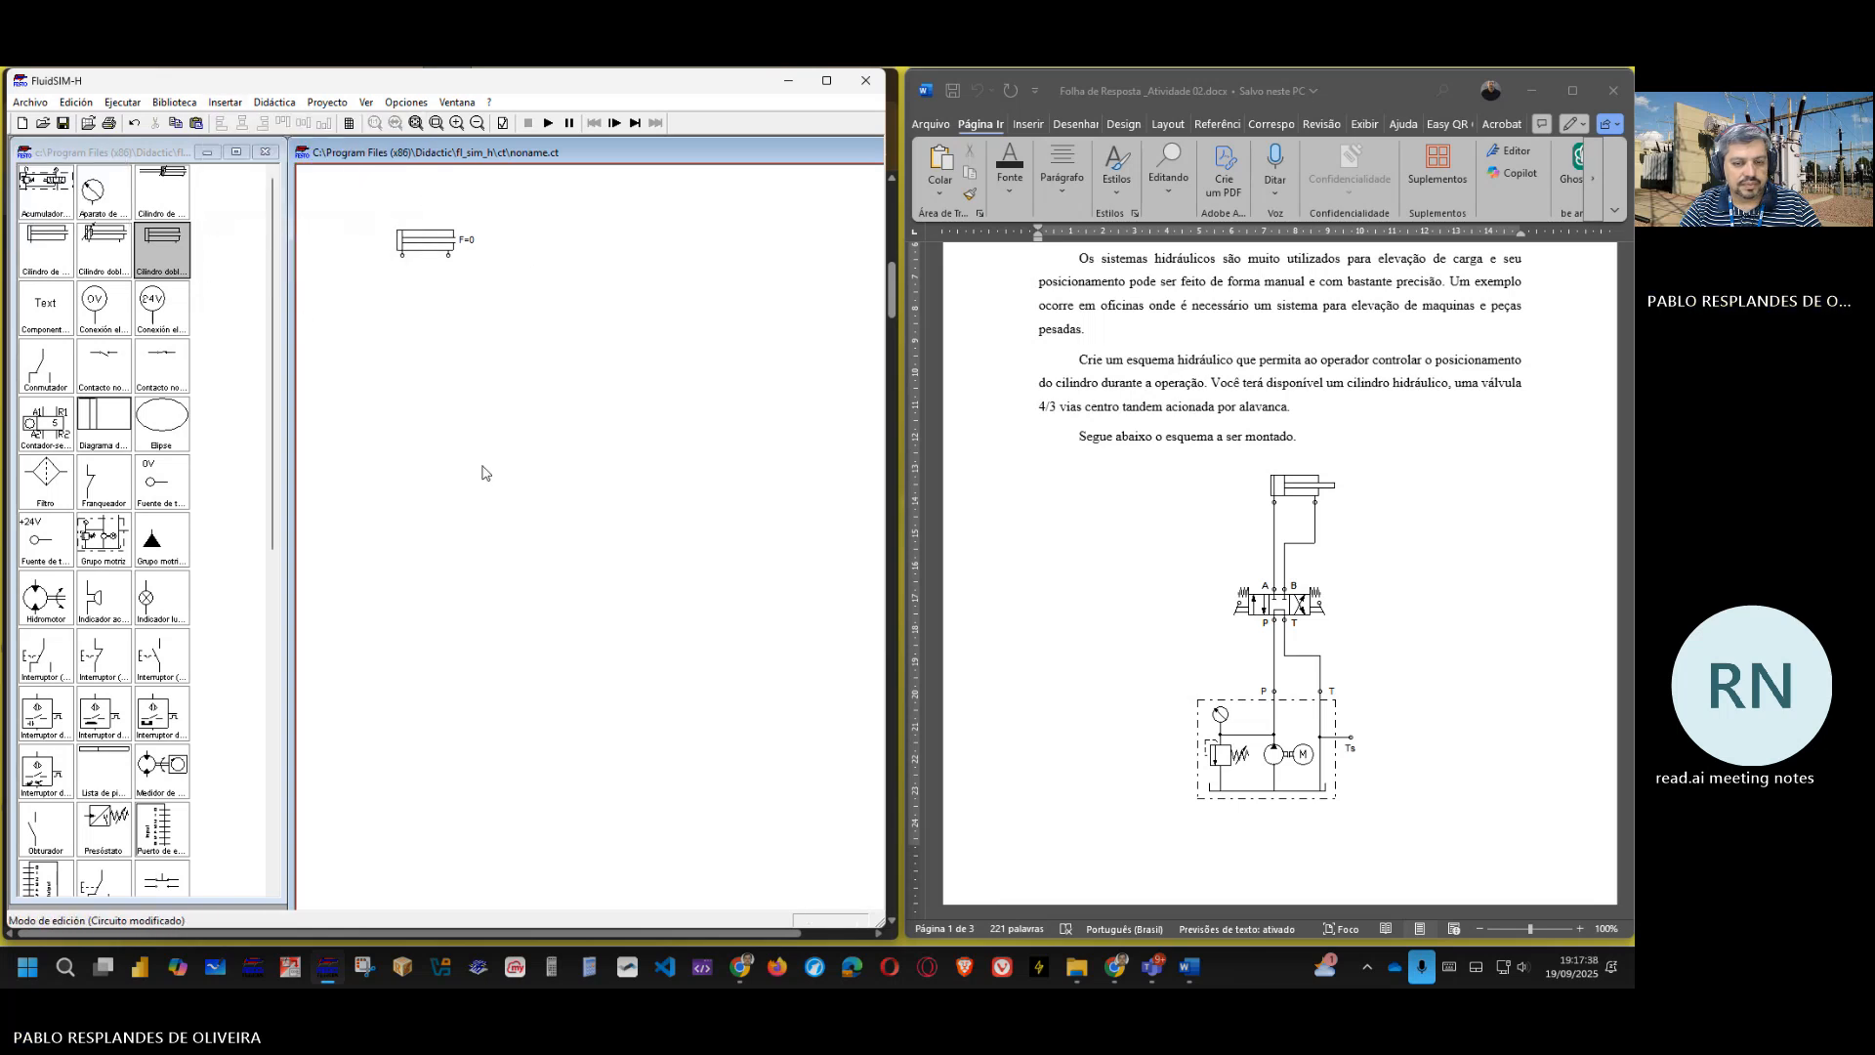
pyautogui.click(826, 81)
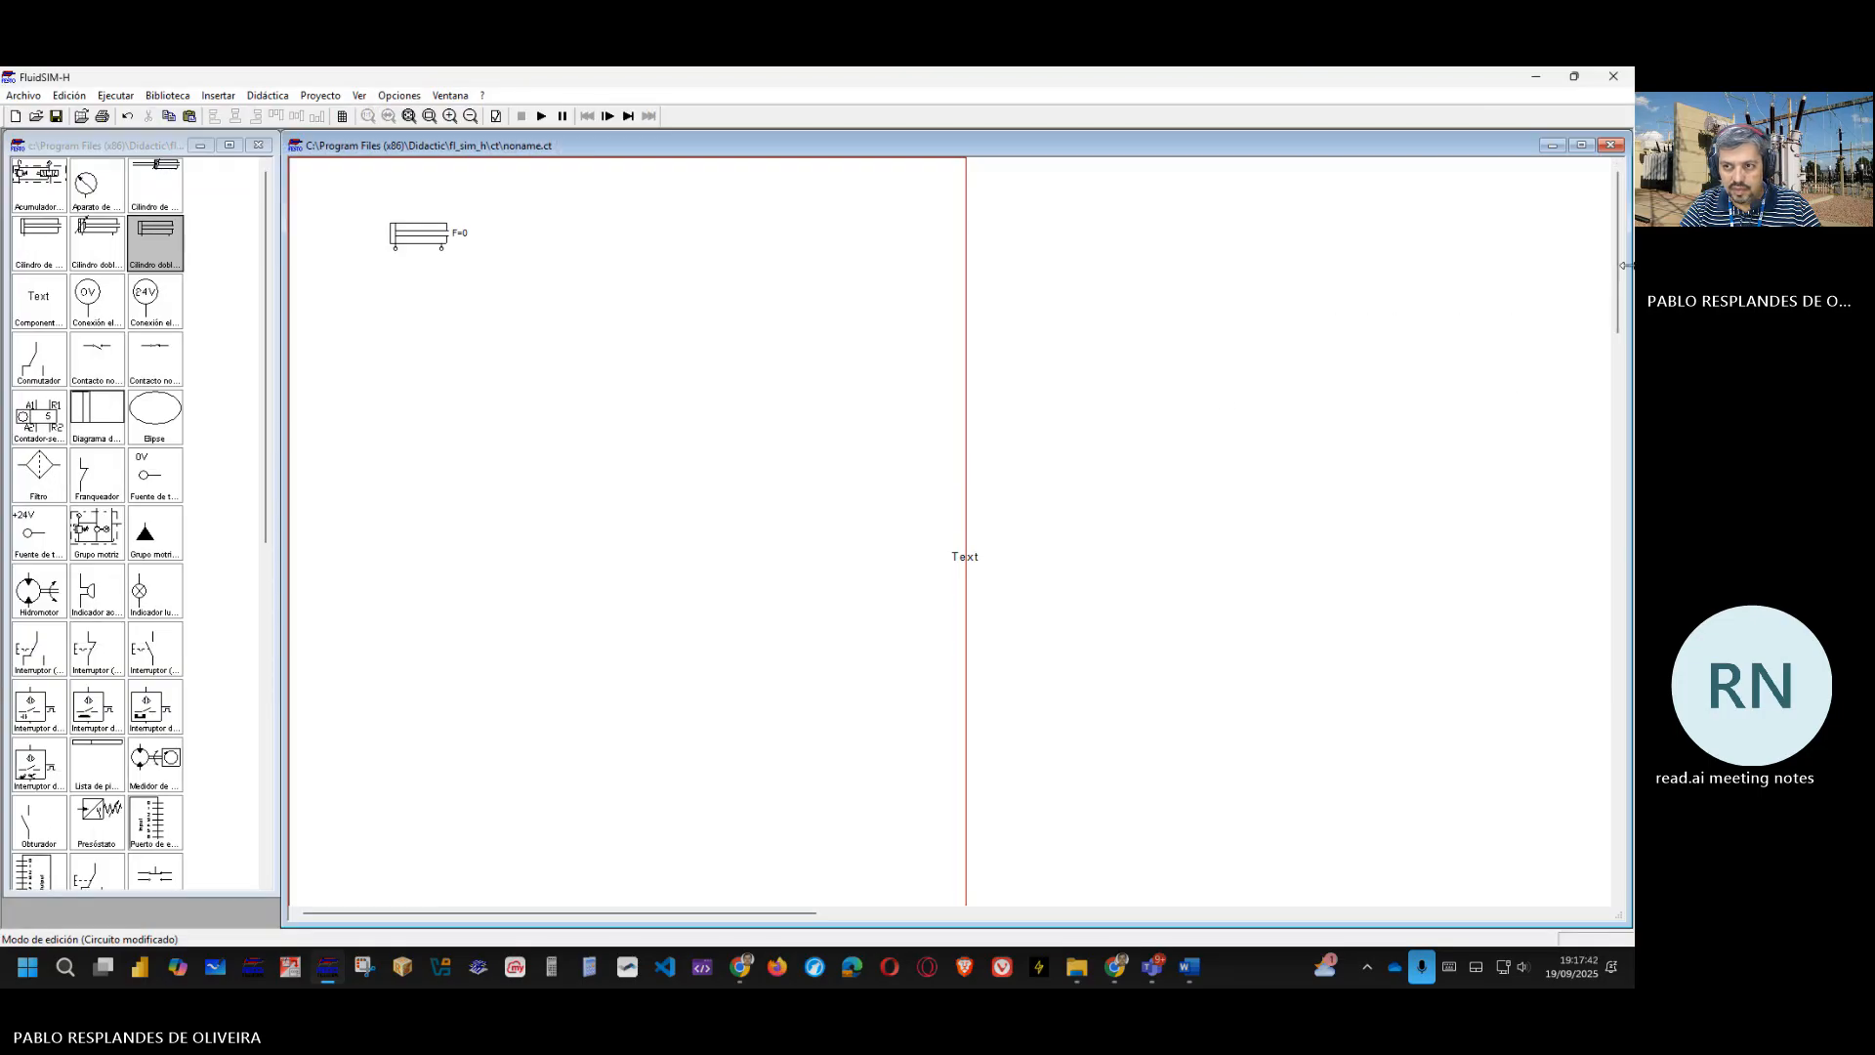
pyautogui.moveTo(1626, 273); pyautogui.dragTo(788, 293)
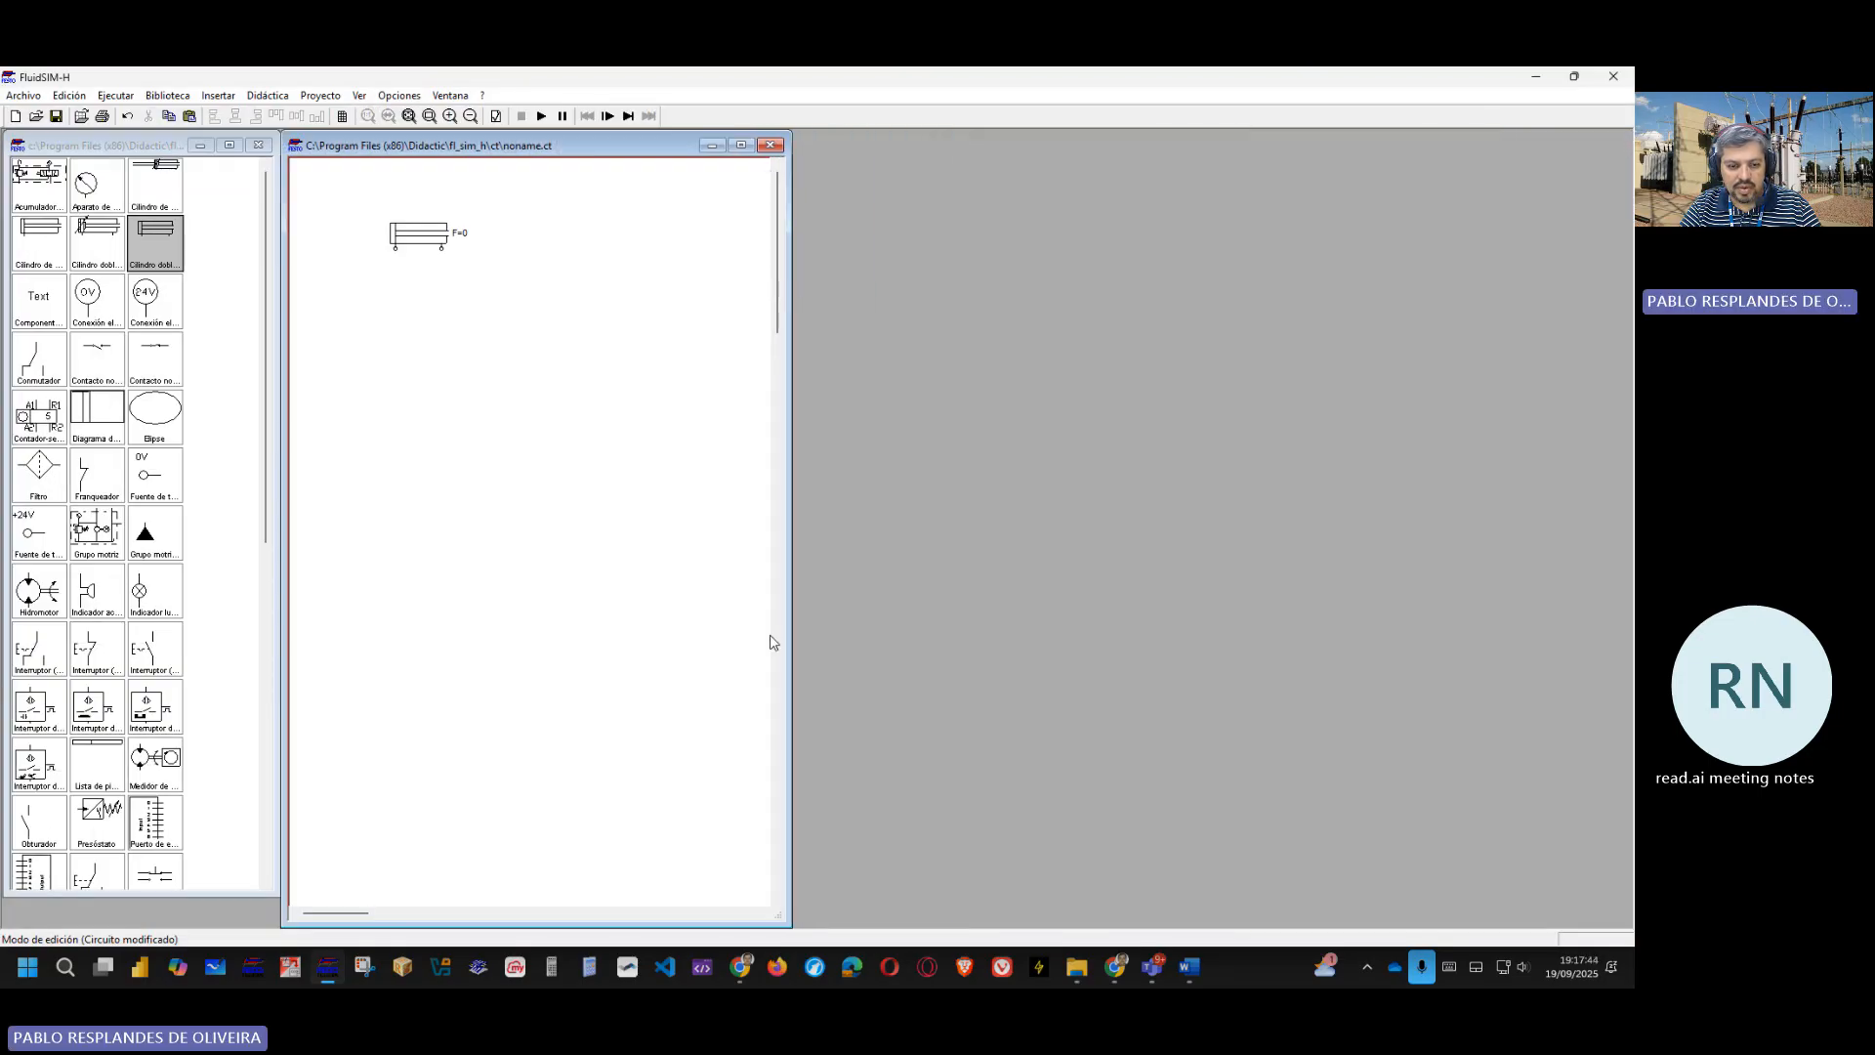
pyautogui.moveTo(361, 914); pyautogui.dragTo(367, 916)
pyautogui.moveTo(437, 914); pyautogui.dragTo(403, 914)
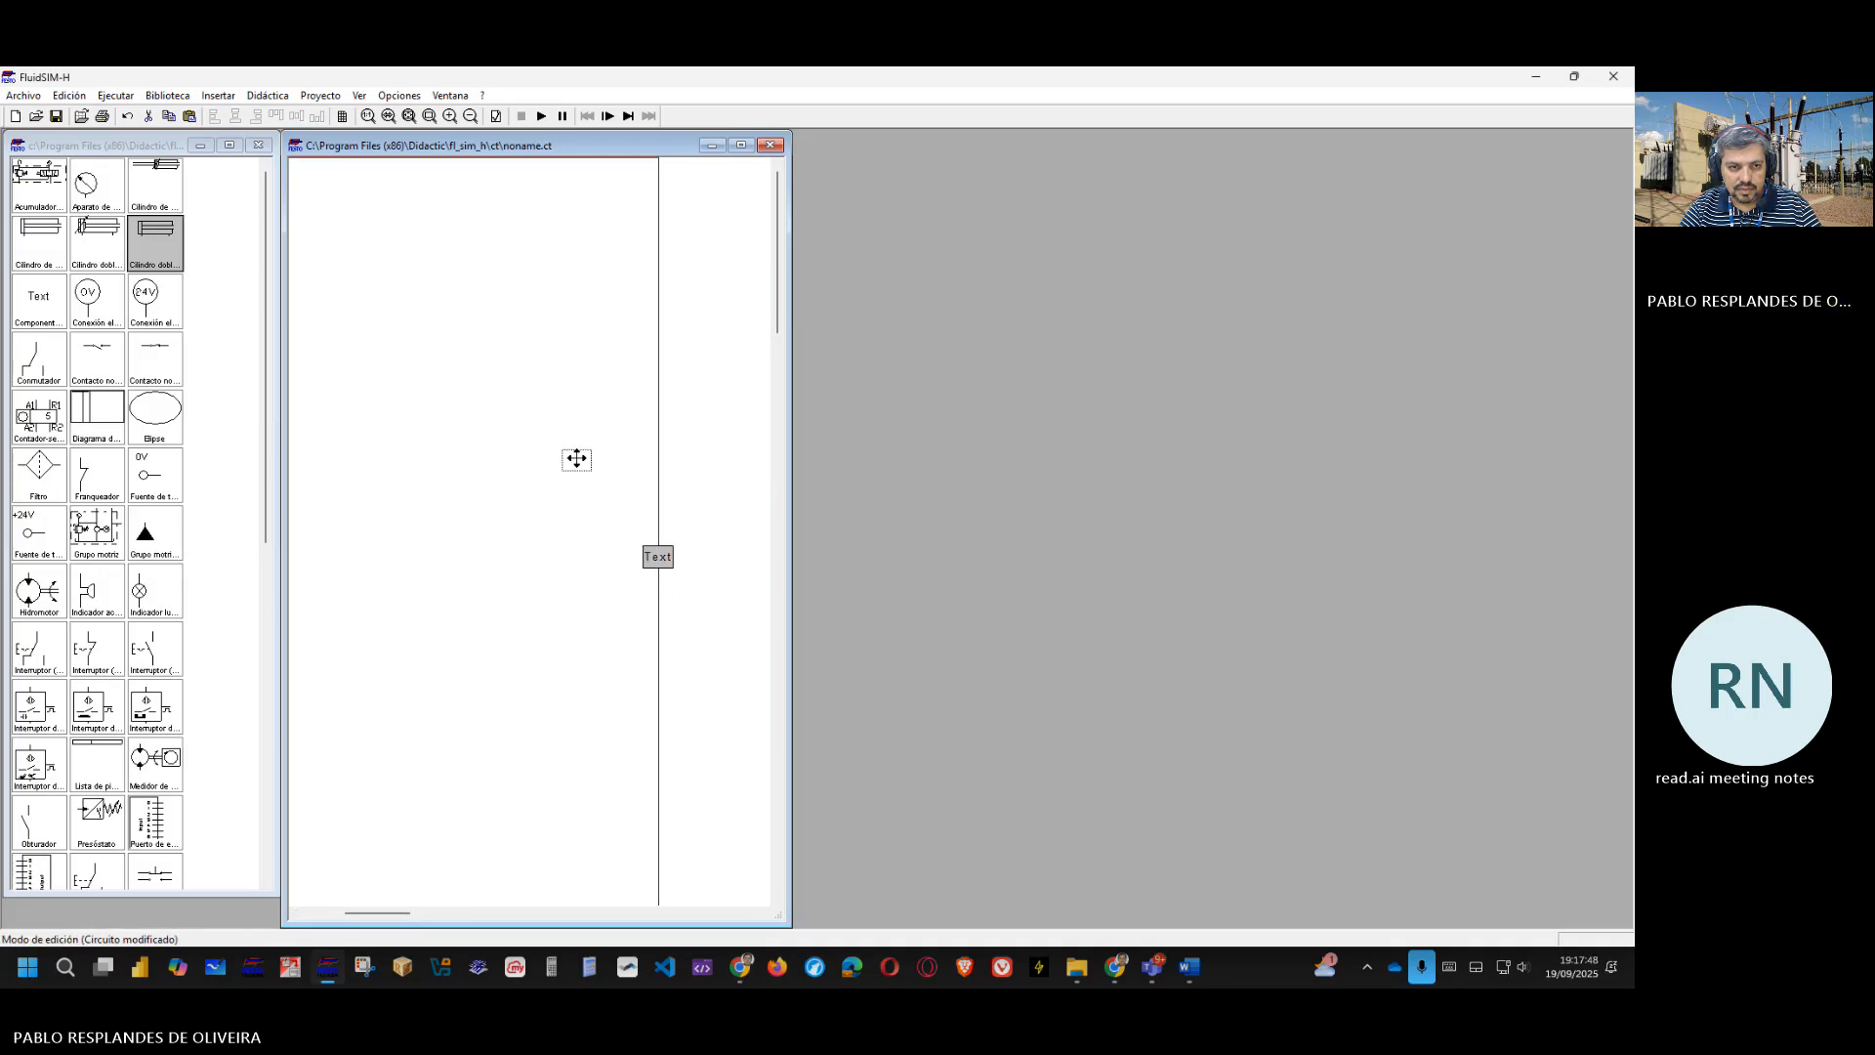
pyautogui.moveTo(658, 556); pyautogui.dragTo(350, 232)
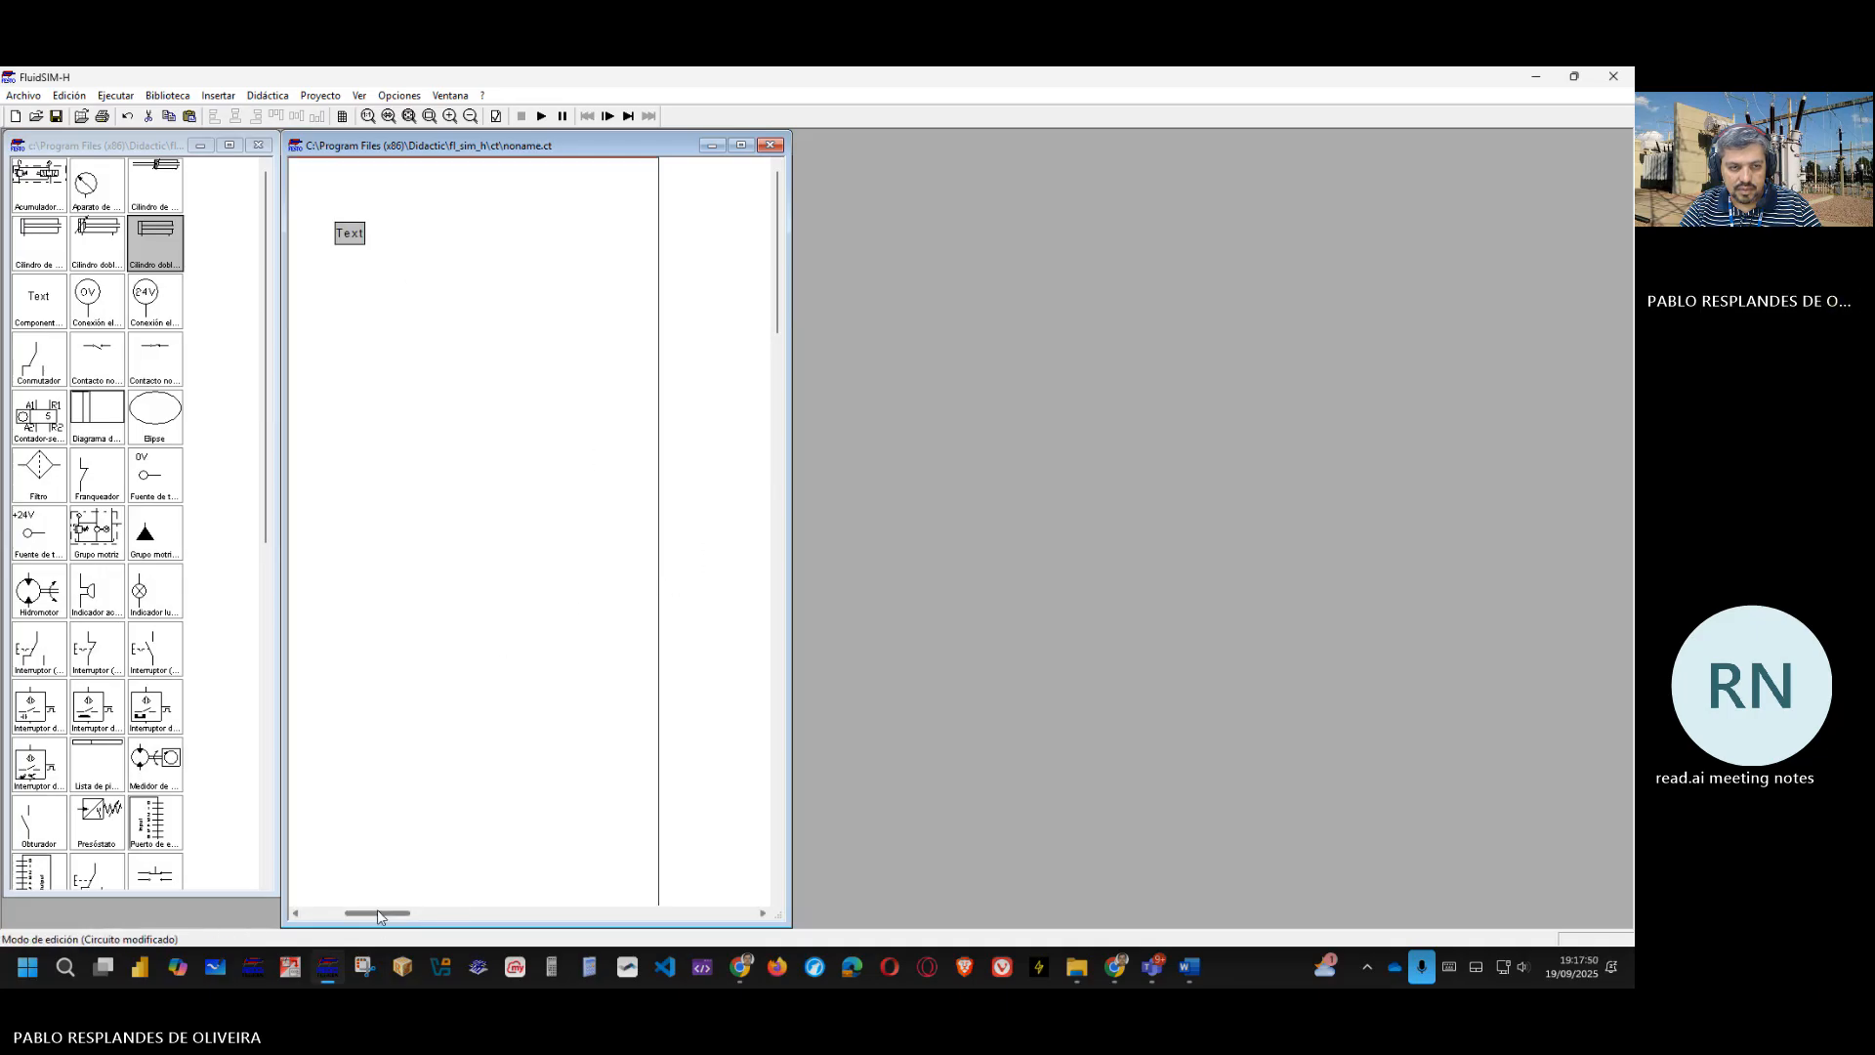
pyautogui.moveTo(377, 910); pyautogui.dragTo(322, 914)
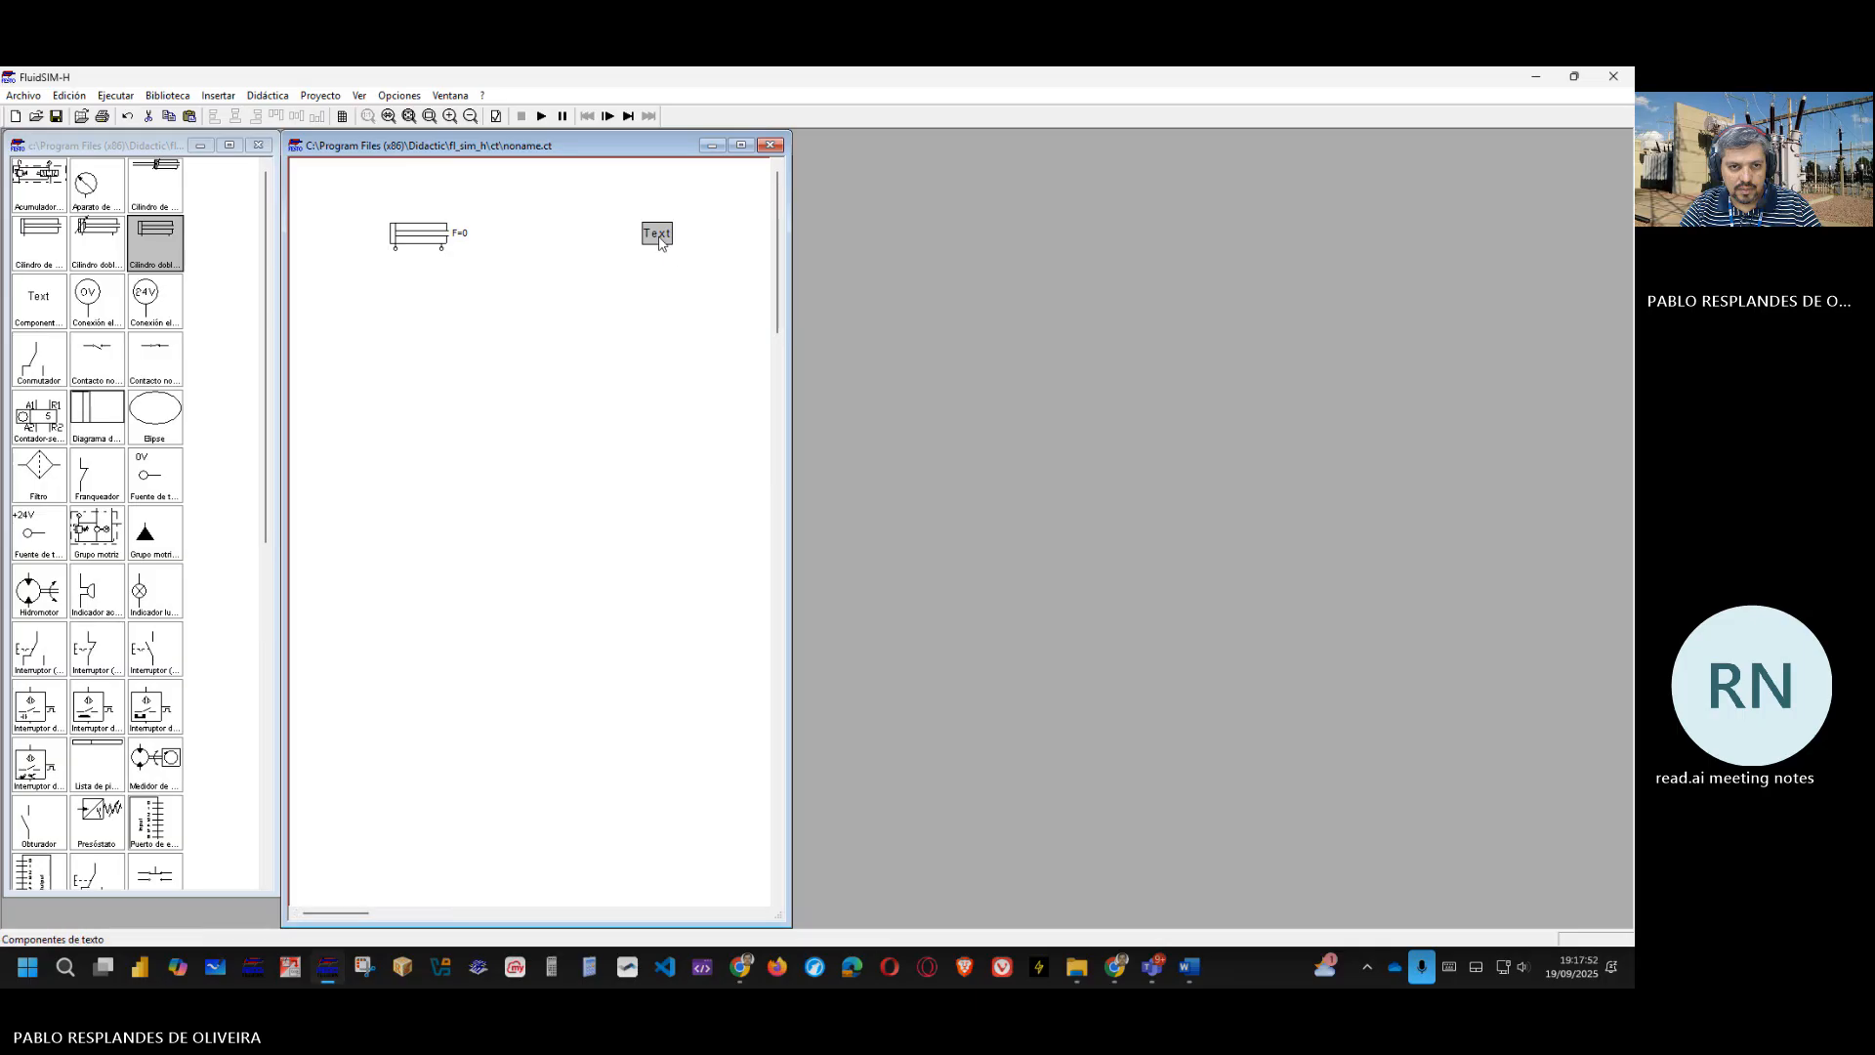
pyautogui.moveTo(659, 242); pyautogui.dragTo(411, 200)
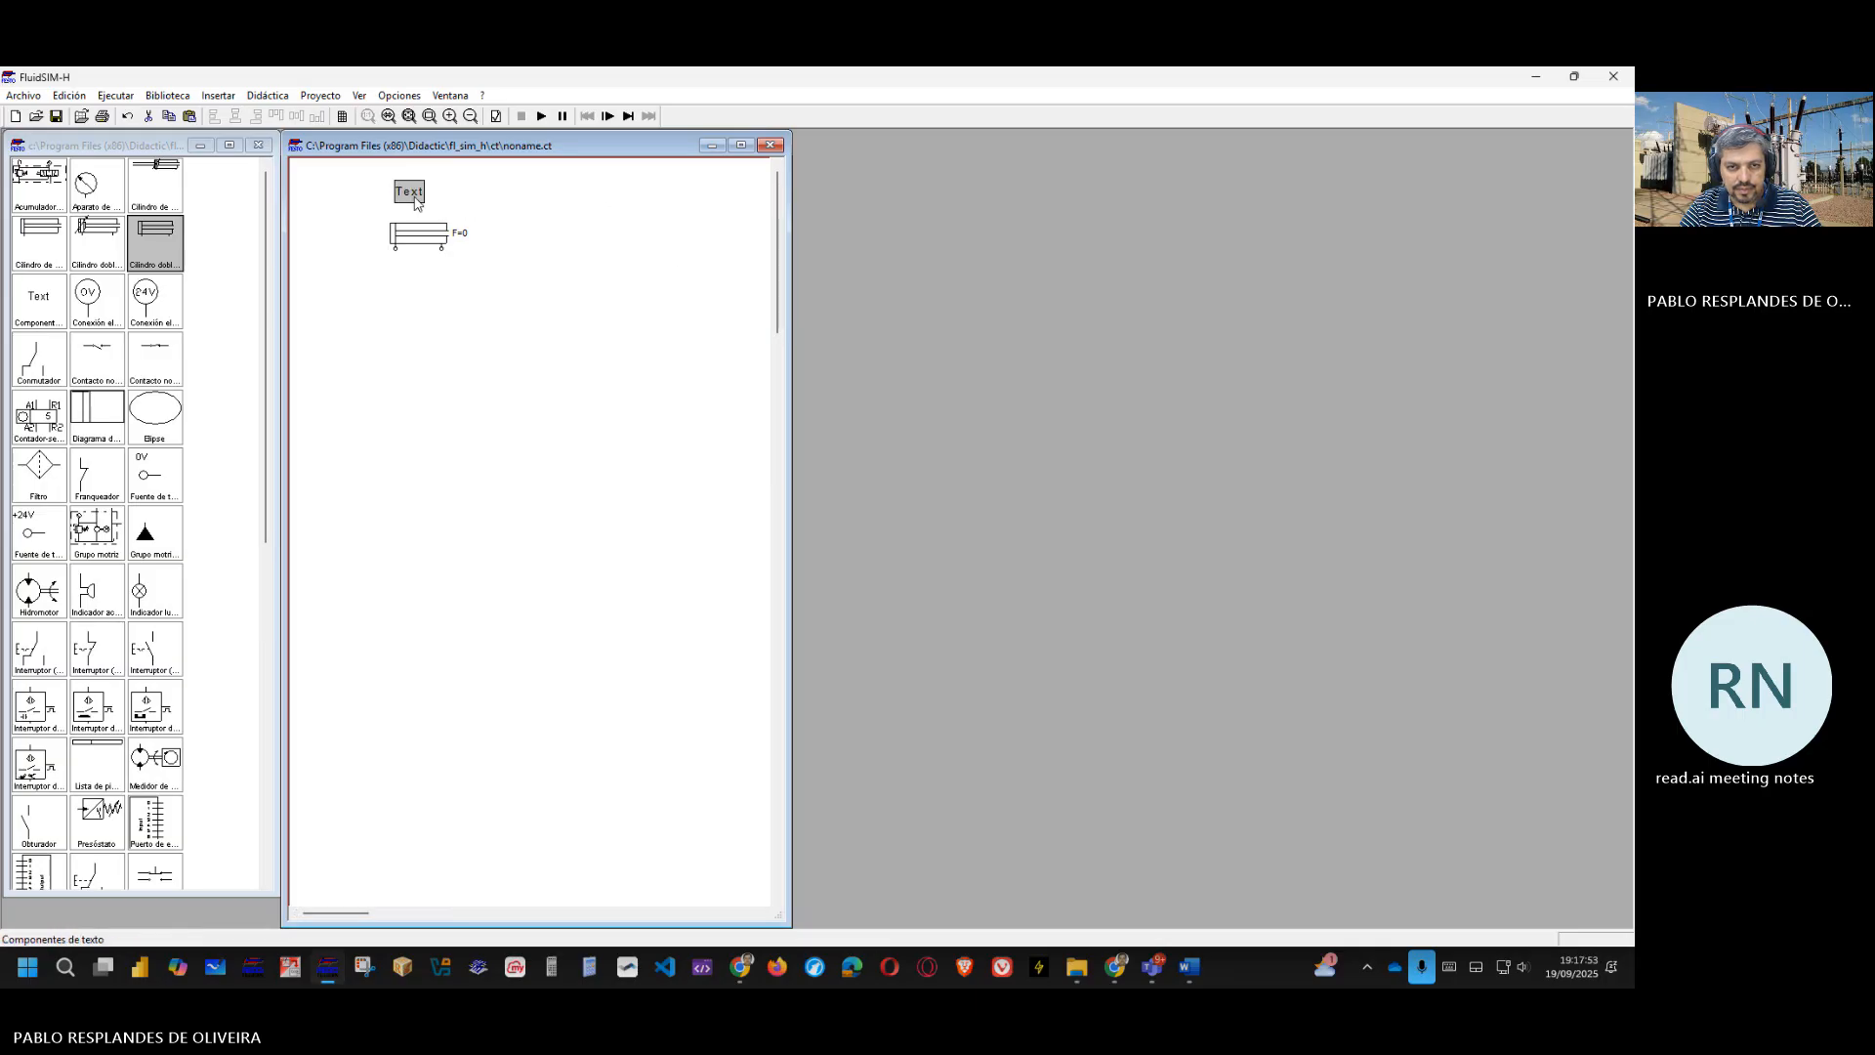
pyautogui.click(1574, 76)
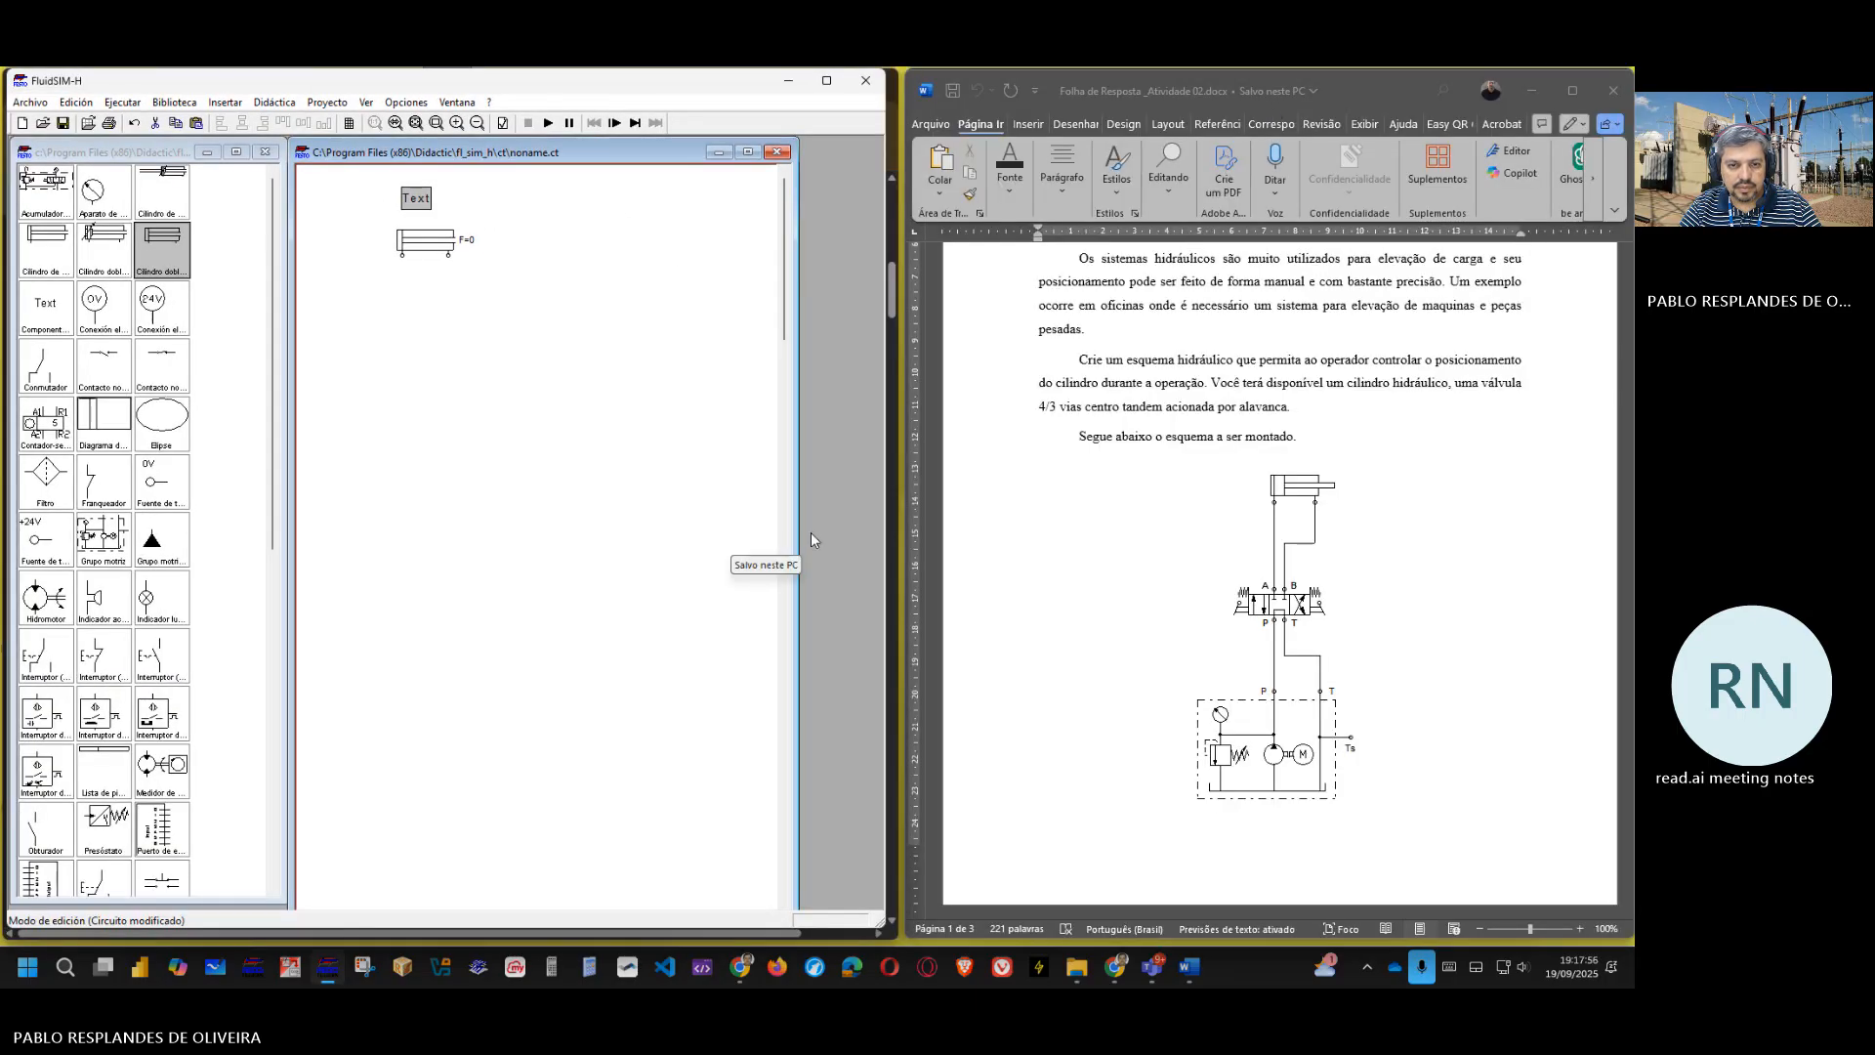
pyautogui.moveTo(793, 529); pyautogui.dragTo(855, 529)
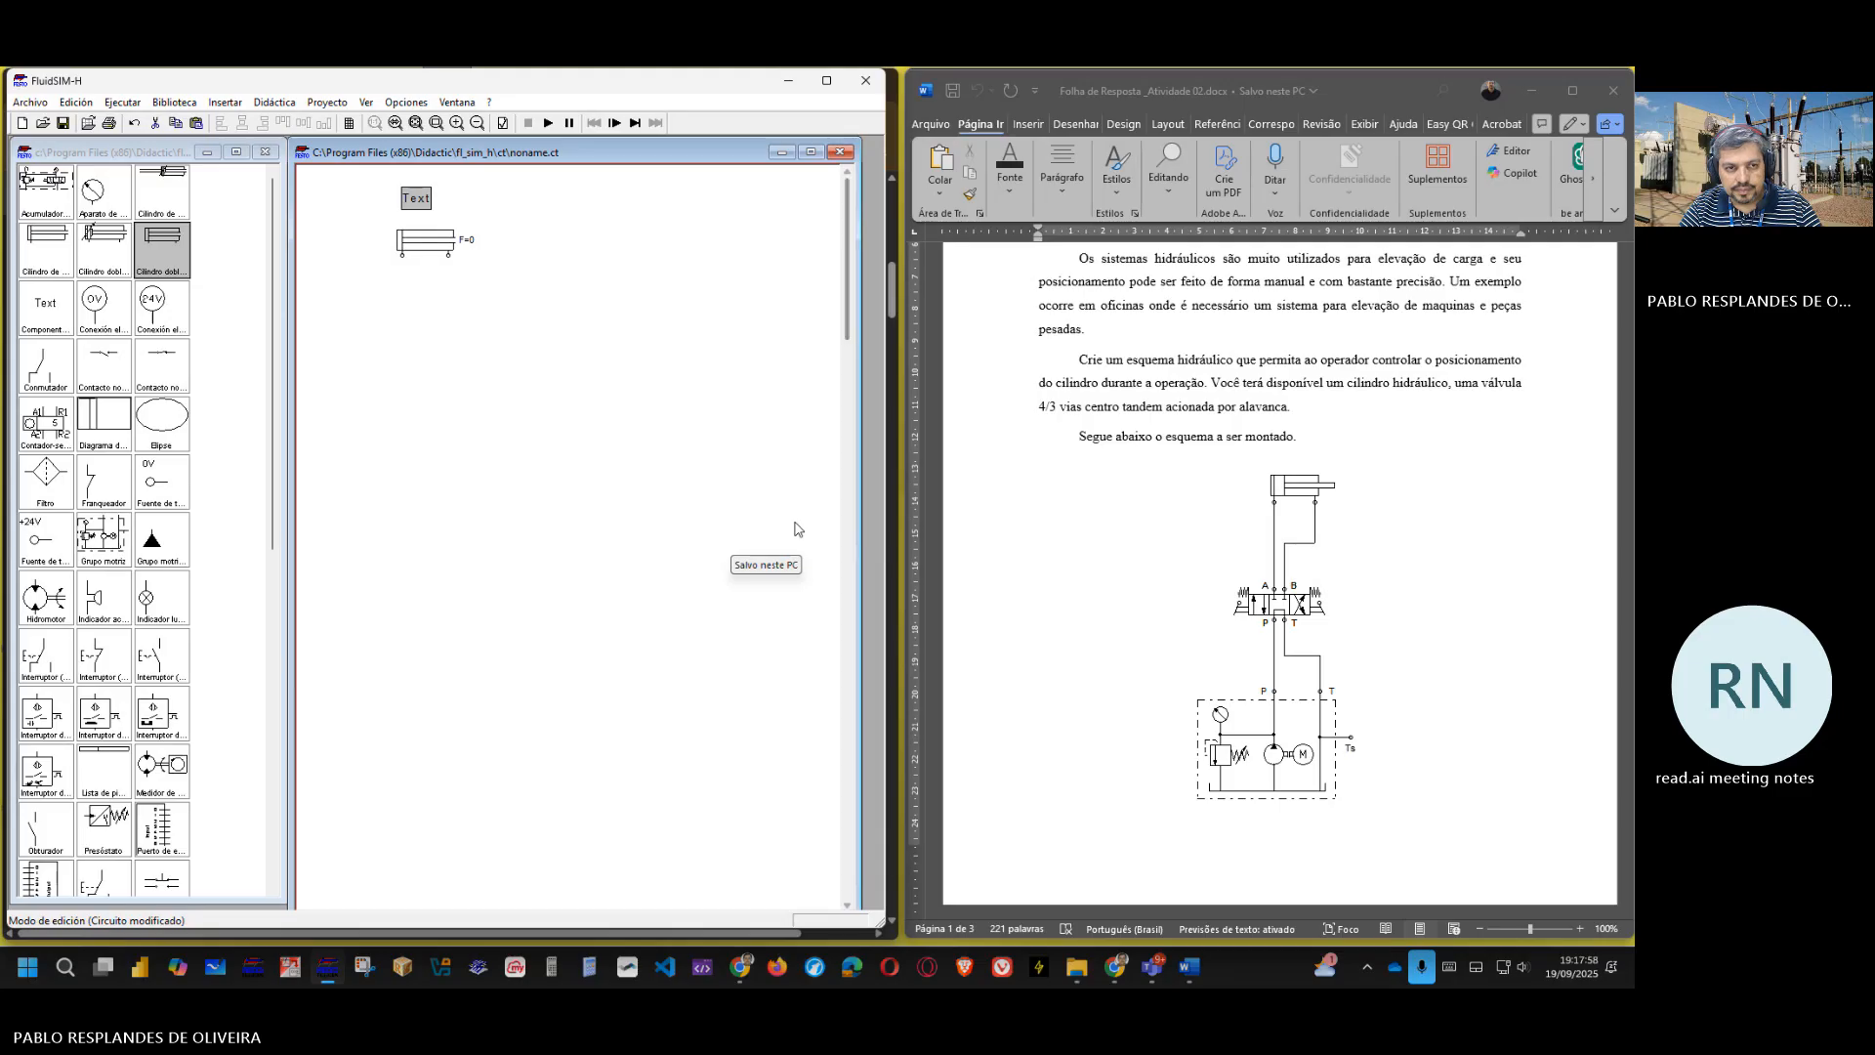
# - Set the text component above the cylinder to "Prof." followed by the teacher's first name, capitalised
pyautogui.doubleClick(420, 200)
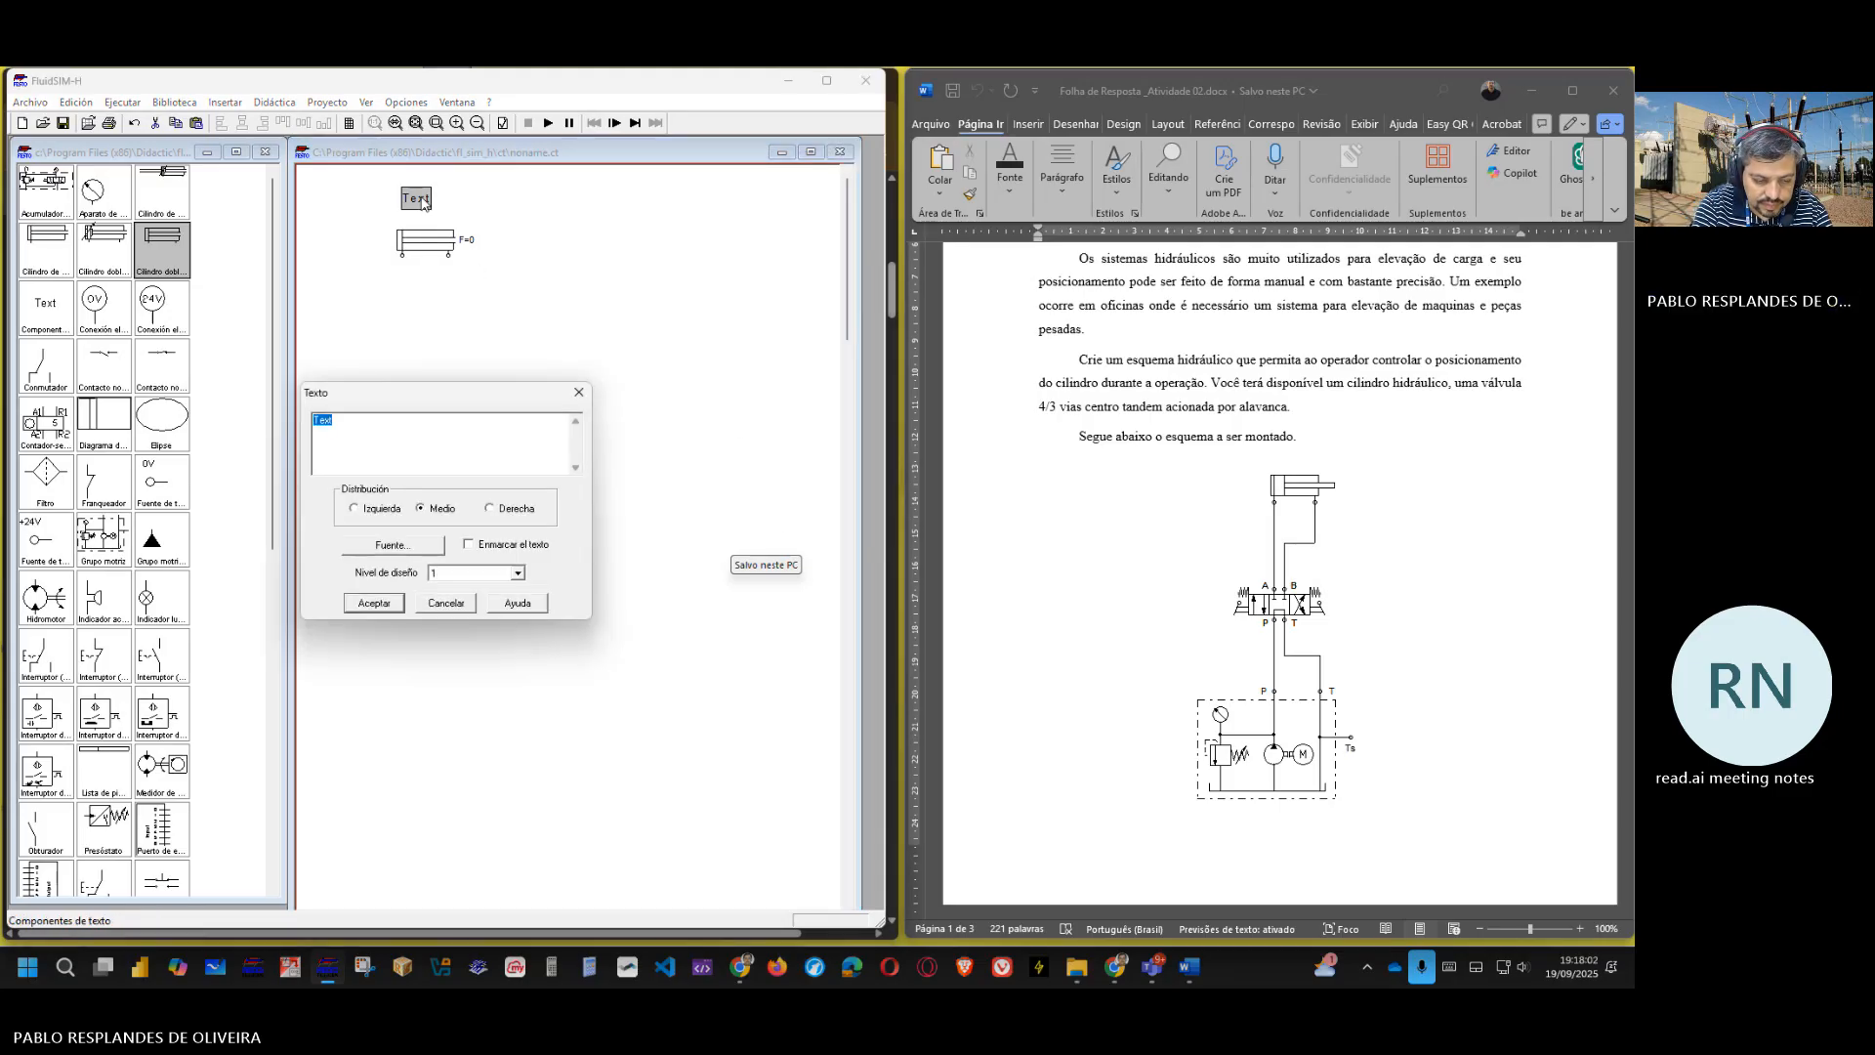
pyautogui.write('P')
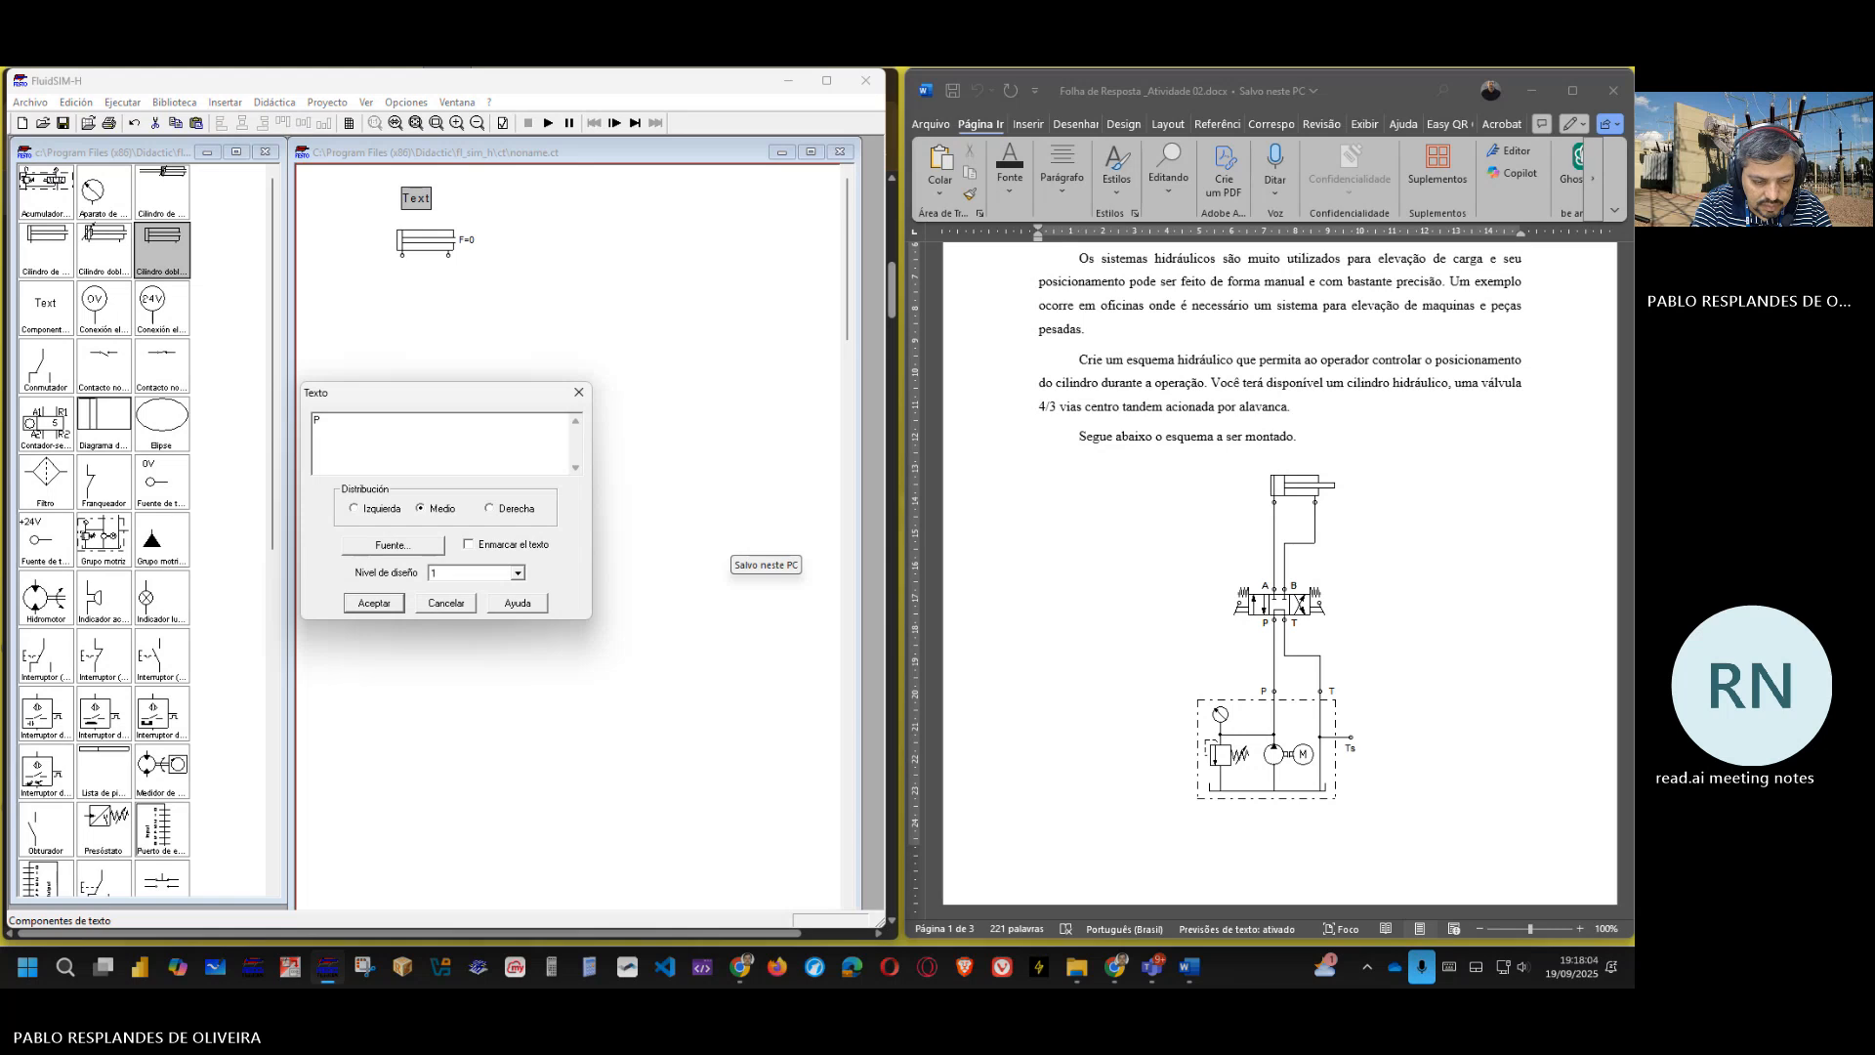
pyautogui.write('ro')
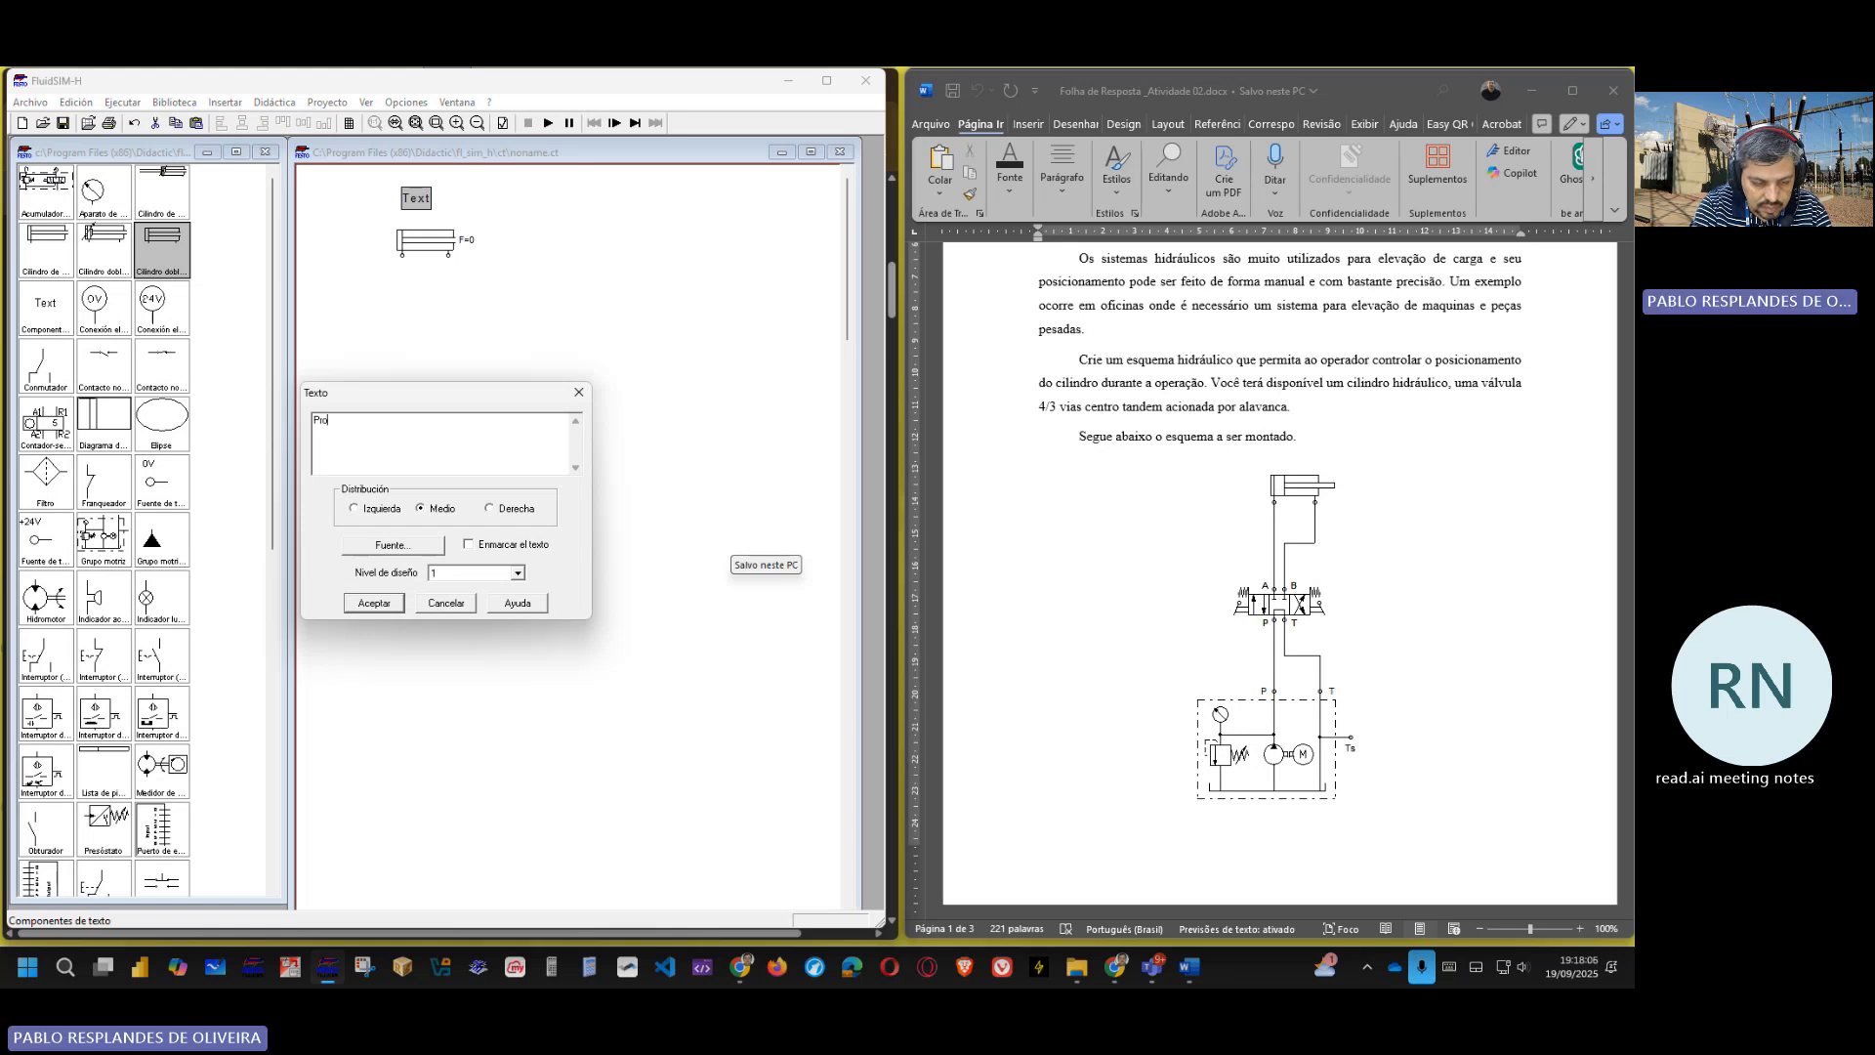
pyautogui.write('f: ')
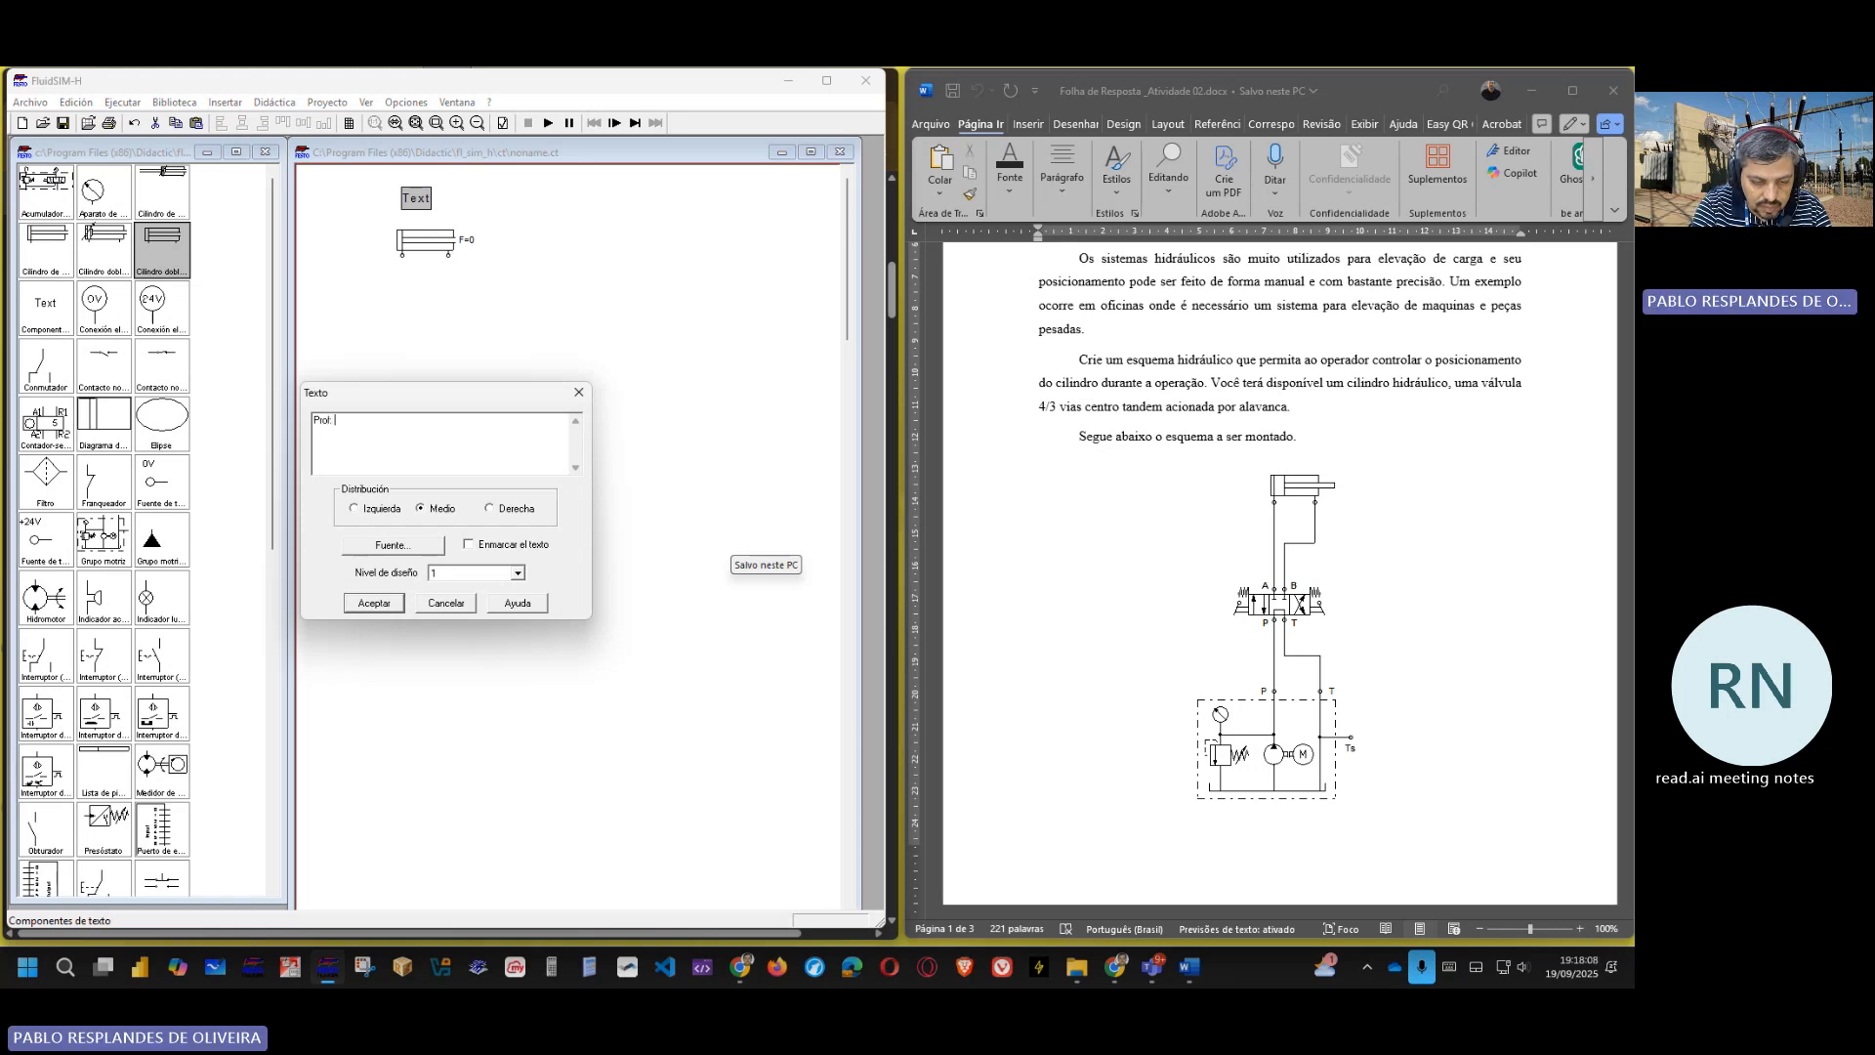
pyautogui.write('pablo')
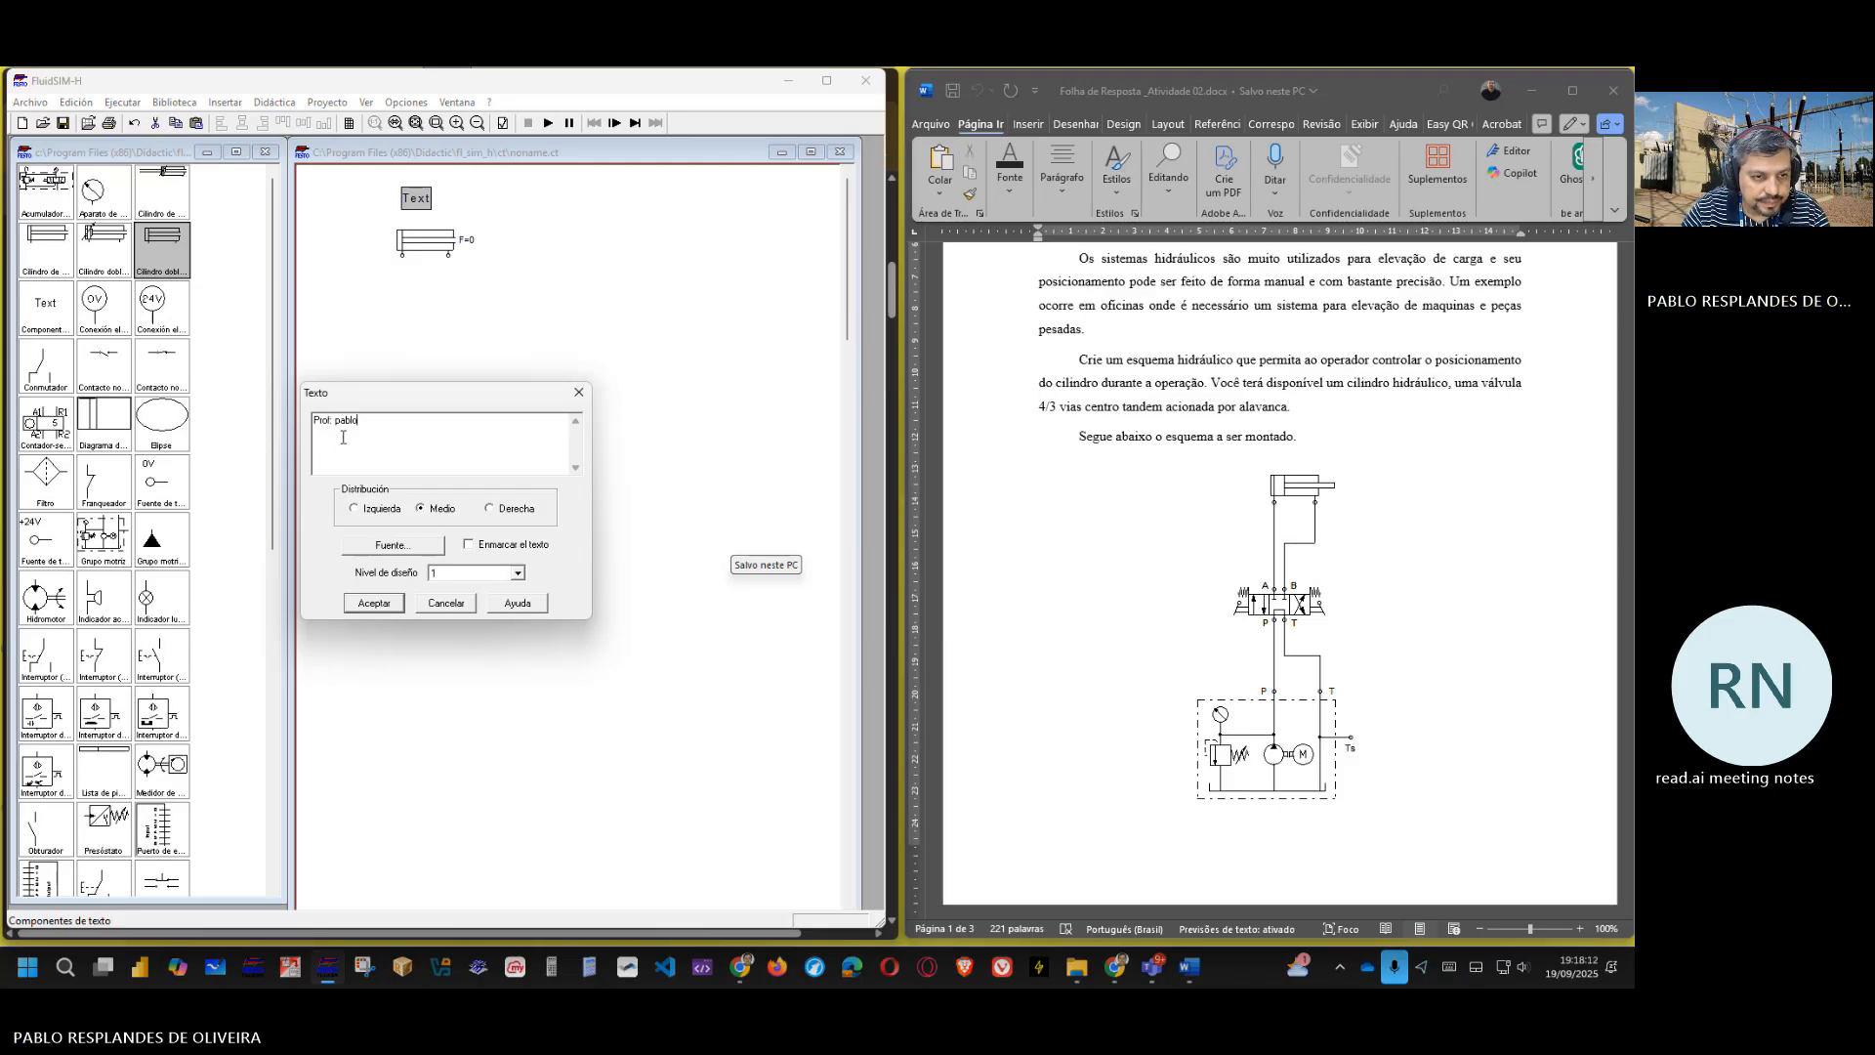
pyautogui.press('BackSpace')
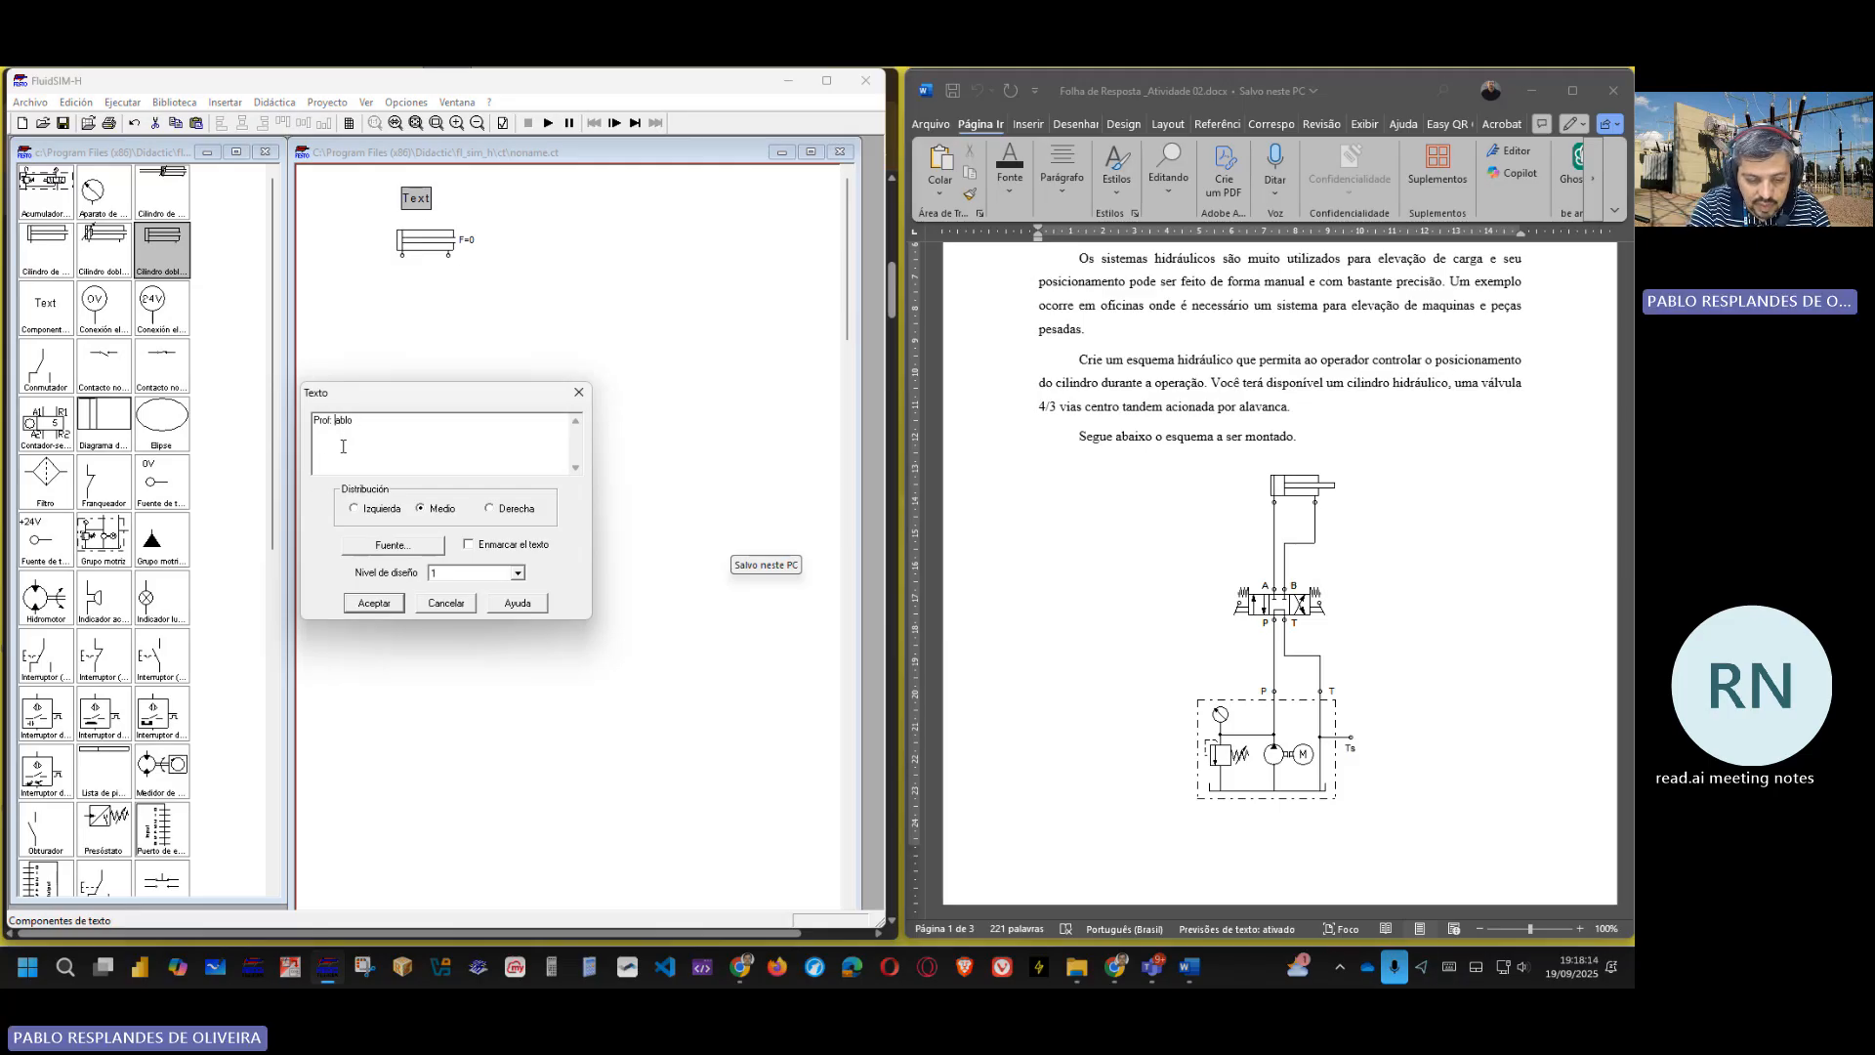
pyautogui.write('P')
pyautogui.press('Return')
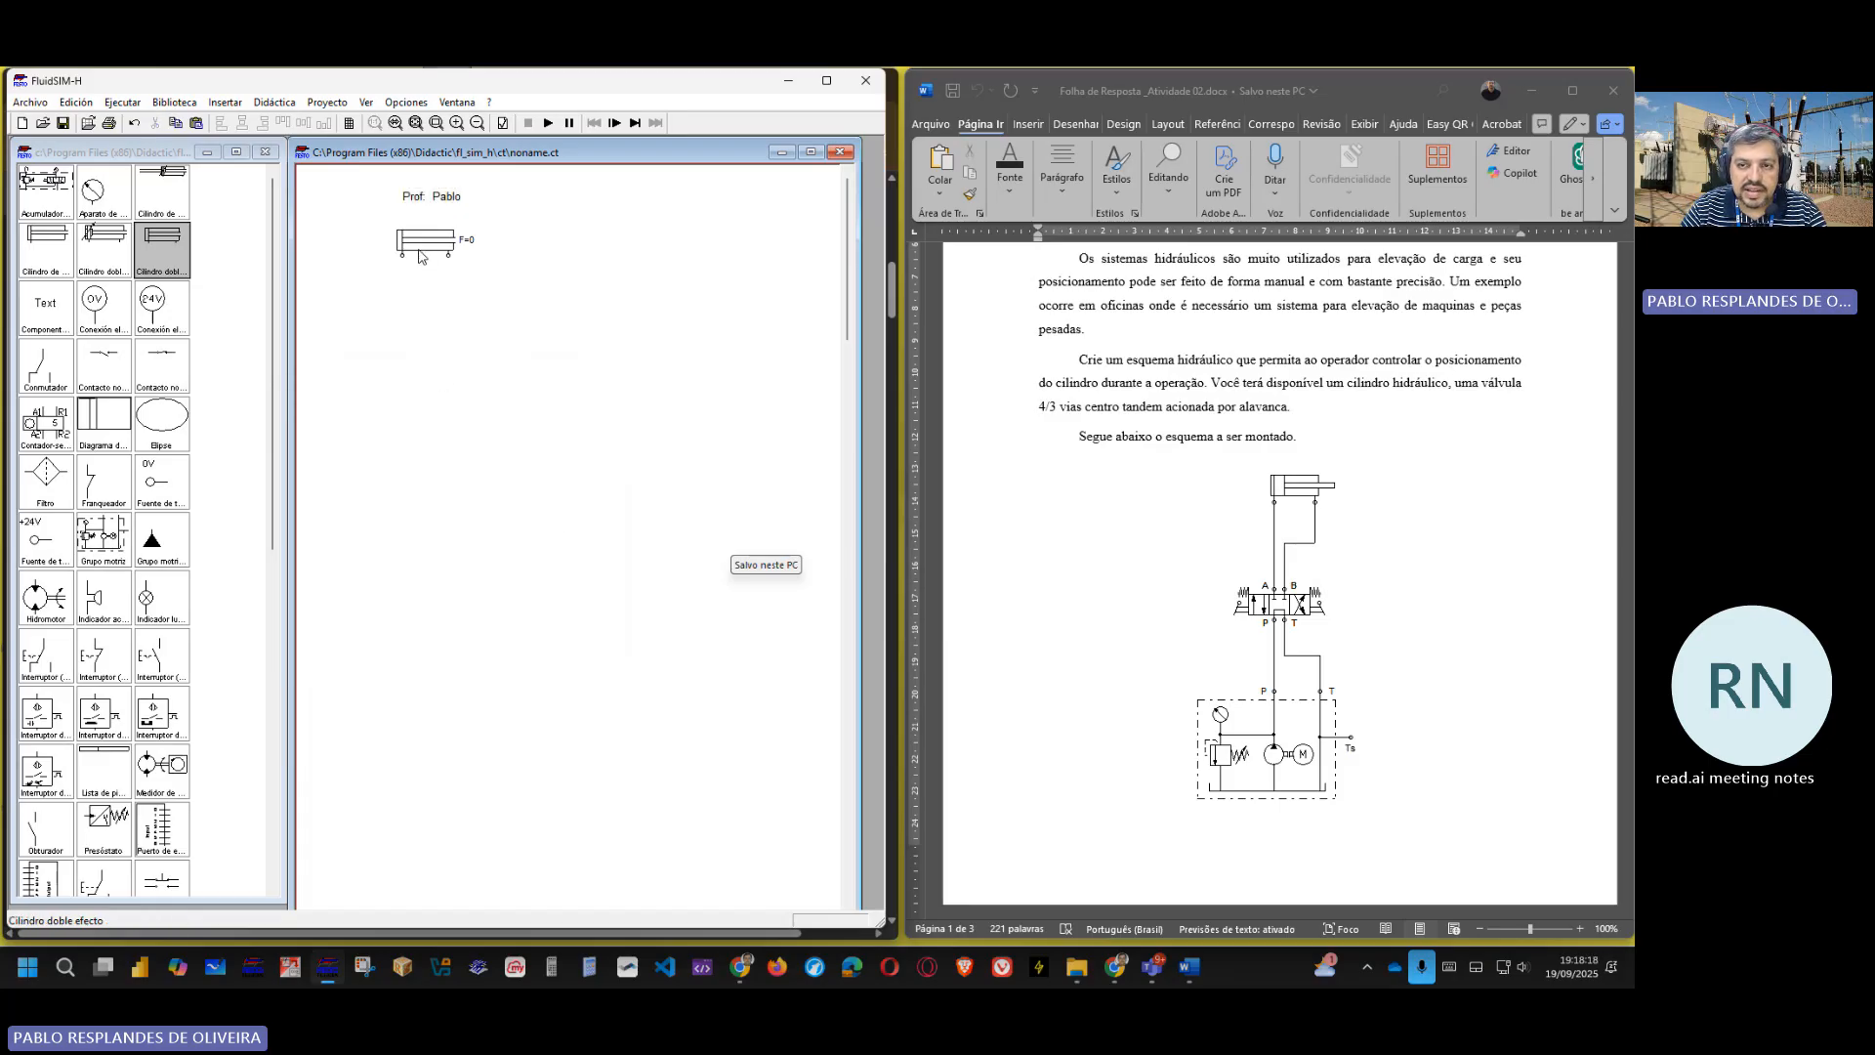
# - Shift the cylinder and the teacher label down, and place a copy of the label directly above the original
pyautogui.moveTo(422, 244); pyautogui.dragTo(411, 280)
pyautogui.moveTo(428, 199); pyautogui.dragTo(412, 240)
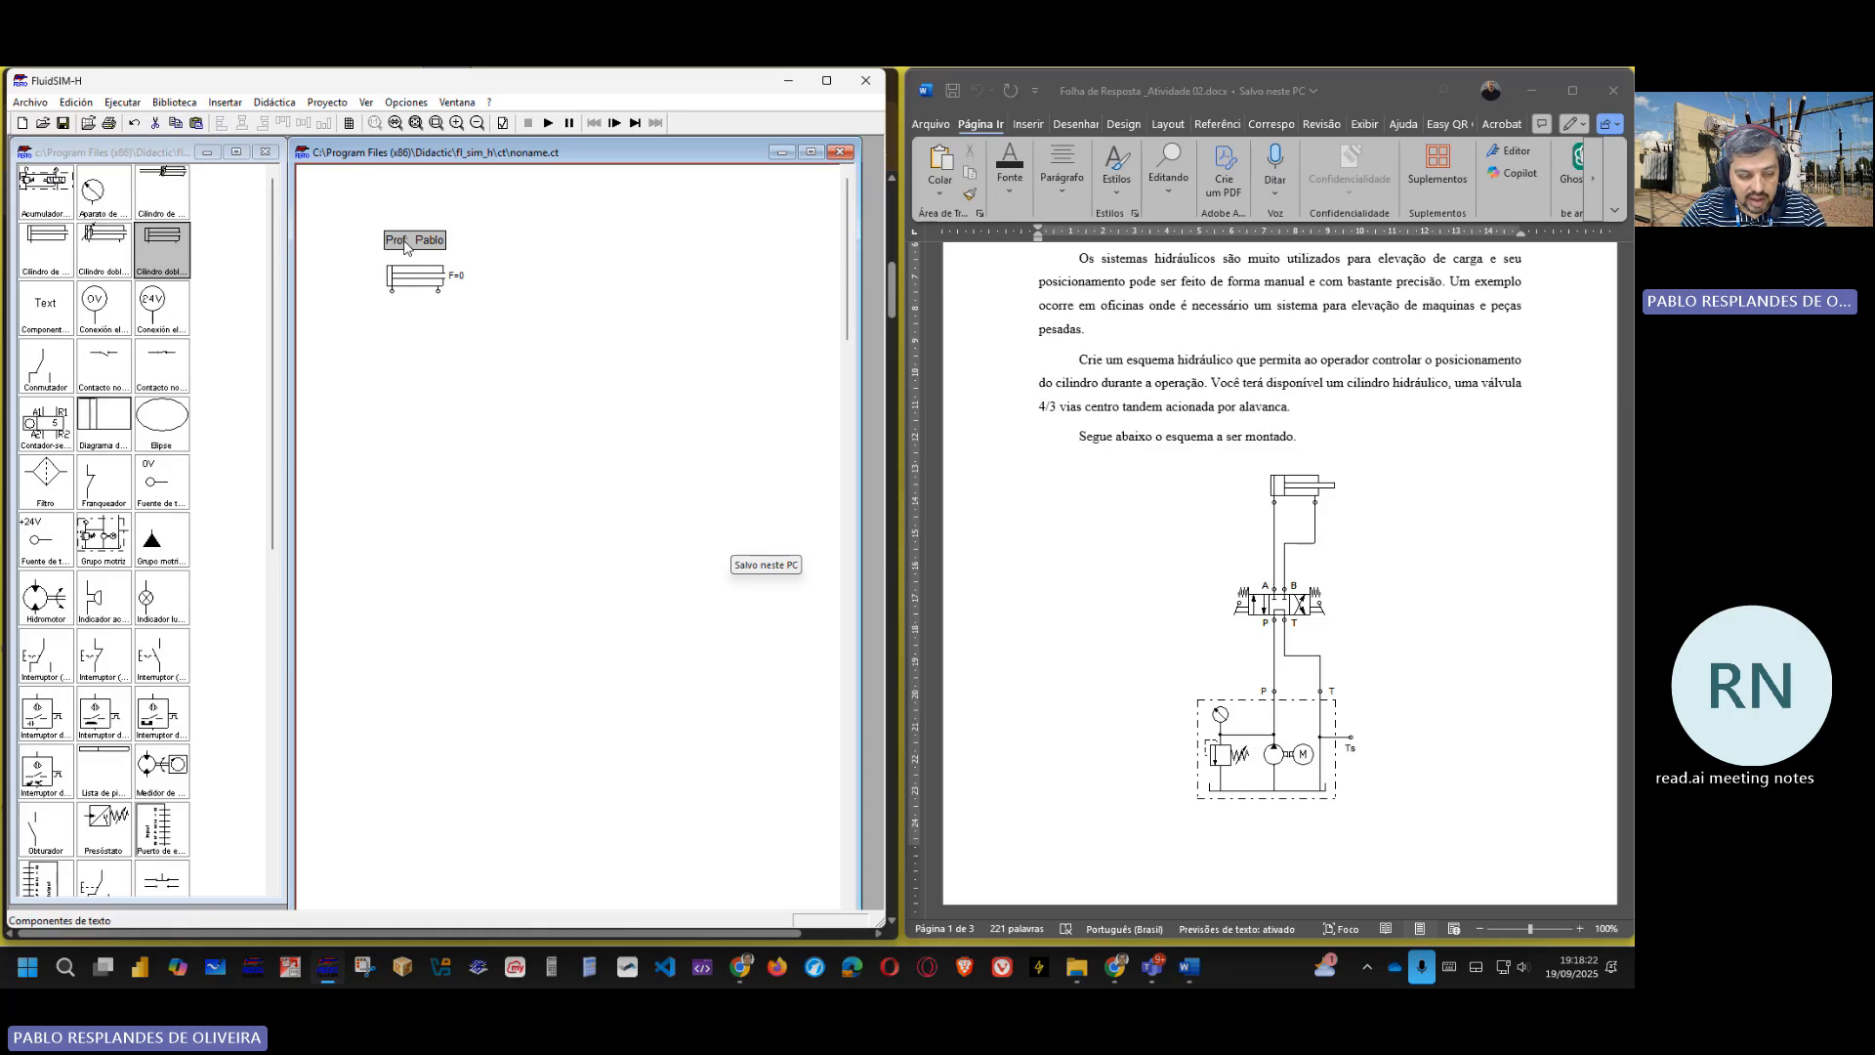
pyautogui.hotkey('ctrl', 'c')
pyautogui.hotkey('ctrl', 'v')
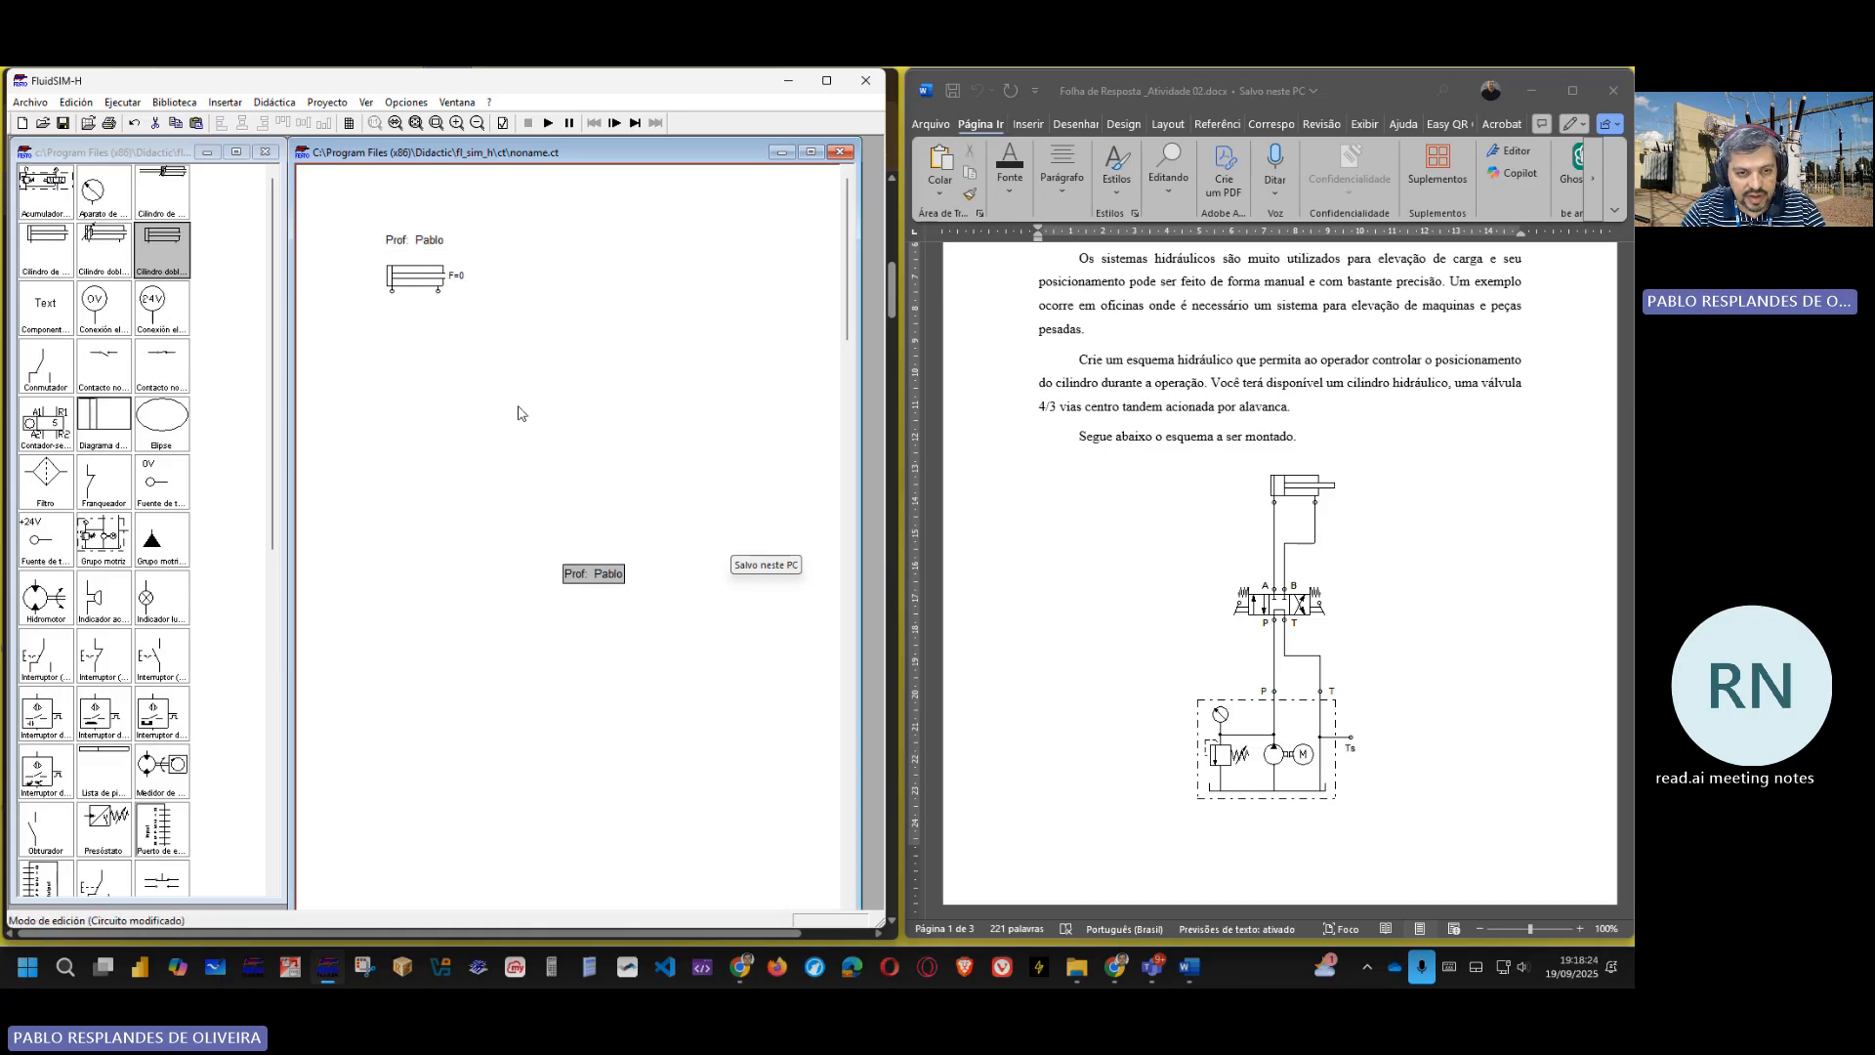
pyautogui.moveTo(571, 578); pyautogui.dragTo(400, 219)
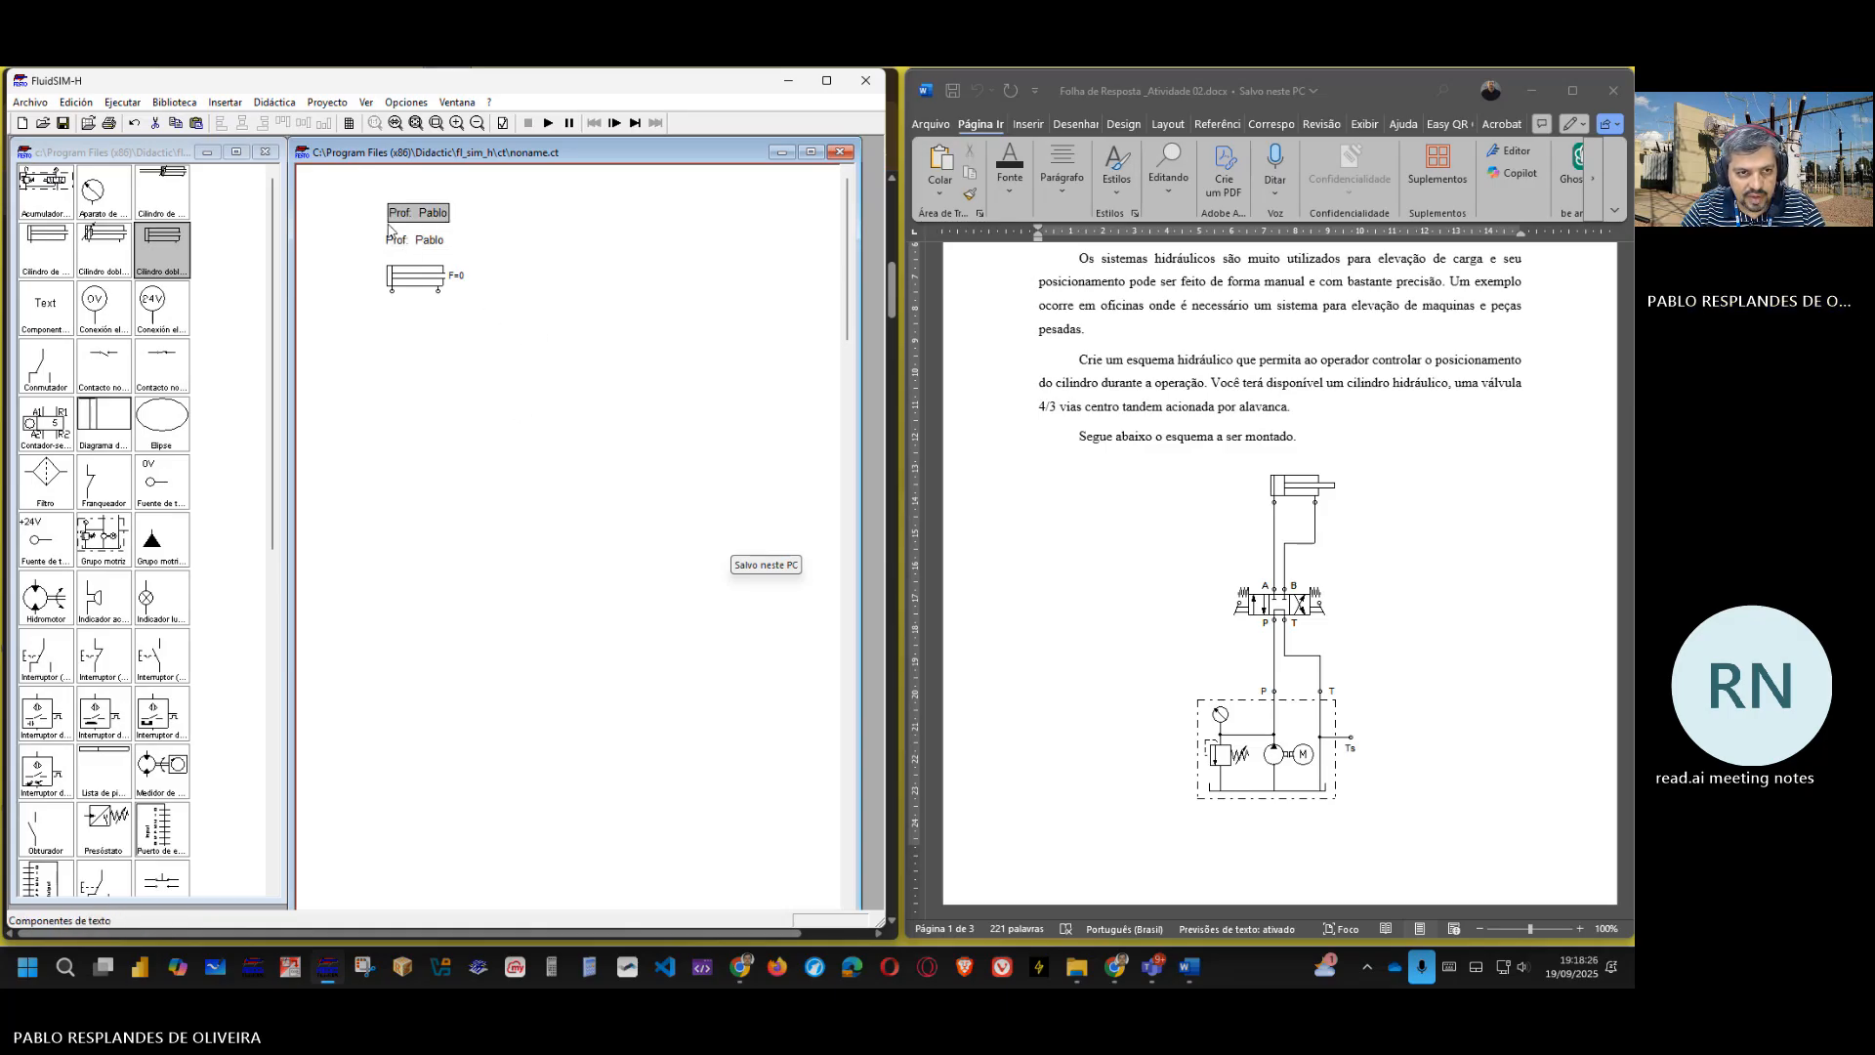
# - Change the copied label's text to "Atividade 02" and rearrange the labels with the teacher label above it
pyautogui.doubleClick(427, 214)
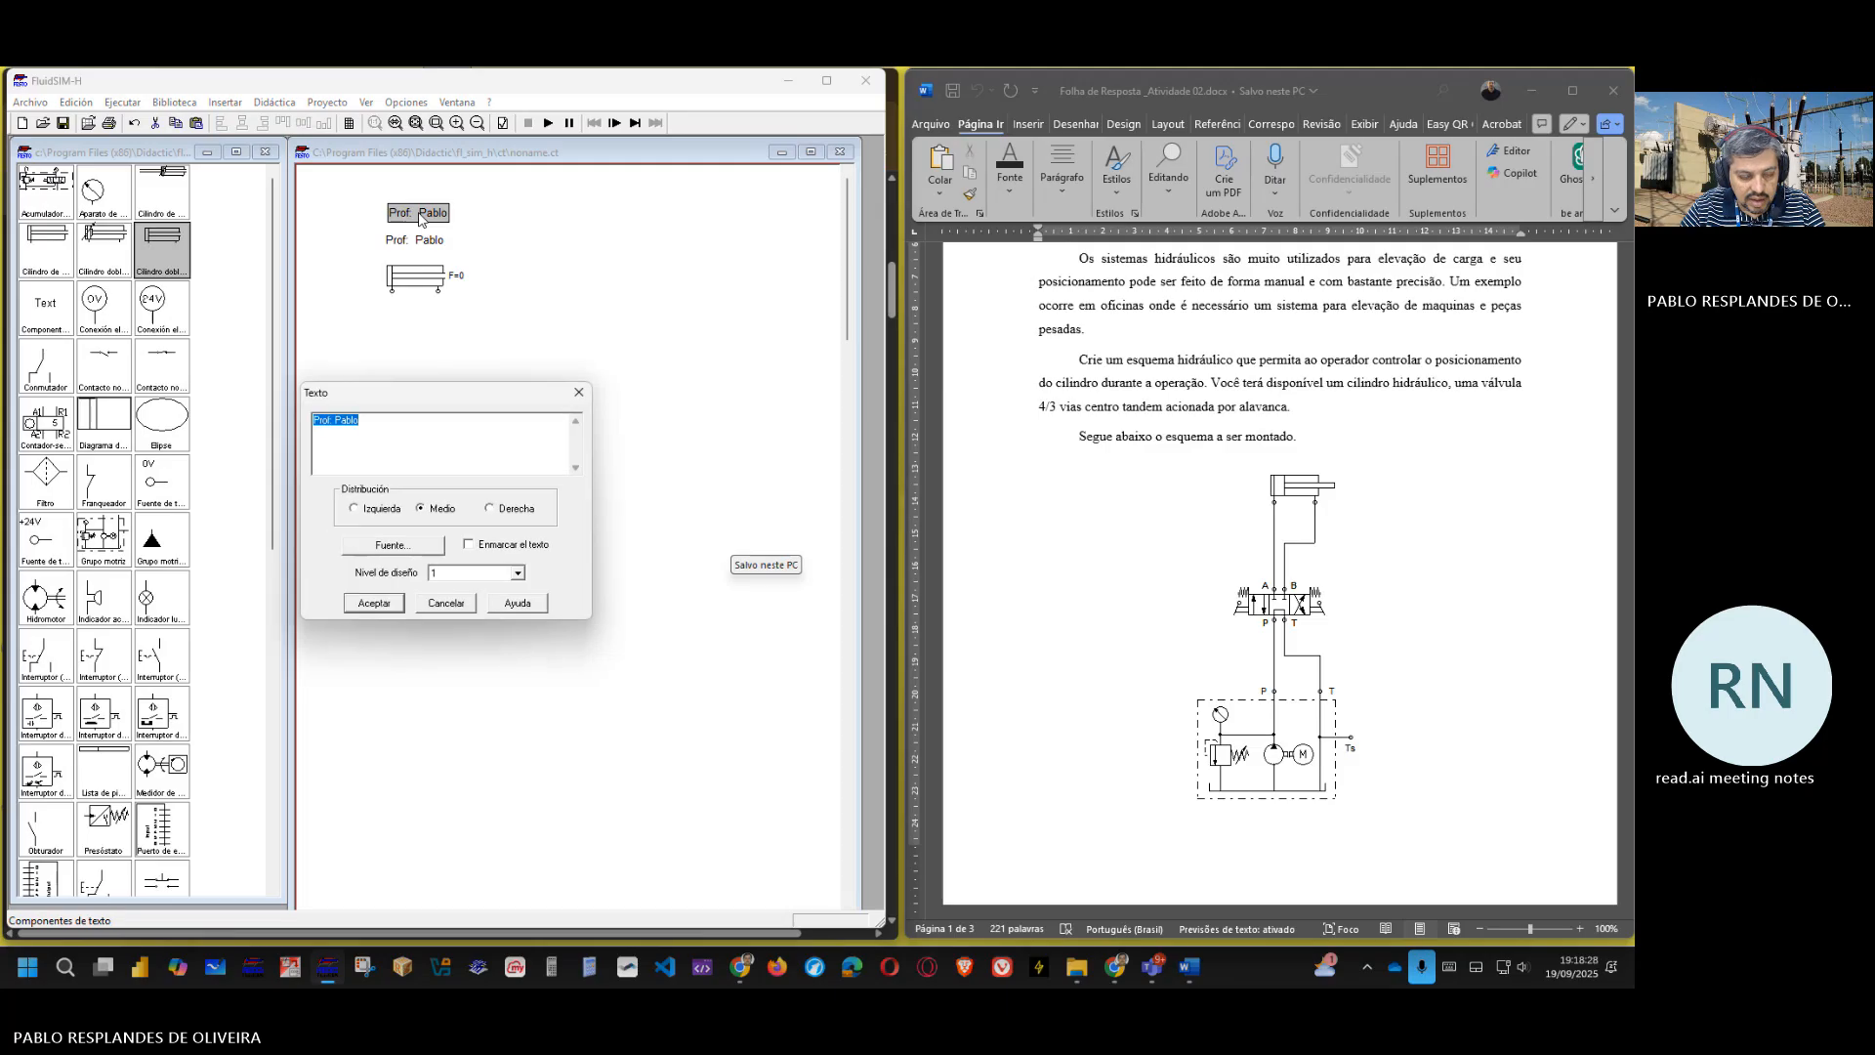
pyautogui.write('Al')
pyautogui.write('iv')
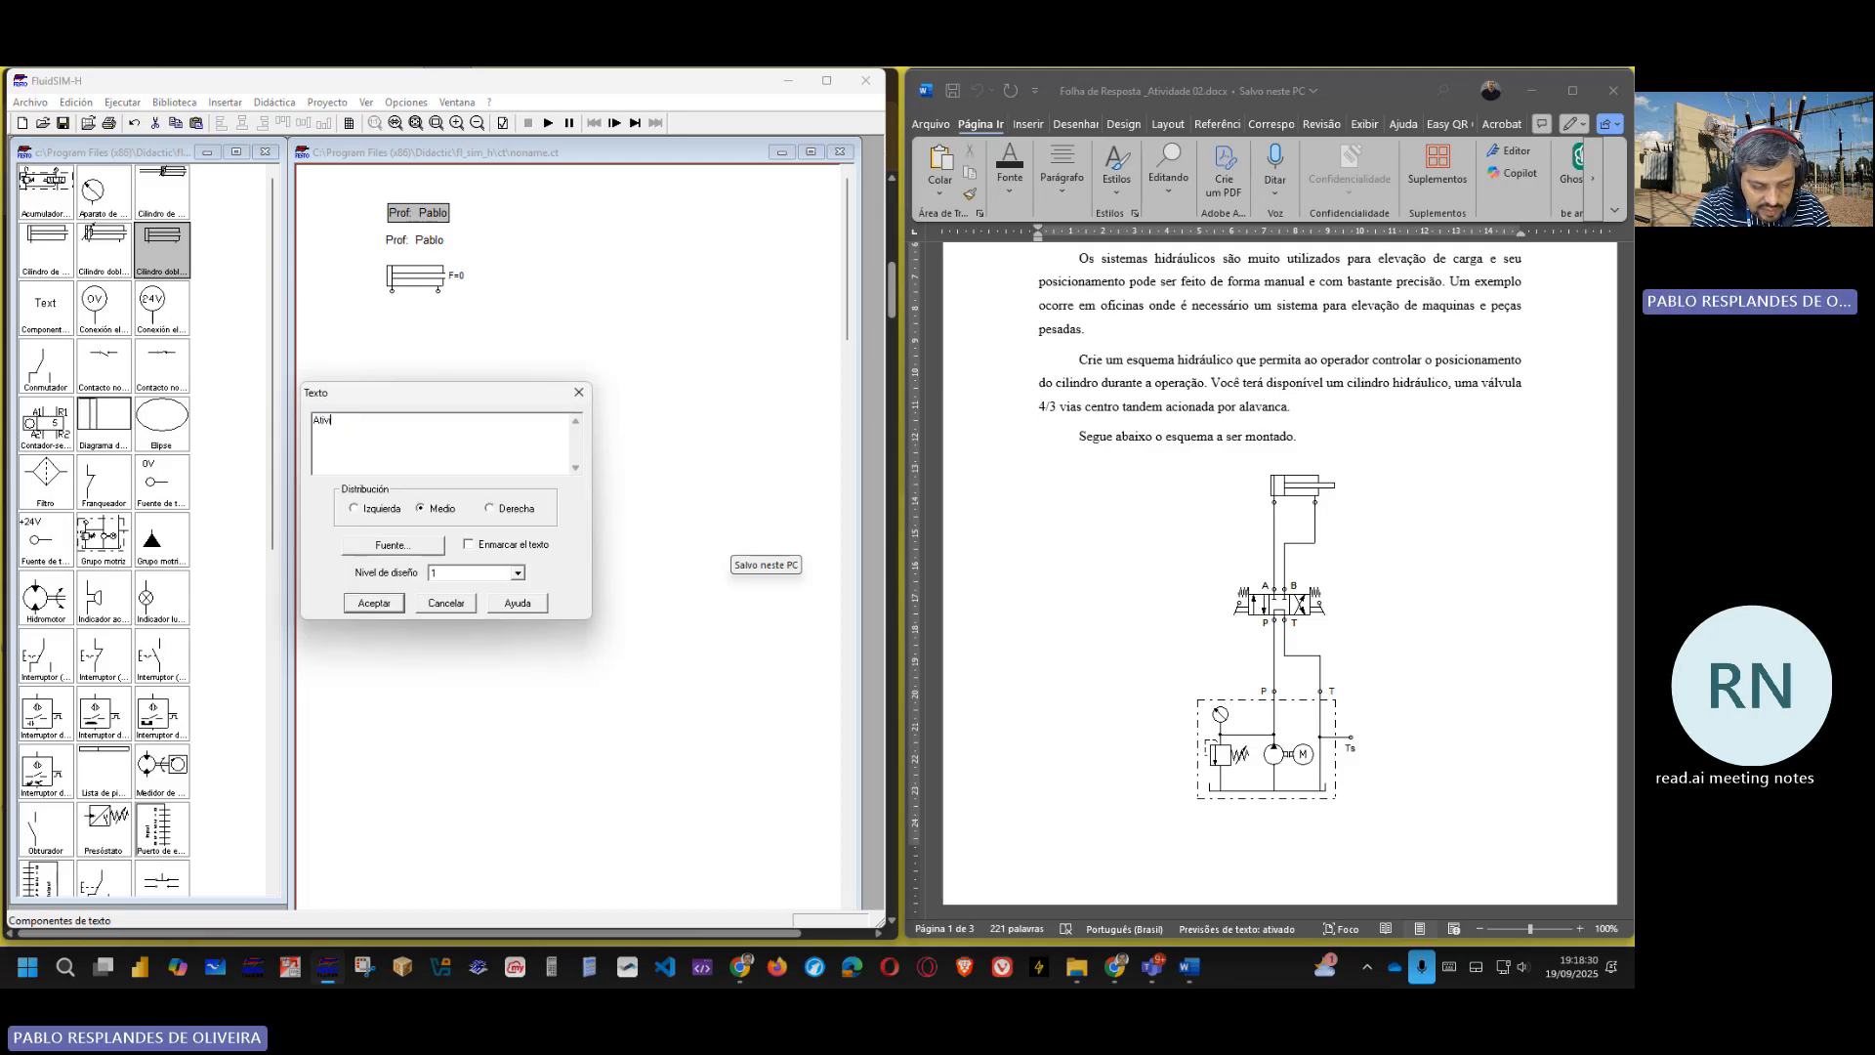
pyautogui.write('idae')
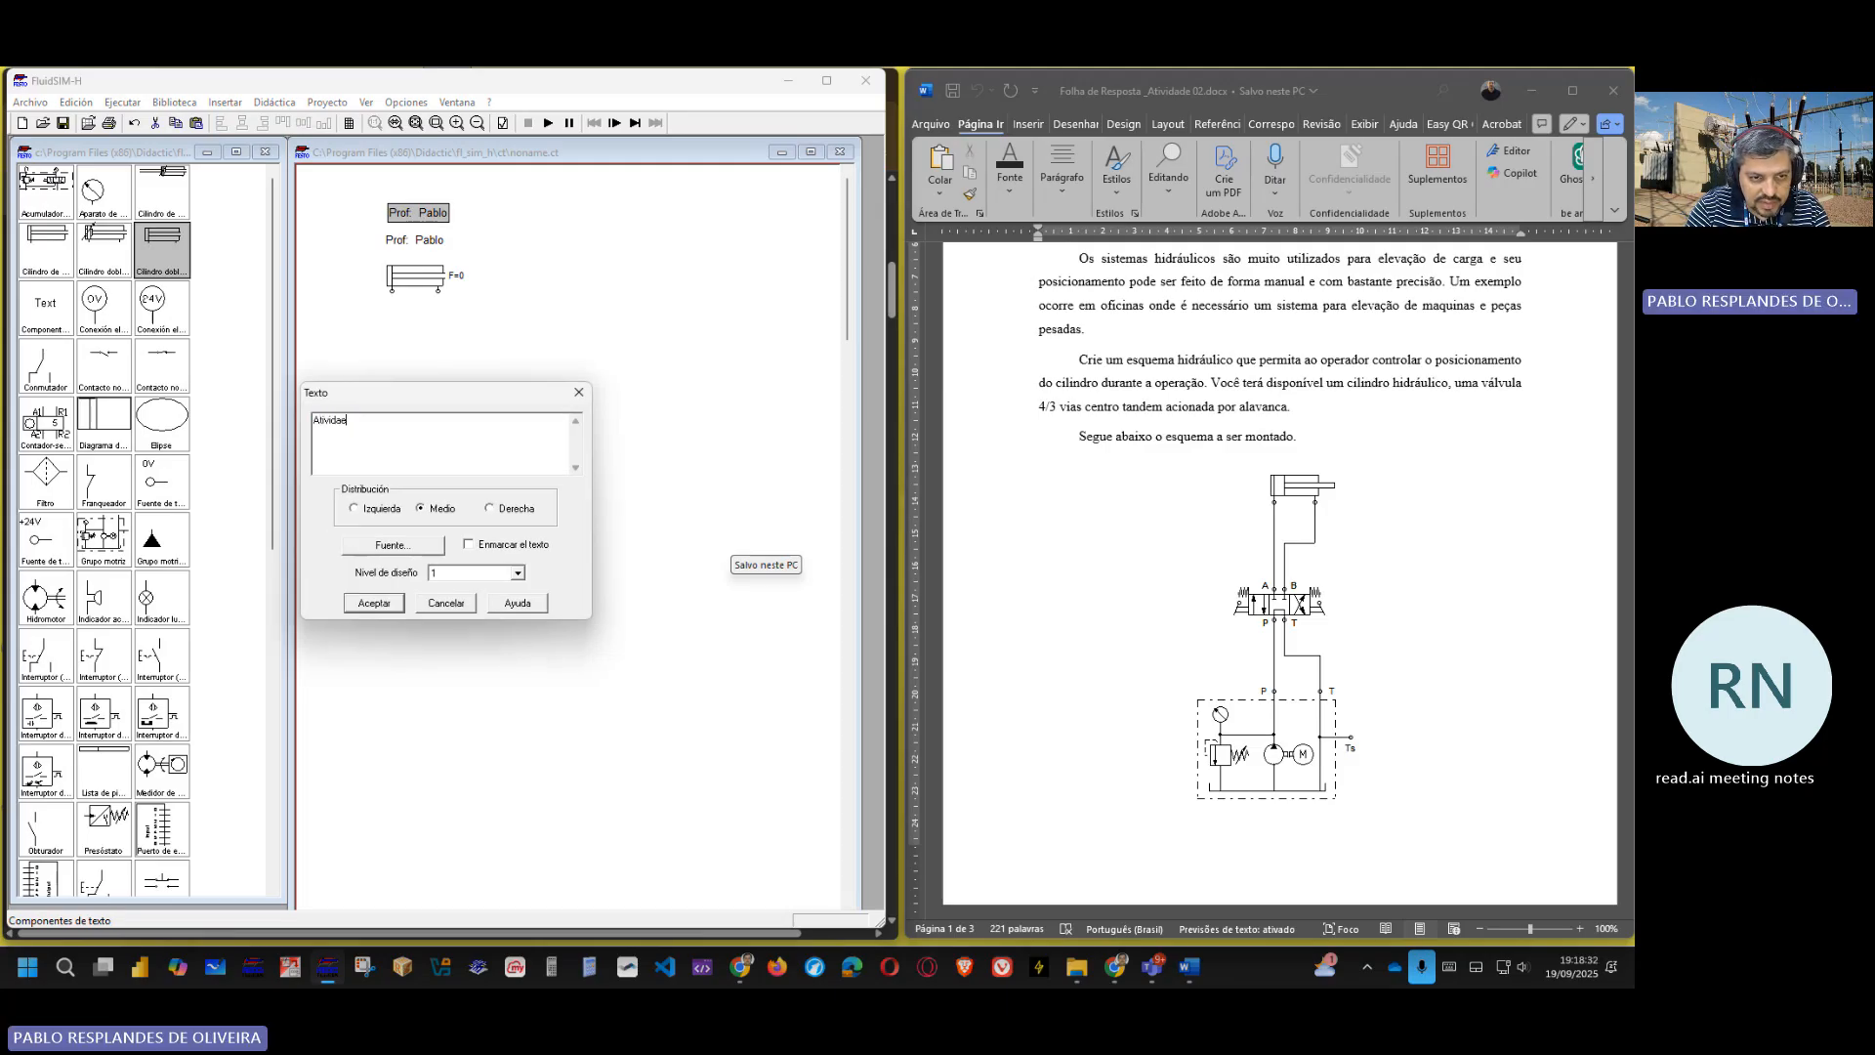
pyautogui.press('BackSpace')
pyautogui.write('de')
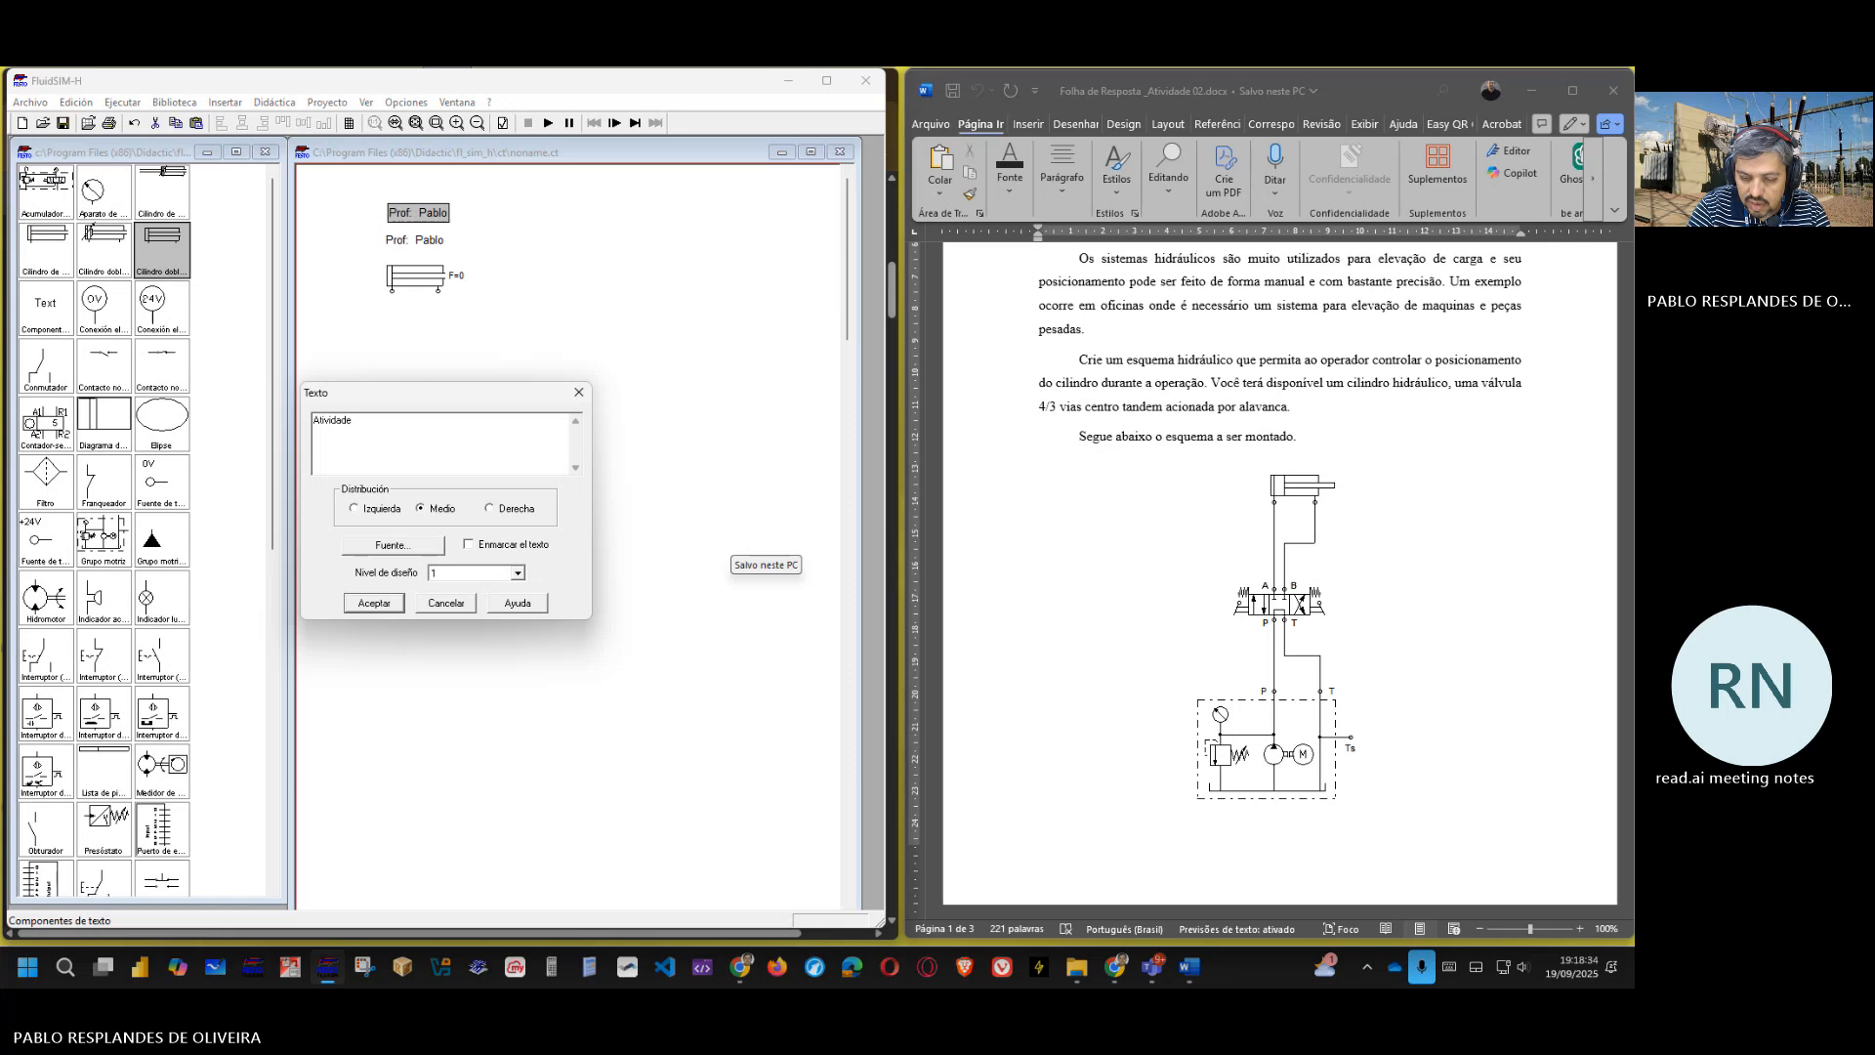
pyautogui.write(' 02')
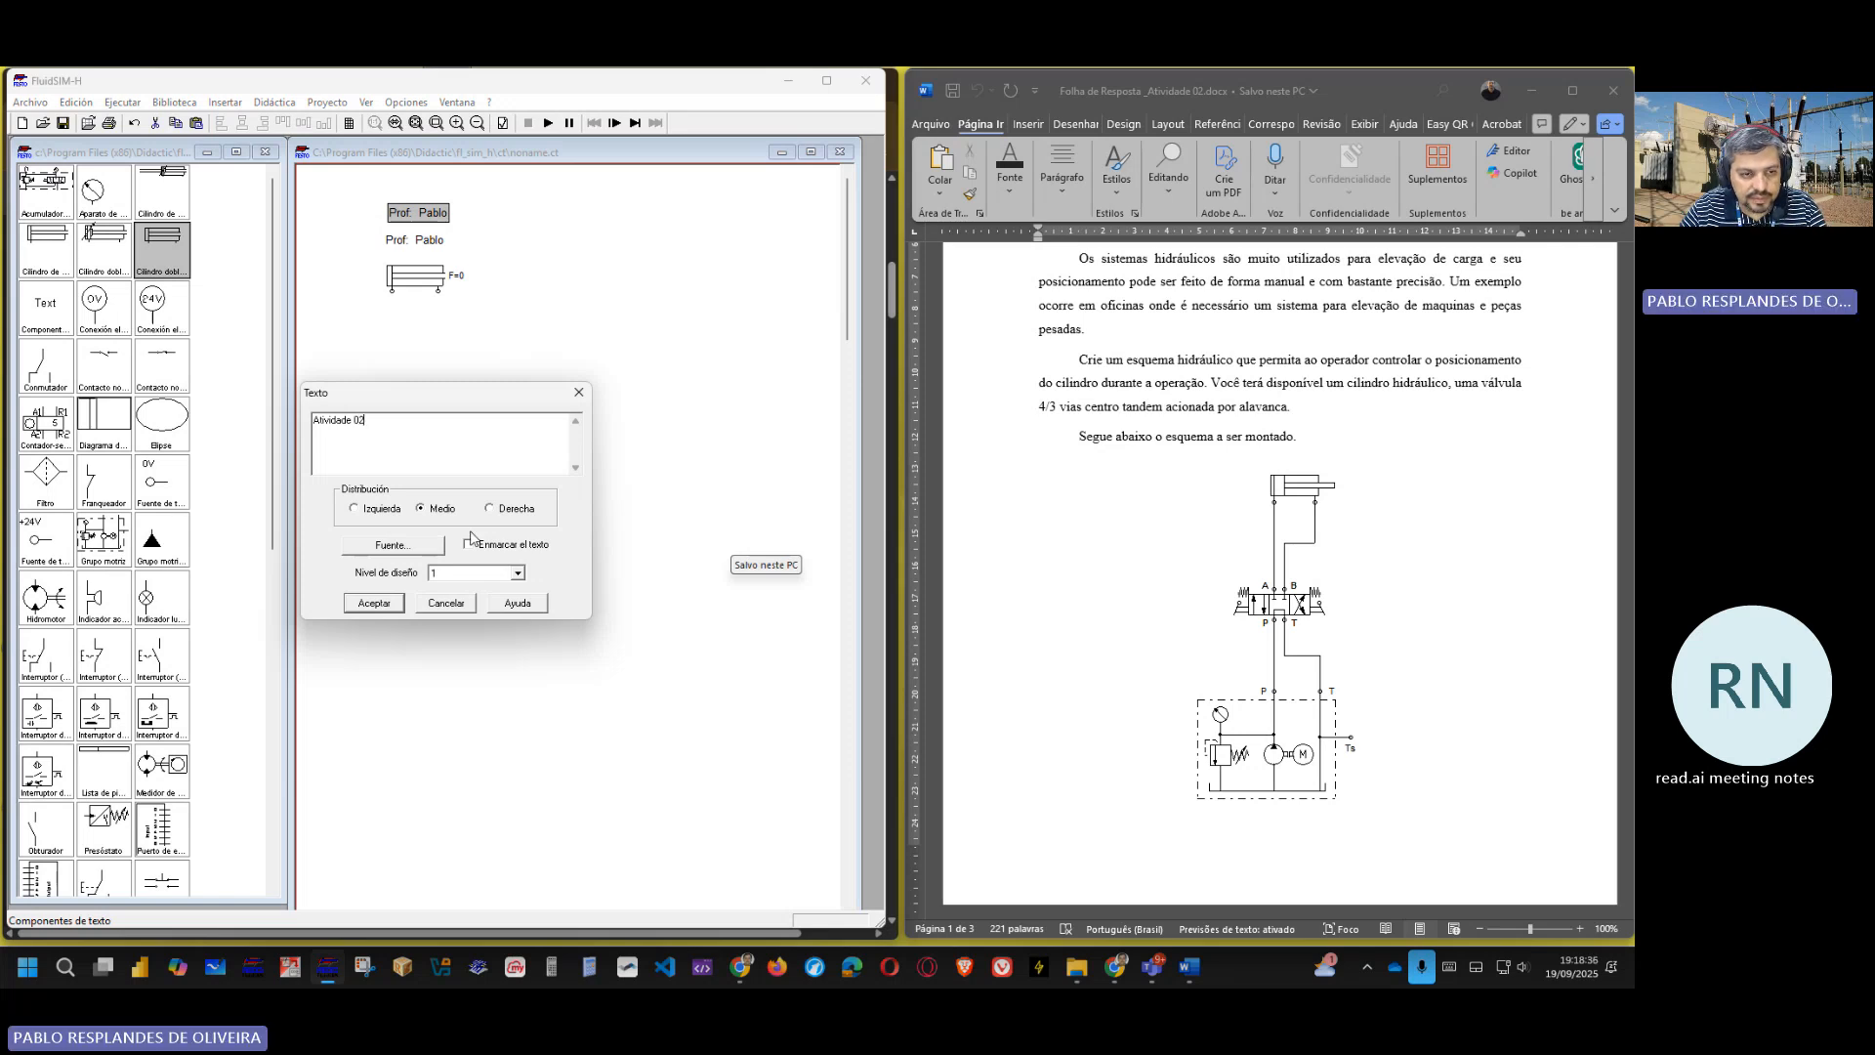
pyautogui.click(374, 602)
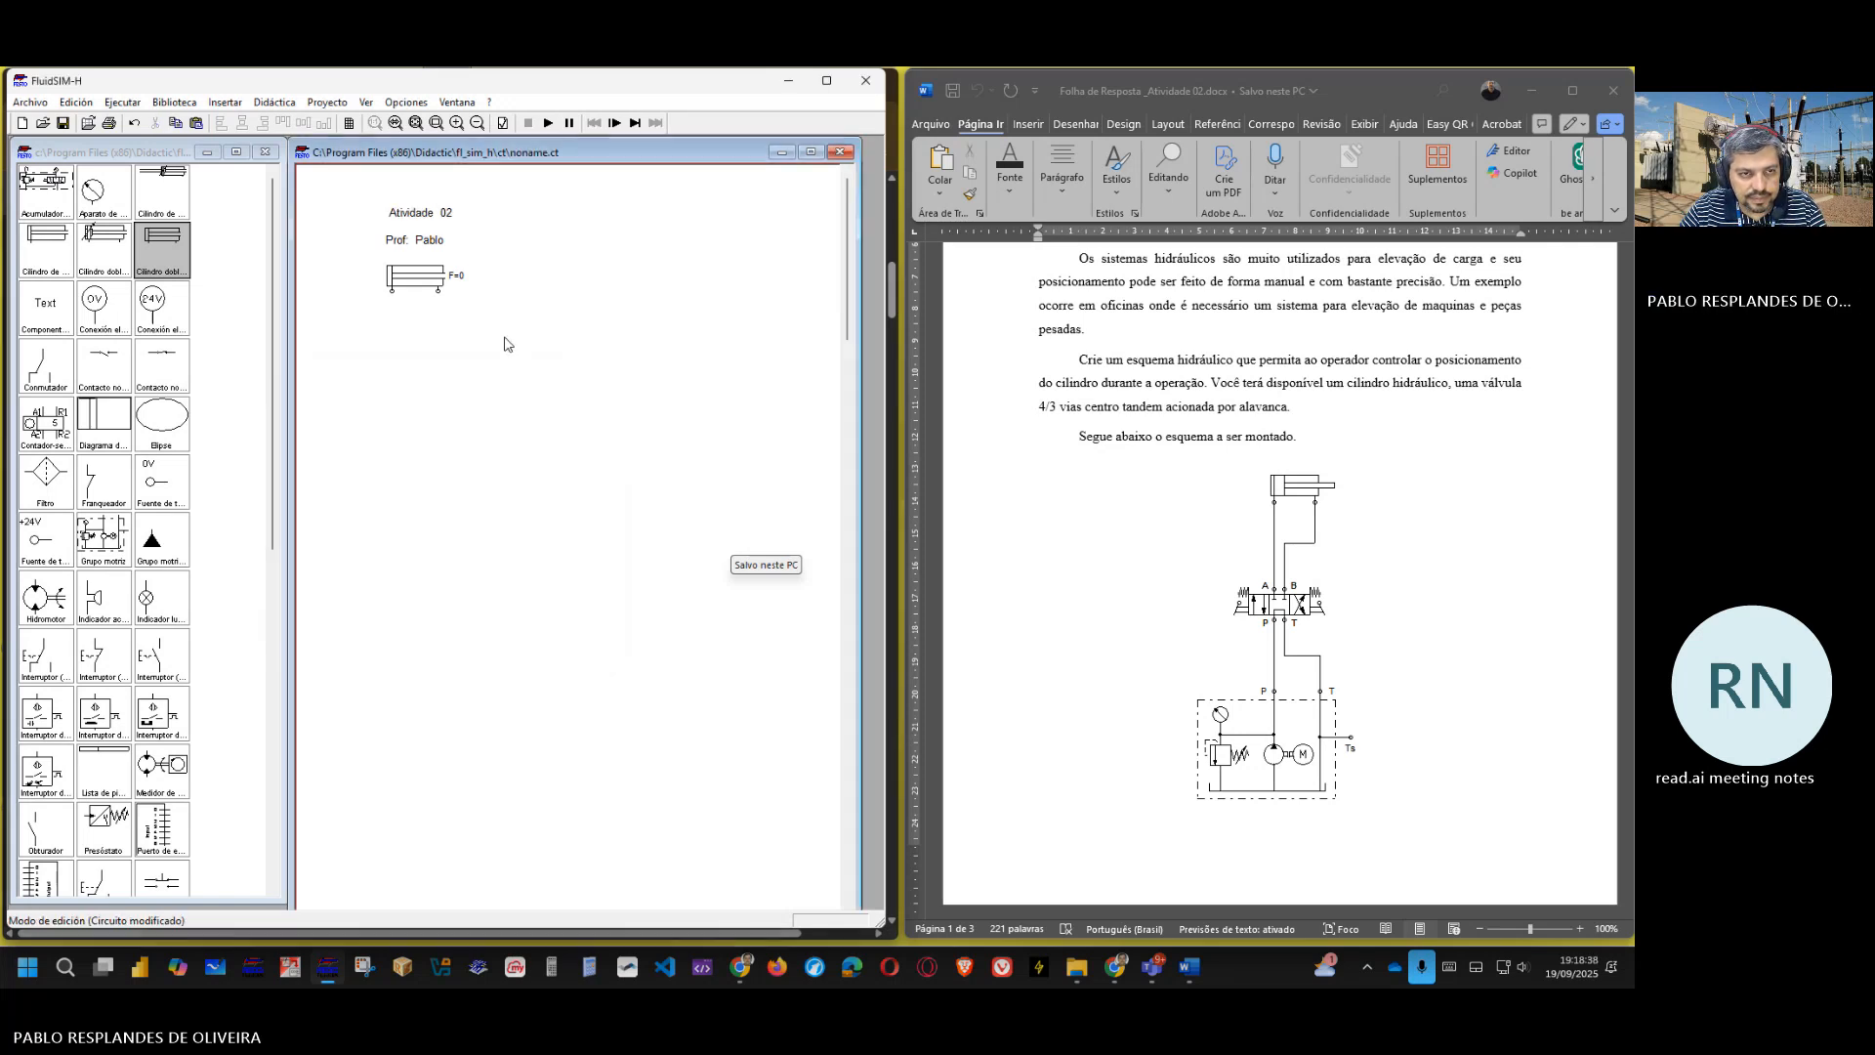
pyautogui.moveTo(421, 215)
pyautogui.mouseDown()
pyautogui.moveTo(421, 192)
pyautogui.moveTo(410, 238)
pyautogui.moveTo(380, 224)
pyautogui.moveTo(452, 226)
pyautogui.moveTo(414, 252)
pyautogui.moveTo(419, 182)
pyautogui.mouseUp()
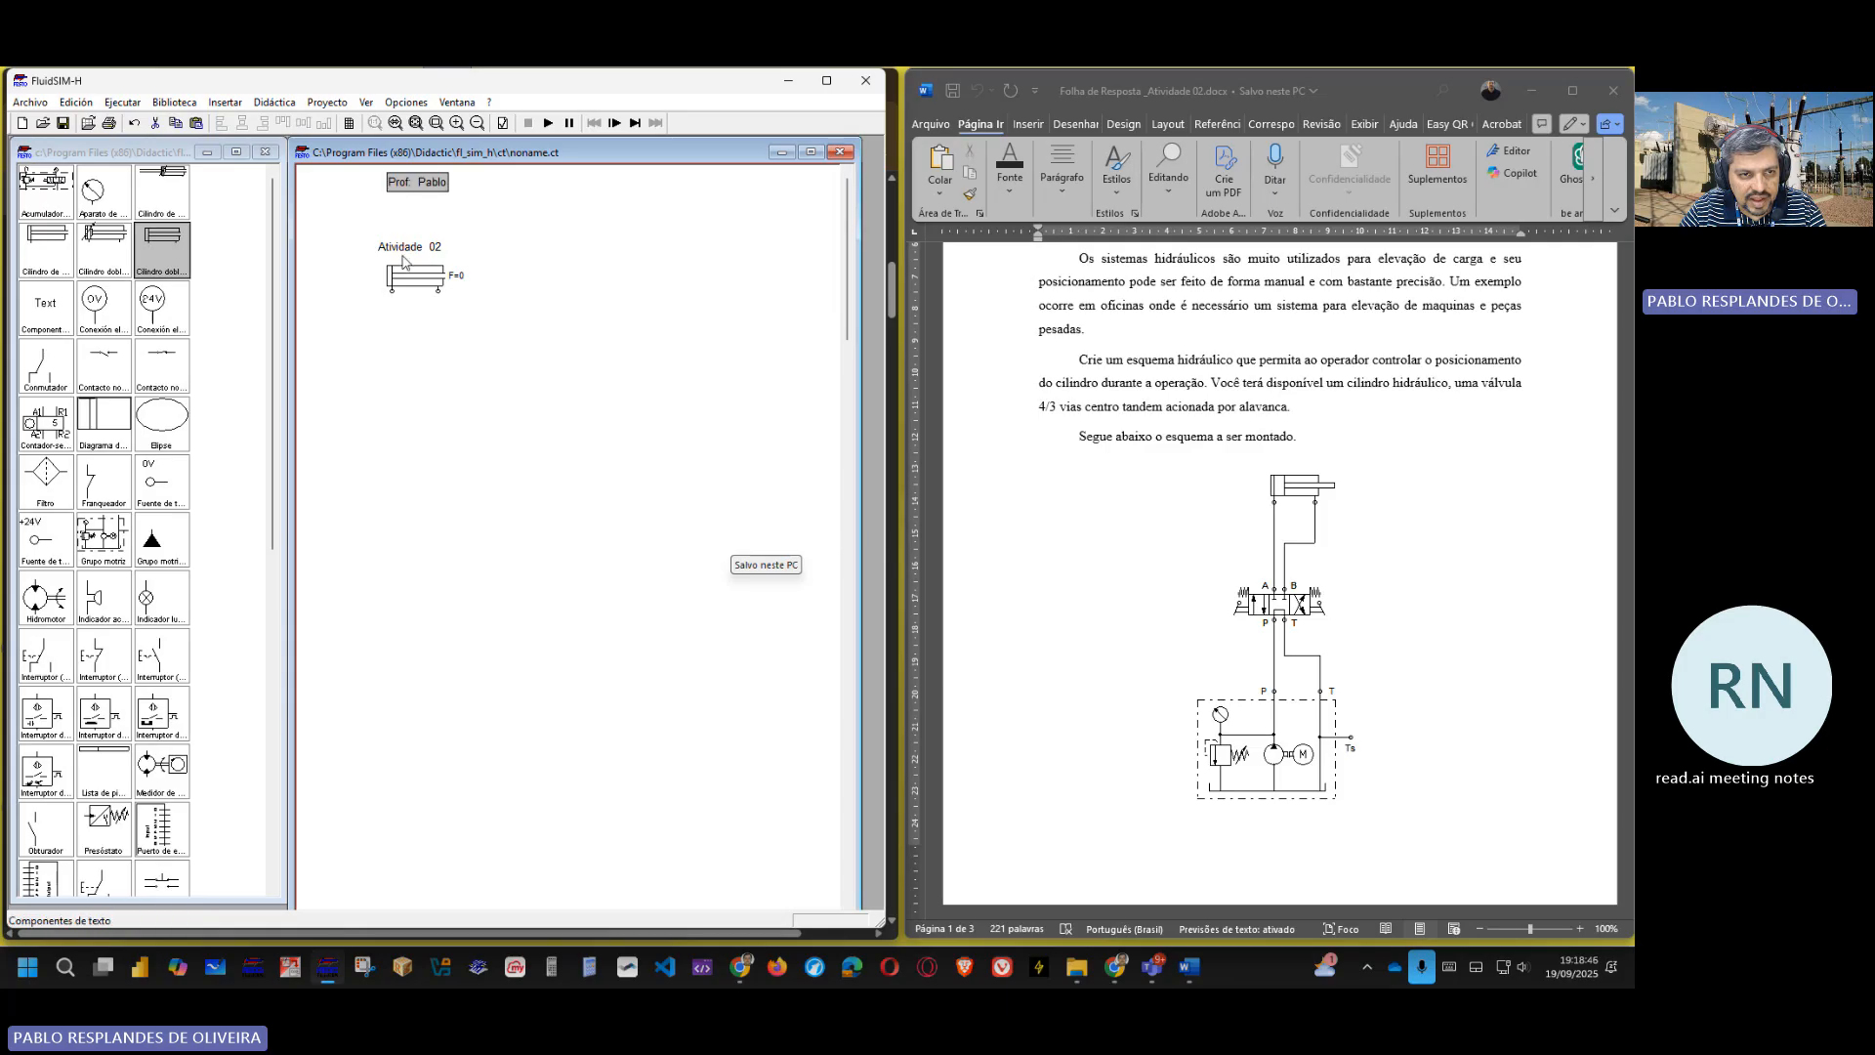
# - Nudge the "Atividade 02" label into line above the cylinder and place a copy of it directly above the original
pyautogui.moveTo(405, 250)
pyautogui.mouseDown()
pyautogui.moveTo(417, 217)
pyautogui.moveTo(412, 246)
pyautogui.mouseUp()
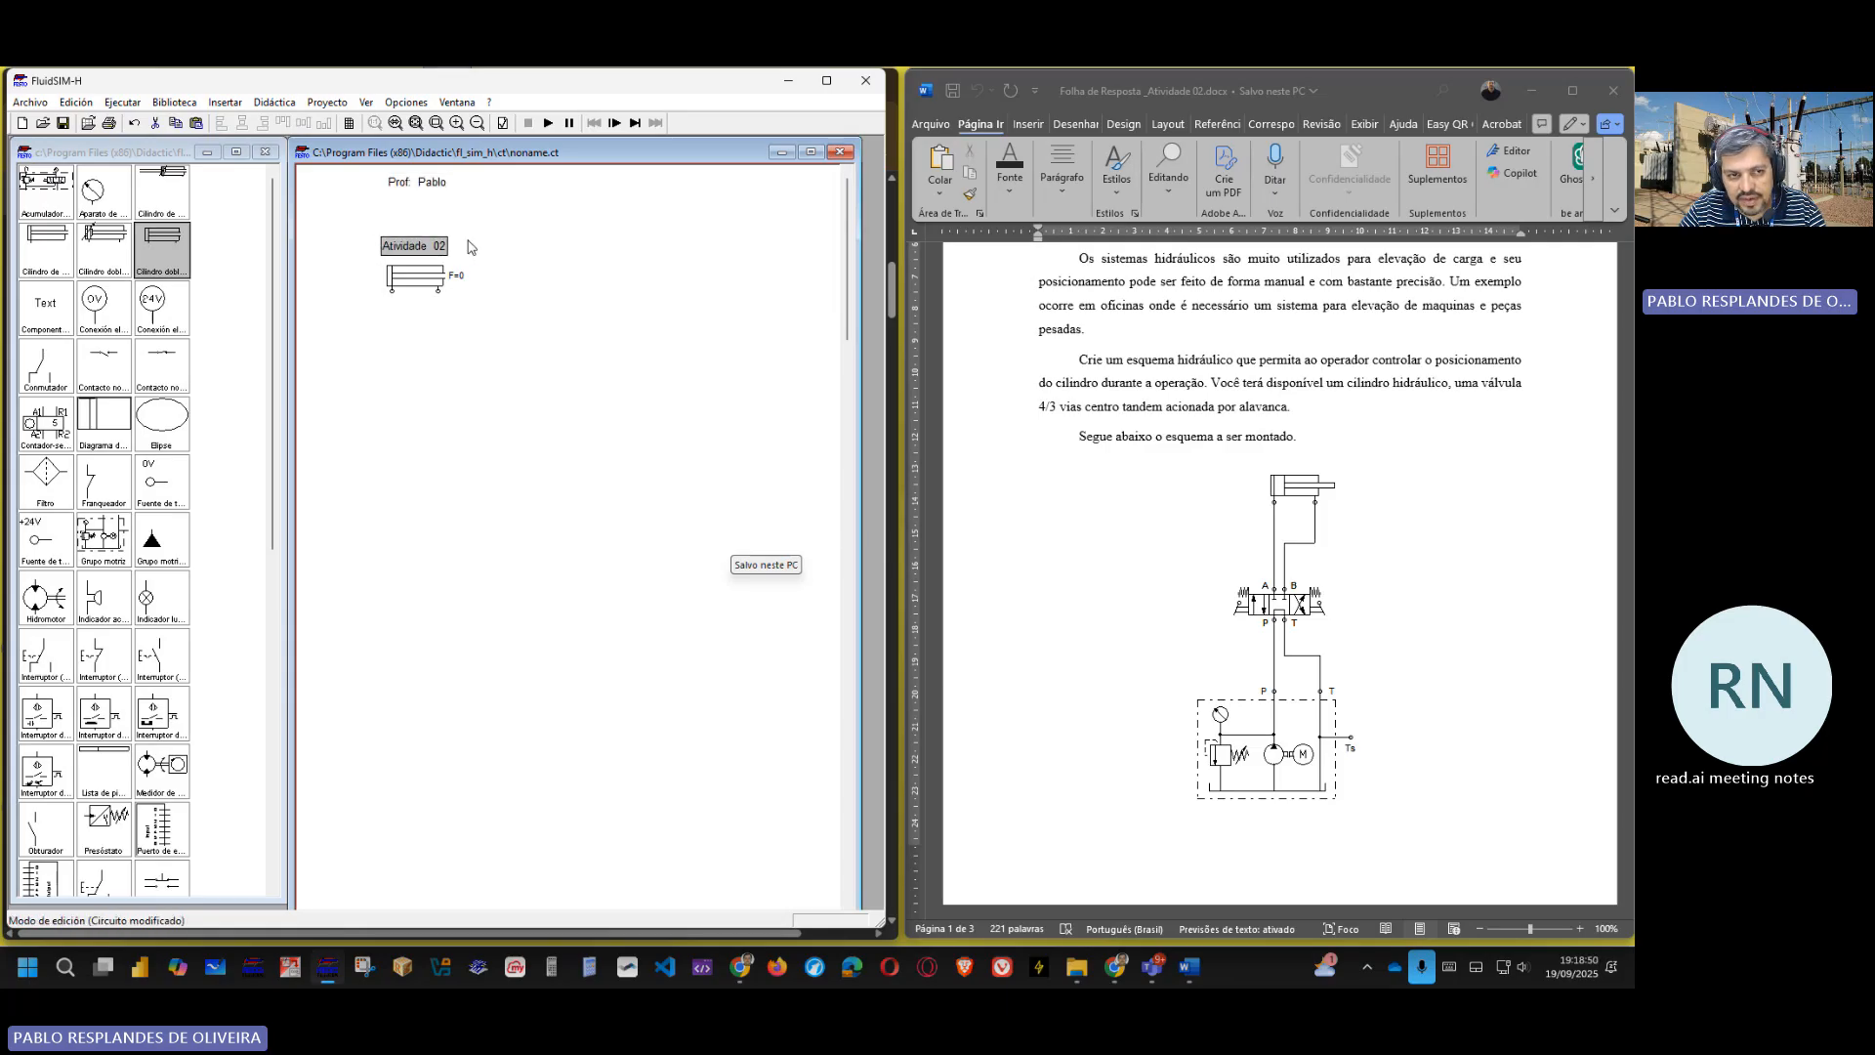
pyautogui.click(421, 295)
pyautogui.click(417, 246)
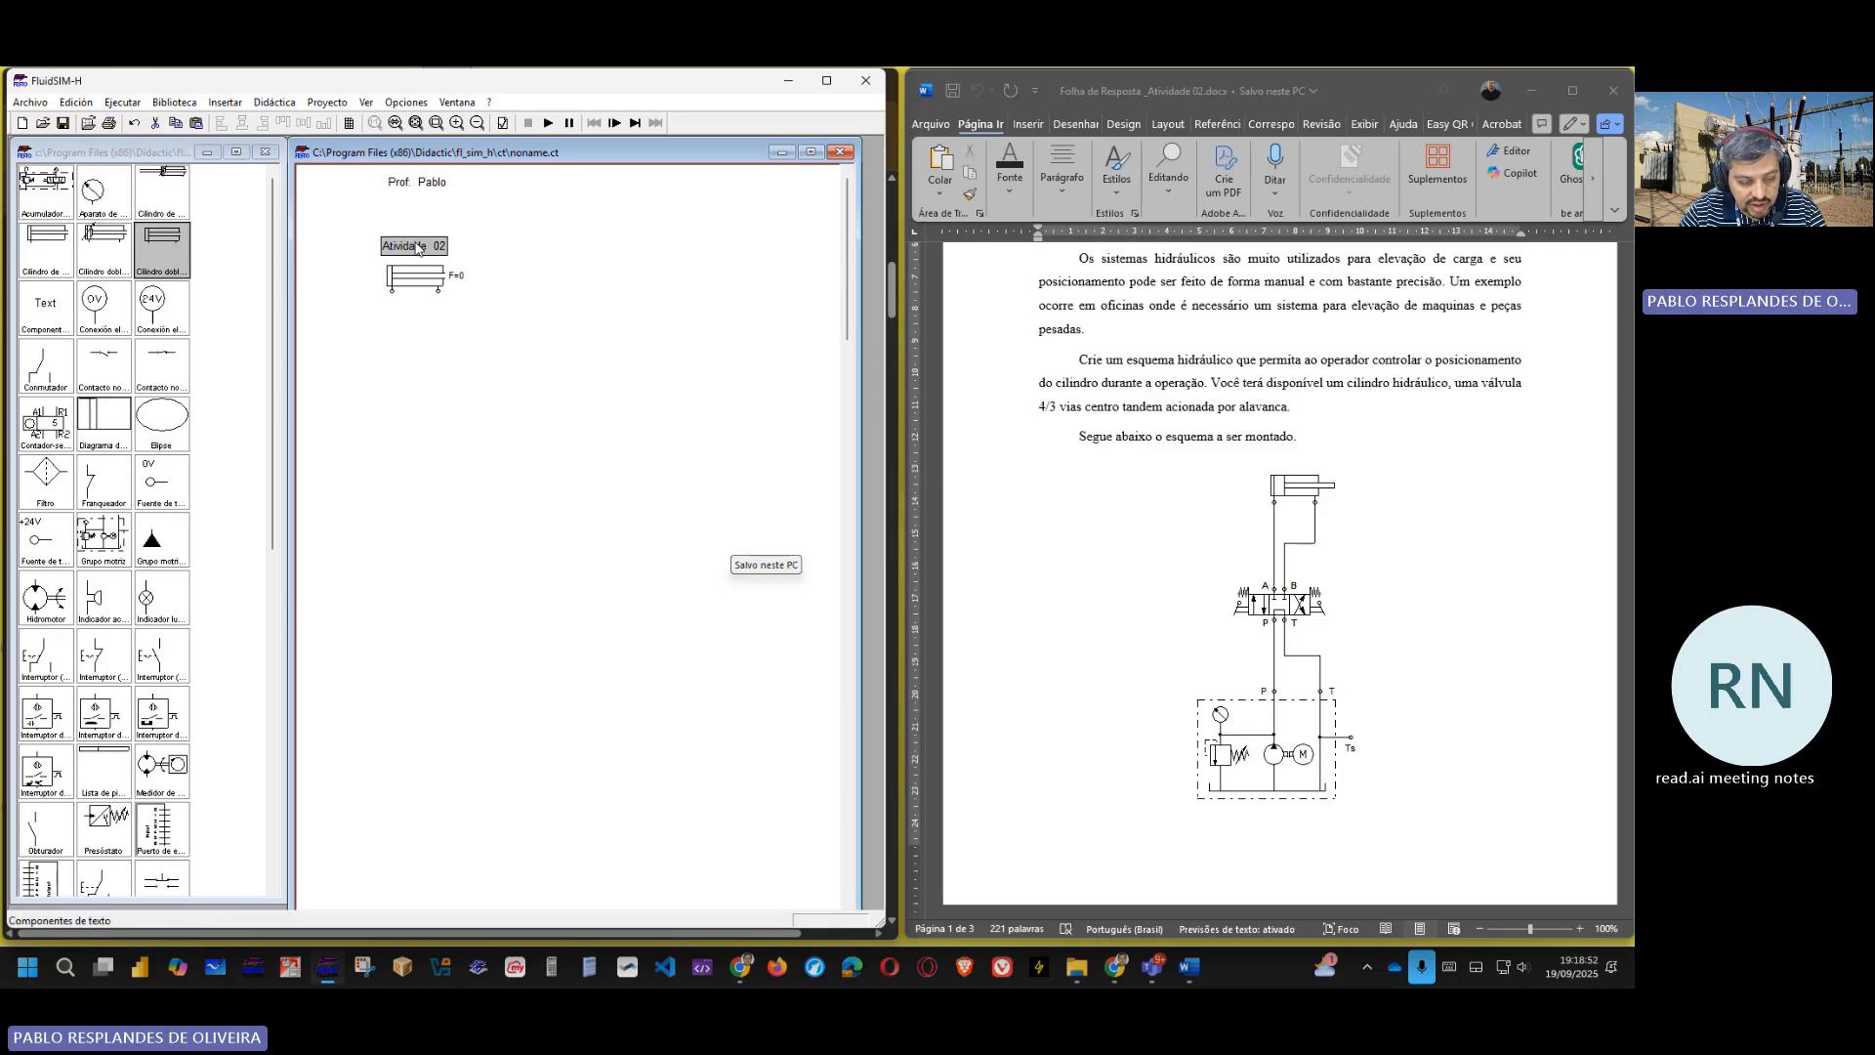
pyautogui.hotkey('ctrl', 'c')
pyautogui.hotkey('ctrl', 'v')
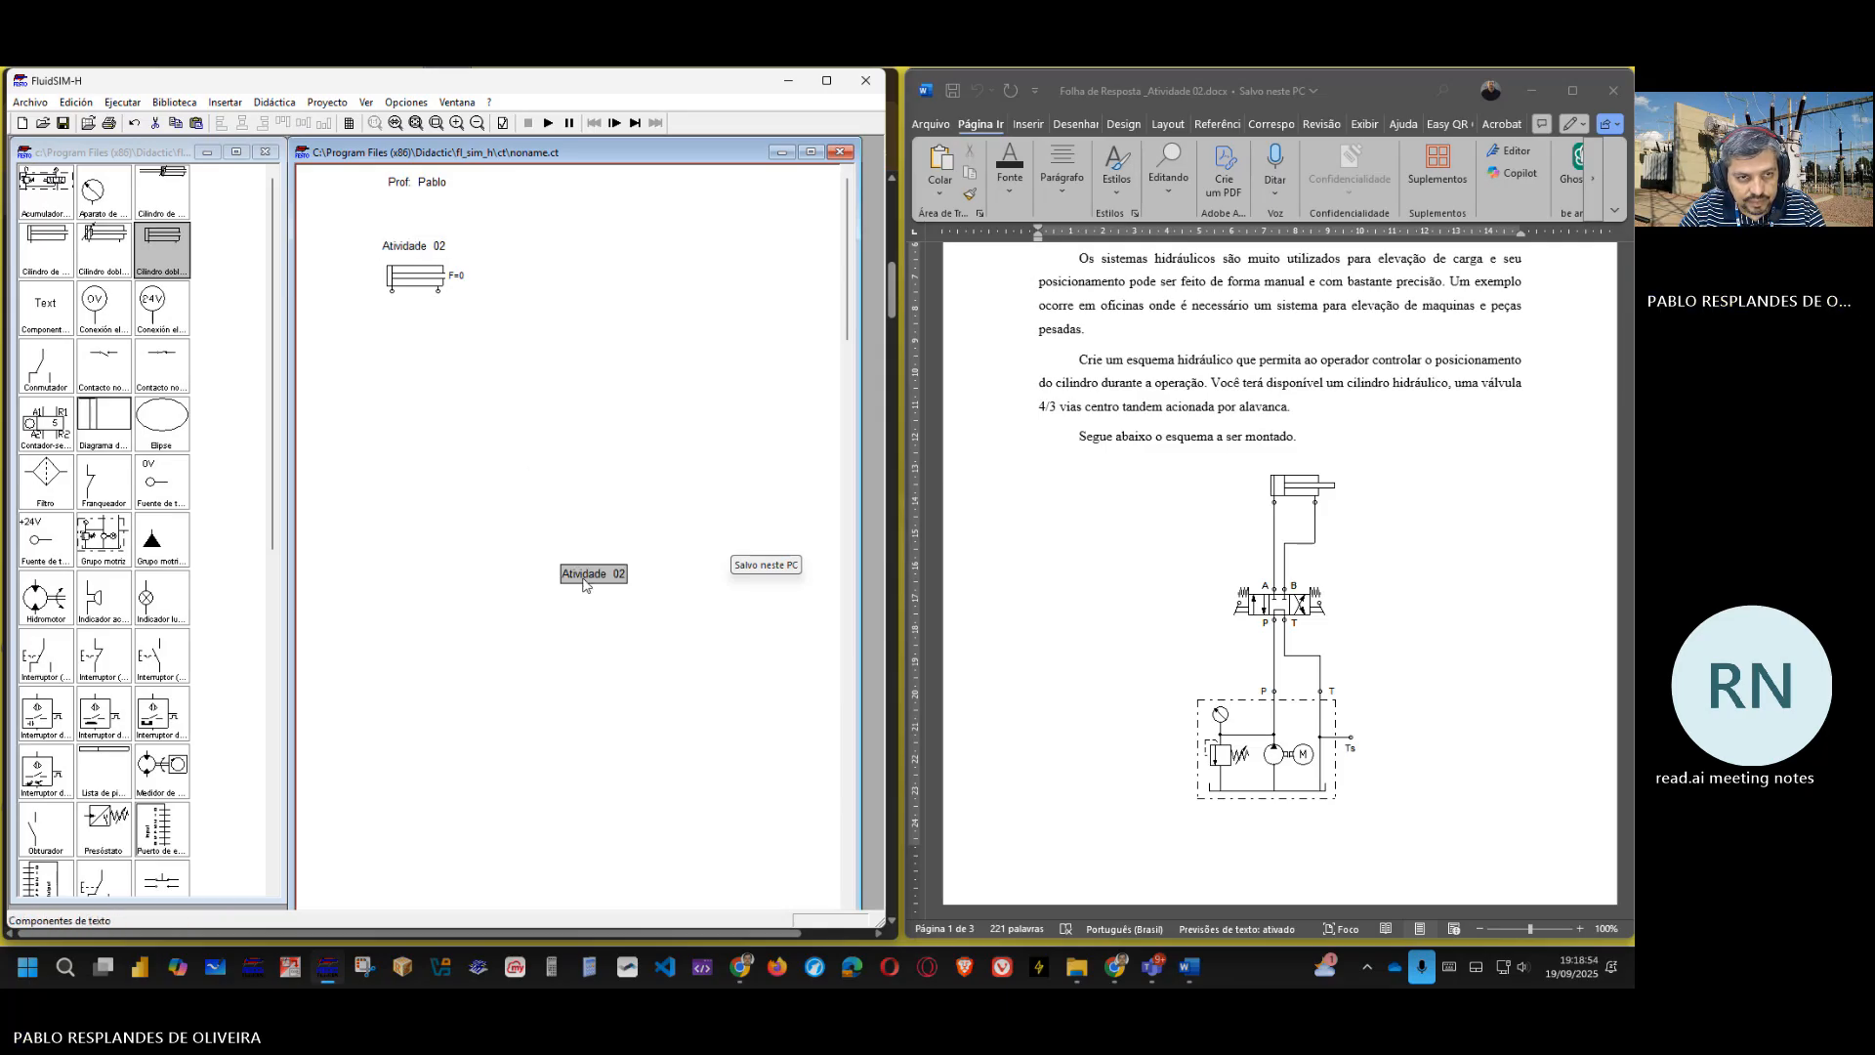
pyautogui.moveTo(583, 575); pyautogui.dragTo(414, 221)
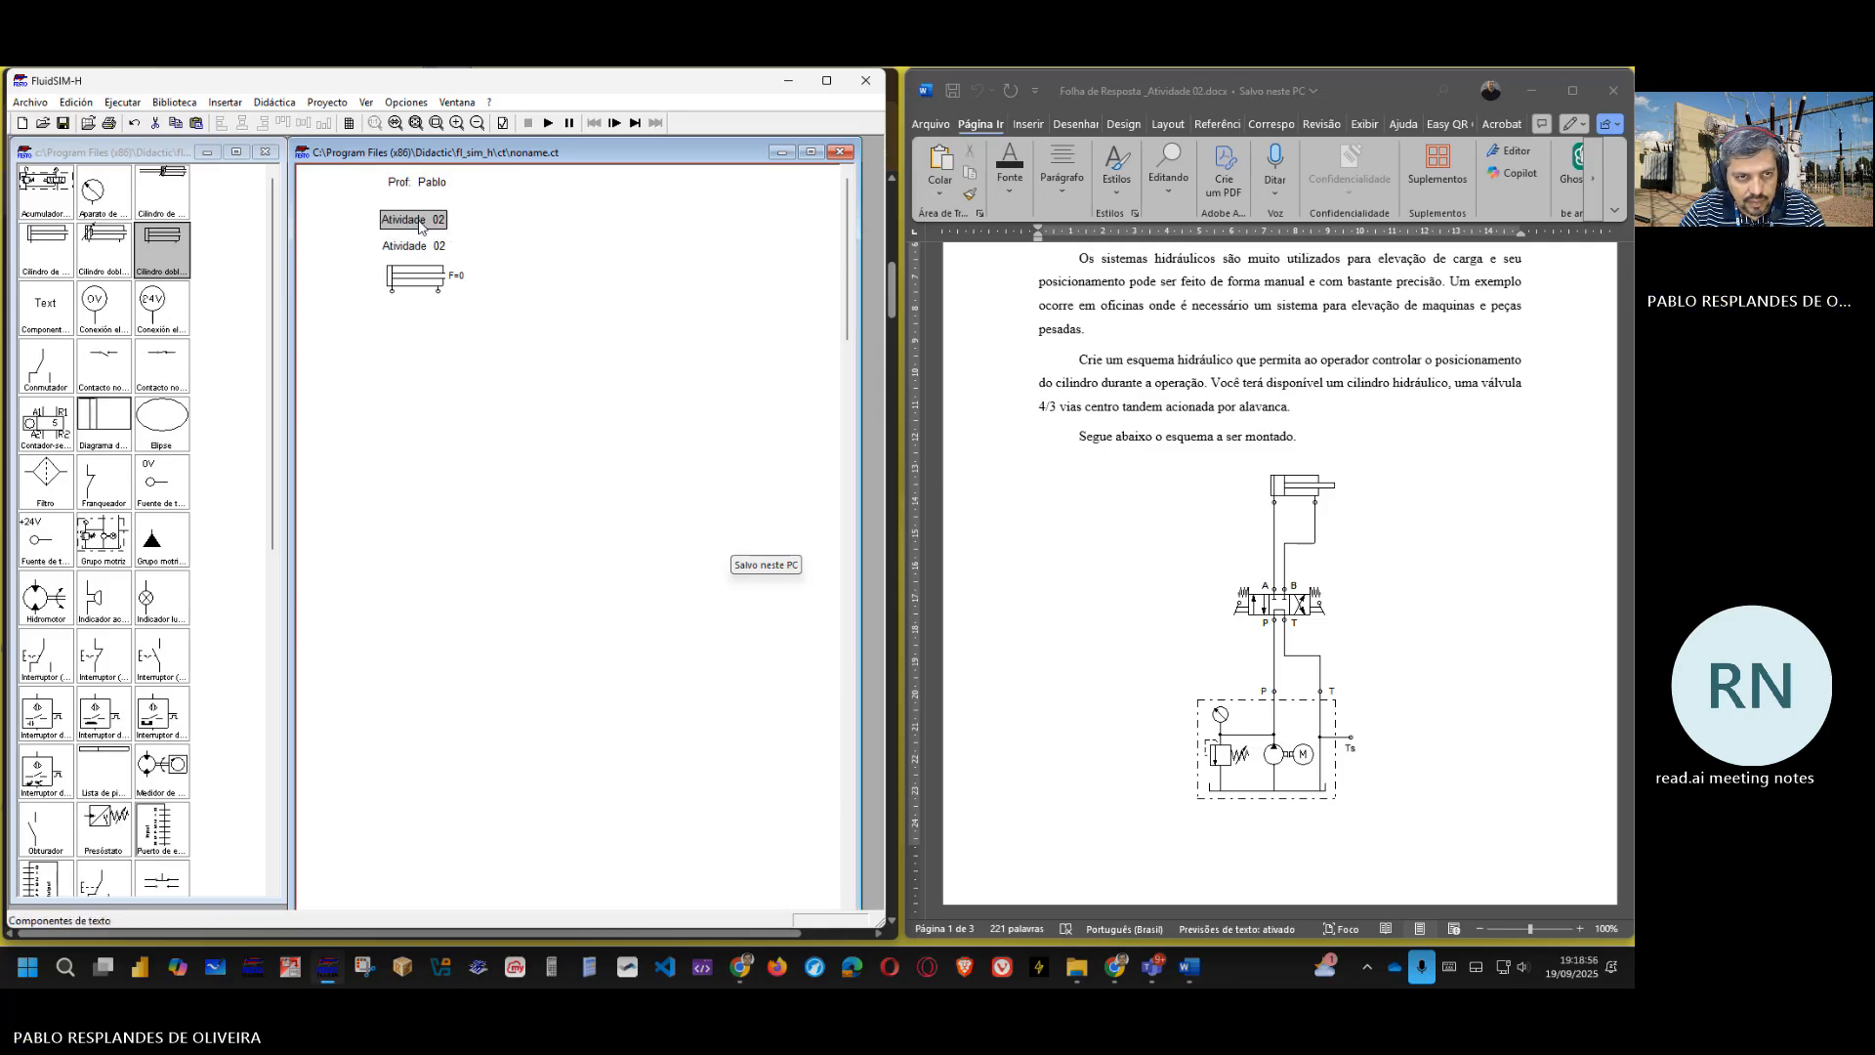
# - Change the text of the "Atividade 02" label nearest the cylinder to "Montagem 01"
pyautogui.scroll(5, 998, 388)
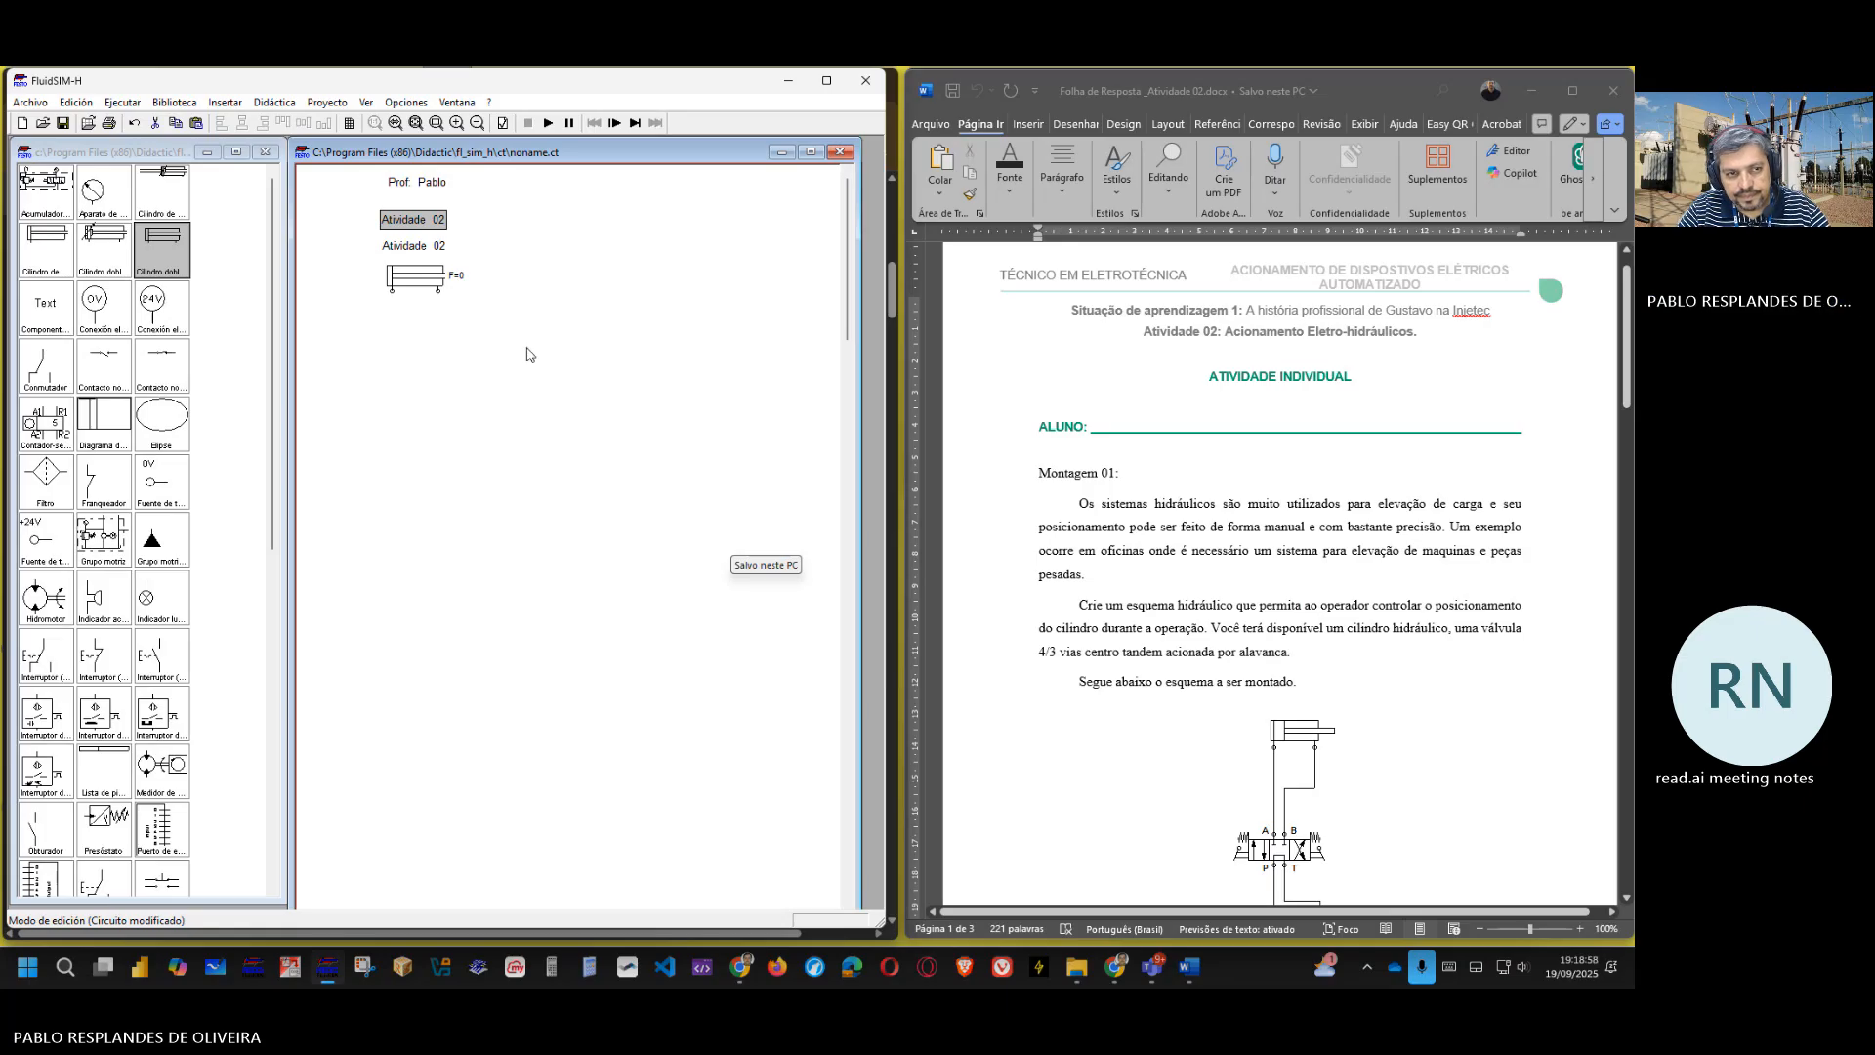
pyautogui.doubleClick(411, 248)
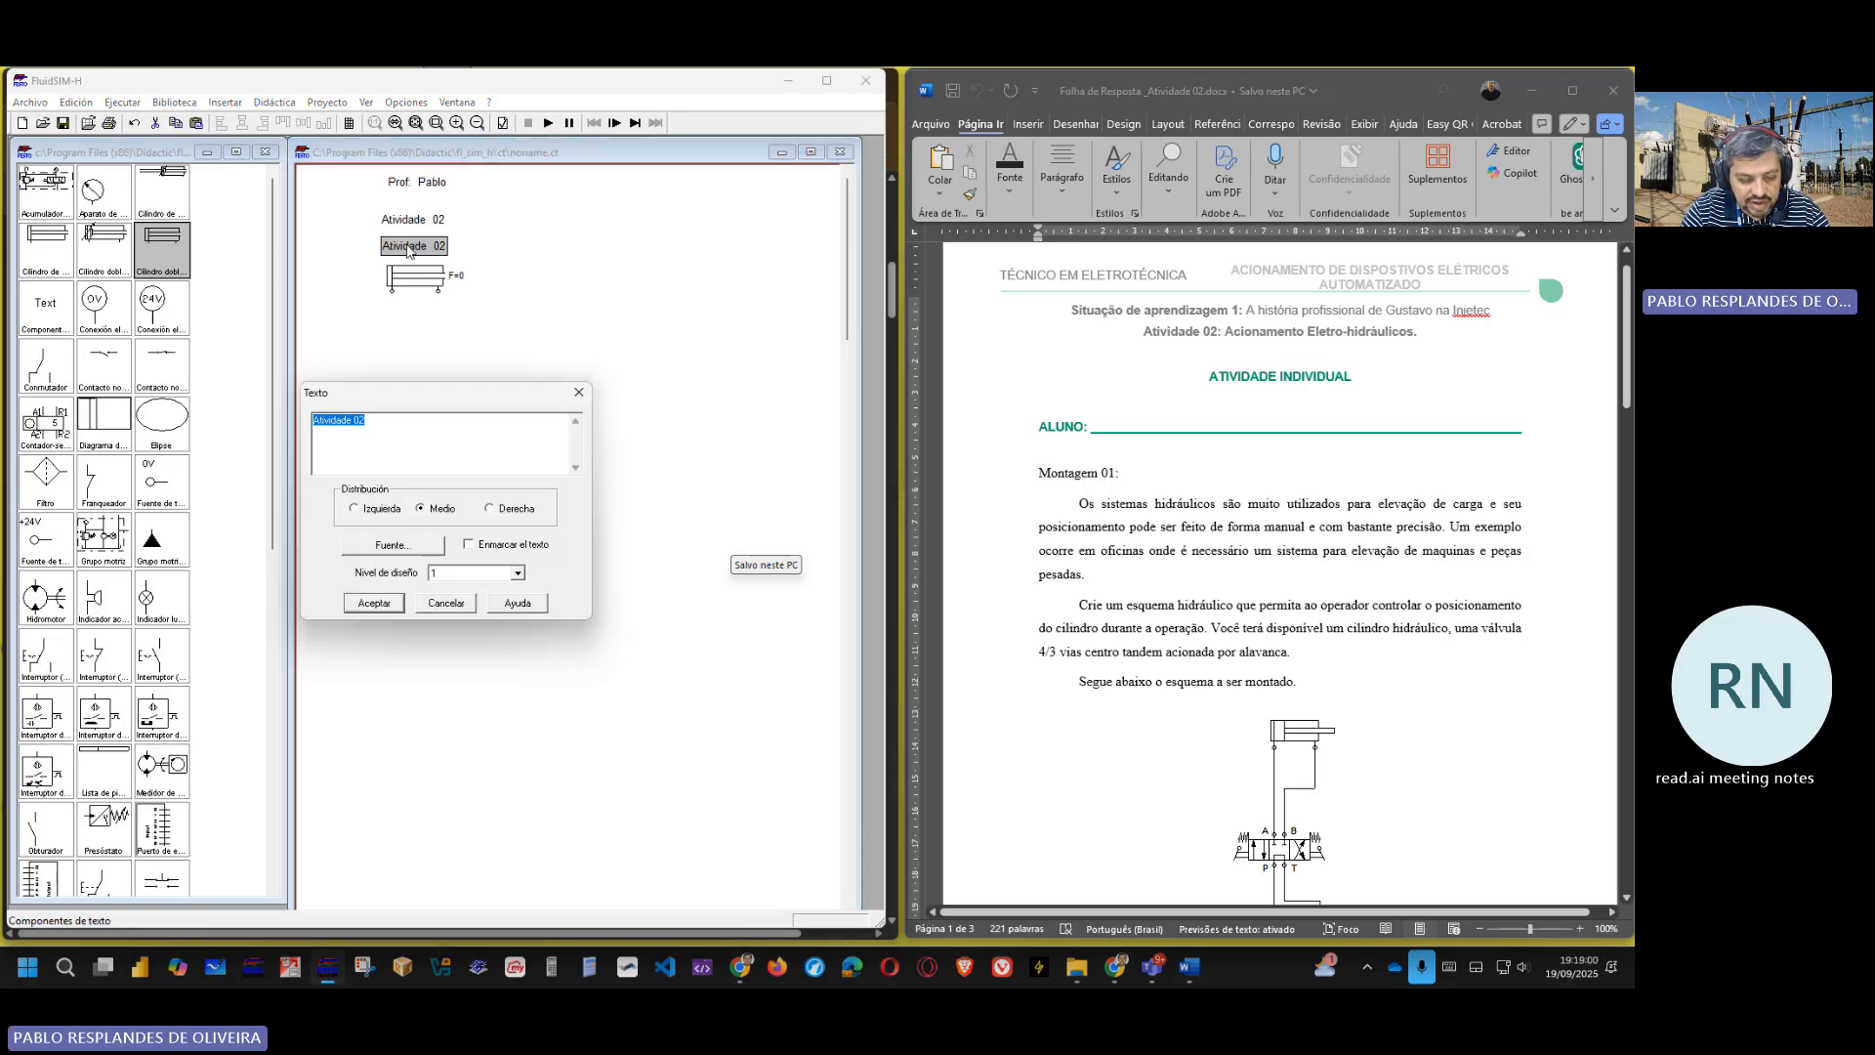
pyautogui.write('Mon')
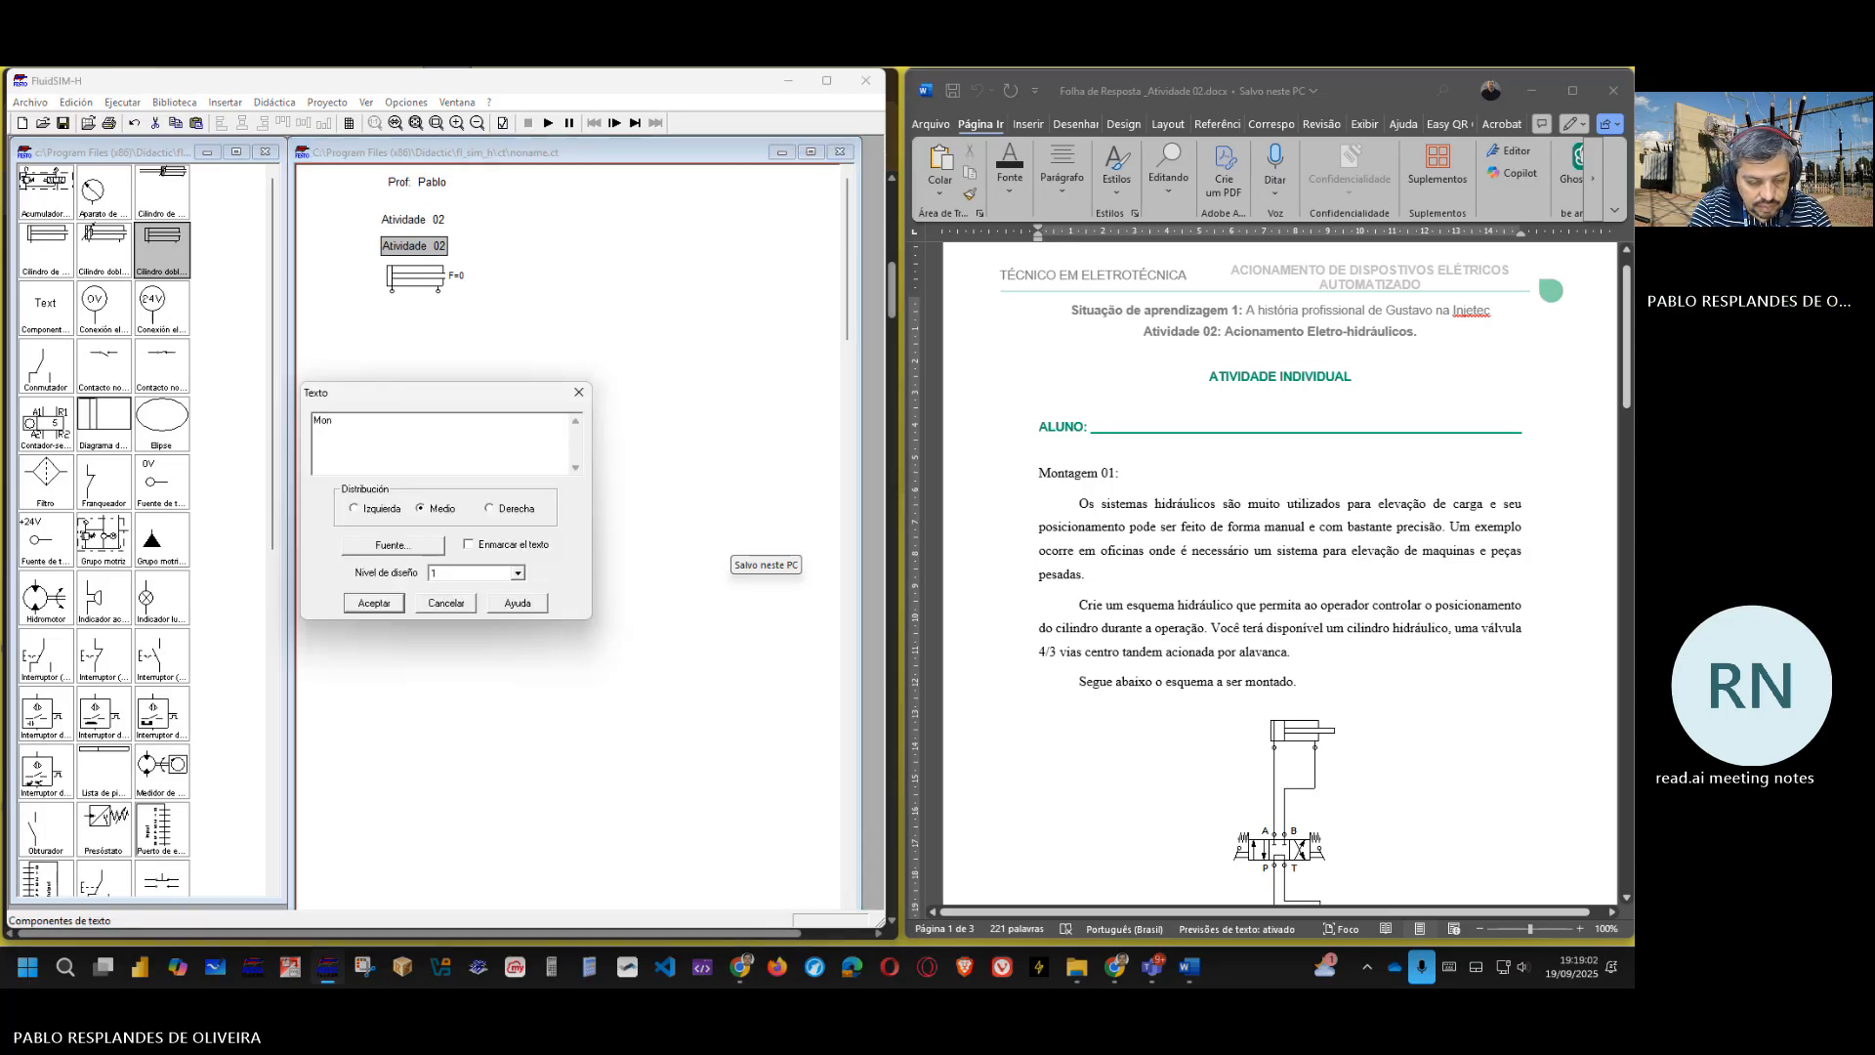
pyautogui.write('tagem 01')
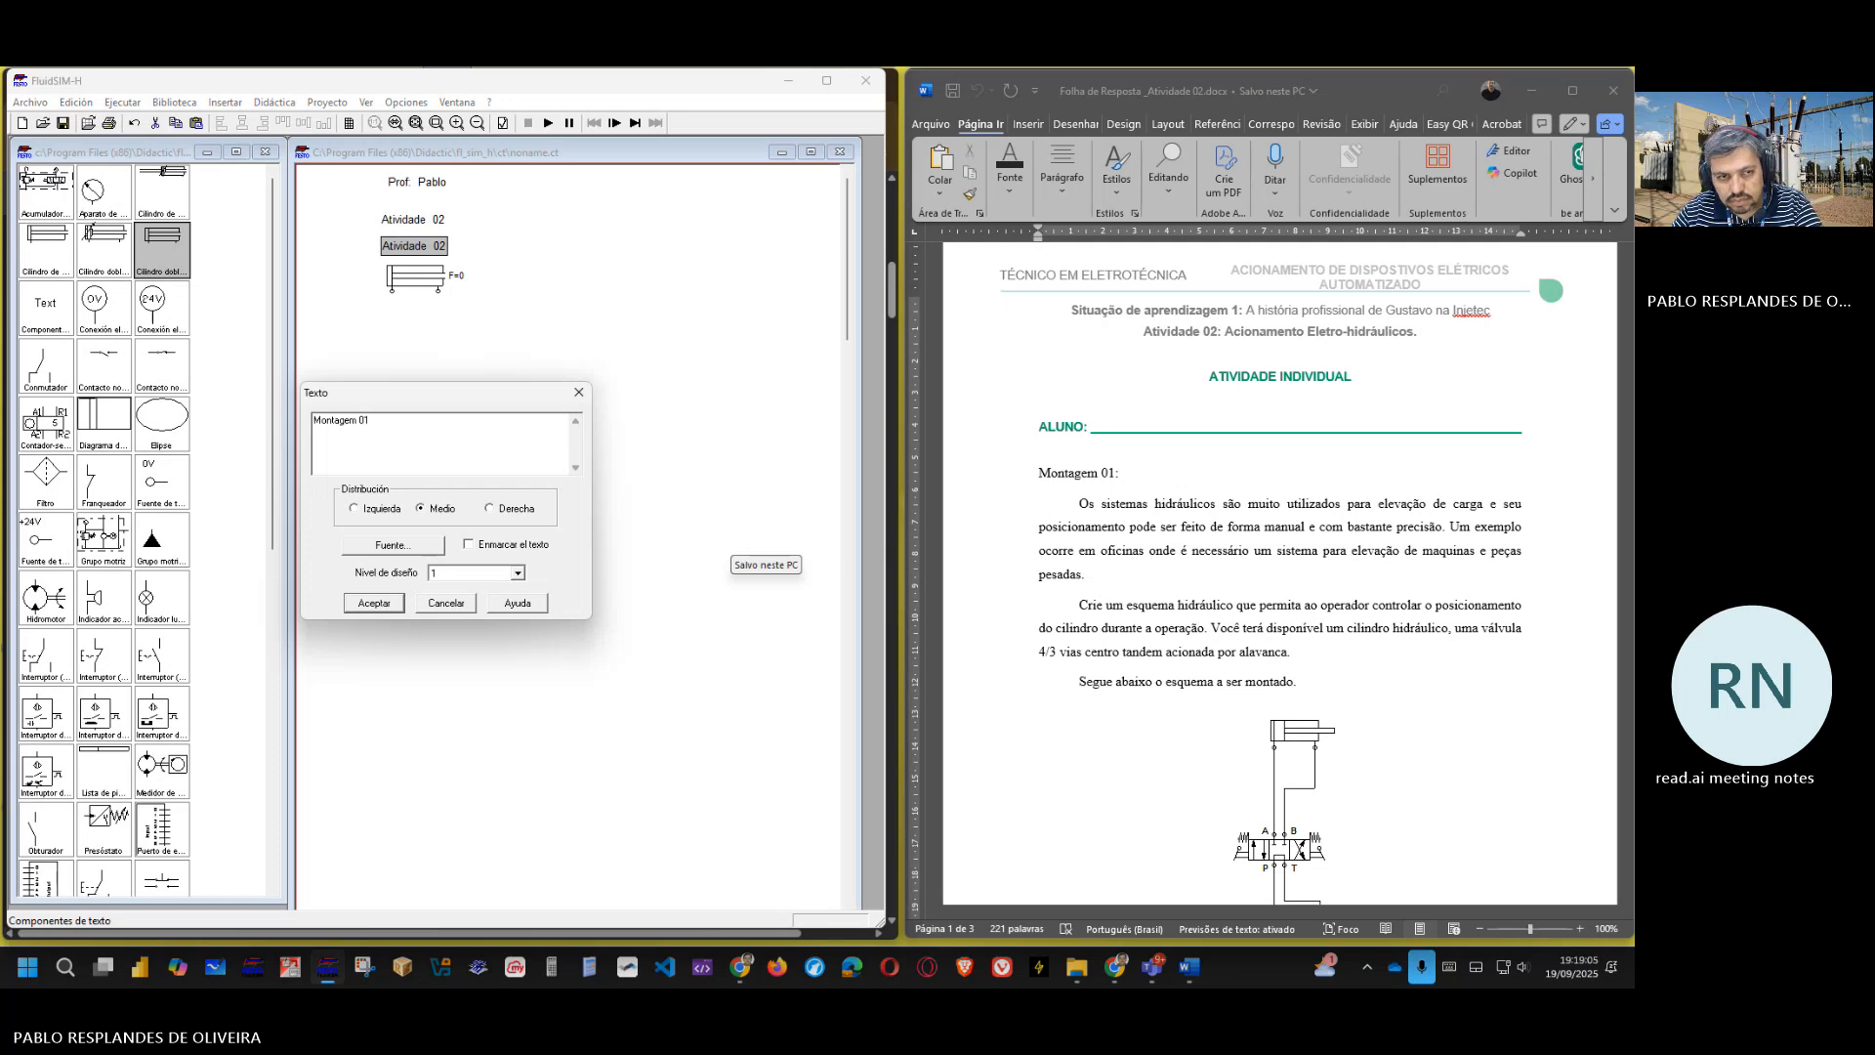
pyautogui.press('Return')
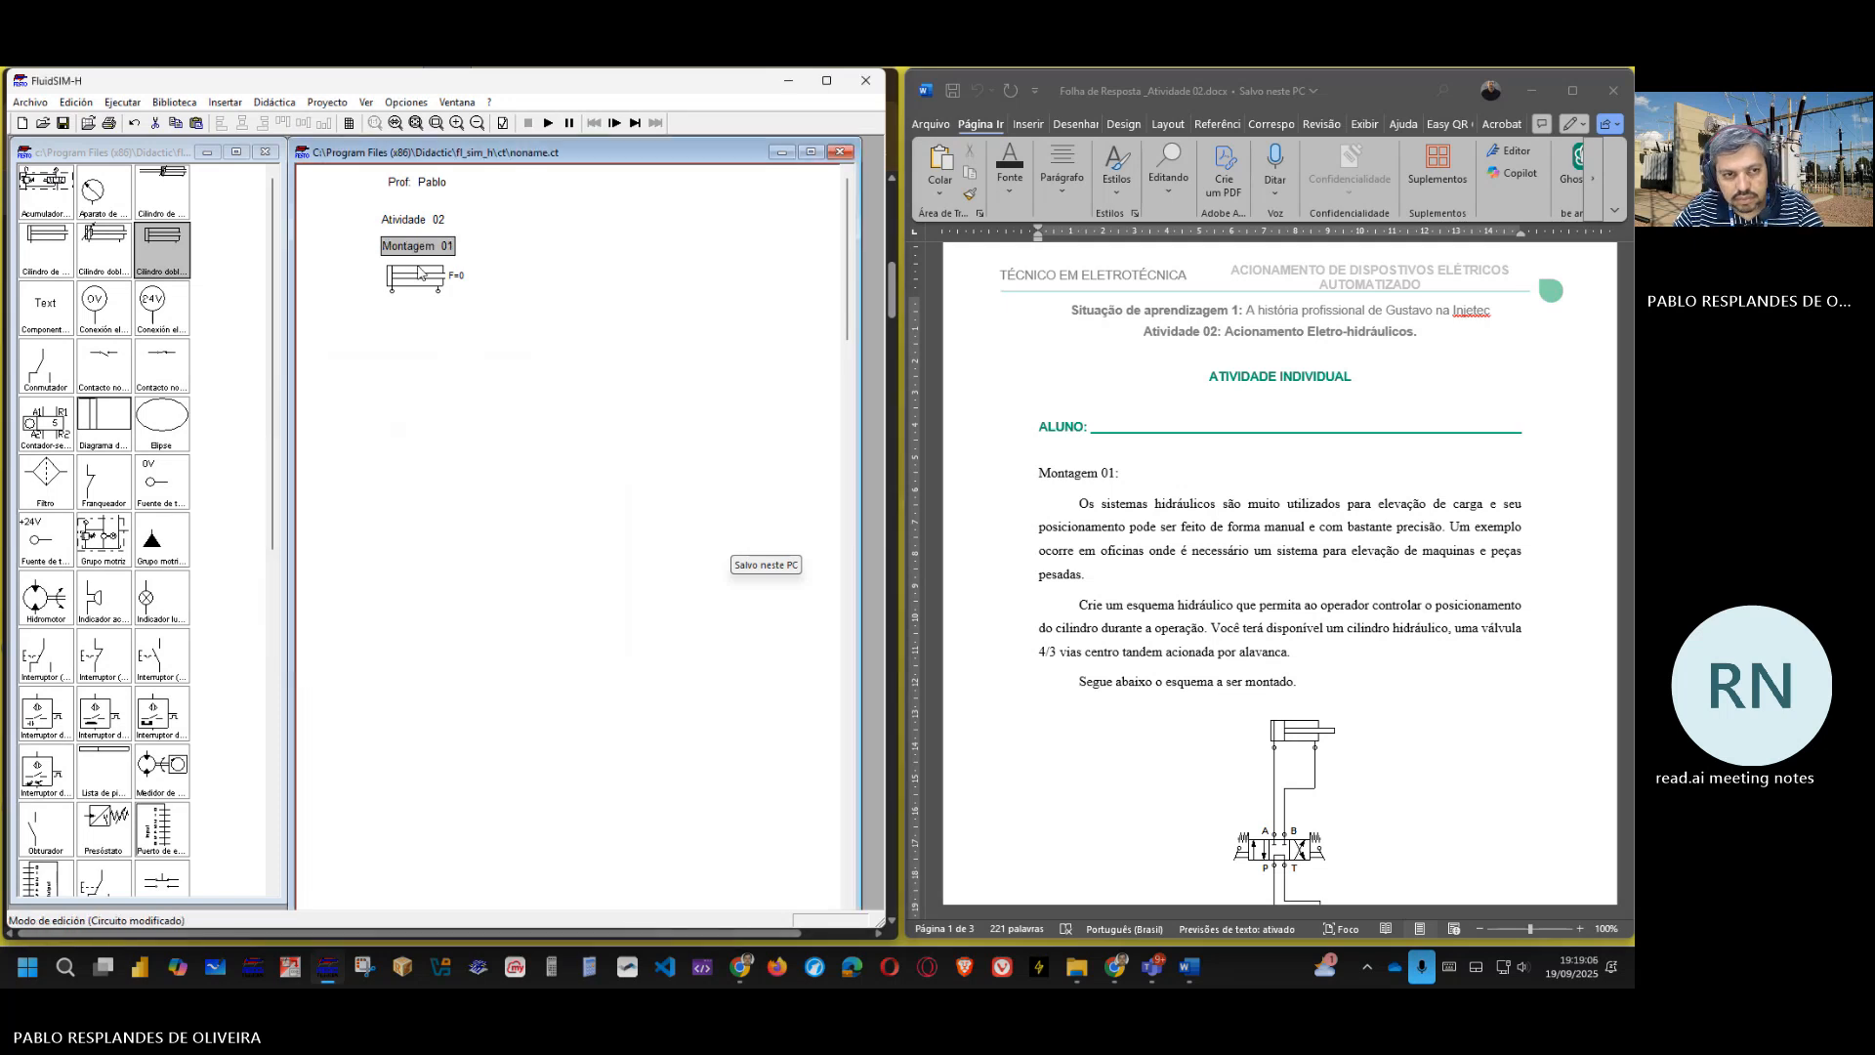
# - Insert the simplified power unit and the detailed power unit (Grupo motriz) side by side in the empty area below the cylinder
pyautogui.scroll(-2, 1074, 625)
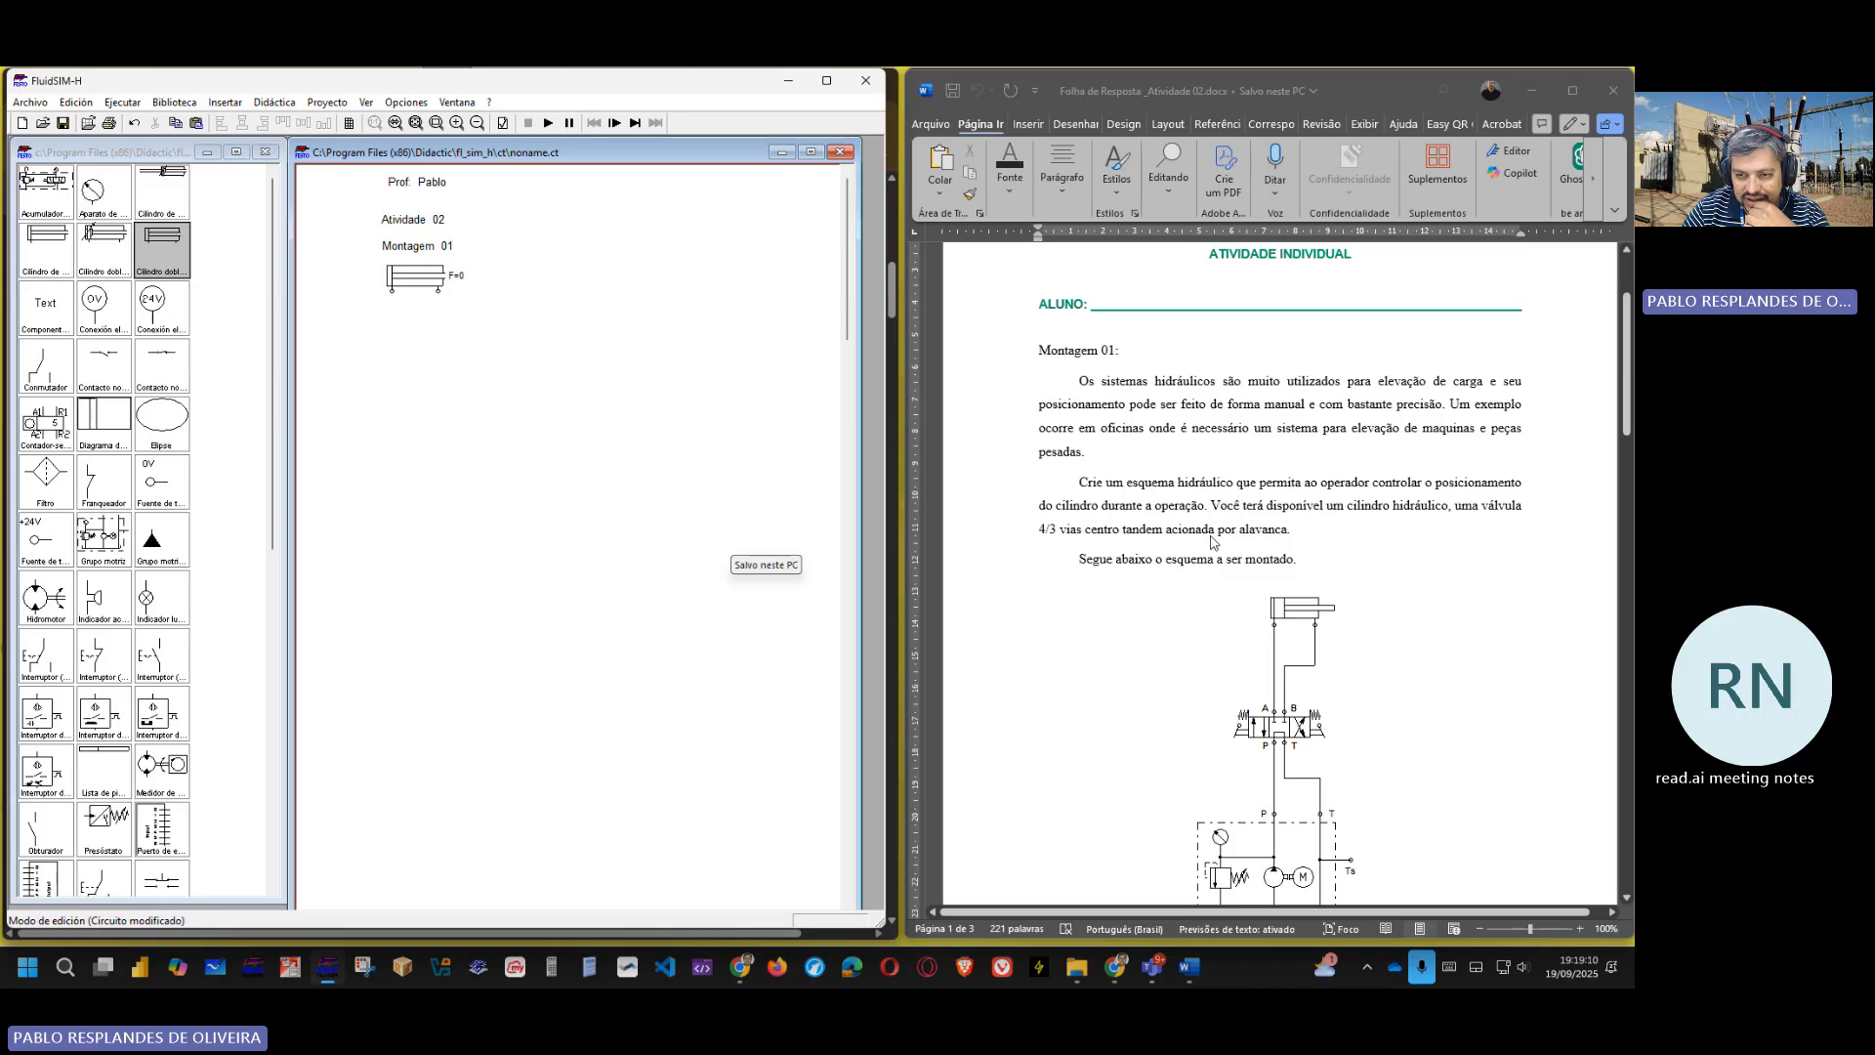
pyautogui.scroll(-3, 1211, 542)
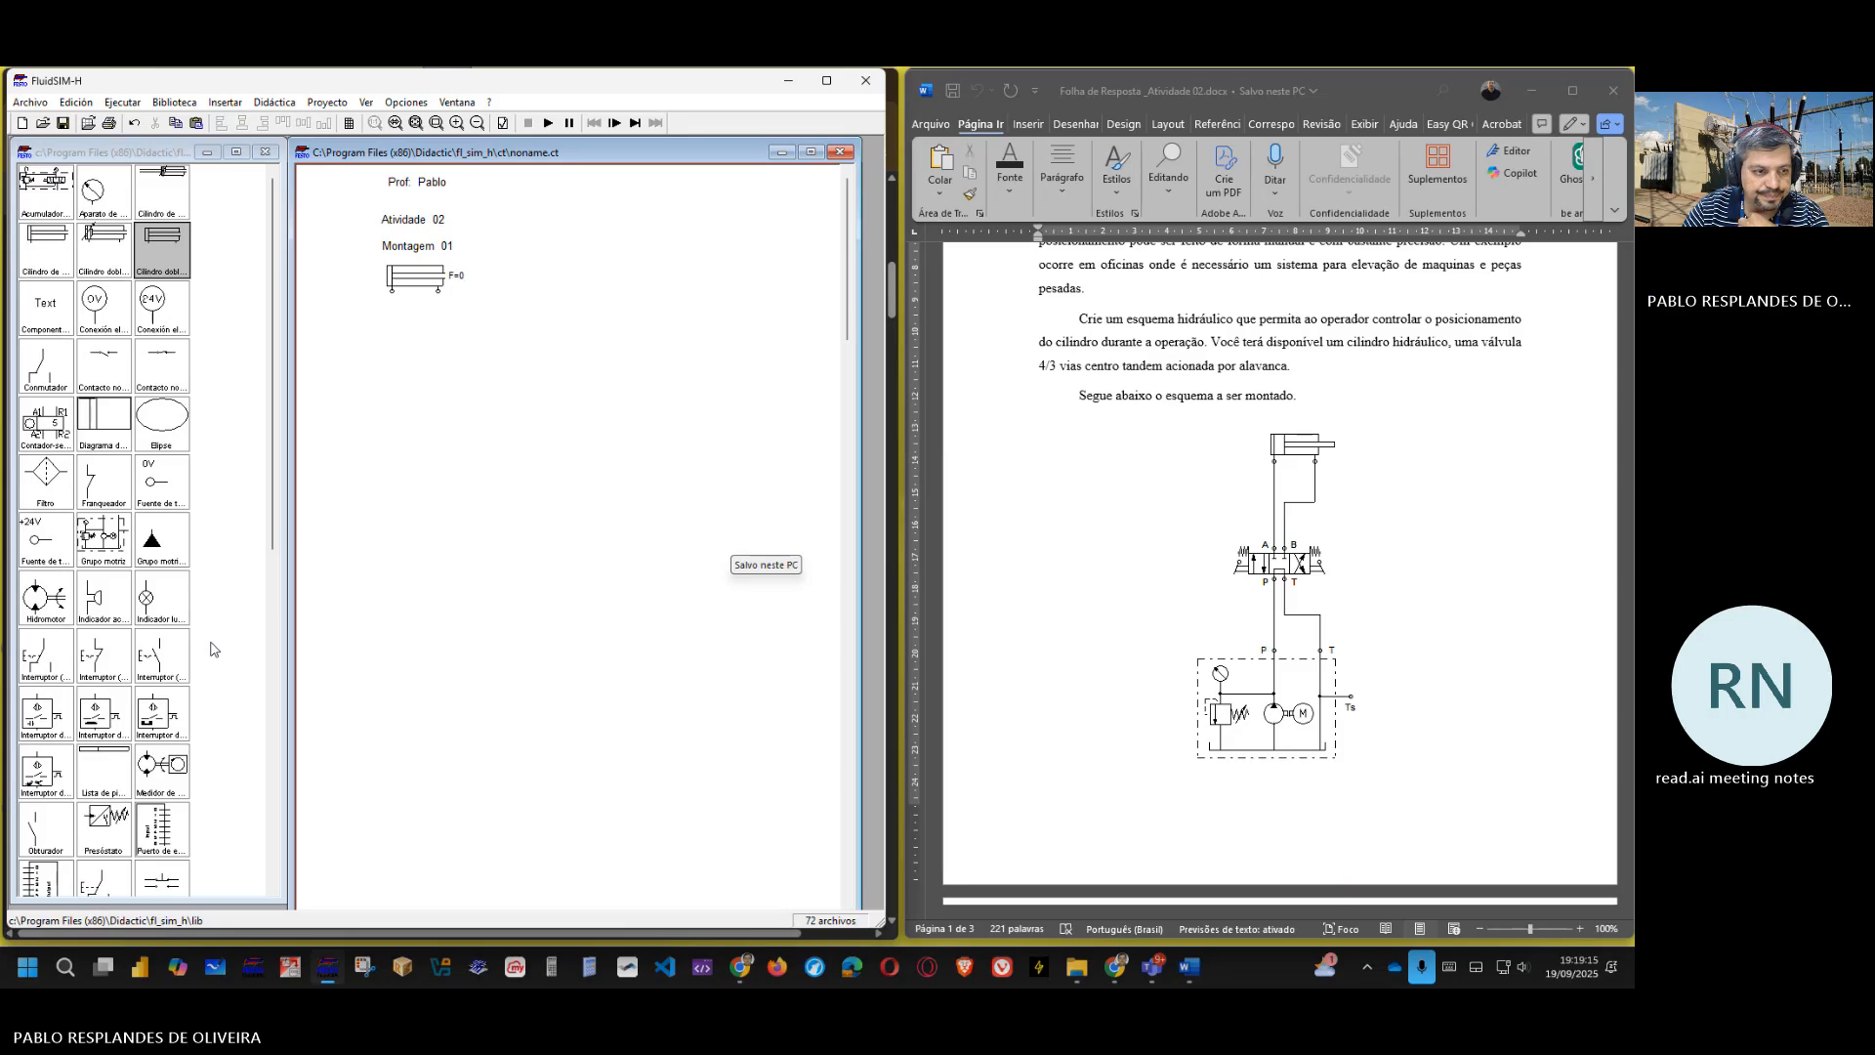
pyautogui.moveTo(156, 547); pyautogui.dragTo(433, 459)
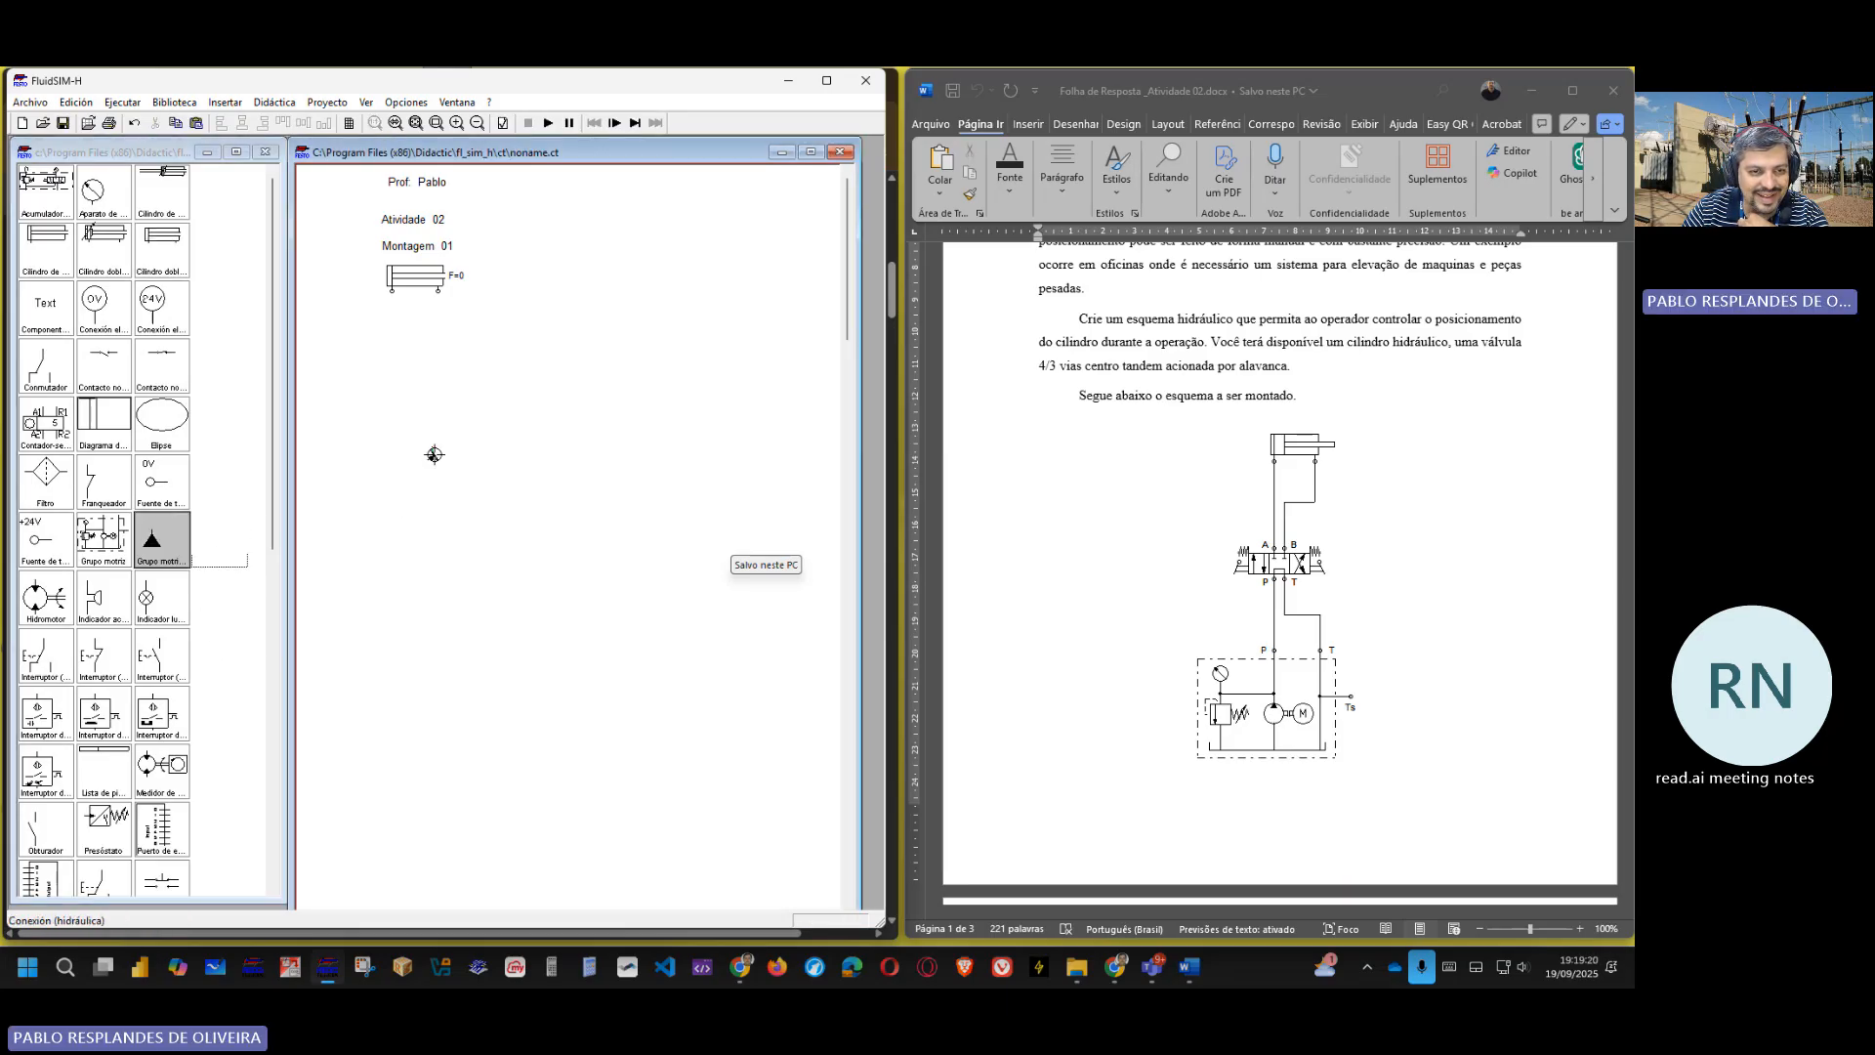
pyautogui.moveTo(104, 539); pyautogui.dragTo(560, 446)
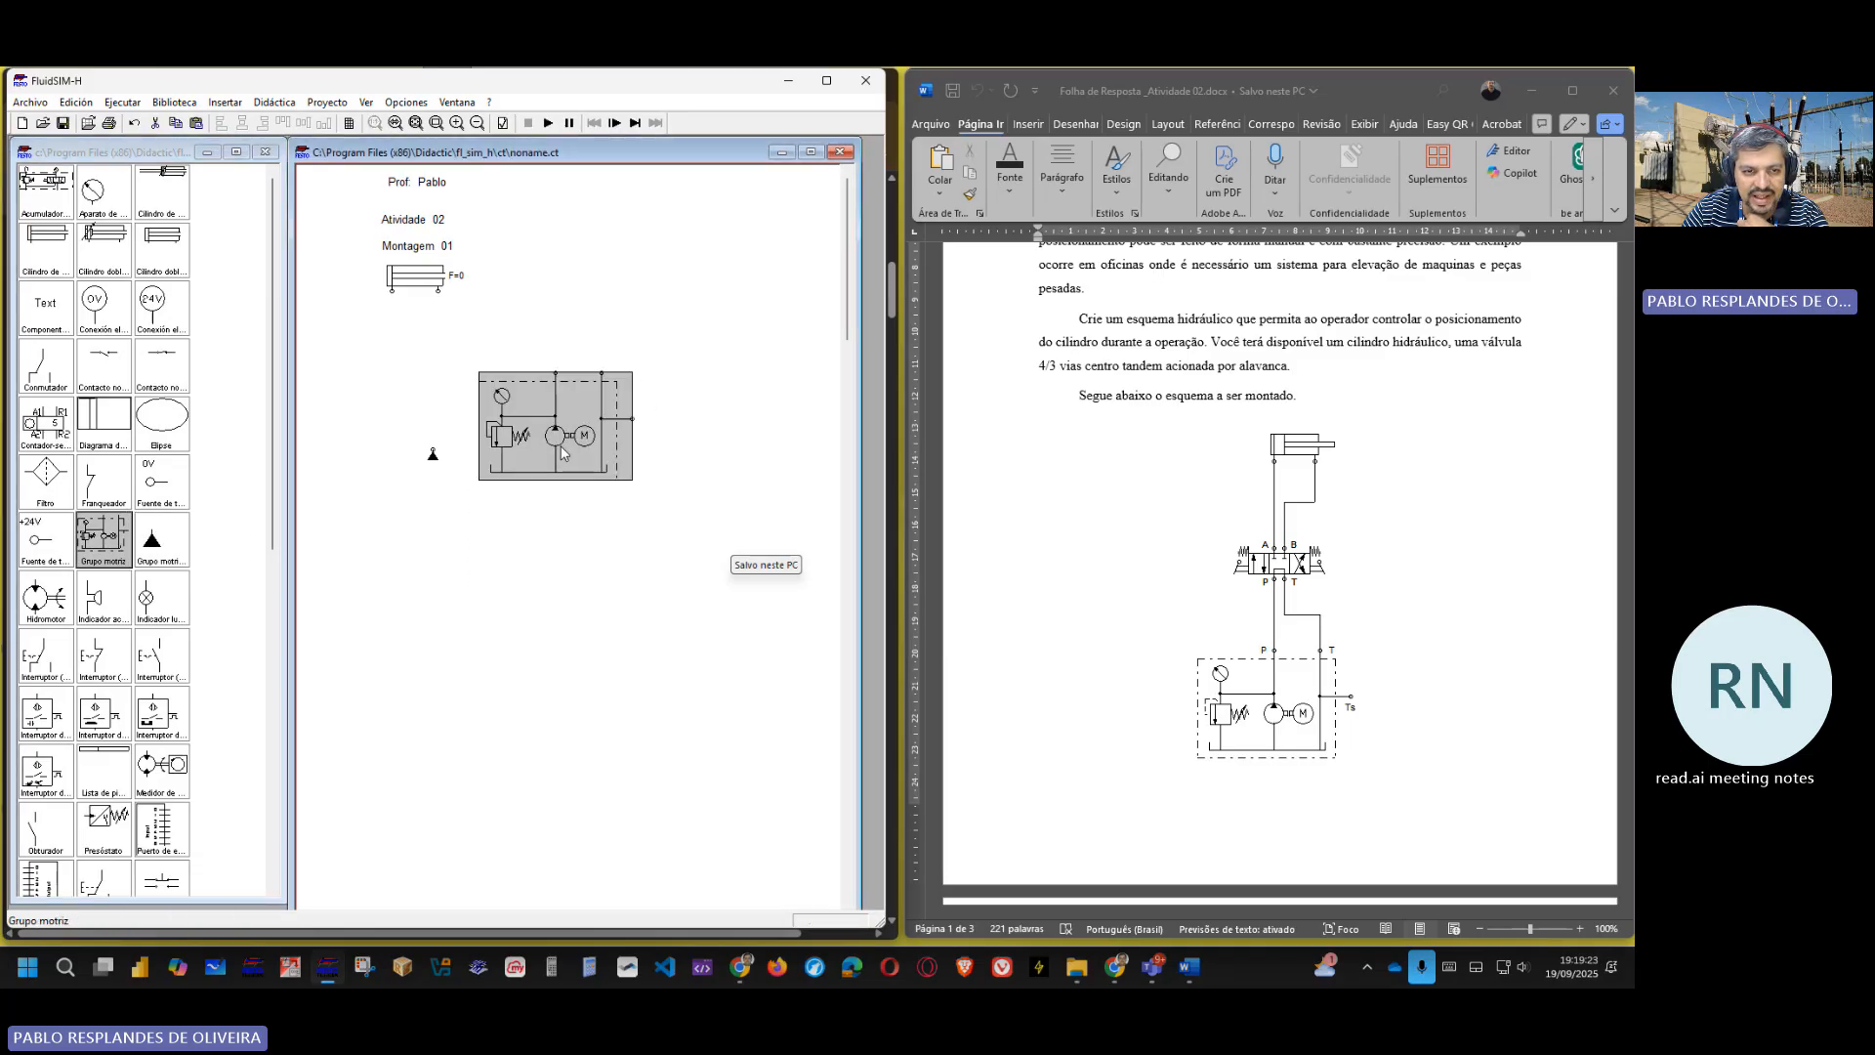
pyautogui.click(566, 552)
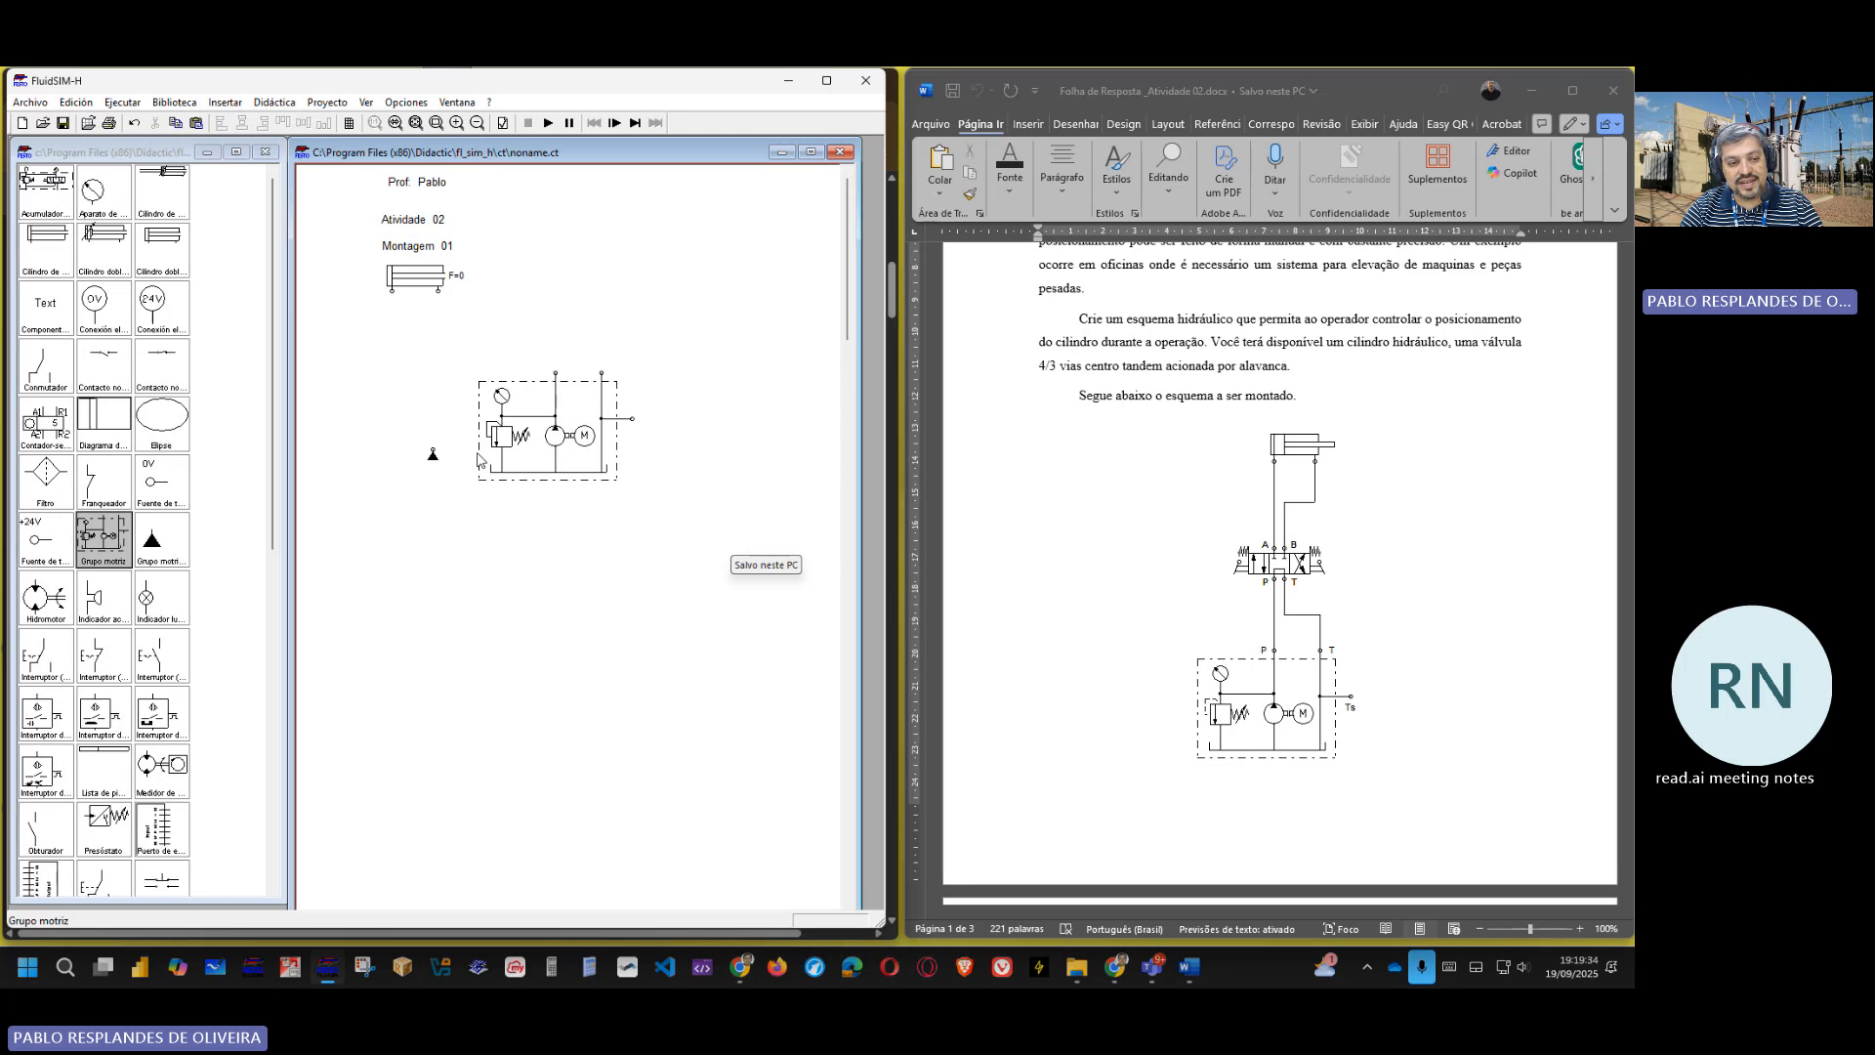
# - Delete the simplified power unit and move the detailed one directly under the cylinder, leaving room for a valve
pyautogui.moveTo(431, 453); pyautogui.dragTo(456, 550)
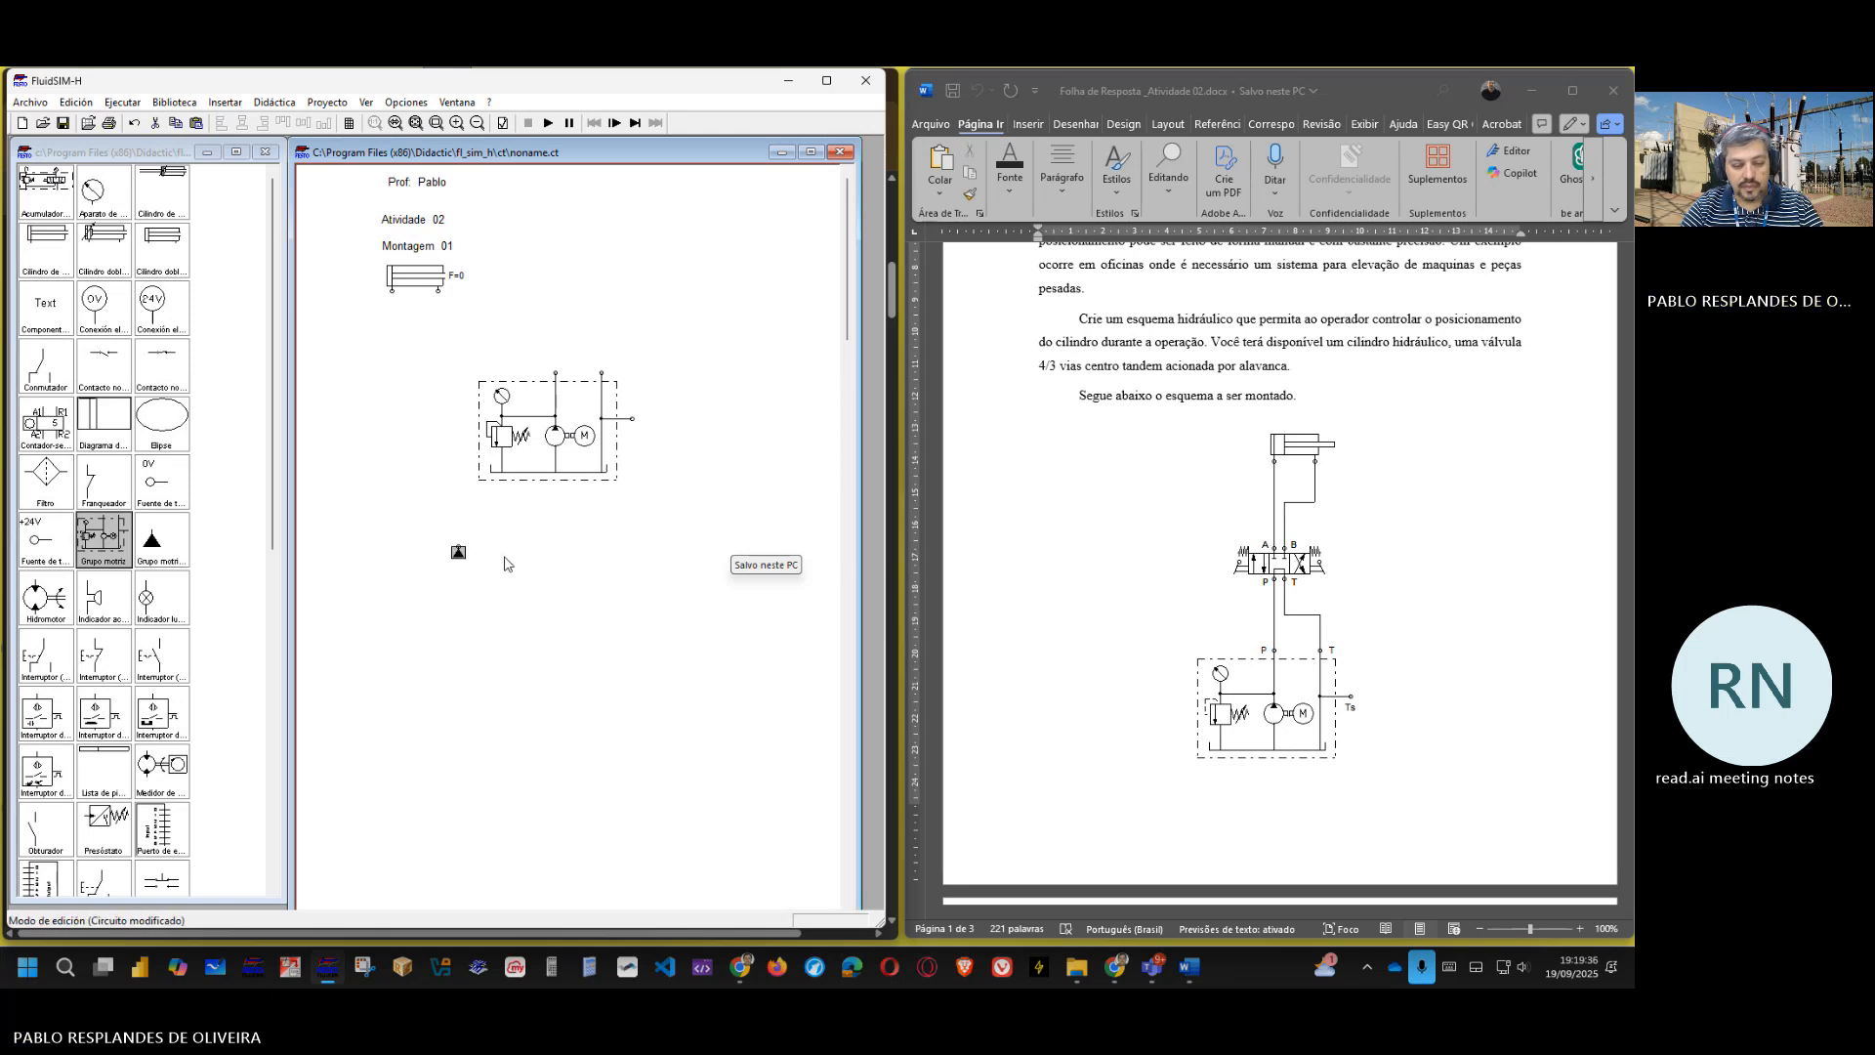
pyautogui.press('Delete')
pyautogui.moveTo(556, 427); pyautogui.dragTo(414, 443)
pyautogui.click(586, 560)
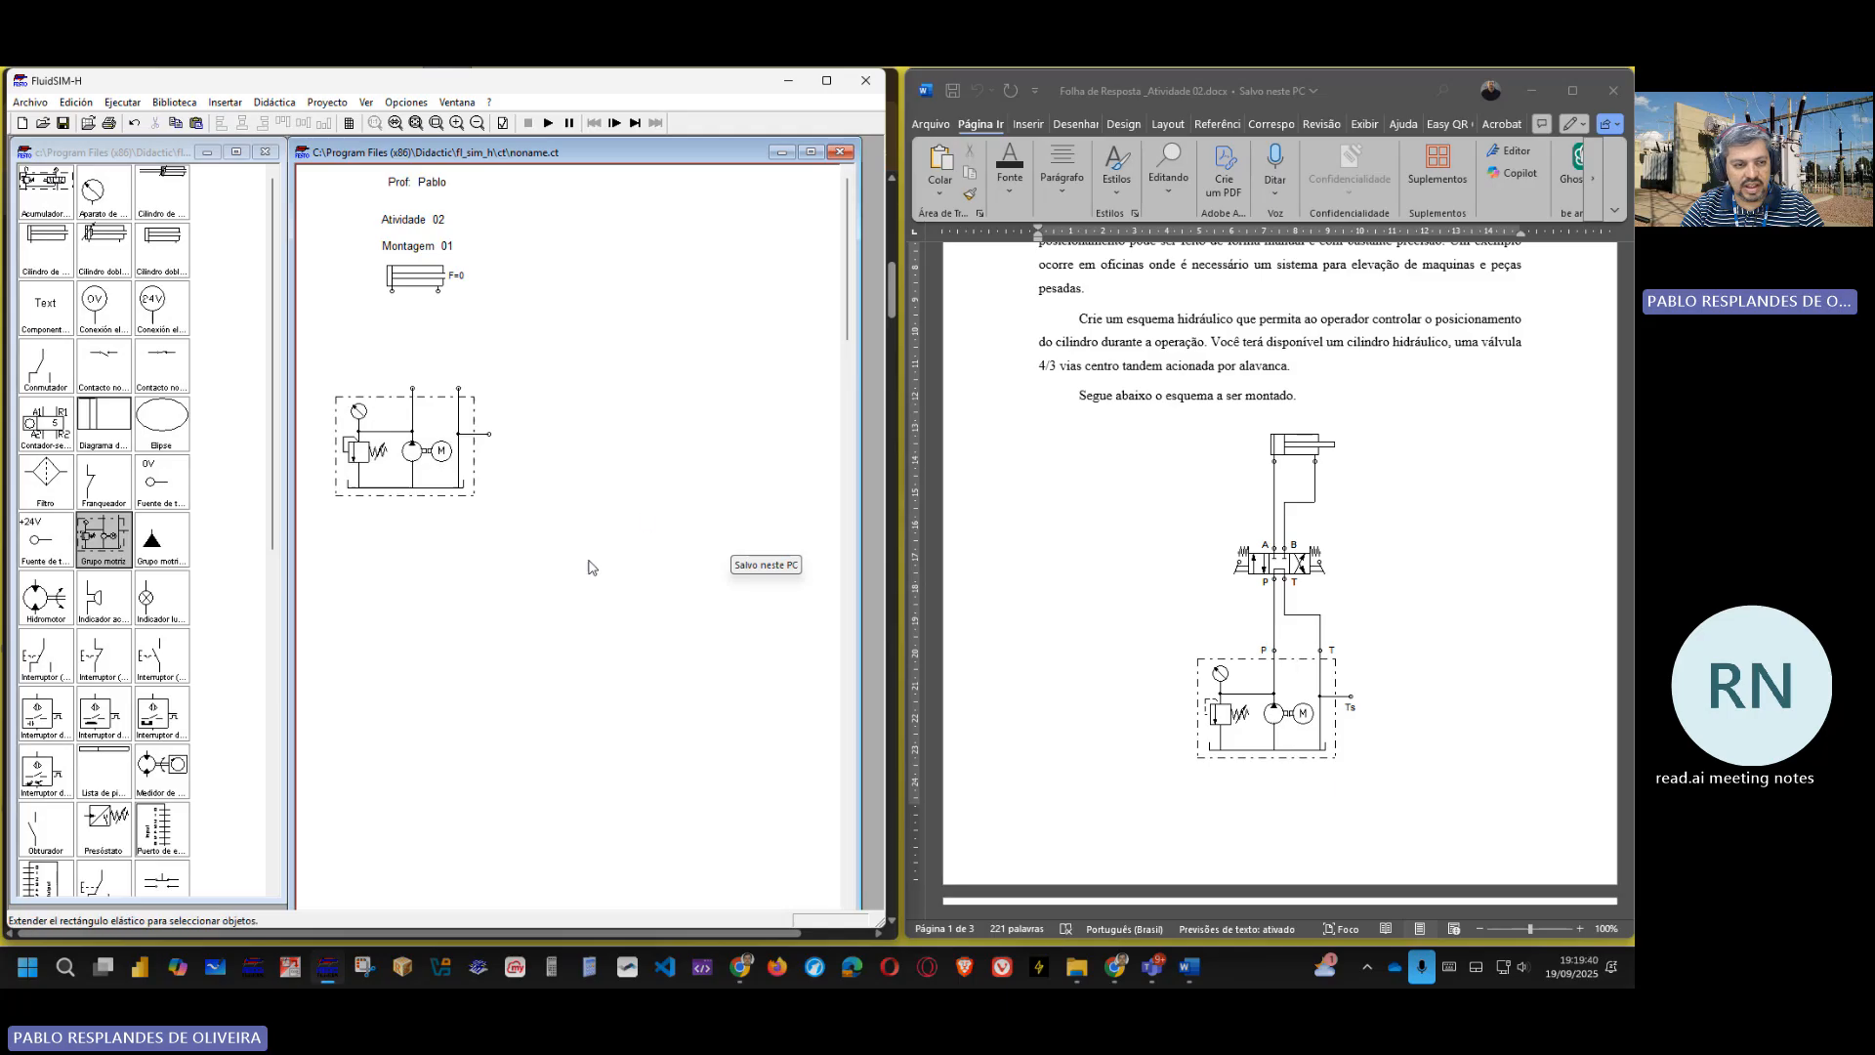
# - Insert a configurable 4/n-way valve (Válvula de 4/n vías) in the empty area below the power unit
pyautogui.scroll(-3, 273, 653)
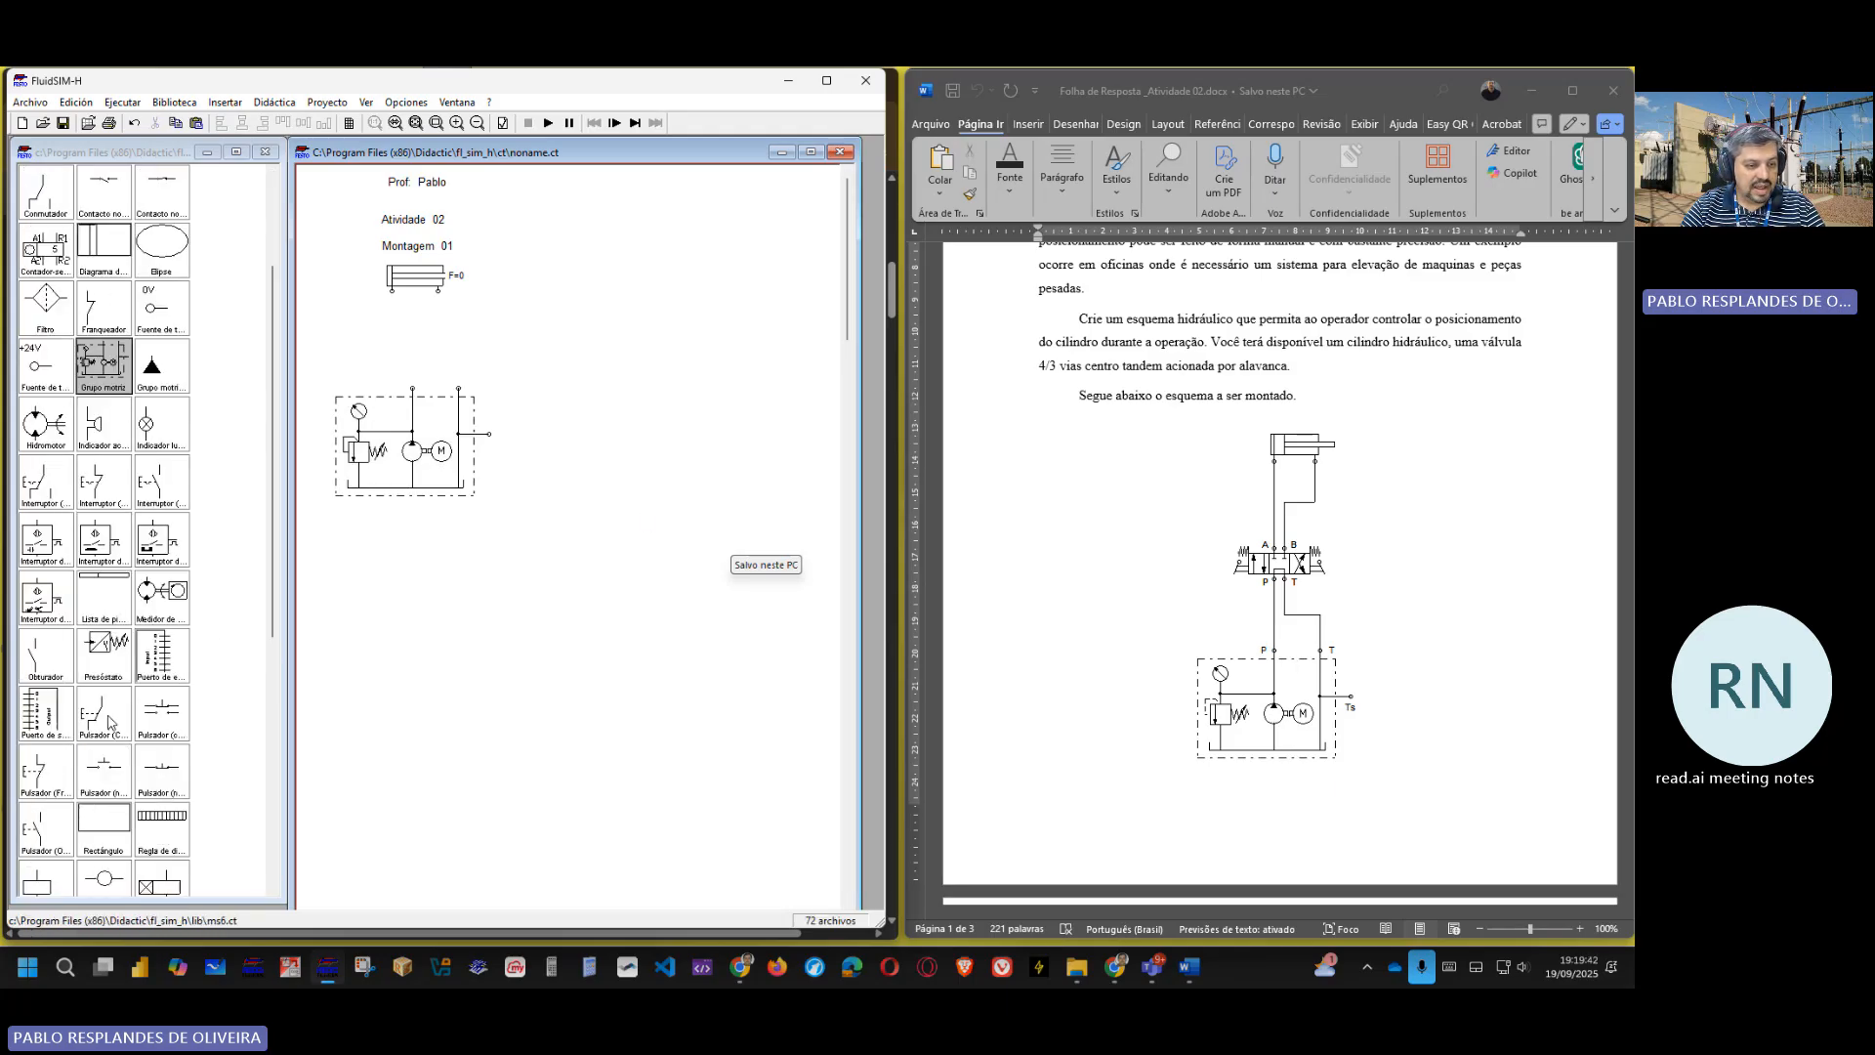
pyautogui.scroll(-2, 118, 724)
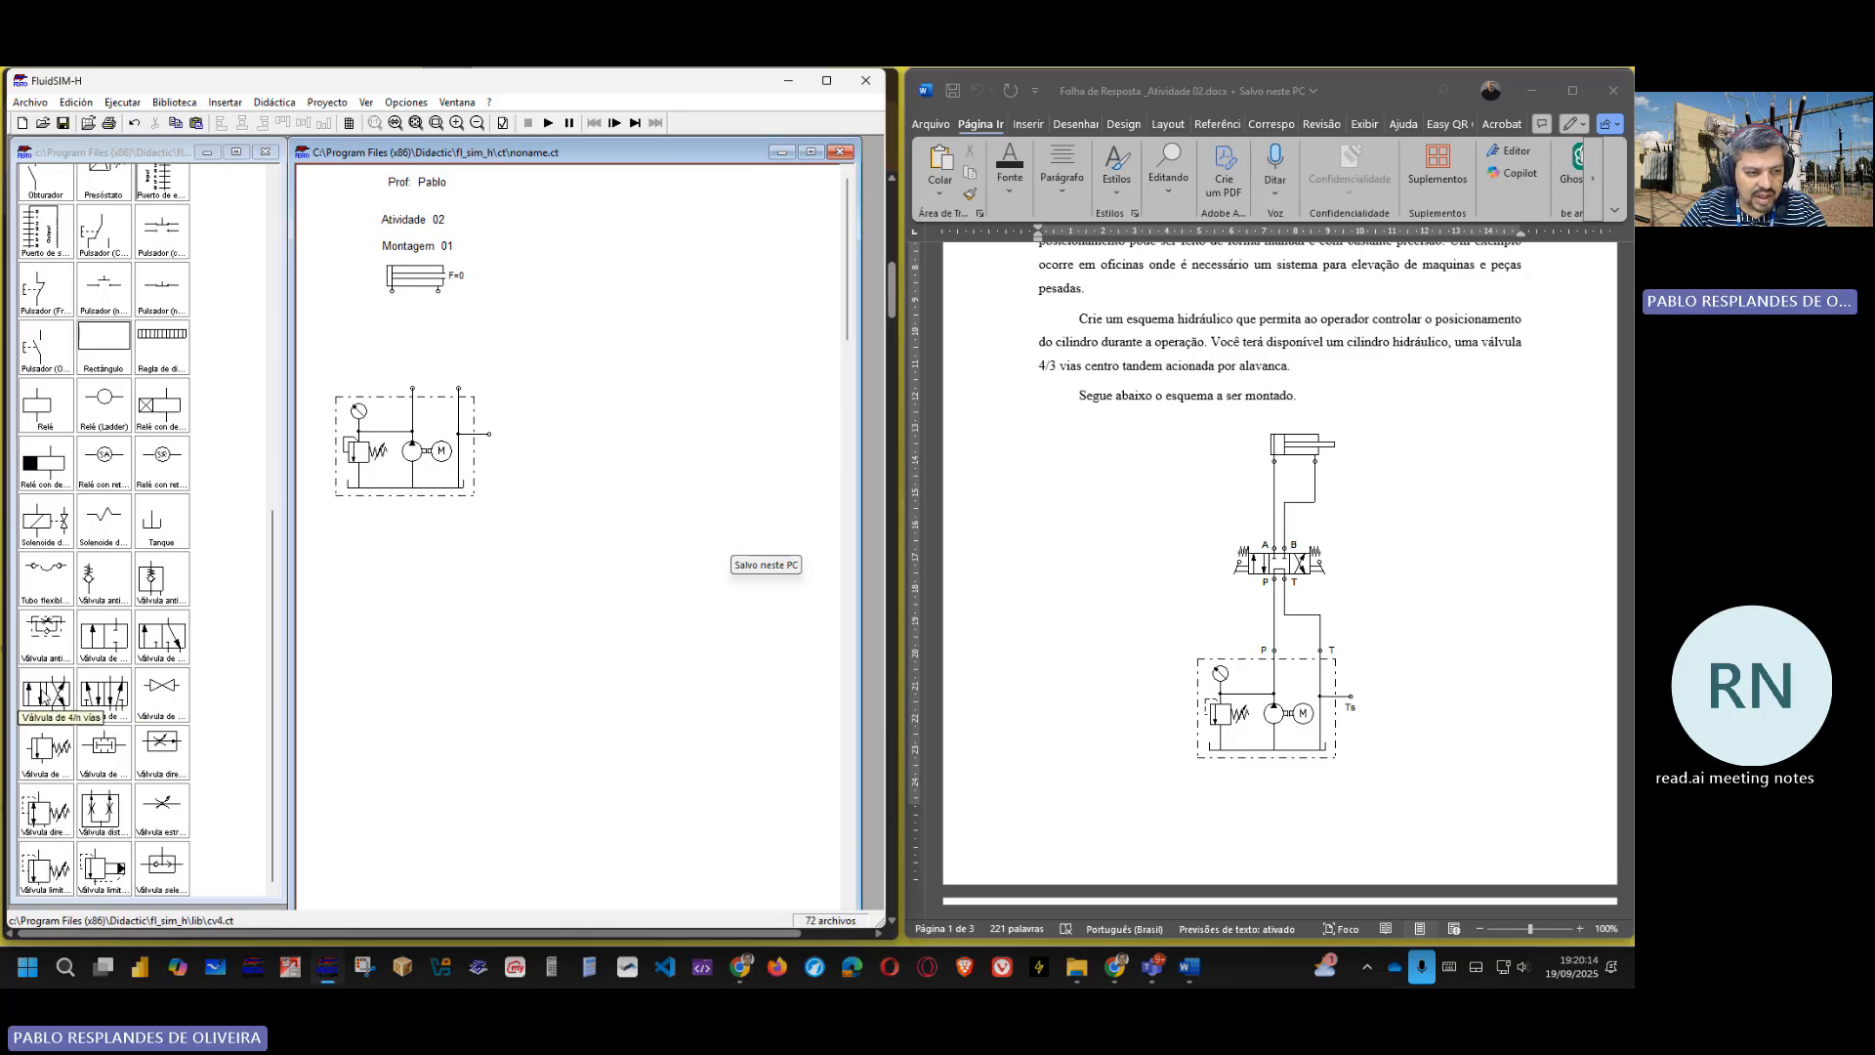
pyautogui.moveTo(44, 695); pyautogui.dragTo(520, 544)
pyautogui.moveTo(46, 695); pyautogui.dragTo(513, 543)
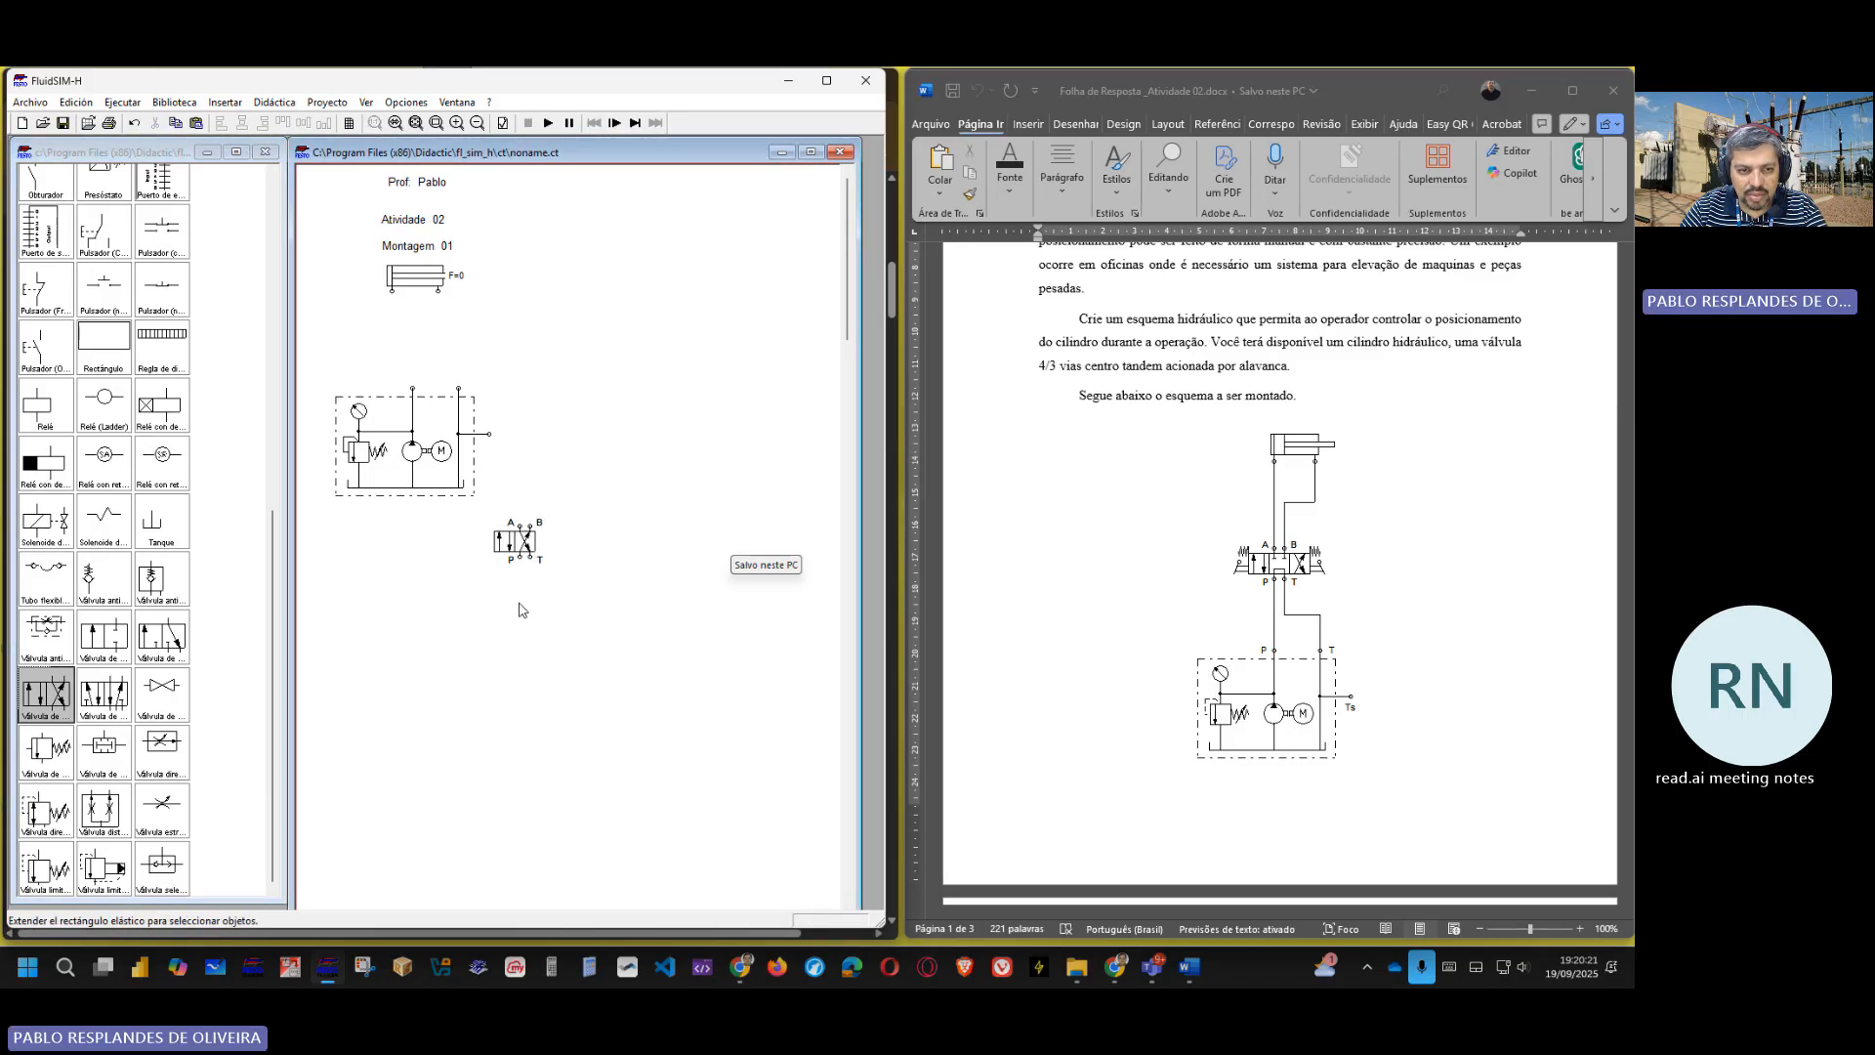
# - Configure the 4/n-way valve body with a tandem centre as second position and crossed arrows as third position
pyautogui.doubleClick(518, 551)
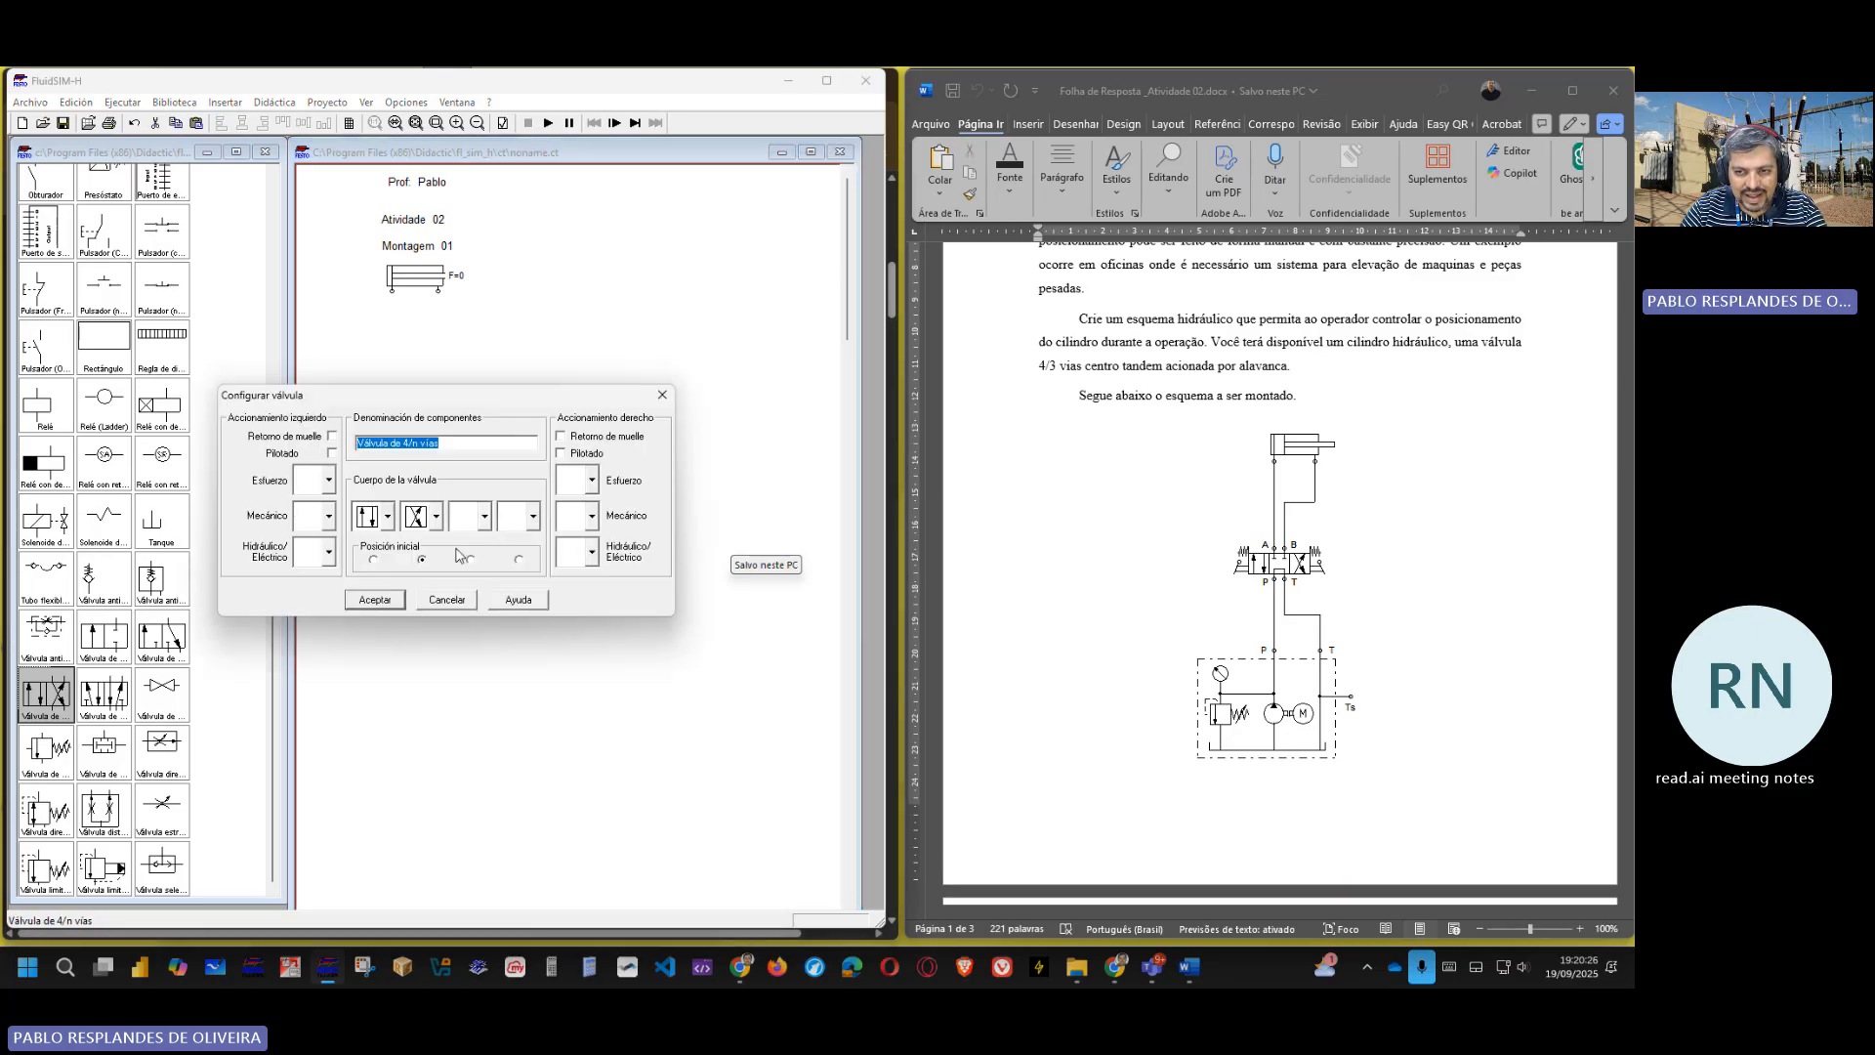
pyautogui.click(437, 517)
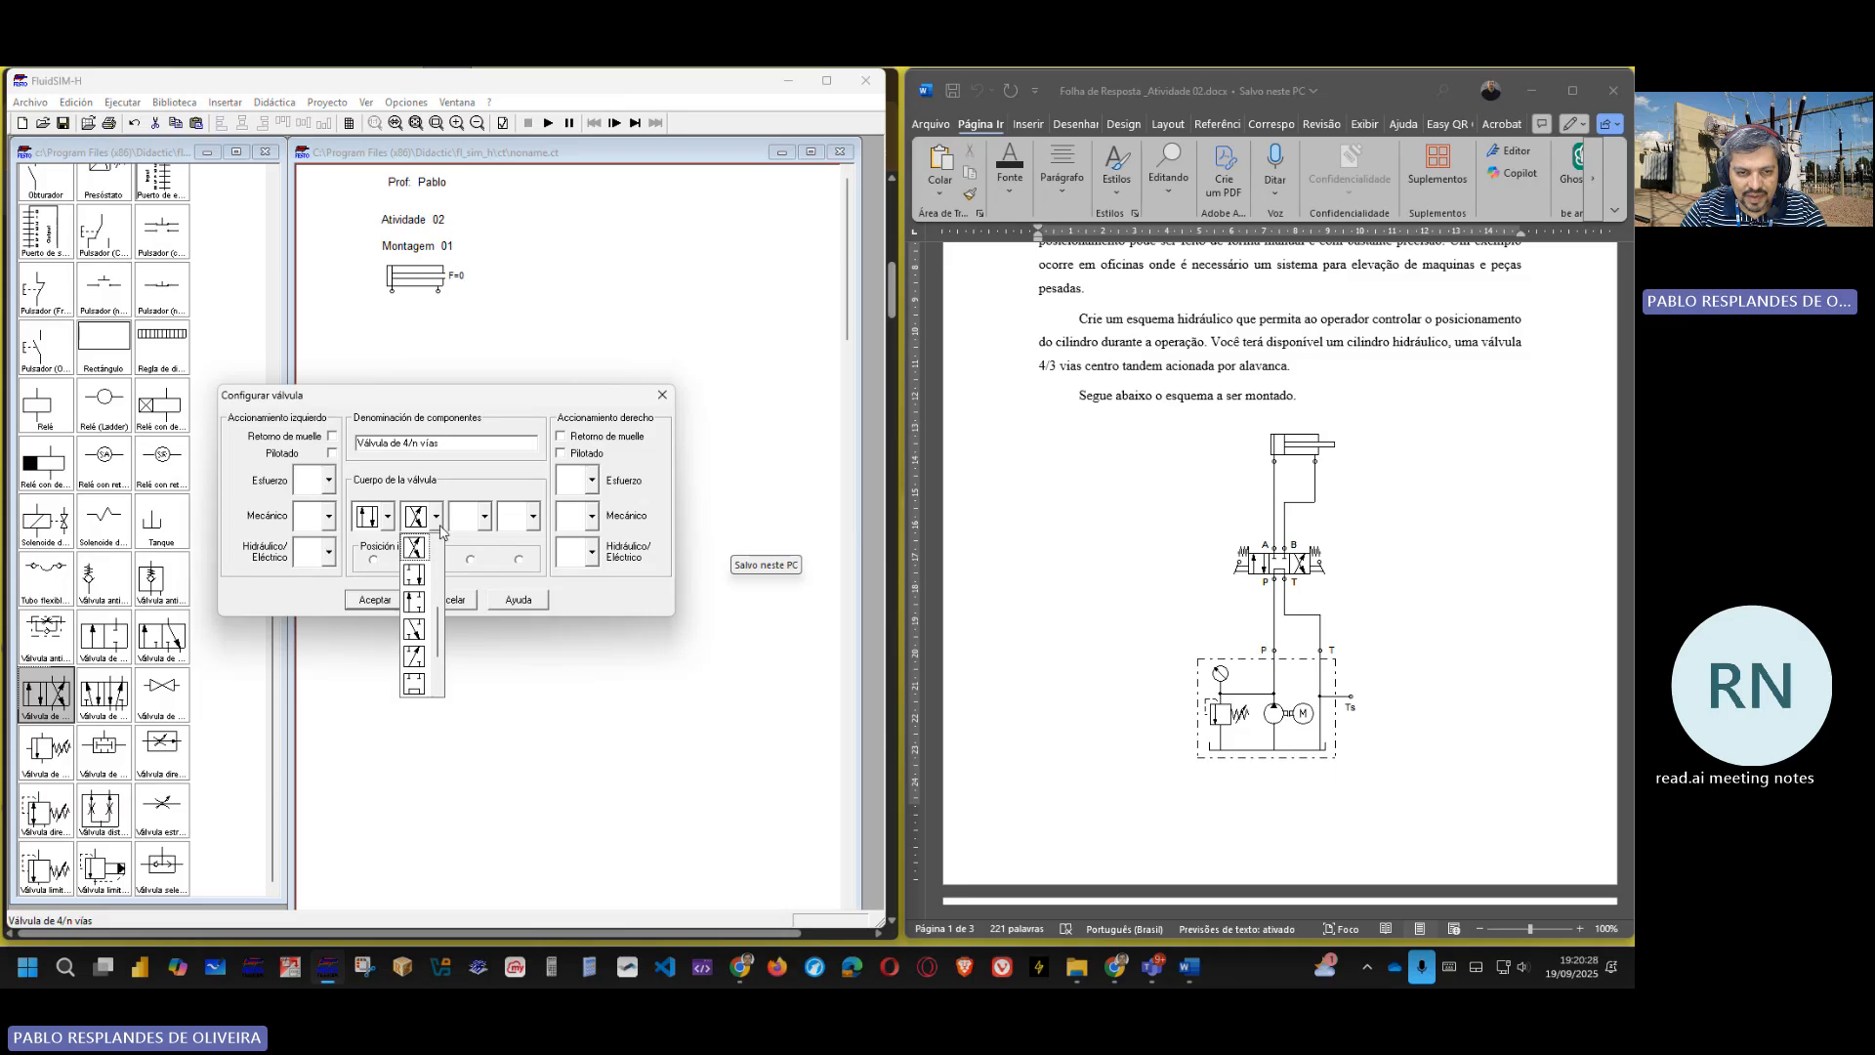
pyautogui.click(414, 684)
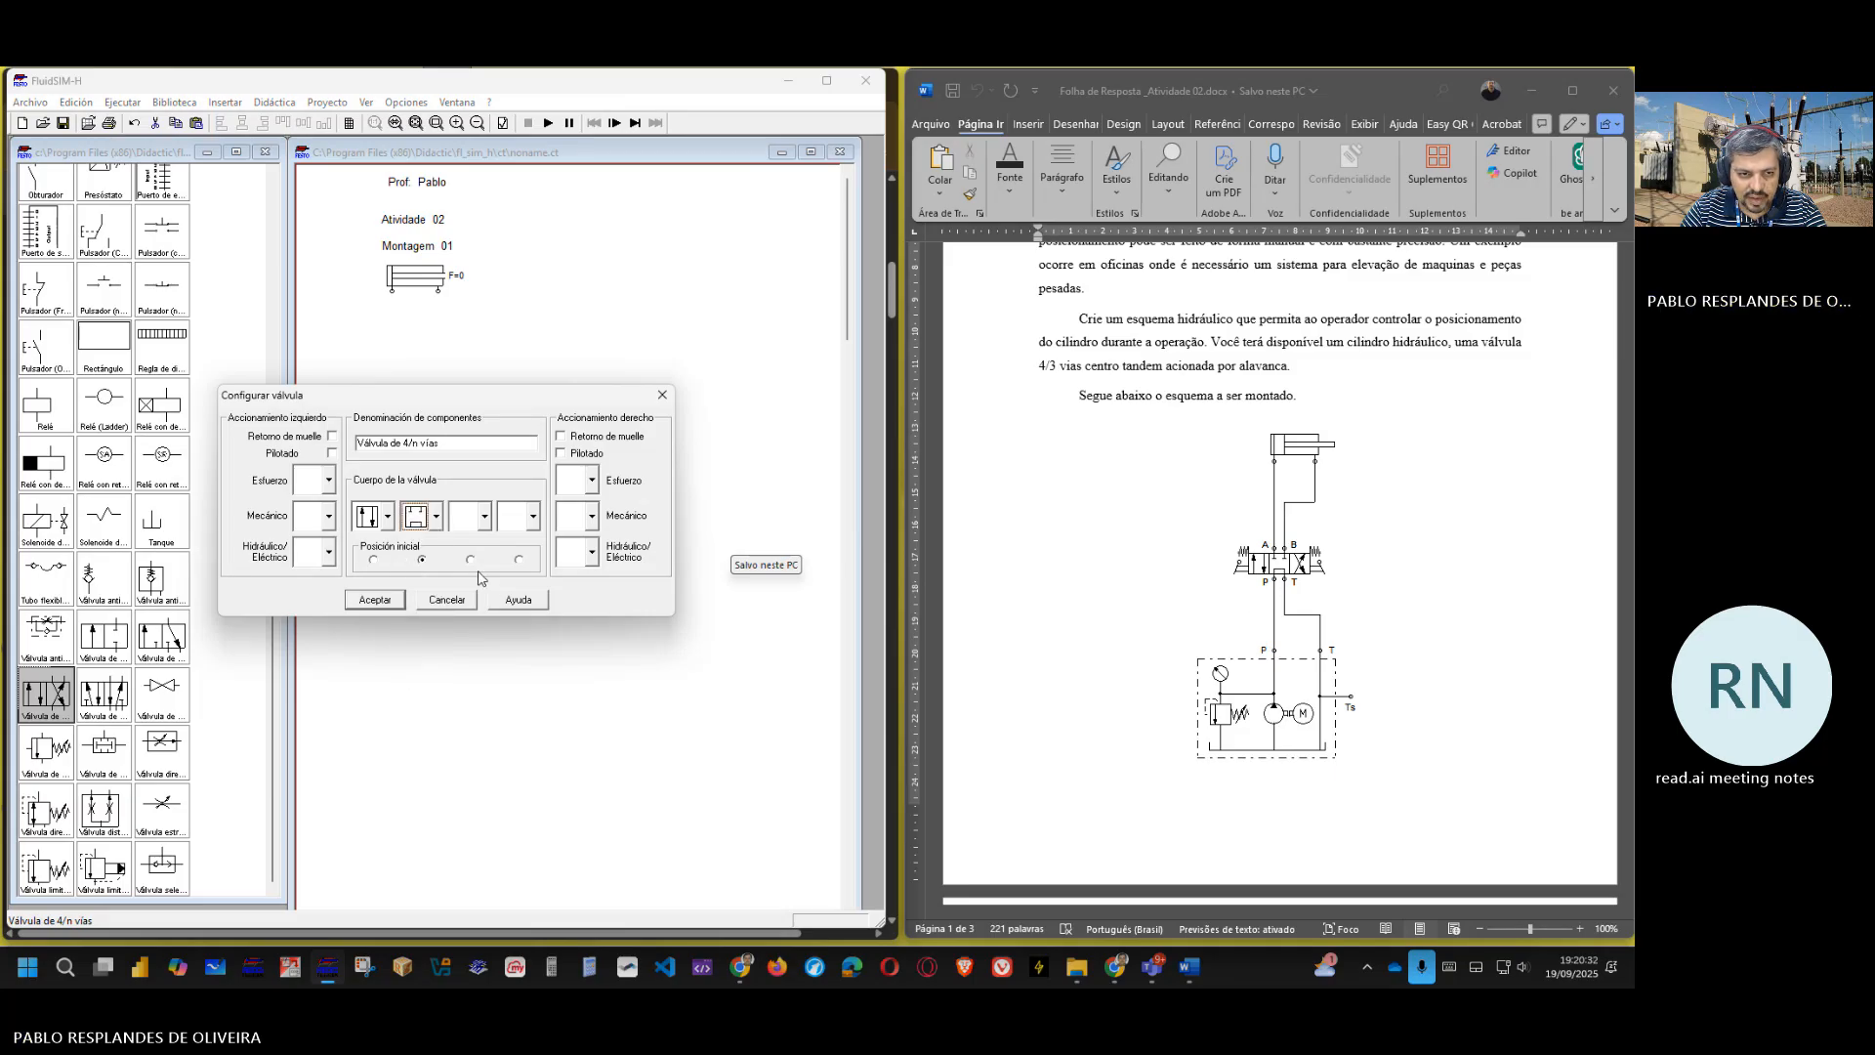
pyautogui.click(487, 525)
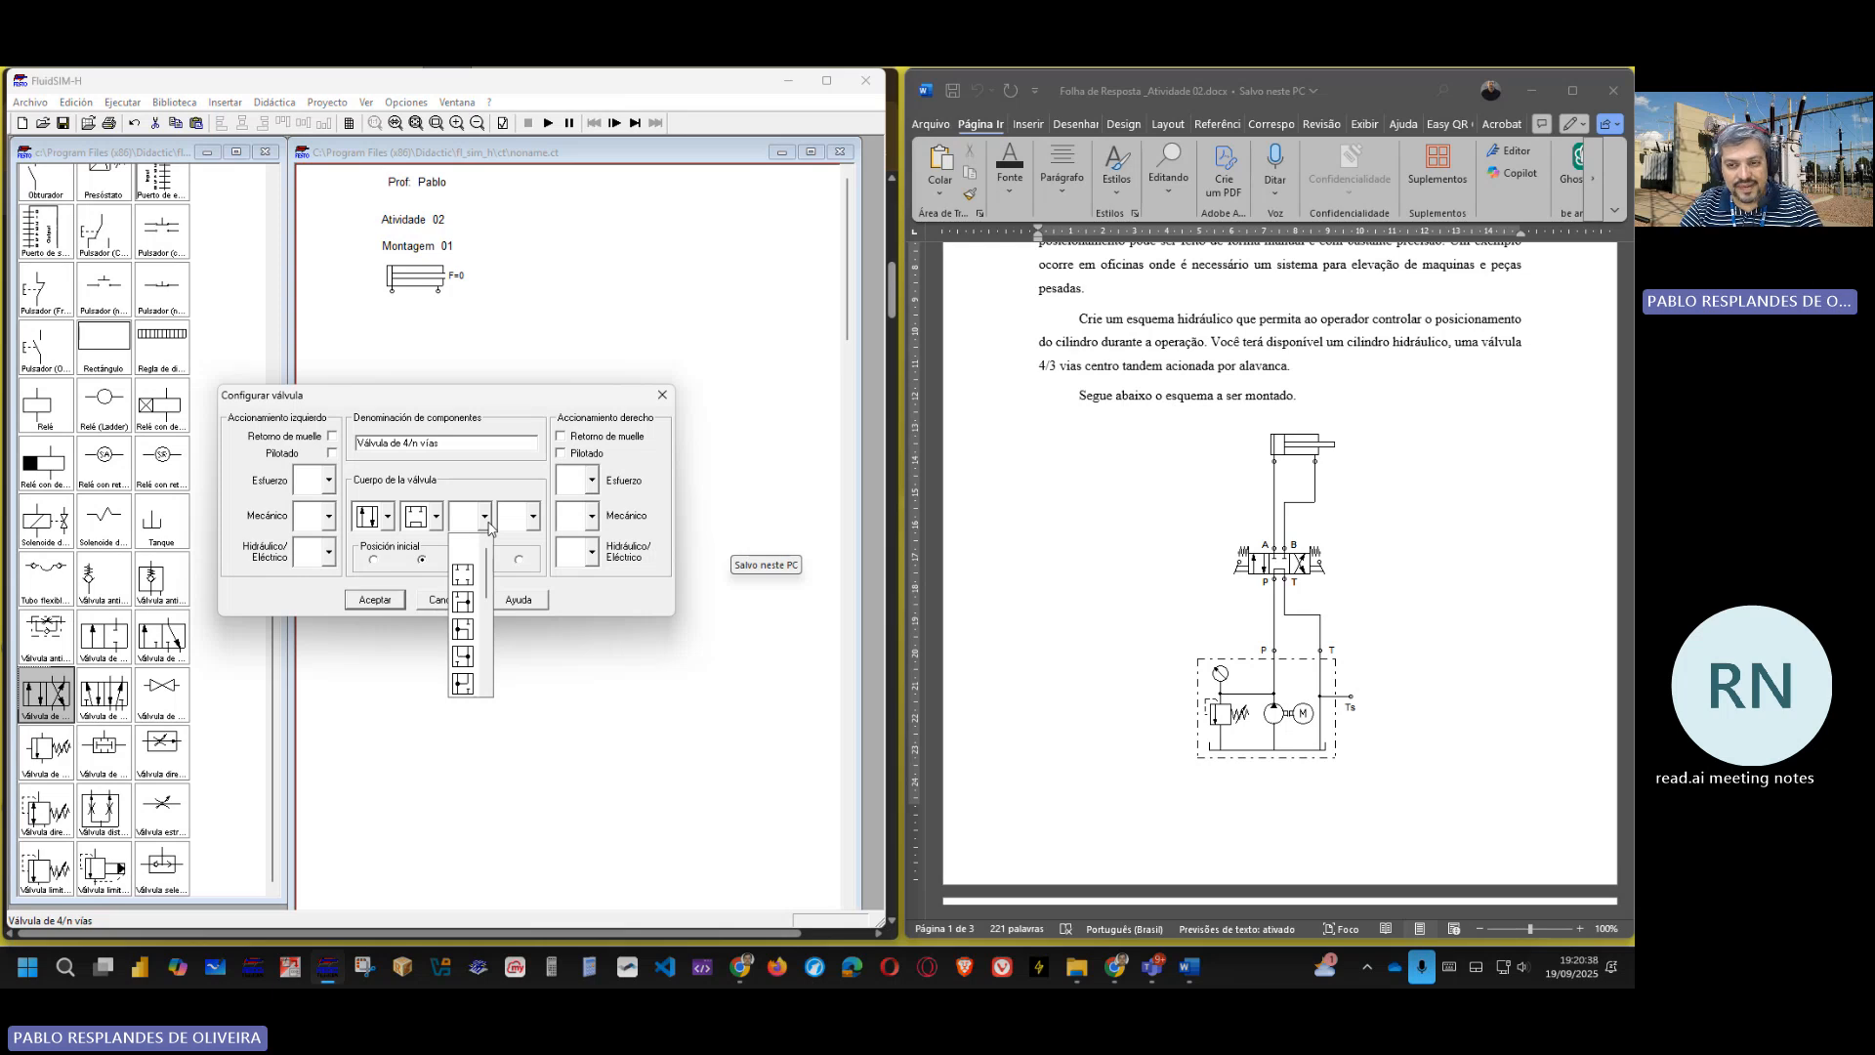
pyautogui.scroll(-2, 467, 605)
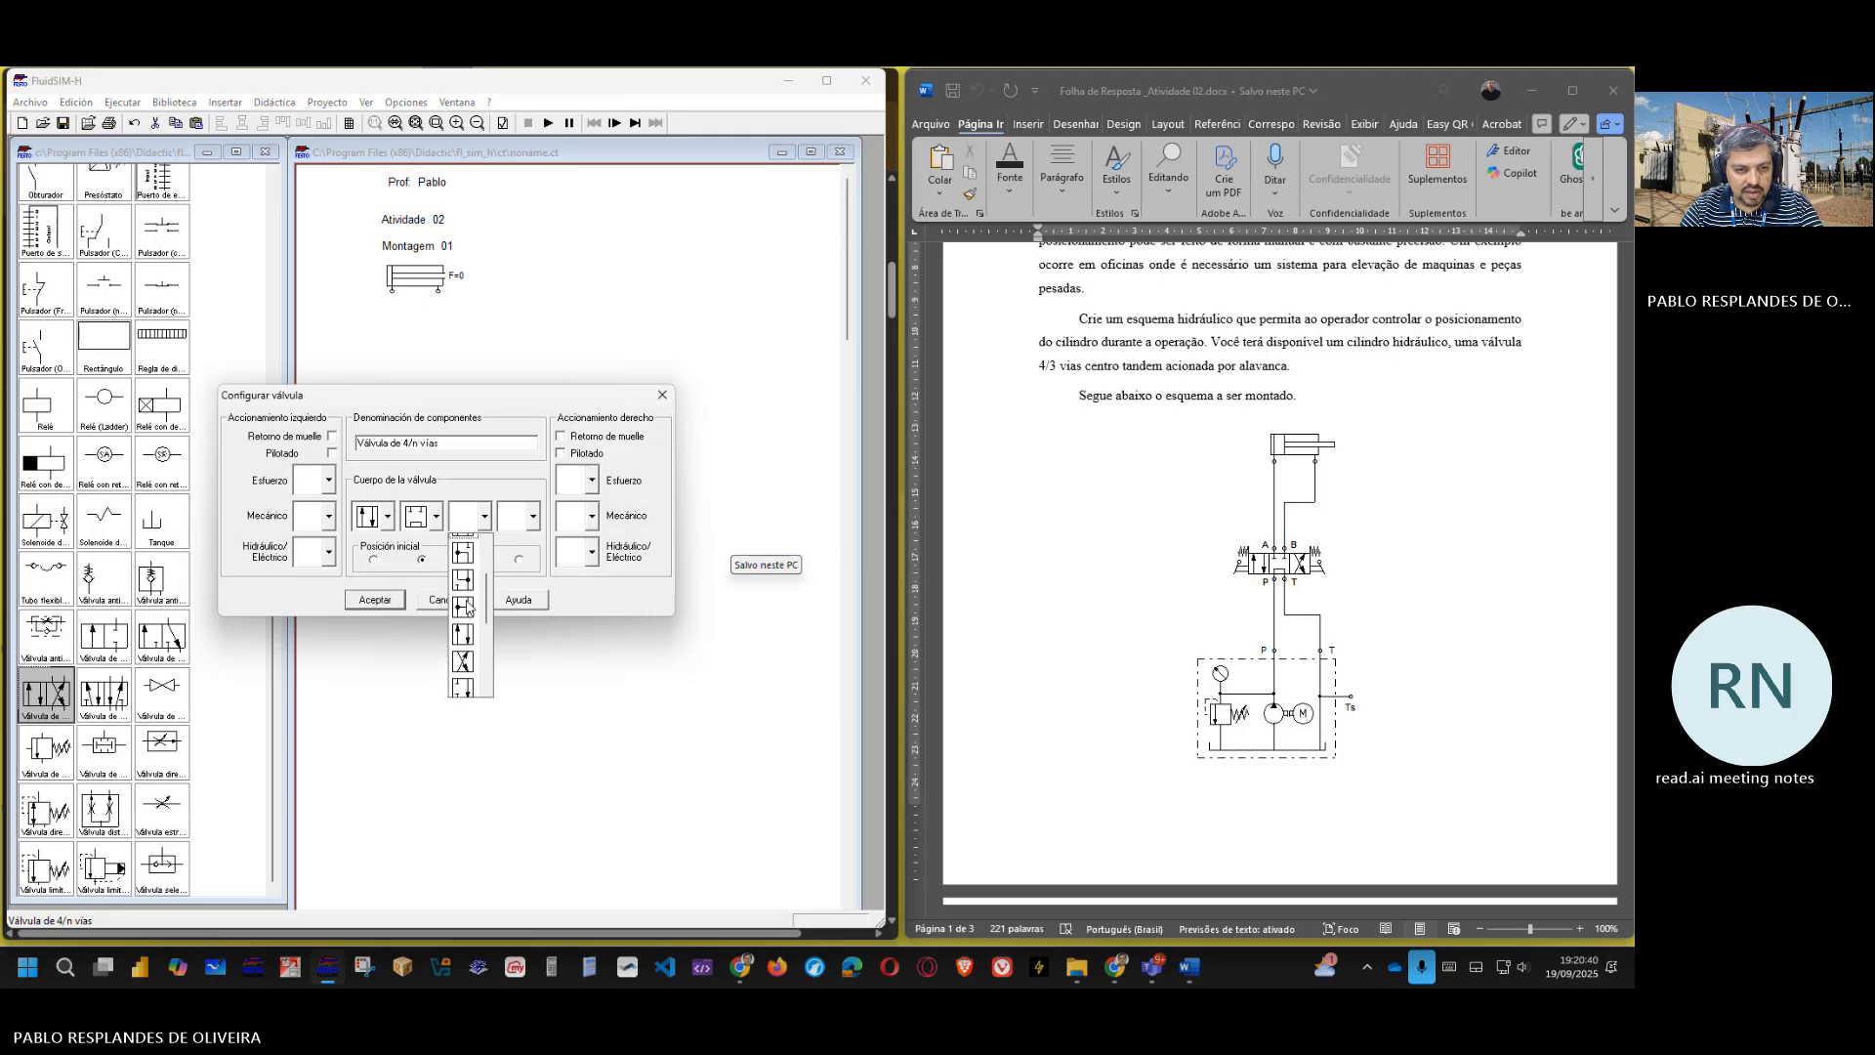
pyautogui.scroll(-3, 466, 605)
pyautogui.click(463, 576)
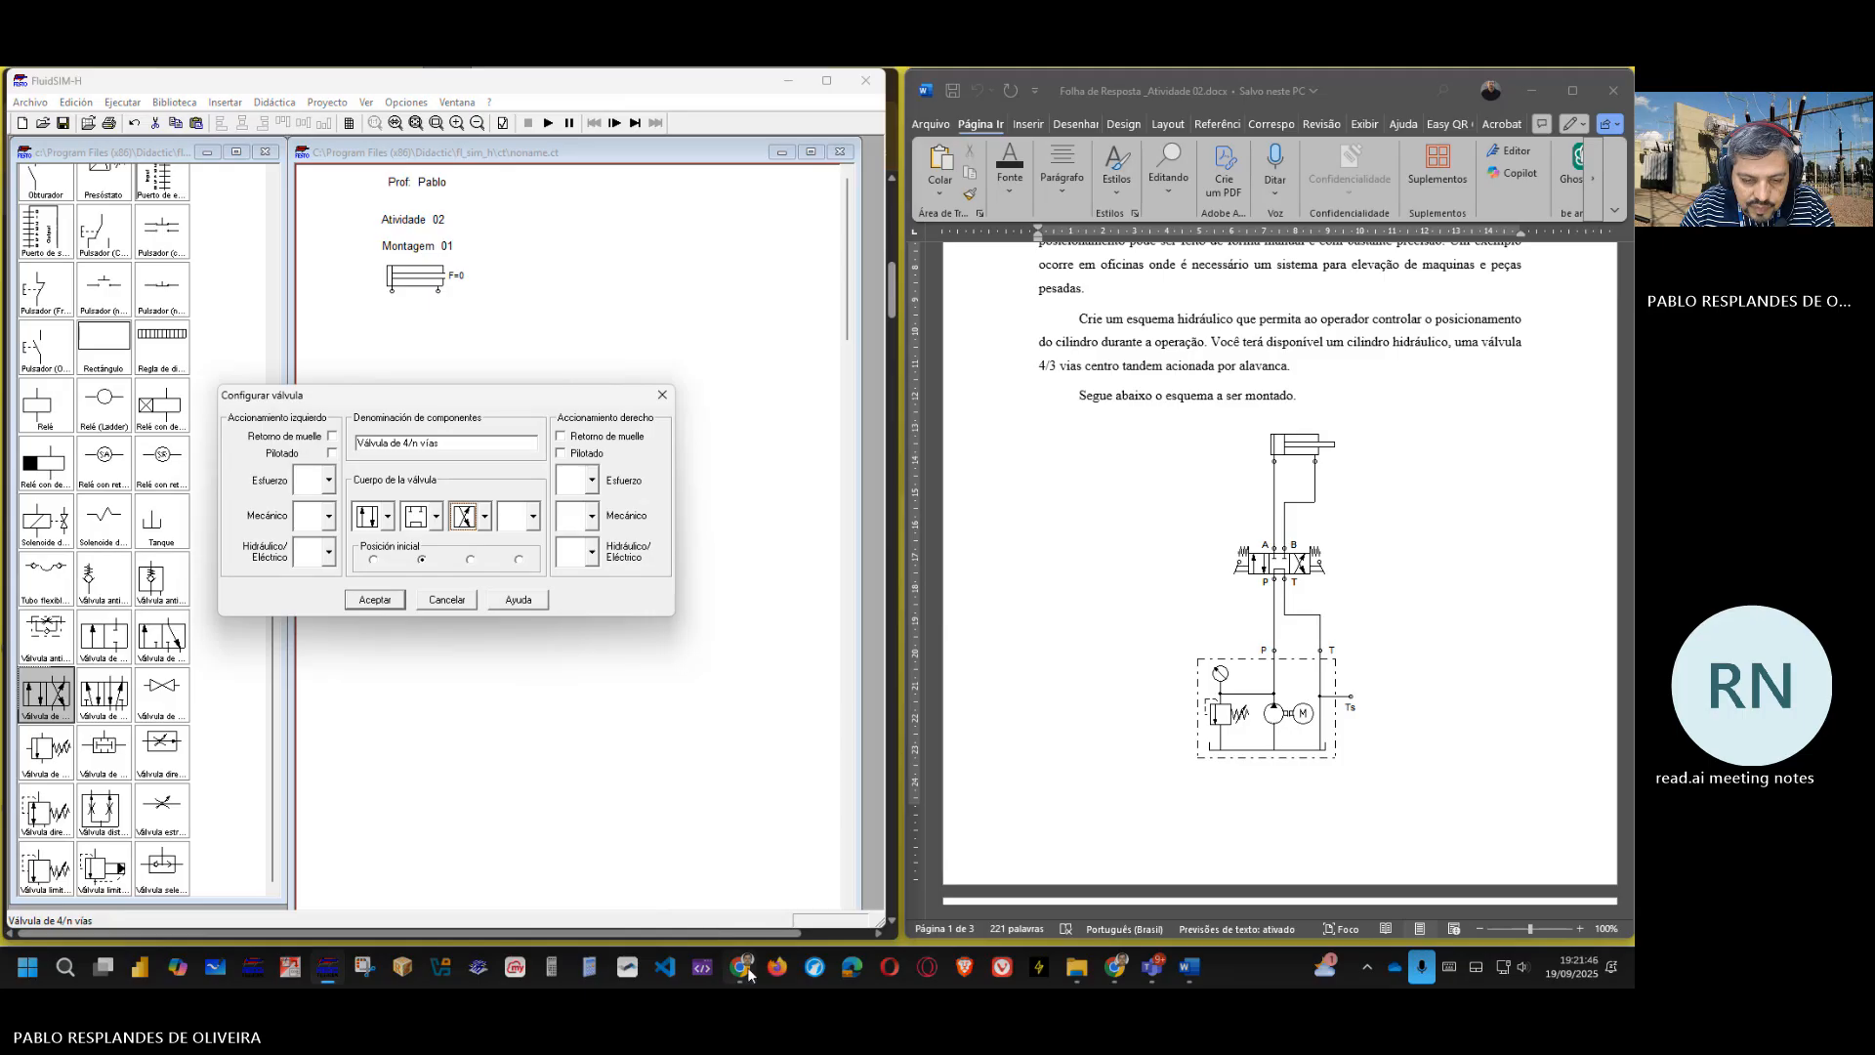
# - Enable spring return and choose lever actuation on both the left and right sides of the valve
pyautogui.moveTo(748, 971)
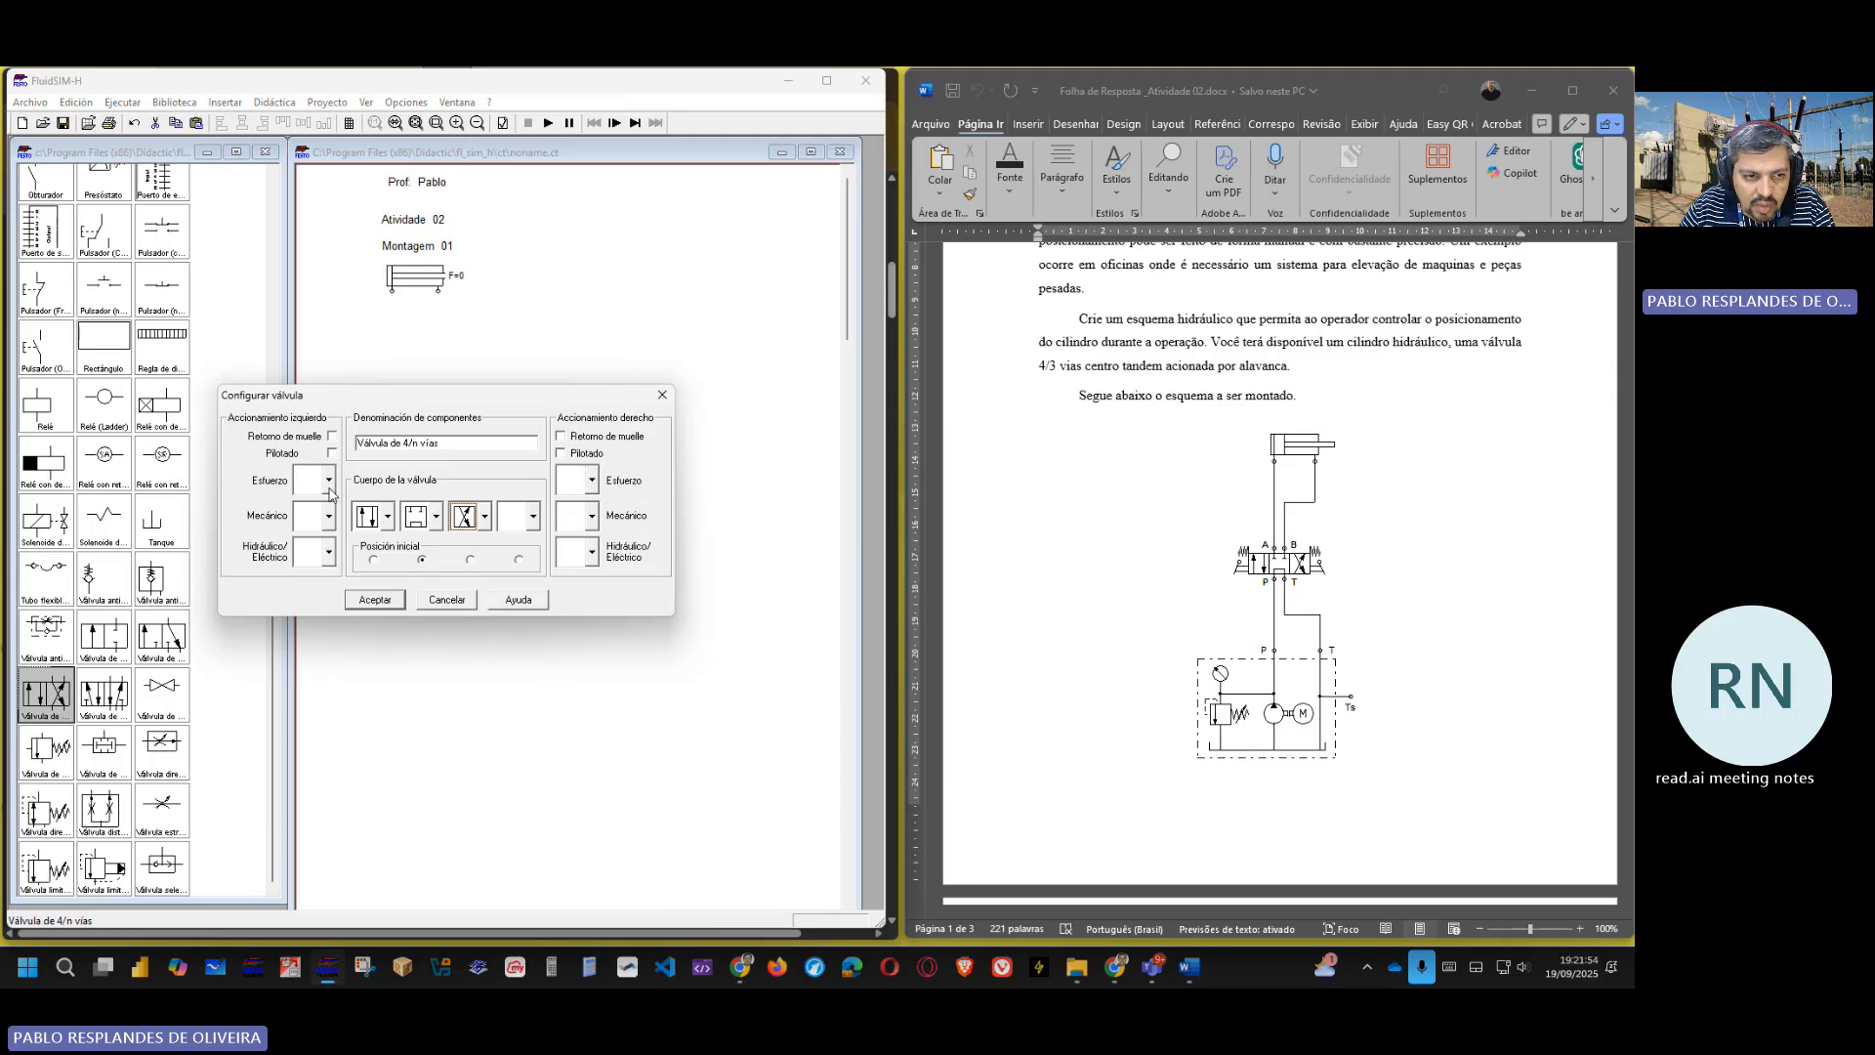
pyautogui.click(332, 437)
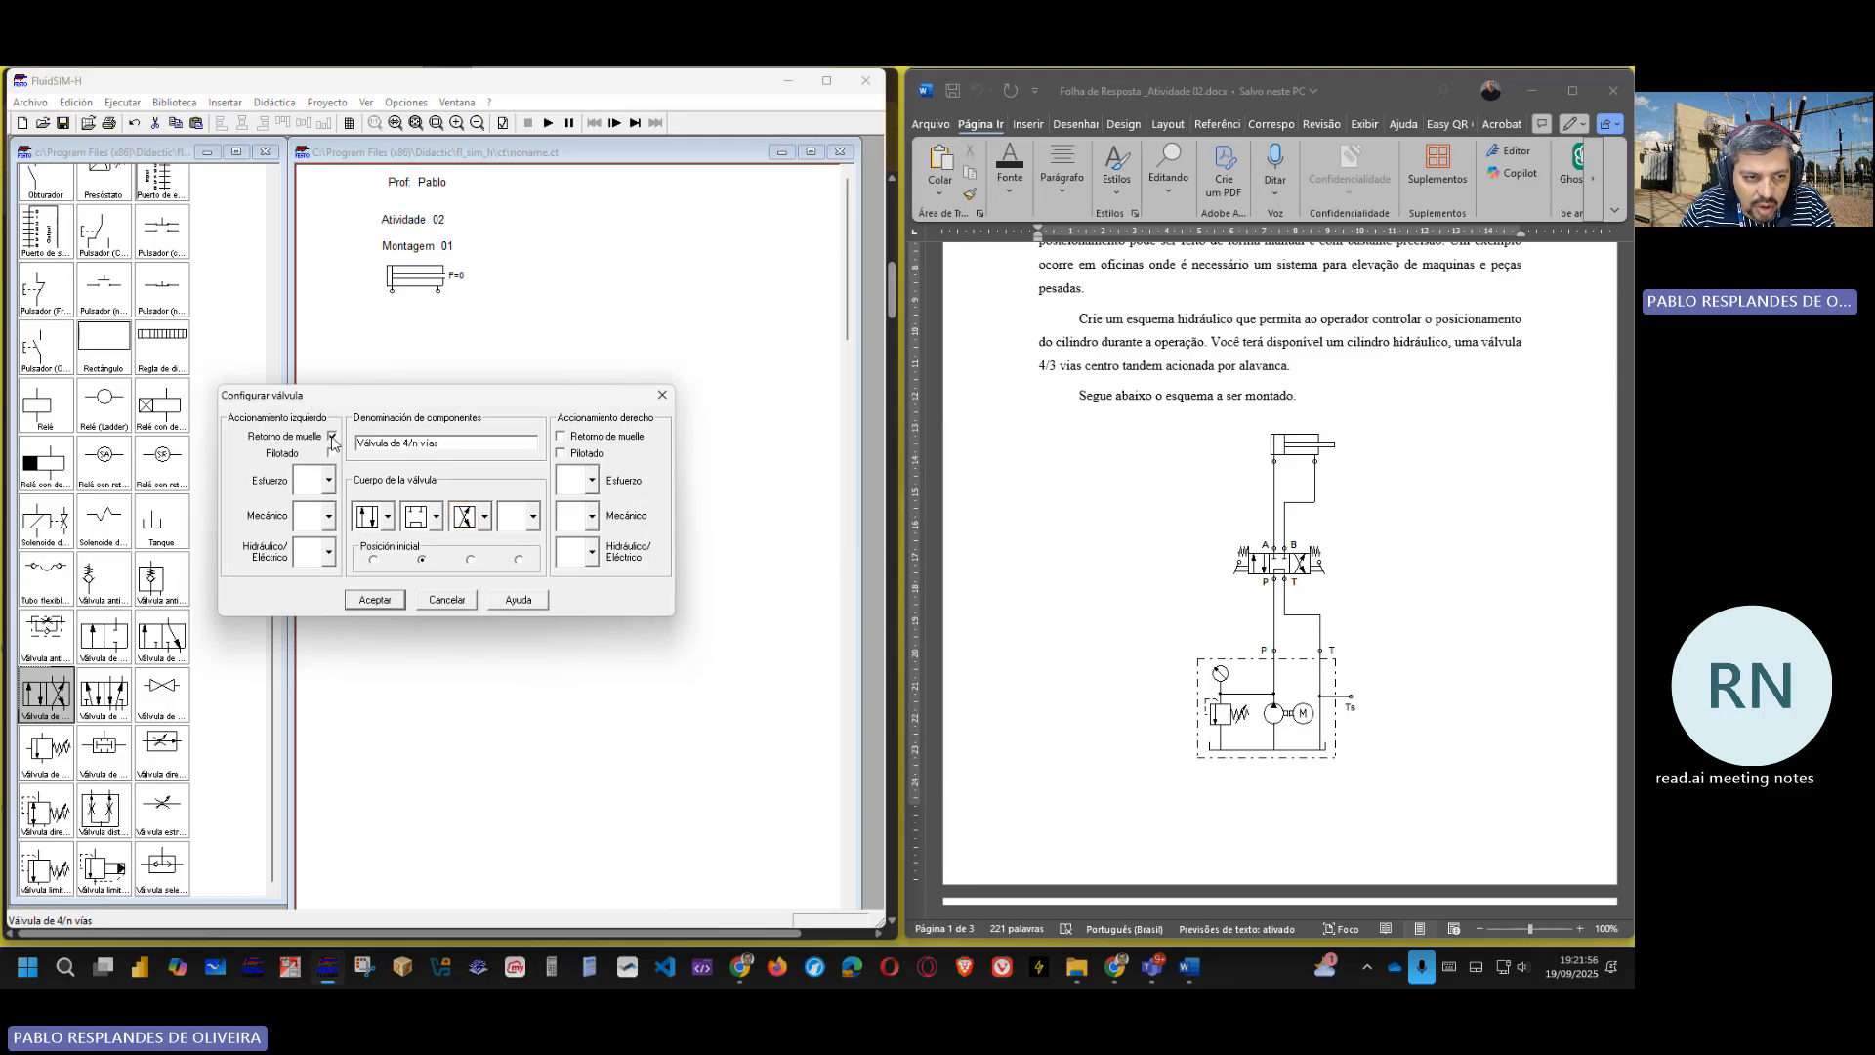
pyautogui.click(561, 438)
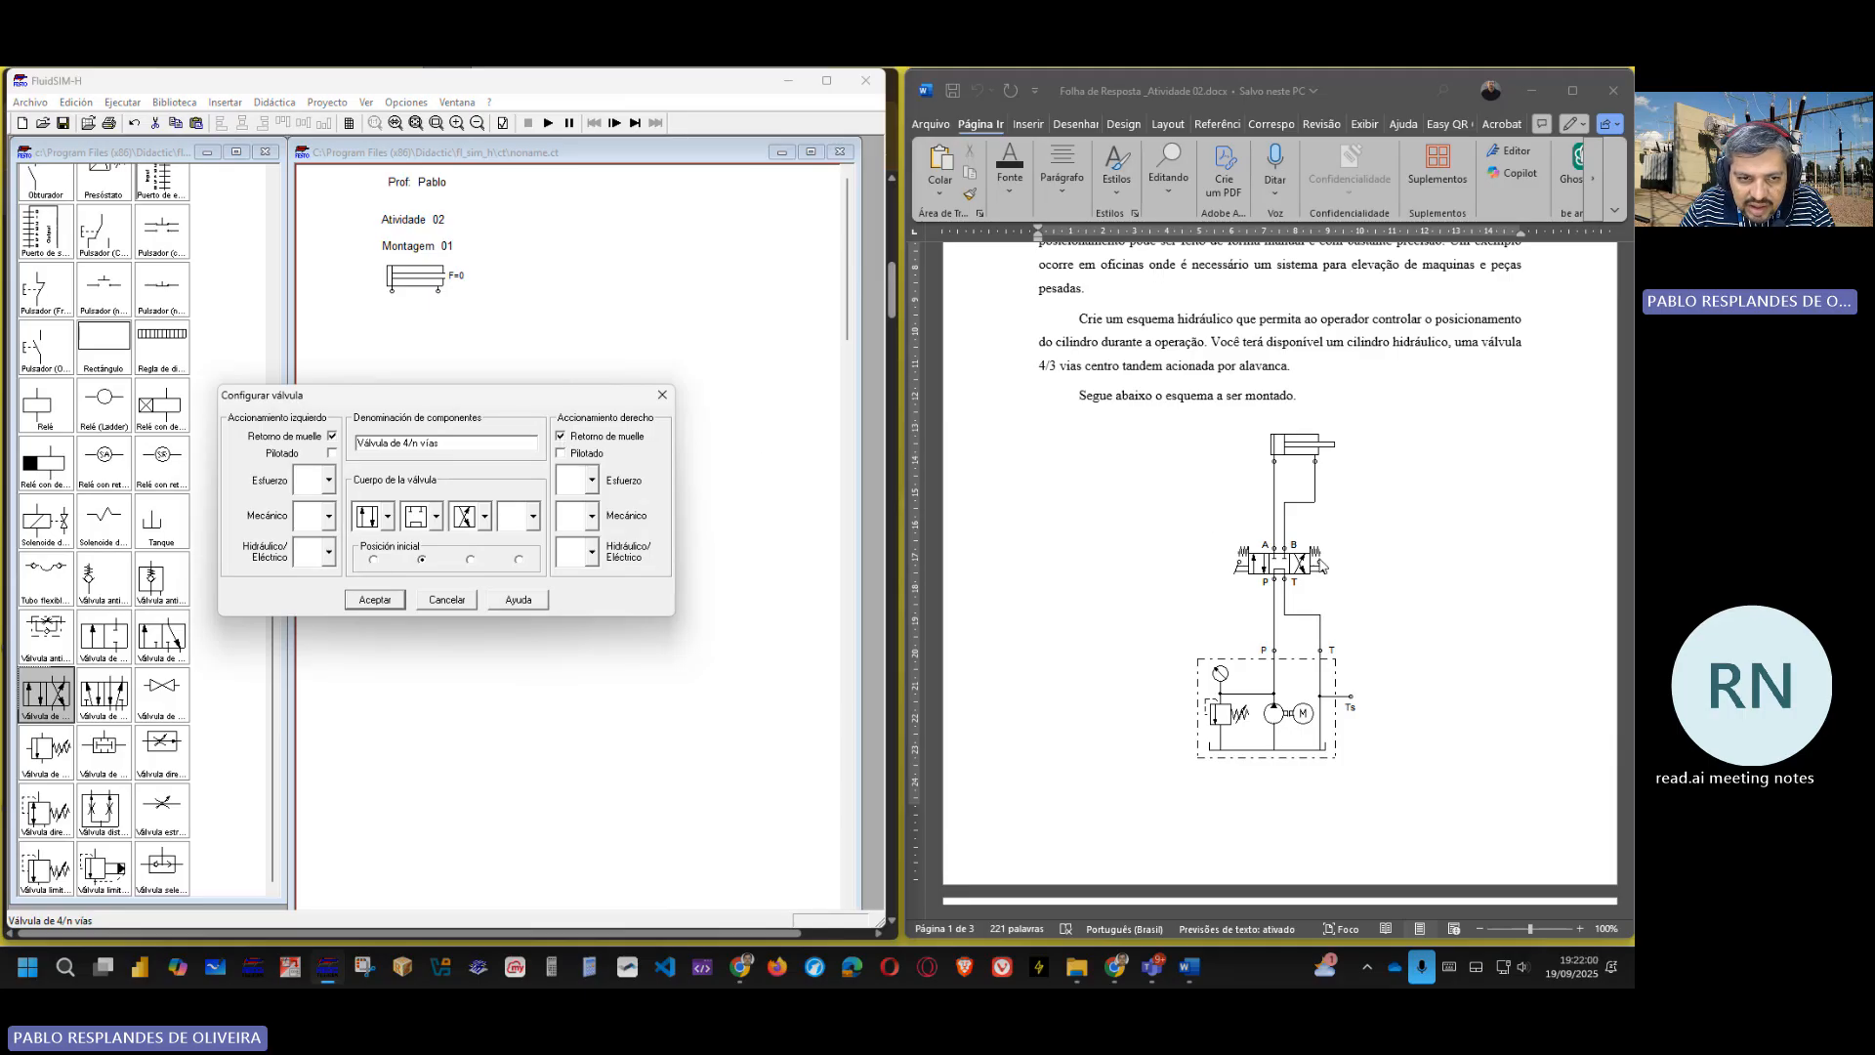
pyautogui.click(330, 481)
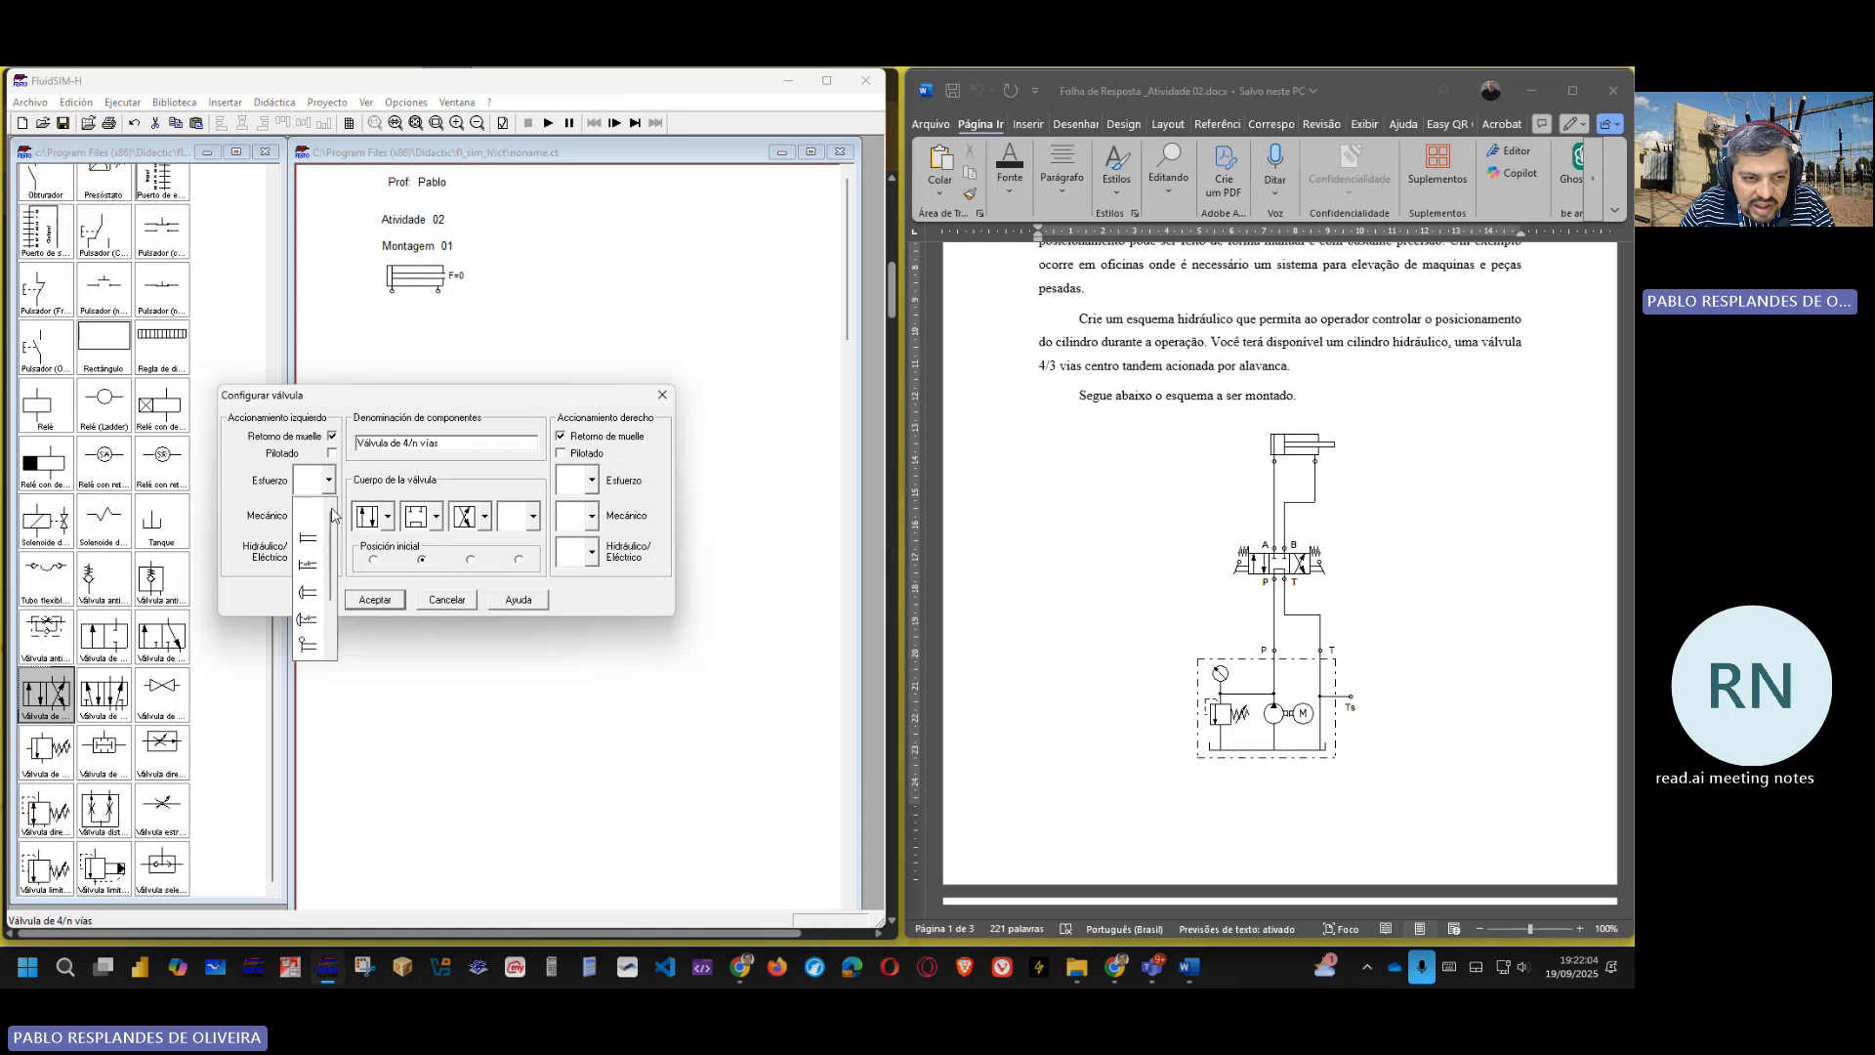
pyautogui.click(310, 647)
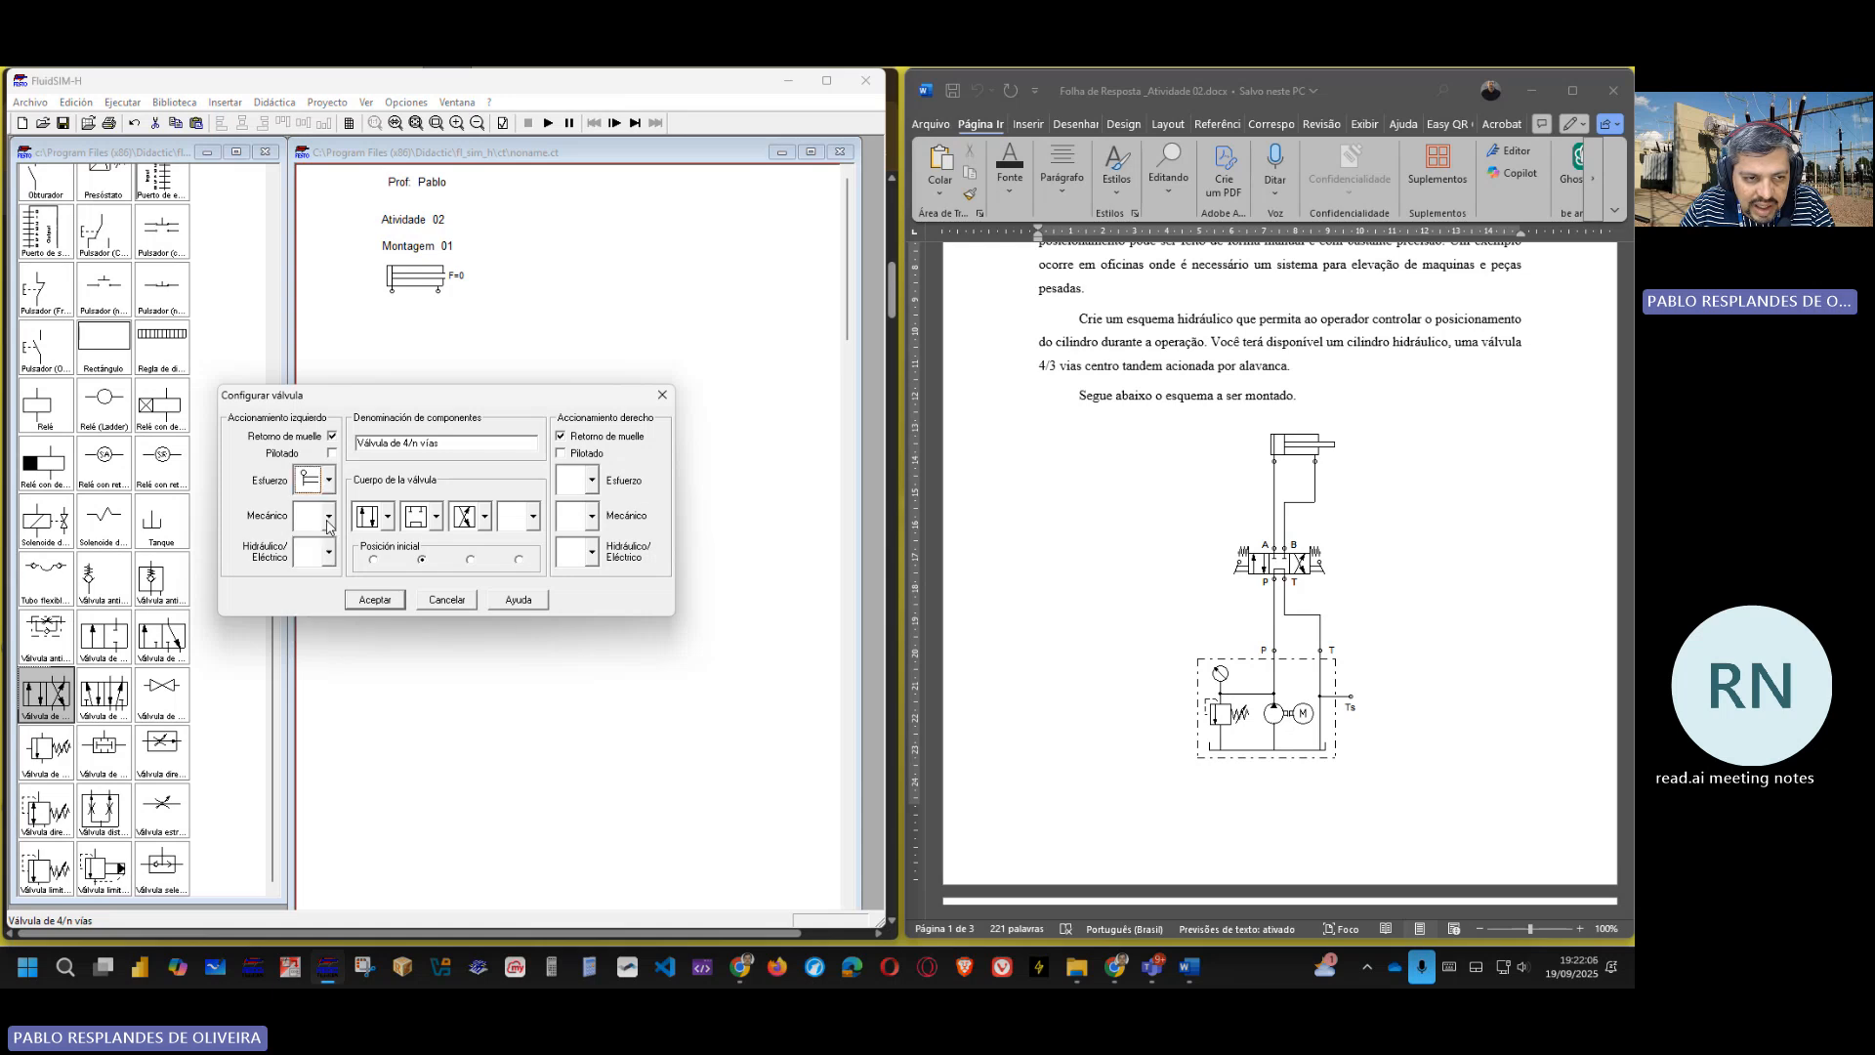
pyautogui.click(590, 480)
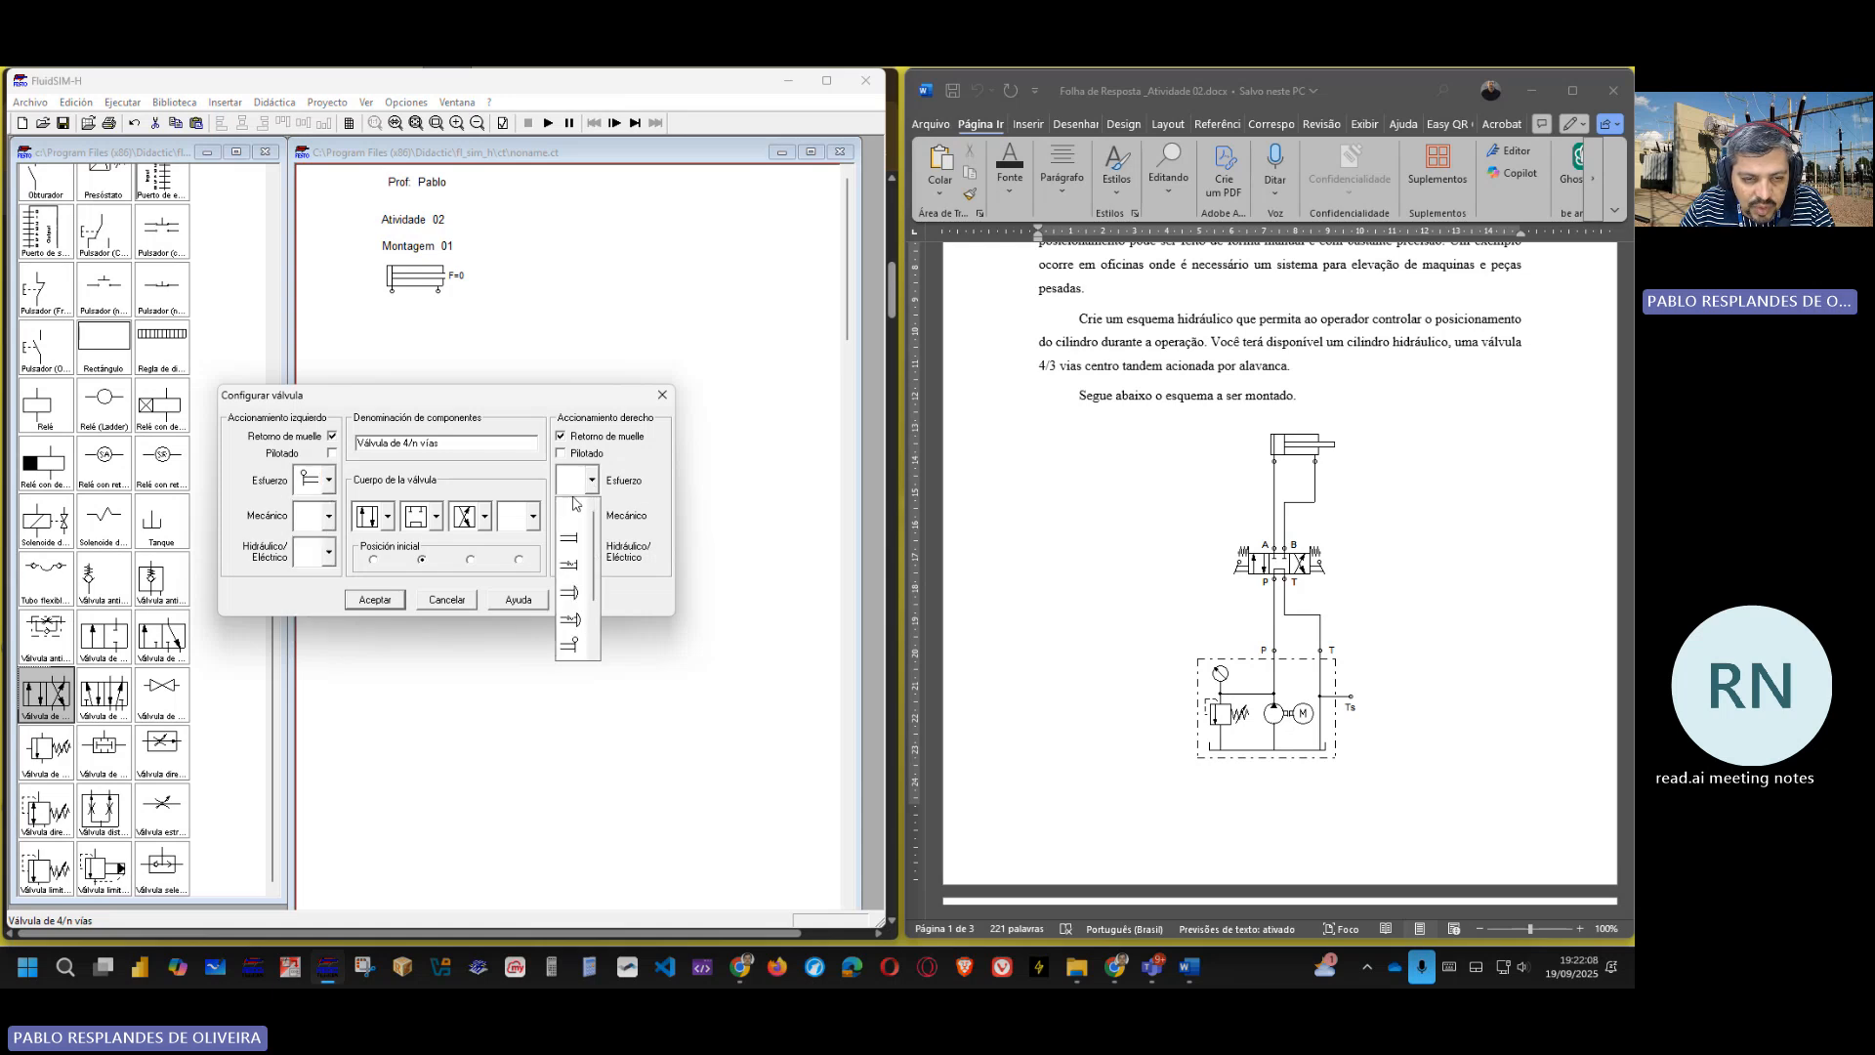
pyautogui.click(578, 651)
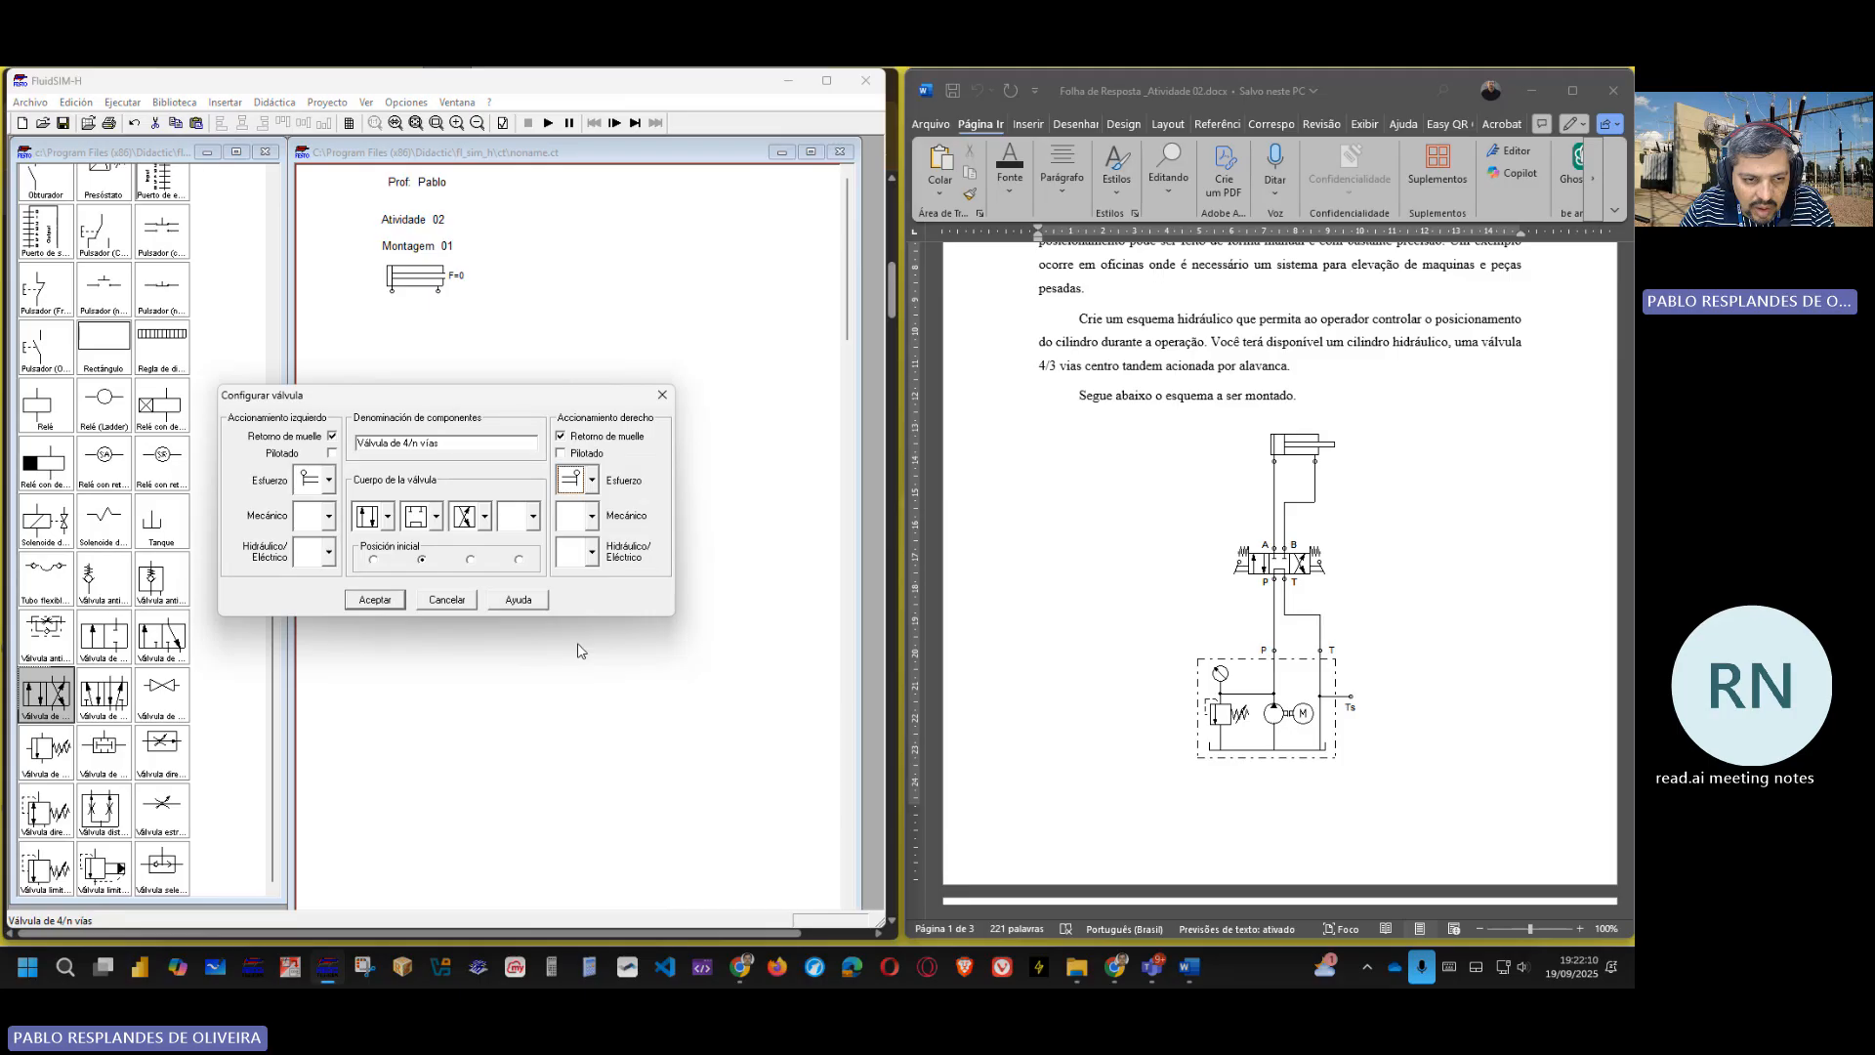
# - Apply the valve configuration and move the valve between the cylinder and the power unit
pyautogui.click(375, 599)
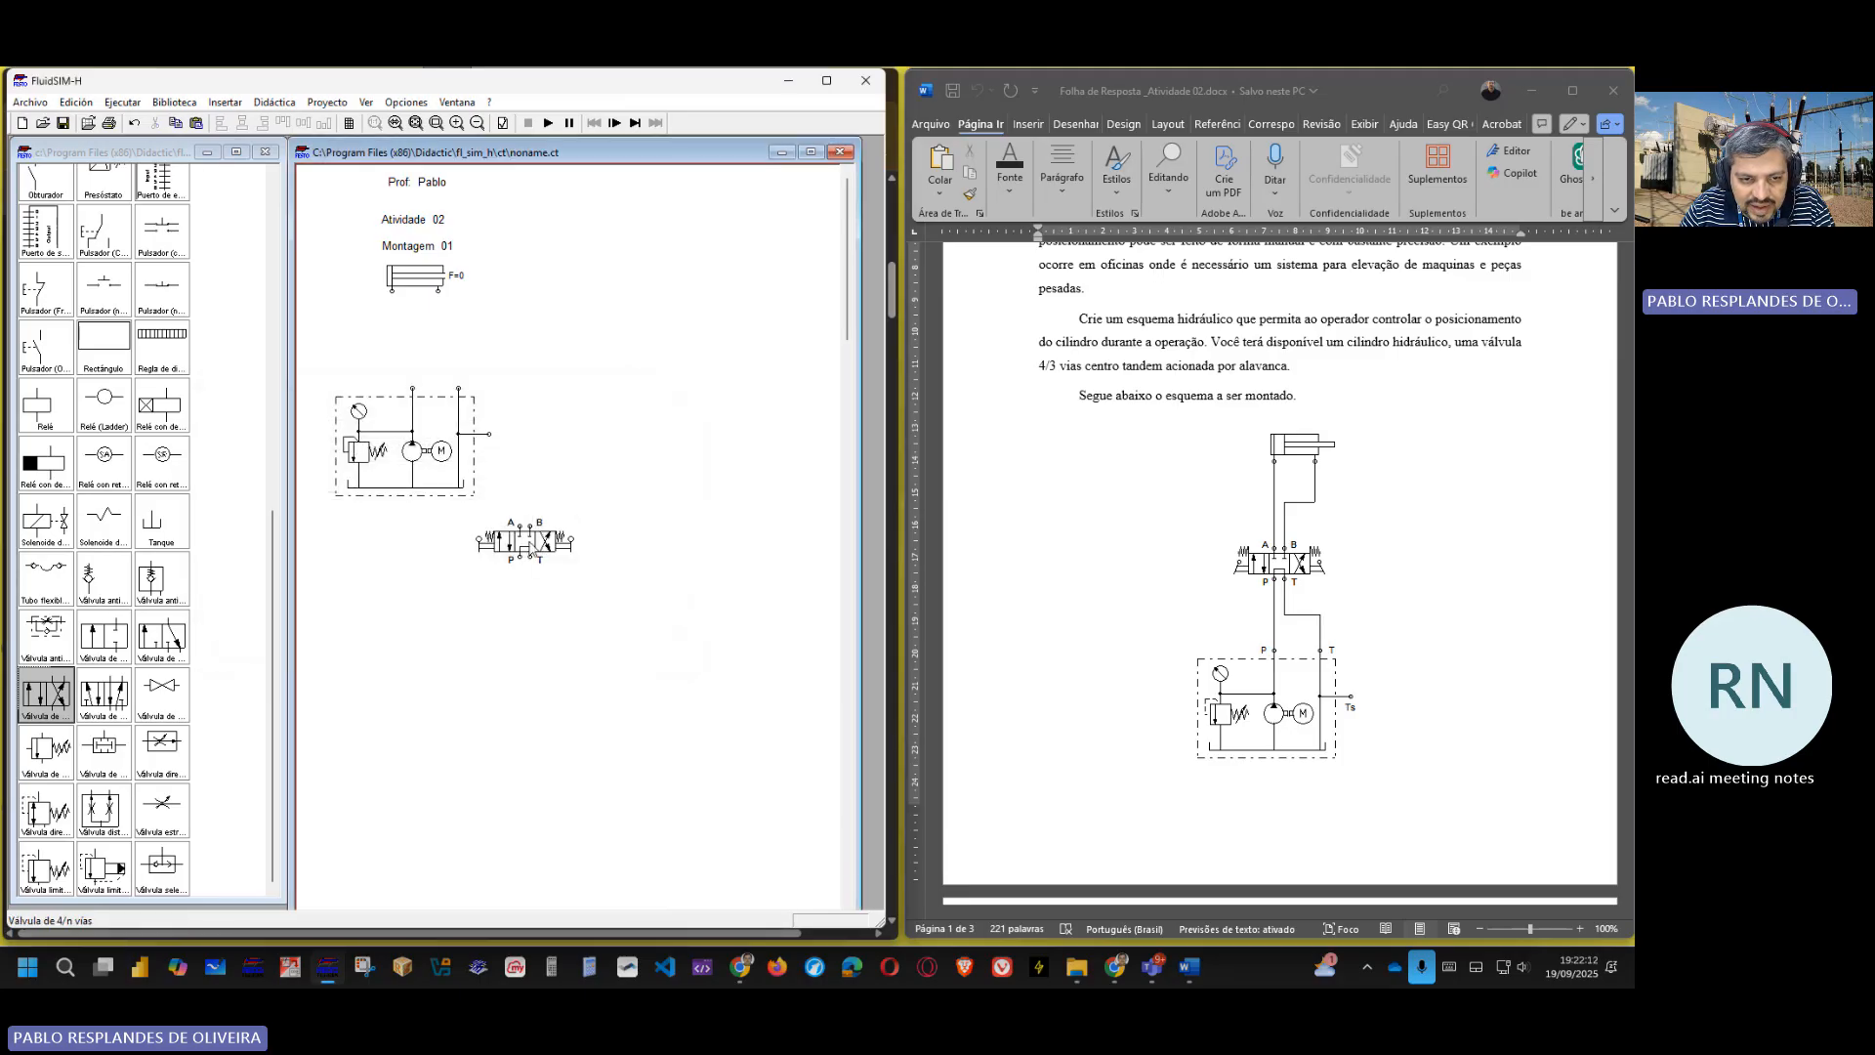
pyautogui.moveTo(532, 552); pyautogui.dragTo(423, 346)
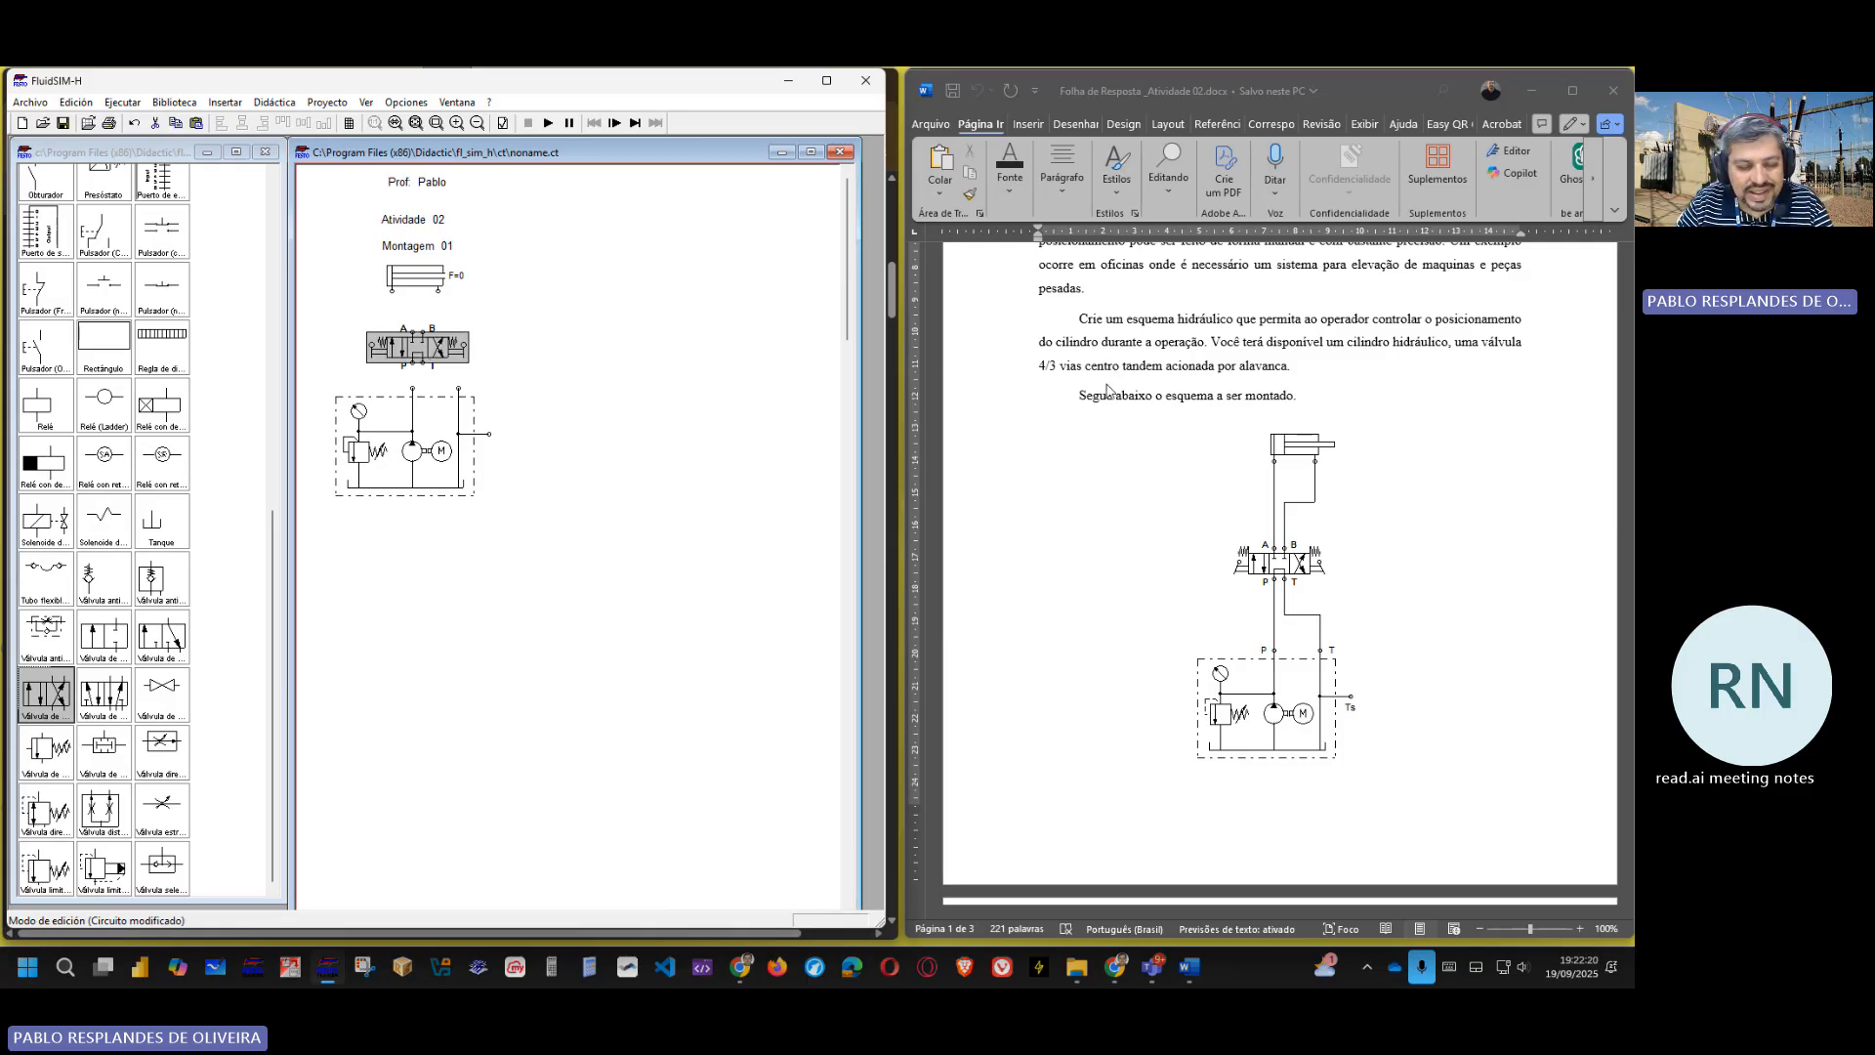
pyautogui.click(532, 391)
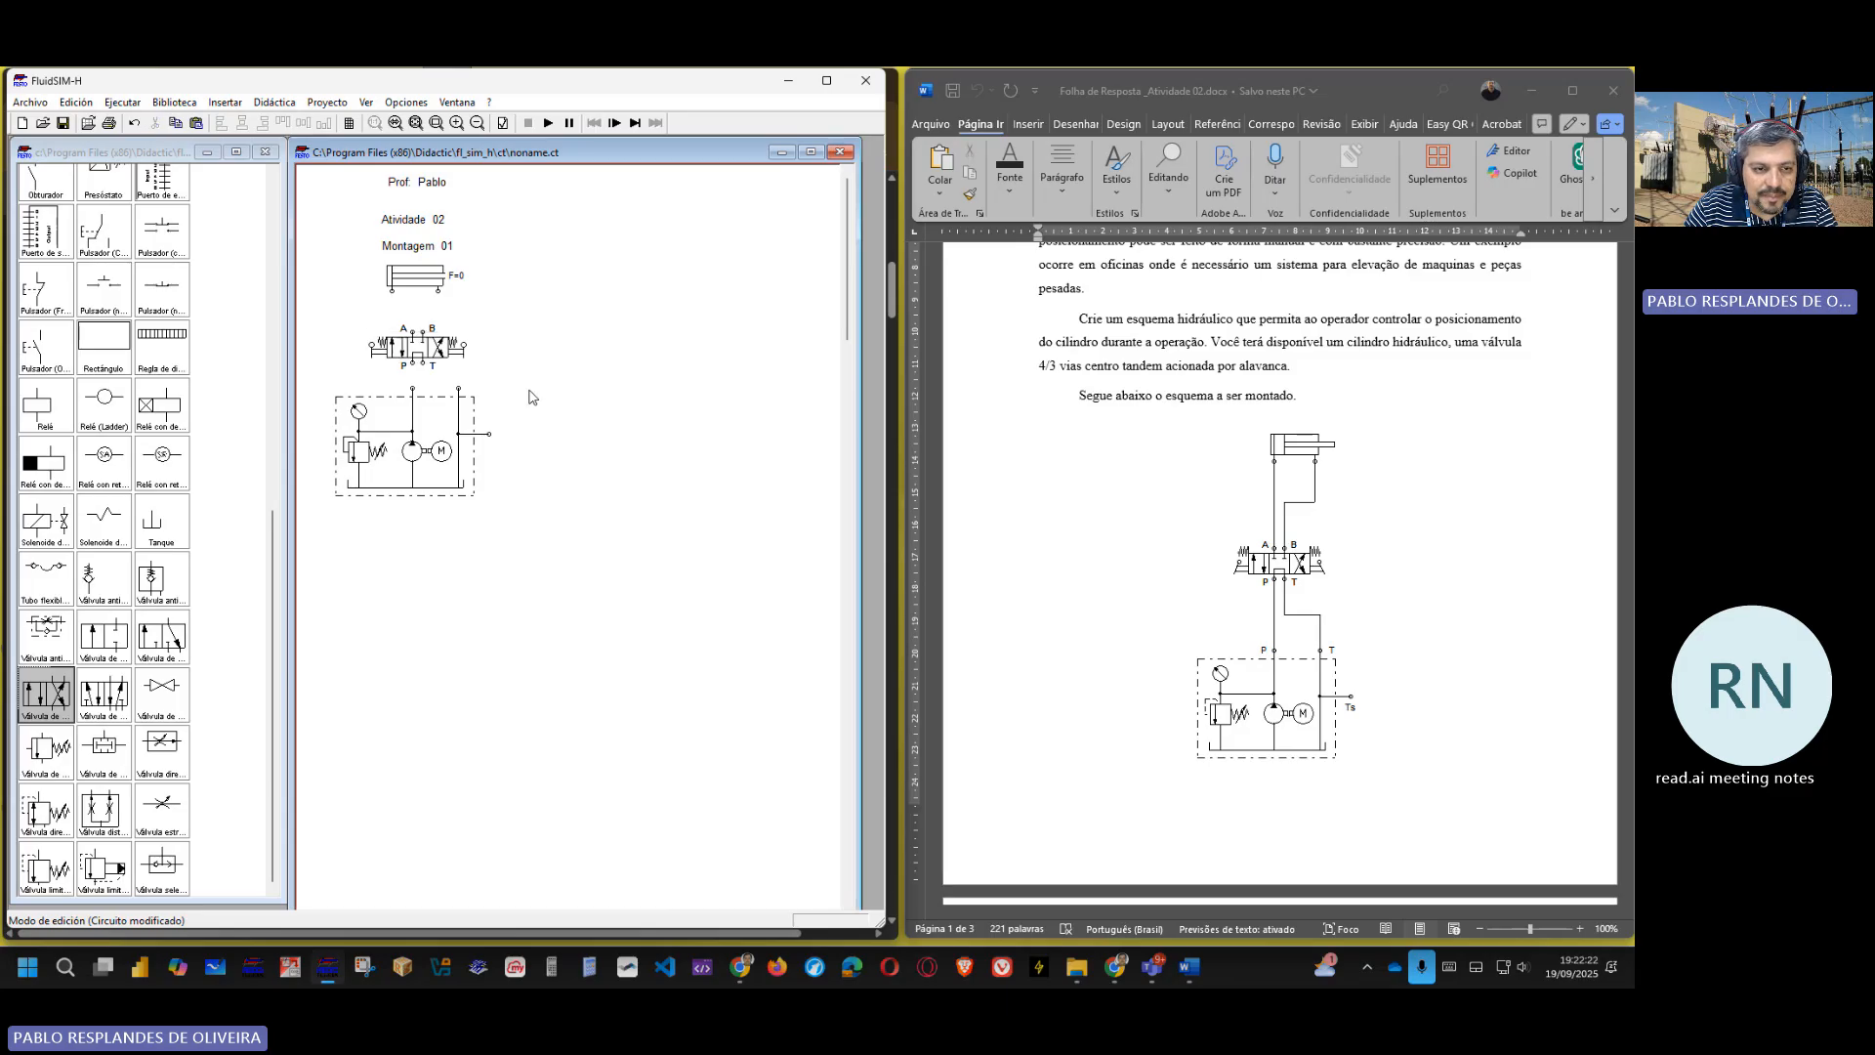
# - Move the power unit and the 4/3 valve so they line up below the cylinder for piping
pyautogui.moveTo(434, 447)
pyautogui.mouseDown()
pyautogui.moveTo(408, 397)
pyautogui.moveTo(409, 442)
pyautogui.mouseUp()
pyautogui.click(436, 352)
pyautogui.click(556, 476)
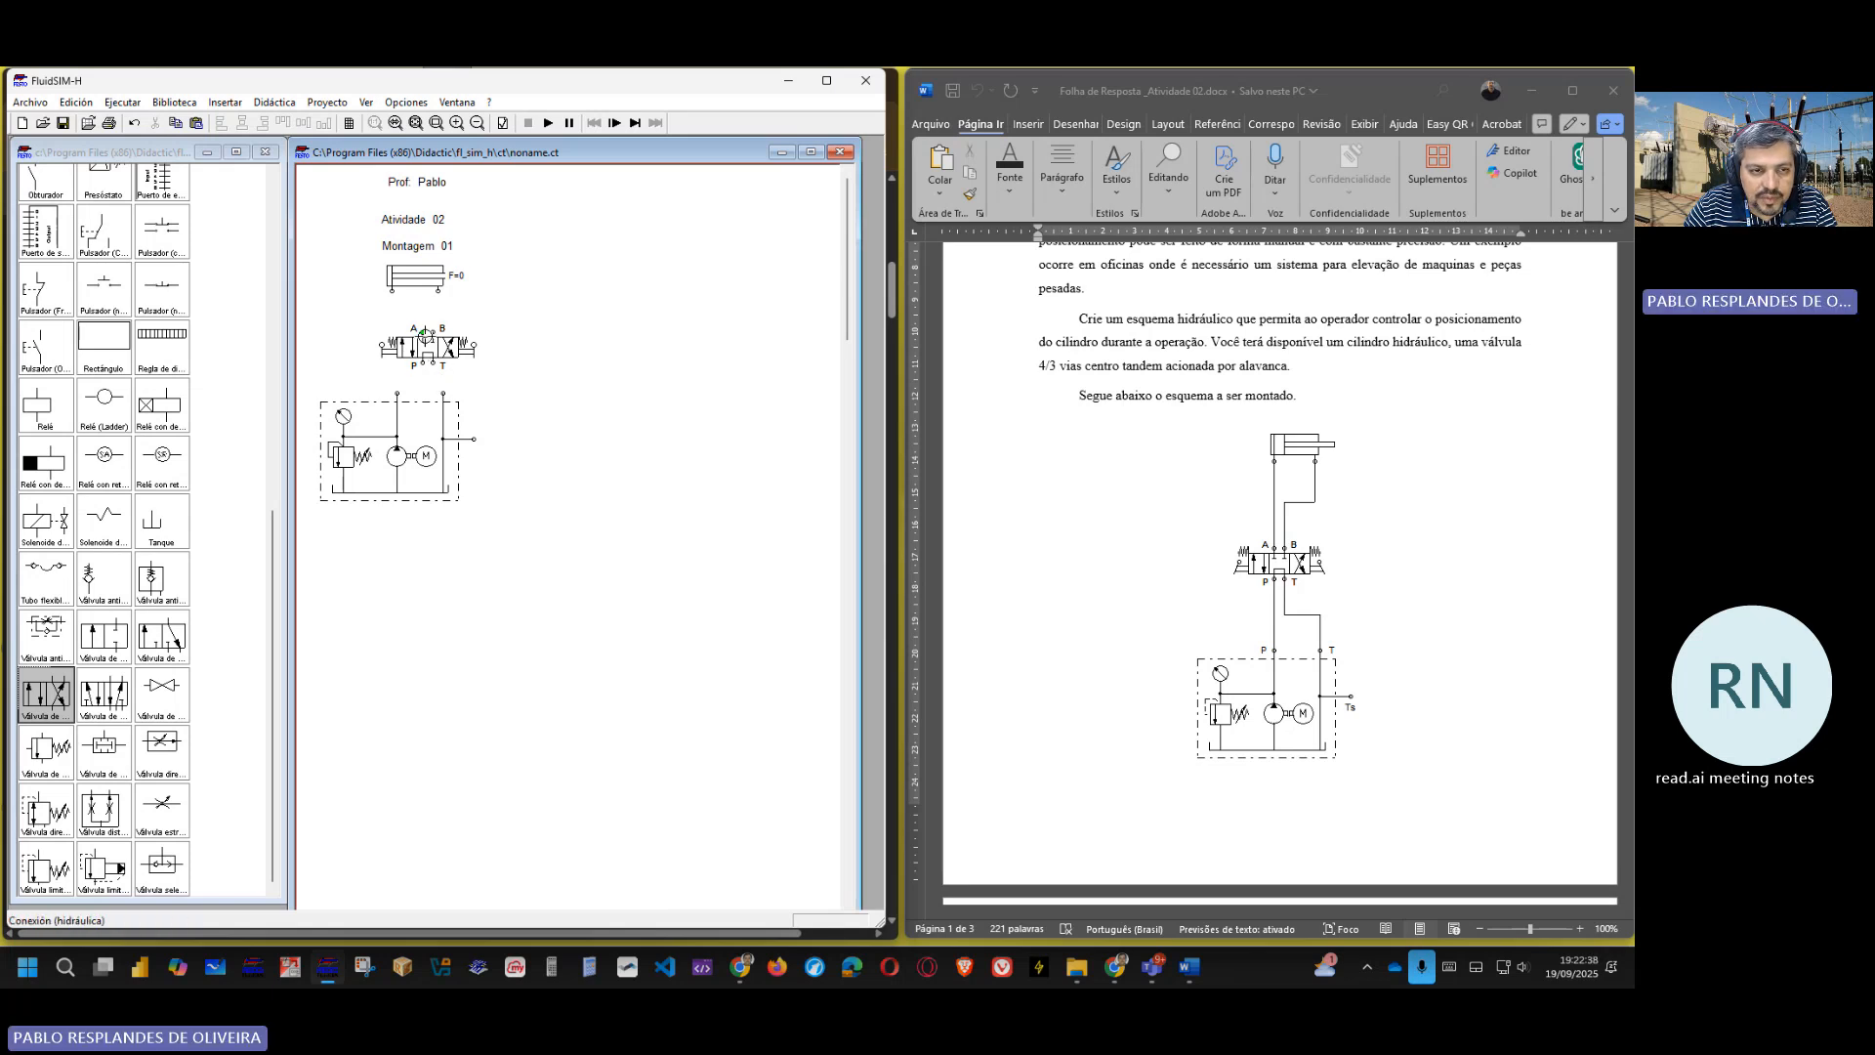
# - Connect valve ports A and B to the cylinder, and ports P and T to the power unit's pressure and tank connections
pyautogui.moveTo(422, 330); pyautogui.dragTo(391, 293)
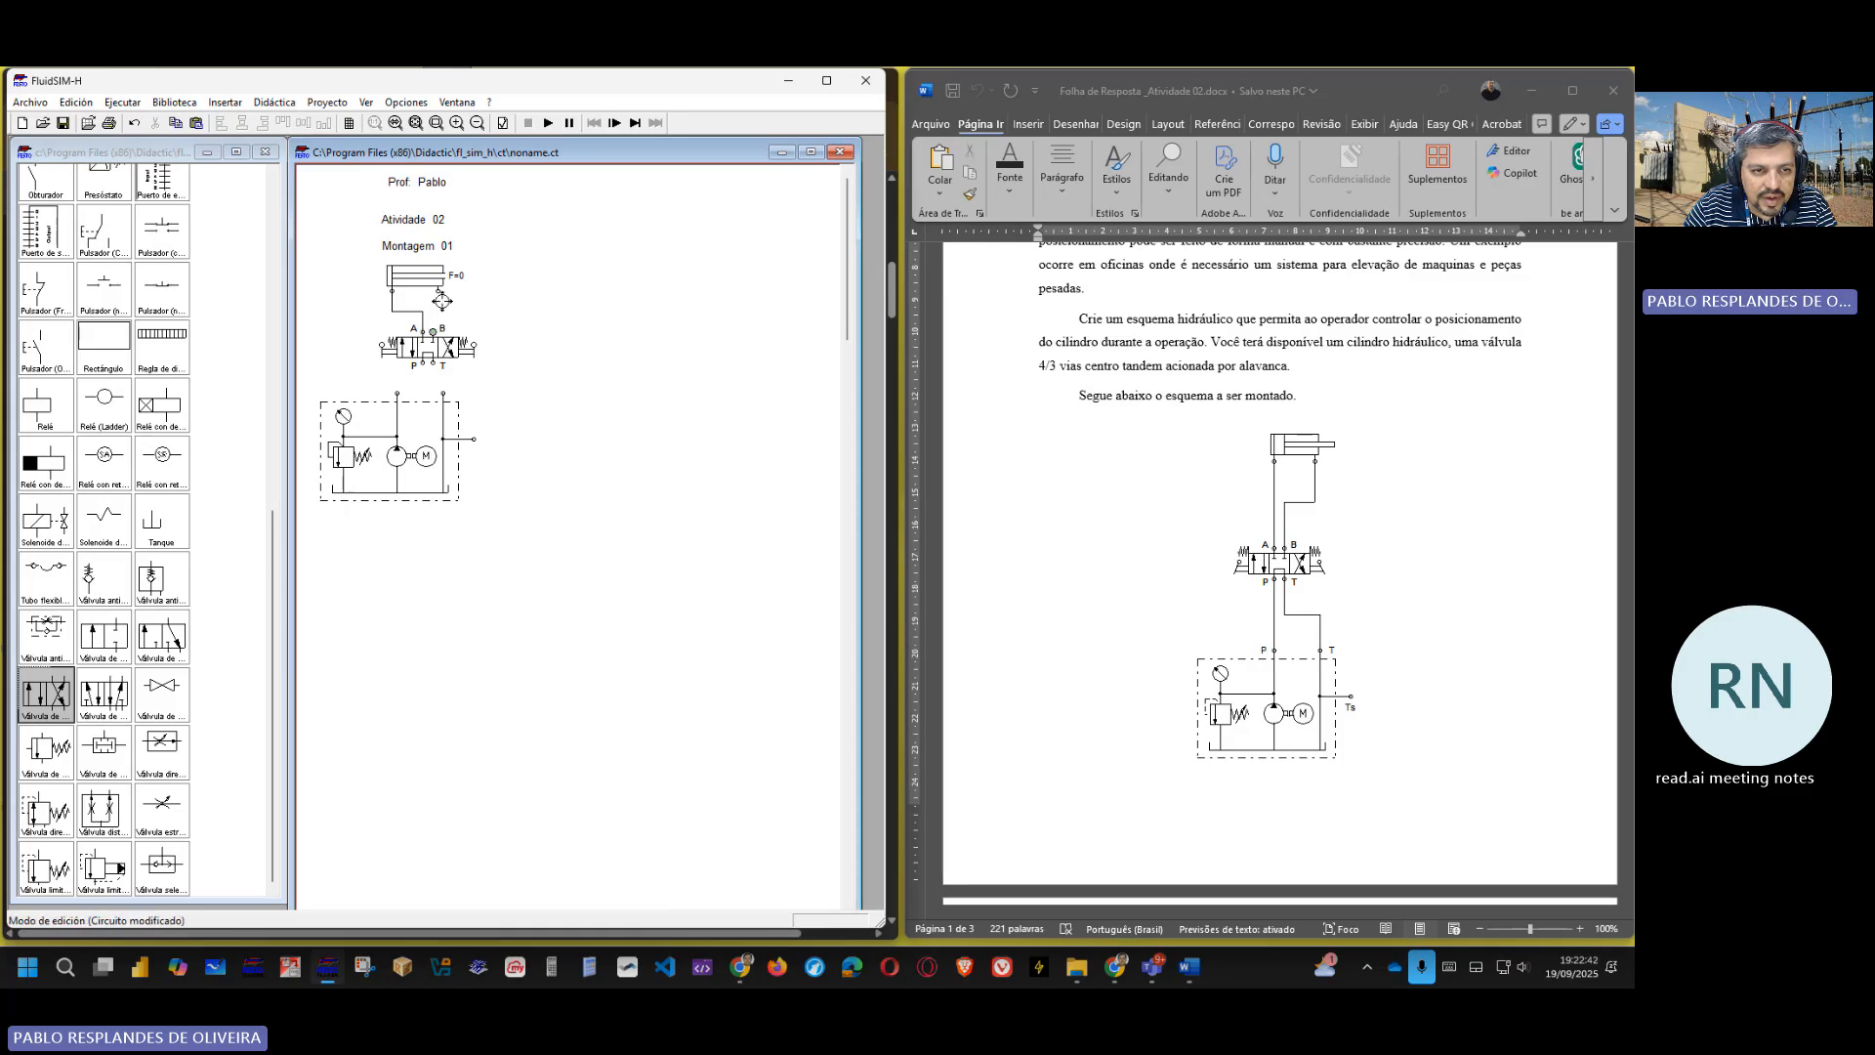
pyautogui.moveTo(429, 363); pyautogui.dragTo(396, 393)
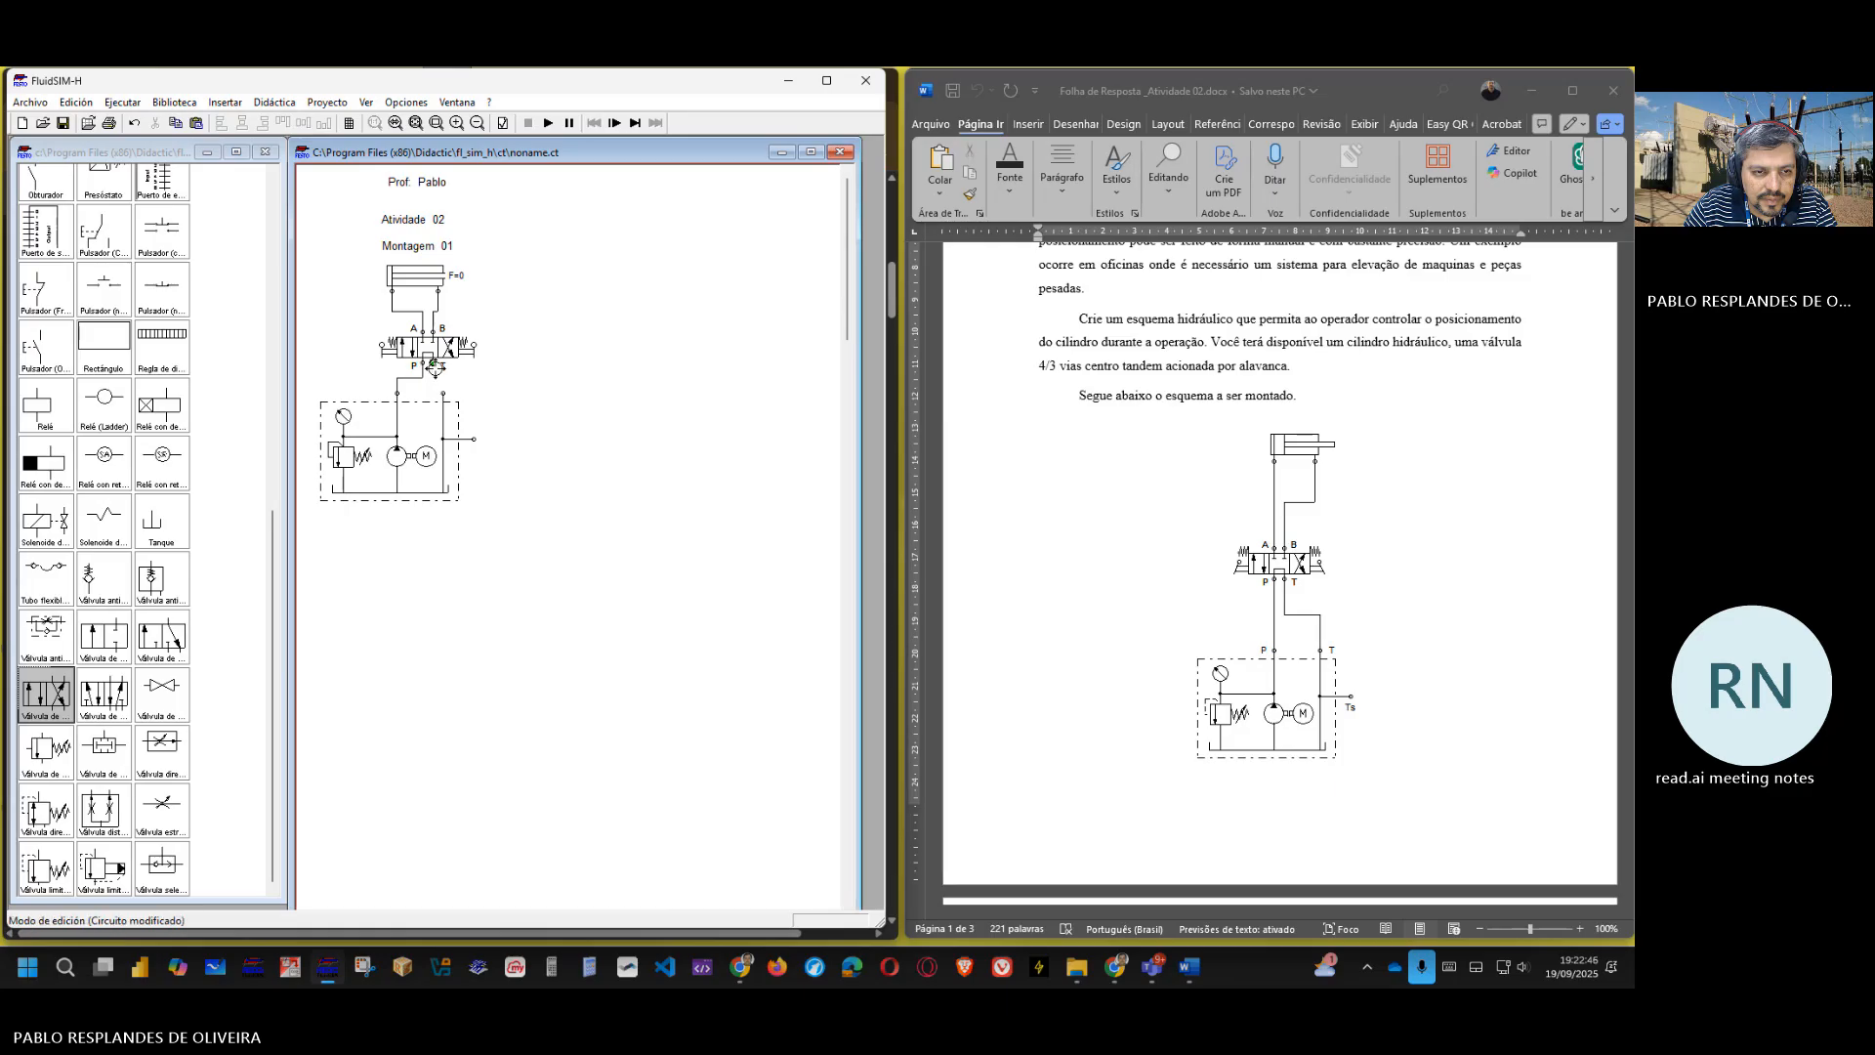
# - Open the Hidráulica presentation in PowerPoint and examine the Grupo de acionamento slide with the power unit drawing and symbol
pyautogui.click(1531, 91)
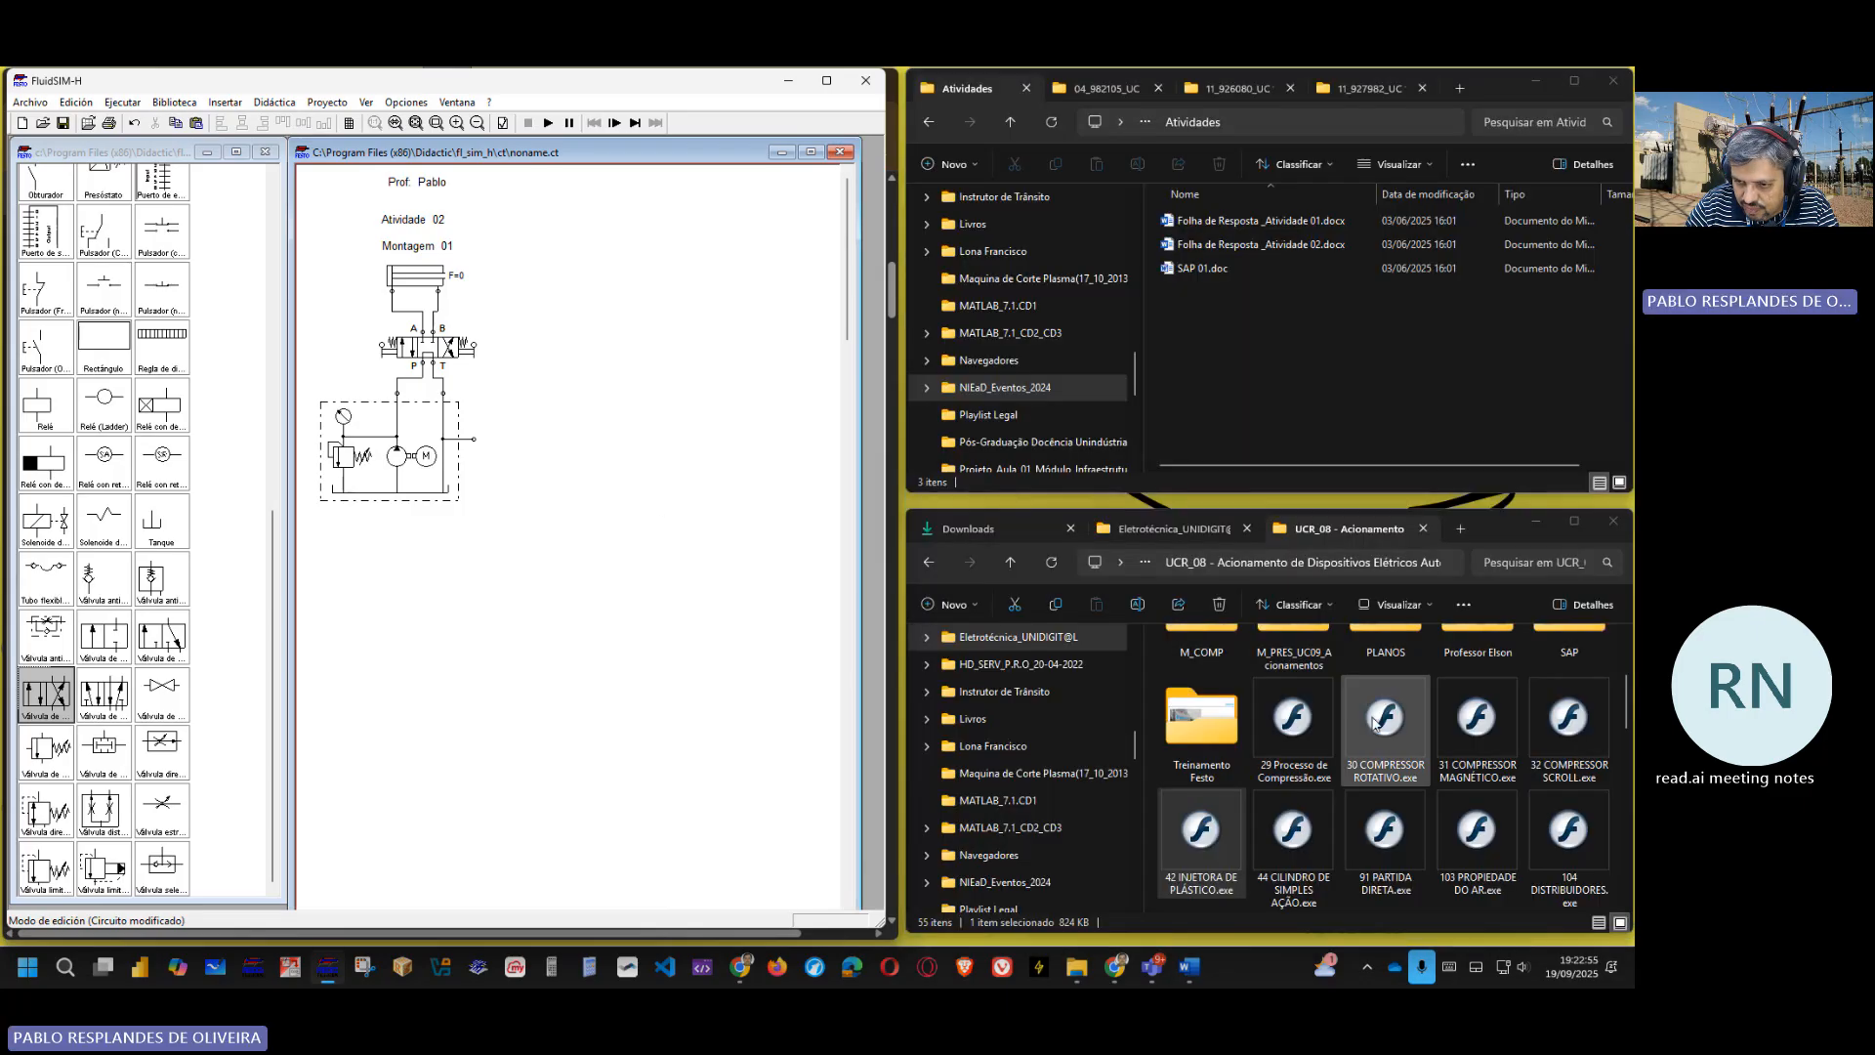
pyautogui.scroll(-3, 1373, 723)
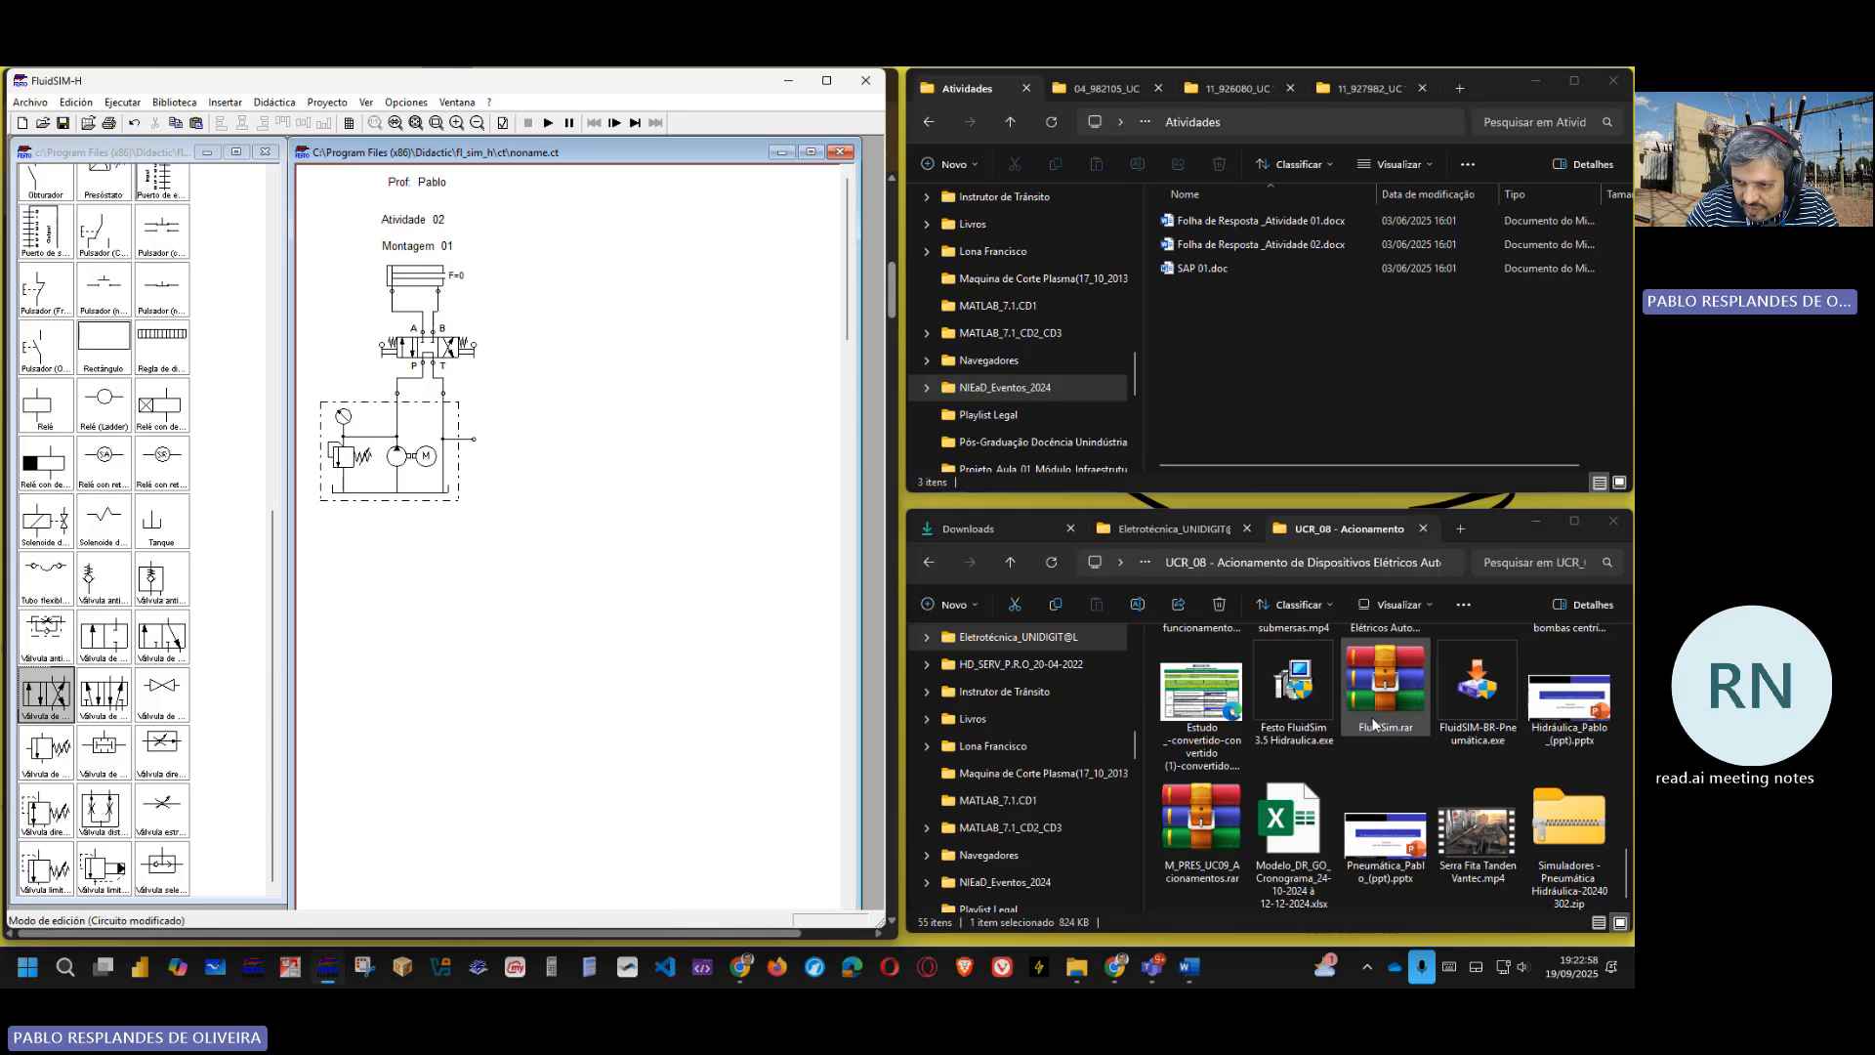
pyautogui.doubleClick(1601, 708)
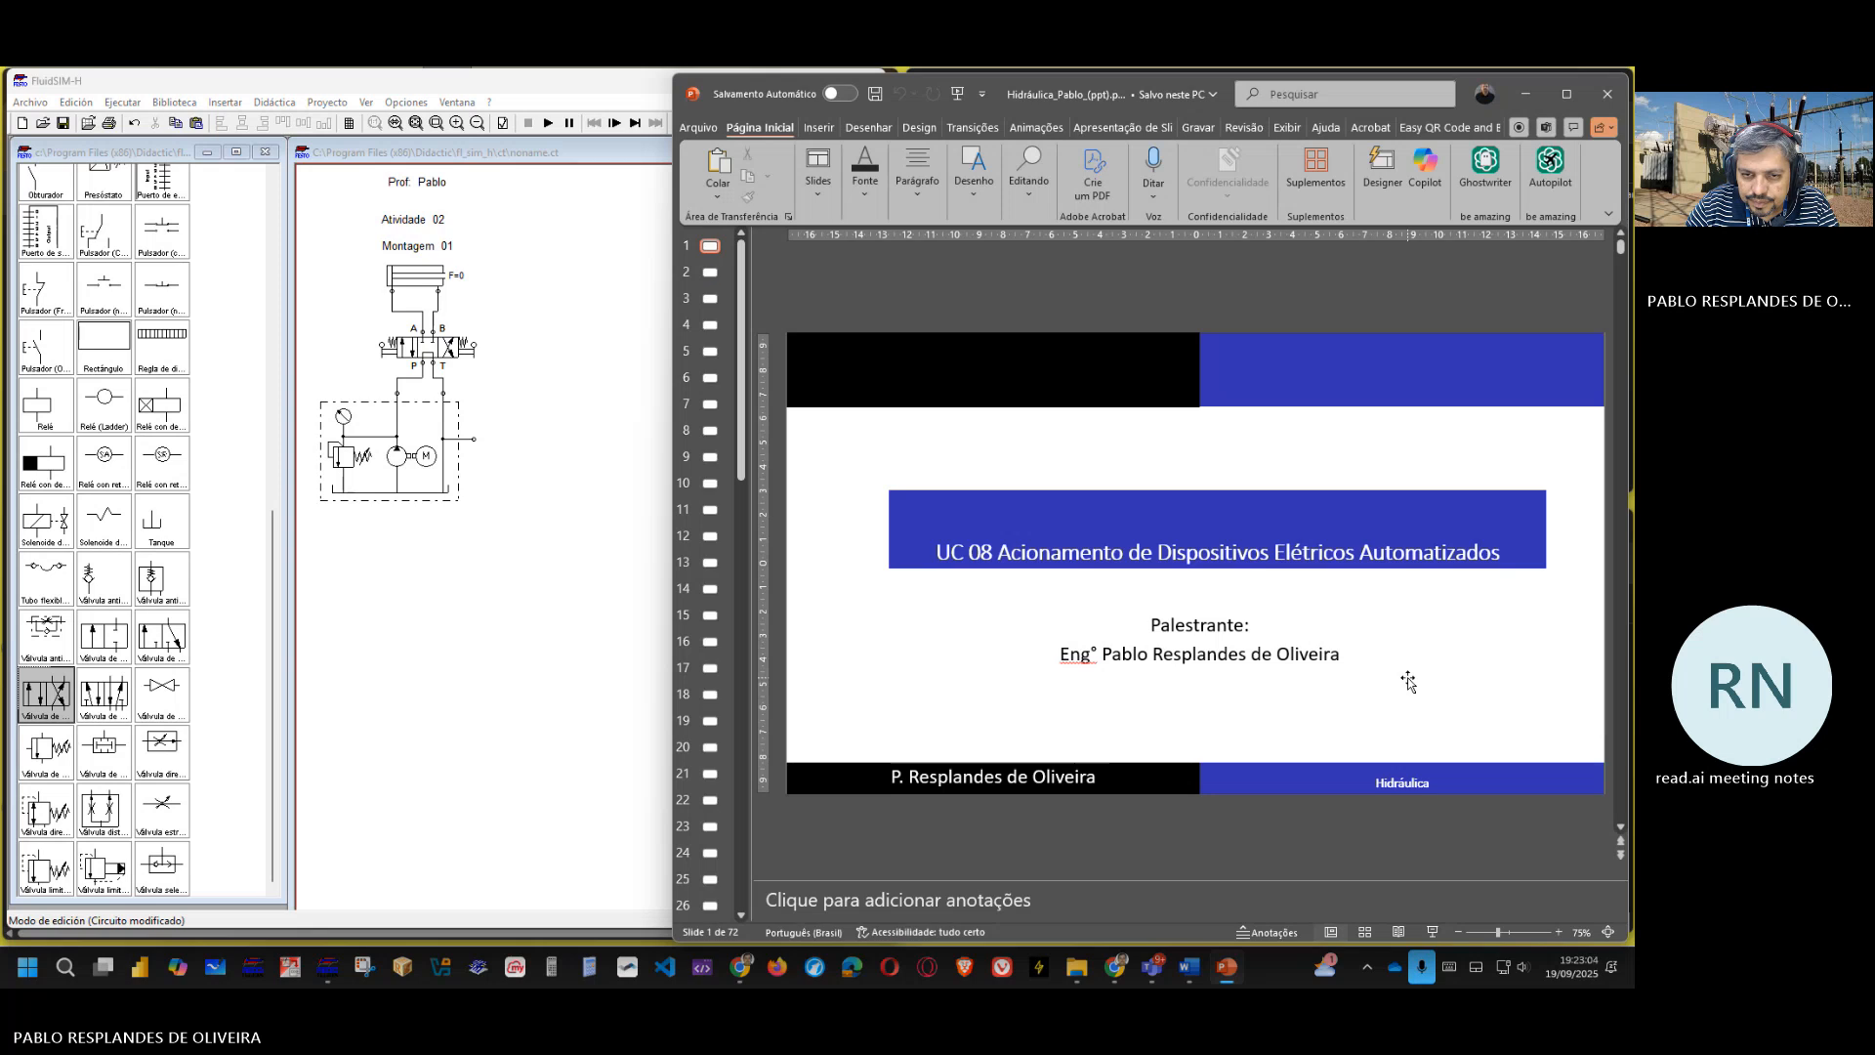
pyautogui.scroll(-3, 1408, 680)
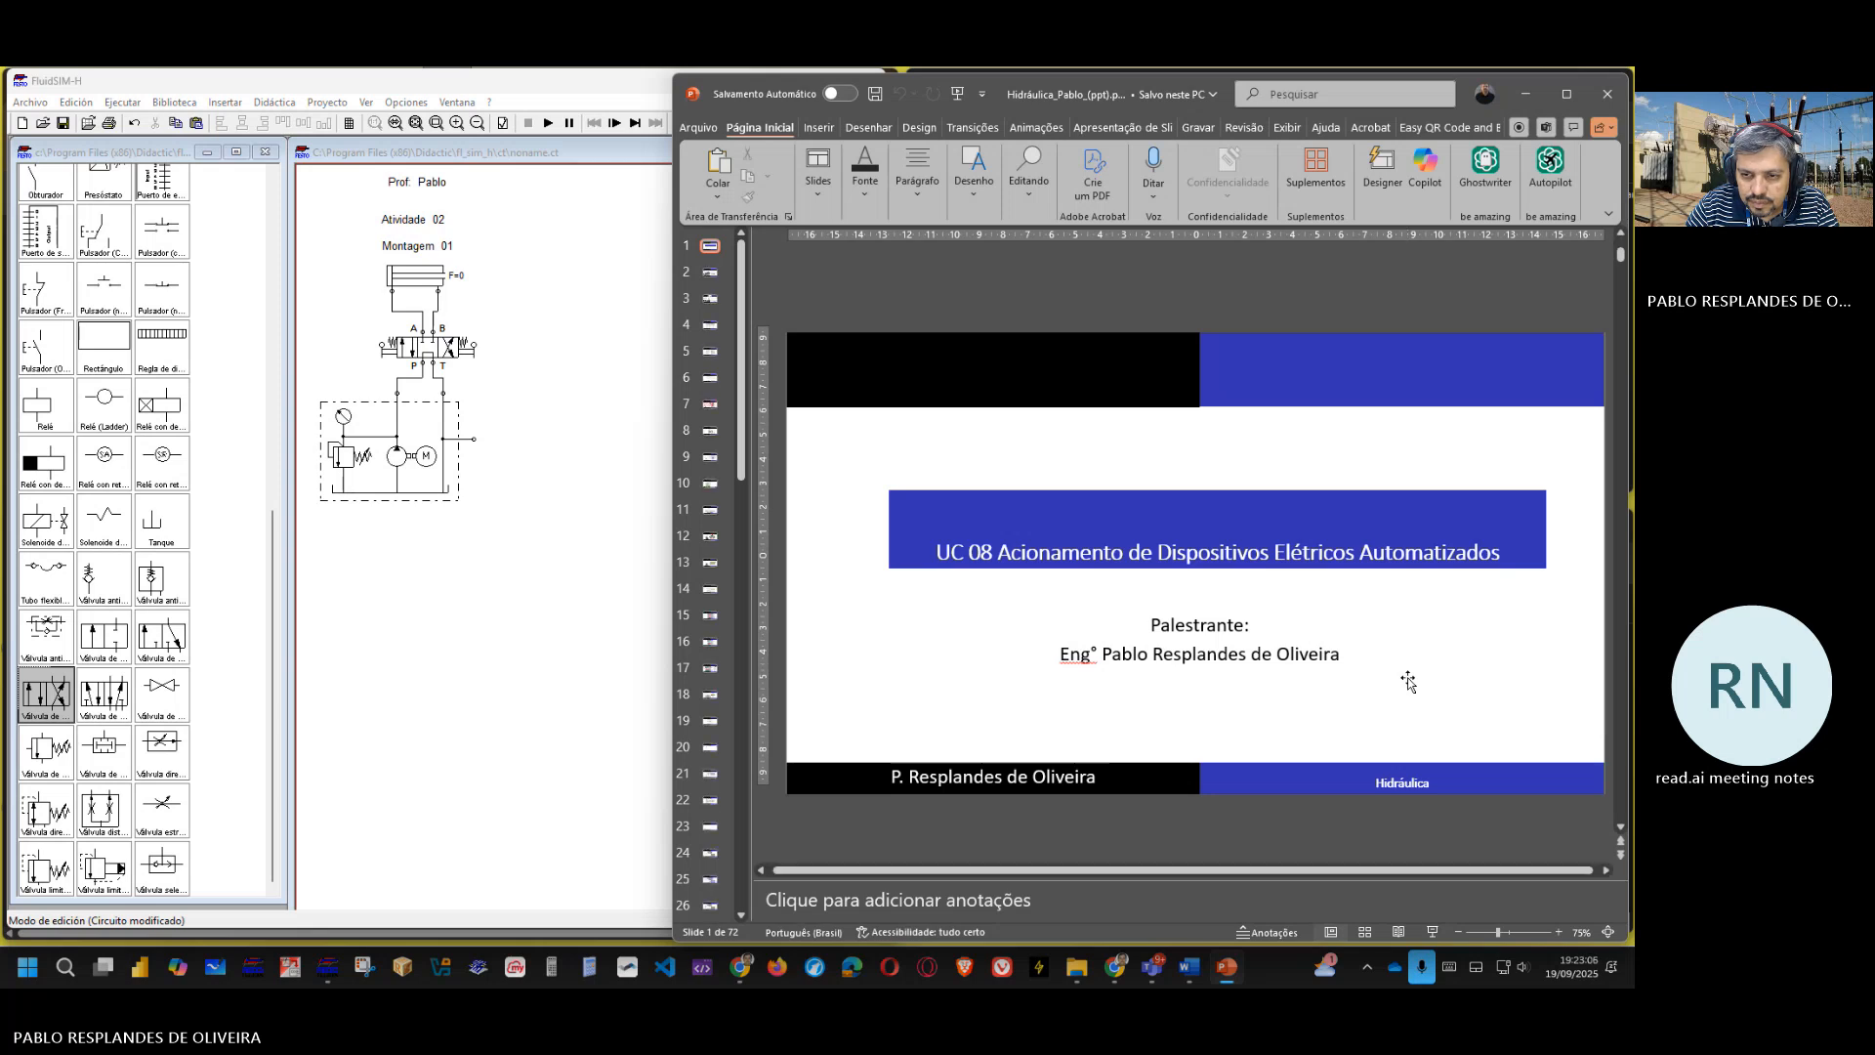
pyautogui.scroll(-3, 1408, 678)
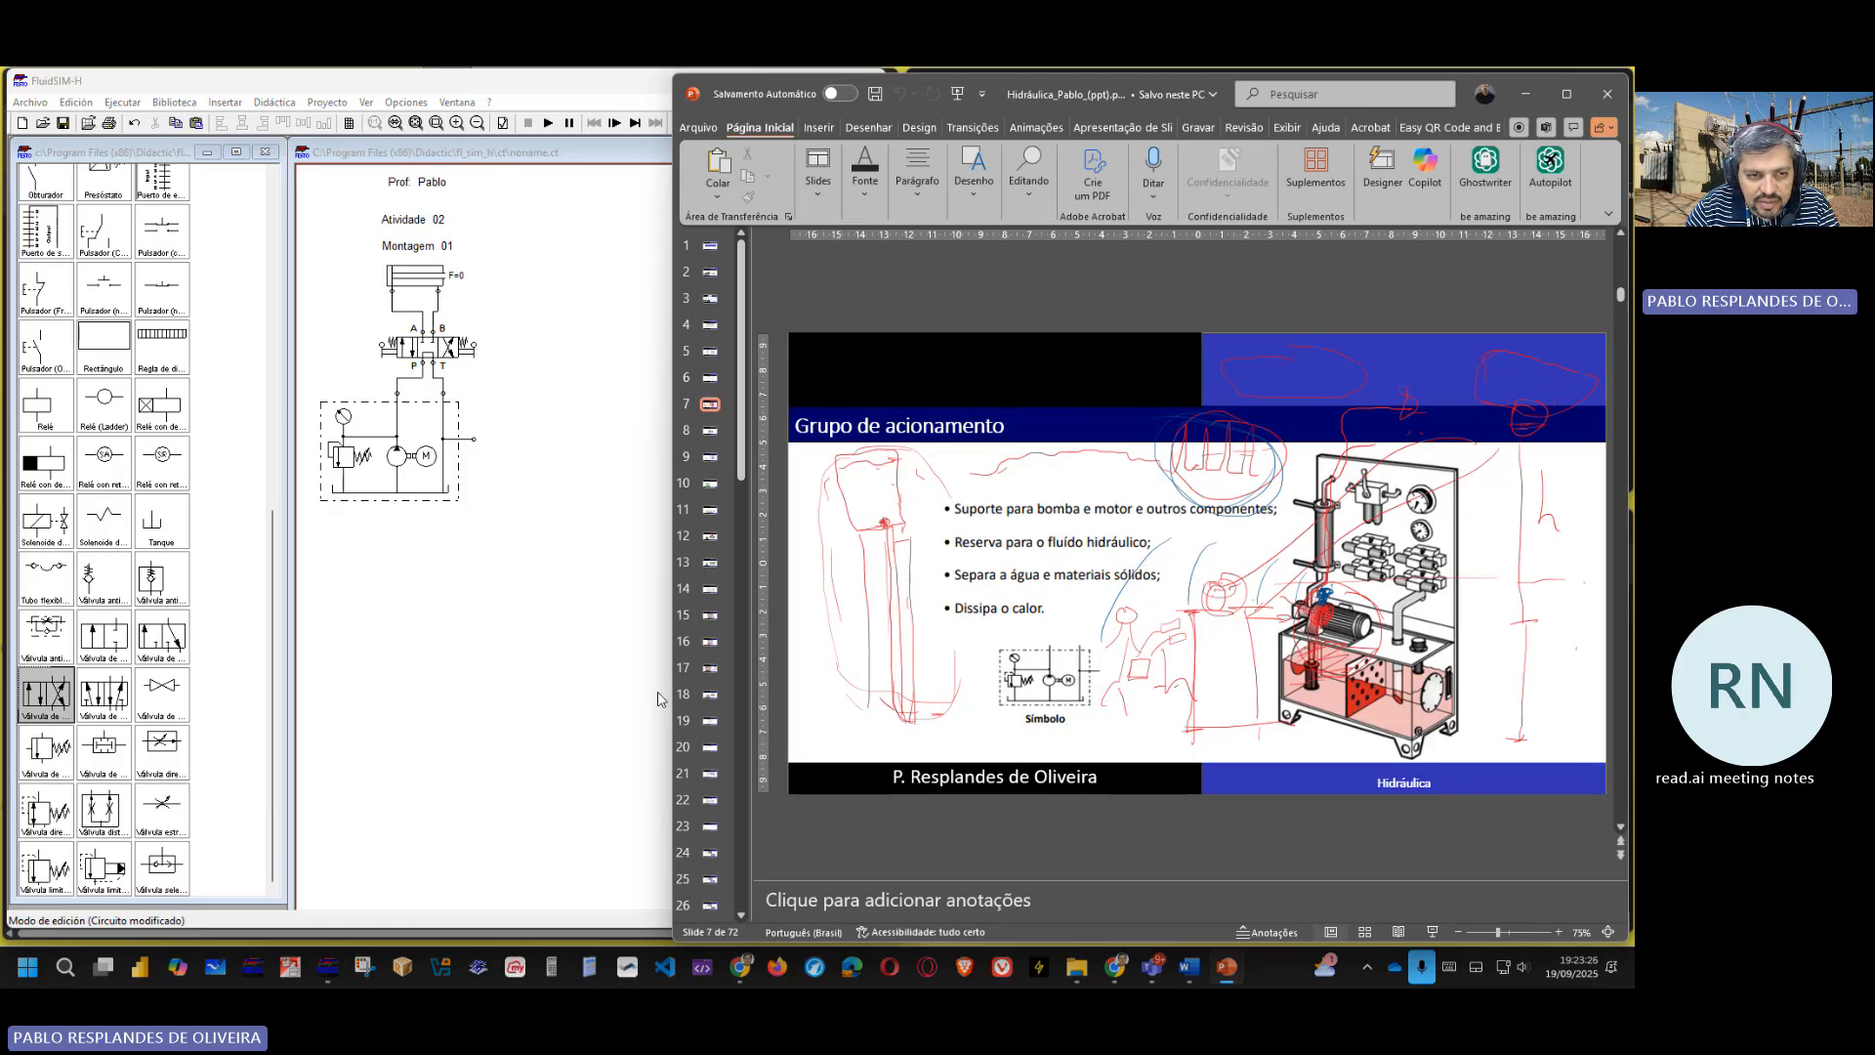
# - Switch back to FluidSIM-H and close the power unit's open side connection with a blind plug (Tapón ciego)
pyautogui.click(552, 648)
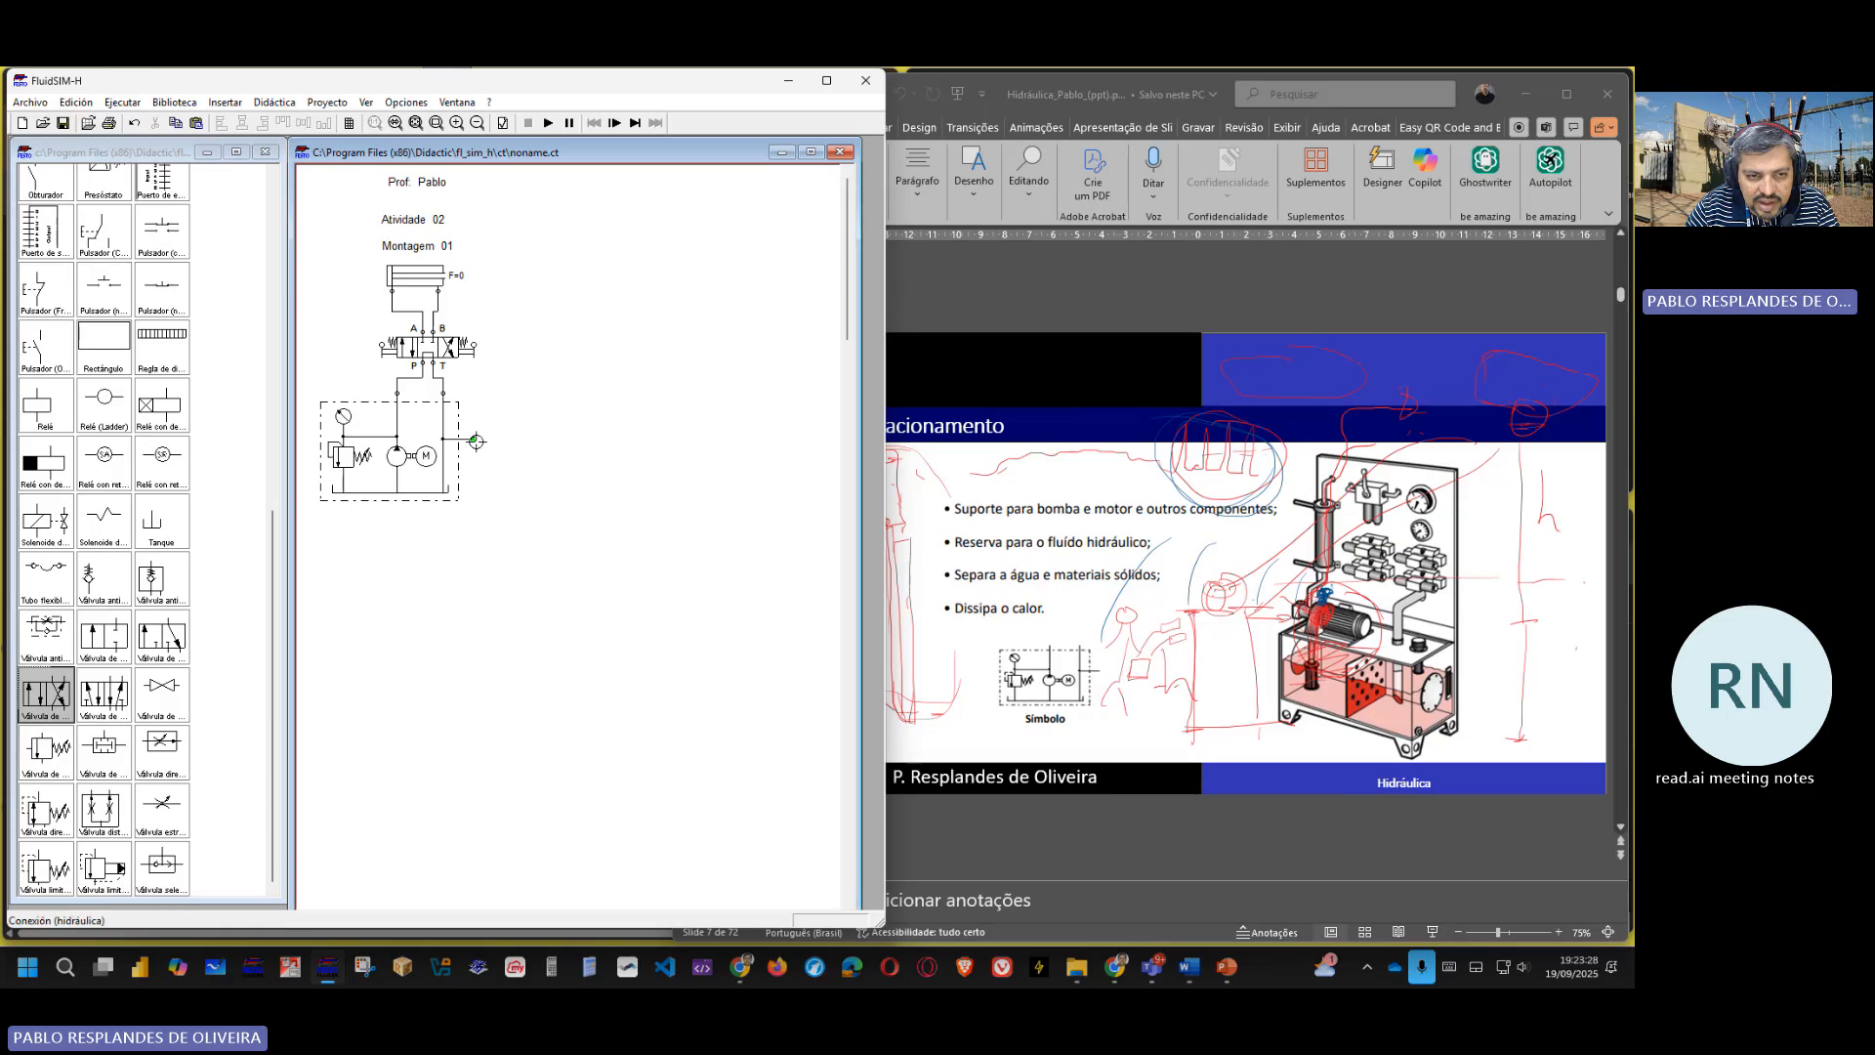
pyautogui.doubleClick(475, 441)
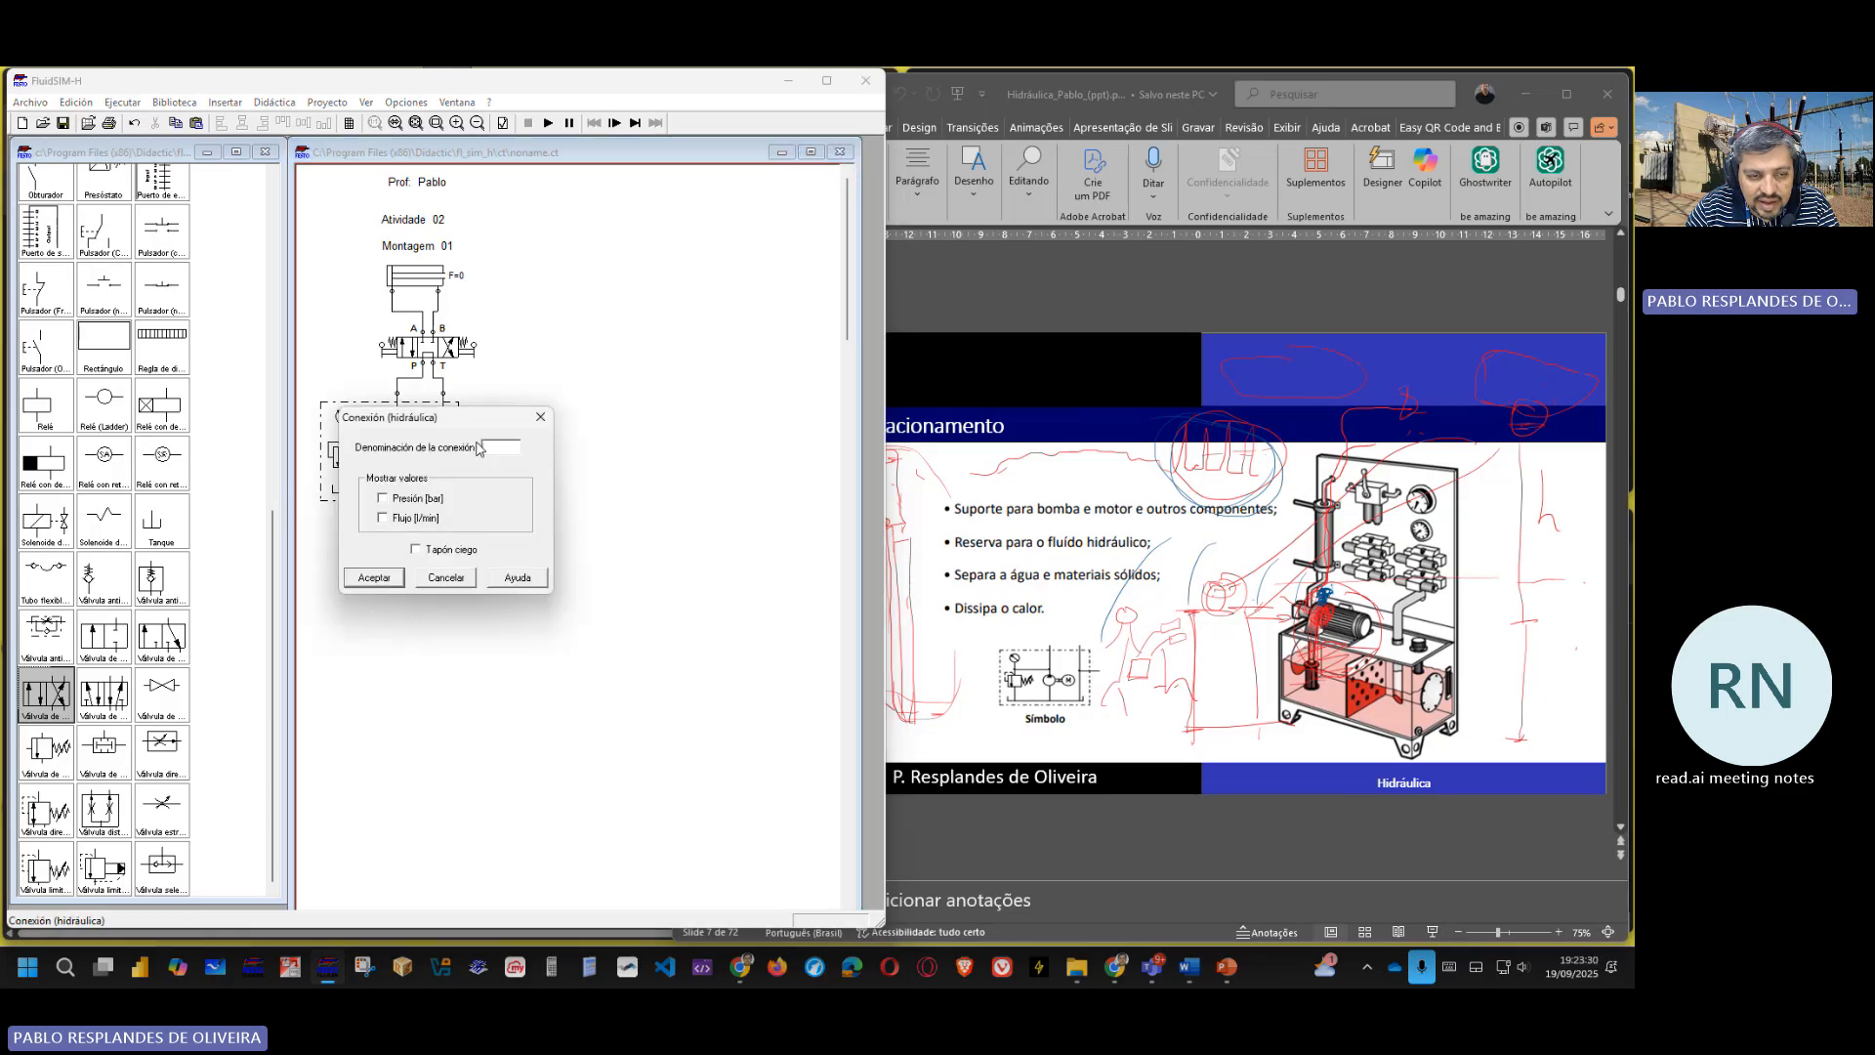
pyautogui.click(417, 551)
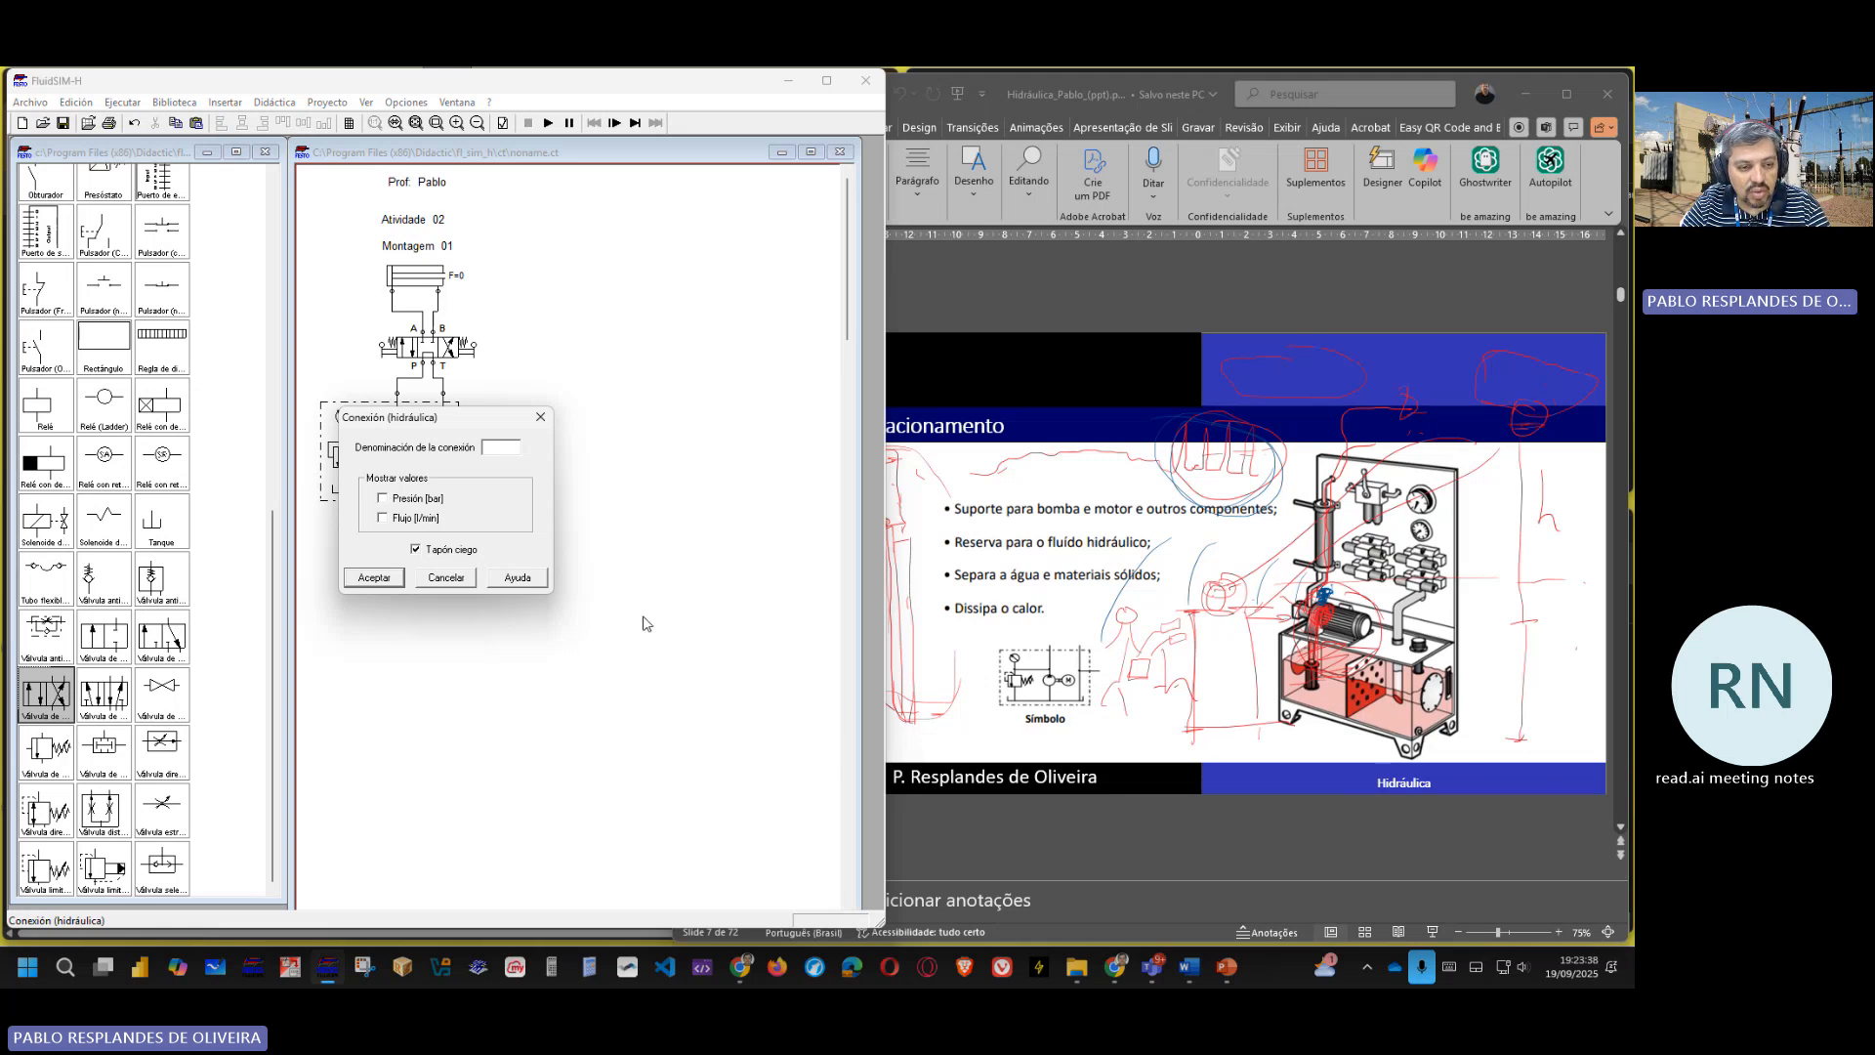
pyautogui.click(374, 577)
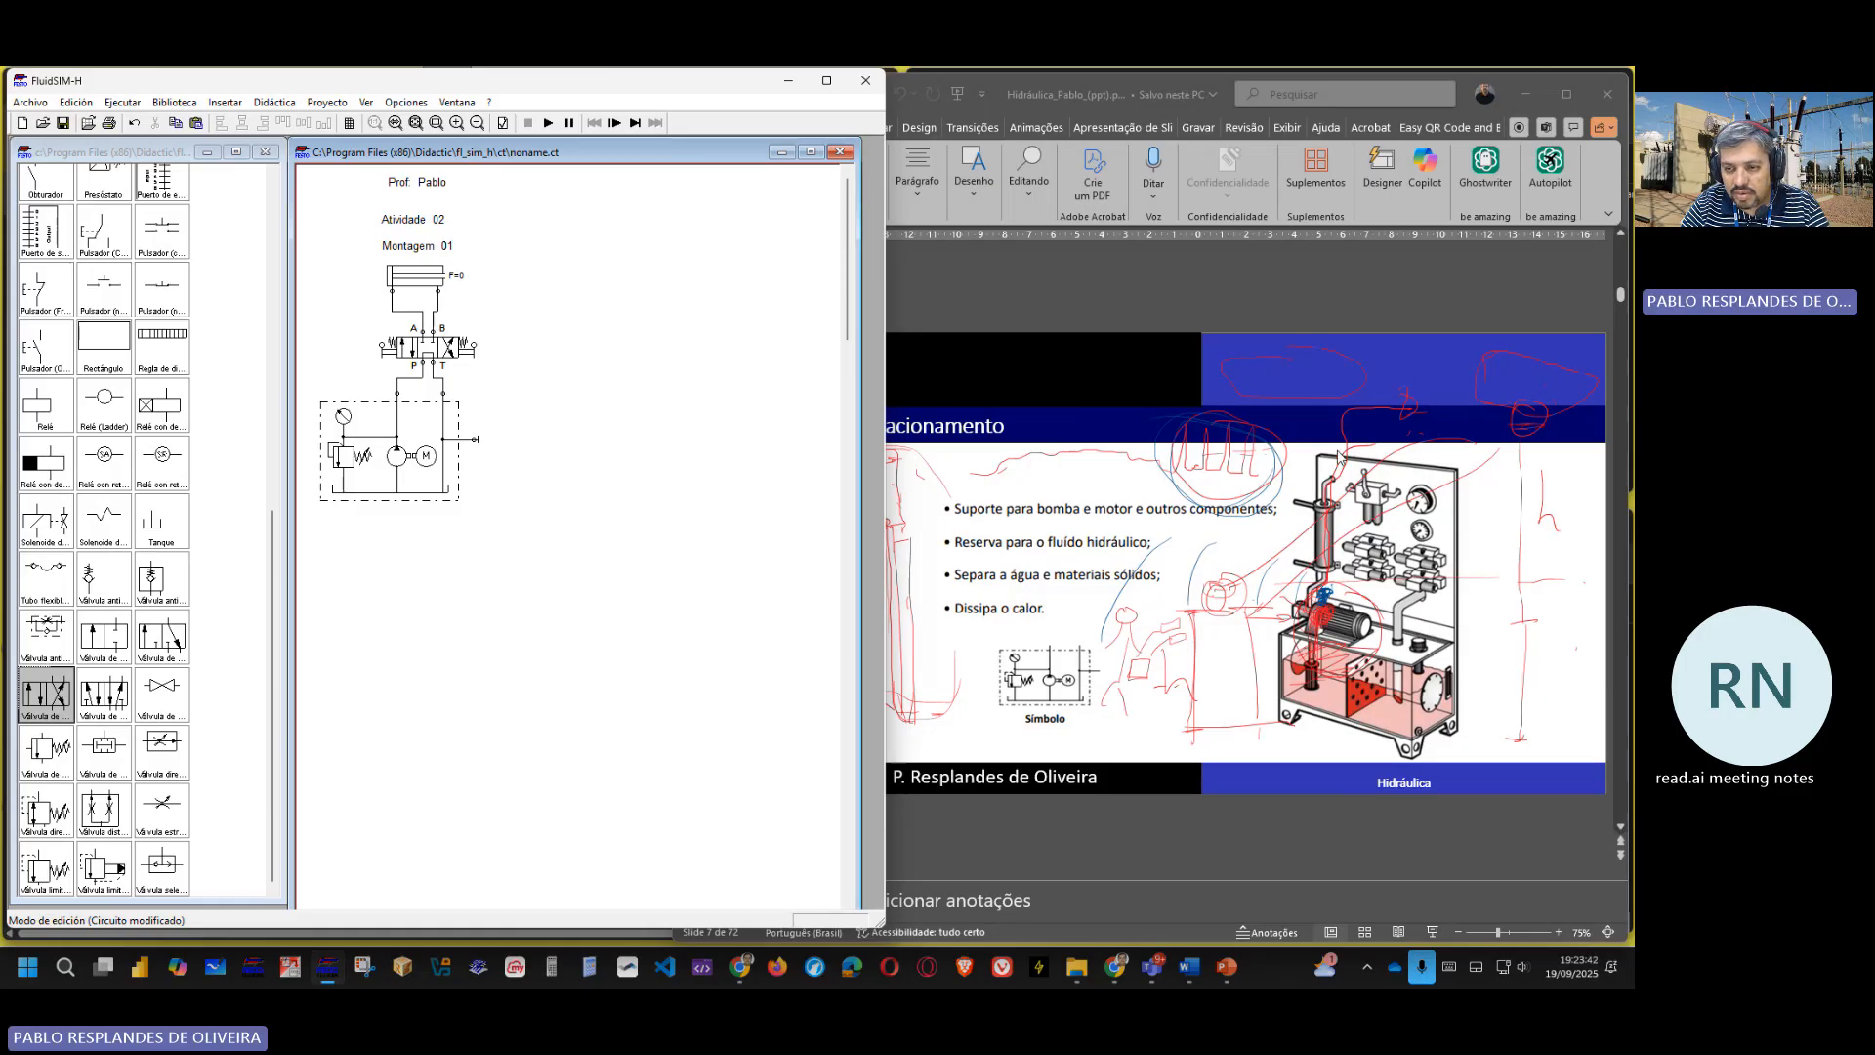
# - Bring back the Folha de Resposta _Atividade 02 document in Word and name the plugged power unit connection Ts in FluidSIM-H
pyautogui.click(1524, 94)
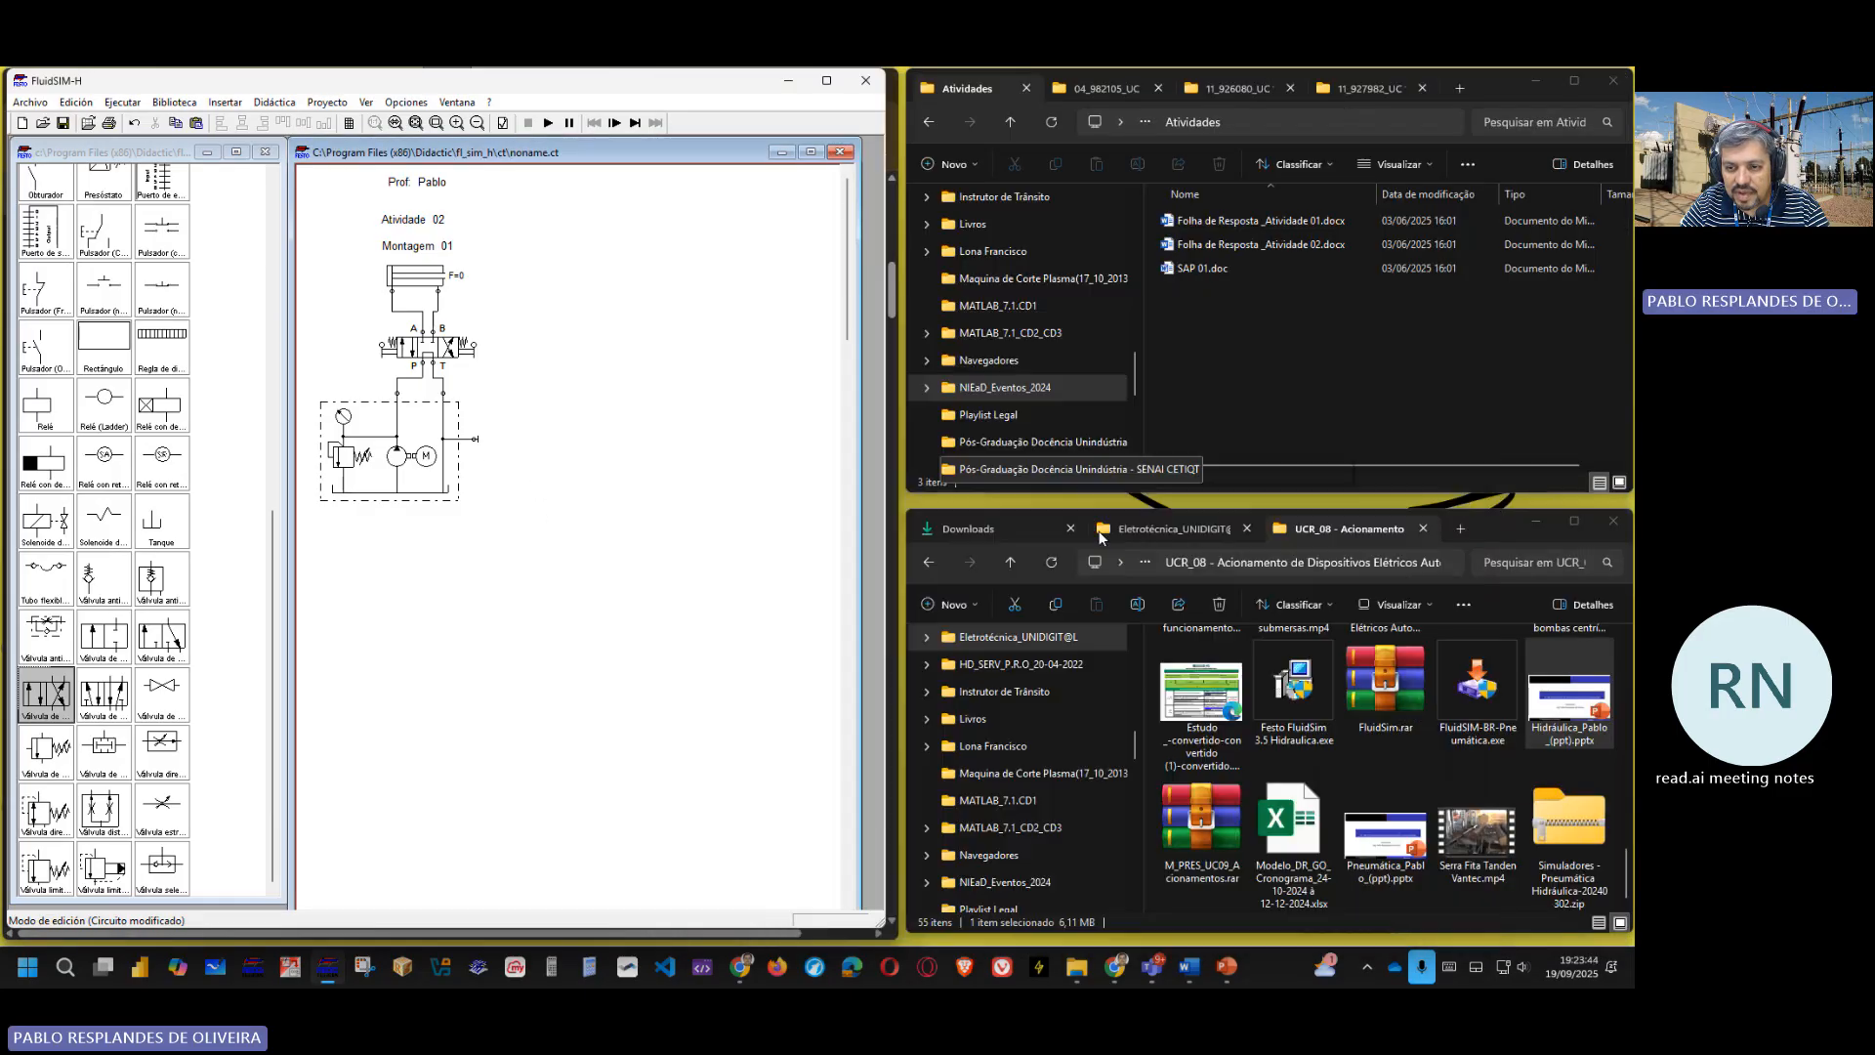
pyautogui.click(1179, 962)
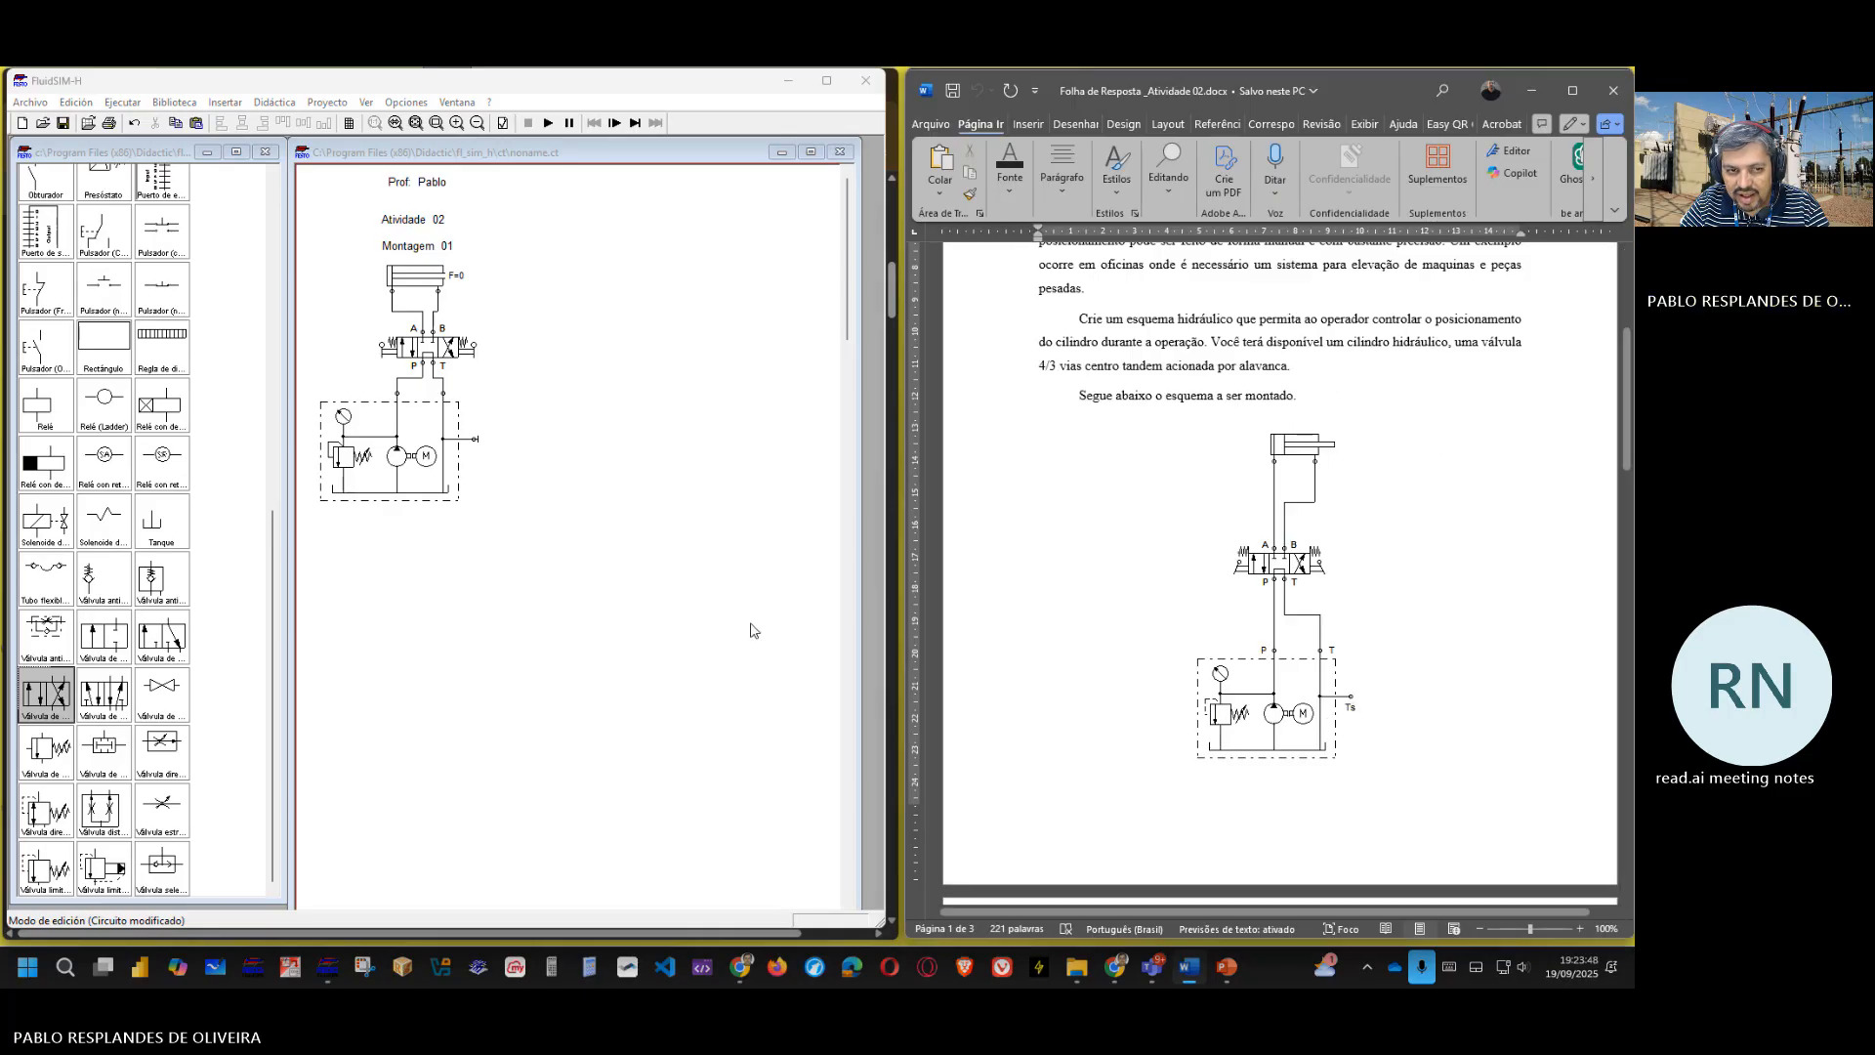
pyautogui.click(558, 453)
pyautogui.click(468, 440)
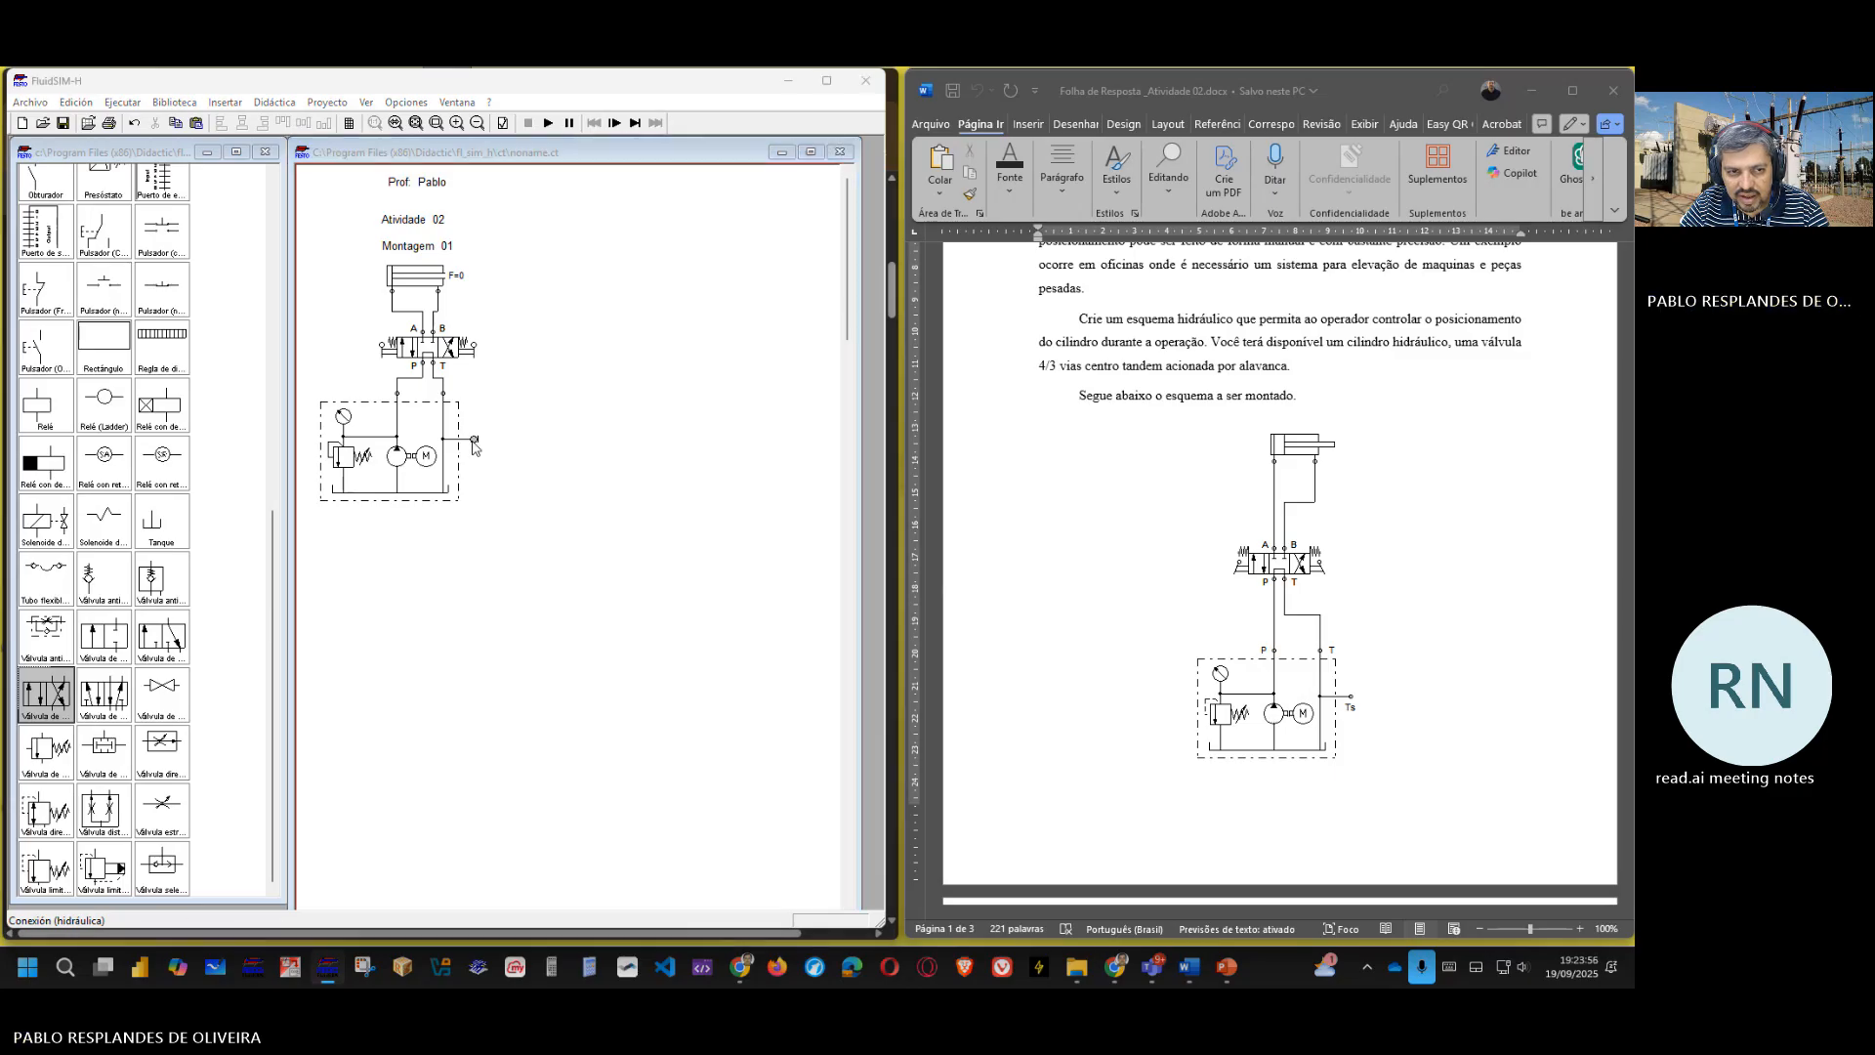
pyautogui.doubleClick(471, 441)
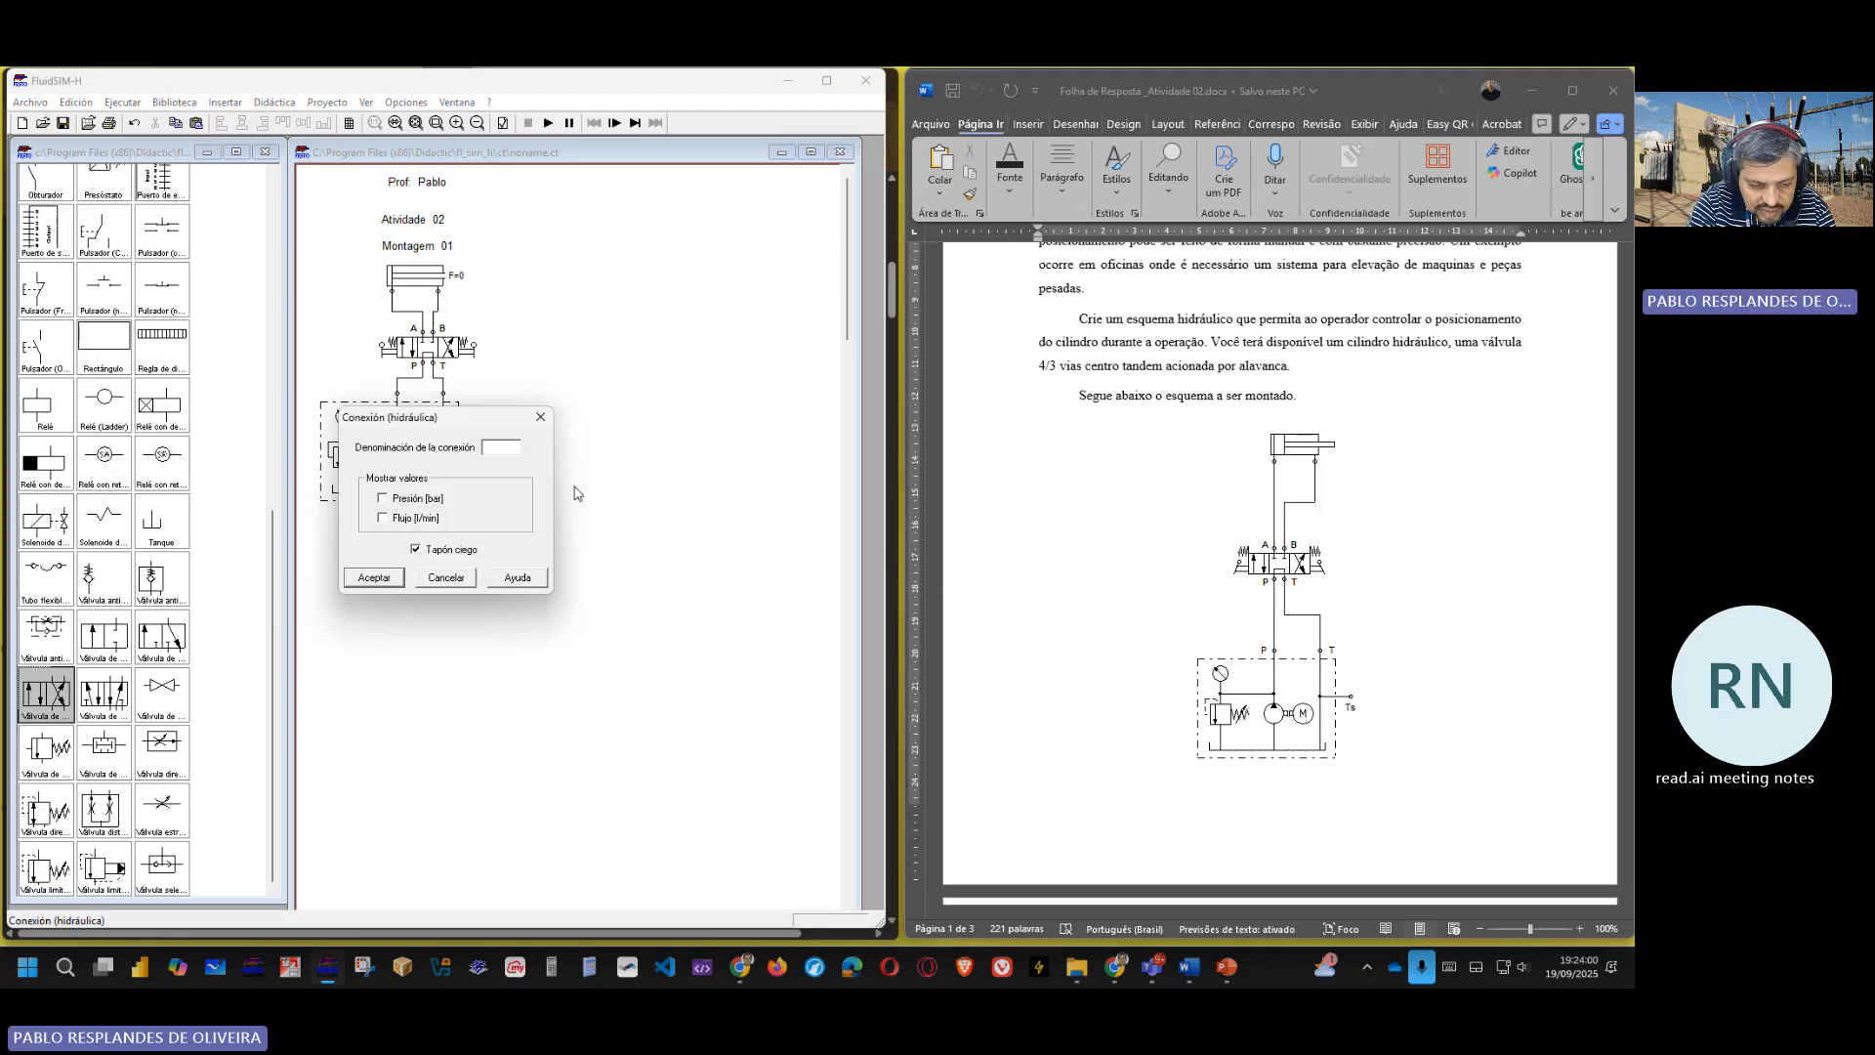
pyautogui.write('T')
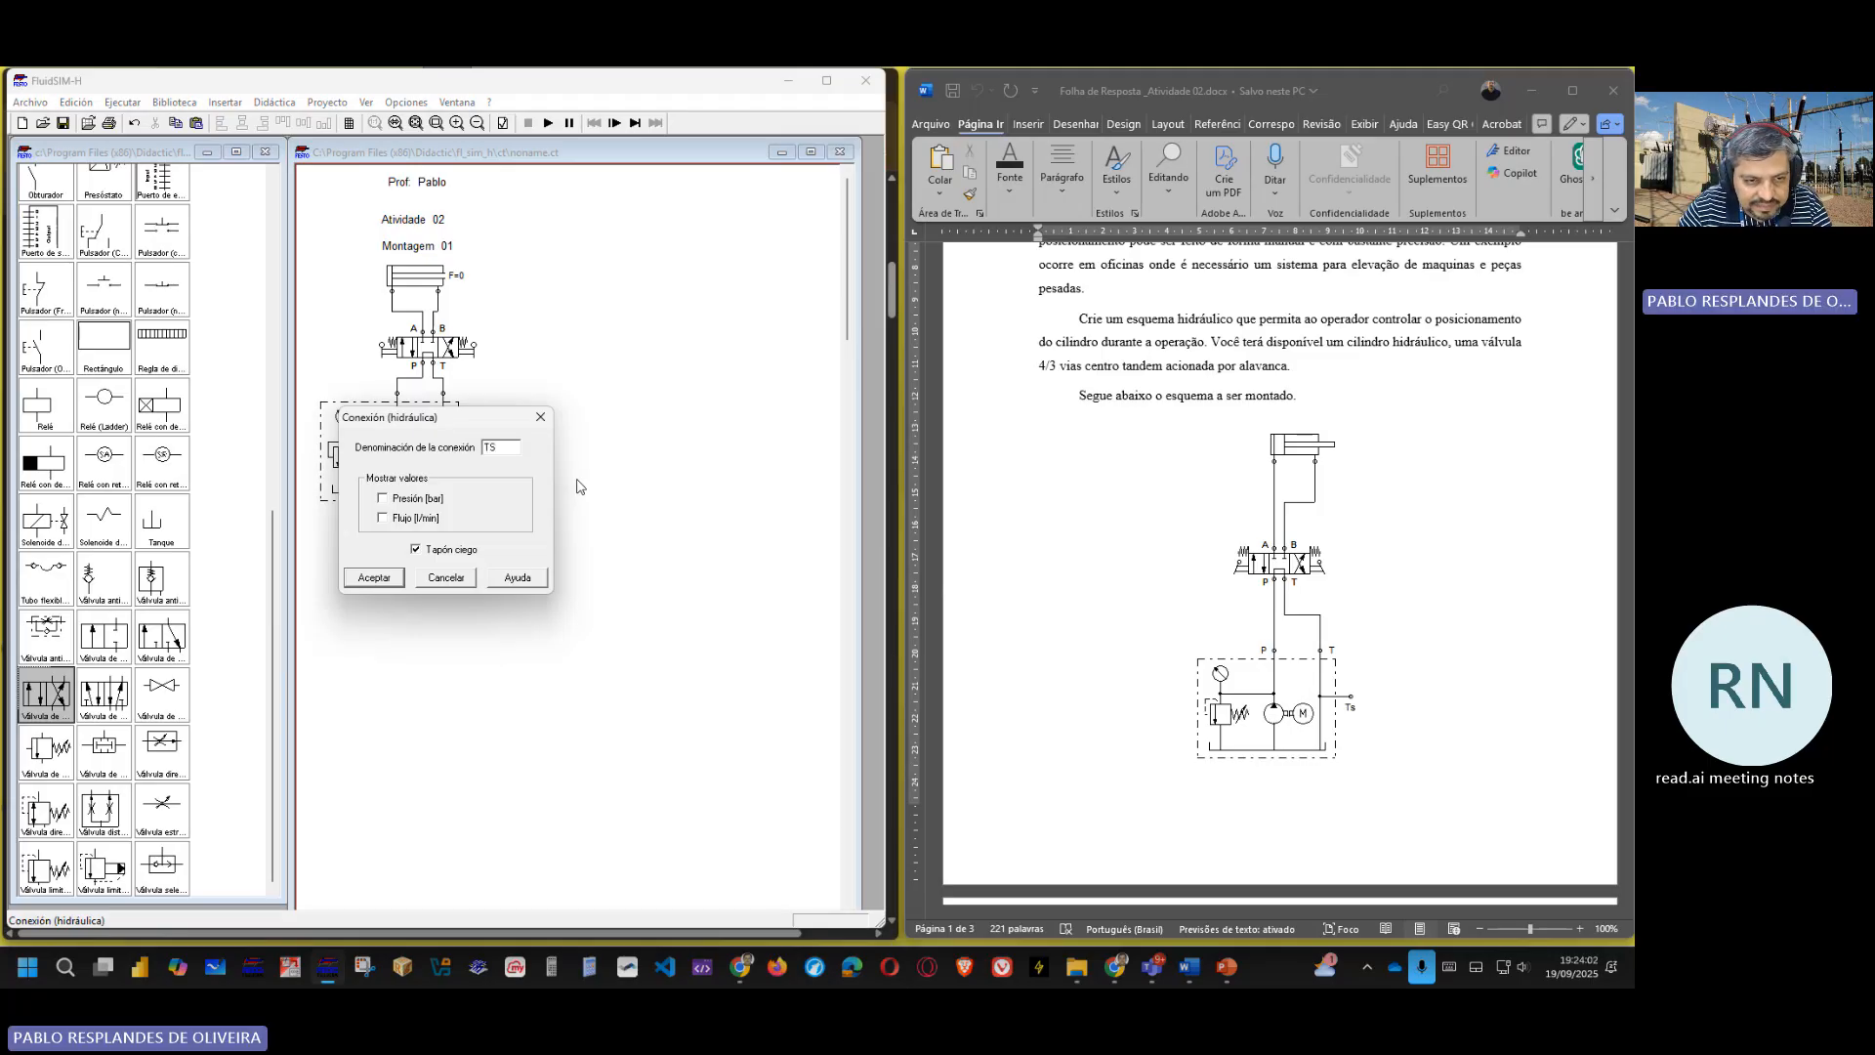
pyautogui.write('S')
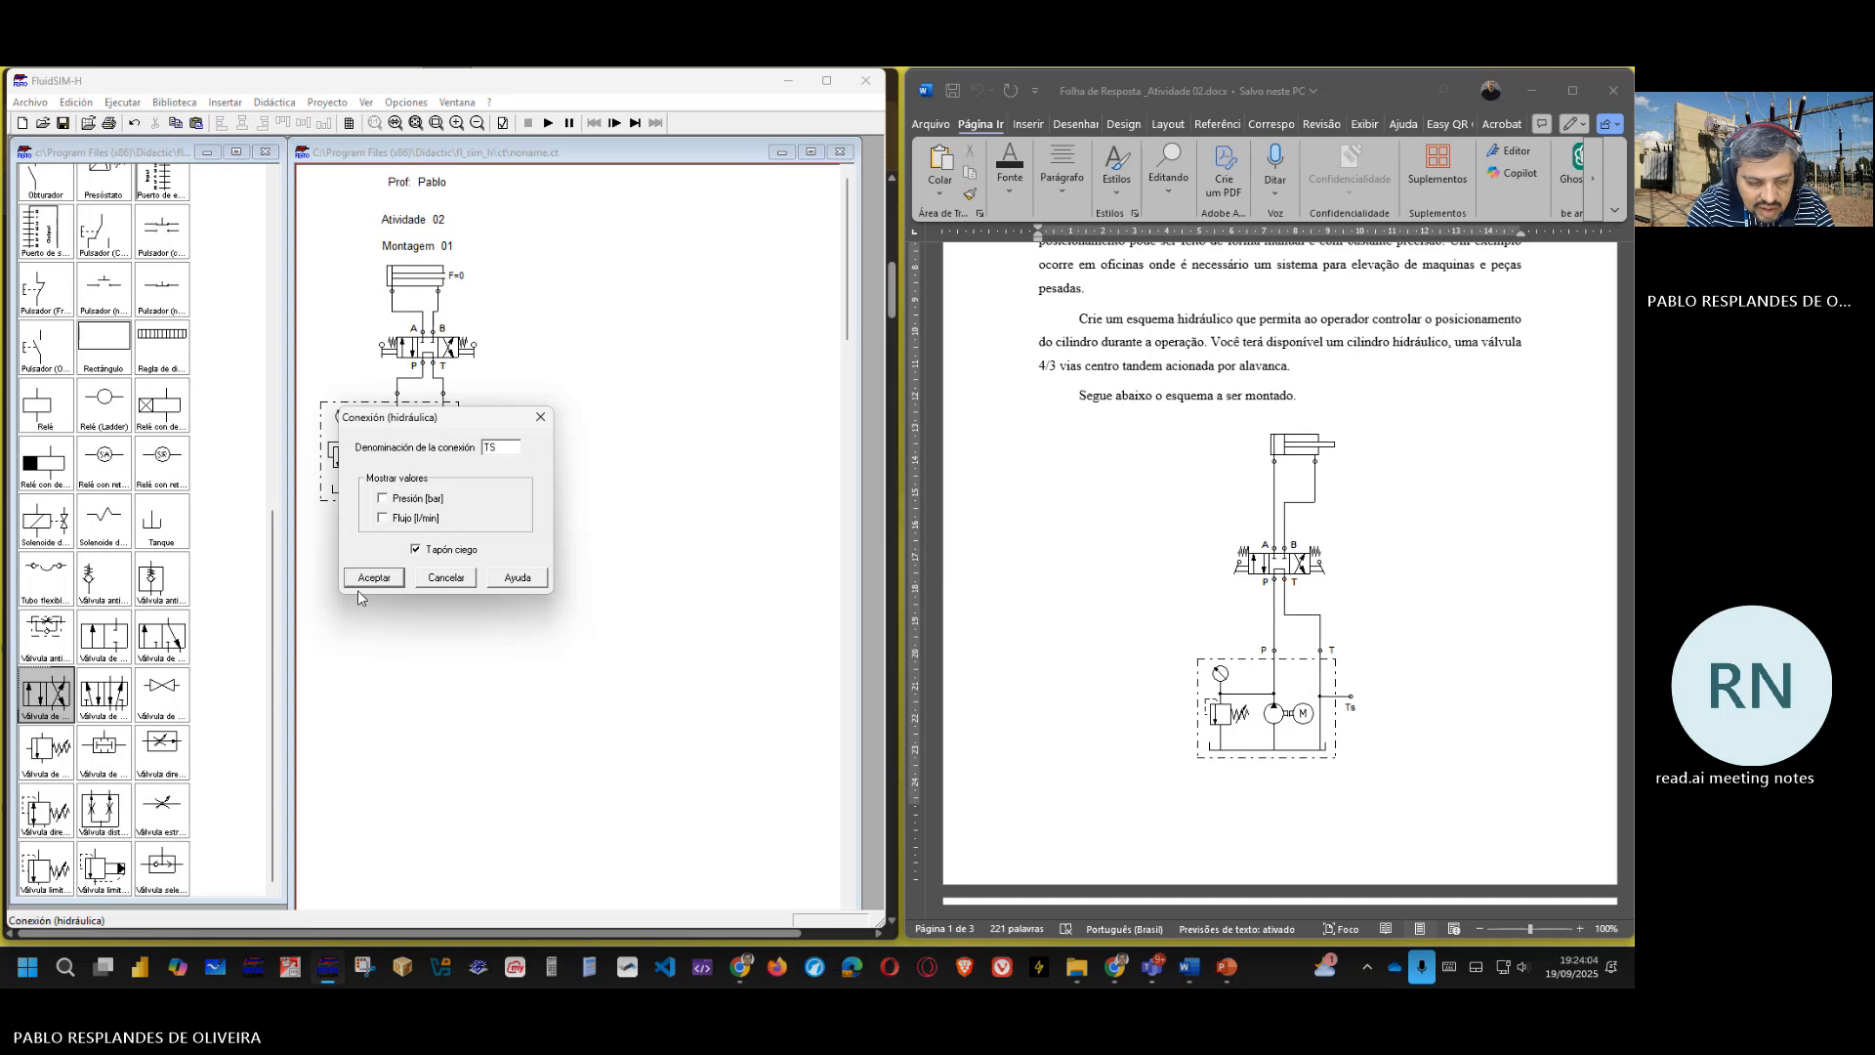
pyautogui.press('BackSpace')
pyautogui.write('s')
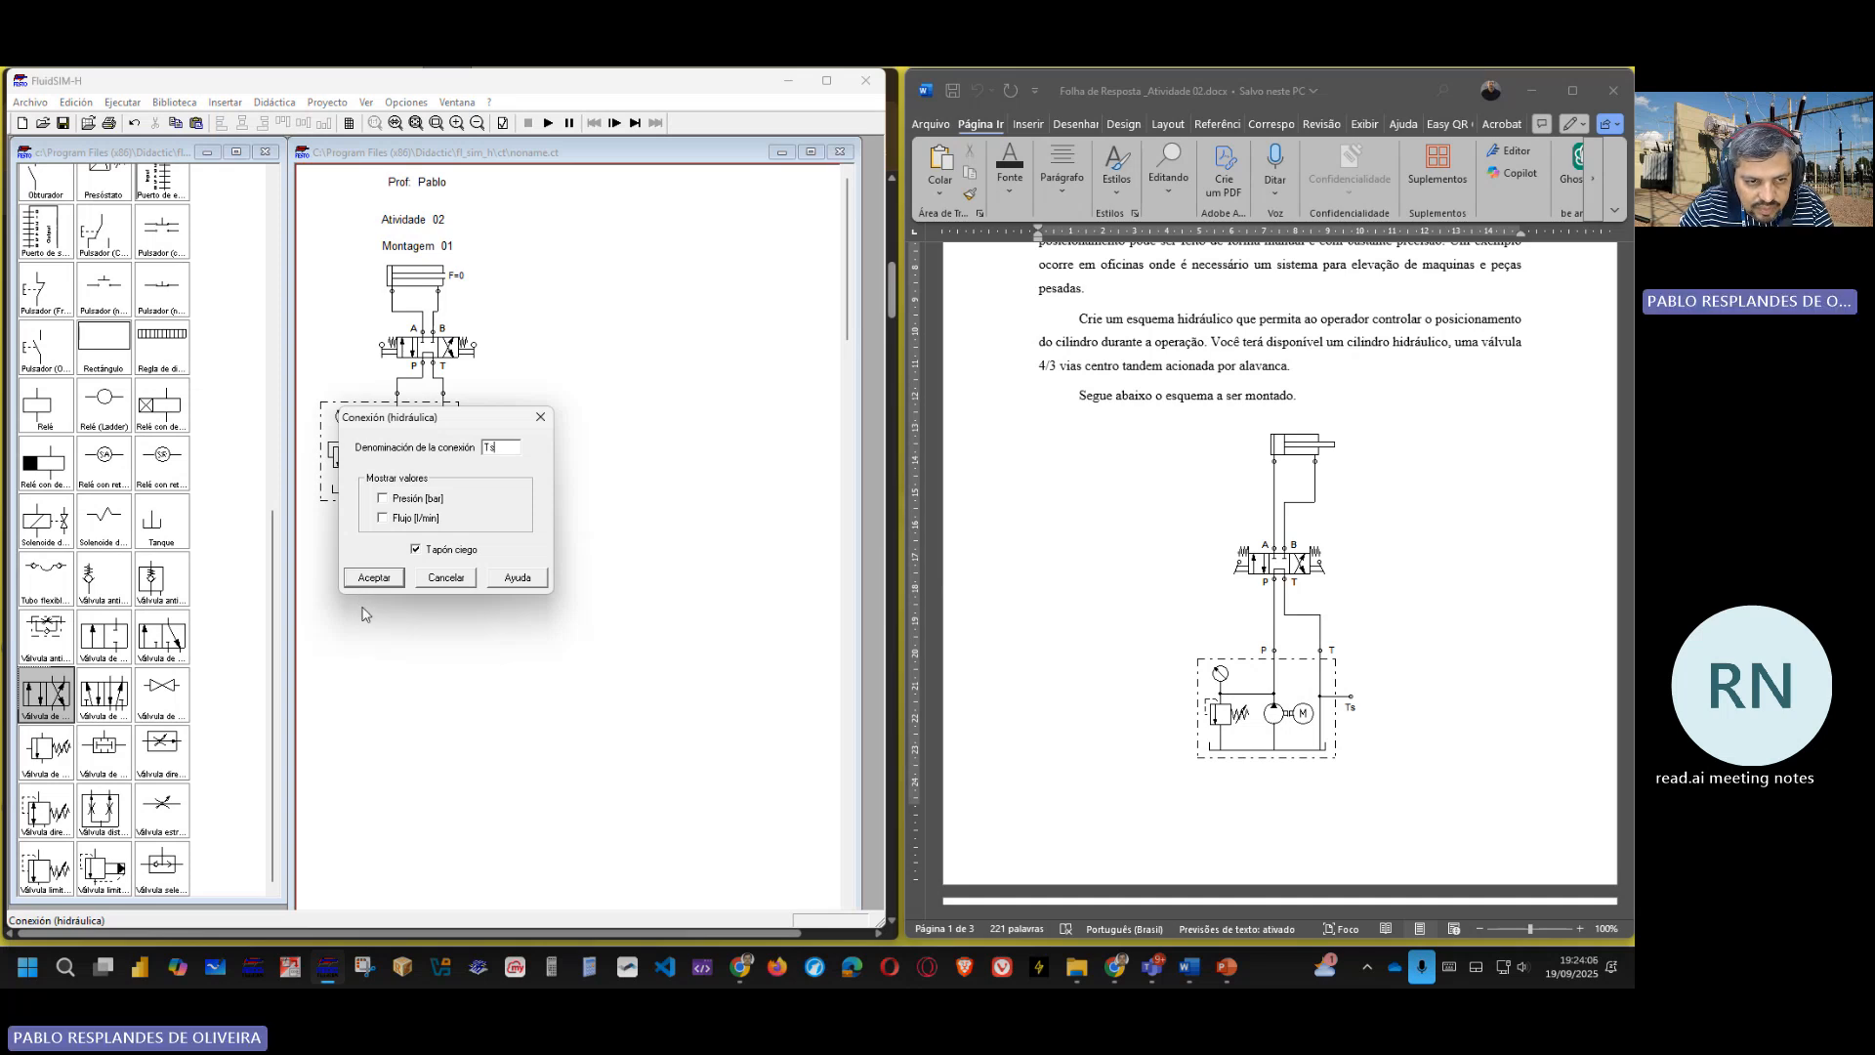
pyautogui.click(376, 580)
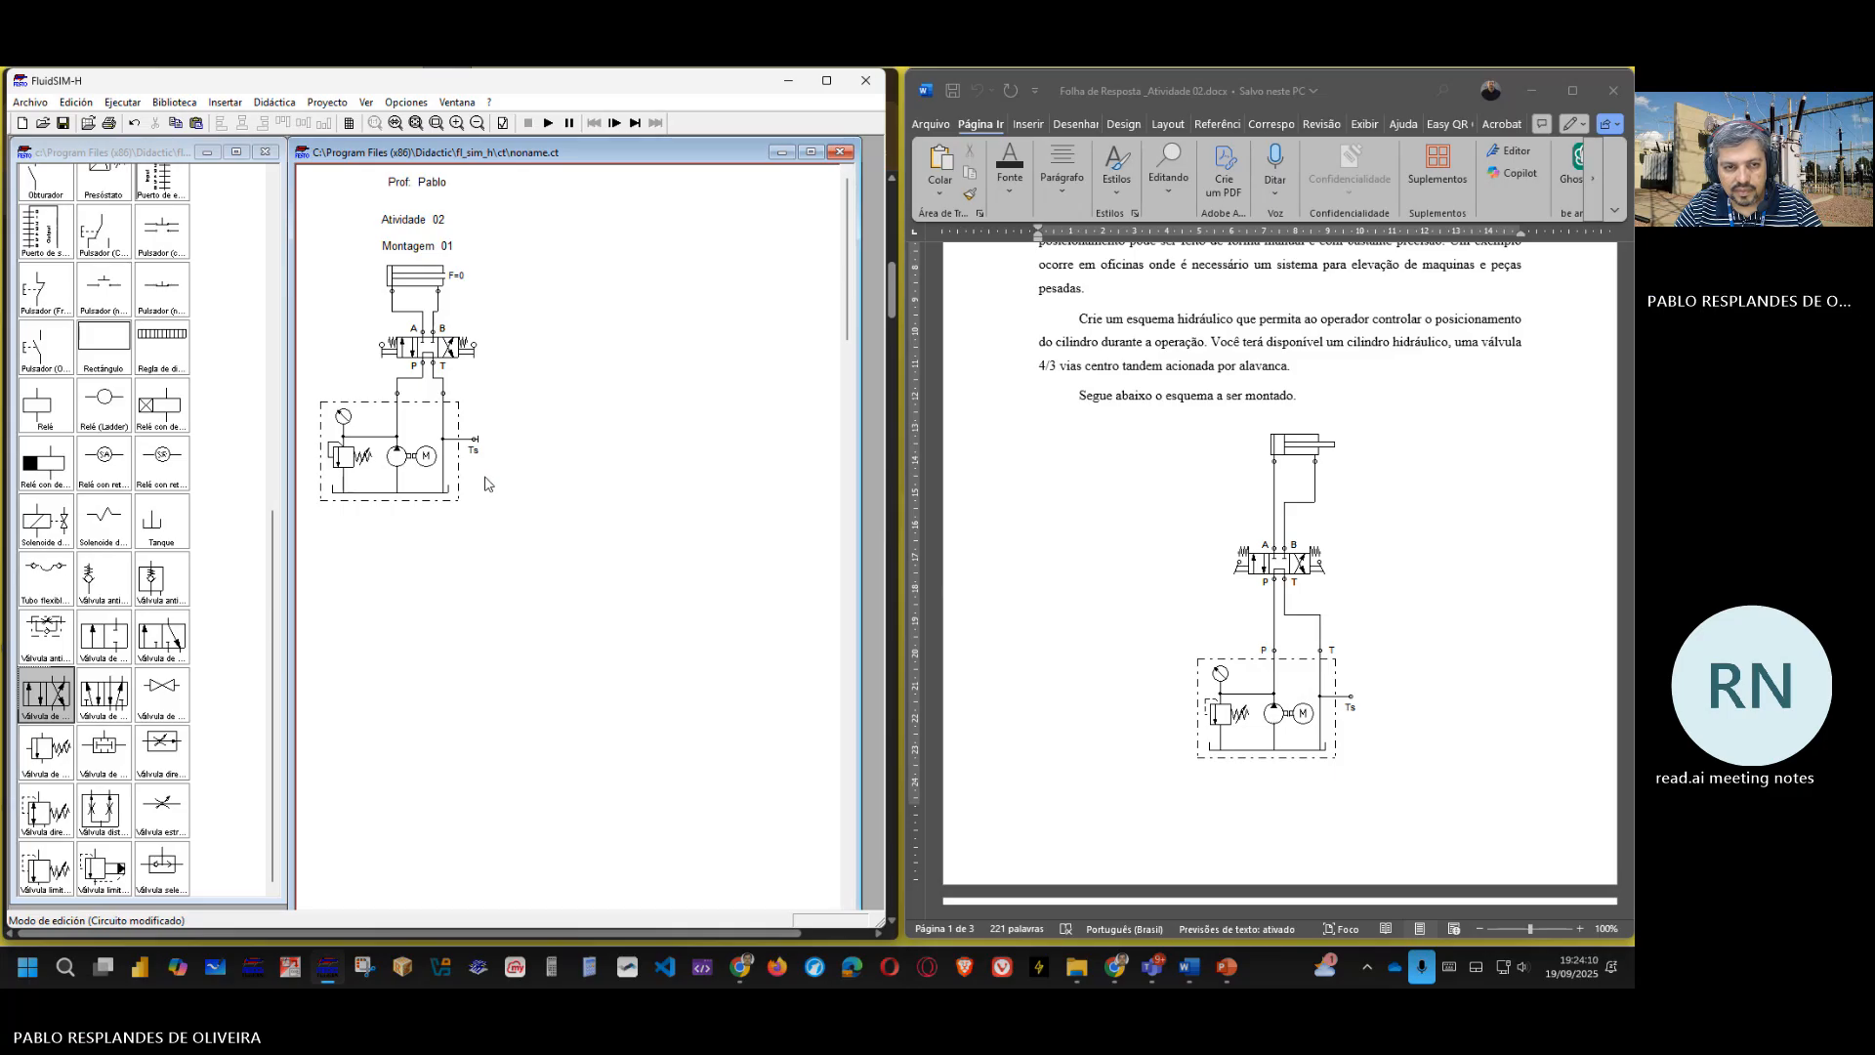
# - Name the power unit's tank connection T and its pressure connection P
pyautogui.doubleClick(443, 394)
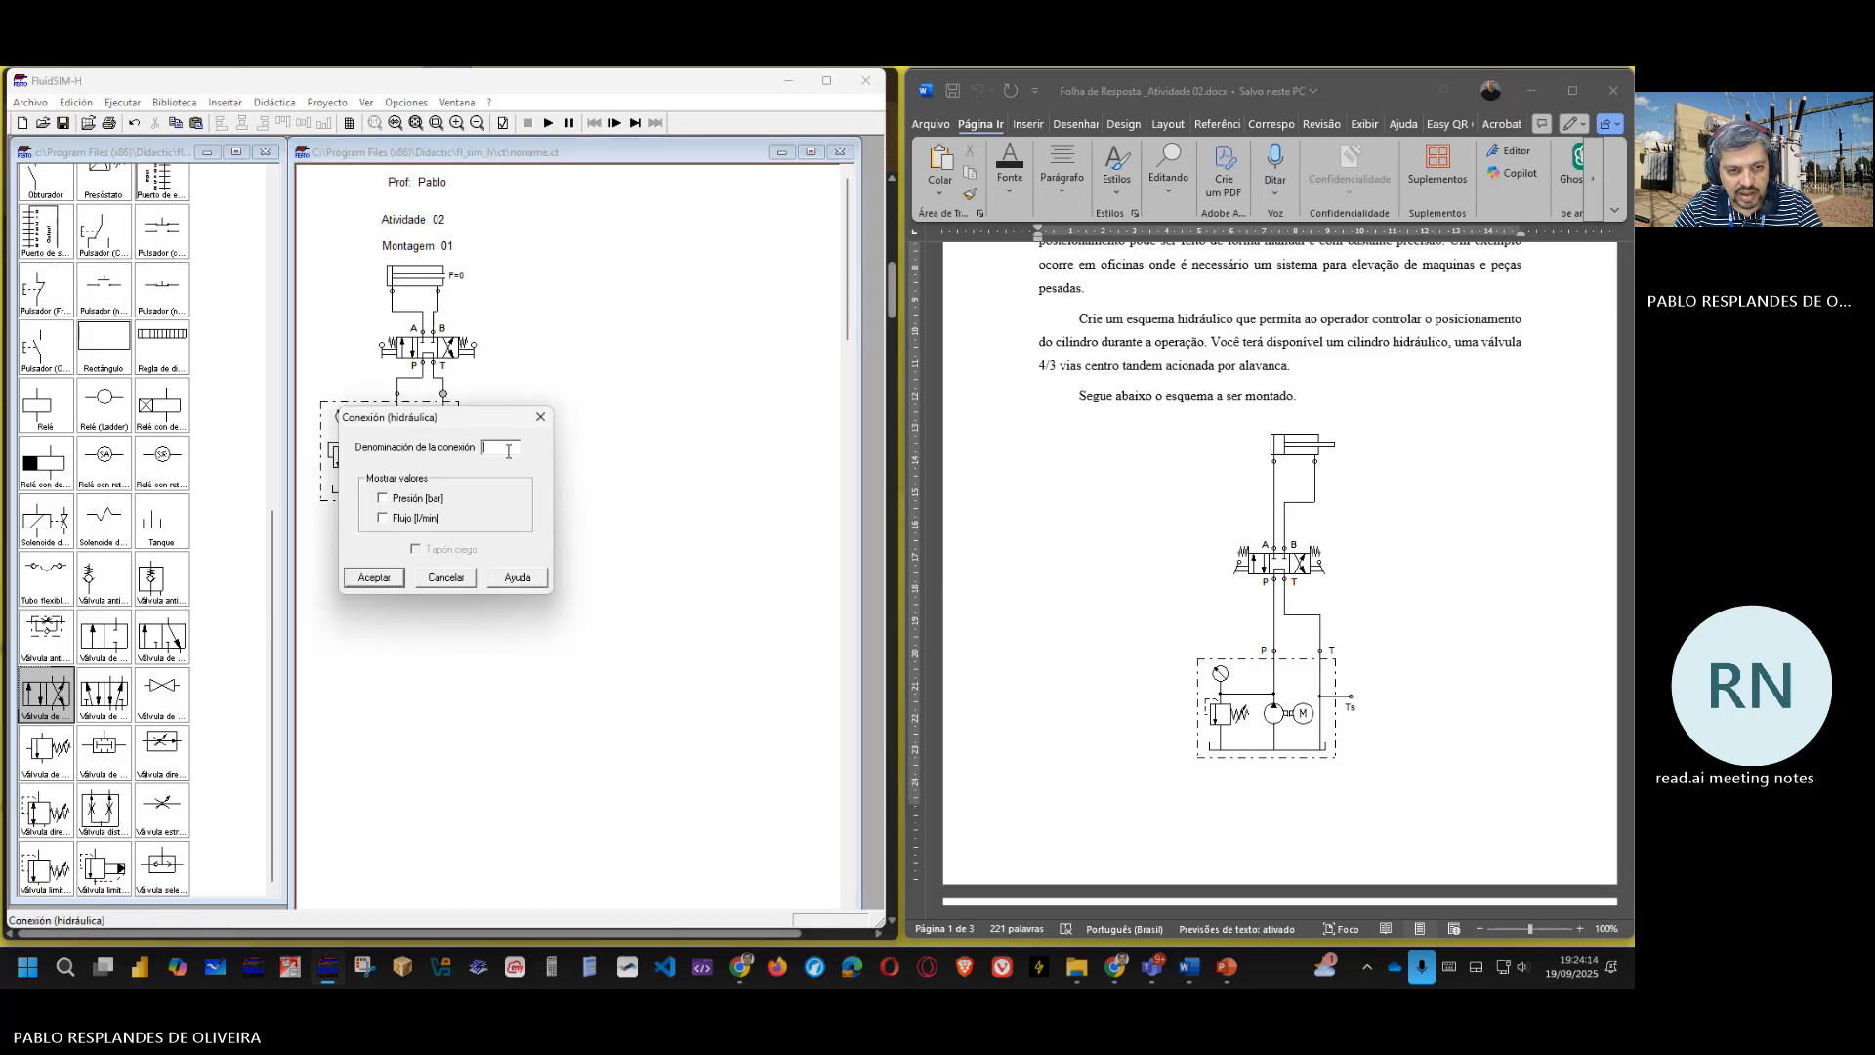
pyautogui.write('T')
pyautogui.click(376, 577)
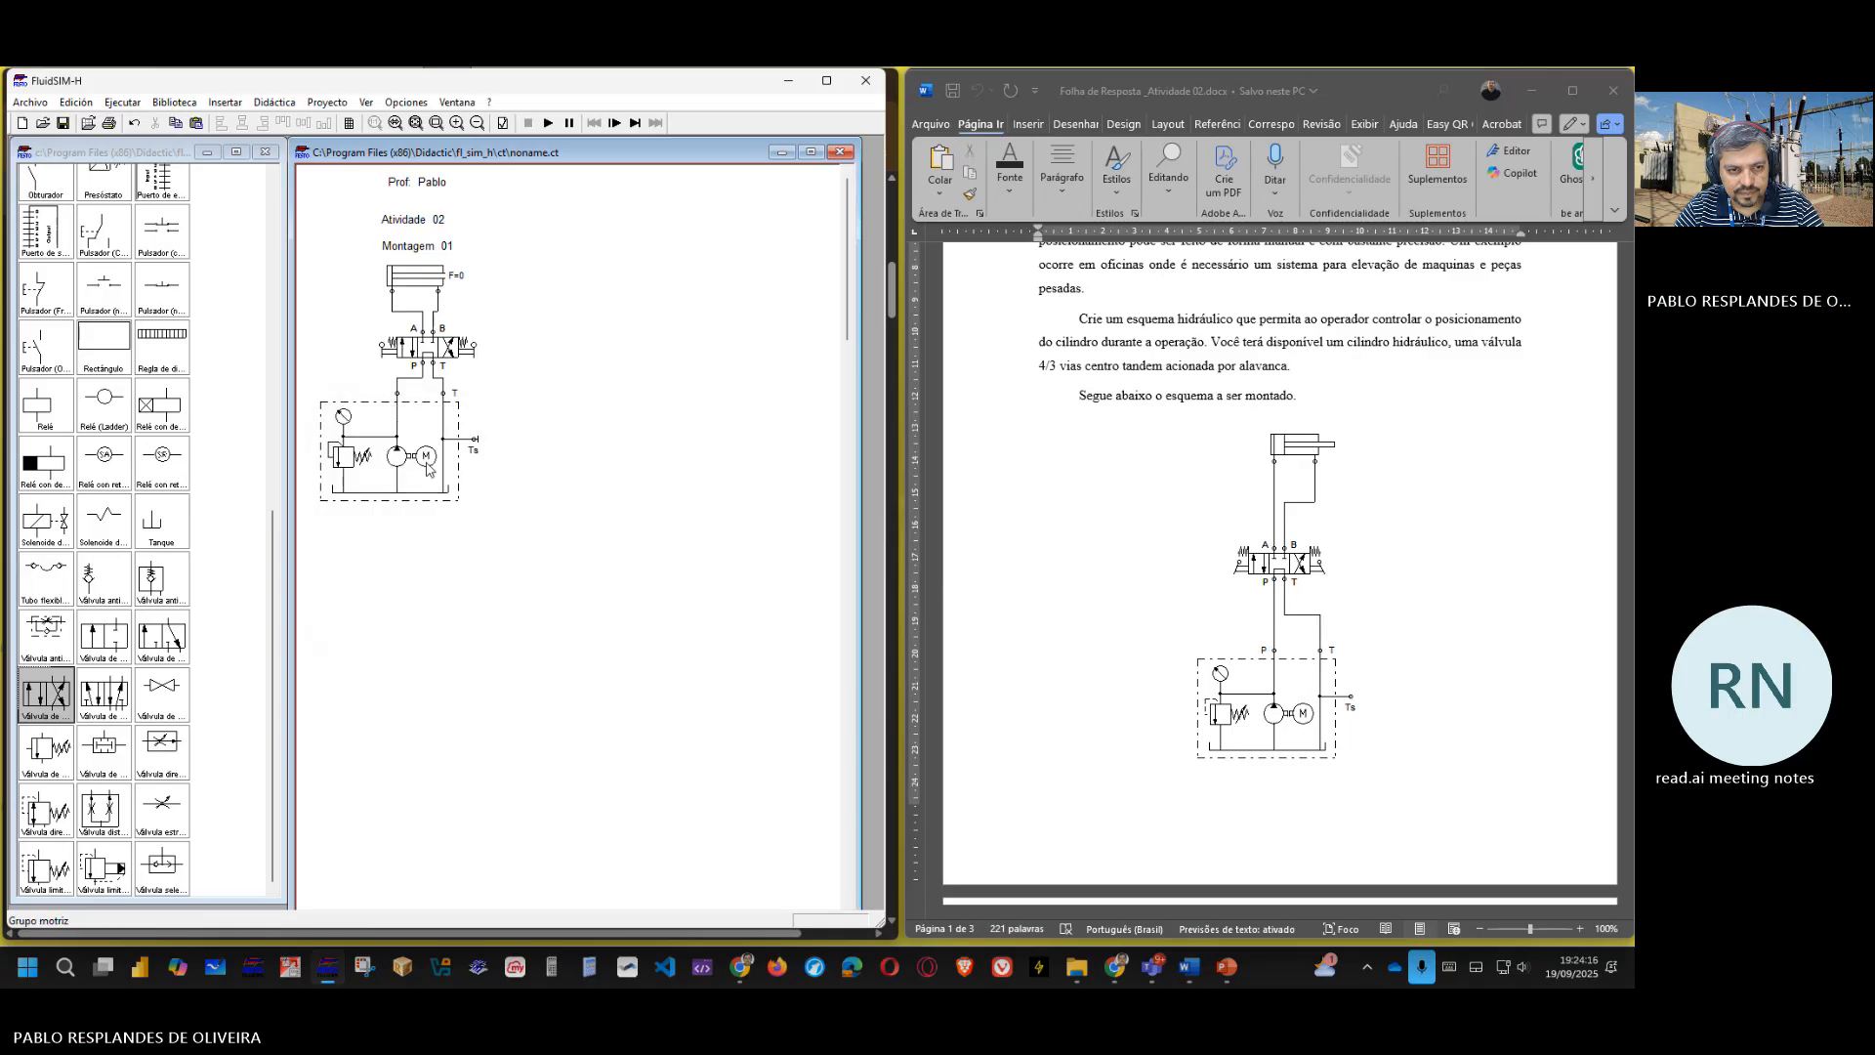
pyautogui.doubleClick(398, 395)
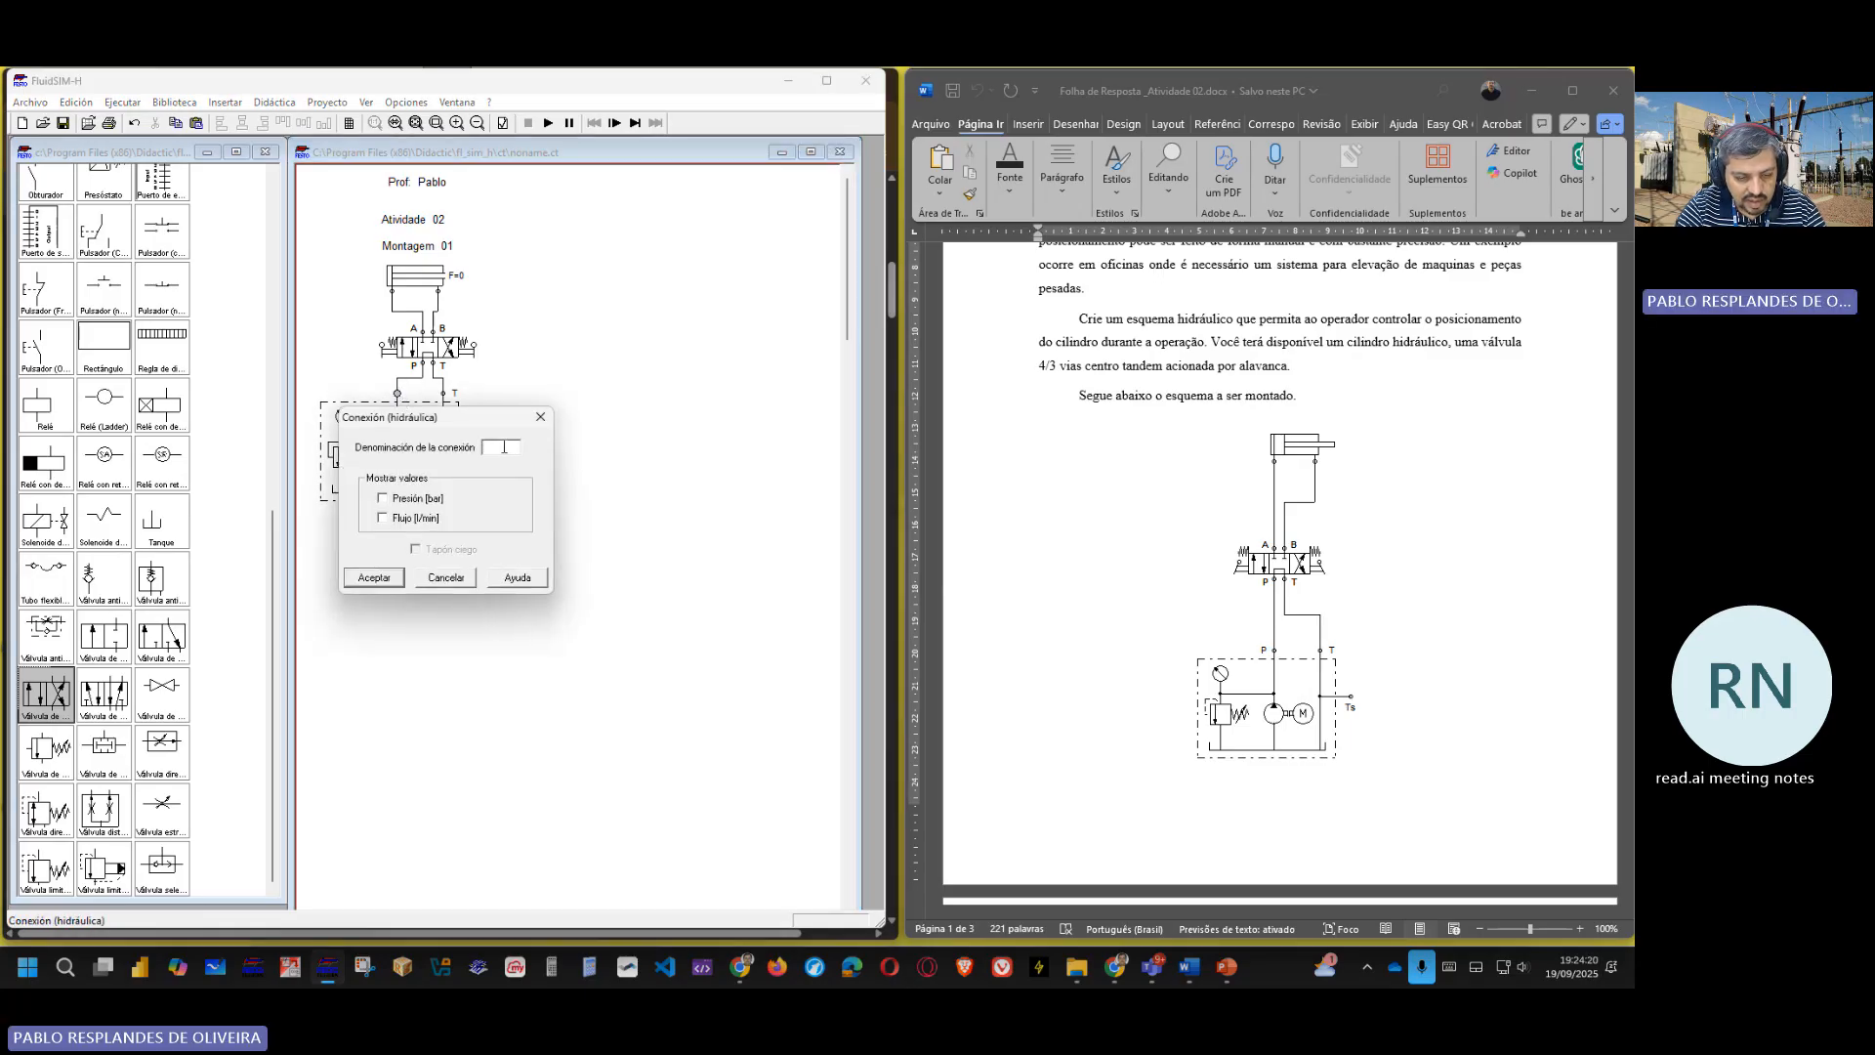
pyautogui.write('P')
pyautogui.press('Return')
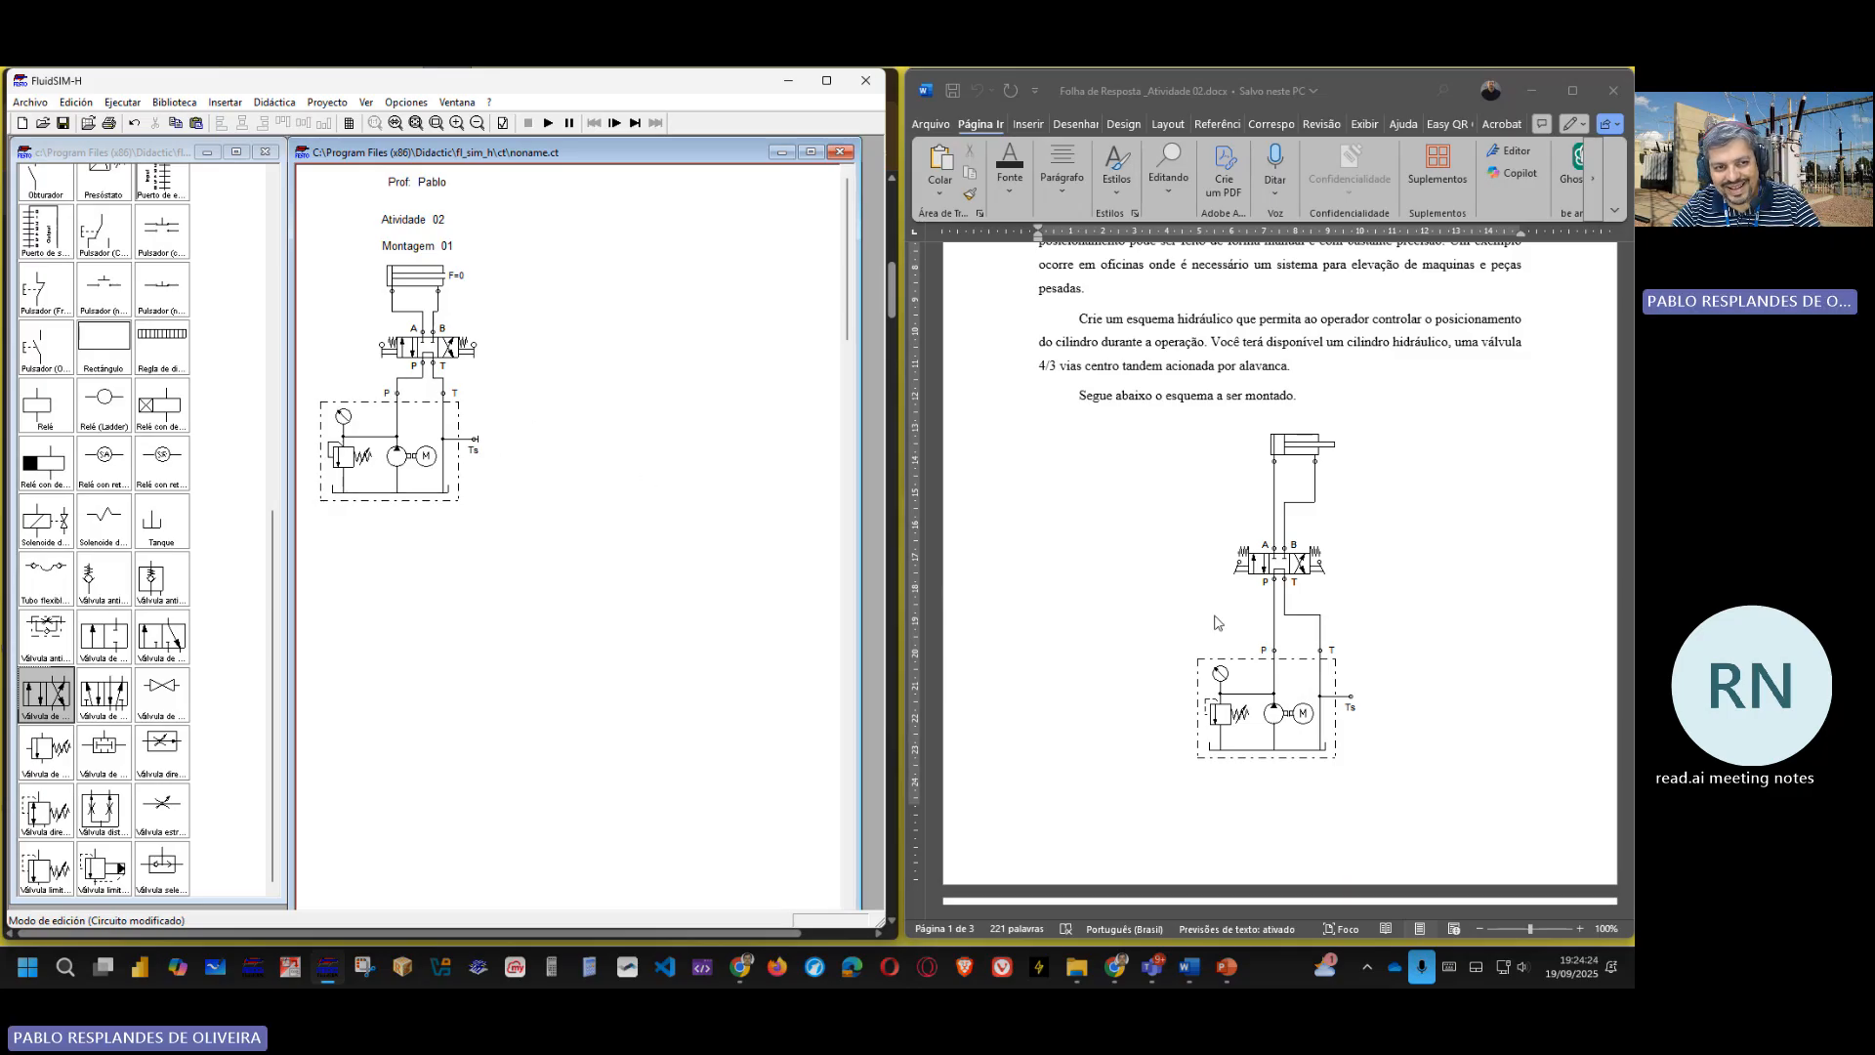
# - Save the circuit in the Área de Trabalho folder as ATV02_Pires do Rio.ct
pyautogui.click(62, 123)
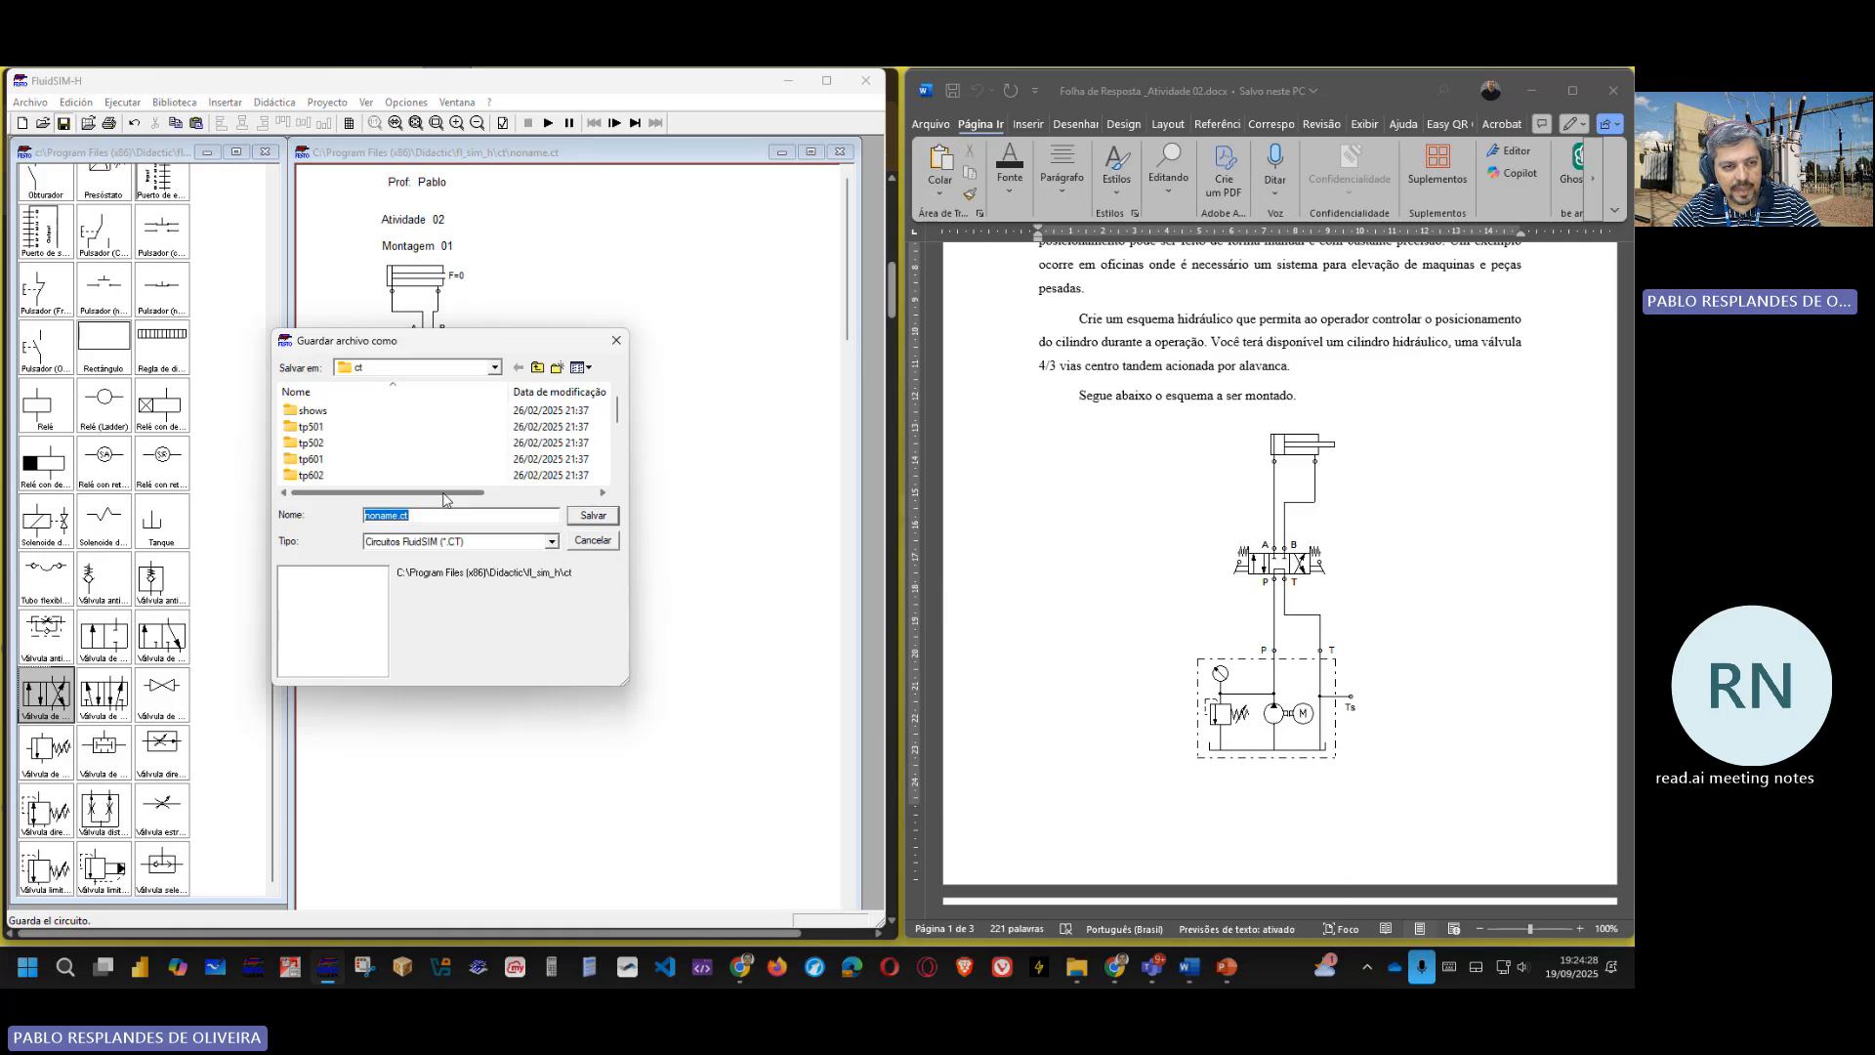
pyautogui.click(494, 369)
pyautogui.scroll(7, 463, 394)
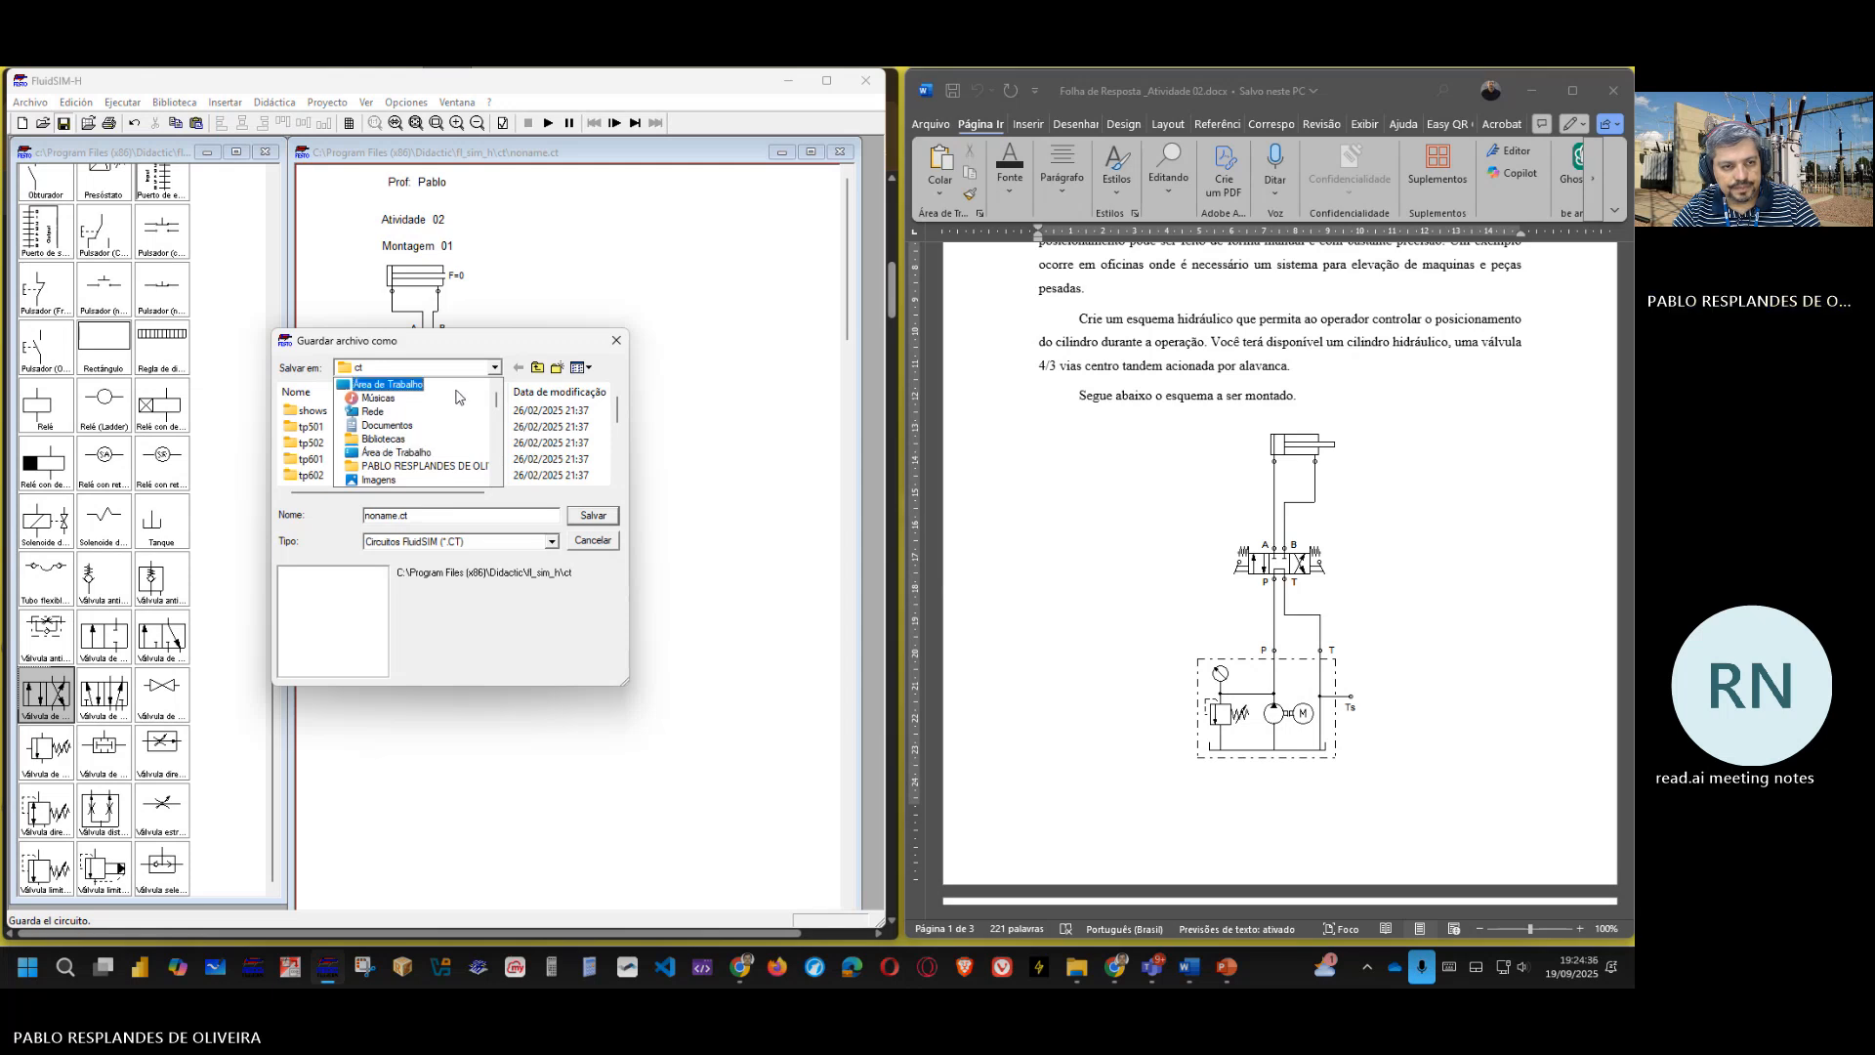
pyautogui.click(423, 387)
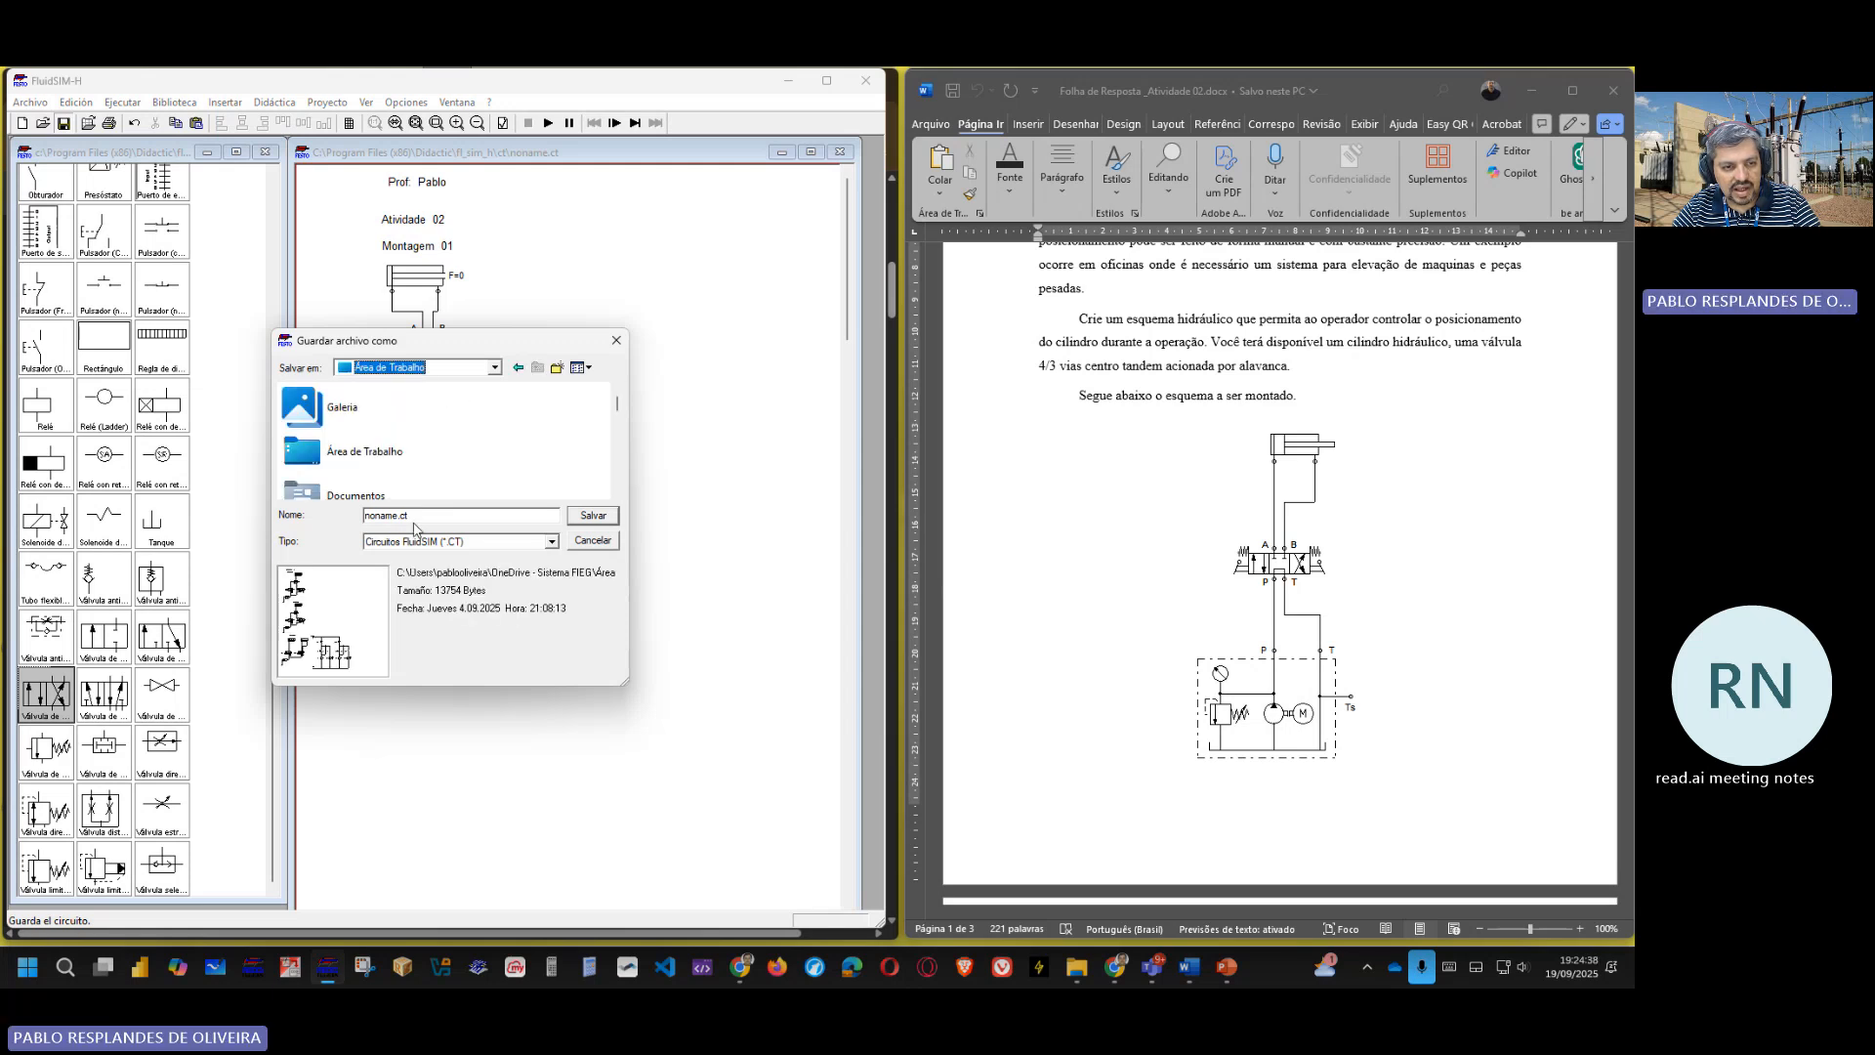
pyautogui.moveTo(398, 515); pyautogui.dragTo(358, 517)
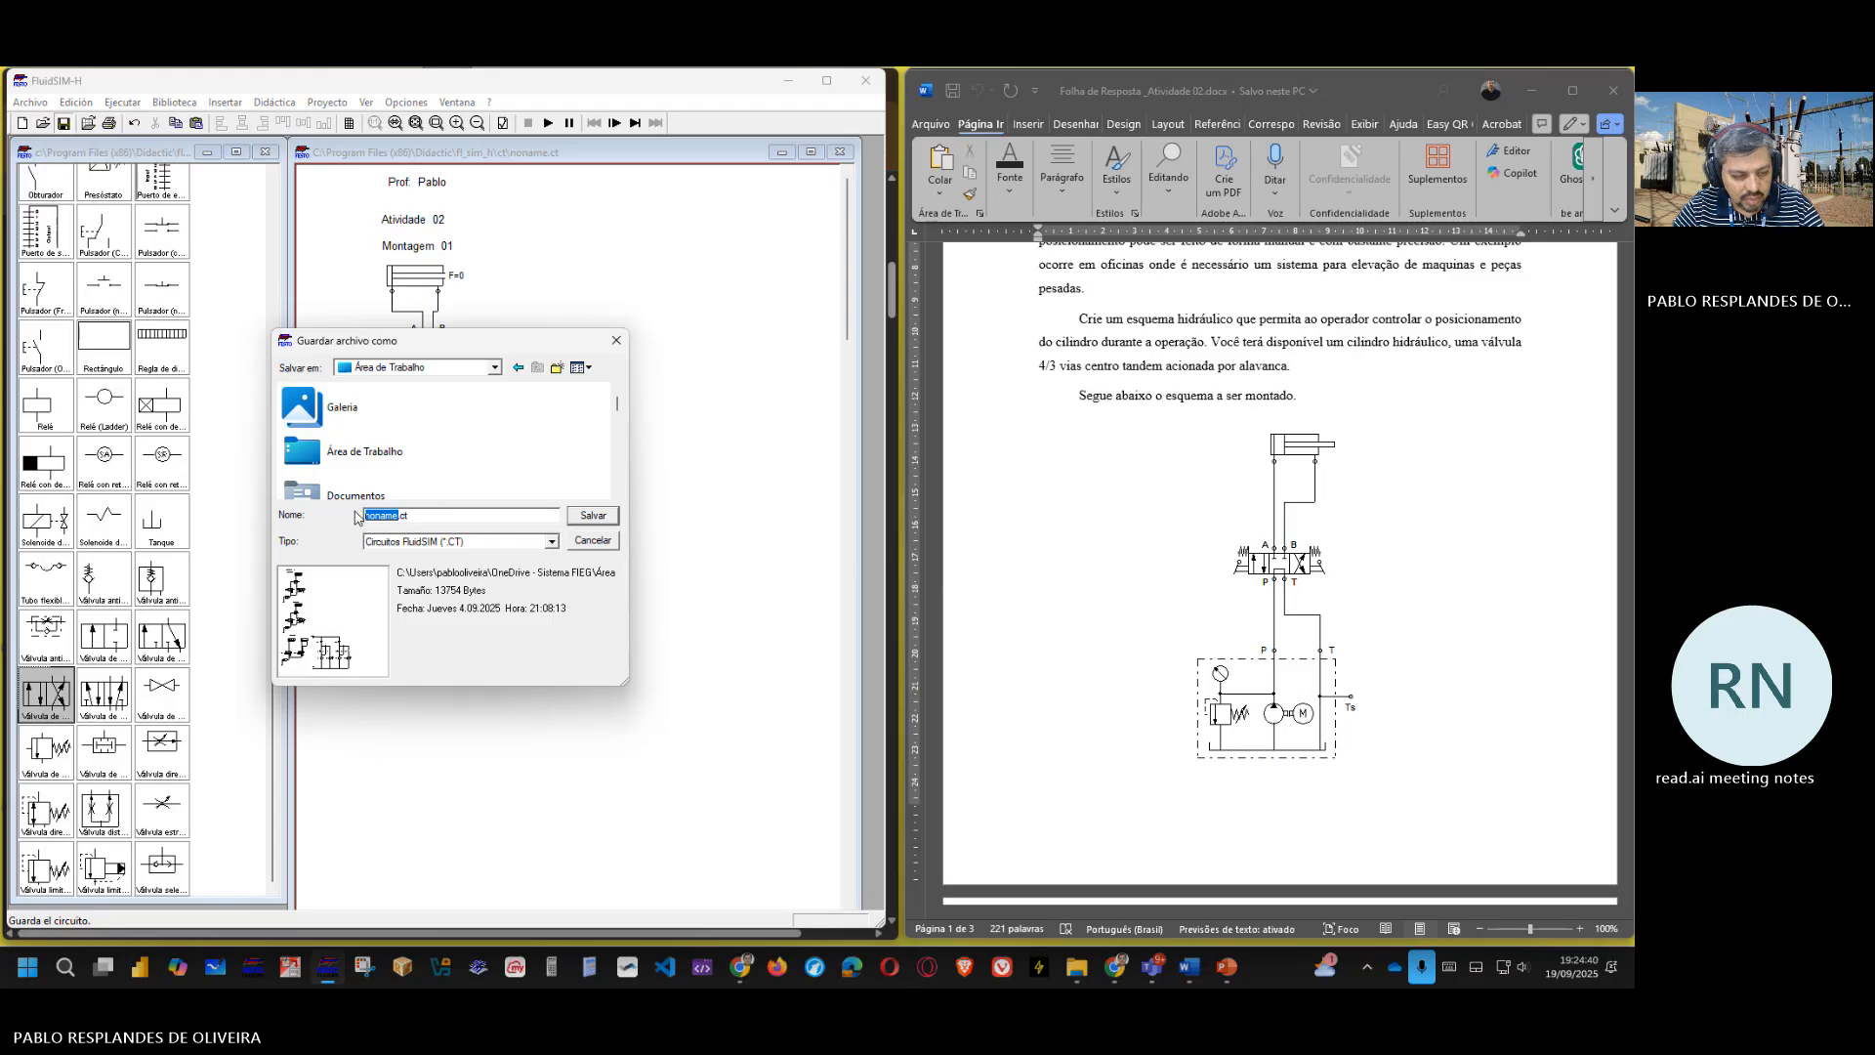
pyautogui.write('ATV')
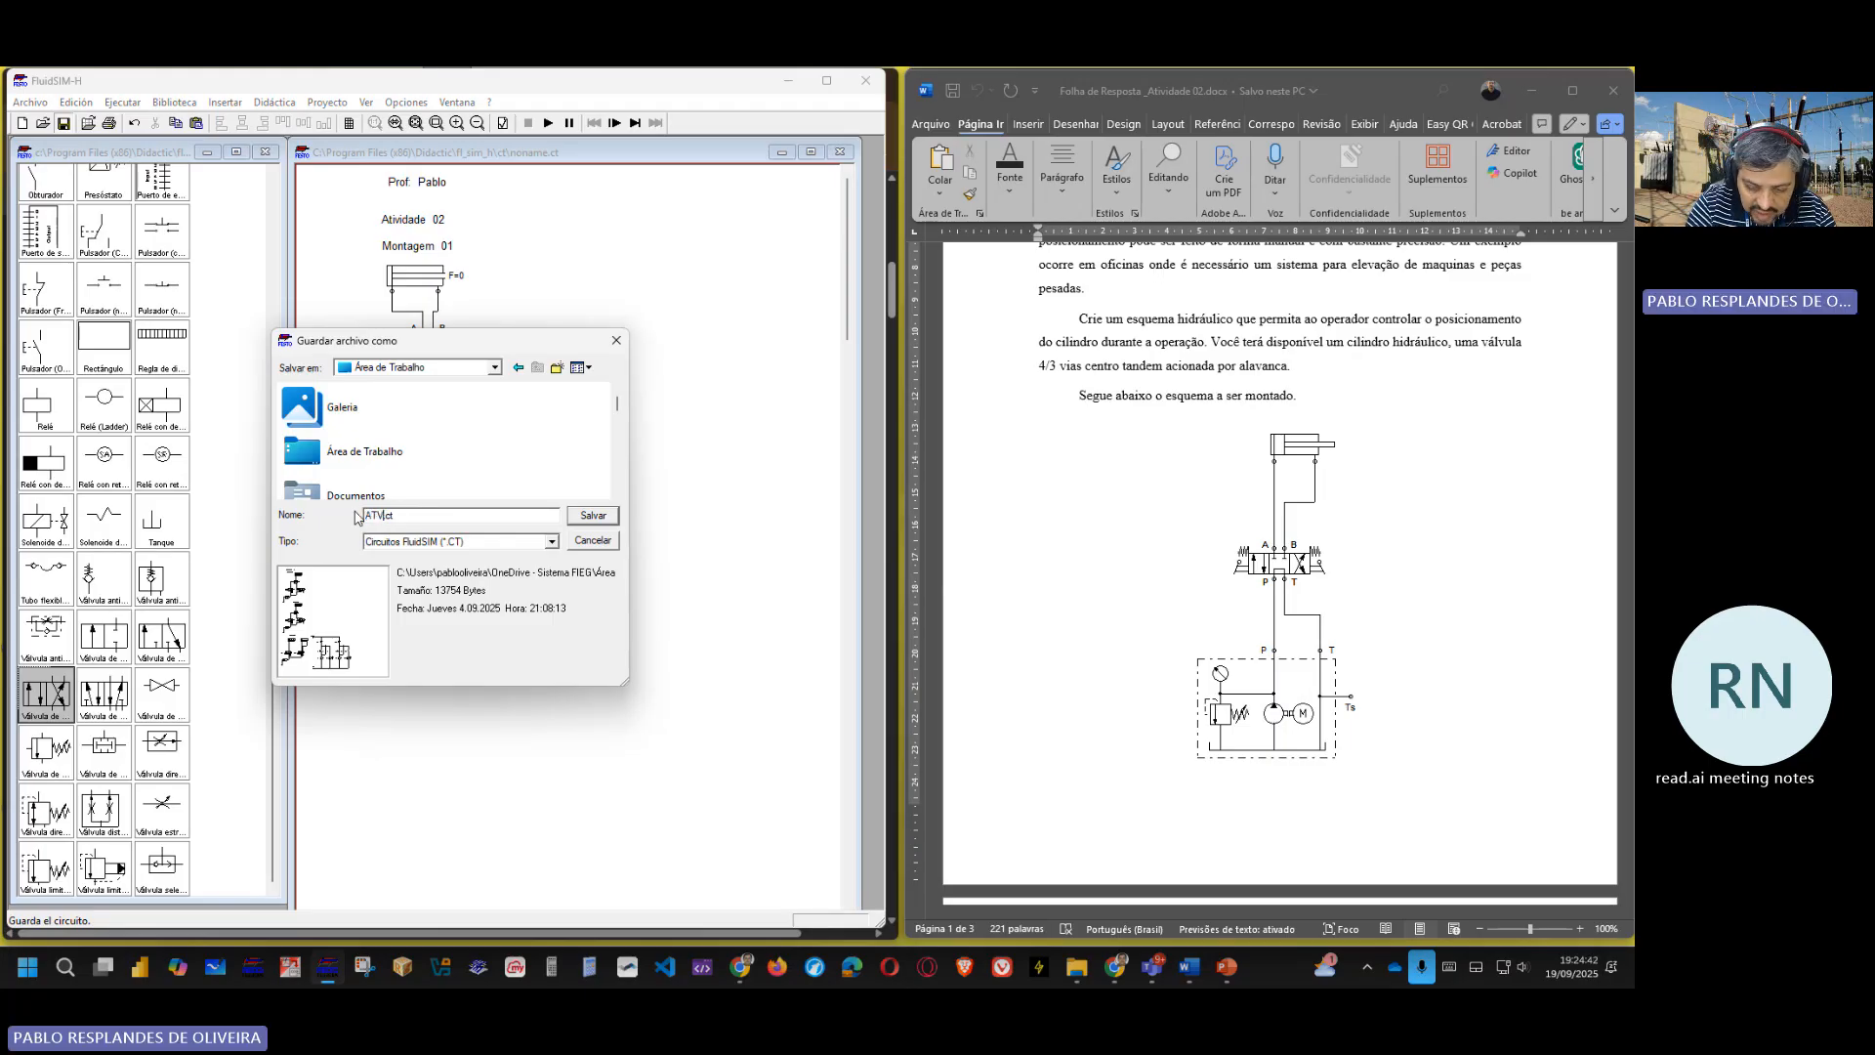
pyautogui.write('02_')
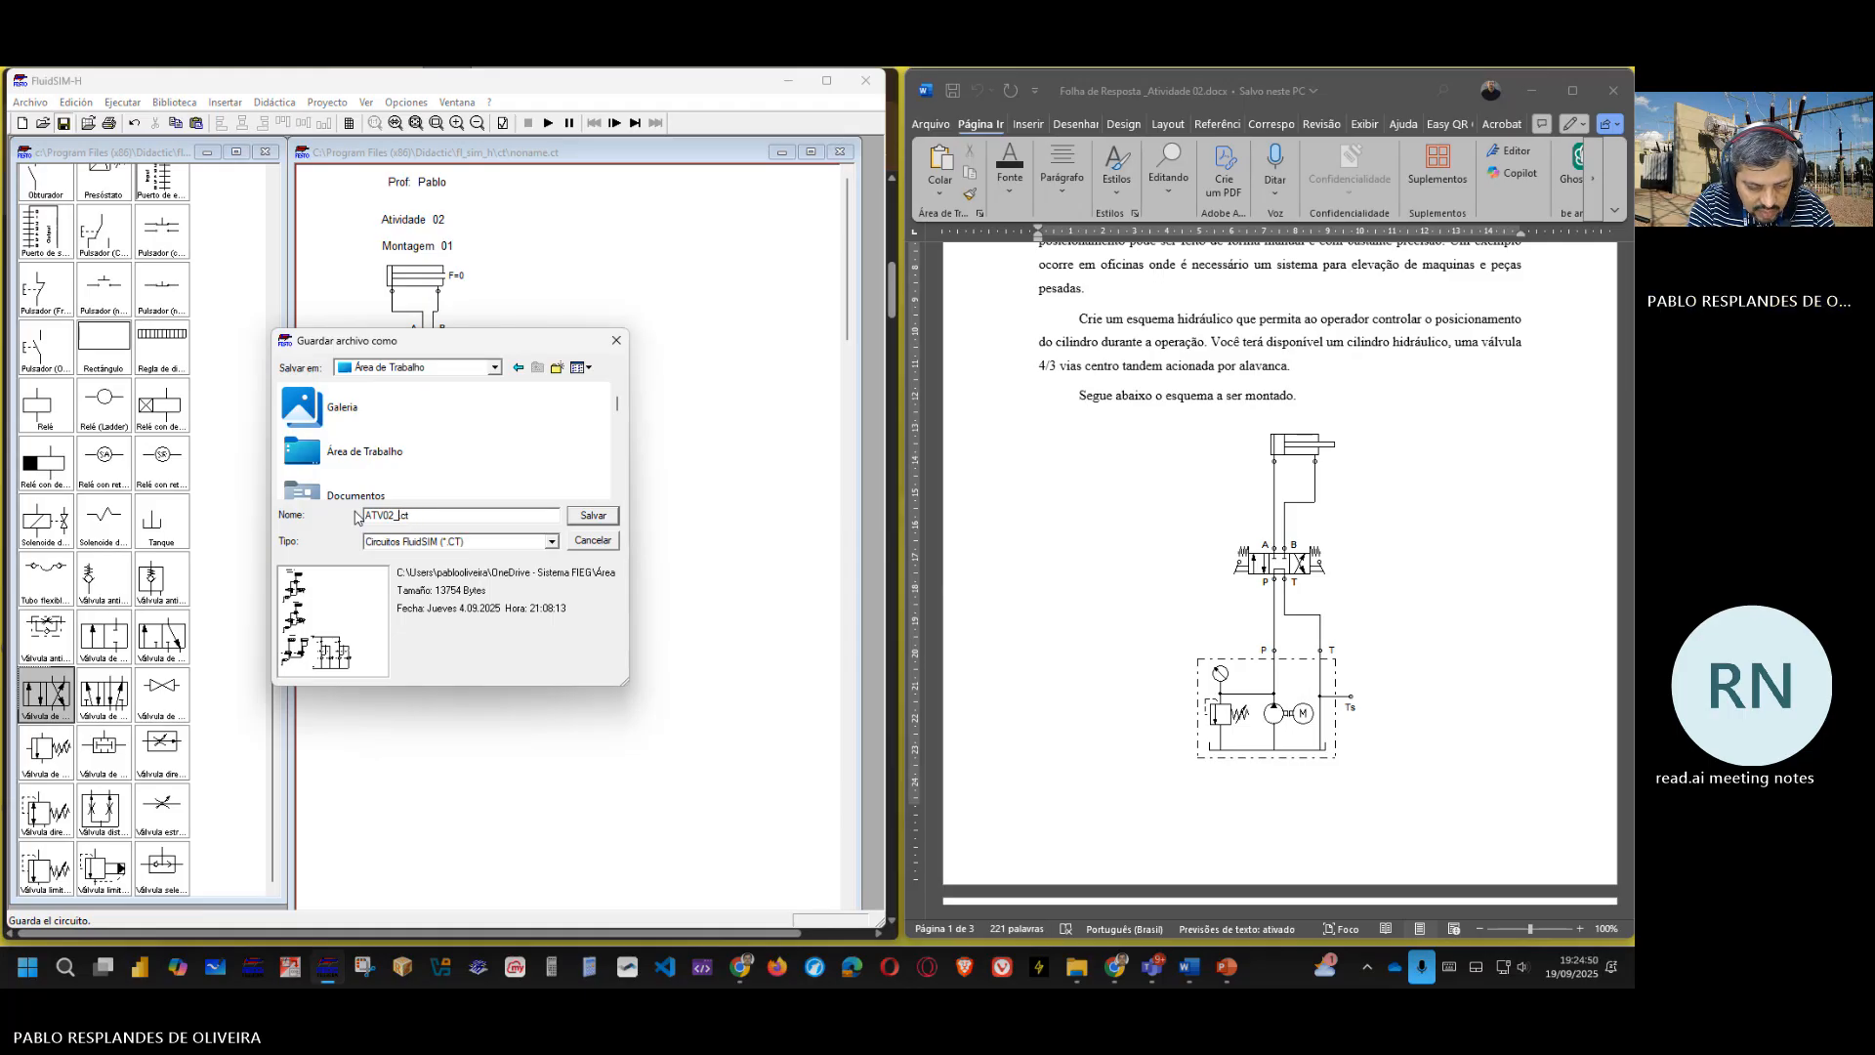
pyautogui.write('Pires ')
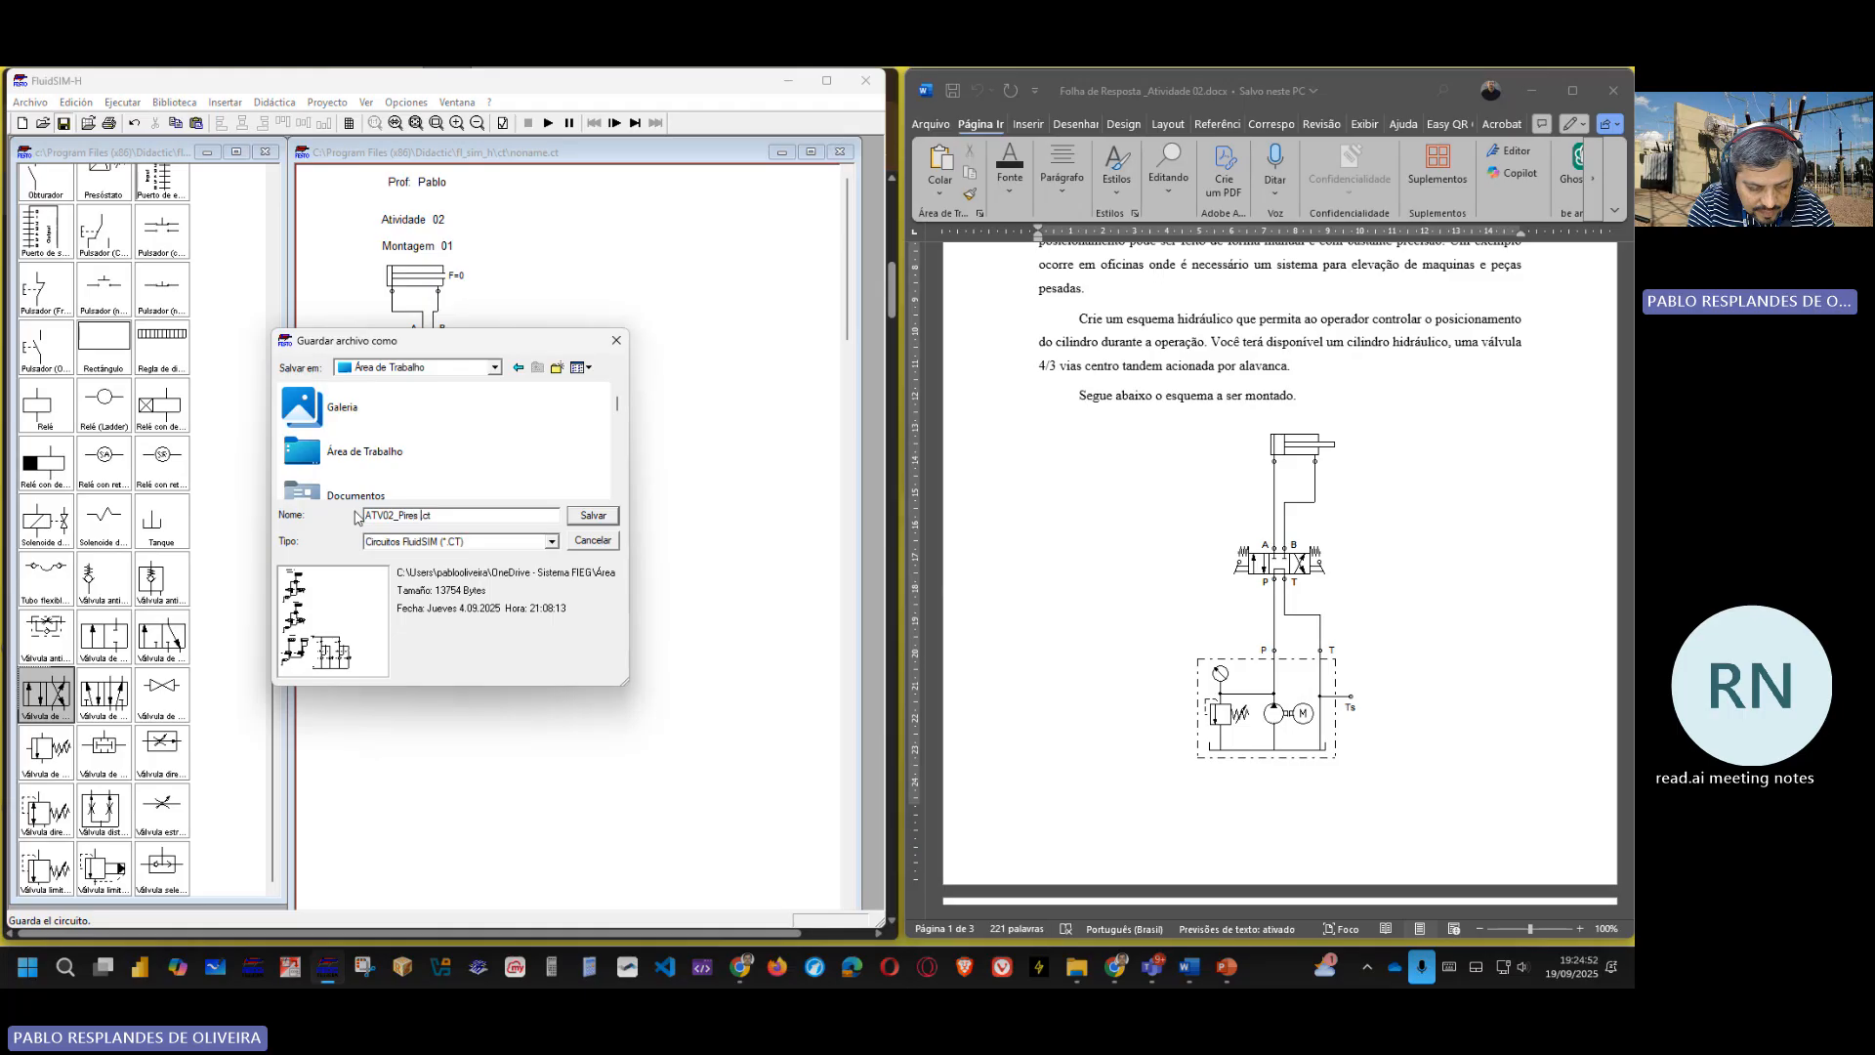
pyautogui.write('do')
pyautogui.press('BackSpace')
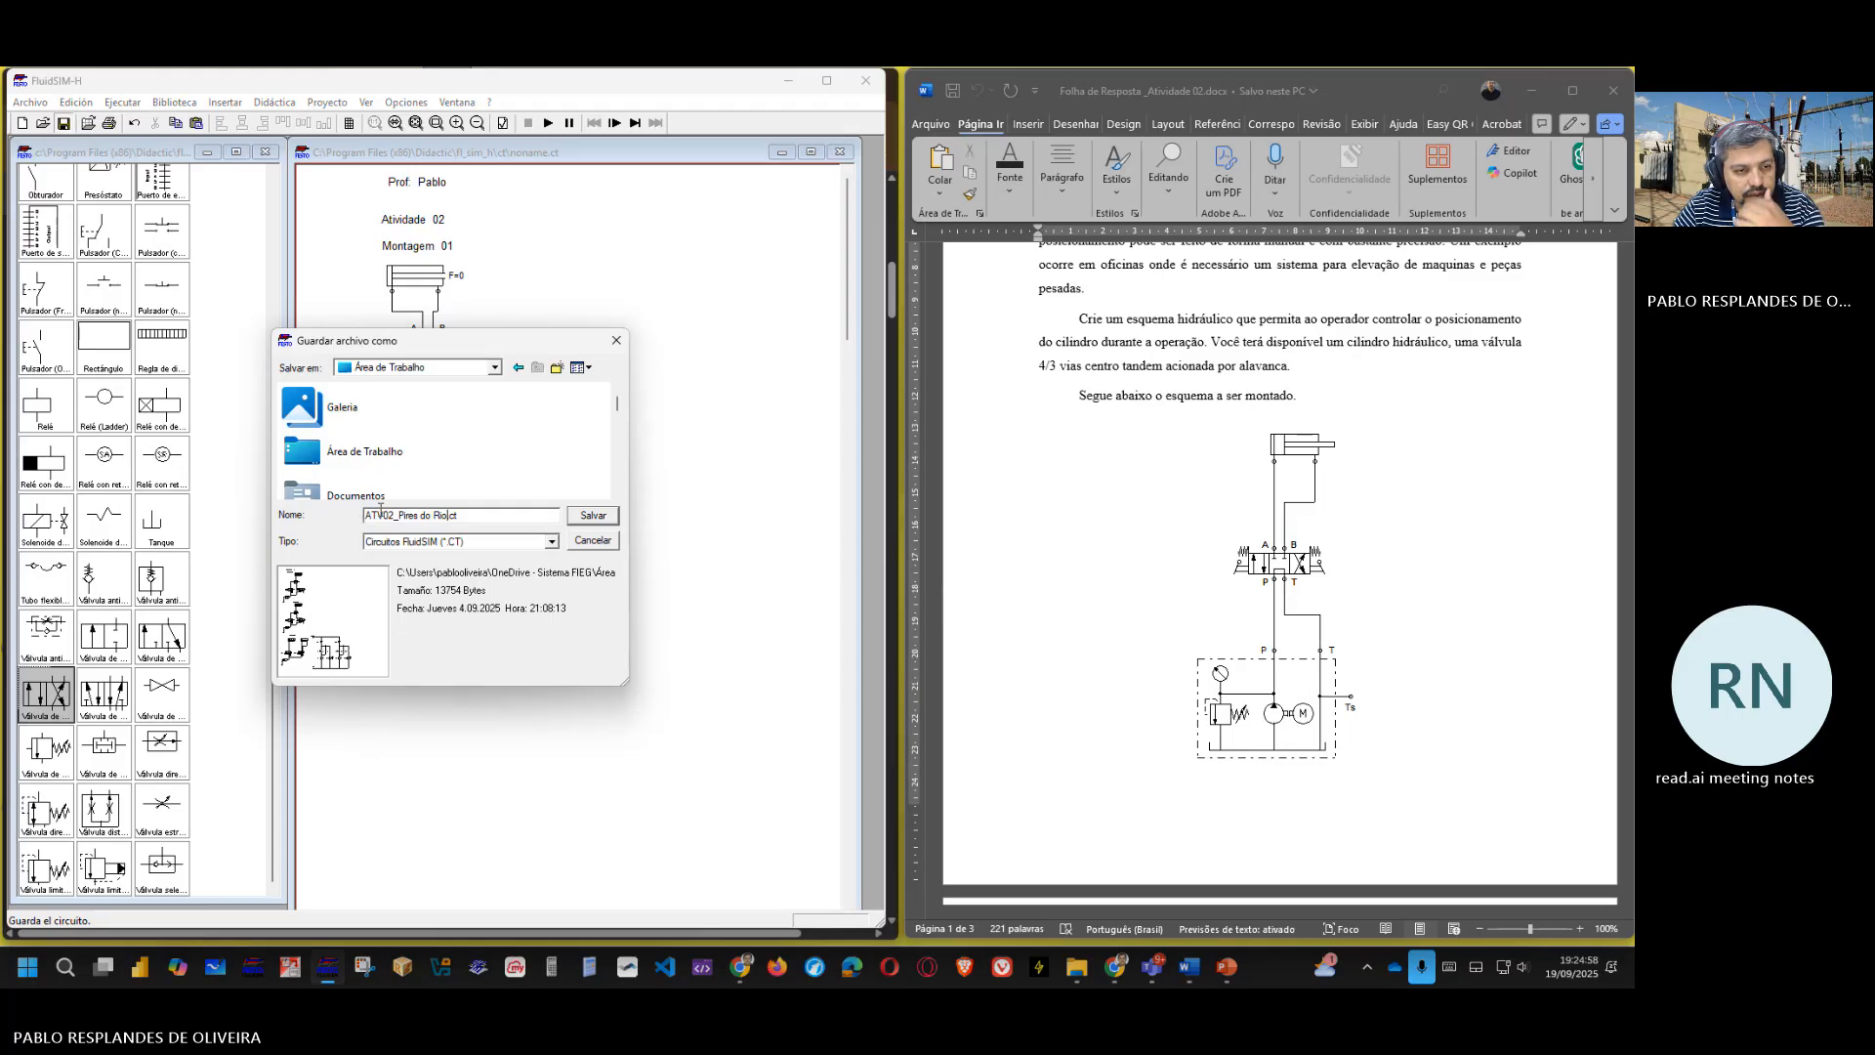
pyautogui.click(593, 515)
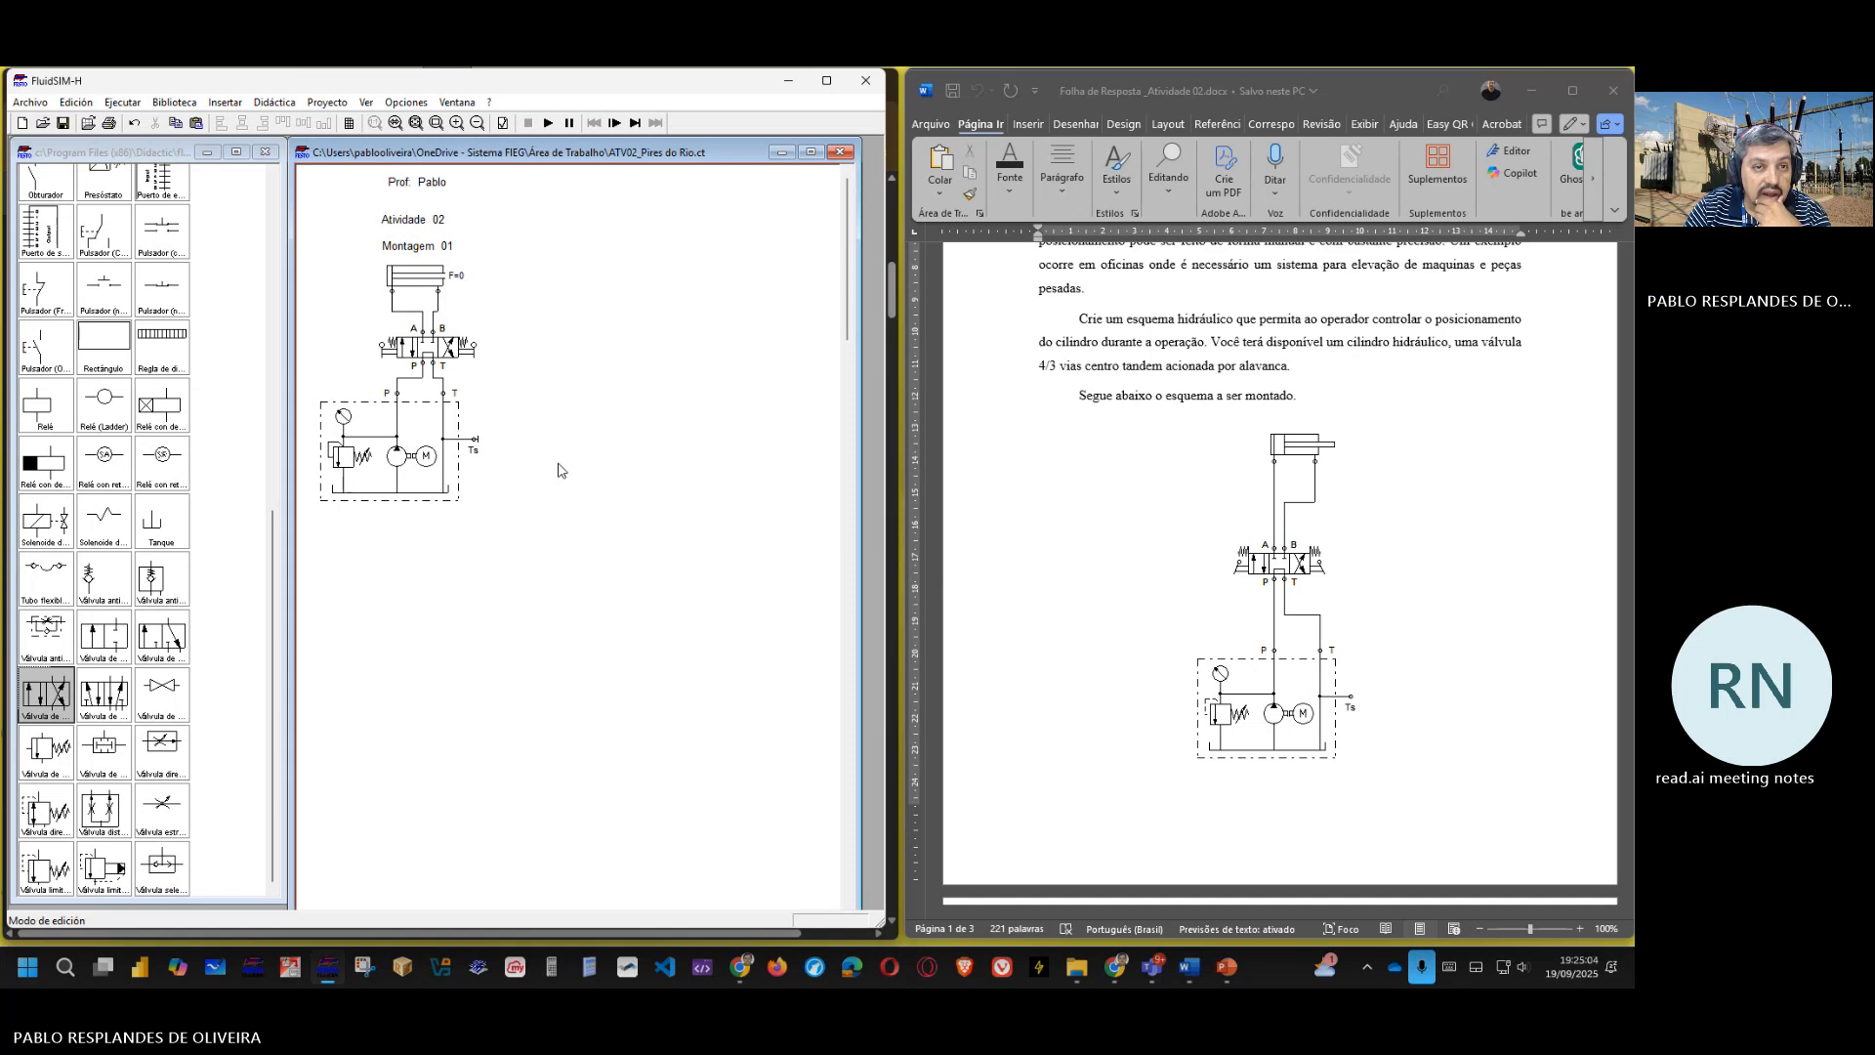
# - Start the circuit simulation and actuate the valve's left lever to extend the cylinder
pyautogui.click(548, 124)
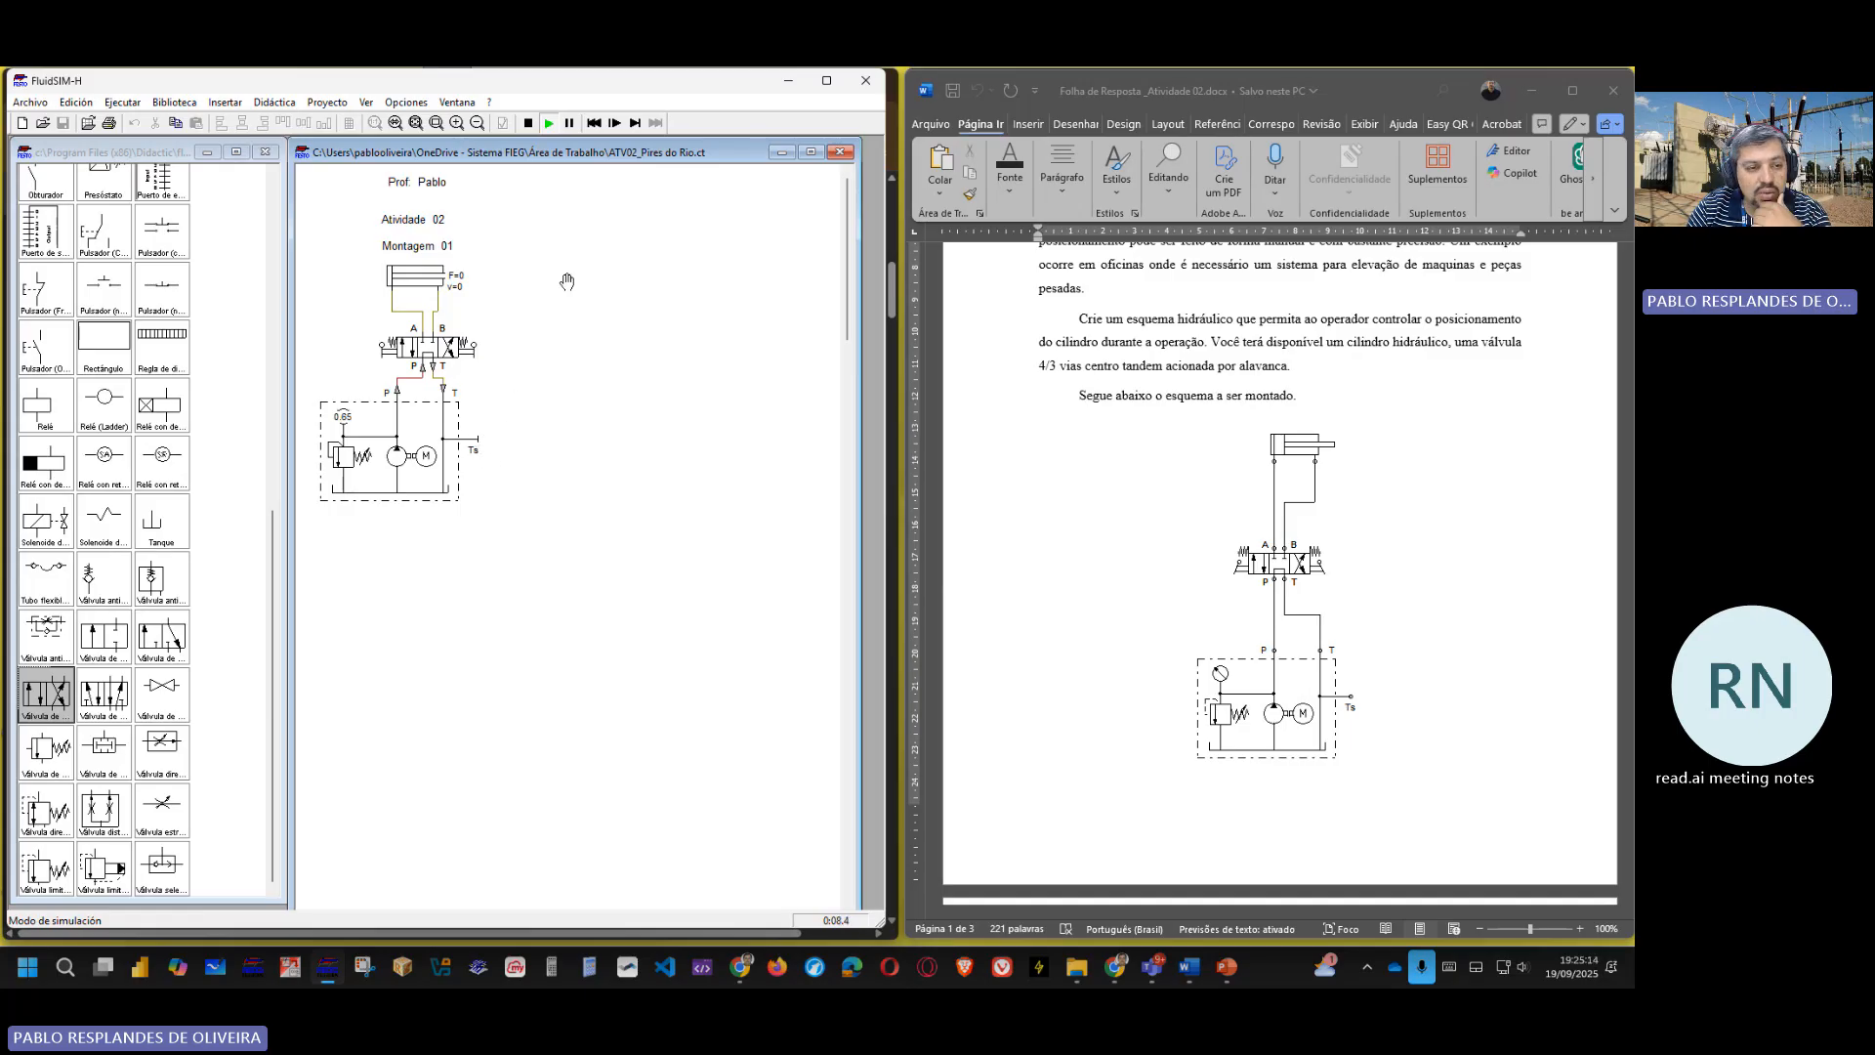
pyautogui.click(390, 343)
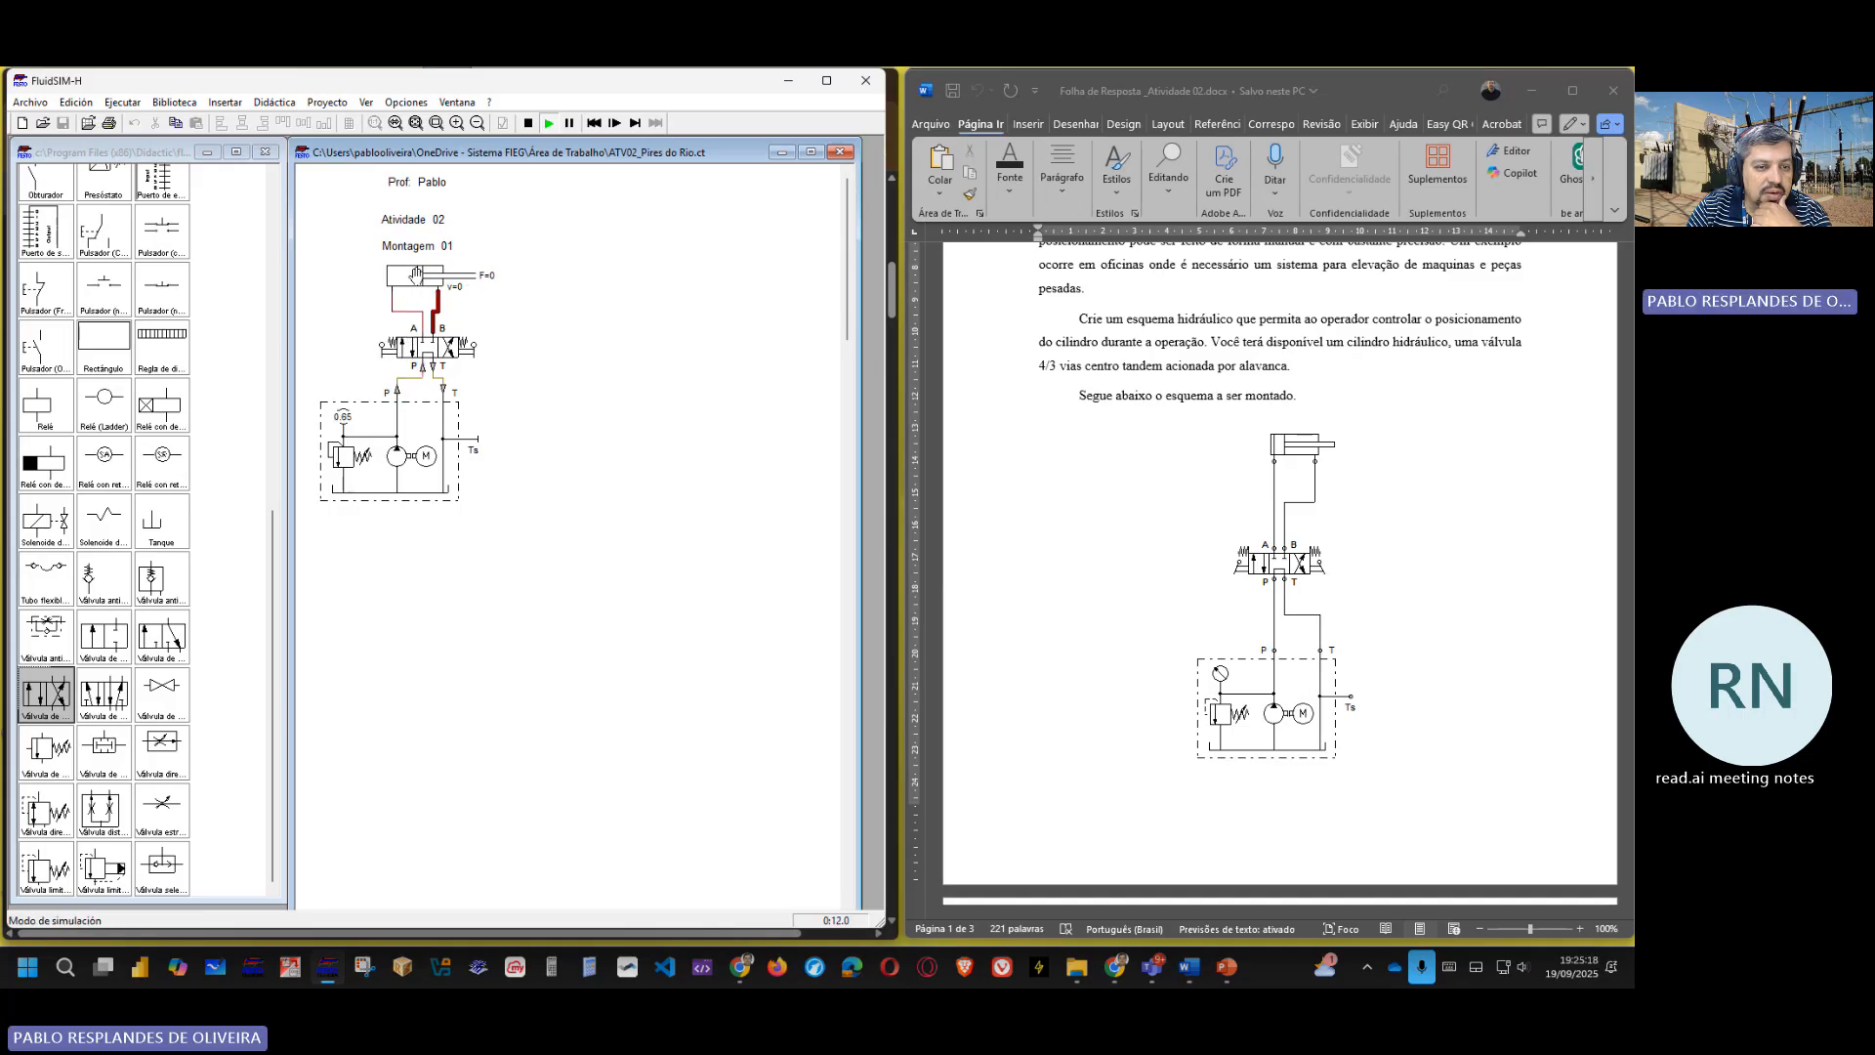
# - Actuate the valve's right lever and its left lever in the running simulation to reverse the cylinder's movement
pyautogui.click(471, 342)
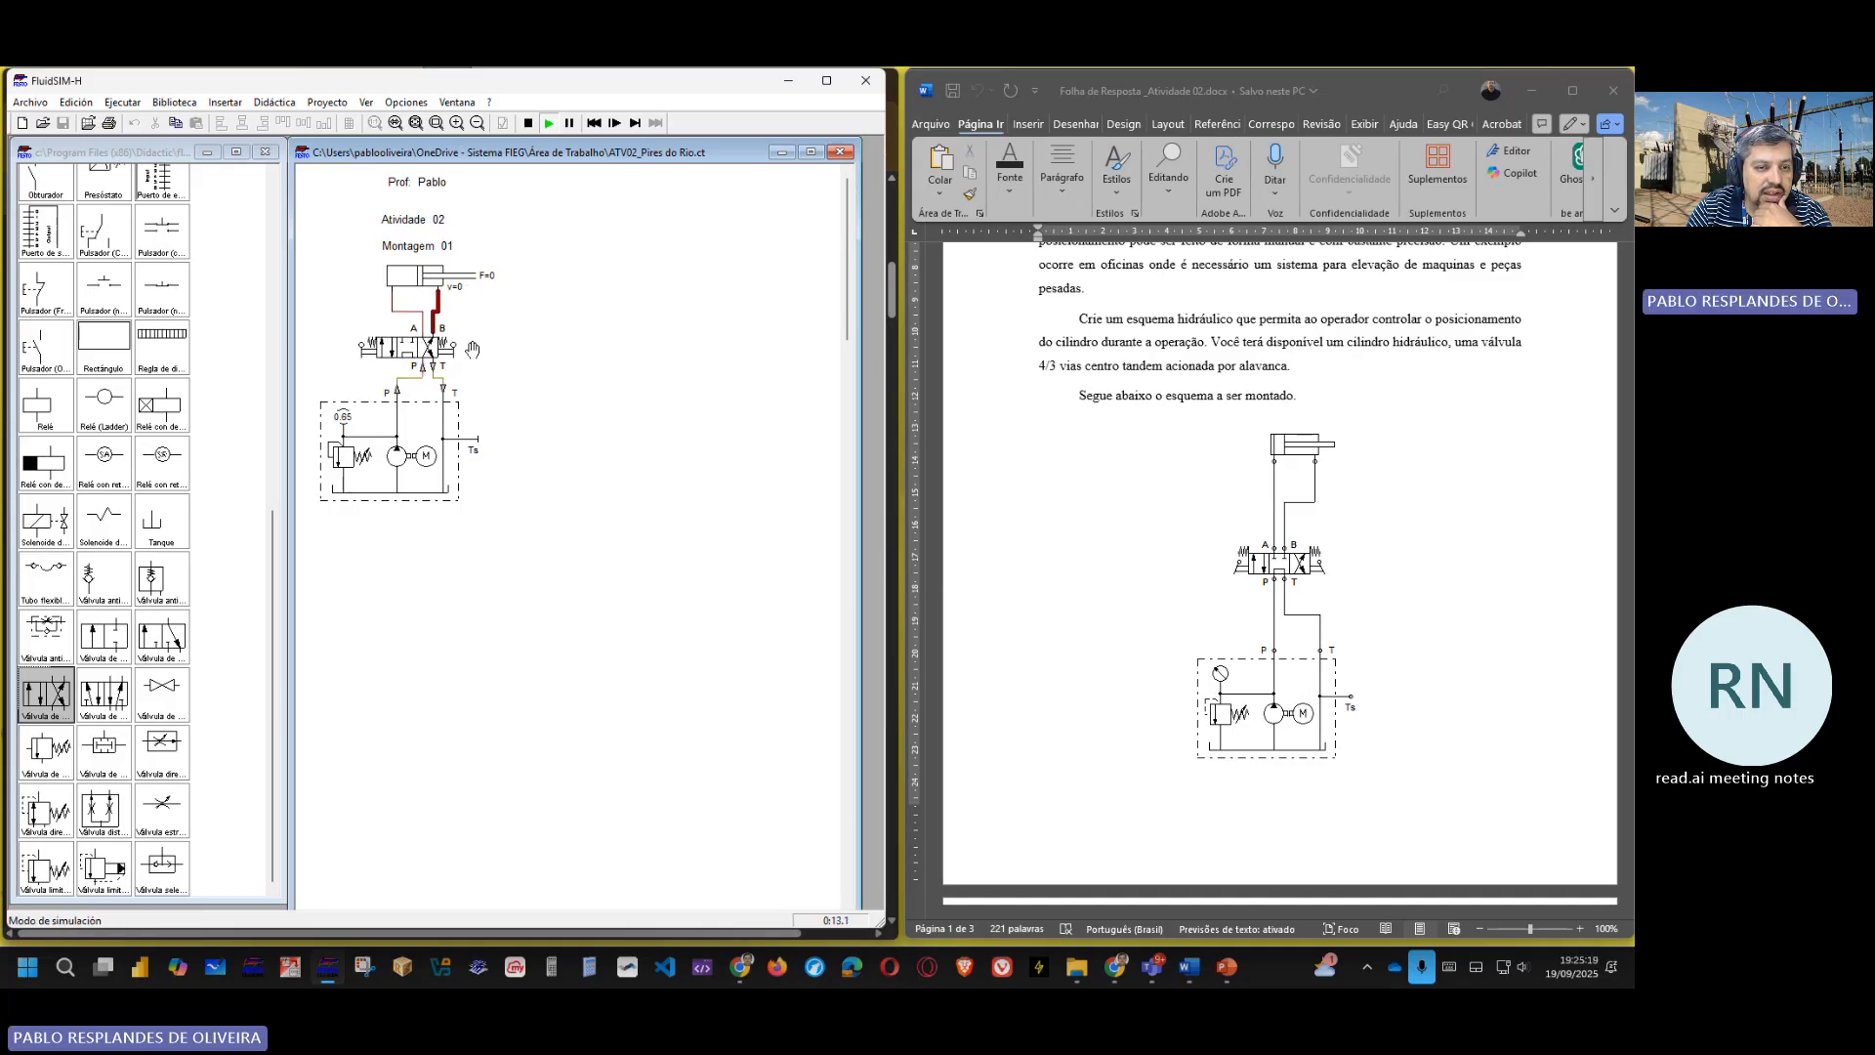
pyautogui.click(389, 344)
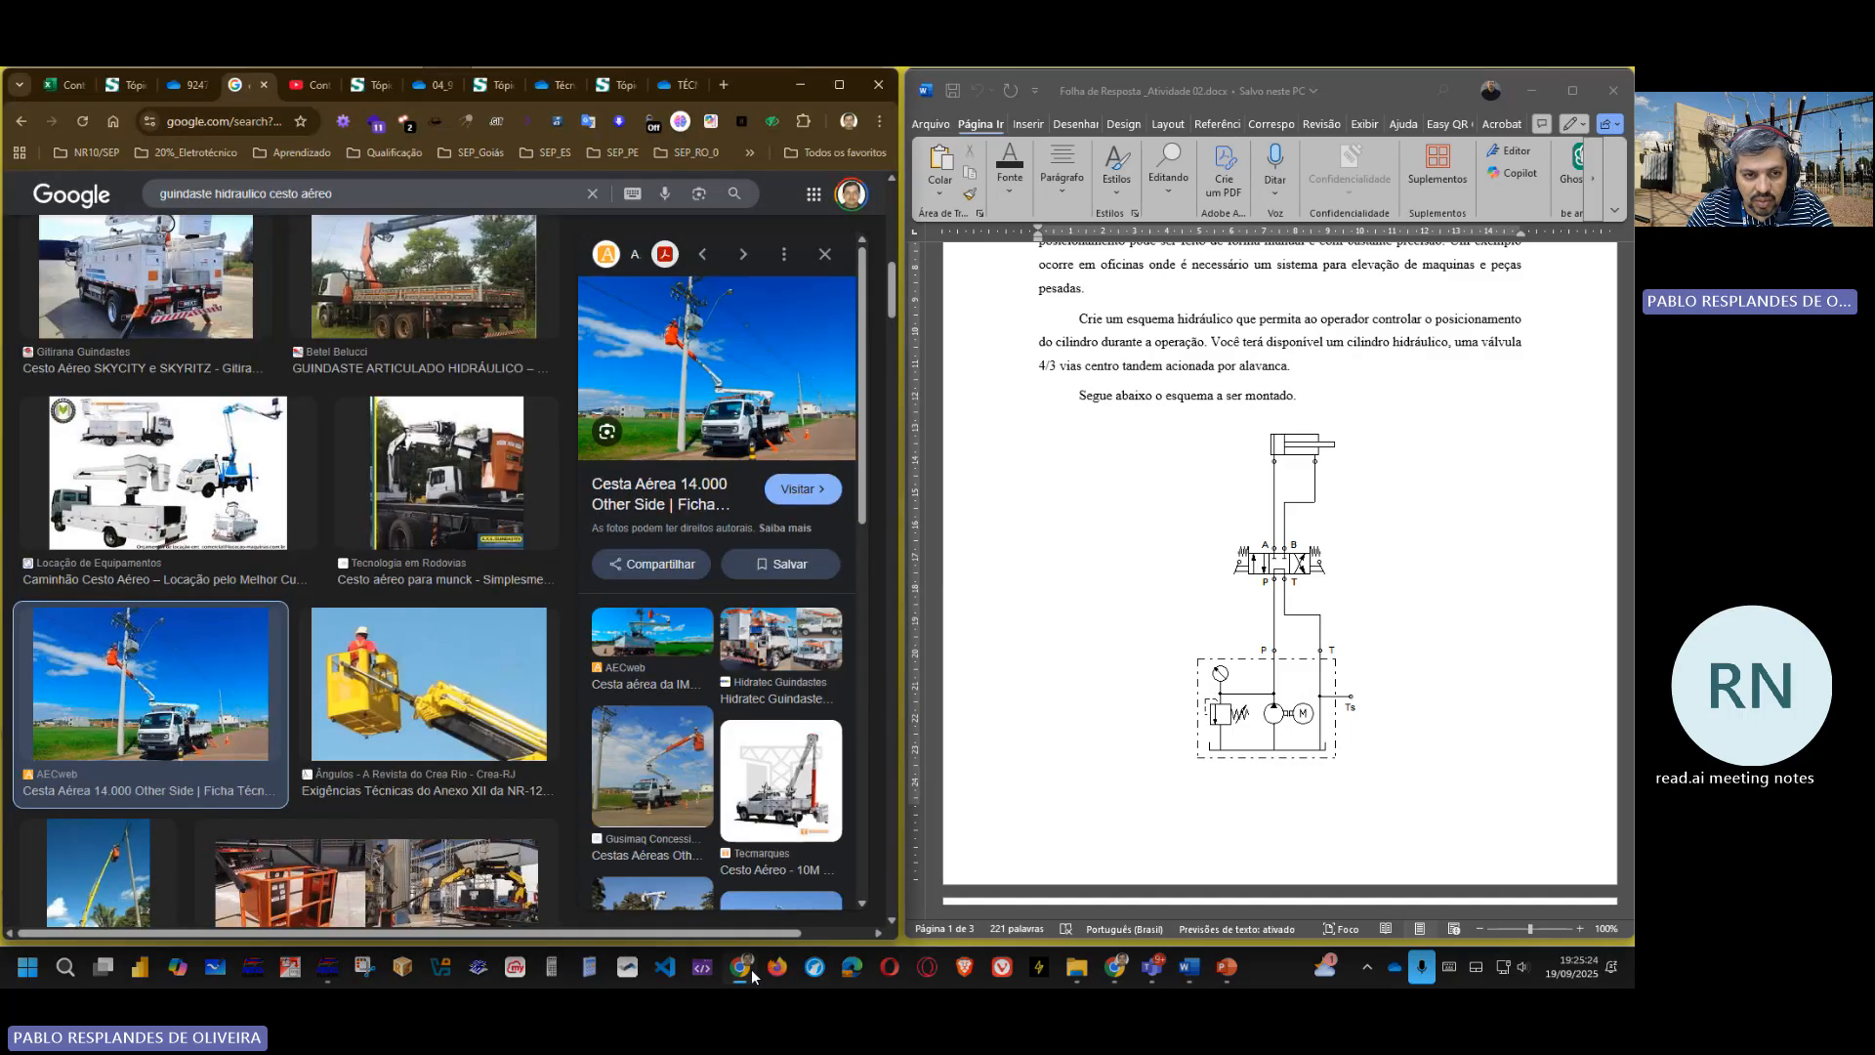
# - Switch to Chrome and open the Cestas Aéreas Other Side picture from the Google images for guindaste hidraulico cesto aéreo
pyautogui.click(743, 967)
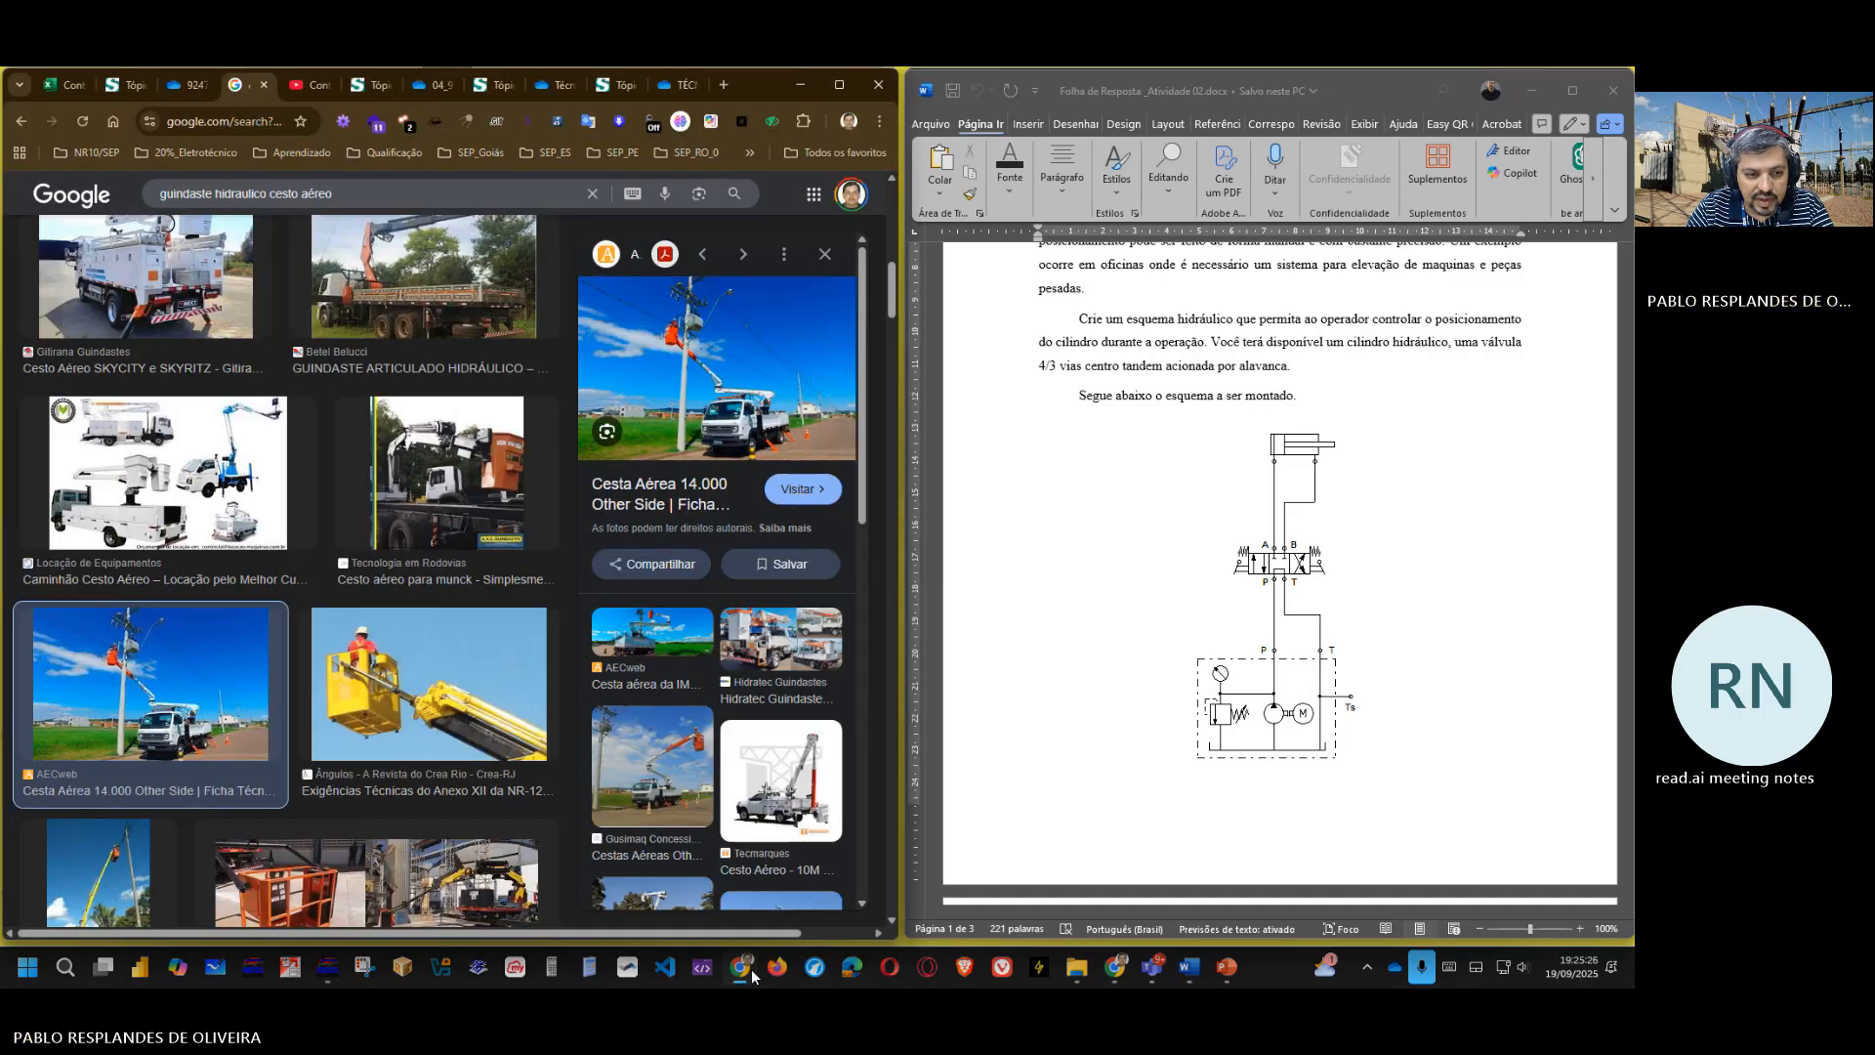
pyautogui.scroll(-4, 562, 685)
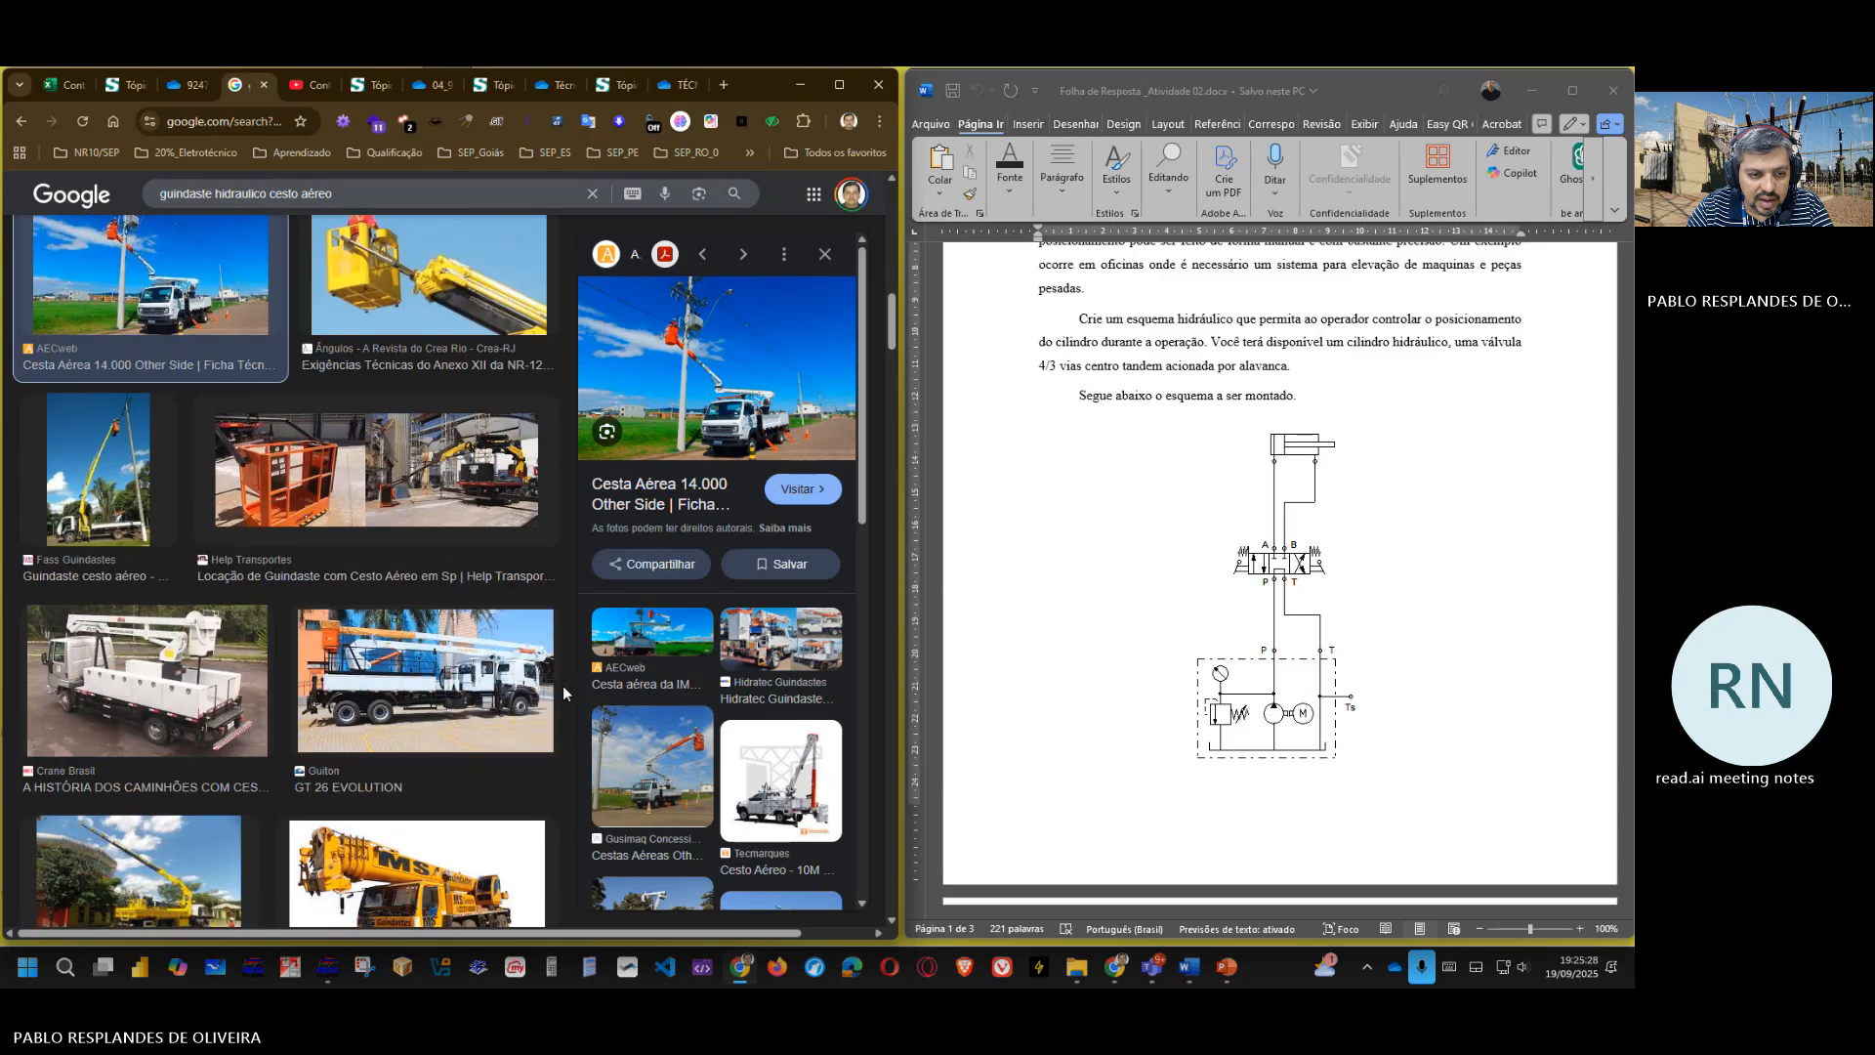
pyautogui.scroll(-6, 562, 685)
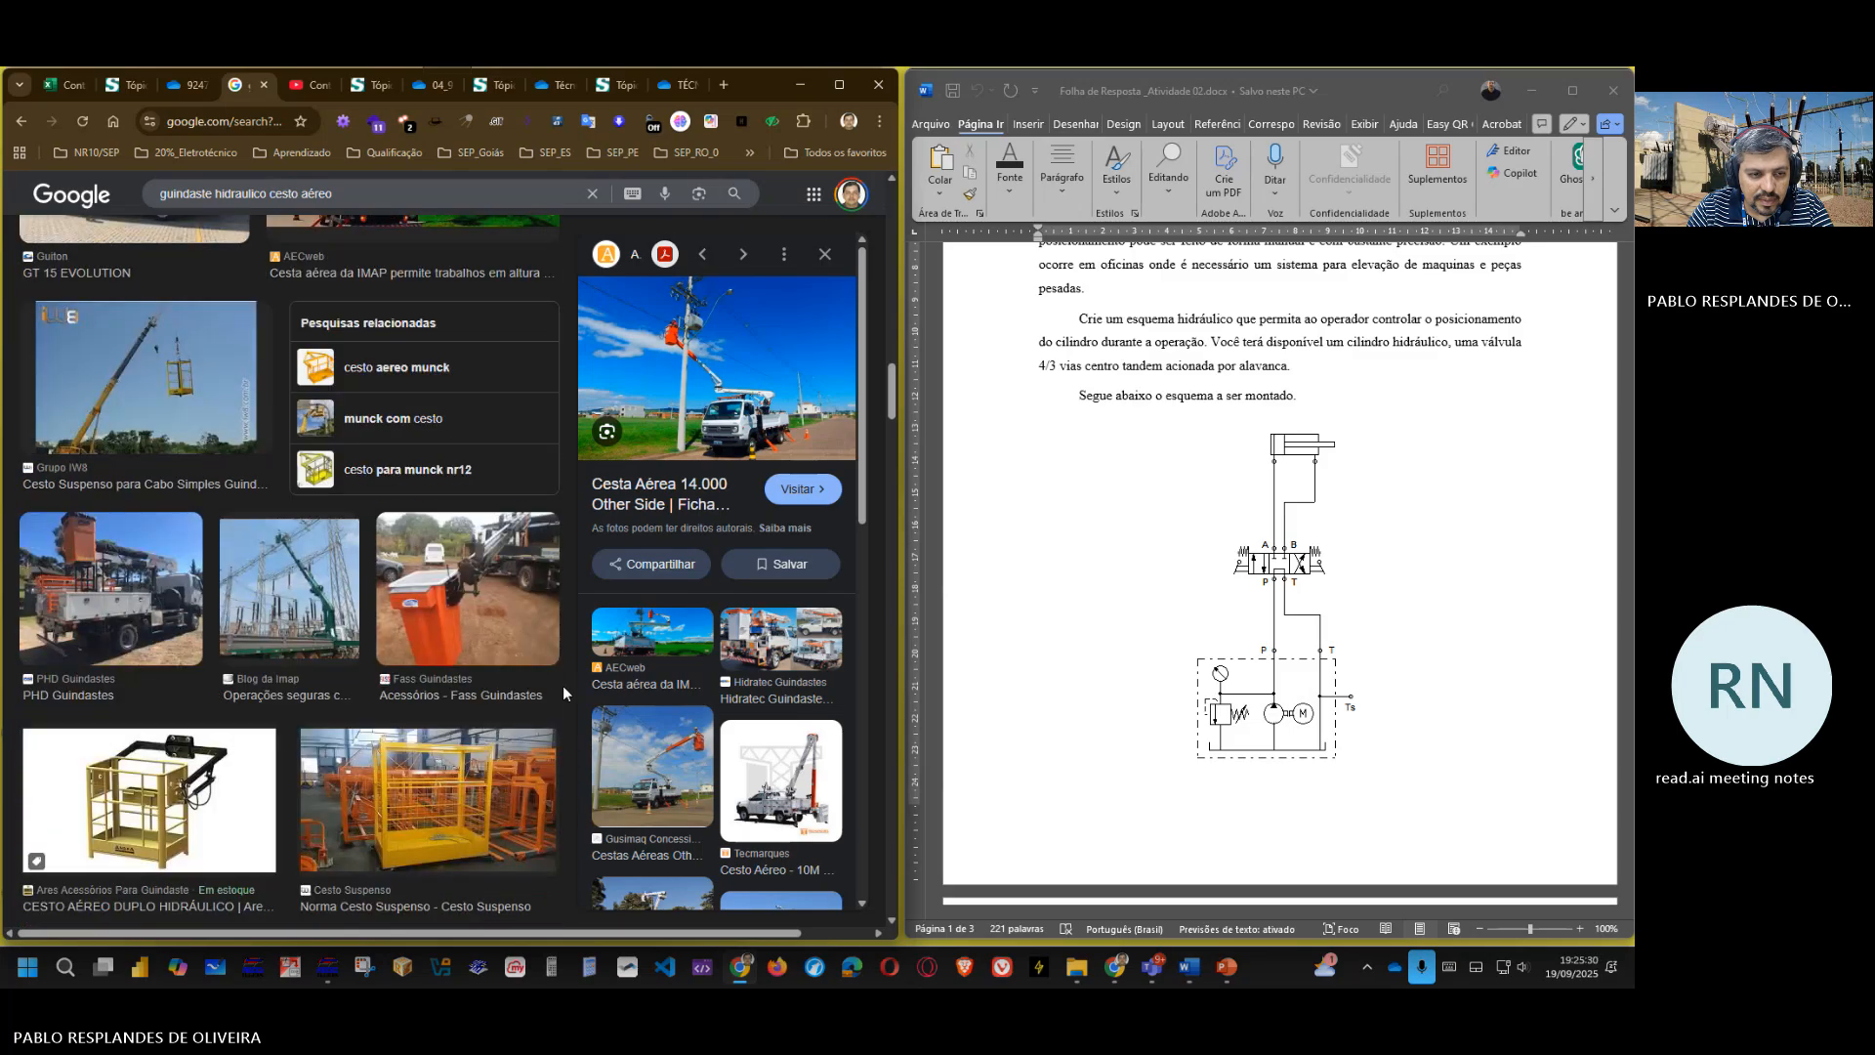
pyautogui.scroll(-3, 563, 686)
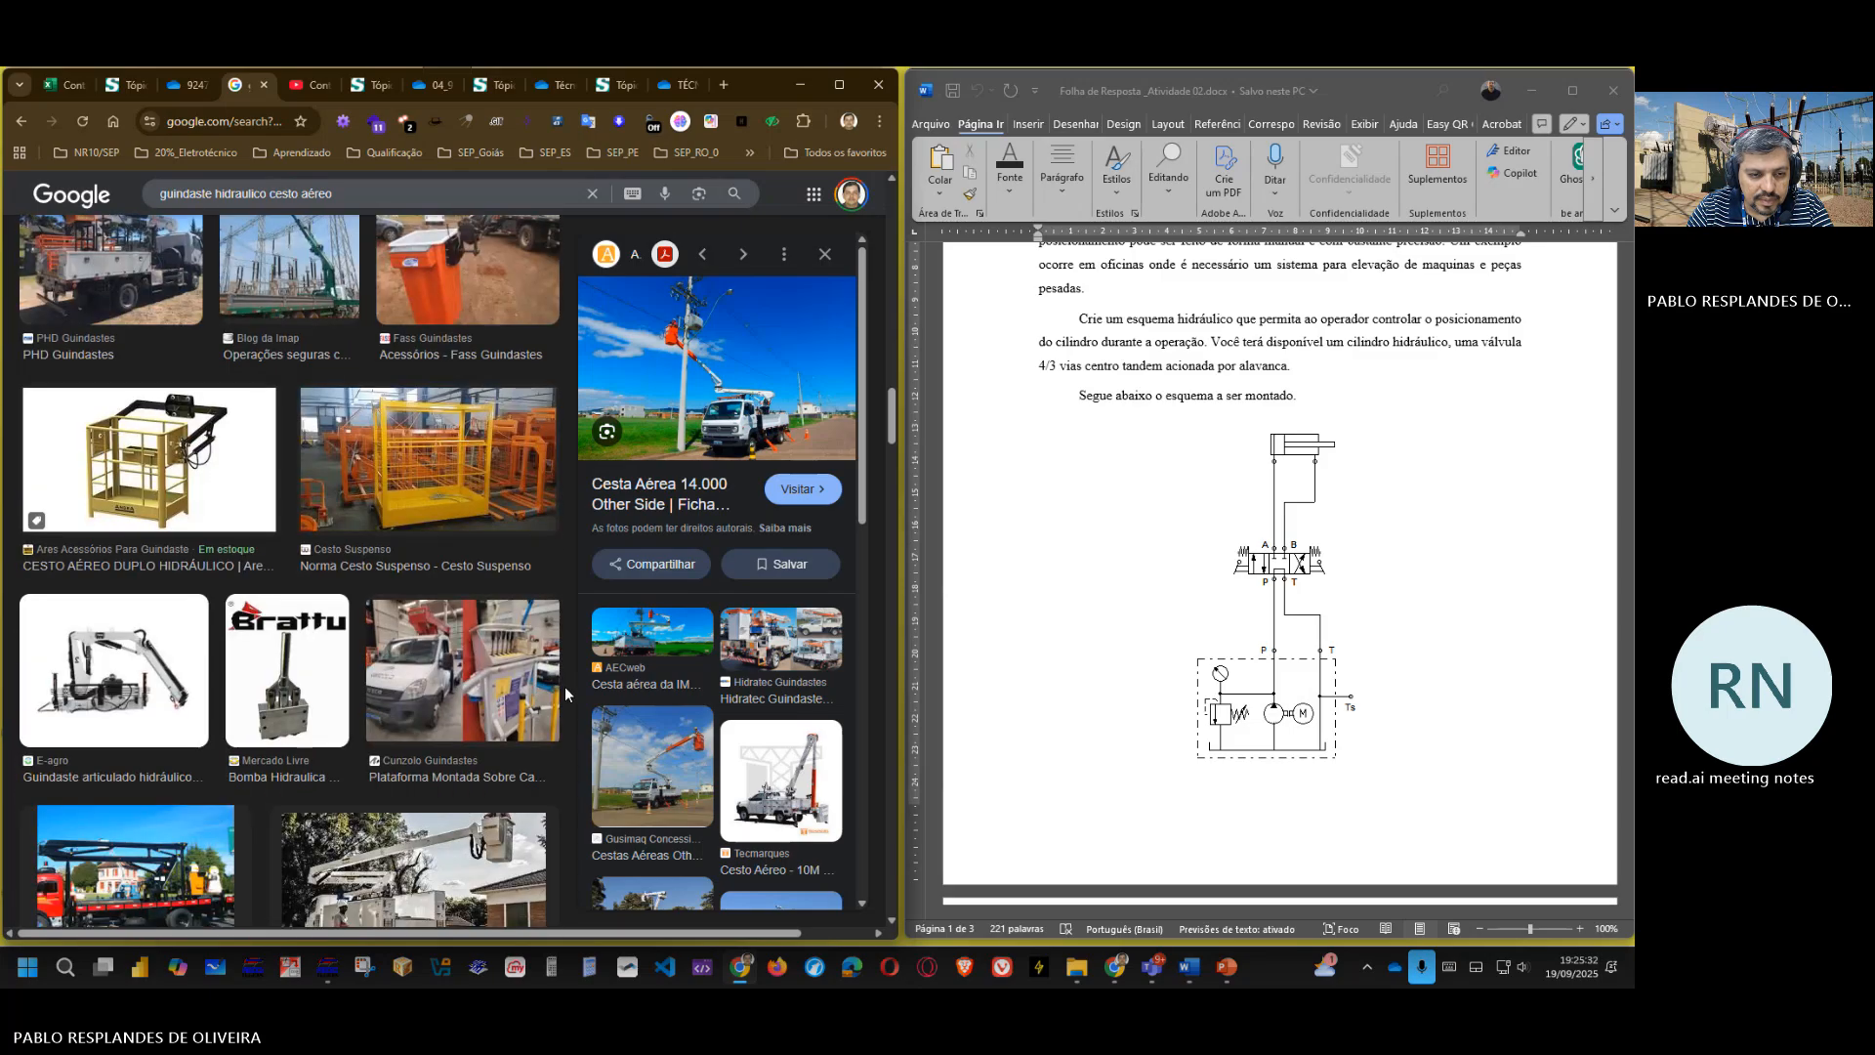
pyautogui.scroll(-2, 566, 694)
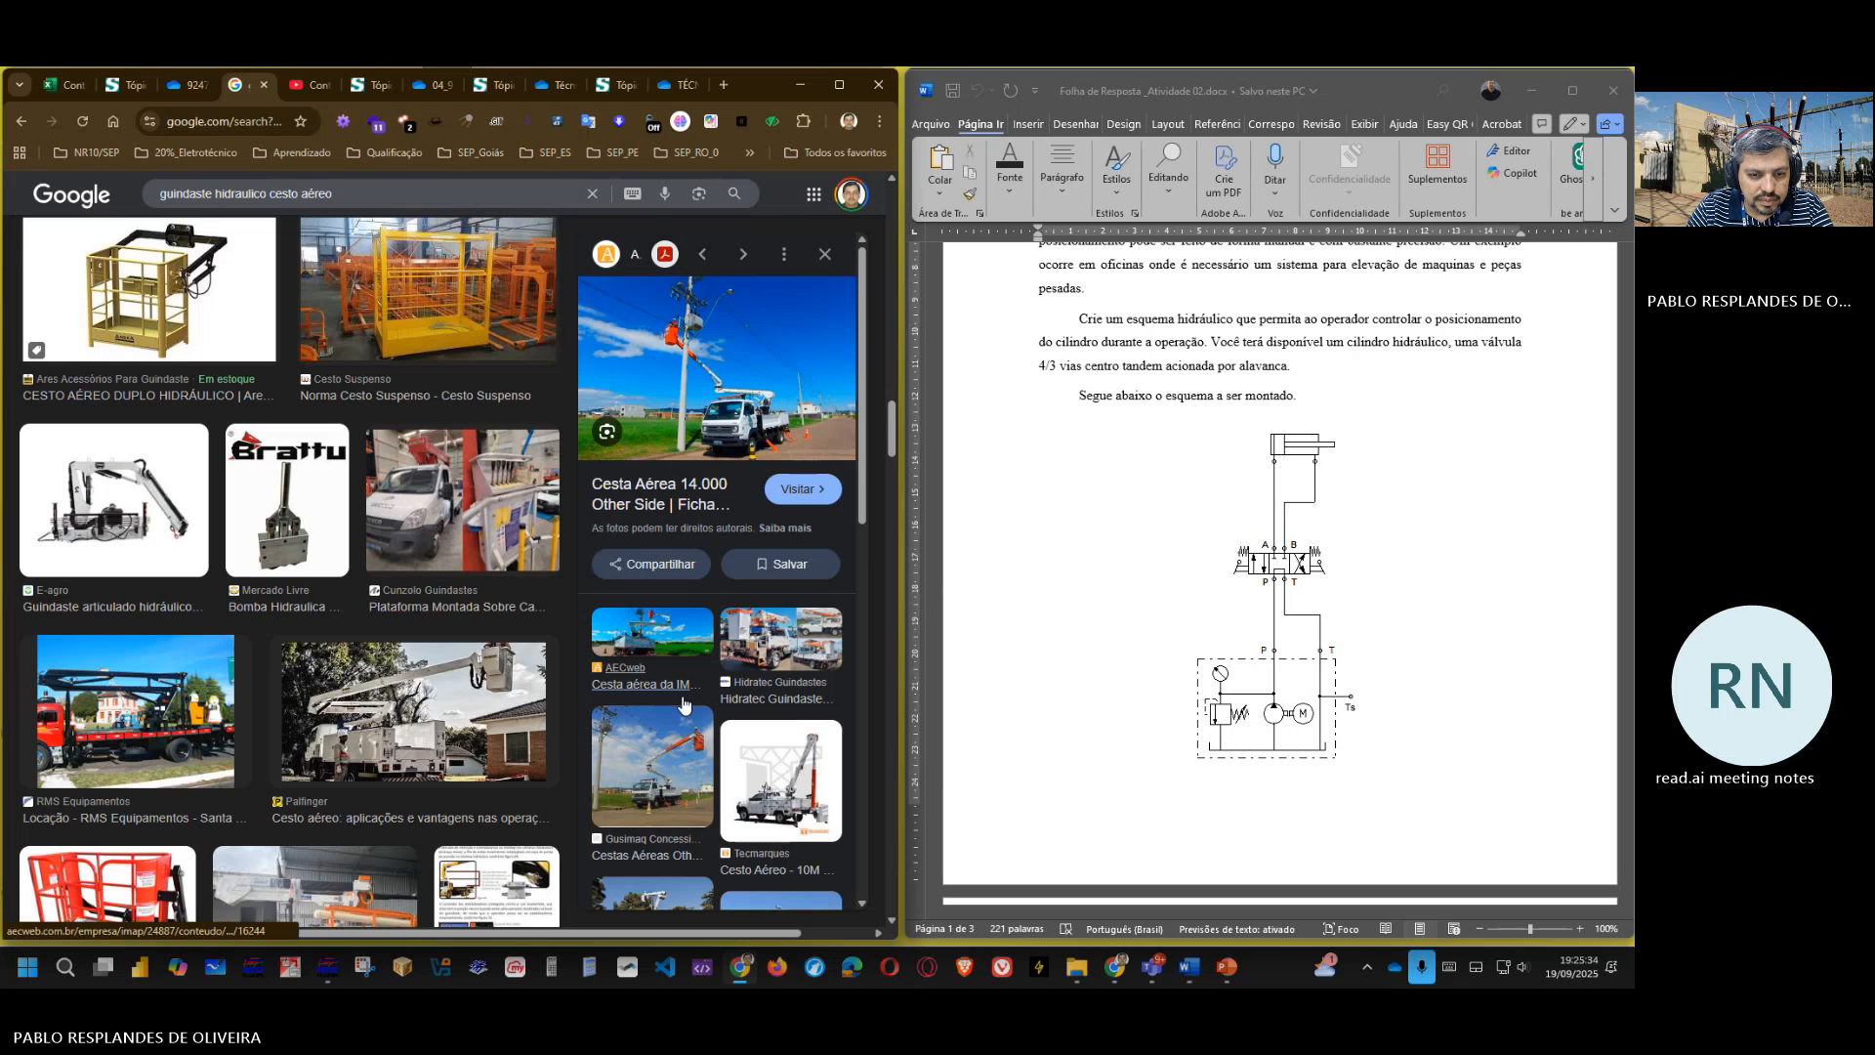
pyautogui.click(678, 791)
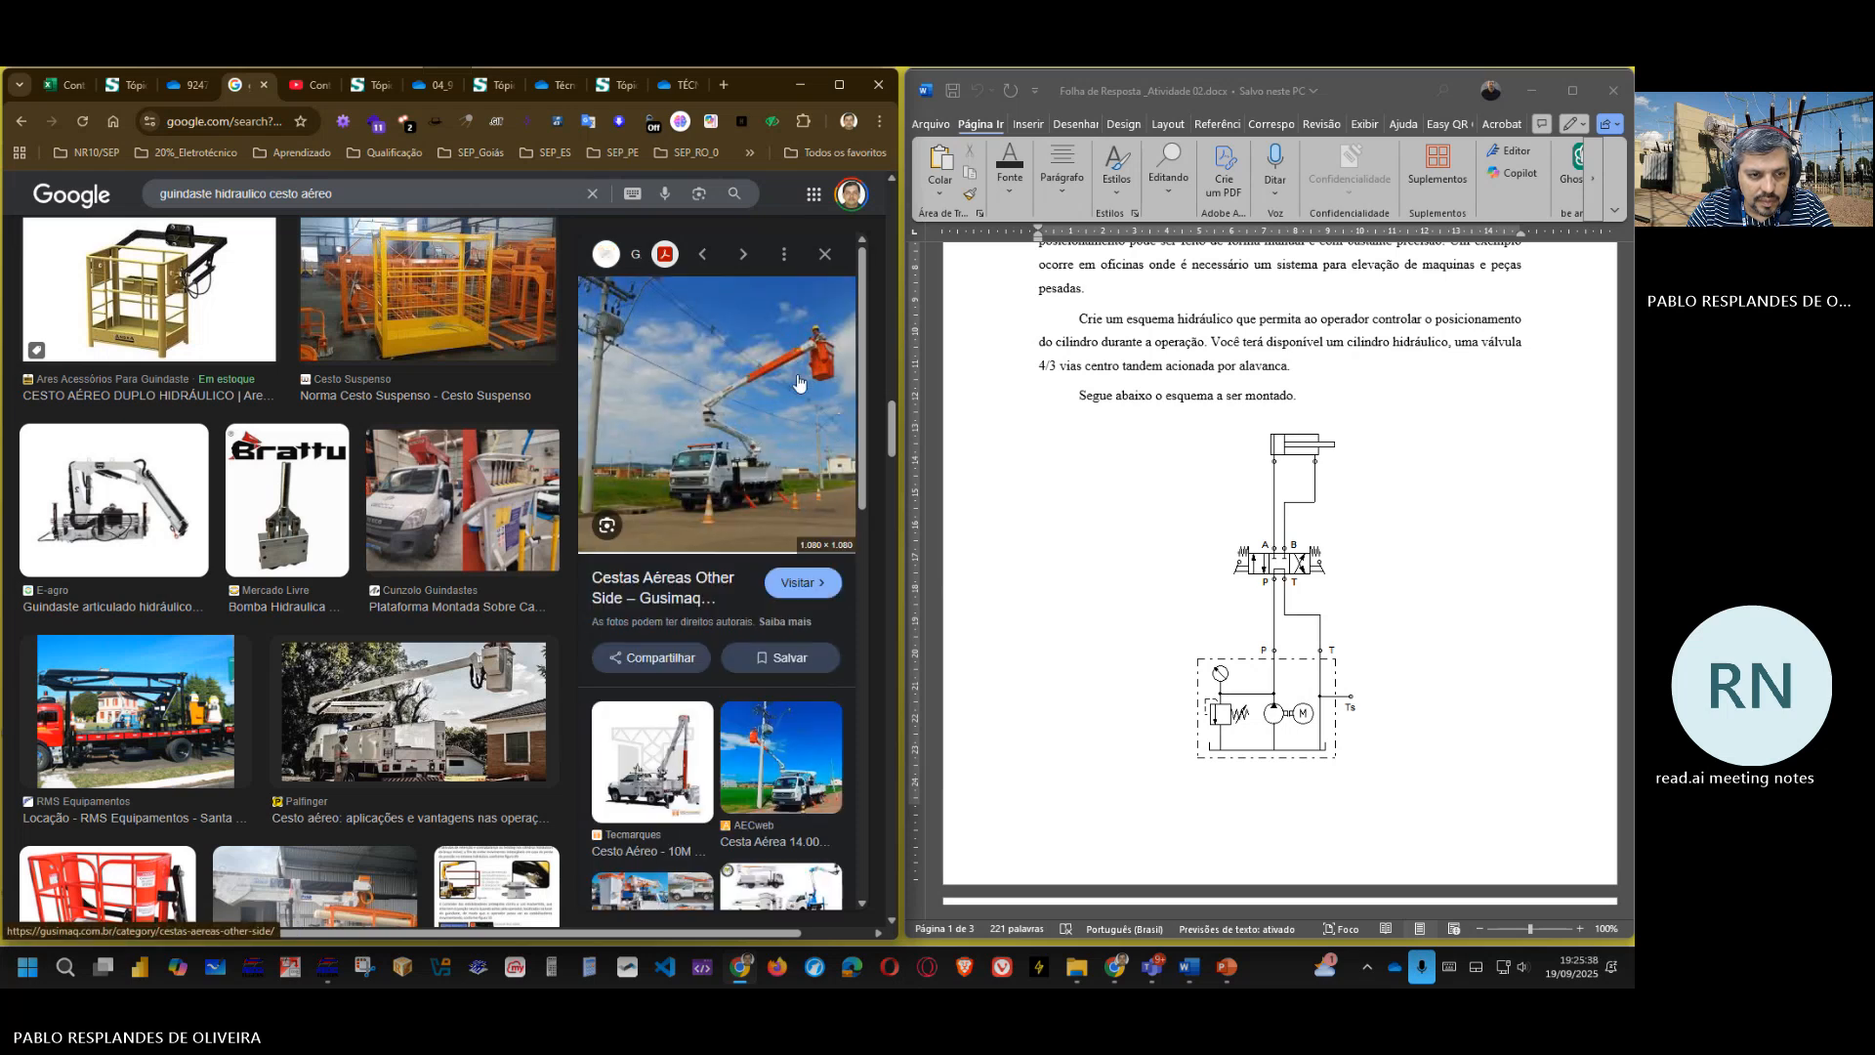
# - Copy the Cestas Aéreas Other Side picture and paste it into the Folha de Resposta _Atividade 02 document in Word
pyautogui.rightClick(735, 402)
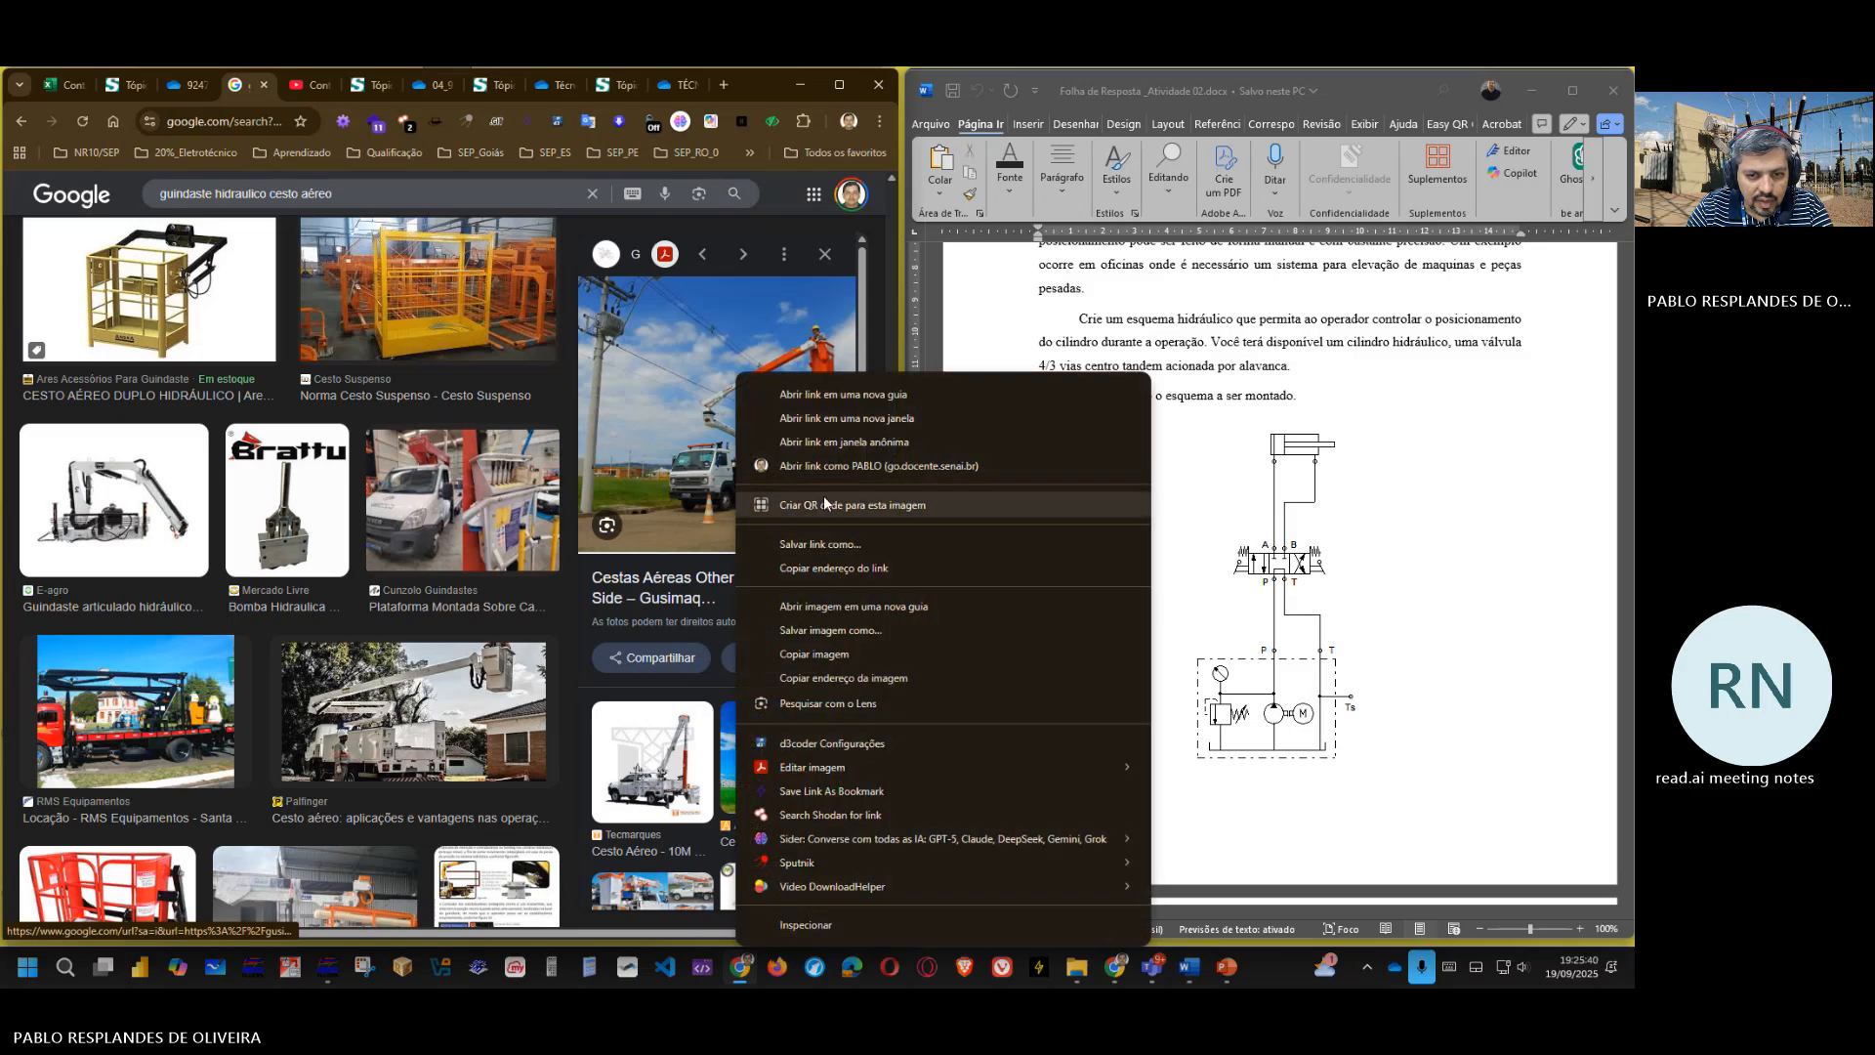
pyautogui.click(853, 653)
pyautogui.click(1015, 591)
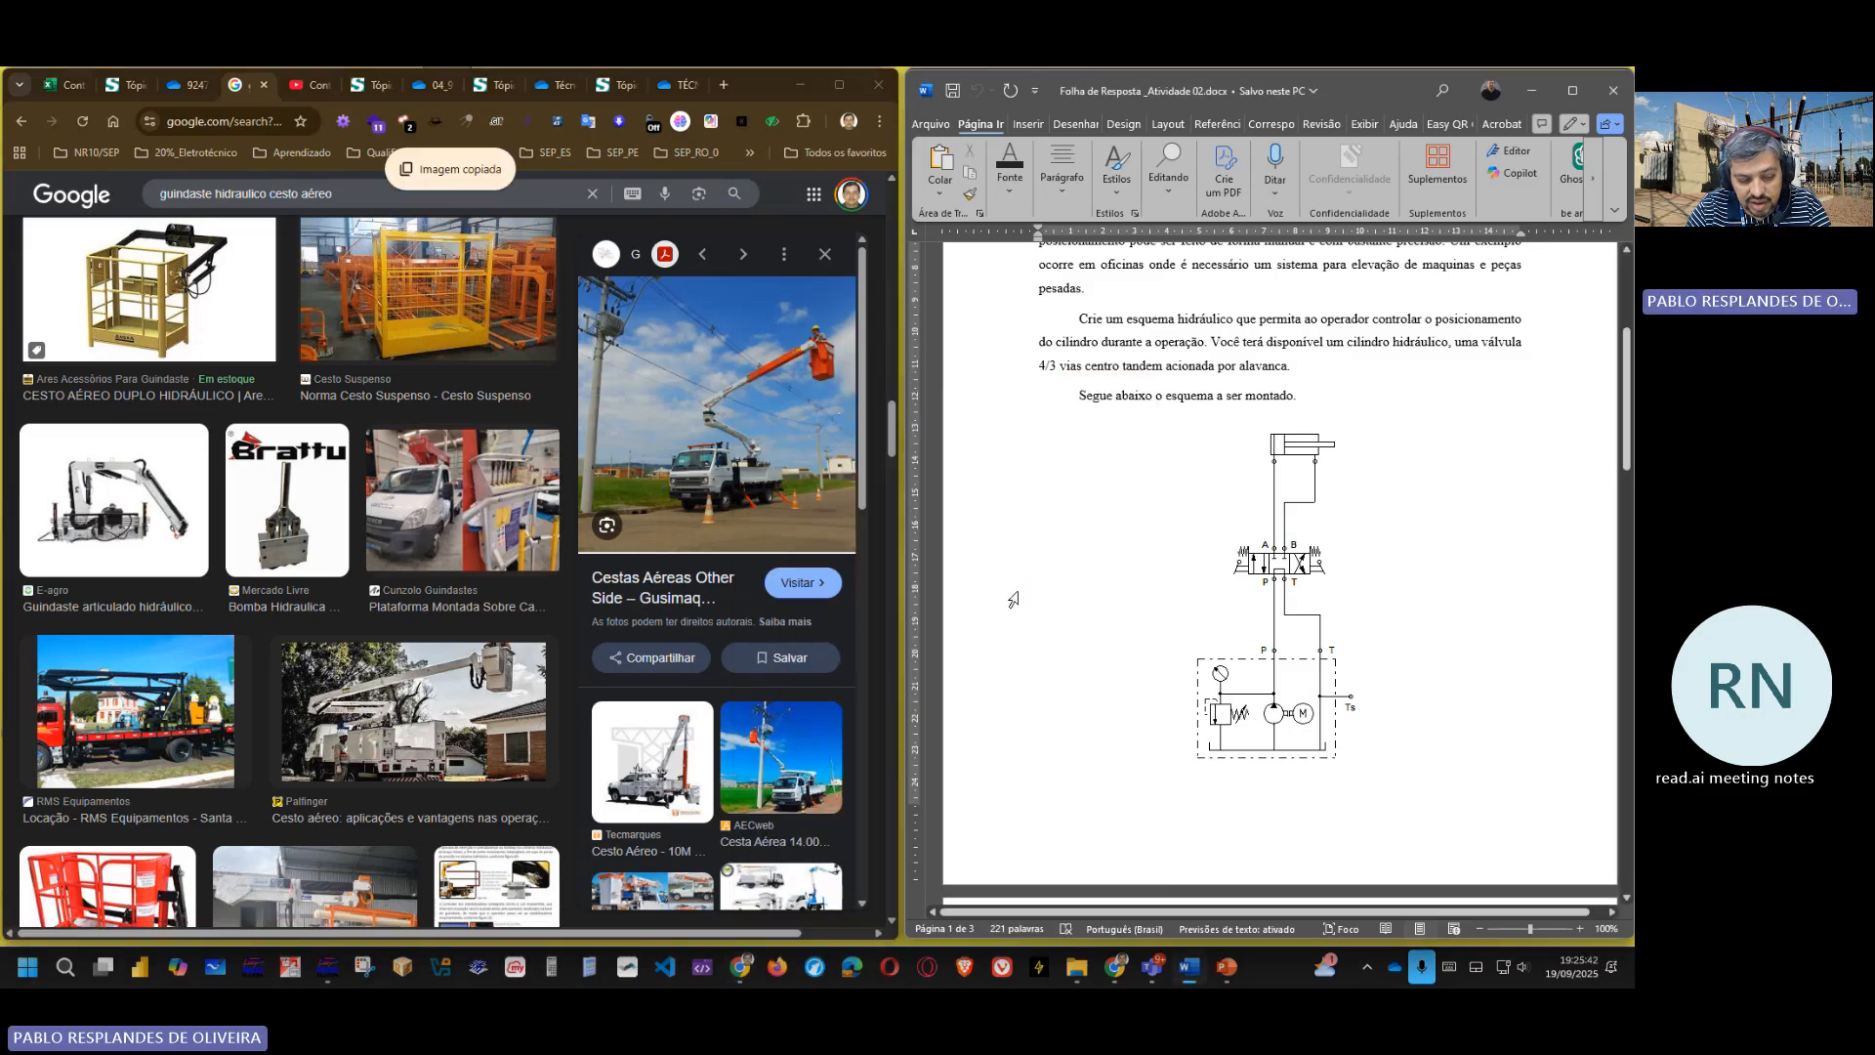
pyautogui.hotkey('ctrl', 'v')
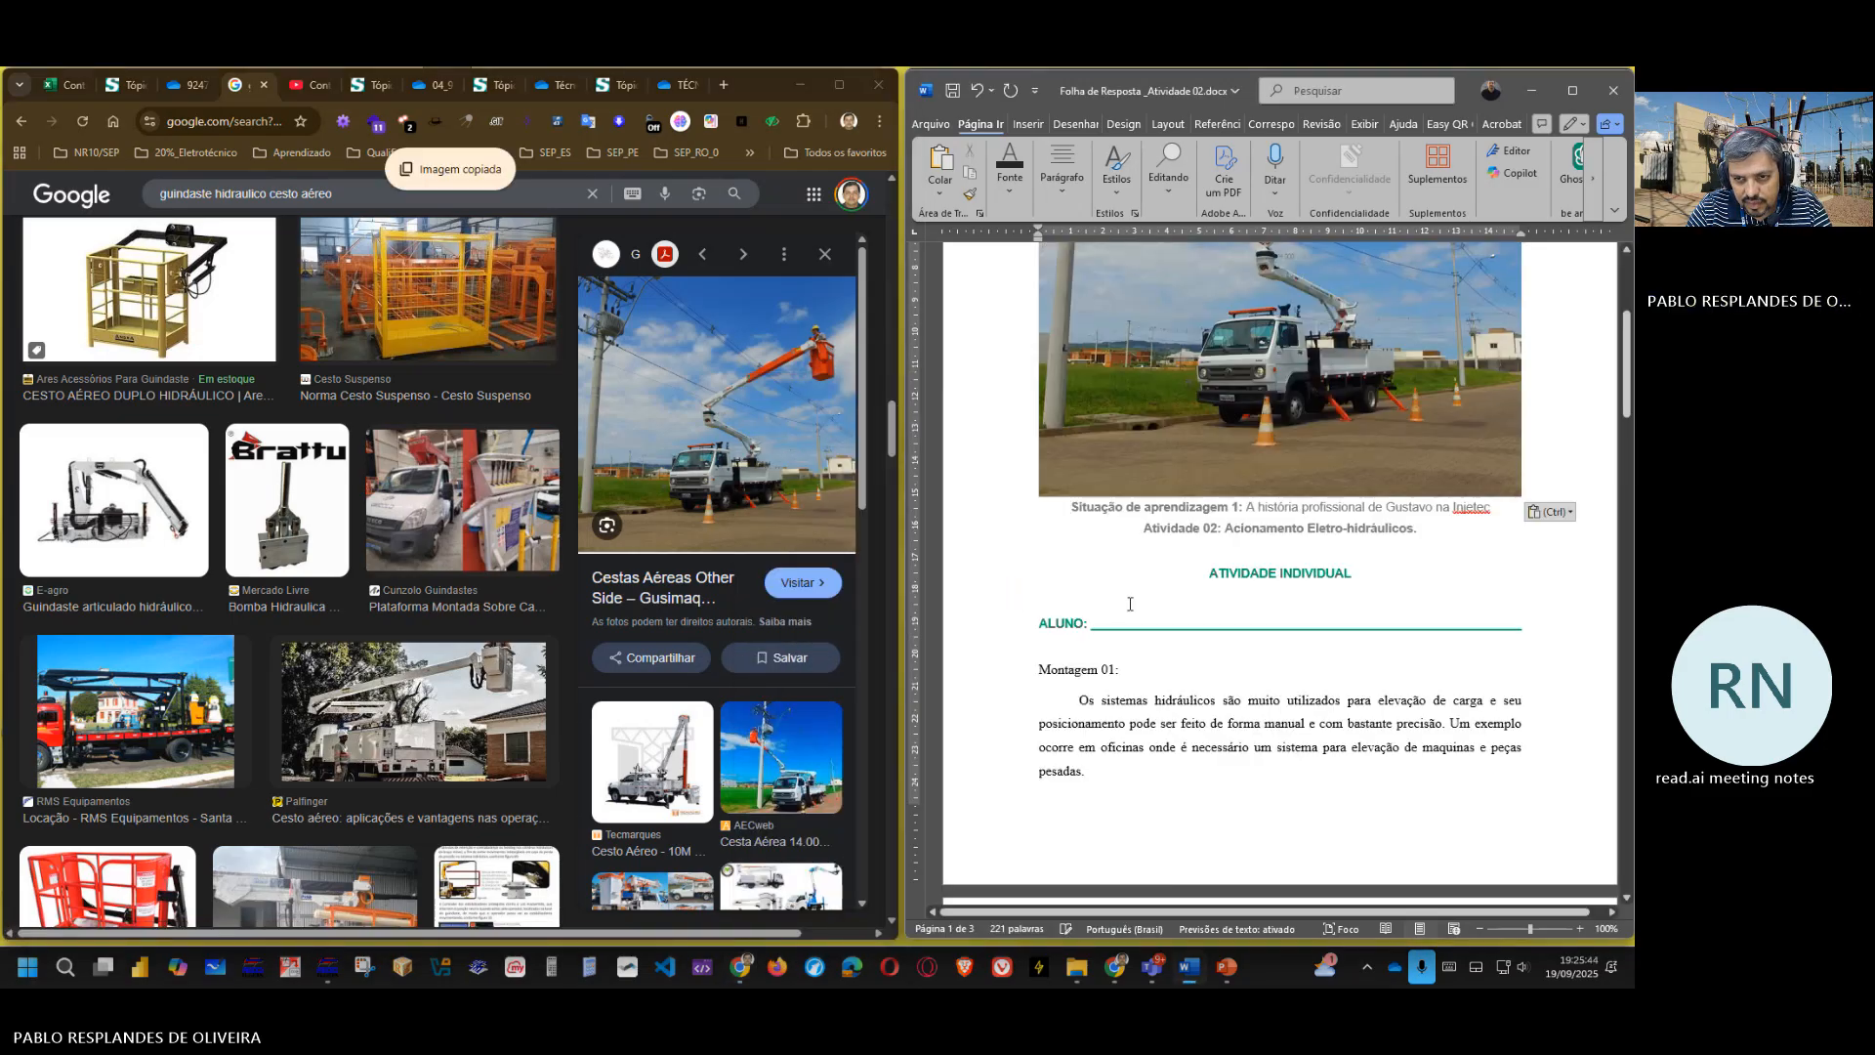
# - Set the pasted bucket truck picture's text wrapping to Atrás do Texto
pyautogui.rightClick(1187, 477)
pyautogui.moveTo(1289, 820)
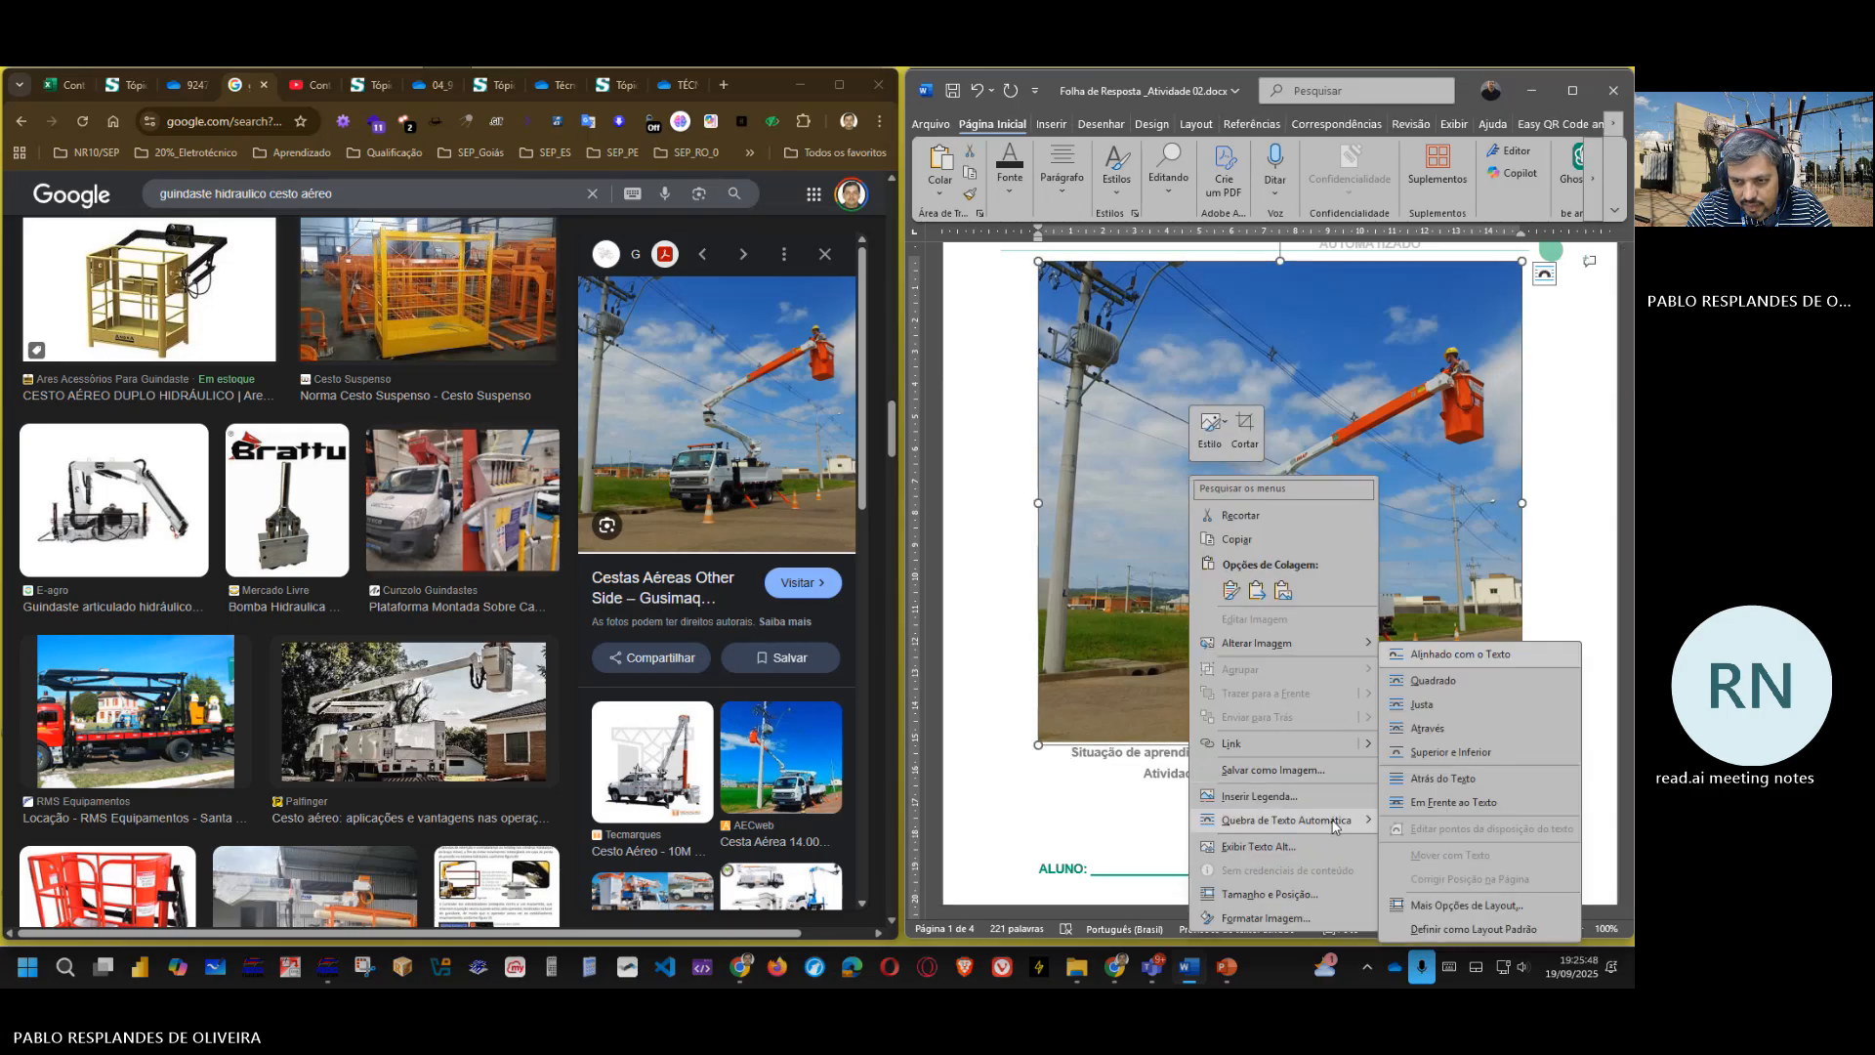
pyautogui.click(1455, 781)
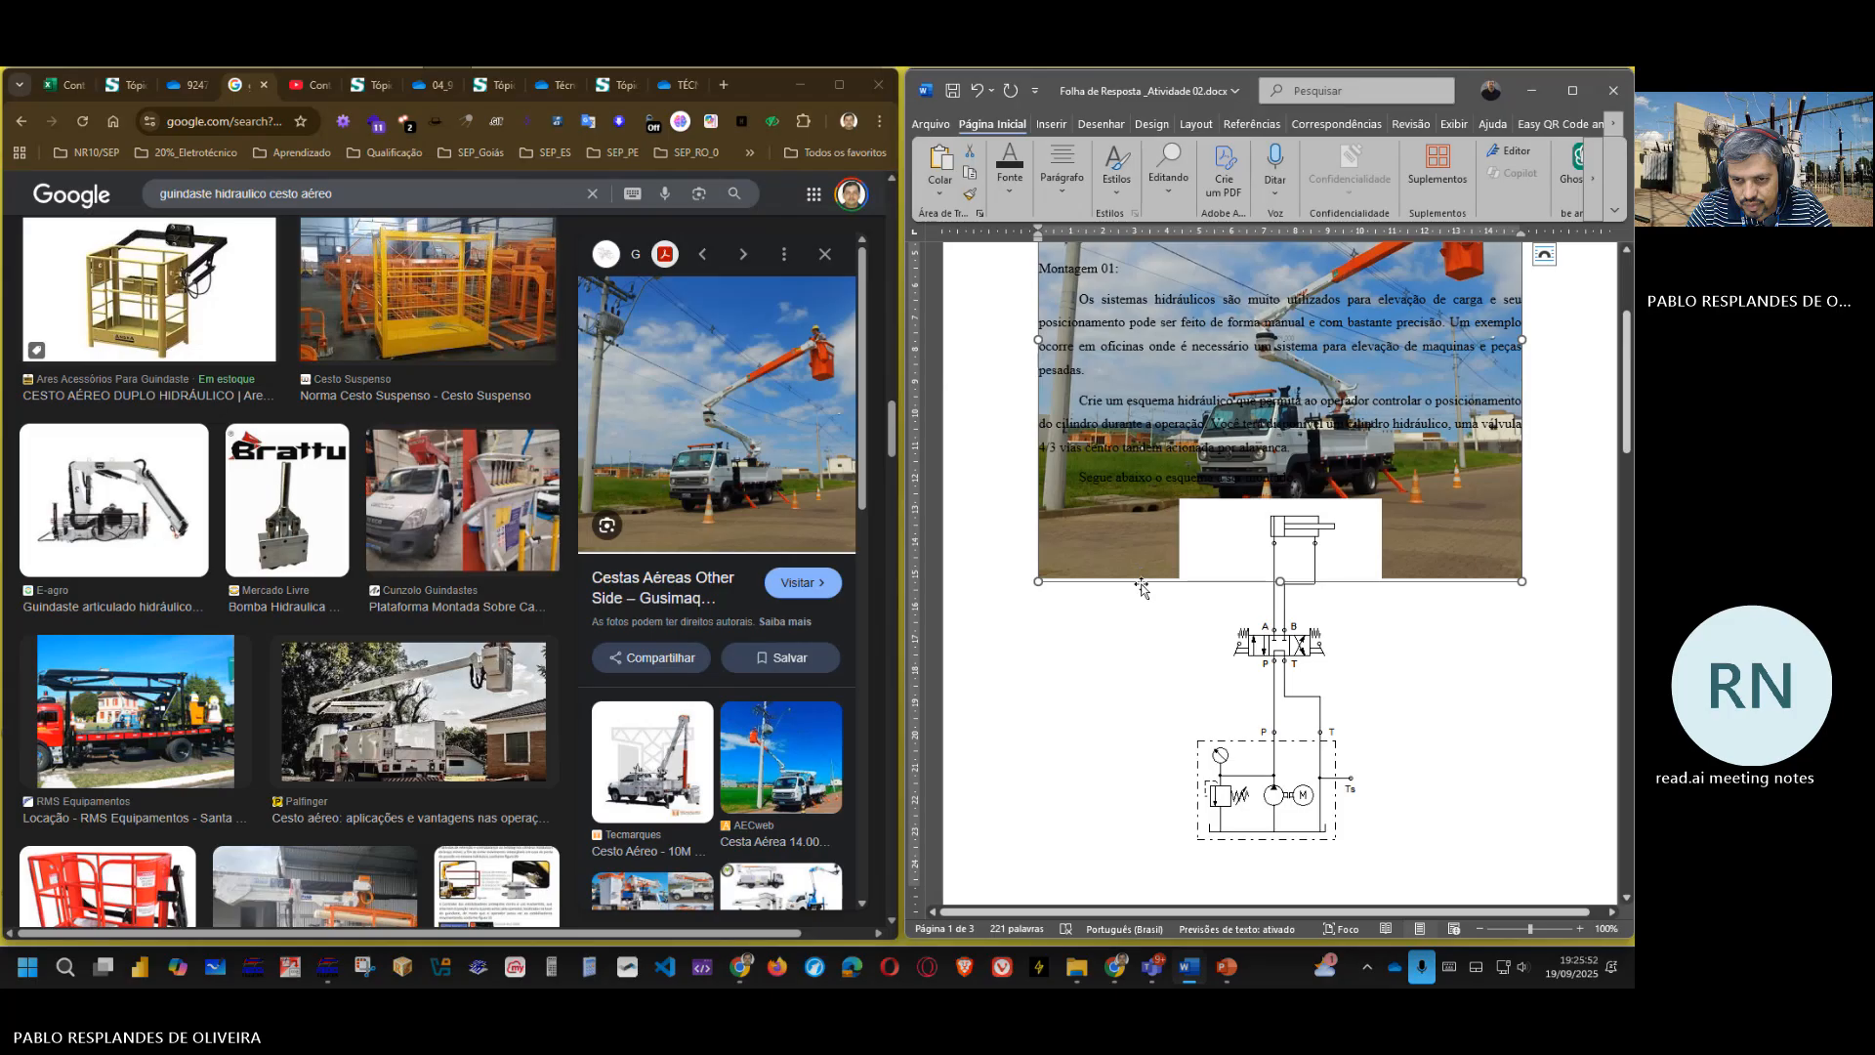
# - Shrink the bucket truck picture to less than half its width and place it to the left of the Montagem 01 circuit diagram
pyautogui.moveTo(1143, 584); pyautogui.dragTo(1155, 912)
pyautogui.scroll(3, 1172, 879)
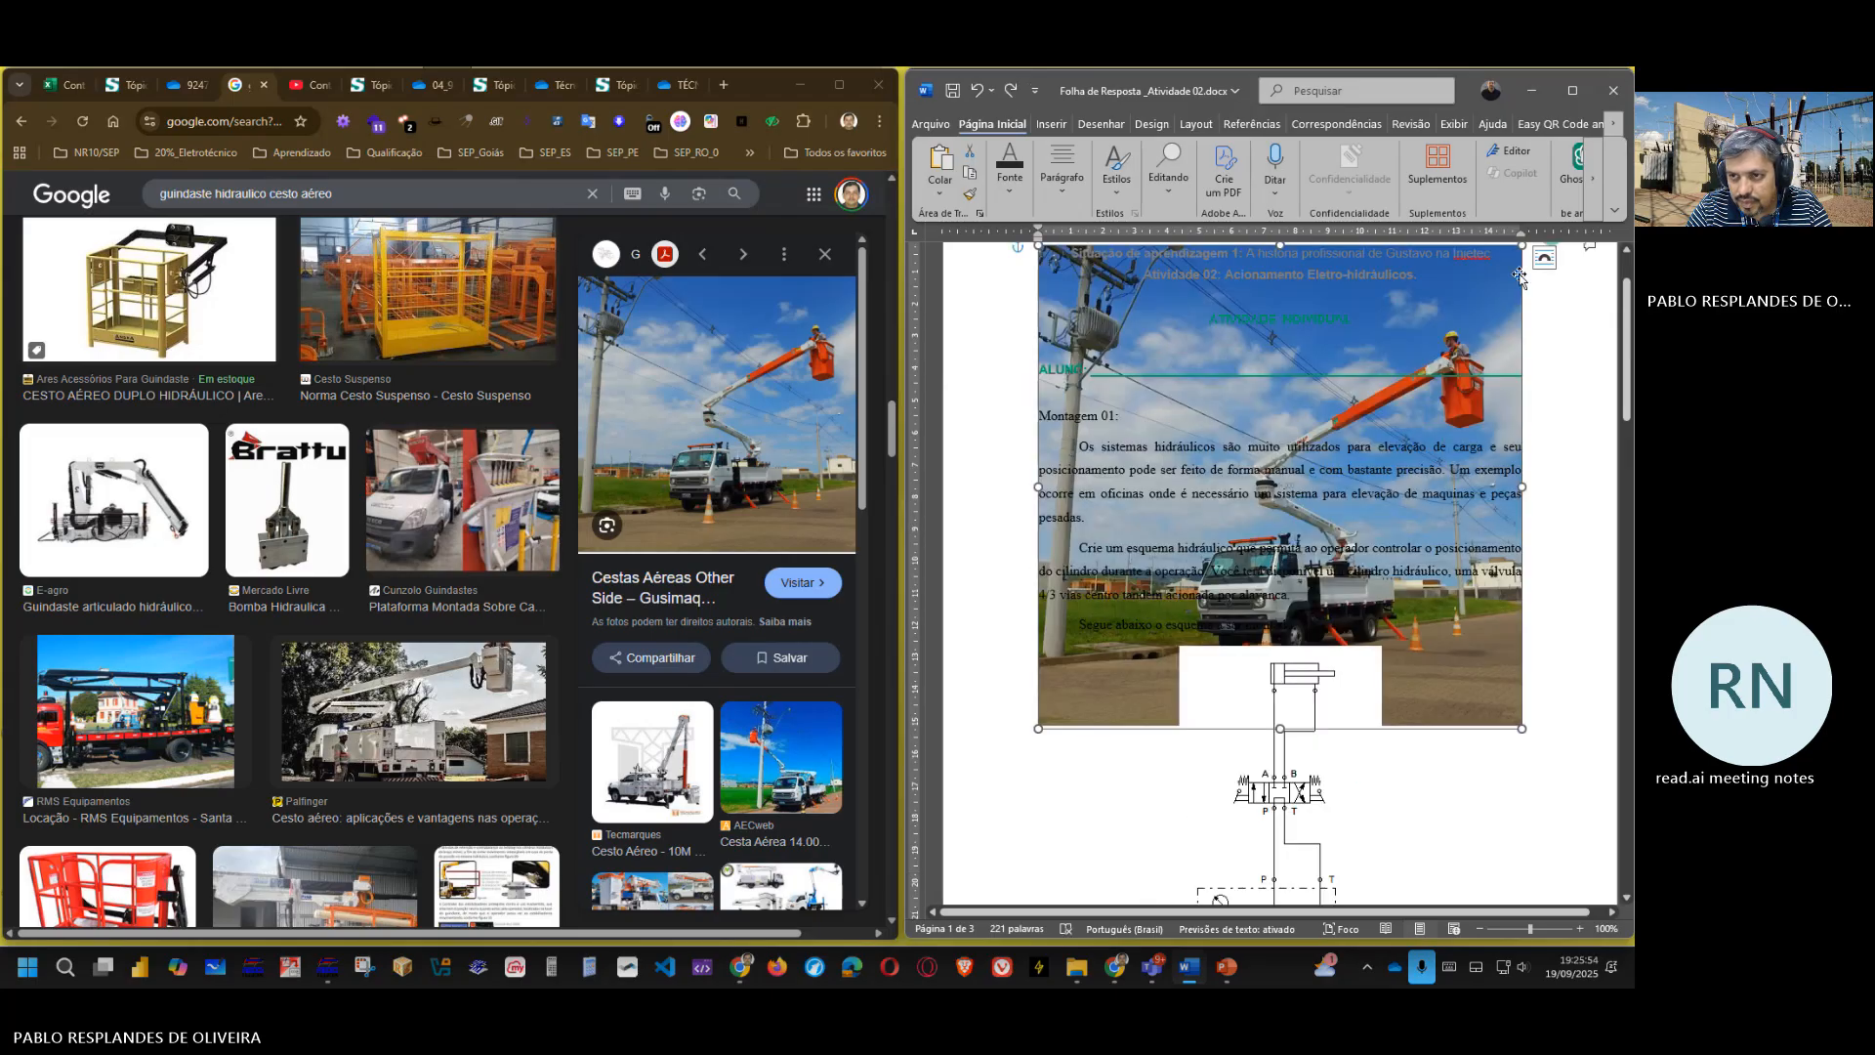
pyautogui.moveTo(1521, 260); pyautogui.dragTo(1174, 528)
pyautogui.scroll(-3, 1123, 538)
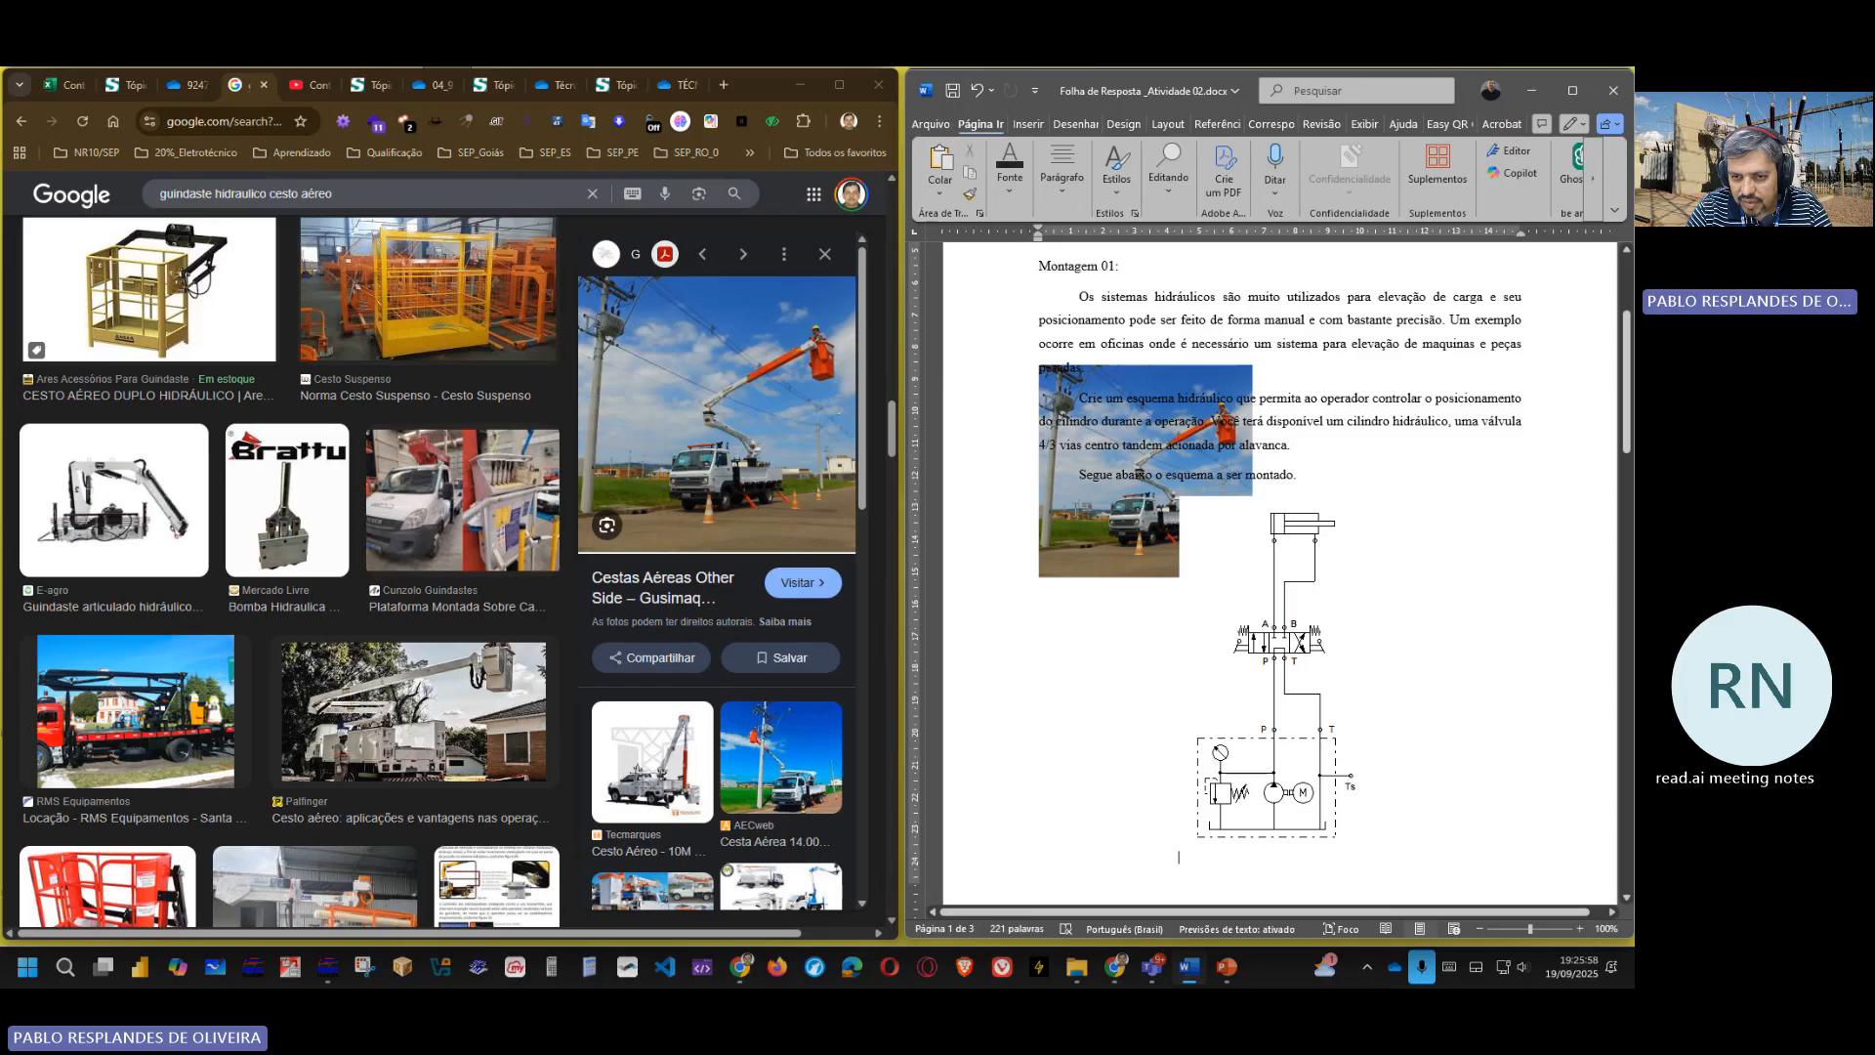
pyautogui.moveTo(1096, 381); pyautogui.dragTo(1009, 563)
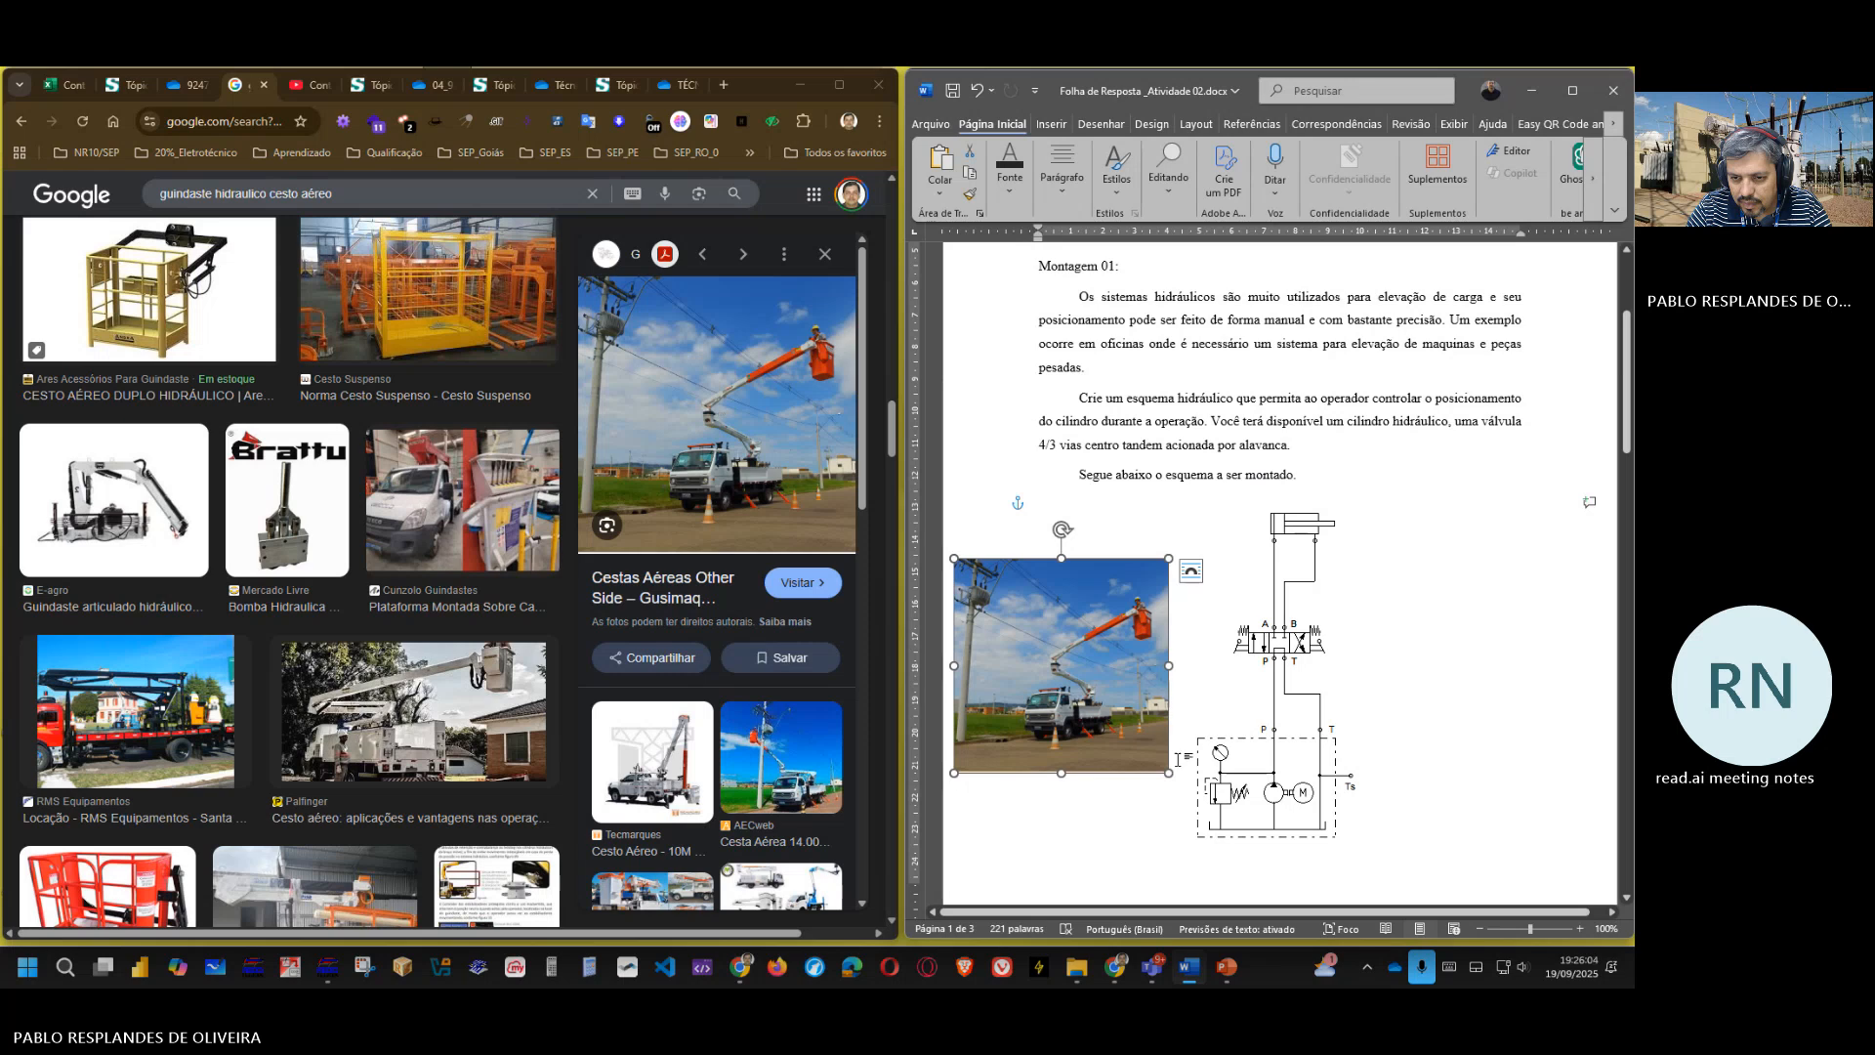
pyautogui.click(1179, 856)
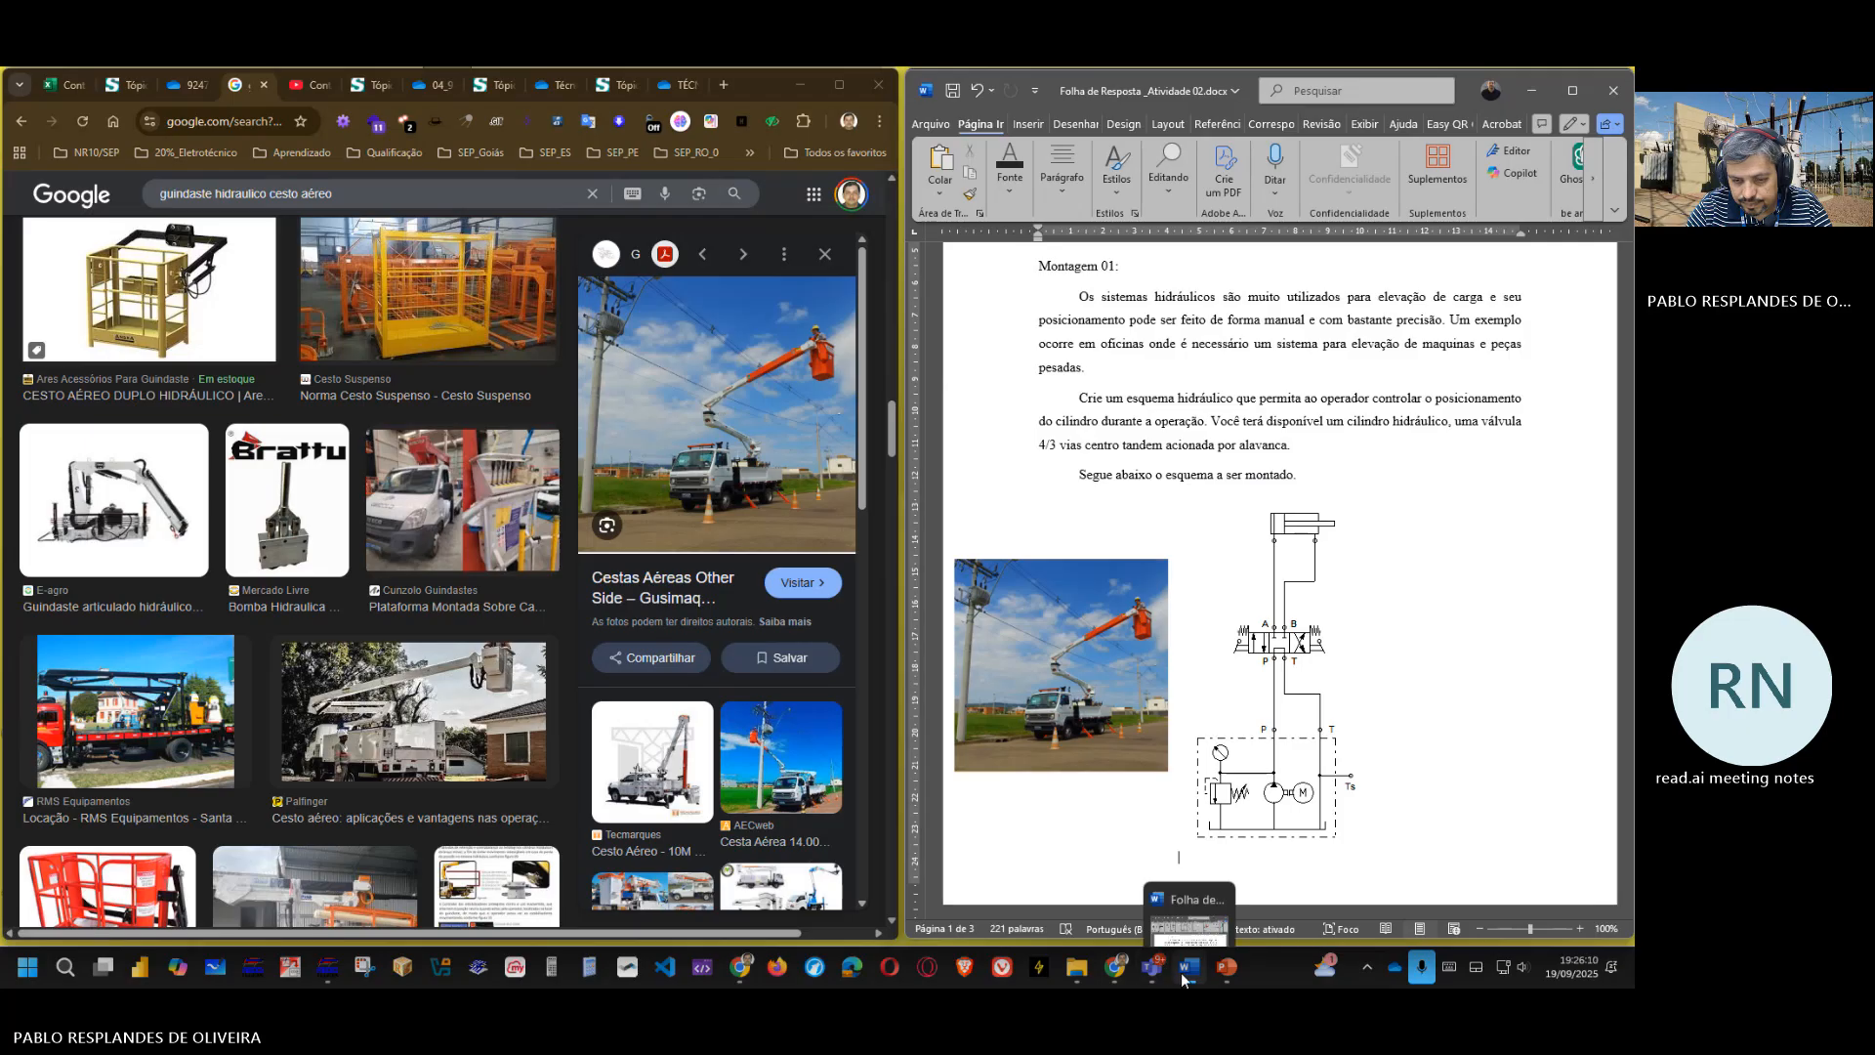
# - Switch back to FluidSIM-H and move the simulated cylinder in and out using the valve's right and left levers
pyautogui.click(337, 969)
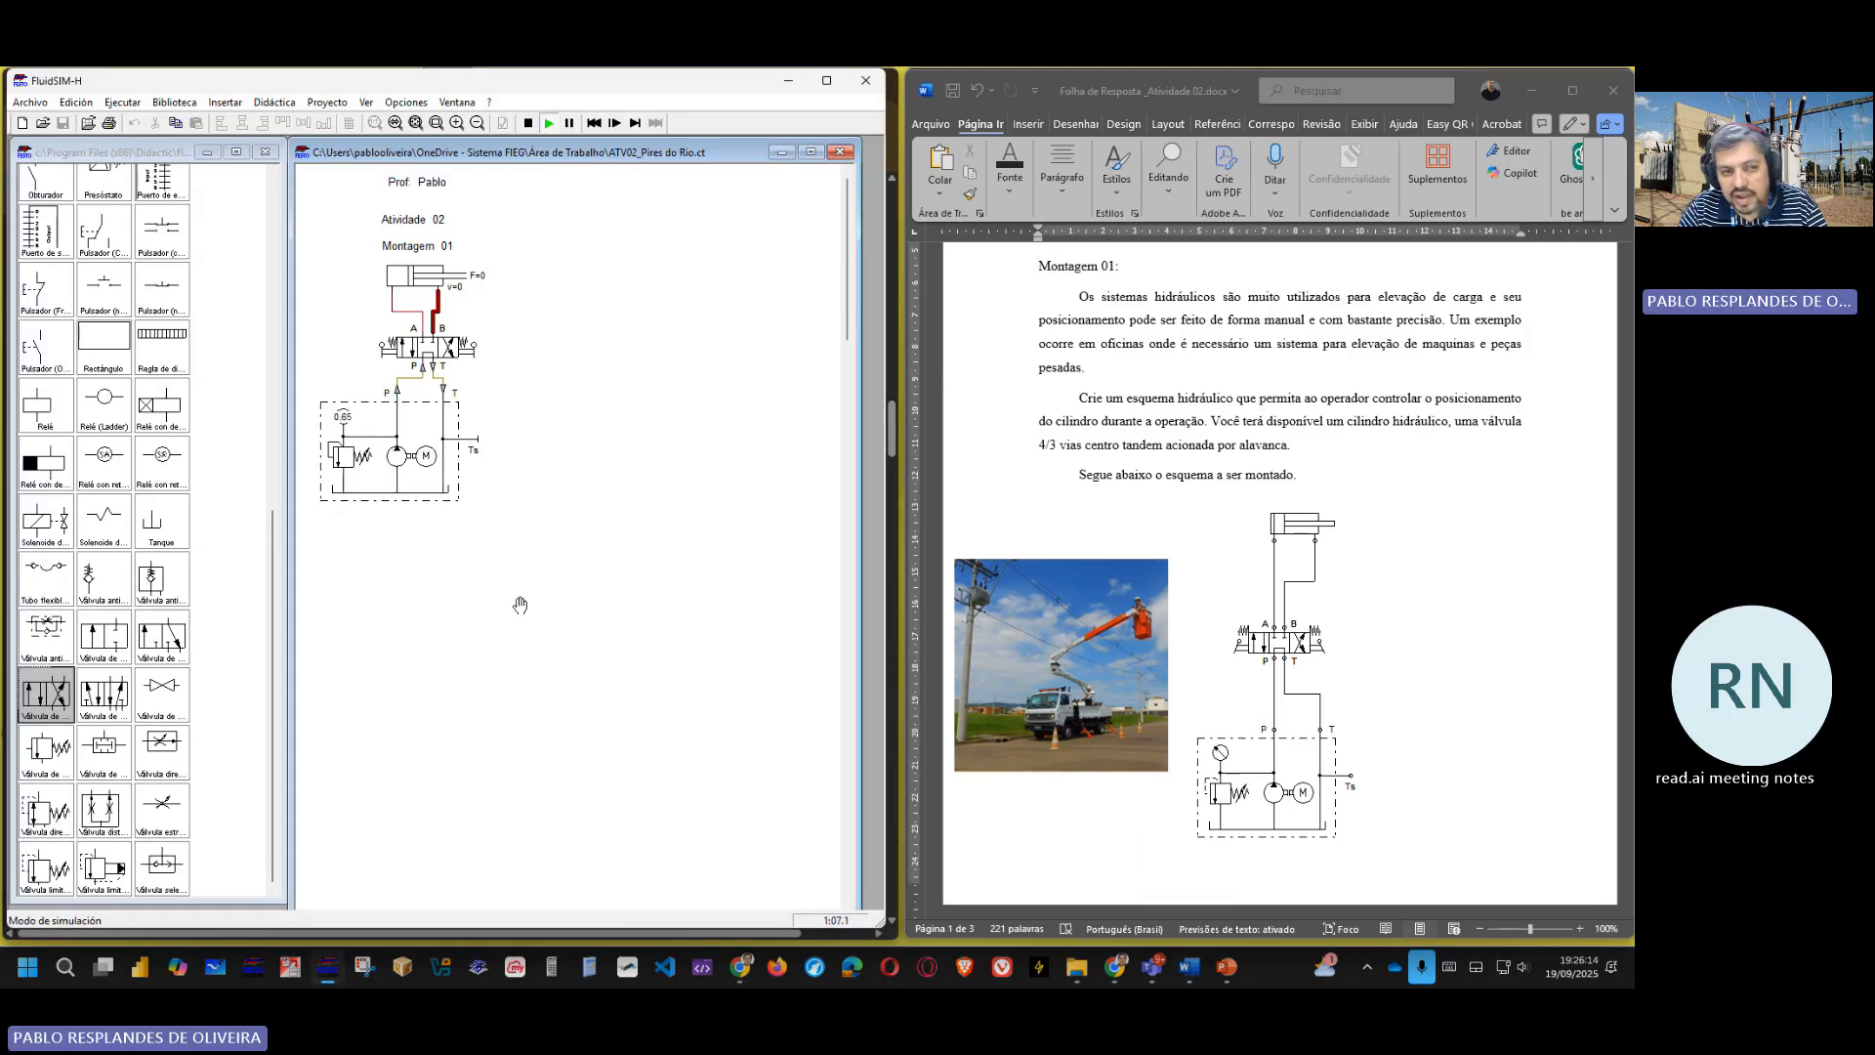
pyautogui.click(483, 341)
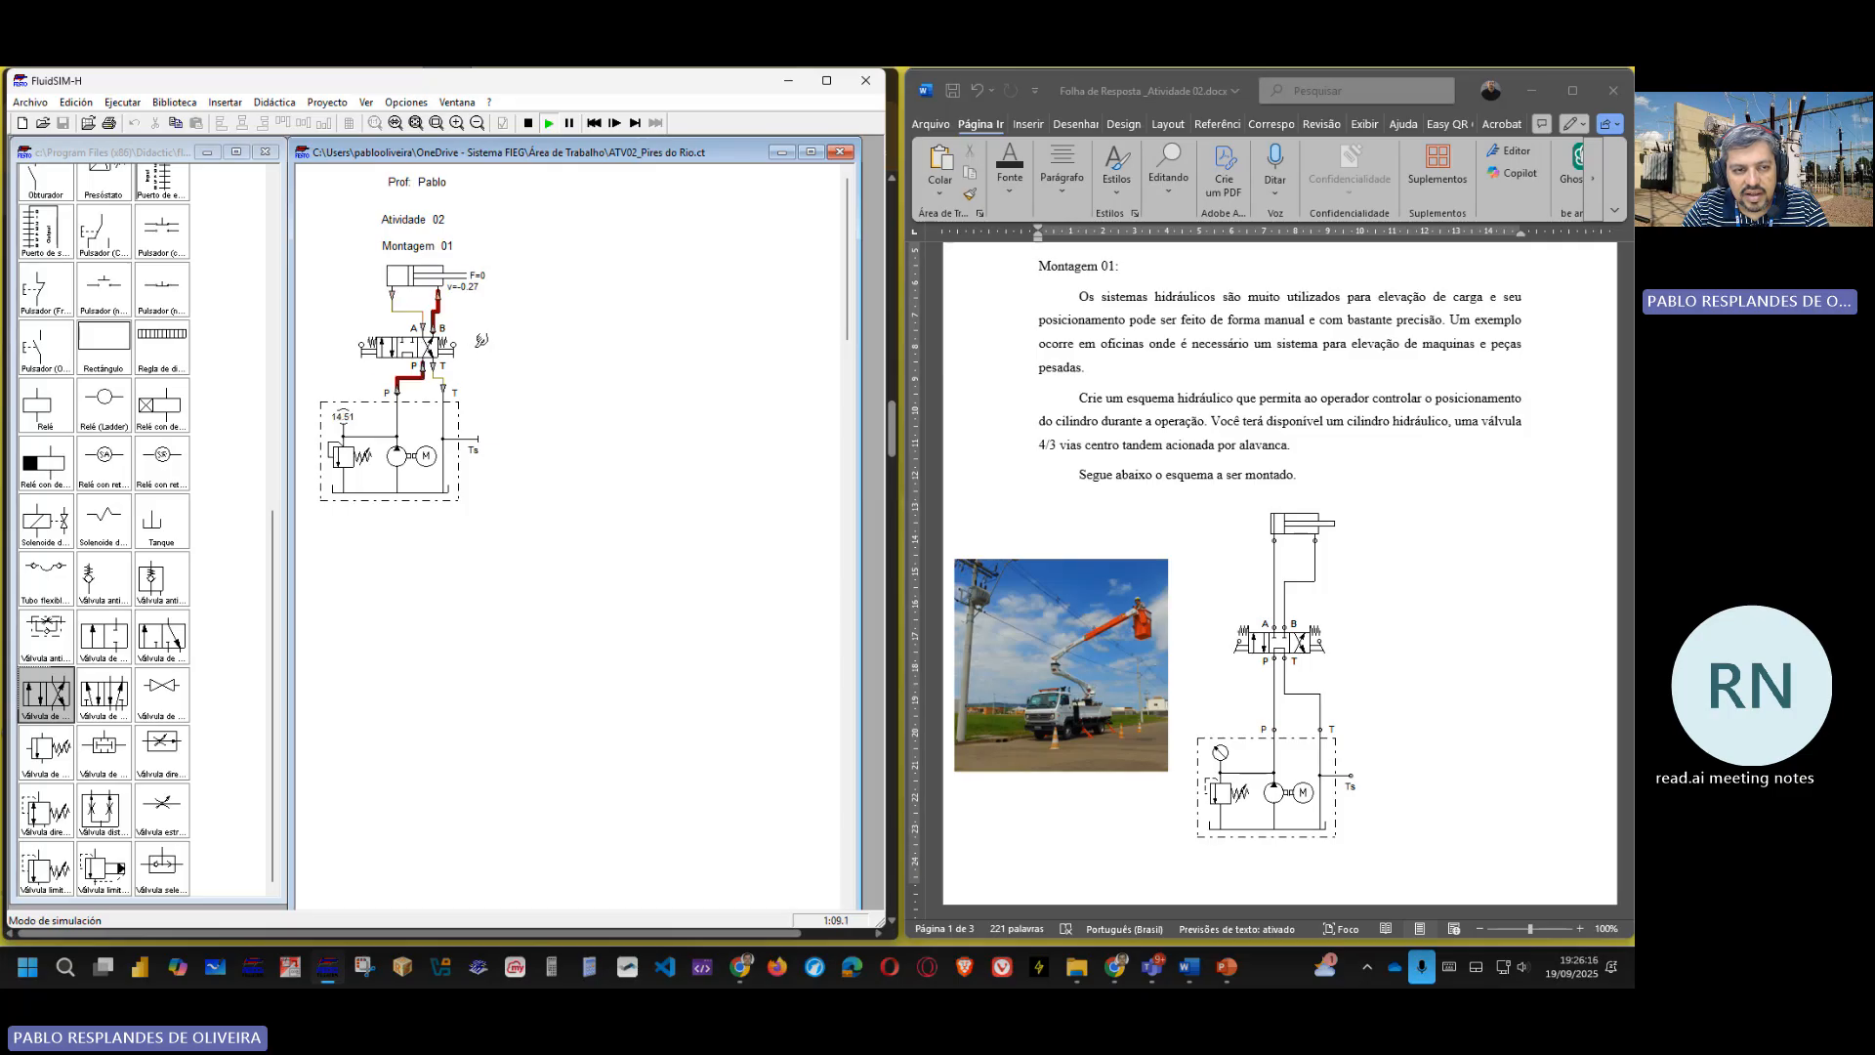
pyautogui.click(481, 344)
pyautogui.click(389, 345)
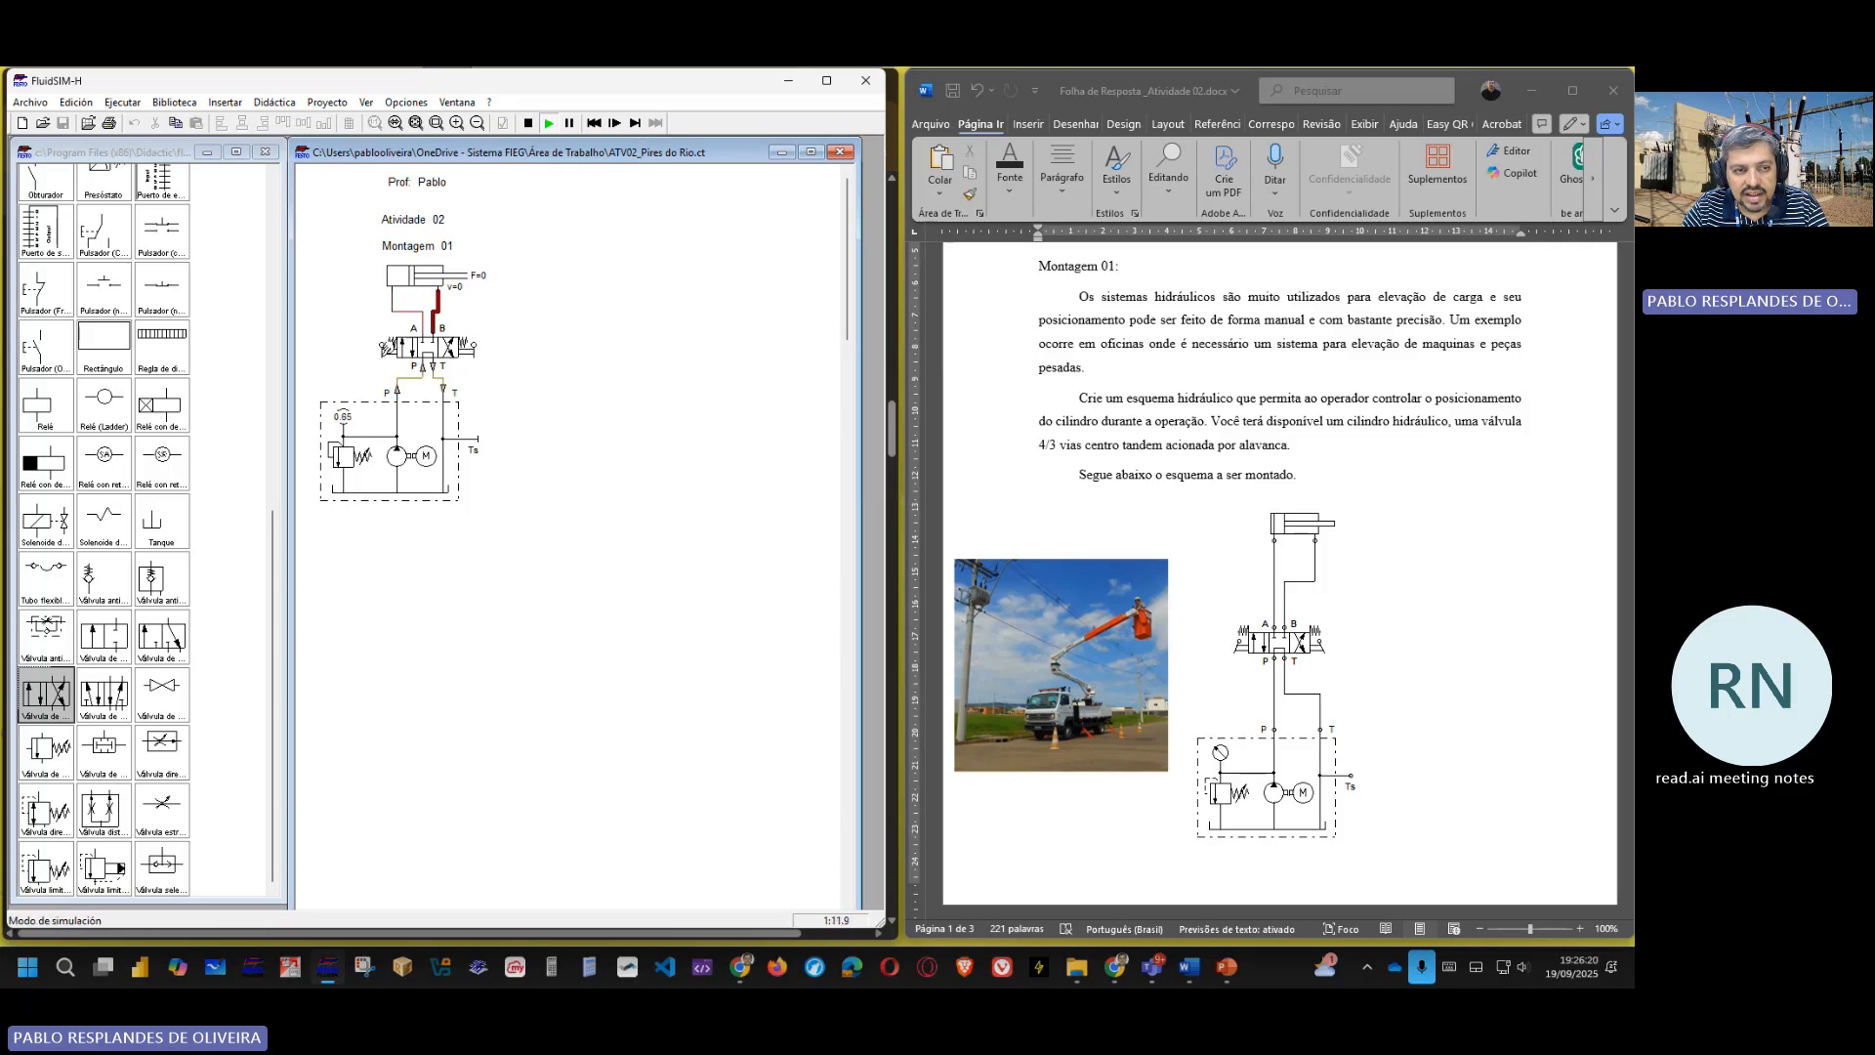
pyautogui.click(391, 343)
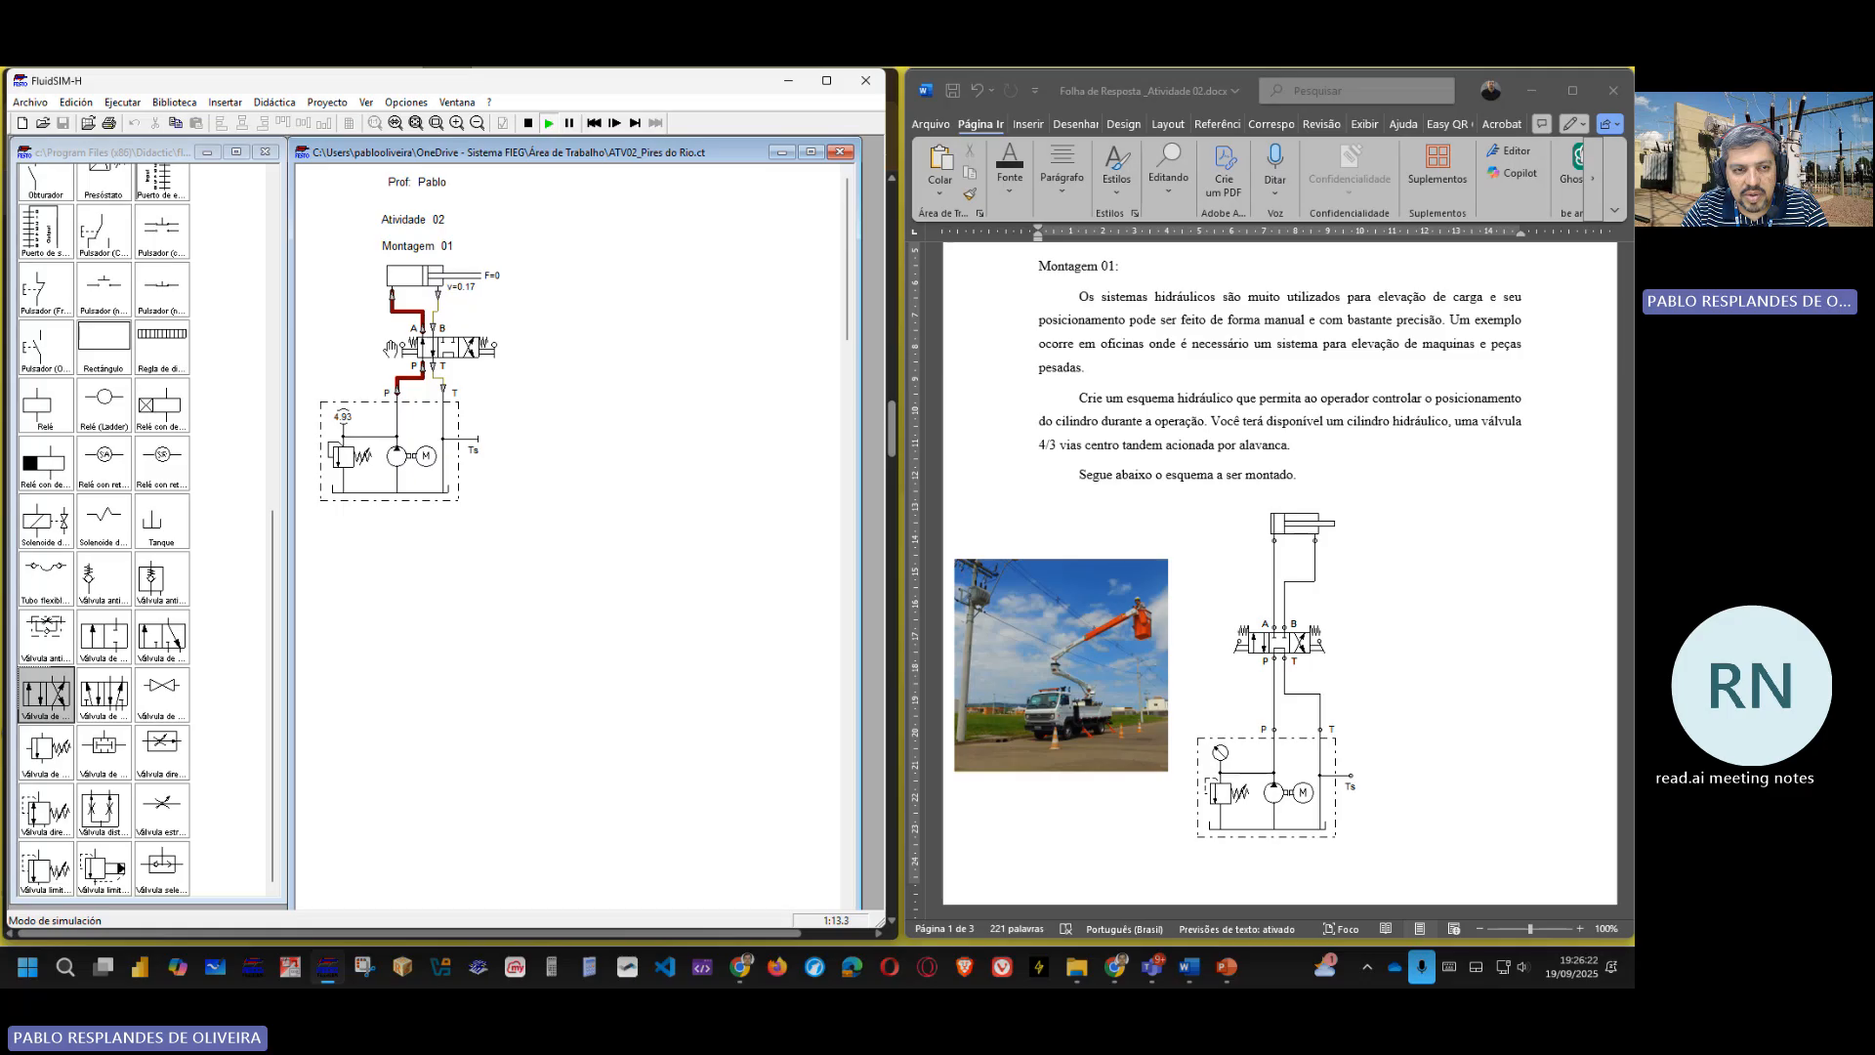
# - Retract the cylinder partway with the valve's right lever and extend it fully with the left lever
pyautogui.click(478, 344)
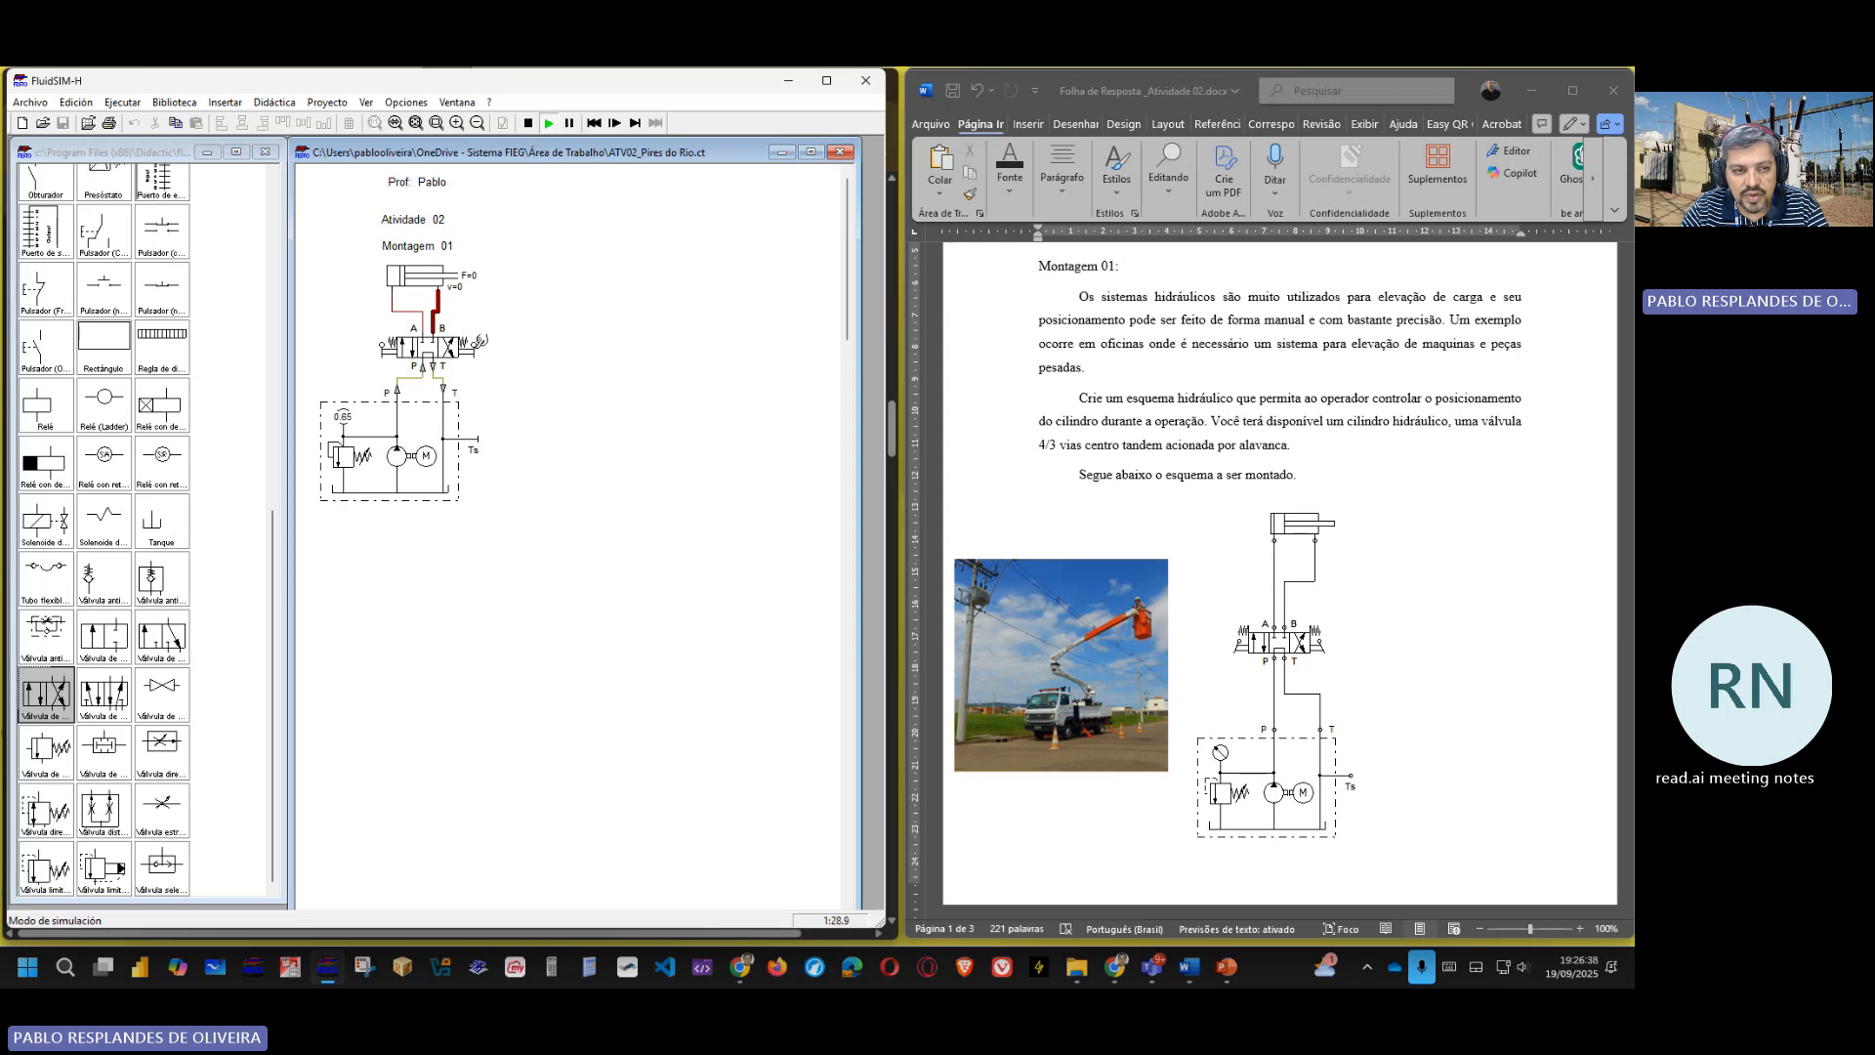
pyautogui.click(480, 342)
pyautogui.click(390, 343)
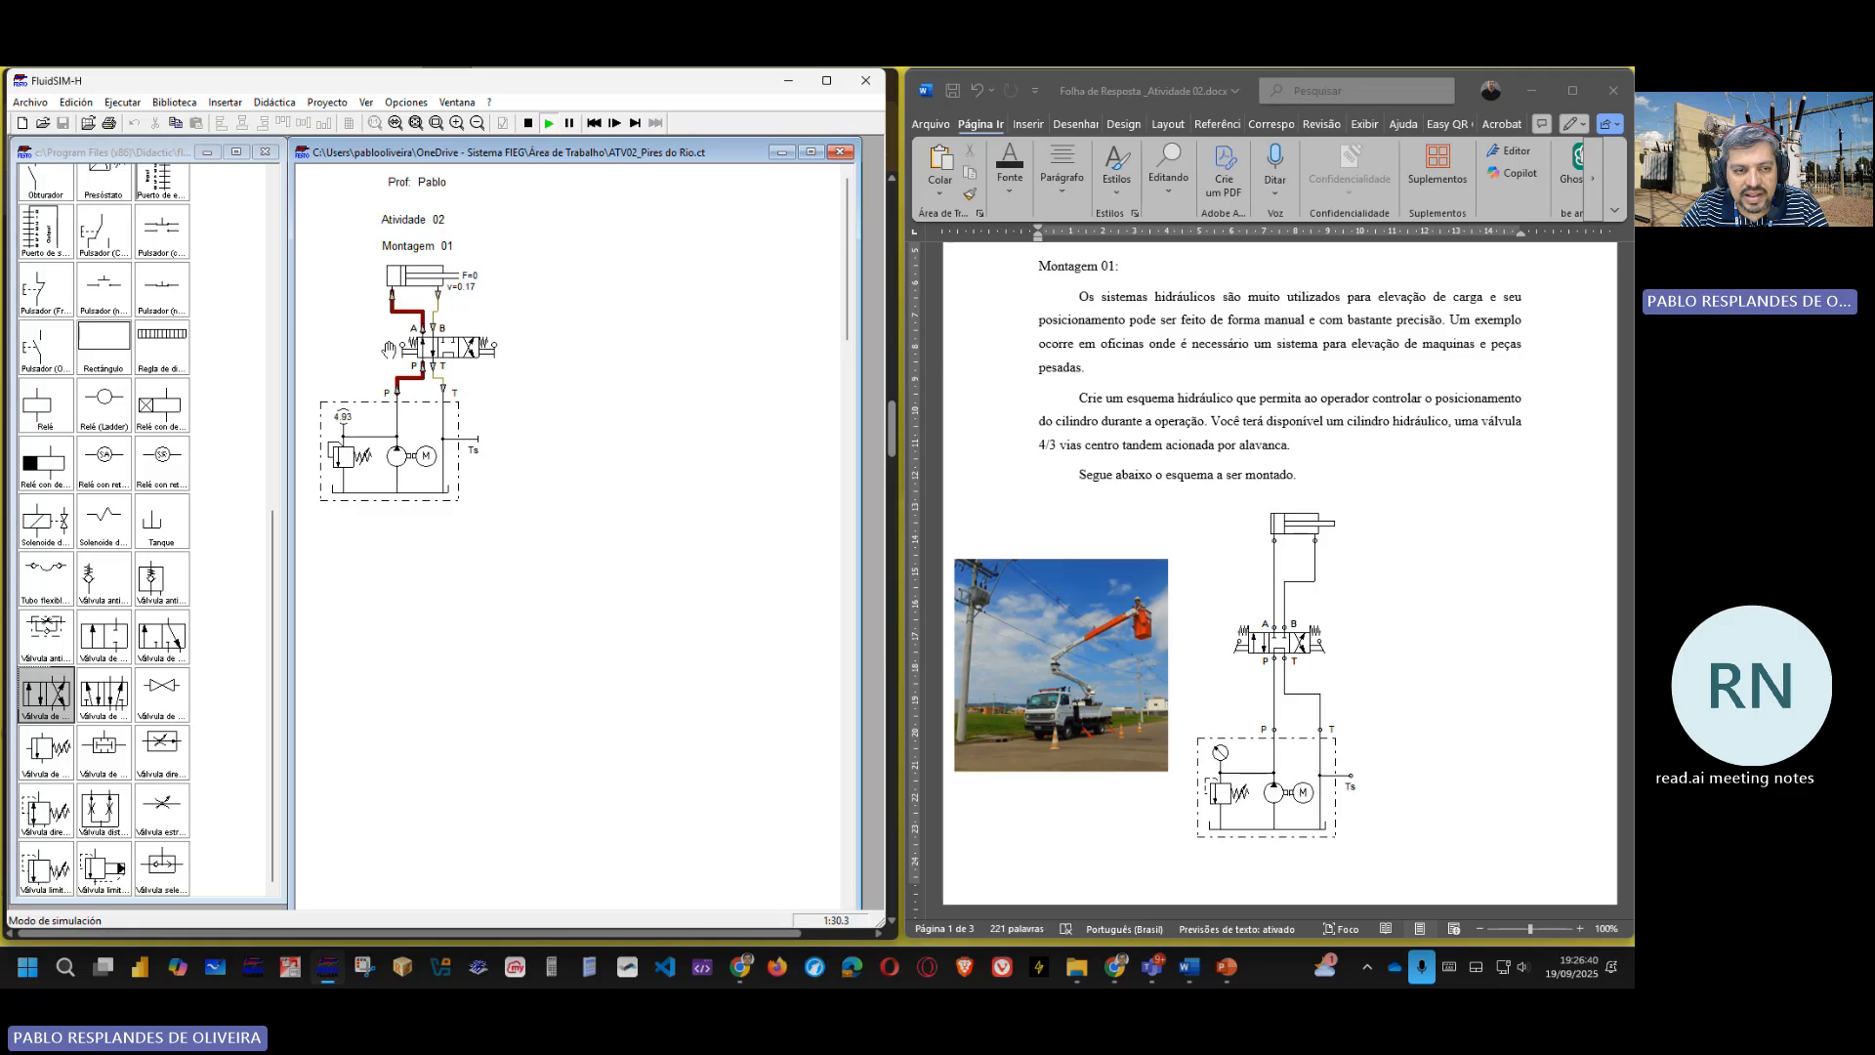
pyautogui.click(390, 343)
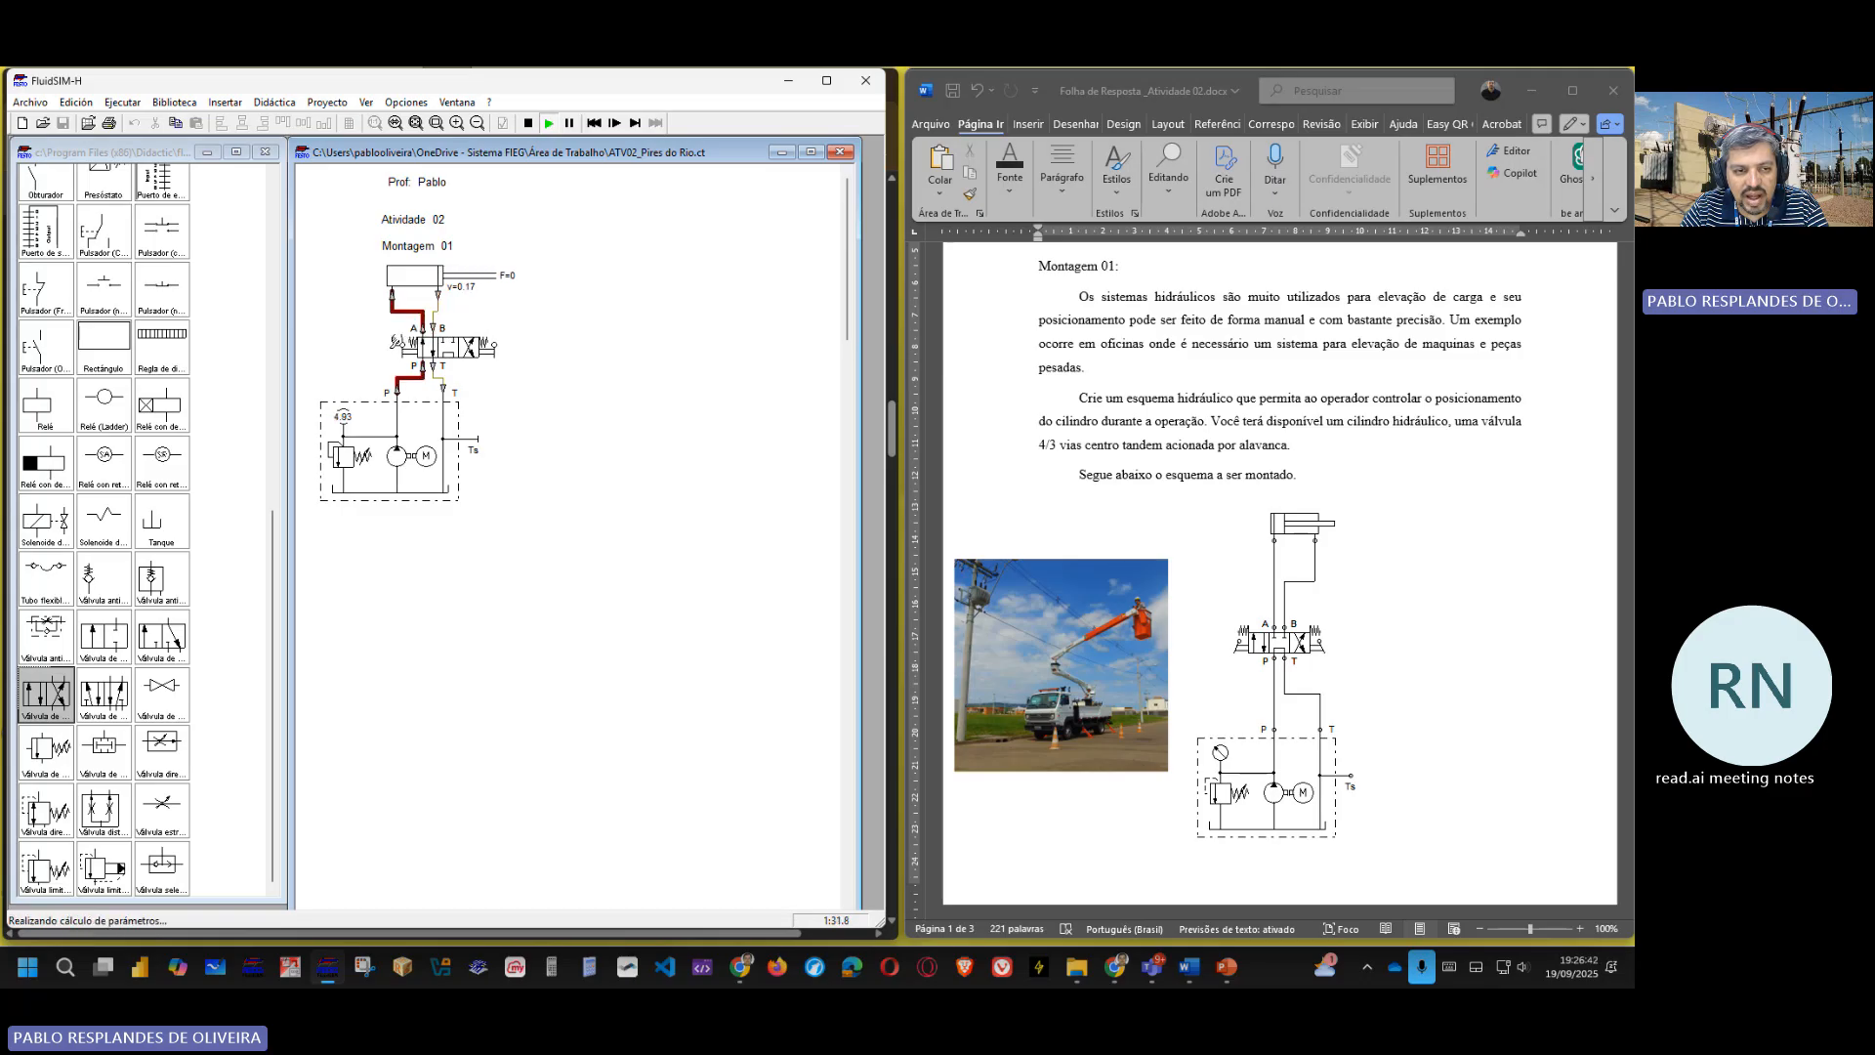
pyautogui.click(395, 342)
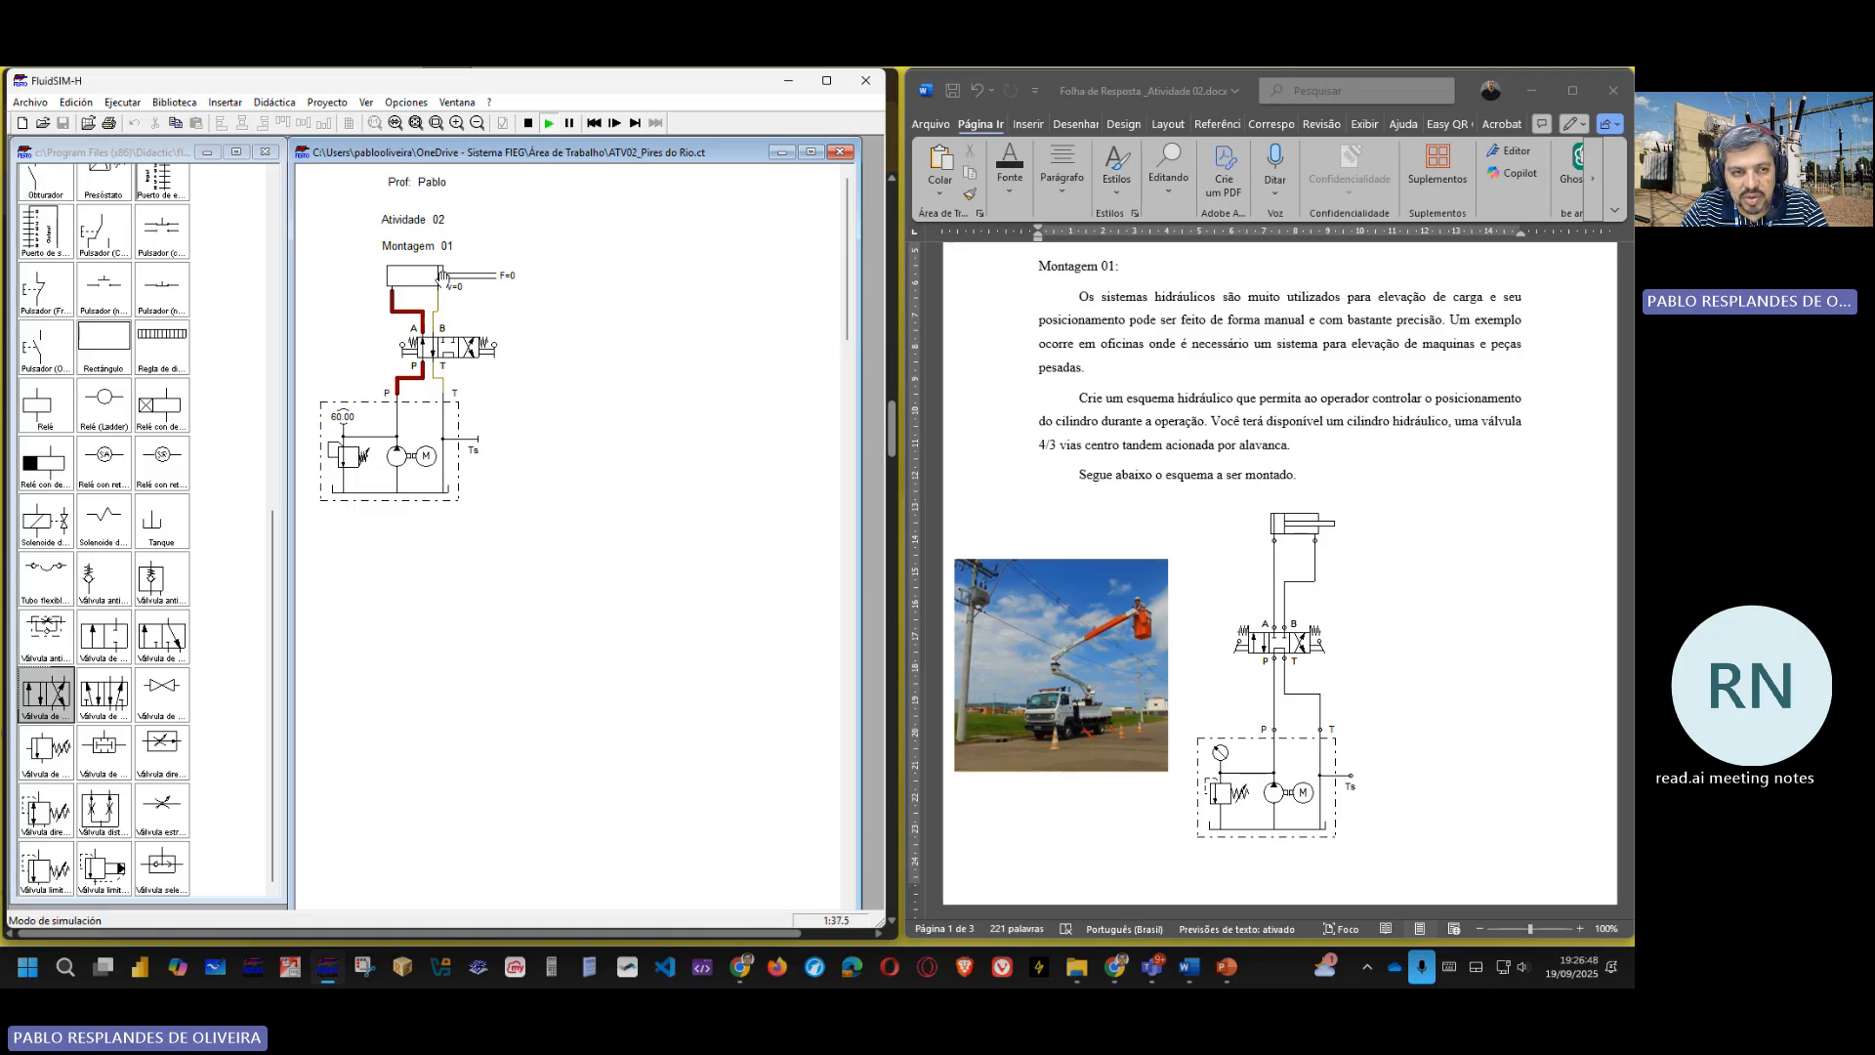
# - Retract the cylinder fully with the valve's right lever and stop the simulation
pyautogui.click(461, 347)
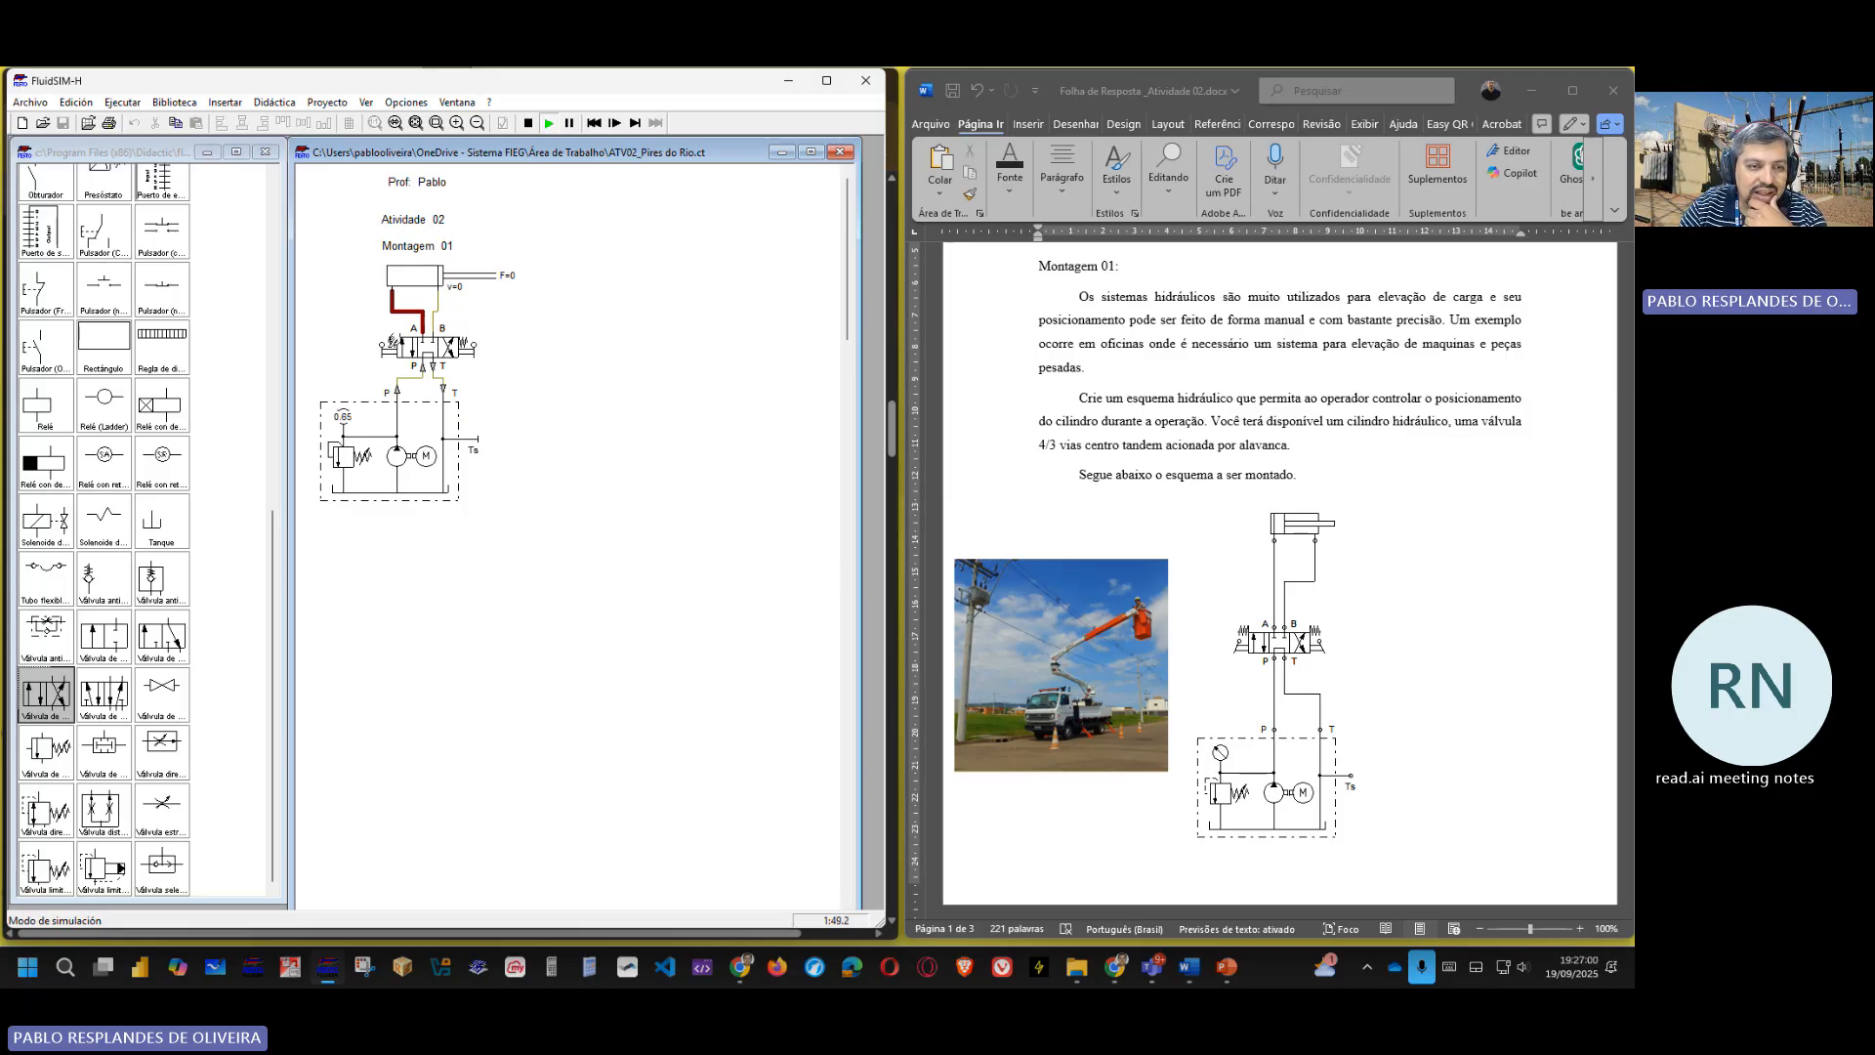
pyautogui.click(390, 341)
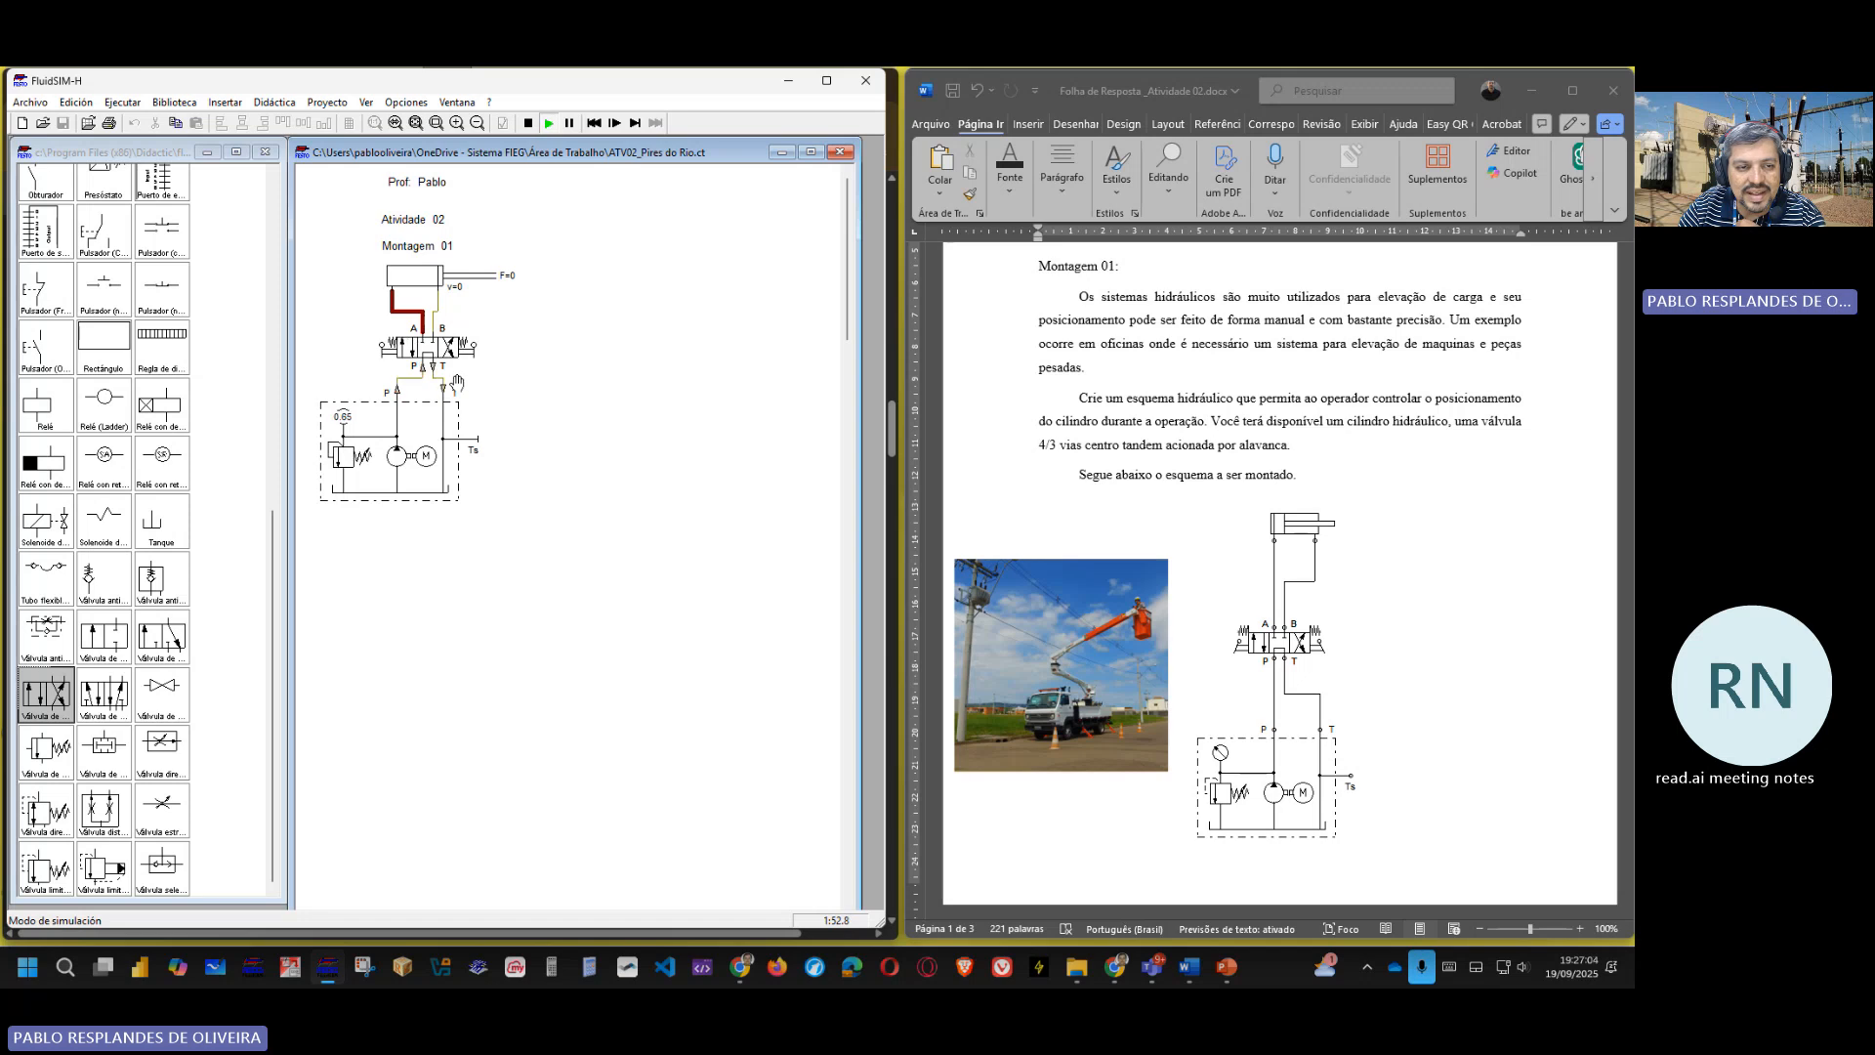
pyautogui.click(470, 343)
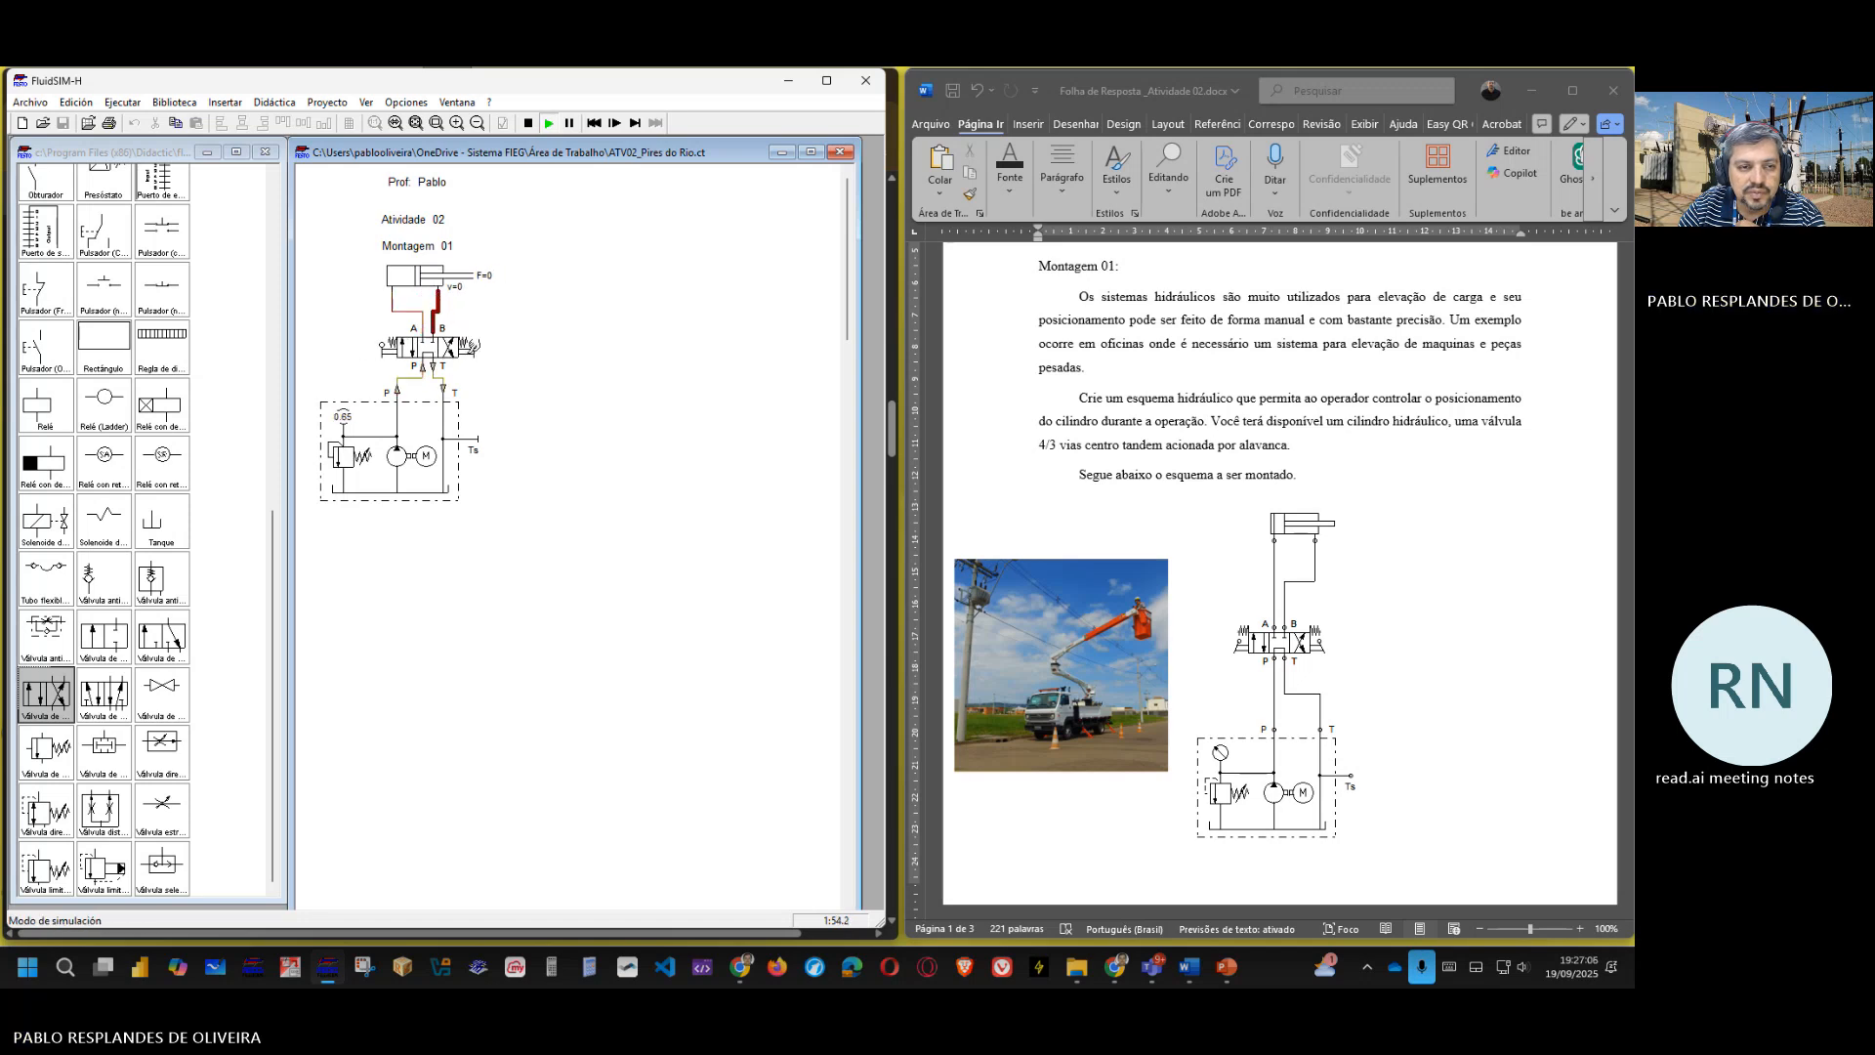
pyautogui.click(471, 345)
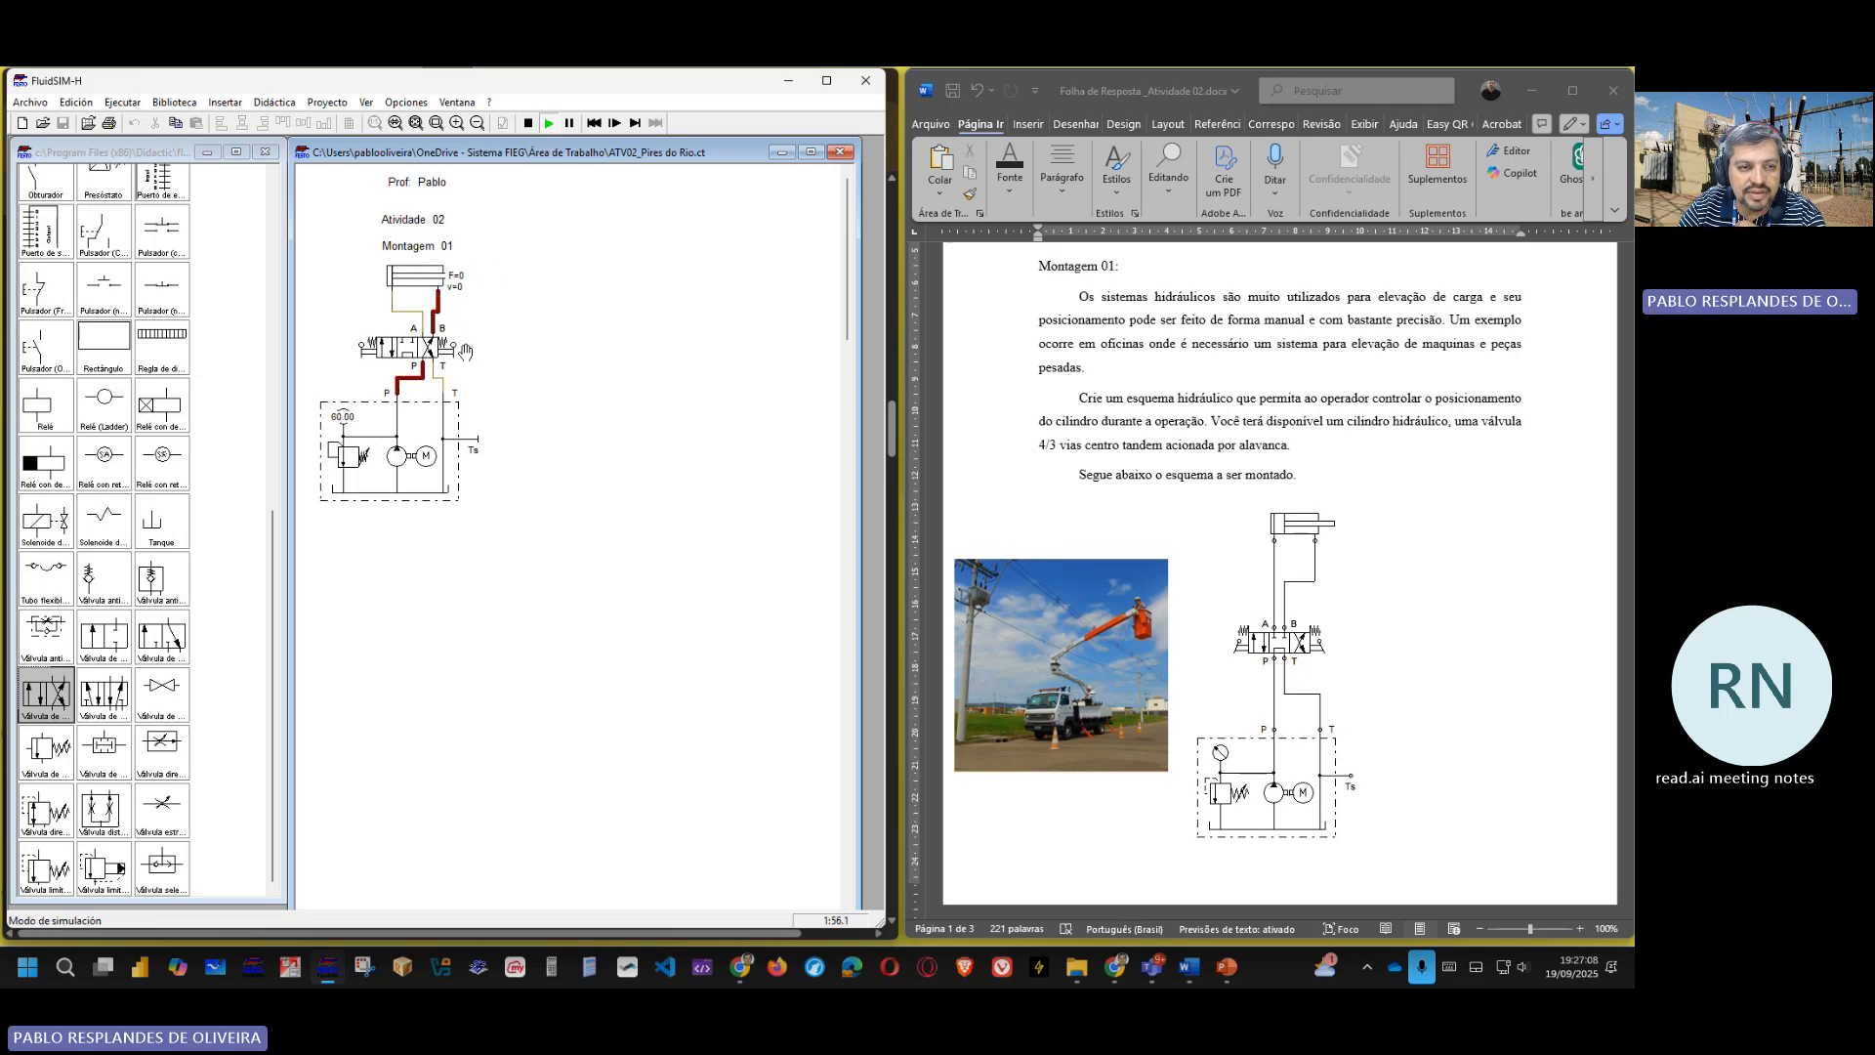
pyautogui.click(472, 345)
pyautogui.click(527, 124)
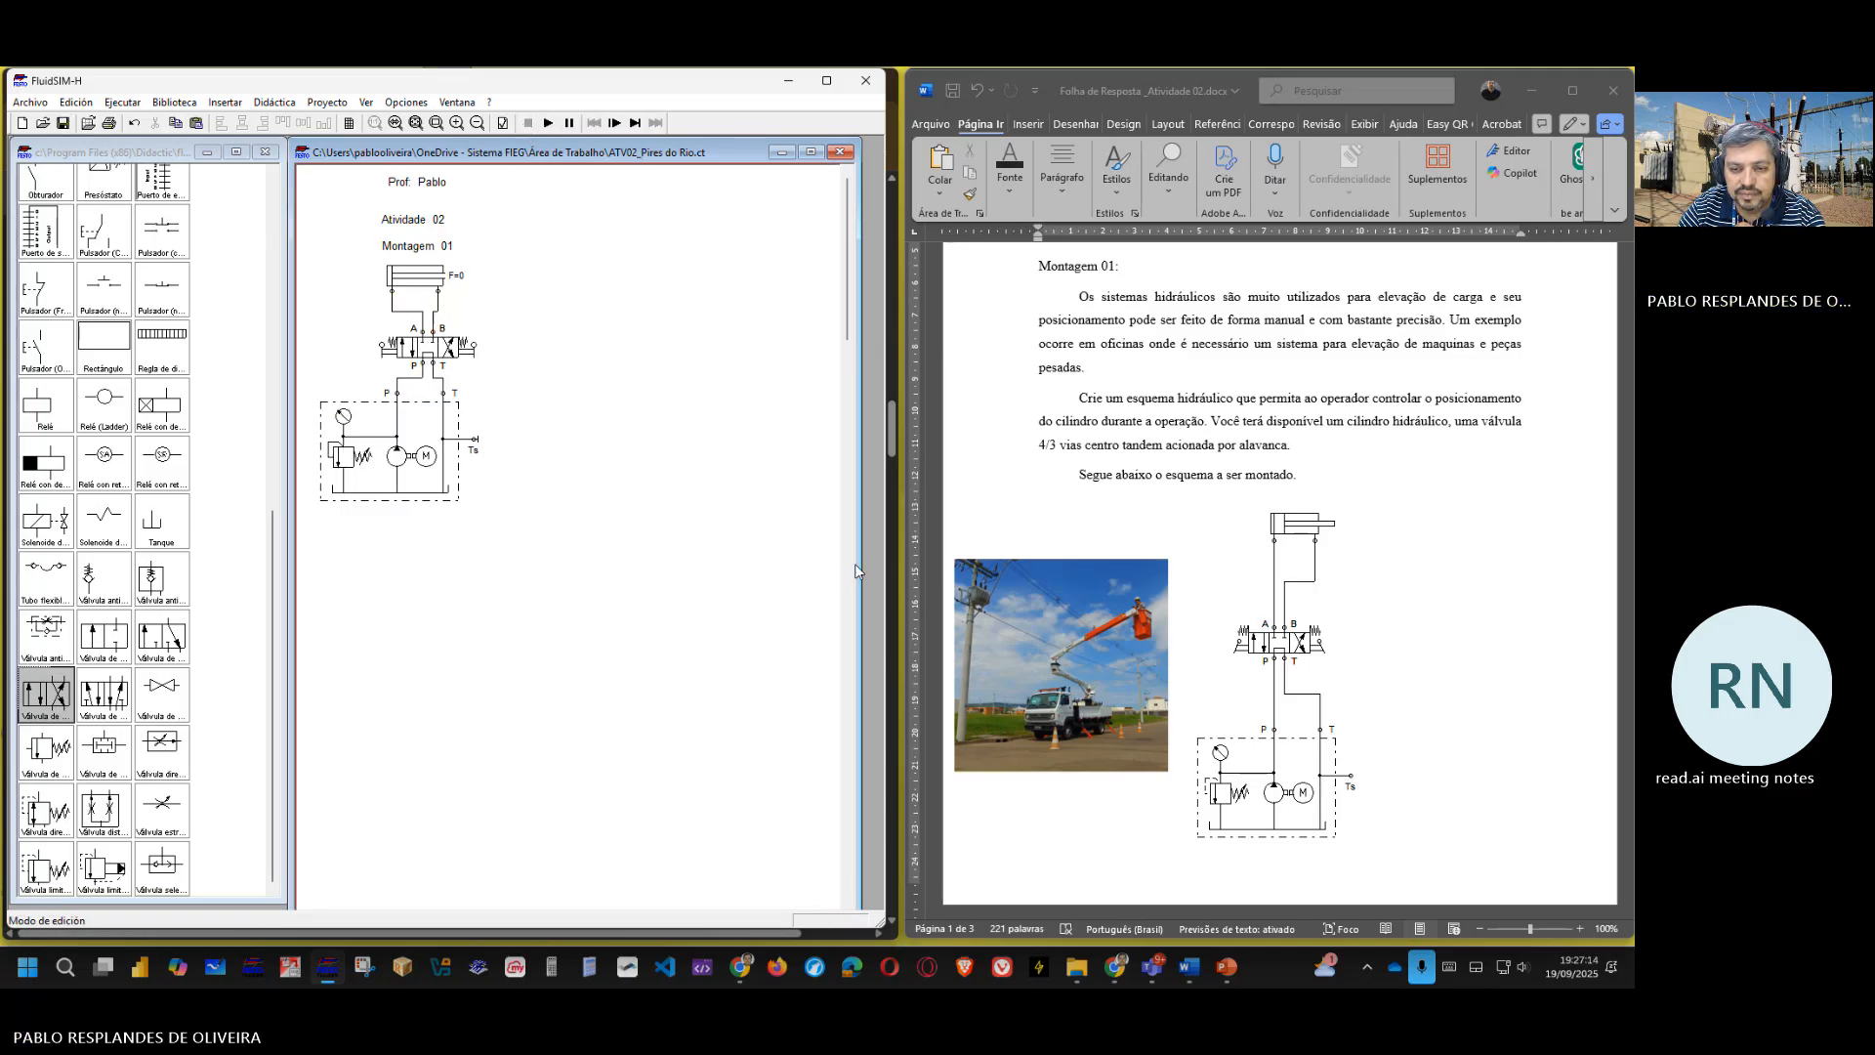
# - Review the Montagem 01 text and diagram in the Word document and read the Montagem 02 task and its hydraulic motor circuit
pyautogui.scroll(-3, 1092, 587)
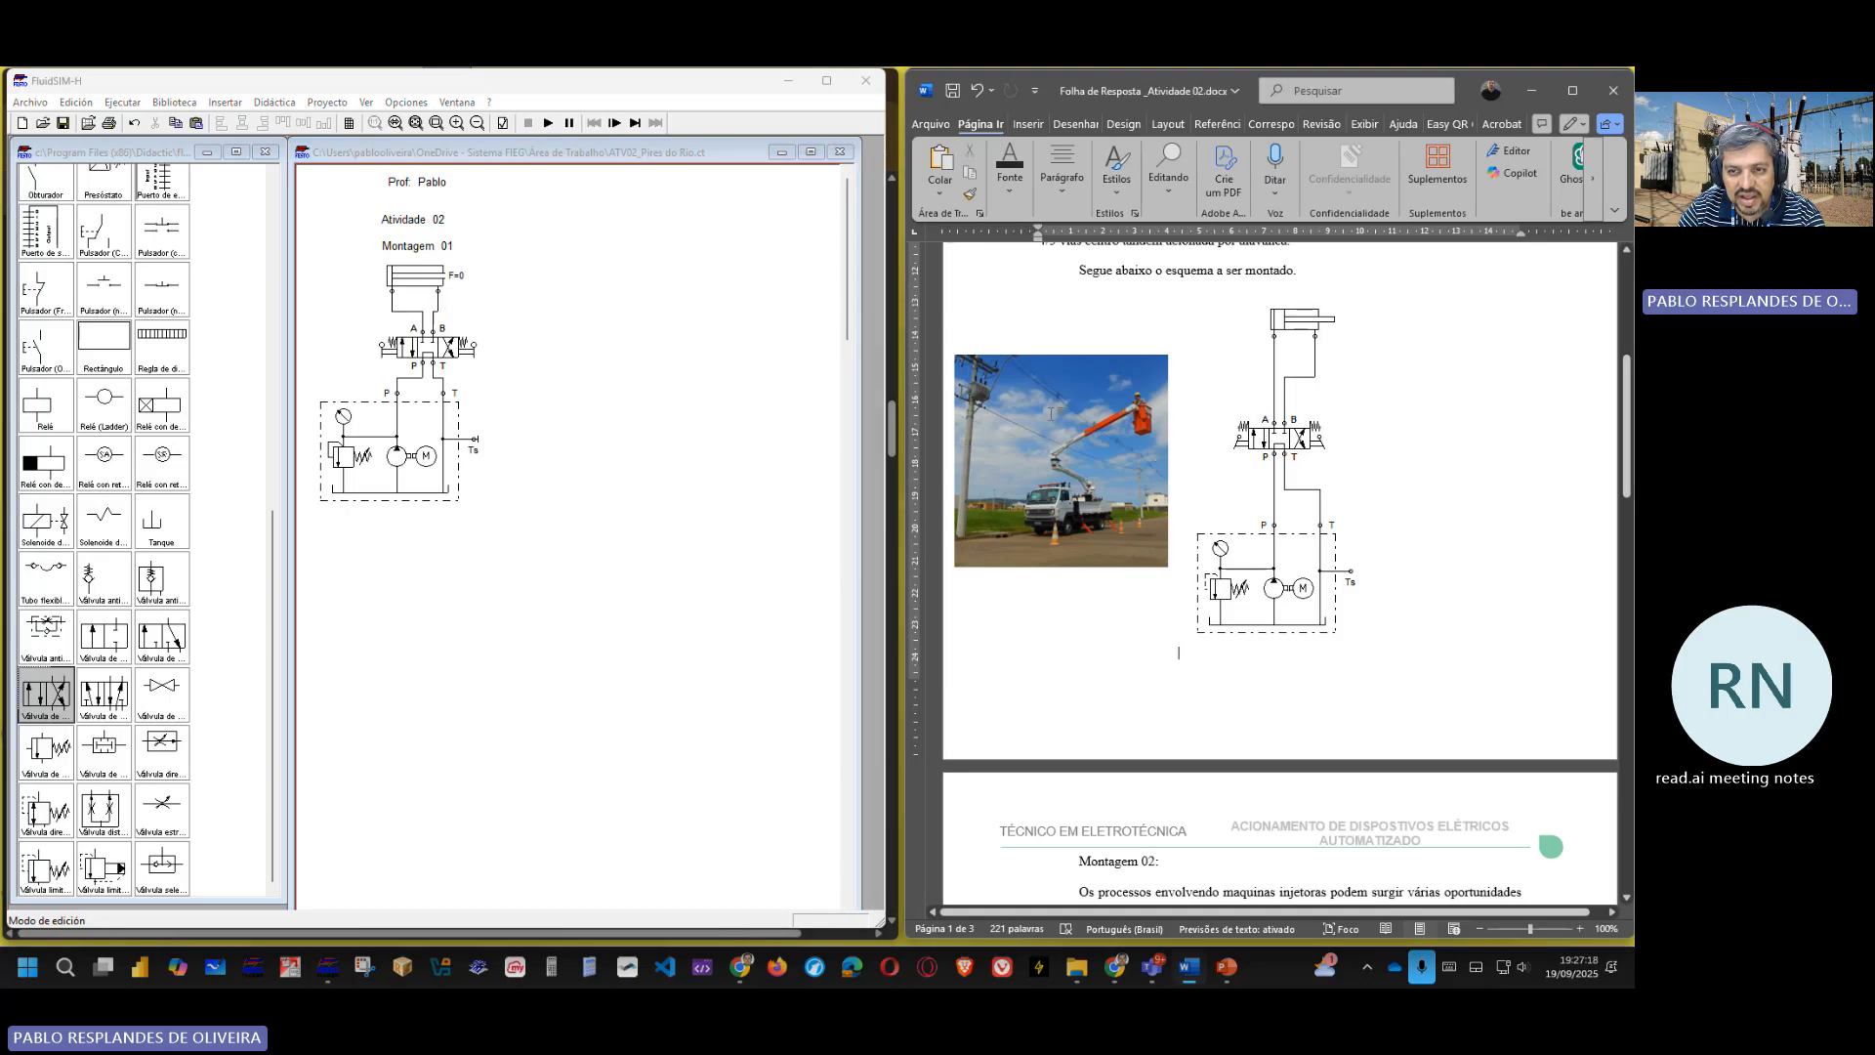
pyautogui.scroll(4, 1050, 414)
pyautogui.moveTo(1038, 448); pyautogui.dragTo(1299, 558)
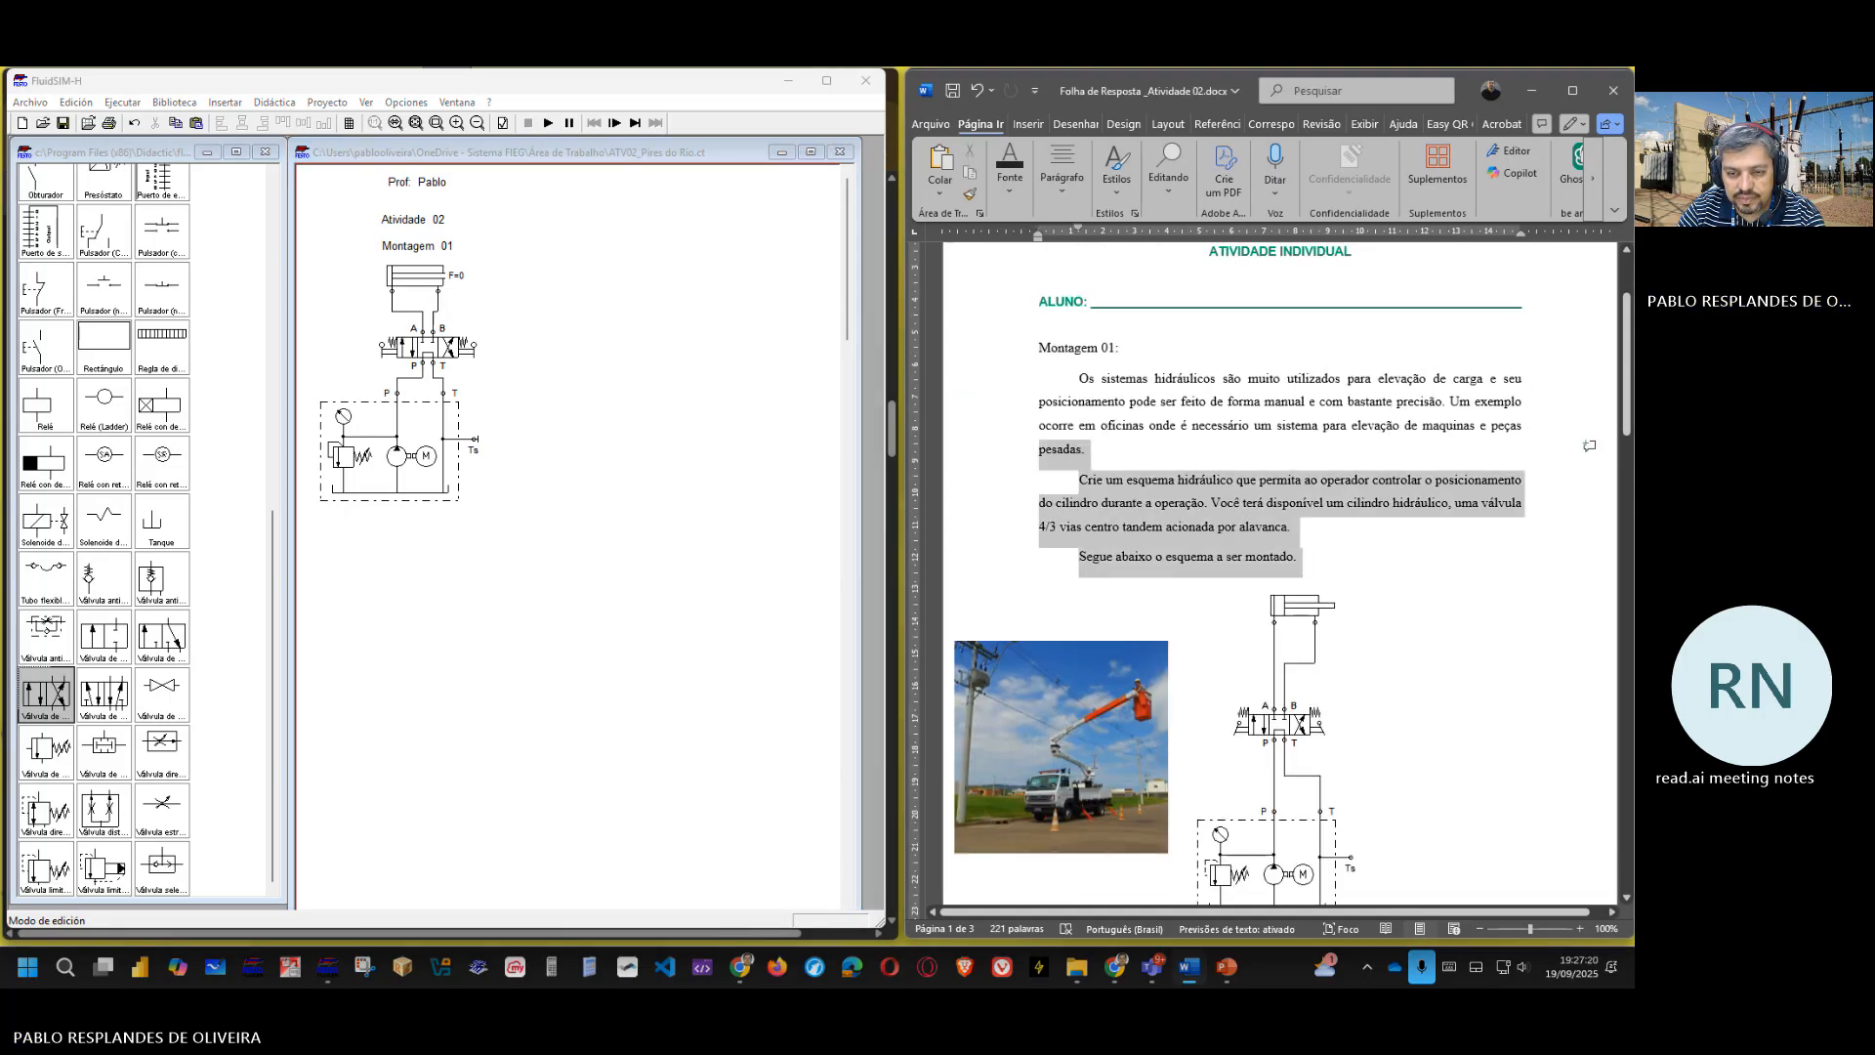
pyautogui.scroll(-3, 1047, 547)
pyautogui.click(1146, 617)
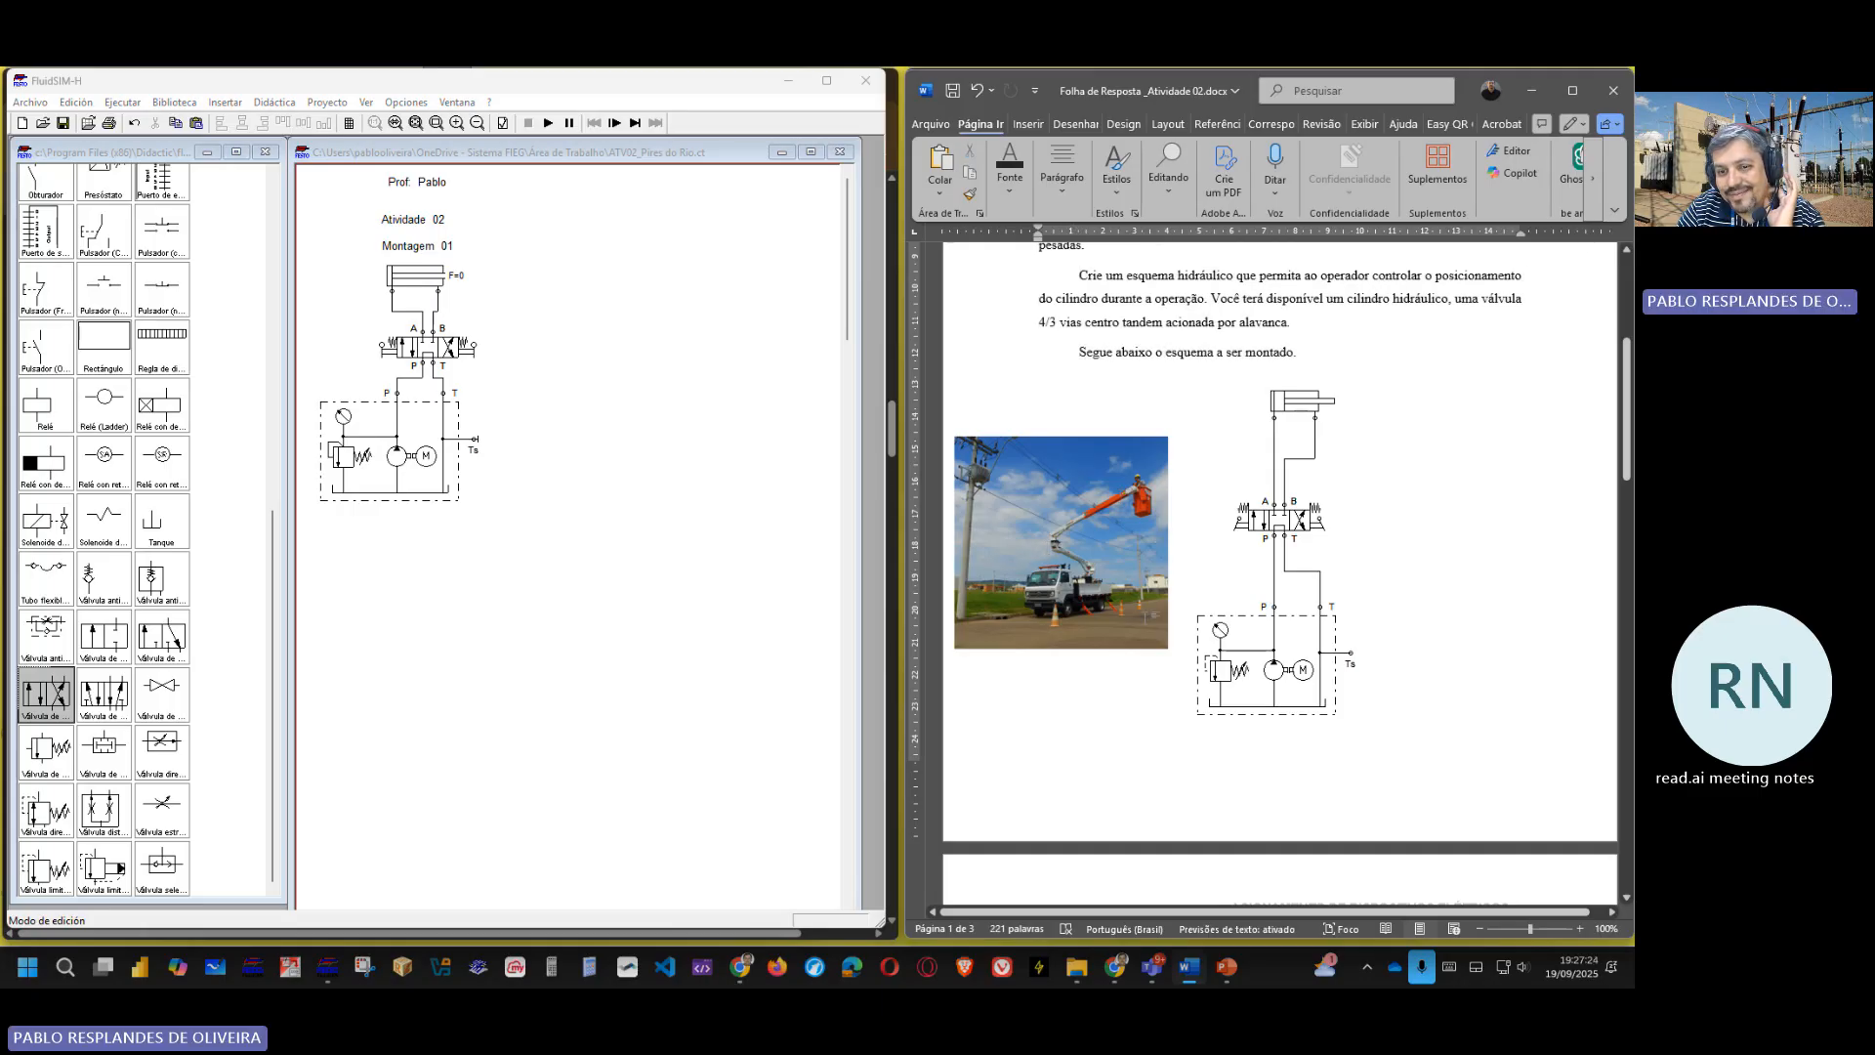
pyautogui.scroll(-8, 1087, 643)
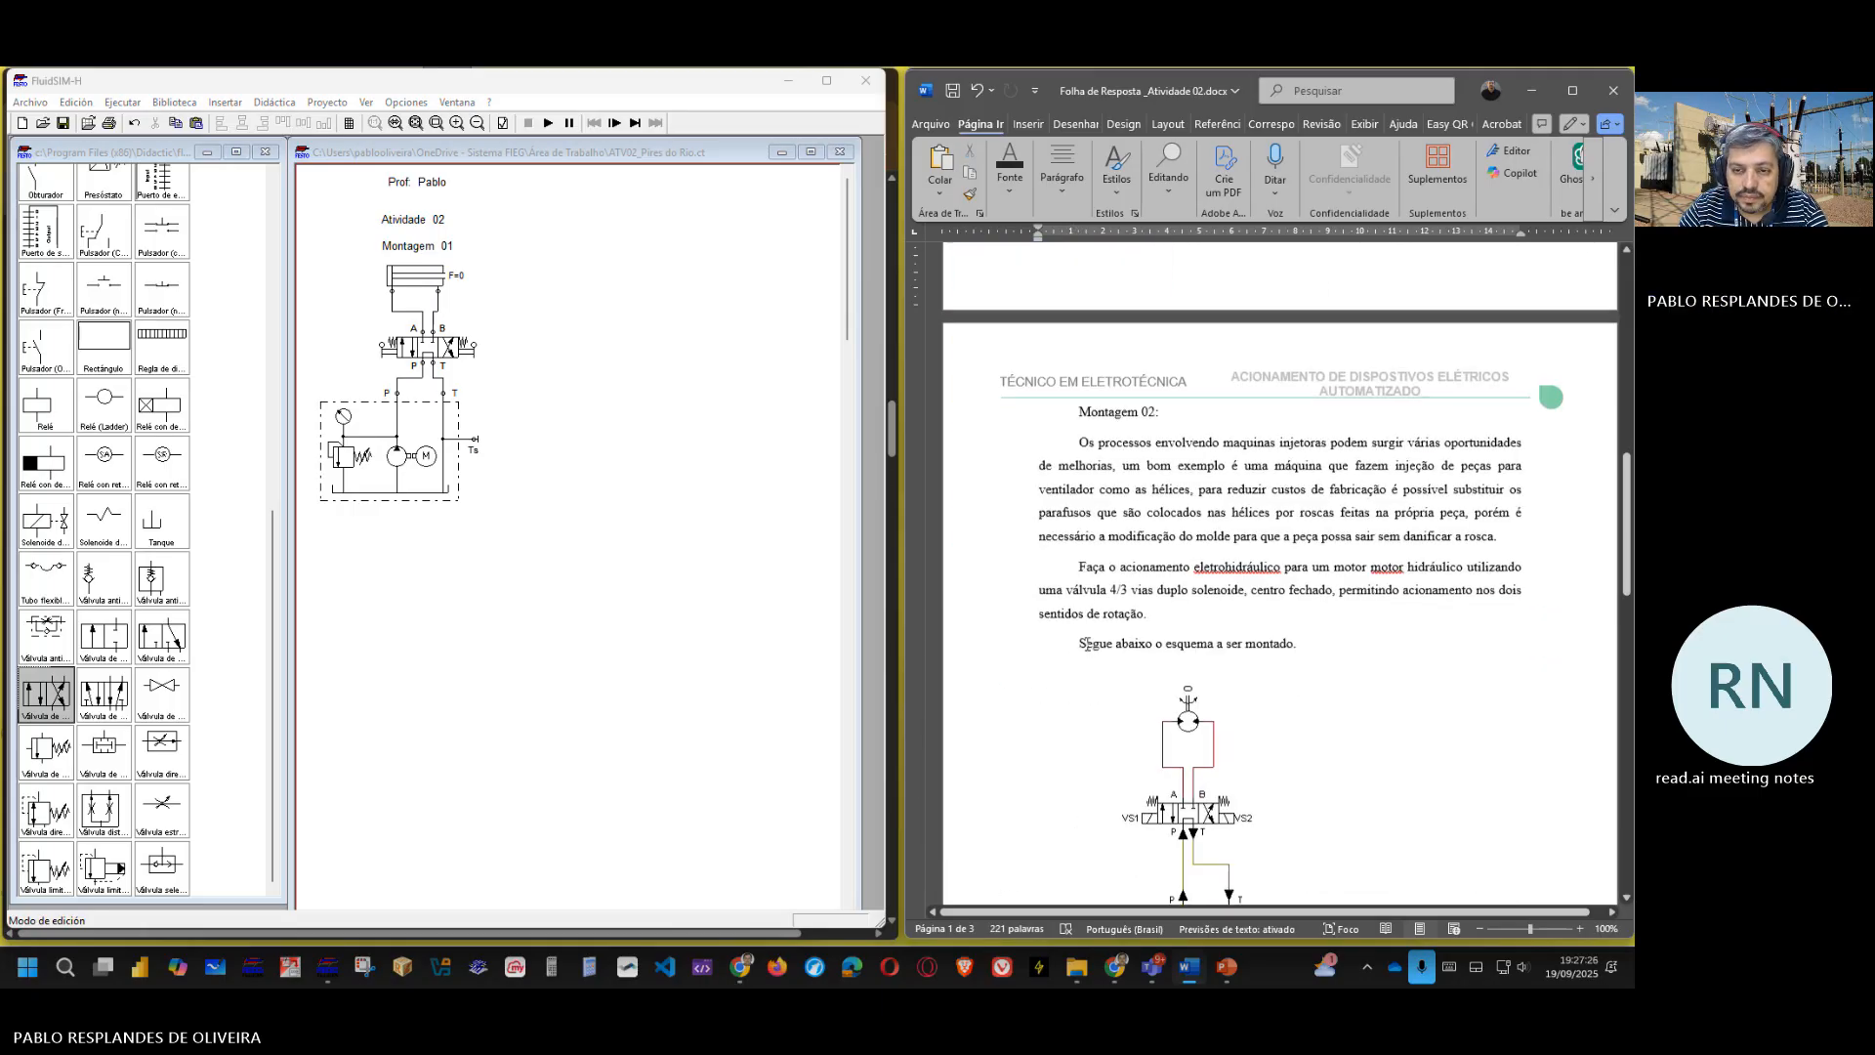
pyautogui.scroll(-3, 1086, 644)
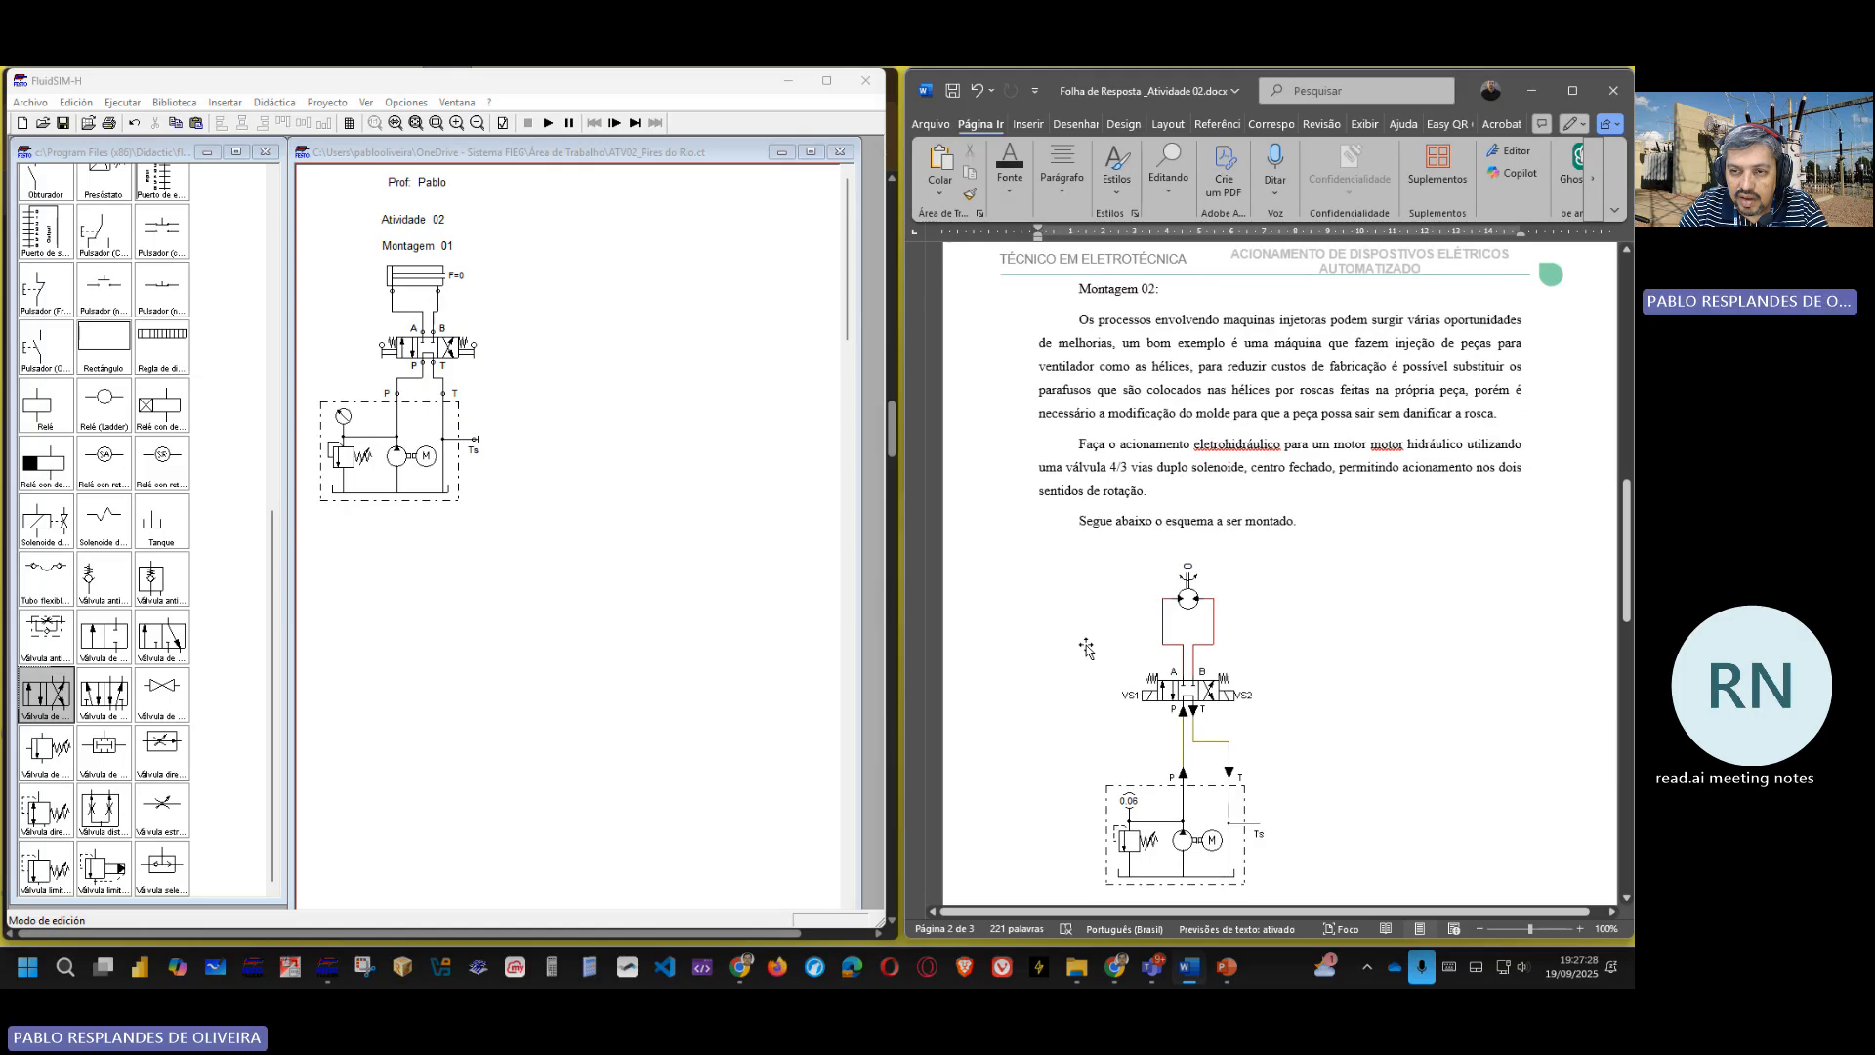
# - Copy the phrase "uma máquina que fazem injeção de peças para ventilador como as hélices," from the Montagem 02 text and search Google Images for it
pyautogui.scroll(-1, 1087, 647)
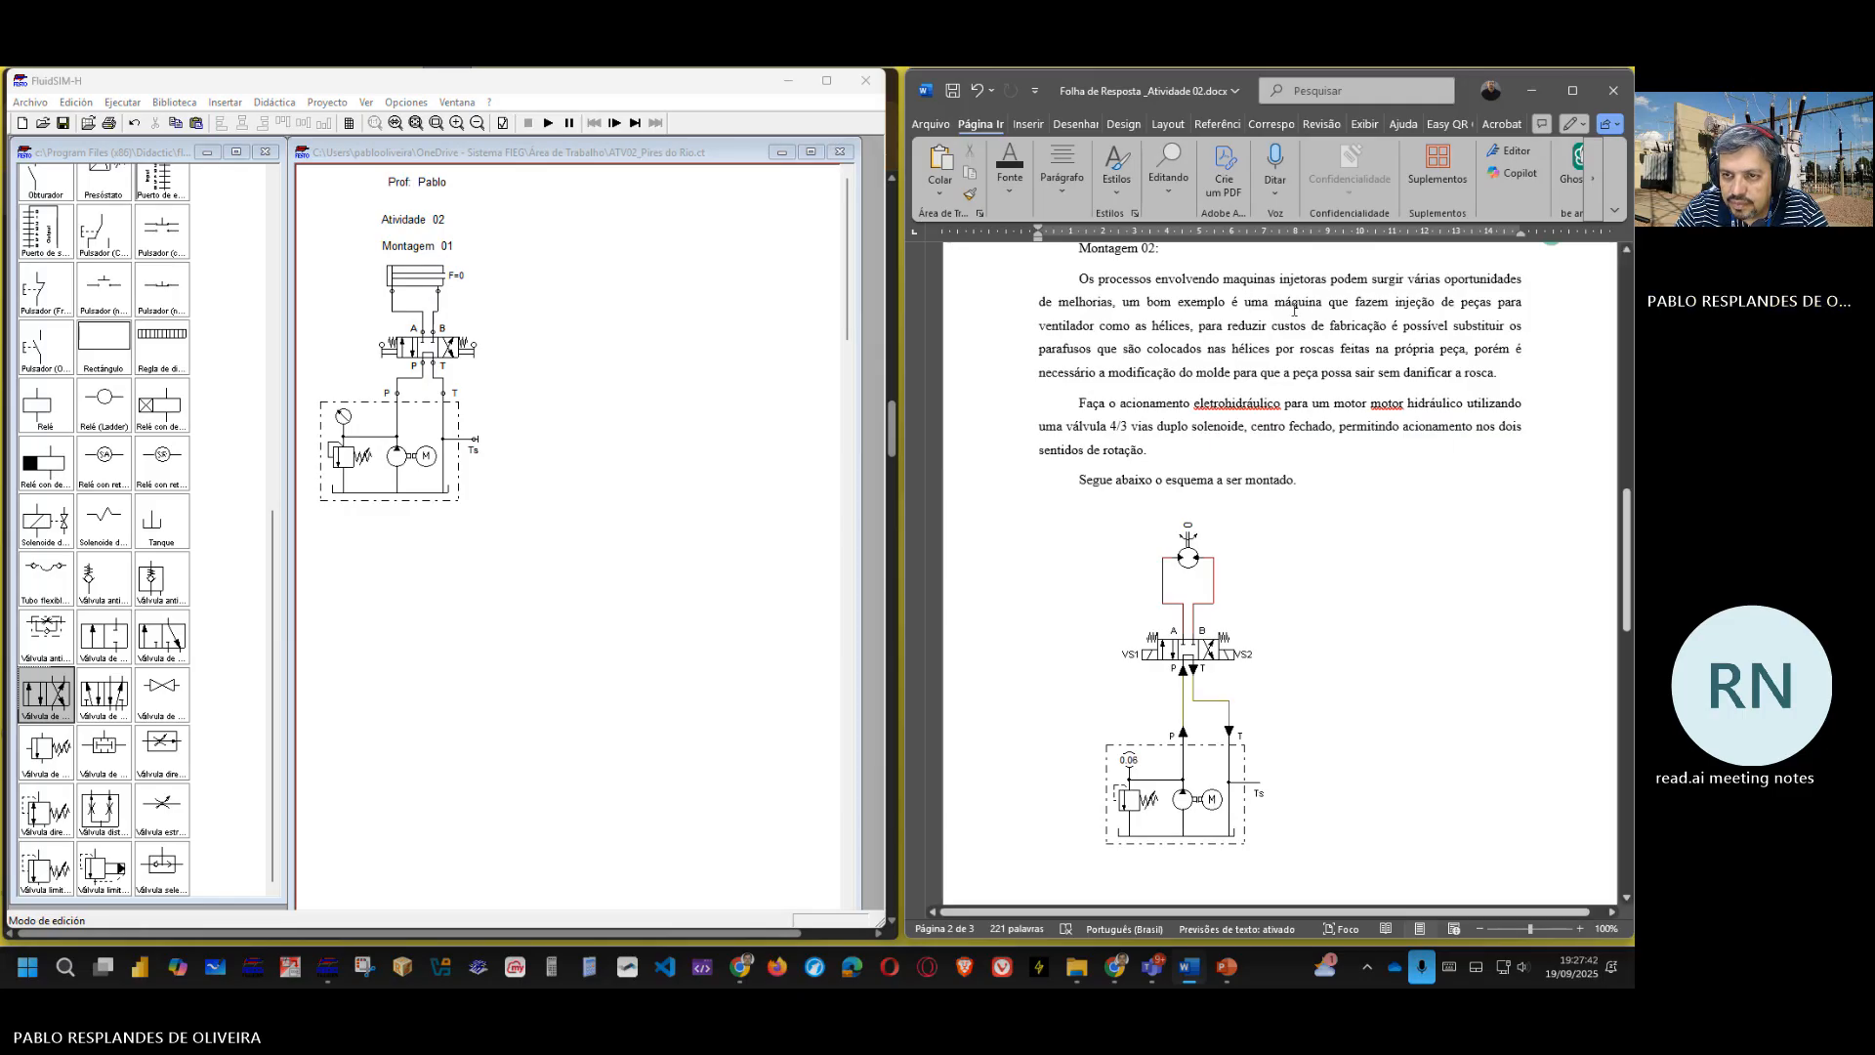
pyautogui.moveTo(1270, 303); pyautogui.dragTo(1188, 332)
pyautogui.moveTo(1191, 330); pyautogui.dragTo(1195, 328)
pyautogui.hotkey('ctrl', 'c')
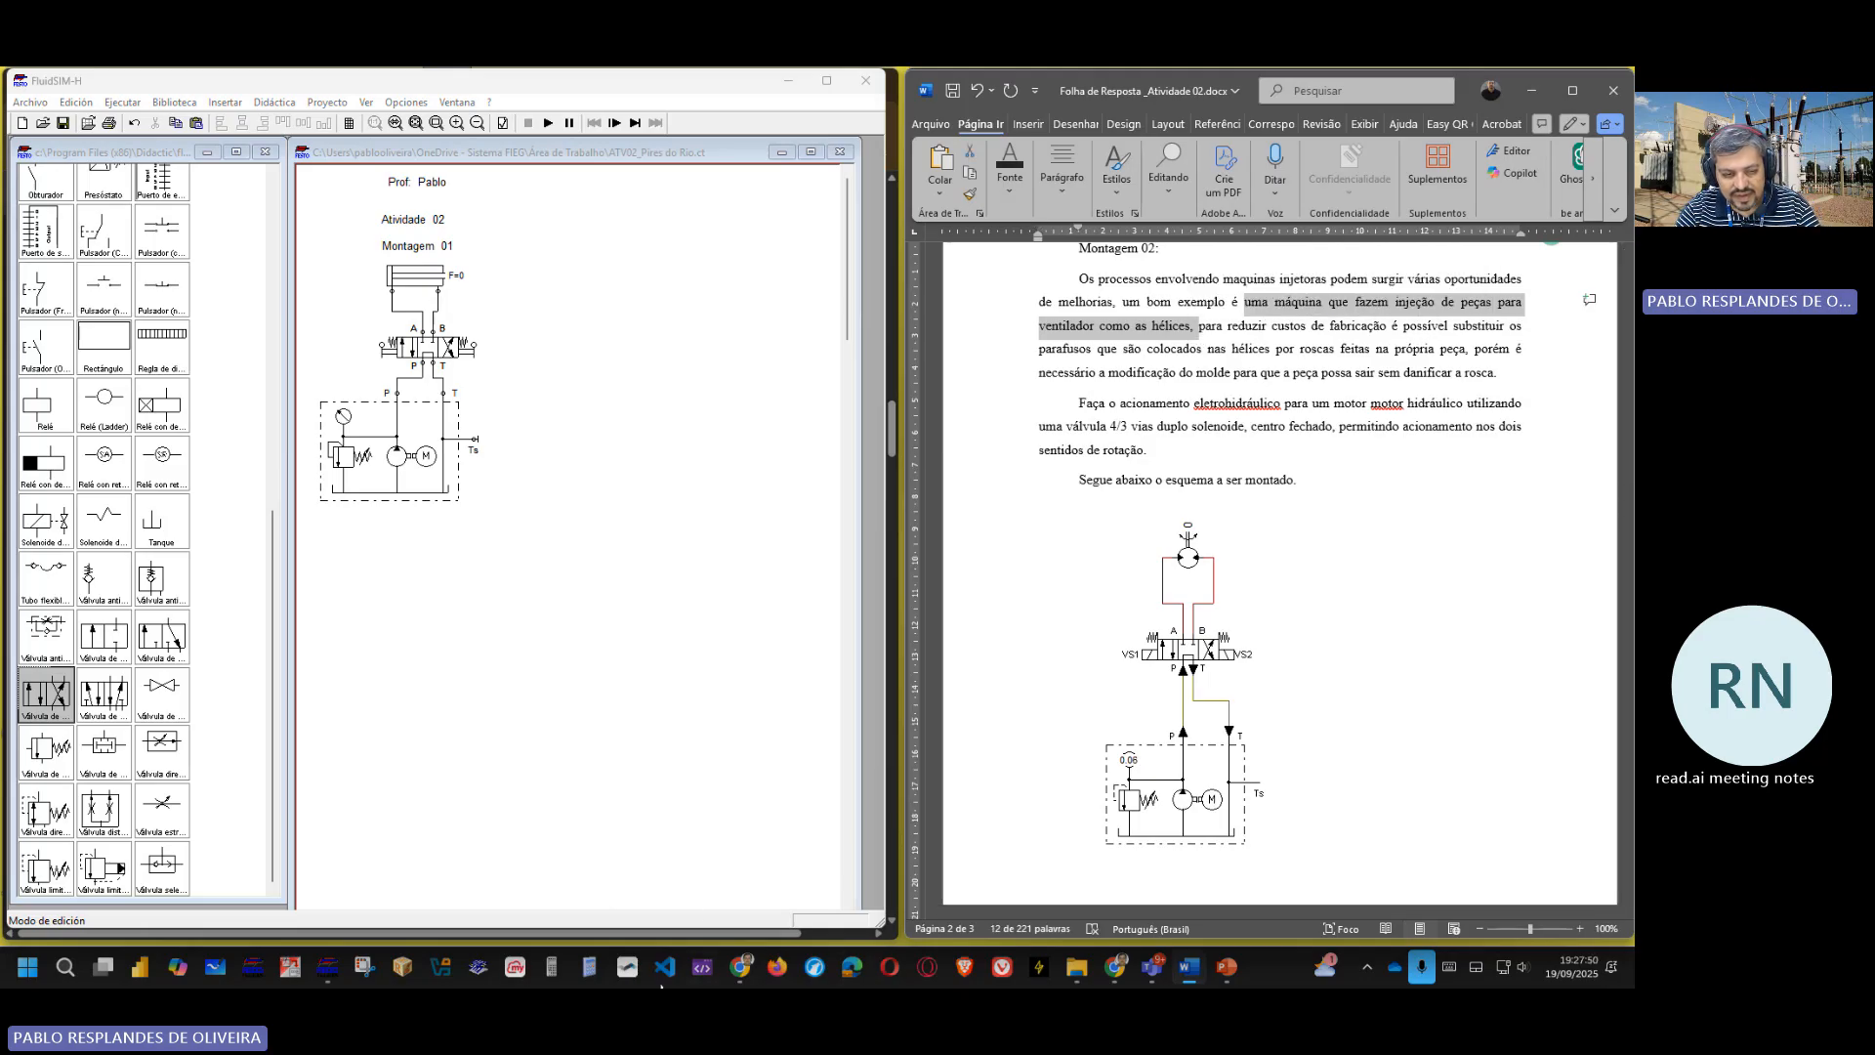
pyautogui.click(327, 967)
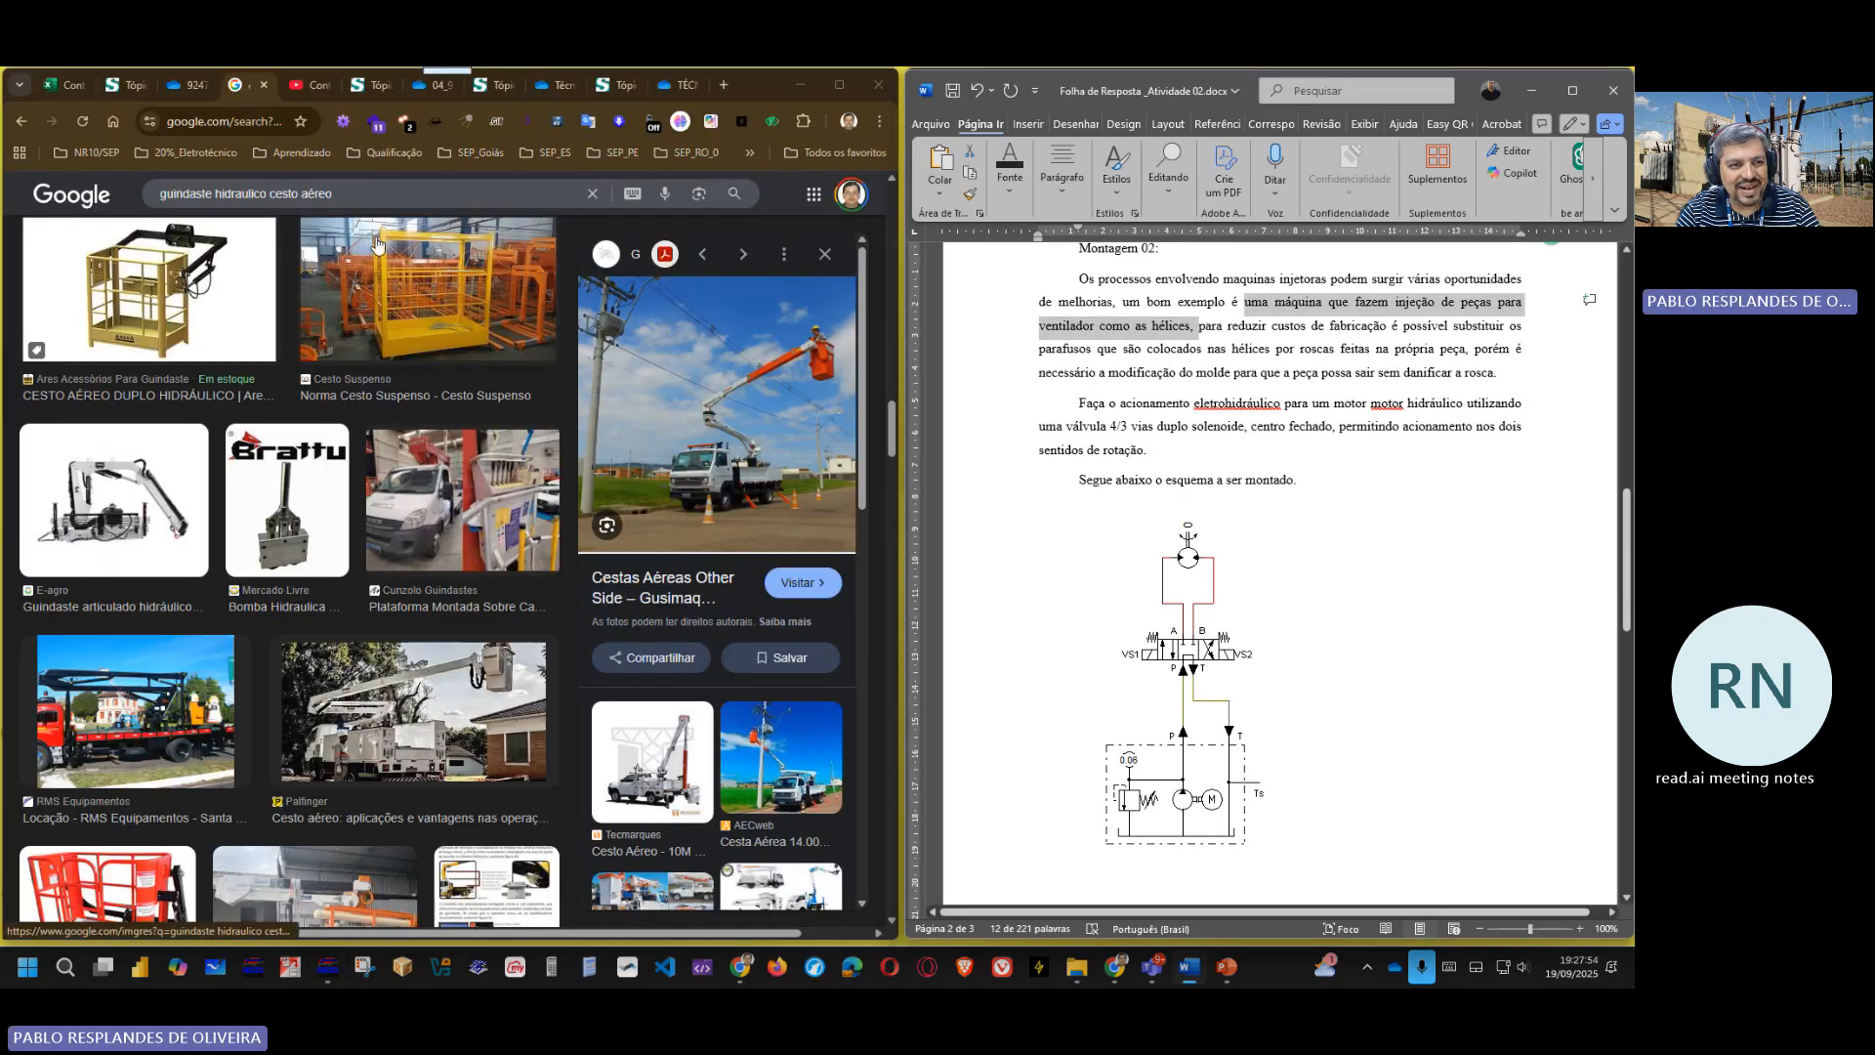
pyautogui.moveTo(352, 197); pyautogui.dragTo(156, 193)
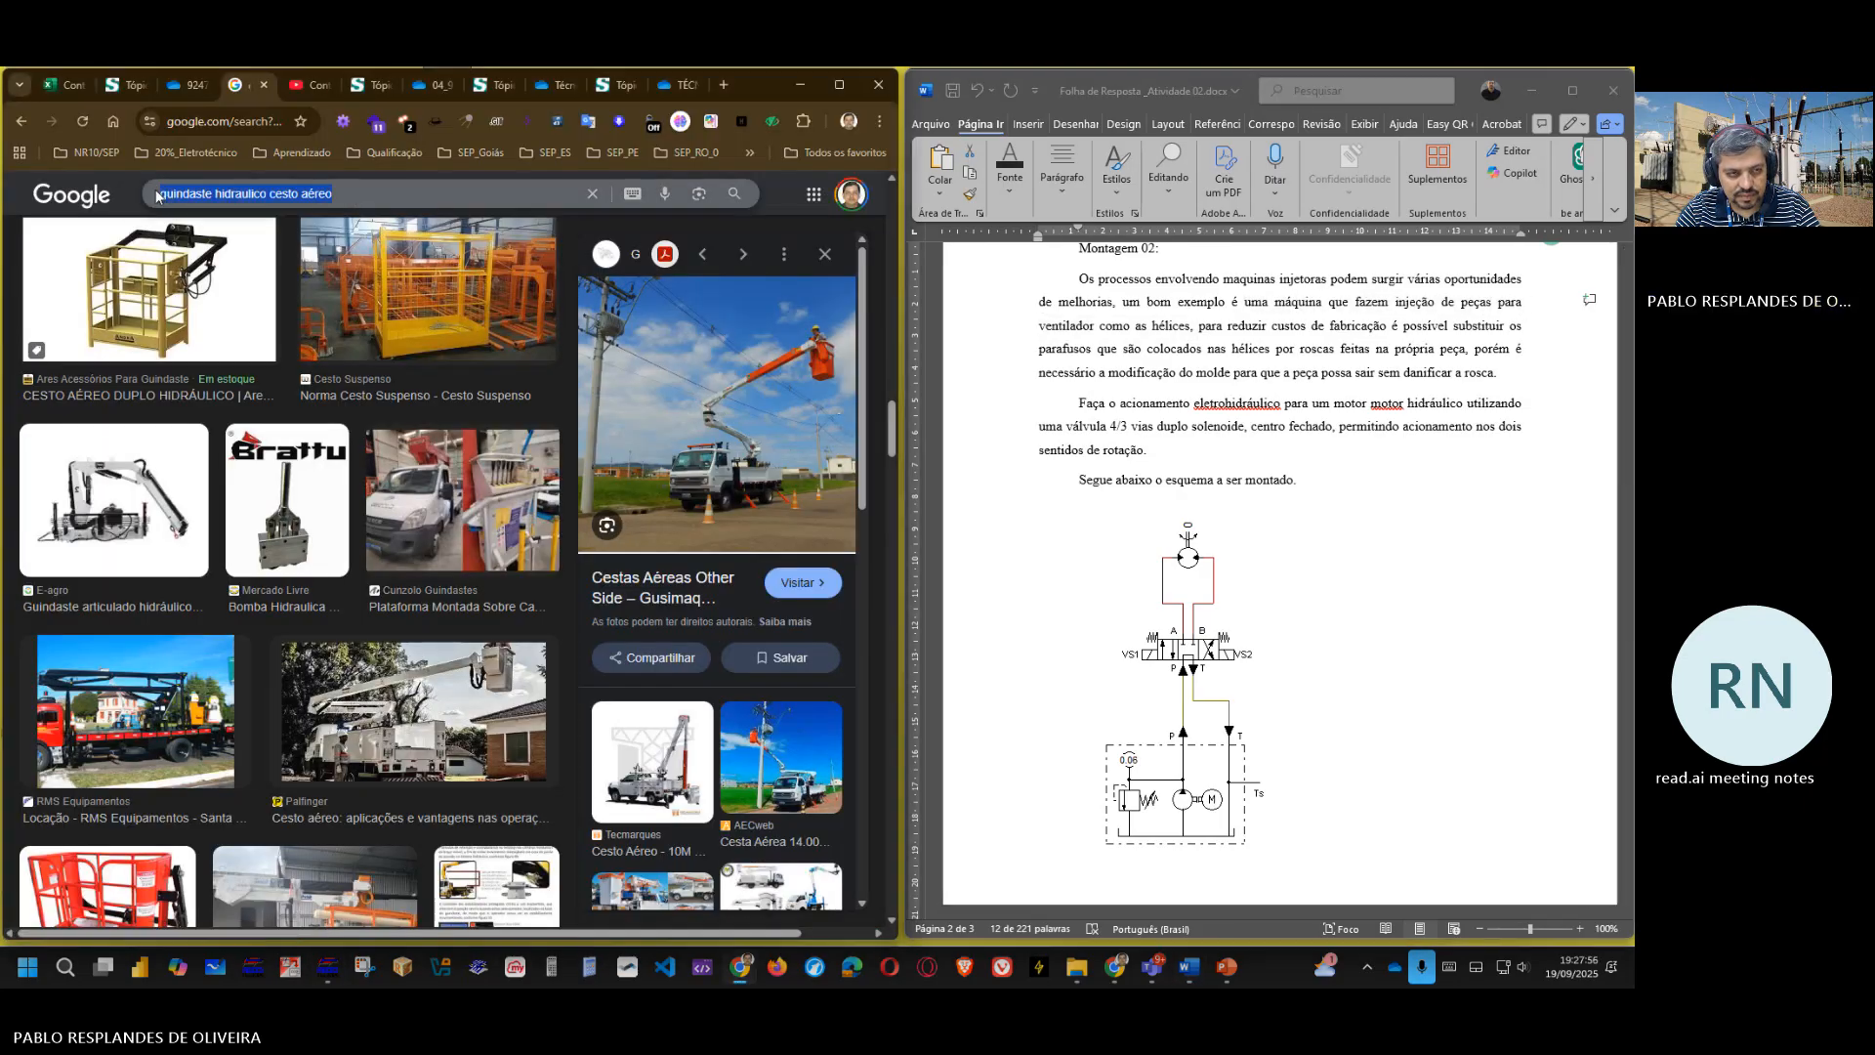
pyautogui.hotkey('ctrl', 'v')
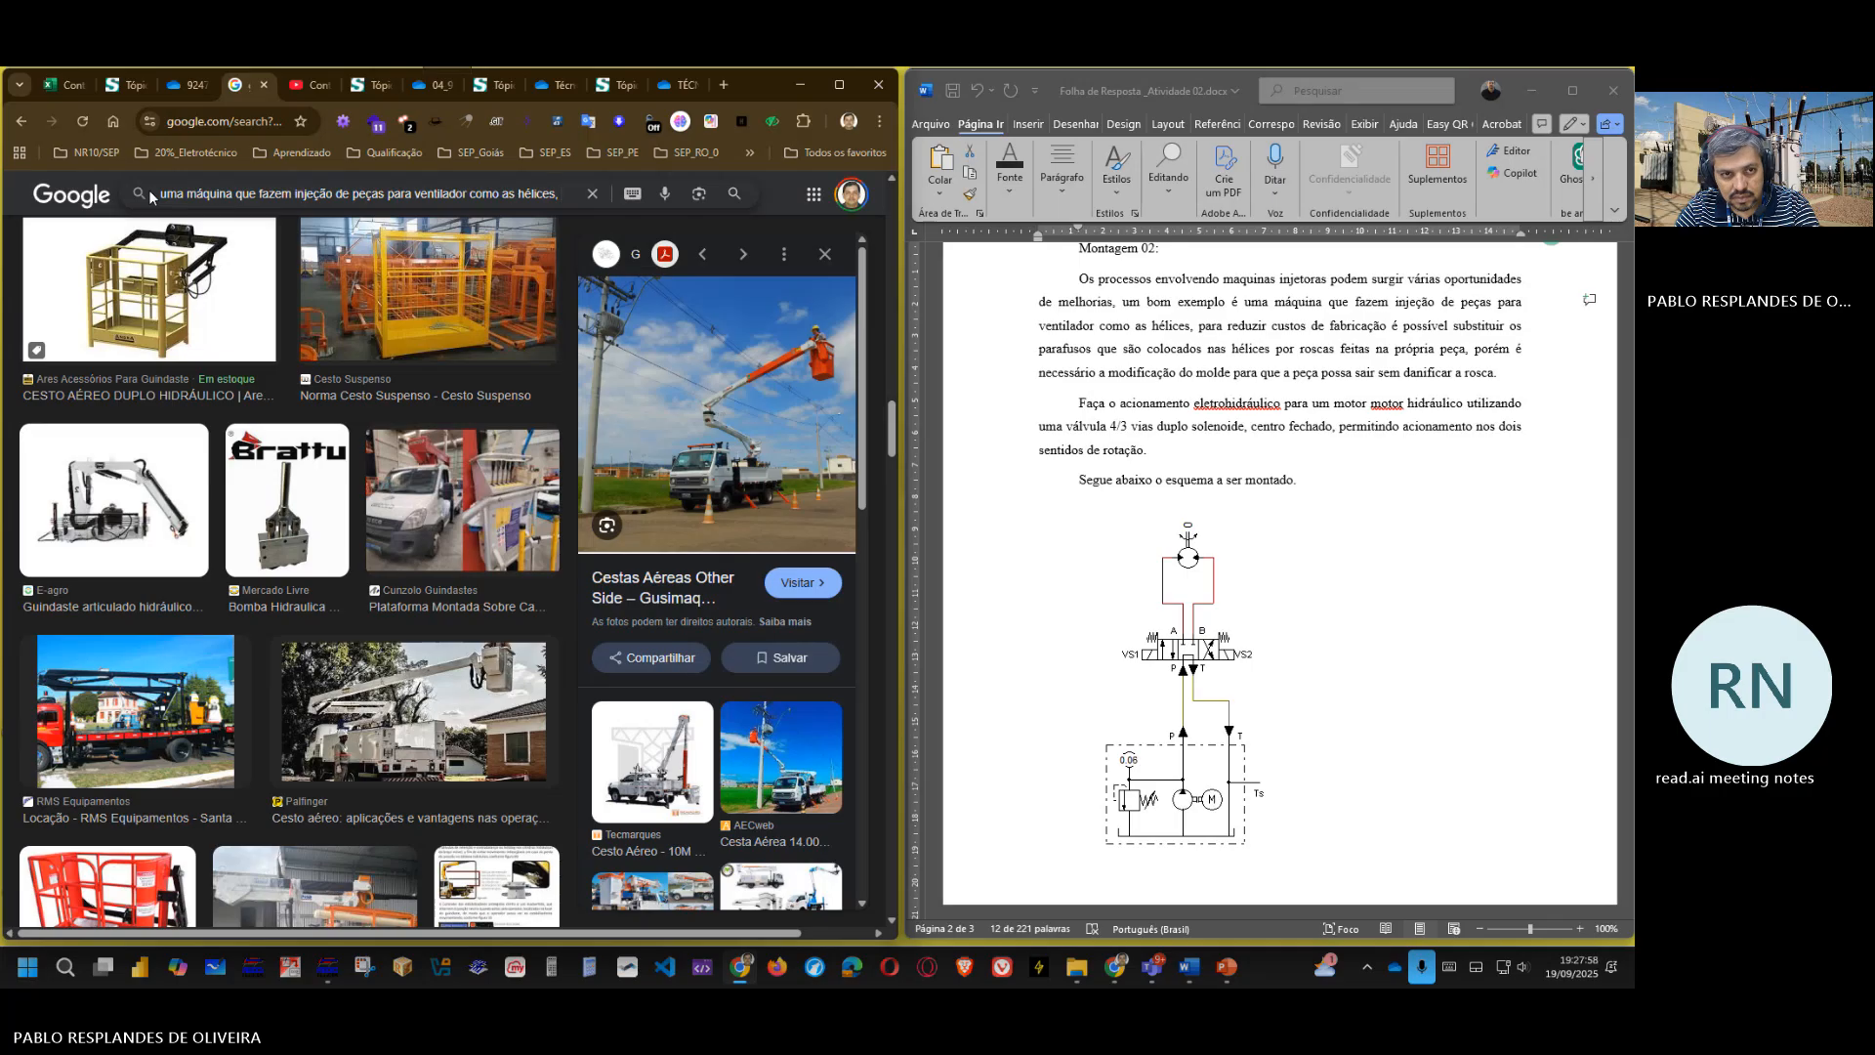
pyautogui.press('Return')
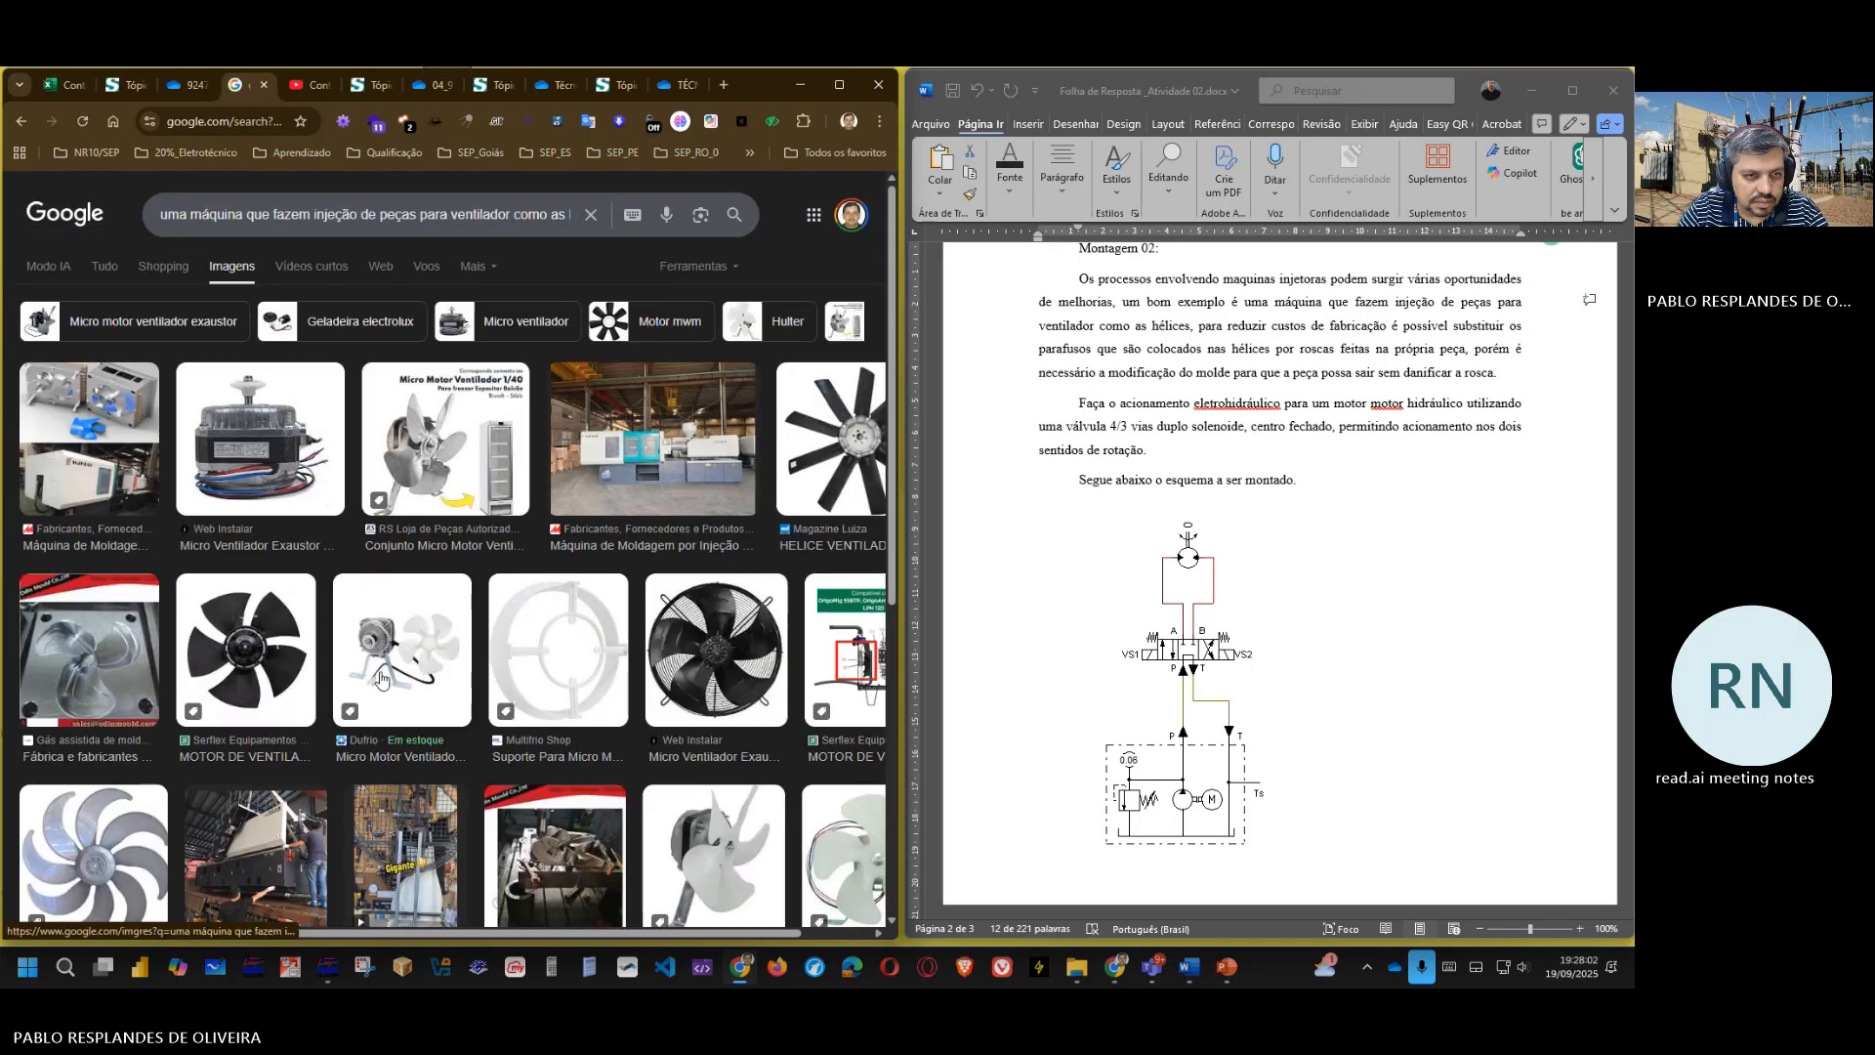
# - Browse the image results and related previews for injection moulding machines and fan blades that could illustrate Montagem 02
pyautogui.scroll(-1, 413, 584)
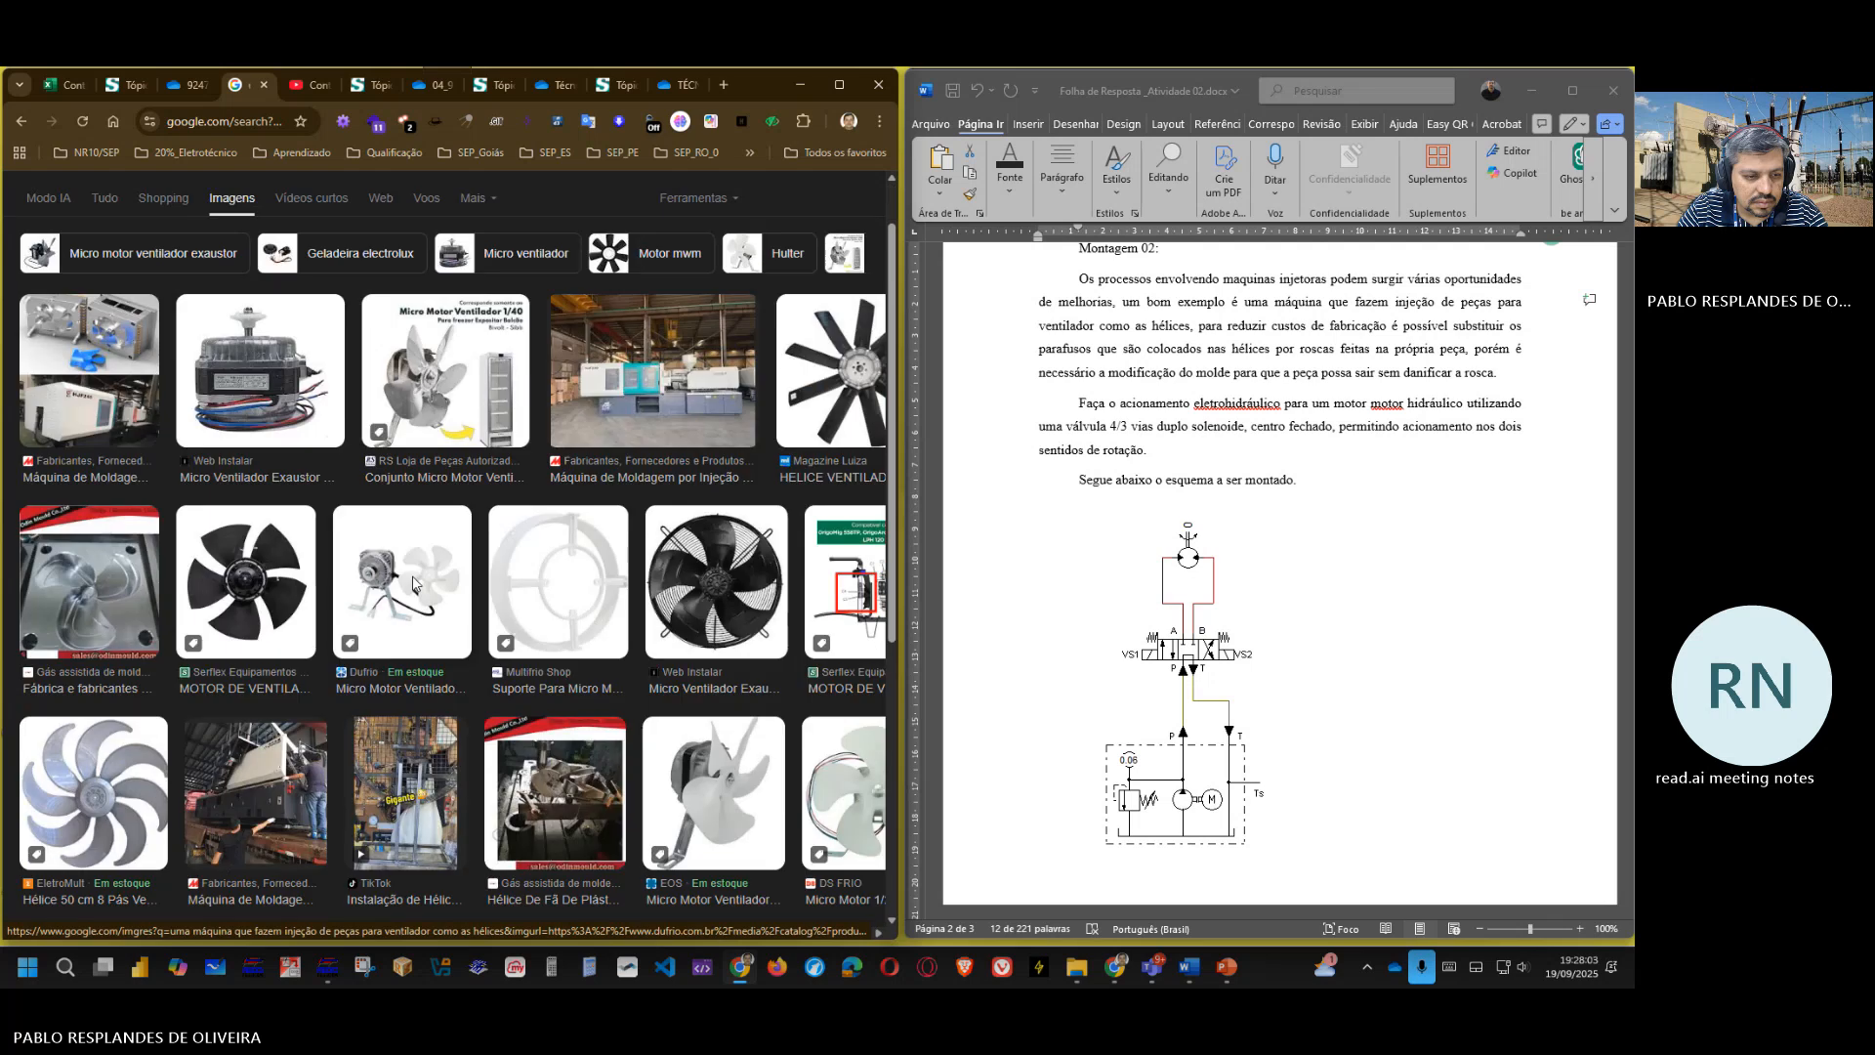
pyautogui.scroll(-1, 413, 584)
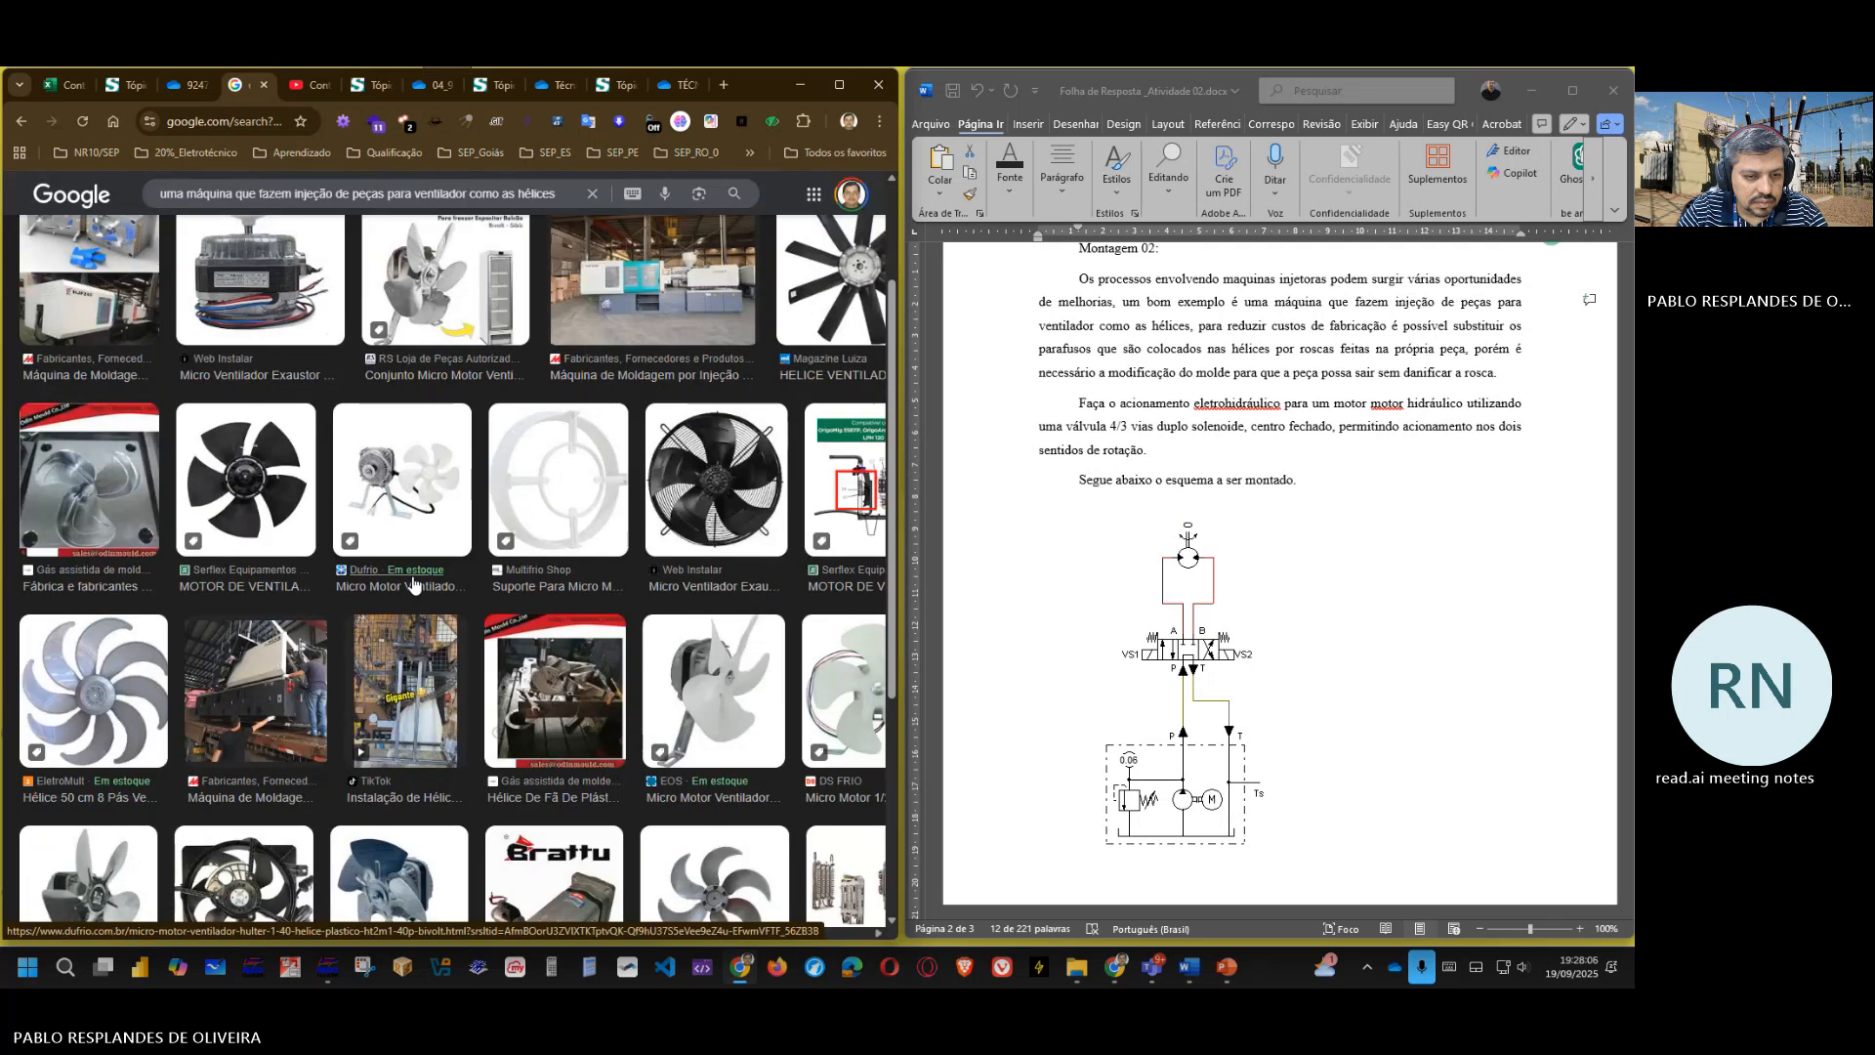
pyautogui.scroll(-2, 429, 577)
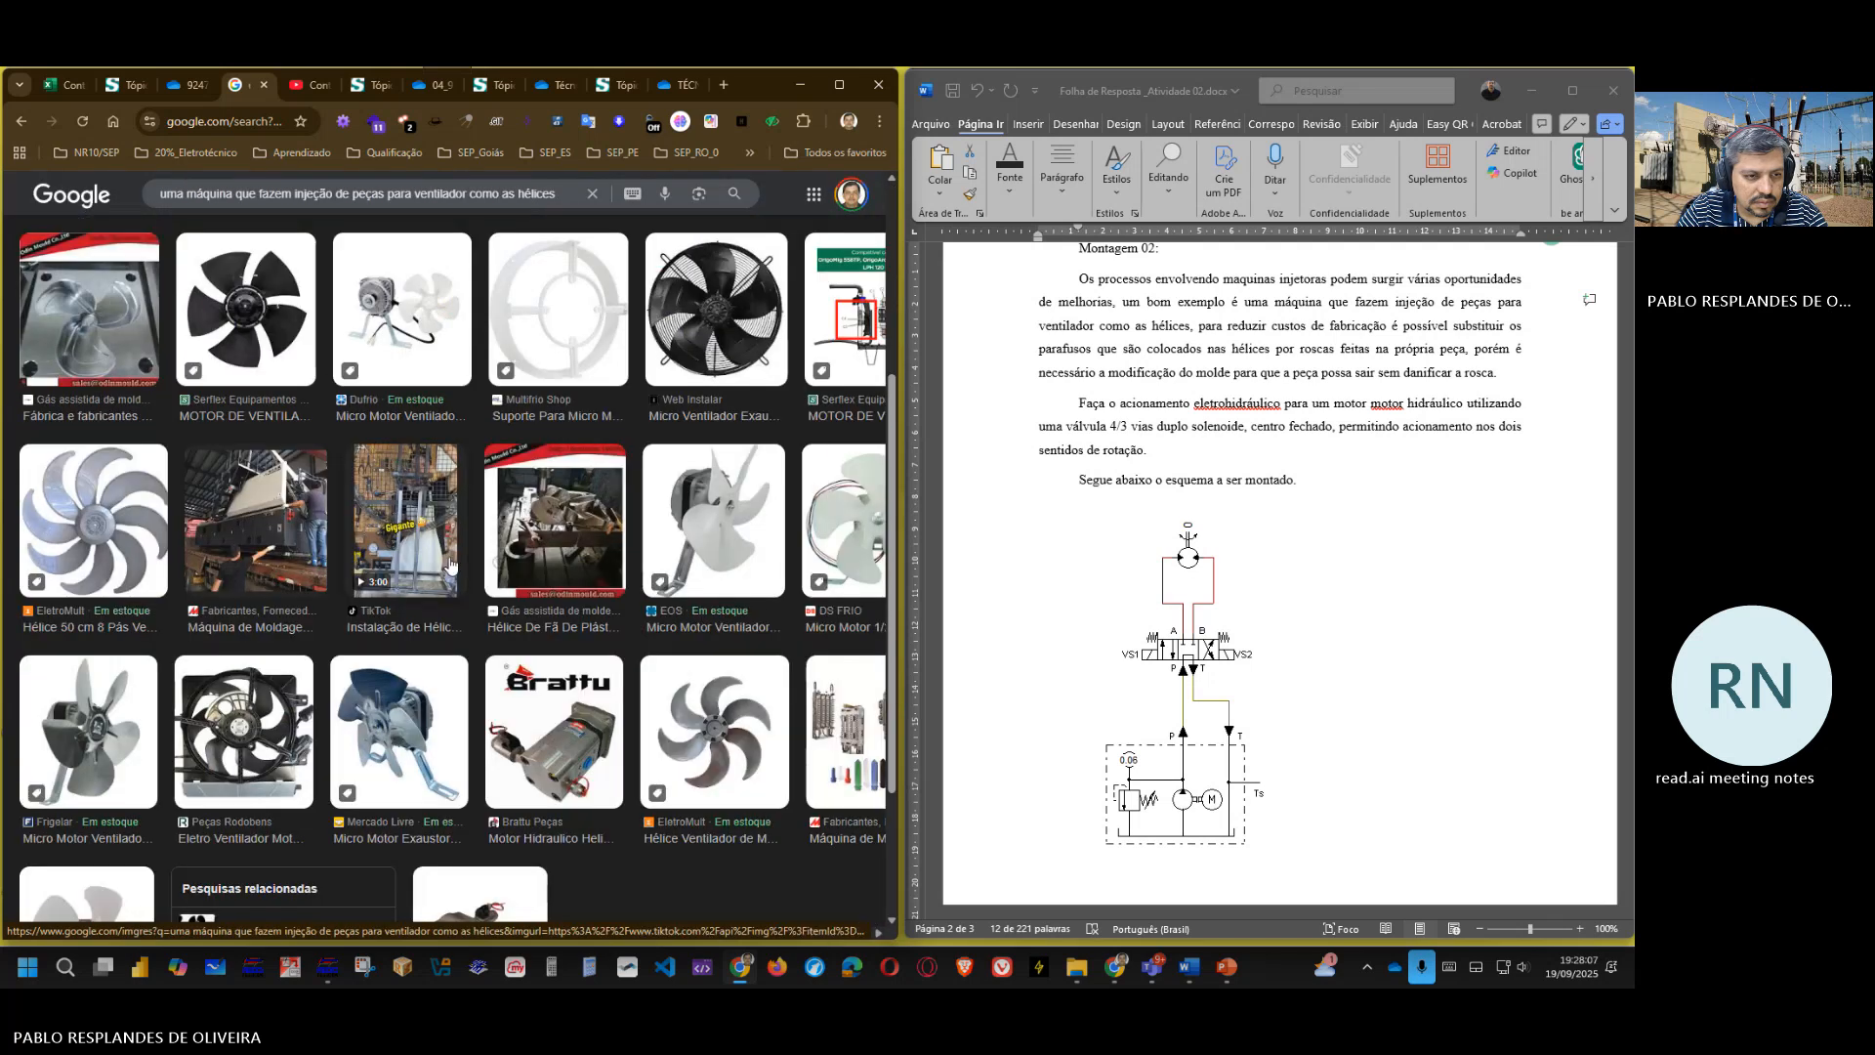
pyautogui.click(276, 533)
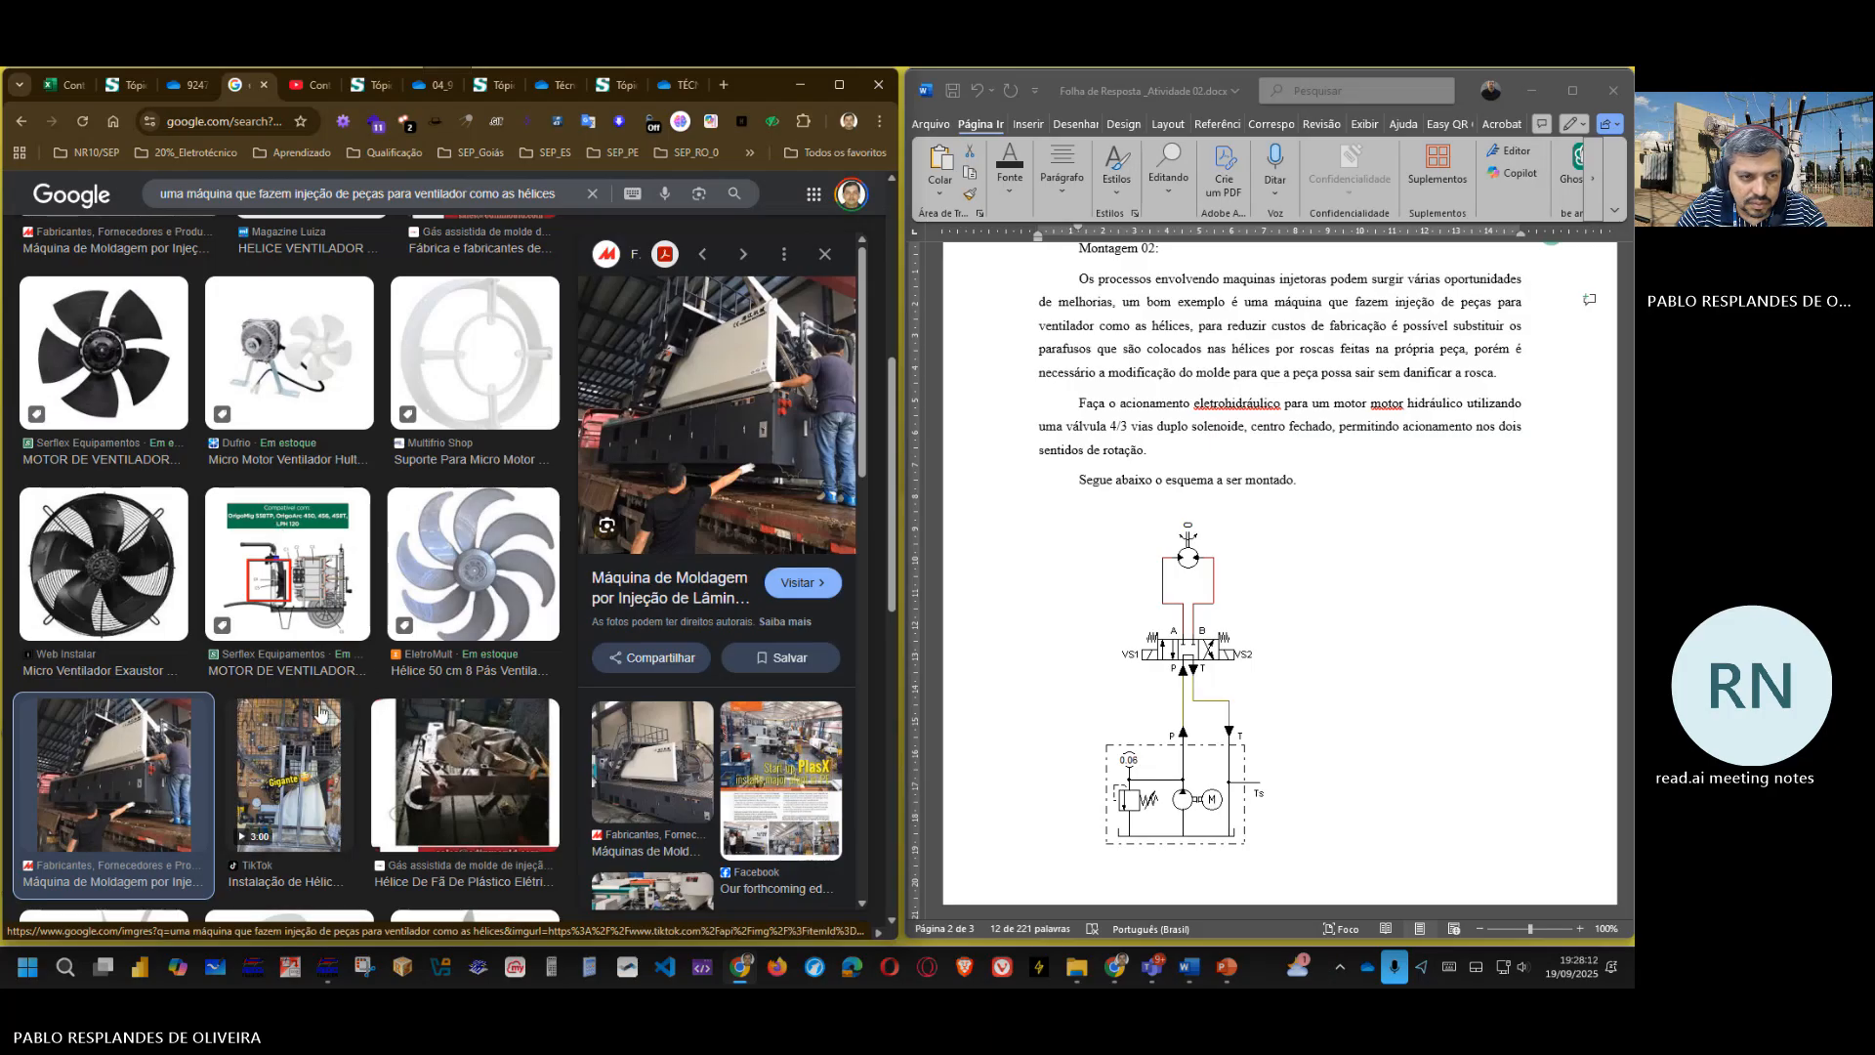
pyautogui.scroll(-3, 327, 698)
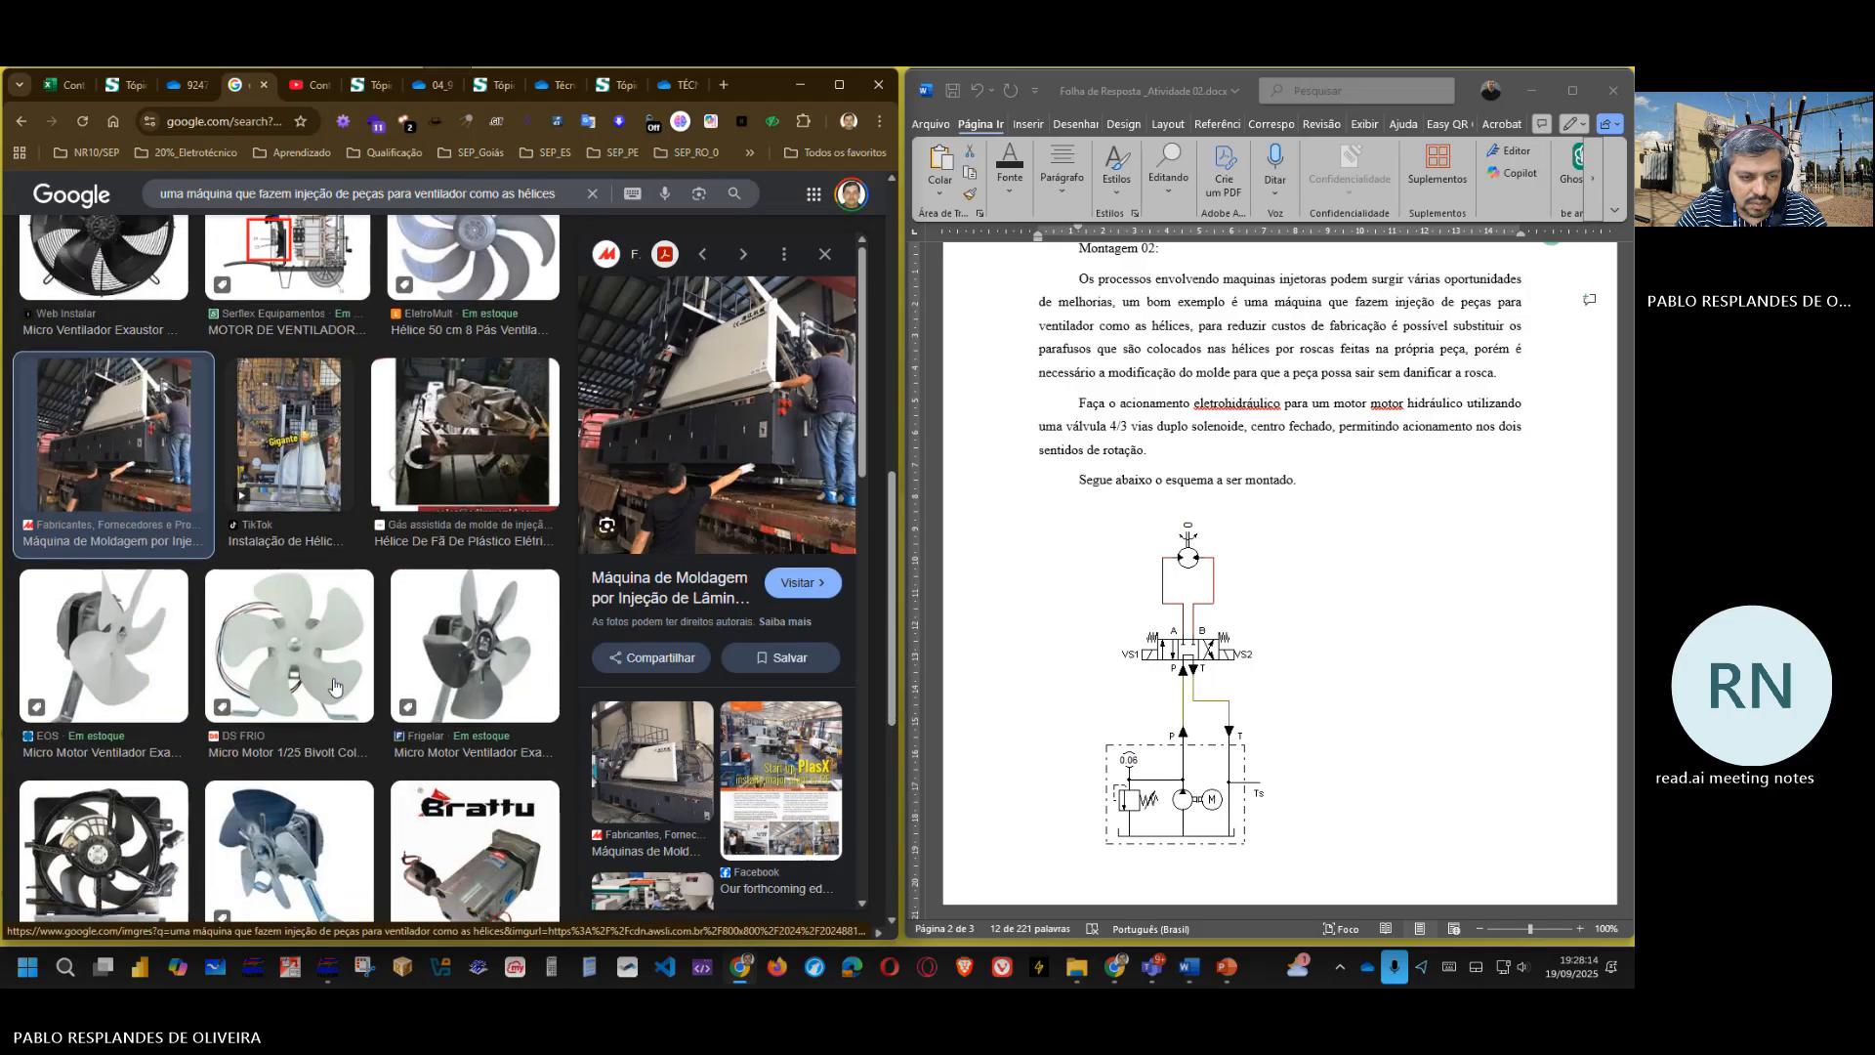
pyautogui.scroll(-3, 333, 685)
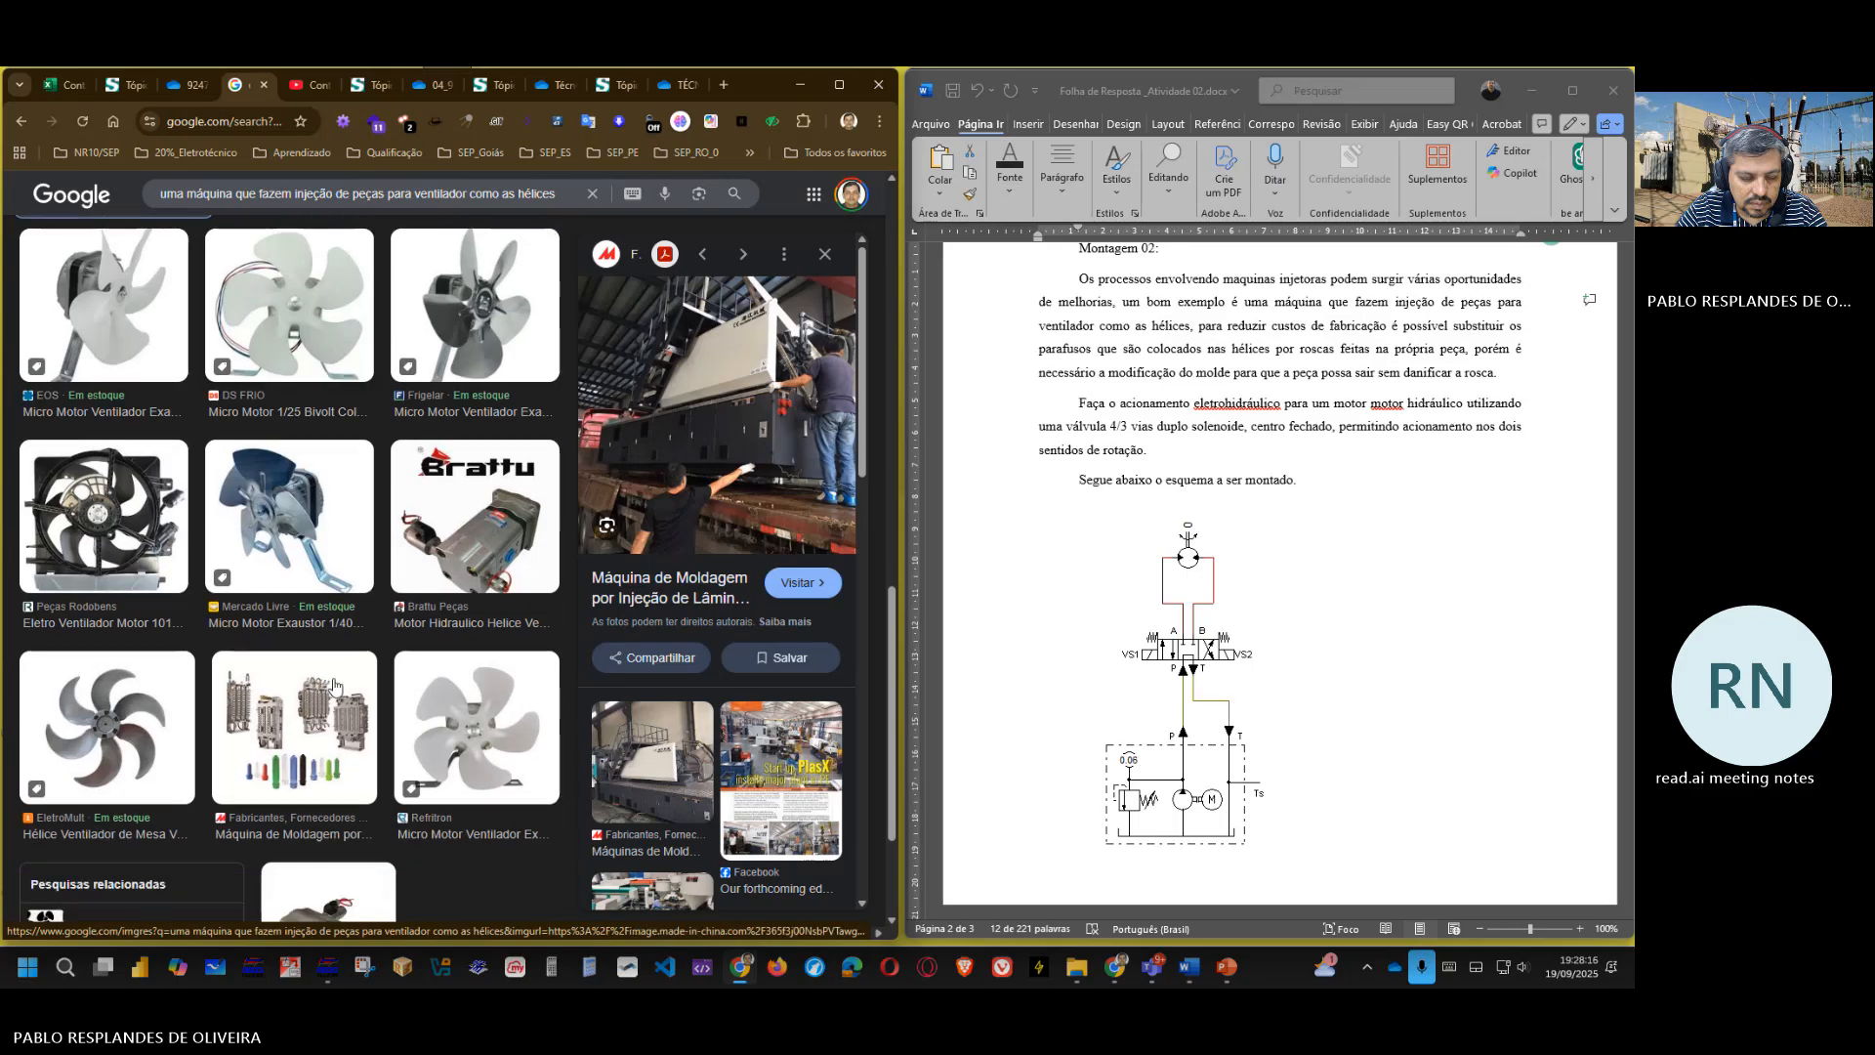
pyautogui.scroll(-2, 333, 685)
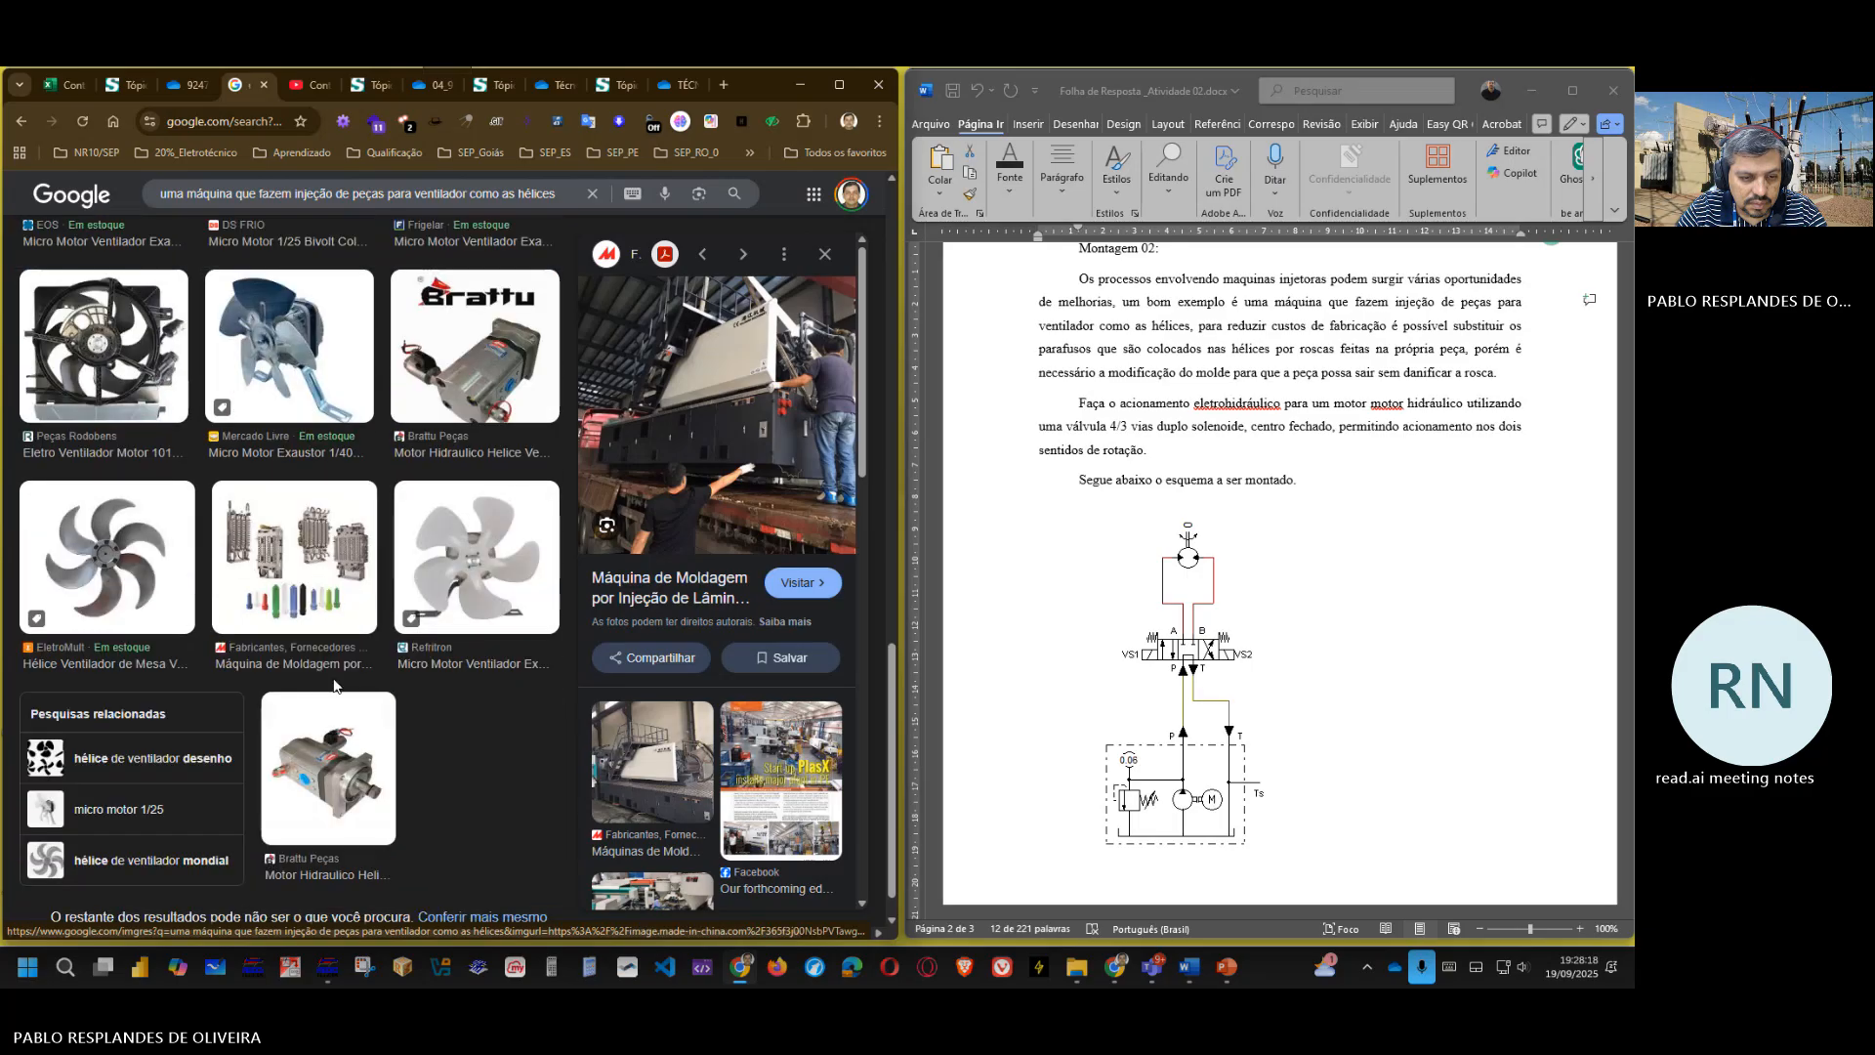
pyautogui.scroll(4, 333, 685)
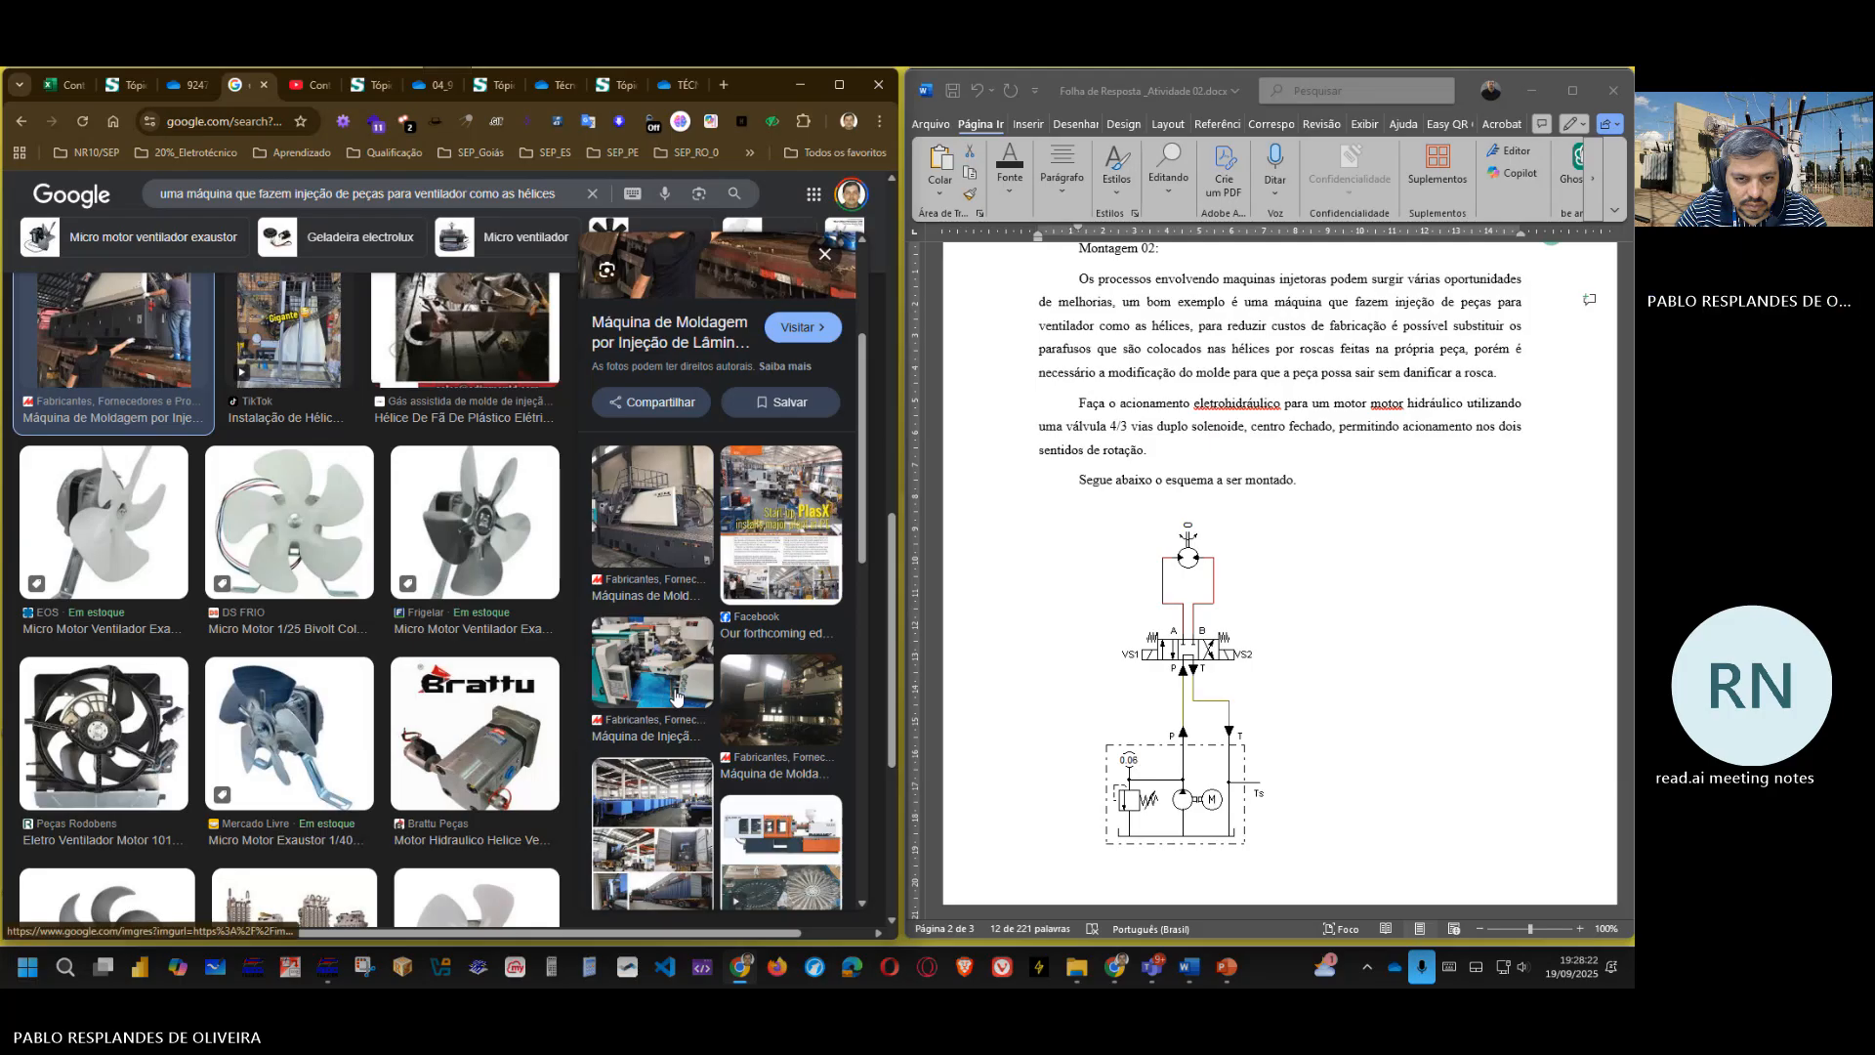
pyautogui.click(675, 701)
pyautogui.scroll(-3, 672, 732)
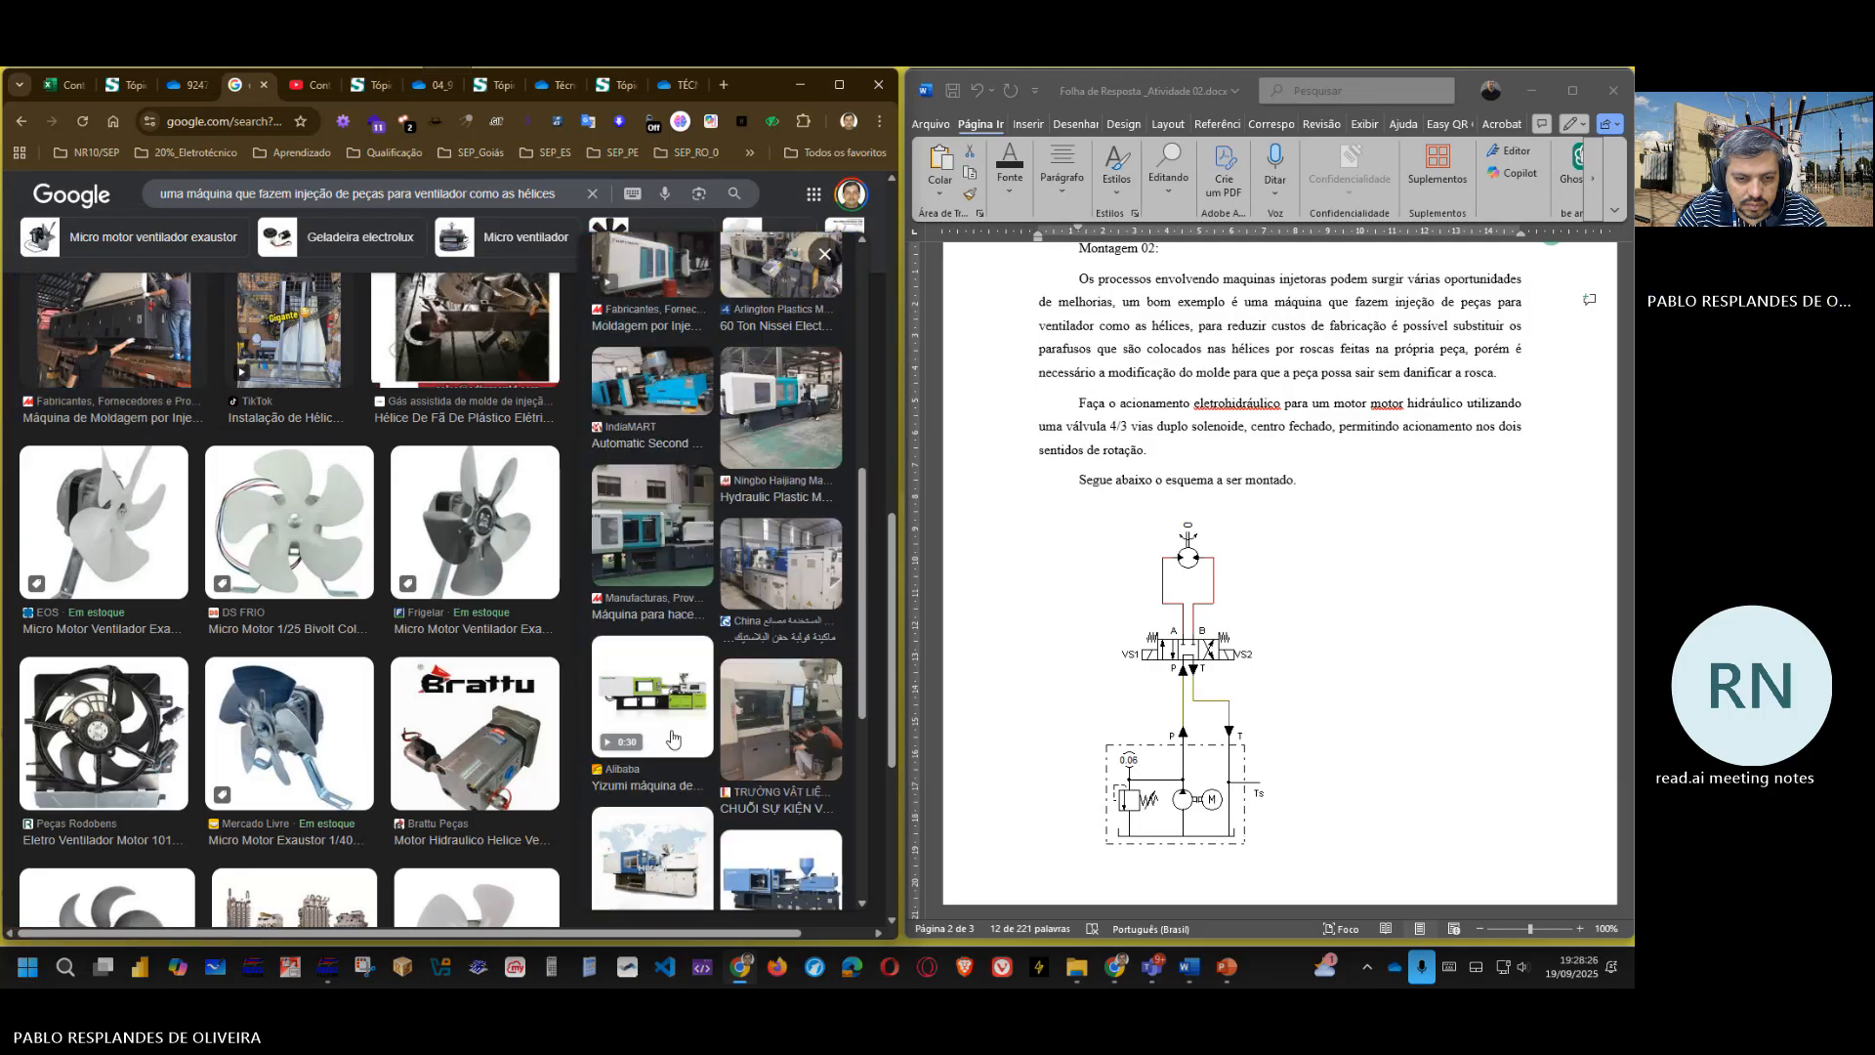
pyautogui.scroll(-5, 672, 739)
pyautogui.scroll(4, 374, 573)
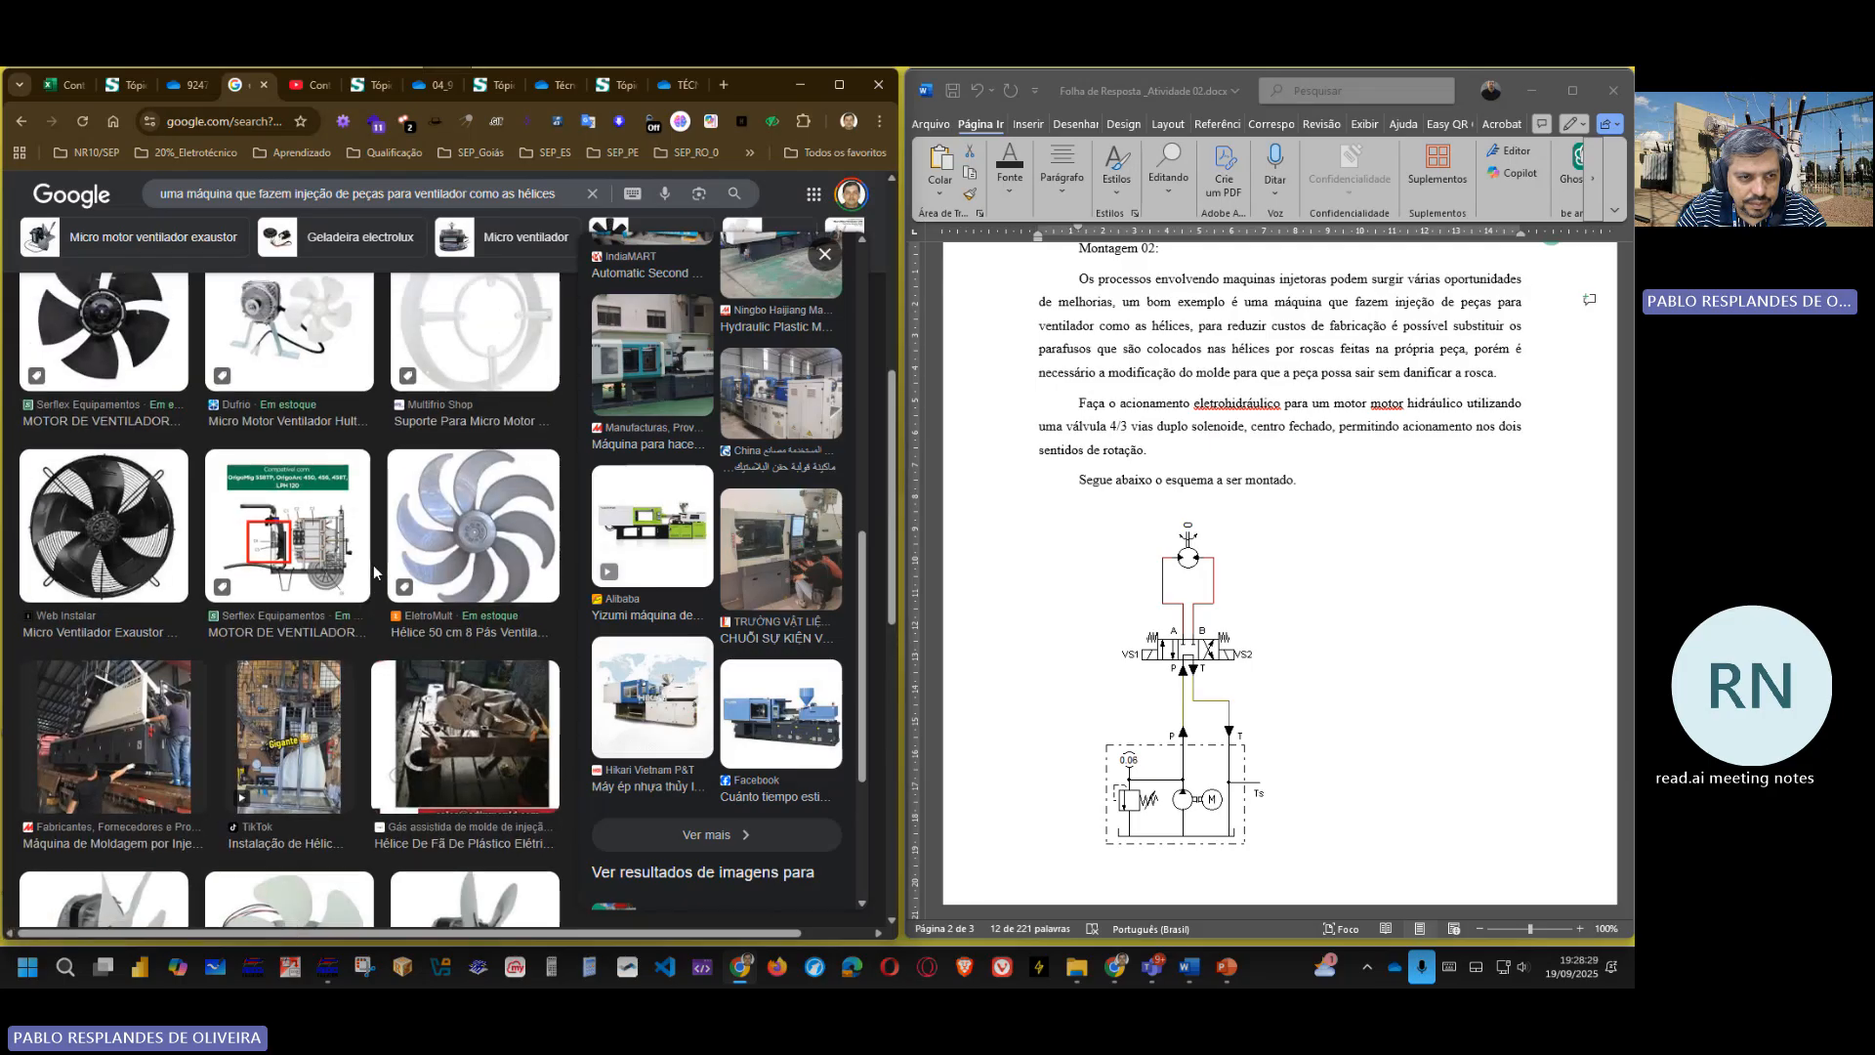
pyautogui.scroll(2, 374, 572)
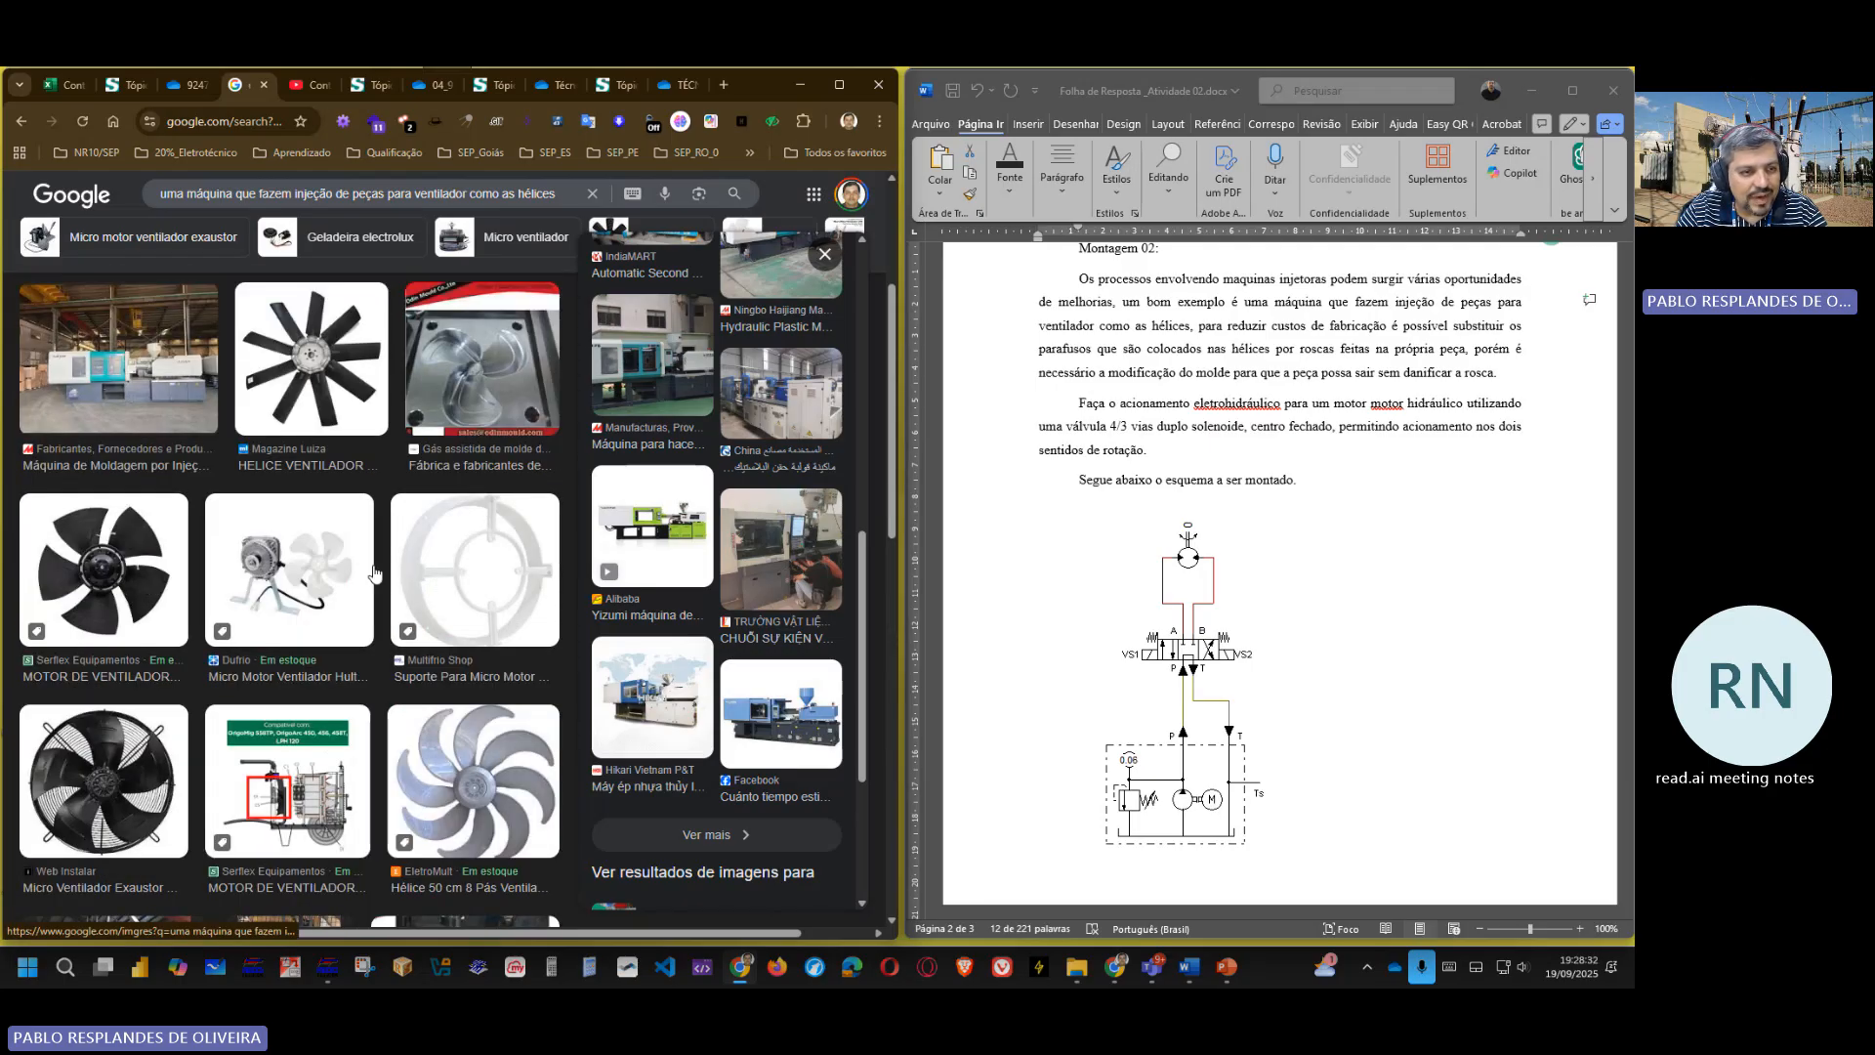
# - Copy the black five-blade fan image from the results and paste it over the selected phrase in the Word document
pyautogui.rightClick(113, 574)
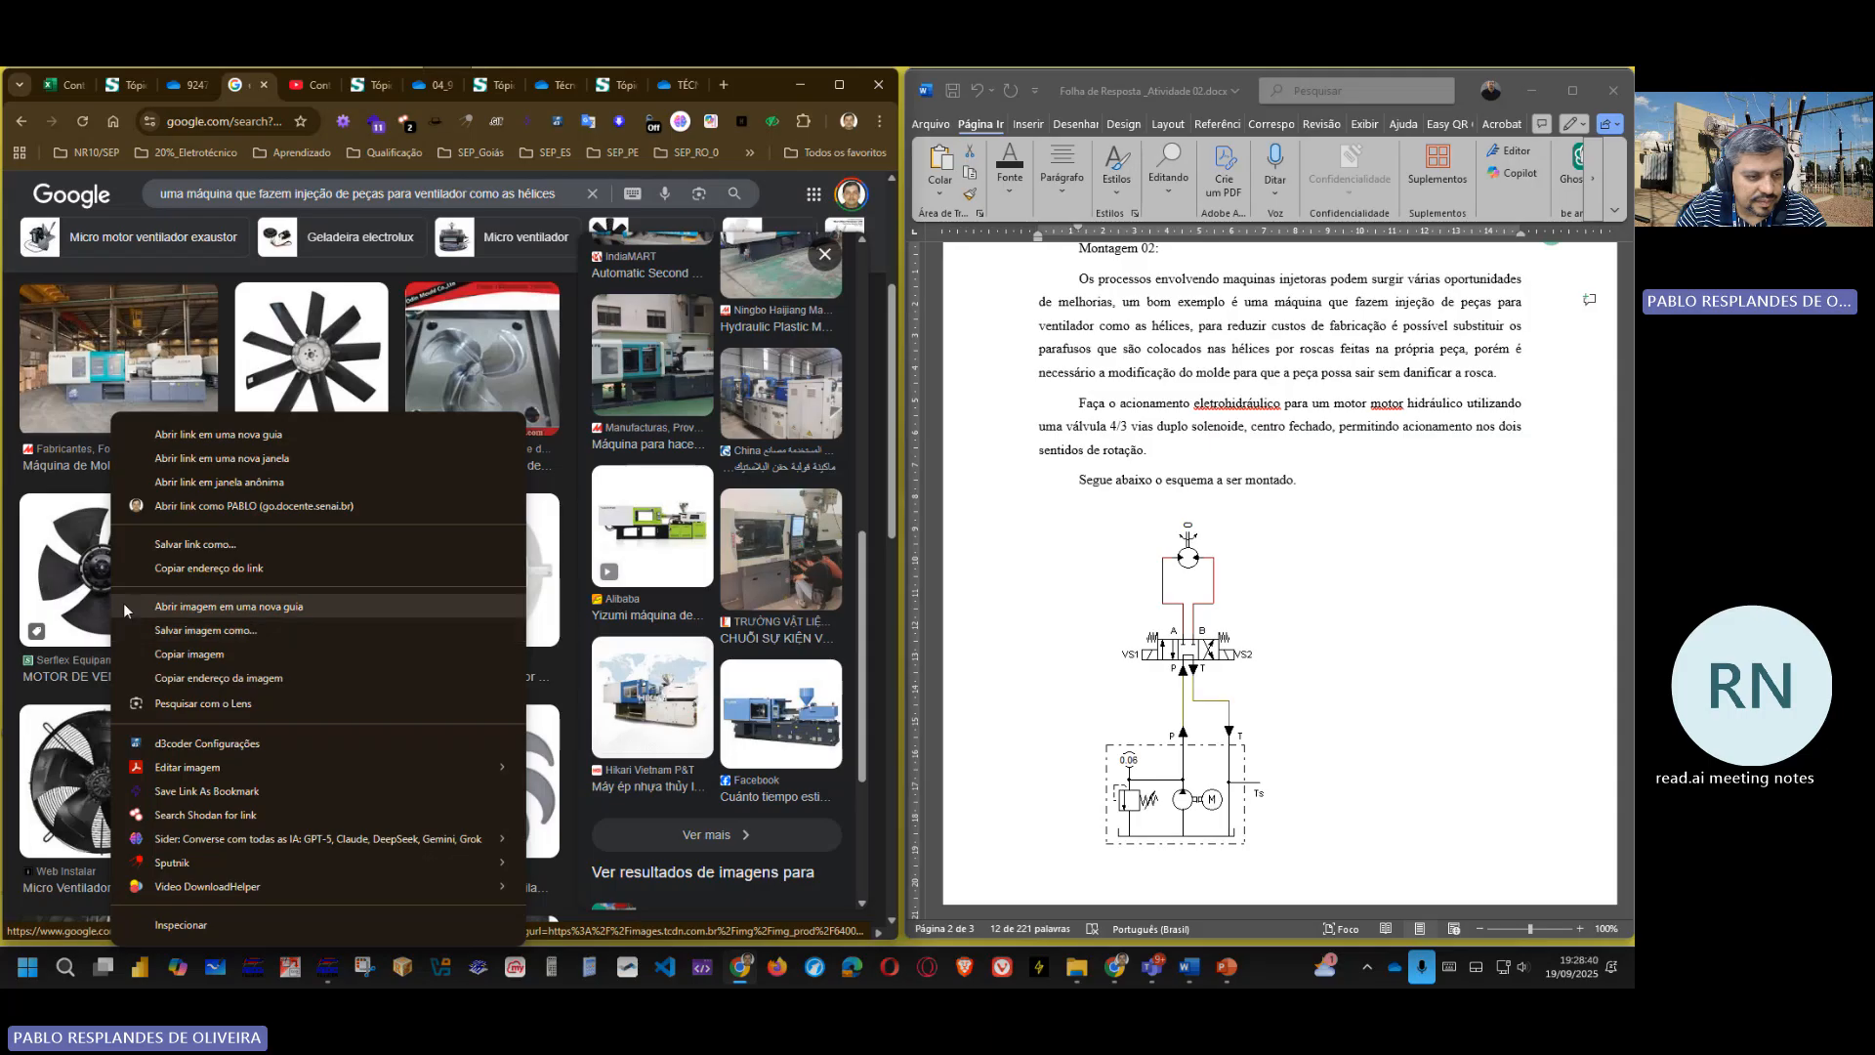
pyautogui.click(184, 663)
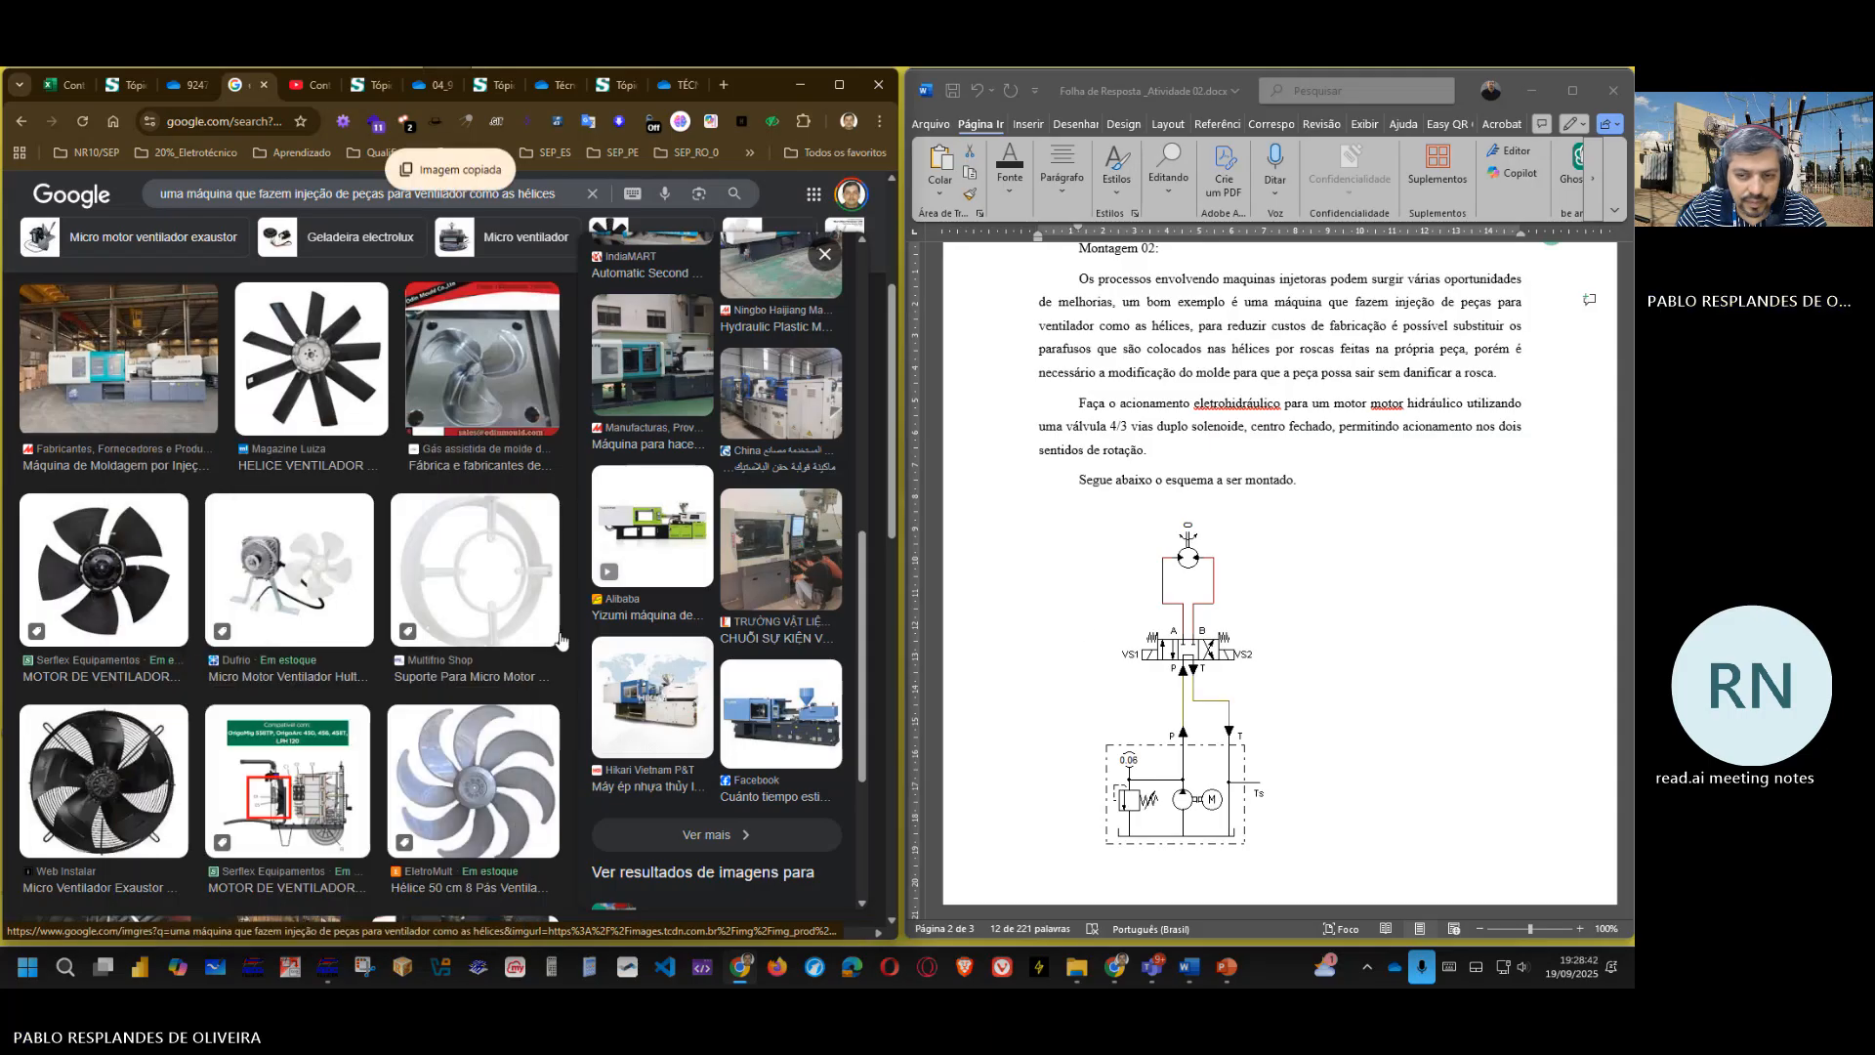
pyautogui.click(1309, 565)
pyautogui.hotkey('ctrl', 'v')
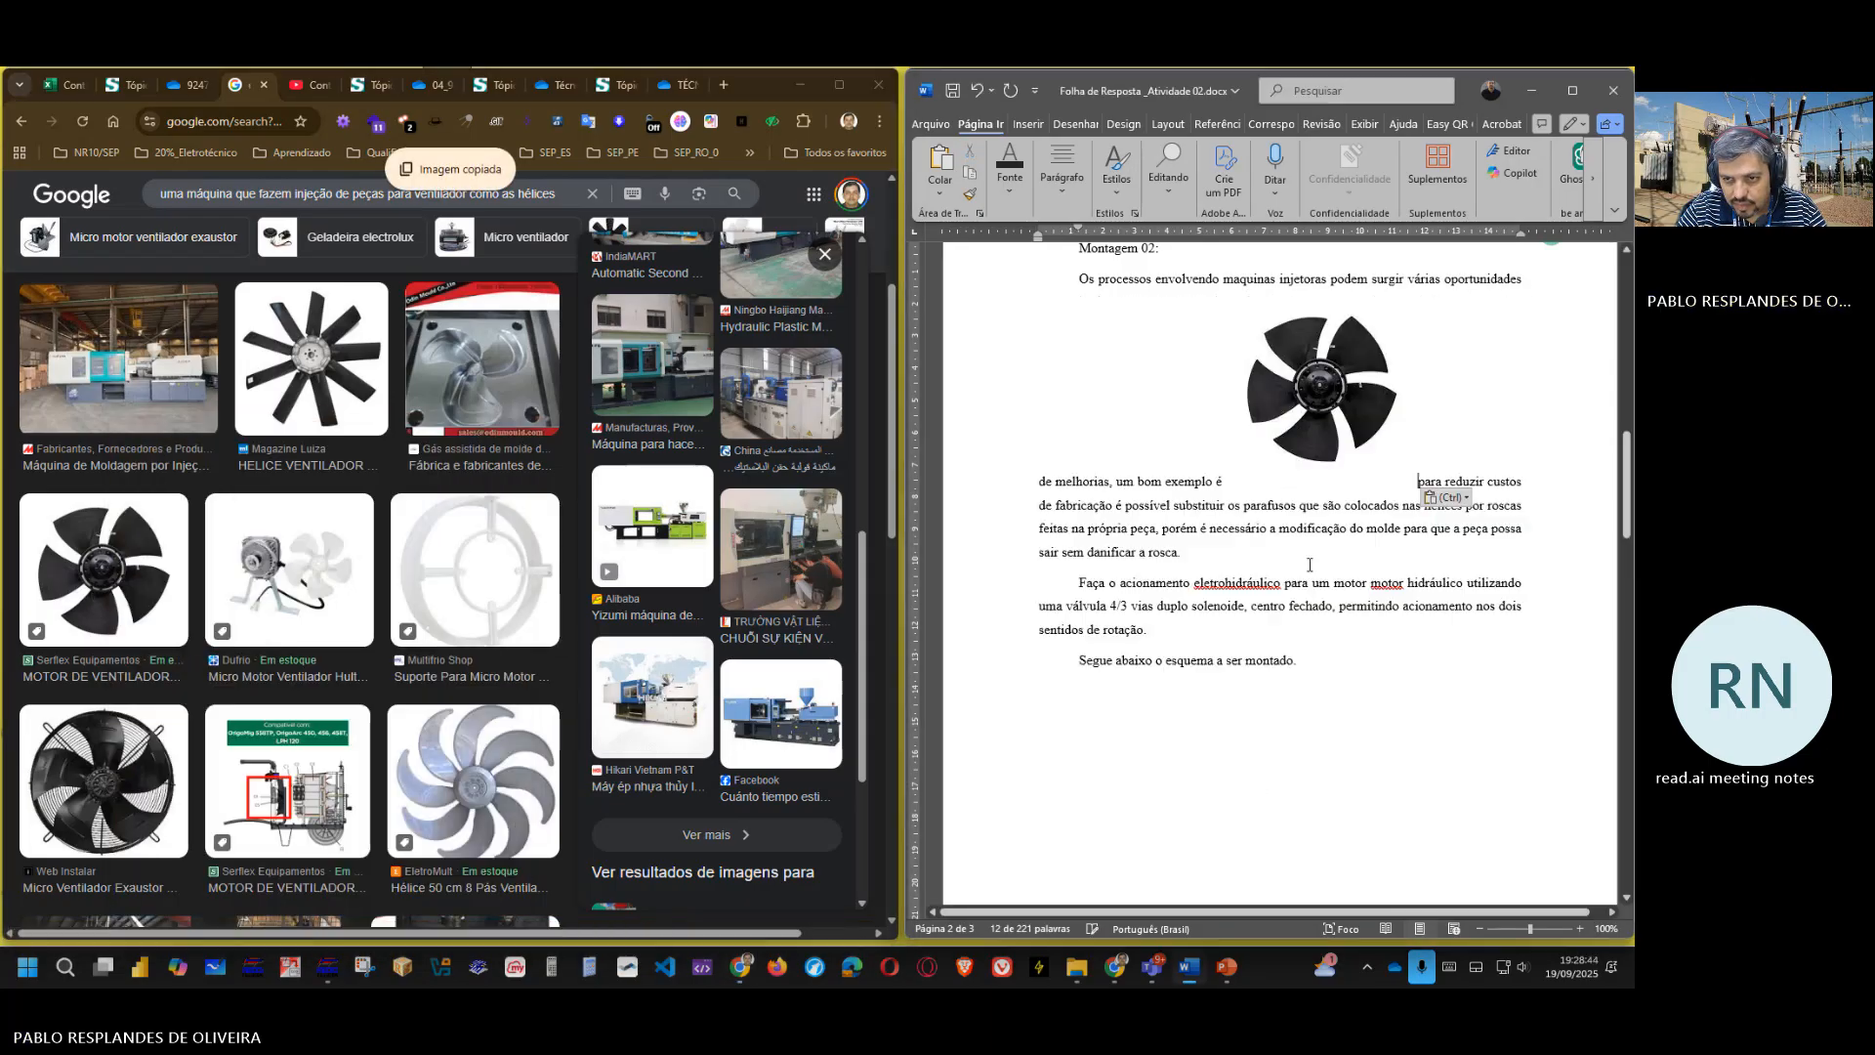
# - Set the fan picture's text wrapping to Atrás do Texto, move it to the right of the hydraulic circuit and enlarge it slightly
pyautogui.click(1328, 434)
pyautogui.rightClick(1328, 434)
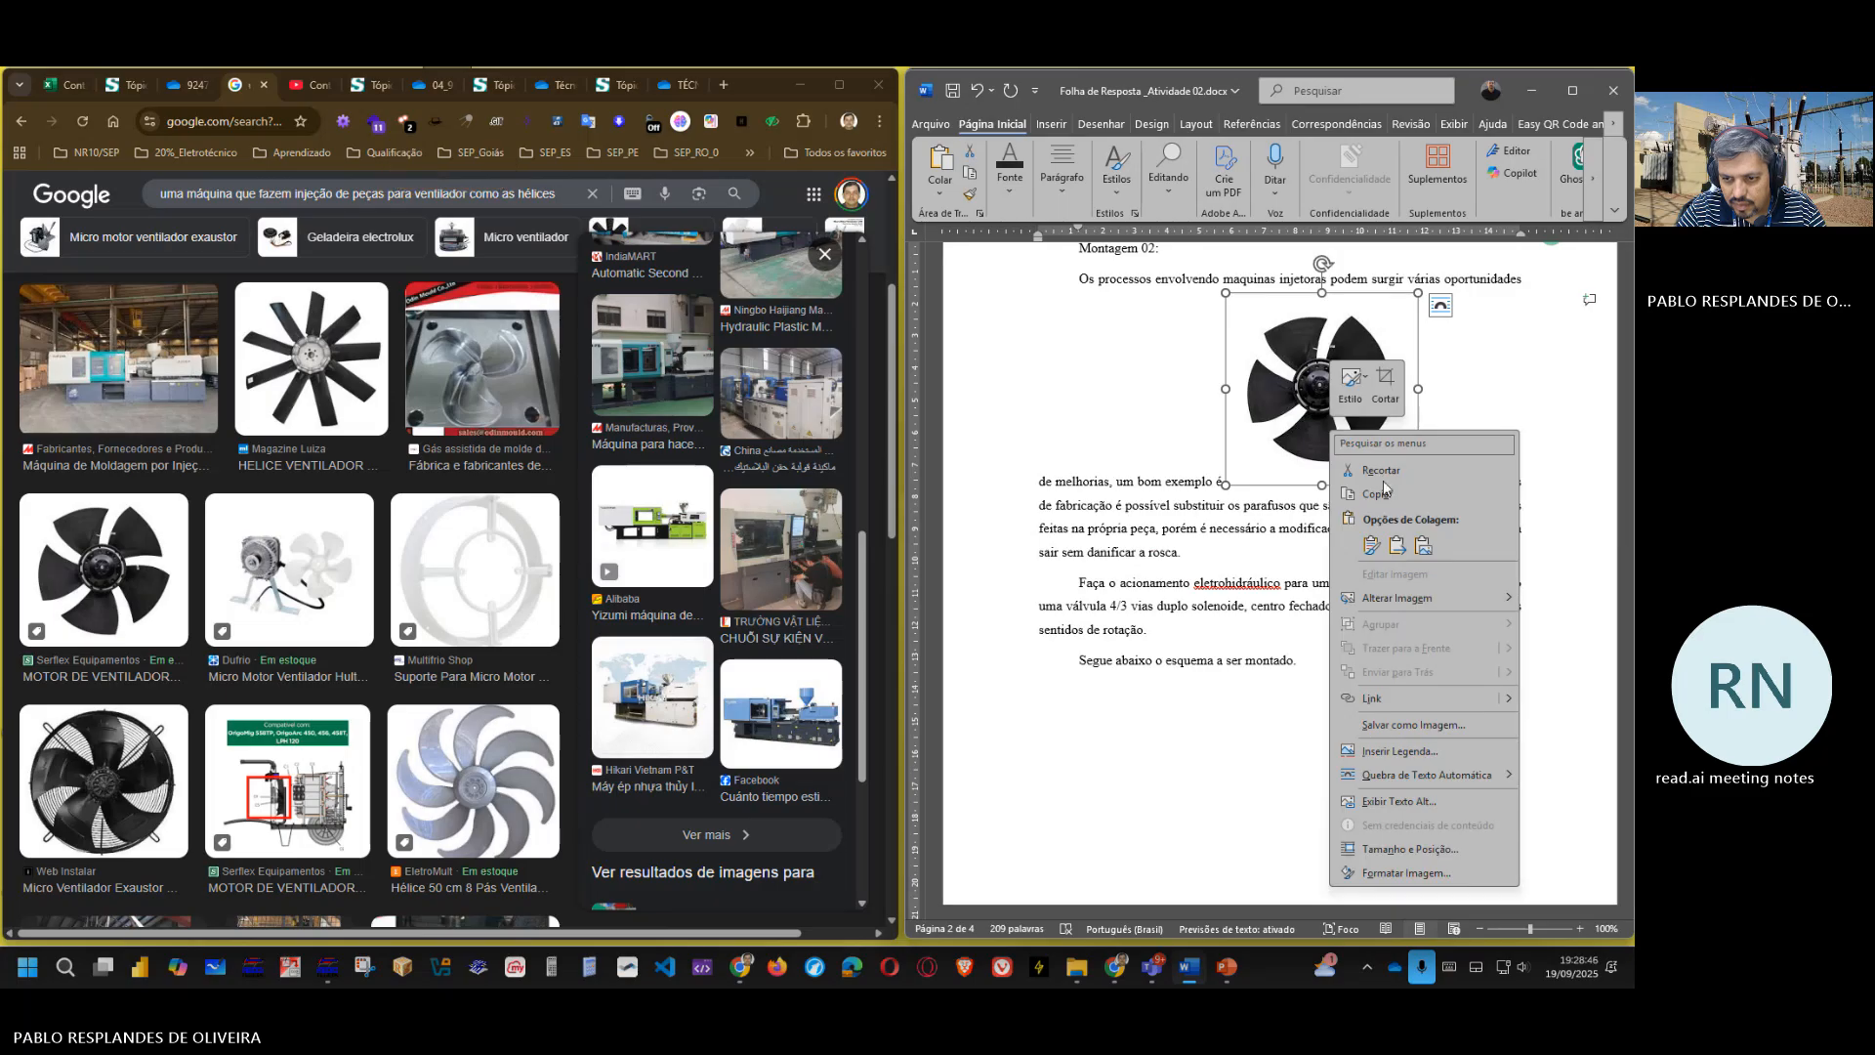
pyautogui.moveTo(1403, 777)
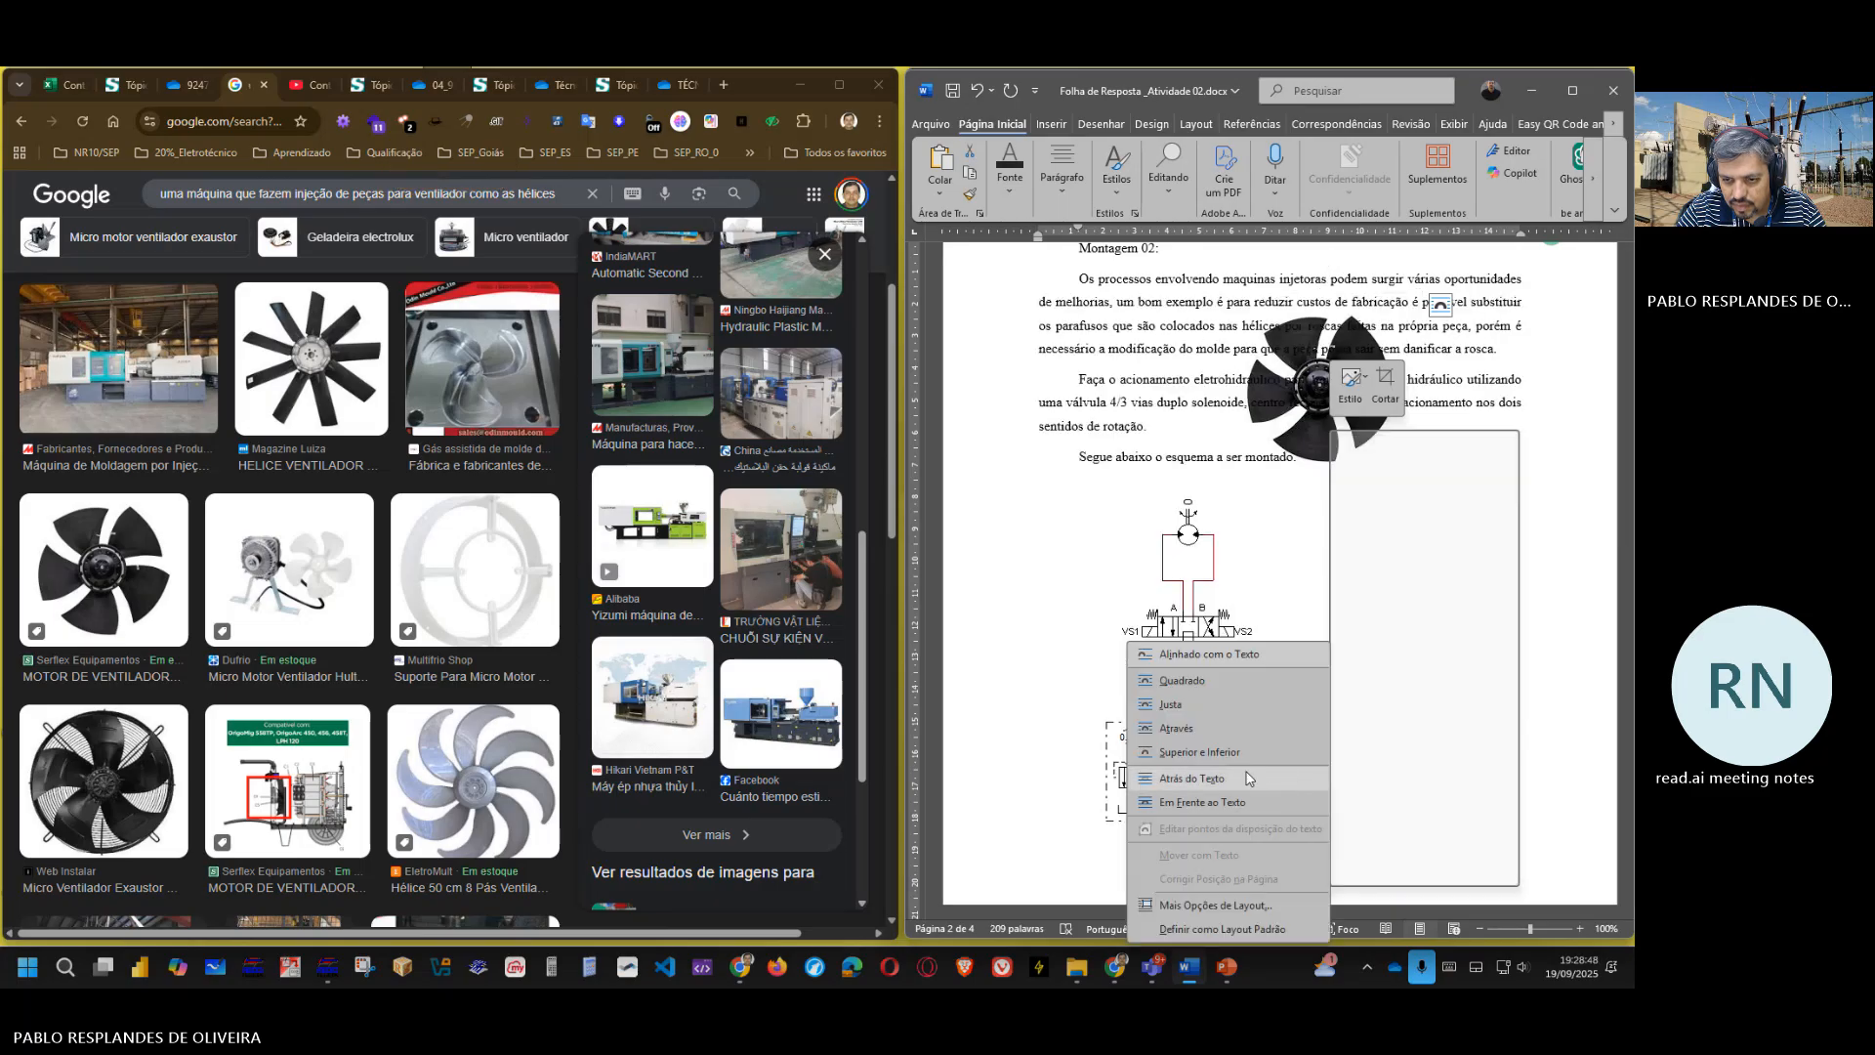
pyautogui.click(1259, 778)
pyautogui.moveTo(1332, 472); pyautogui.dragTo(1388, 742)
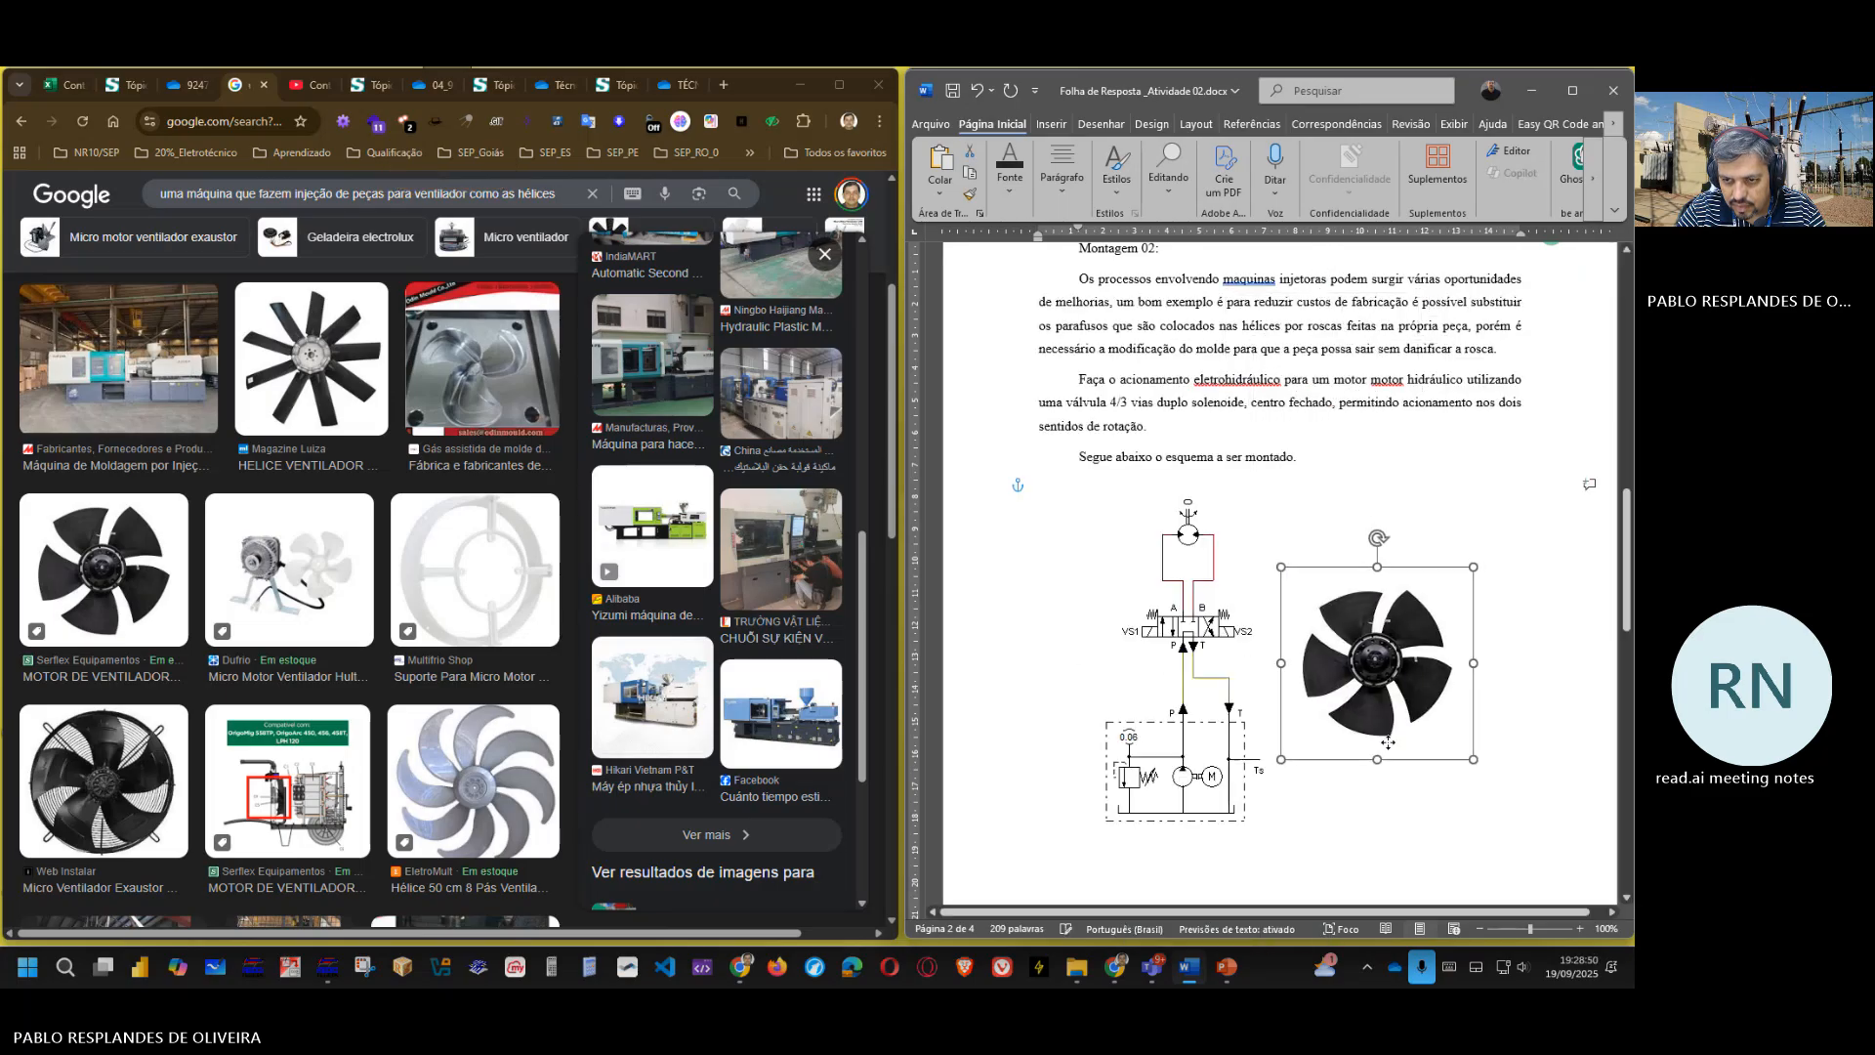
pyautogui.moveTo(1389, 679); pyautogui.dragTo(1438, 584)
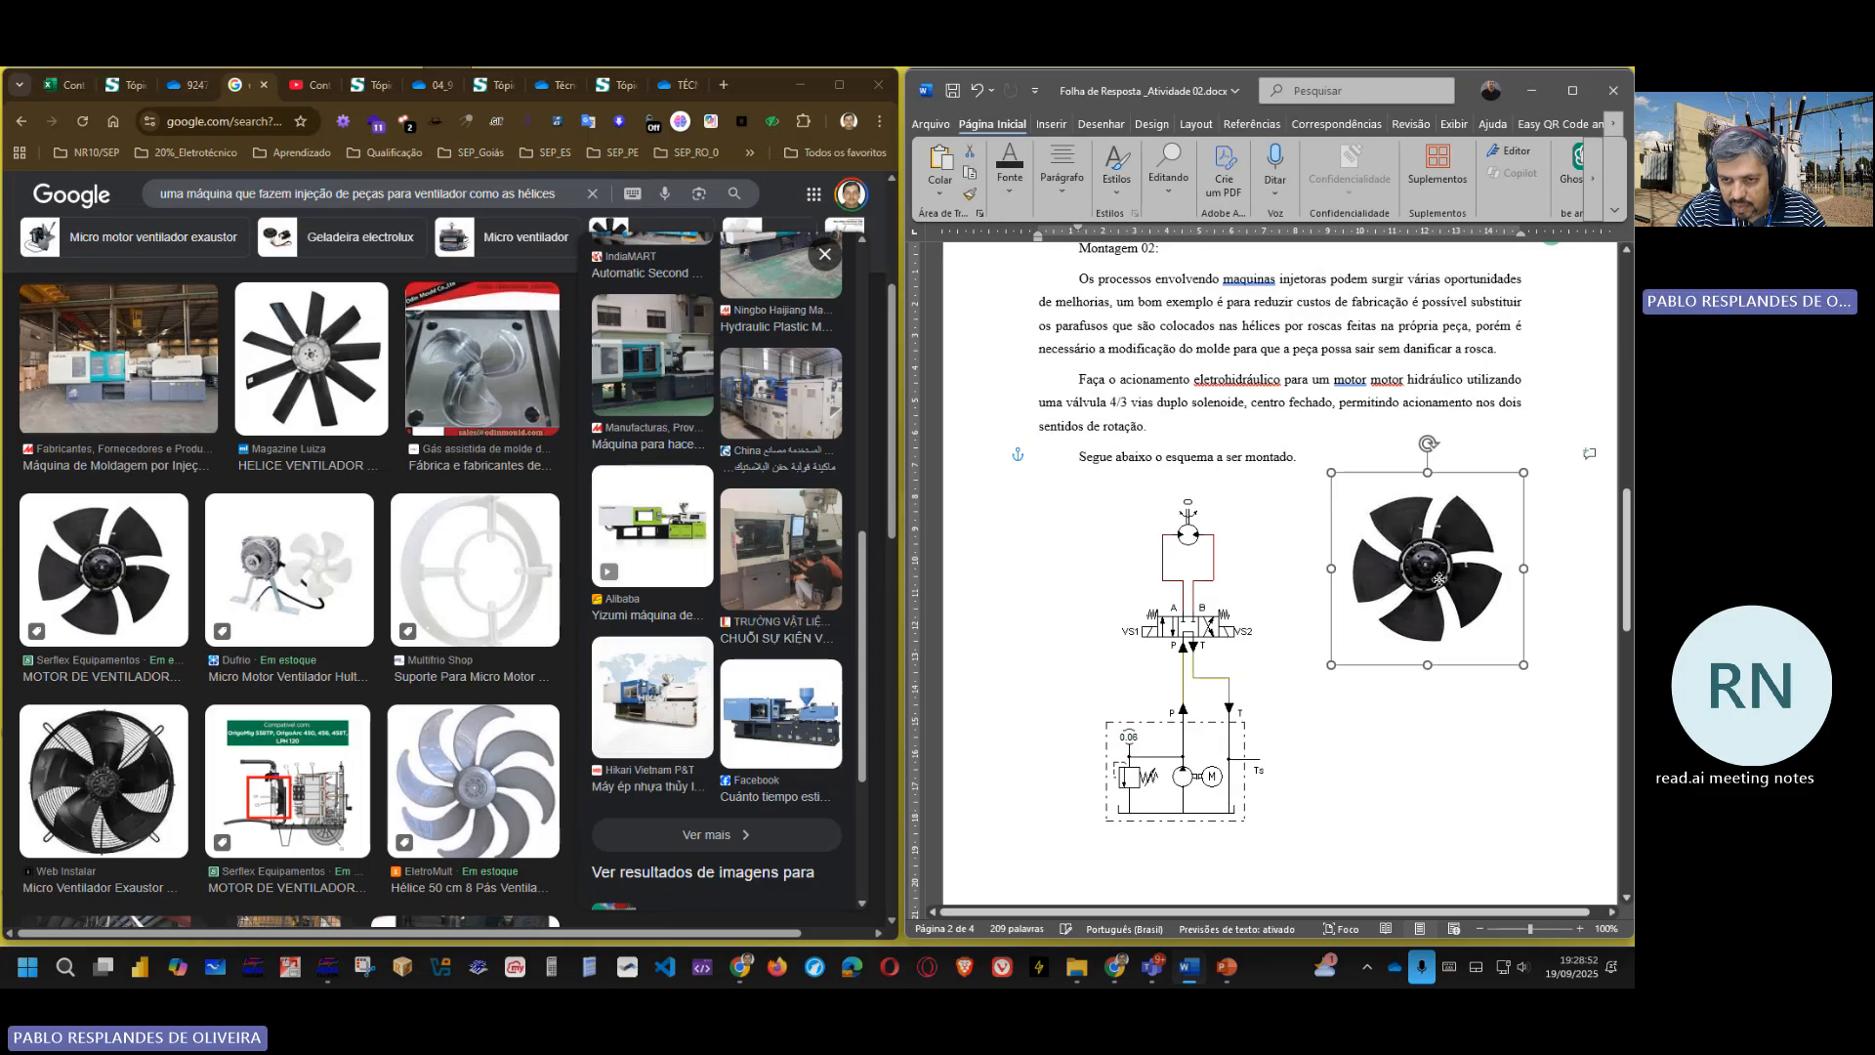
pyautogui.scroll(1, 1445, 571)
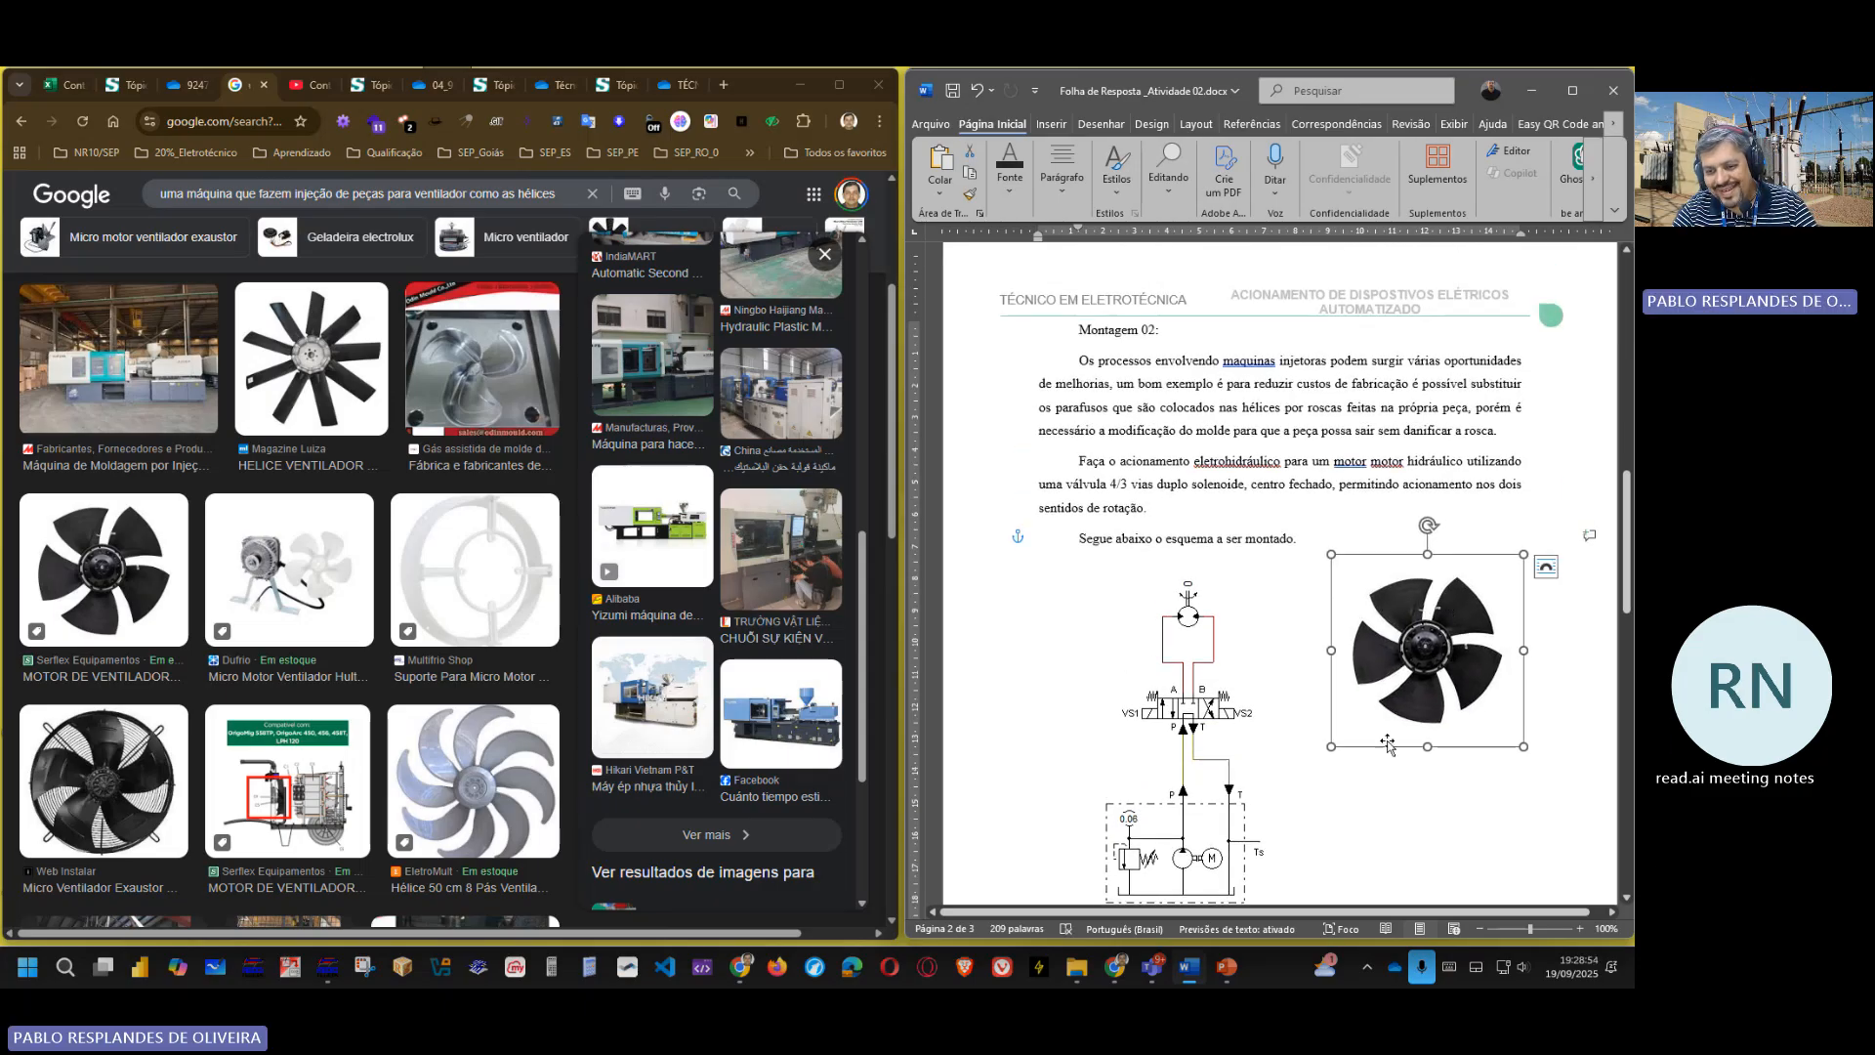
pyautogui.moveTo(1330, 746); pyautogui.dragTo(1322, 754)
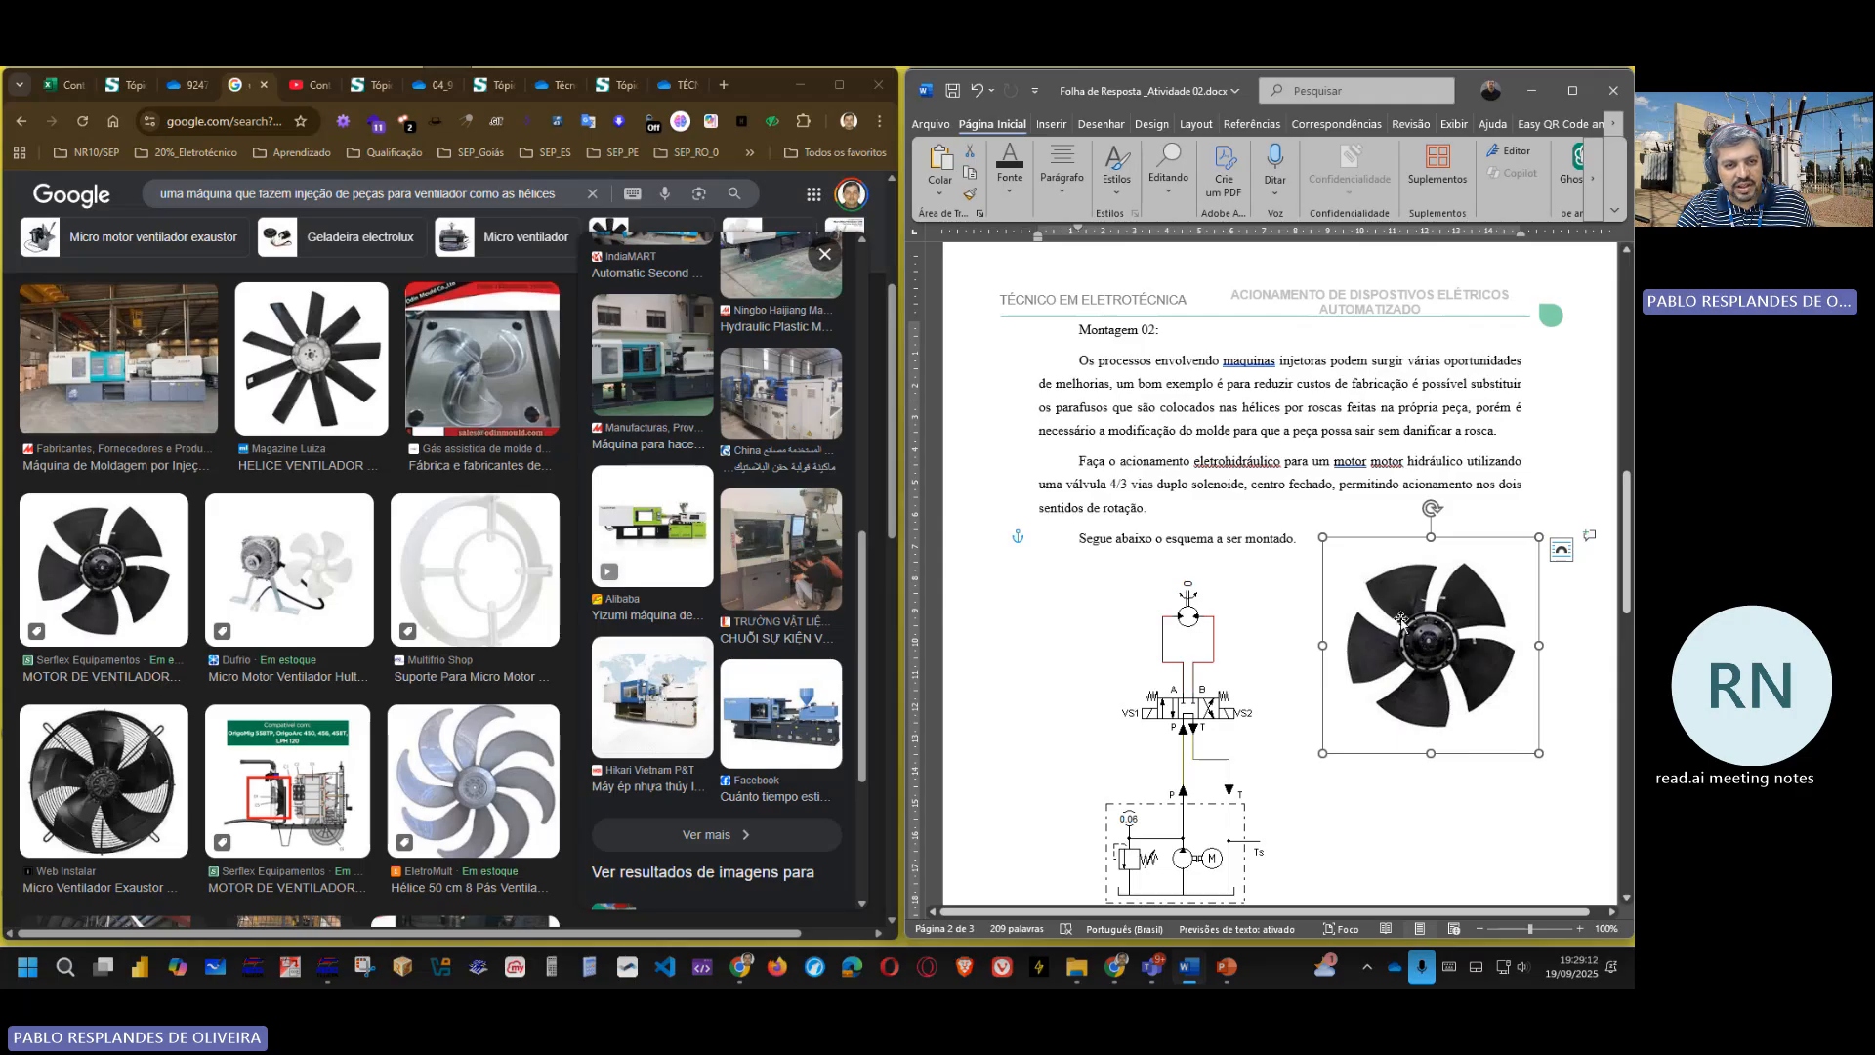
# - Look through the related fan mould images in the browser and copy the picture of a grey propeller above two open mould halves
pyautogui.scroll(3, 716, 586)
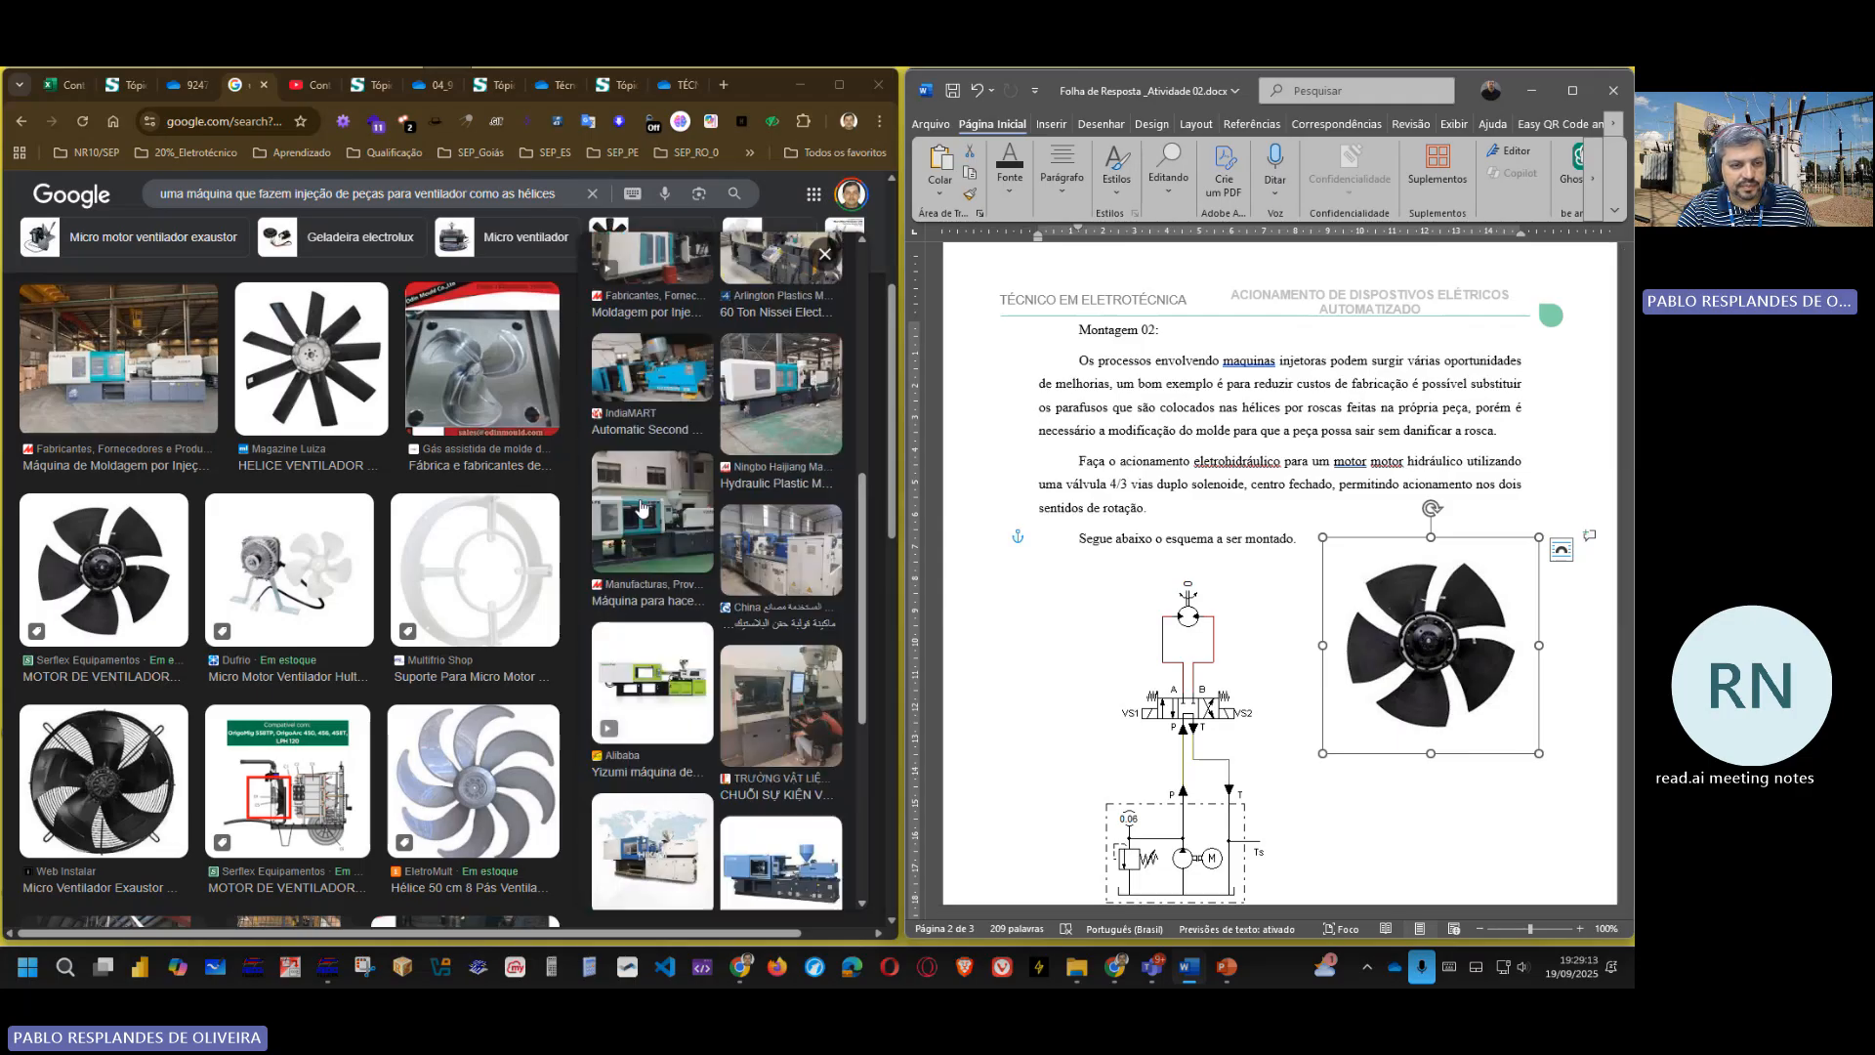
pyautogui.click(527, 408)
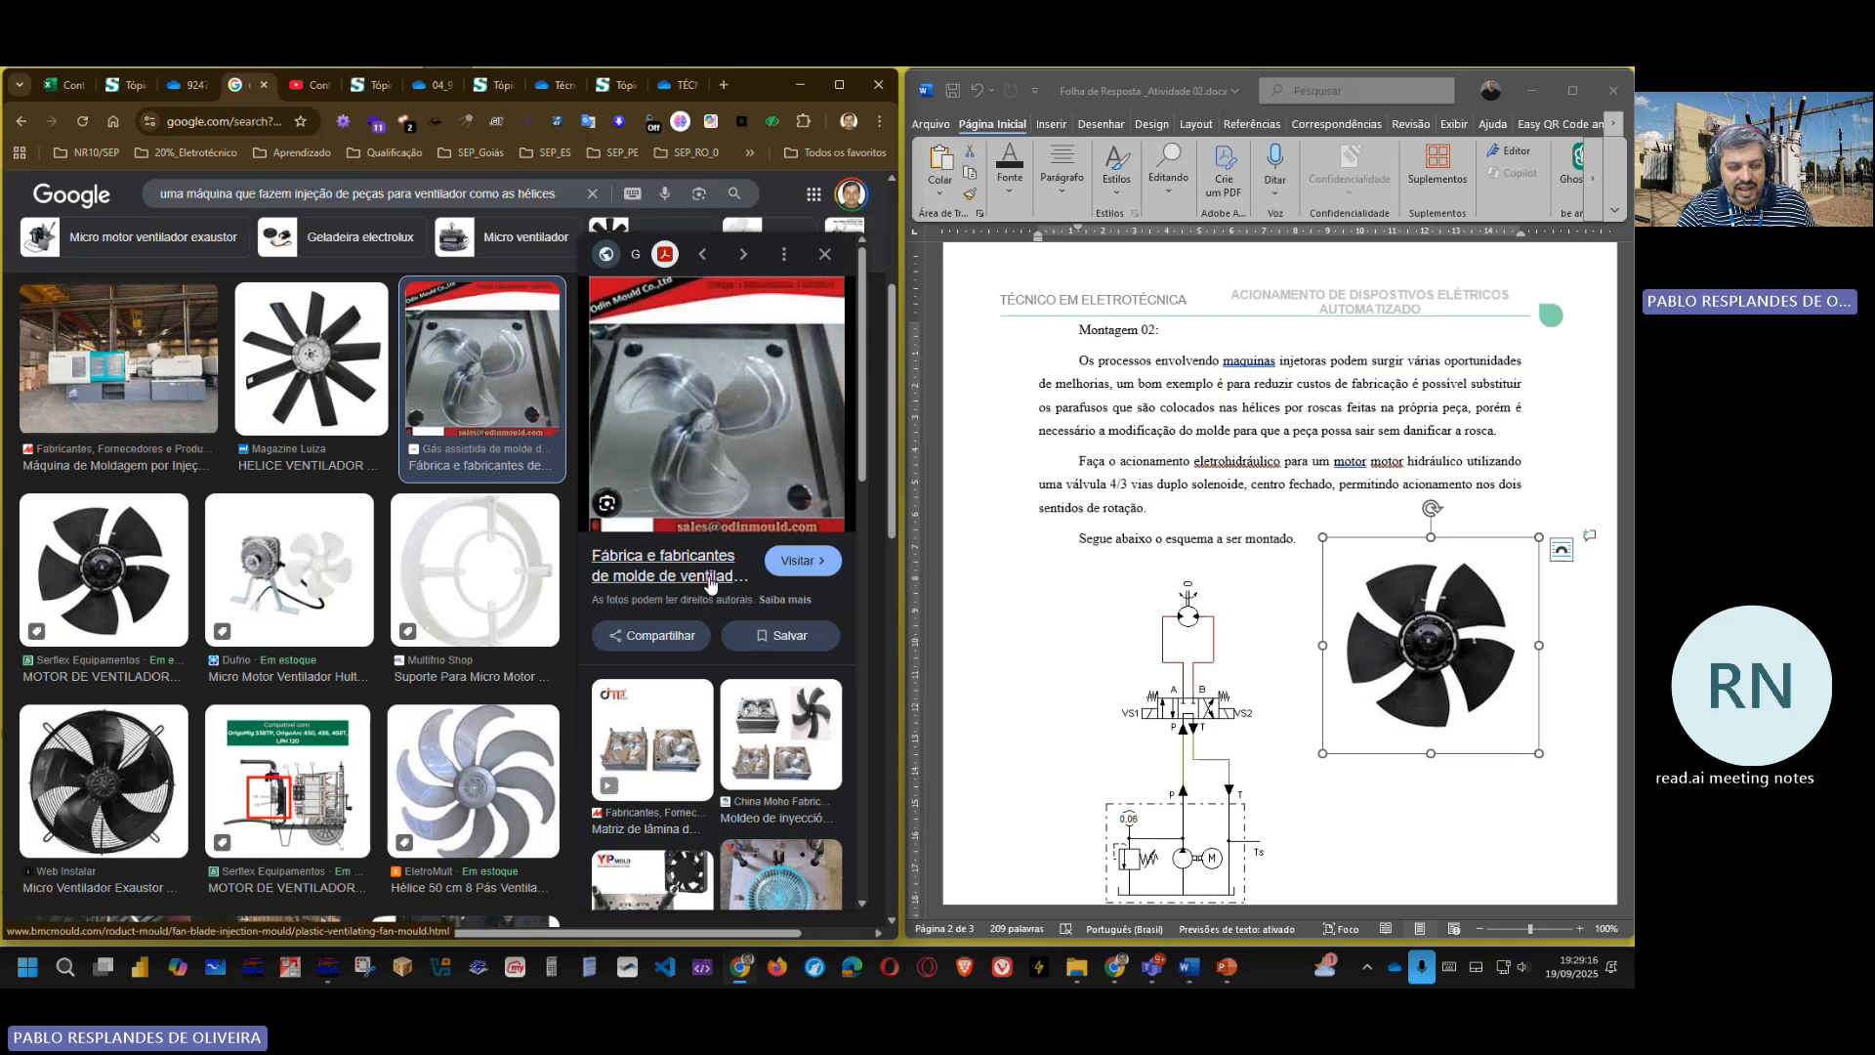
pyautogui.scroll(-2, 708, 615)
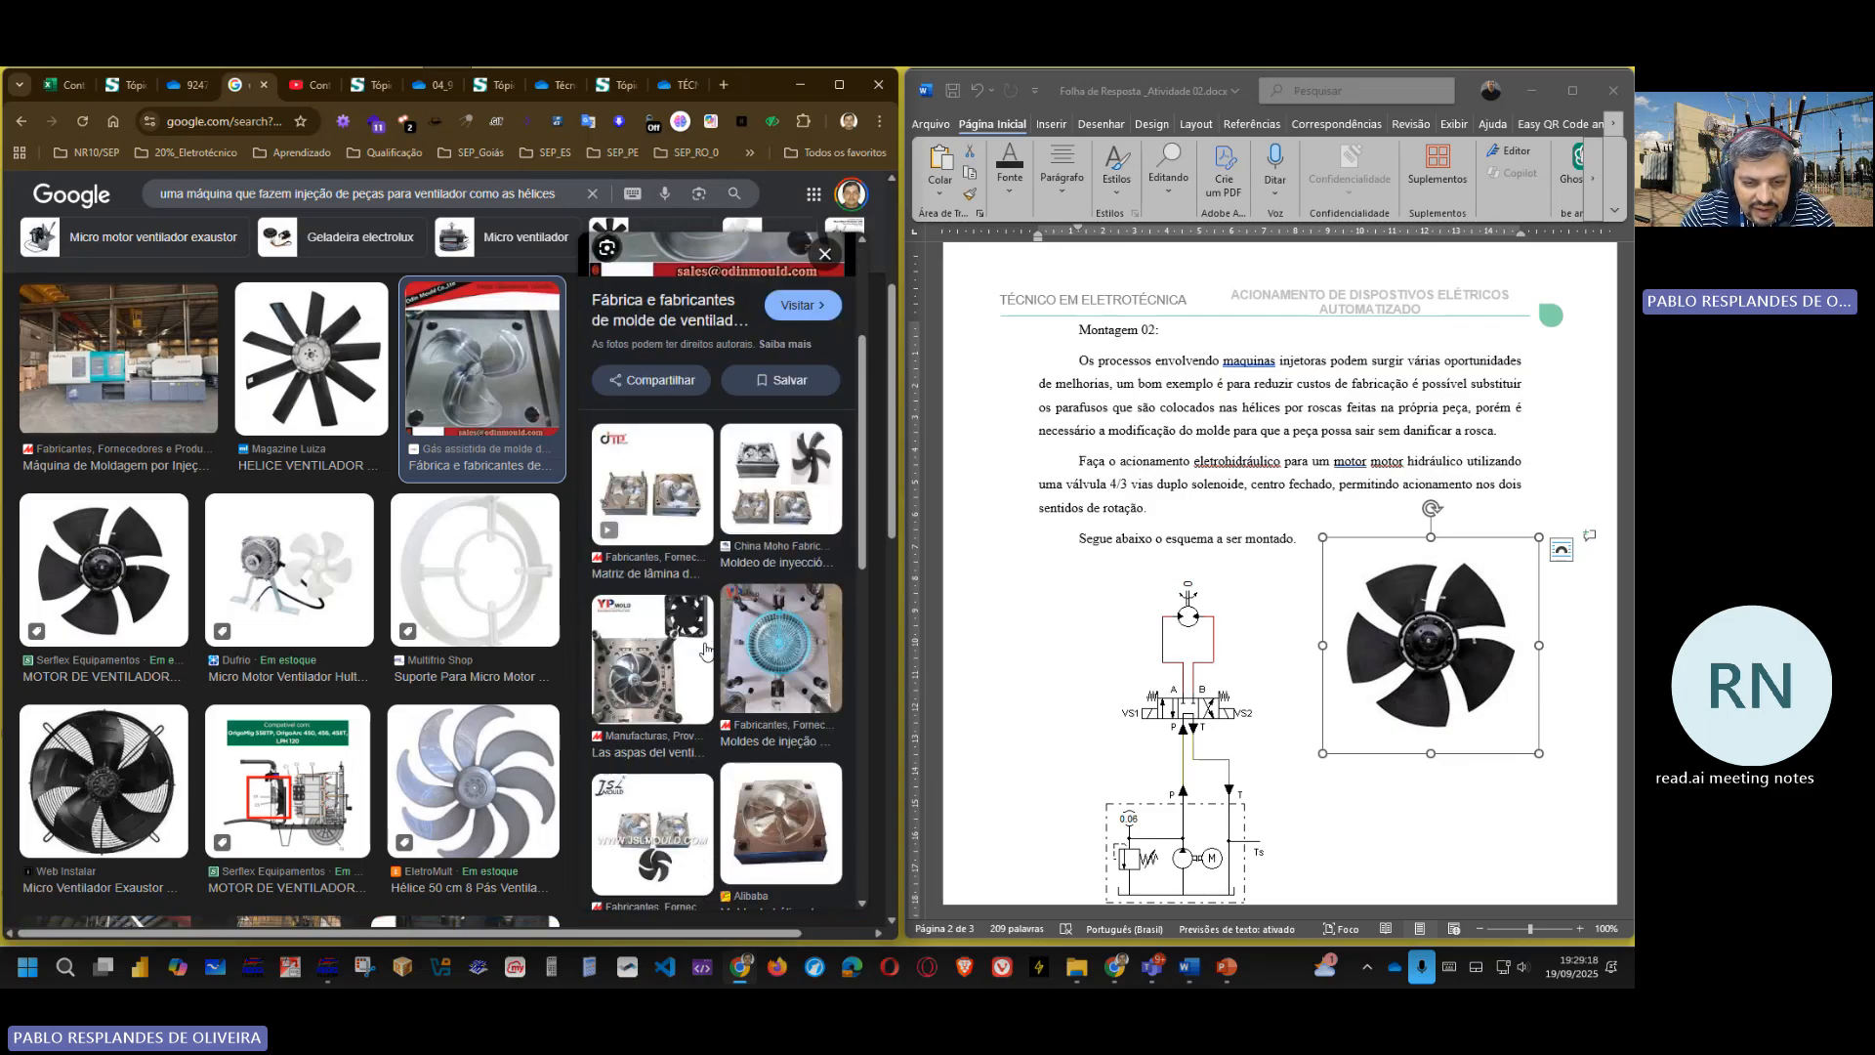
pyautogui.scroll(-3, 705, 651)
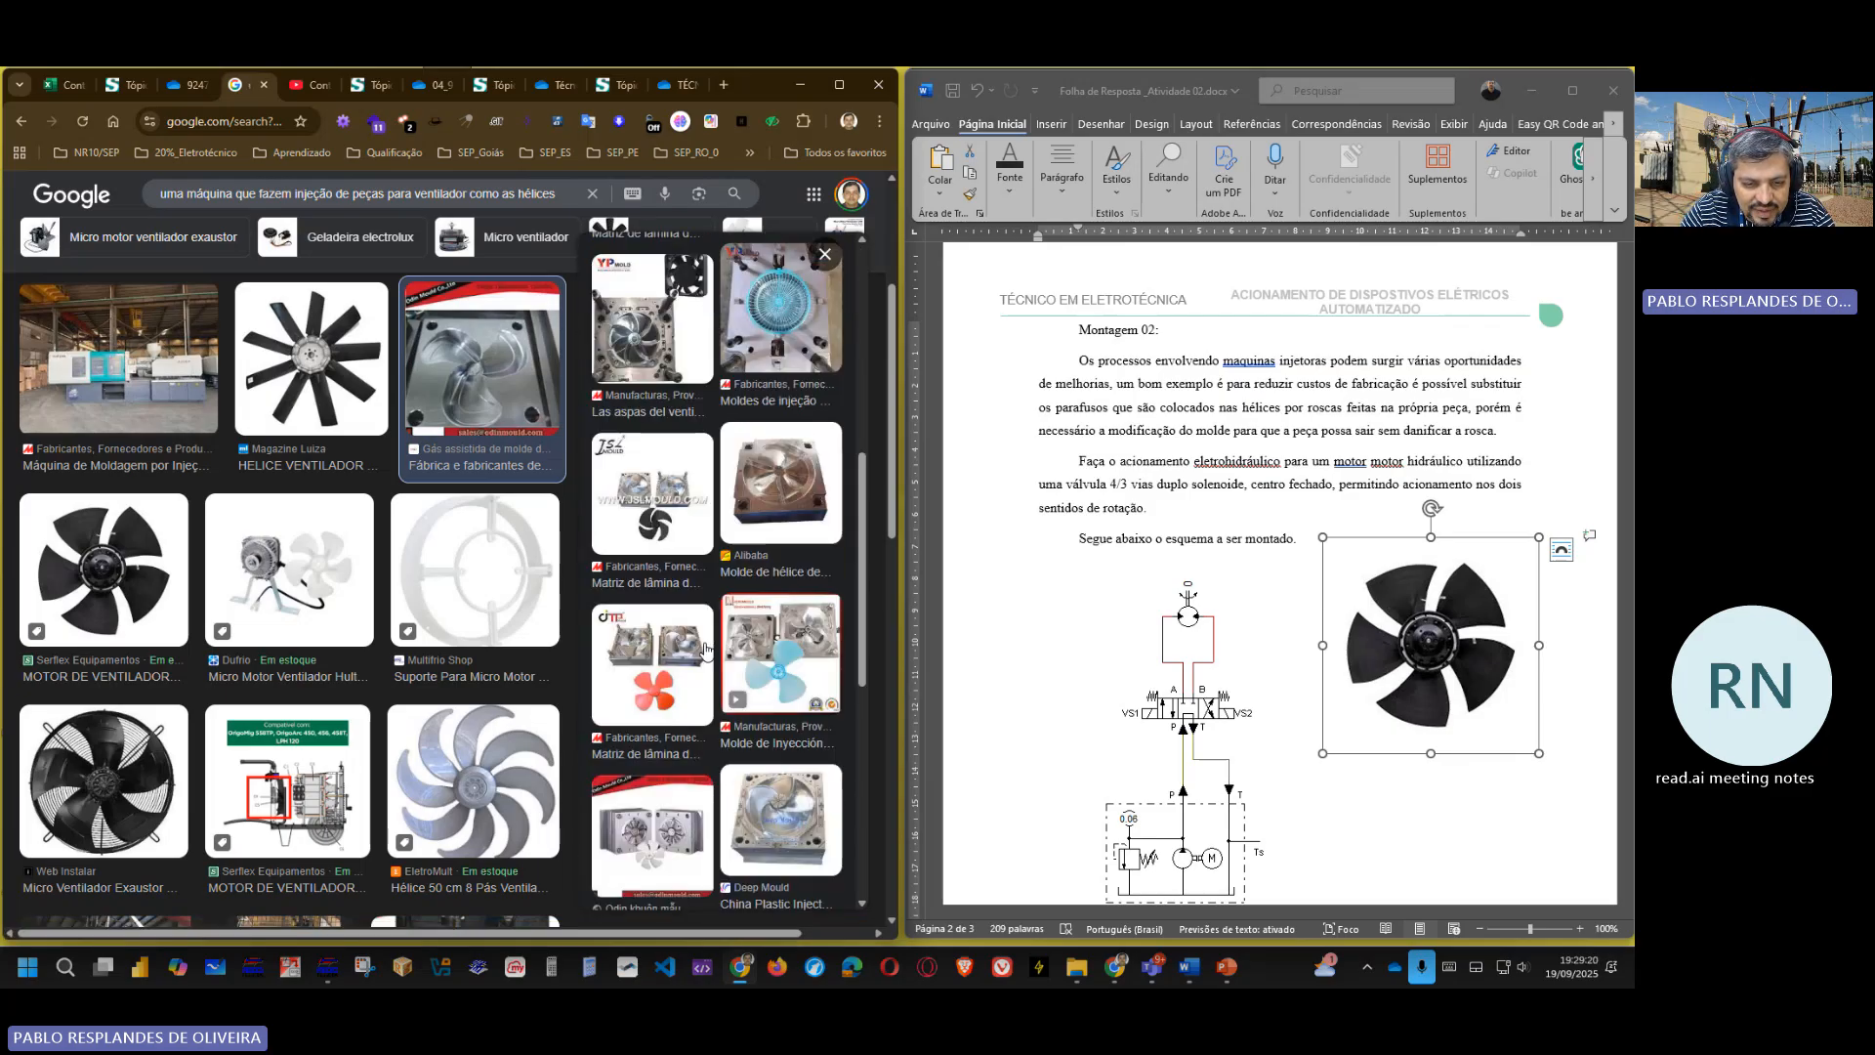
pyautogui.scroll(3, 705, 647)
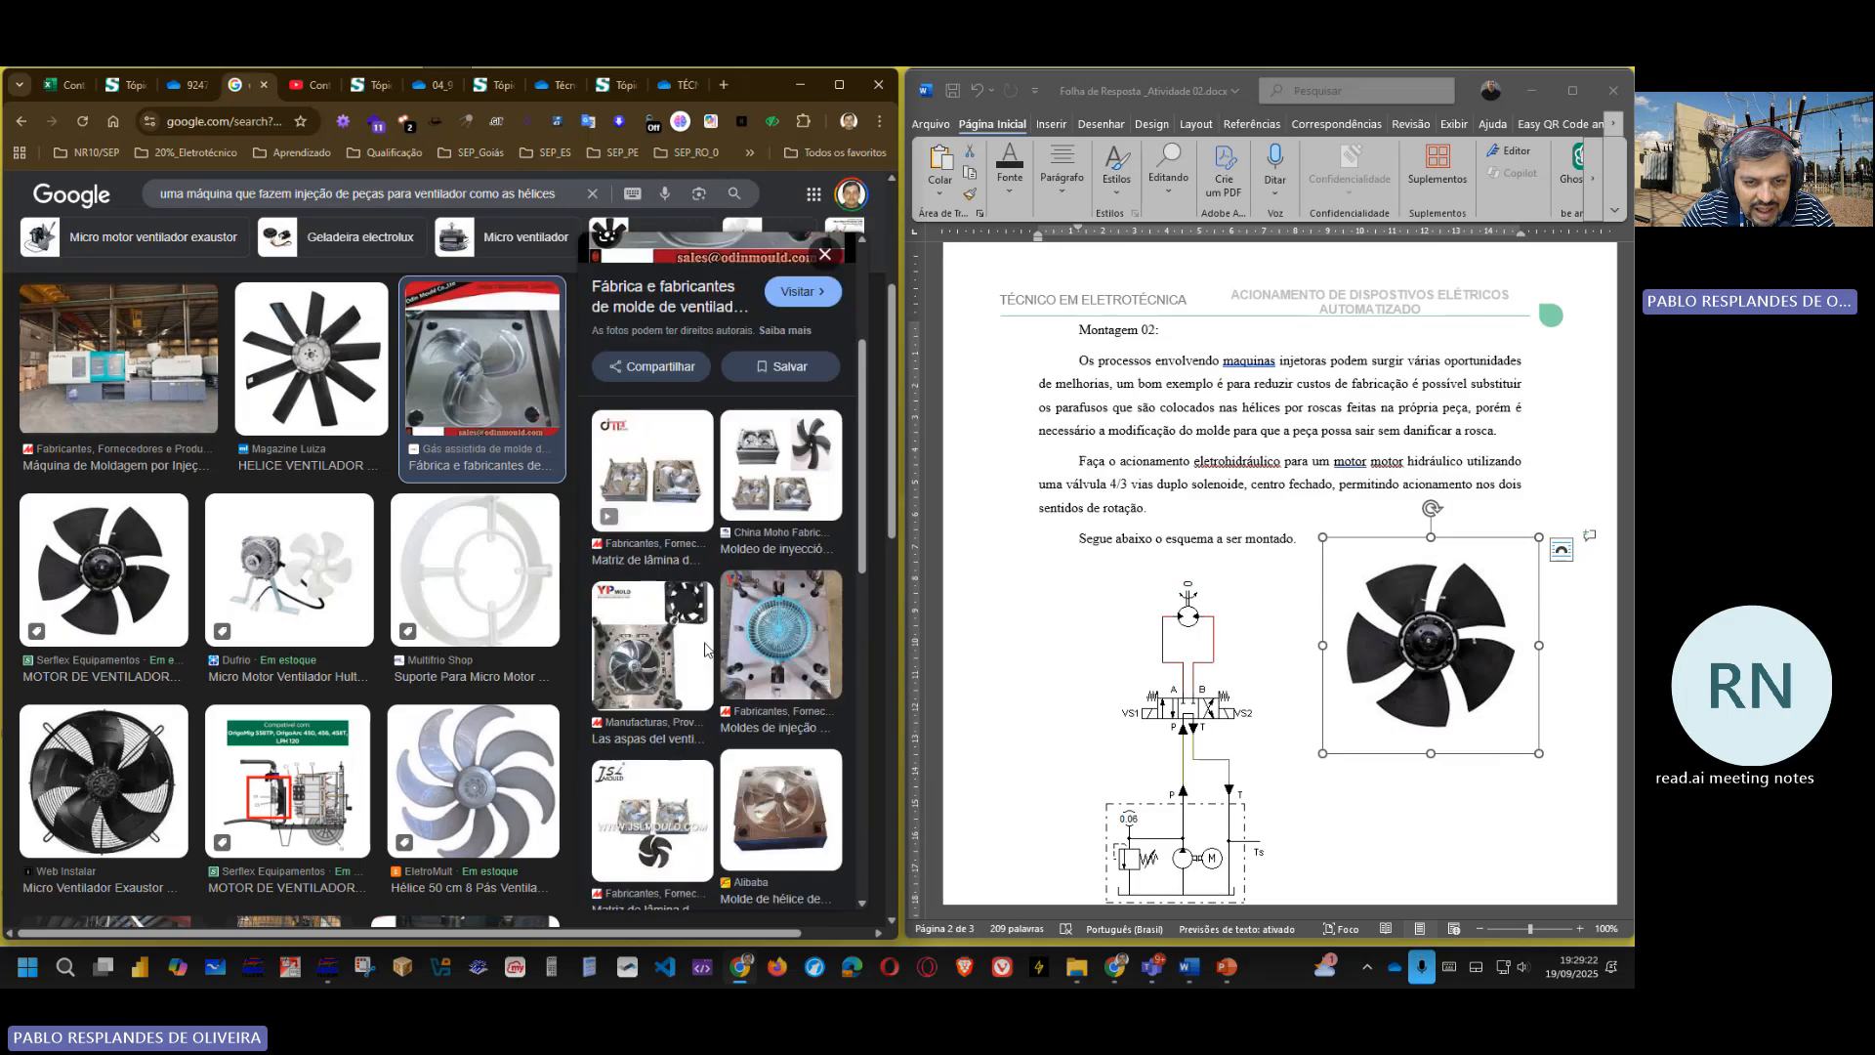
pyautogui.scroll(-8, 705, 648)
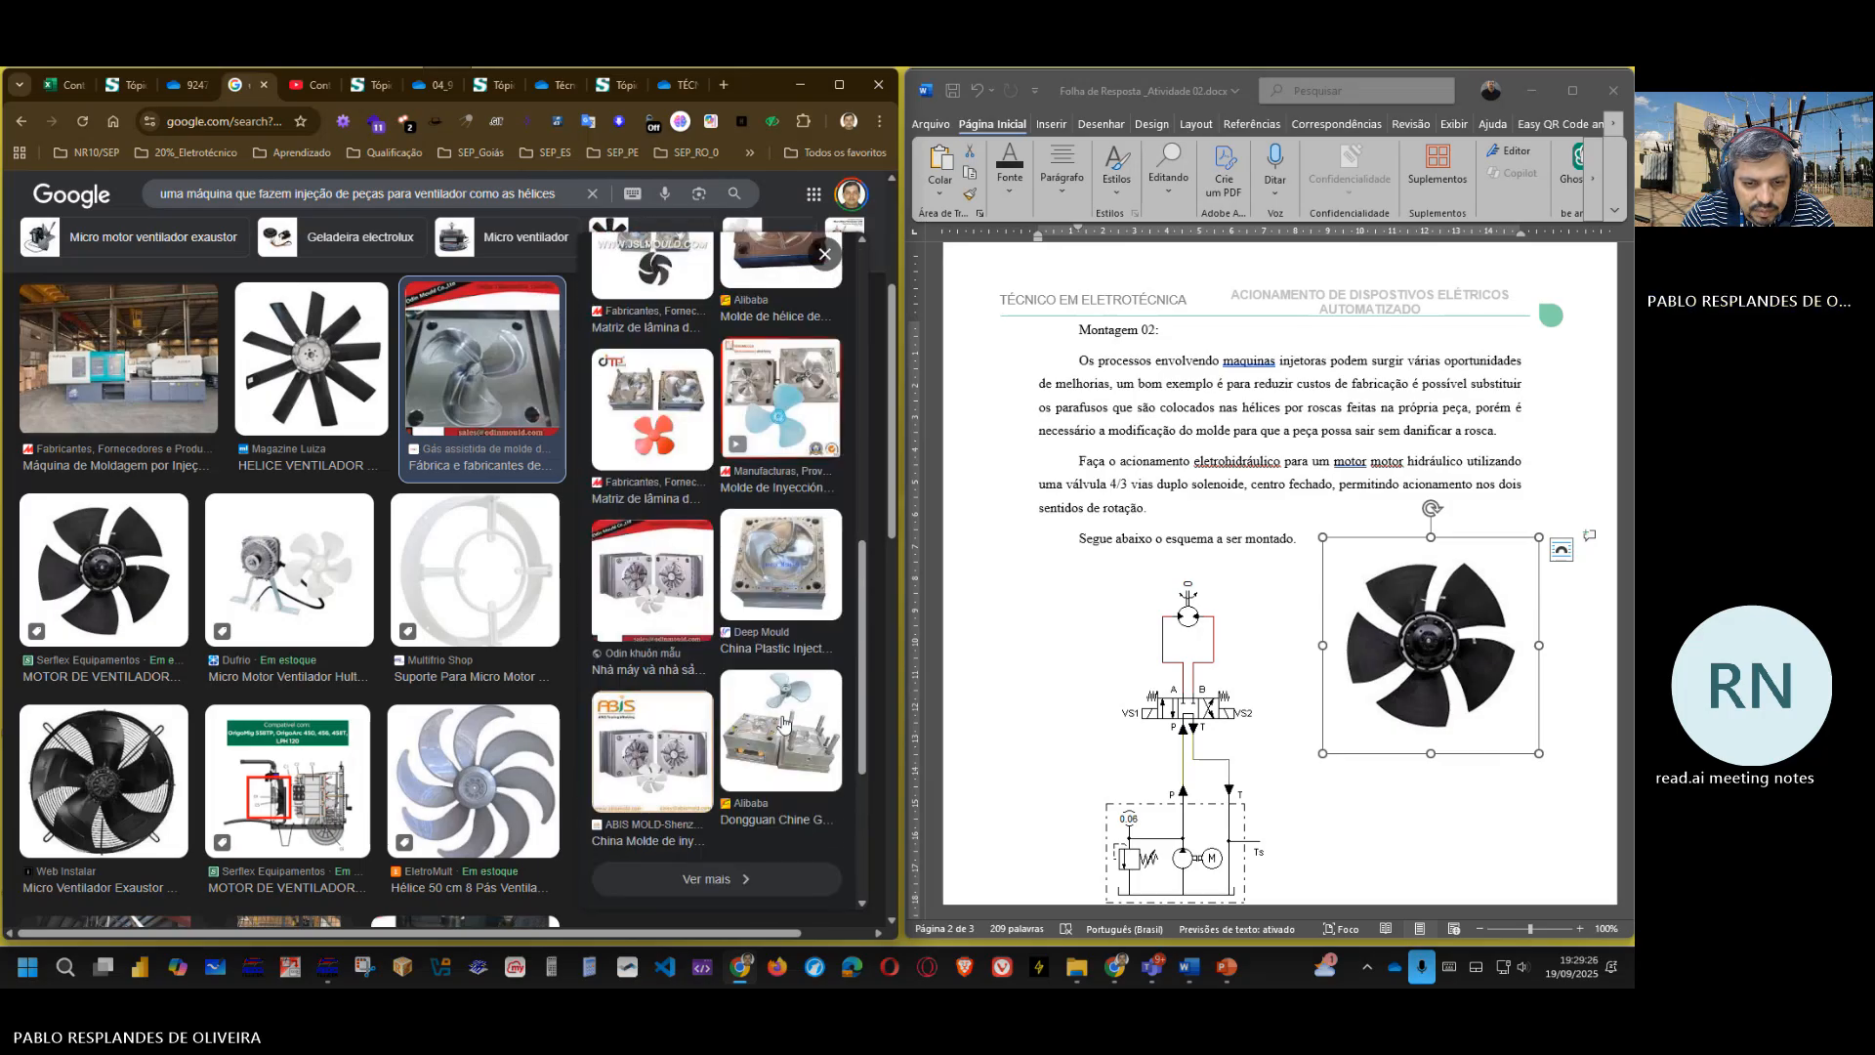
pyautogui.click(782, 722)
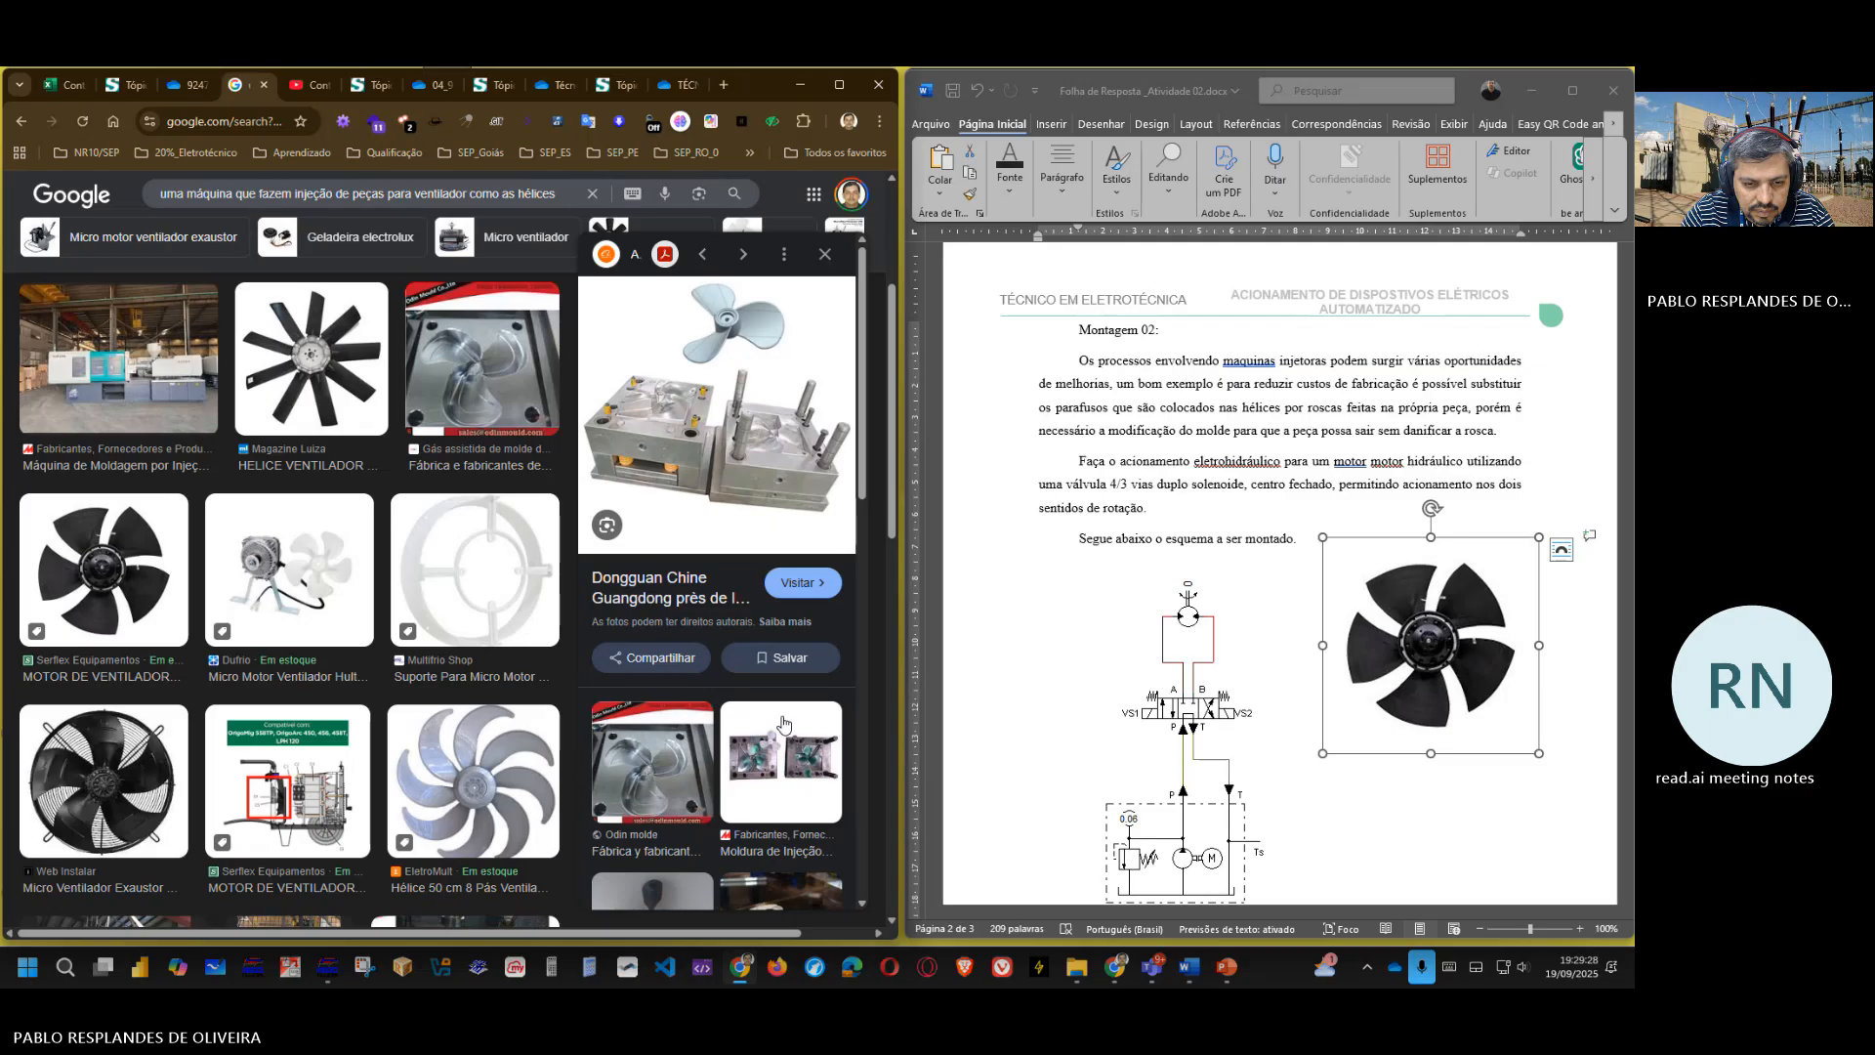
pyautogui.rightClick(739, 420)
pyautogui.click(834, 654)
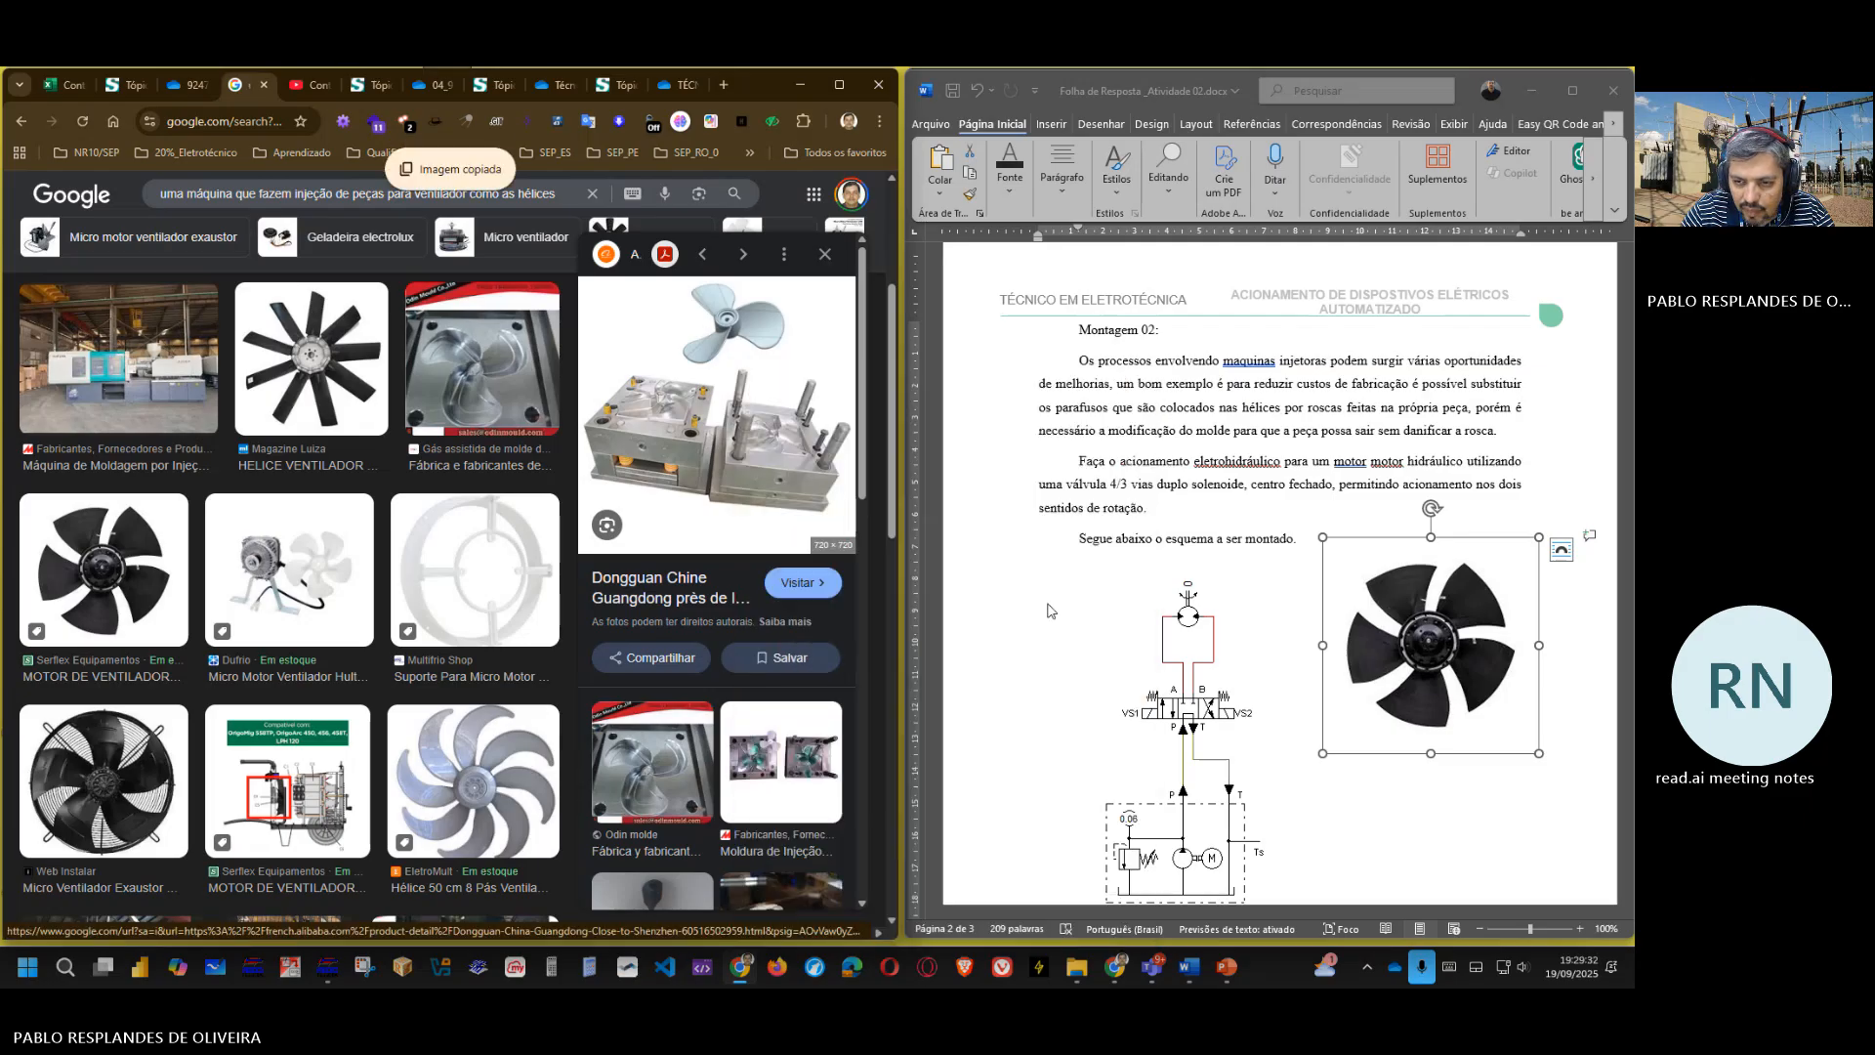
# - Paste the propeller mould picture into the Montagem 02 page in Word and set its text wrapping to Atrás do Texto
pyautogui.scroll(-3, 1358, 672)
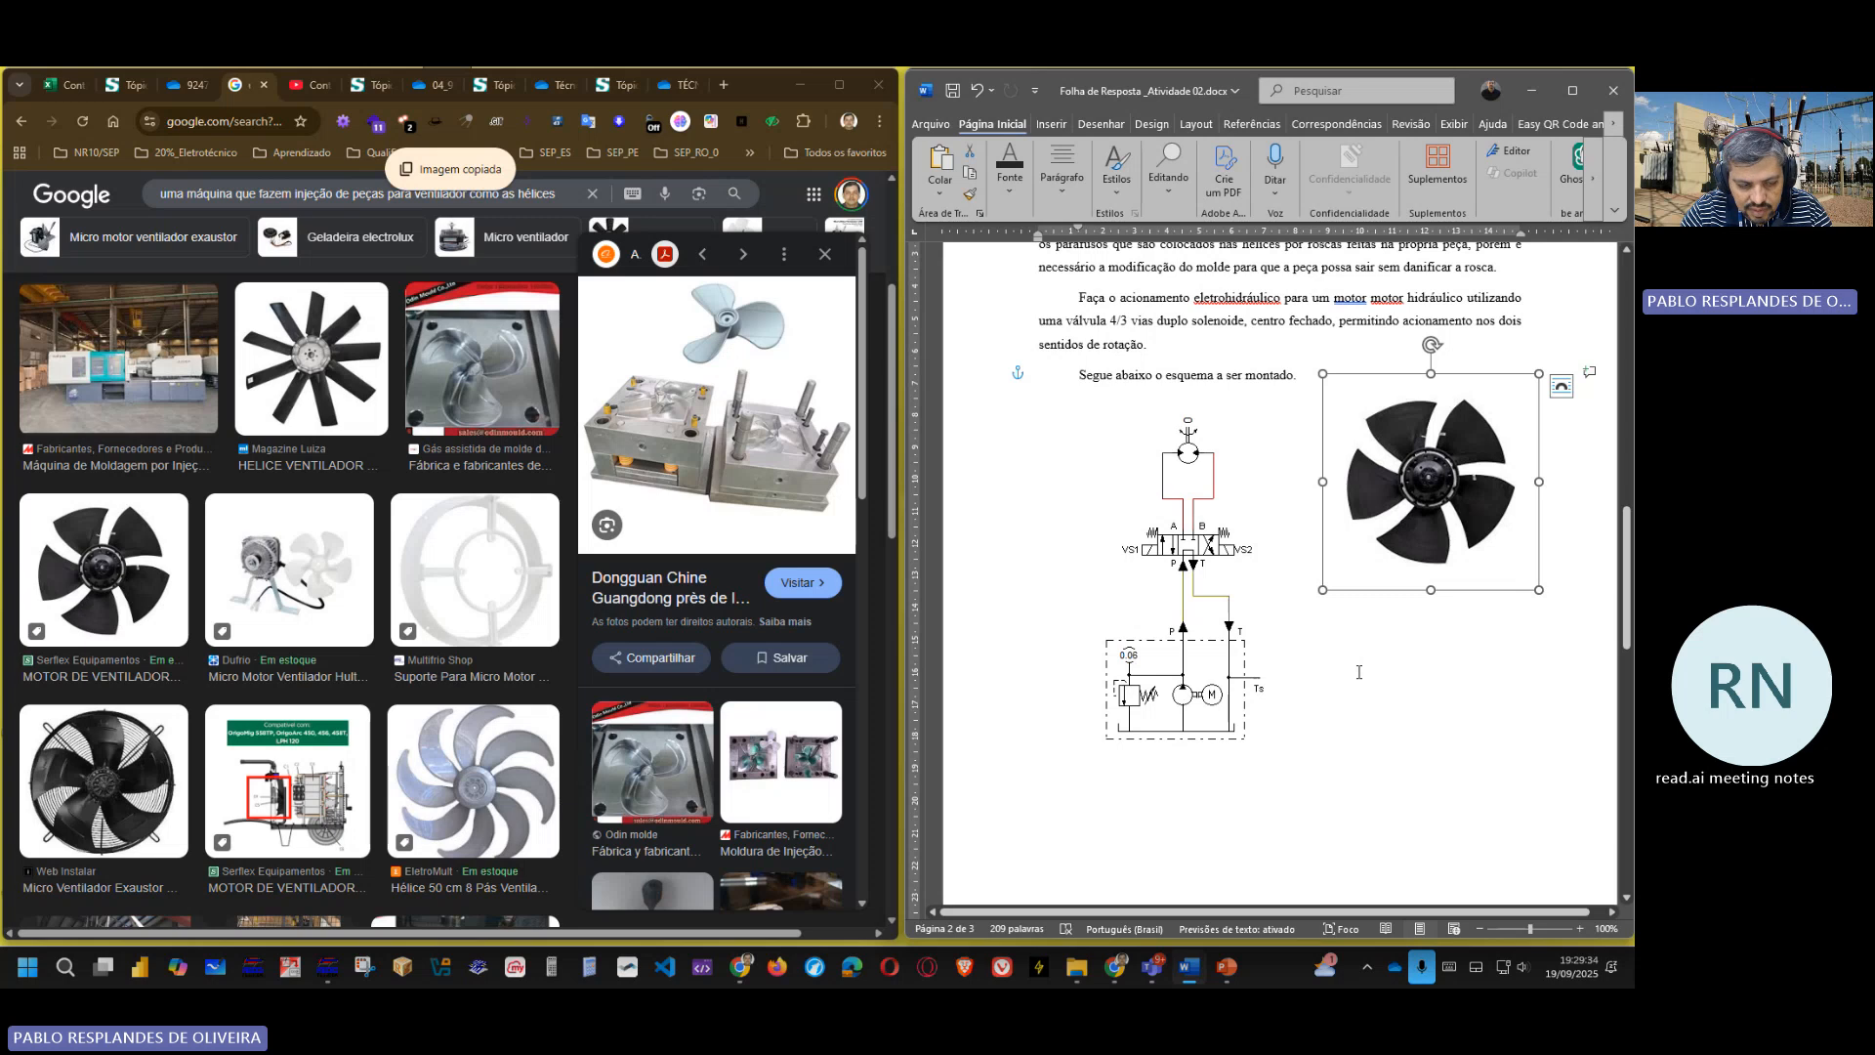
pyautogui.hotkey('ctrl', 'v')
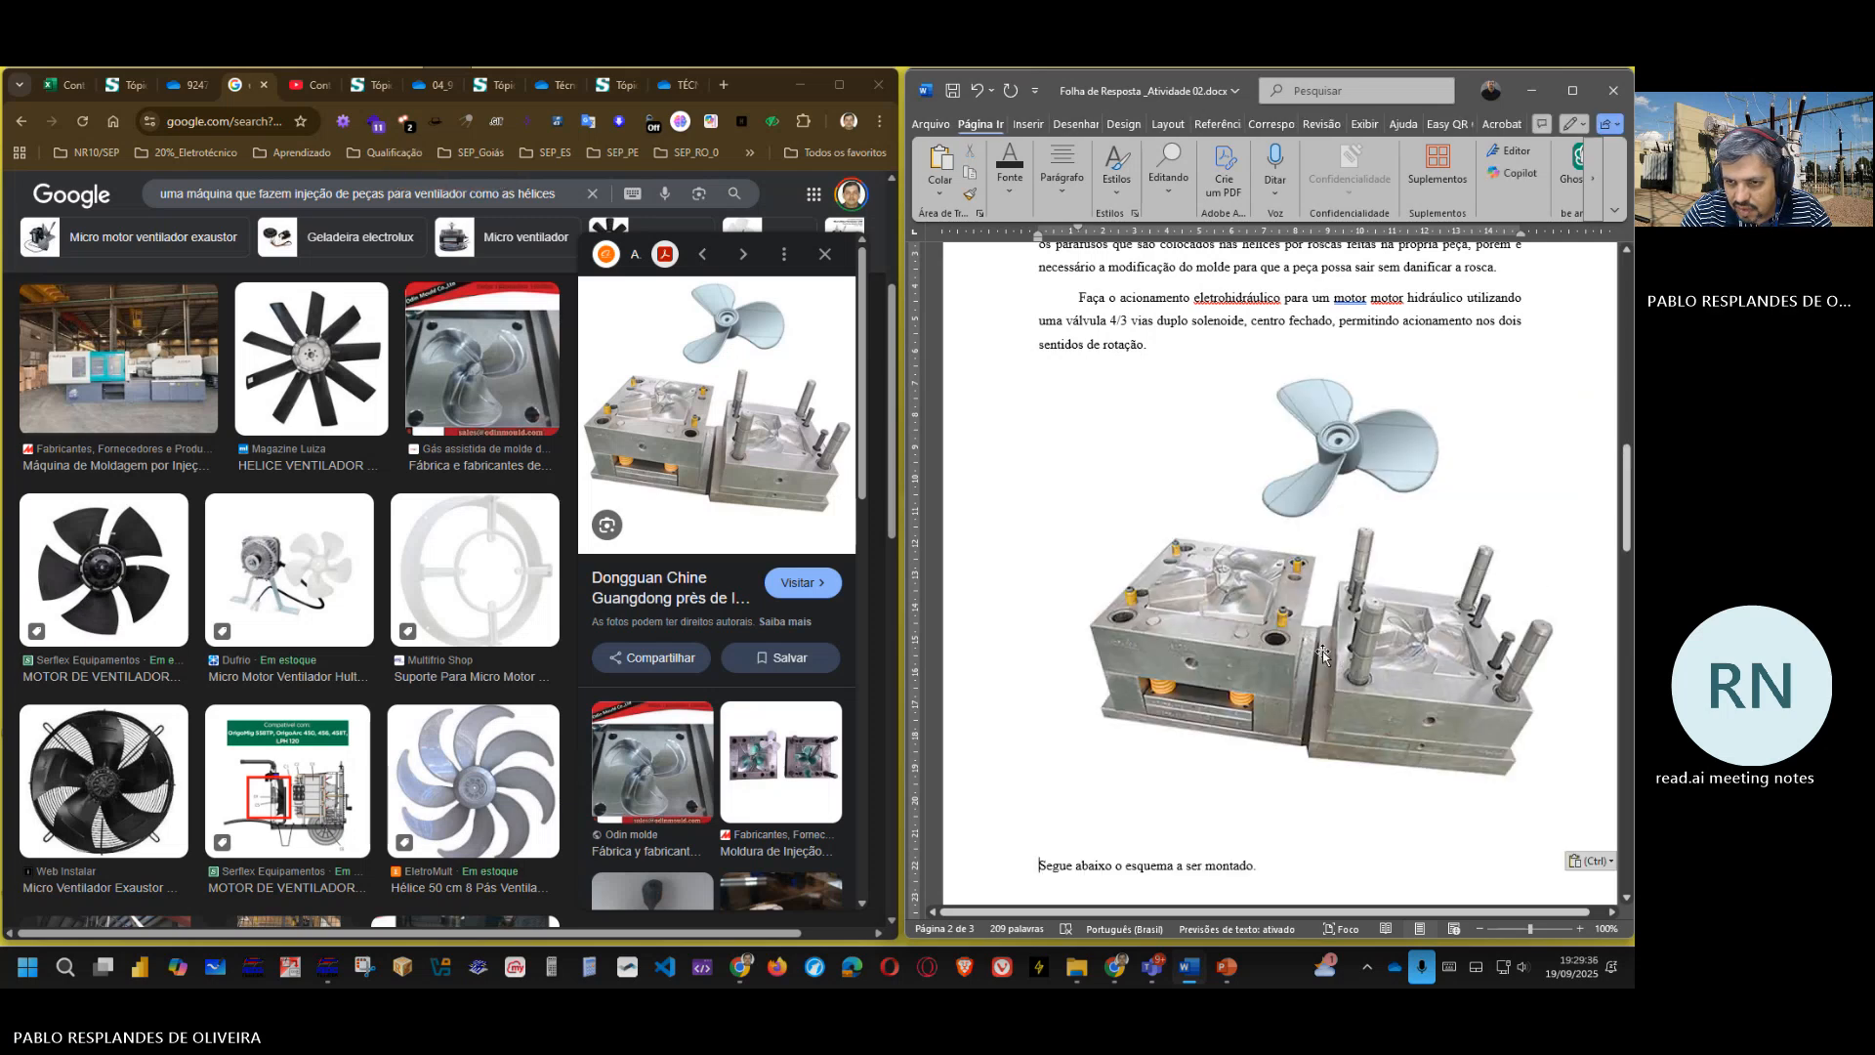
pyautogui.rightClick(1322, 652)
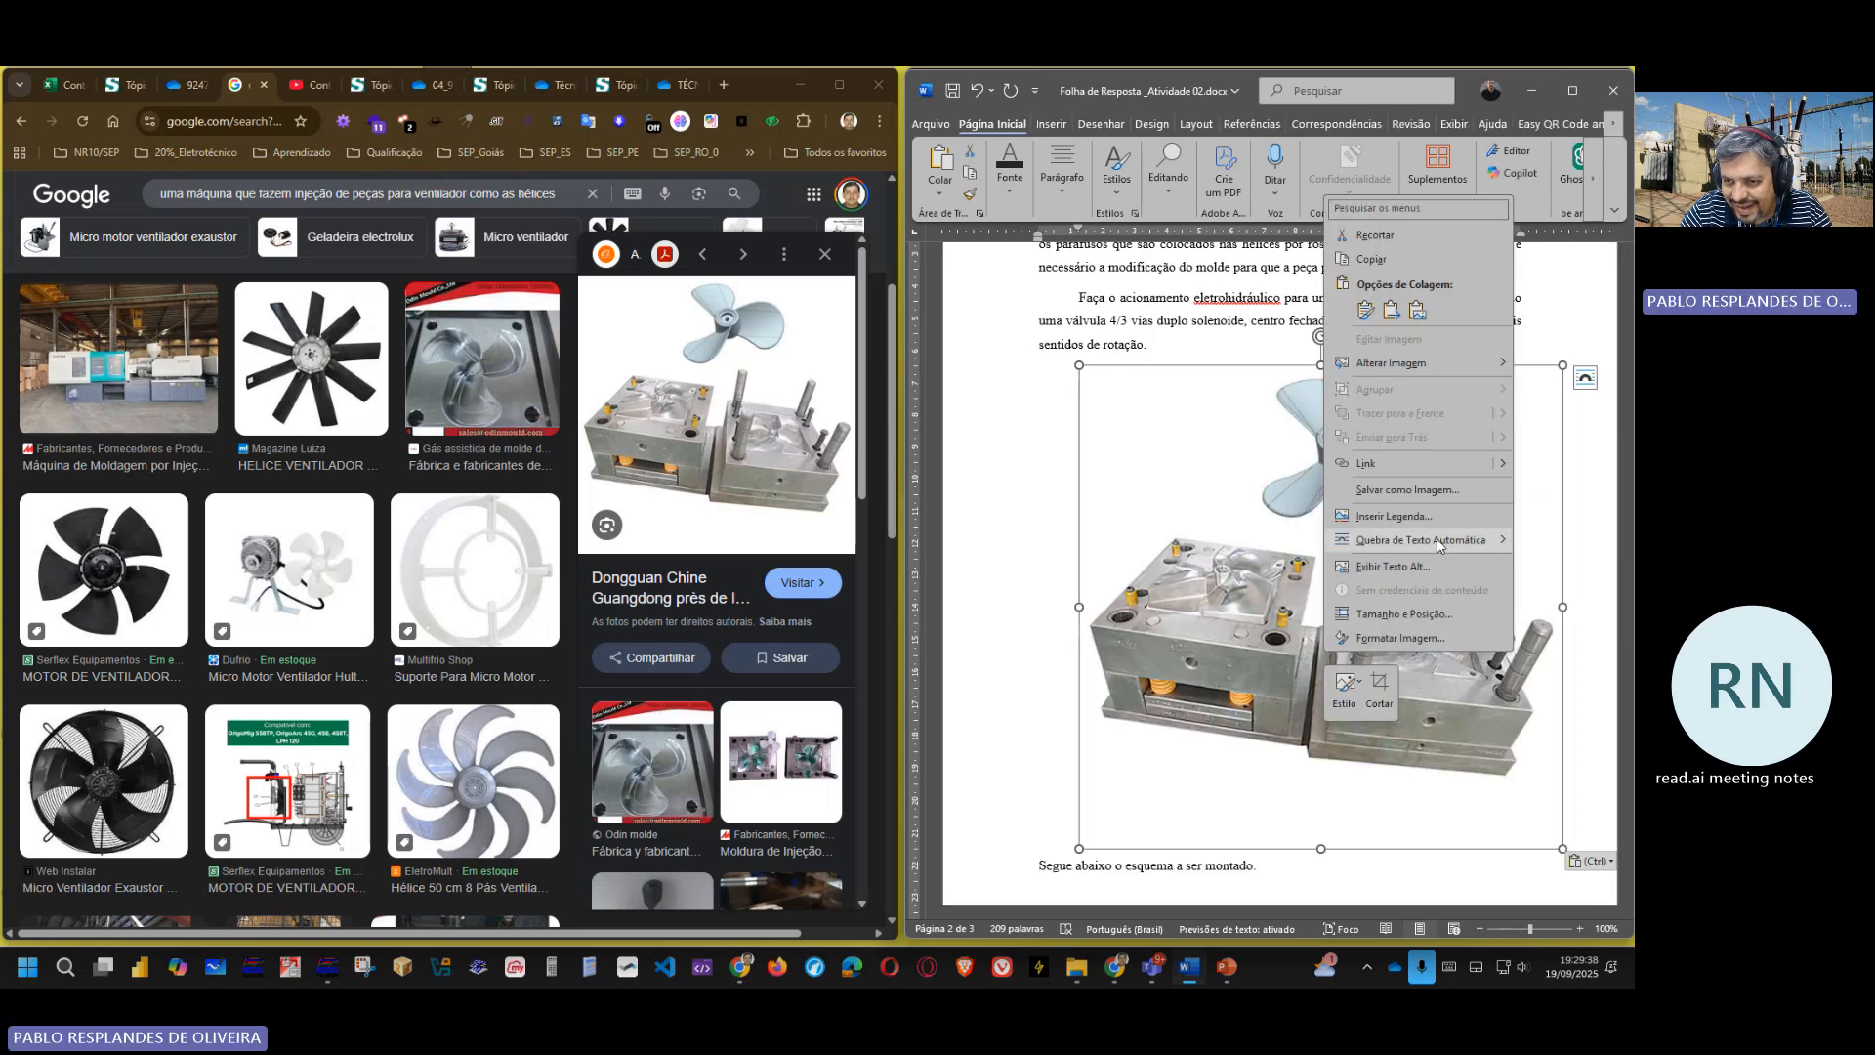
pyautogui.moveTo(1437, 543)
pyautogui.click(1223, 670)
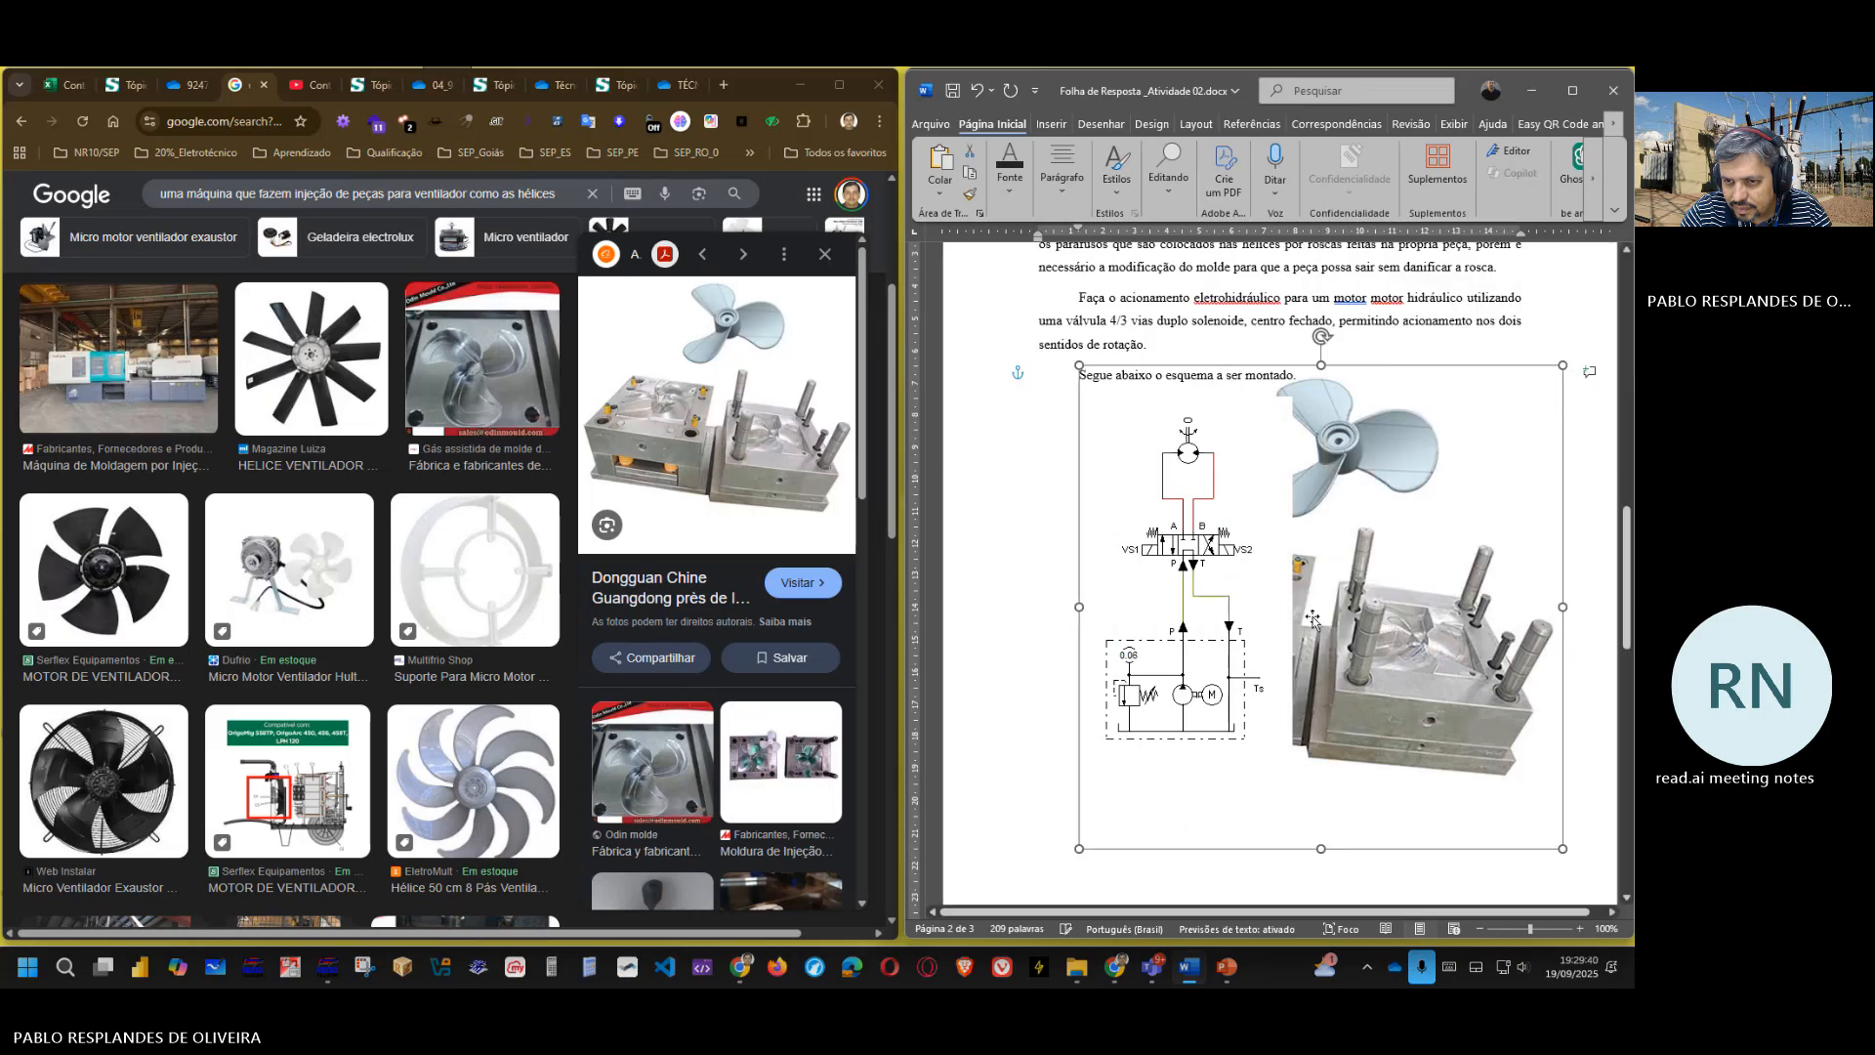
# - Resize the propeller mould picture in the Word document so it sits beside the hydraulic schematic, below the black fan
pyautogui.scroll(3, 1313, 618)
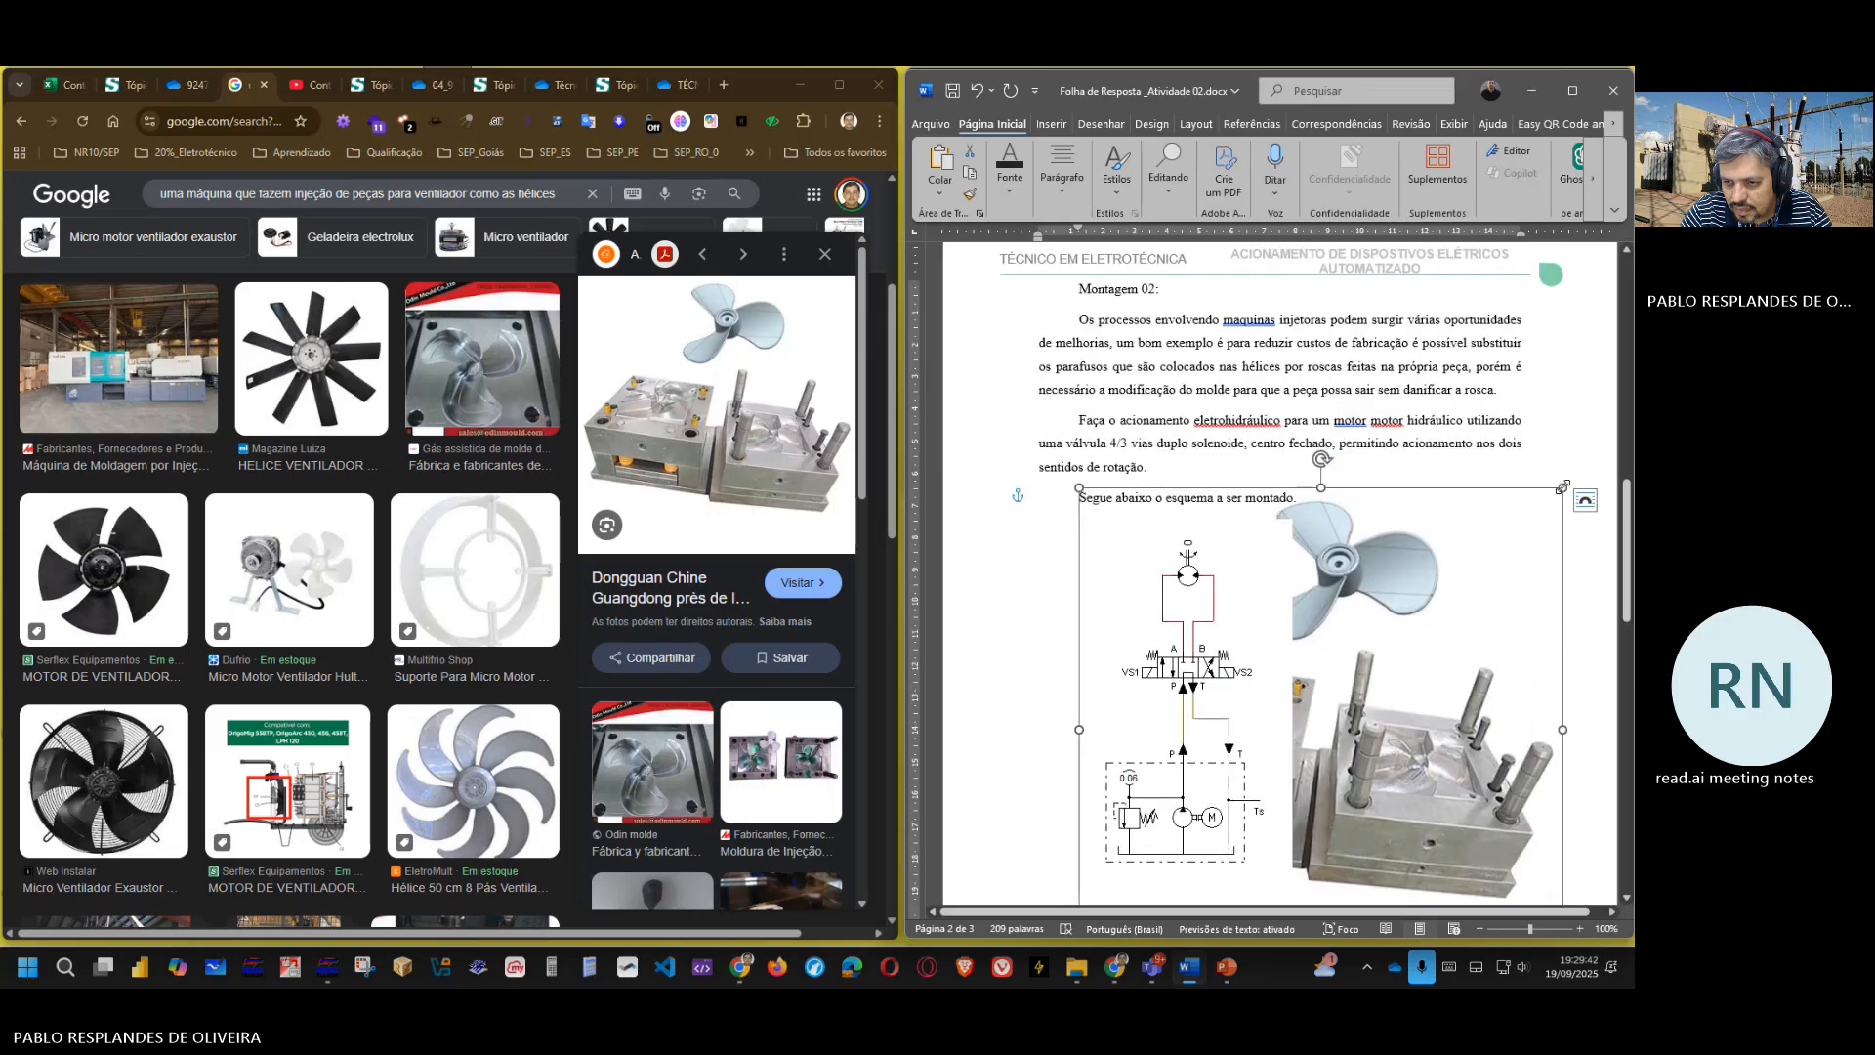
pyautogui.moveTo(1562, 486); pyautogui.dragTo(1377, 710)
pyautogui.scroll(-3, 1346, 670)
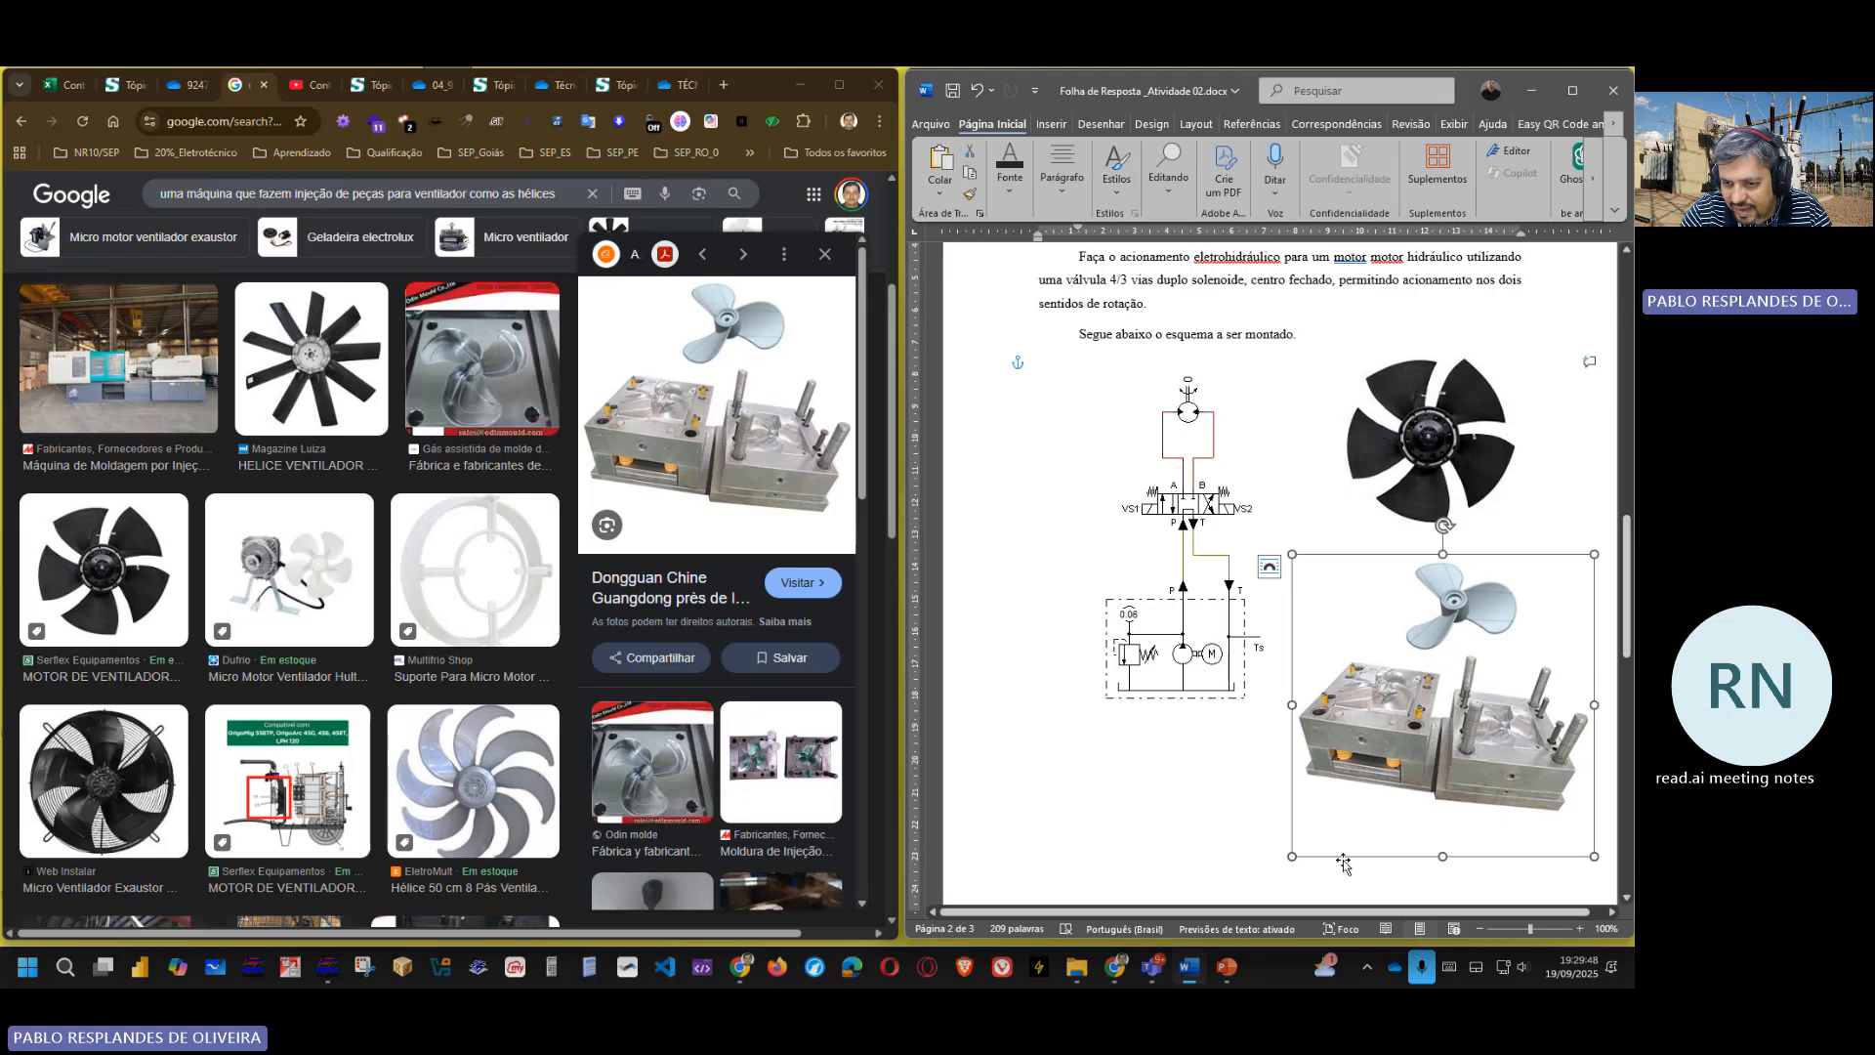
pyautogui.moveTo(1292, 856); pyautogui.dragTo(1352, 830)
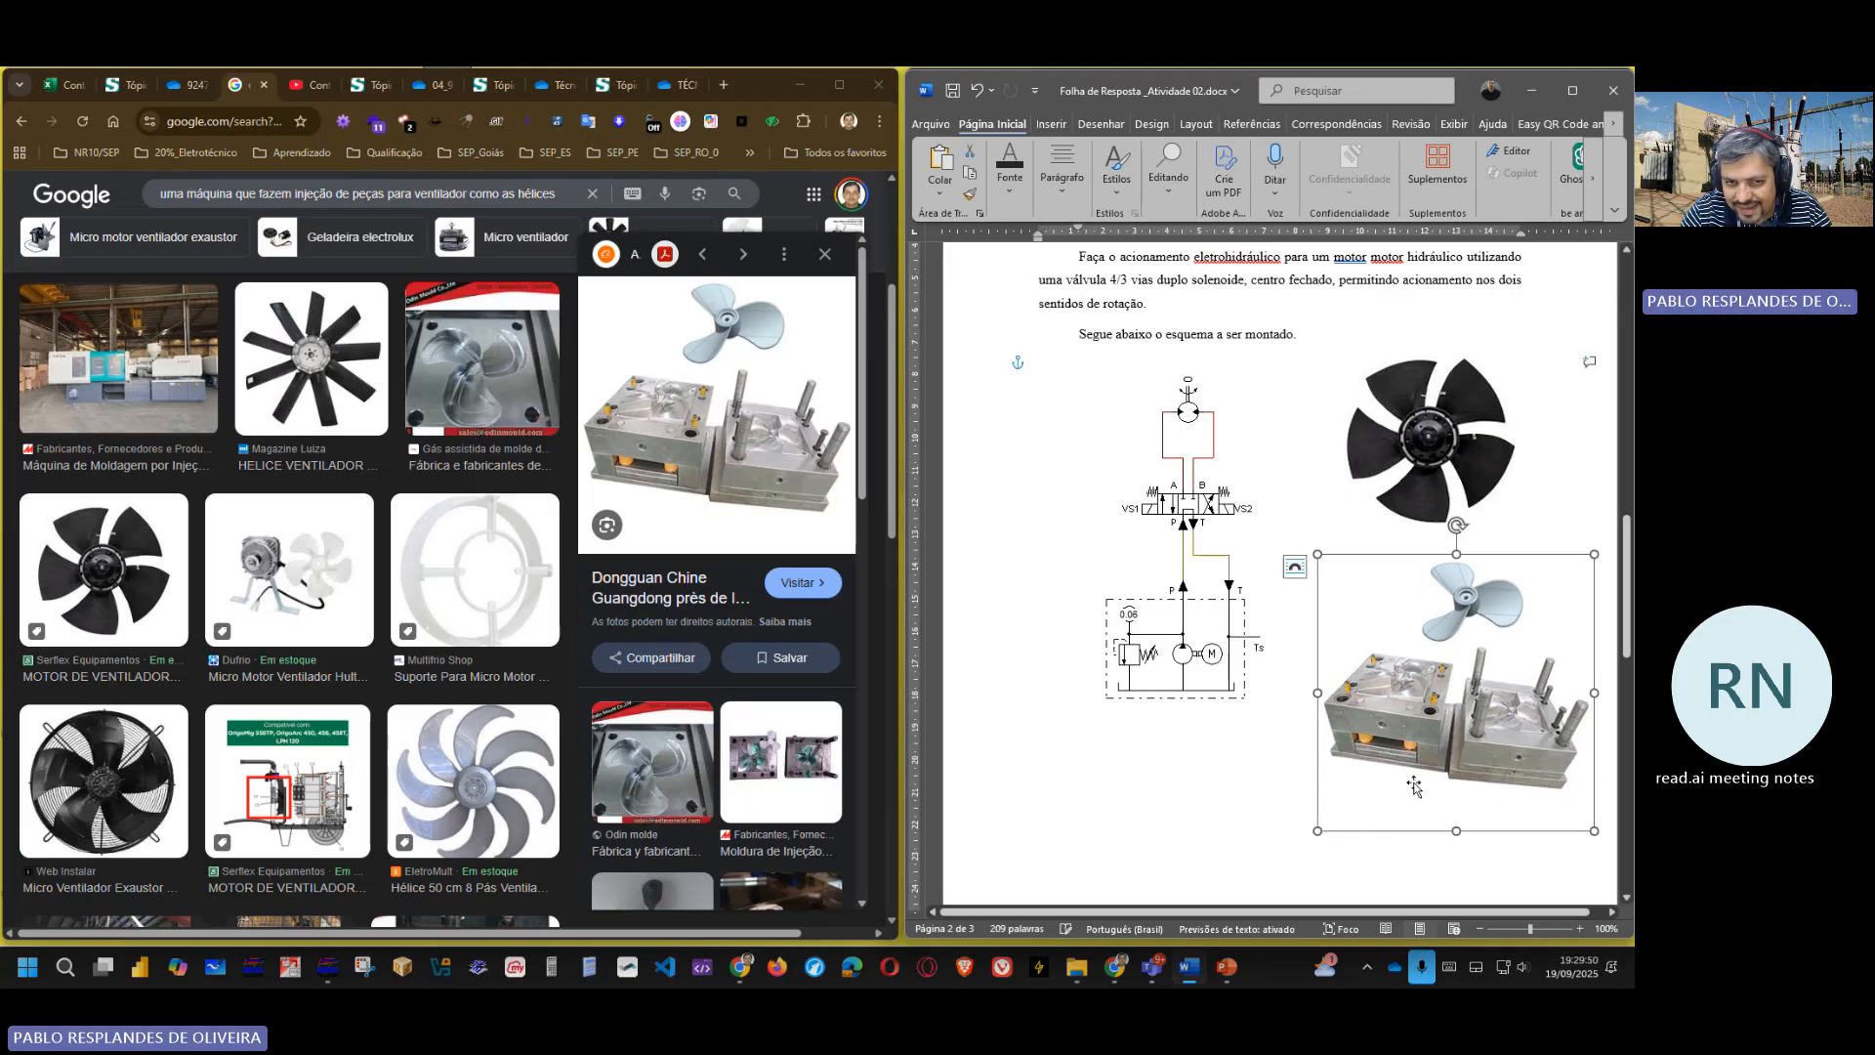
# - Follow the fan mould results through related images to the Alibaba "Molde lâmina ventilador" picture and copy that image
pyautogui.scroll(1, 492, 607)
pyautogui.scroll(3, 491, 608)
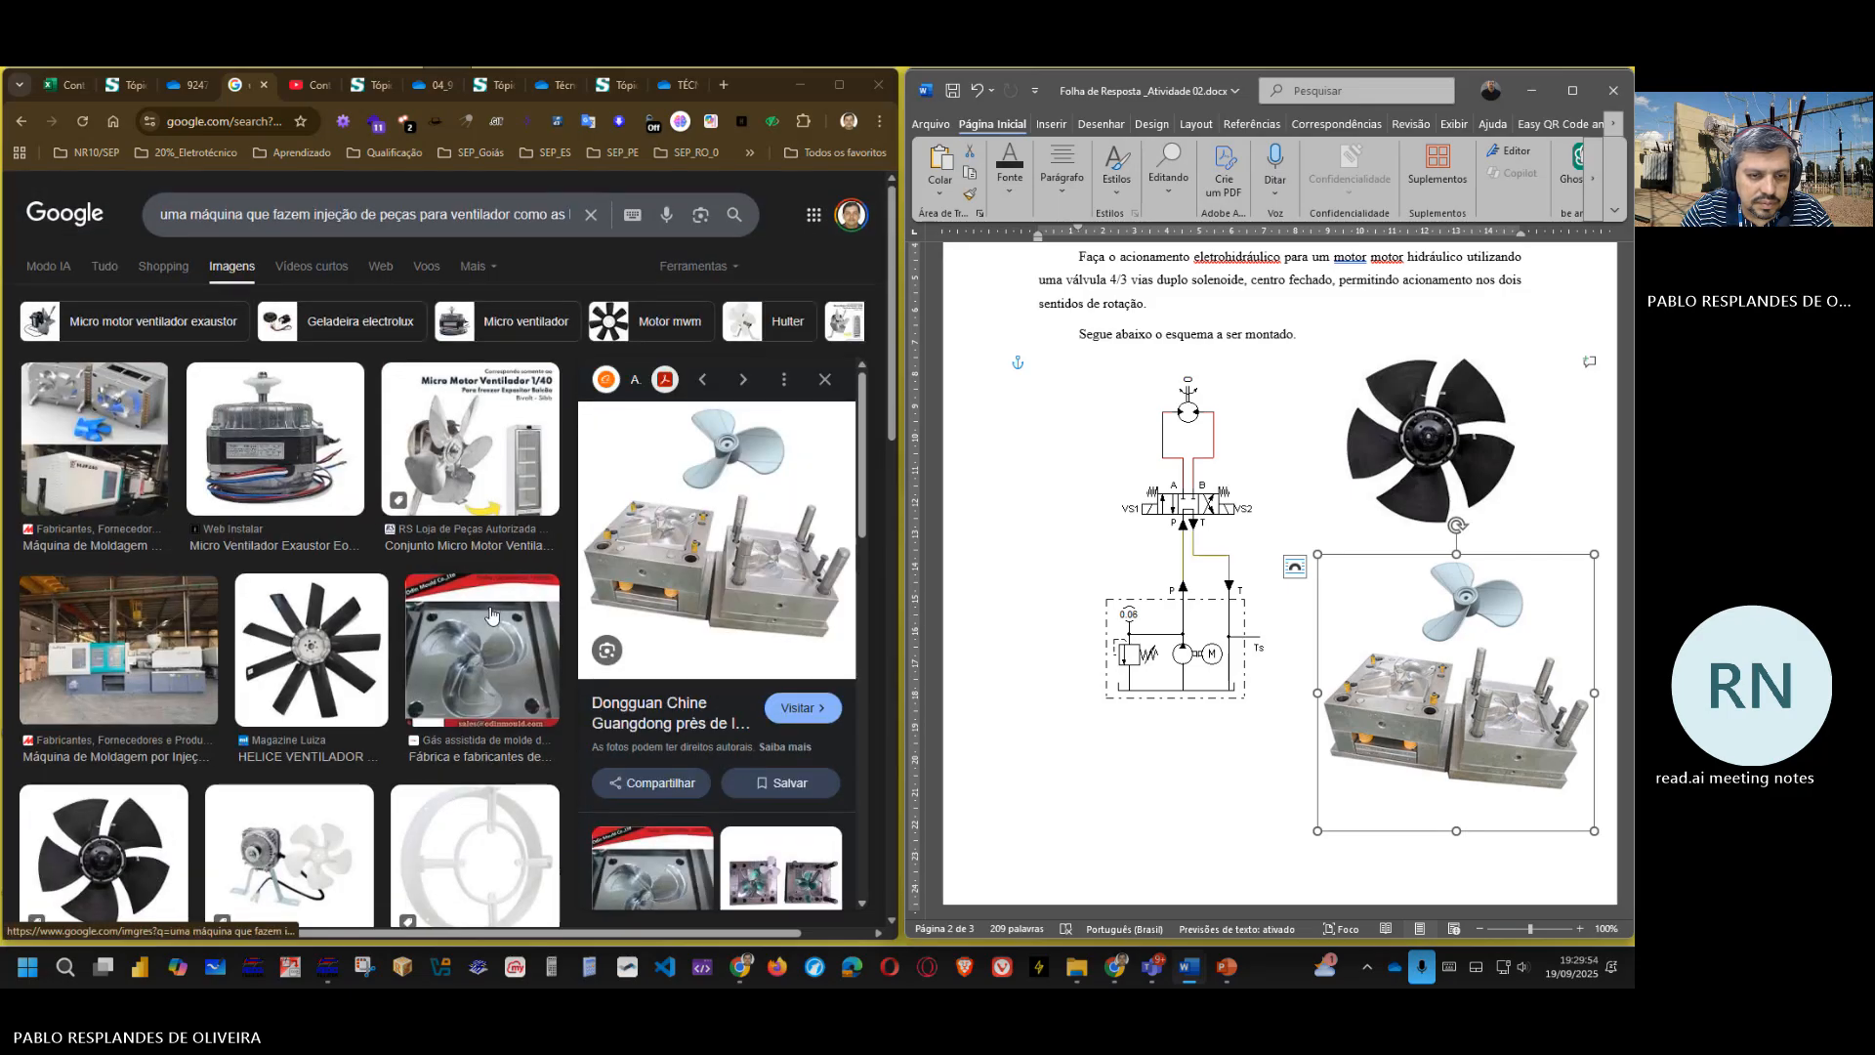
pyautogui.scroll(-3, 492, 616)
pyautogui.click(497, 438)
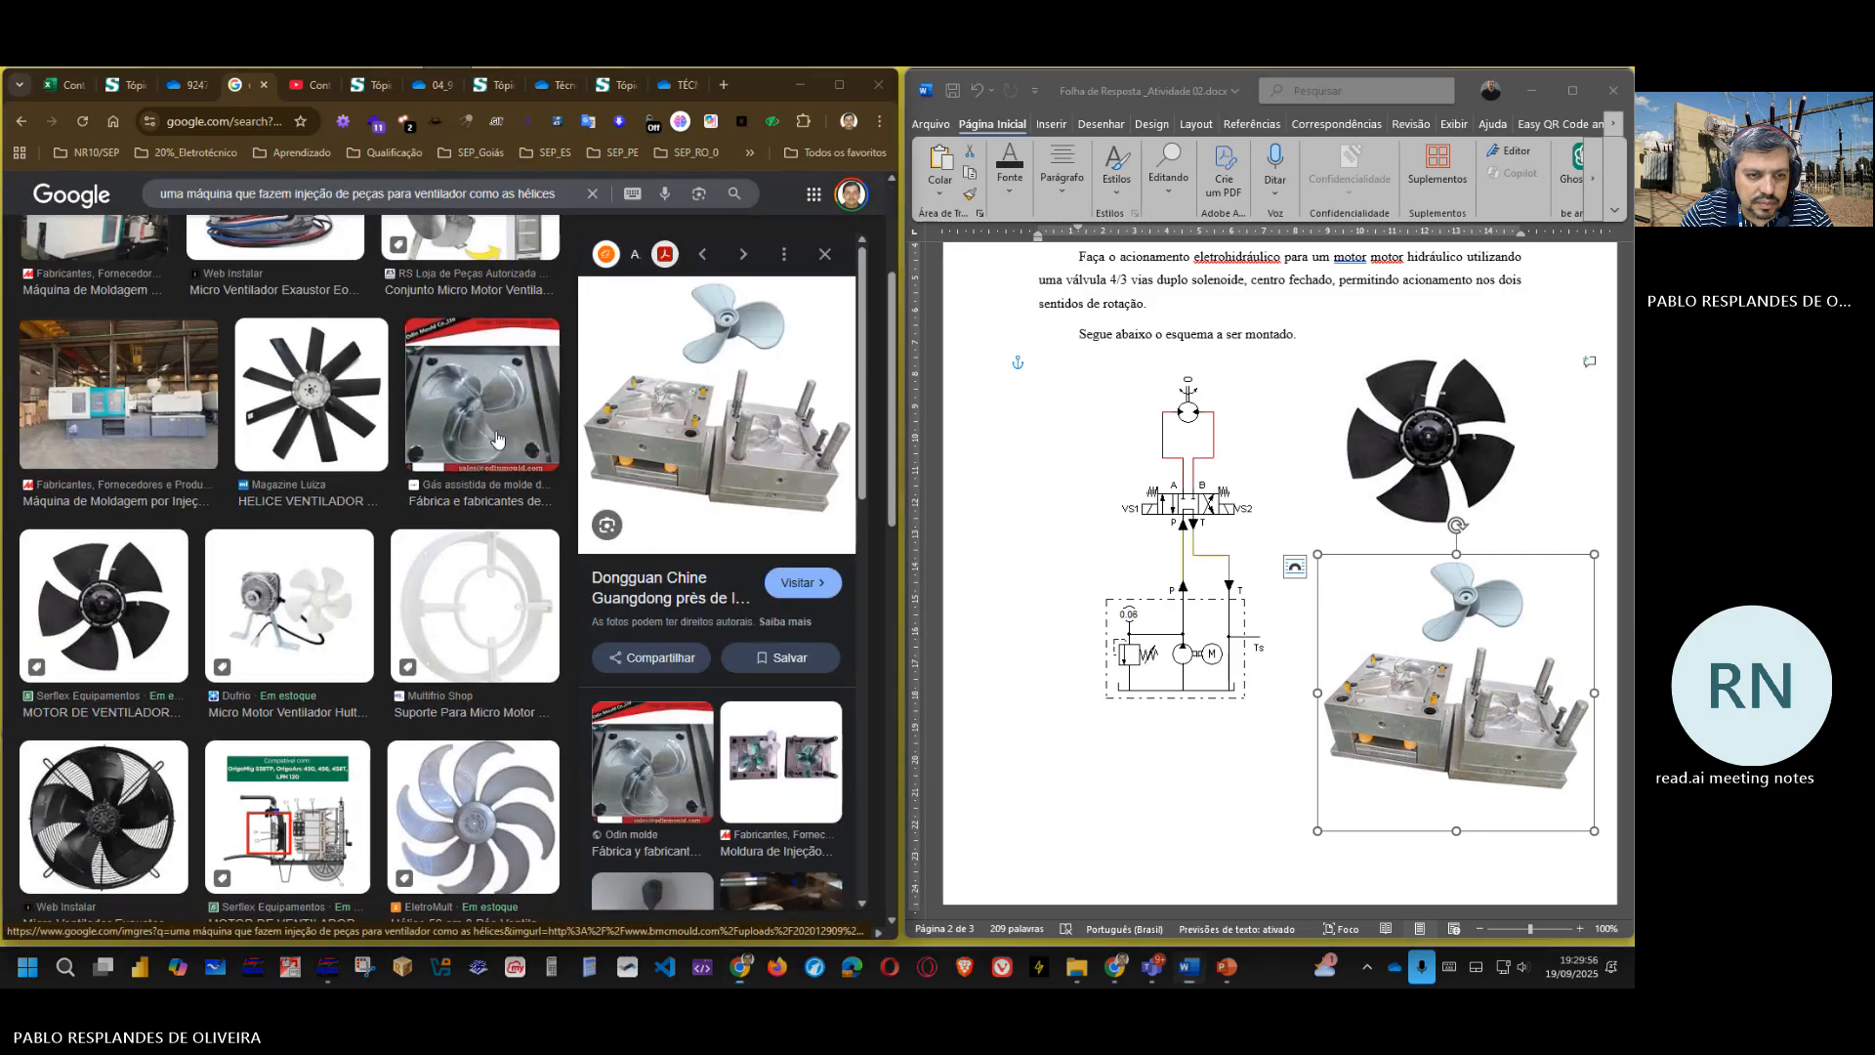
pyautogui.scroll(-3, 652, 653)
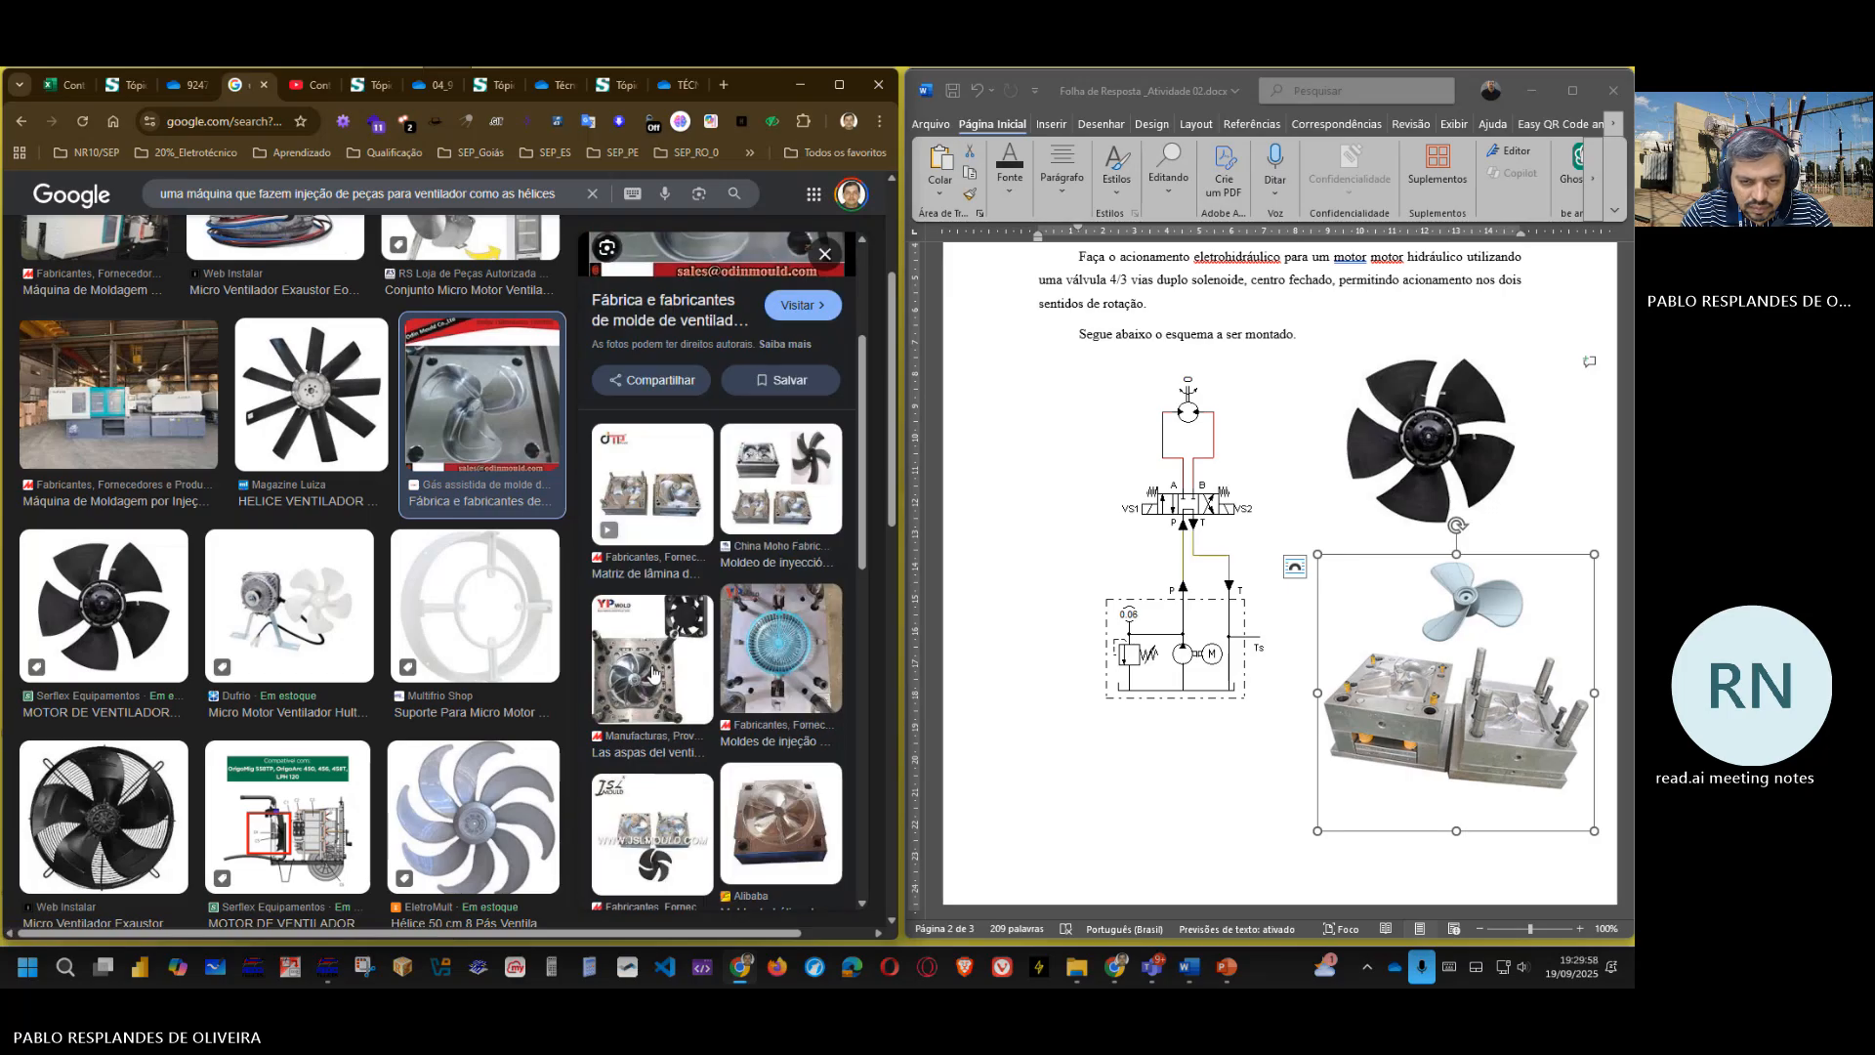
pyautogui.click(779, 653)
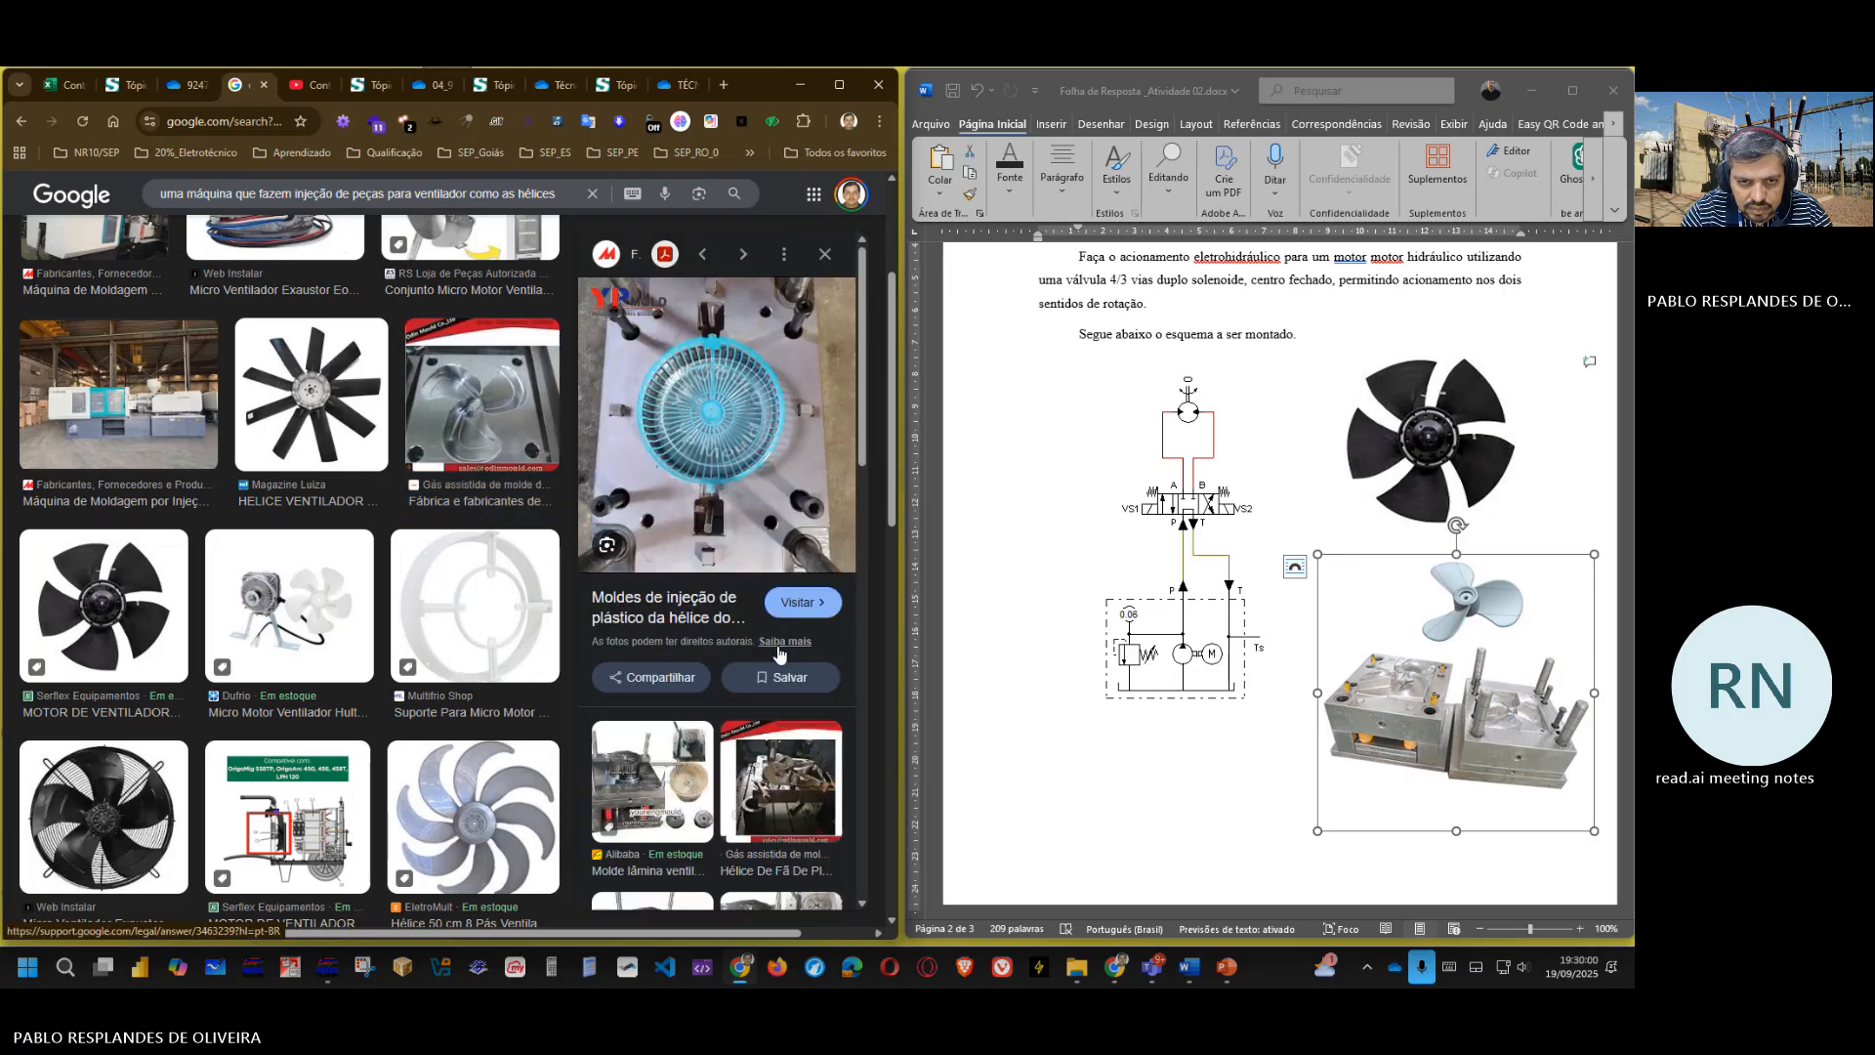
pyautogui.scroll(-4, 779, 652)
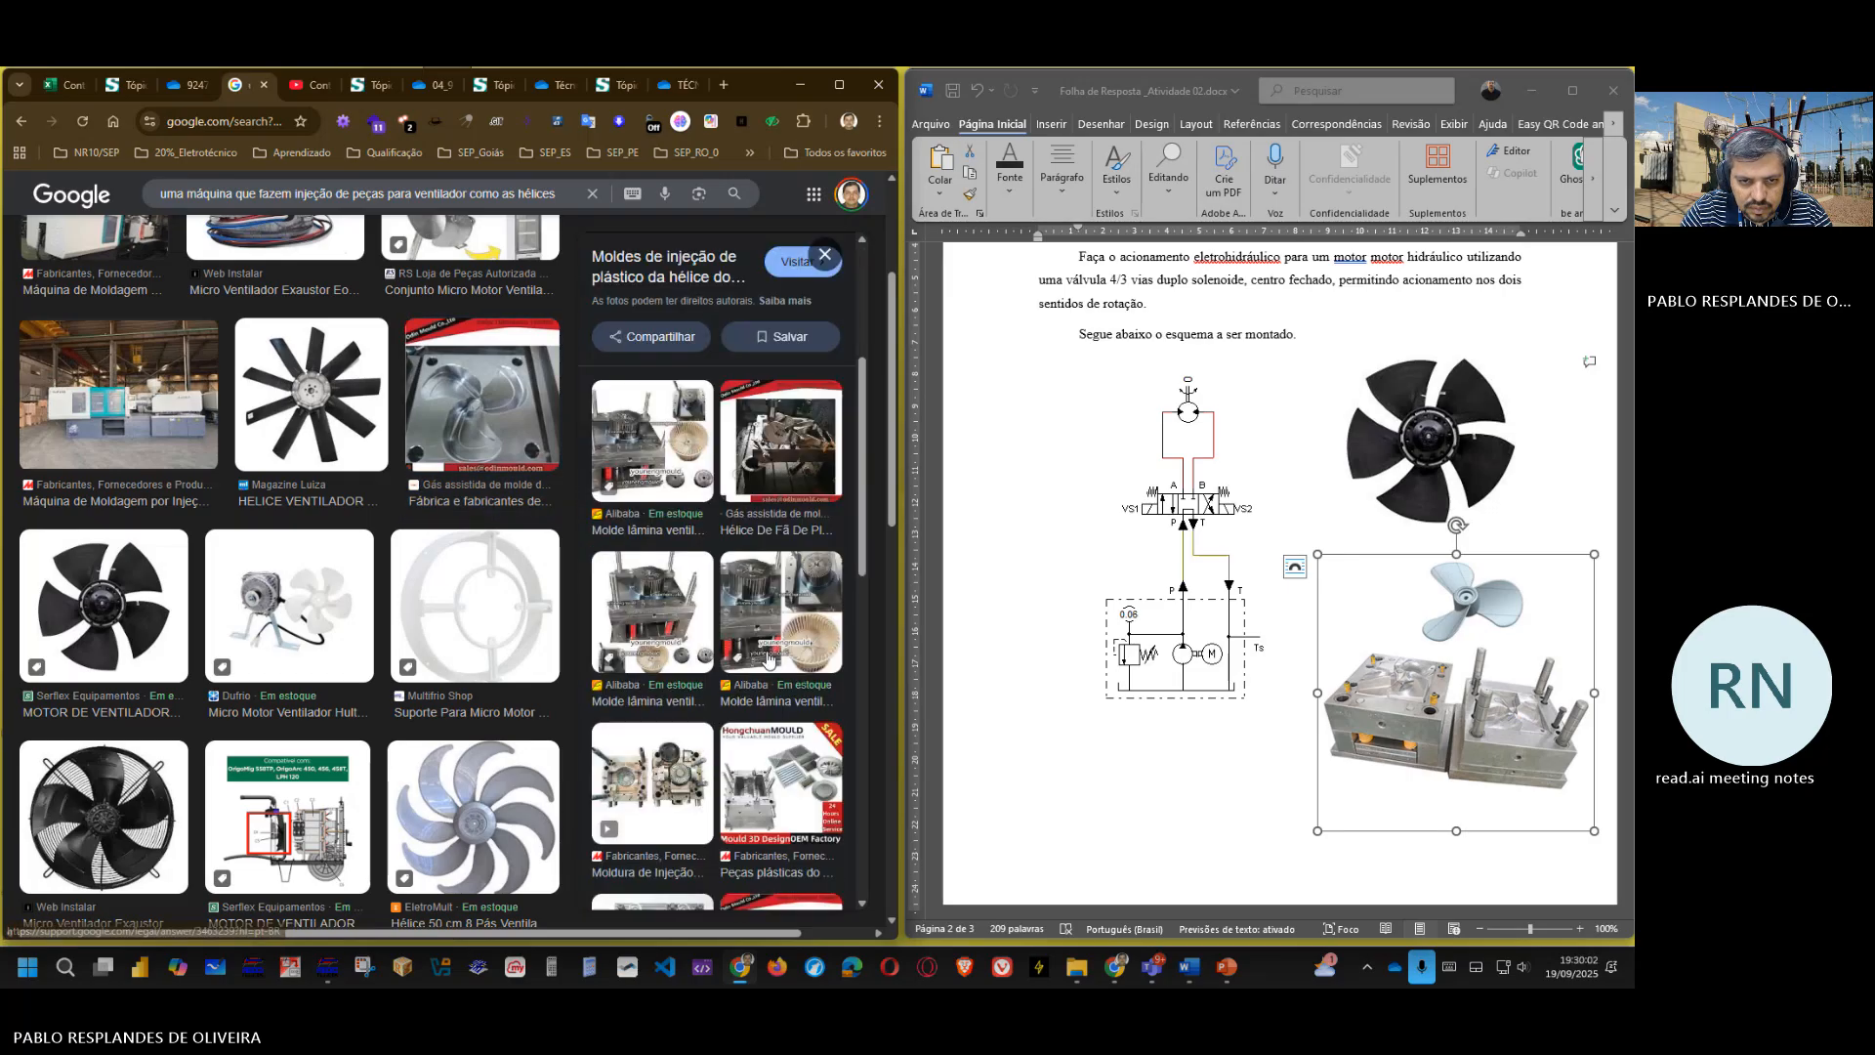
pyautogui.click(691, 493)
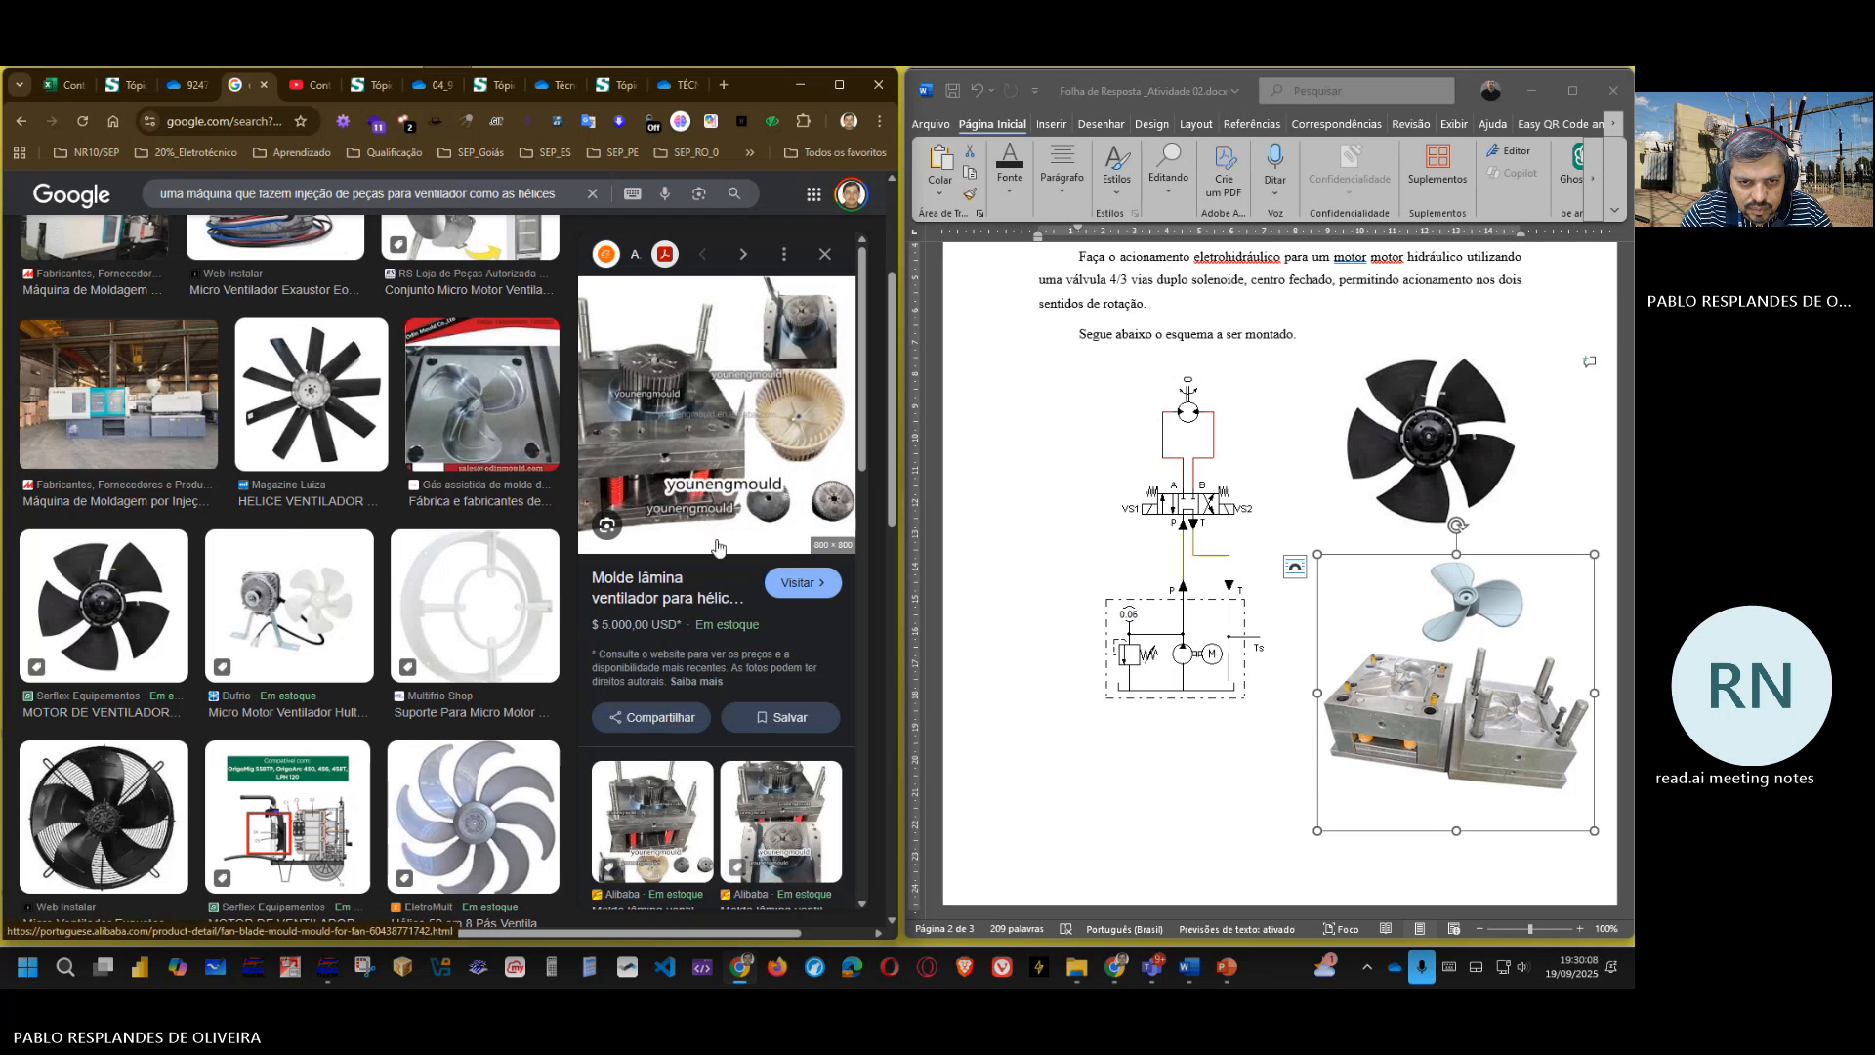
pyautogui.rightClick(723, 402)
pyautogui.click(801, 653)
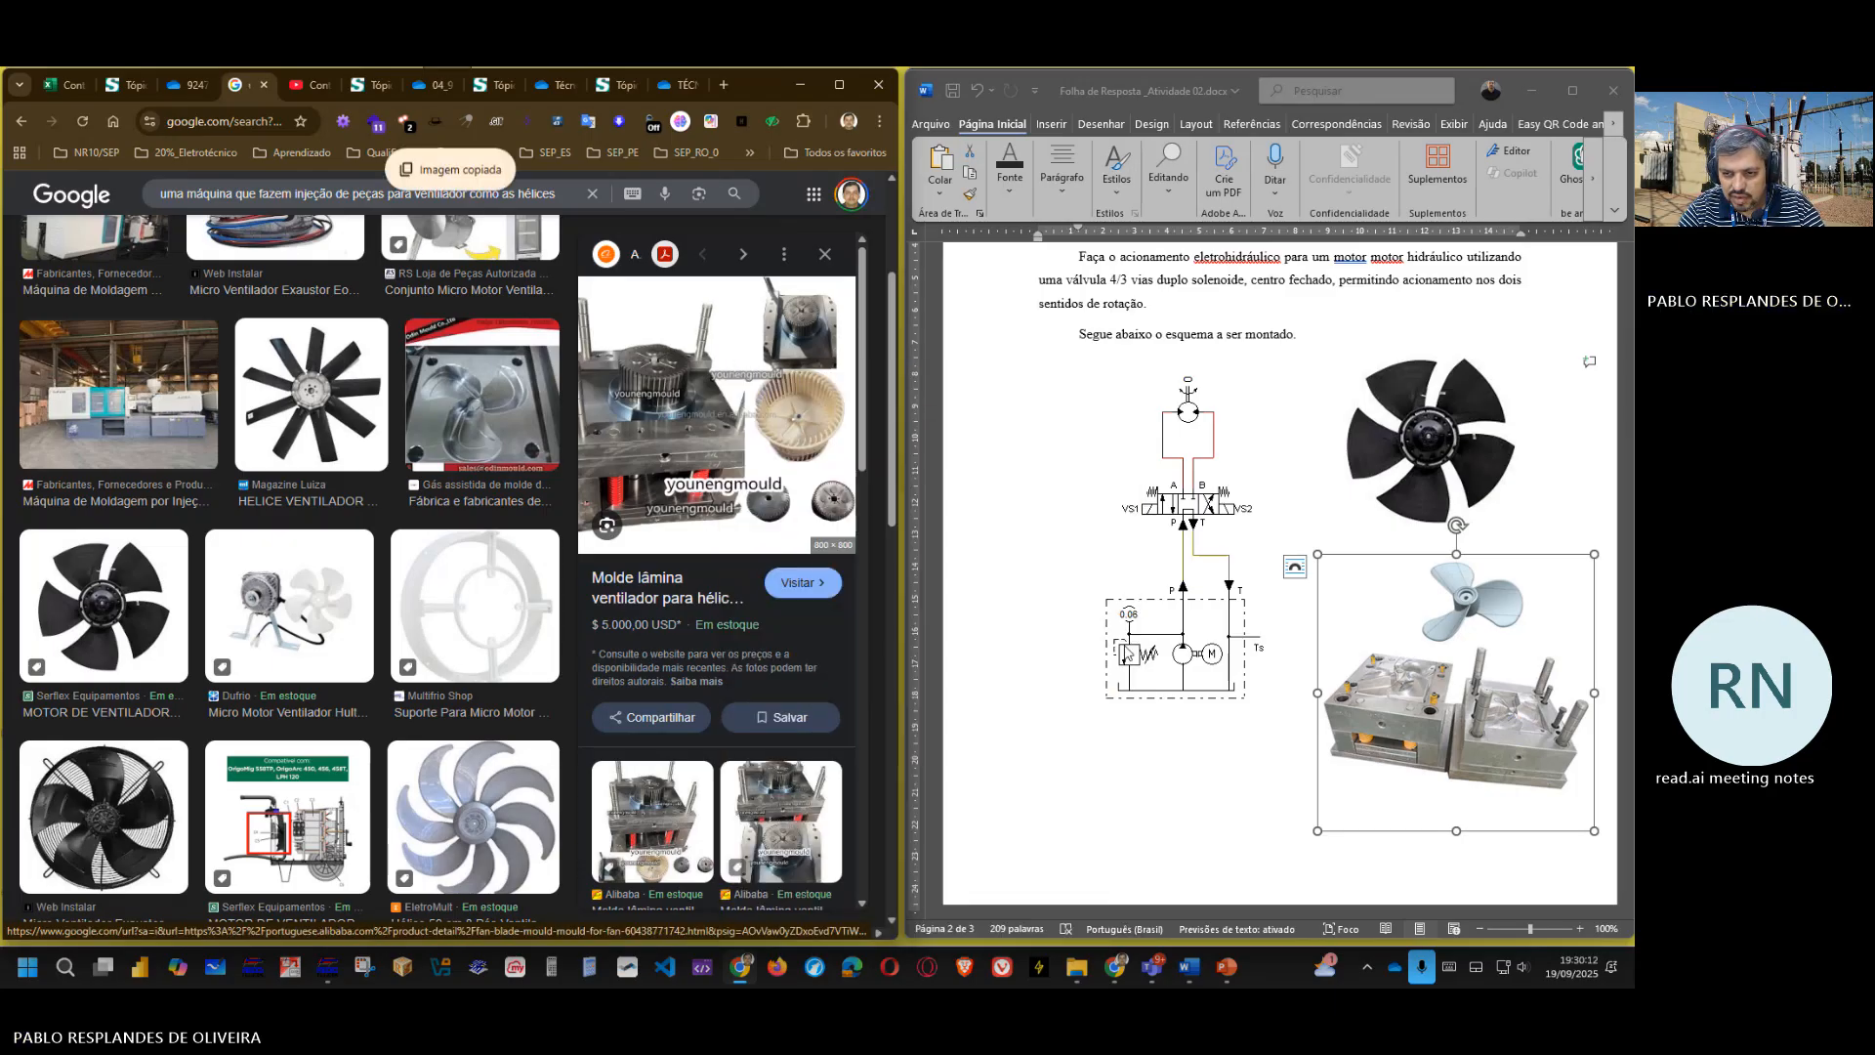
# - Try to paste the copied mould image into the Word document below the hydraulic schematic
pyautogui.scroll(-2, 1198, 671)
pyautogui.click(1190, 671)
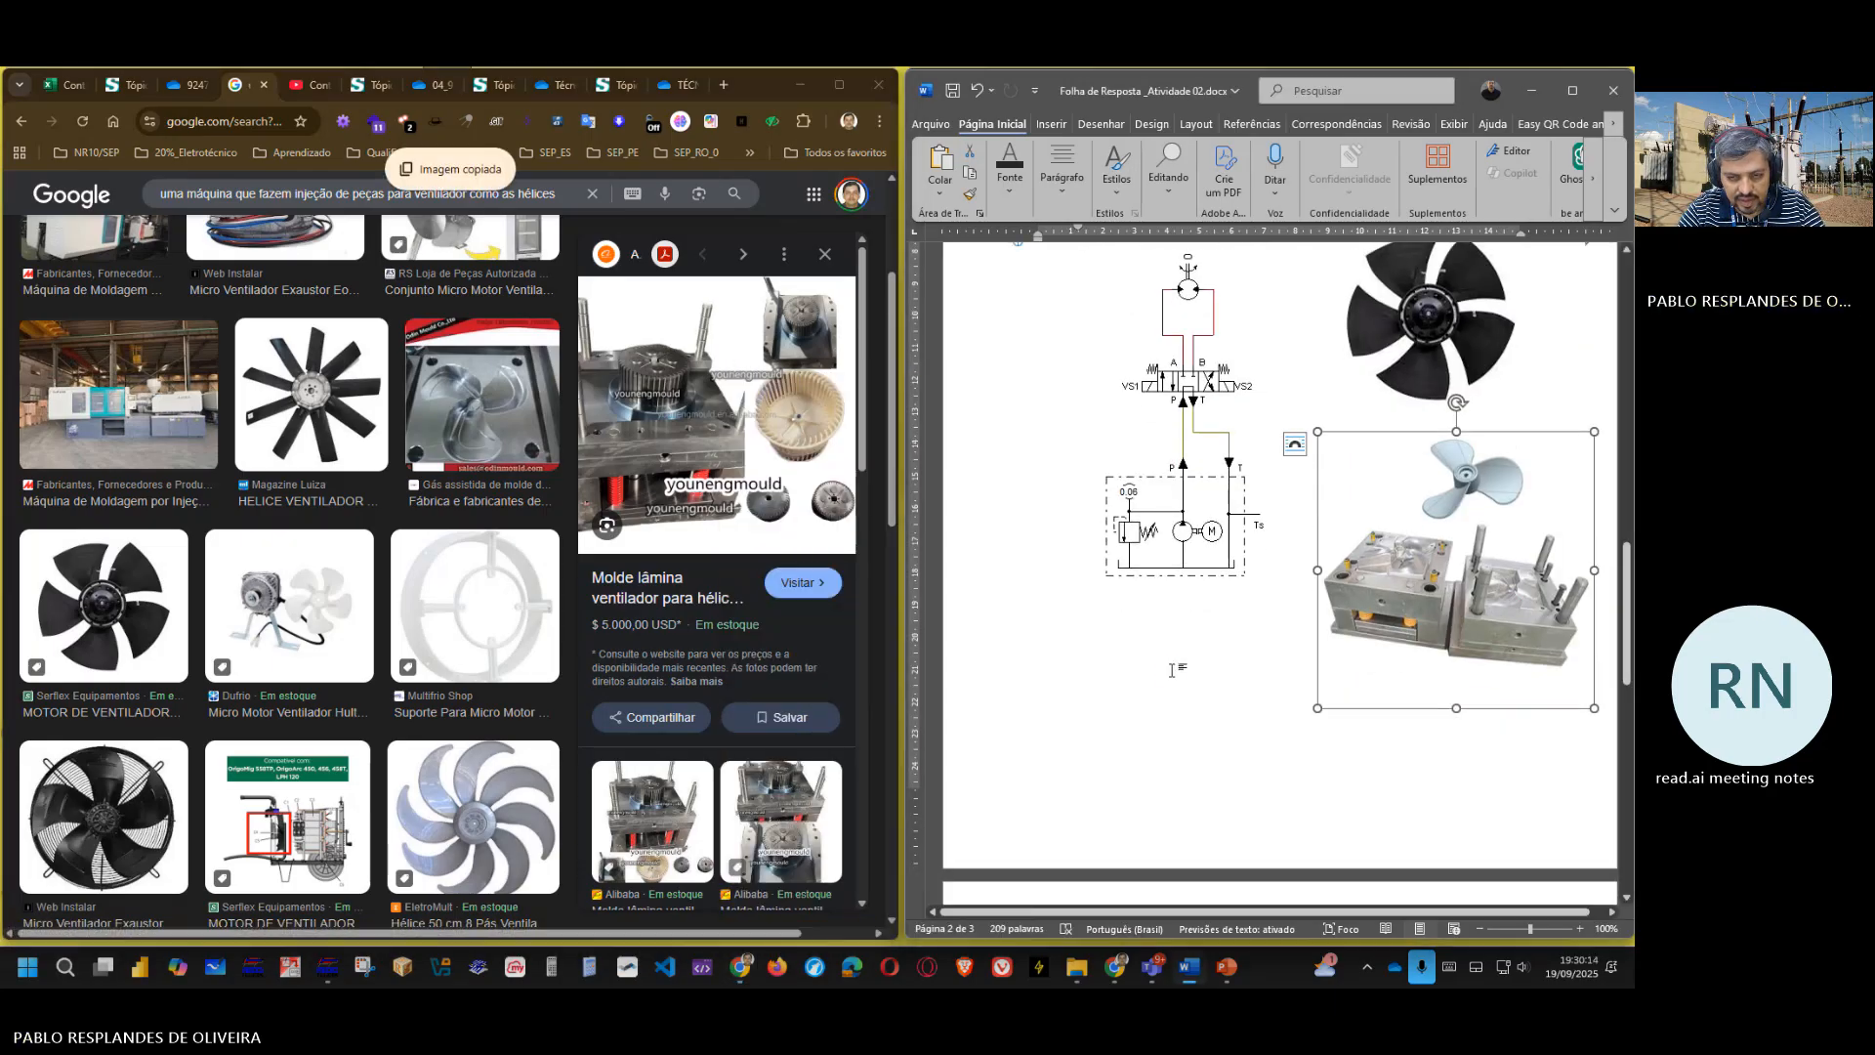
pyautogui.hotkey('ctrl', 'v')
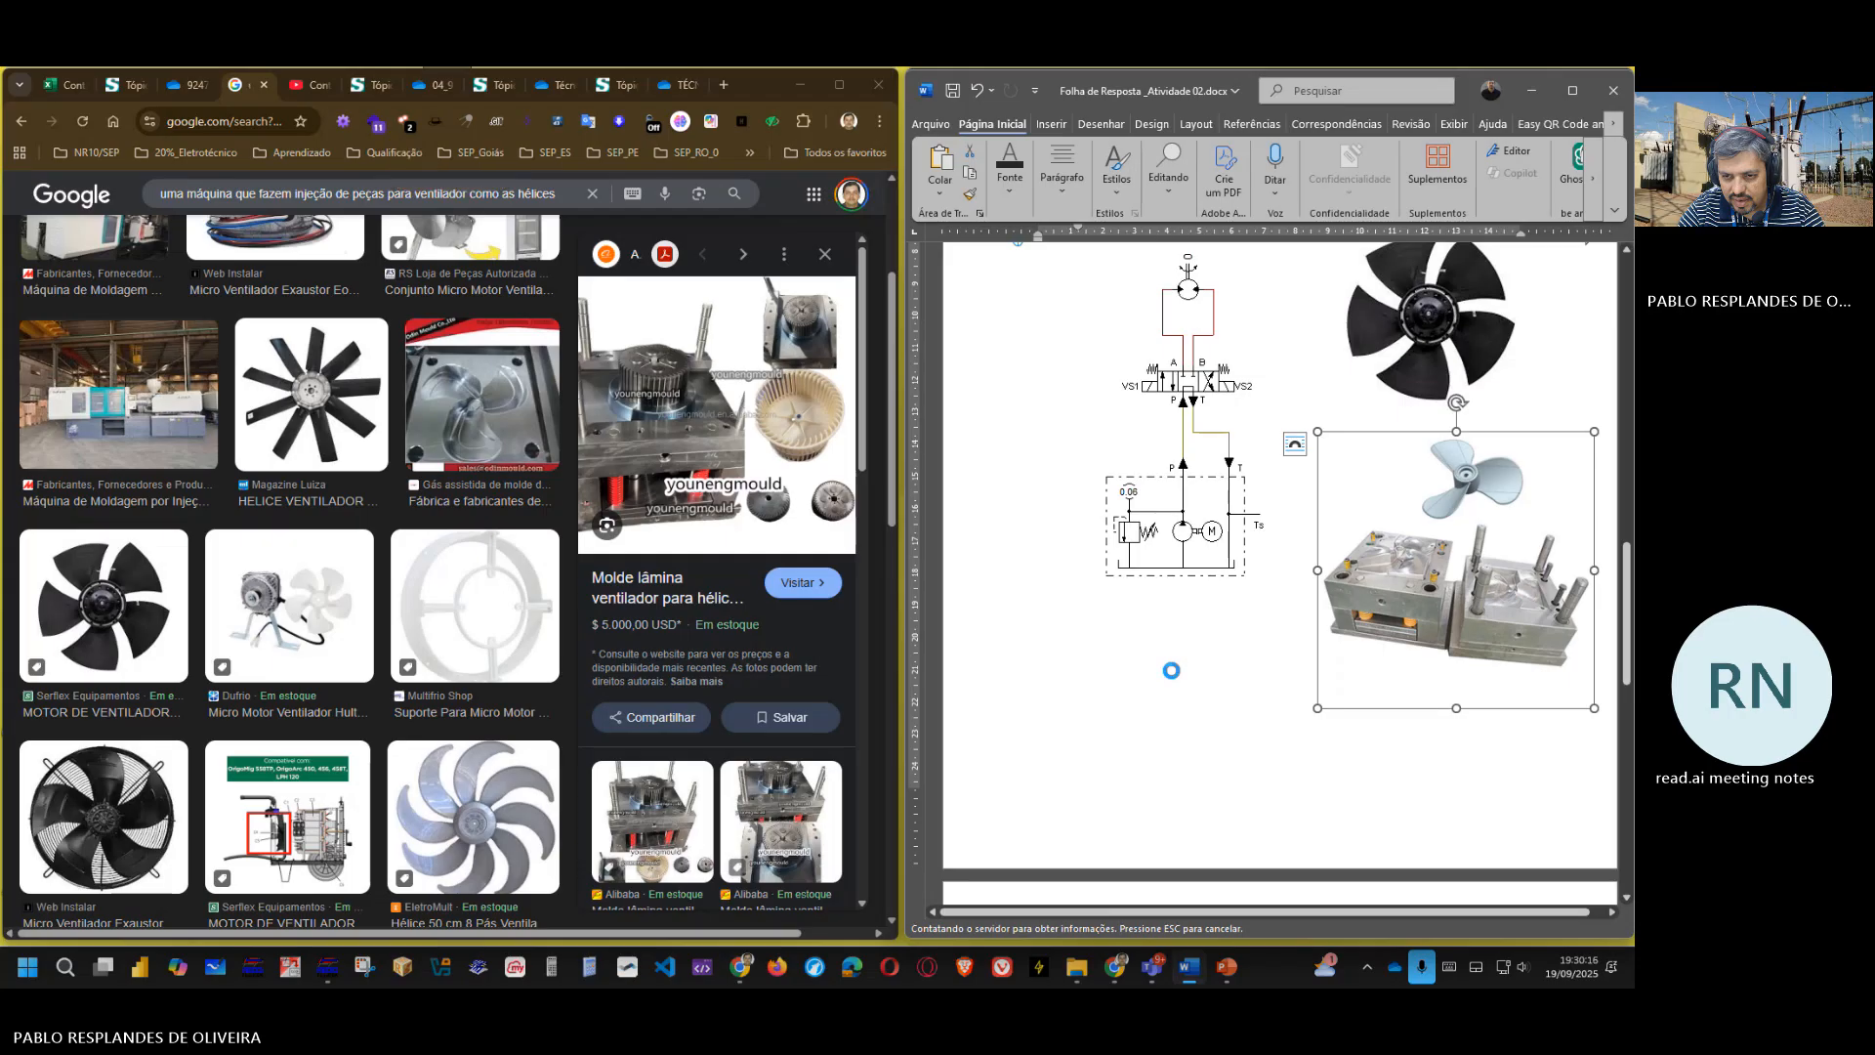
pyautogui.scroll(4, 1191, 639)
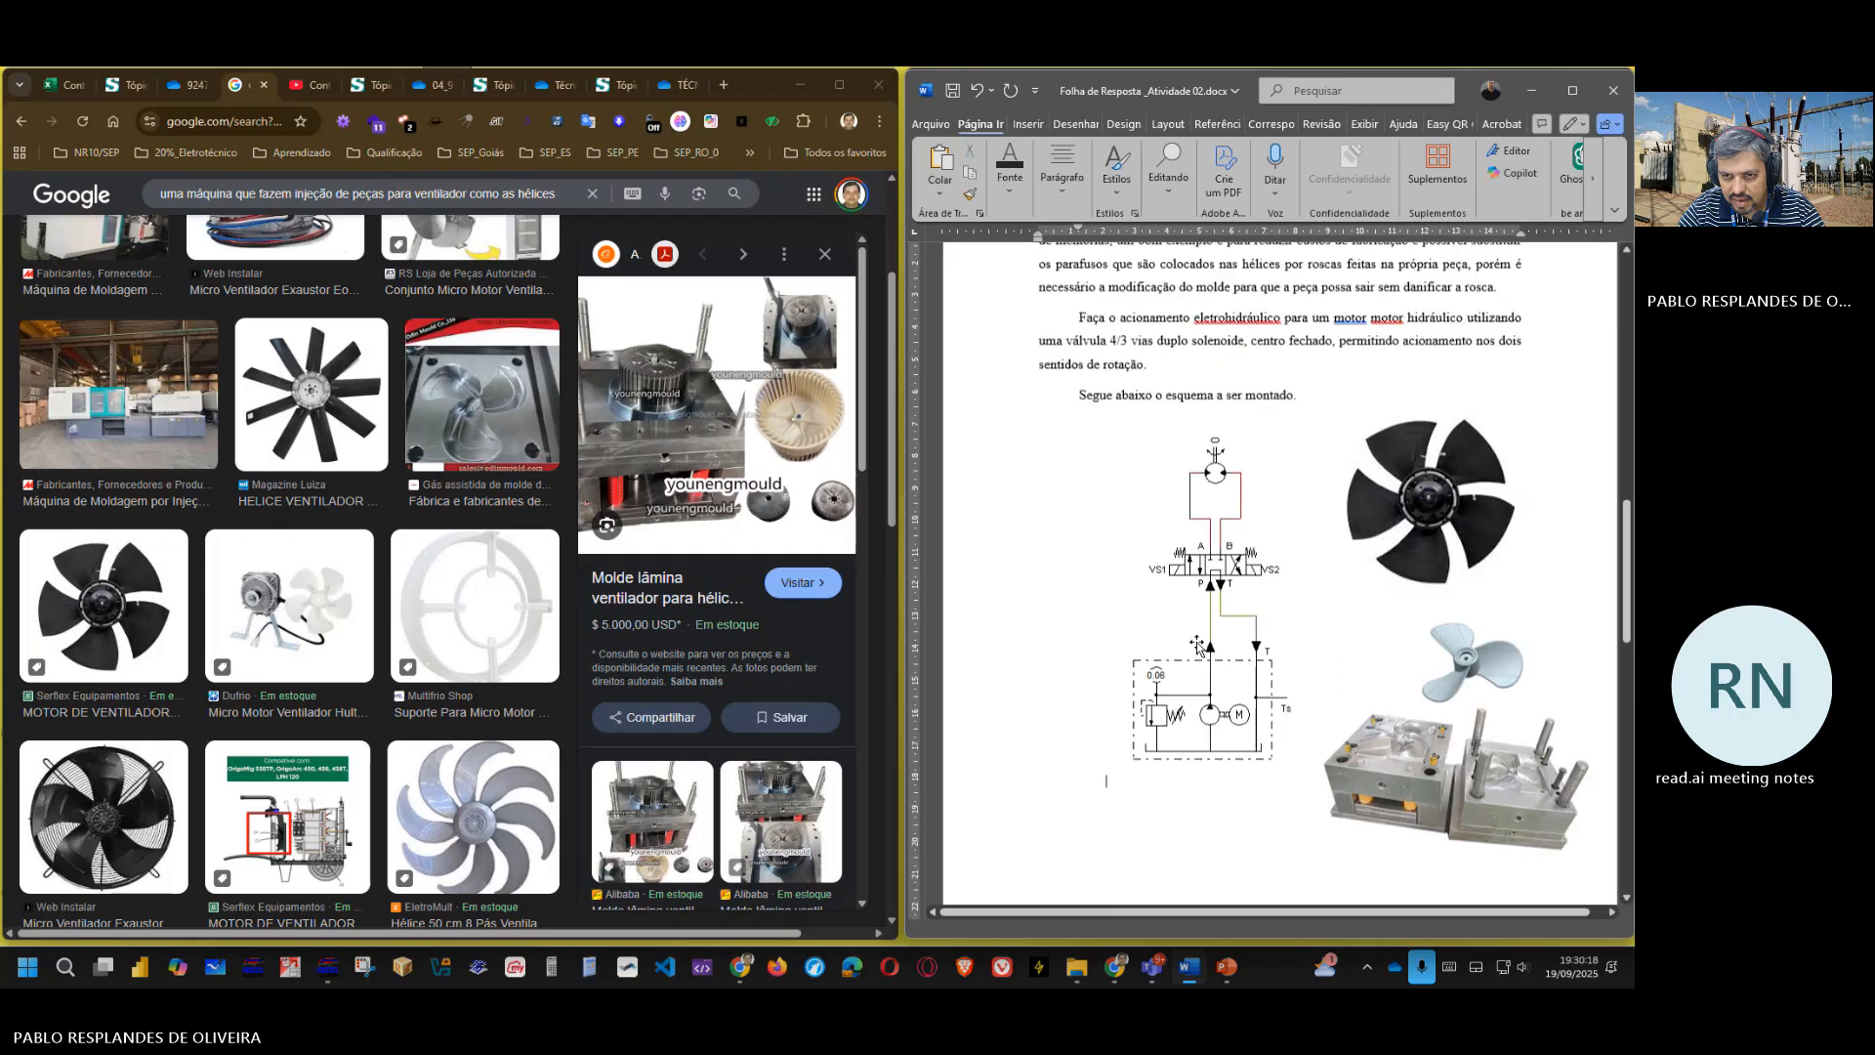
pyautogui.click(976, 90)
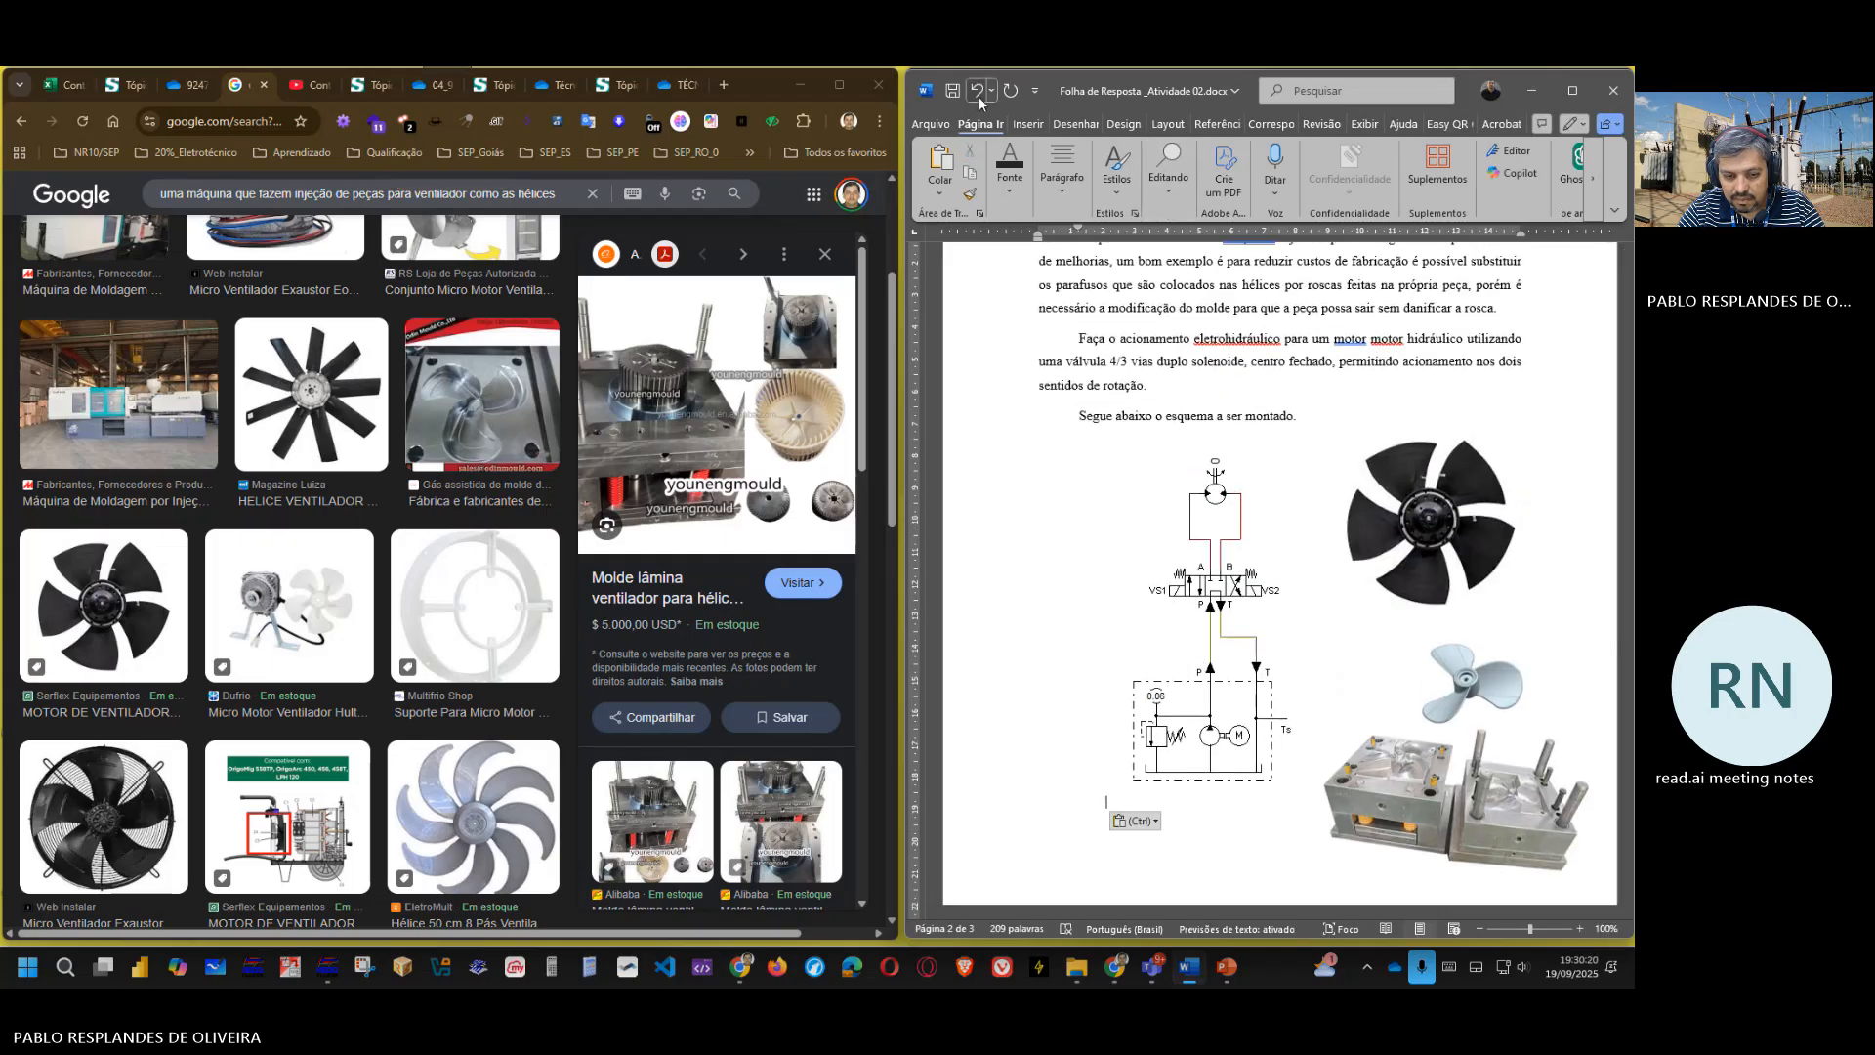
# - Open Paint and paste the copied mould image onto the blank canvas
pyautogui.click(66, 966)
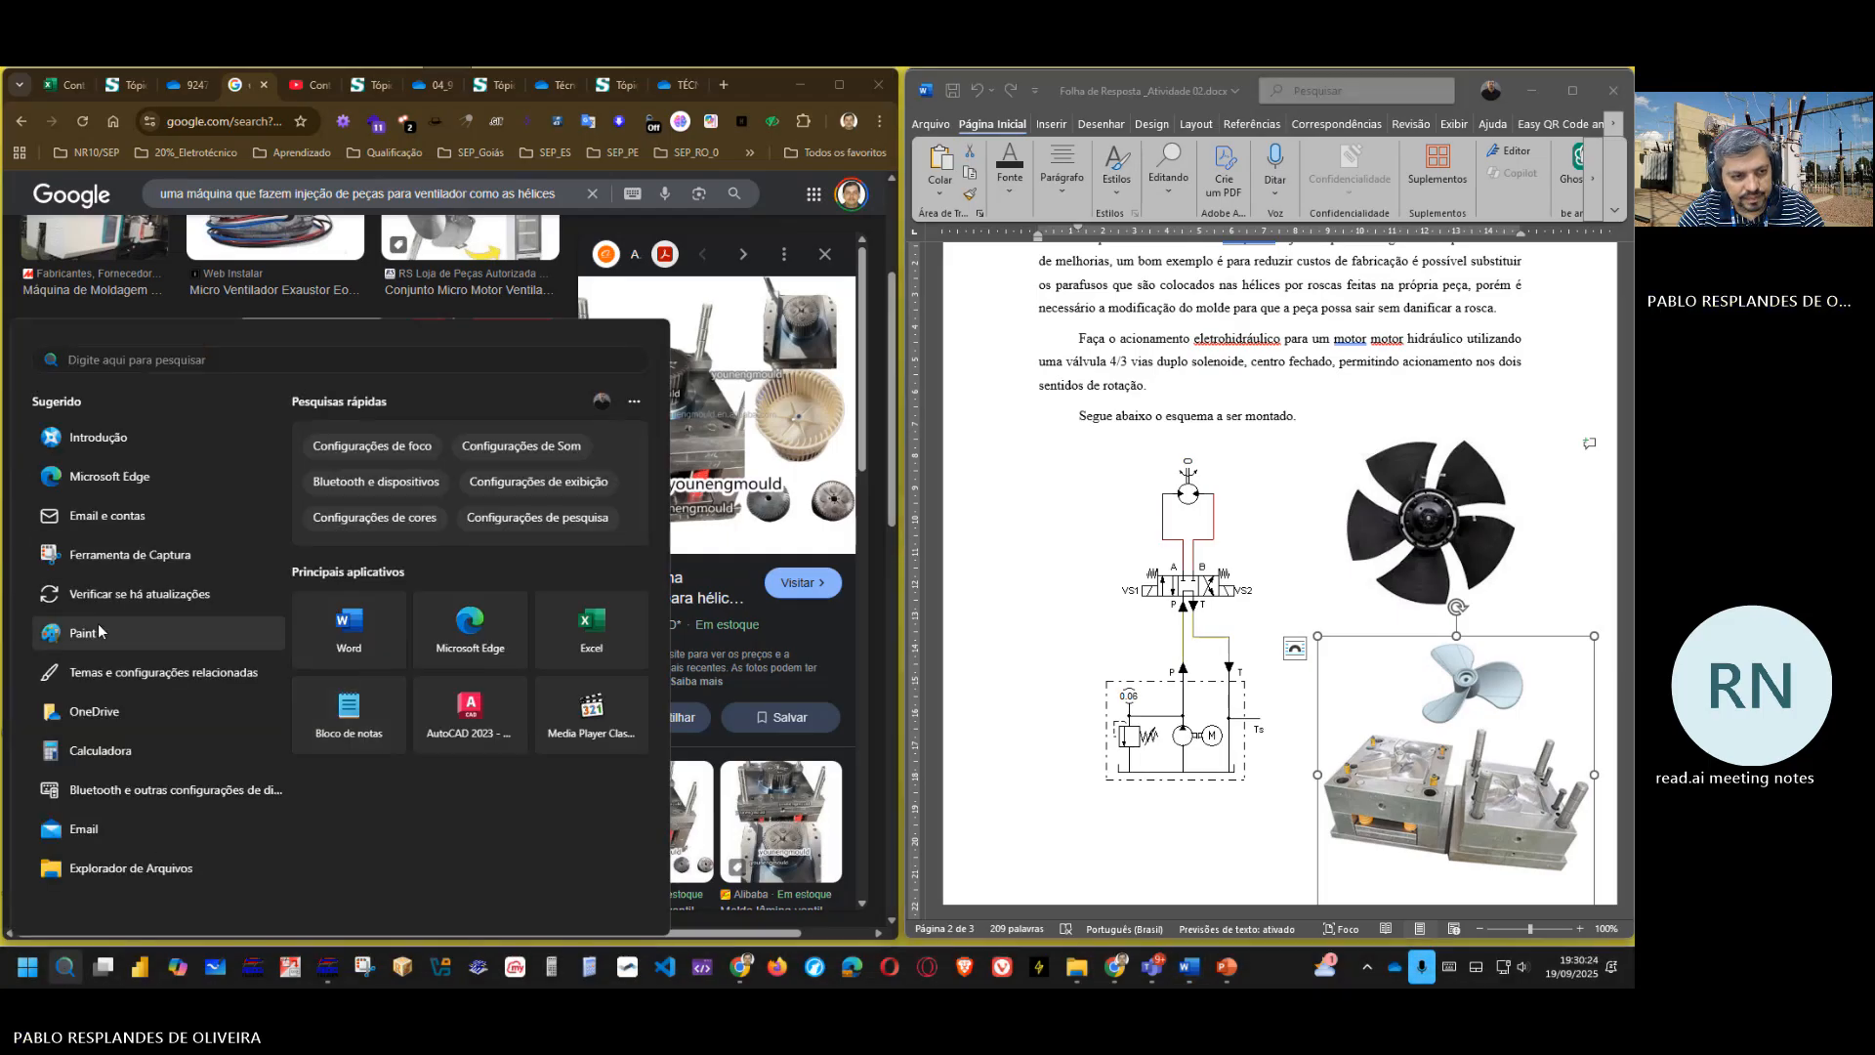
pyautogui.click(98, 633)
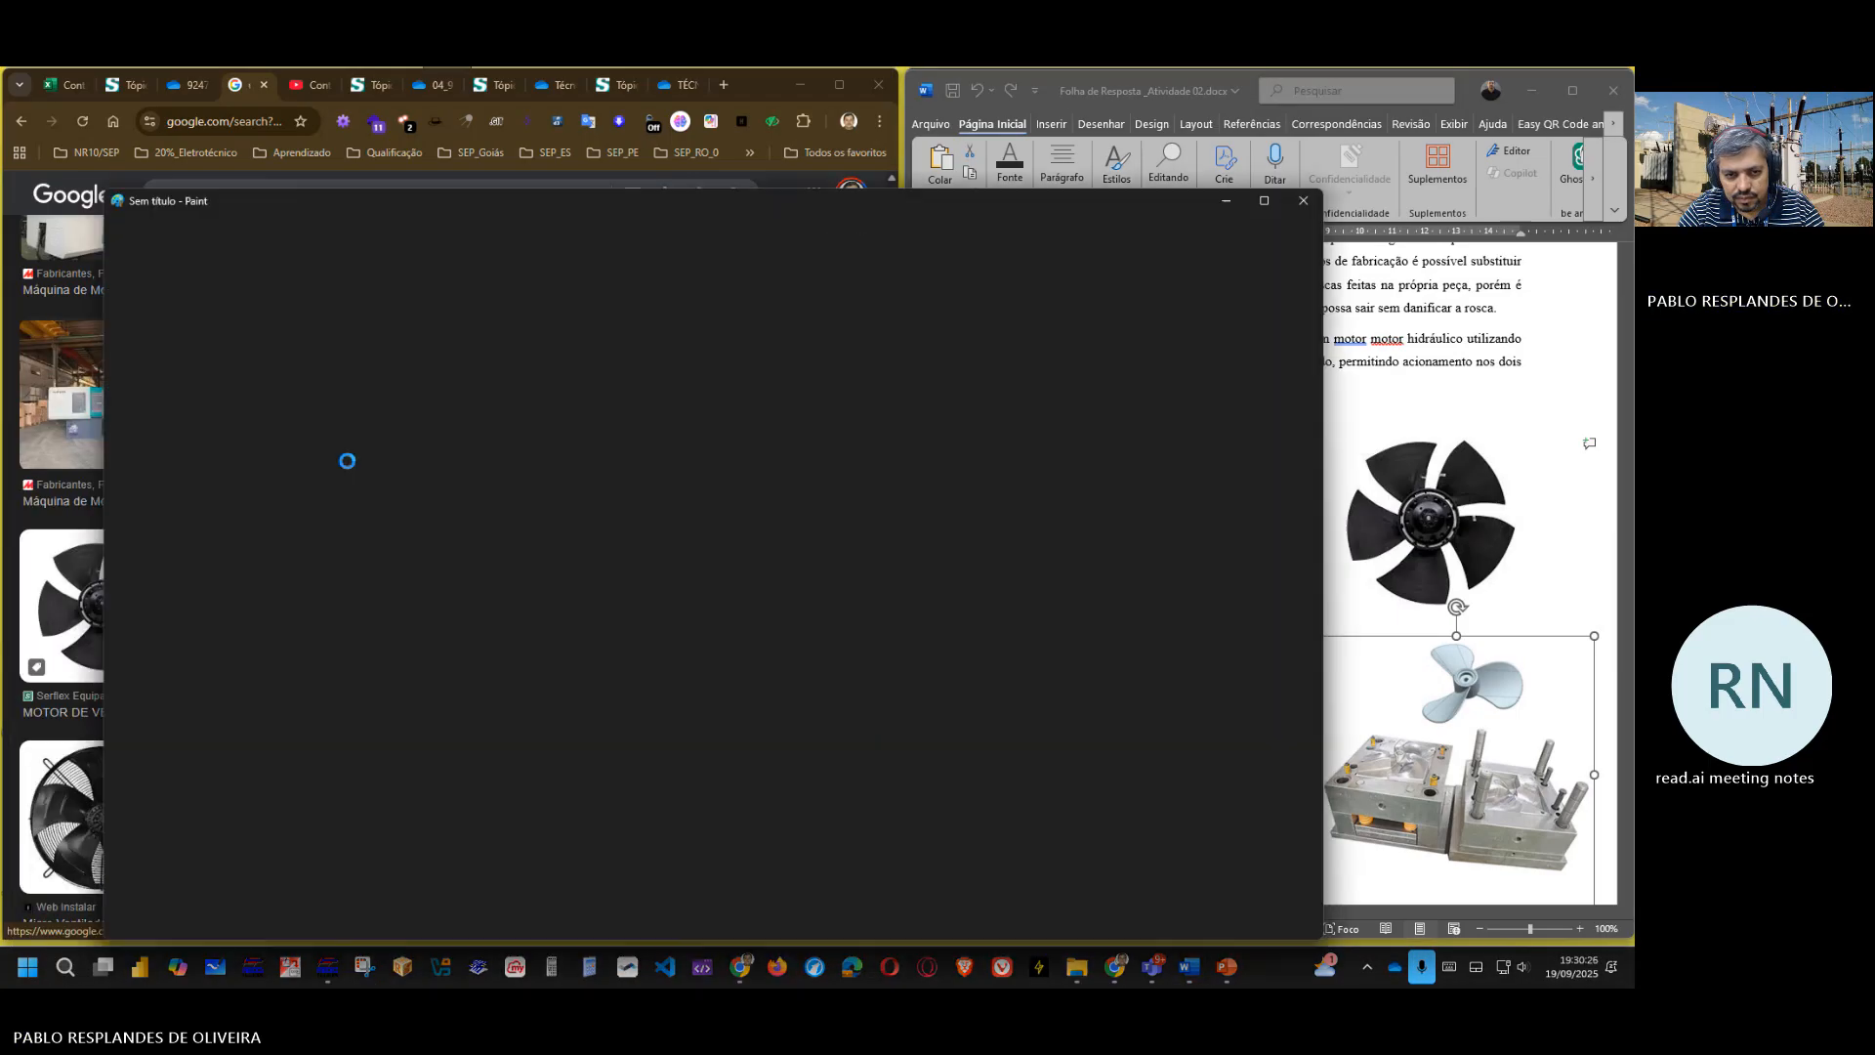
pyautogui.hotkey('ctrl', 'v')
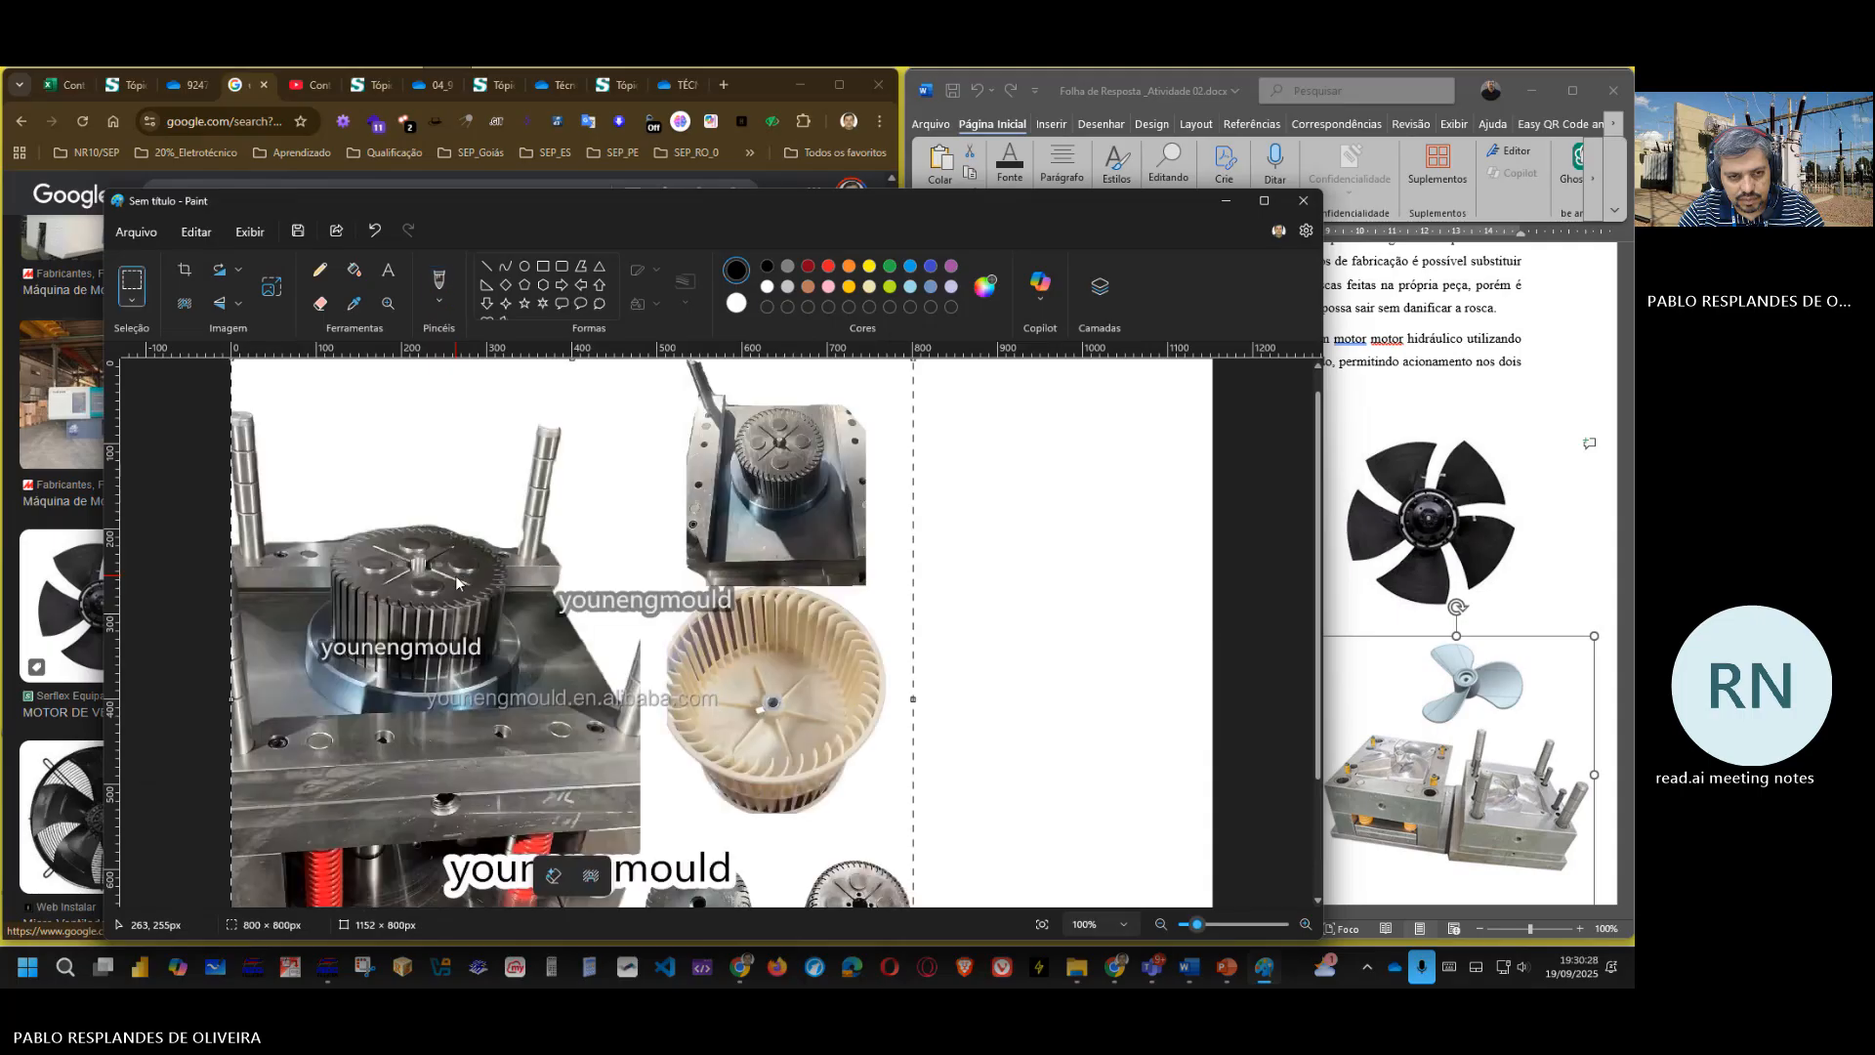
# - Scale the pasted mould image down to about 535 × 527 px on the canvas and copy it
pyautogui.moveTo(640, 555); pyautogui.dragTo(845, 576)
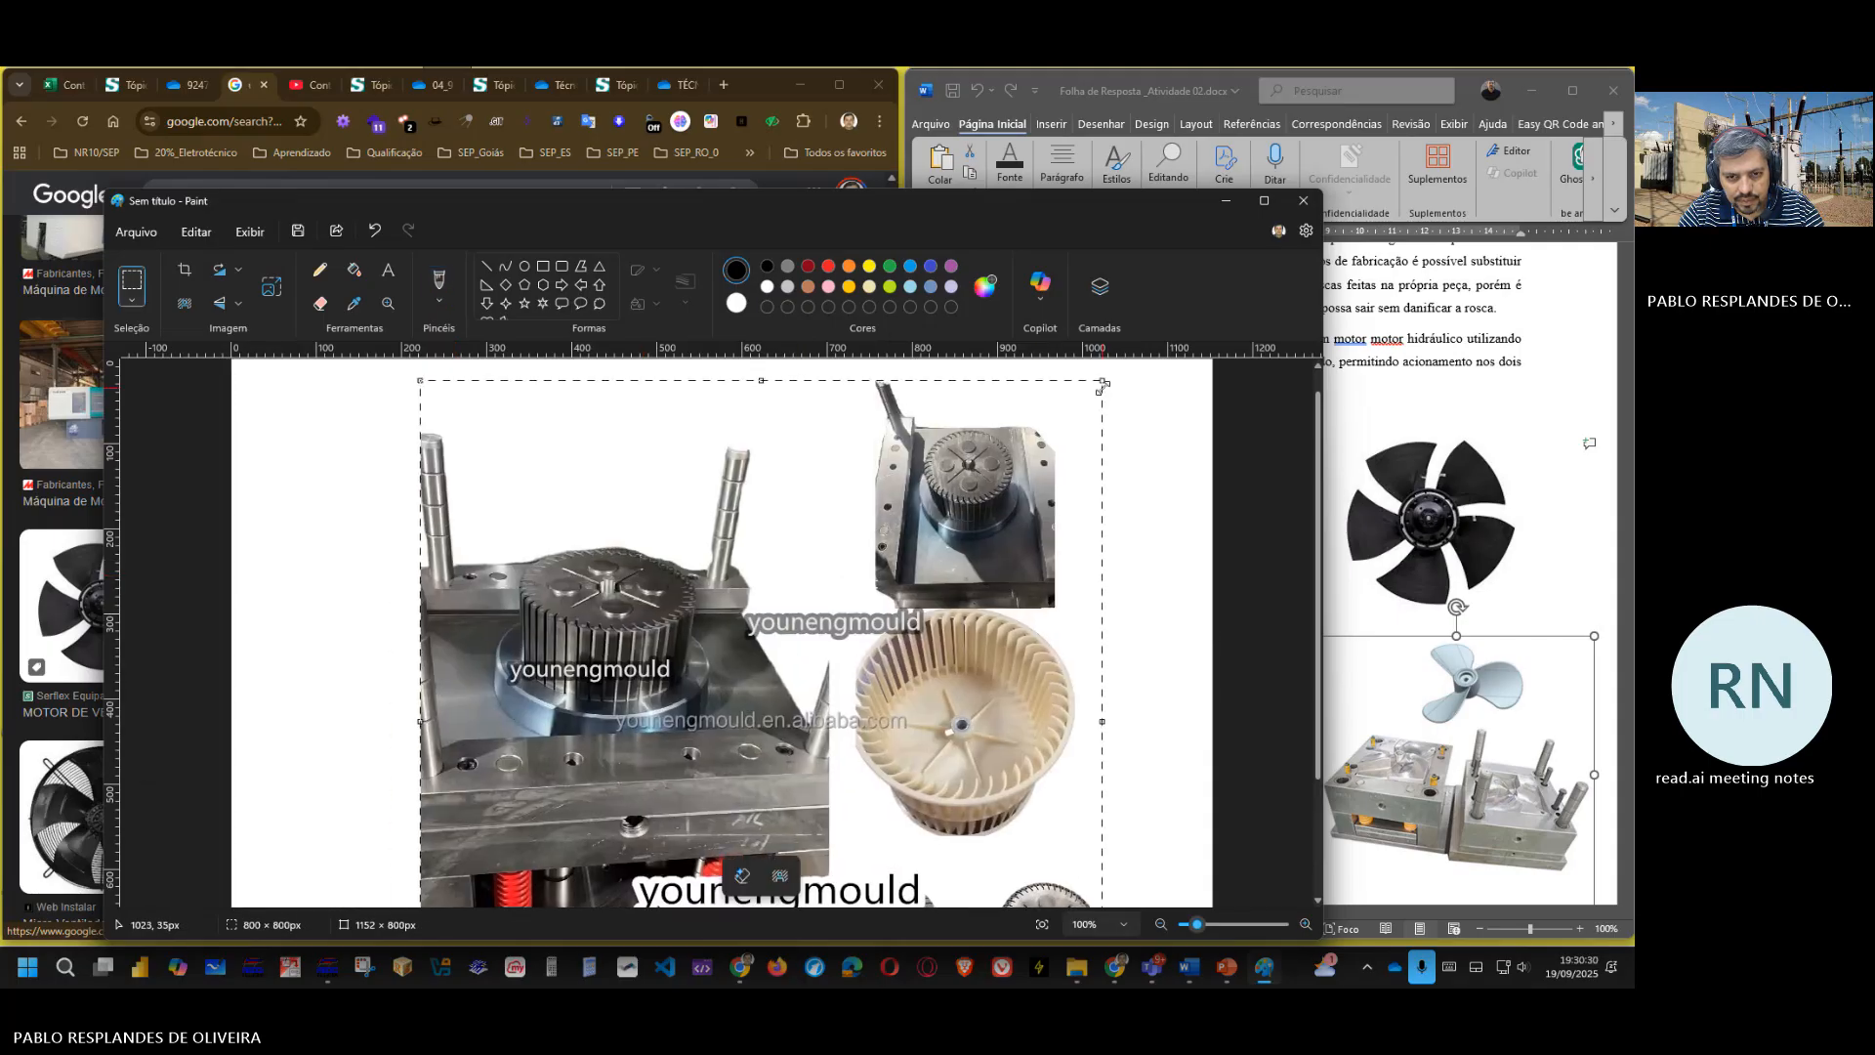
pyautogui.moveTo(1103, 387); pyautogui.dragTo(852, 563)
pyautogui.moveTo(747, 678); pyautogui.dragTo(835, 507)
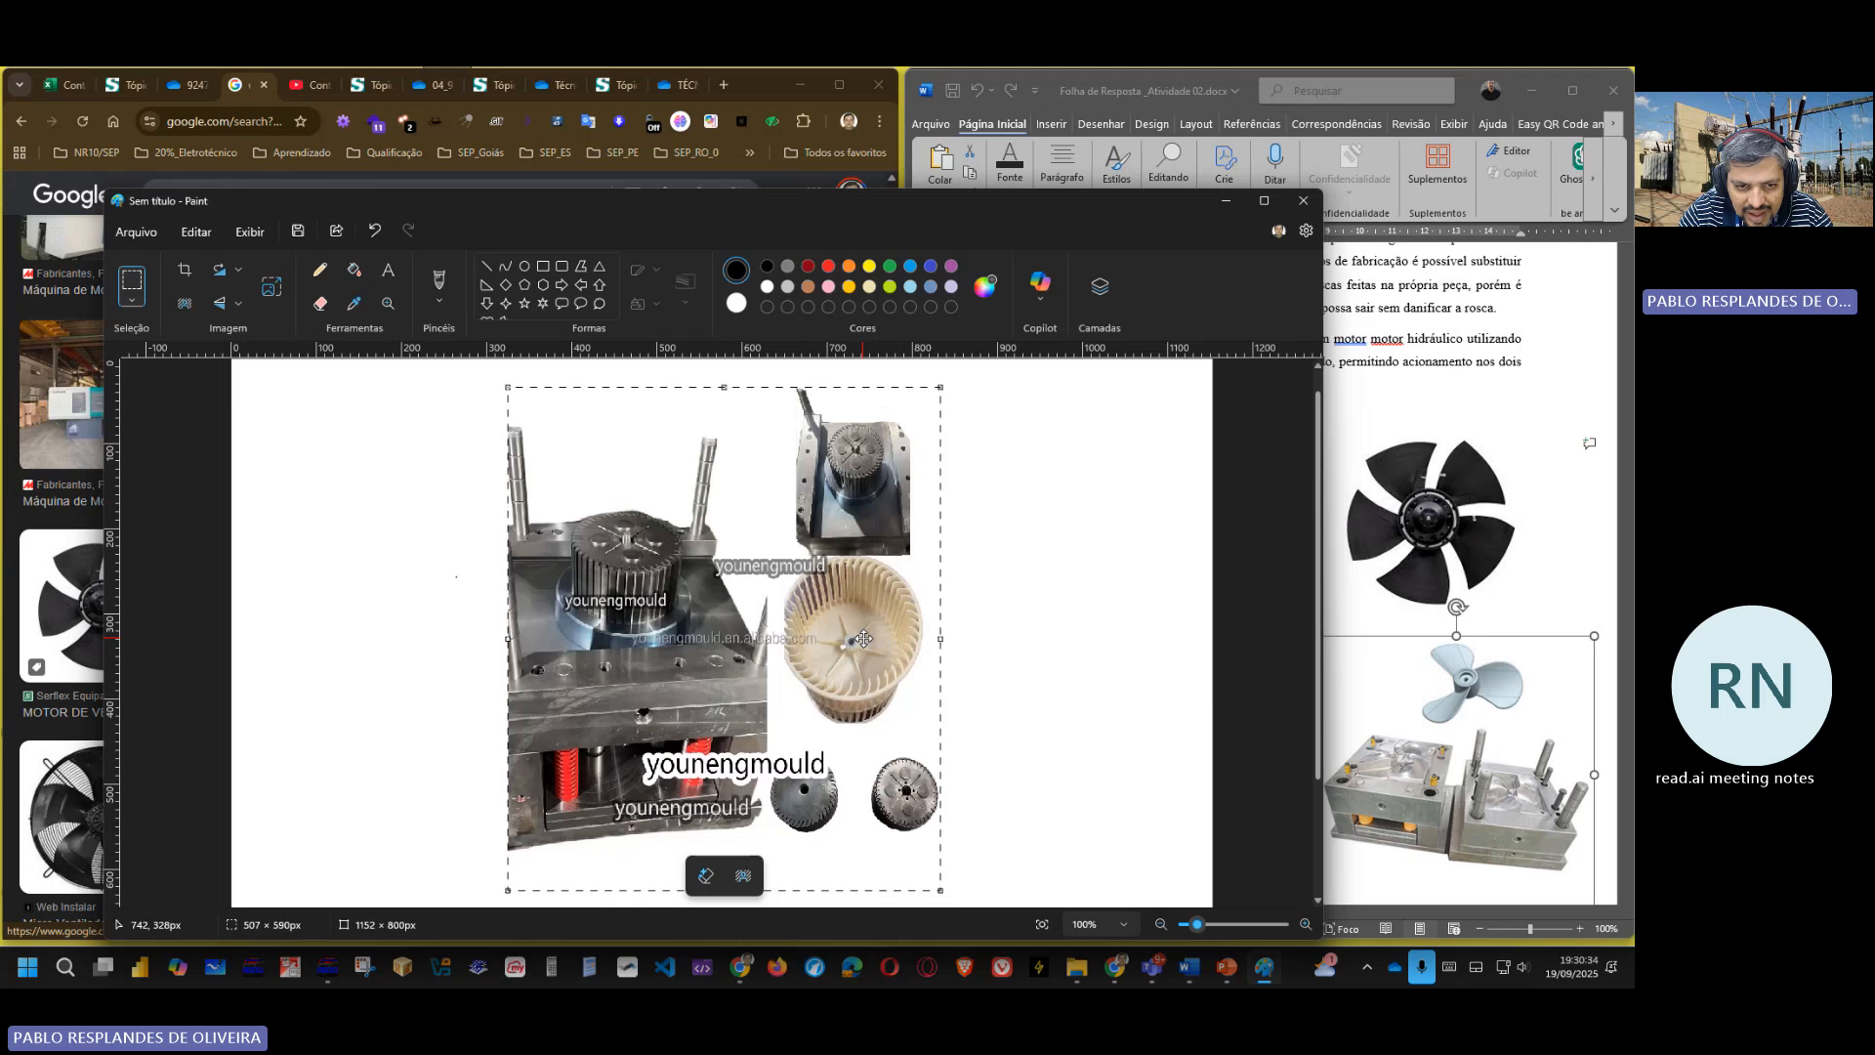
pyautogui.scroll(-2, 855, 582)
pyautogui.scroll(-1, 856, 583)
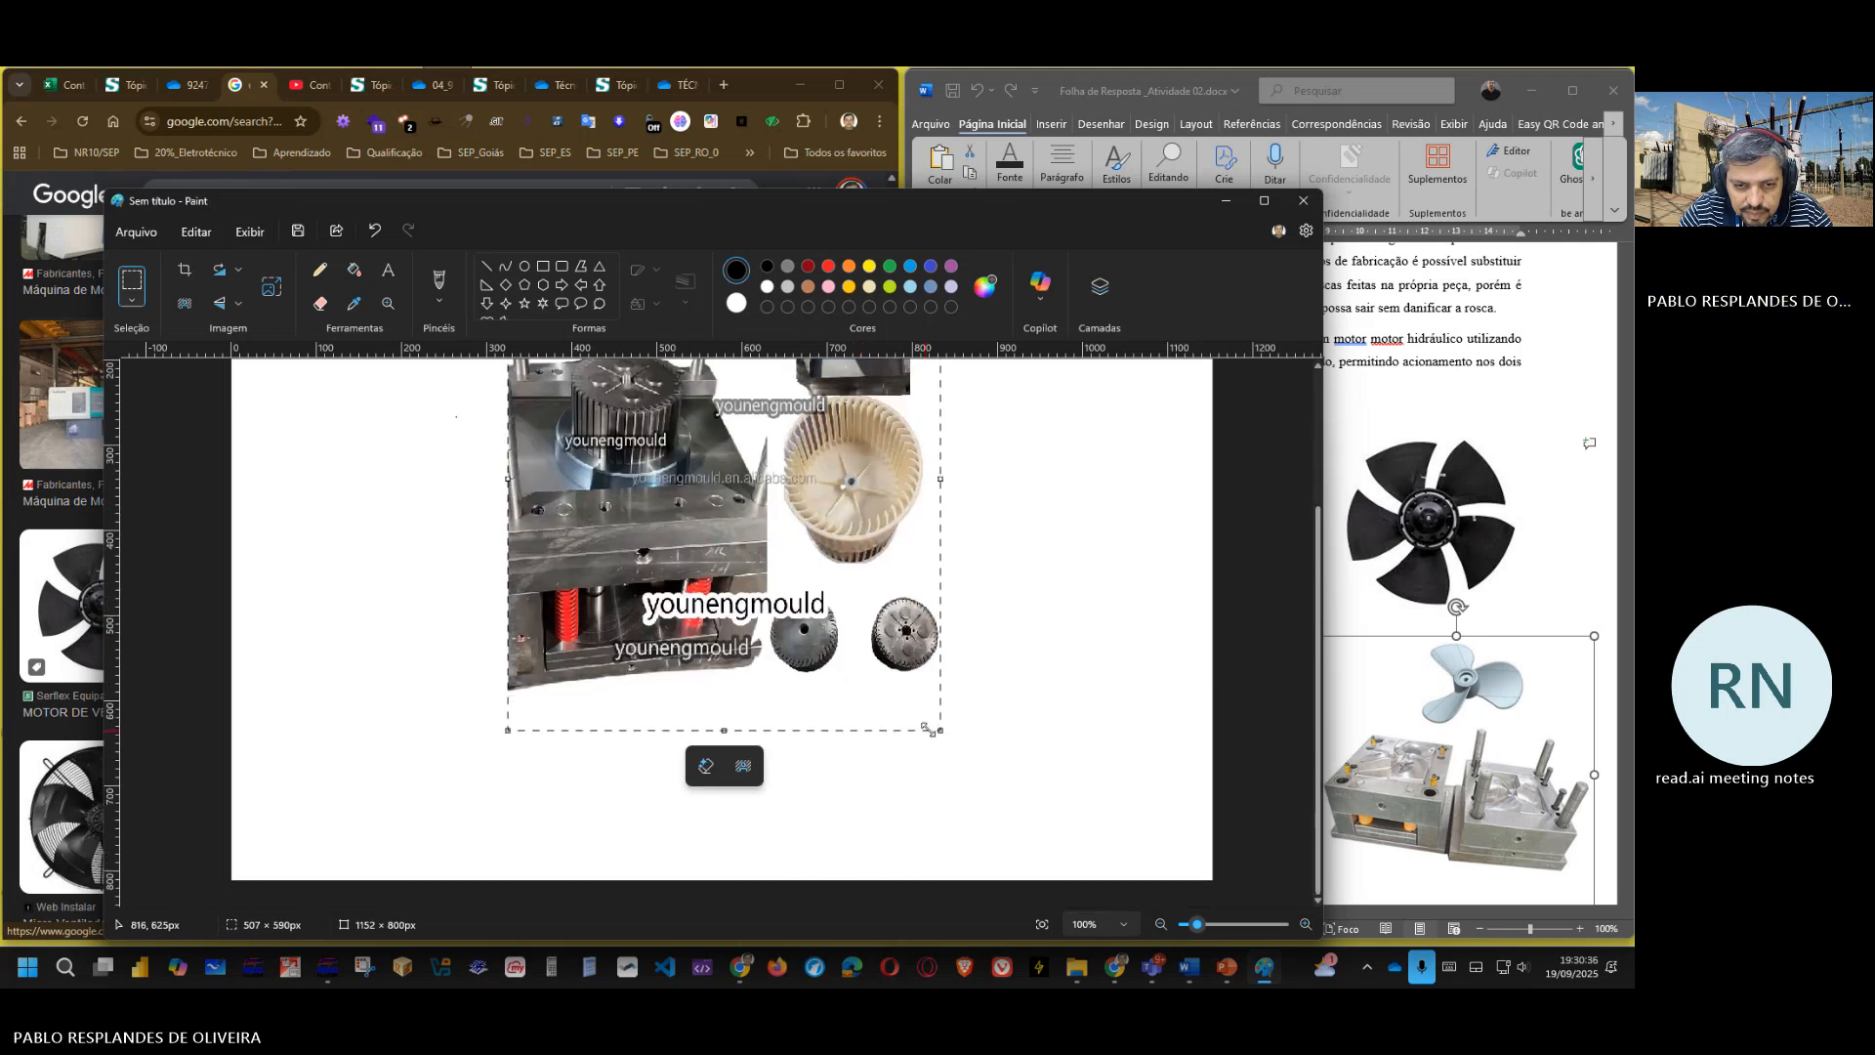
pyautogui.moveTo(940, 731)
pyautogui.mouseDown()
pyautogui.moveTo(965, 675)
pyautogui.moveTo(948, 702)
pyautogui.mouseUp()
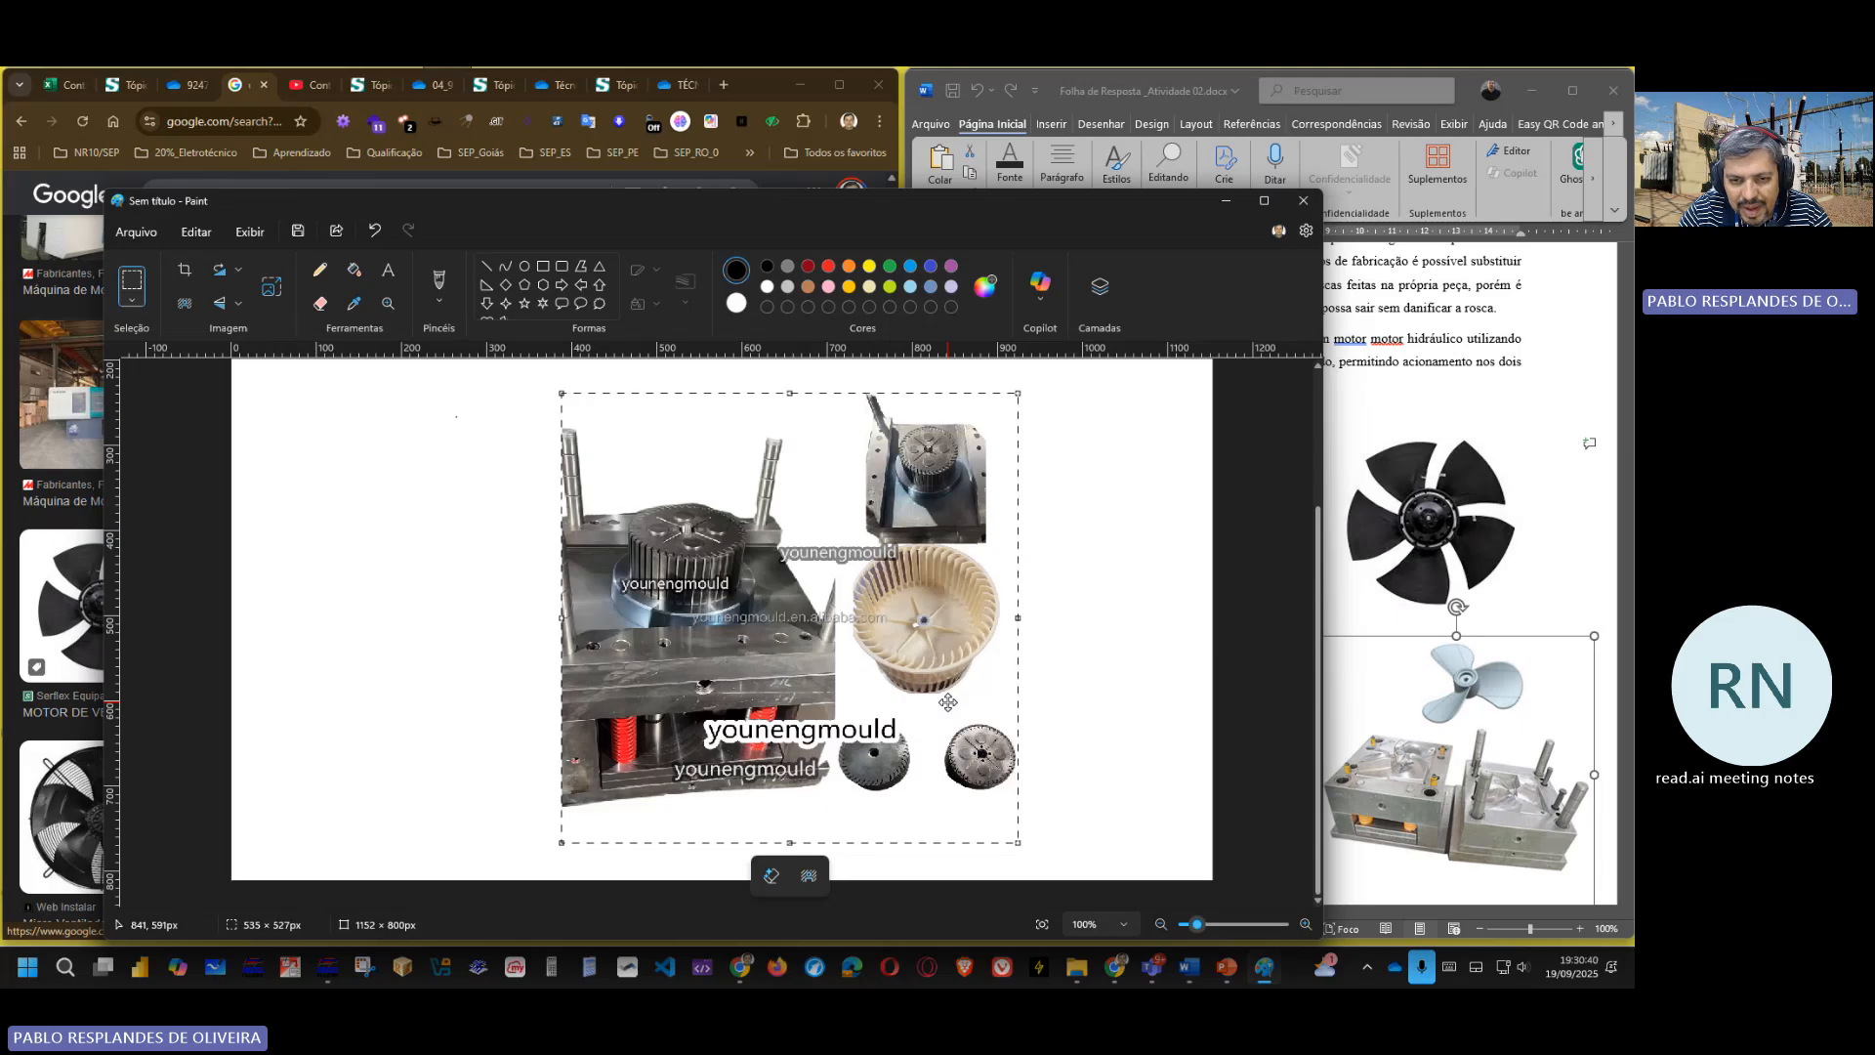
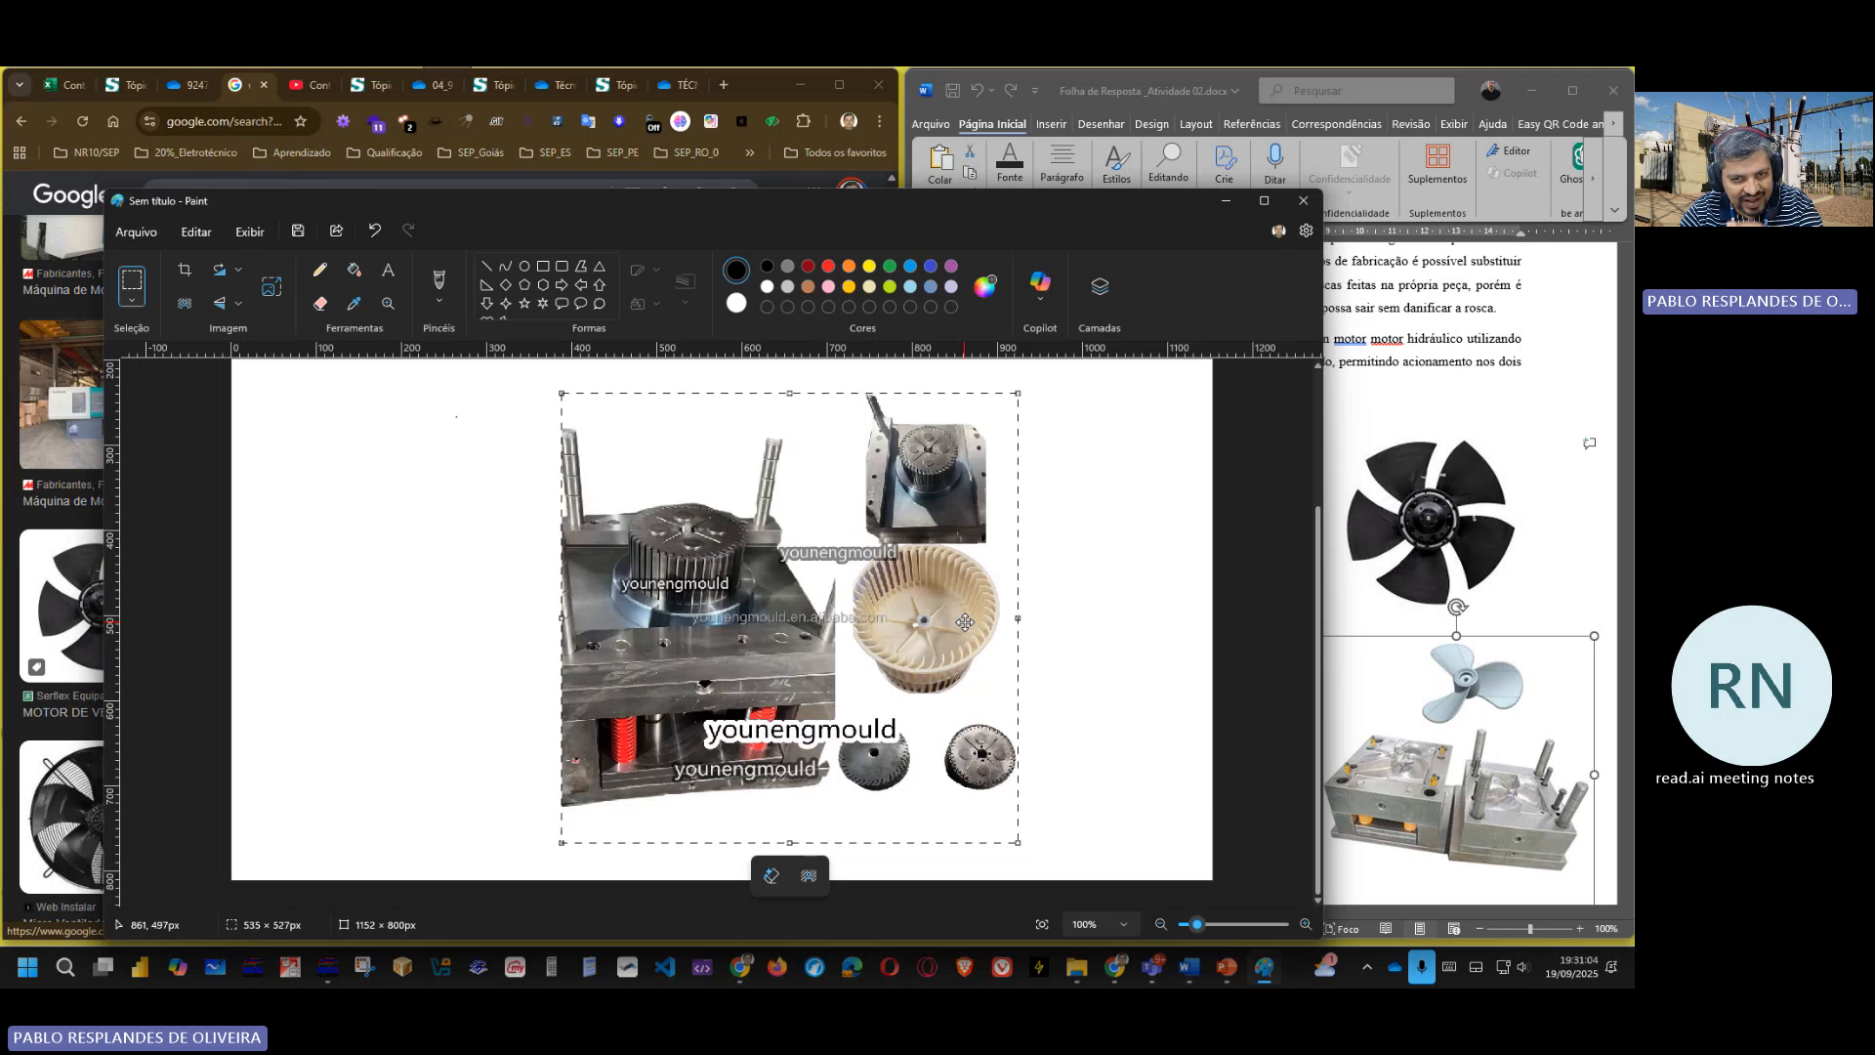
pyautogui.rightClick(841, 593)
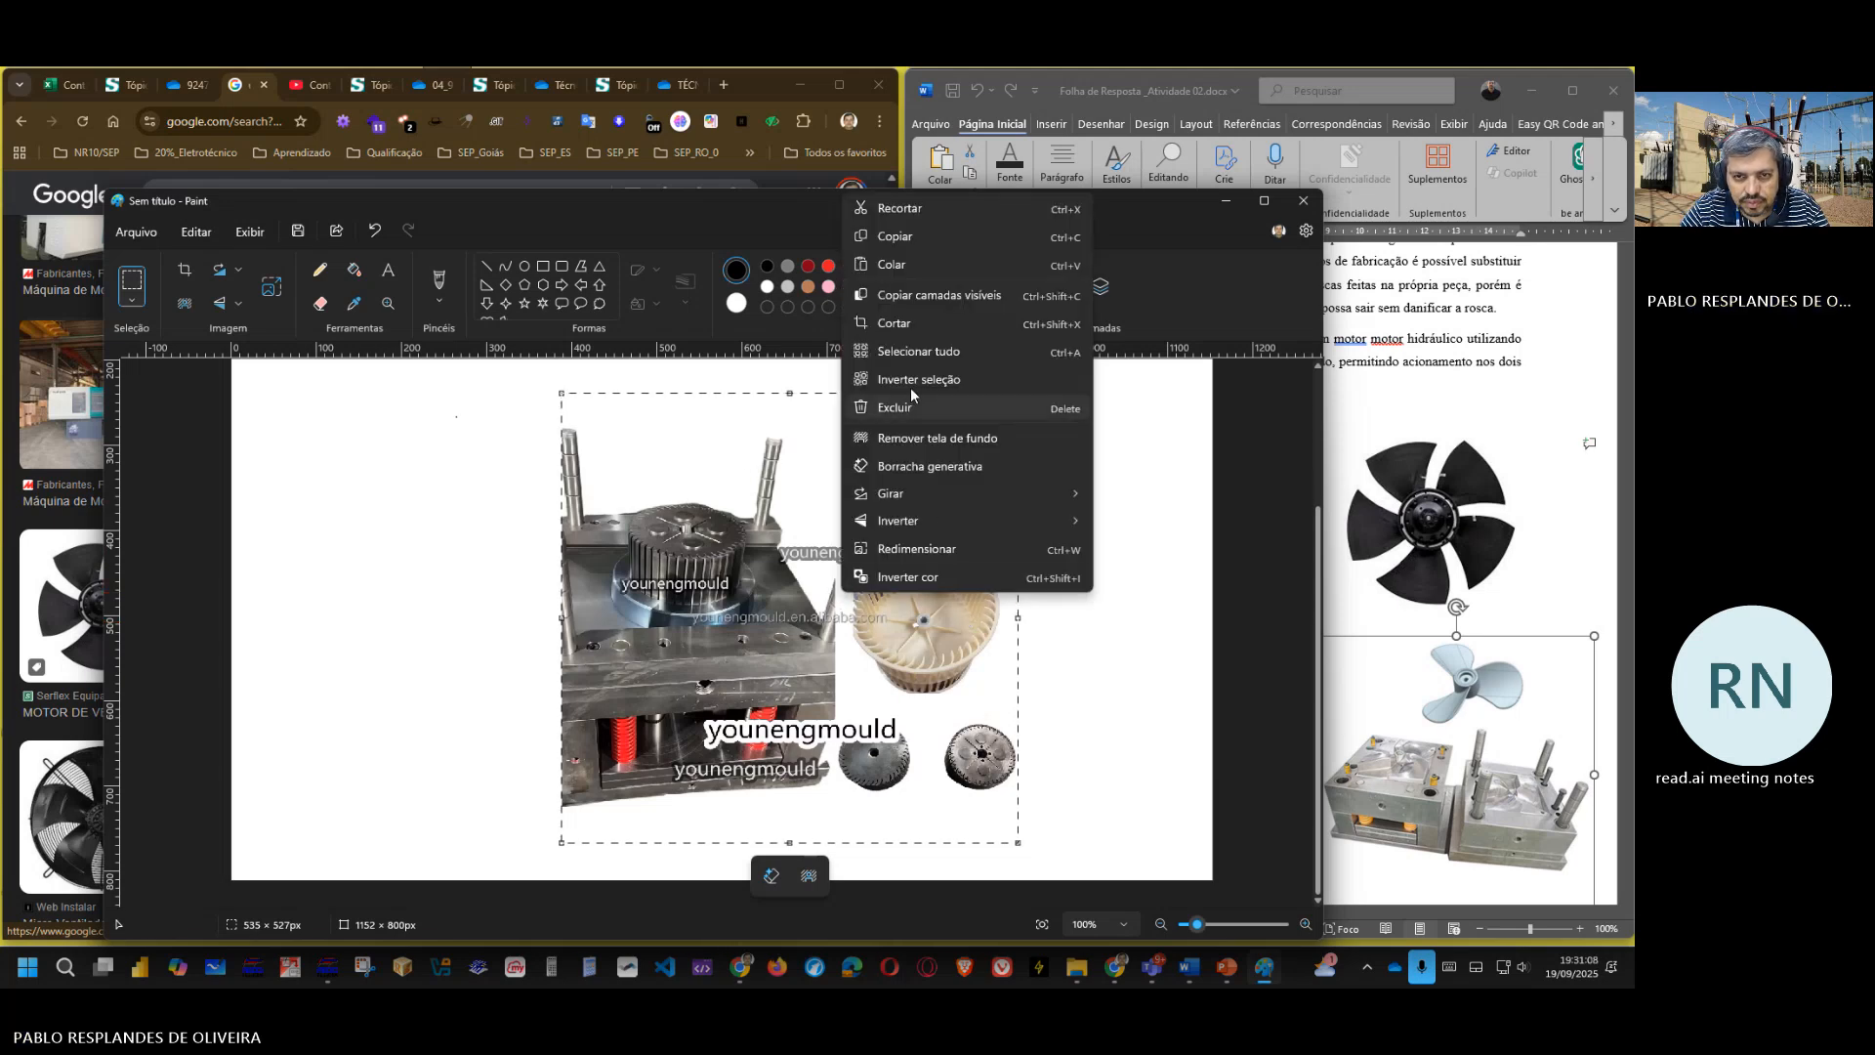
pyautogui.click(895, 238)
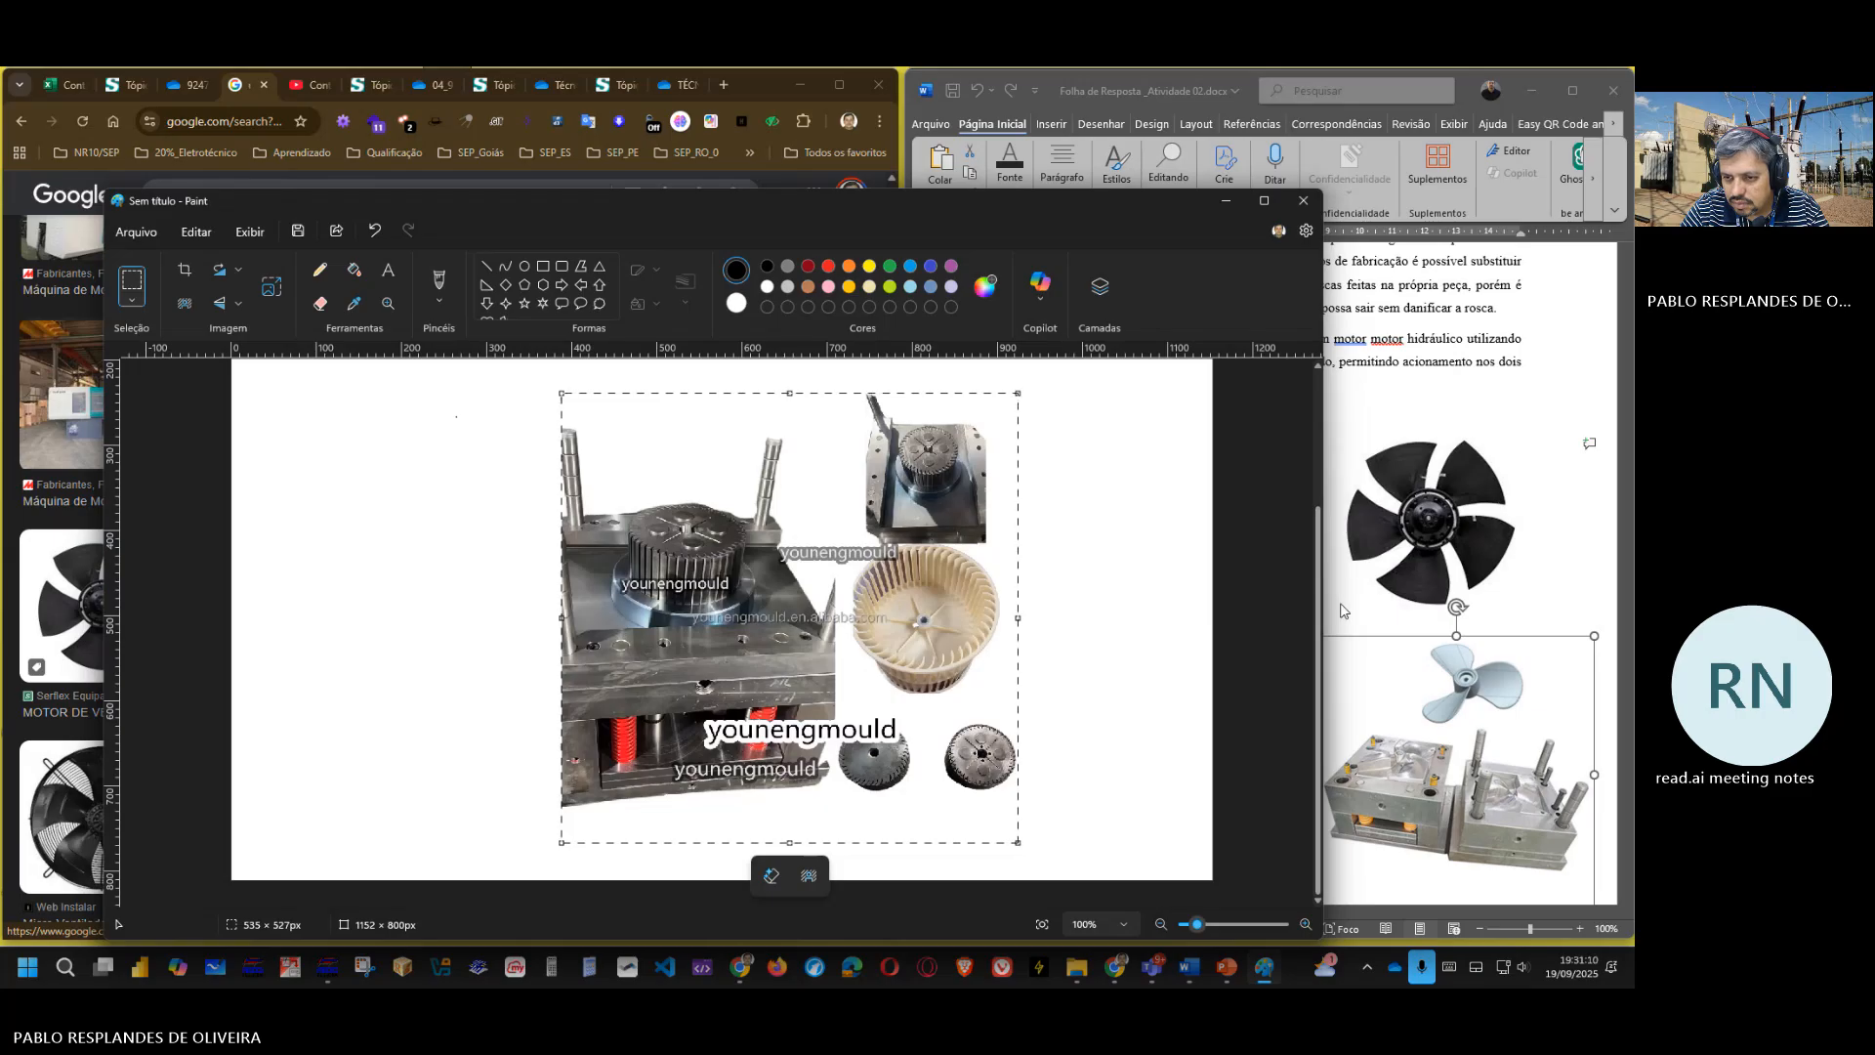
# - In the Word document, shrink the propeller mould picture further and shift it closer to the schematic
pyautogui.click(1349, 607)
pyautogui.scroll(-3, 1349, 608)
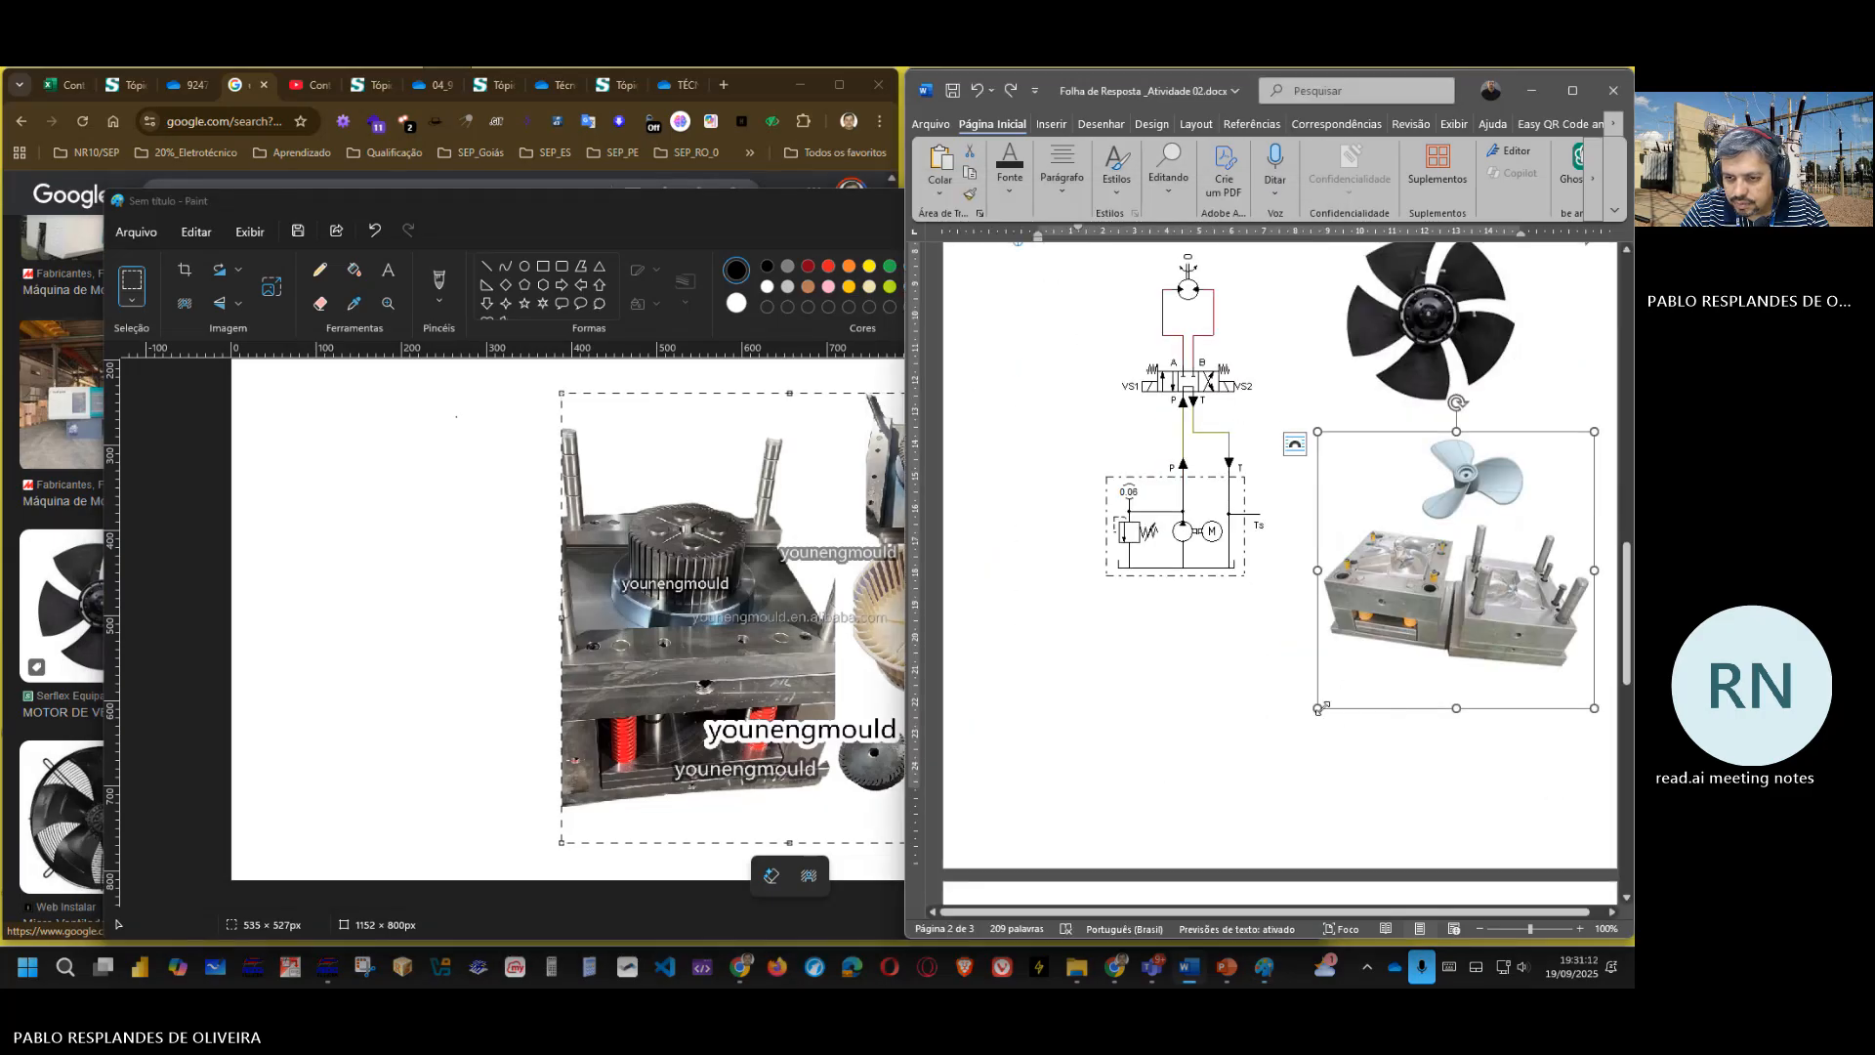
pyautogui.moveTo(1318, 710); pyautogui.dragTo(1361, 617)
pyautogui.moveTo(1453, 548); pyautogui.dragTo(1412, 541)
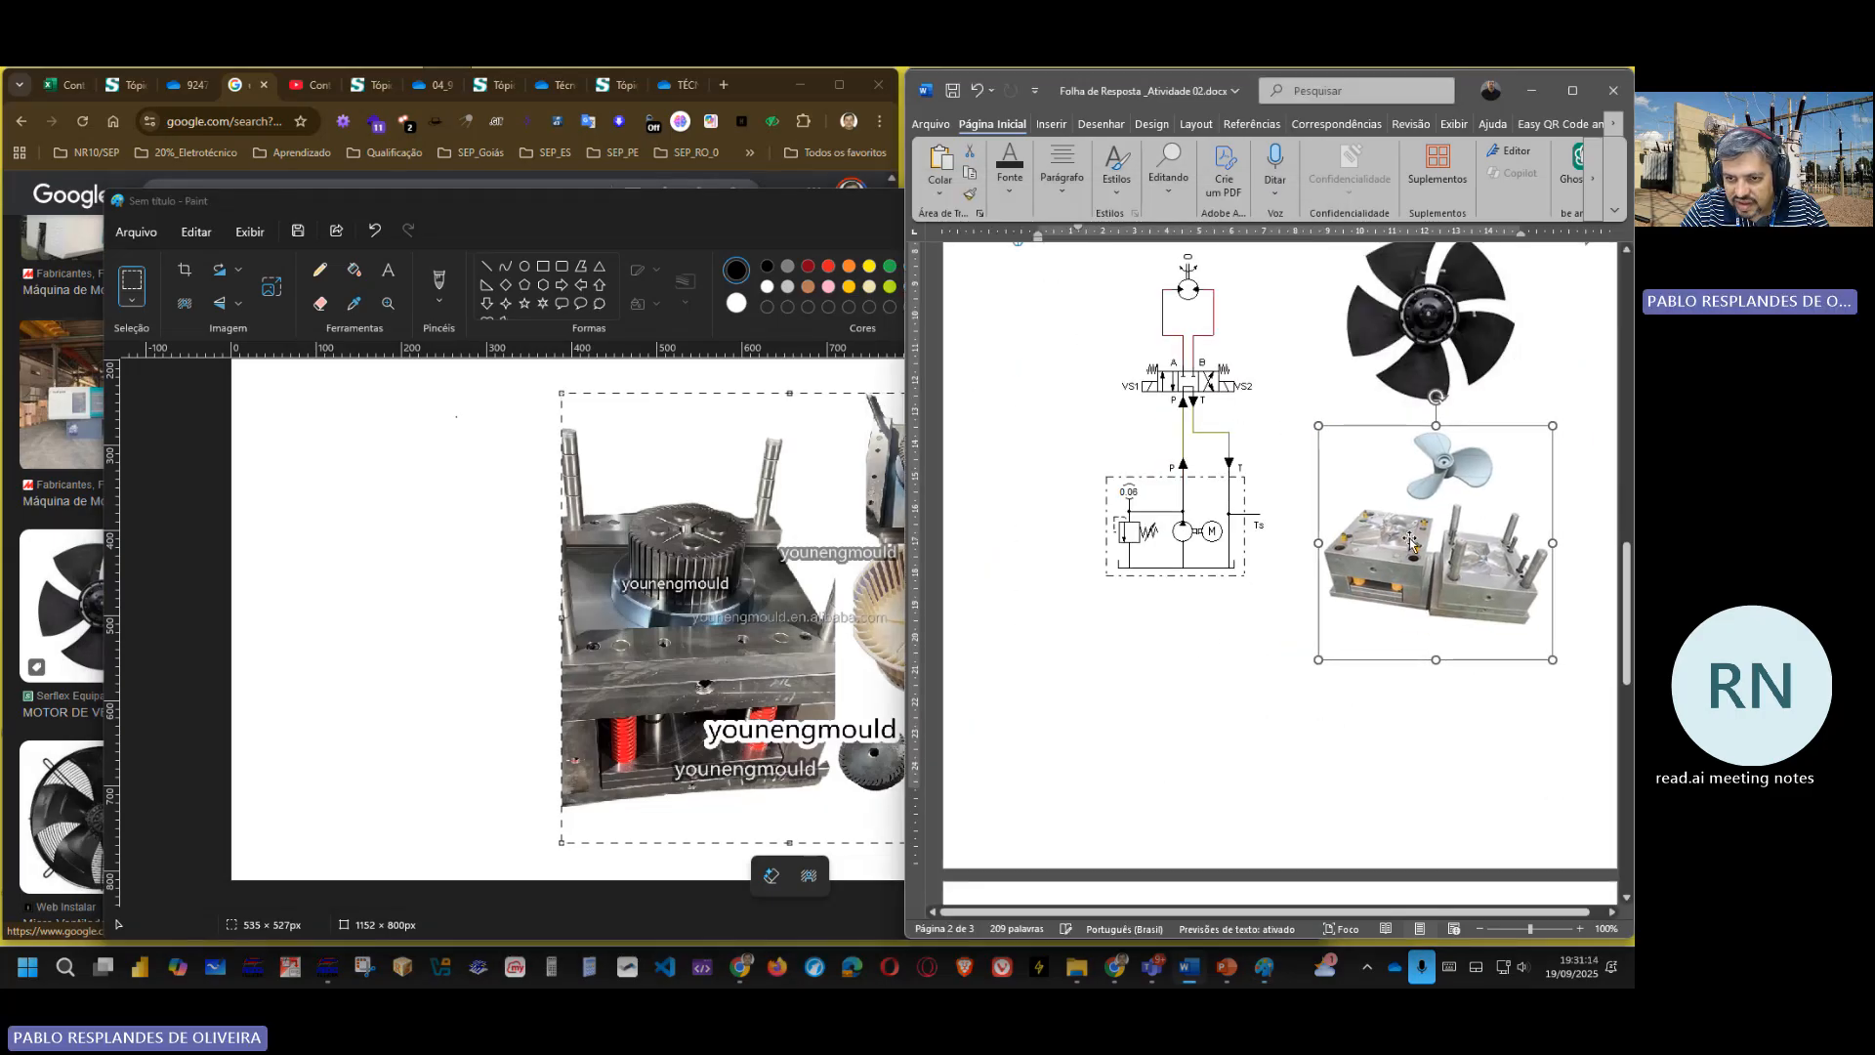
# - Paste the copied mould image at a reduced size below the schematic and move the propeller mould picture under the black fan
pyautogui.click(1201, 648)
pyautogui.hotkey('ctrl', 'v')
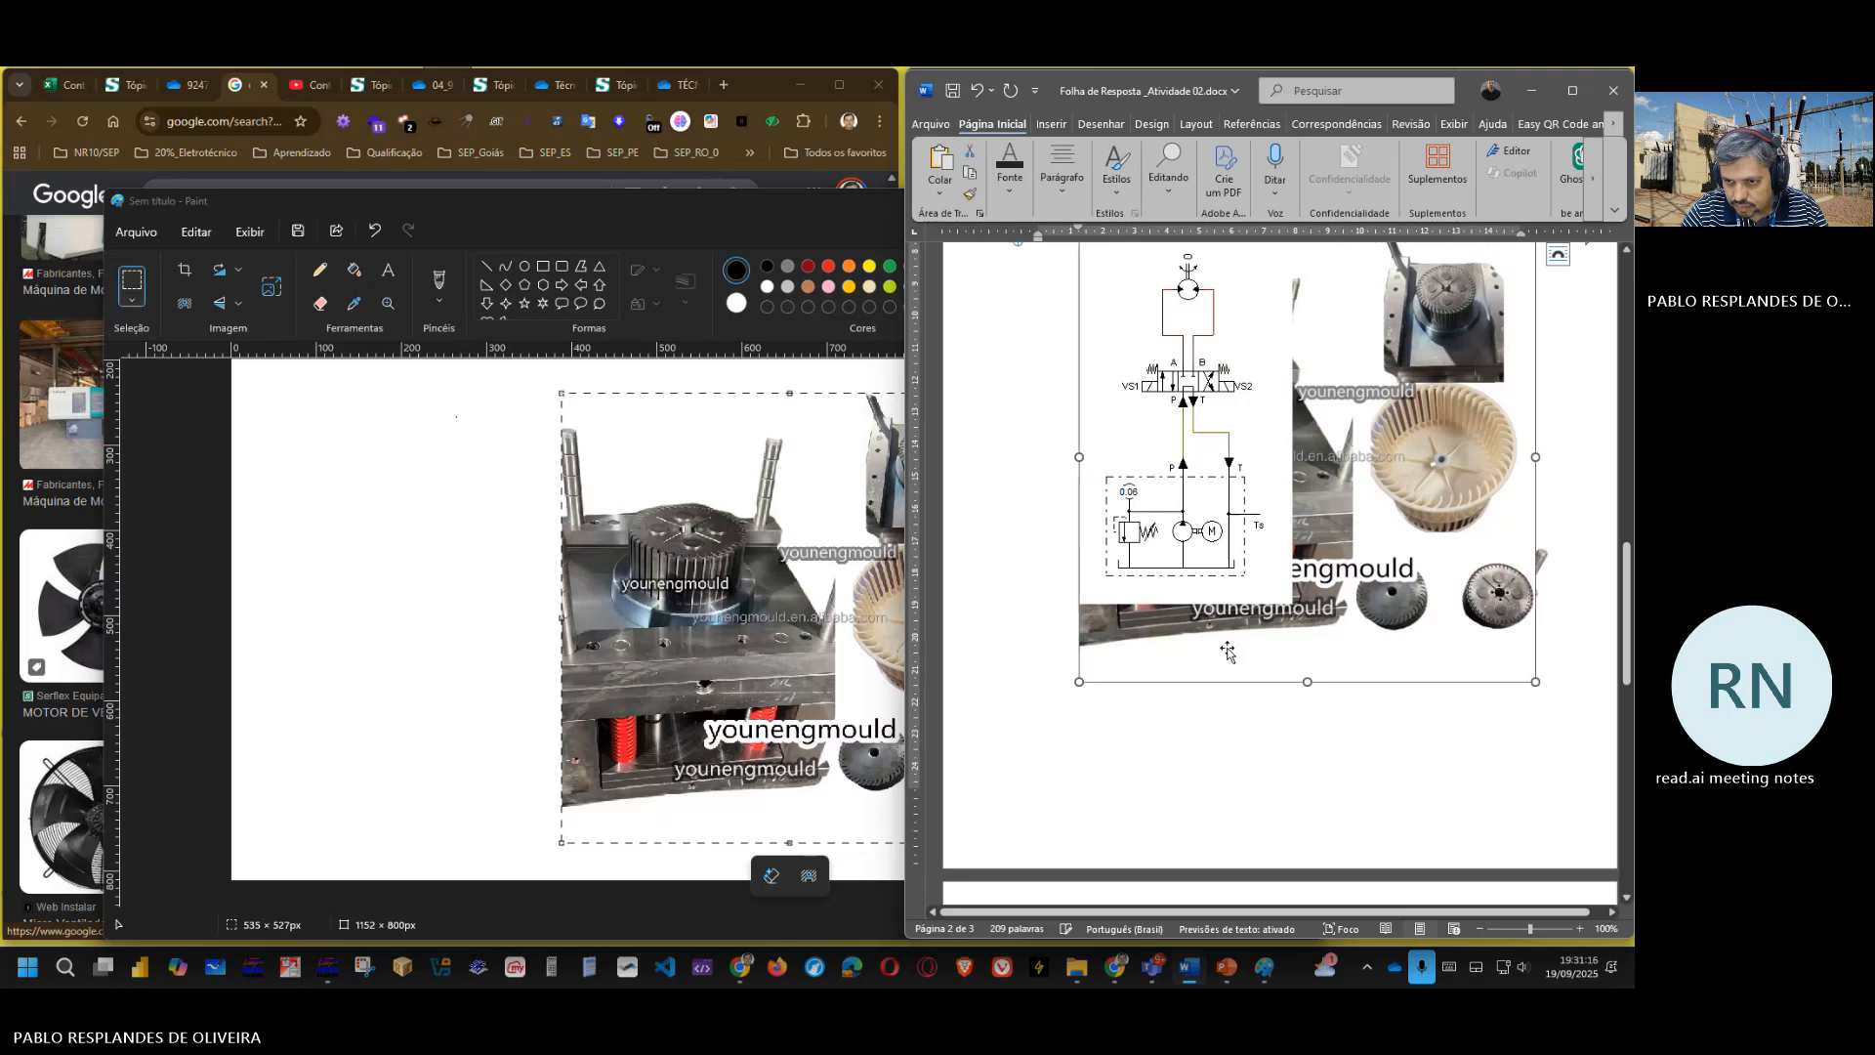
pyautogui.moveTo(1533, 679); pyautogui.dragTo(1310, 693)
pyautogui.scroll(2, 1367, 634)
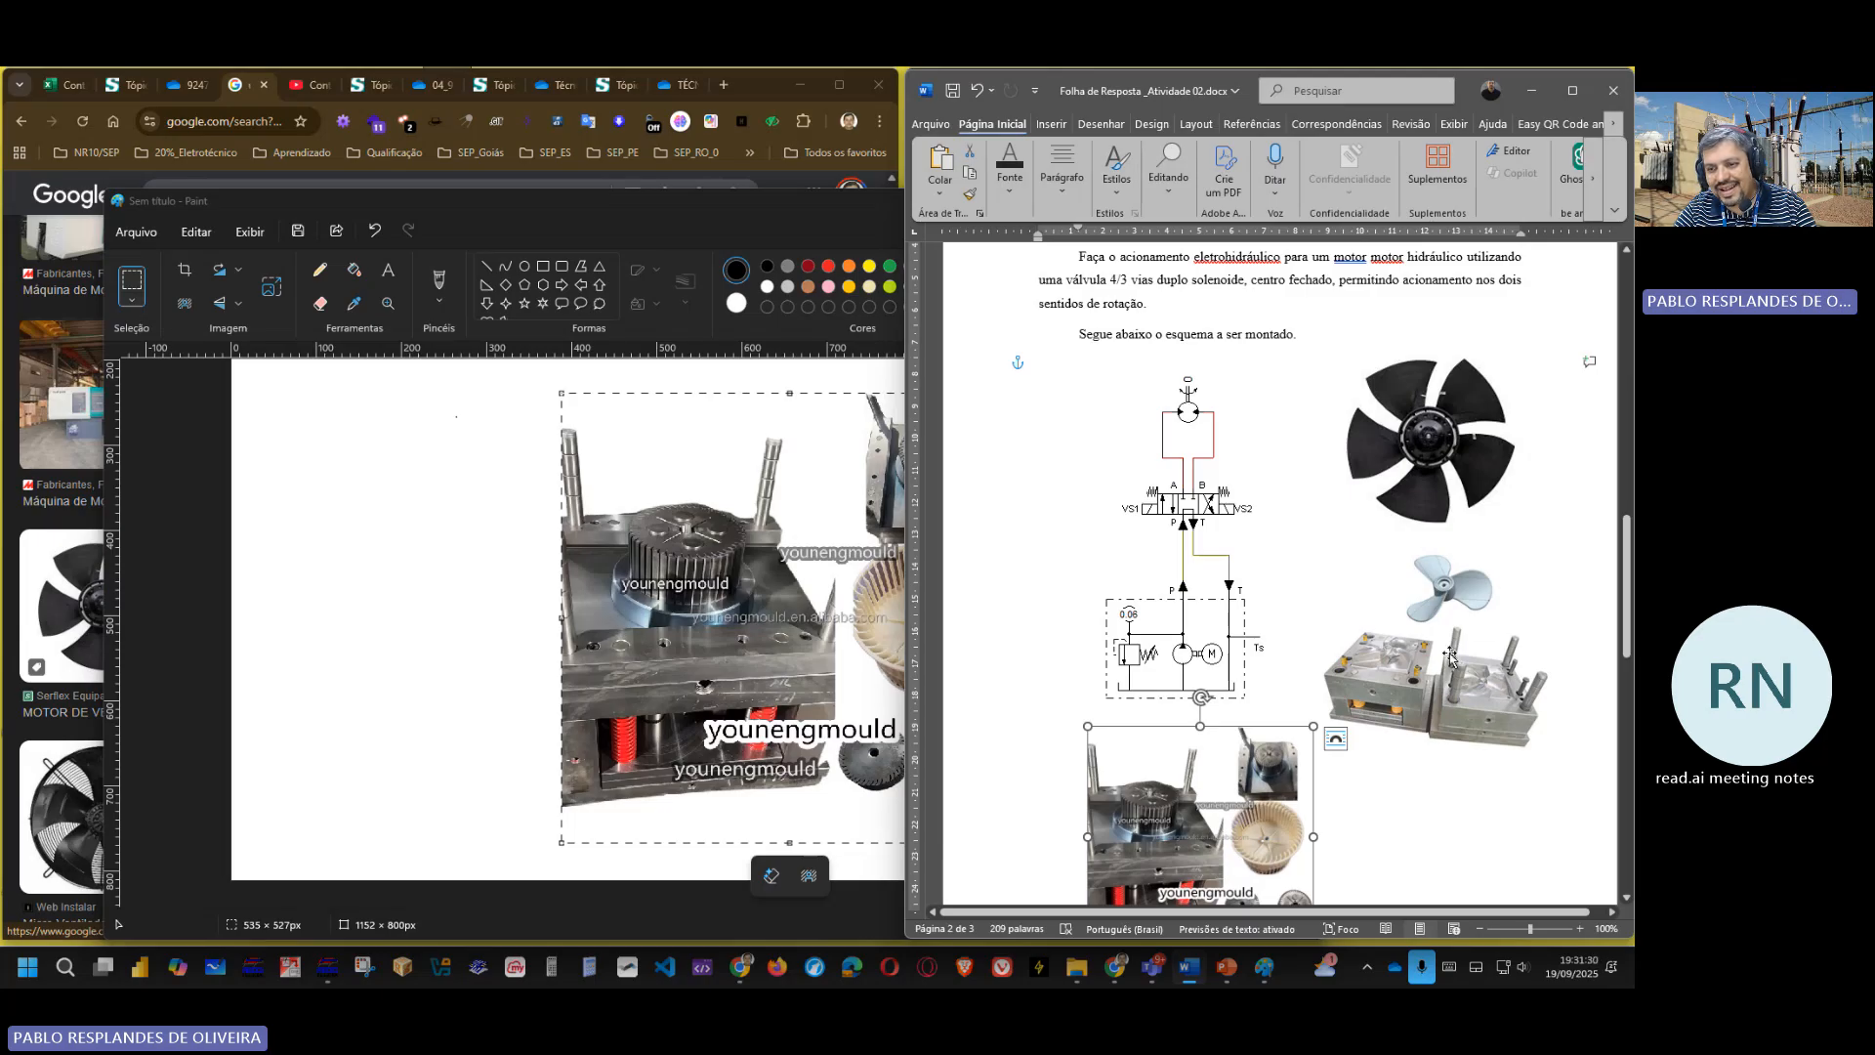
pyautogui.moveTo(1451, 656); pyautogui.dragTo(1476, 648)
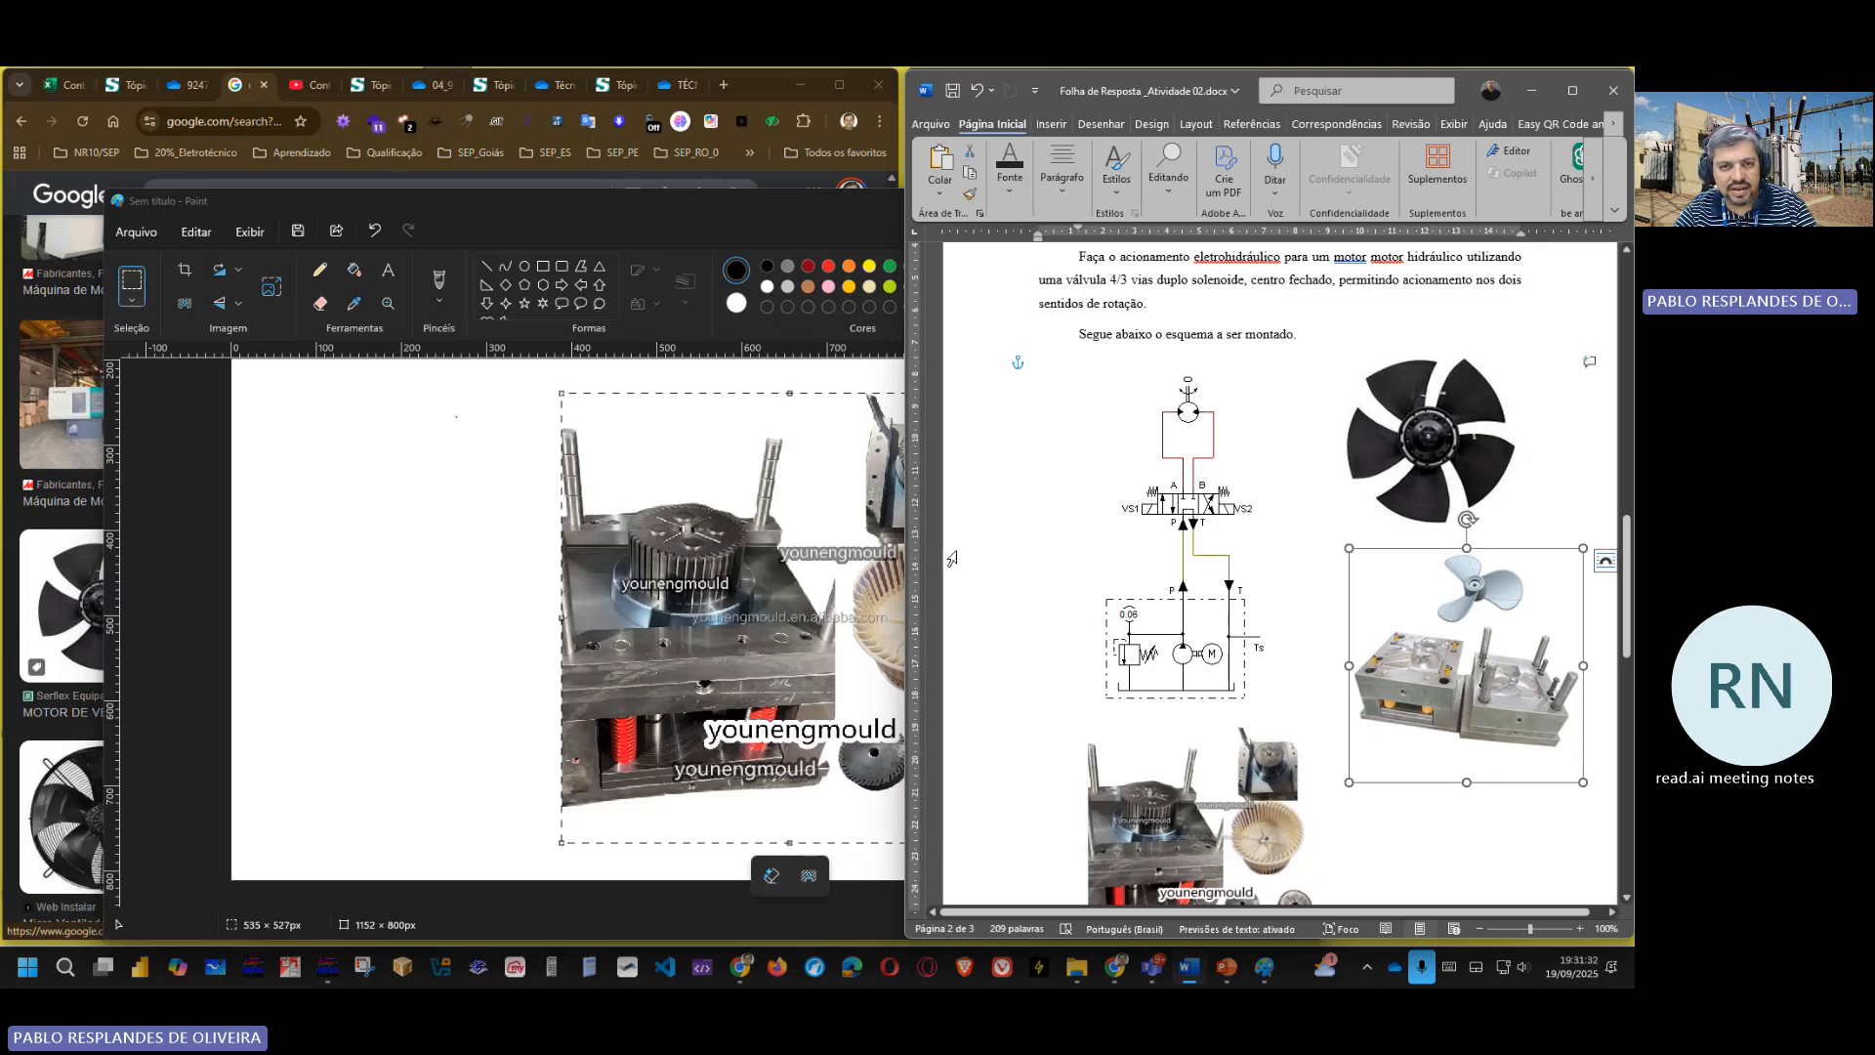
# - Close Paint without saving the untitled image
pyautogui.click(805, 235)
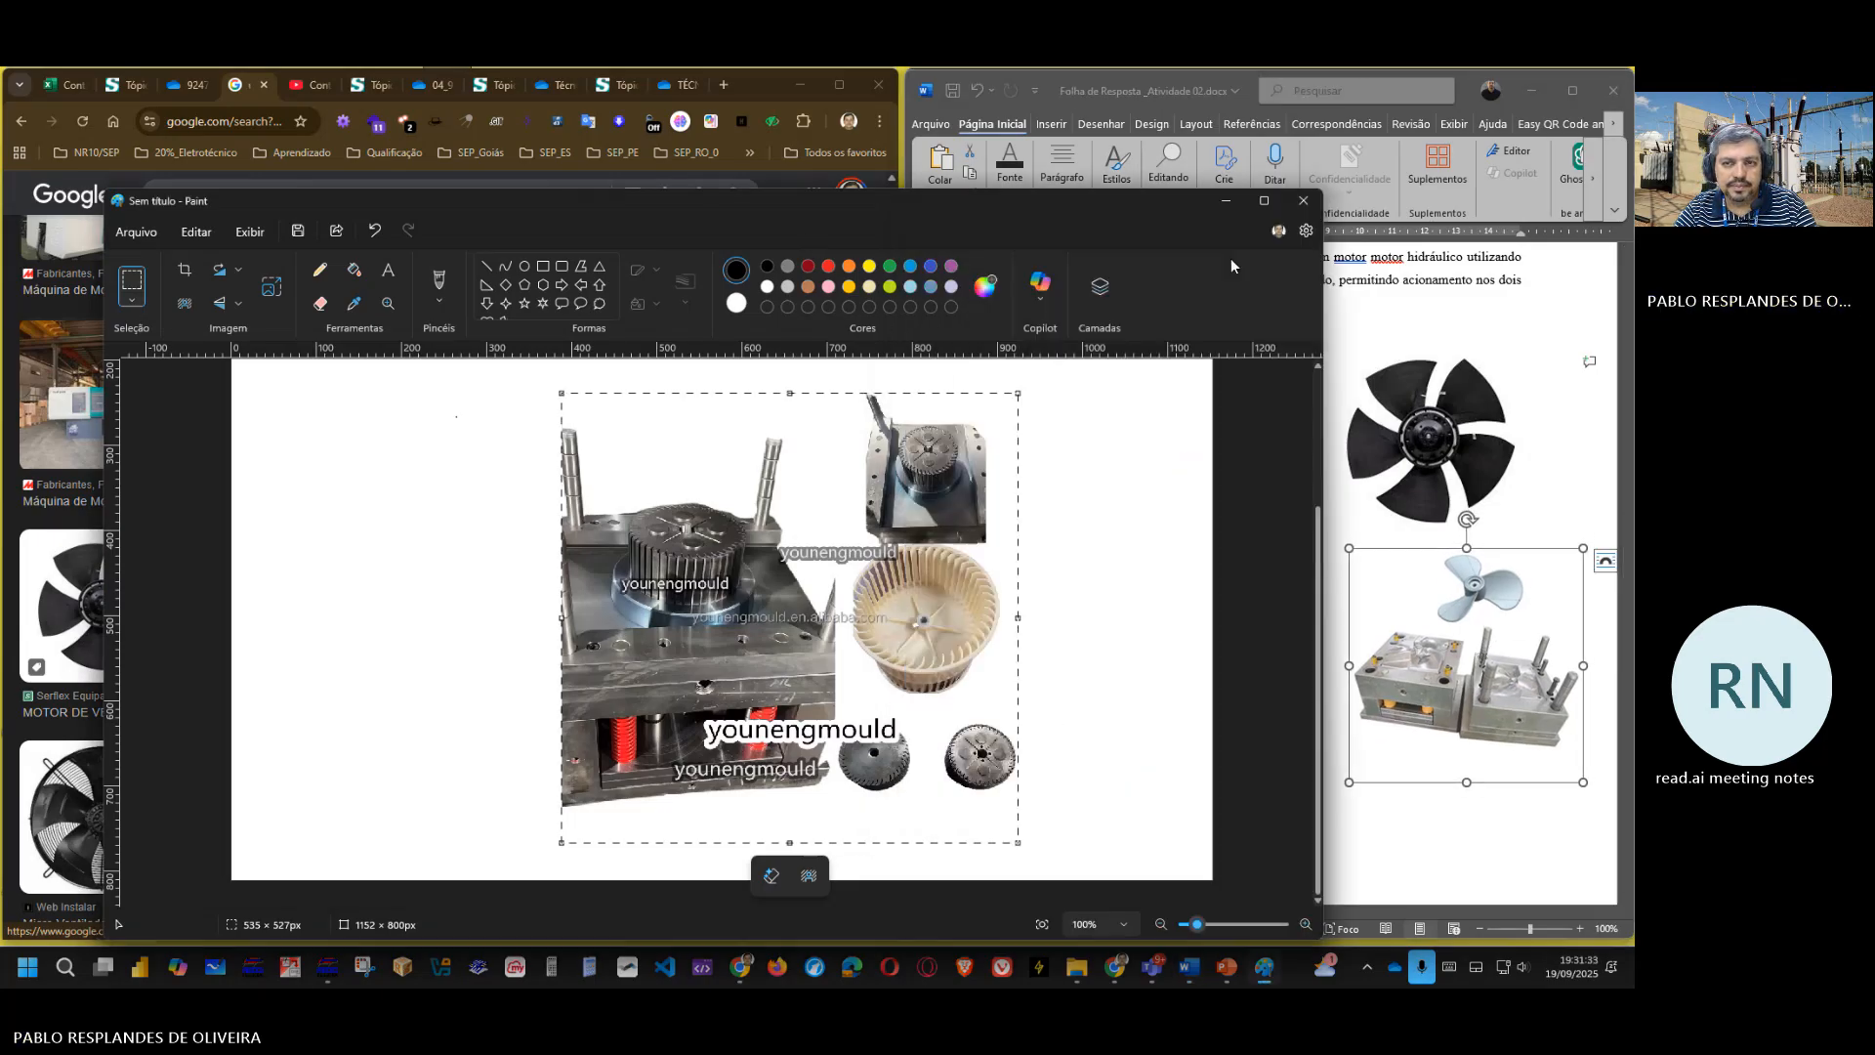
pyautogui.click(1303, 202)
pyautogui.click(697, 614)
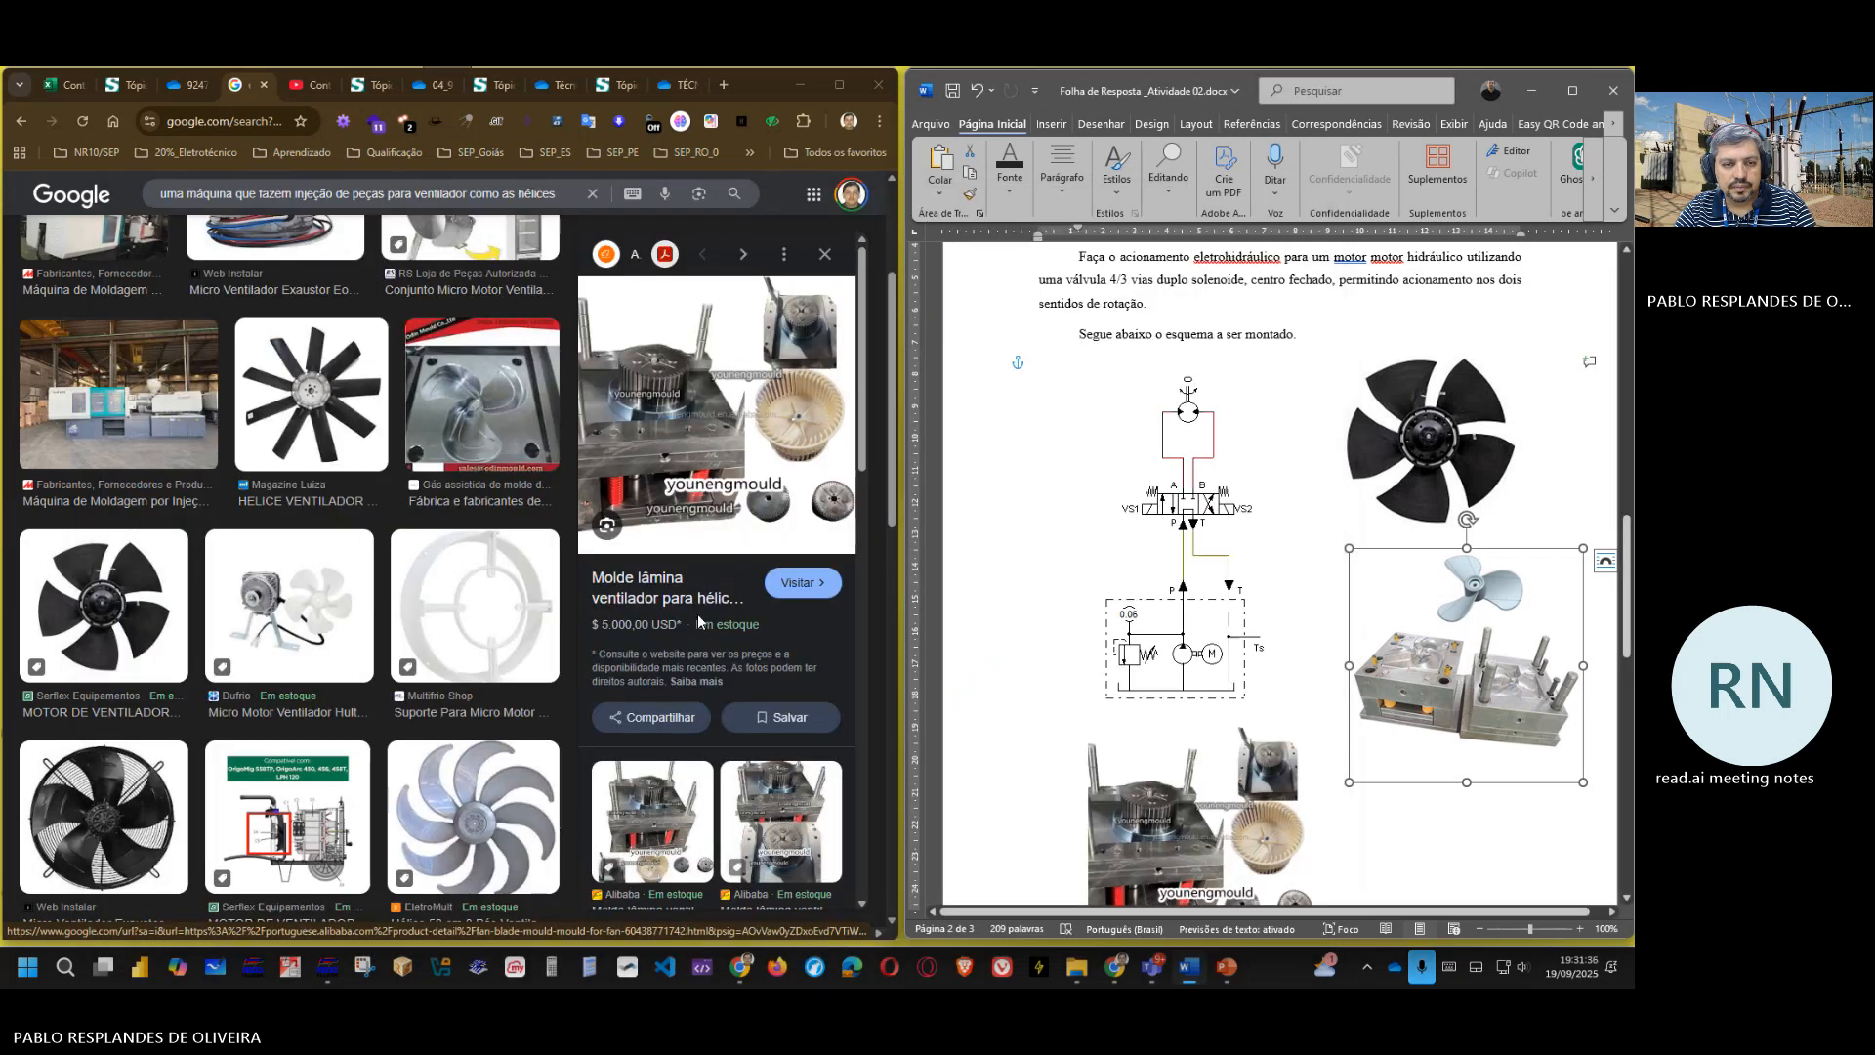
# - Look through the Google Images results for fan blade injection machines, preview the blade moulding machine, and check the Word page's pictures
pyautogui.scroll(-3, 481, 652)
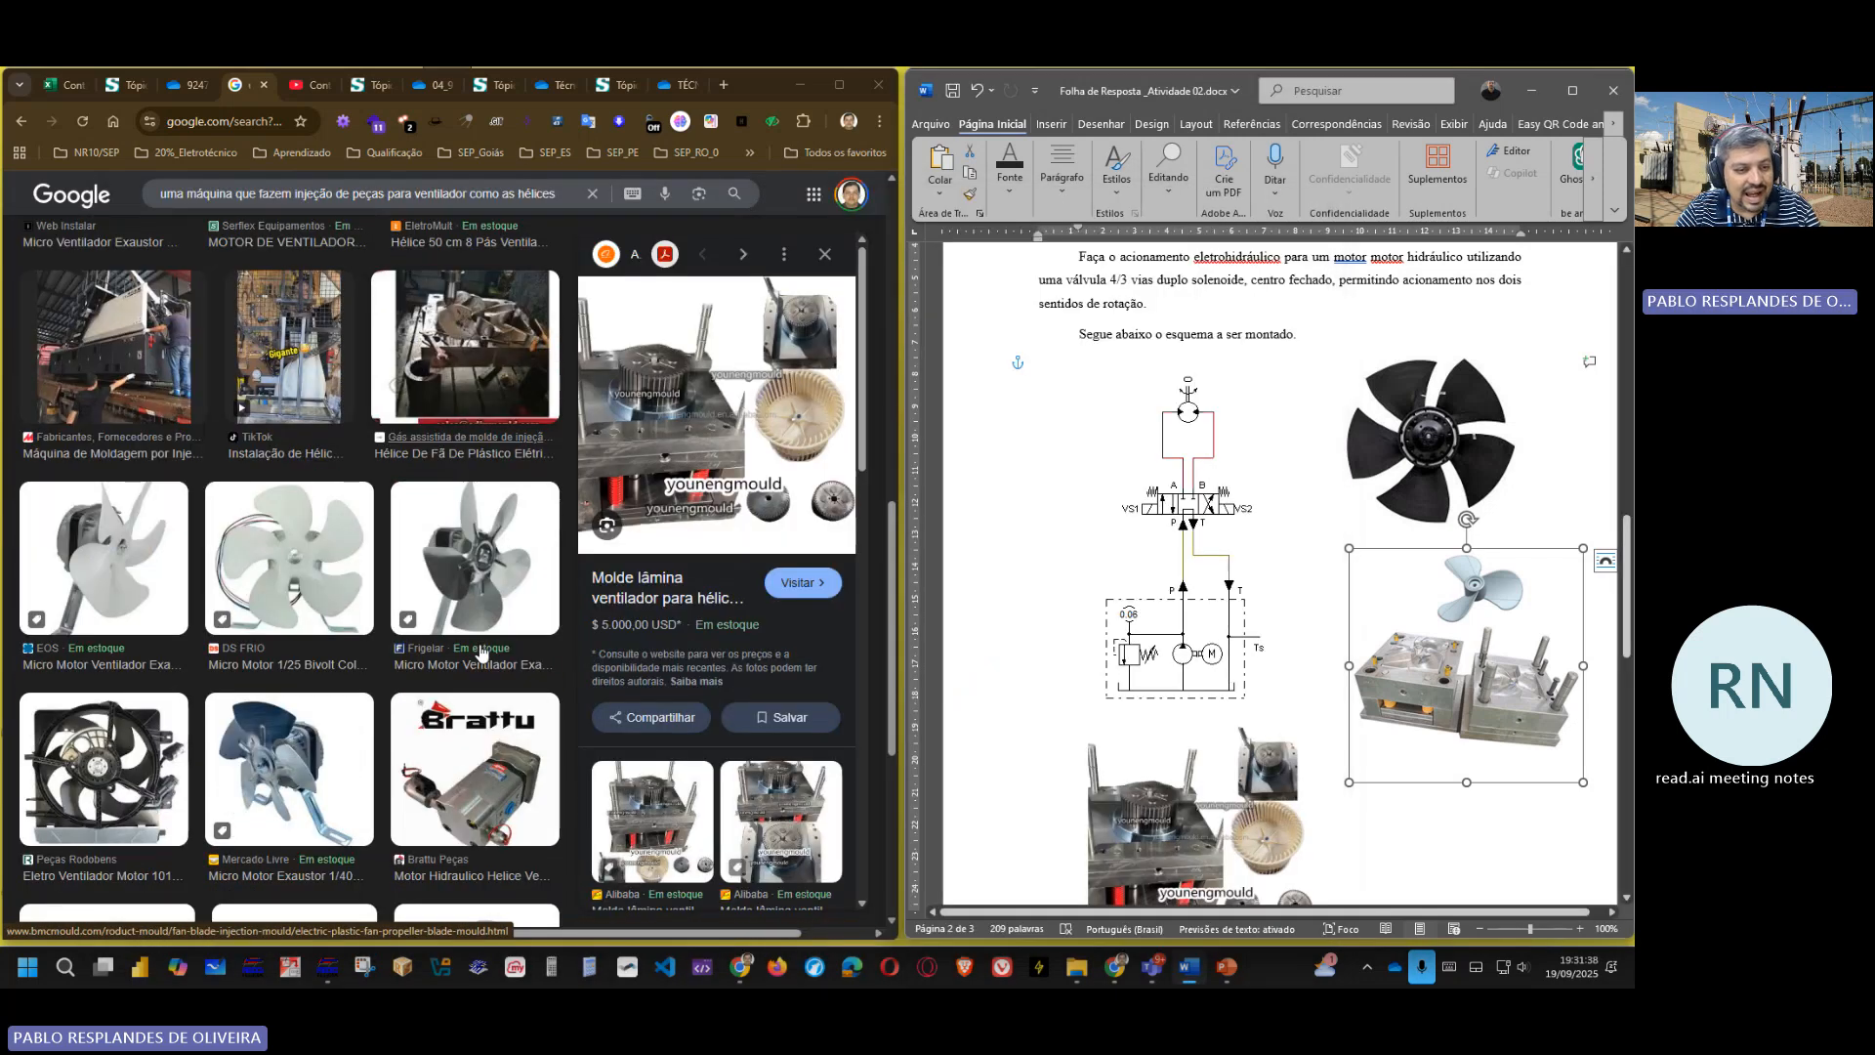
pyautogui.scroll(-5, 481, 651)
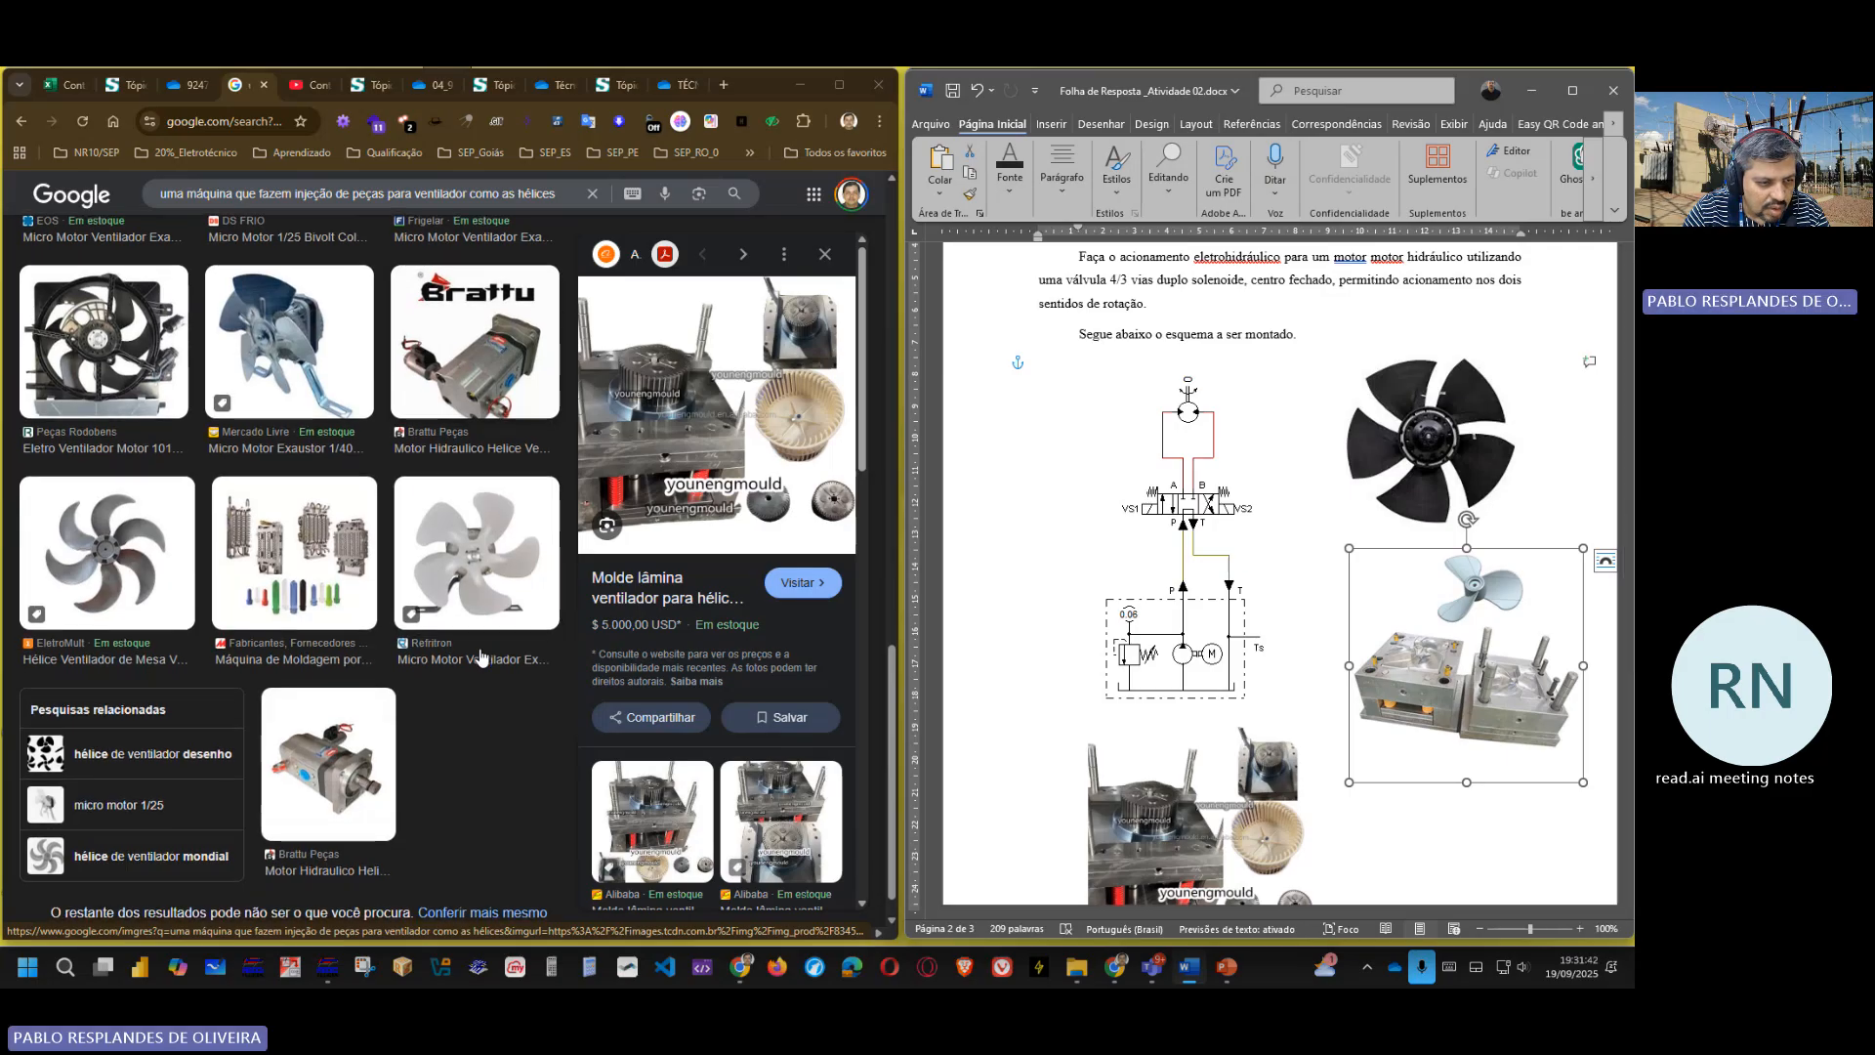
pyautogui.scroll(5, 480, 656)
pyautogui.scroll(-5, 480, 656)
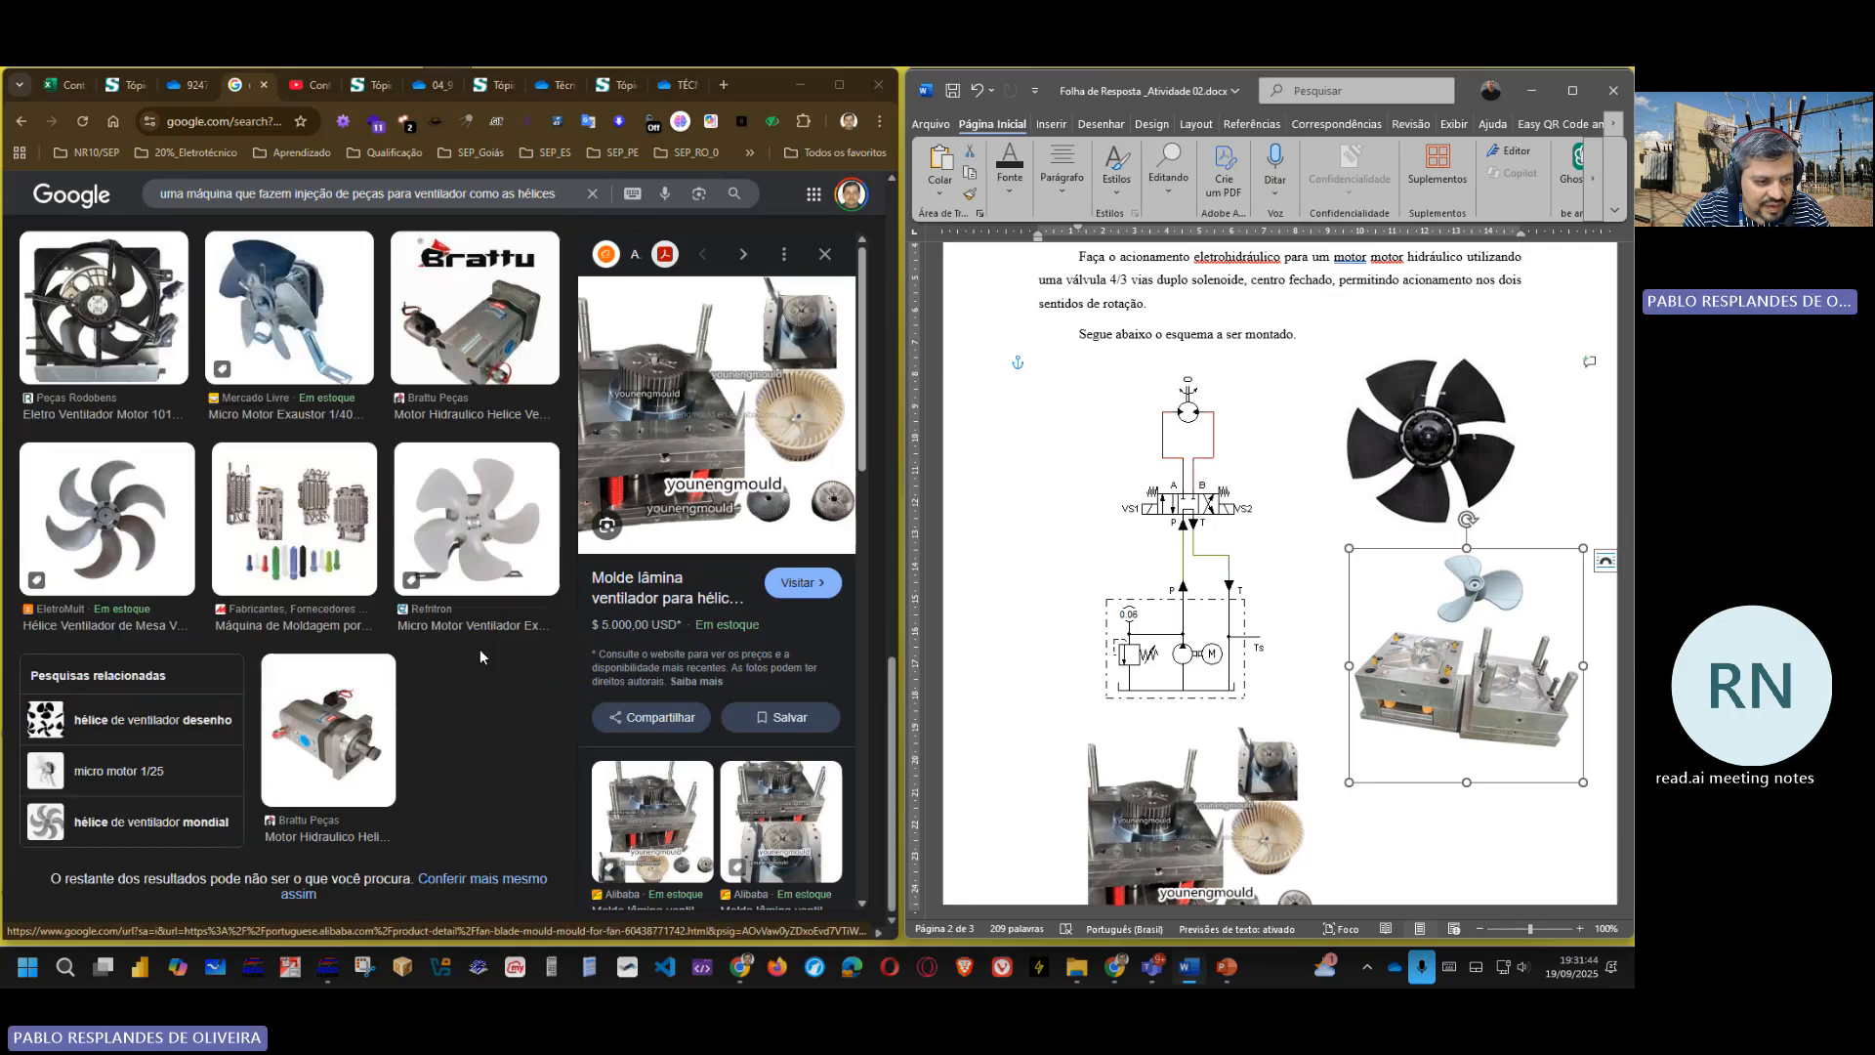
pyautogui.scroll(4, 363, 722)
pyautogui.scroll(4, 363, 721)
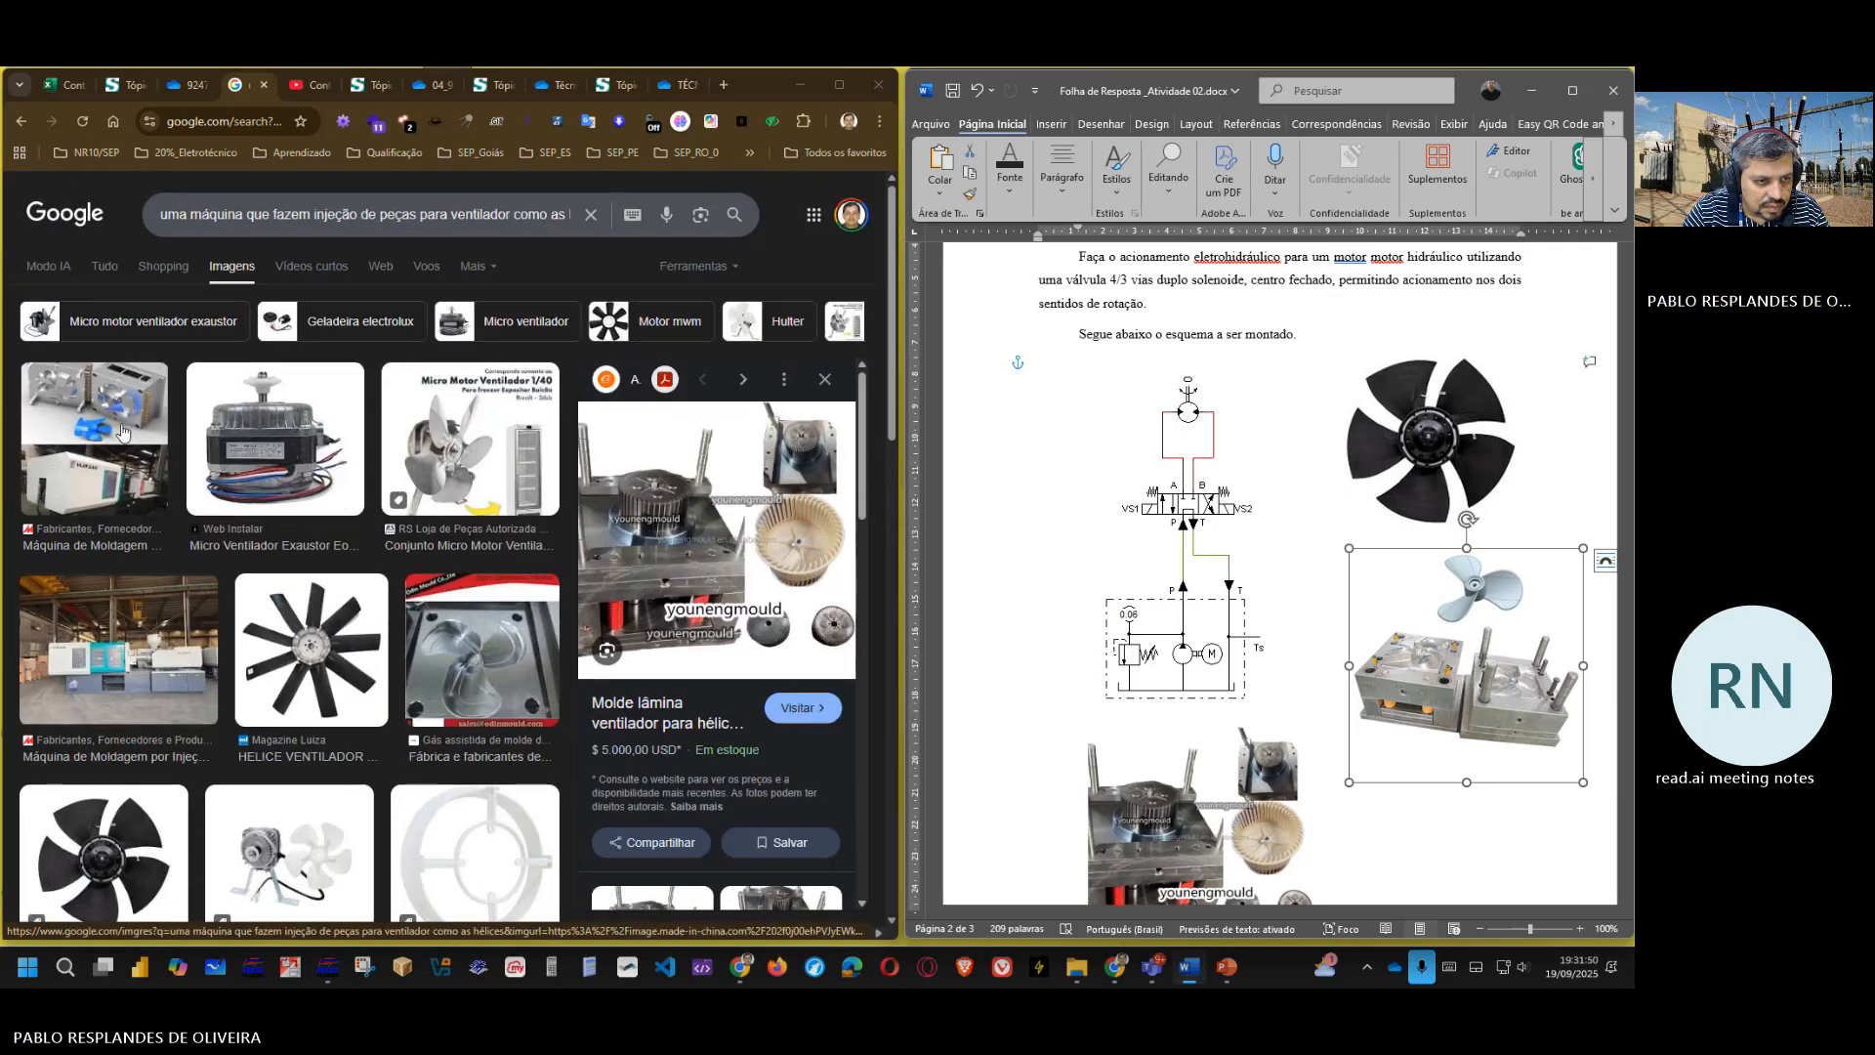
pyautogui.click(121, 431)
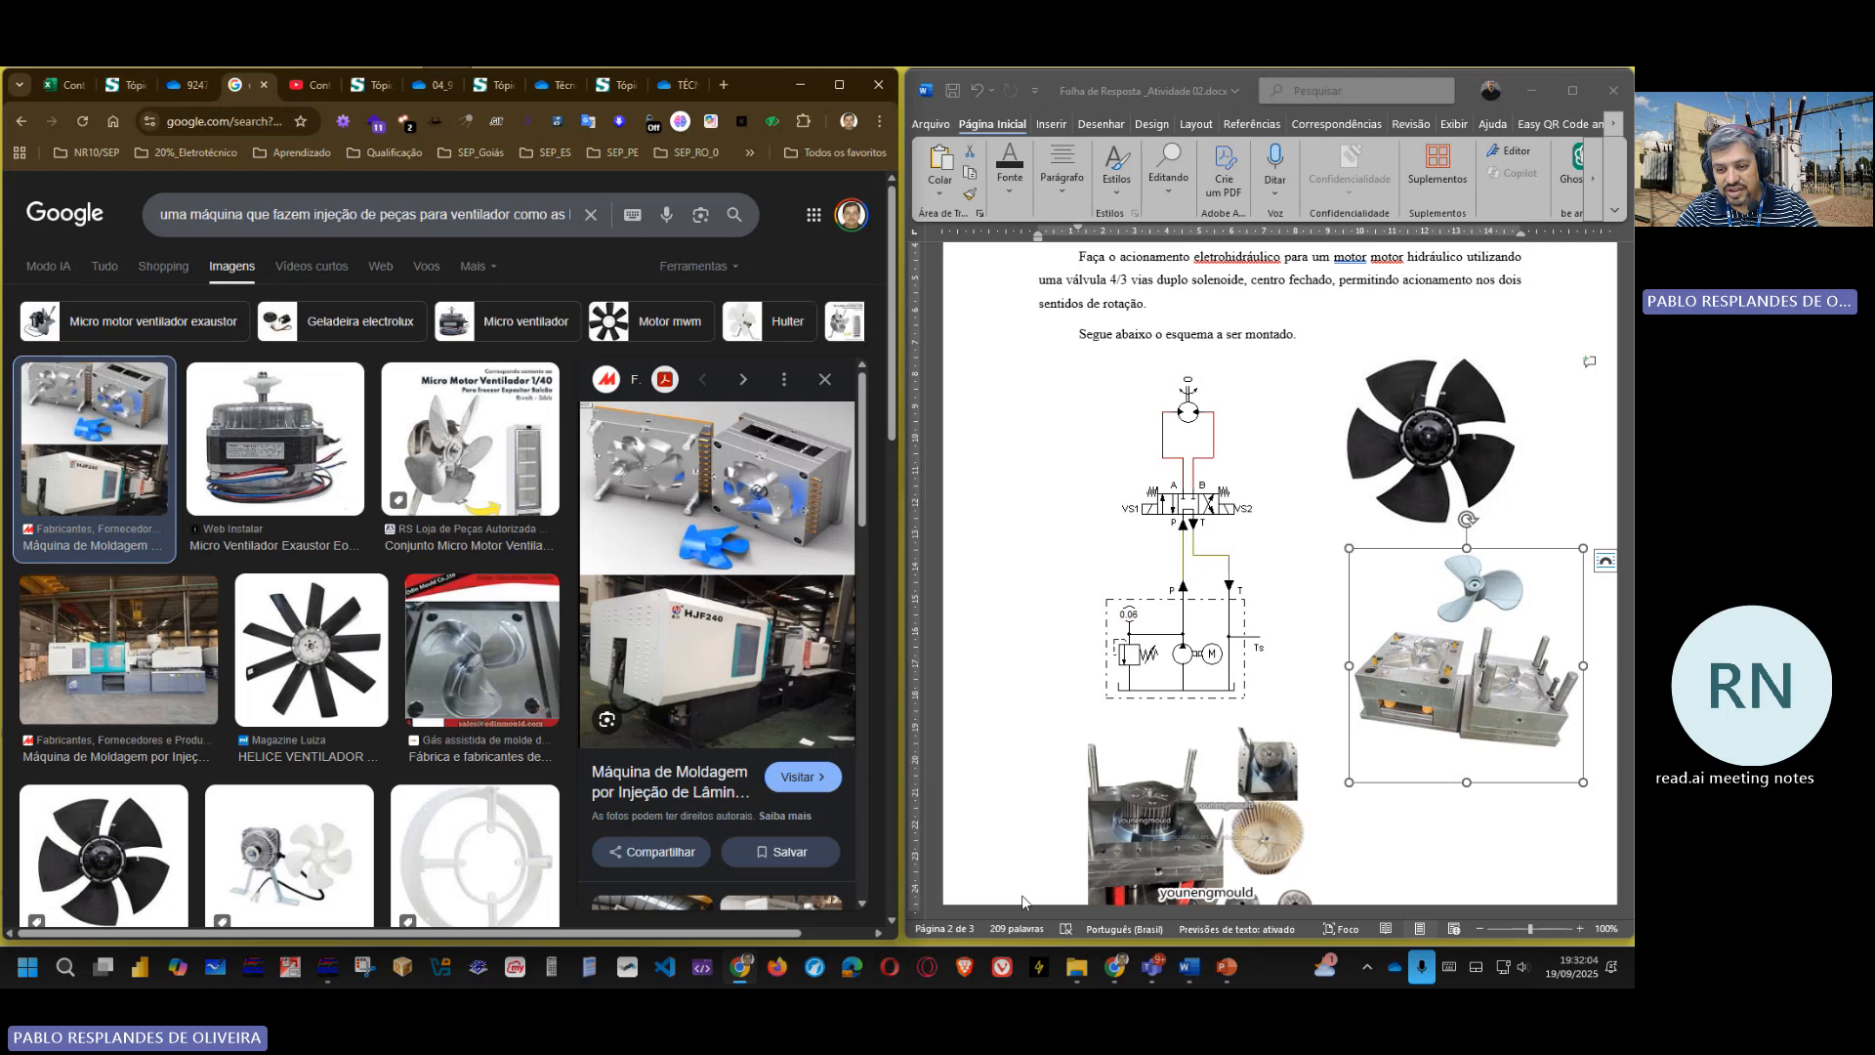
pyautogui.click(1353, 799)
pyautogui.scroll(-1, 1353, 801)
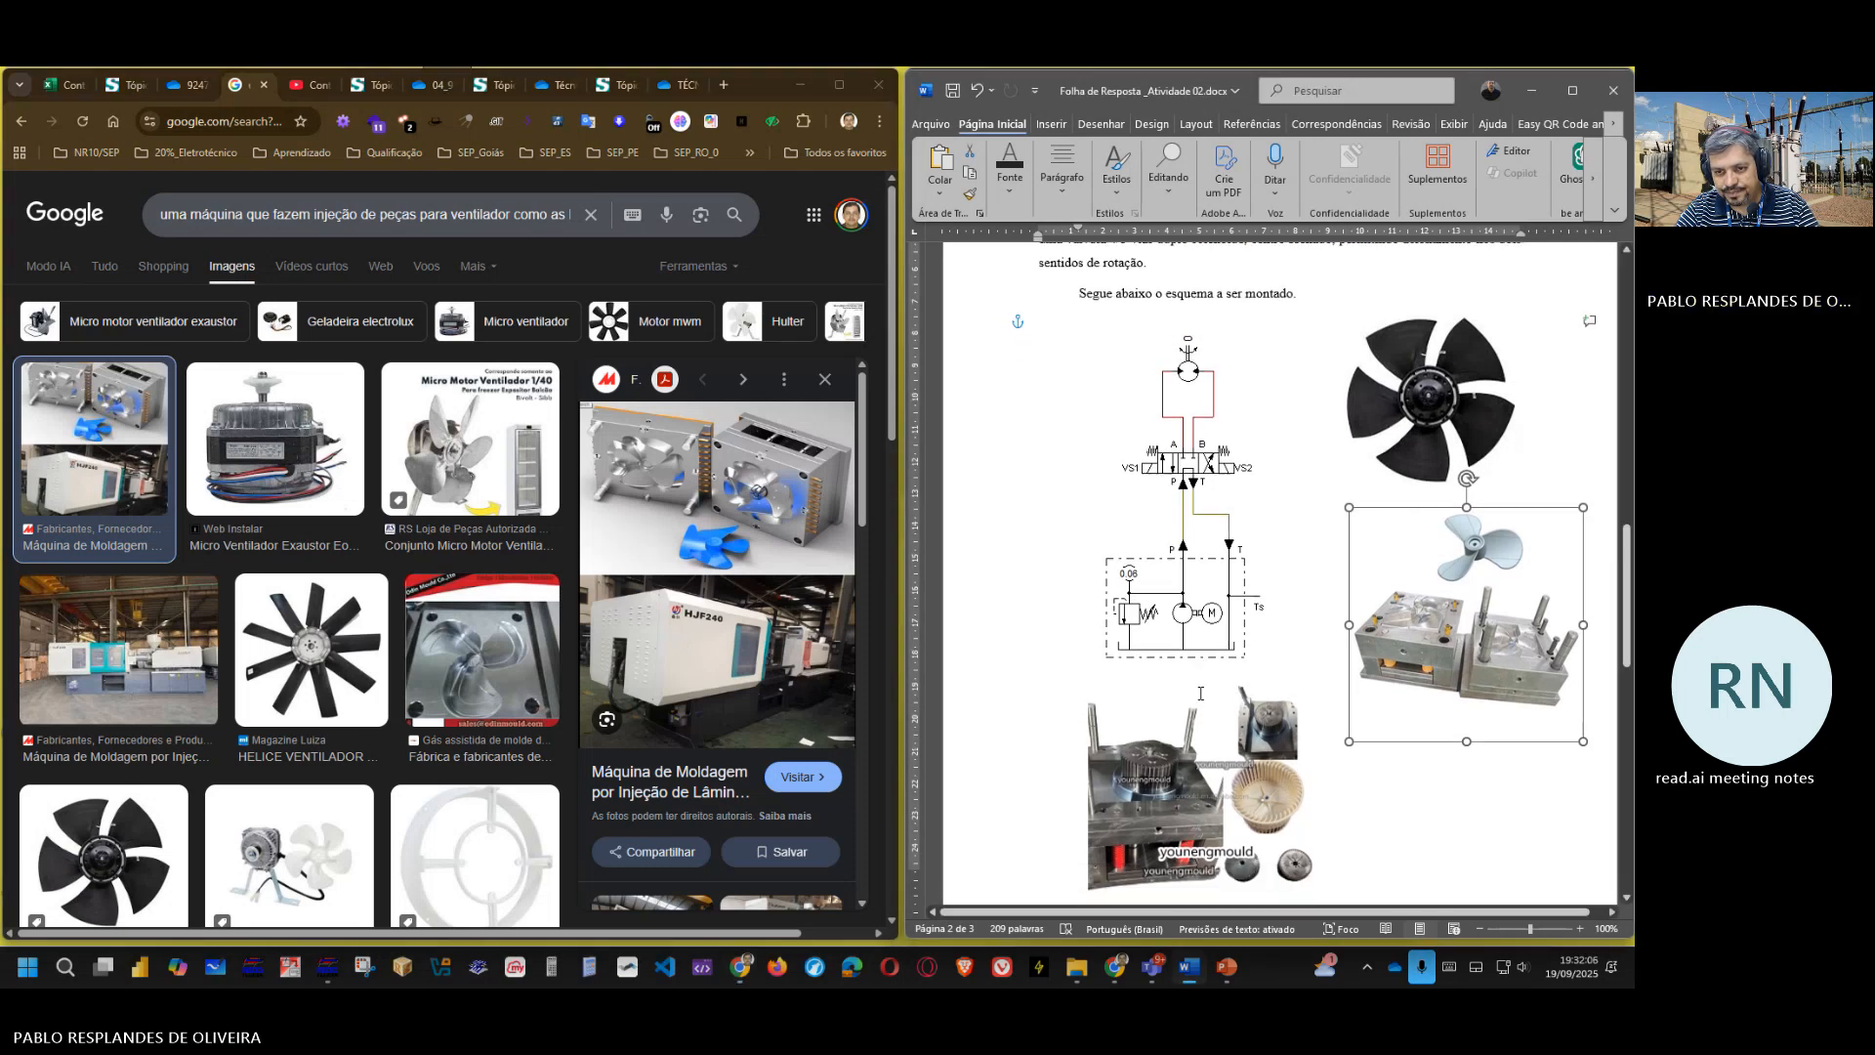
pyautogui.scroll(2, 1161, 847)
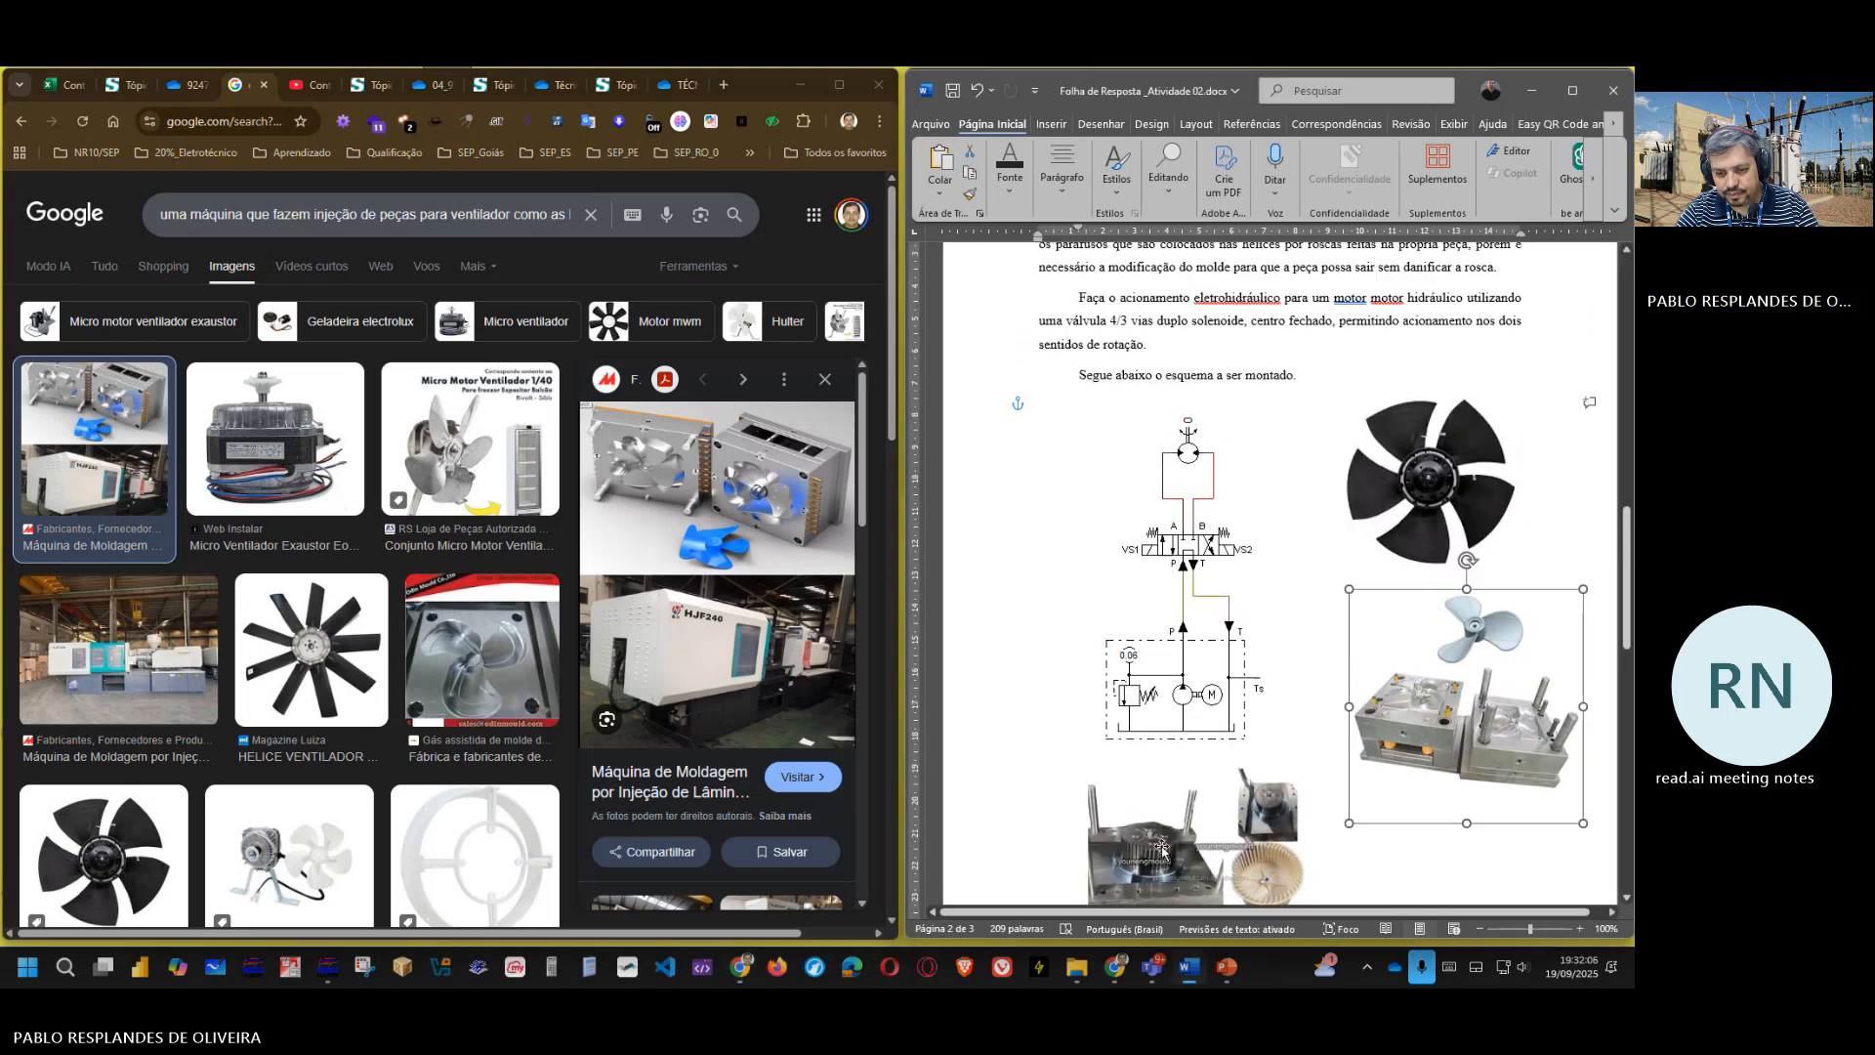
# - Switch to FluidSIM-H and duplicate the Montagem 01 title and hydraulic circuit within the drawing
pyautogui.click(333, 972)
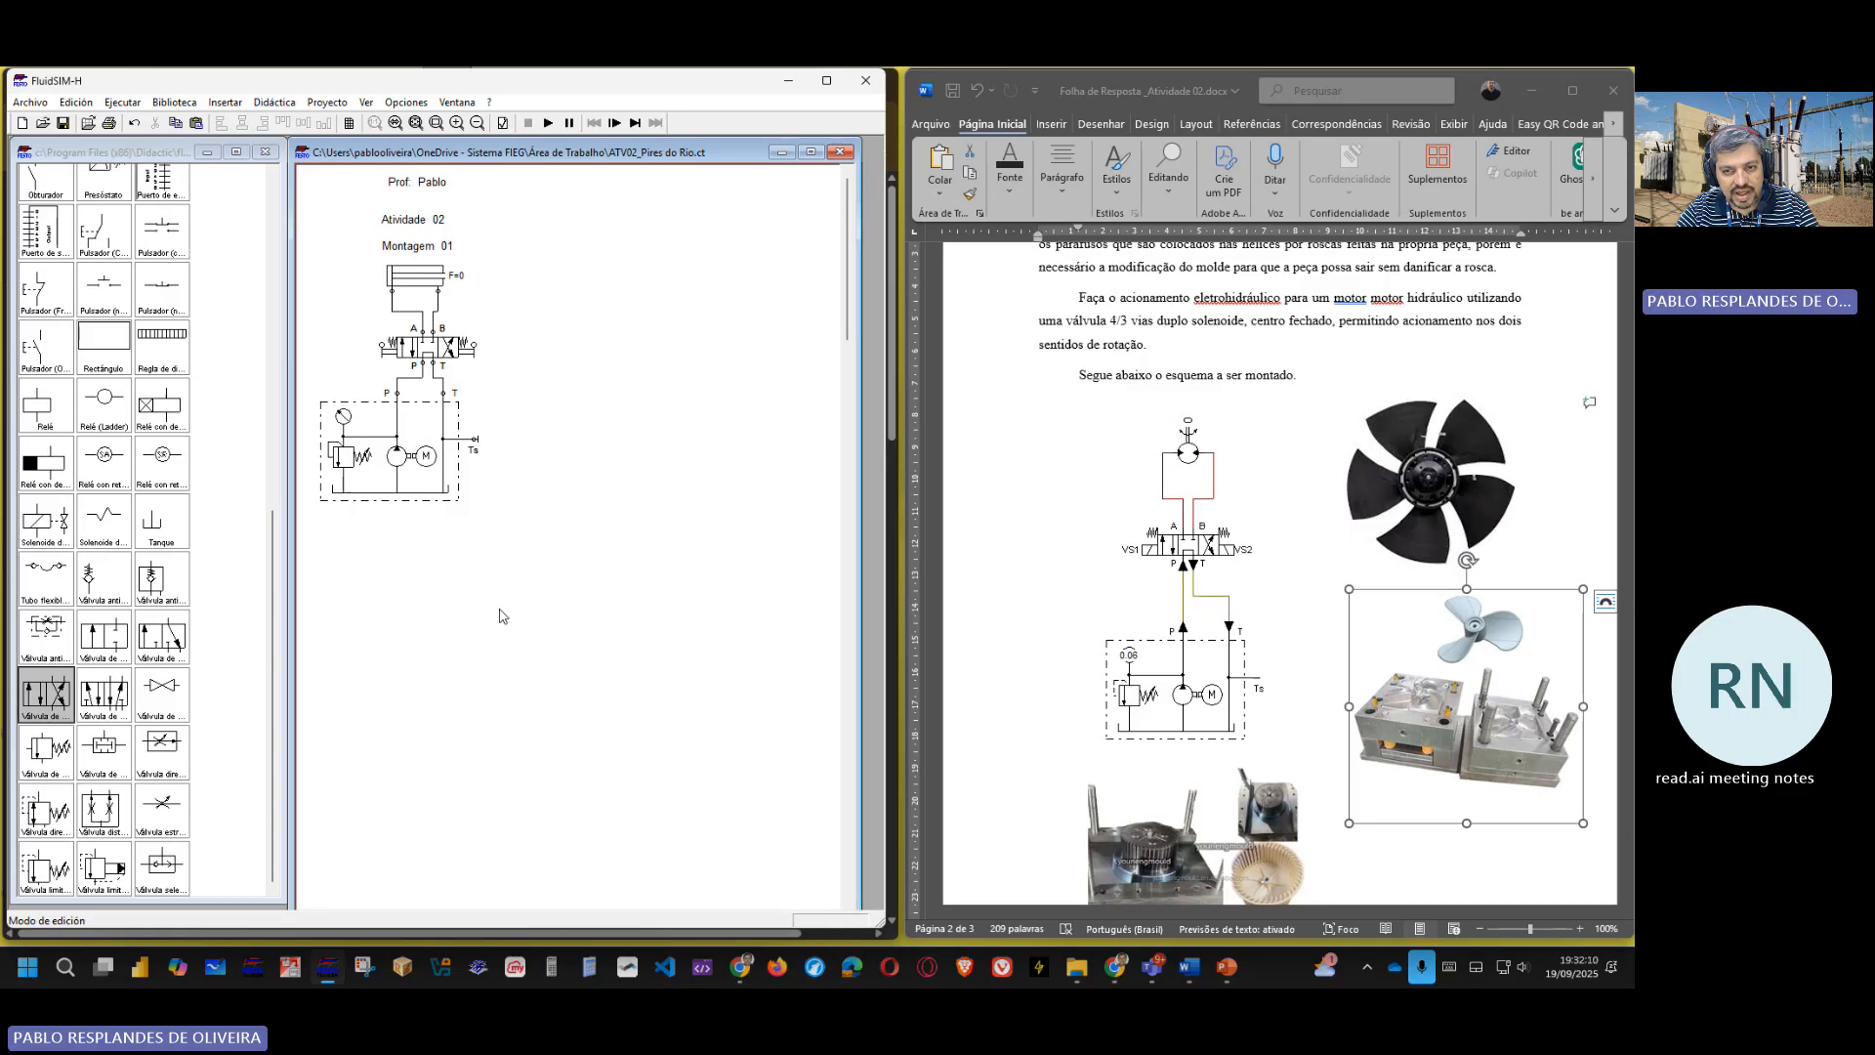
pyautogui.scroll(2, 1121, 523)
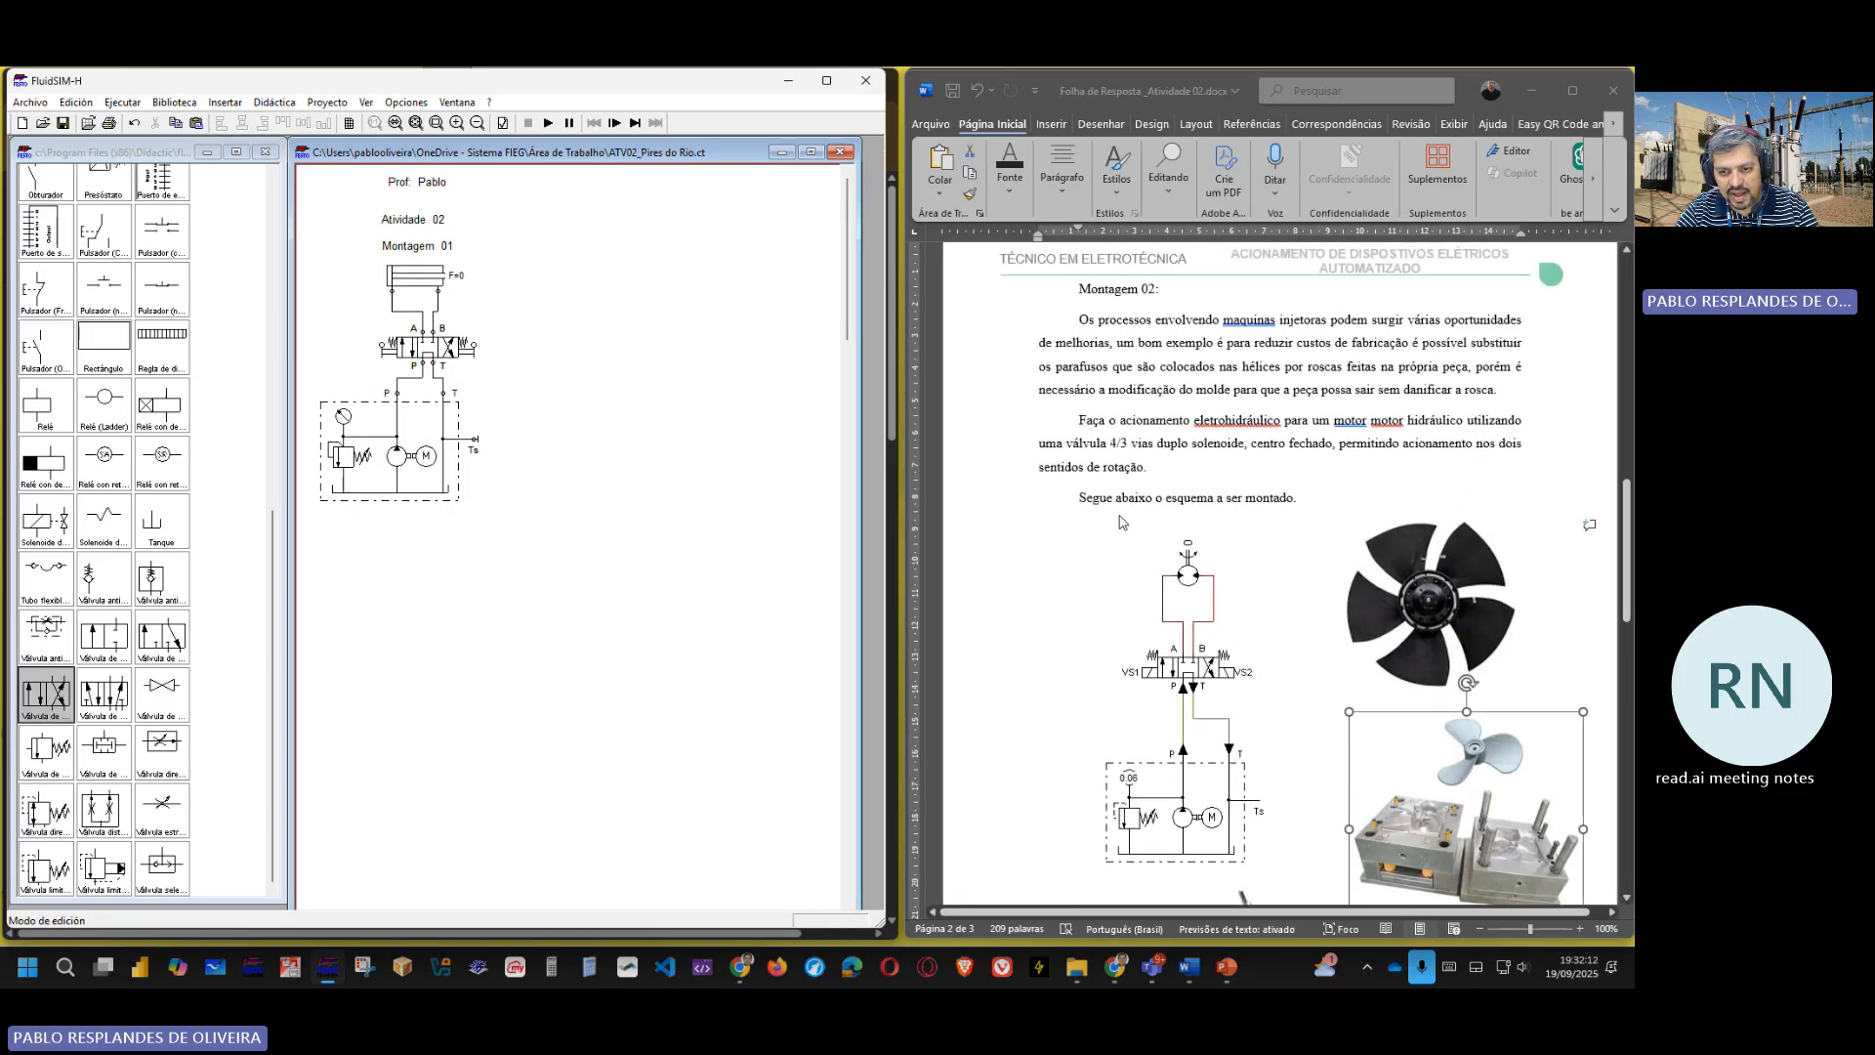
pyautogui.scroll(-2, 1121, 524)
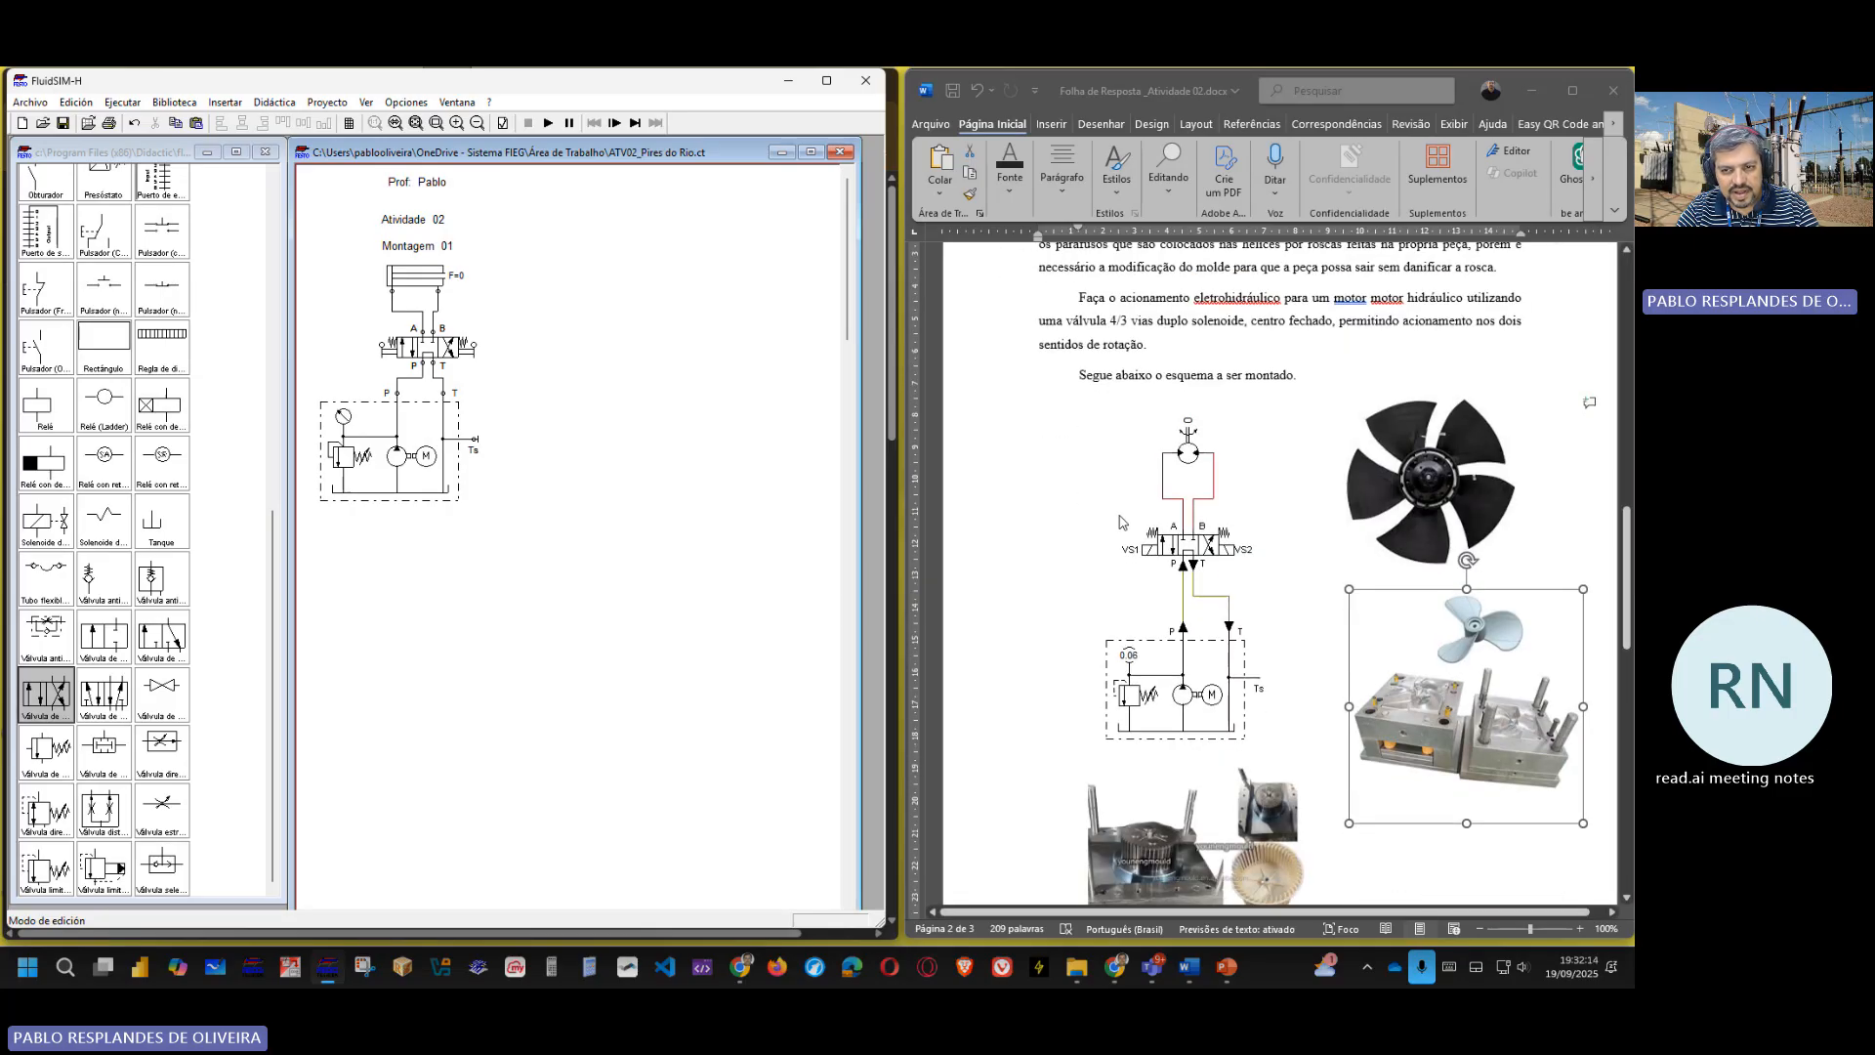
pyautogui.moveTo(502, 238); pyautogui.dragTo(333, 539)
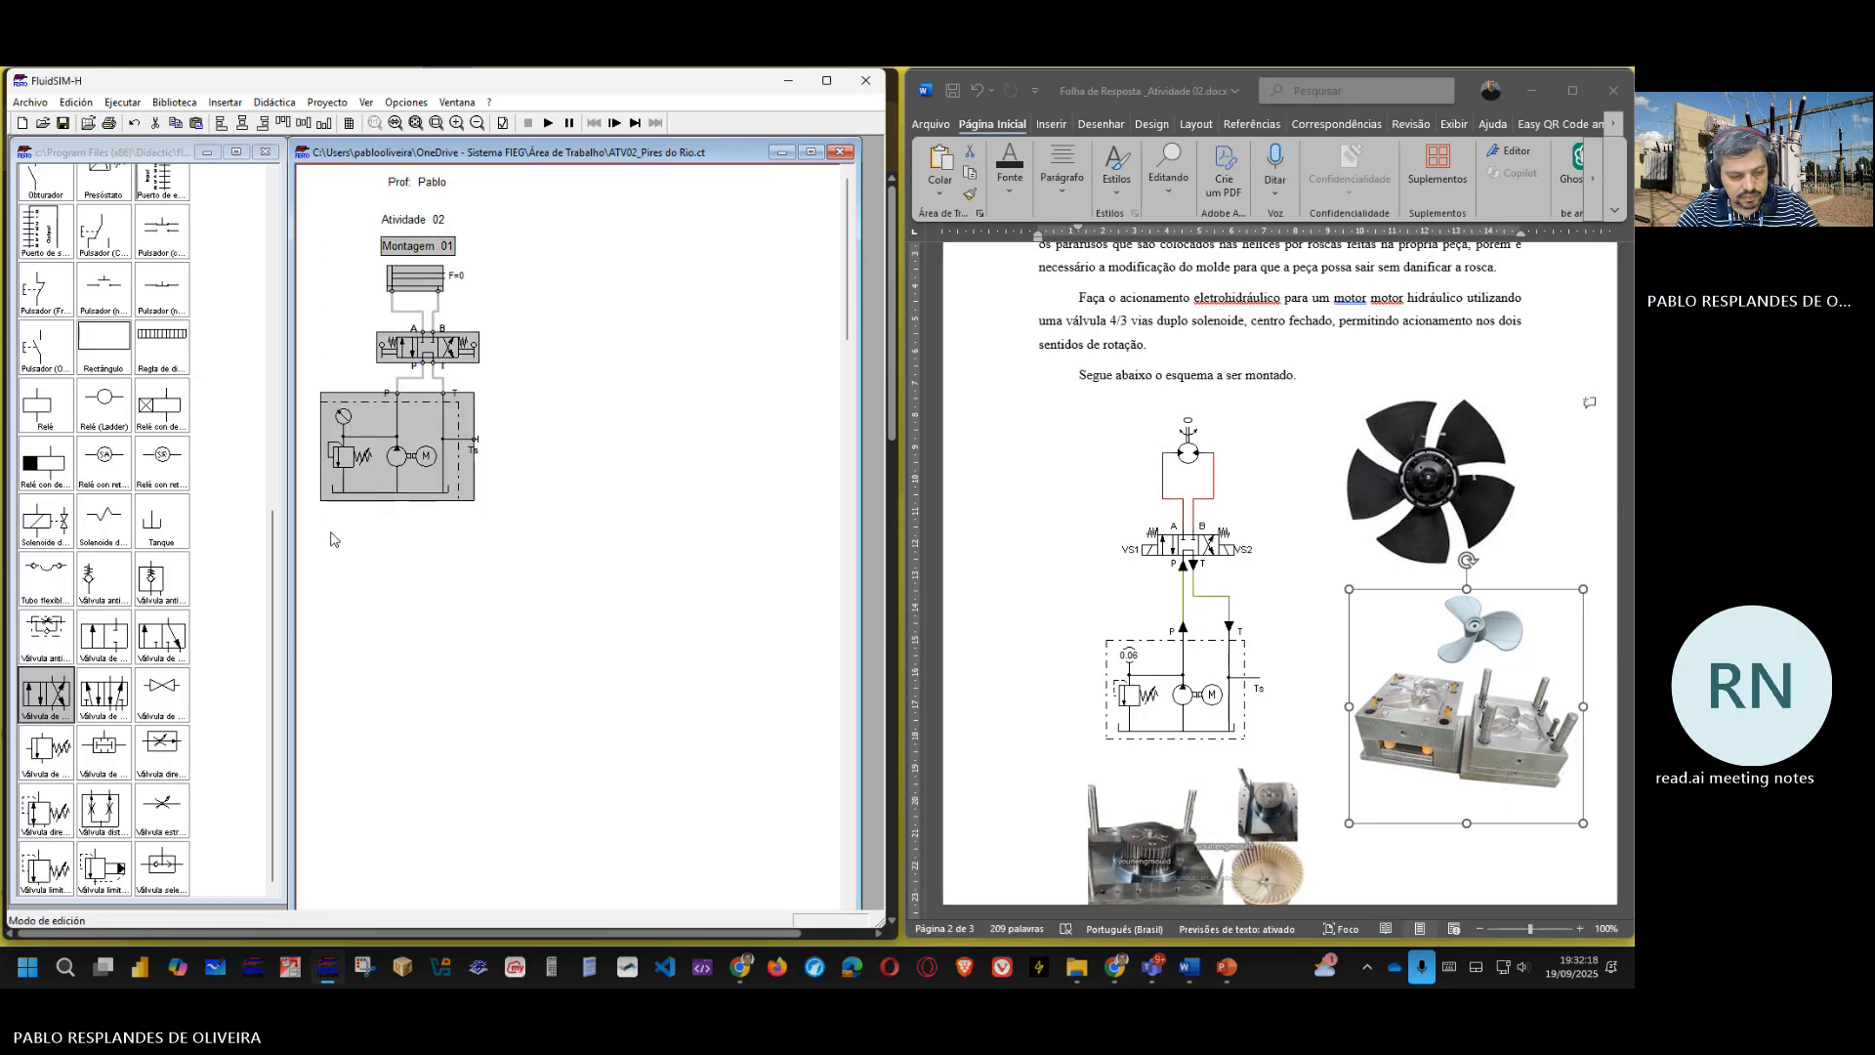
pyautogui.click(391, 579)
pyautogui.hotkey('ctrl', 'v')
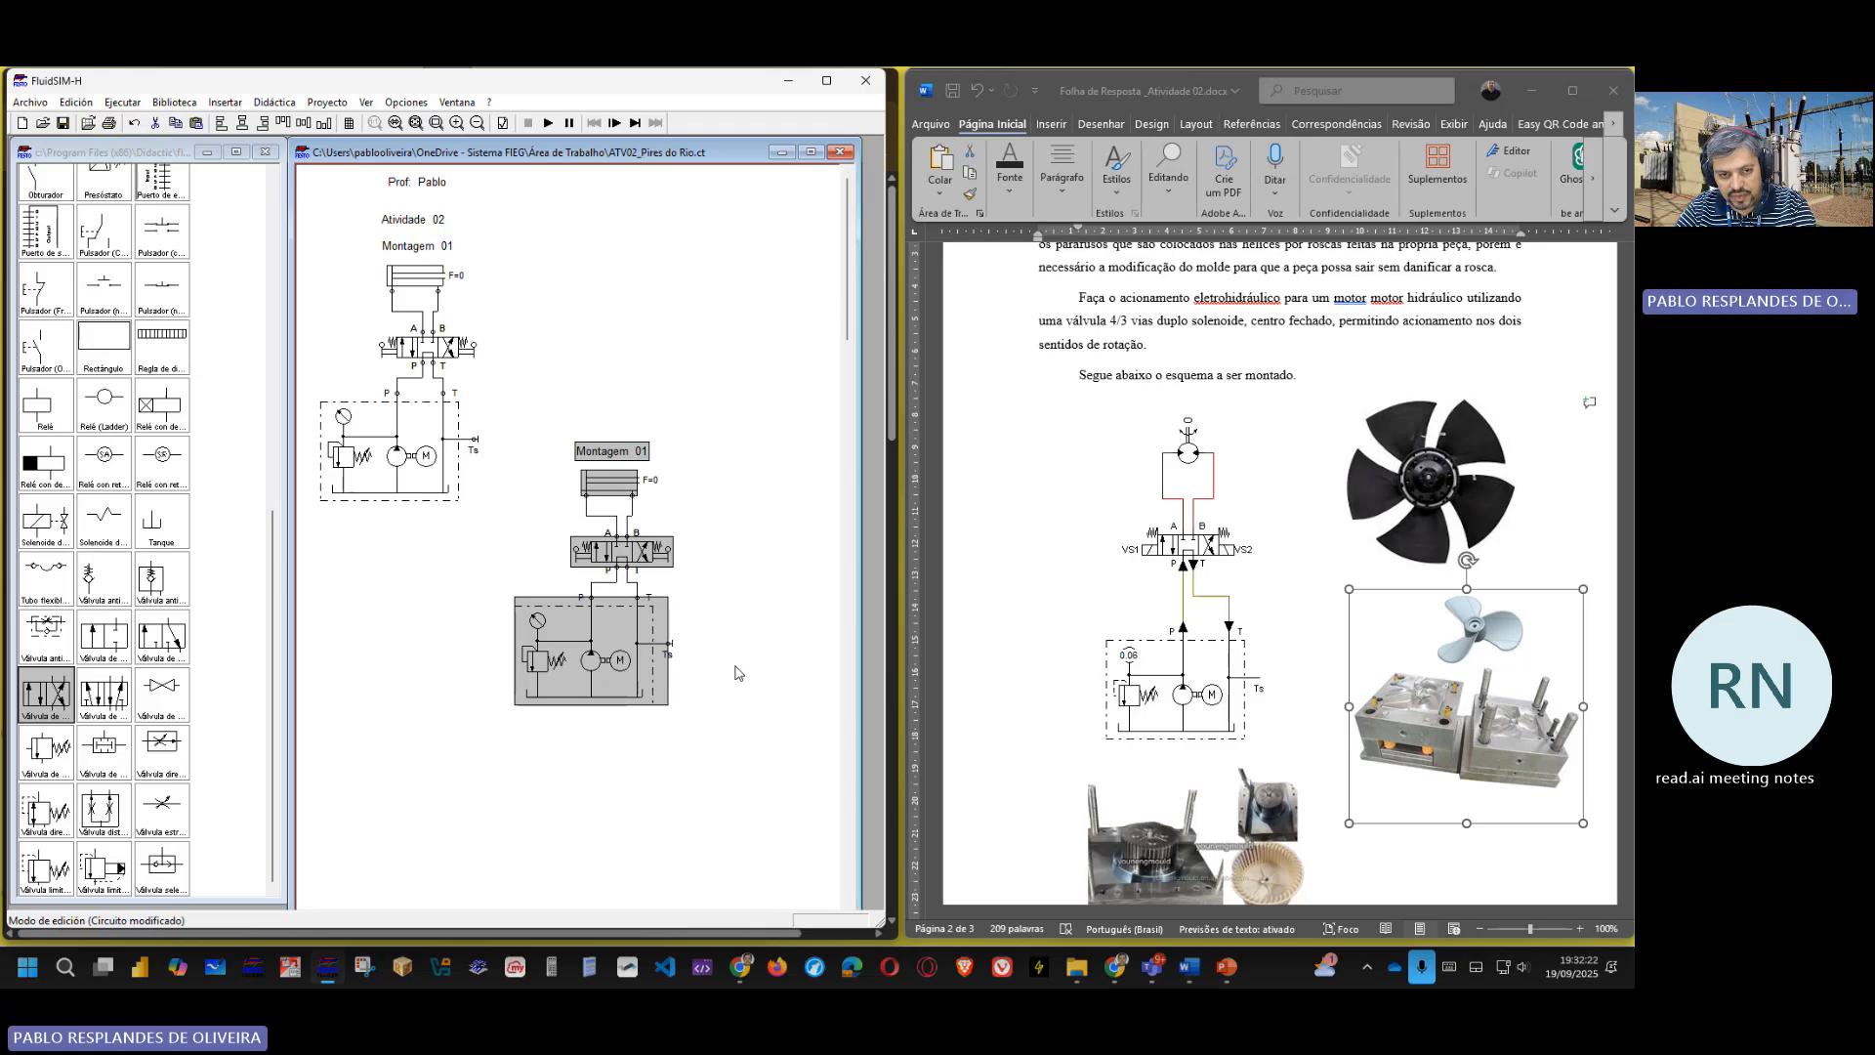
# - Move the copied title and circuit directly below the original Montagem 01 circuit
pyautogui.press('Down')
pyautogui.press('Down')
pyautogui.press('Down')
pyautogui.press('Down')
pyautogui.press('Down')
pyautogui.press('Down')
pyautogui.press('Down')
pyautogui.press('Down')
pyautogui.press('Down')
pyautogui.press('Down')
pyautogui.press('Left')
pyautogui.press('Left')
pyautogui.press('Left')
pyautogui.press('Left')
pyautogui.press('Left')
pyautogui.press('Left')
pyautogui.press('Left')
pyautogui.press('Left')
pyautogui.press('Left')
pyautogui.press('Left')
pyautogui.press('Left')
pyautogui.press('Left')
pyautogui.press('Left')
pyautogui.press('Left')
pyautogui.press('Left')
pyautogui.press('Left')
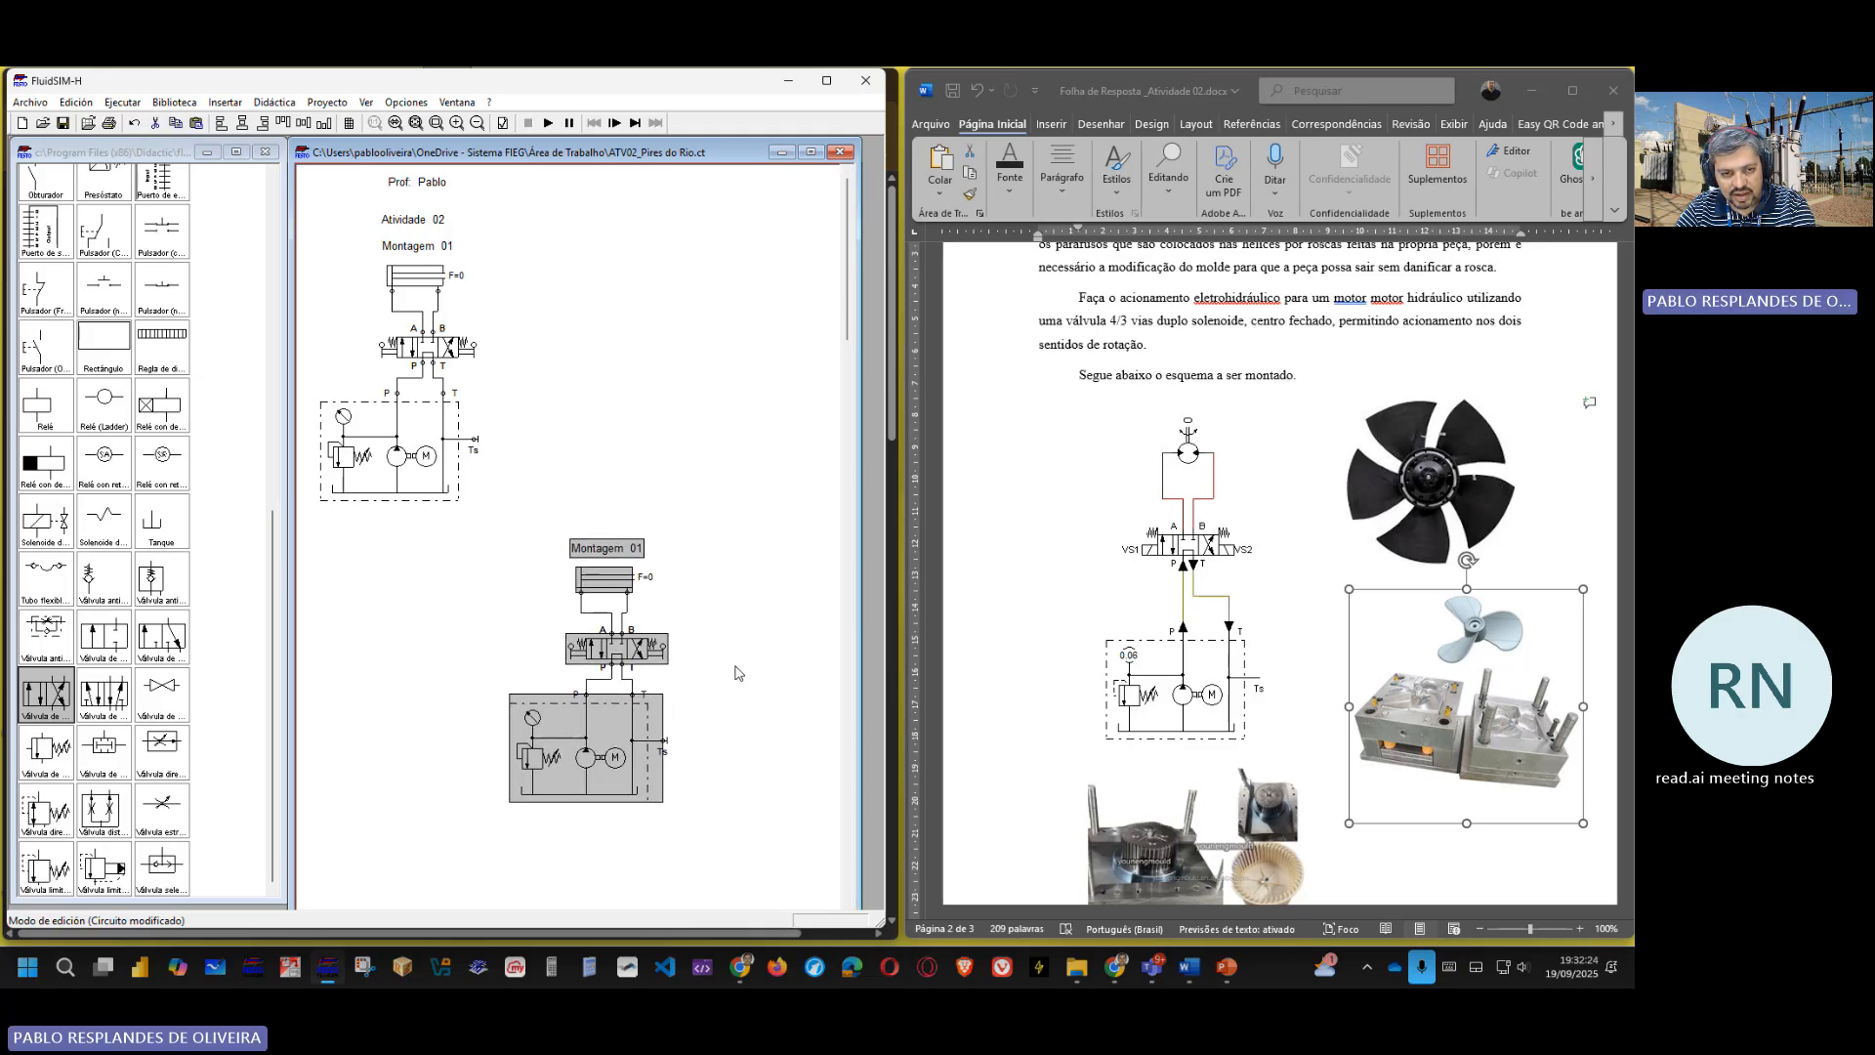
pyautogui.press('Left')
pyautogui.press('Left')
pyautogui.press('Left')
pyautogui.press('Left')
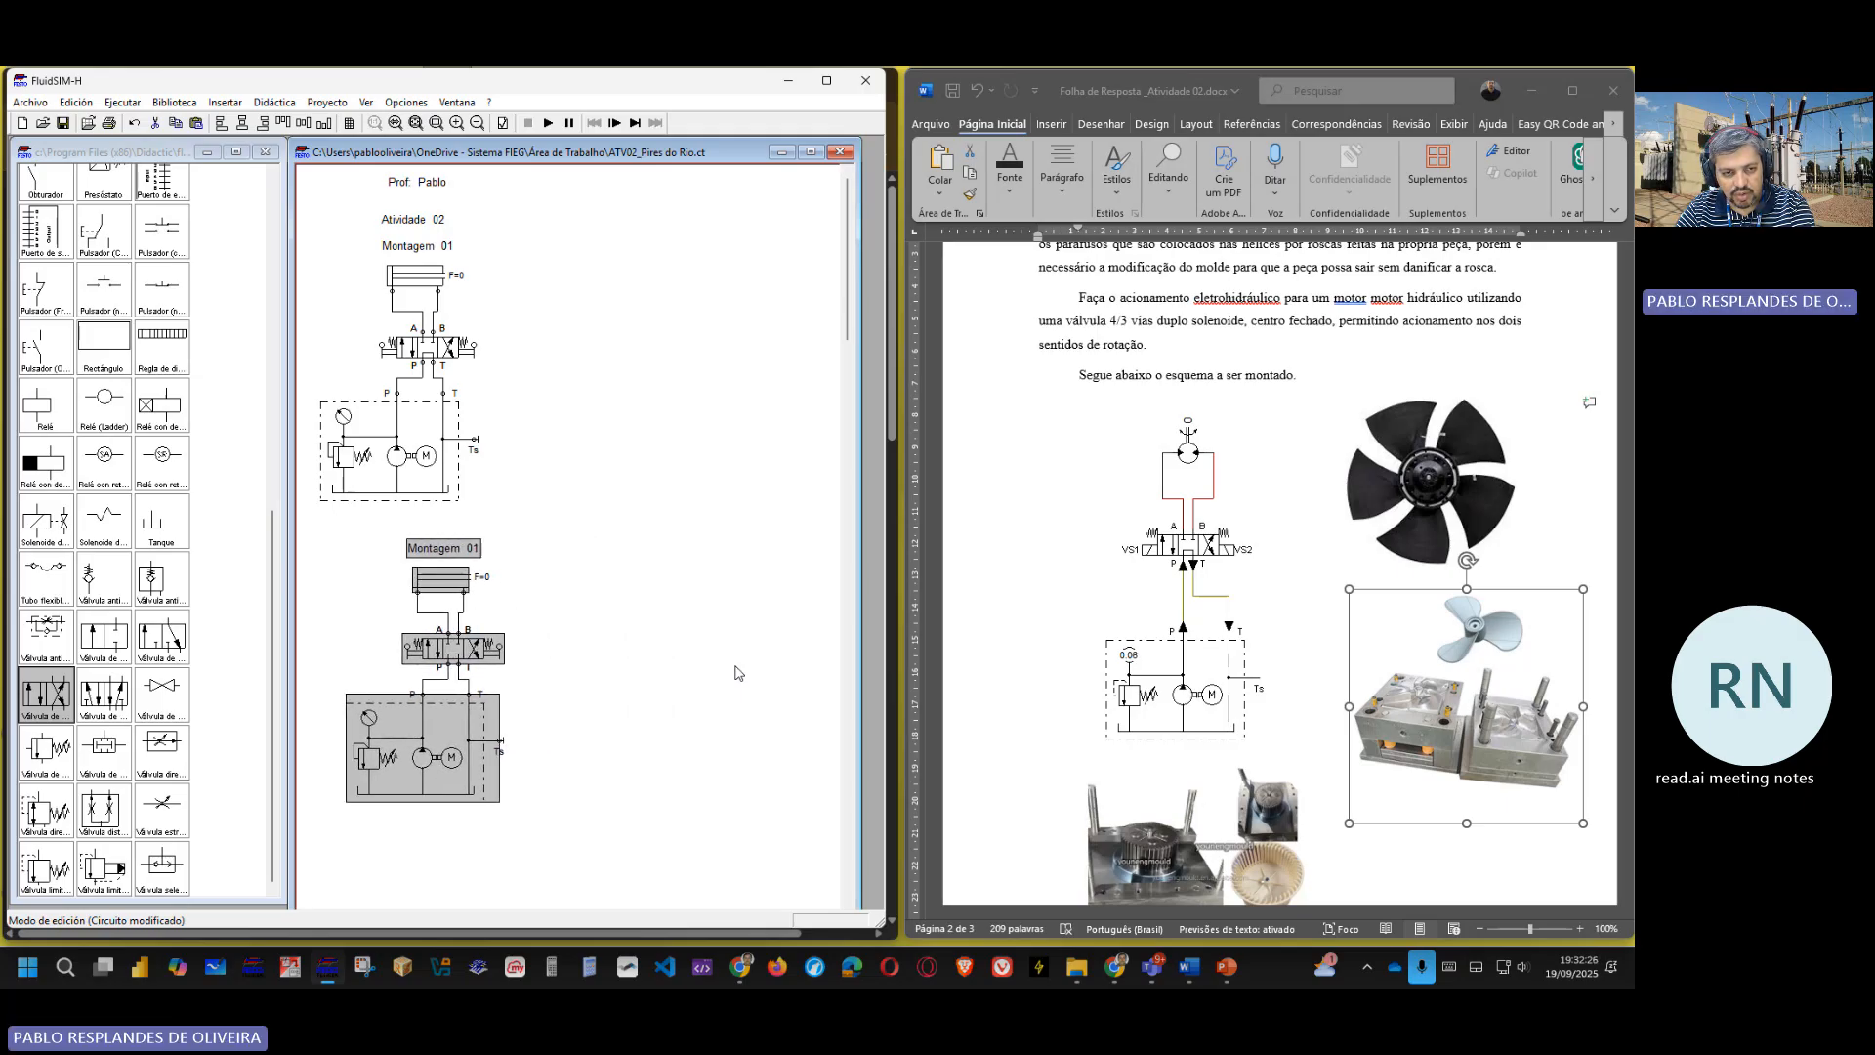
pyautogui.press('Up')
pyautogui.press('Up')
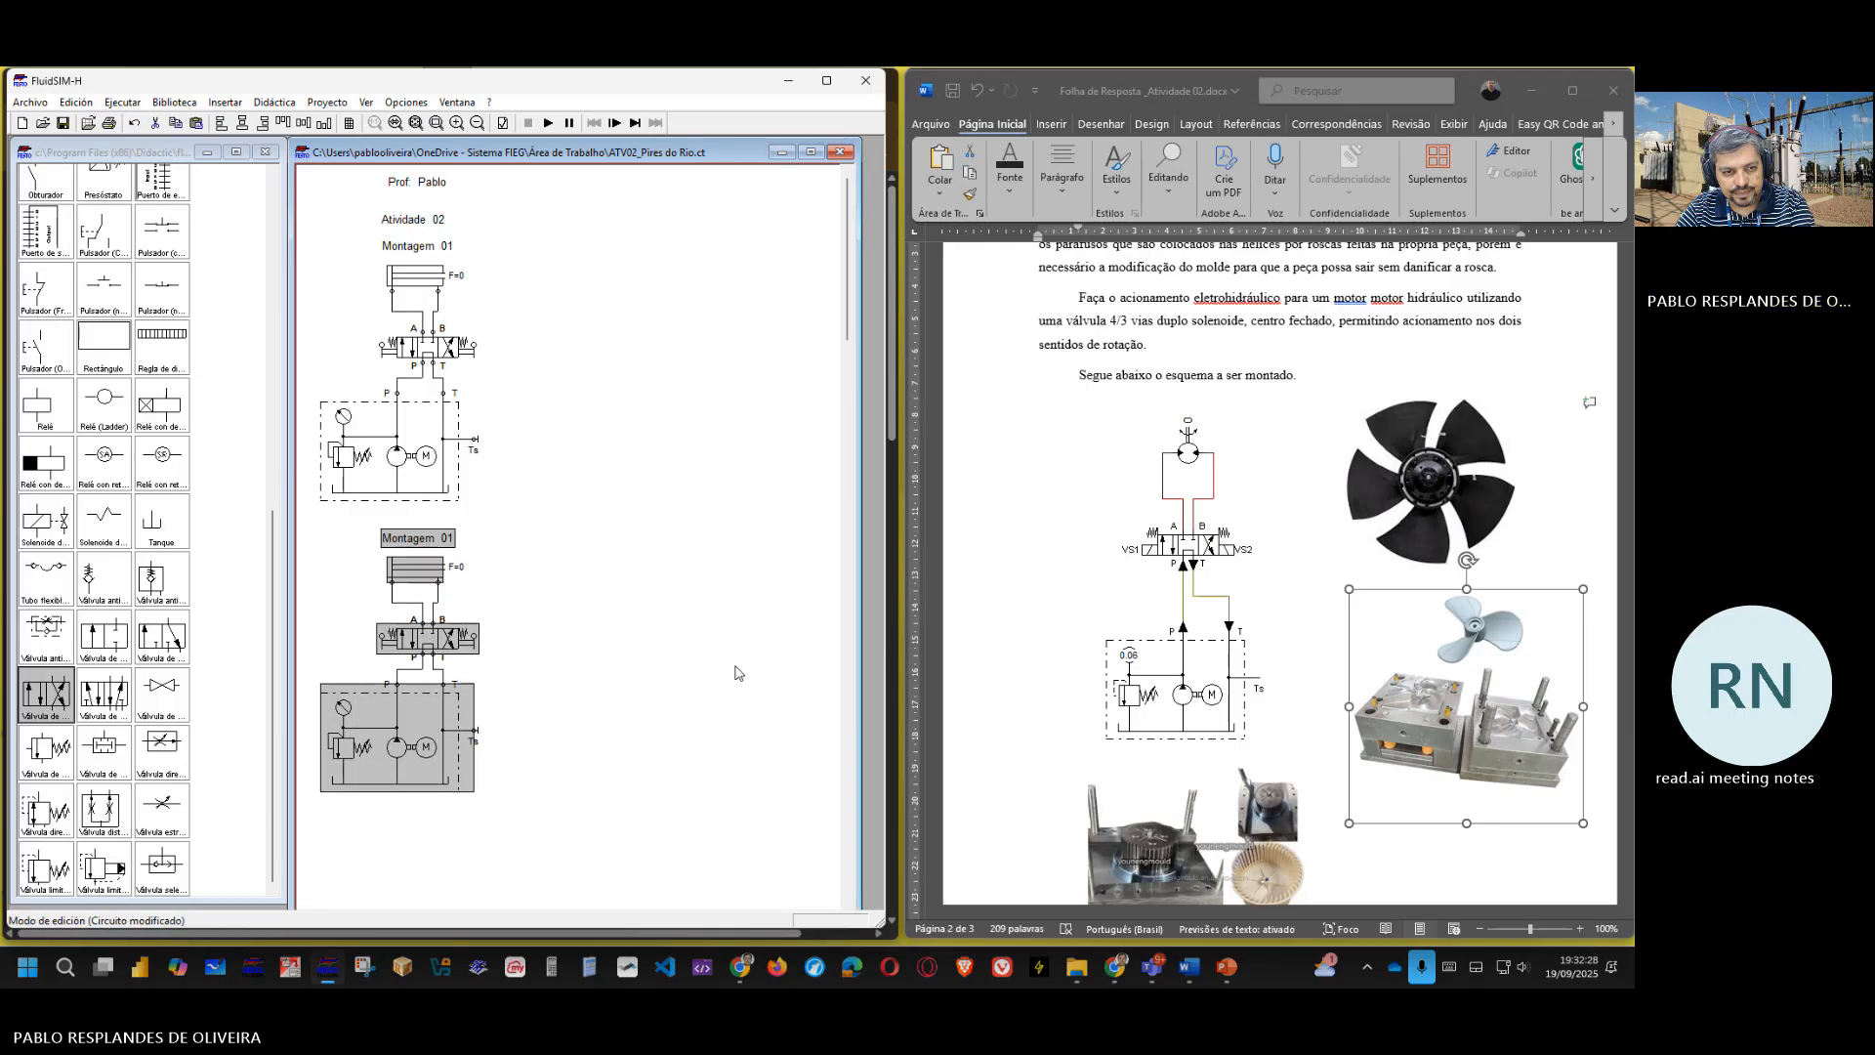
pyautogui.press('Left')
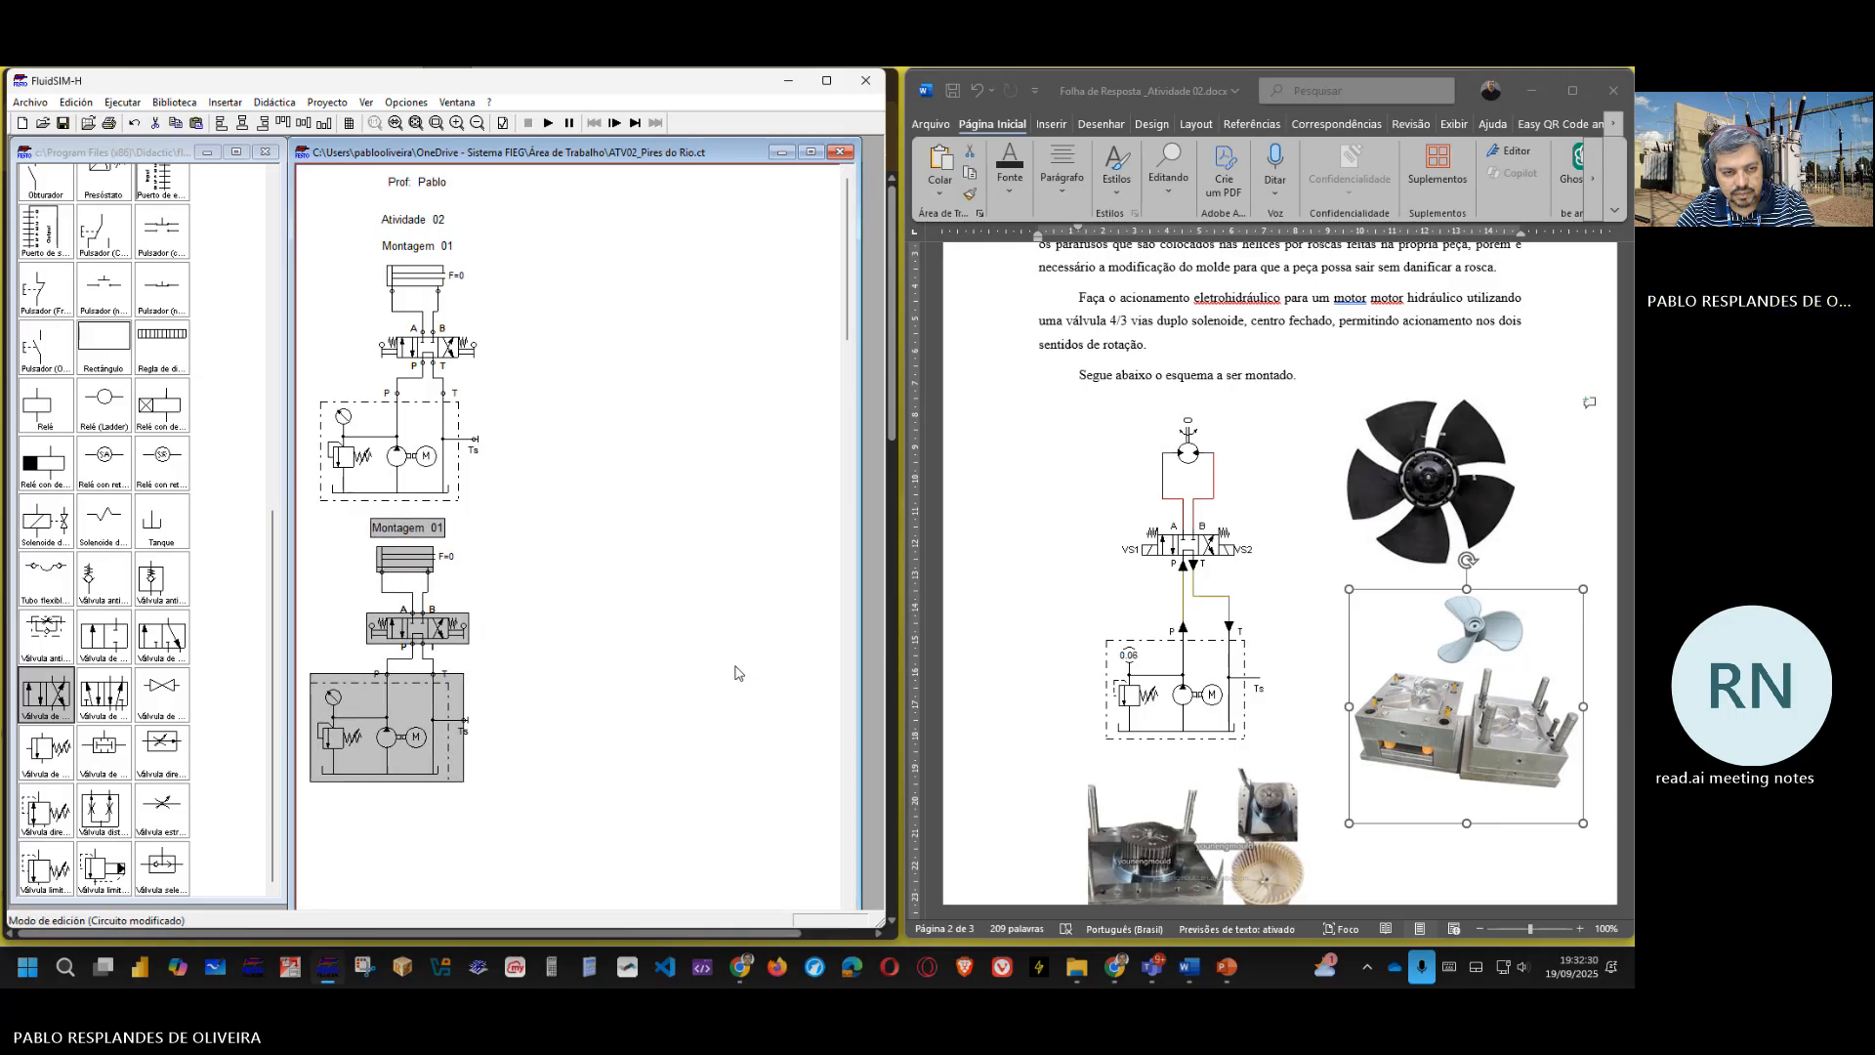
pyautogui.press('Left')
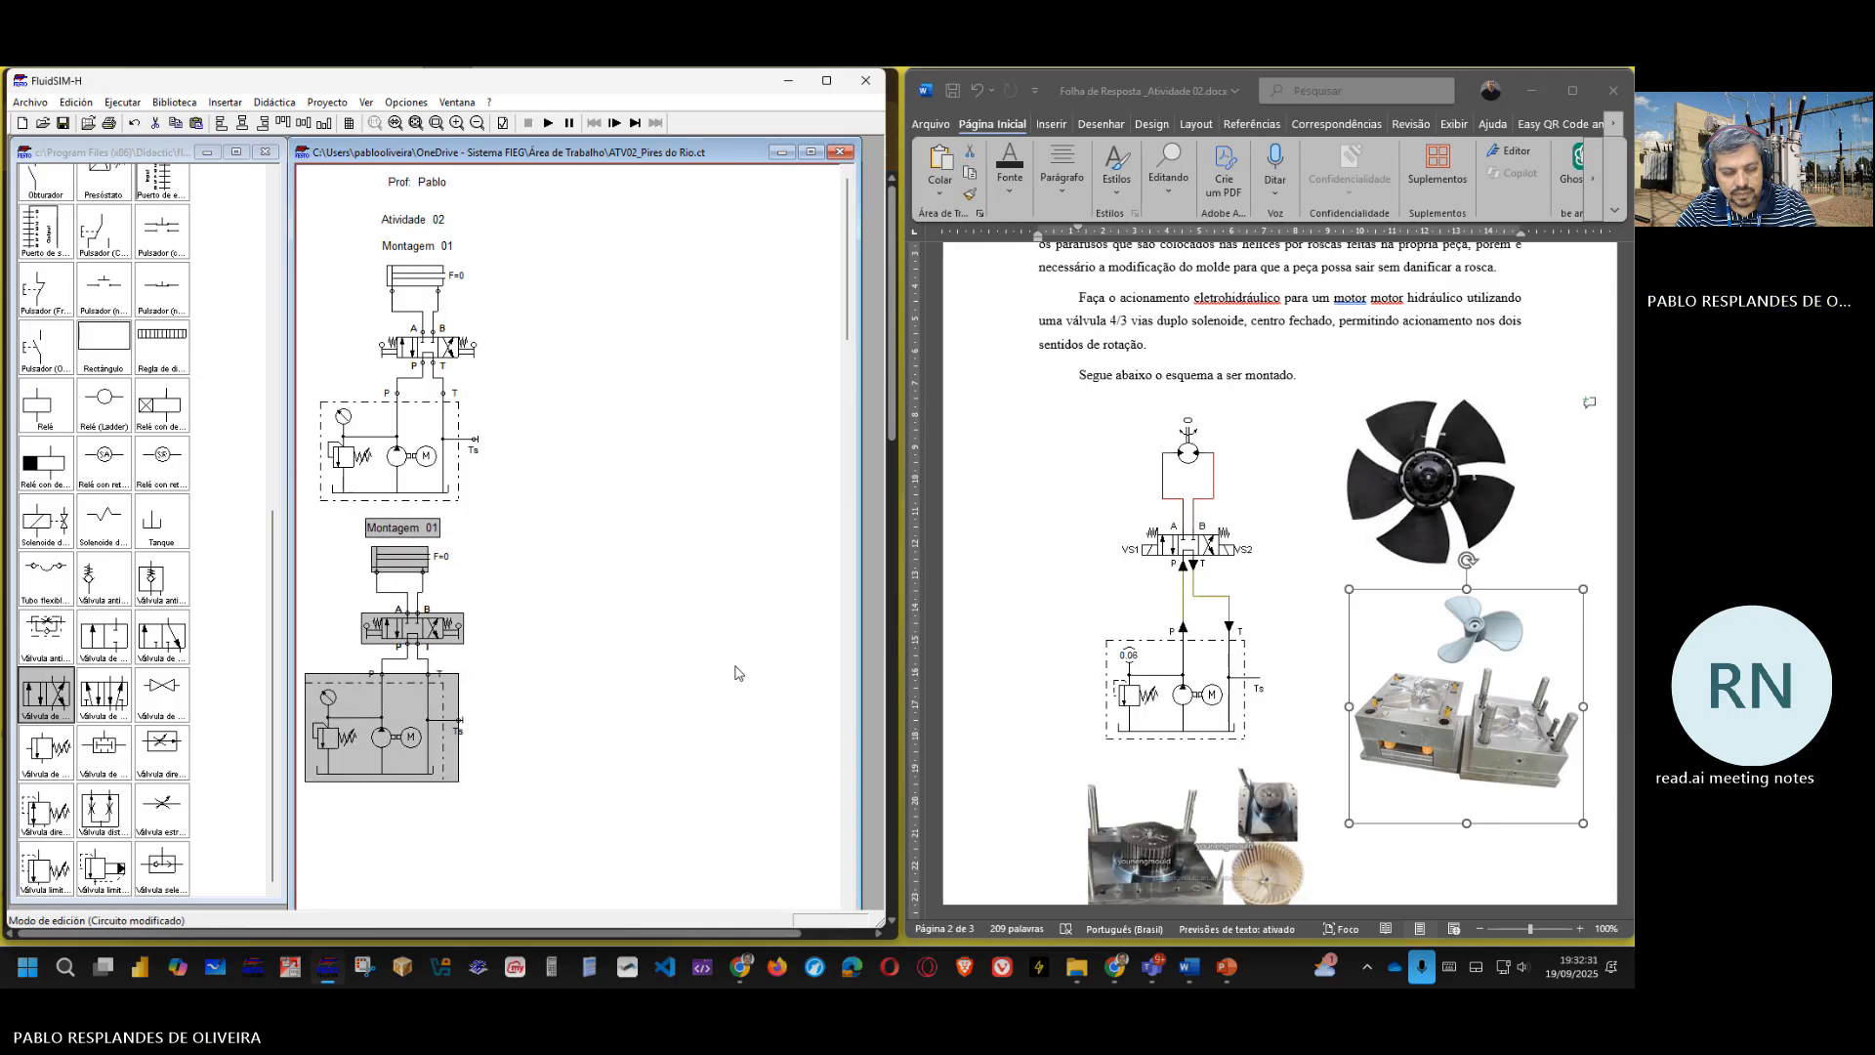
# - Change the copied circuit's title text to Montagem 02
pyautogui.doubleClick(430, 530)
pyautogui.click(405, 419)
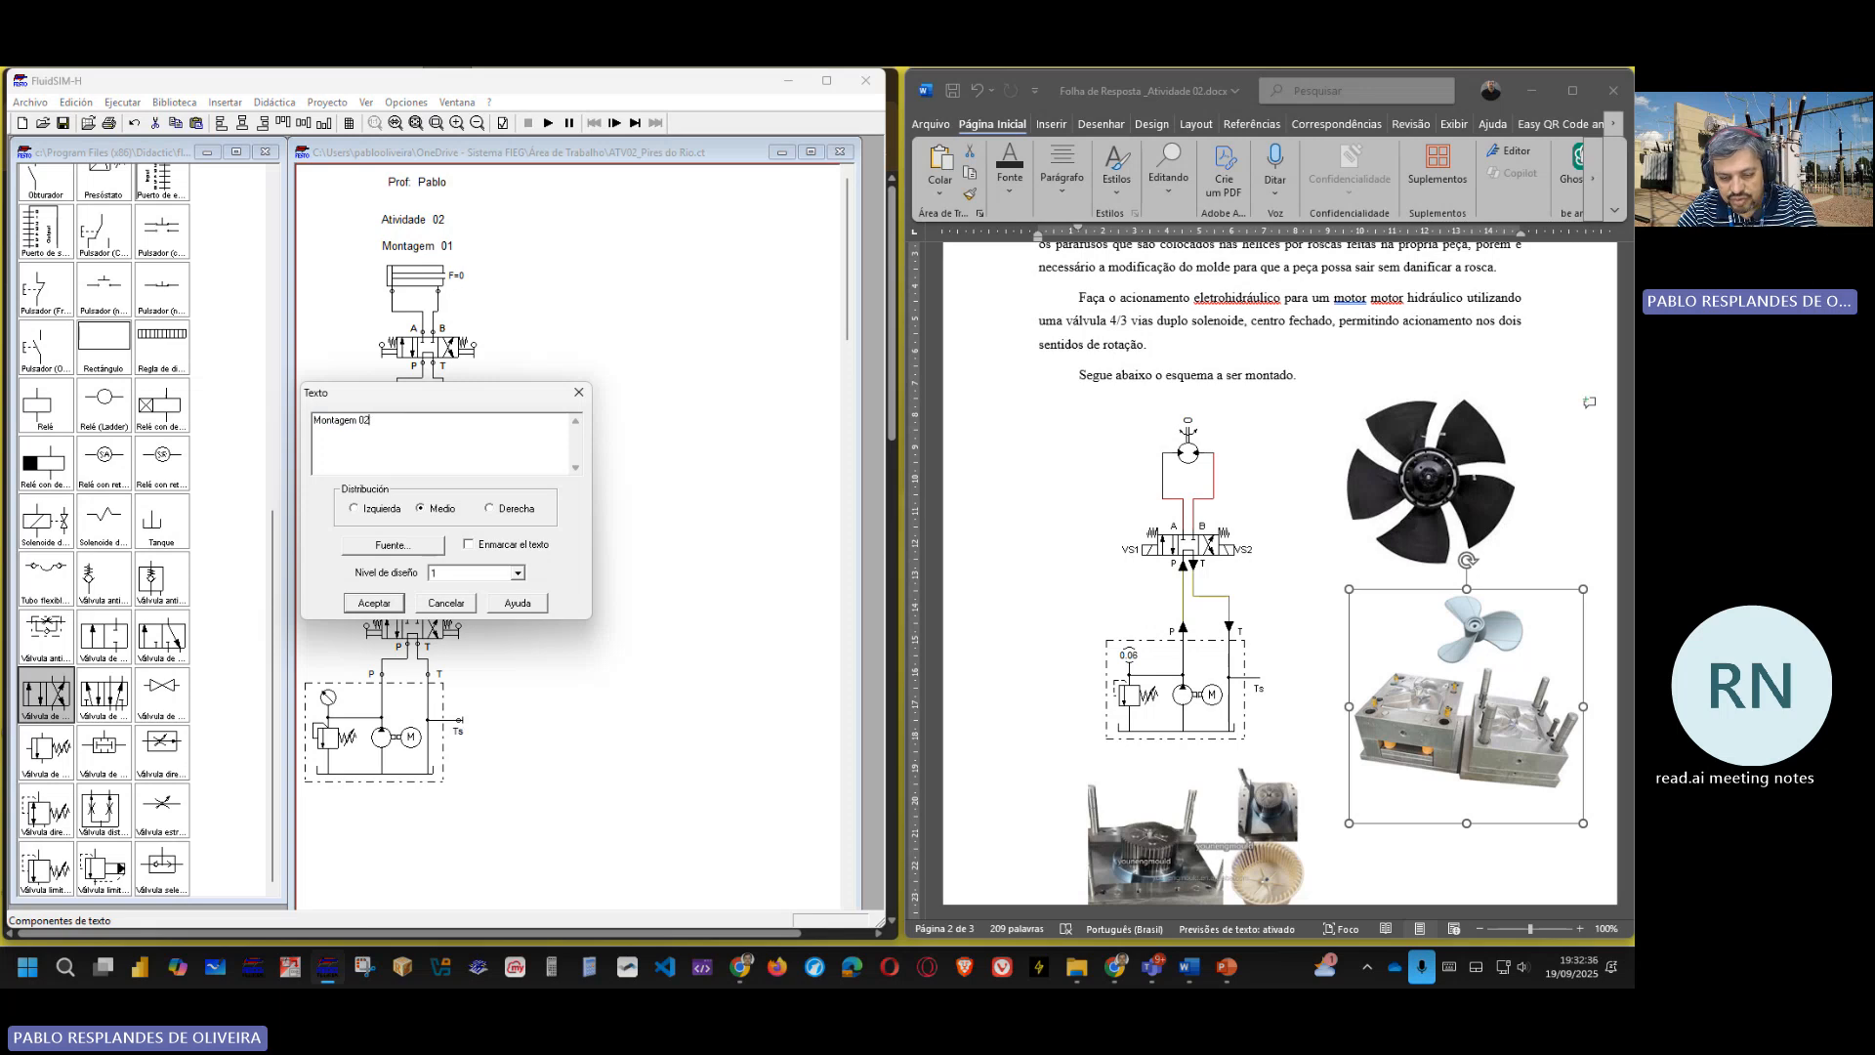
pyautogui.write('2')
pyautogui.click(374, 603)
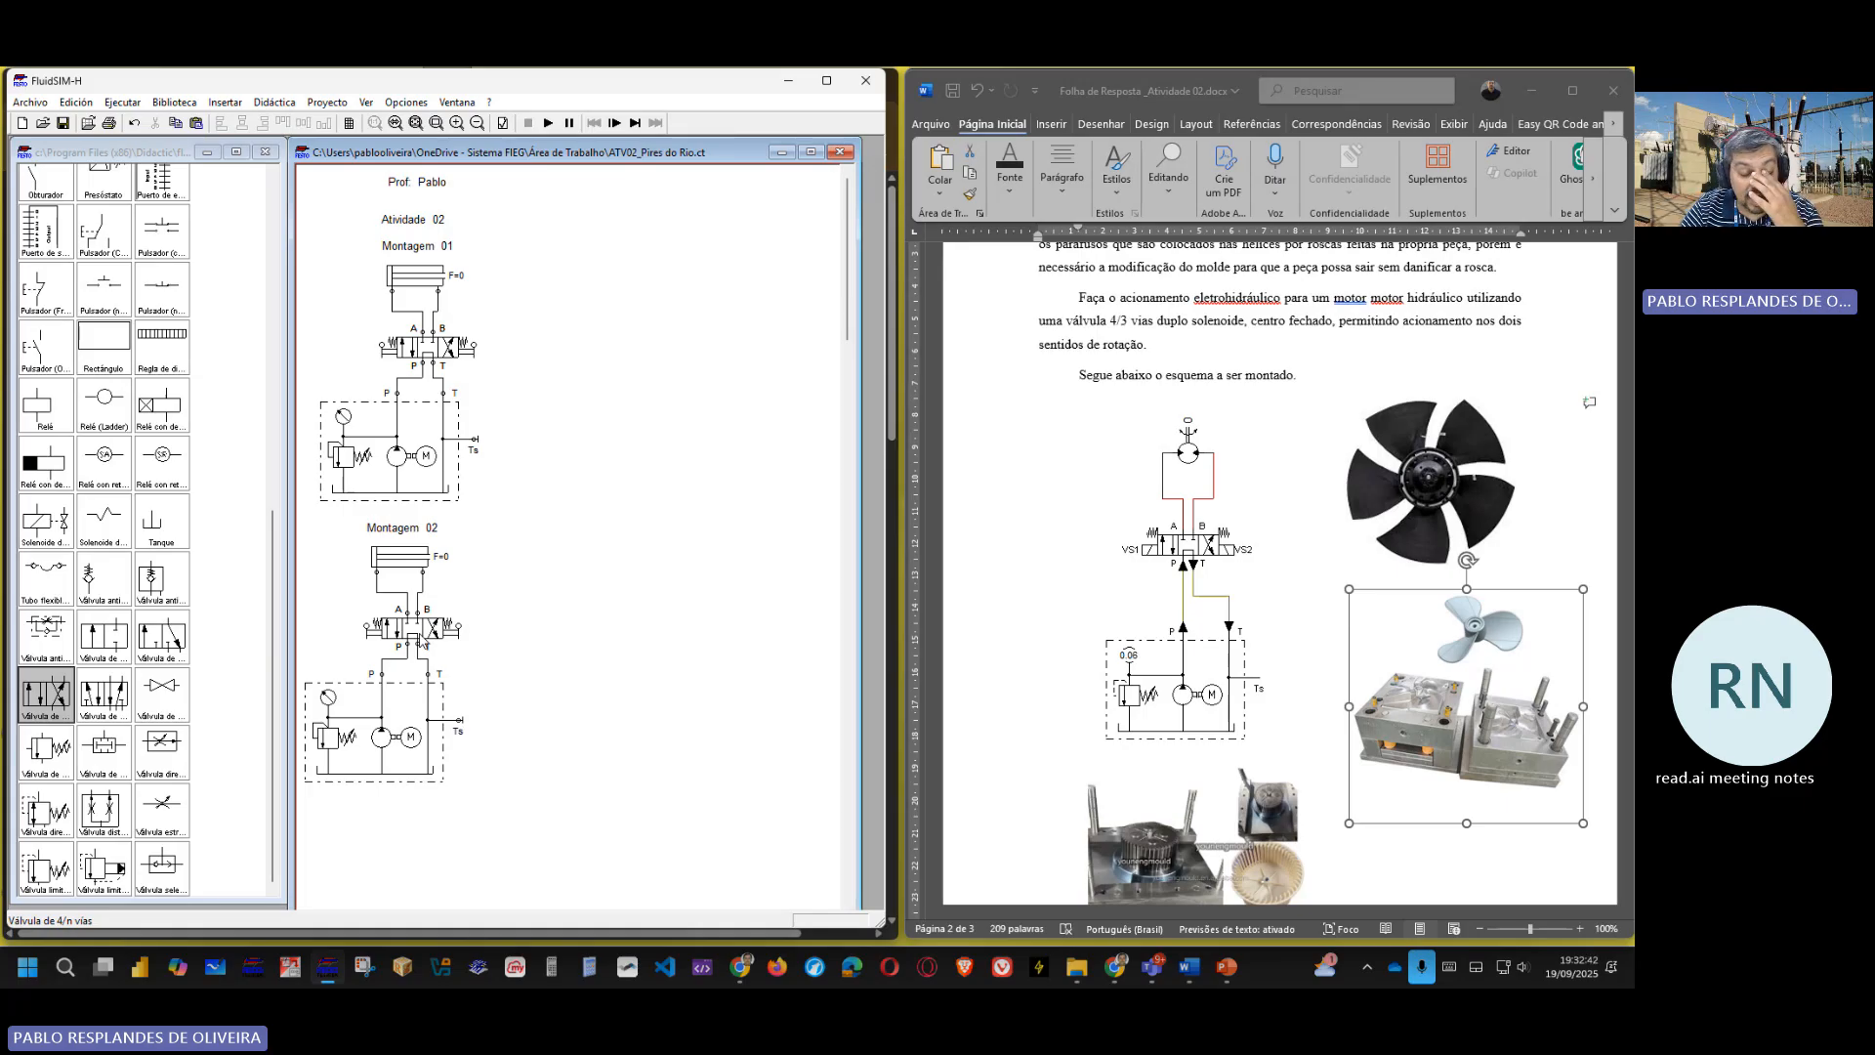
# - In the Word document, shrink the black fan and propeller mould pictures and set them one above the other beside the schematic
pyautogui.click(1078, 568)
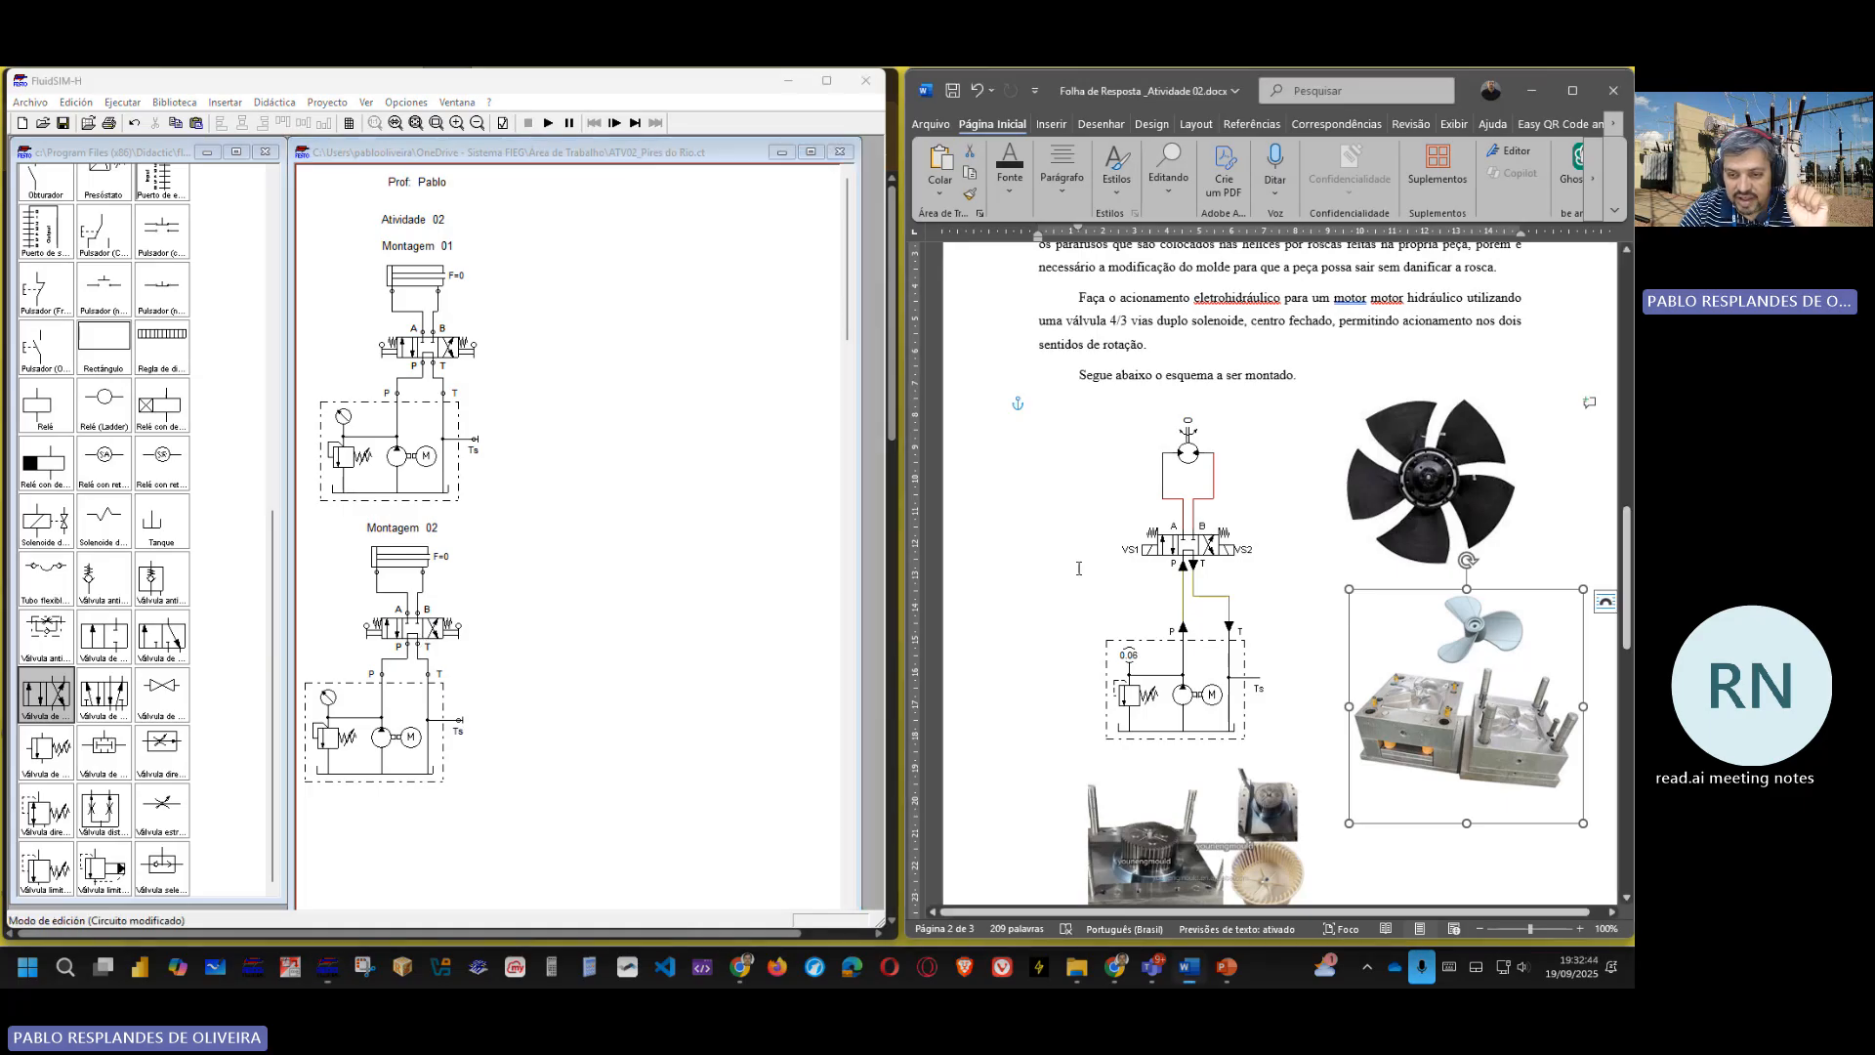
pyautogui.click(1044, 552)
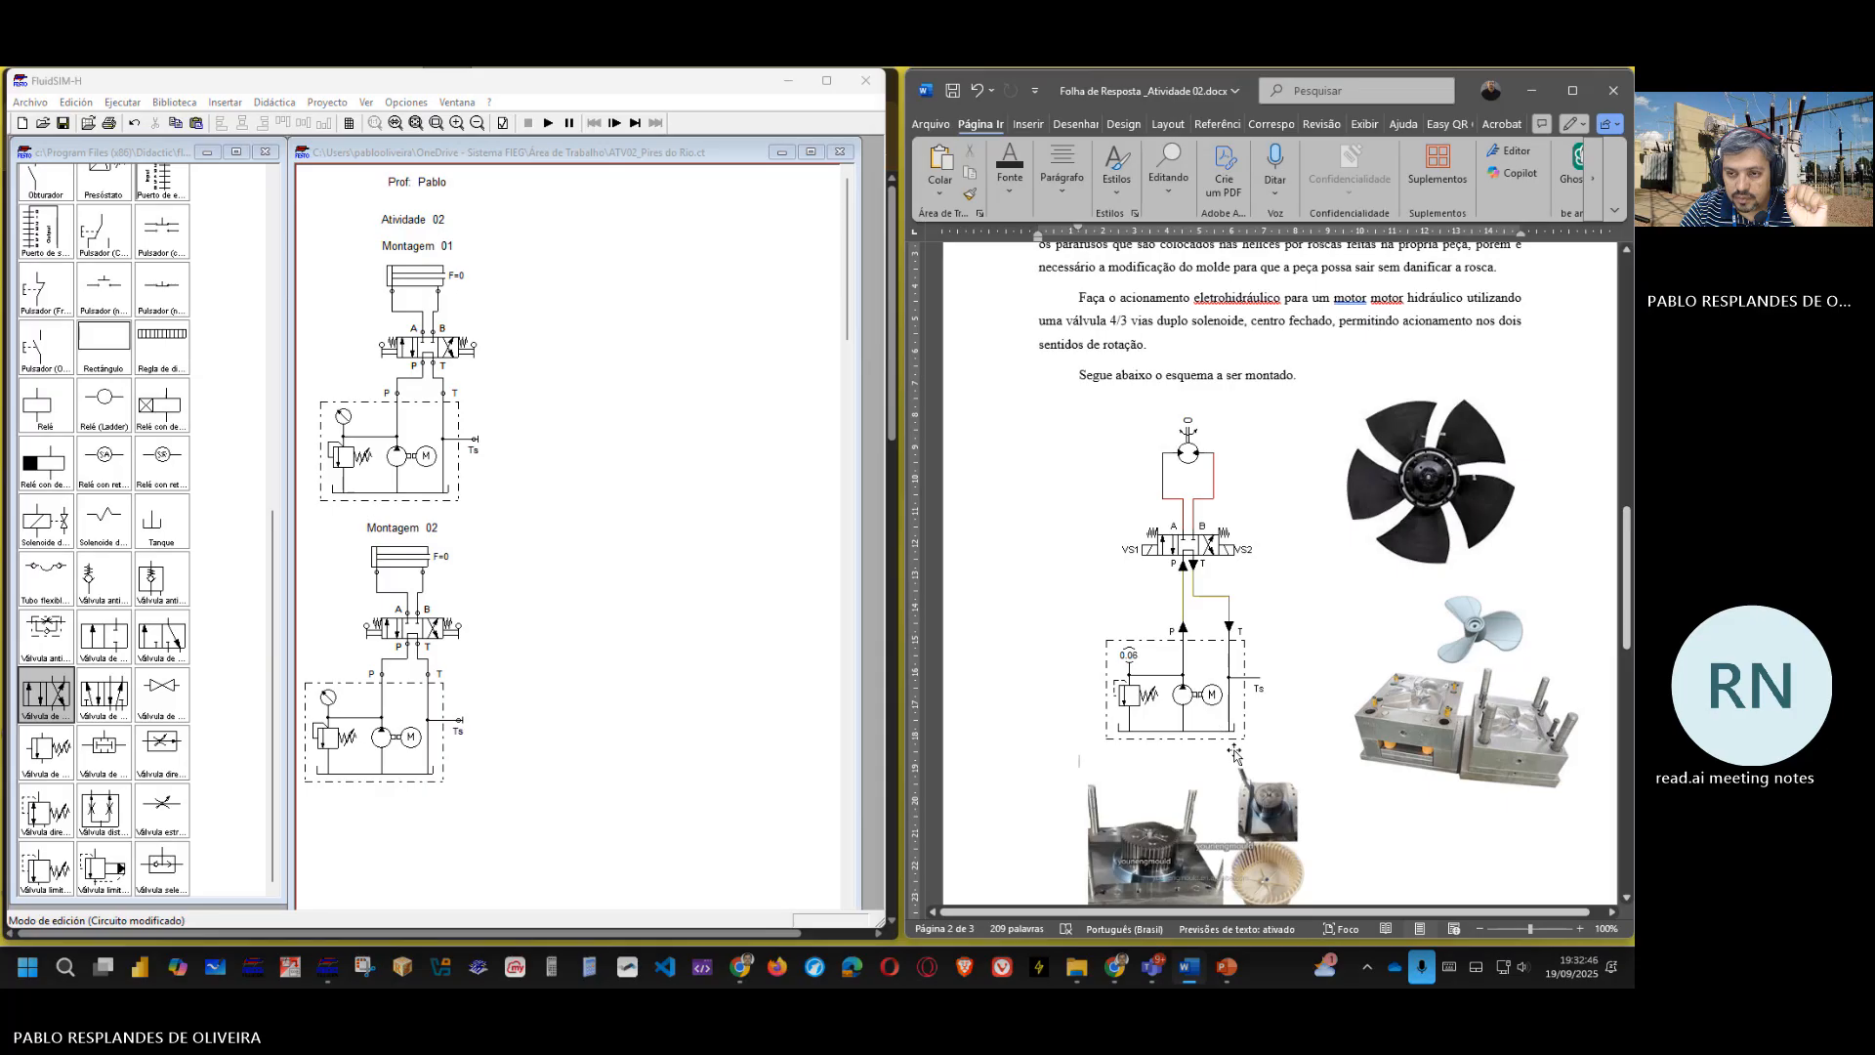
pyautogui.click(1412, 491)
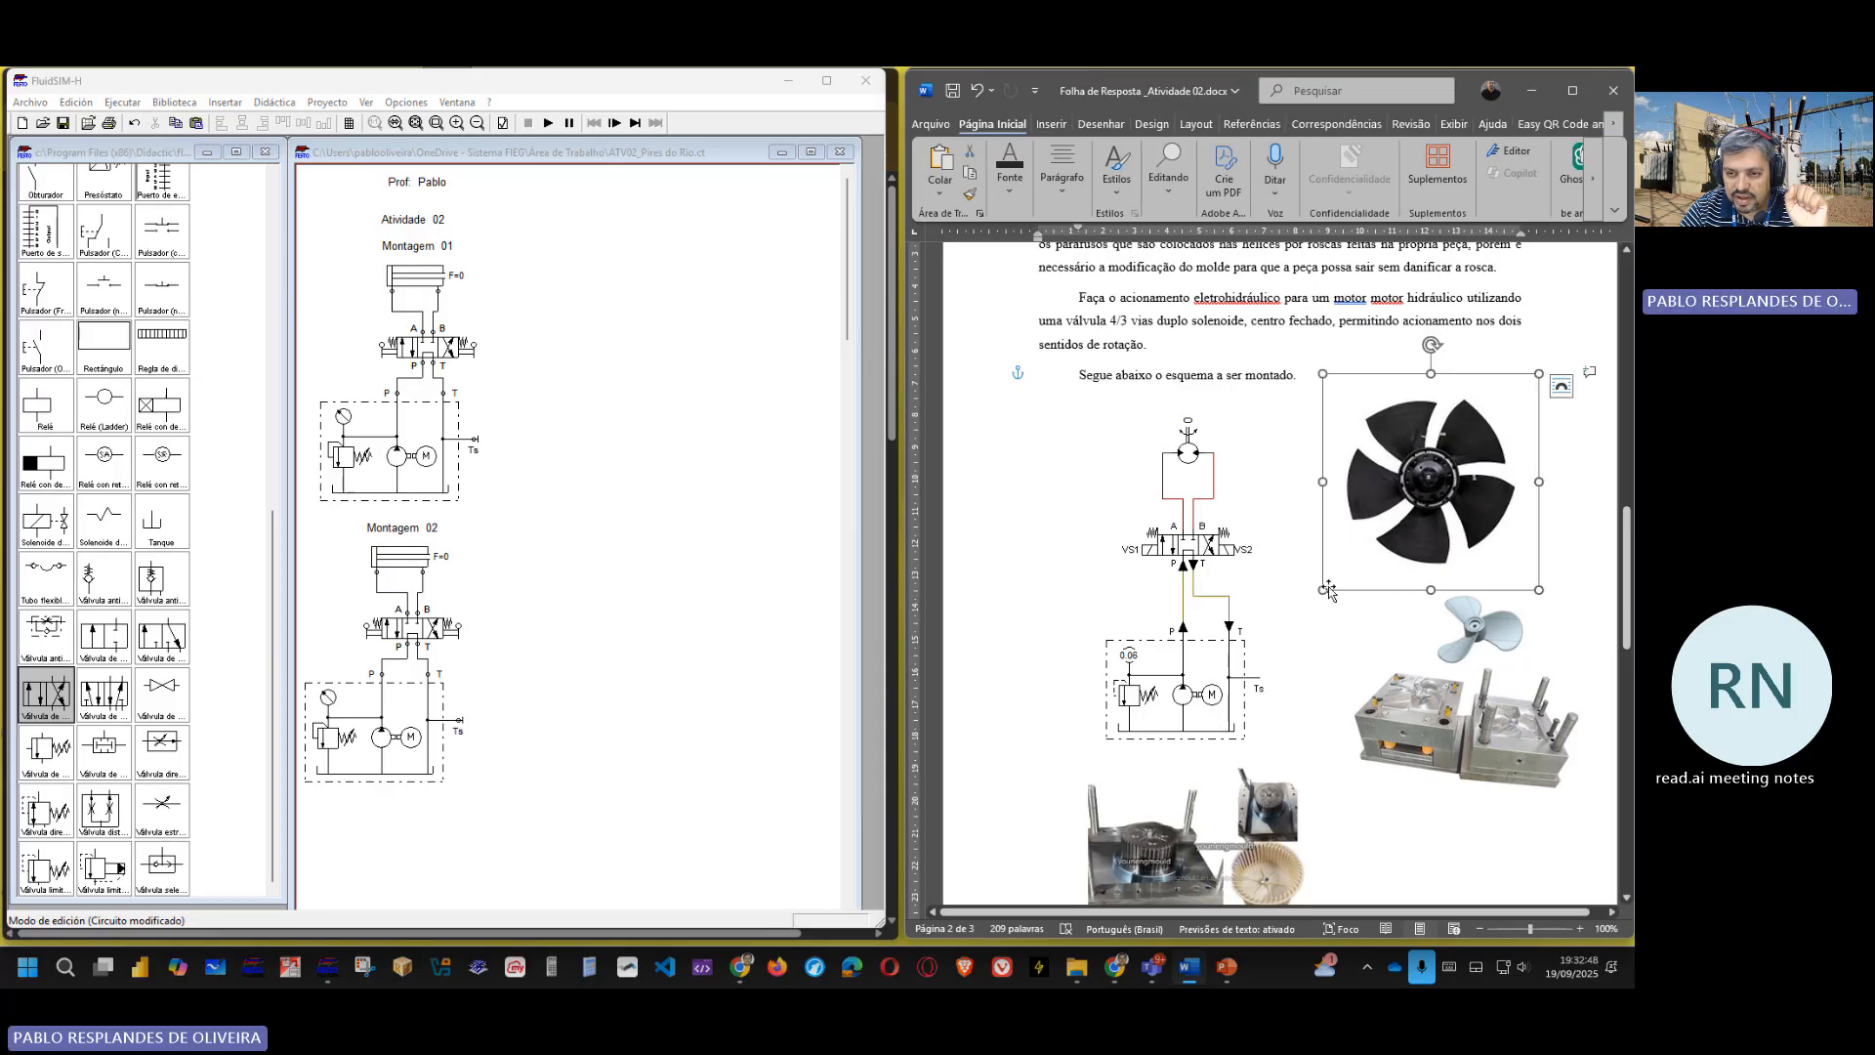
pyautogui.moveTo(1323, 590); pyautogui.dragTo(1389, 468)
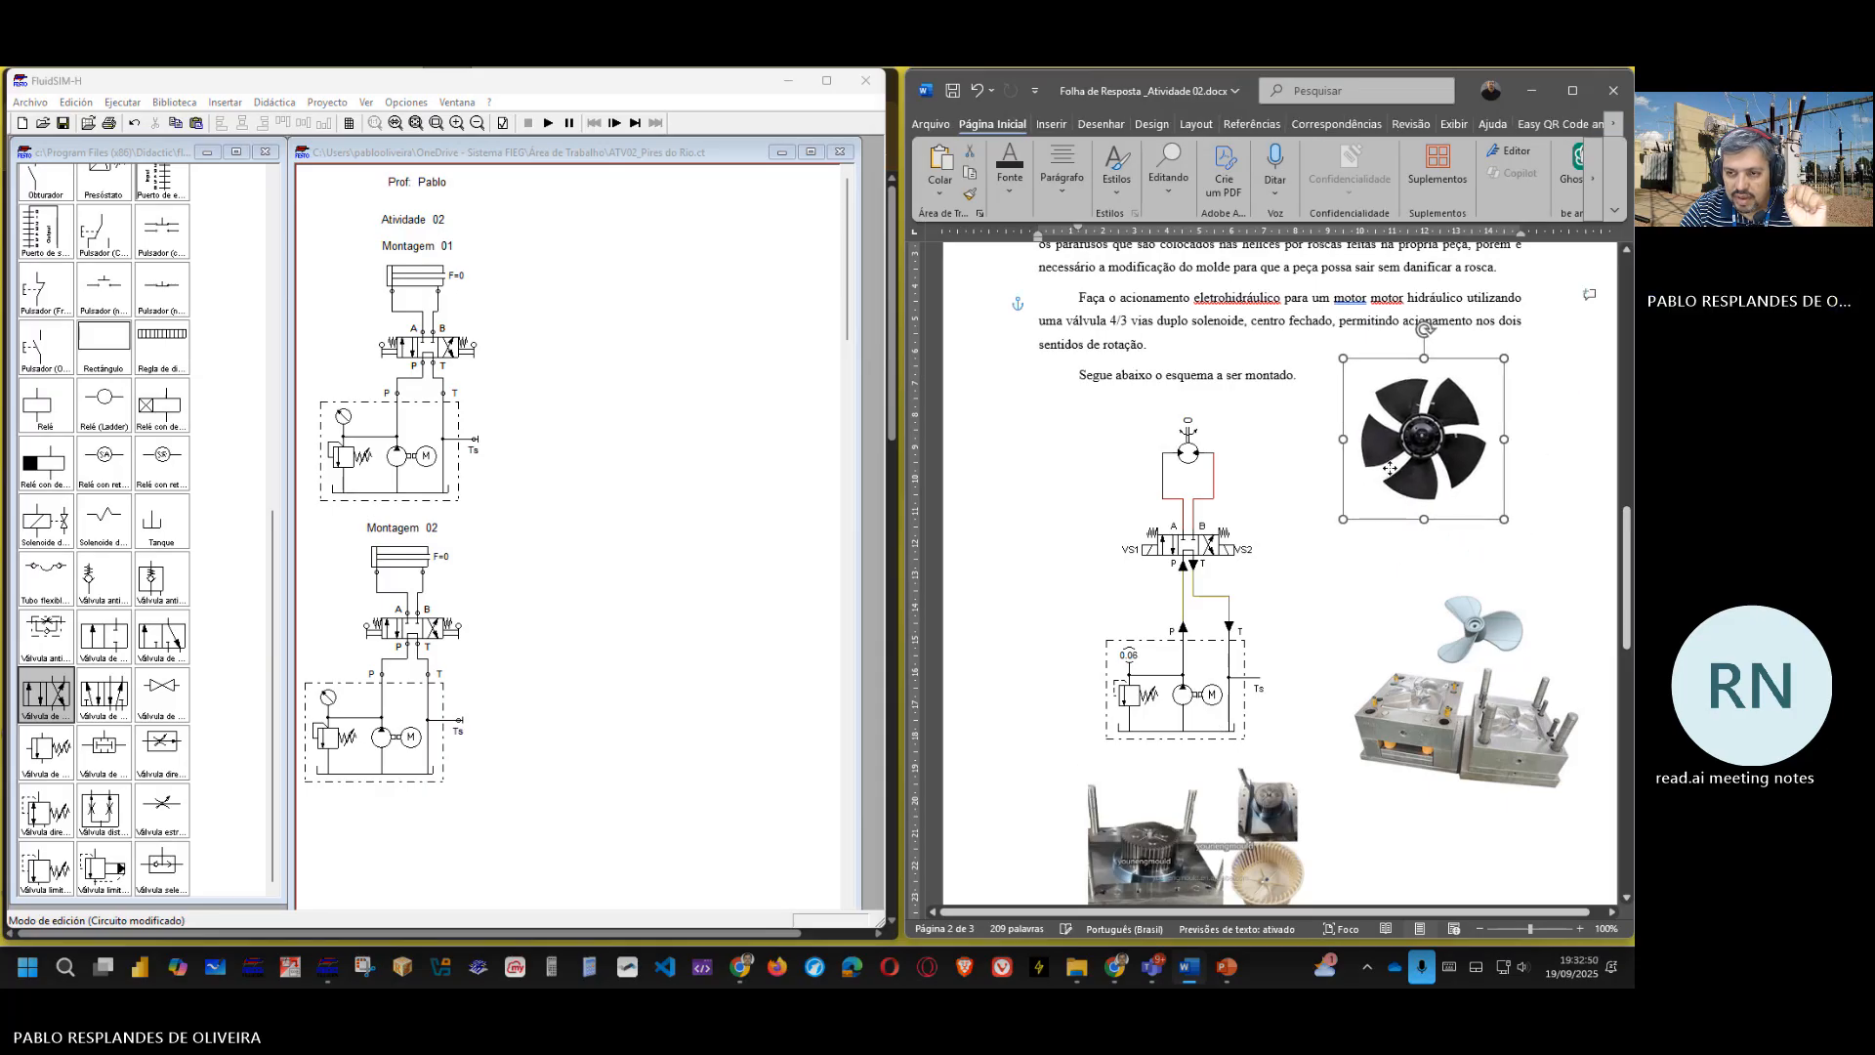
pyautogui.moveTo(1488, 615); pyautogui.dragTo(1486, 573)
# - Move the remaining mould picture from below the schematic to under the propeller mould and shrink it to a similar width
pyautogui.moveTo(1242, 817); pyautogui.dragTo(1485, 720)
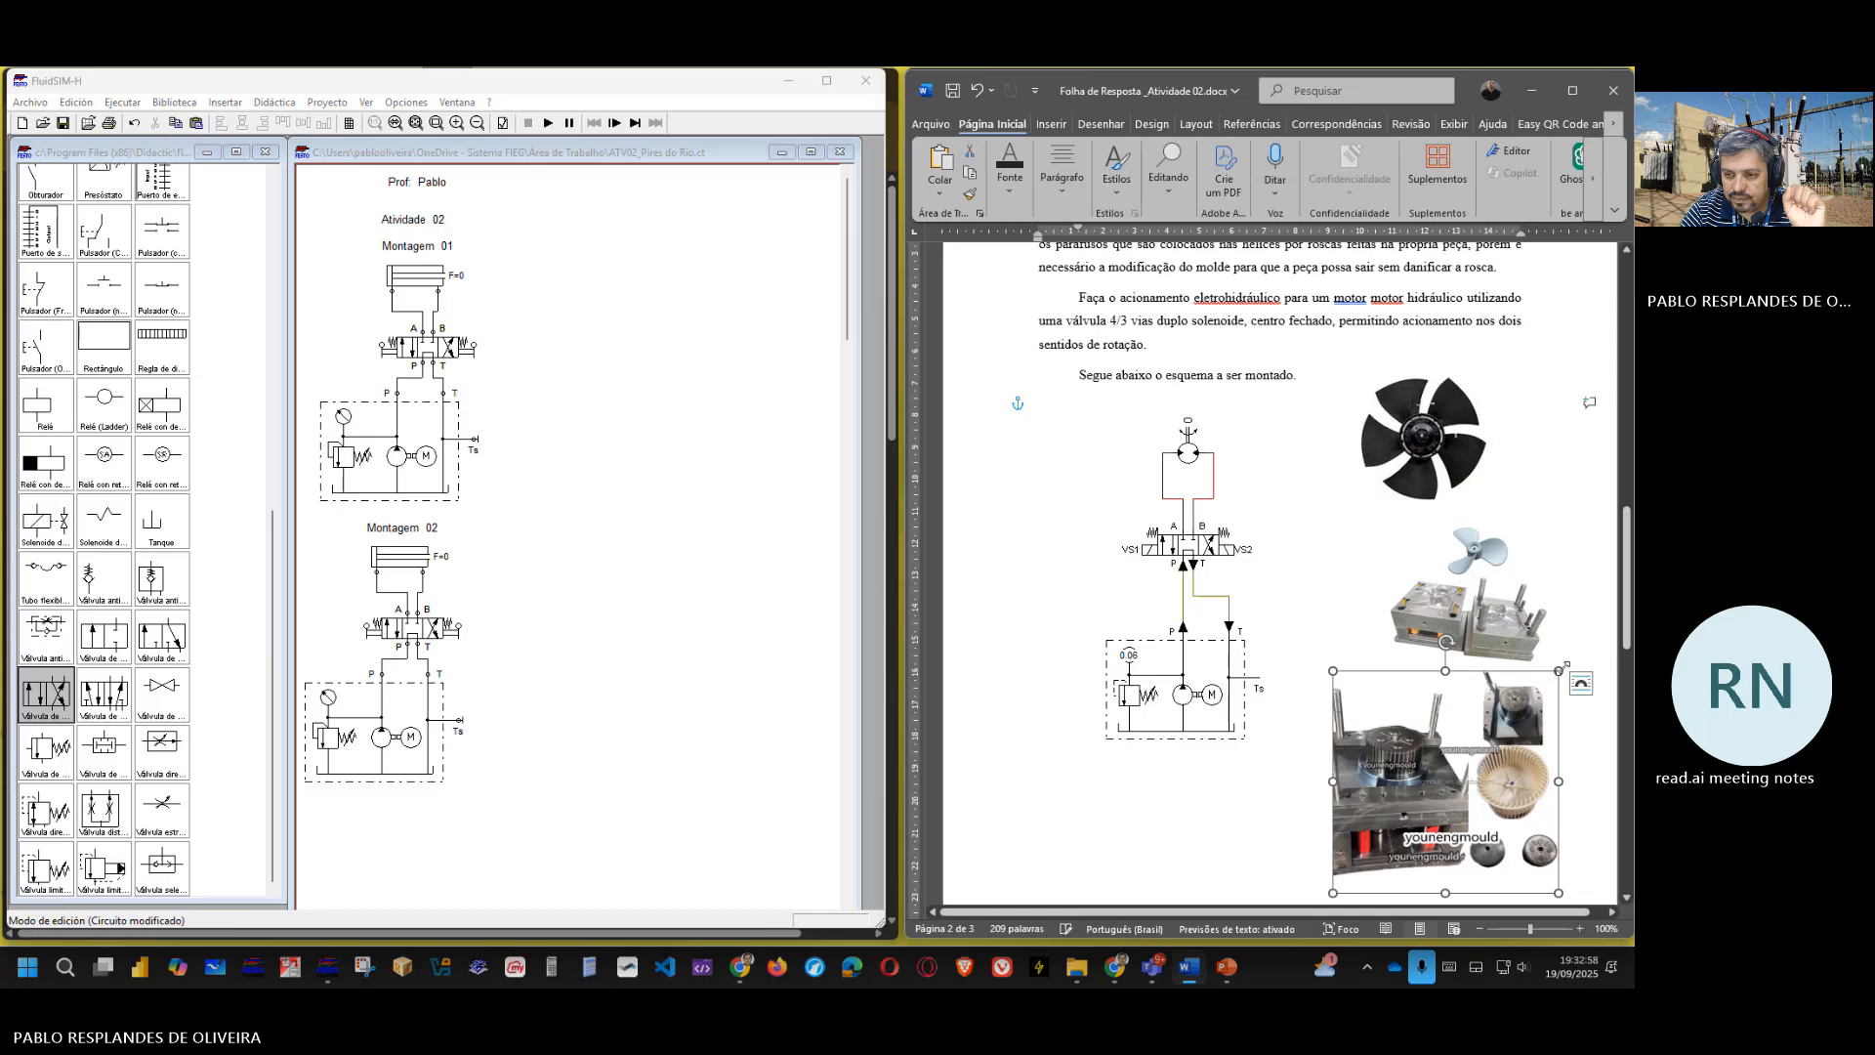
pyautogui.moveTo(1565, 665); pyautogui.dragTo(1461, 737)
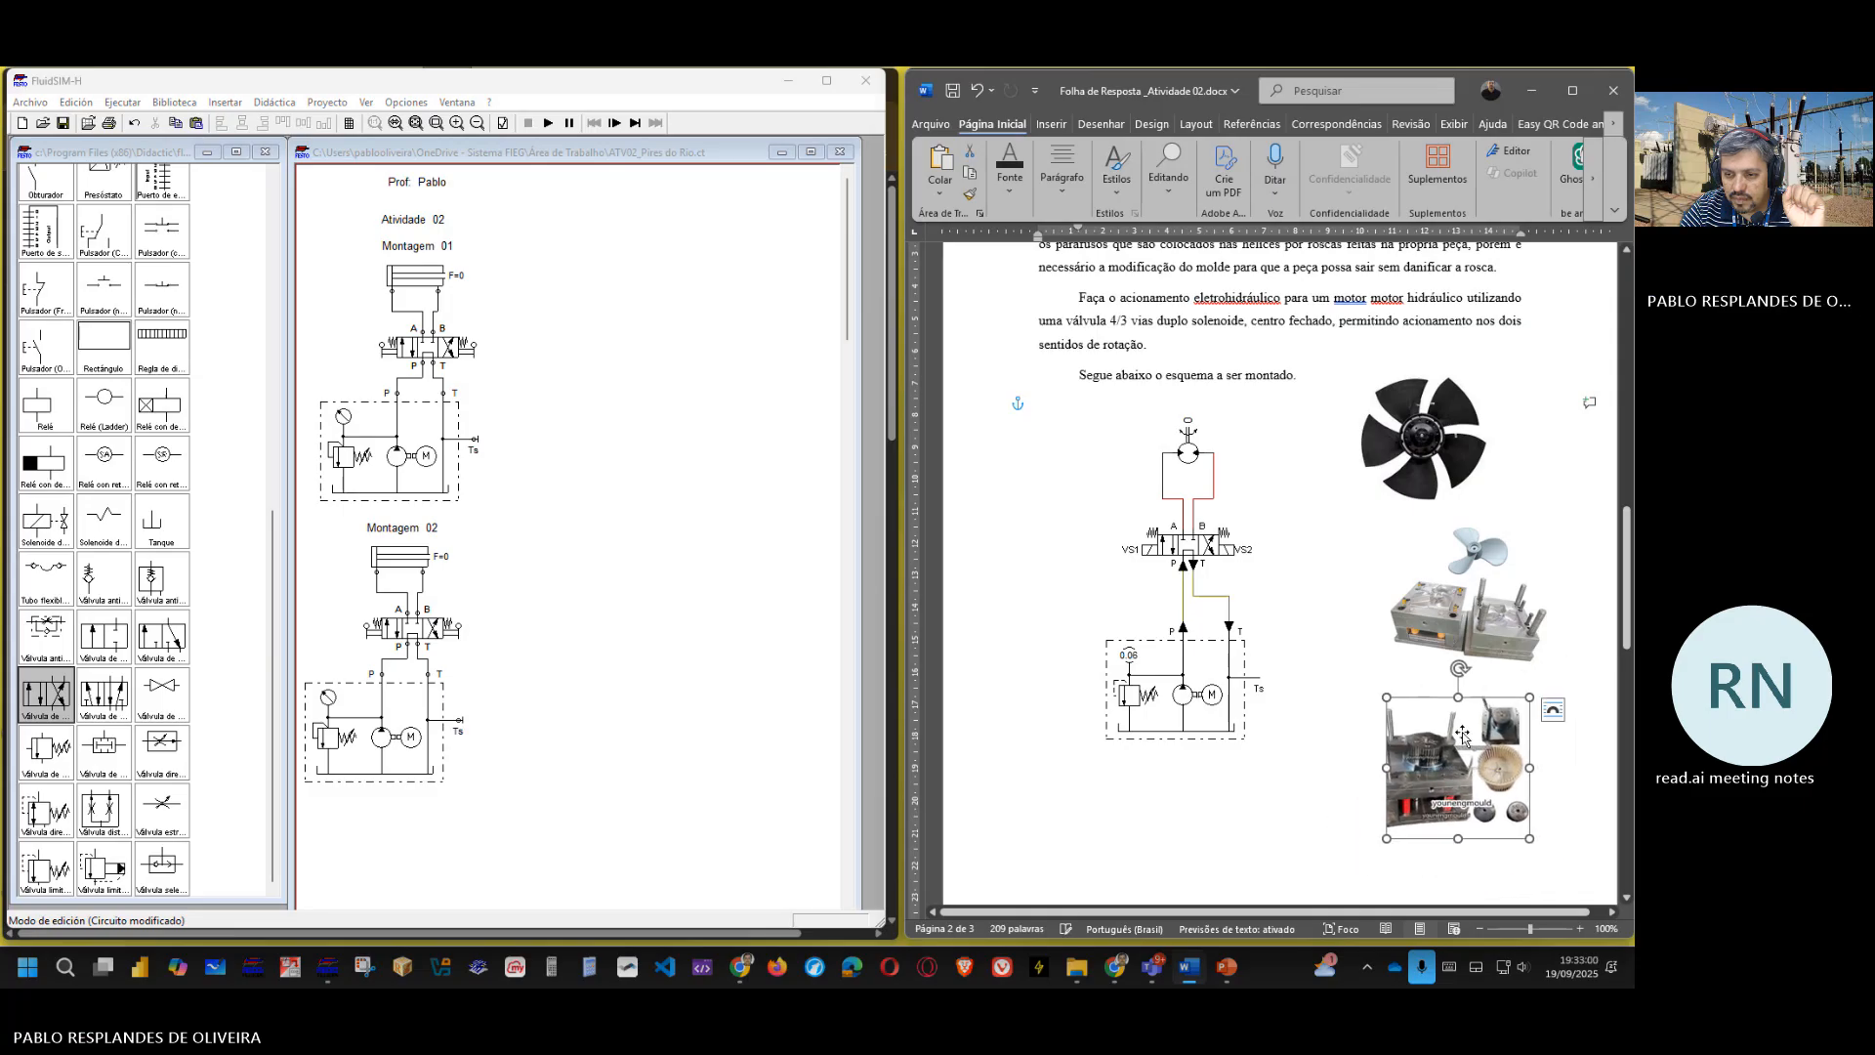
pyautogui.click(1363, 801)
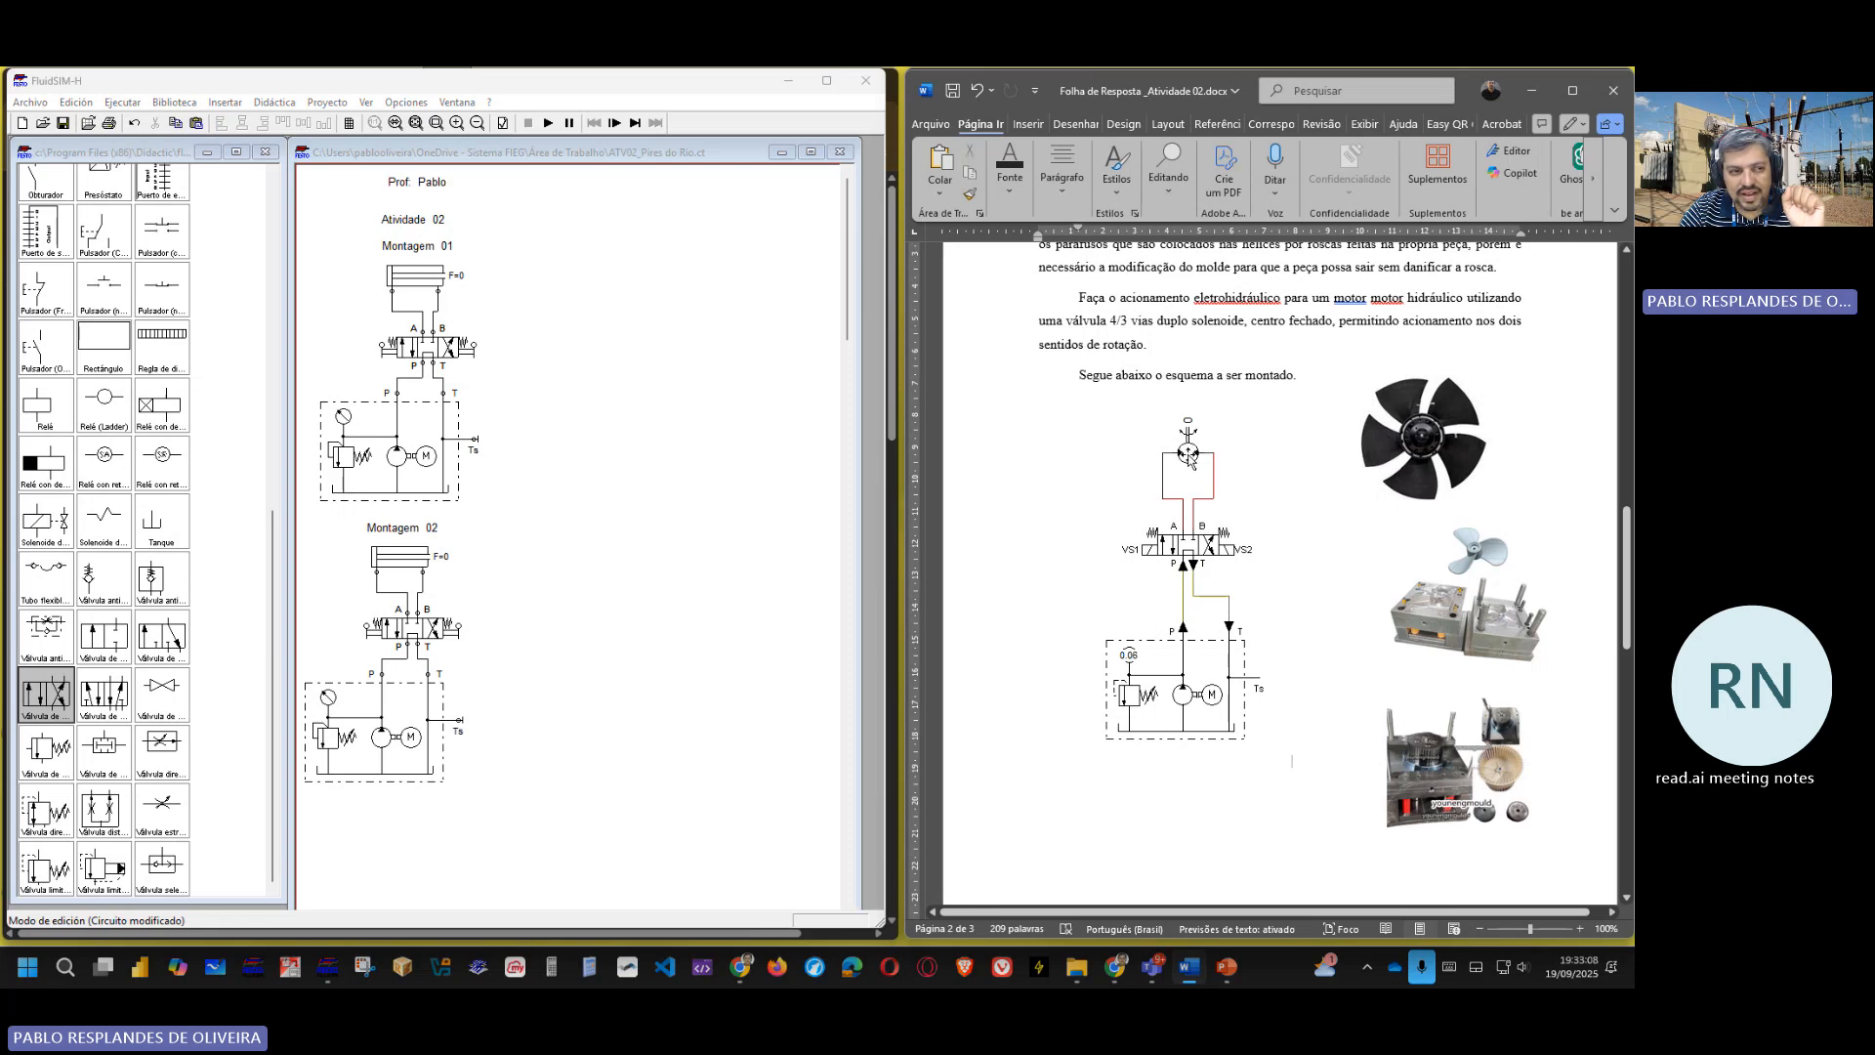
# - In FluidSIM-H, delete the double-acting cylinder from the Montagem 02 circuit
pyautogui.click(223, 699)
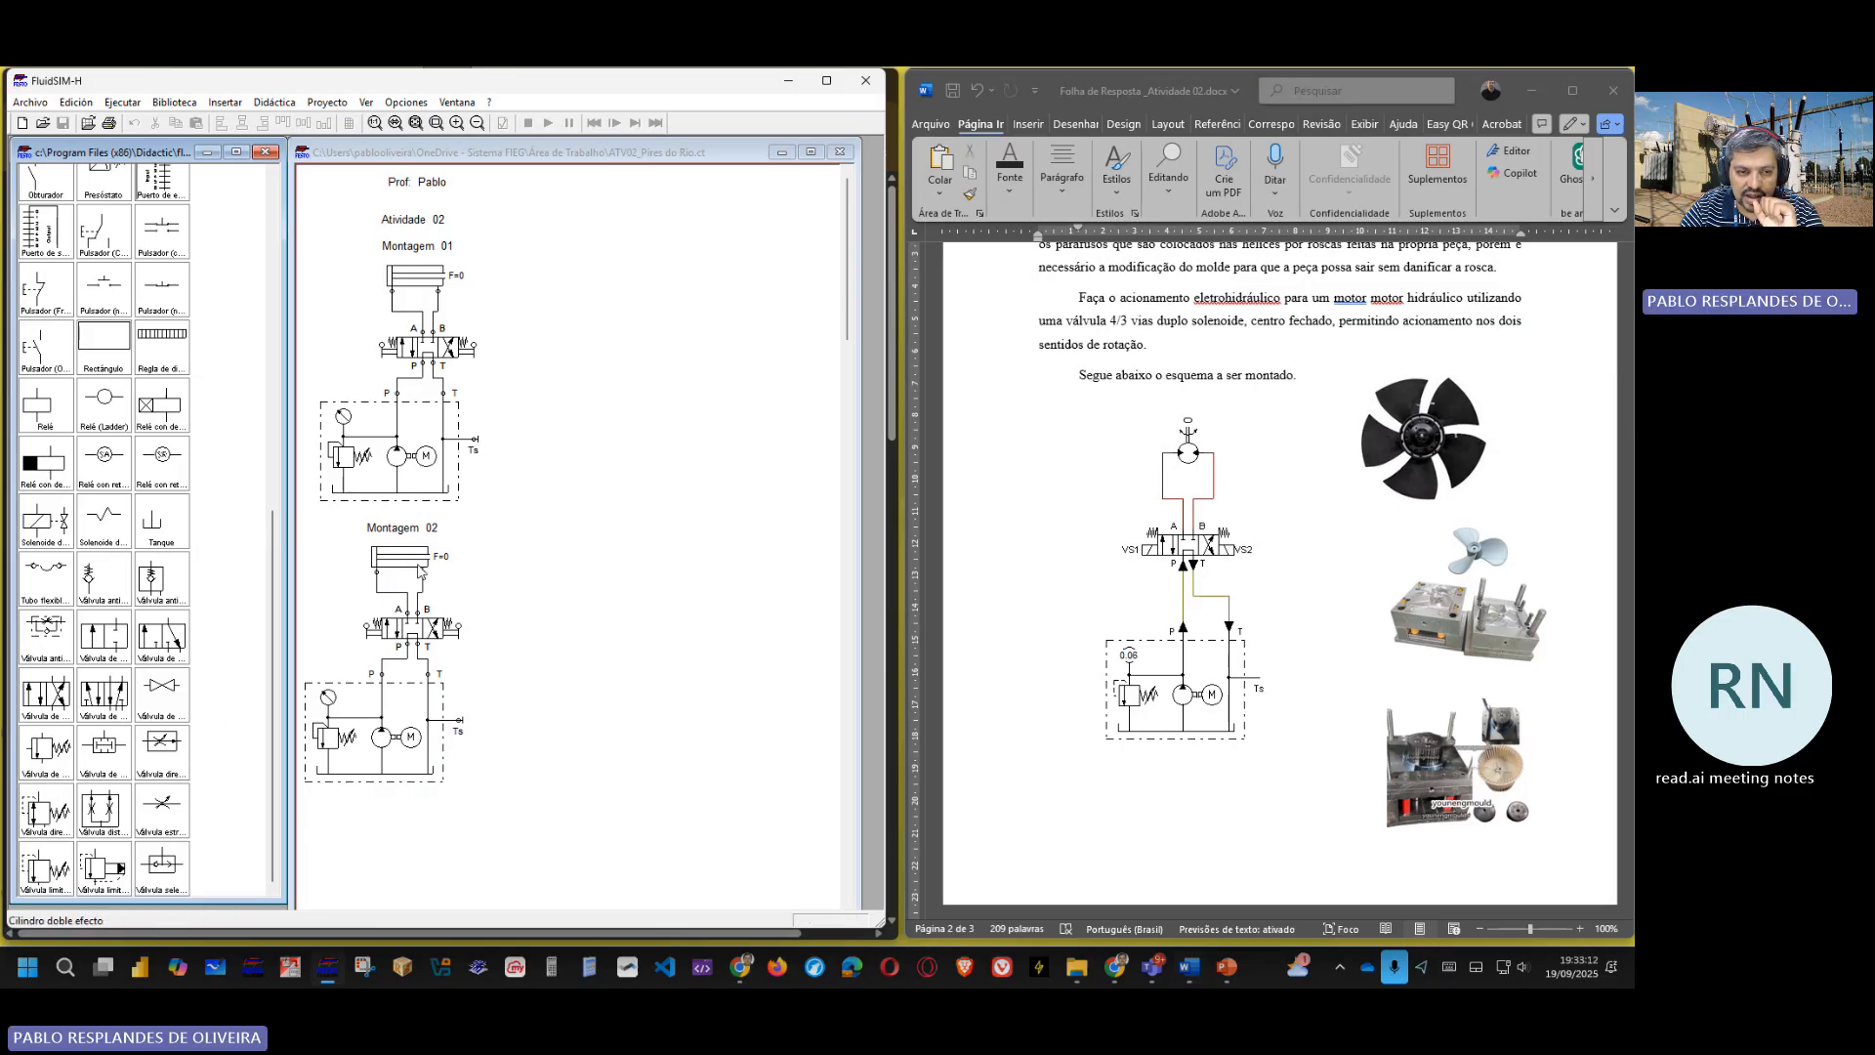
pyautogui.click(418, 568)
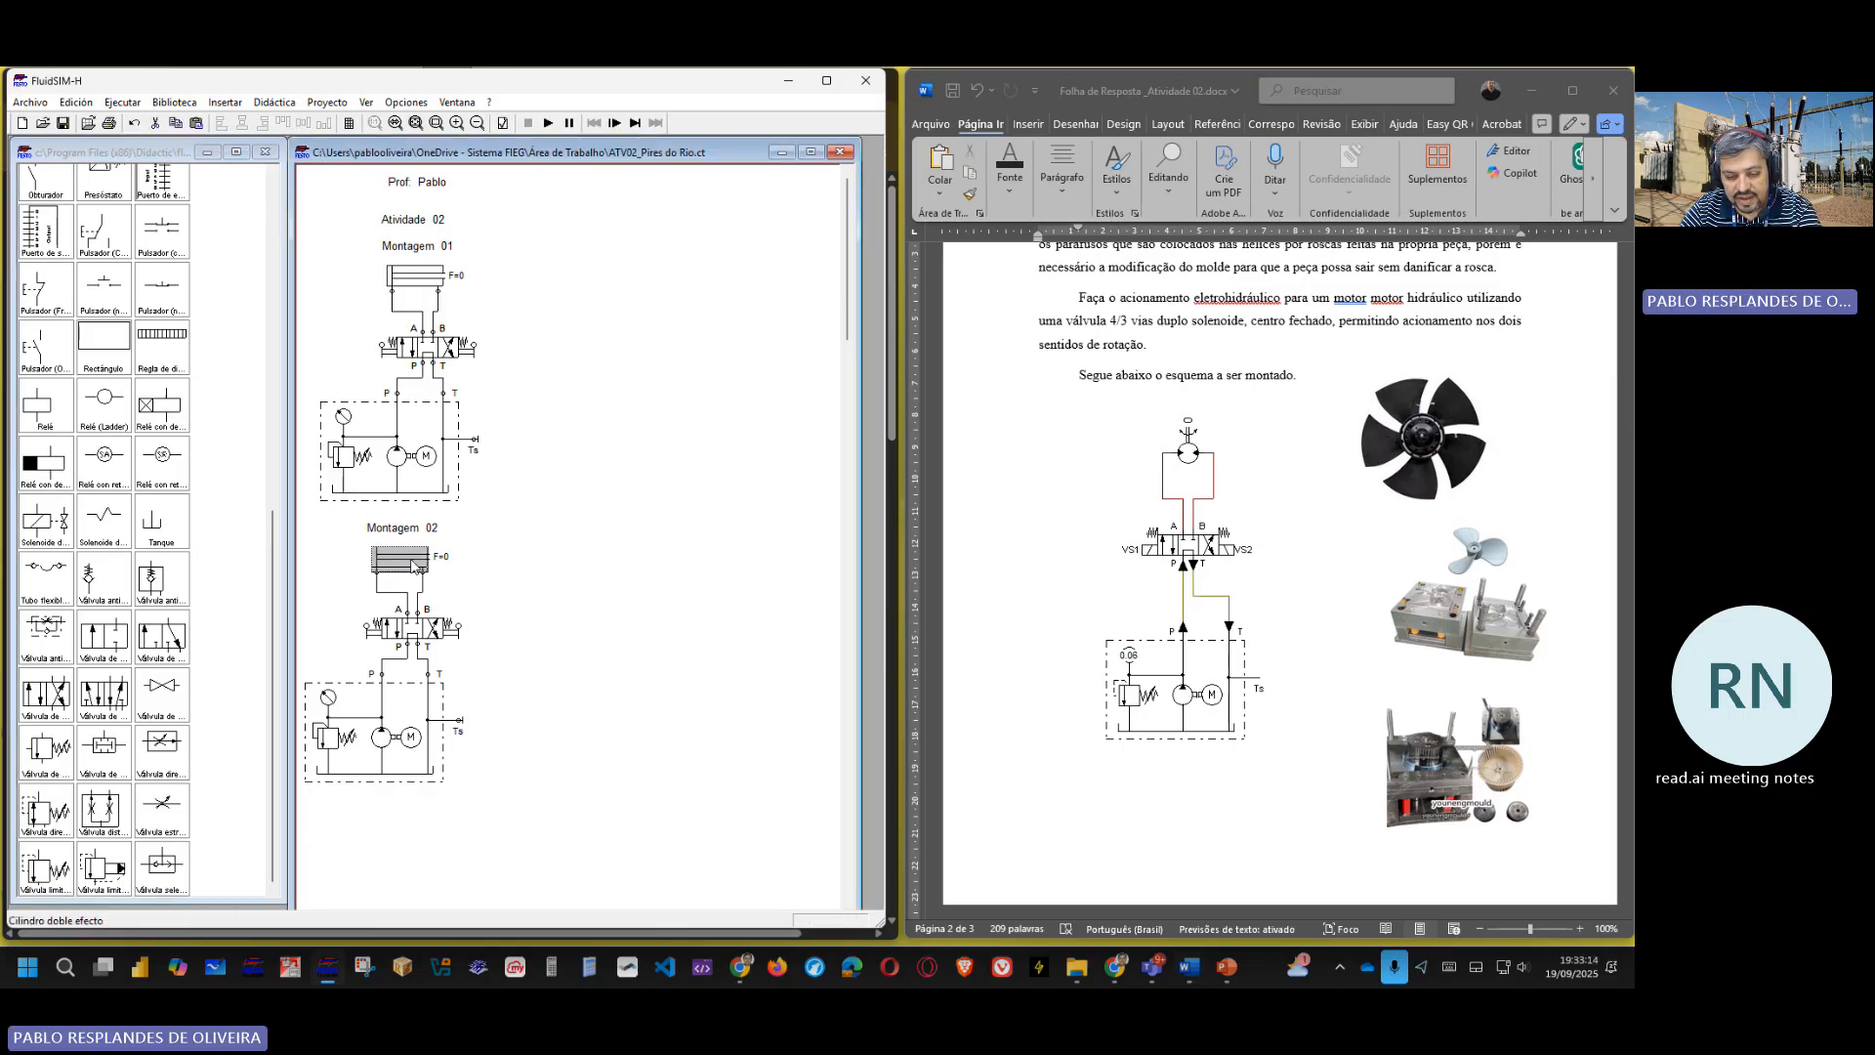
pyautogui.press('Delete')
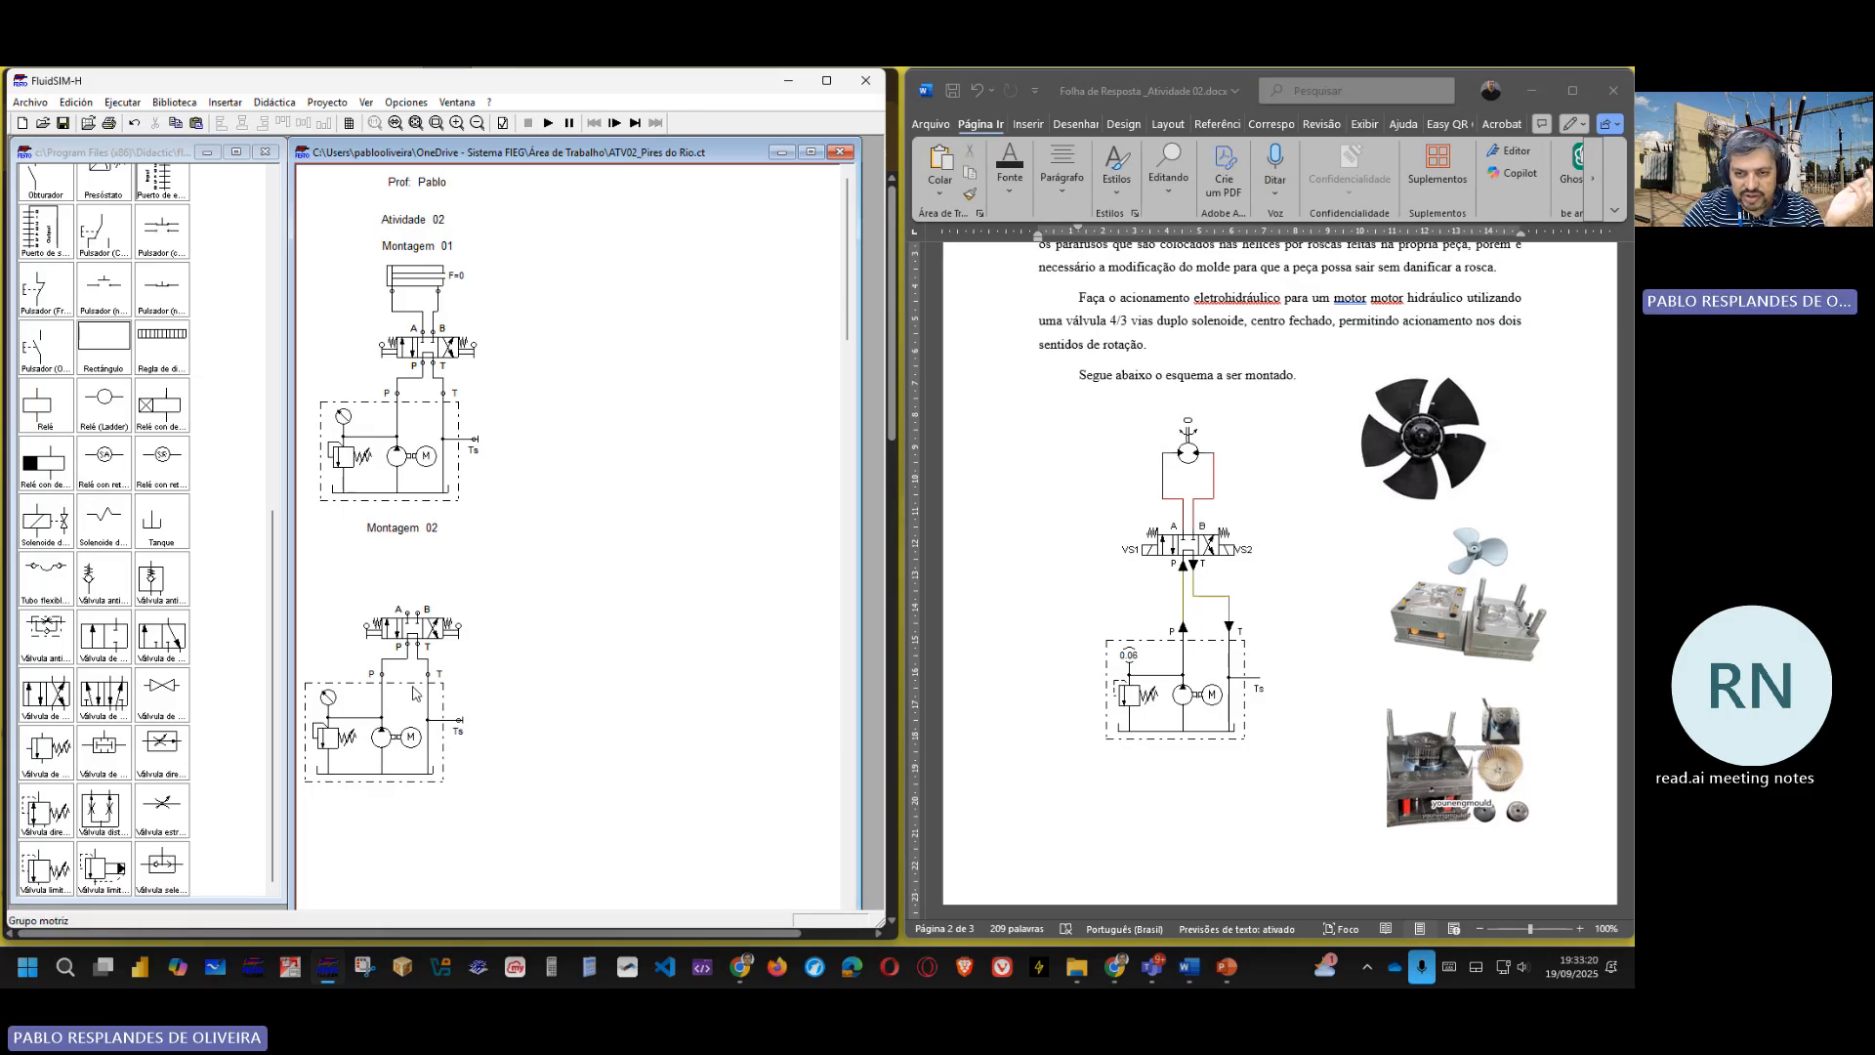
# - Replace the manual lever actuation on both sides of the Montagem 02 4/n-way valve with solenoid actuation
pyautogui.doubleClick(410, 636)
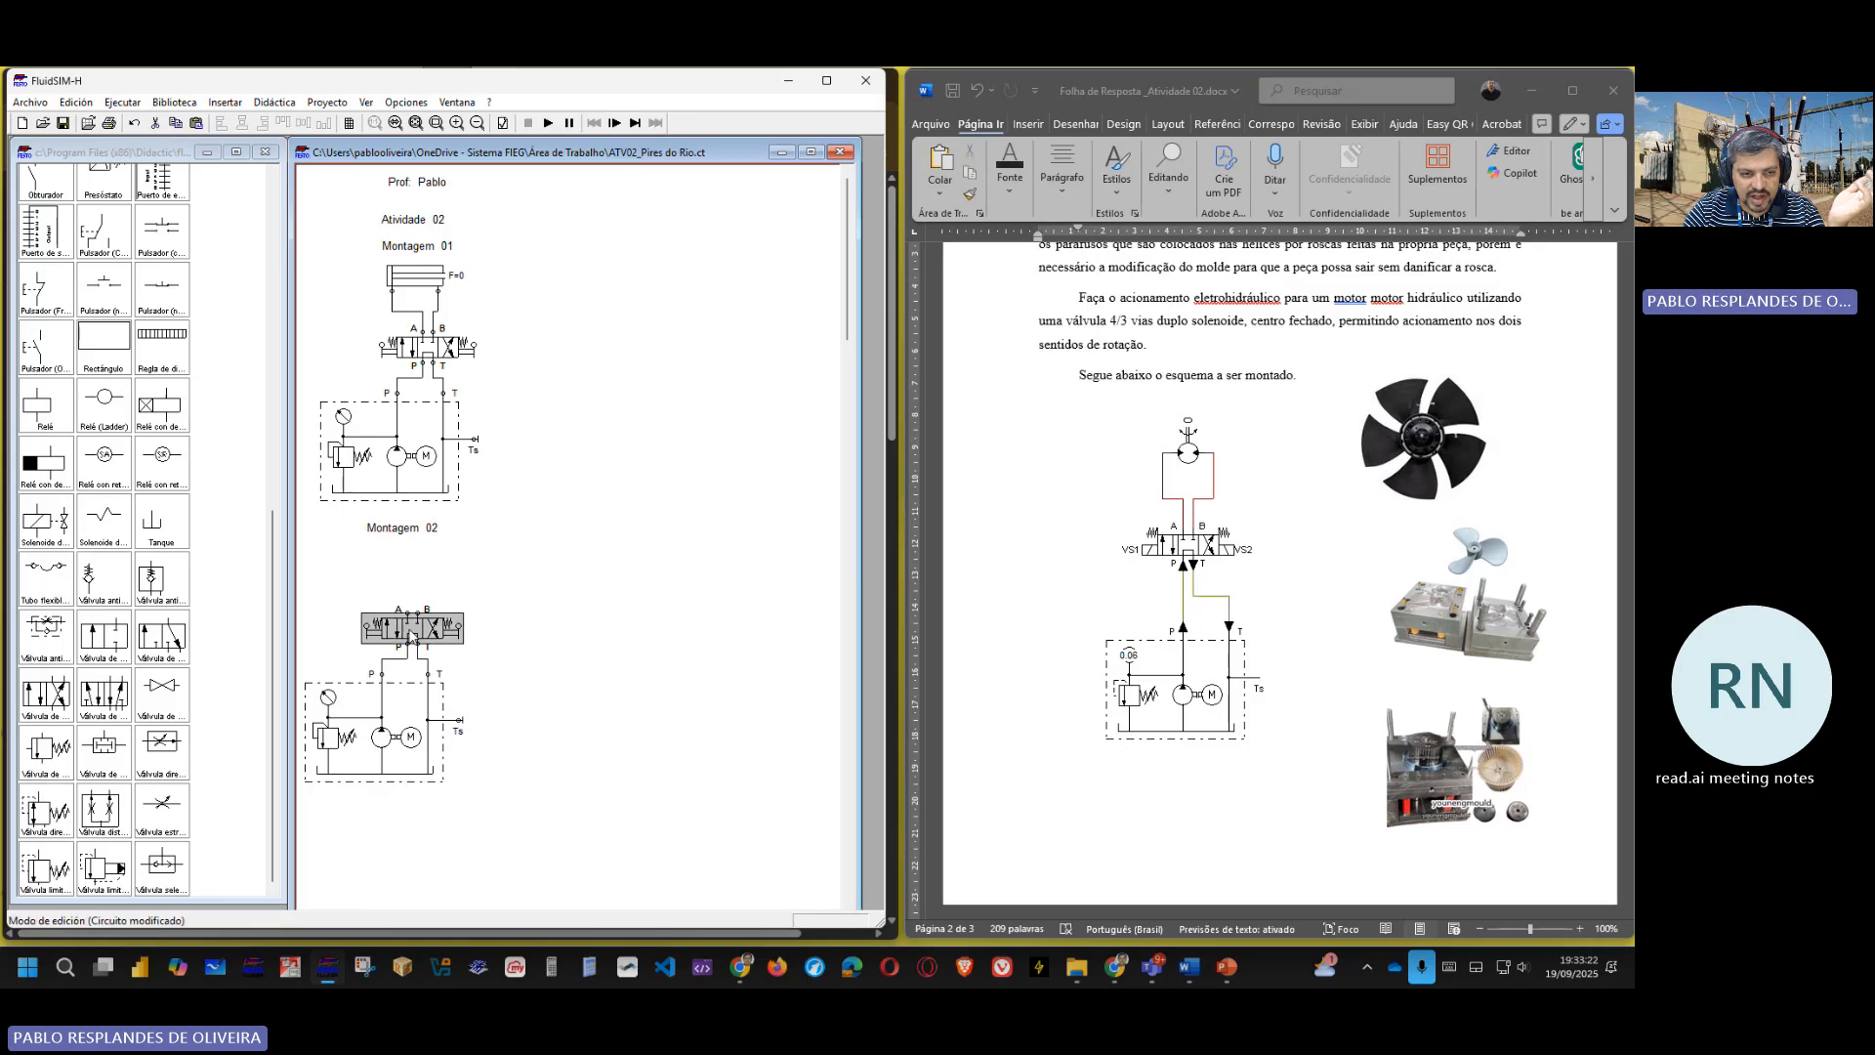
pyautogui.click(330, 479)
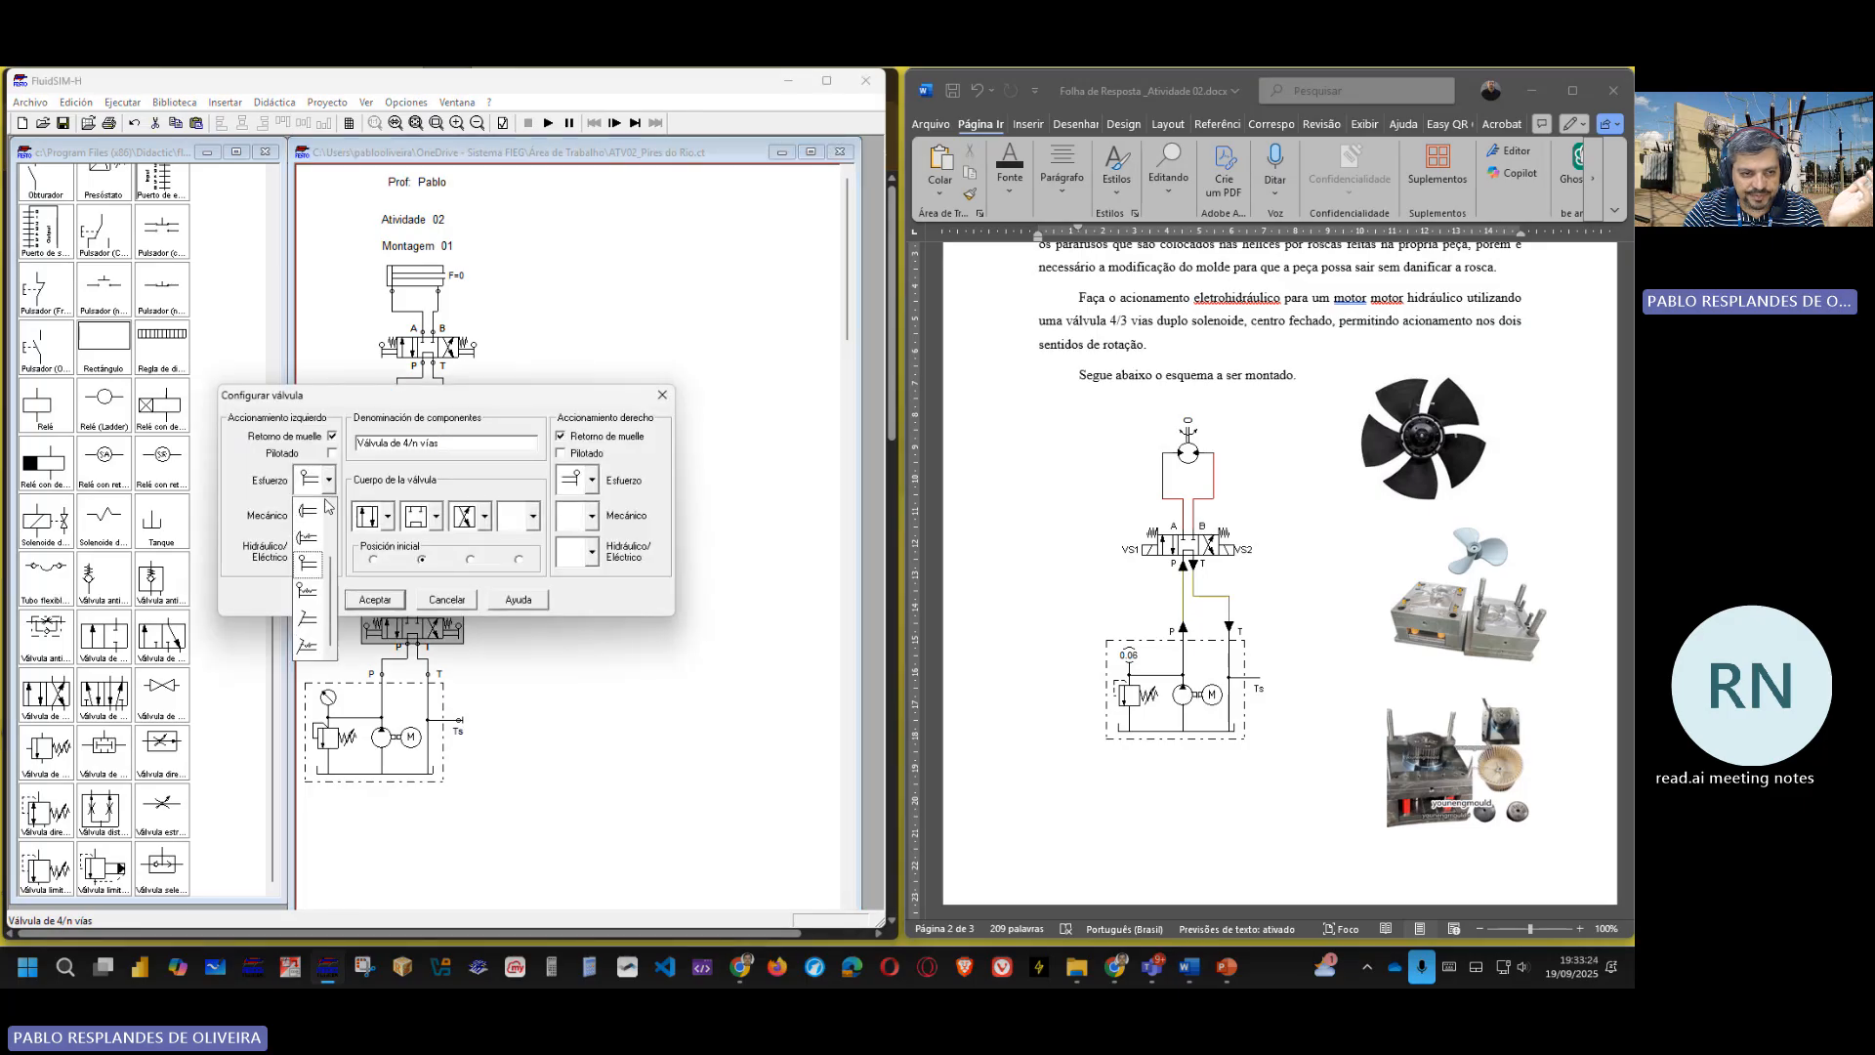
pyautogui.click(315, 504)
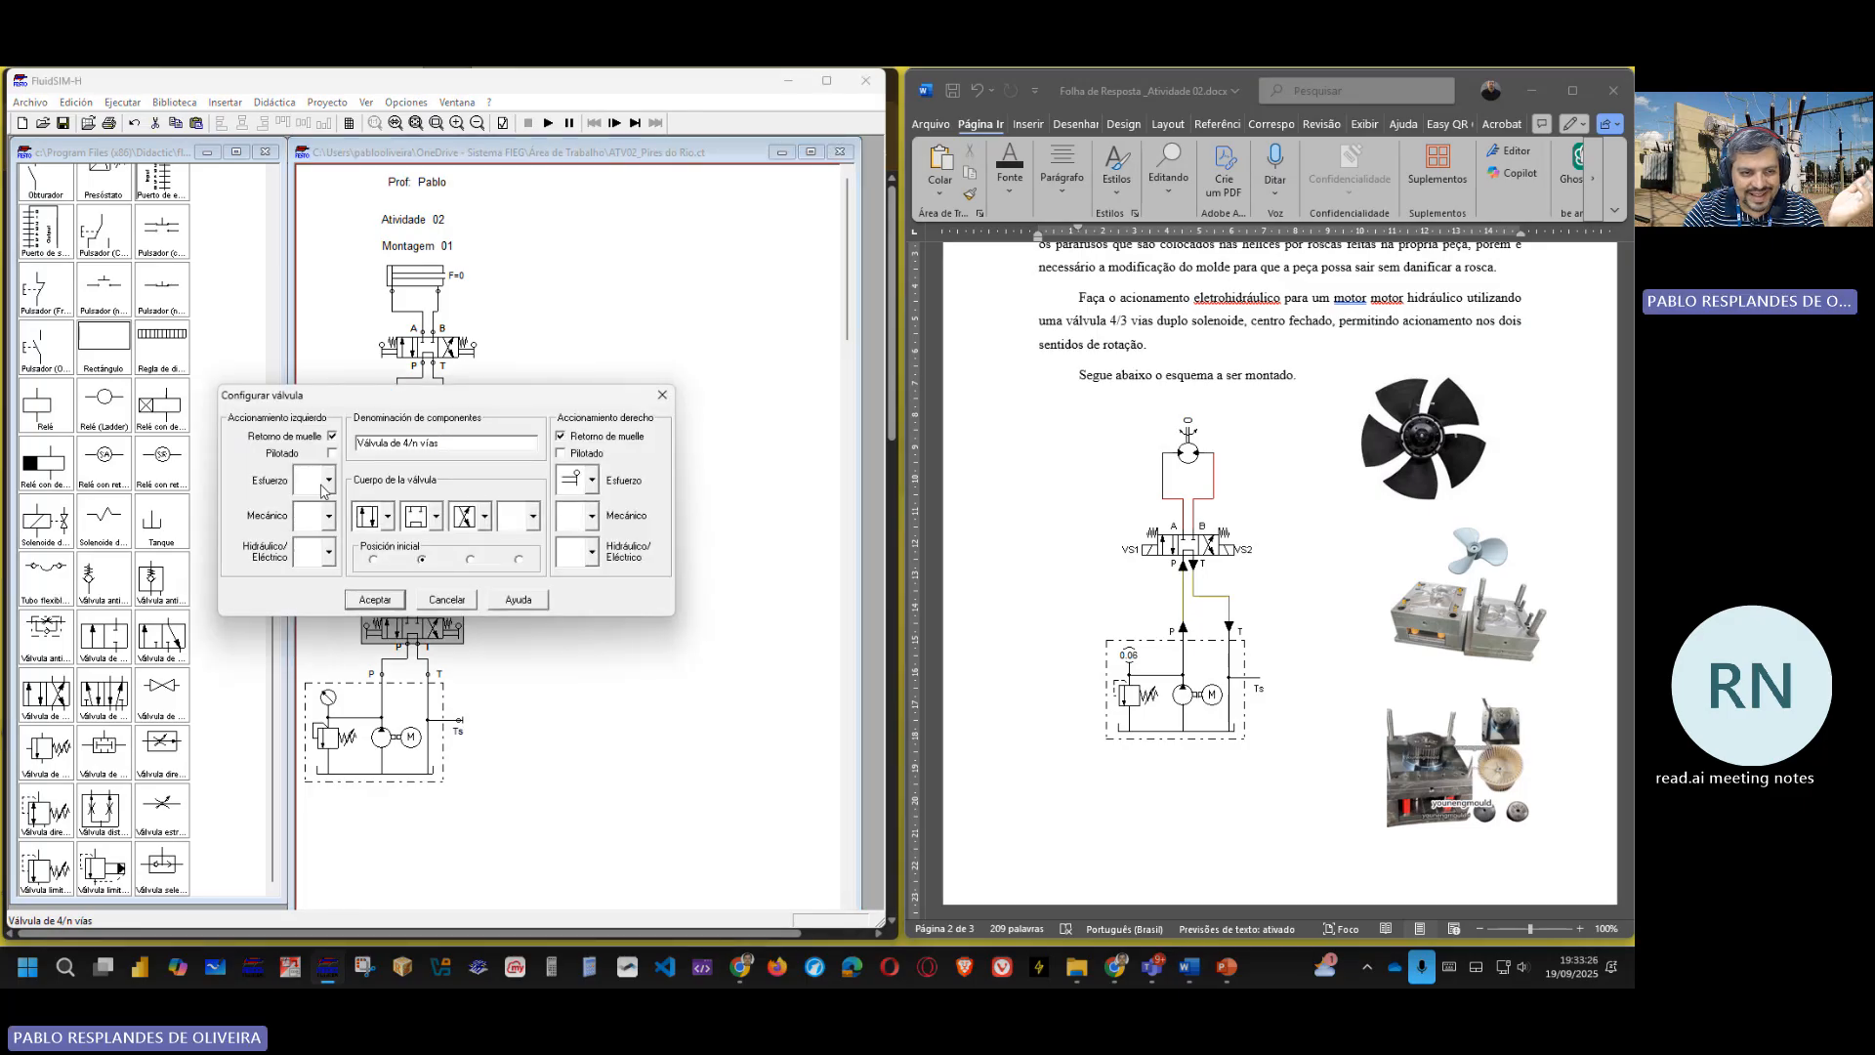
pyautogui.click(329, 554)
pyautogui.click(310, 606)
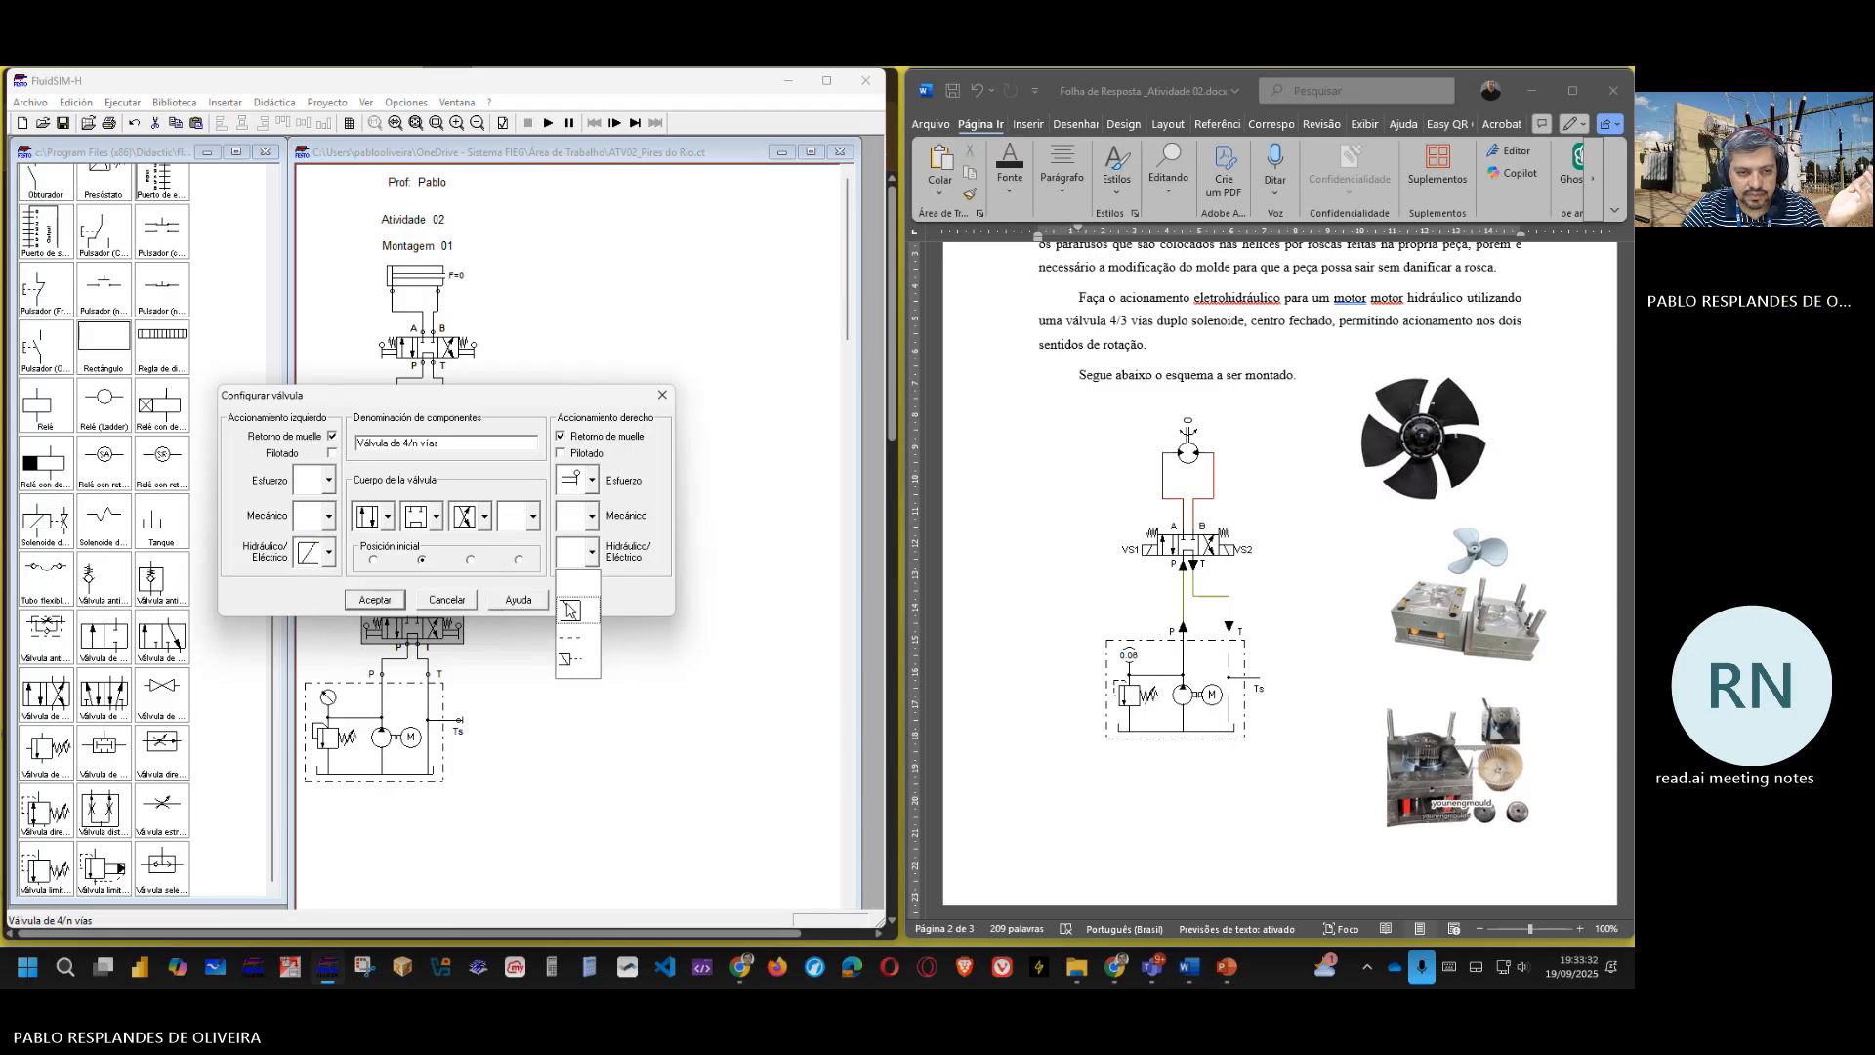
pyautogui.click(591, 479)
pyautogui.scroll(3, 586, 528)
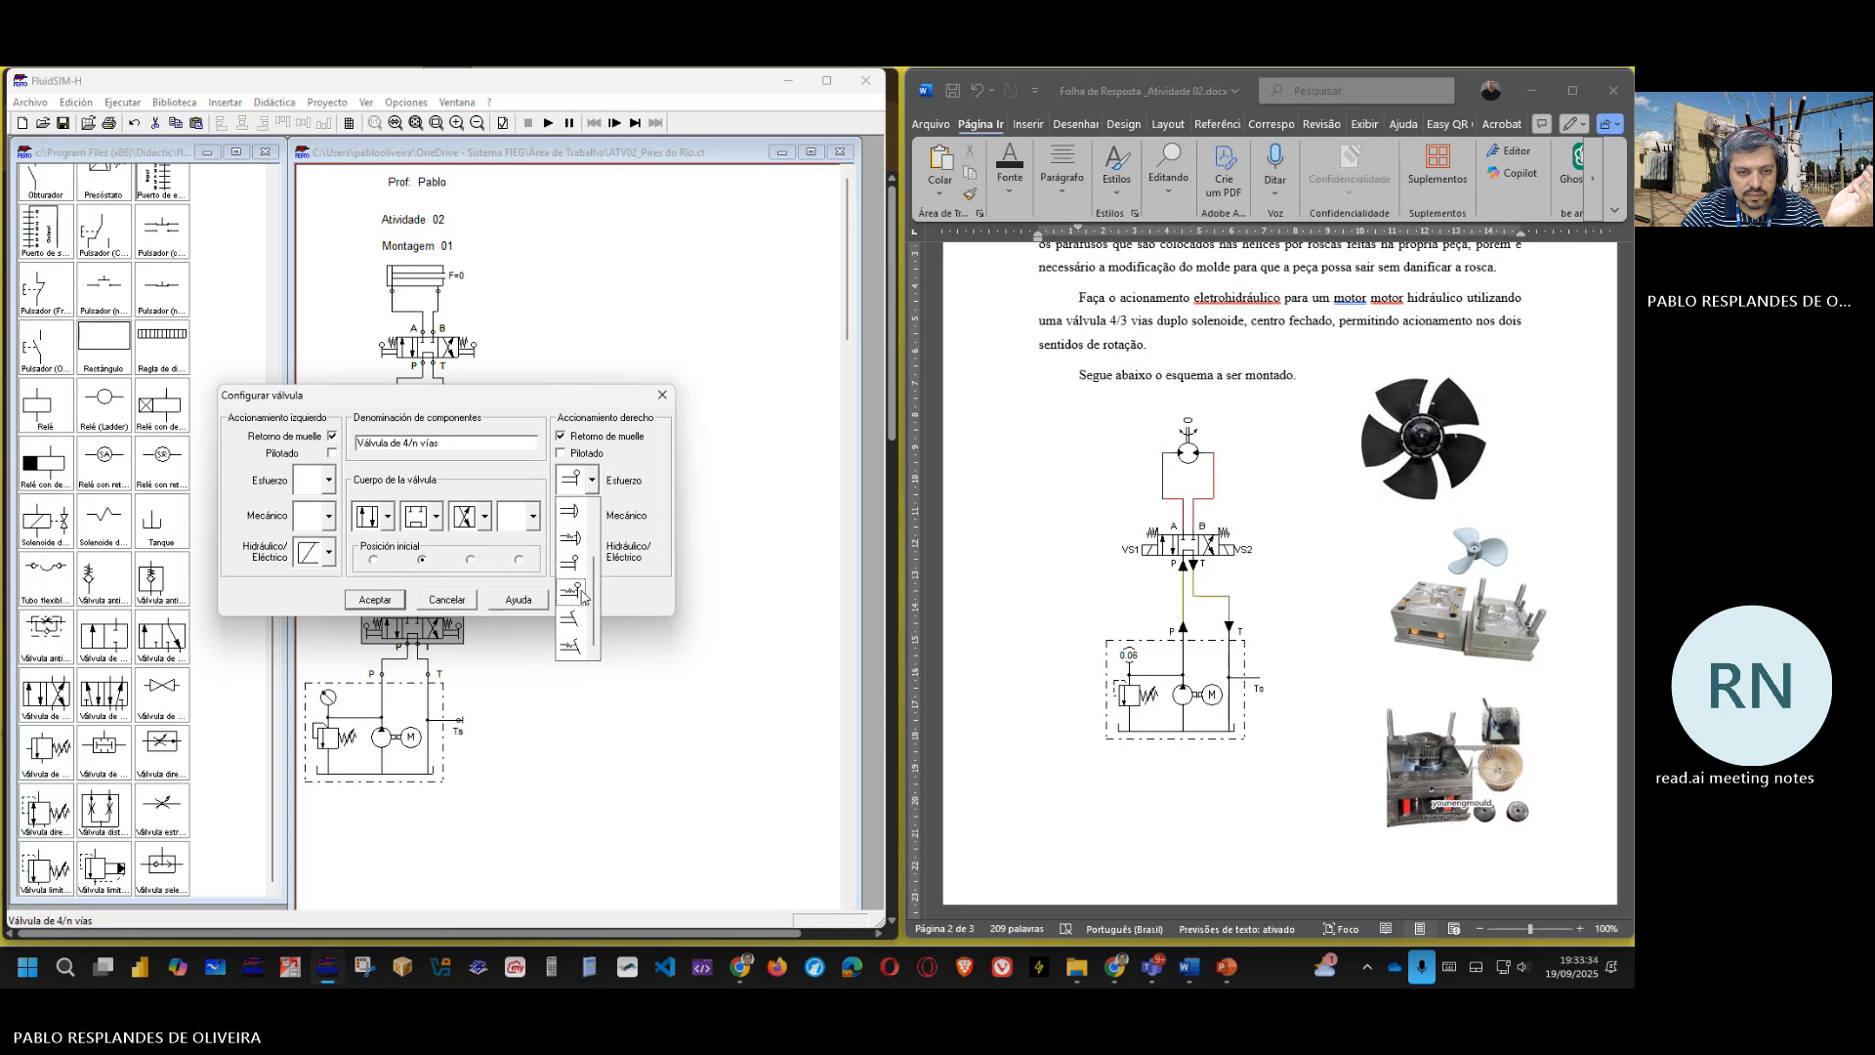
pyautogui.click(582, 513)
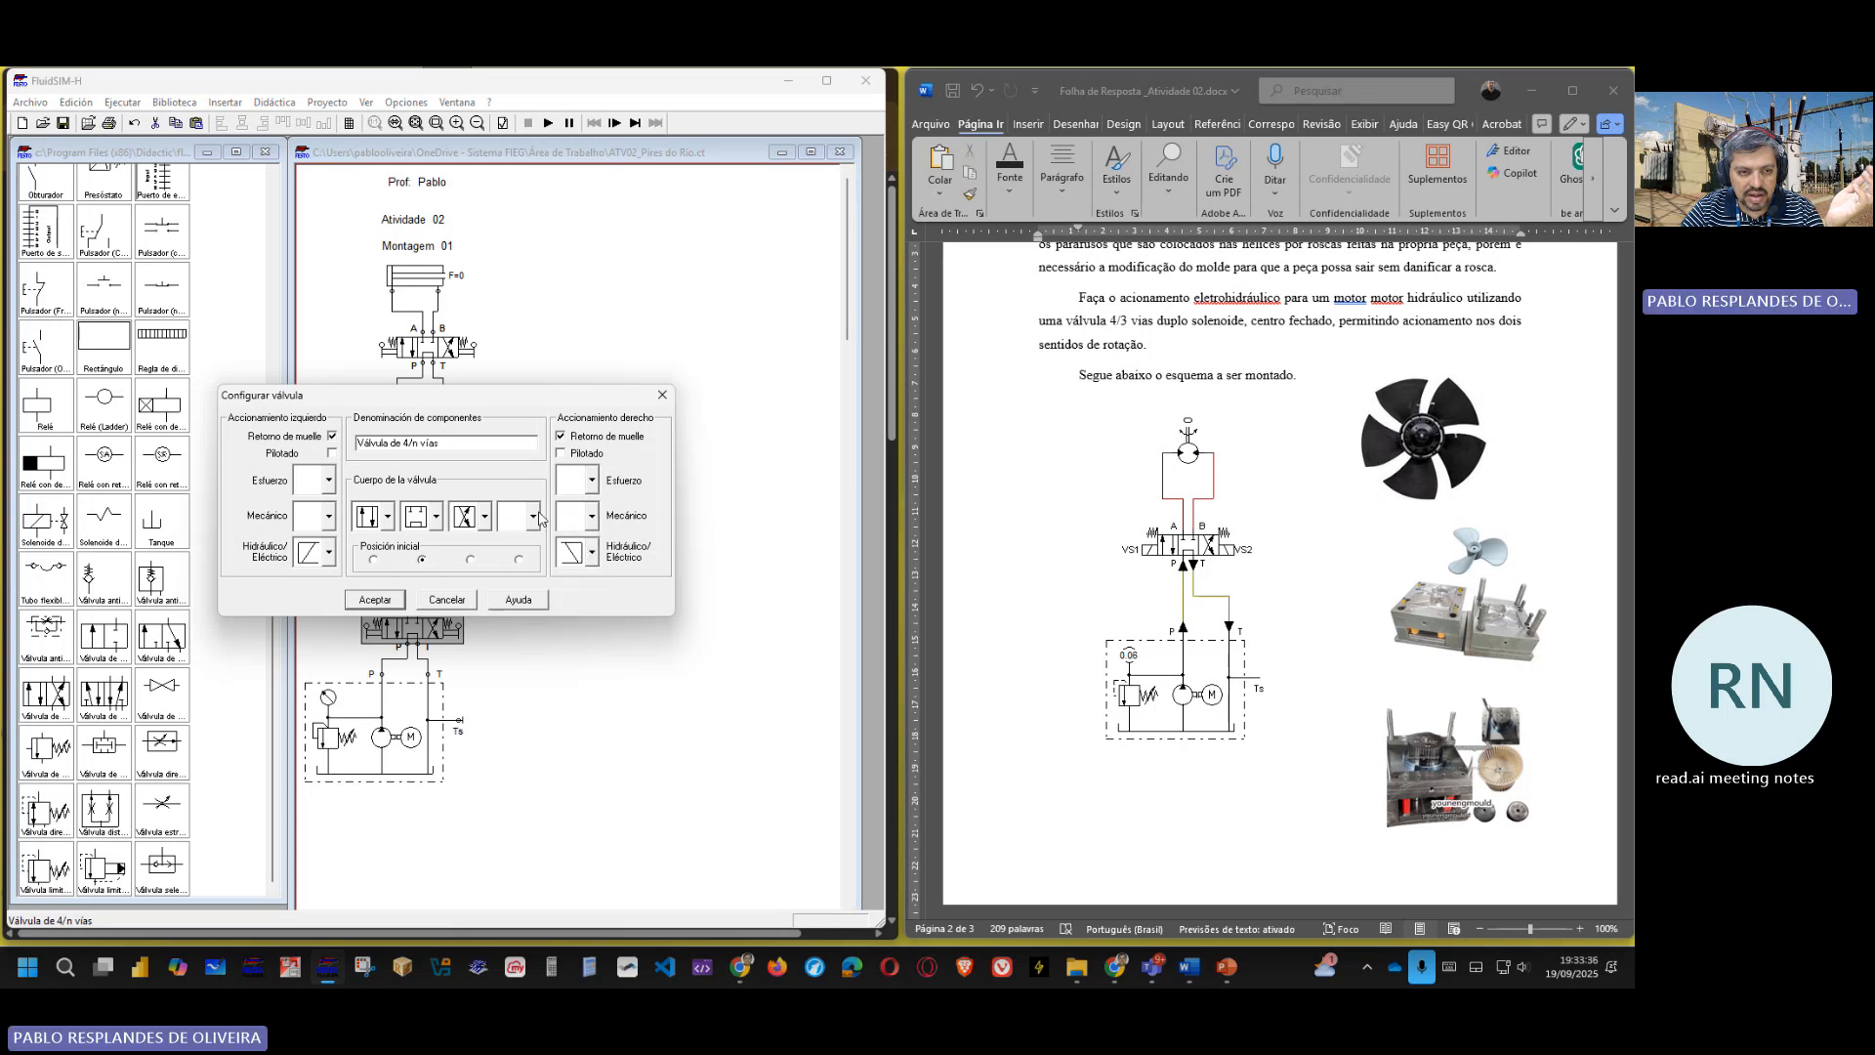
pyautogui.click(374, 600)
pyautogui.click(523, 682)
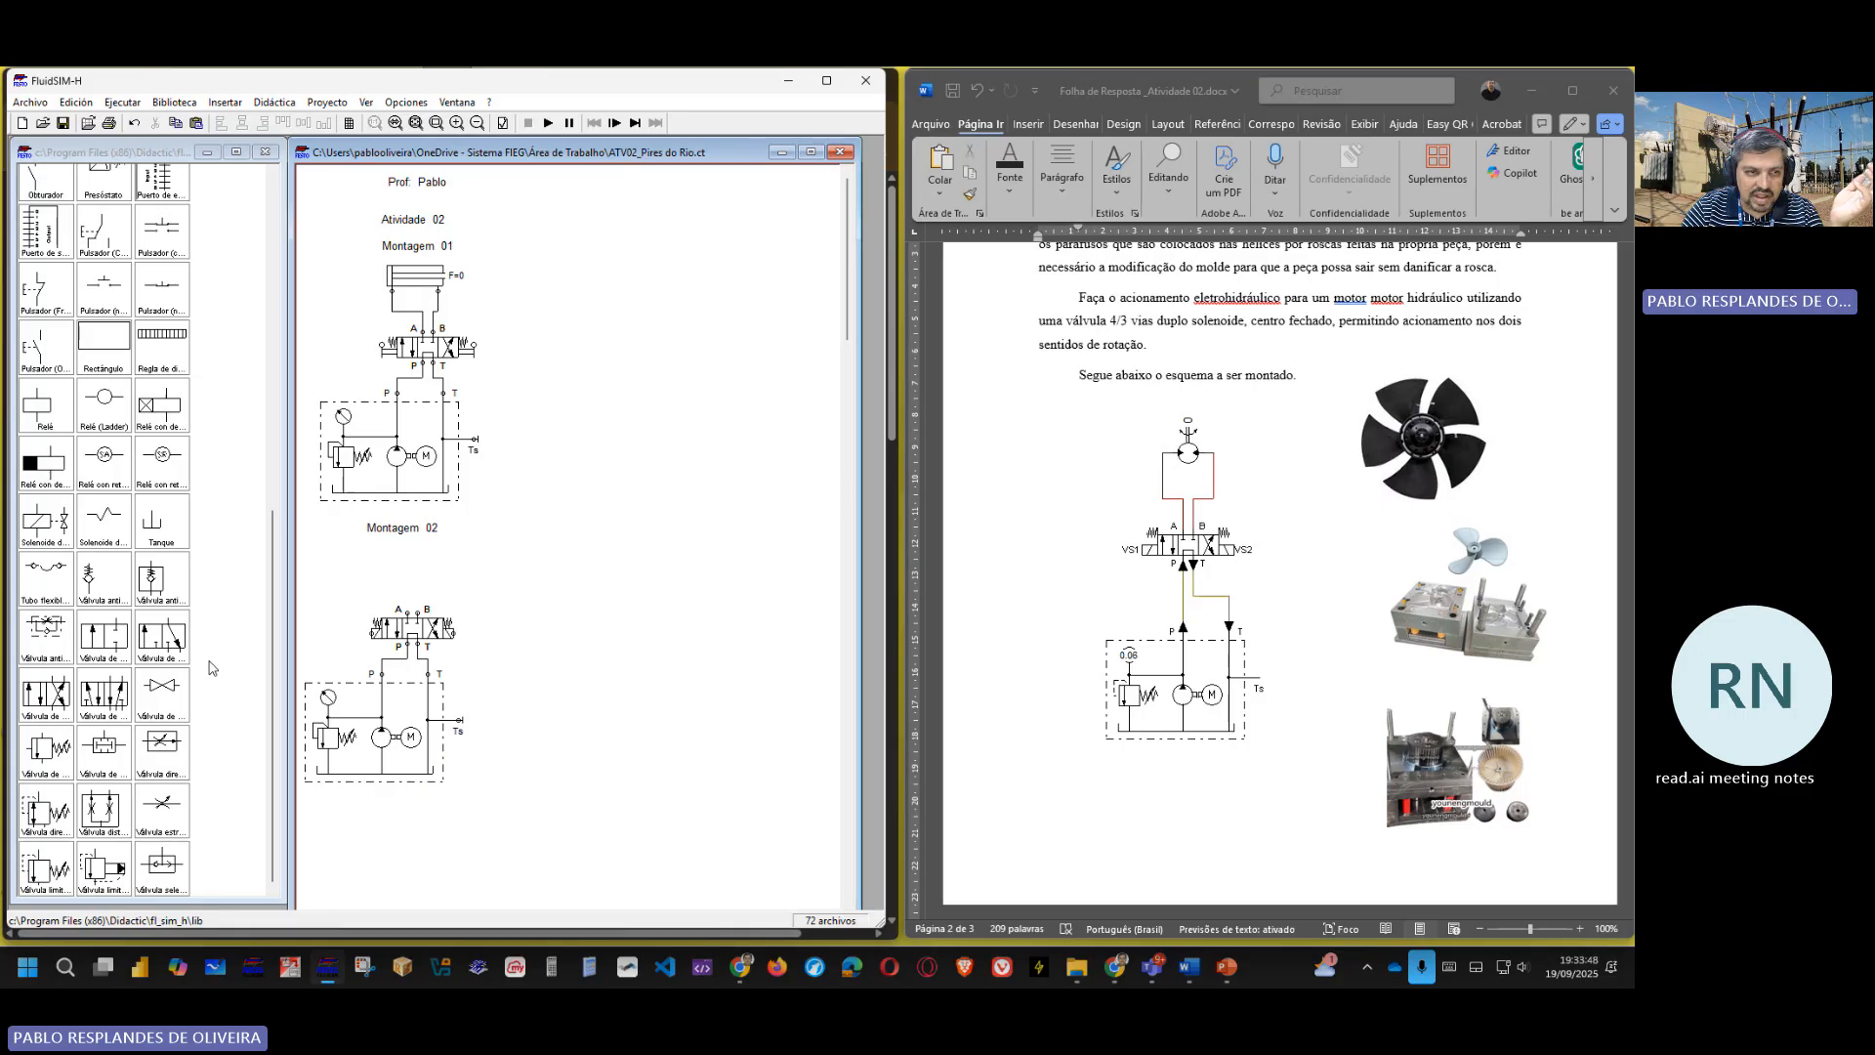
# - Add a hydraulic motor to the Montagem 02 circuit, rotate it 90° and place it above the valve
pyautogui.scroll(5, 209, 668)
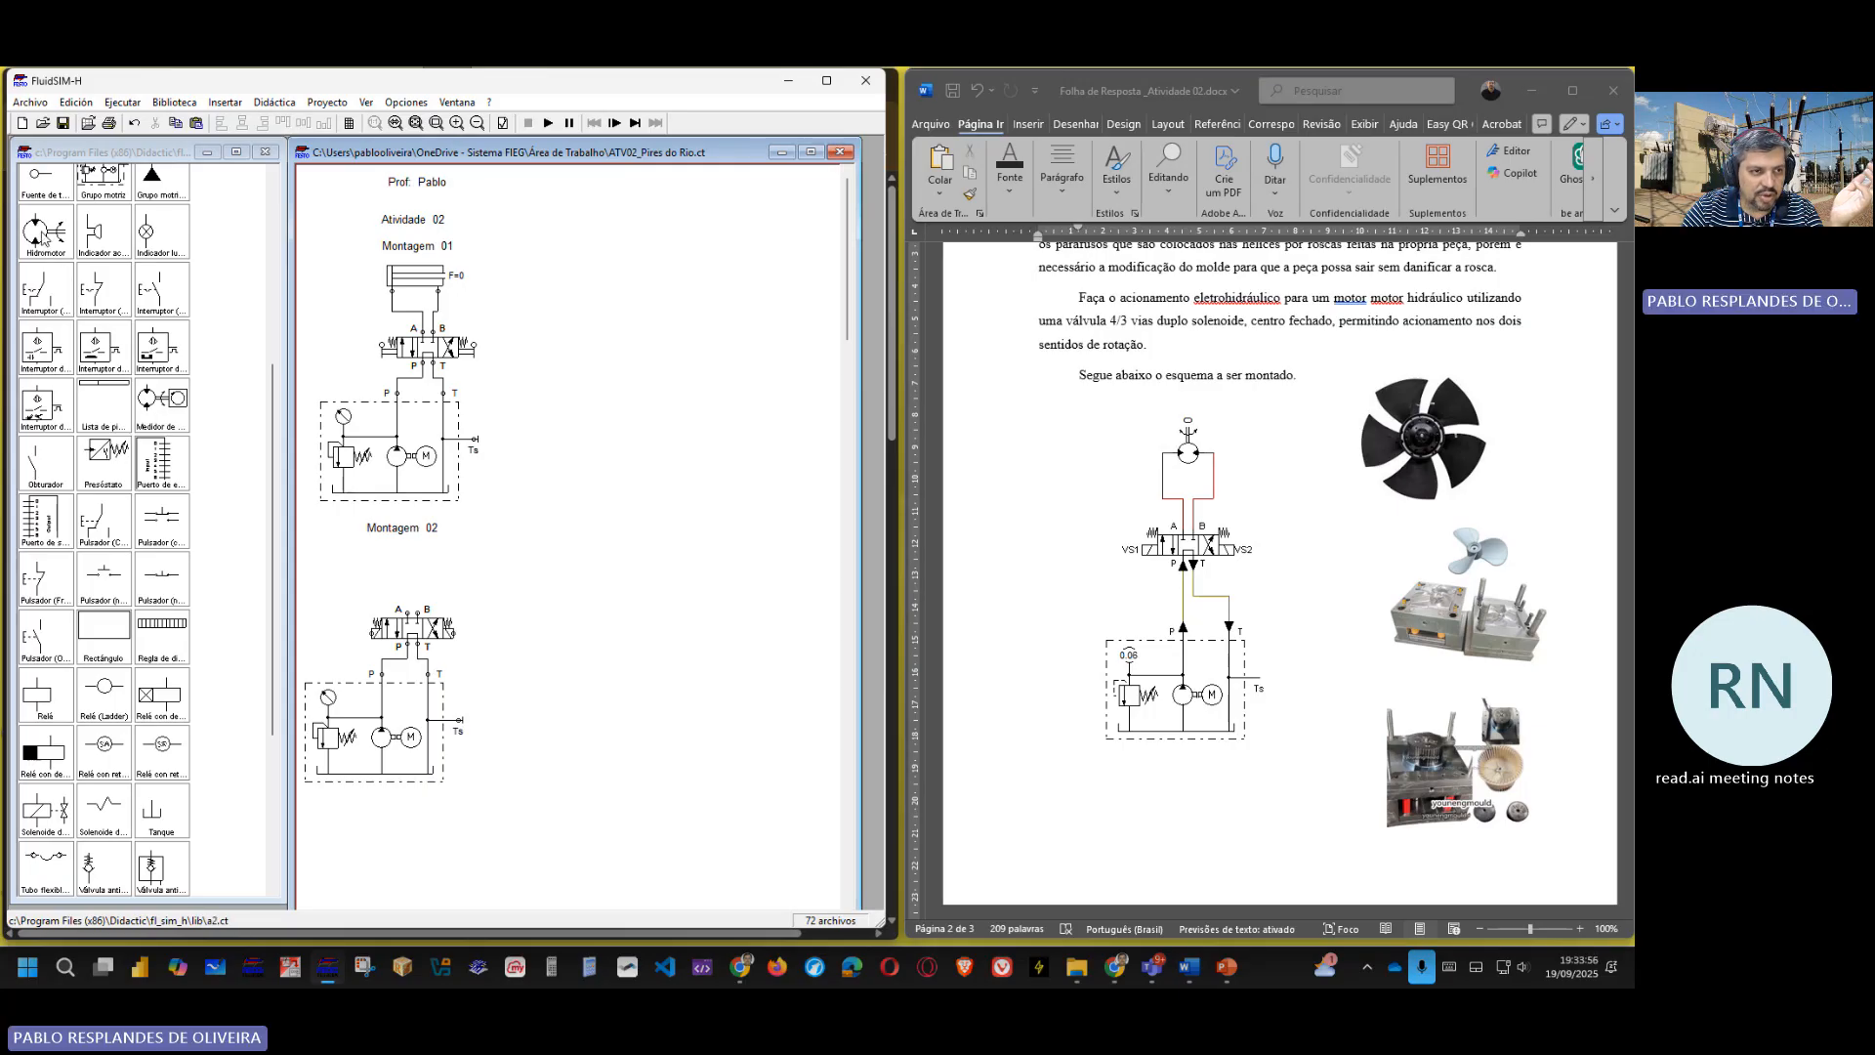
pyautogui.moveTo(41, 234)
pyautogui.mouseDown()
pyautogui.moveTo(449, 428)
pyautogui.moveTo(531, 527)
pyautogui.moveTo(538, 577)
pyautogui.mouseUp()
pyautogui.click(539, 607)
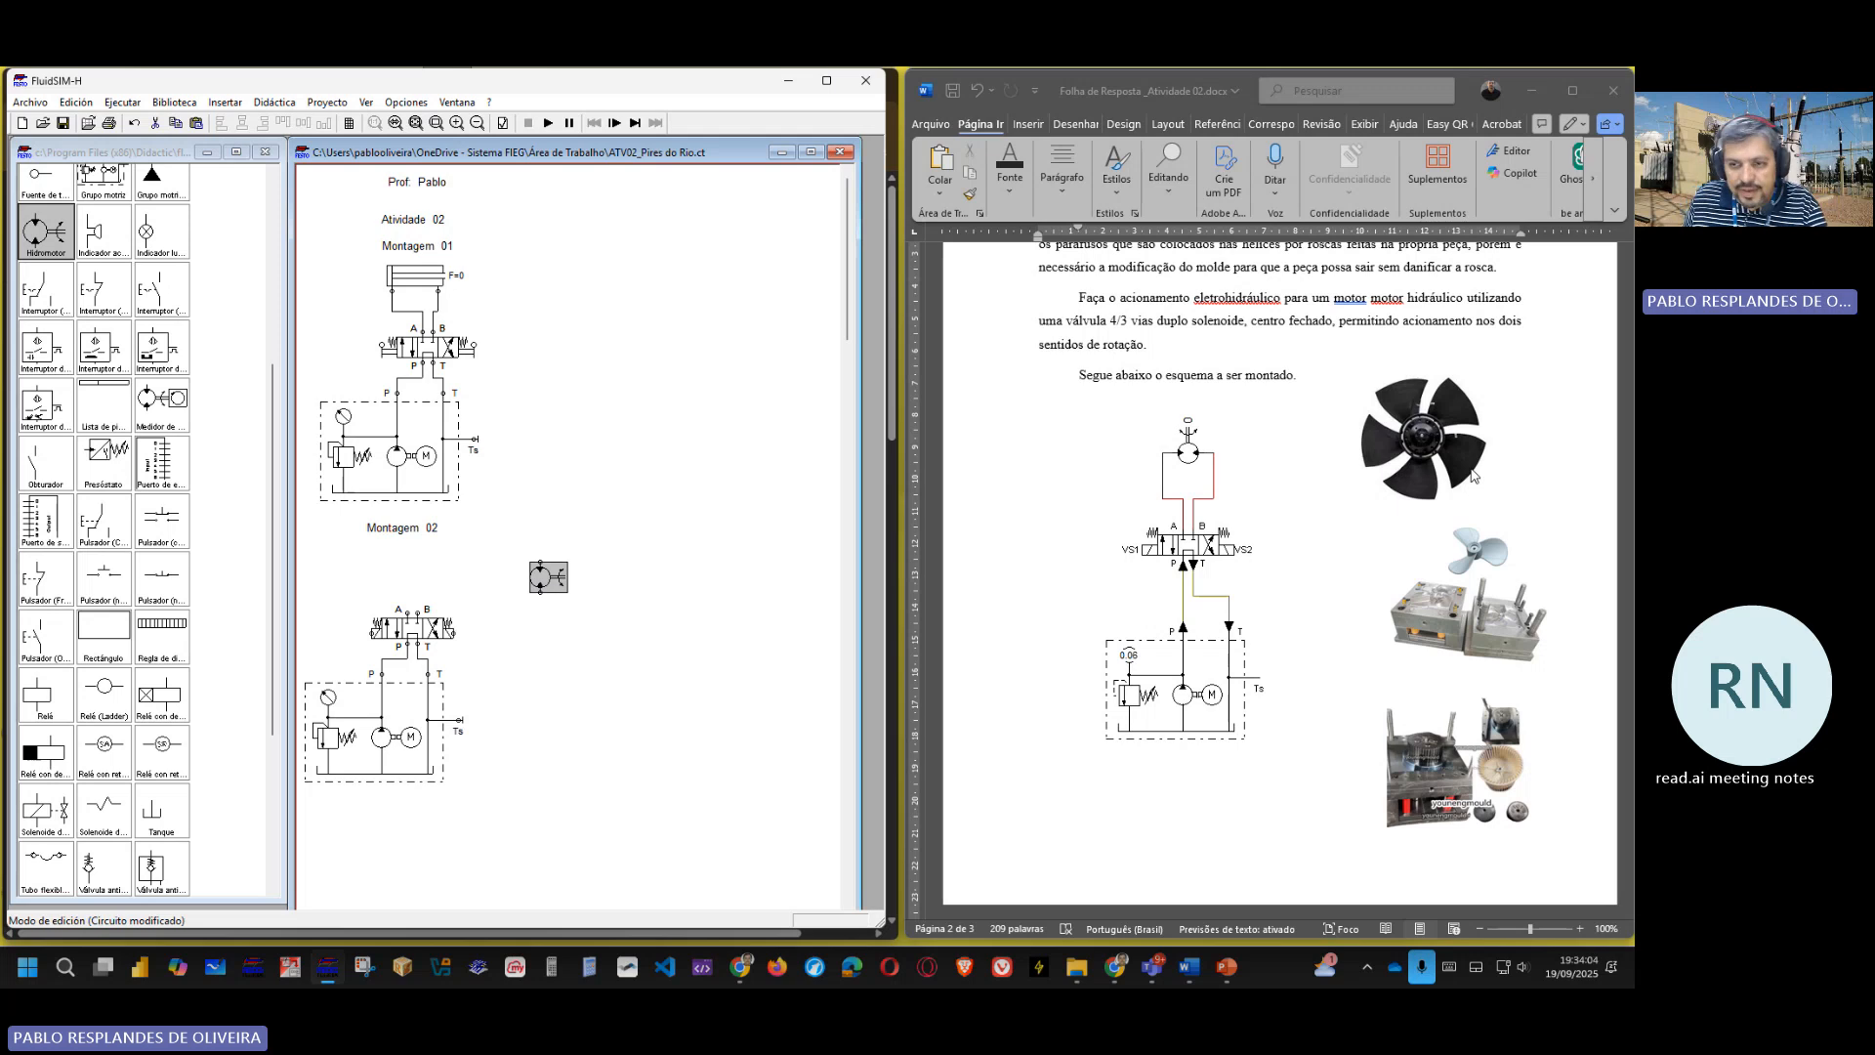
pyautogui.rightClick(545, 583)
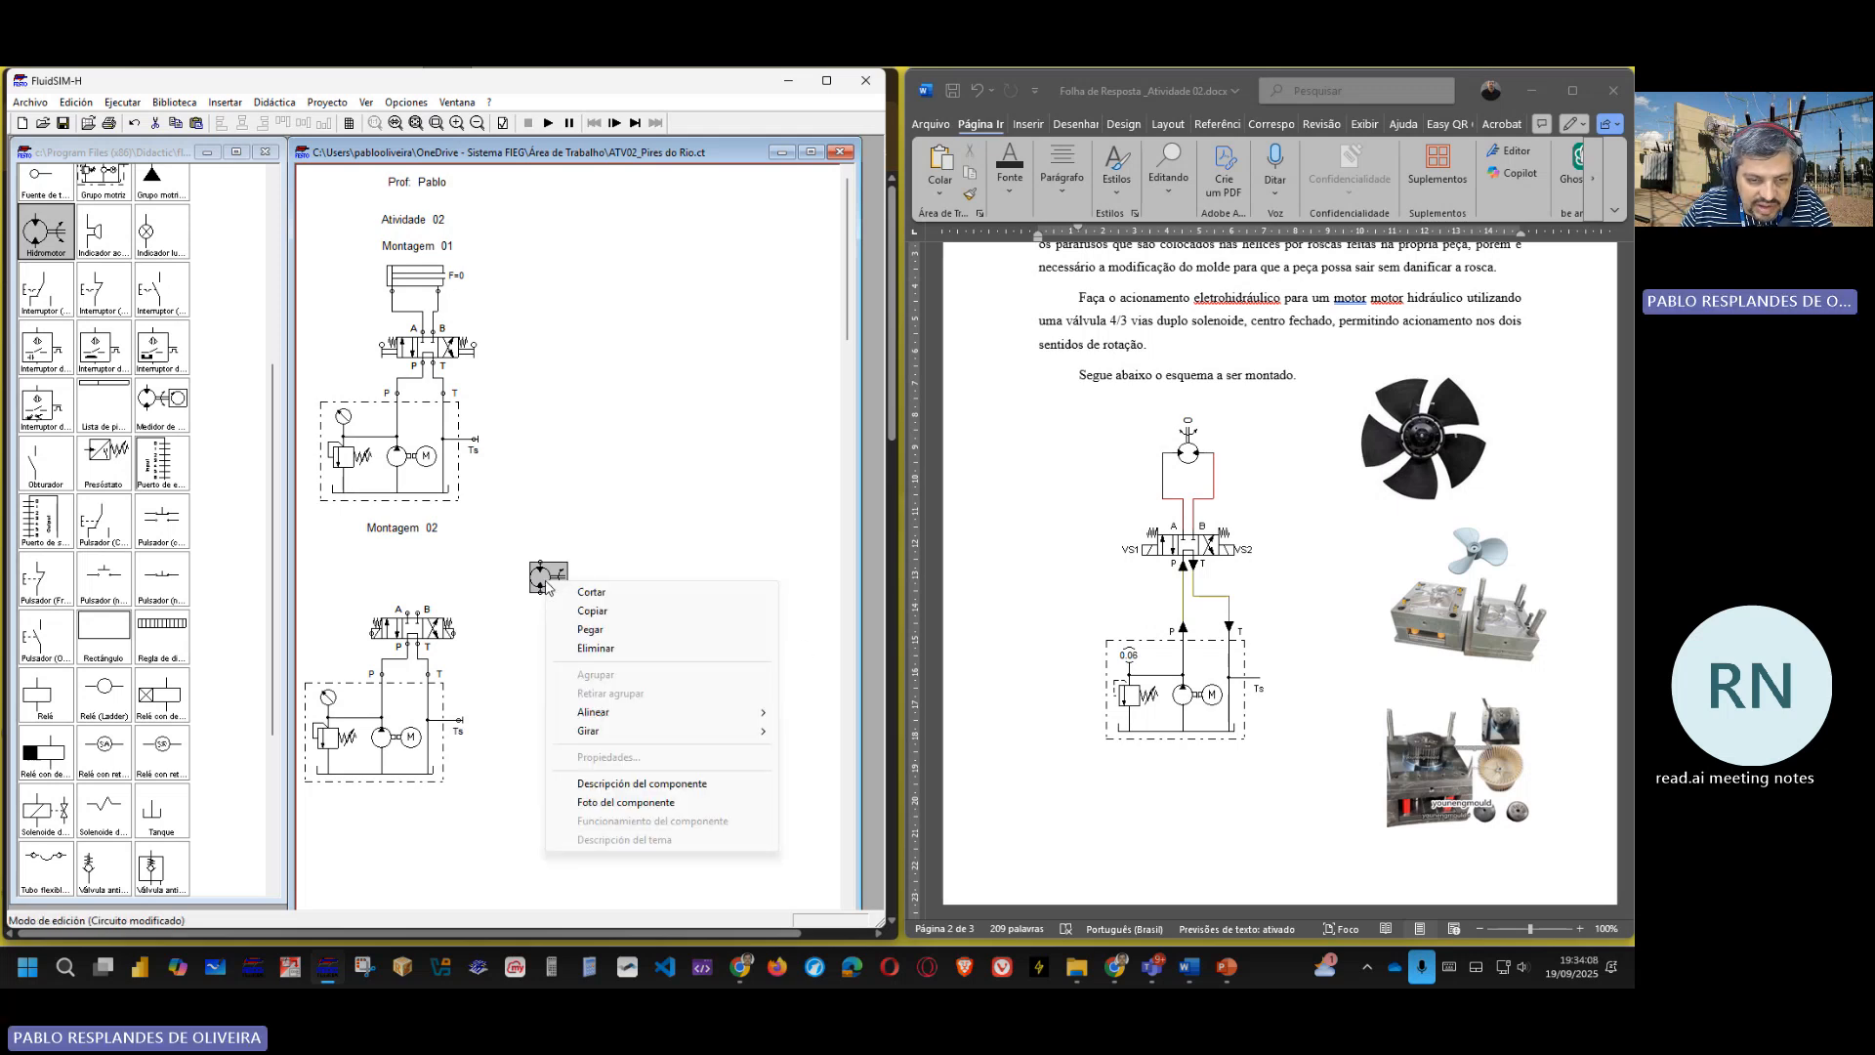
pyautogui.moveTo(672, 735)
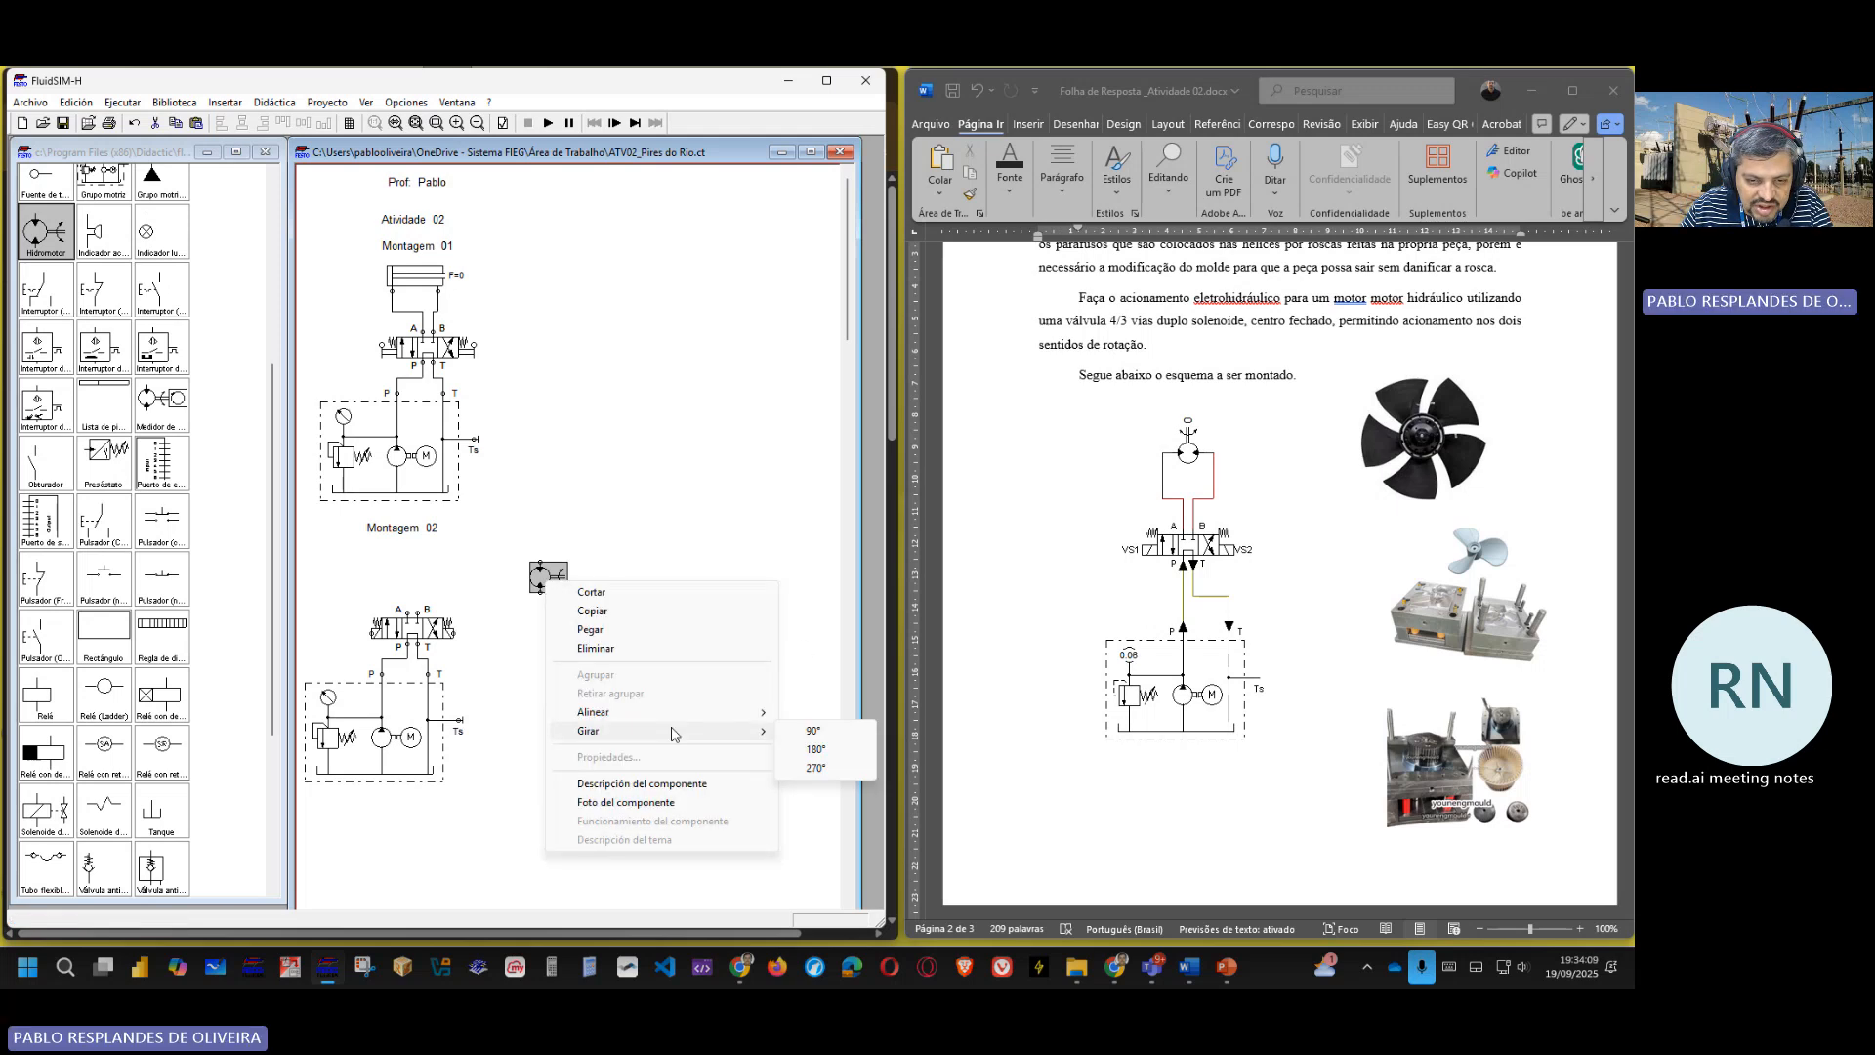
pyautogui.click(811, 732)
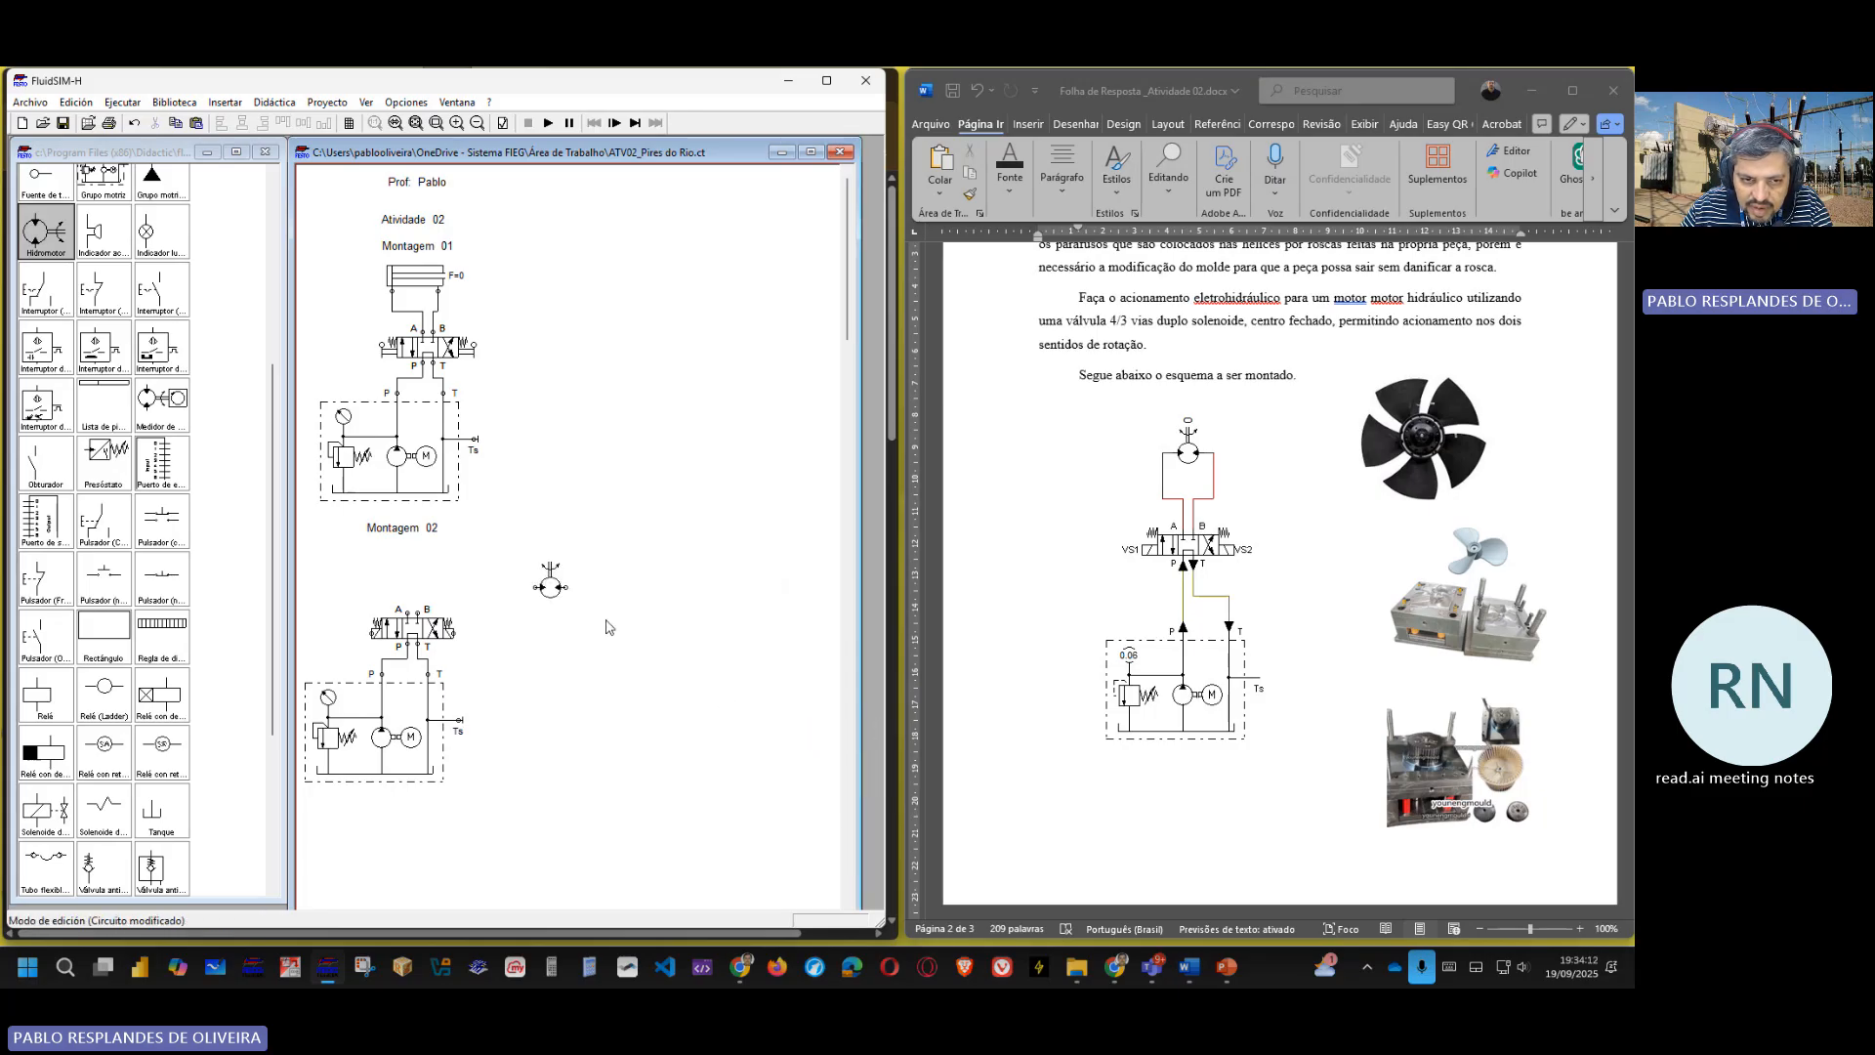
pyautogui.moveTo(550, 579); pyautogui.dragTo(411, 580)
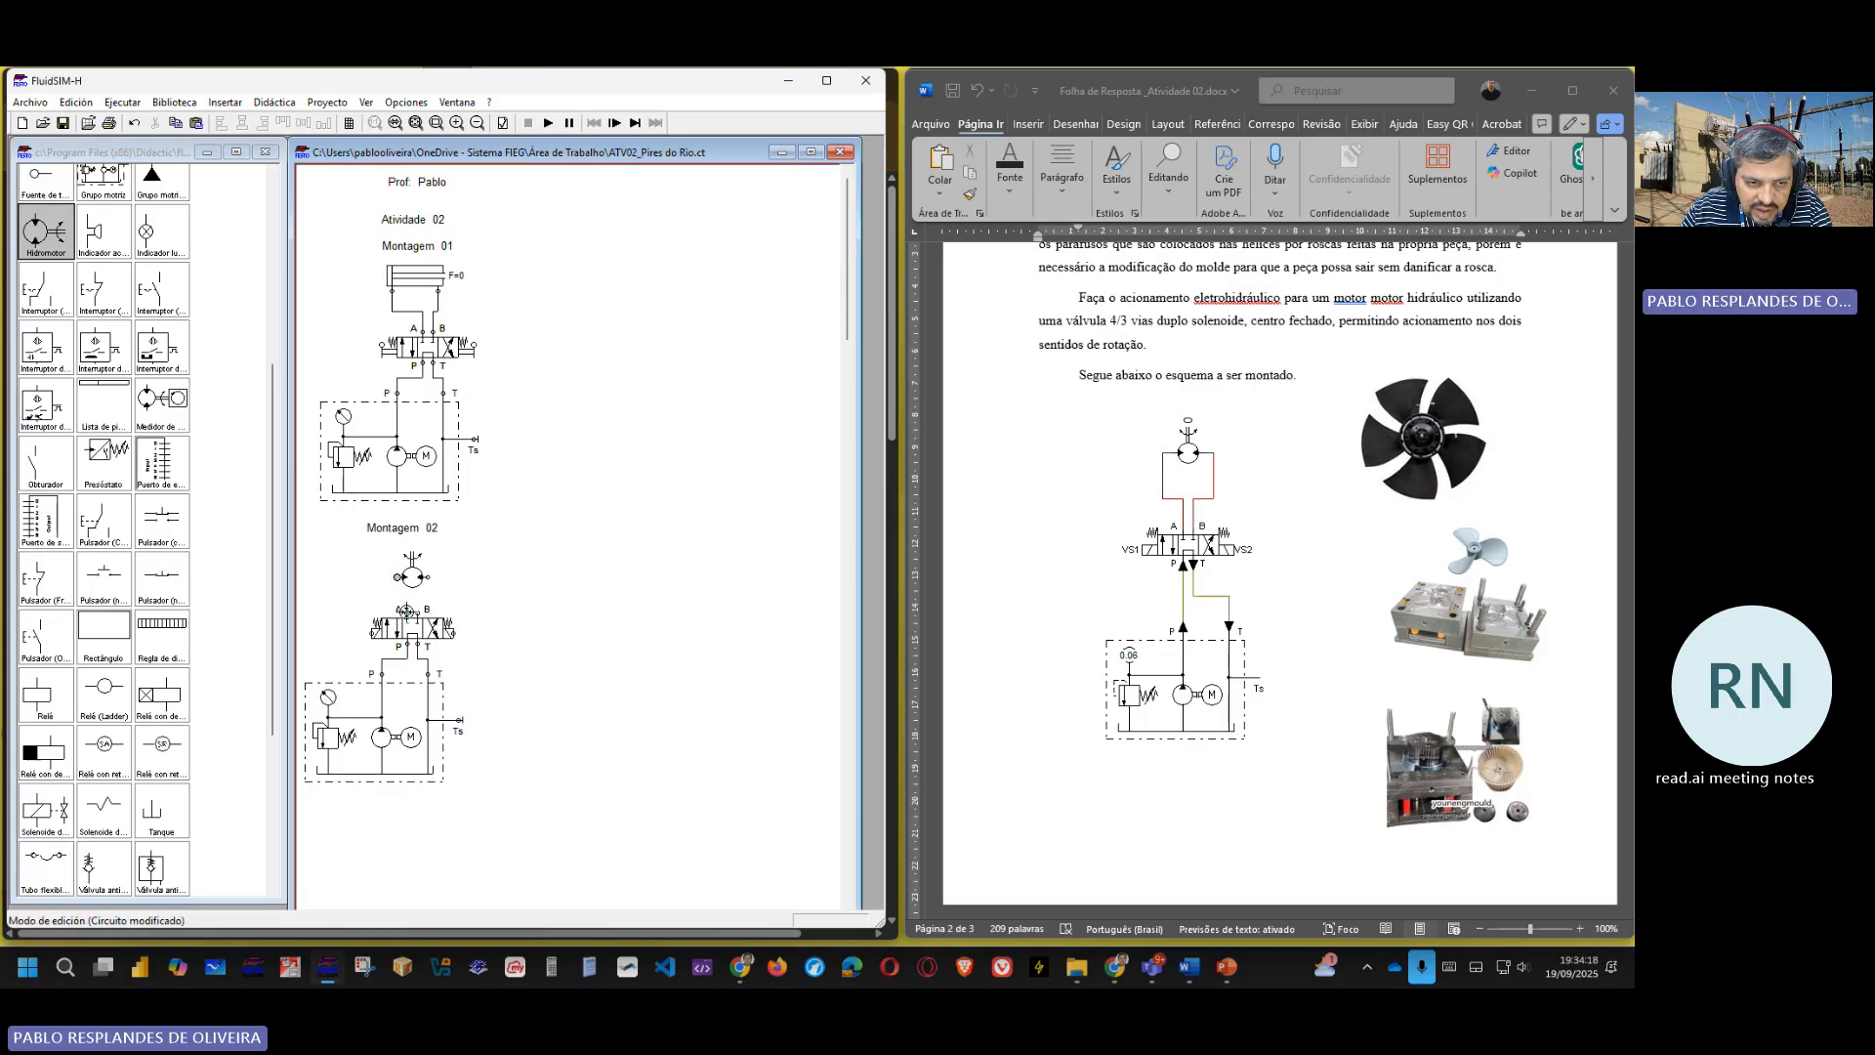
# - Connect the hydraulic motor's two ports to ports A and B of the Montagem 02 valve
pyautogui.moveTo(408, 613); pyautogui.dragTo(407, 614)
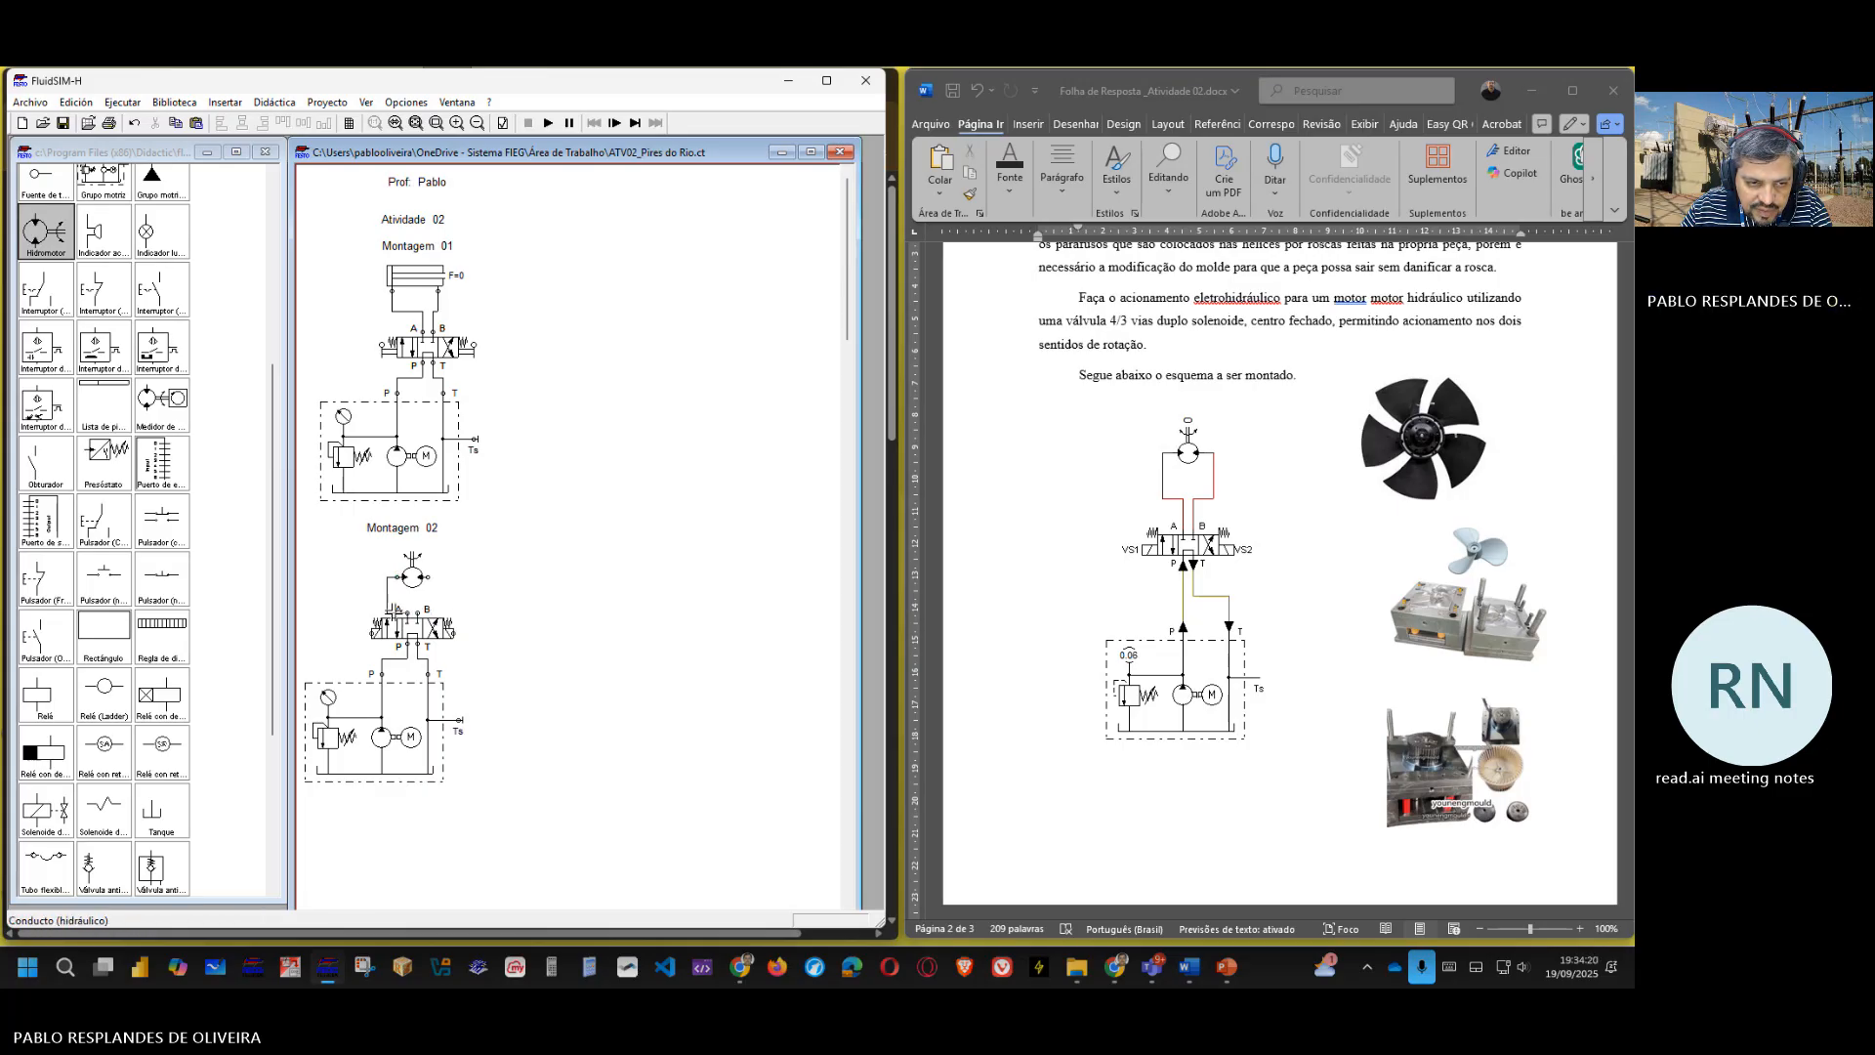
pyautogui.doubleClick(393, 609)
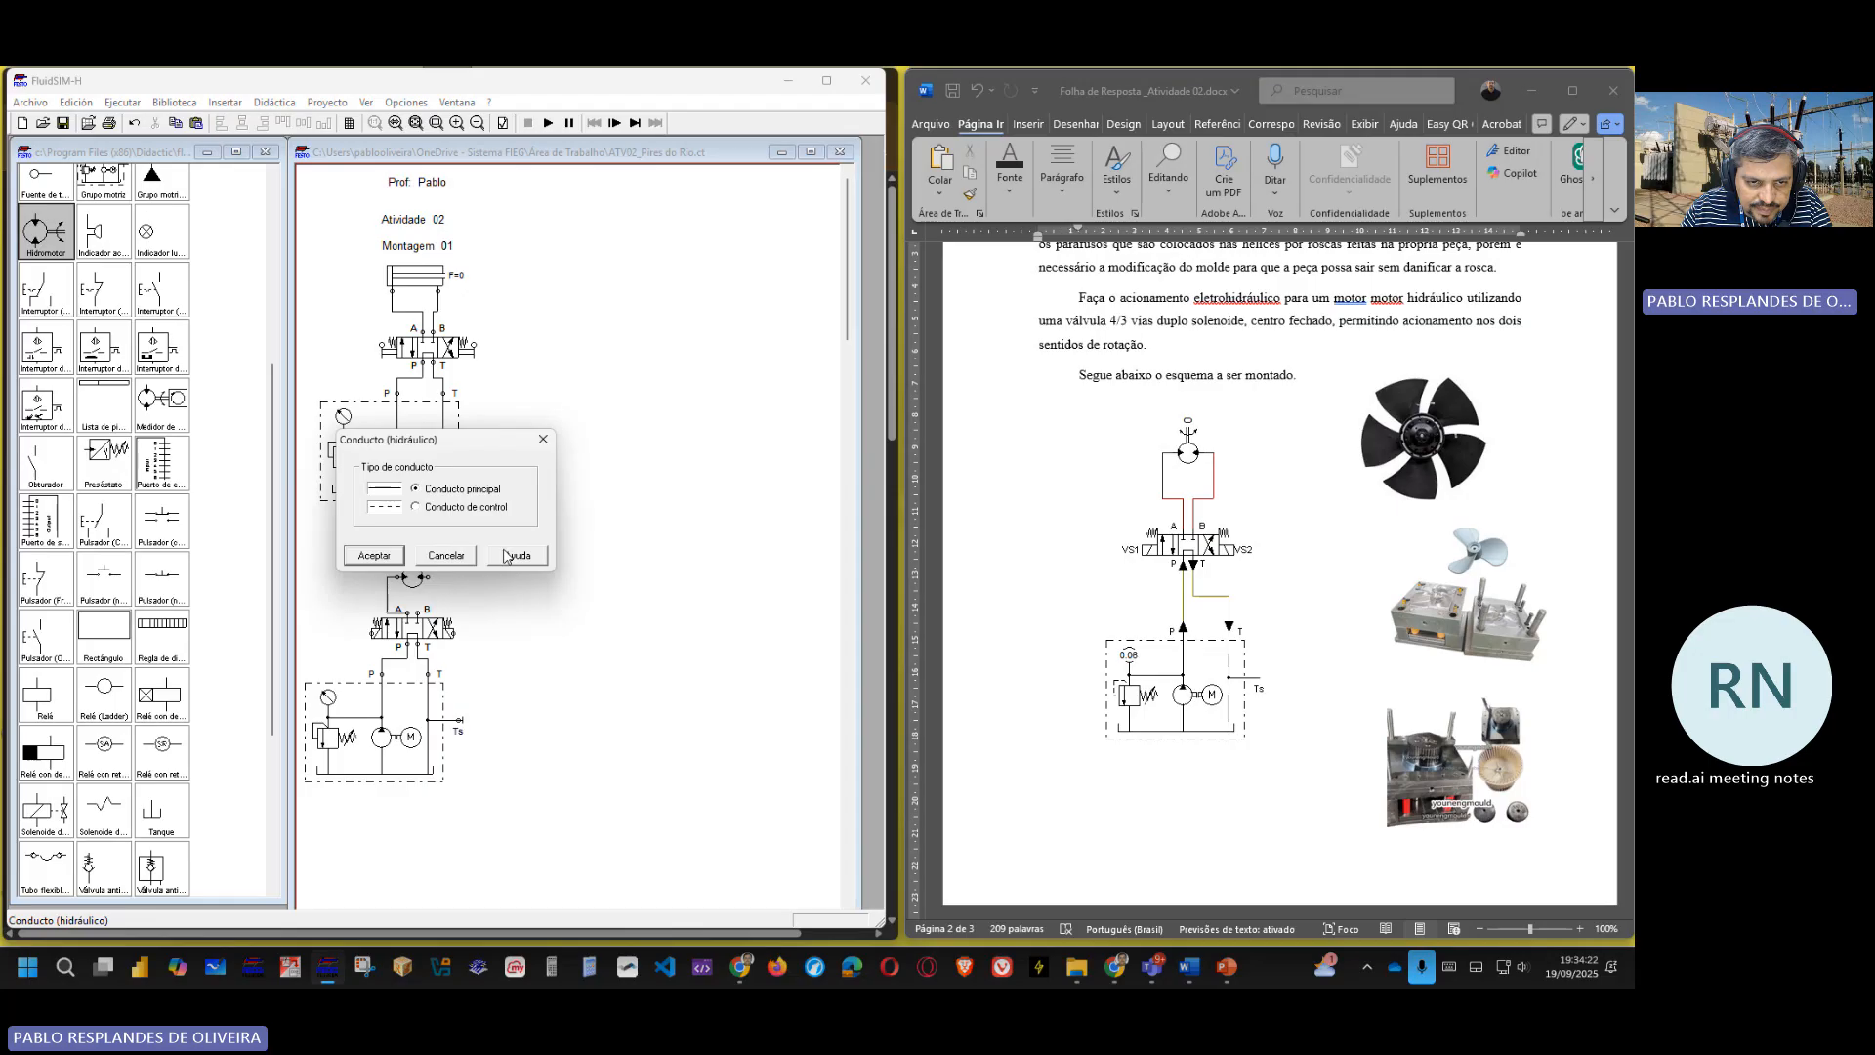
pyautogui.click(543, 439)
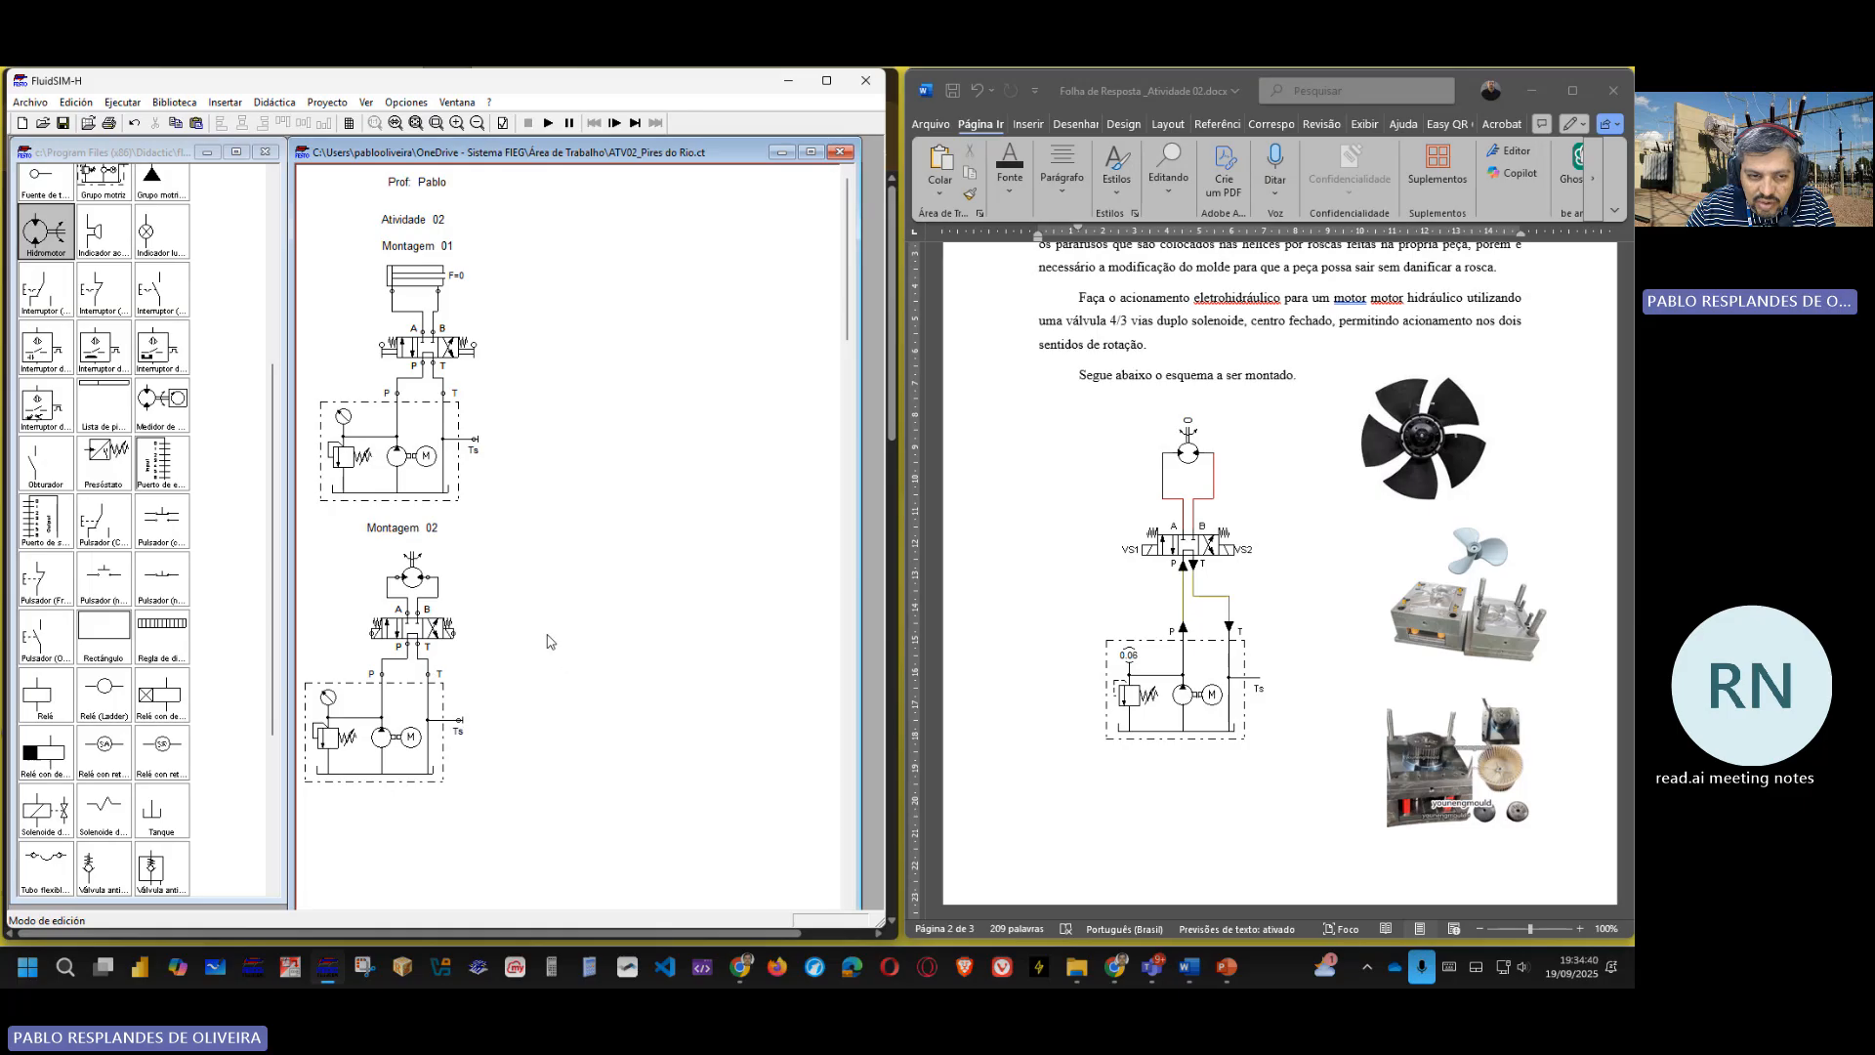
# - Label the Montagem 02 valve's left solenoid VS1 and its right solenoid VS2
pyautogui.doubleClick(371, 632)
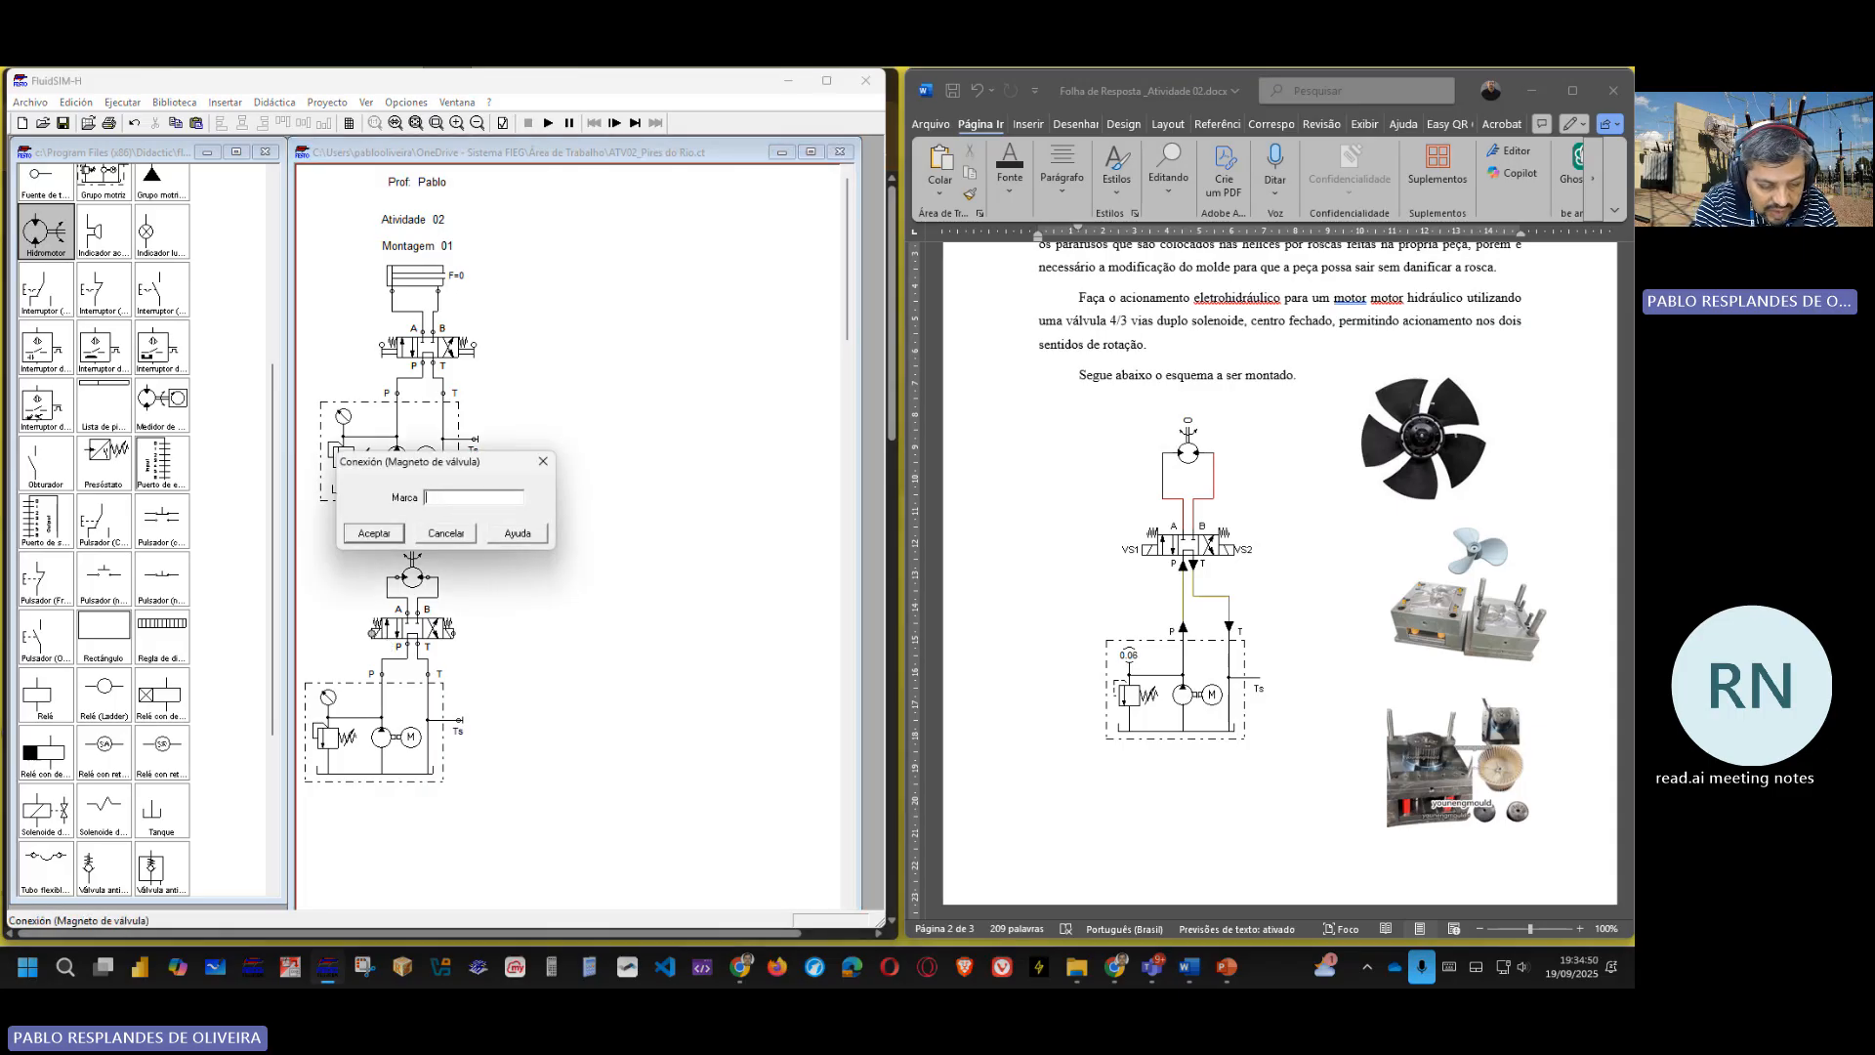
pyautogui.press('Return')
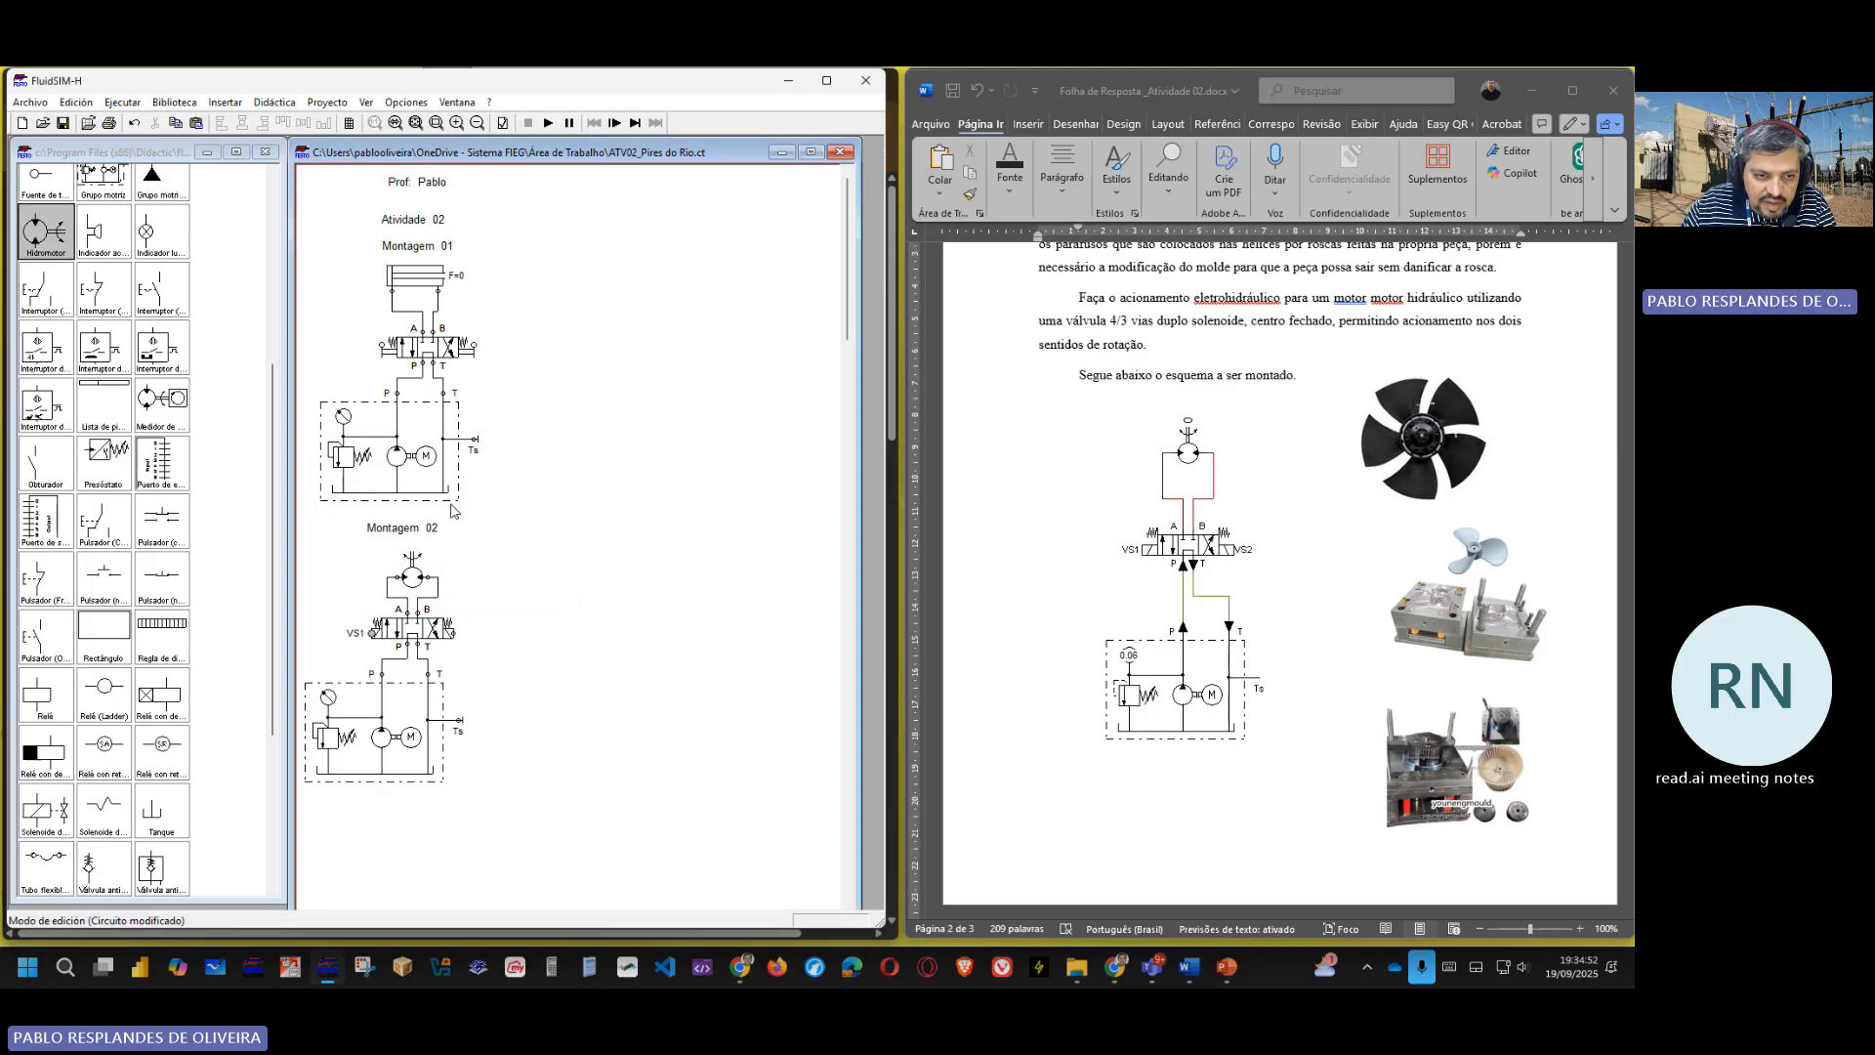
pyautogui.doubleClick(452, 633)
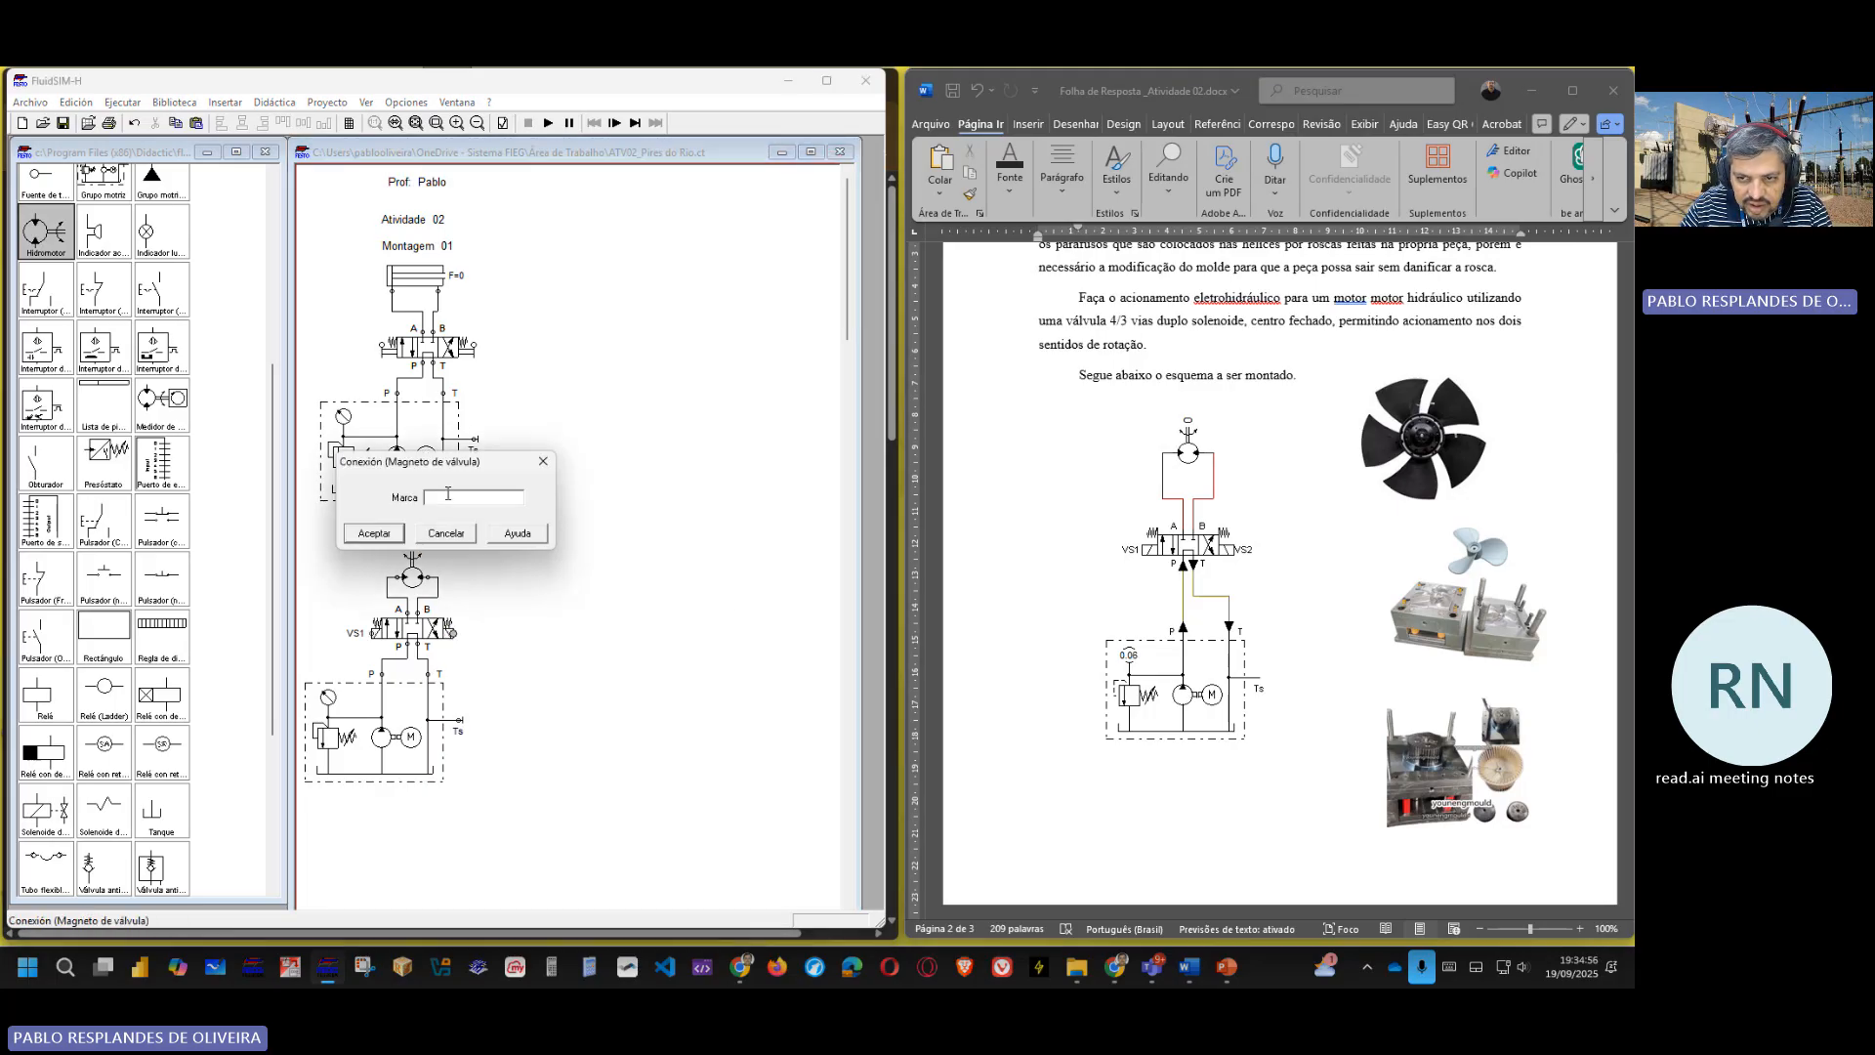
pyautogui.write('VS2')
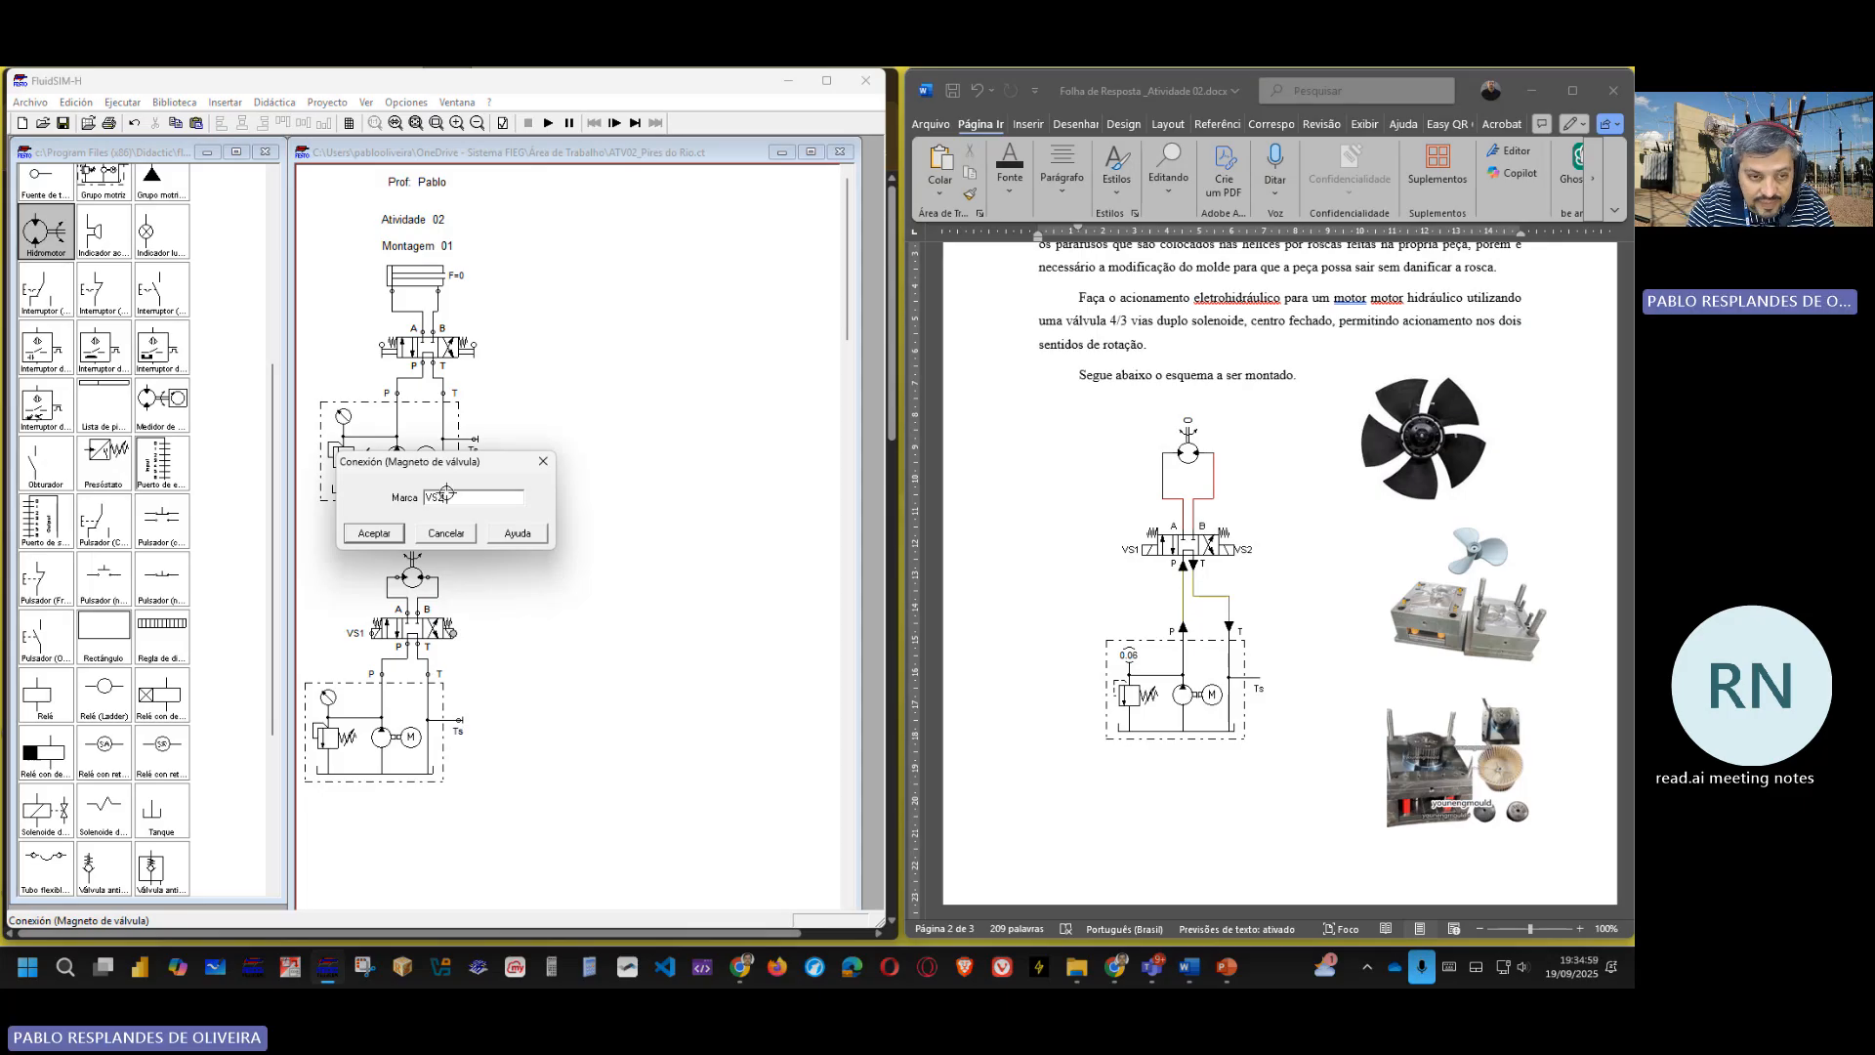
pyautogui.press('Return')
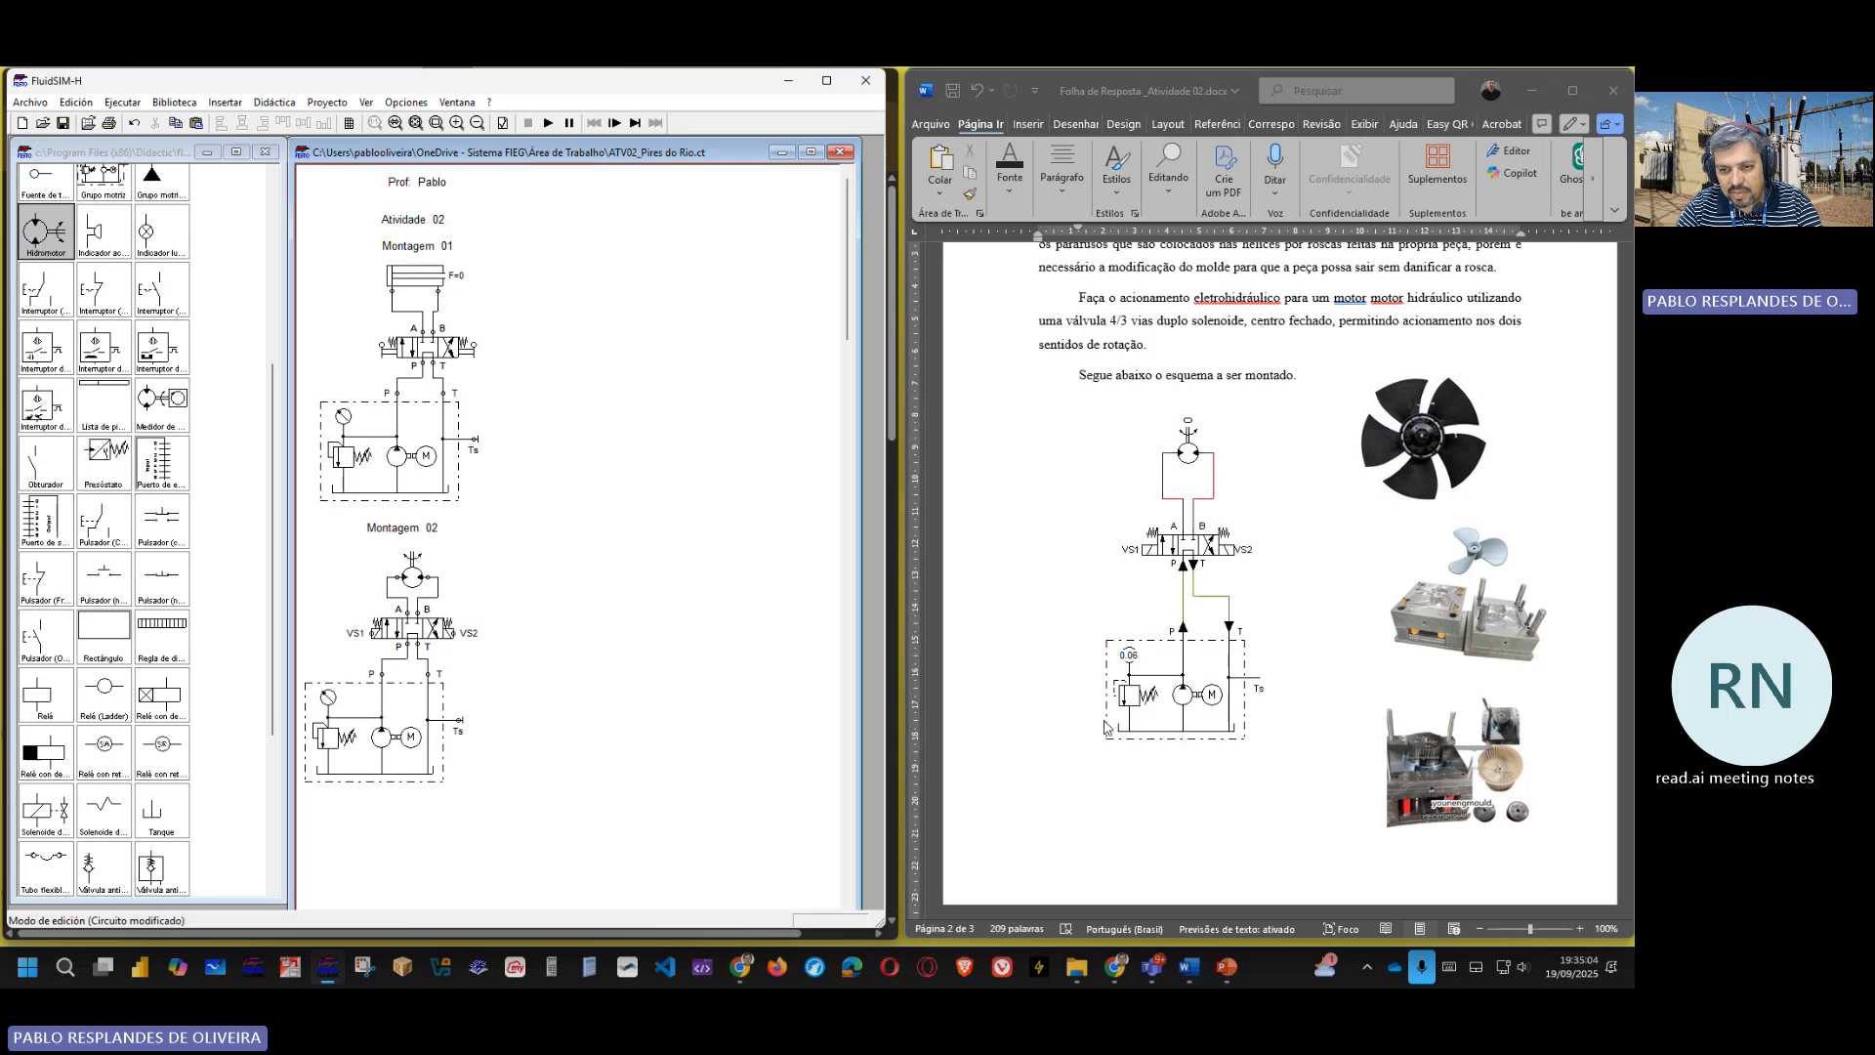
# - In the Word document, try to copy the fan and both mould pictures onto the electrical diagram page, and undo the paste
pyautogui.scroll(-3, 1105, 725)
pyautogui.scroll(-3, 1104, 726)
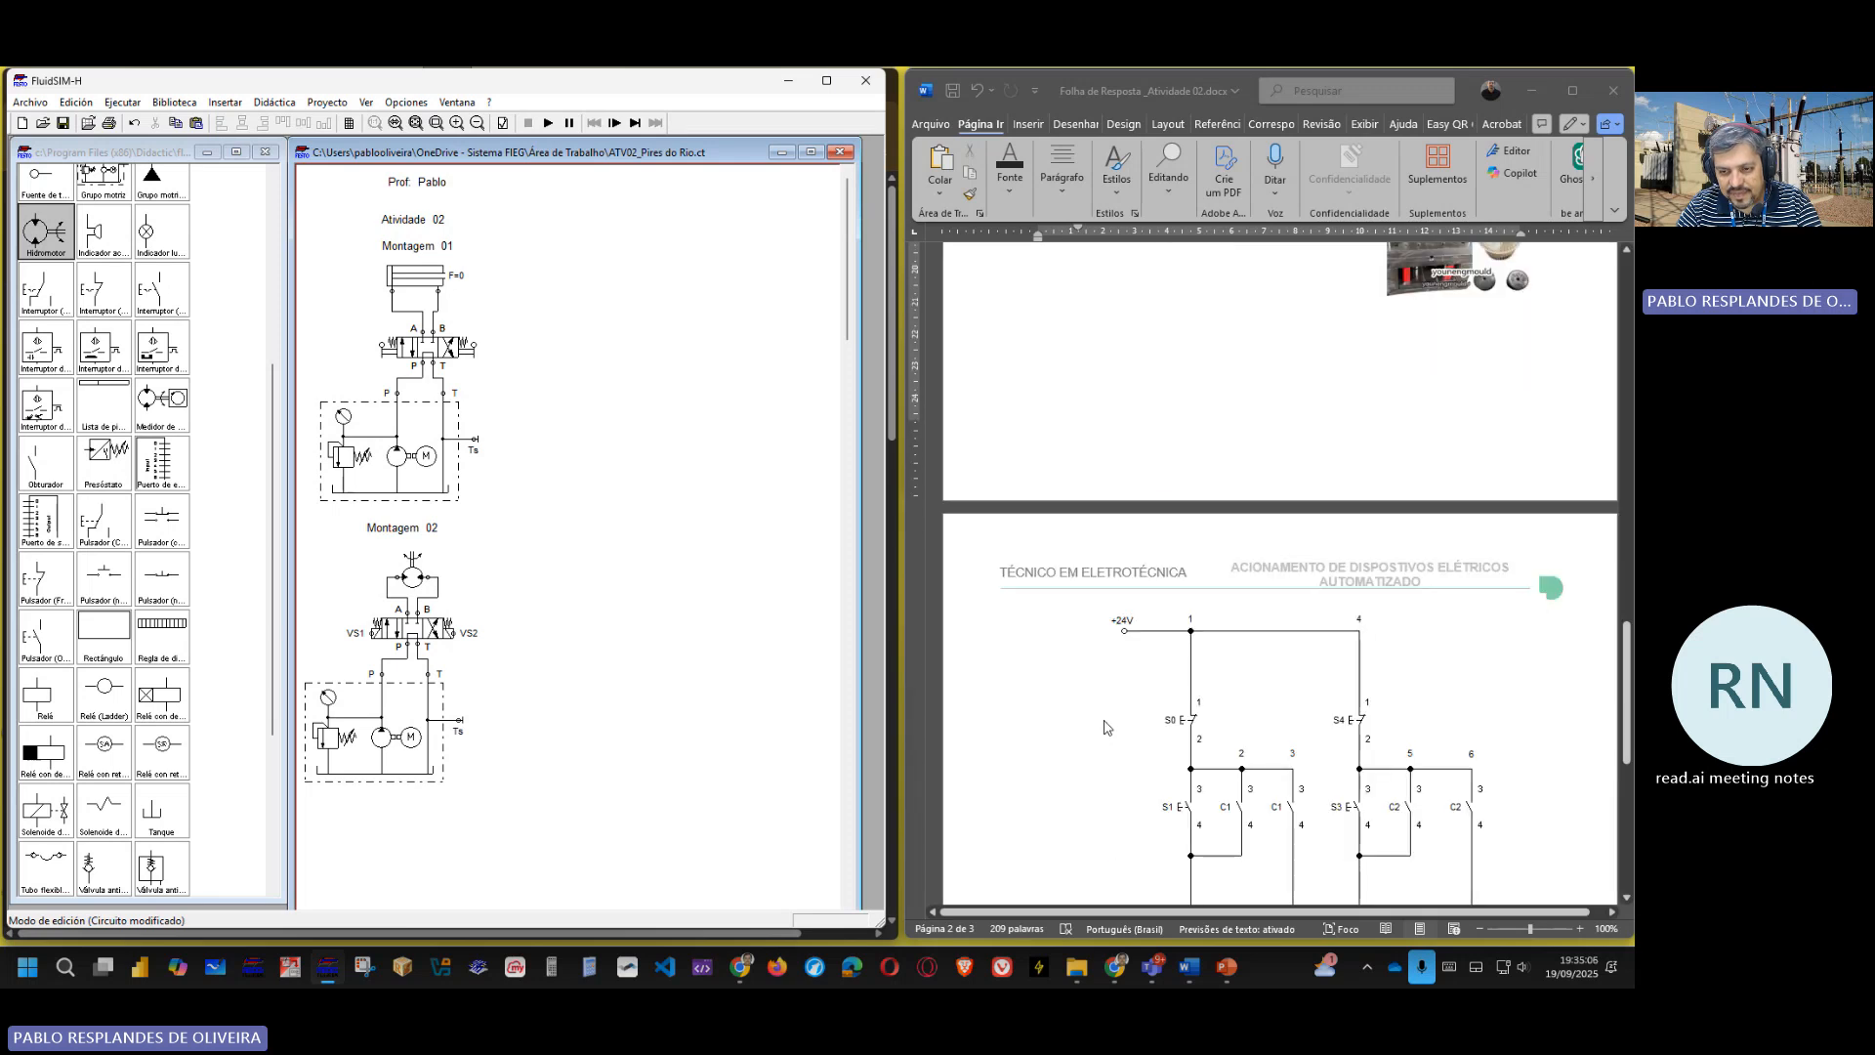
pyautogui.scroll(-3, 1105, 725)
pyautogui.scroll(9, 1104, 726)
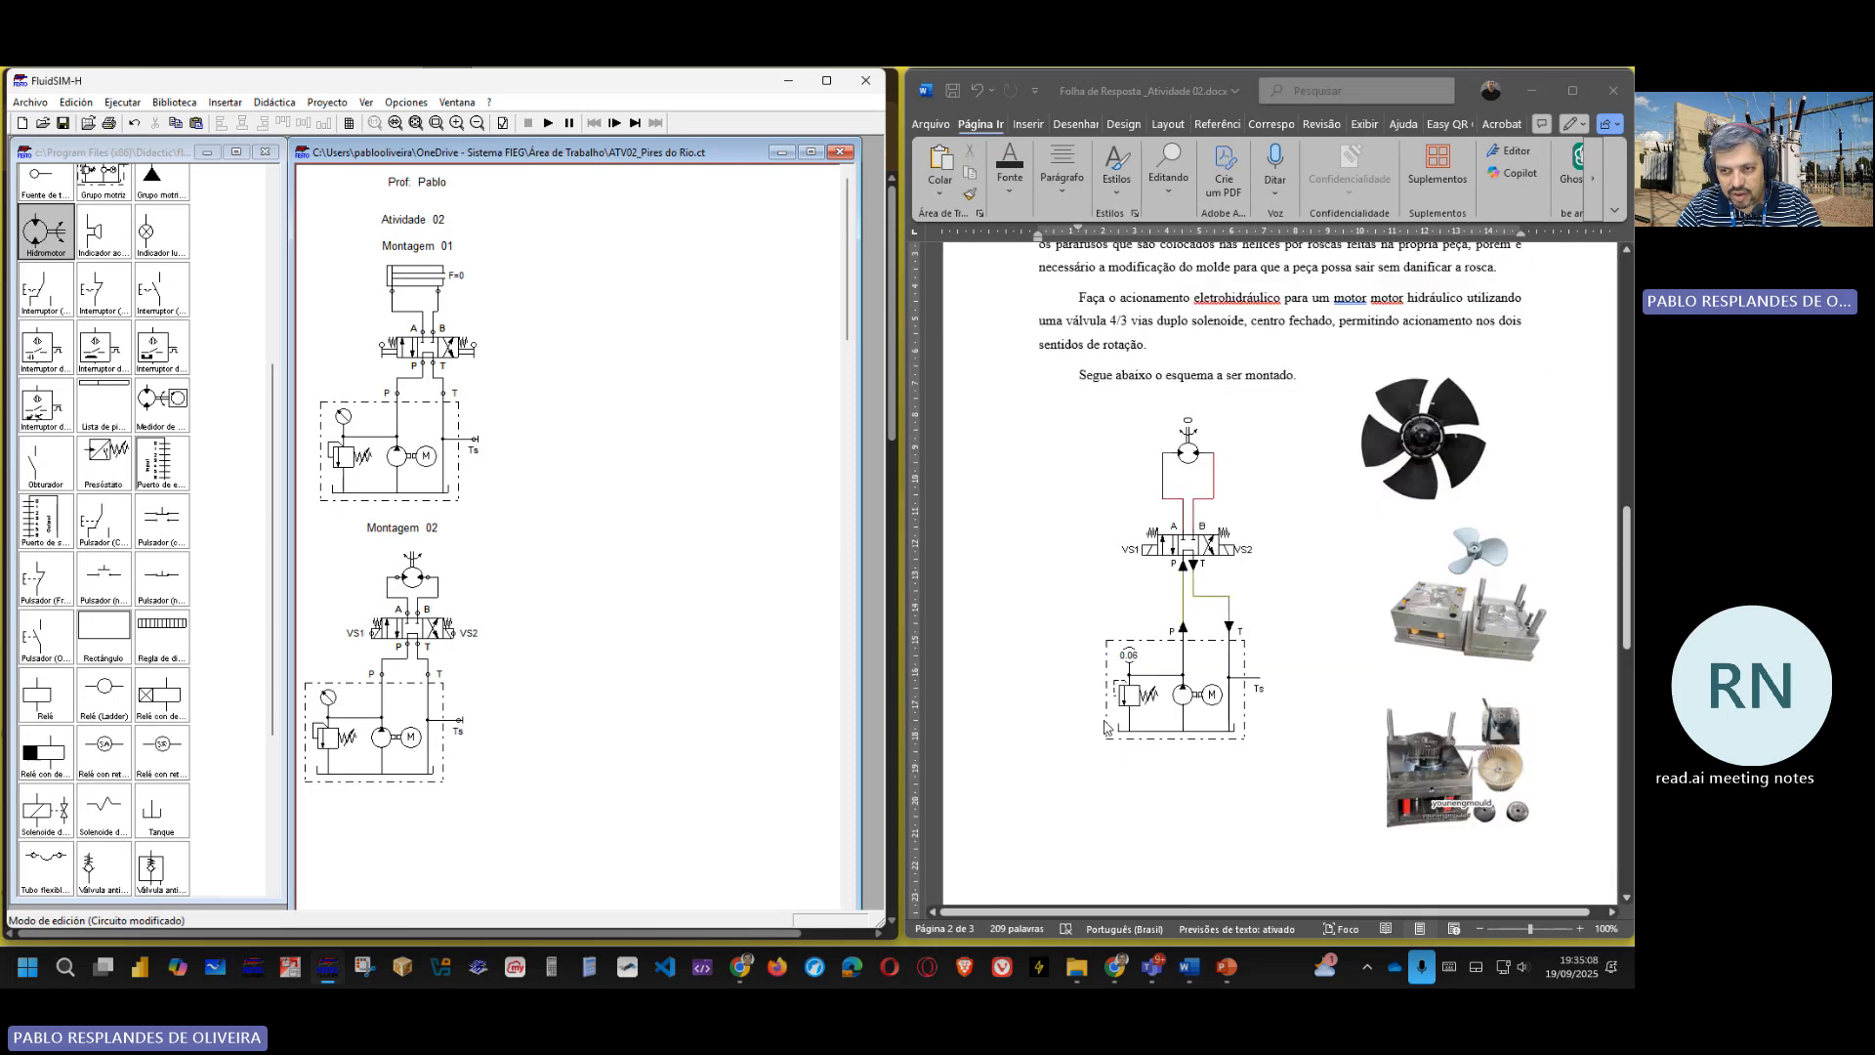
pyautogui.click(1419, 504)
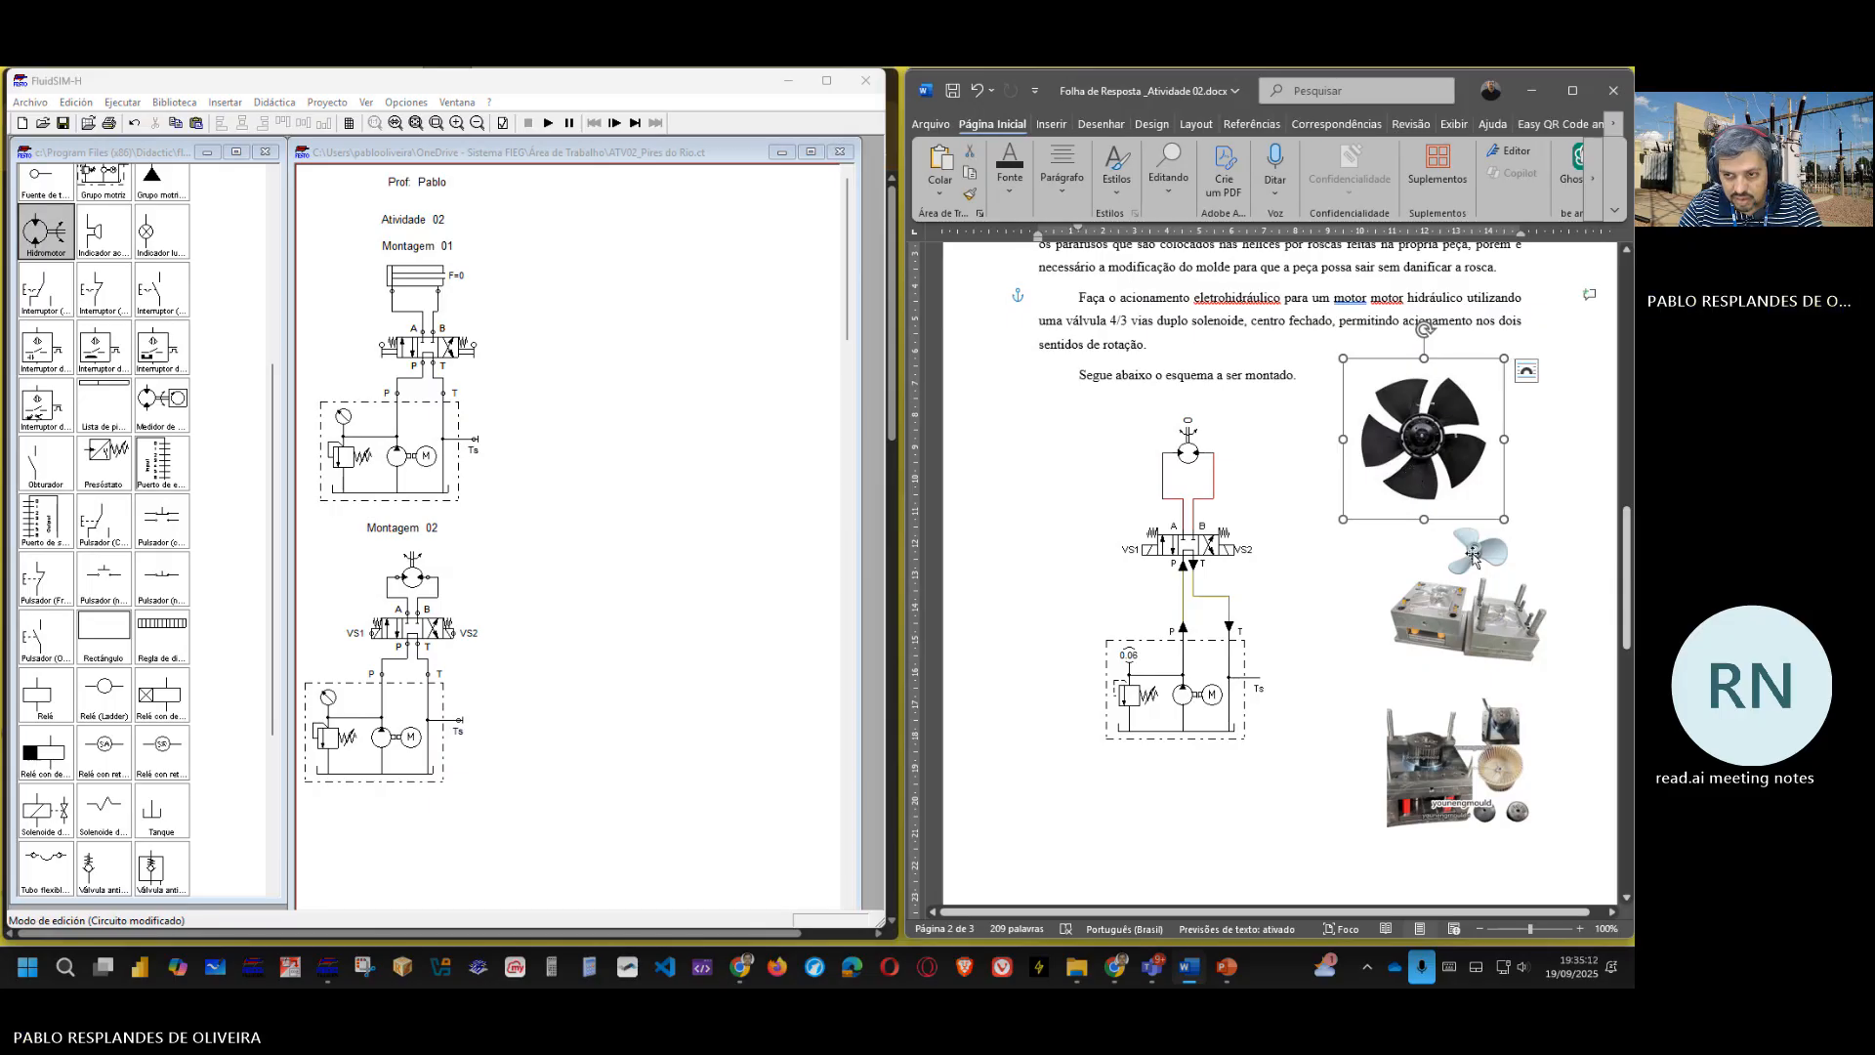
pyautogui.keyDown('ctrl'); pyautogui.click(1480, 662); pyautogui.keyUp('ctrl')
pyautogui.keyDown('ctrl'); pyautogui.click(1437, 750); pyautogui.keyUp('ctrl')
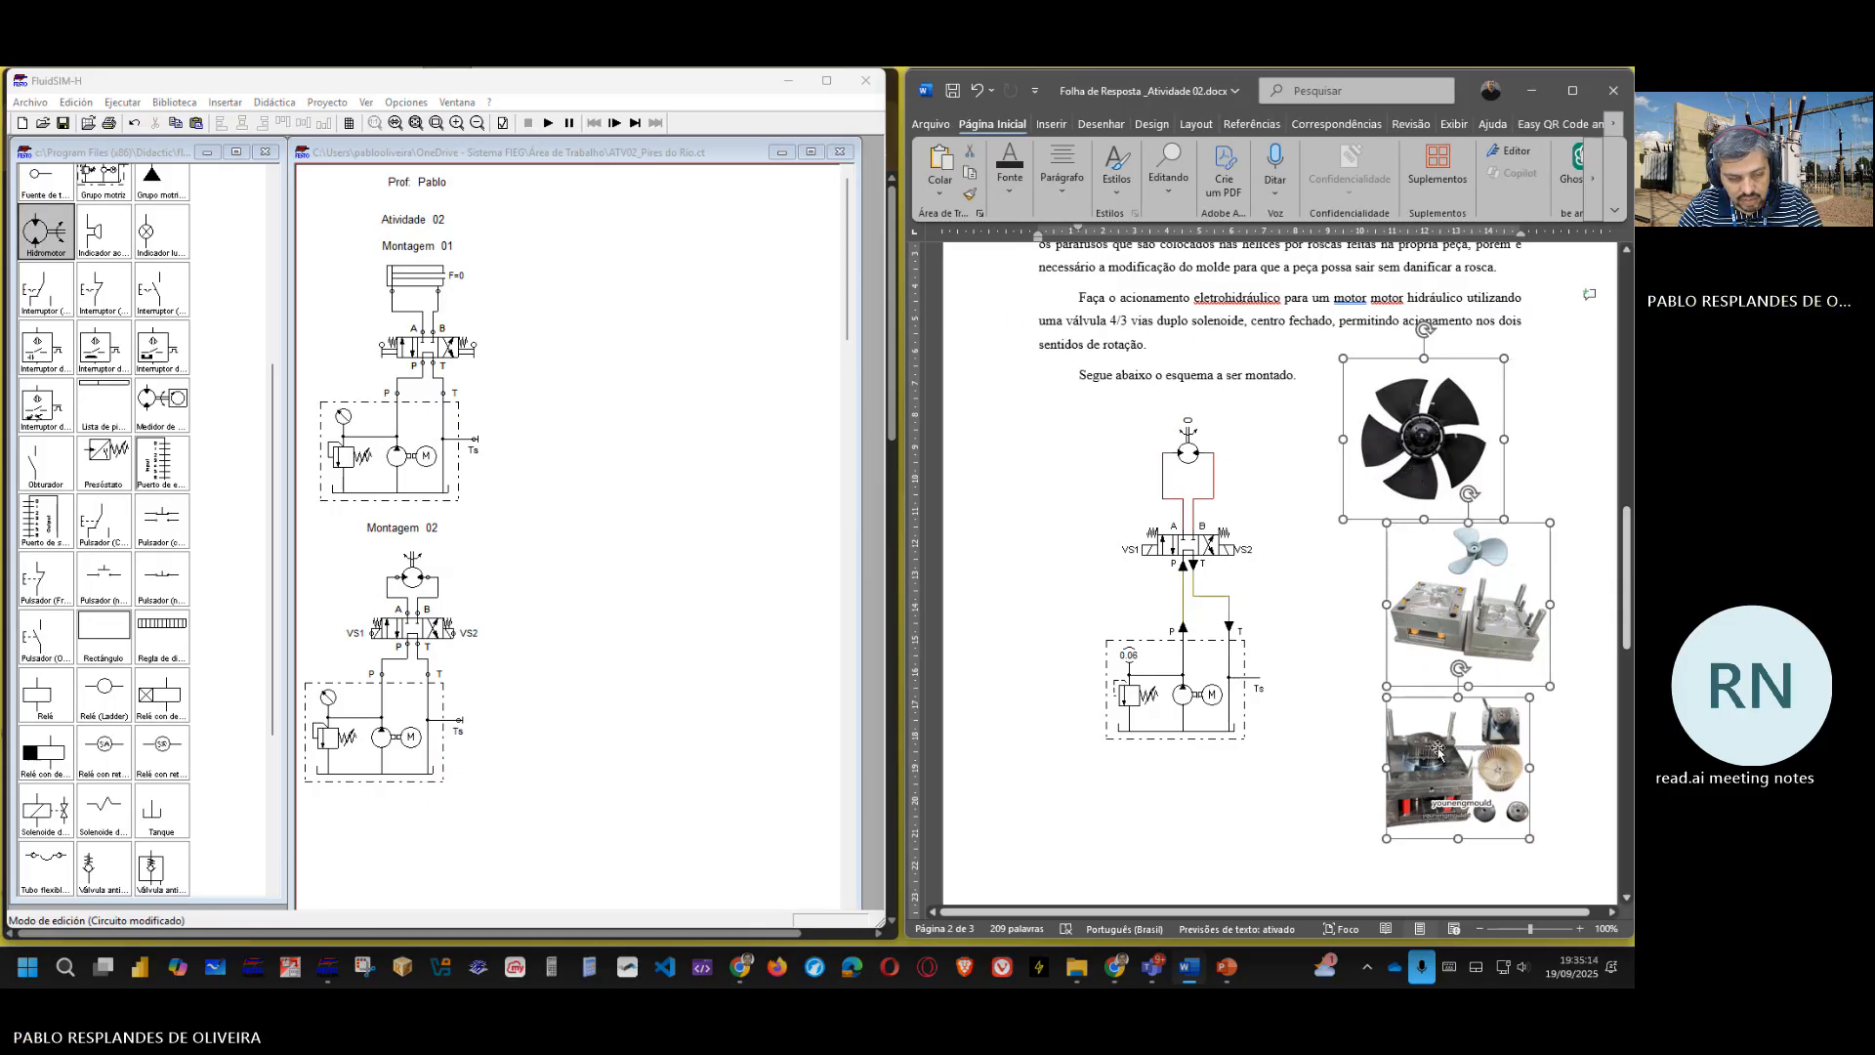
pyautogui.scroll(-10, 1174, 701)
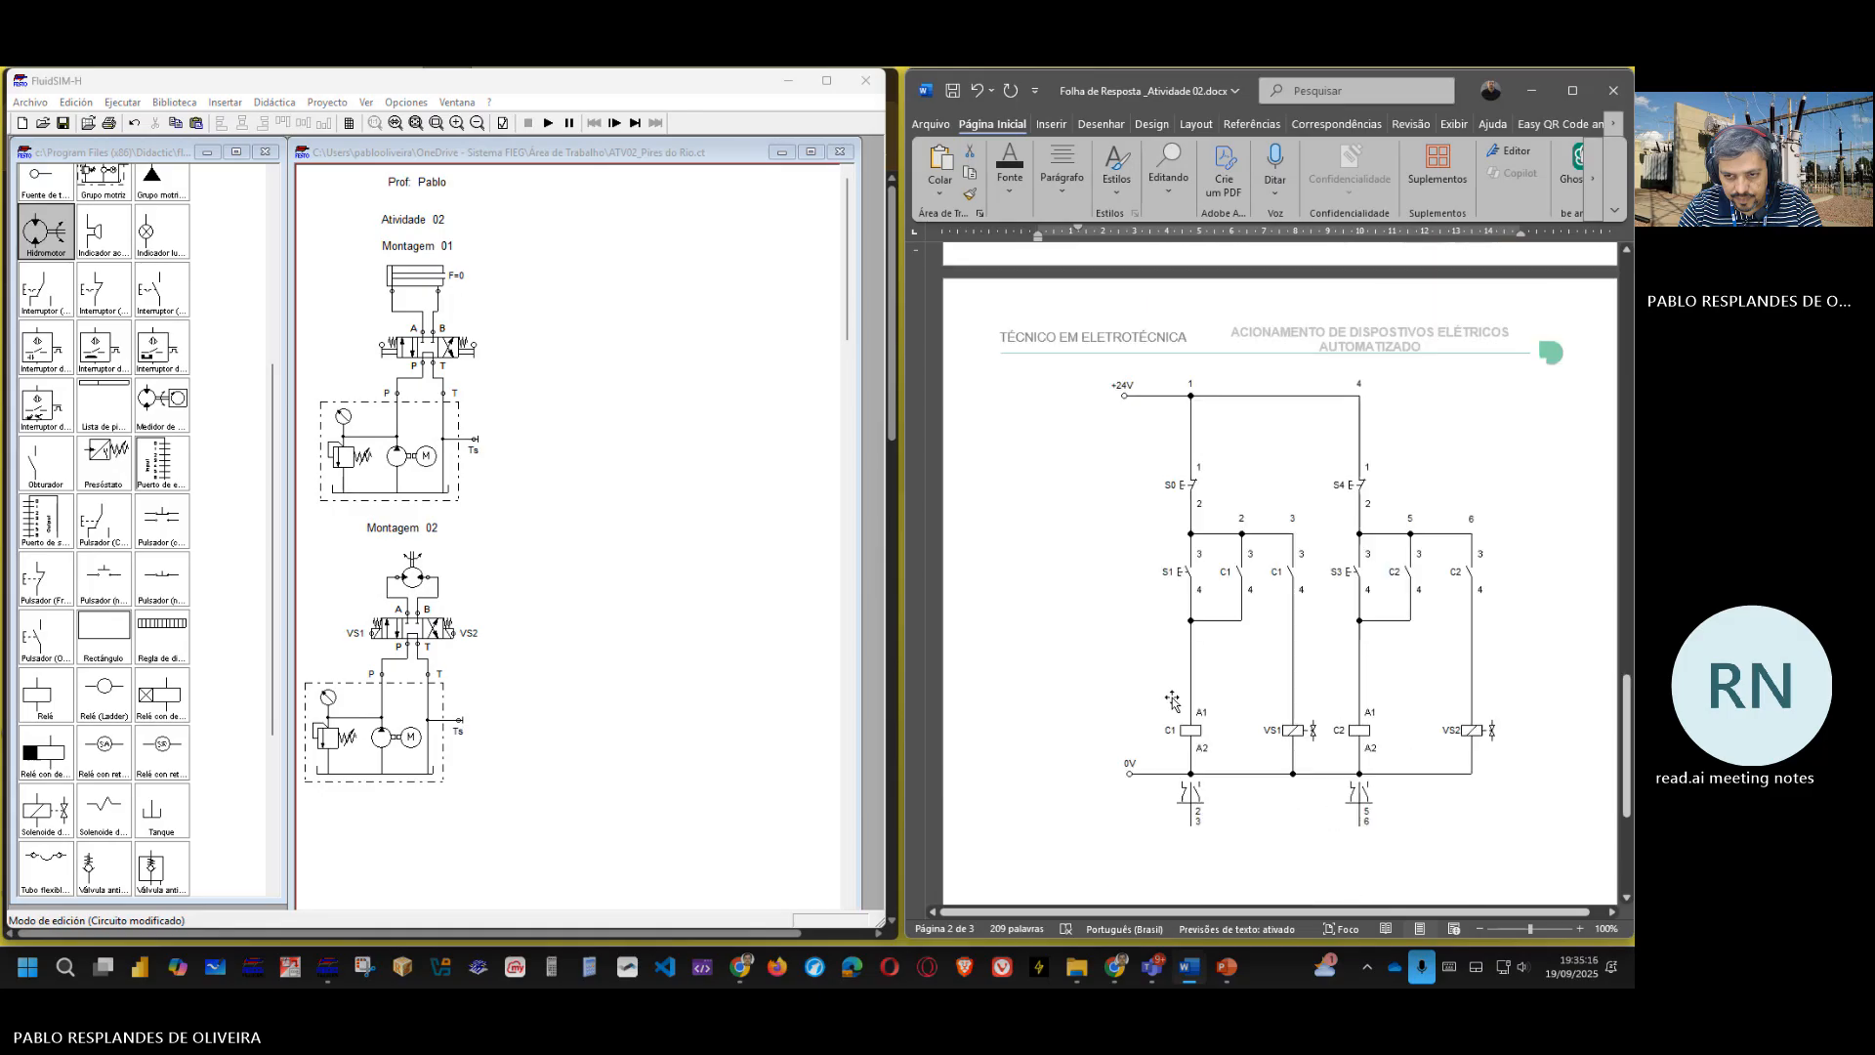
pyautogui.scroll(1, 1060, 530)
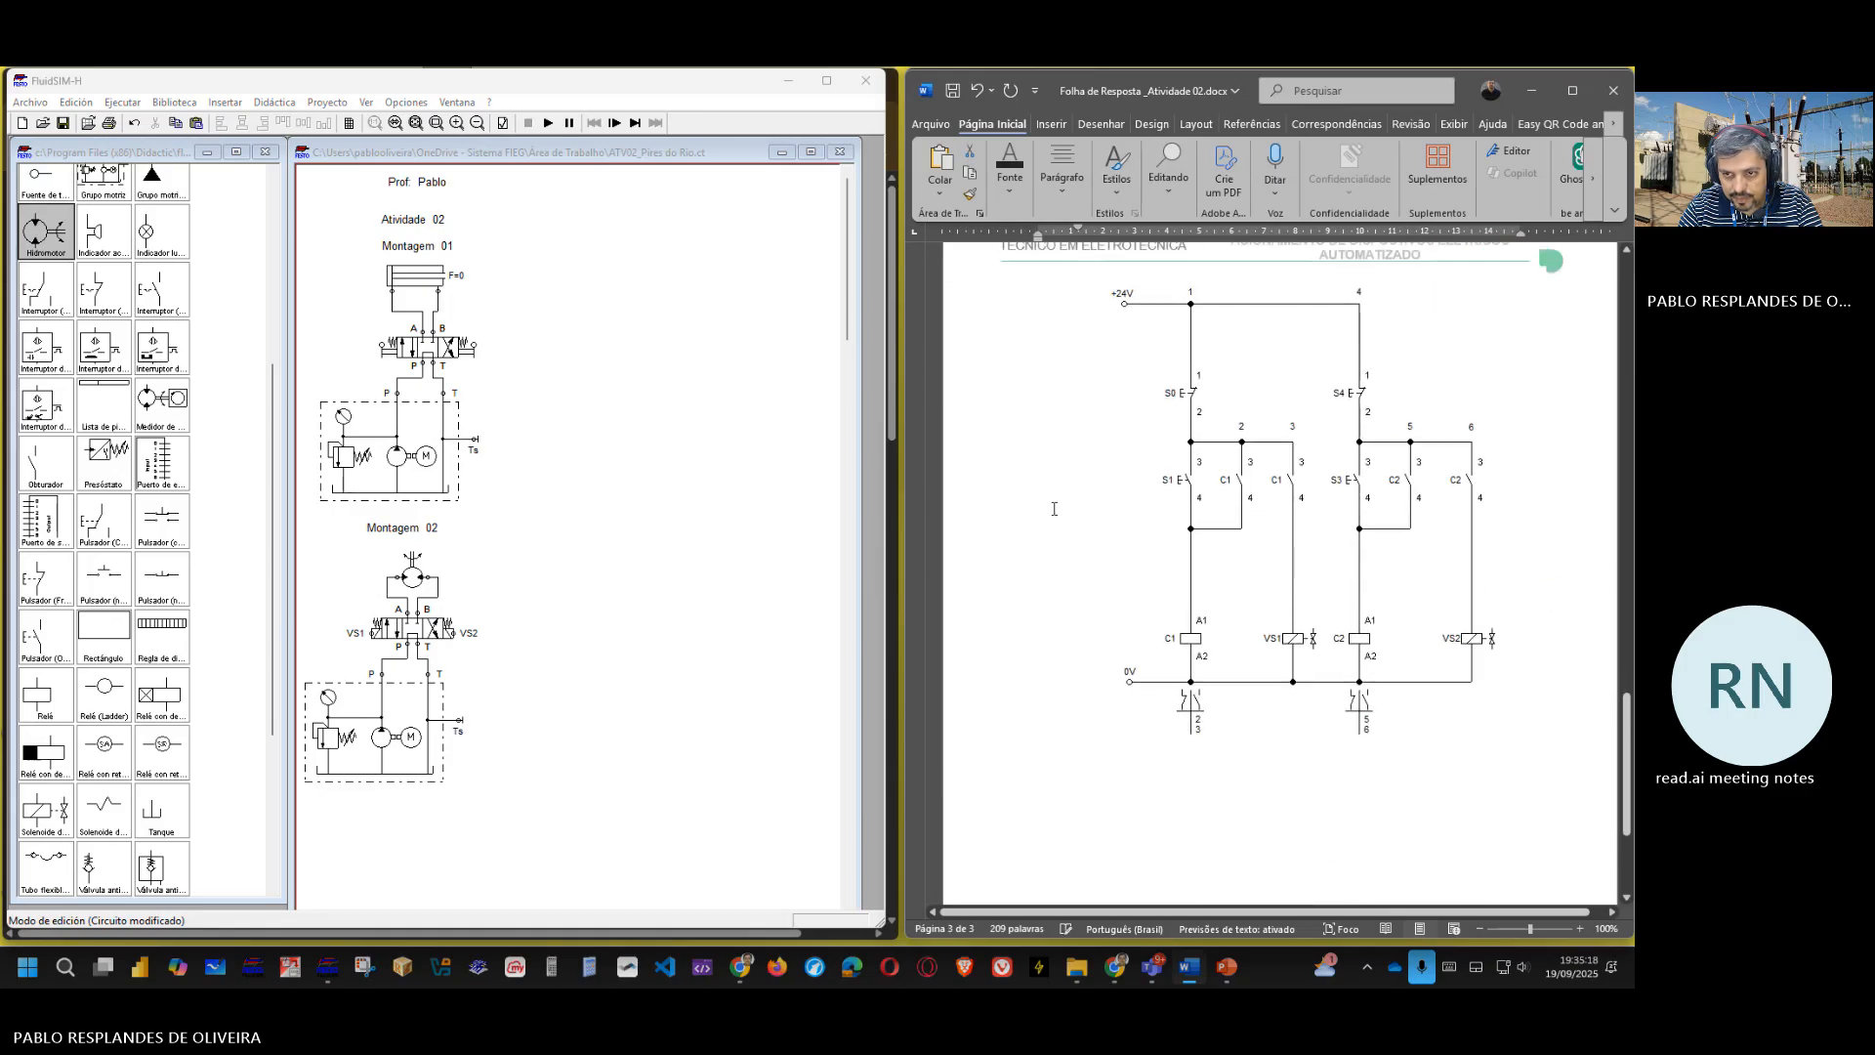
pyautogui.hotkey('ctrl', 'v')
pyautogui.hotkey('ctrl', 'z')
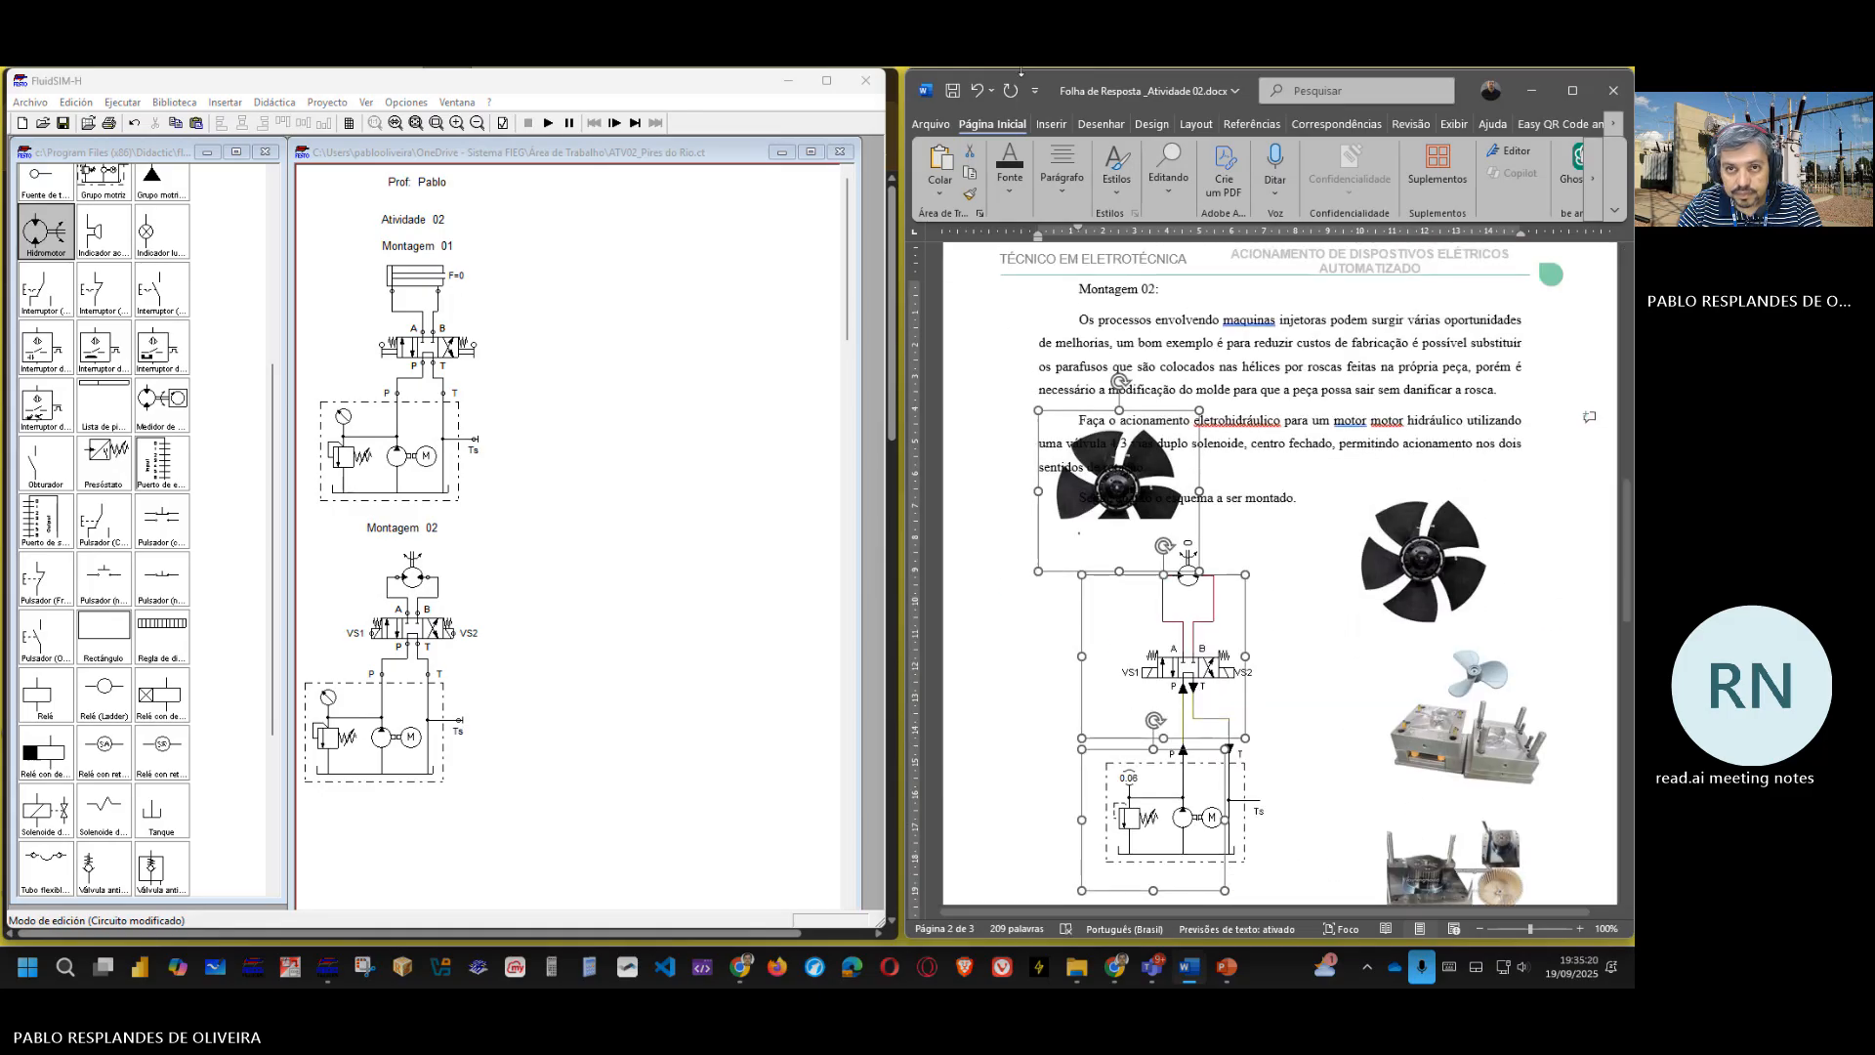
pyautogui.click(973, 94)
# - Look through the answer sheet's pages, checking the pictures and the Montagem 02 hydraulic and electrical diagrams
pyautogui.scroll(-20, 1045, 458)
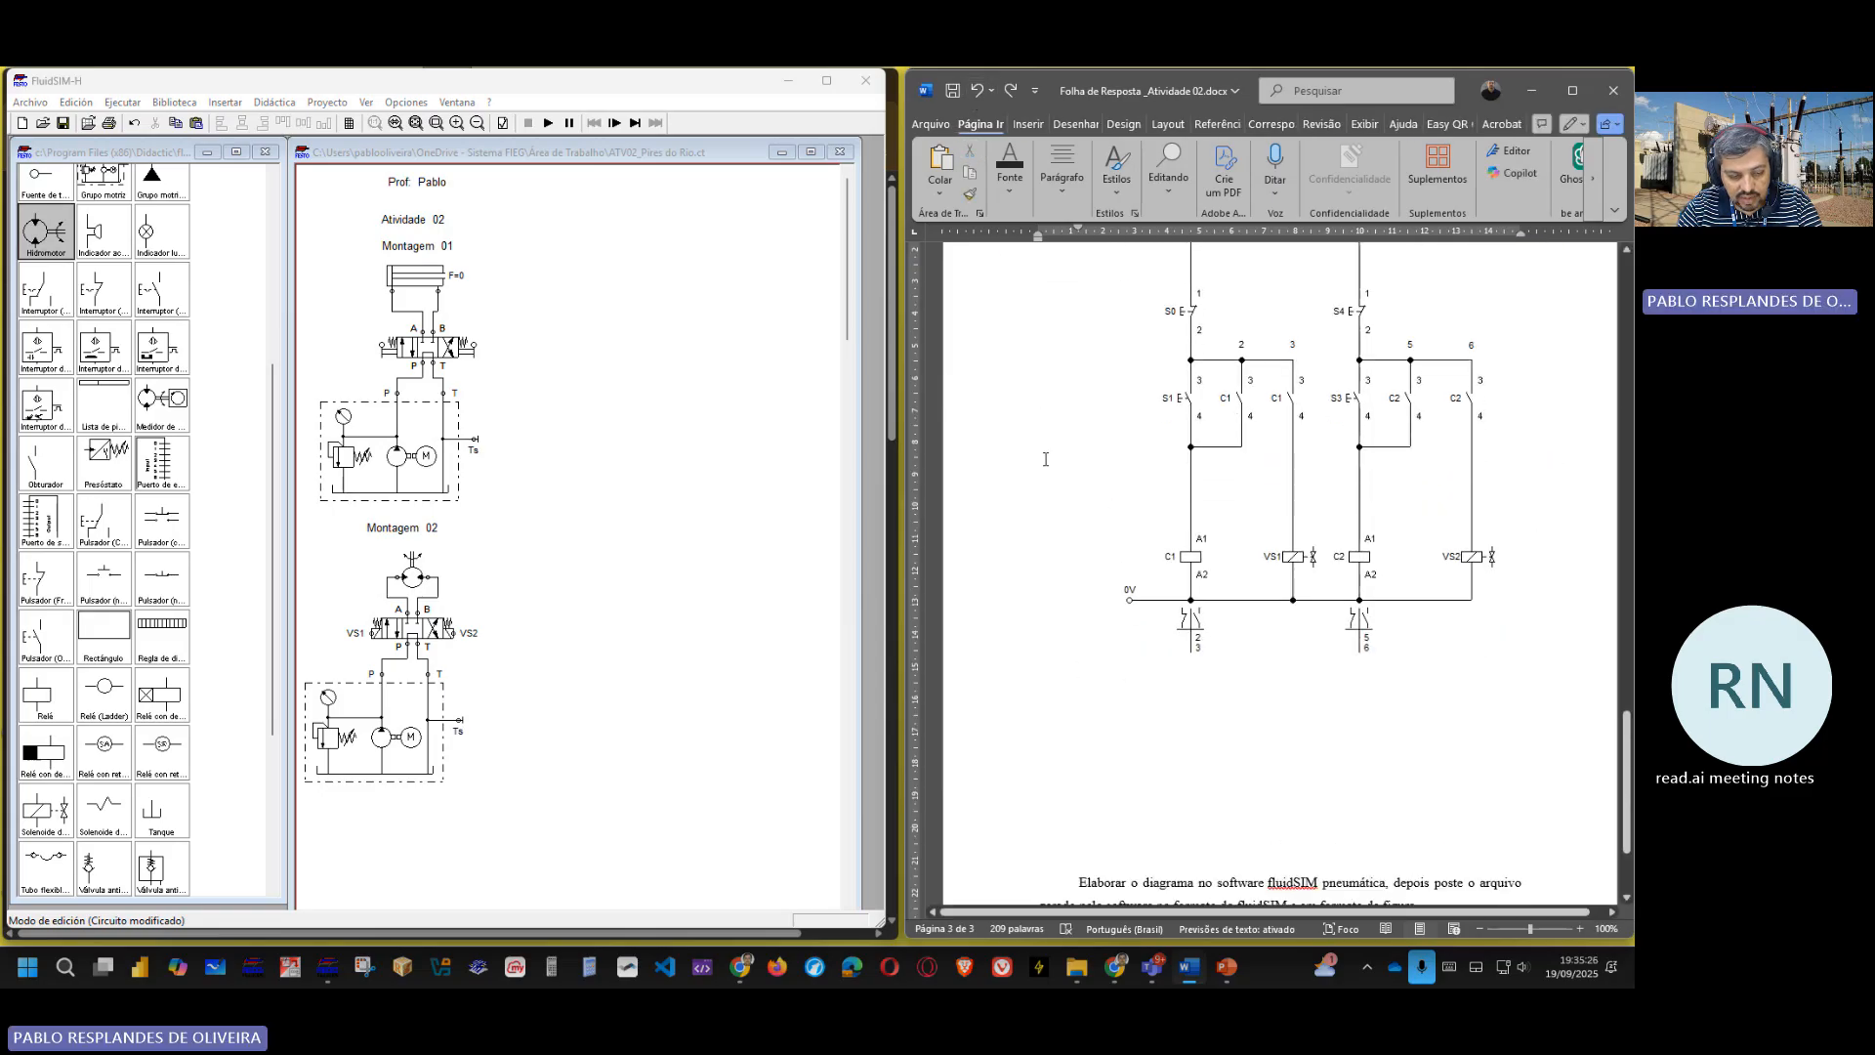
pyautogui.scroll(5, 1045, 458)
pyautogui.scroll(10, 1133, 418)
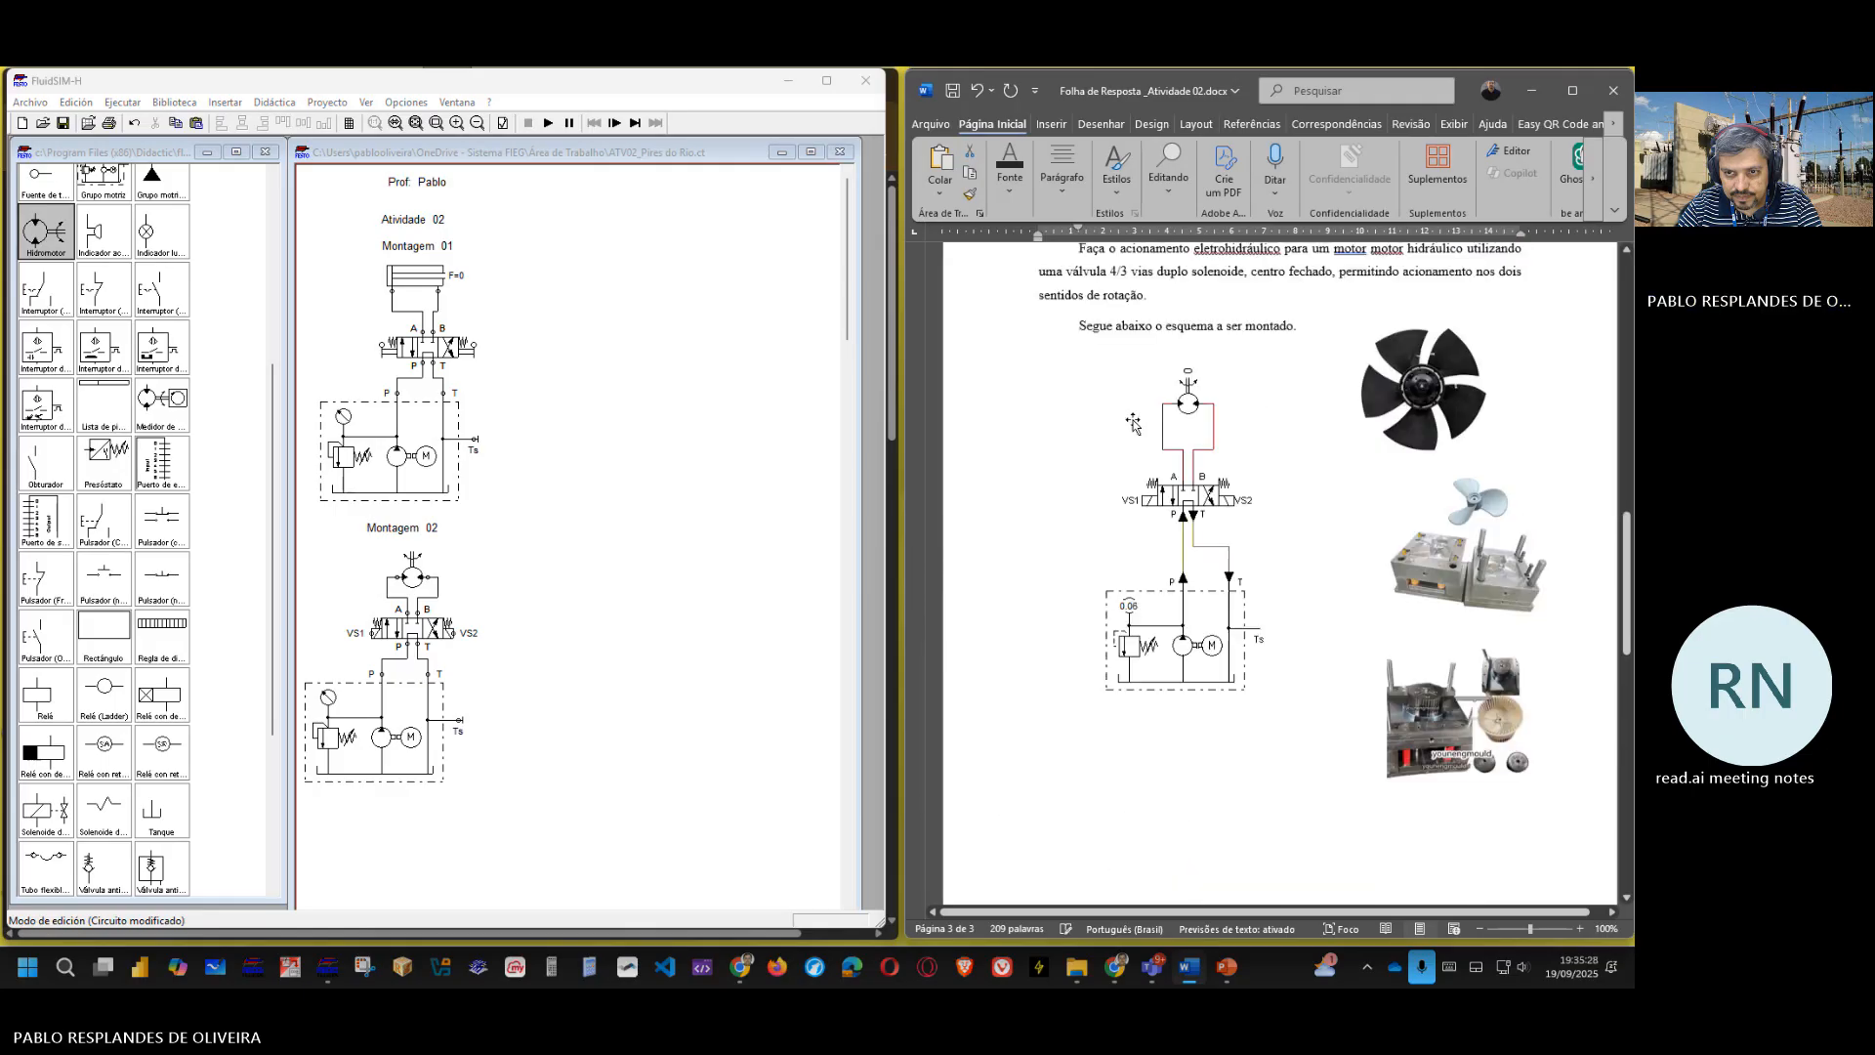
pyautogui.scroll(-7, 1123, 410)
pyautogui.scroll(-8, 1123, 410)
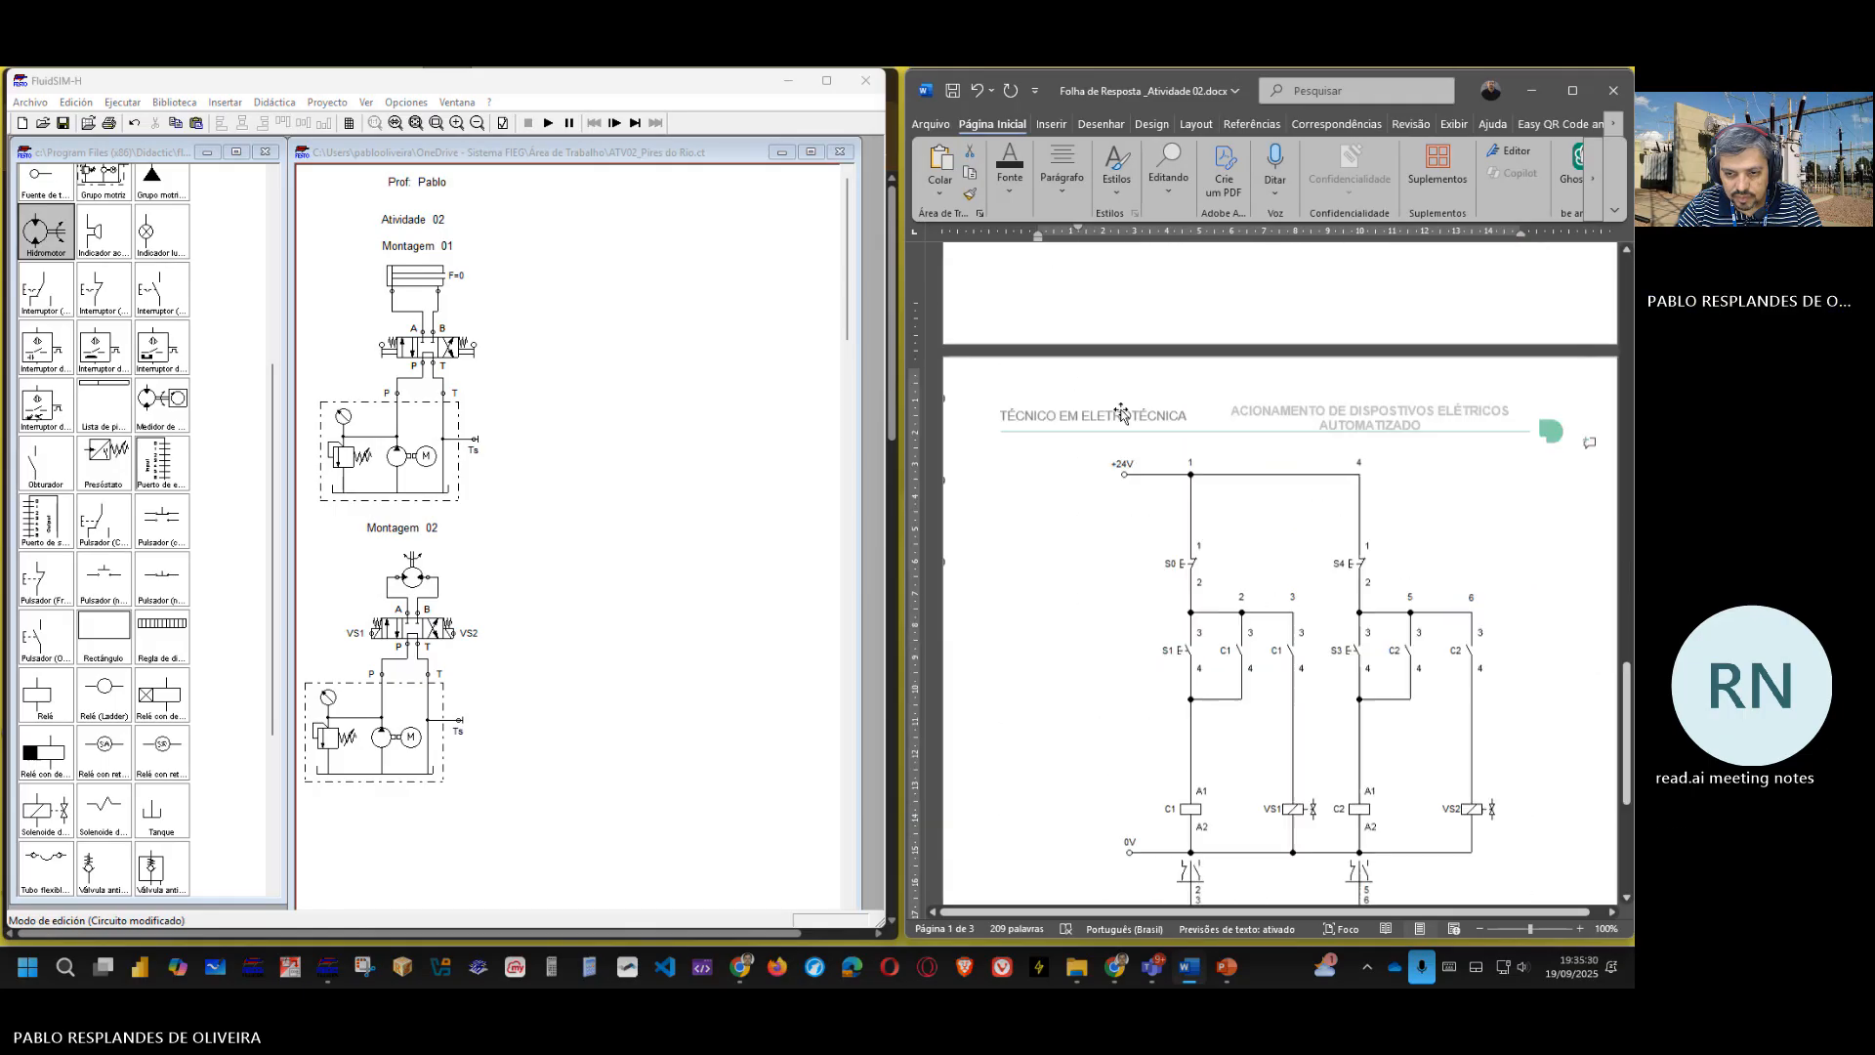
pyautogui.scroll(7, 1148, 441)
pyautogui.scroll(15, 1148, 440)
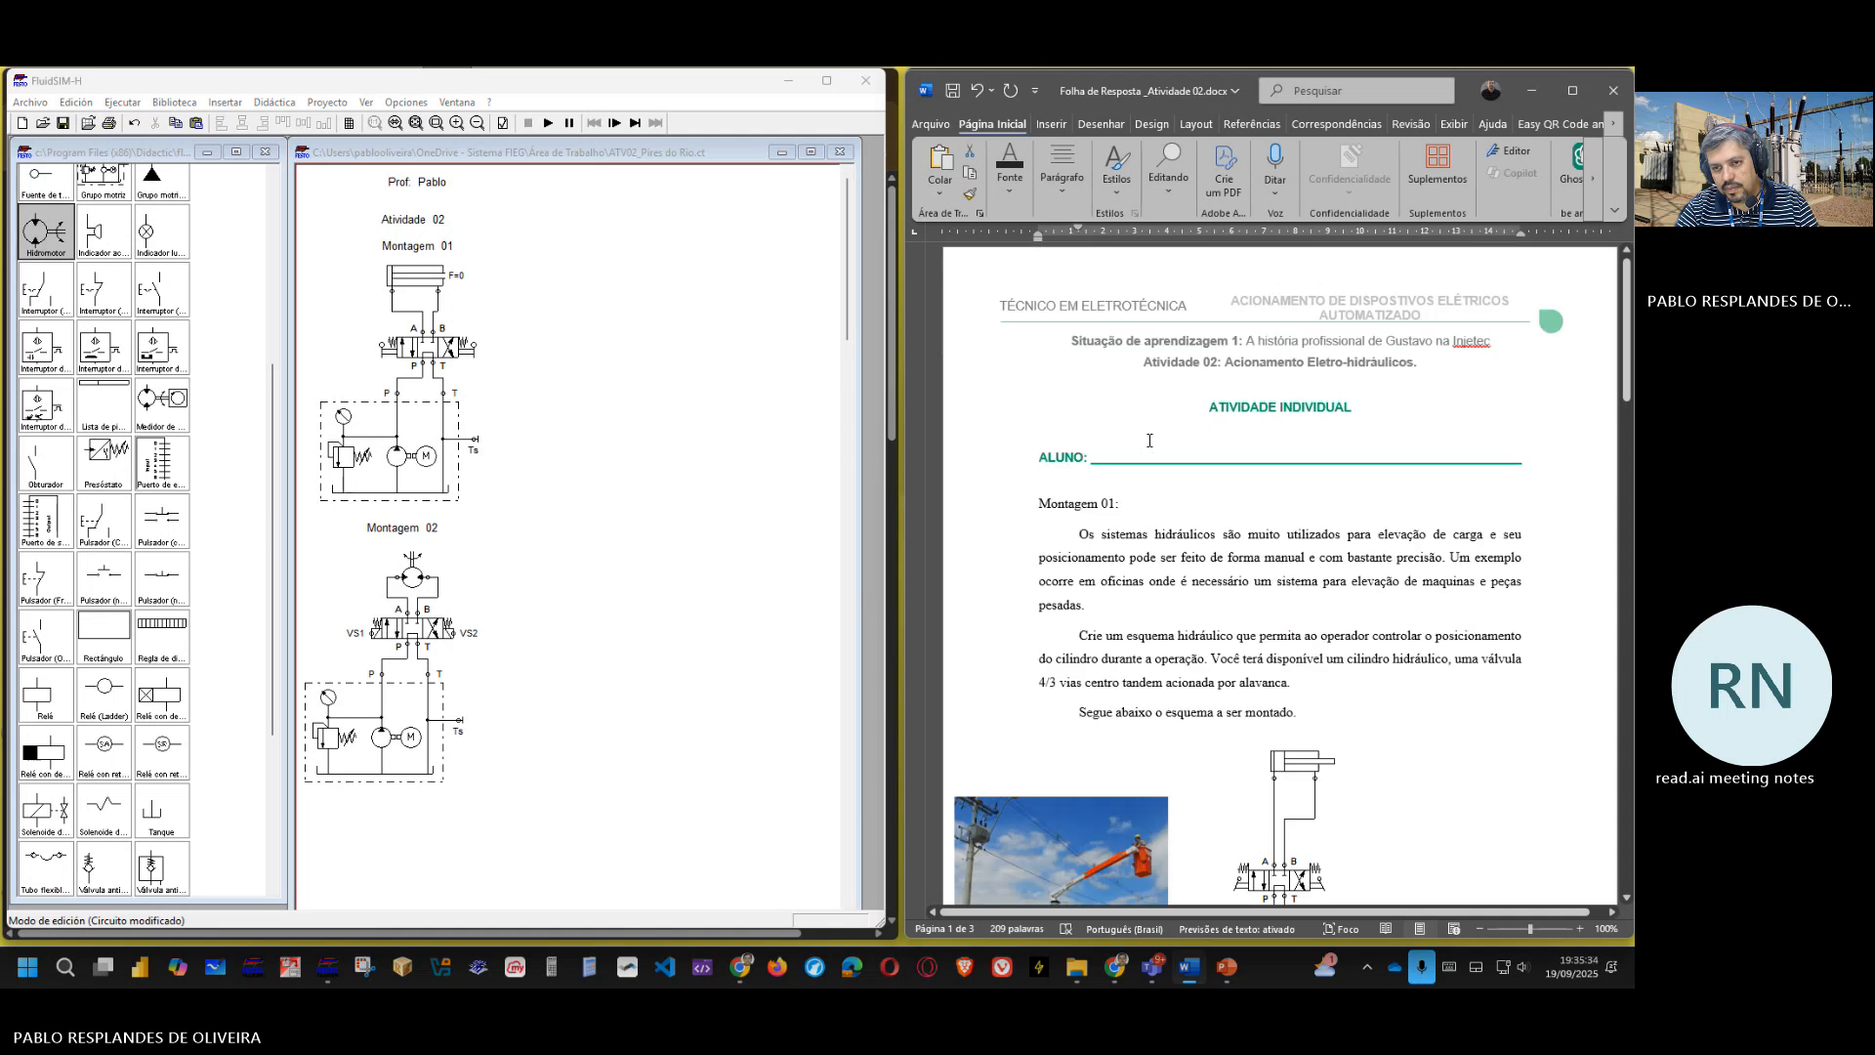
pyautogui.scroll(-14, 1148, 440)
pyautogui.scroll(-10, 1148, 441)
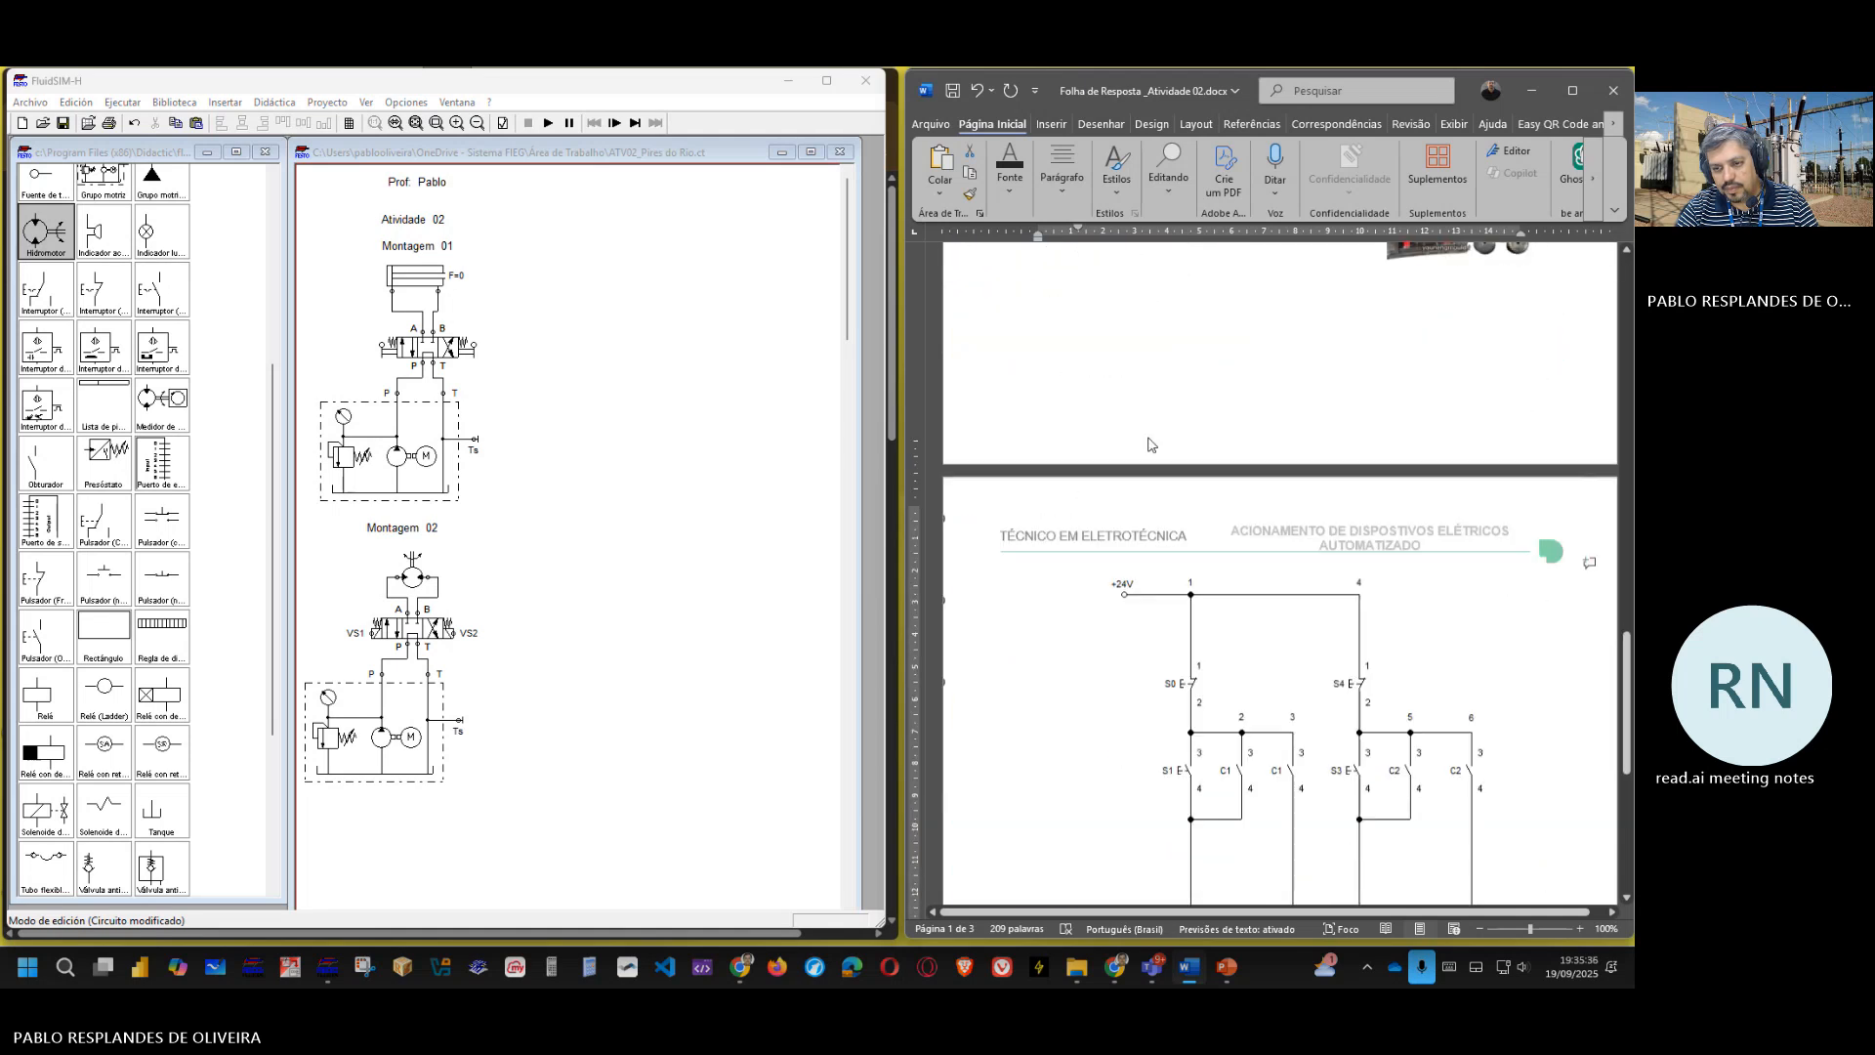
pyautogui.scroll(7, 1150, 438)
pyautogui.scroll(5, 1150, 437)
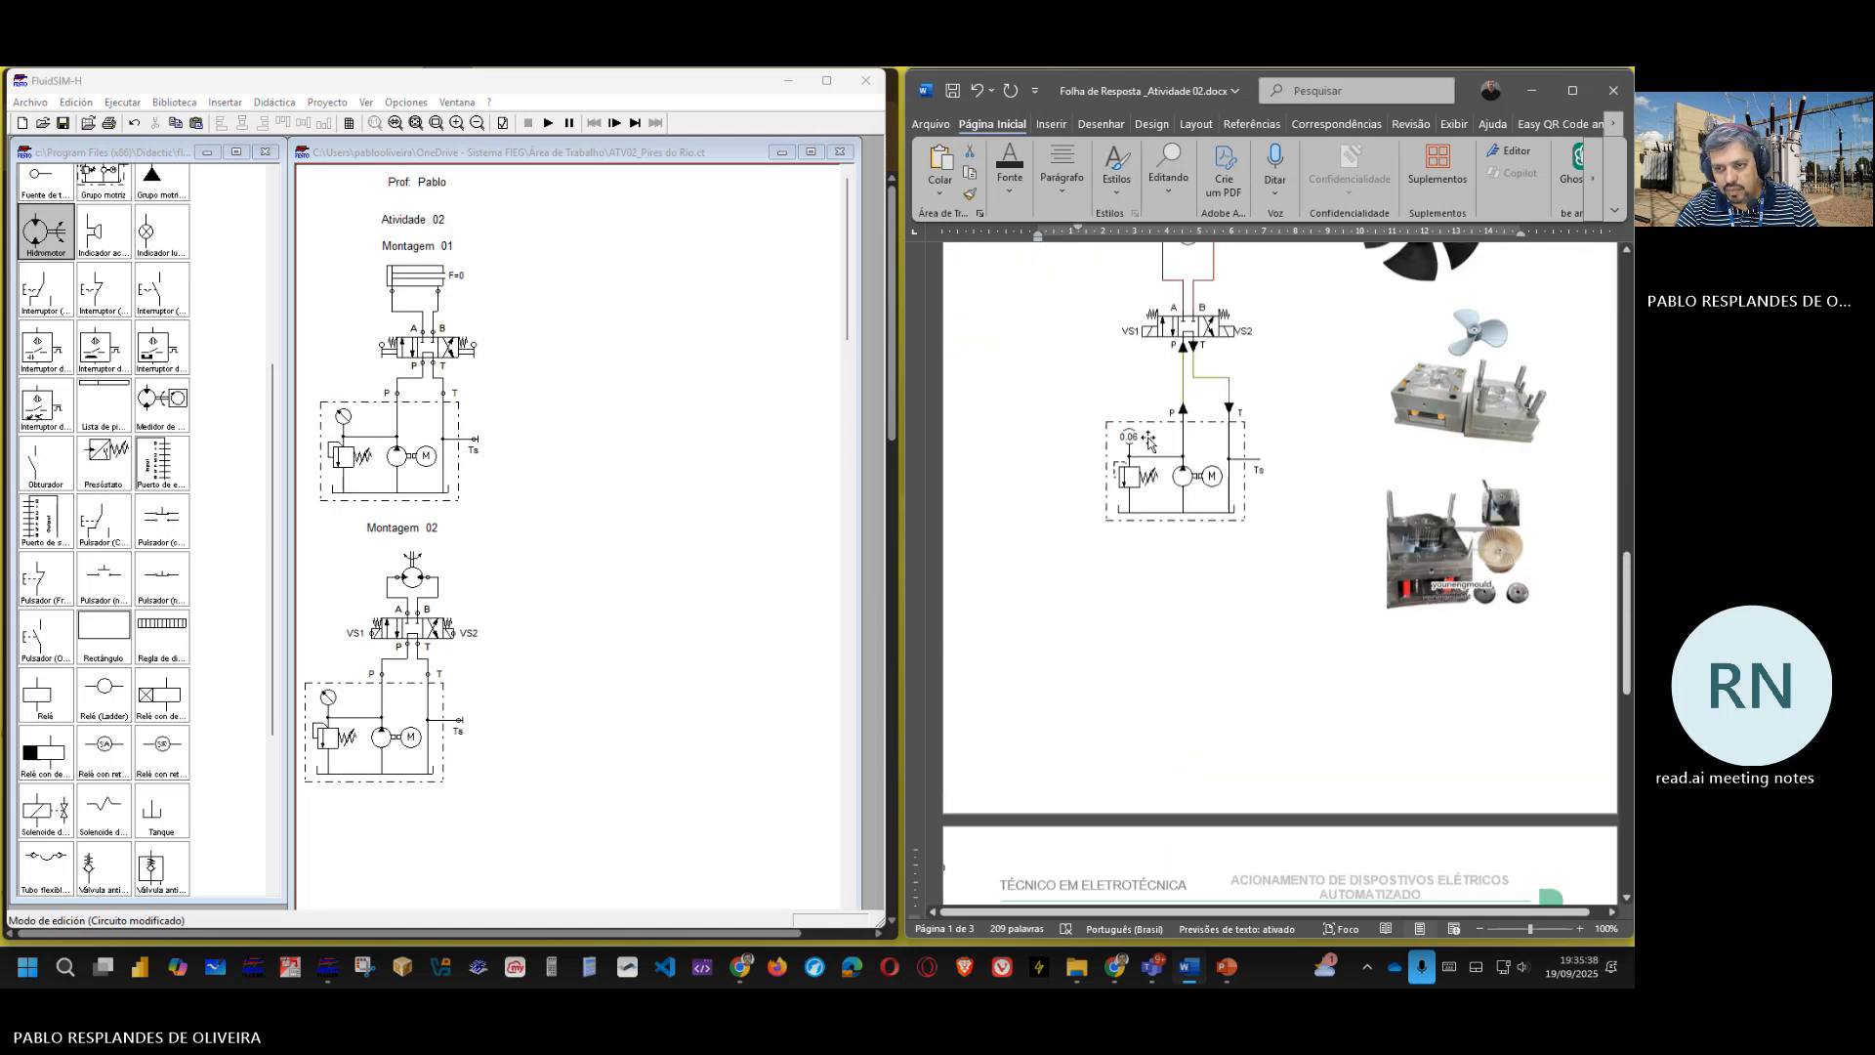
# - Copy the fan picture and both mould pictures and paste them onto the electrical diagram page of the answer sheet
pyautogui.click(1421, 452)
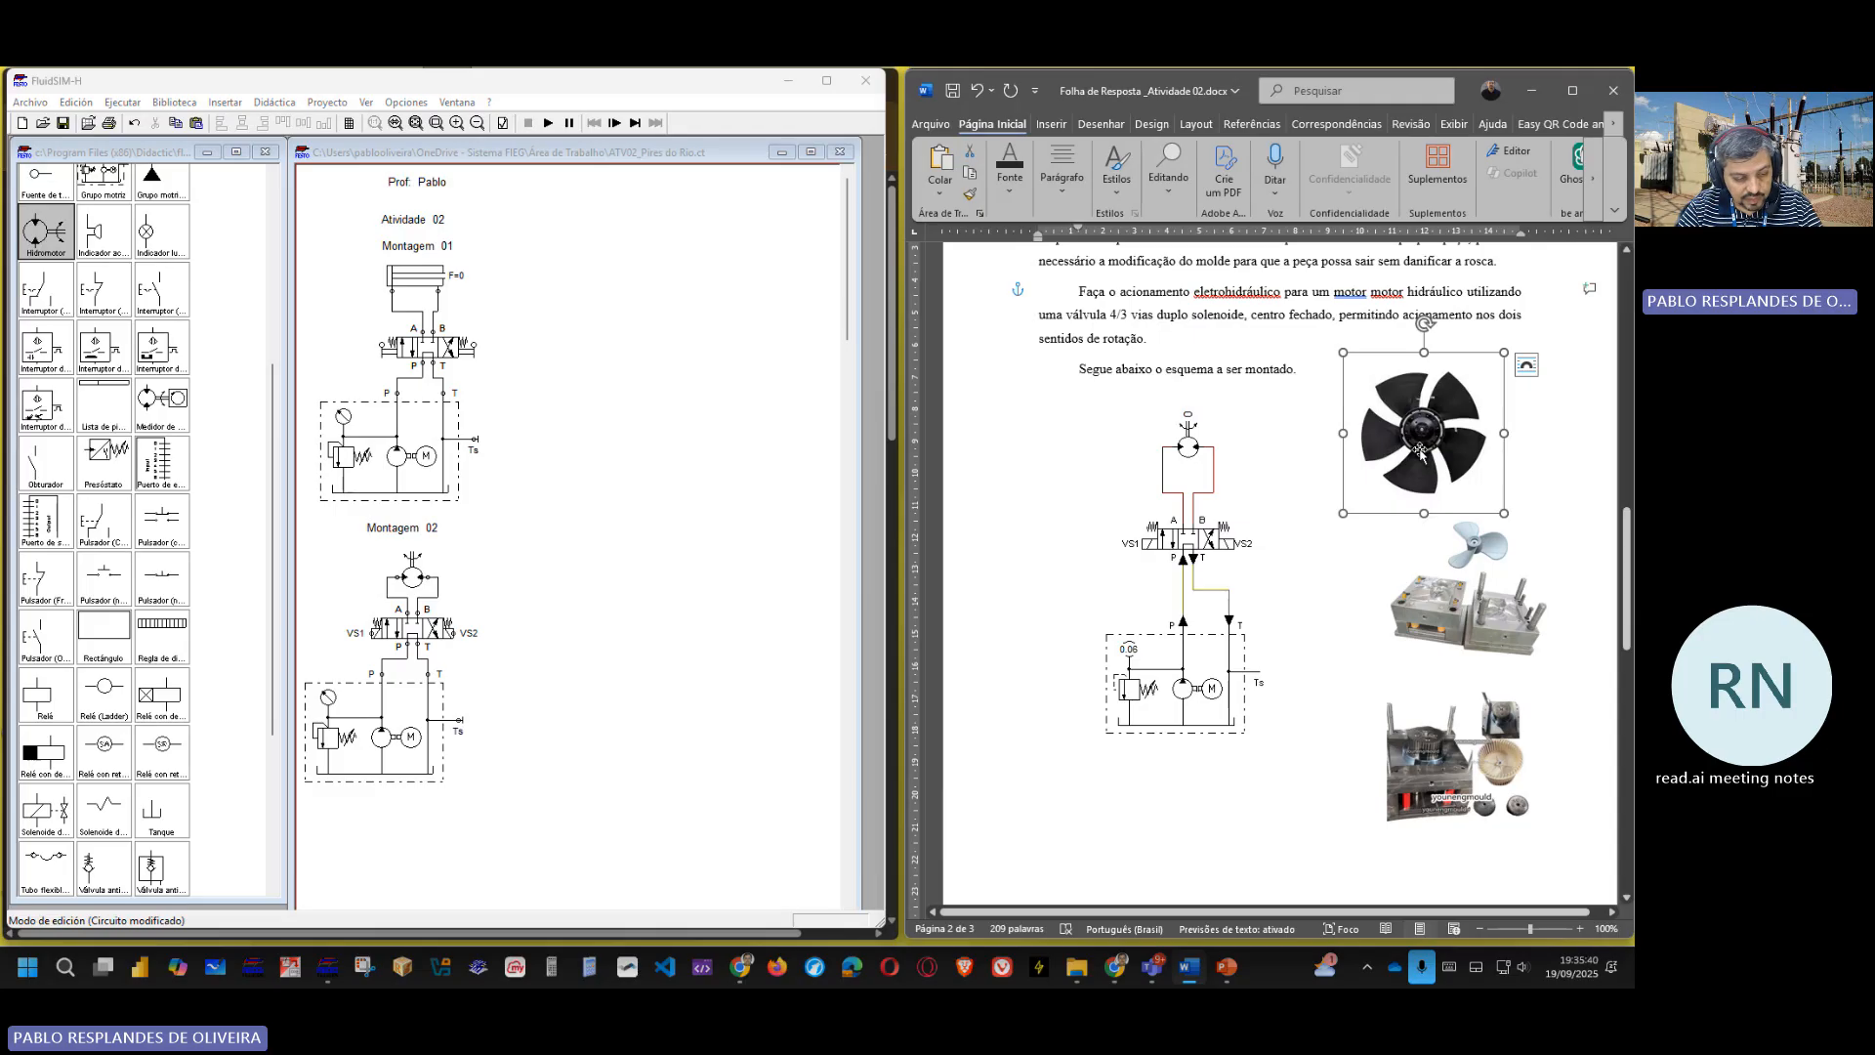
pyautogui.keyDown('ctrl'); pyautogui.click(1515, 599); pyautogui.keyUp('ctrl')
pyautogui.keyDown('ctrl'); pyautogui.click(1436, 739); pyautogui.keyUp('ctrl')
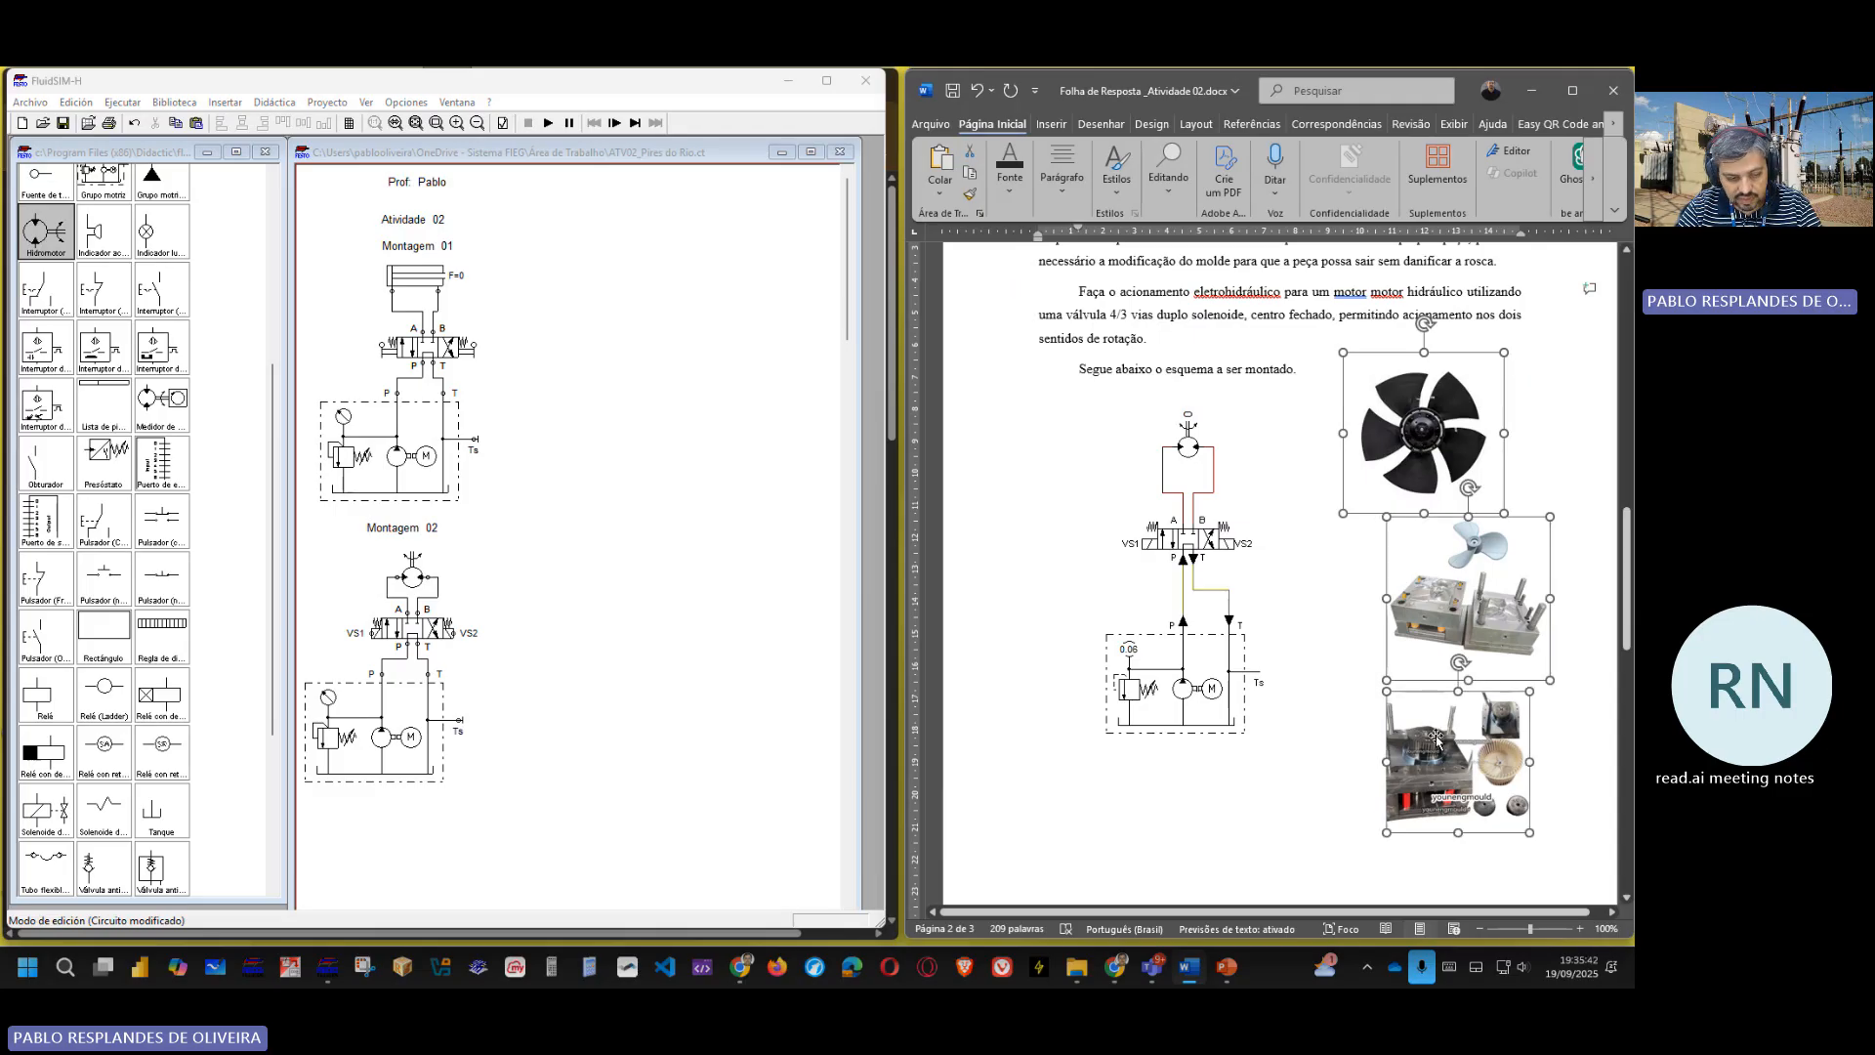
pyautogui.scroll(-5, 1285, 683)
pyautogui.scroll(-10, 1285, 683)
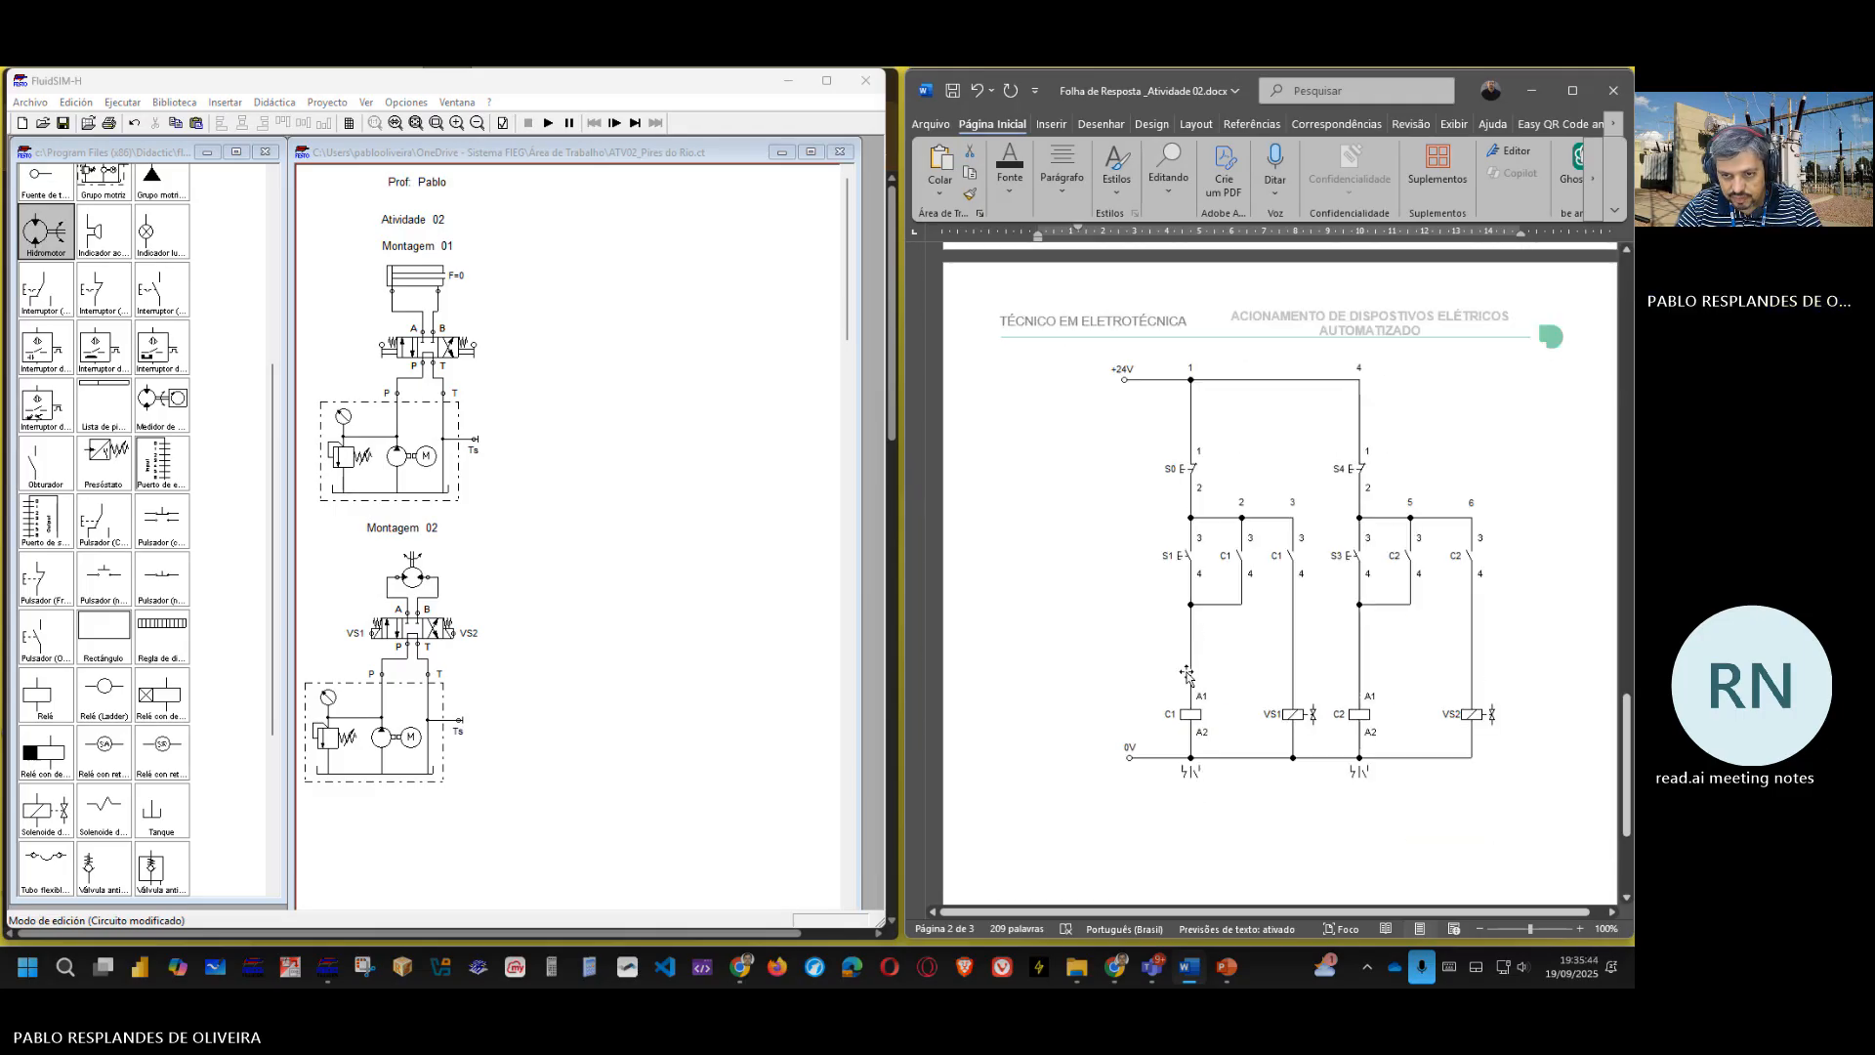
pyautogui.click(1227, 644)
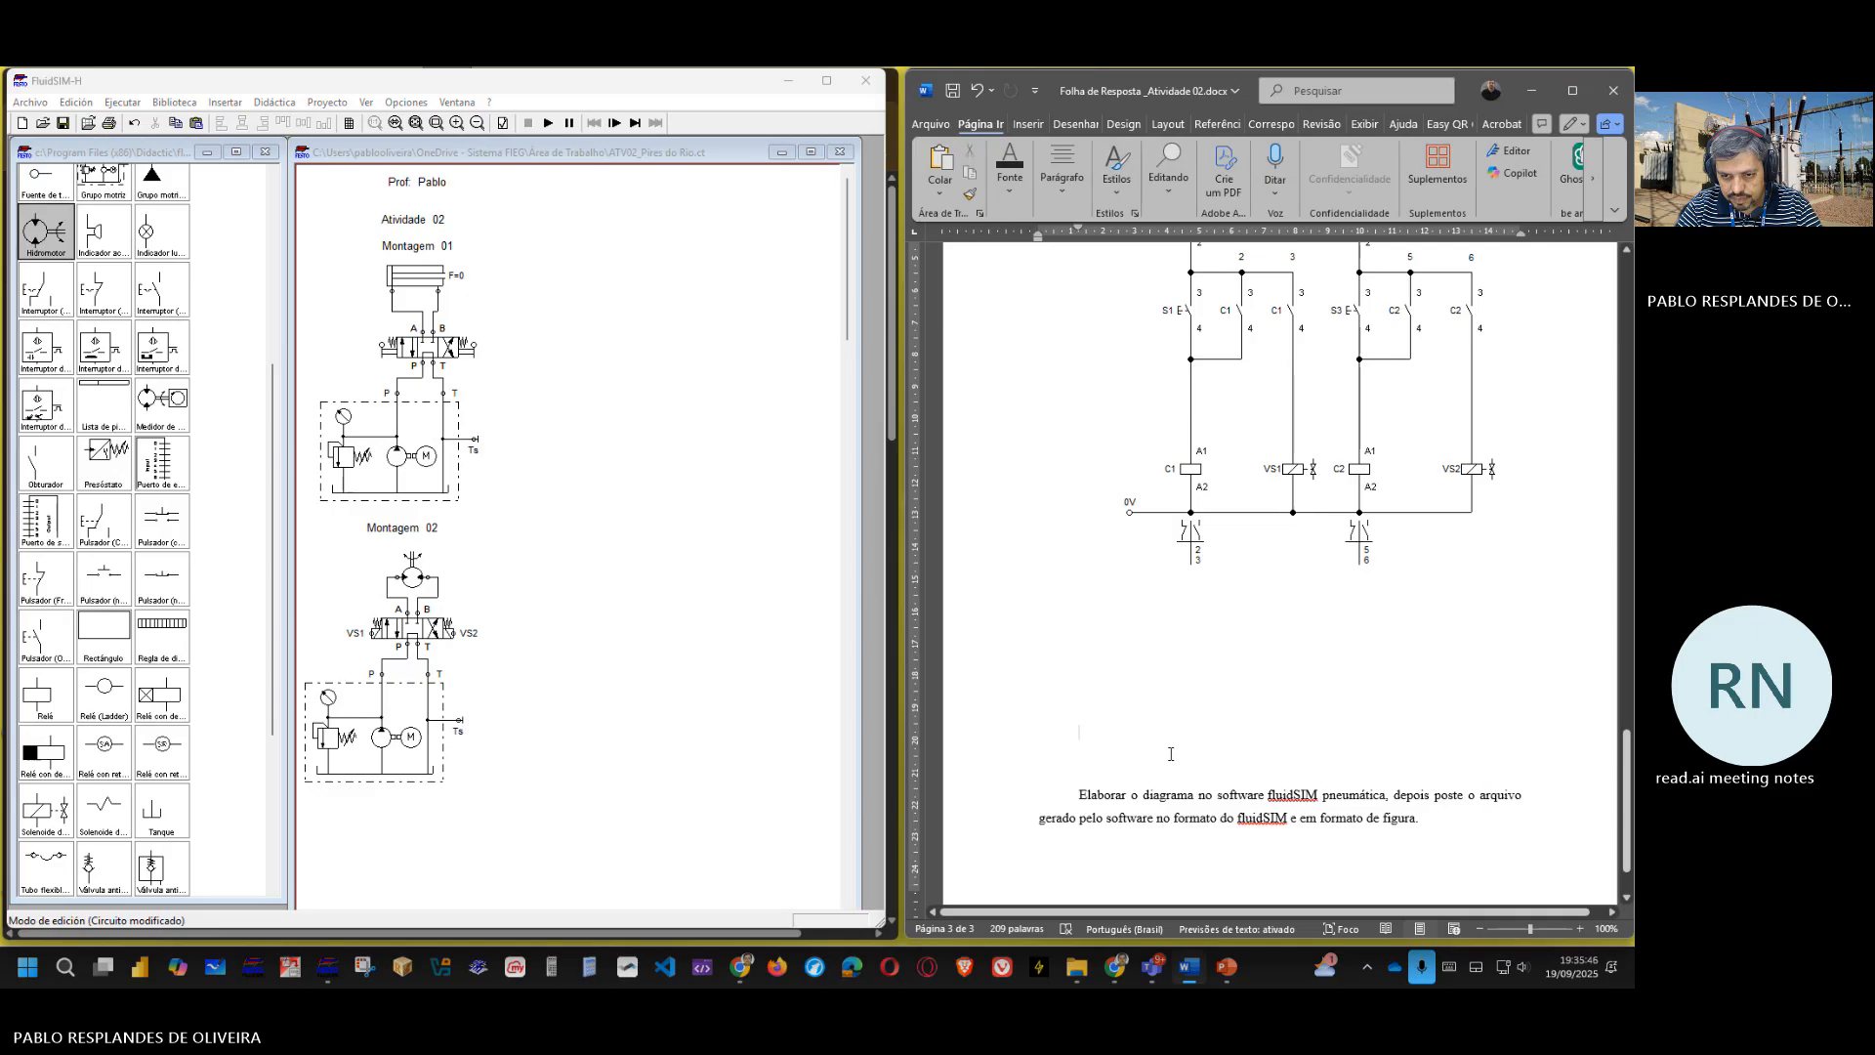
pyautogui.hotkey('ctrl', 'v')
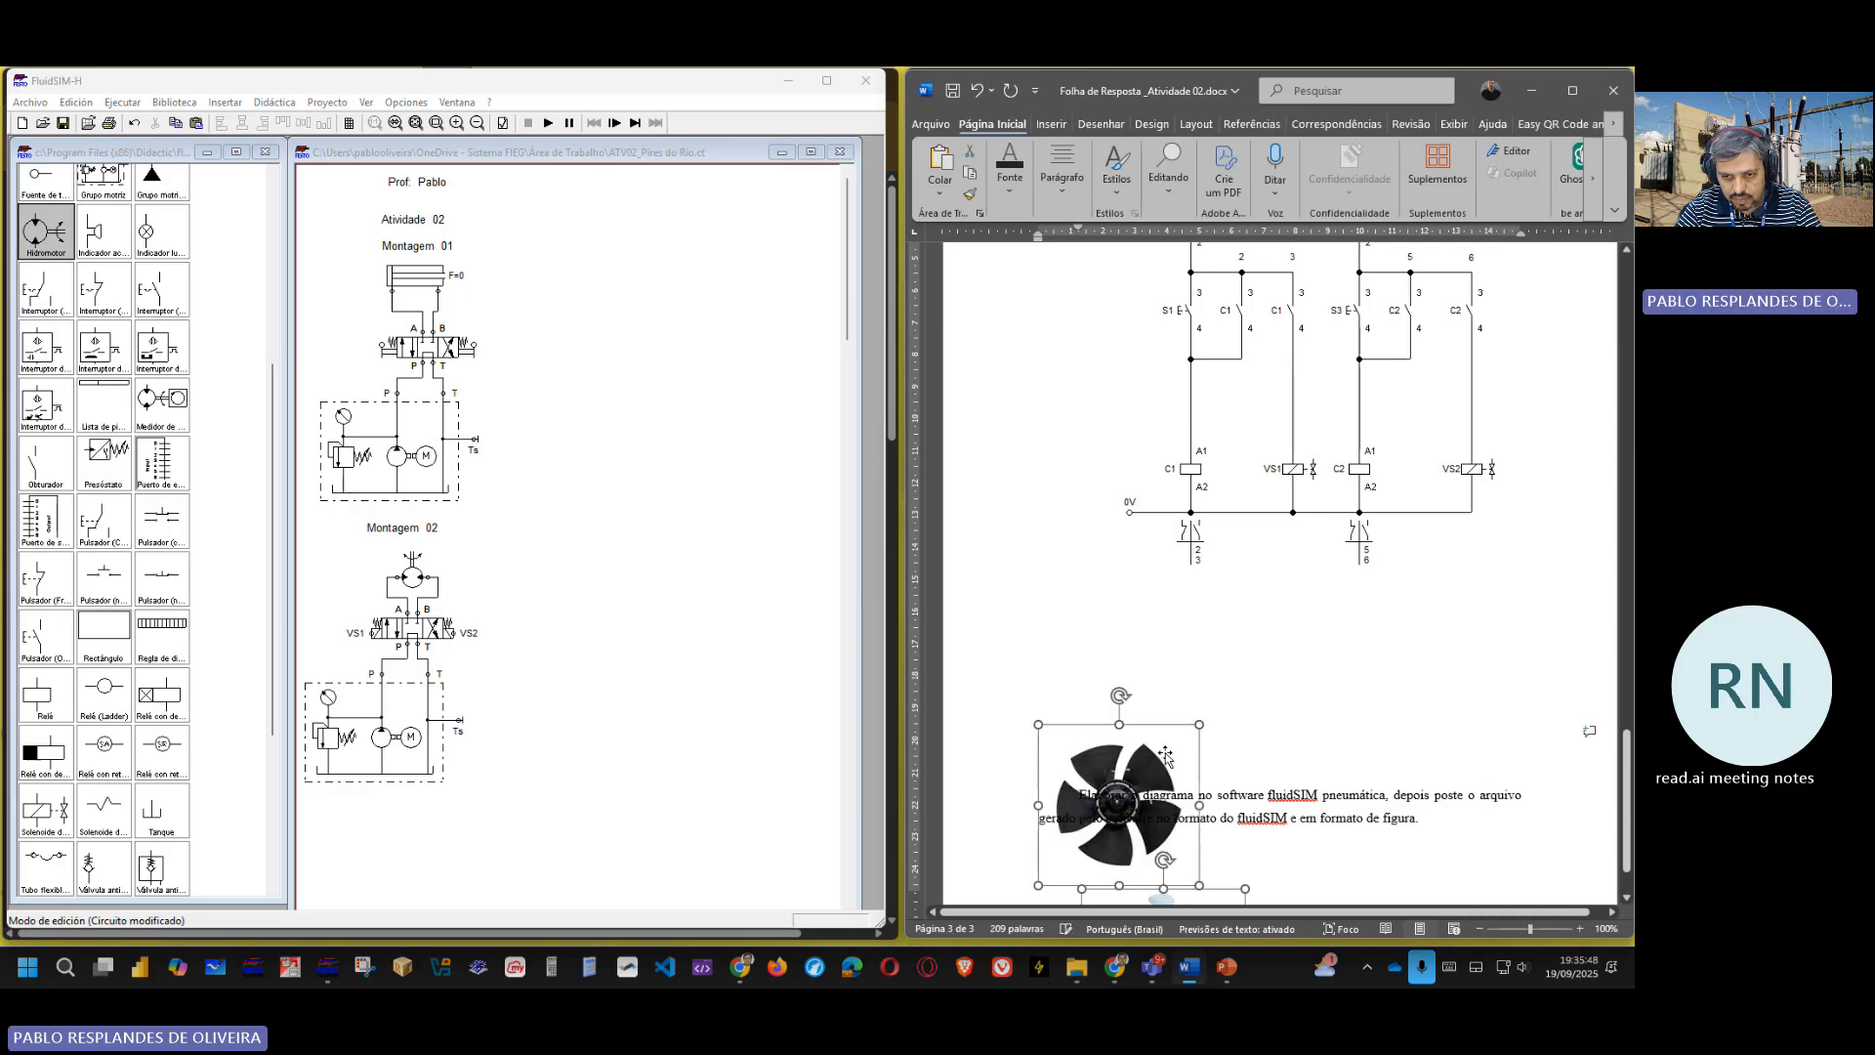
# - Shrink the three pasted pictures and stack them in the page margin beside the electrical diagram
pyautogui.moveTo(1160, 740); pyautogui.dragTo(1119, 292)
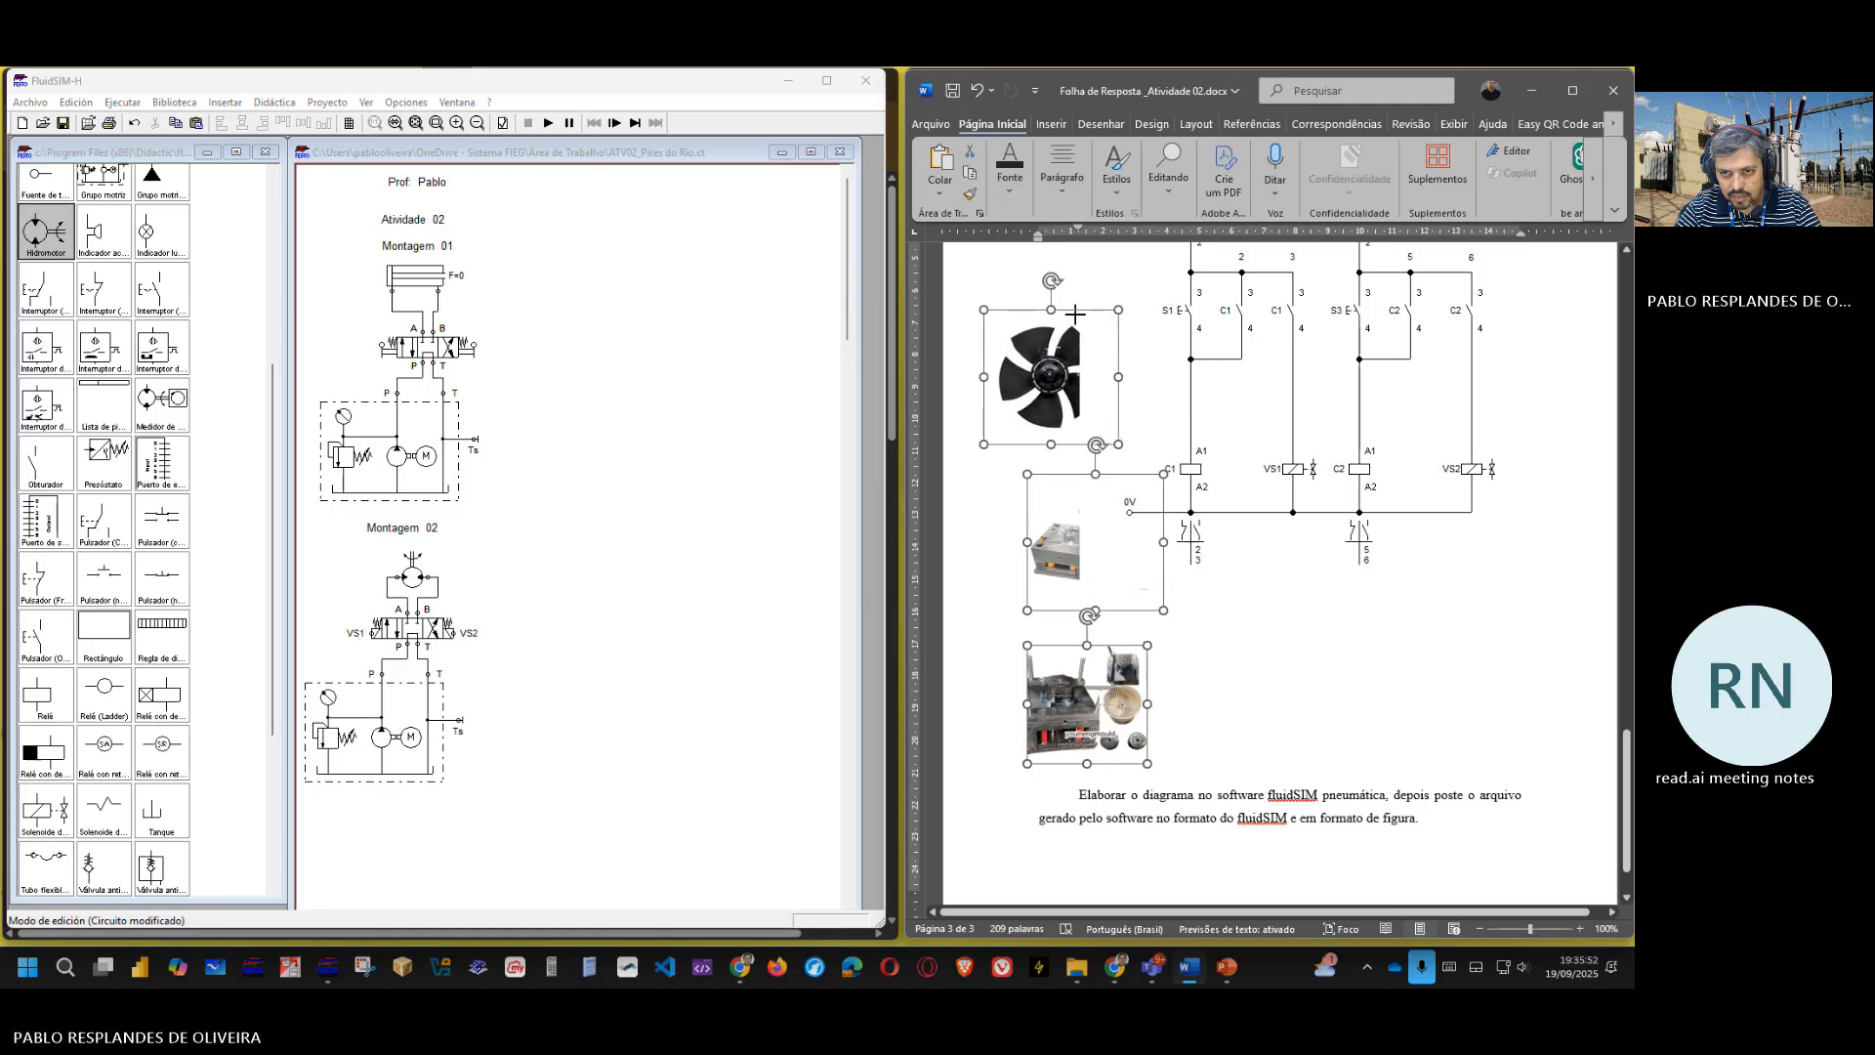
pyautogui.moveTo(1099, 701)
pyautogui.mouseDown()
pyautogui.moveTo(1435, 664)
pyautogui.moveTo(1209, 674)
pyautogui.moveTo(1090, 703)
pyautogui.mouseUp()
pyautogui.click(1117, 713)
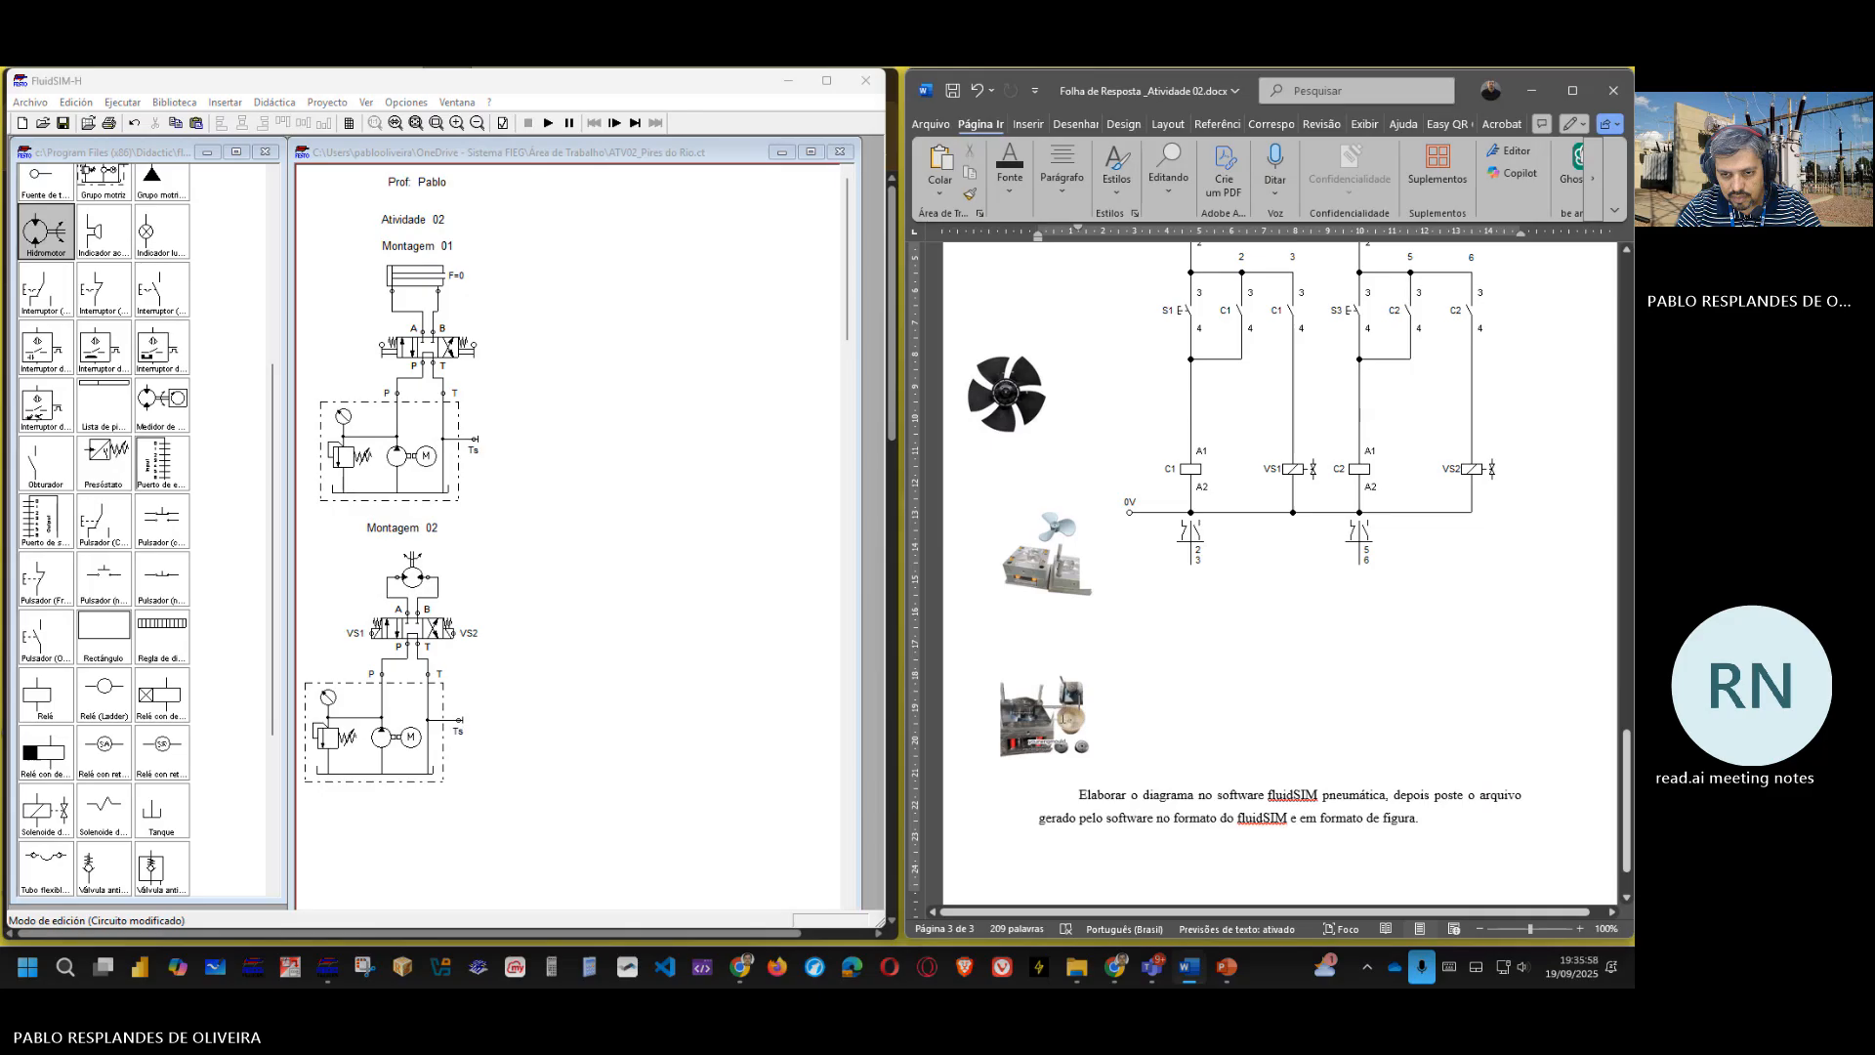
pyautogui.scroll(3, 1312, 571)
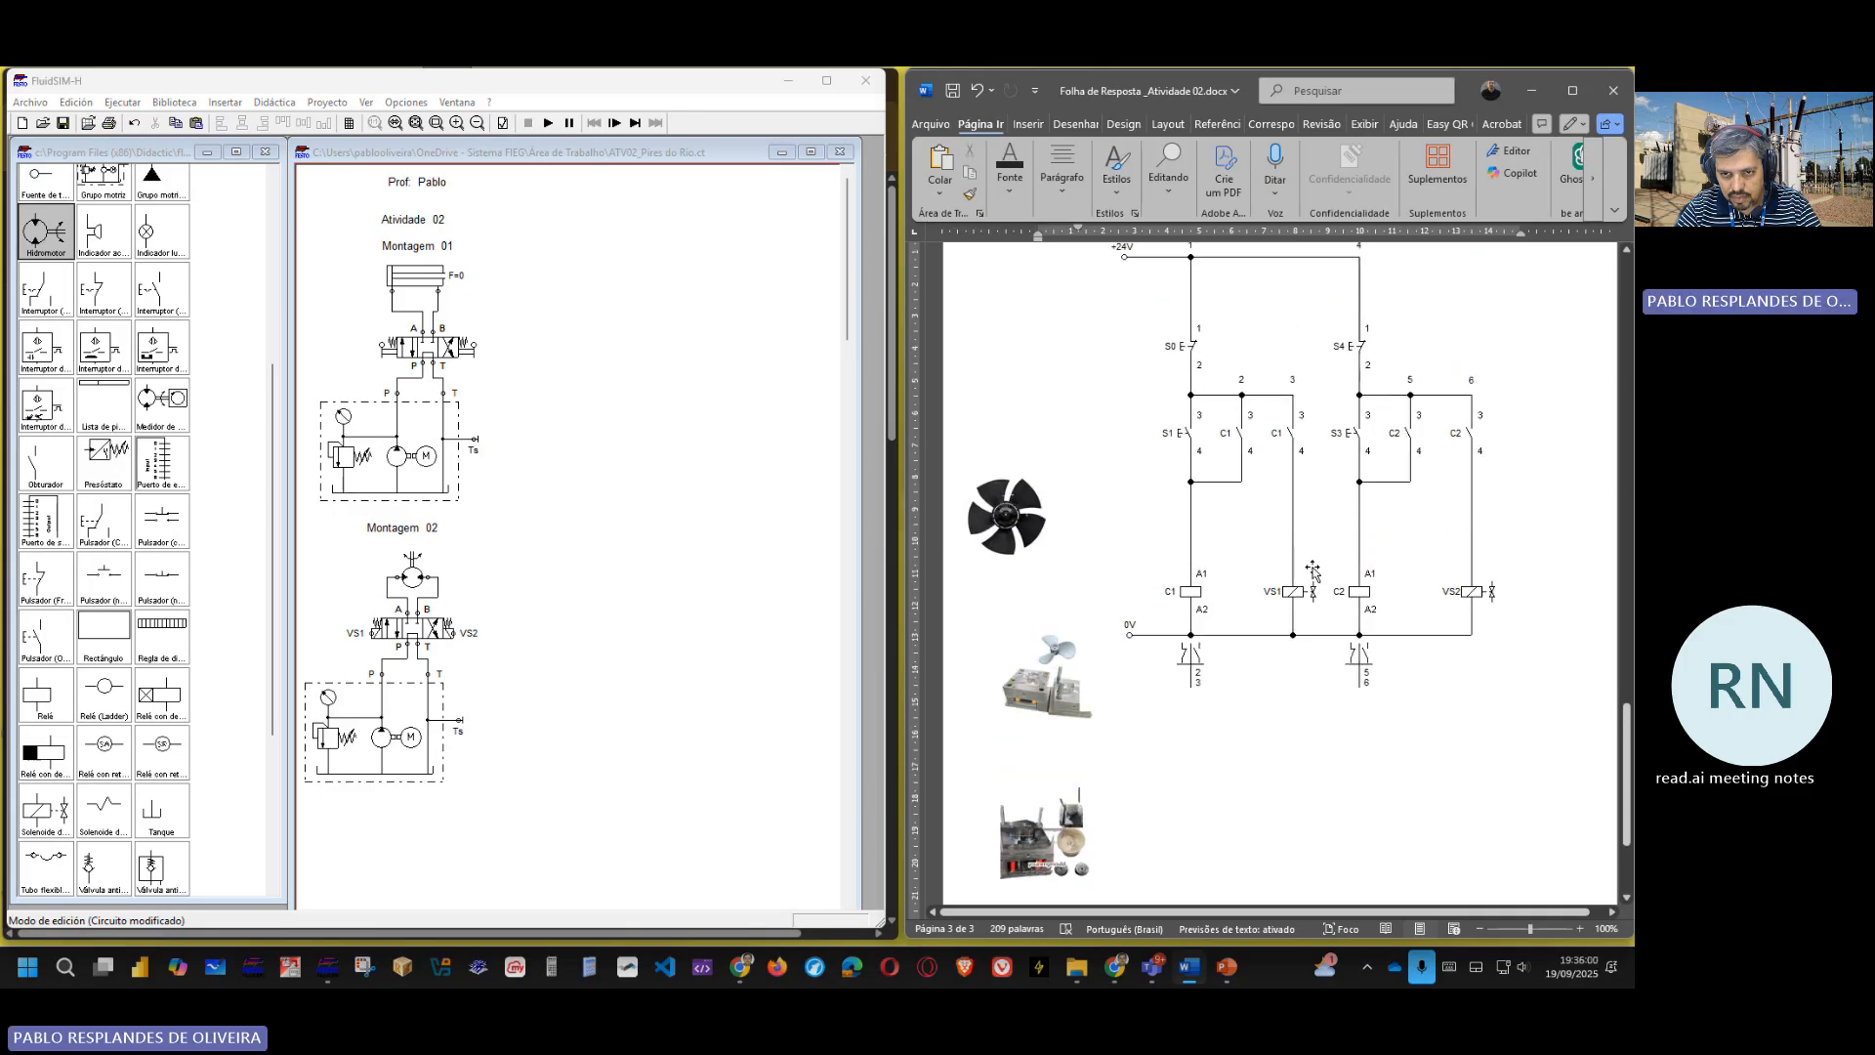
pyautogui.scroll(1, 1312, 571)
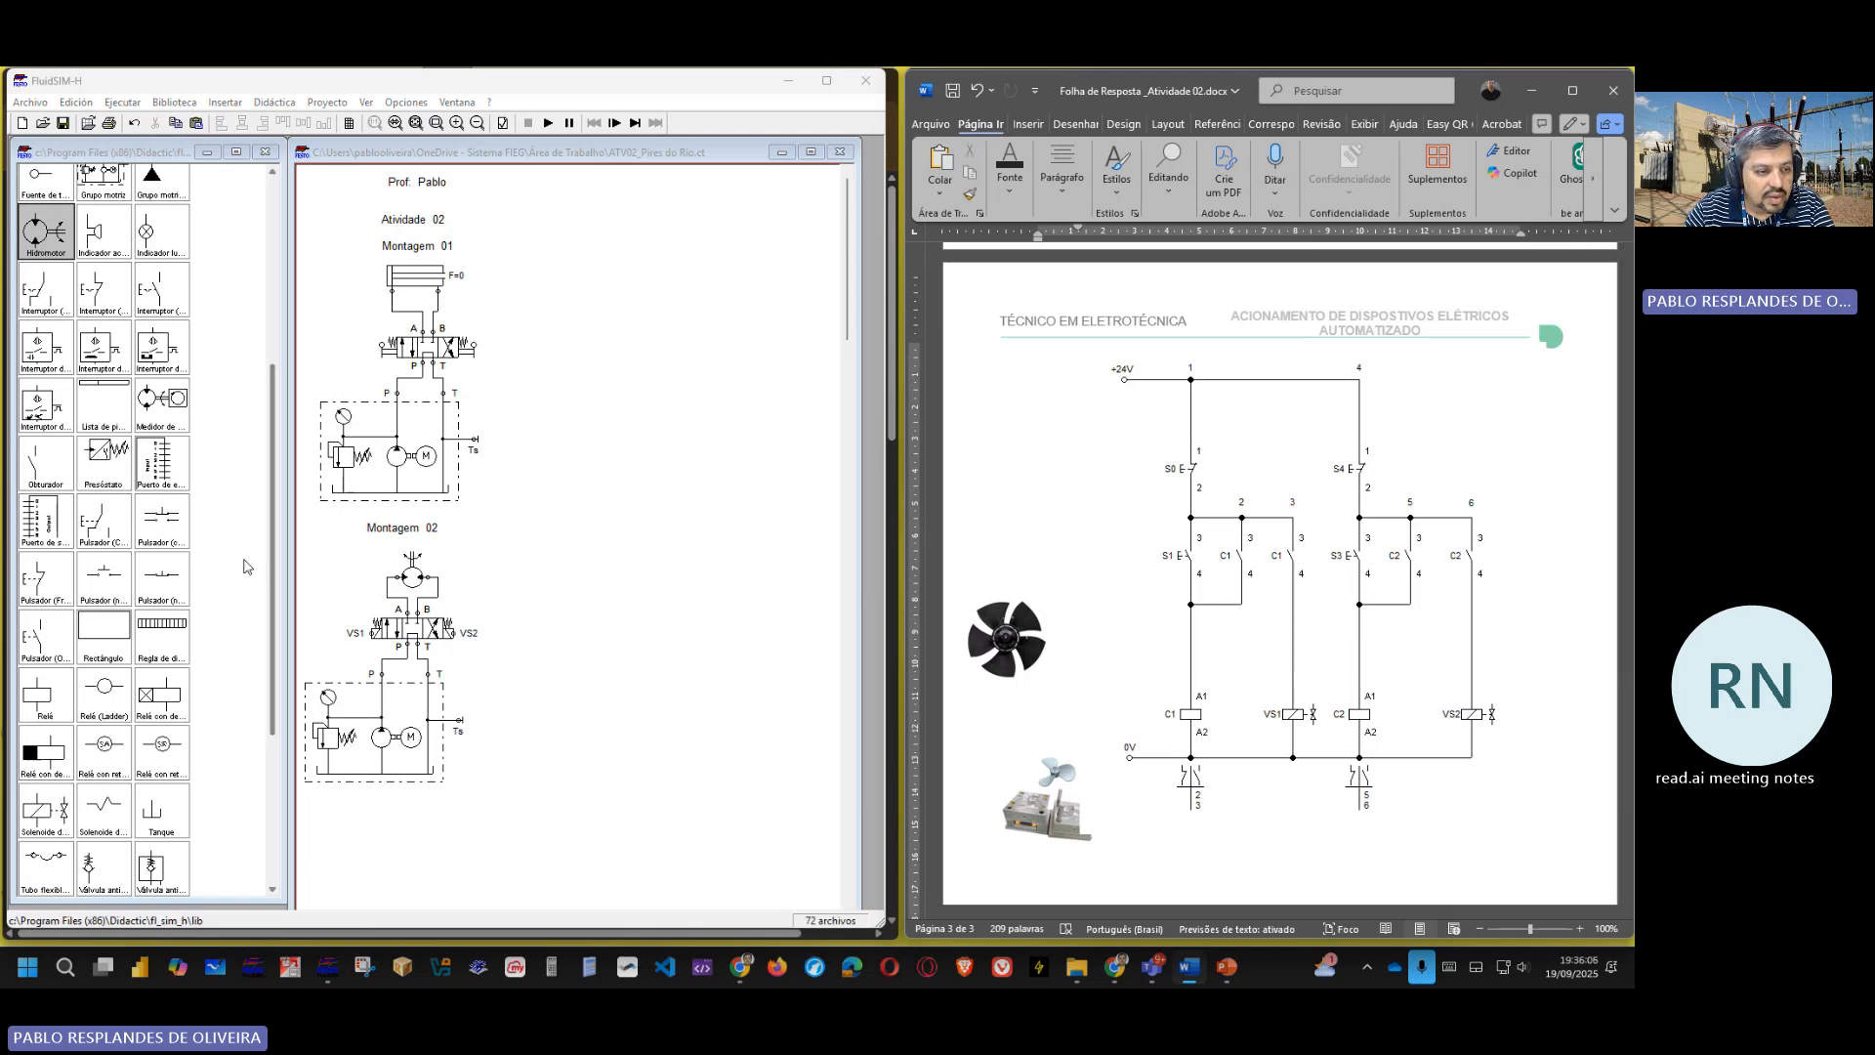
# - In FluidSIM-H, place a +24V voltage source beside the Montagem 02 circuit and a 0V source below it
pyautogui.scroll(1, 176, 603)
pyautogui.scroll(2, 176, 603)
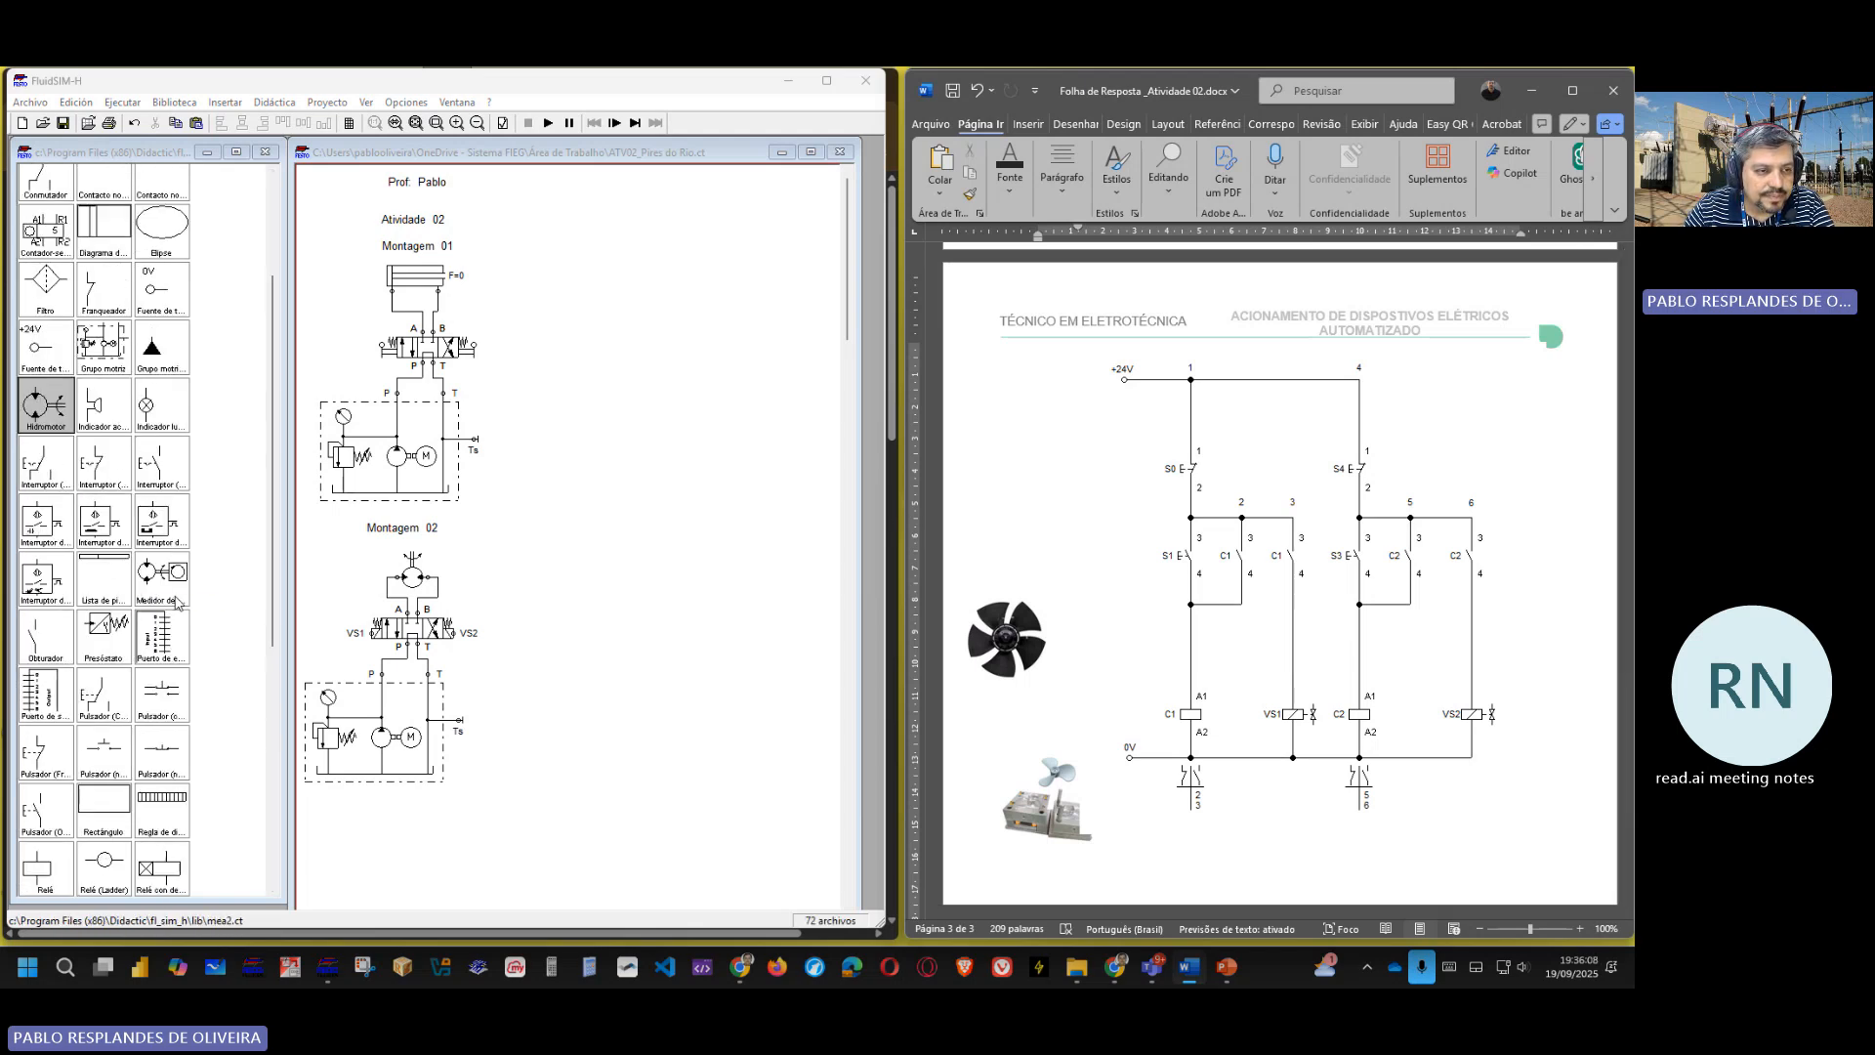
pyautogui.click(34, 347)
pyautogui.moveTo(34, 347); pyautogui.dragTo(527, 515)
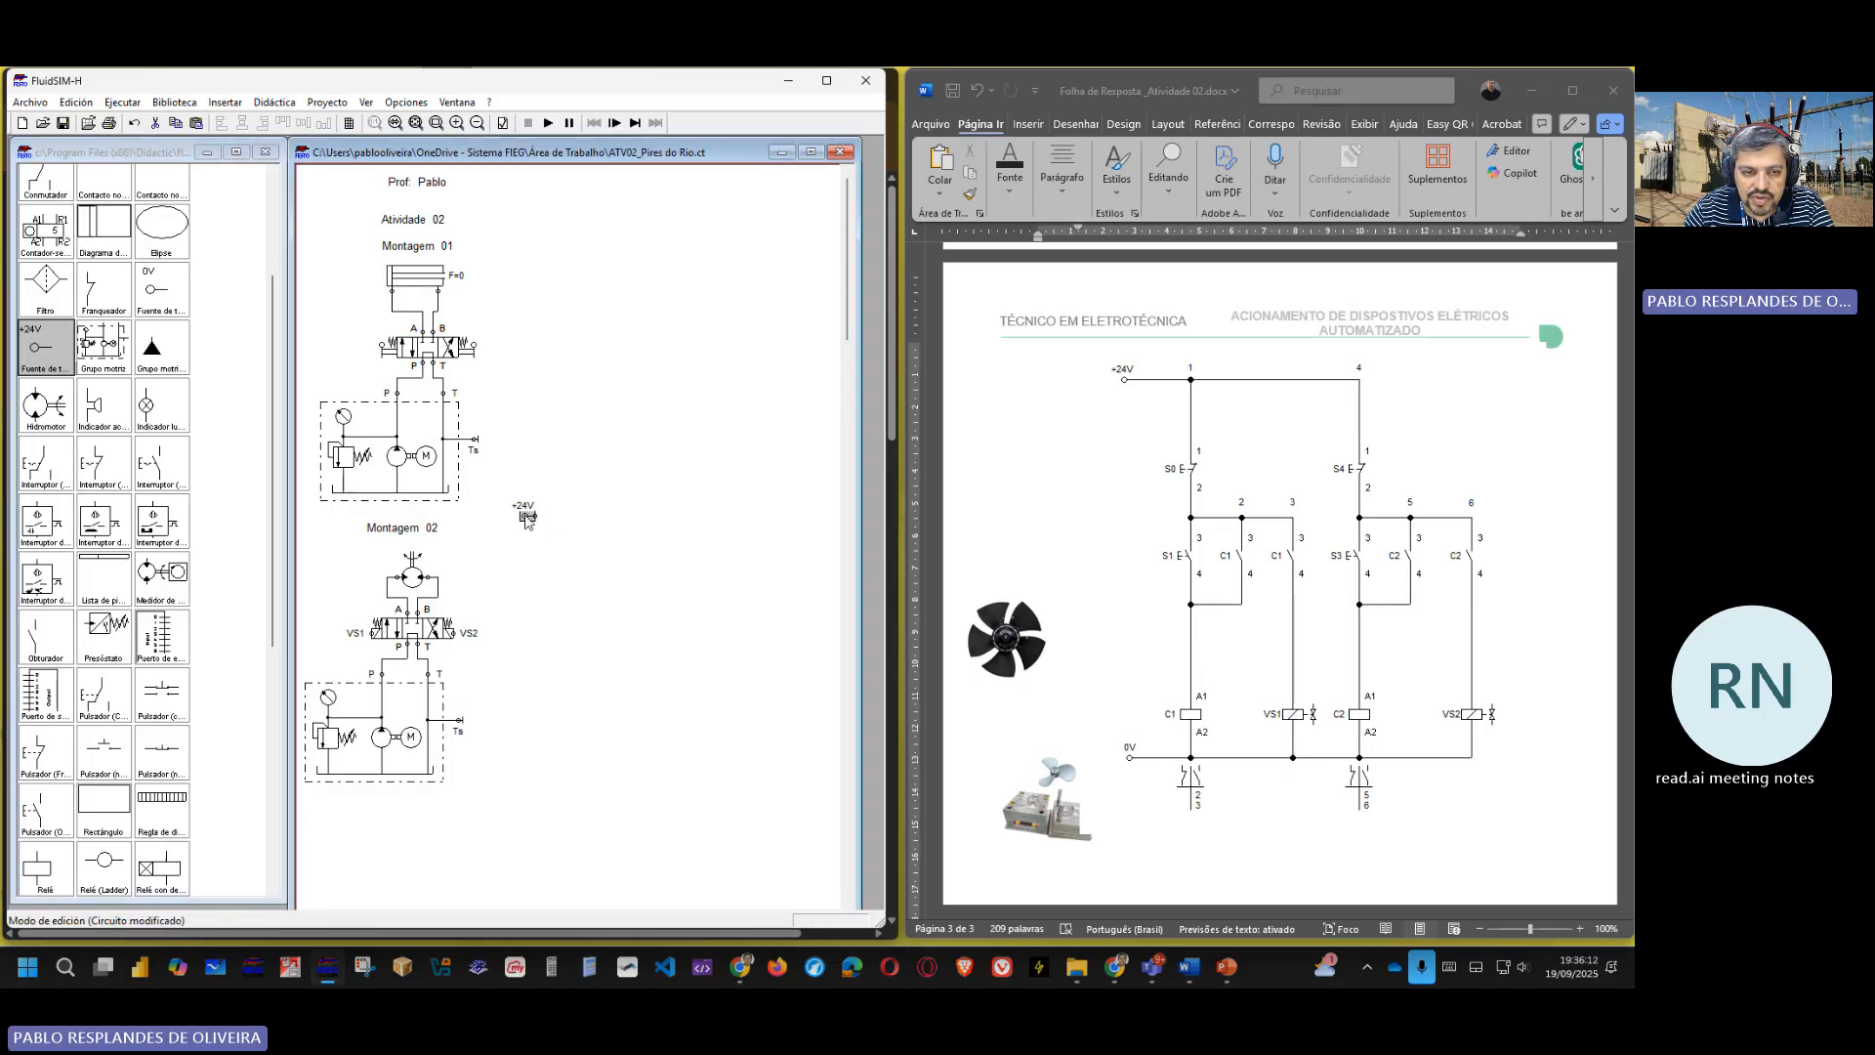
pyautogui.moveTo(523, 582); pyautogui.dragTo(503, 565)
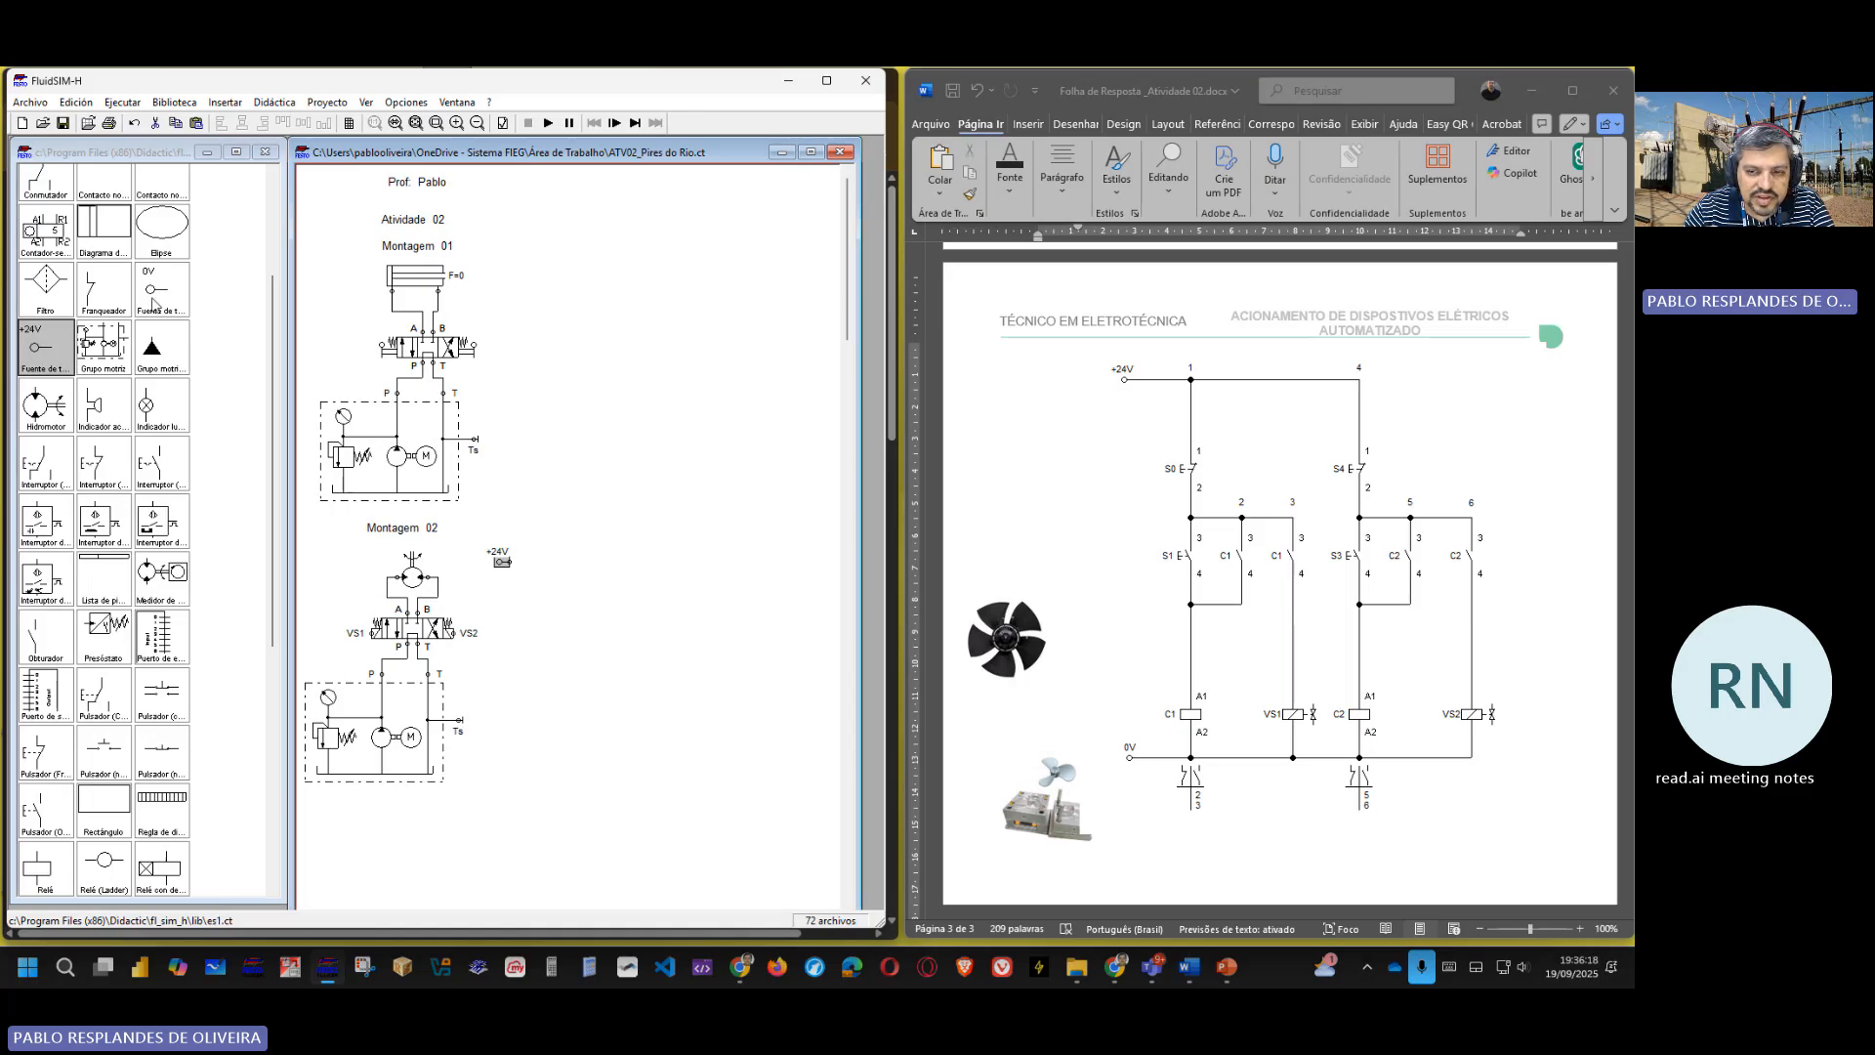
pyautogui.moveTo(153, 303); pyautogui.dragTo(504, 662)
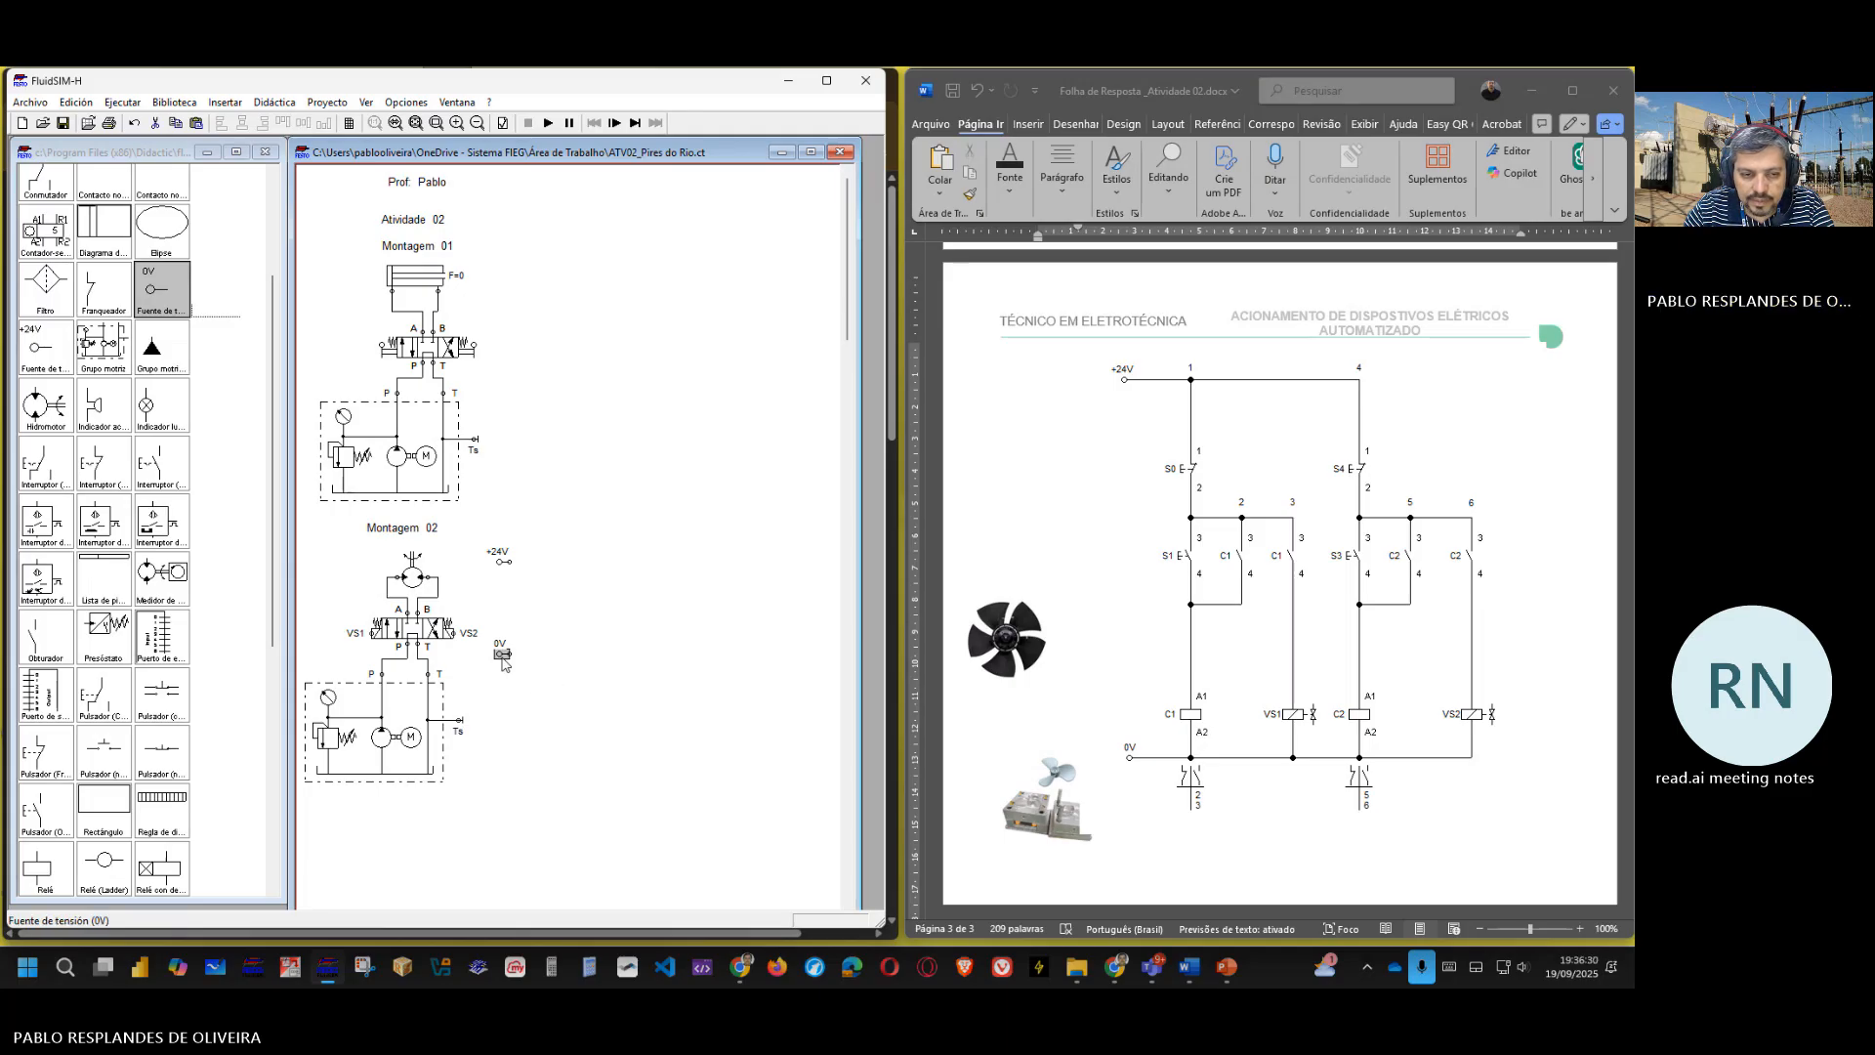
pyautogui.moveTo(502, 655); pyautogui.dragTo(497, 705)
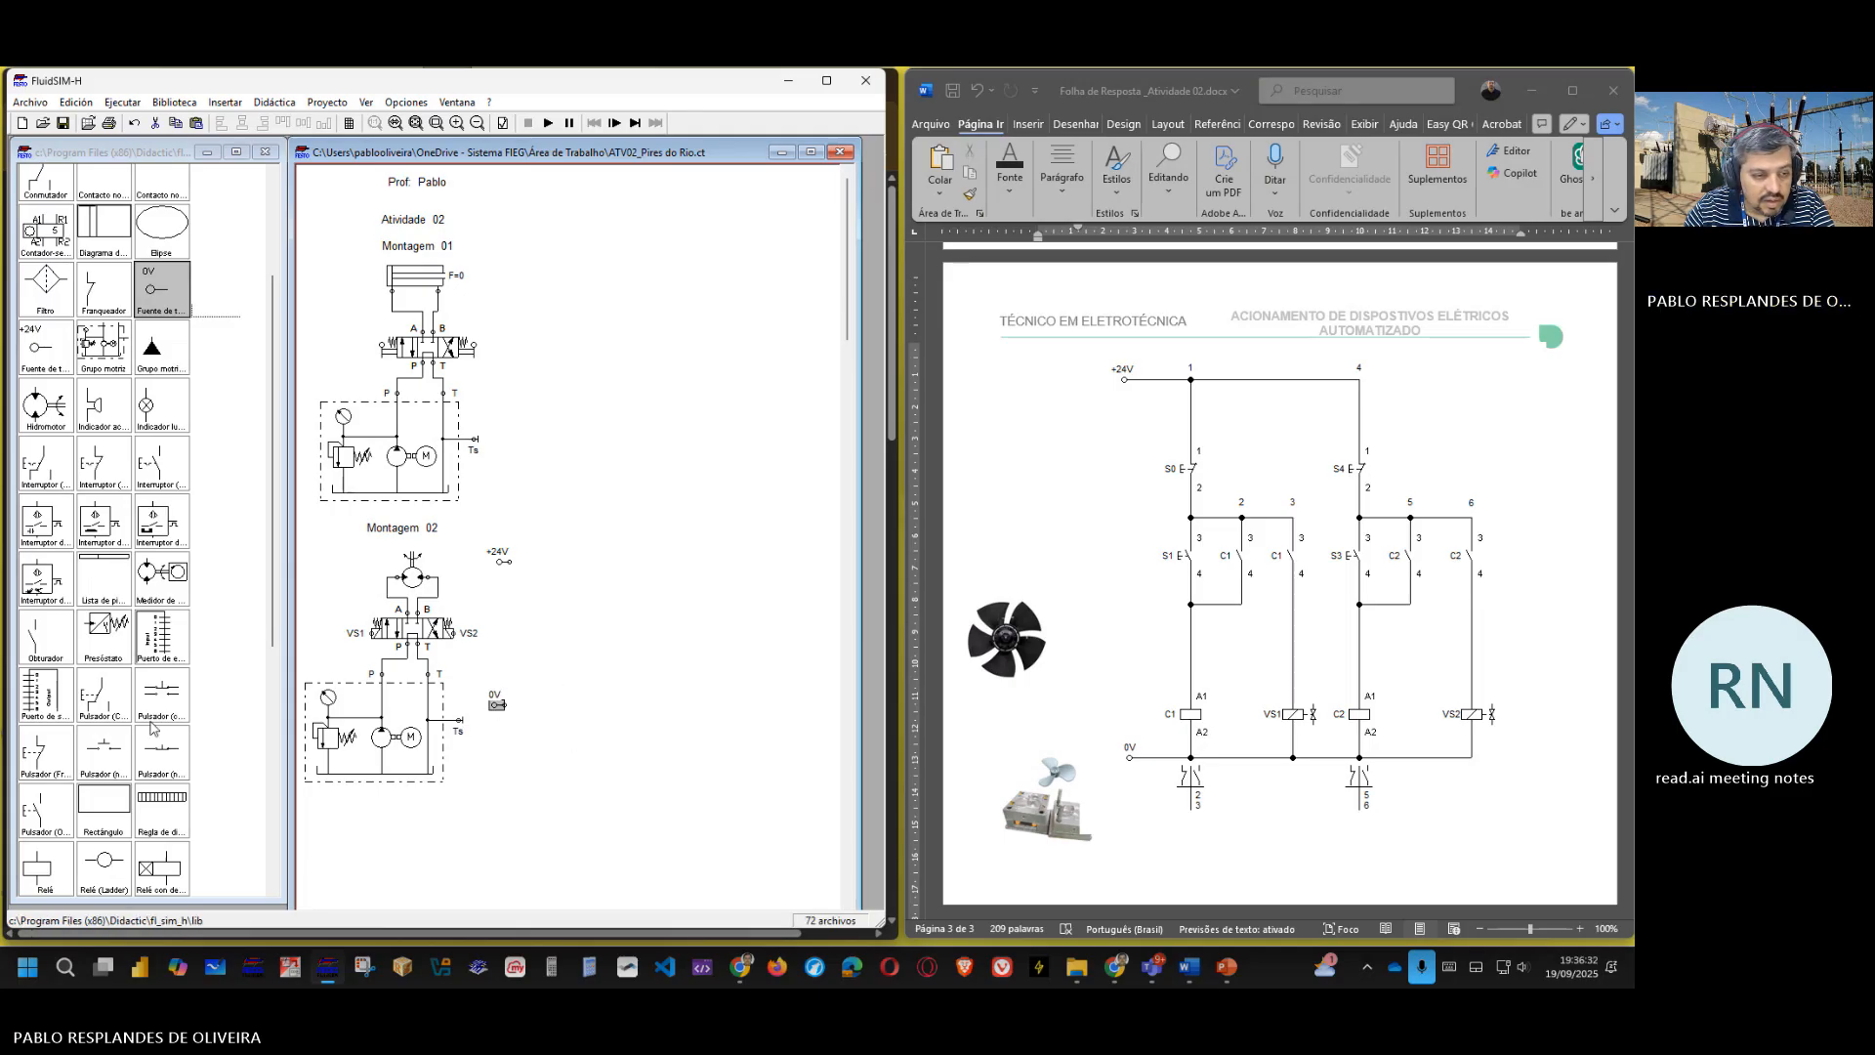
# - Add a normally open contact, a normally closed pushbutton and a normally open pushbutton between the +24V and 0V sources
pyautogui.scroll(-6, 153, 721)
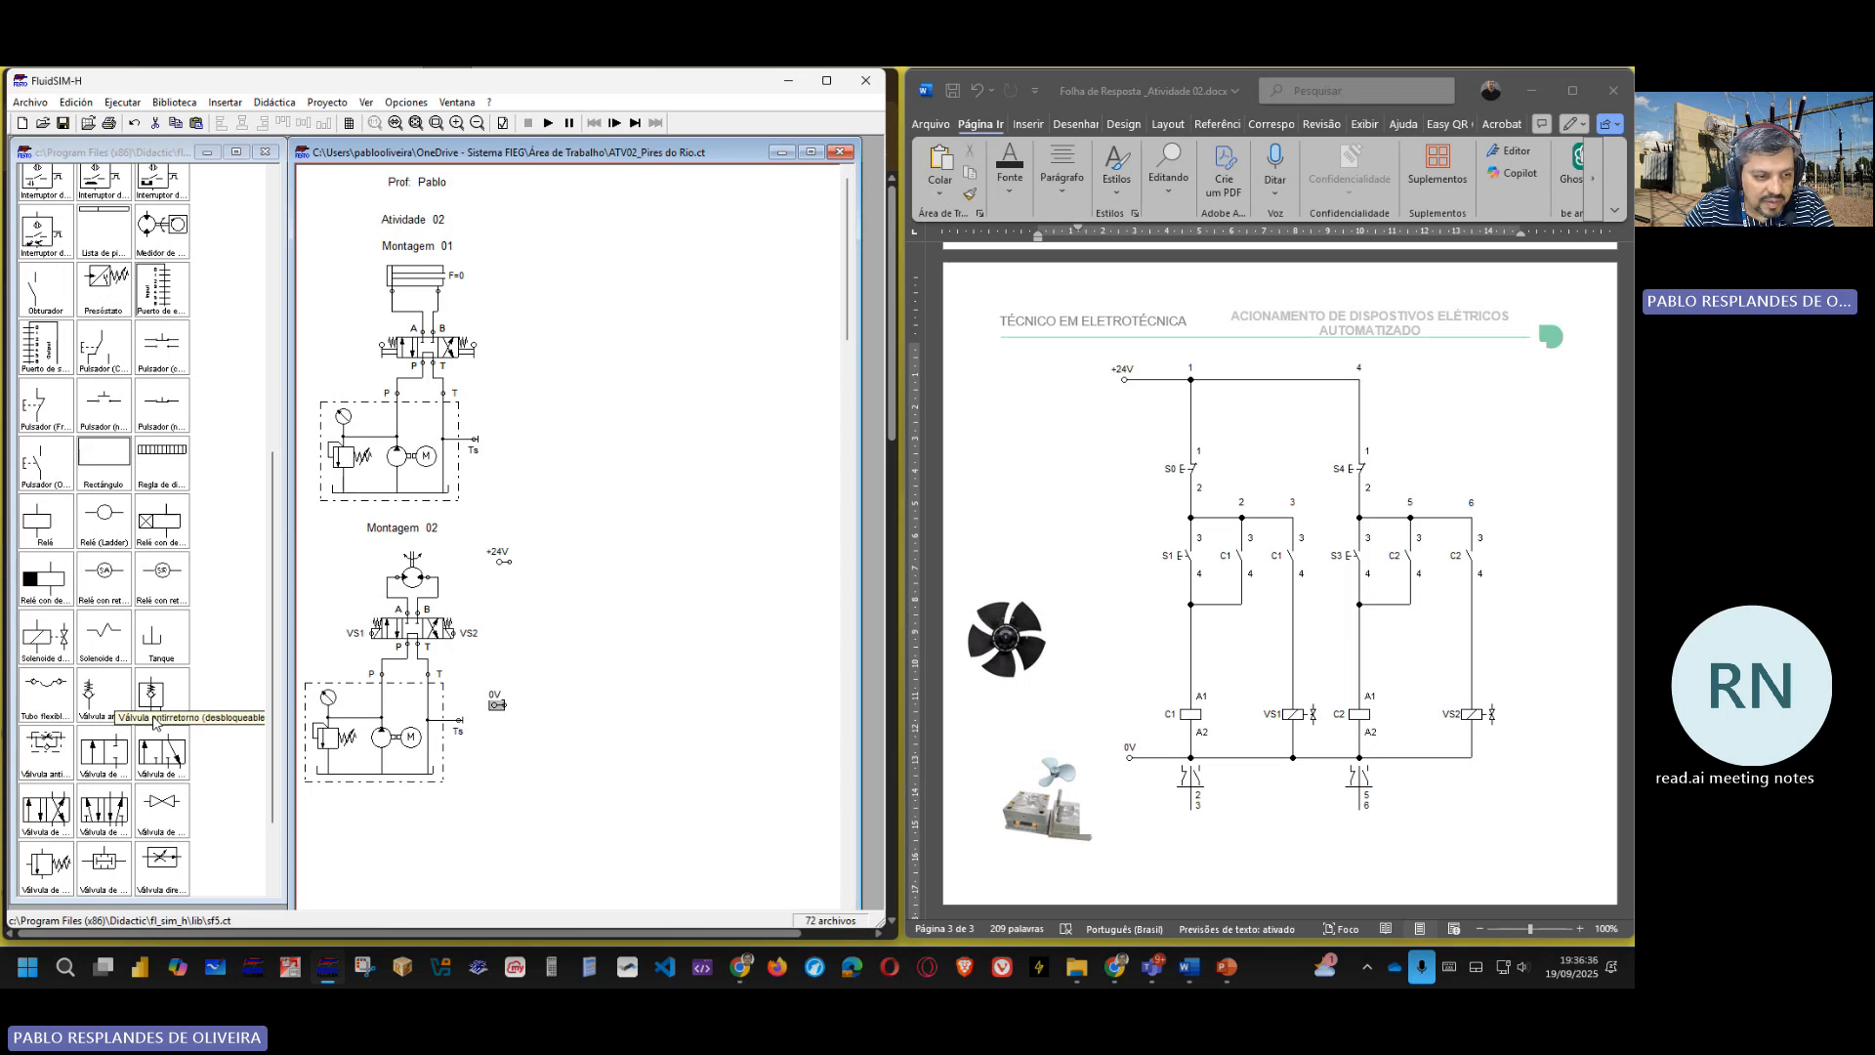
pyautogui.scroll(4, 153, 721)
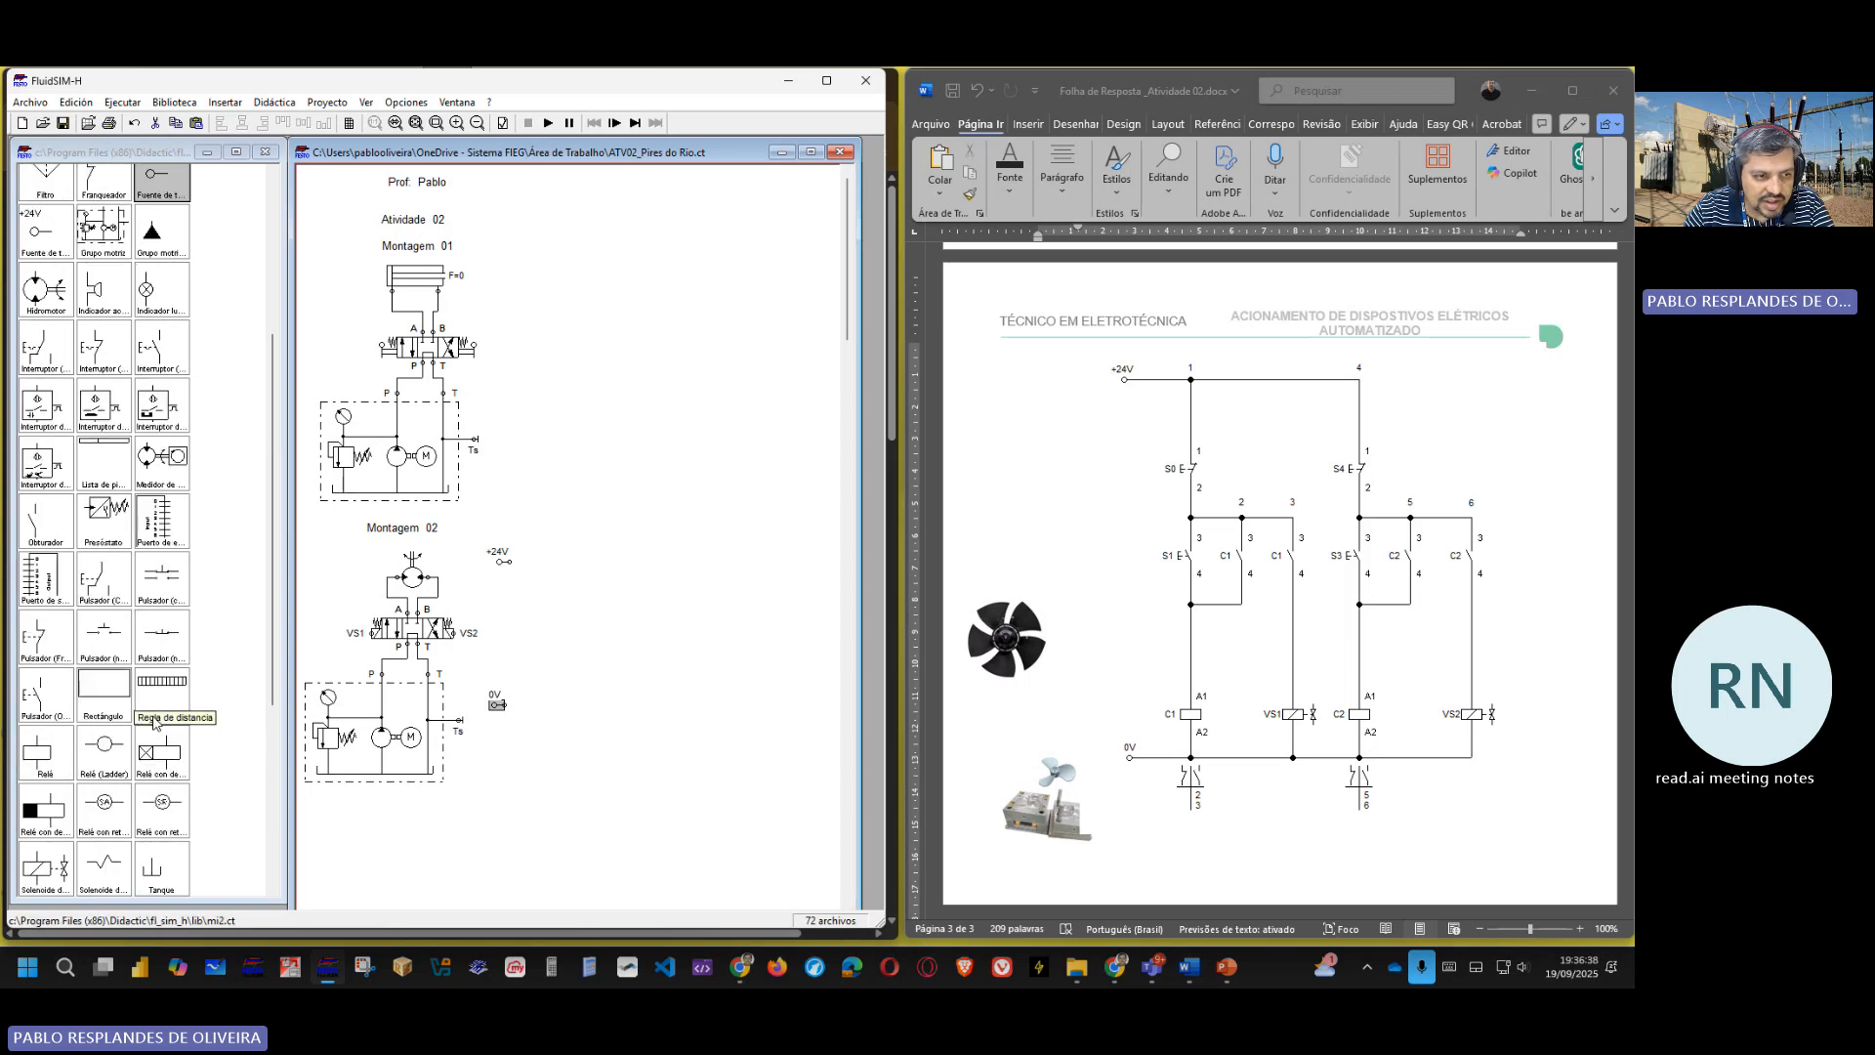
pyautogui.moveTo(41, 529); pyautogui.dragTo(591, 617)
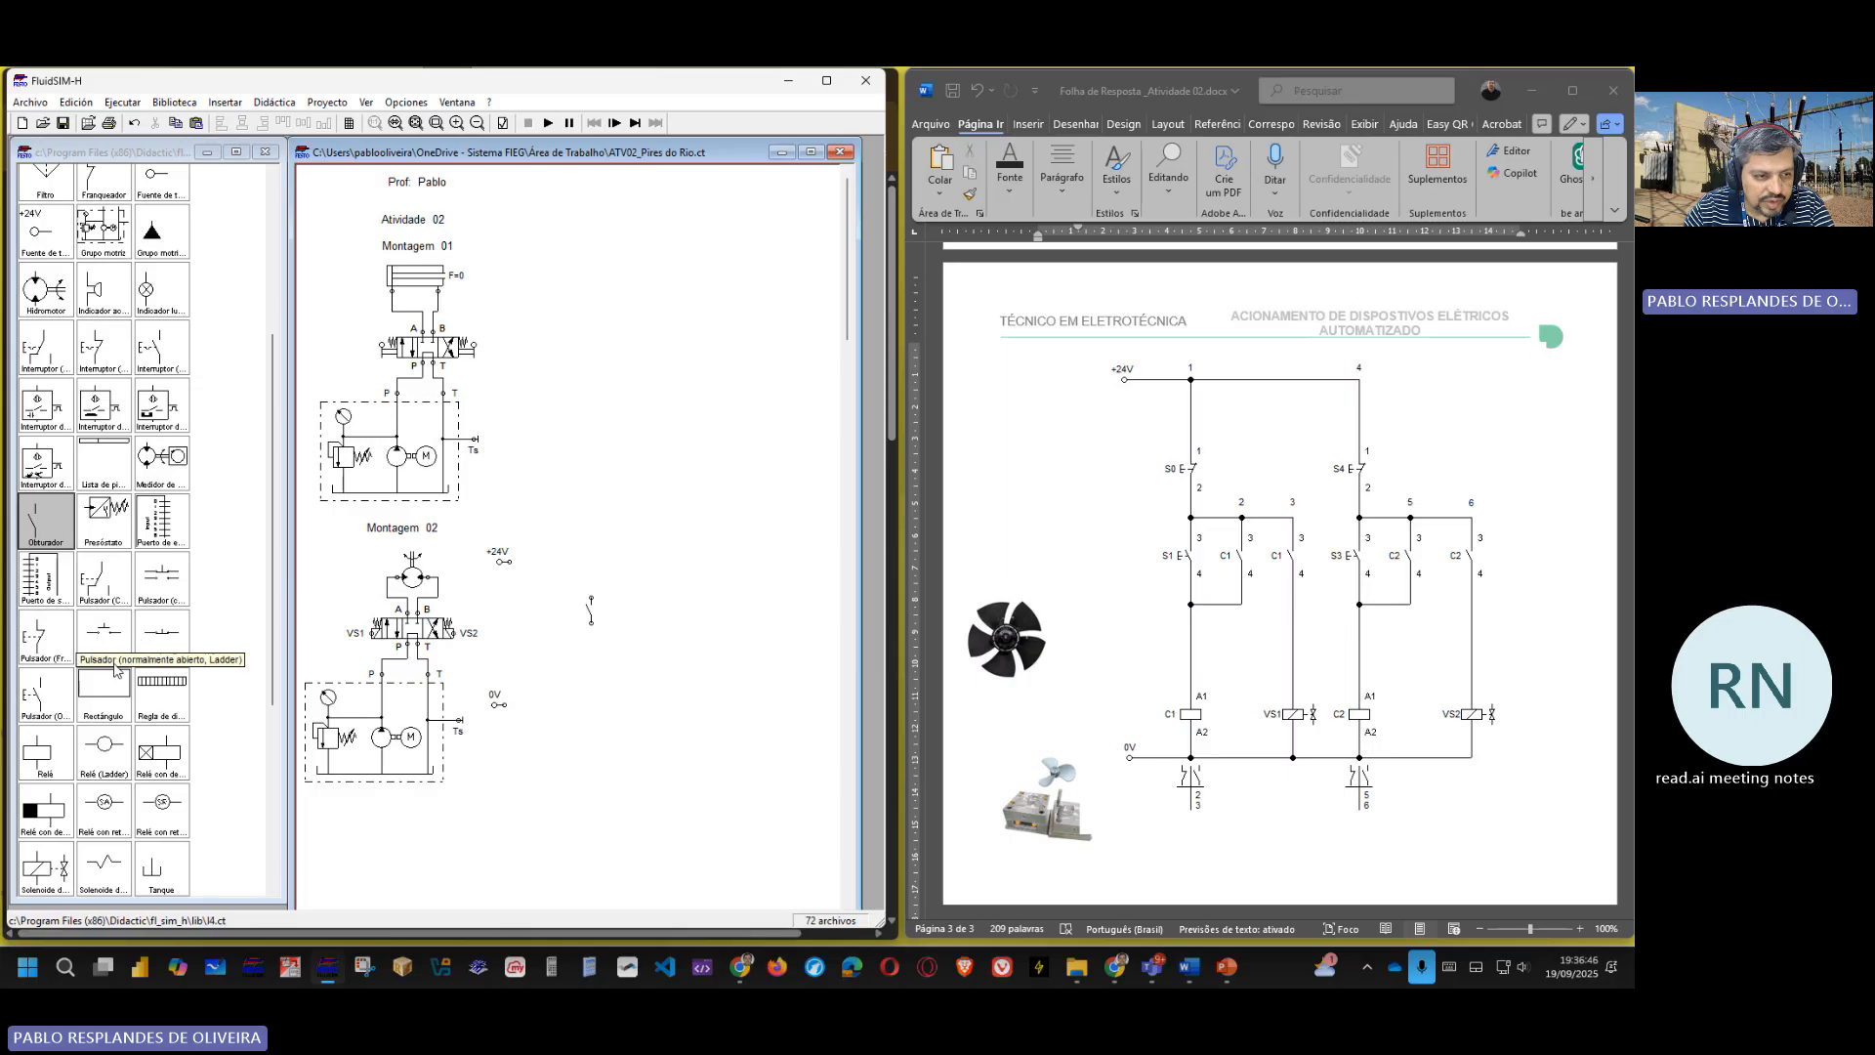
pyautogui.moveTo(39, 634); pyautogui.dragTo(535, 594)
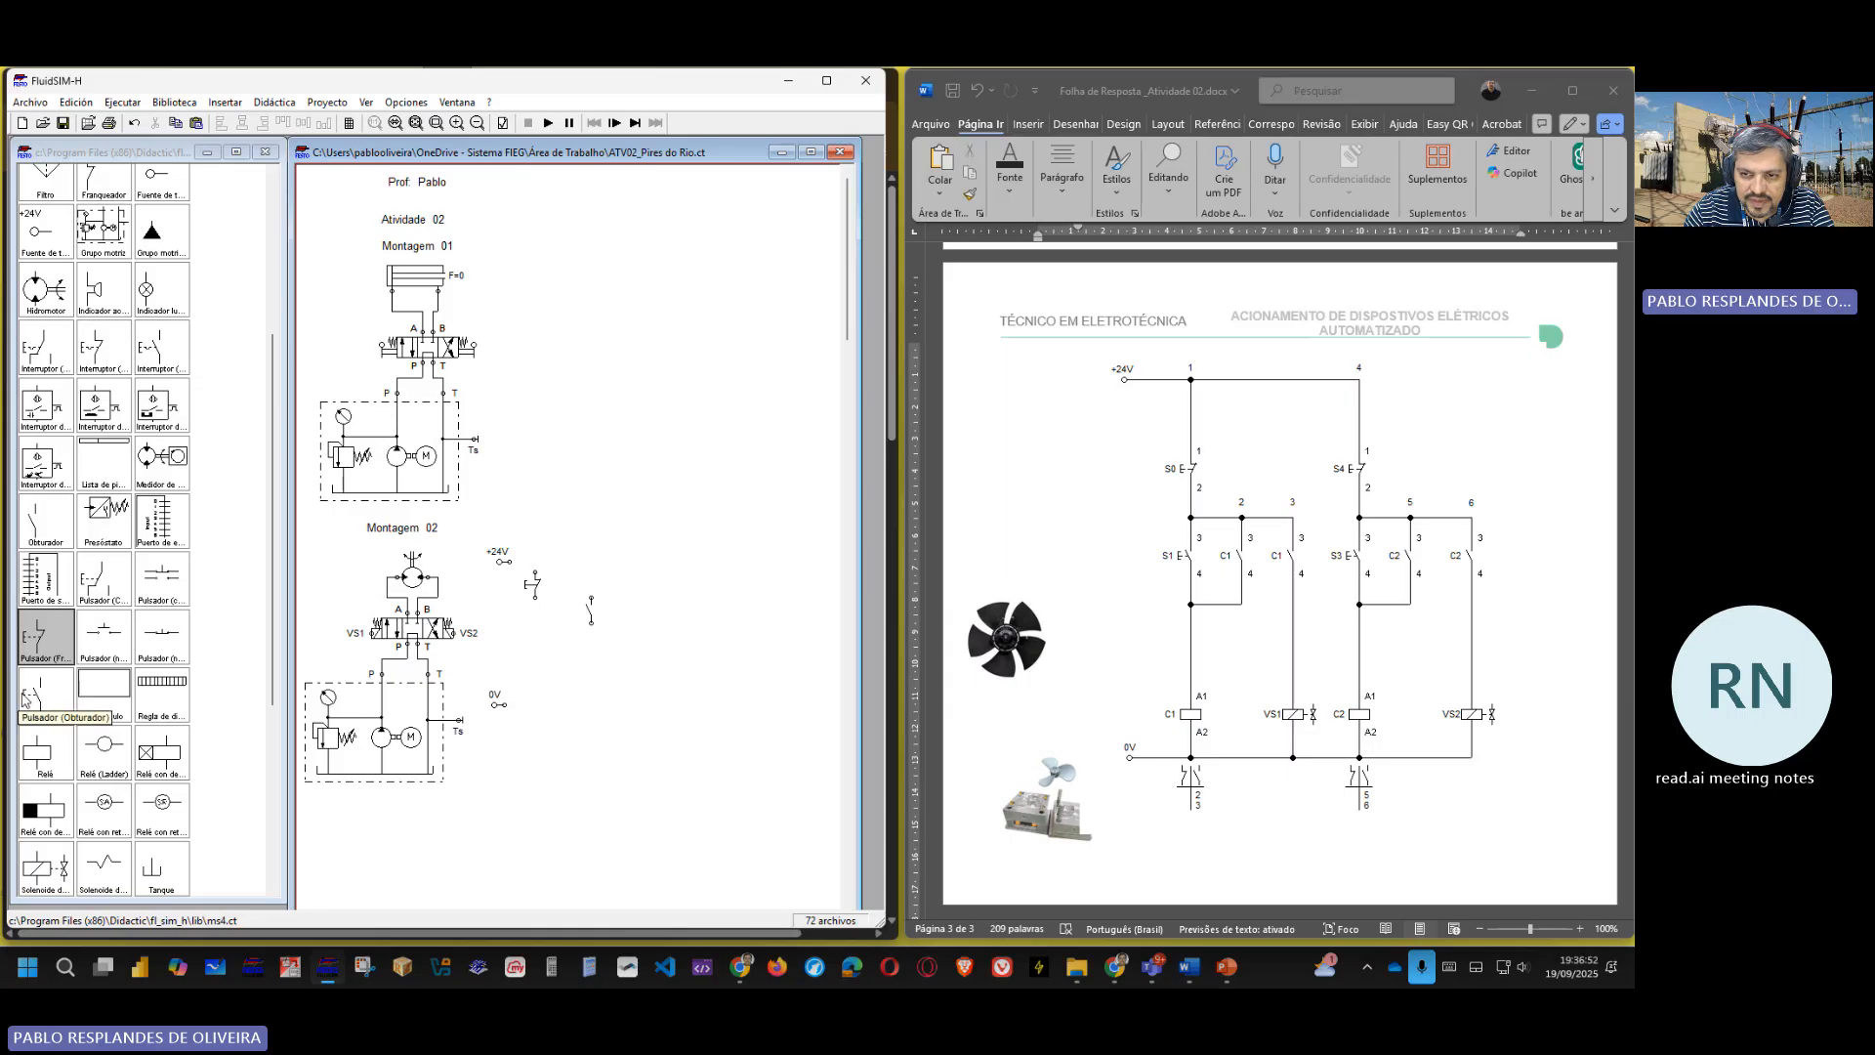
pyautogui.moveTo(38, 718); pyautogui.dragTo(537, 630)
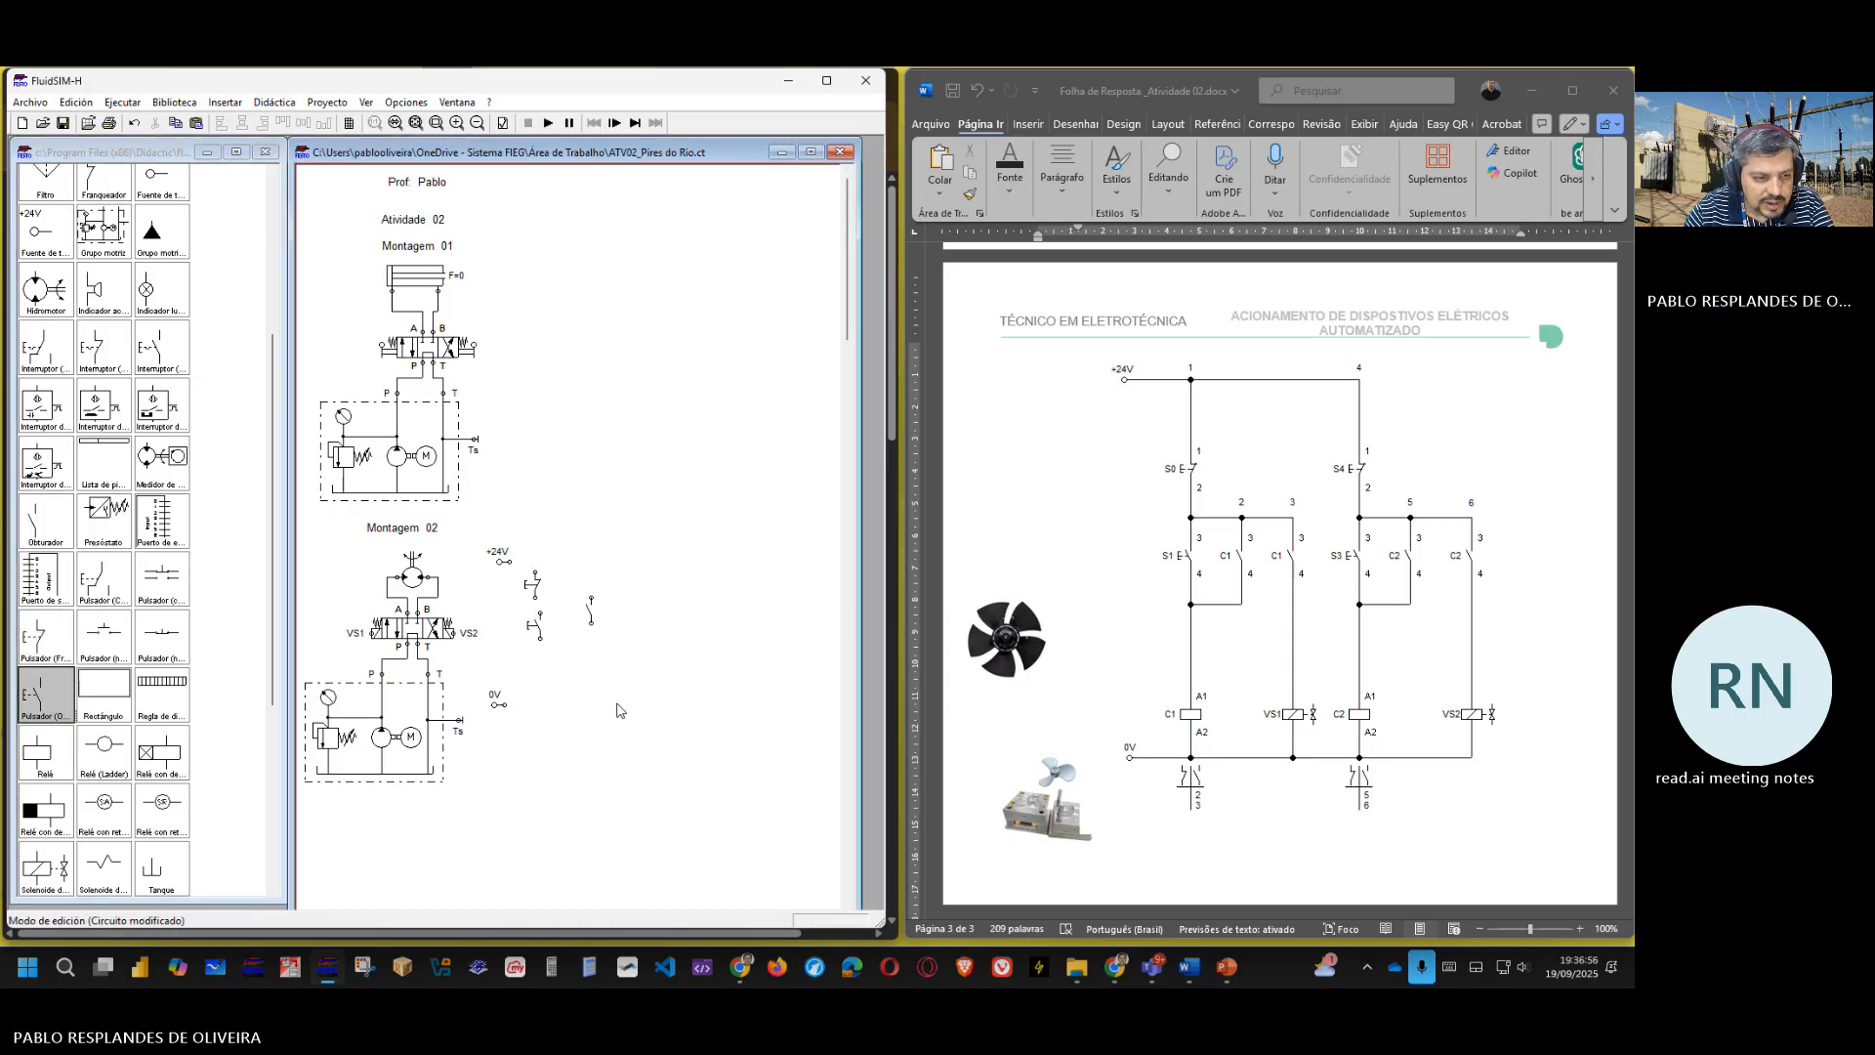
# - Add a plain relay coil below the pushbuttons, discarding the on-delay relay placed by mistake
pyautogui.scroll(-2, 117, 752)
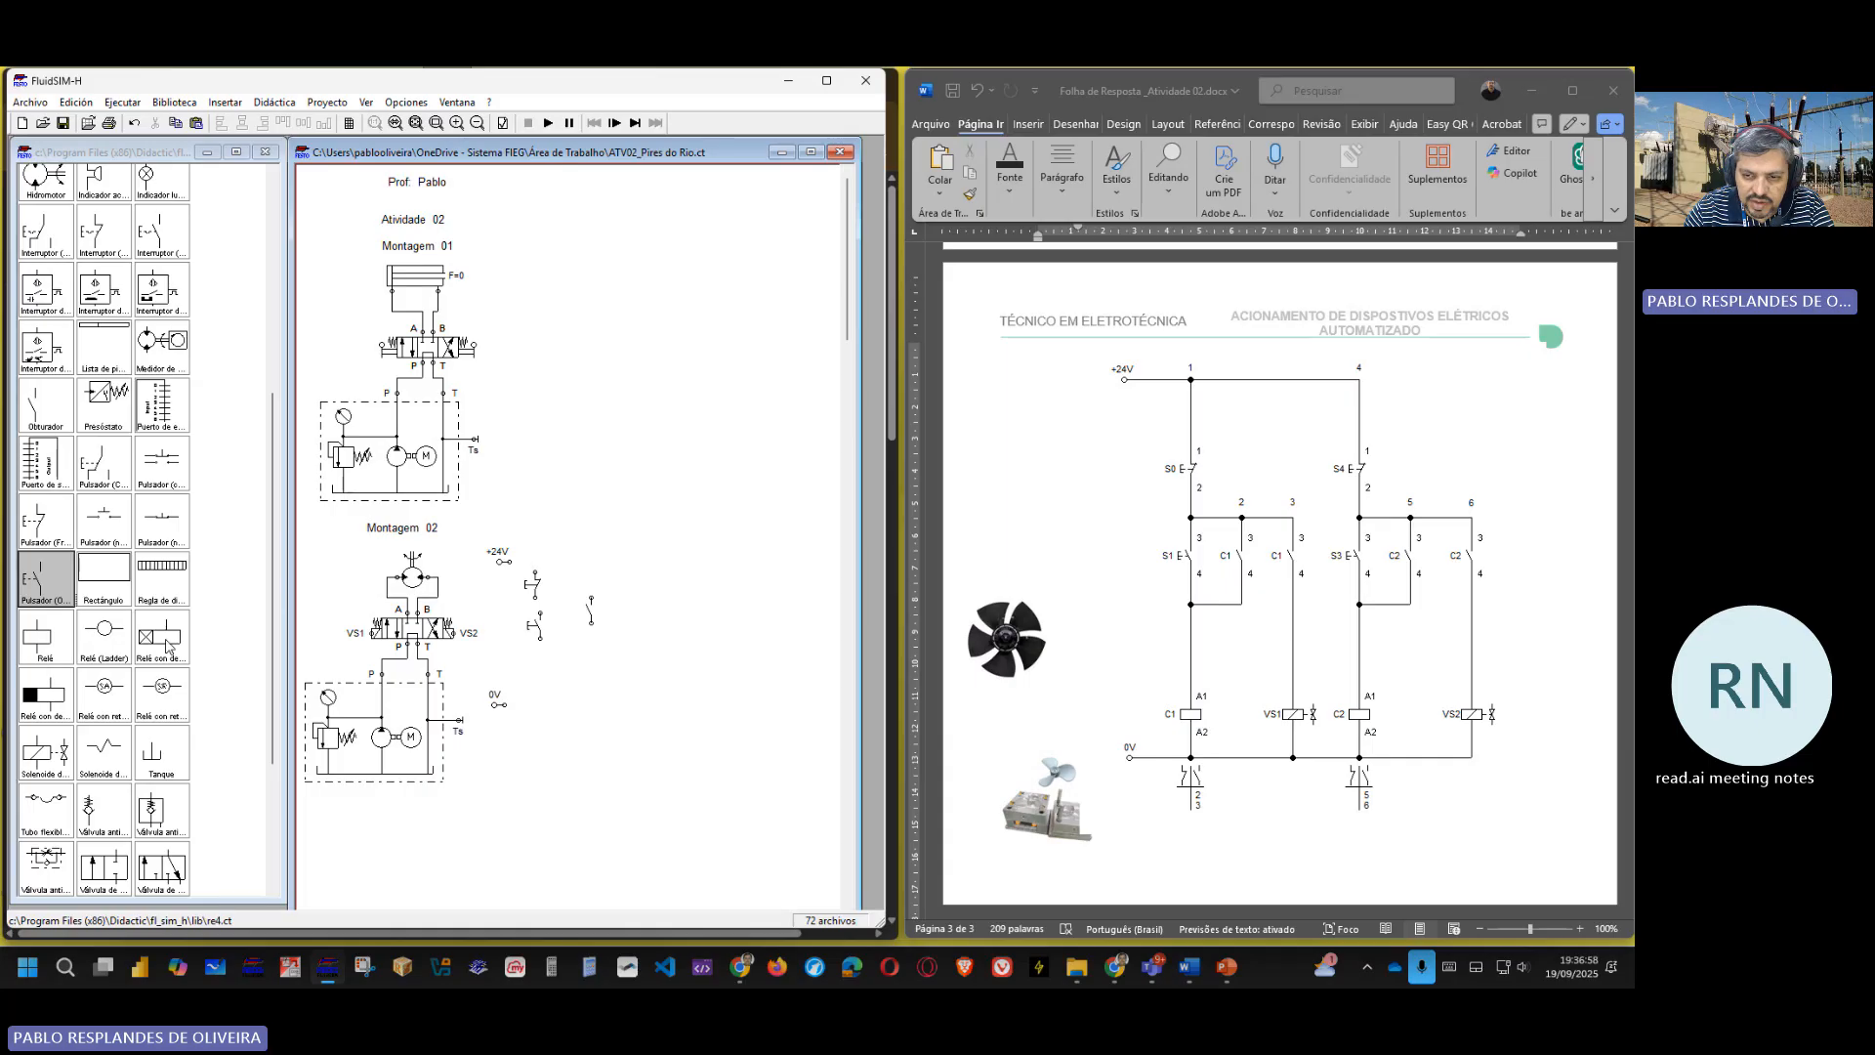
pyautogui.moveTo(162, 637); pyautogui.dragTo(574, 695)
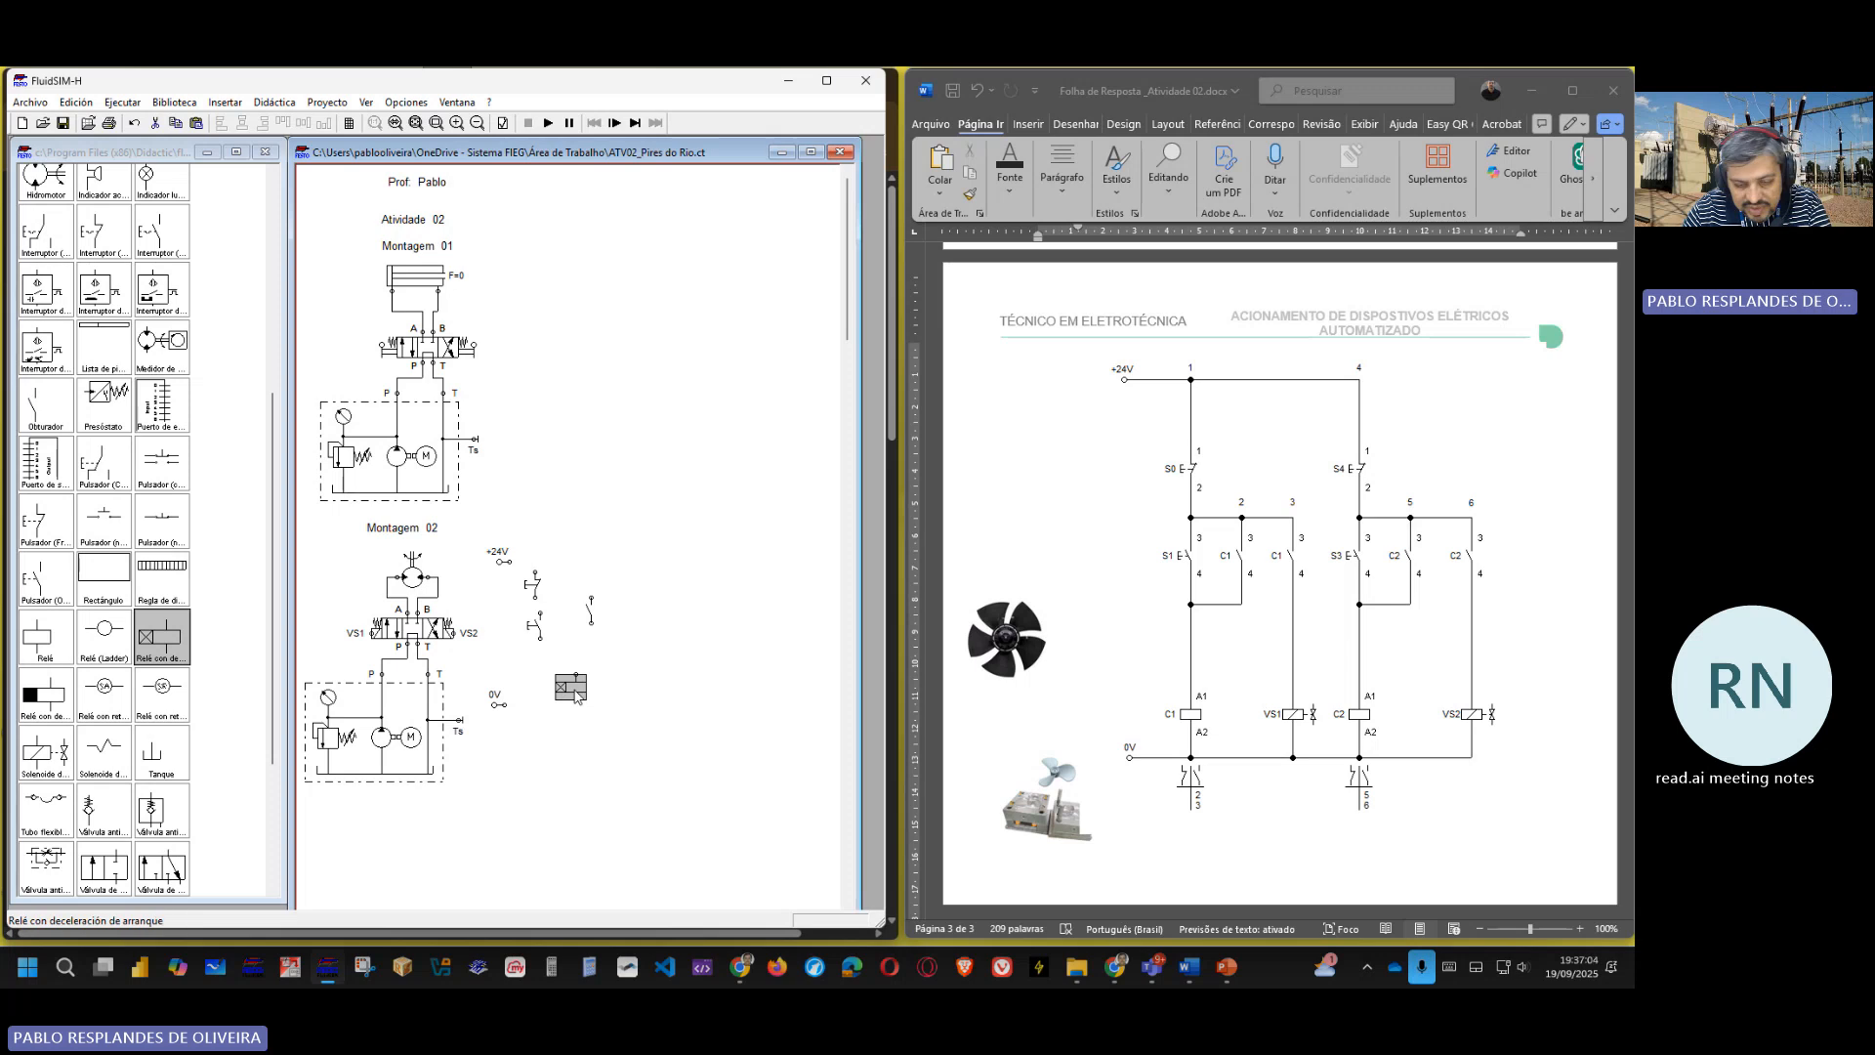
pyautogui.press('Delete')
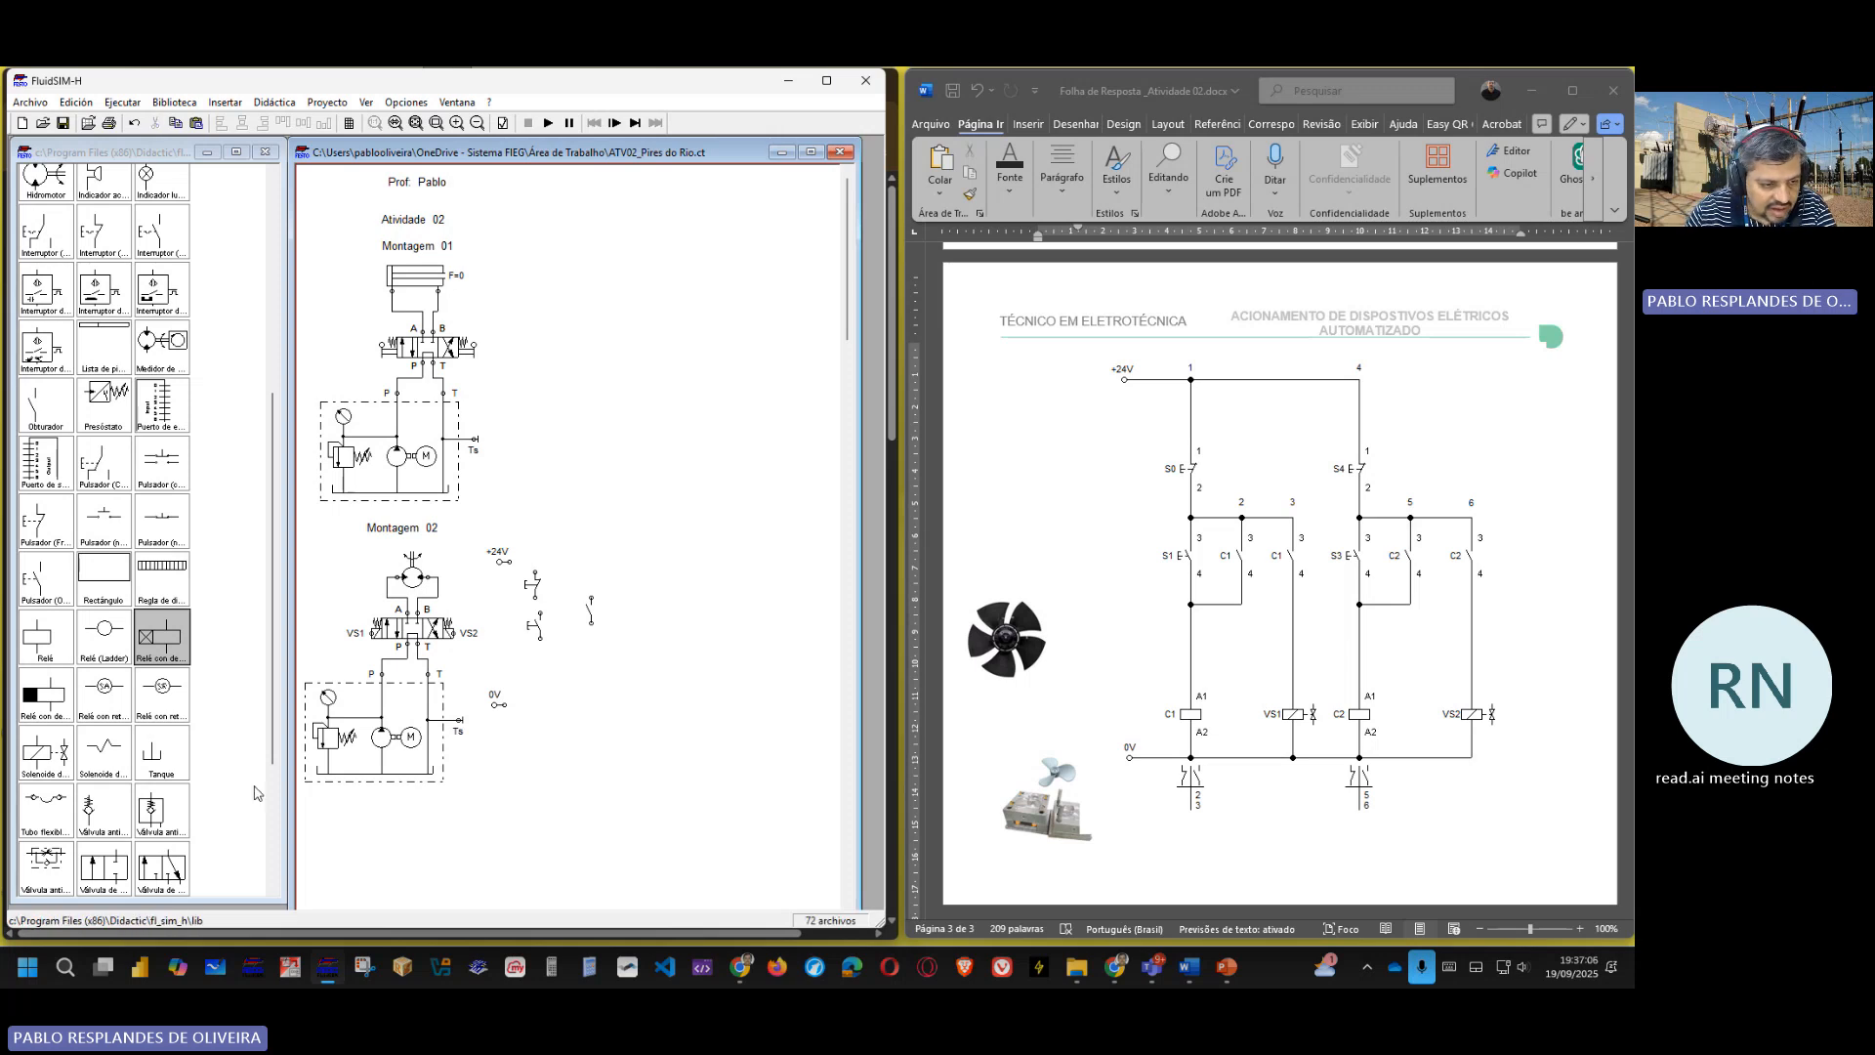
pyautogui.scroll(-4, 198, 821)
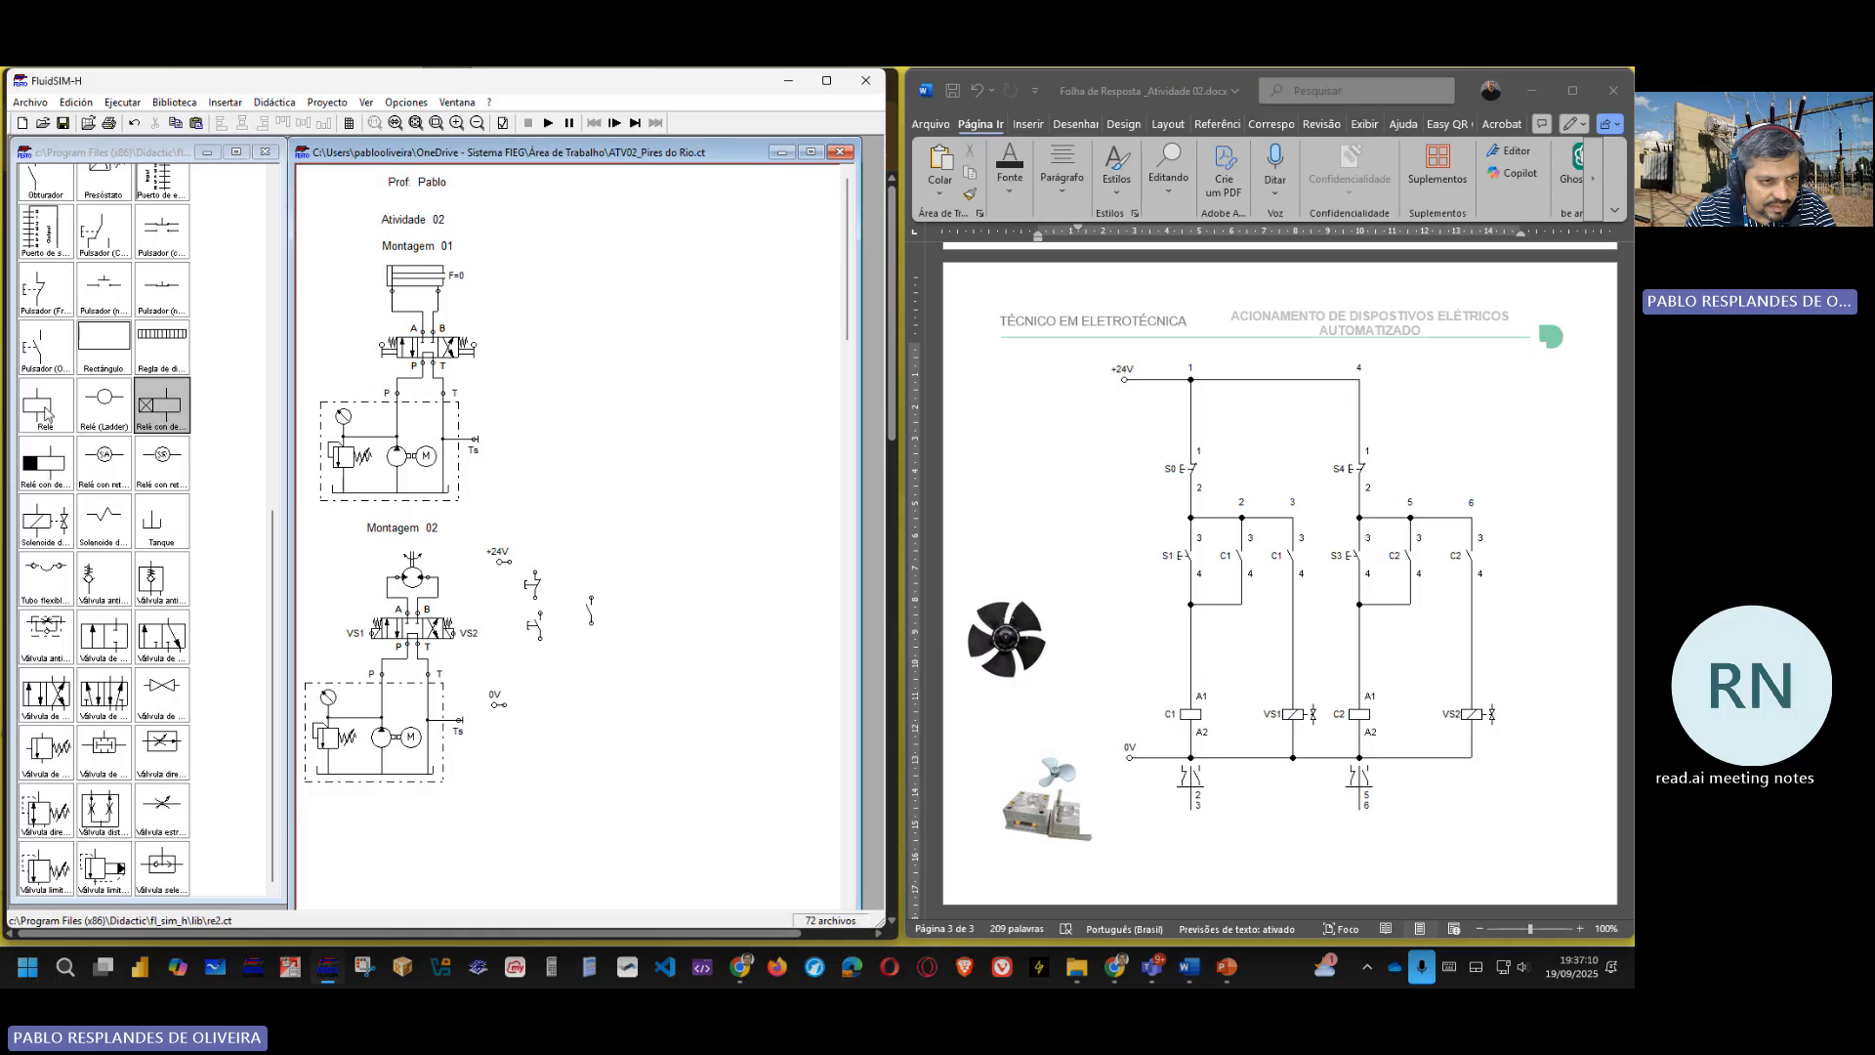
pyautogui.moveTo(45, 405); pyautogui.dragTo(555, 690)
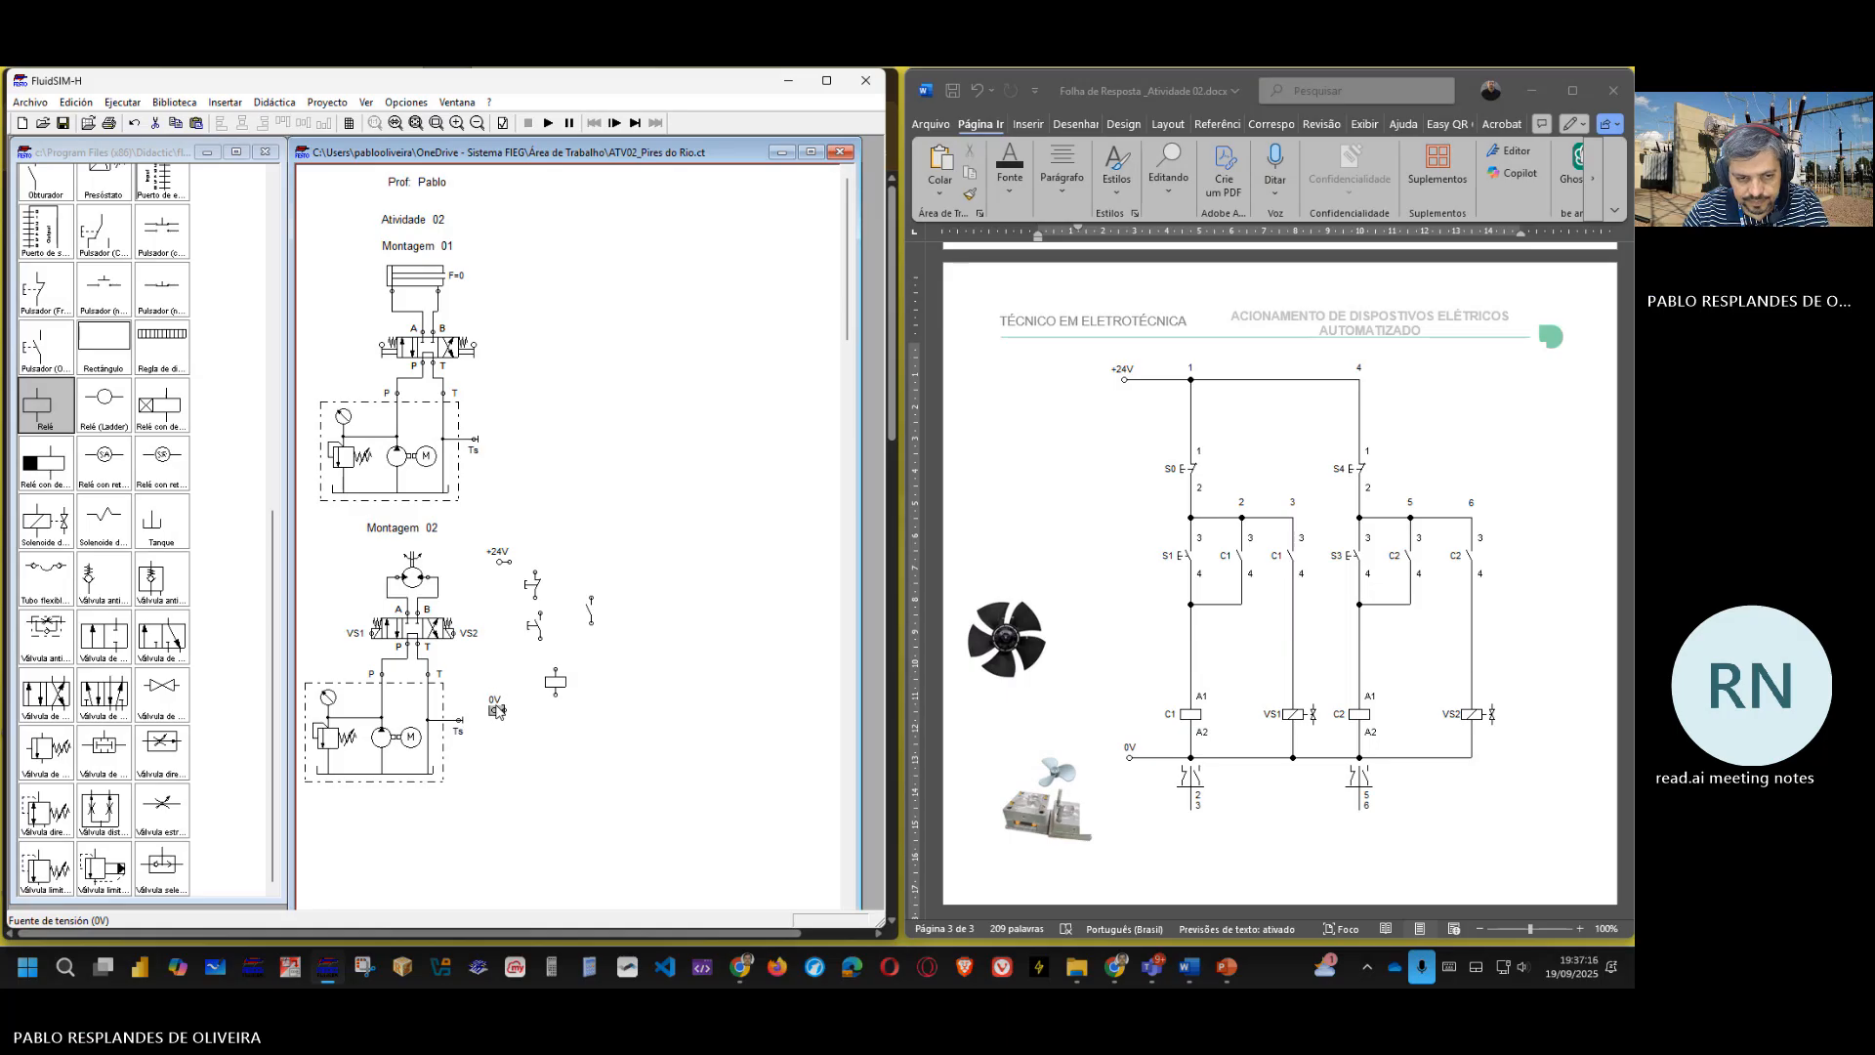
# - Move the 0V source further down the sheet and place the relay coil just above it
pyautogui.moveTo(498, 704); pyautogui.dragTo(497, 771)
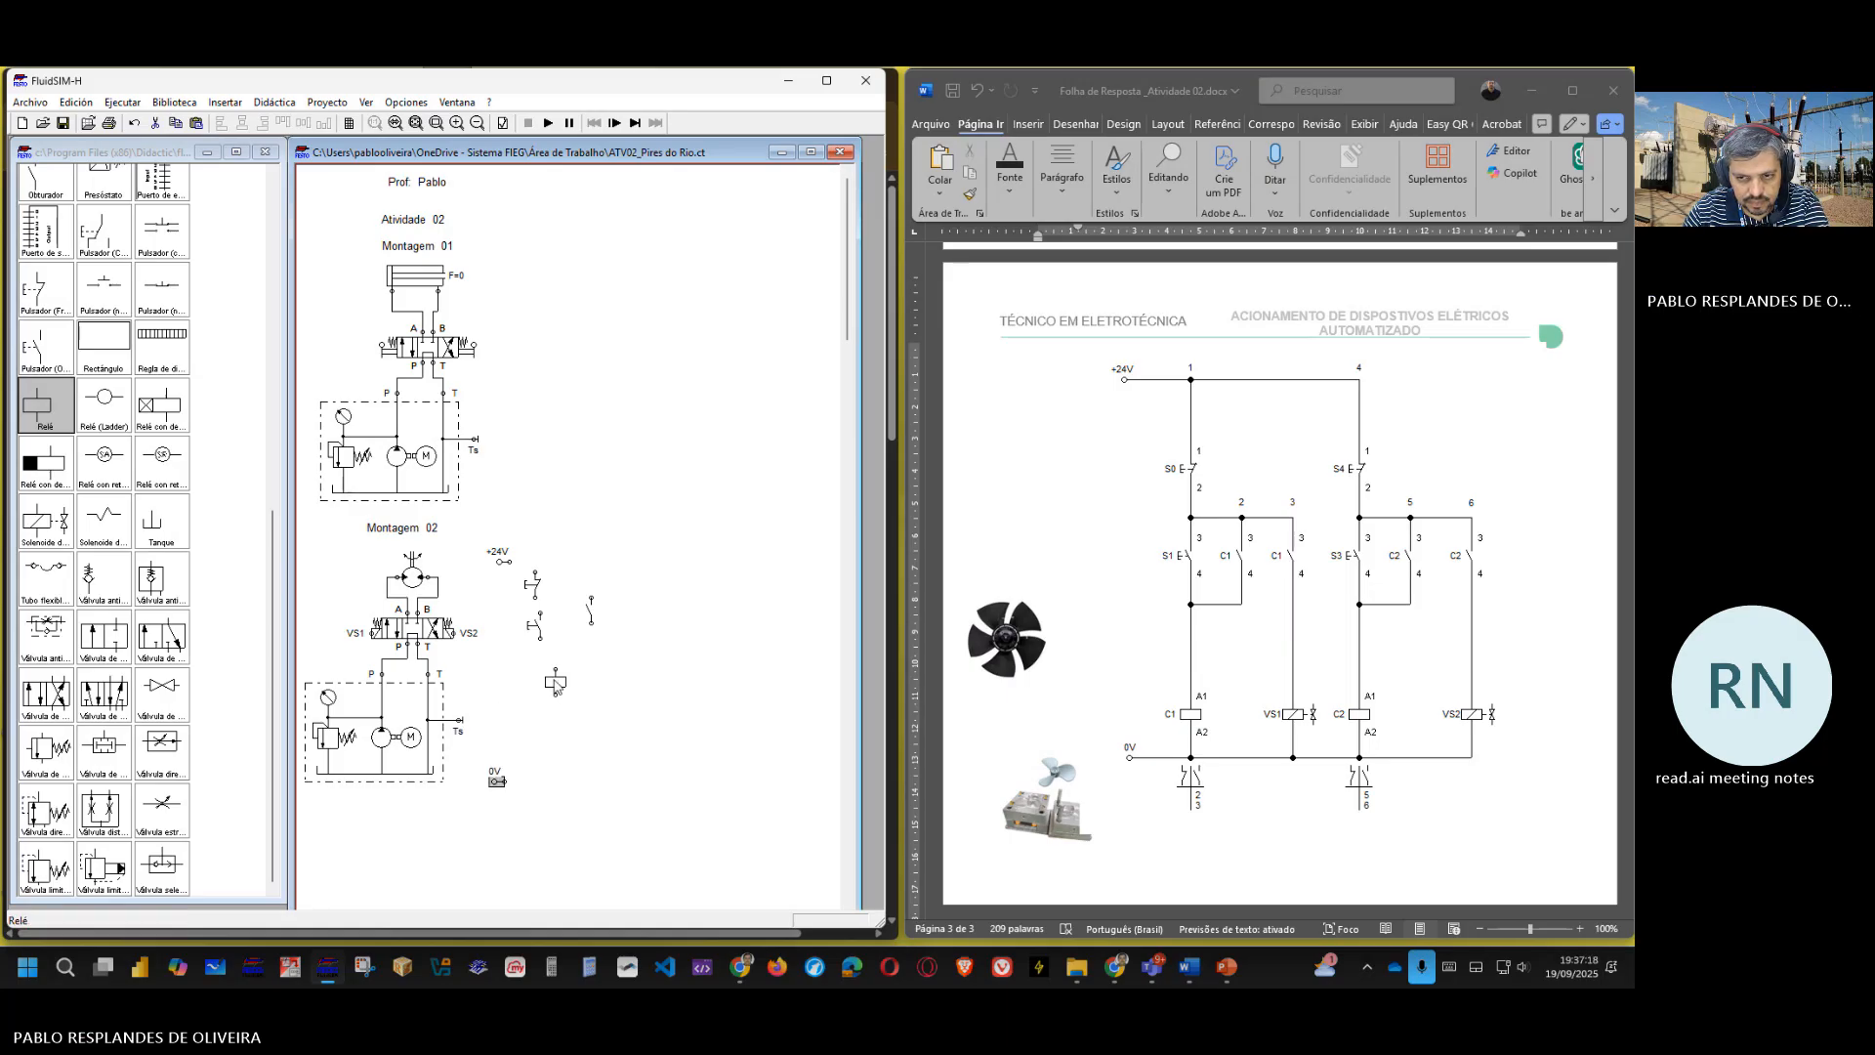
pyautogui.click(555, 683)
pyautogui.moveTo(523, 741); pyautogui.dragTo(525, 742)
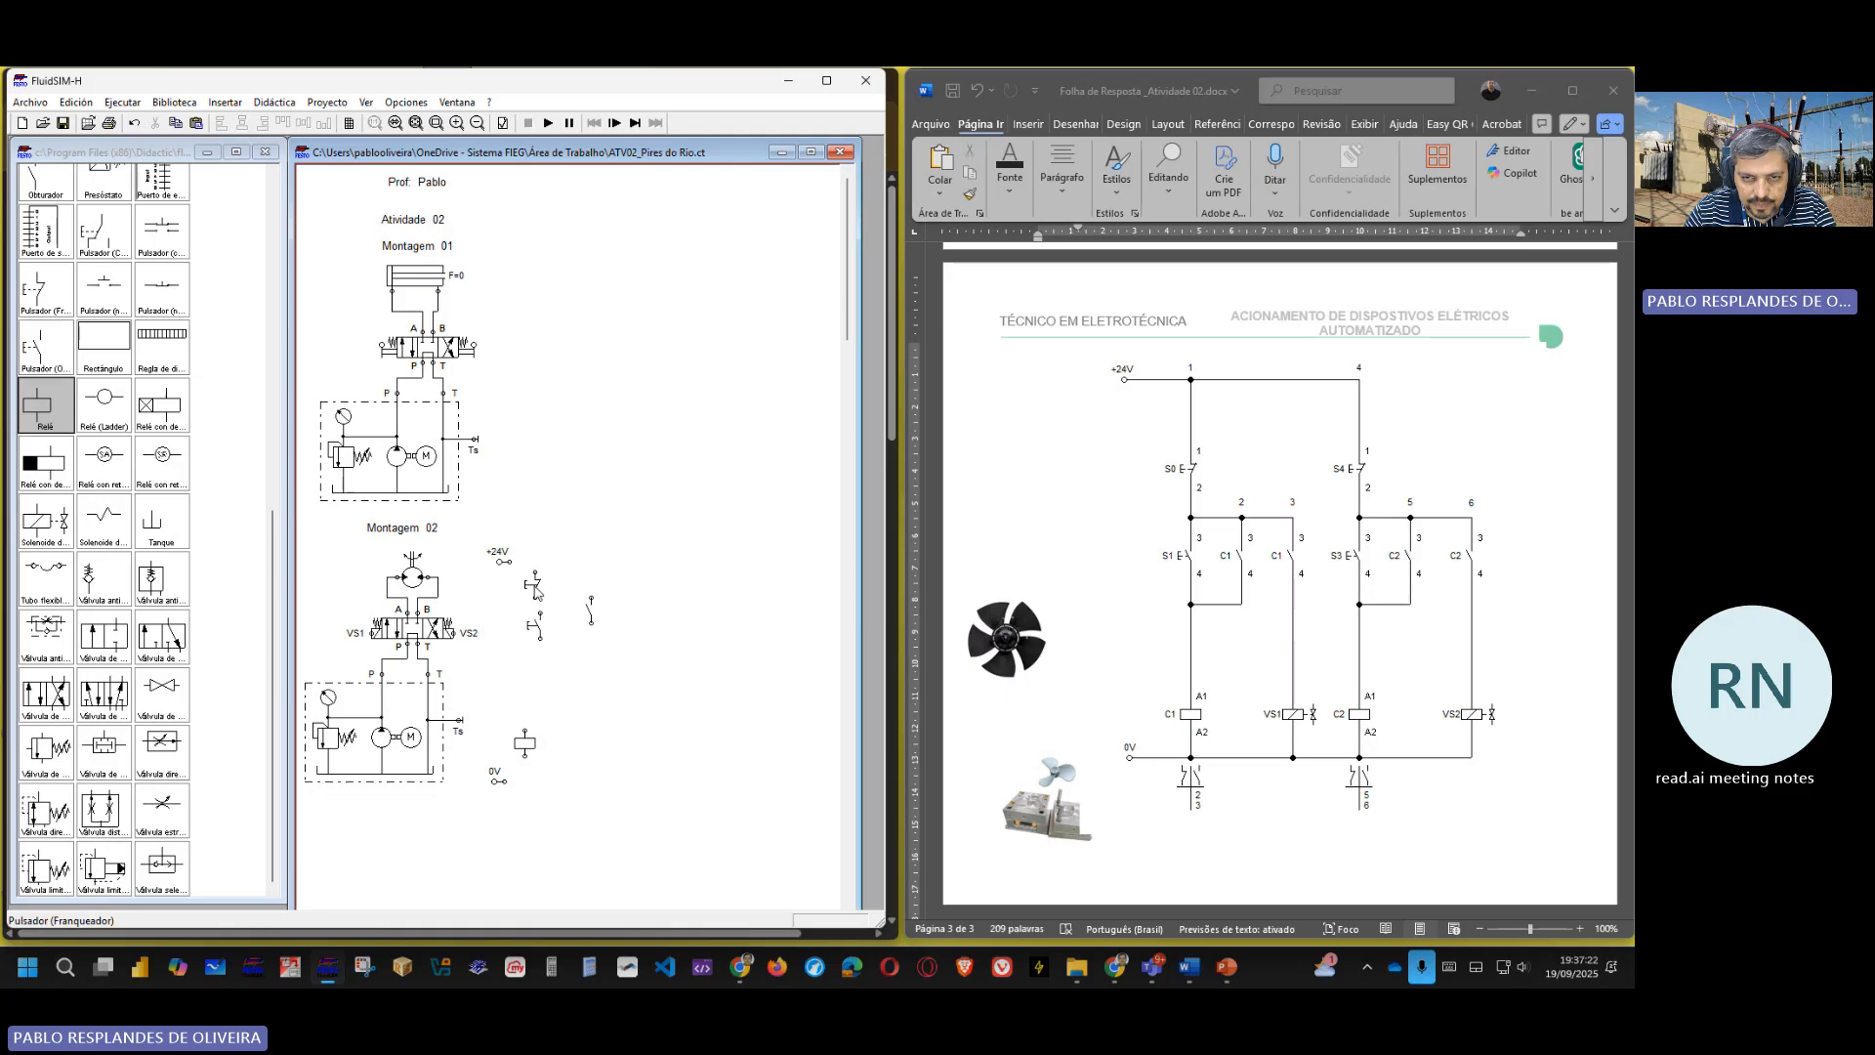
# - Space the two pushbuttons vertically between the +24V source and the relay coil, with the contact beside the normally open one
pyautogui.moveTo(537, 627); pyautogui.dragTo(532, 677)
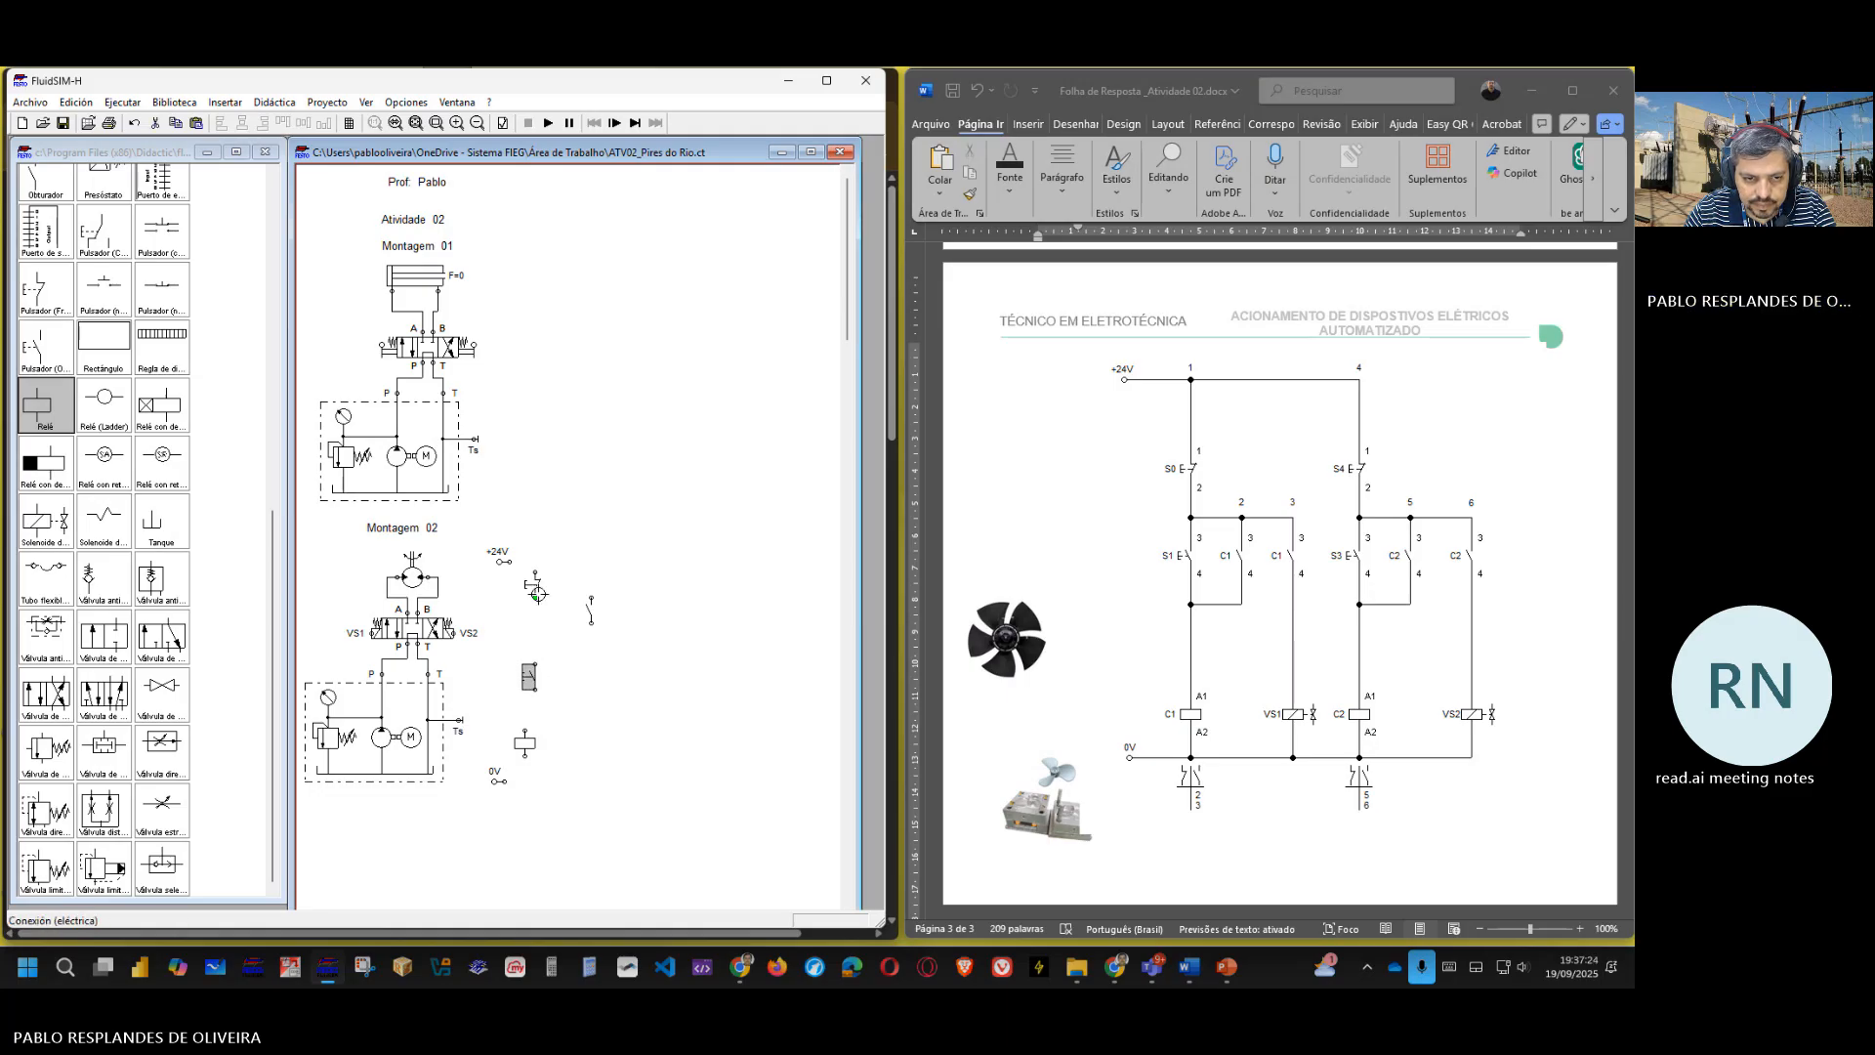
pyautogui.moveTo(536, 592); pyautogui.dragTo(523, 631)
pyautogui.click(534, 679)
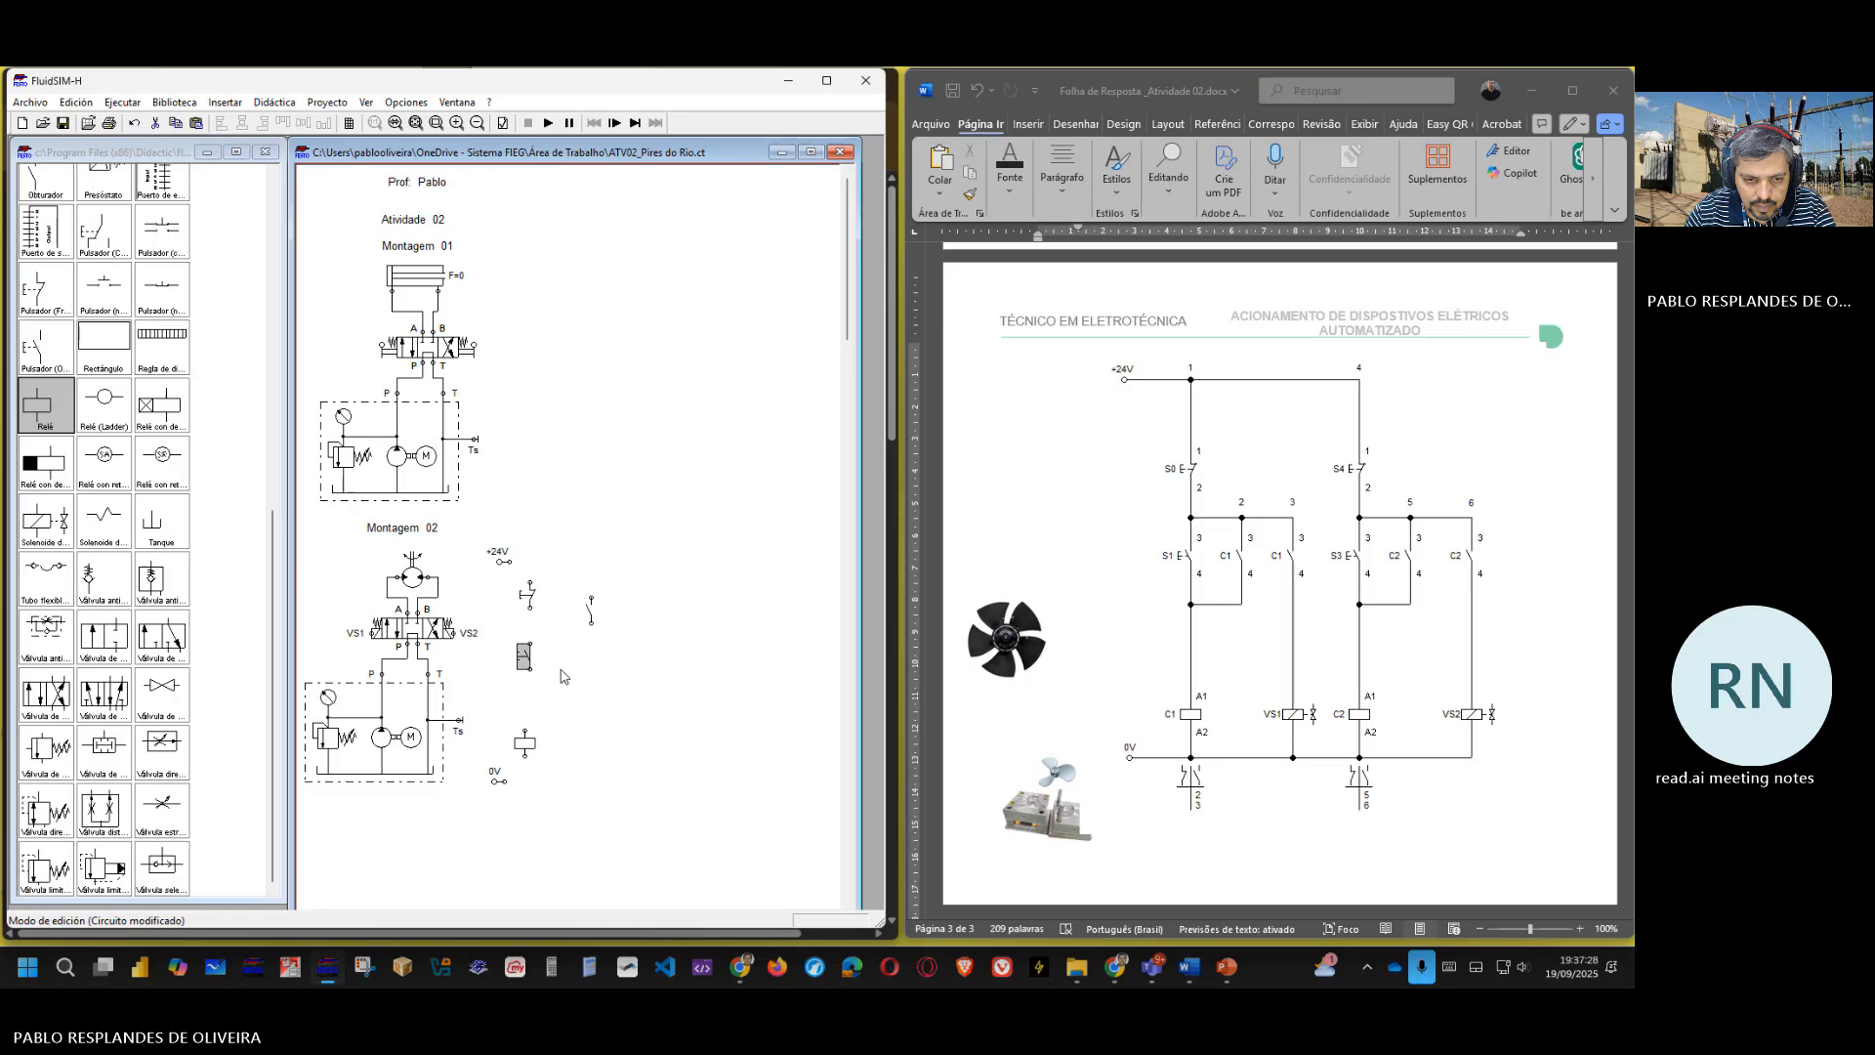
pyautogui.click(590, 610)
pyautogui.moveTo(560, 656); pyautogui.dragTo(565, 661)
pyautogui.click(602, 684)
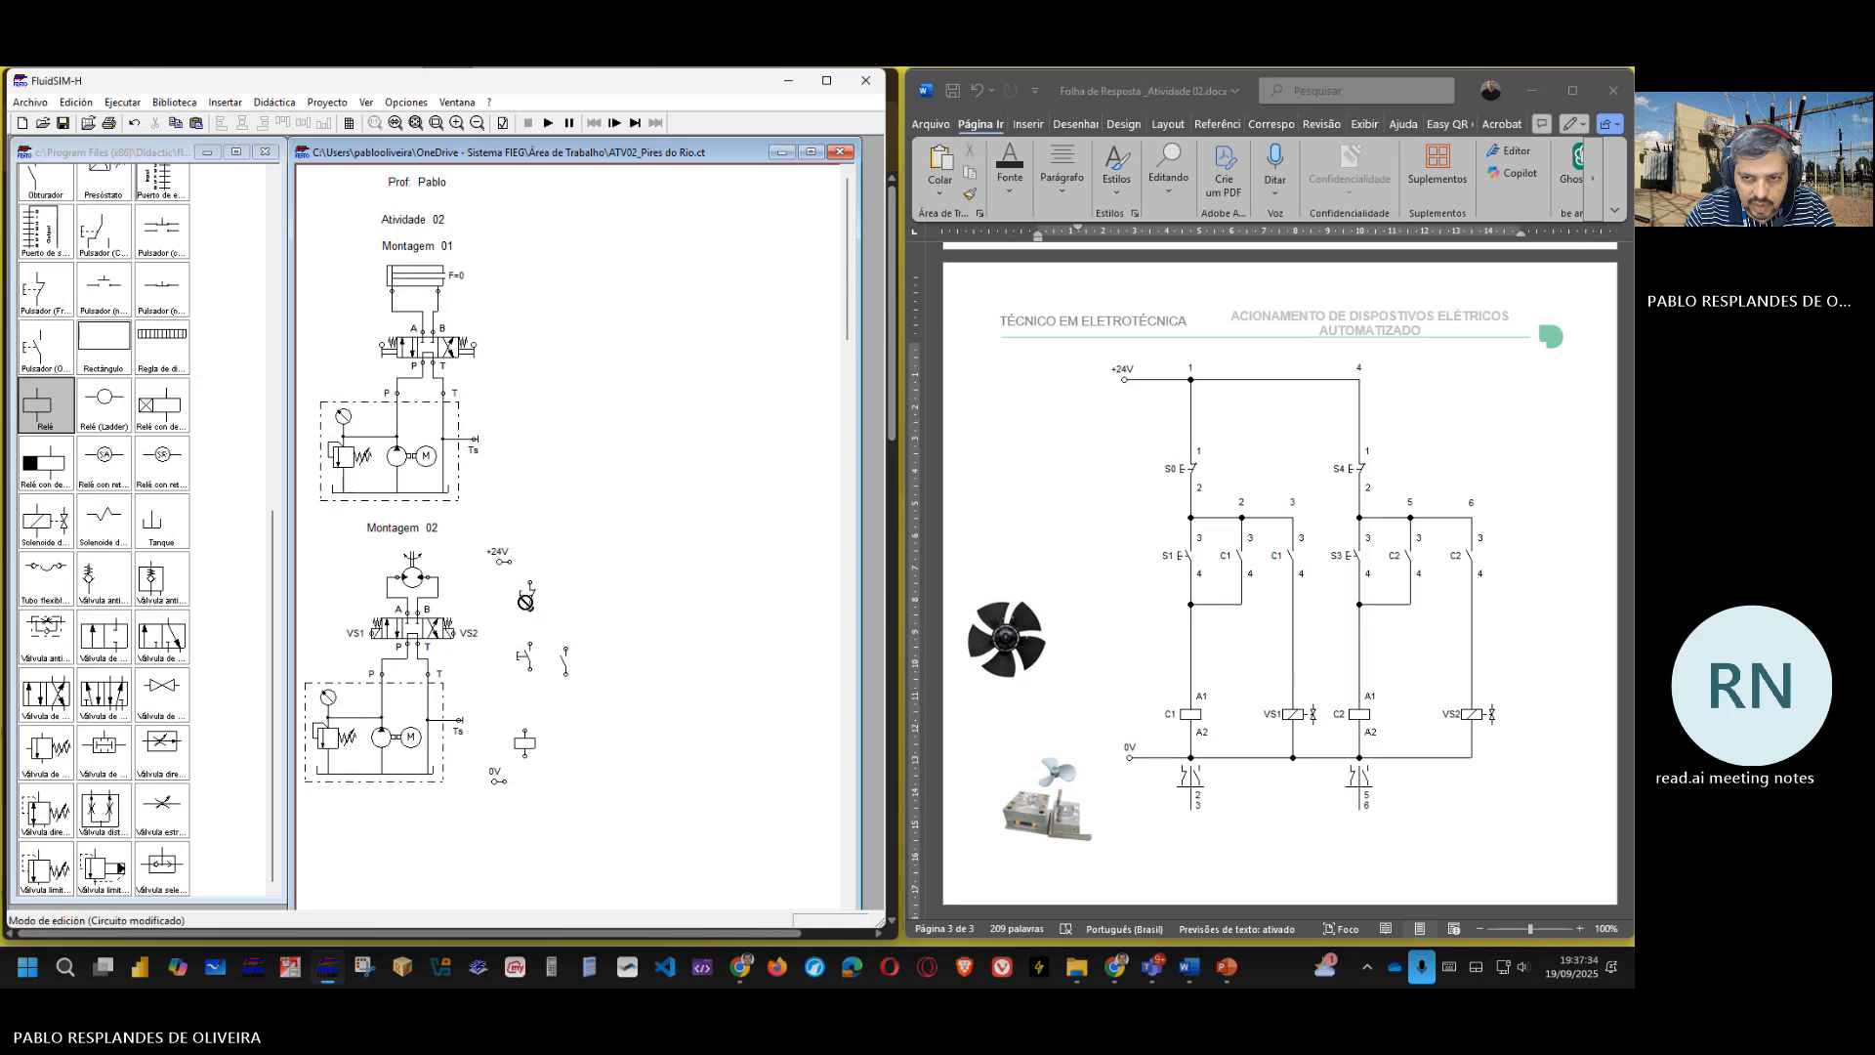
# - Label the normally closed pushbutton S0
pyautogui.doubleClick(527, 608)
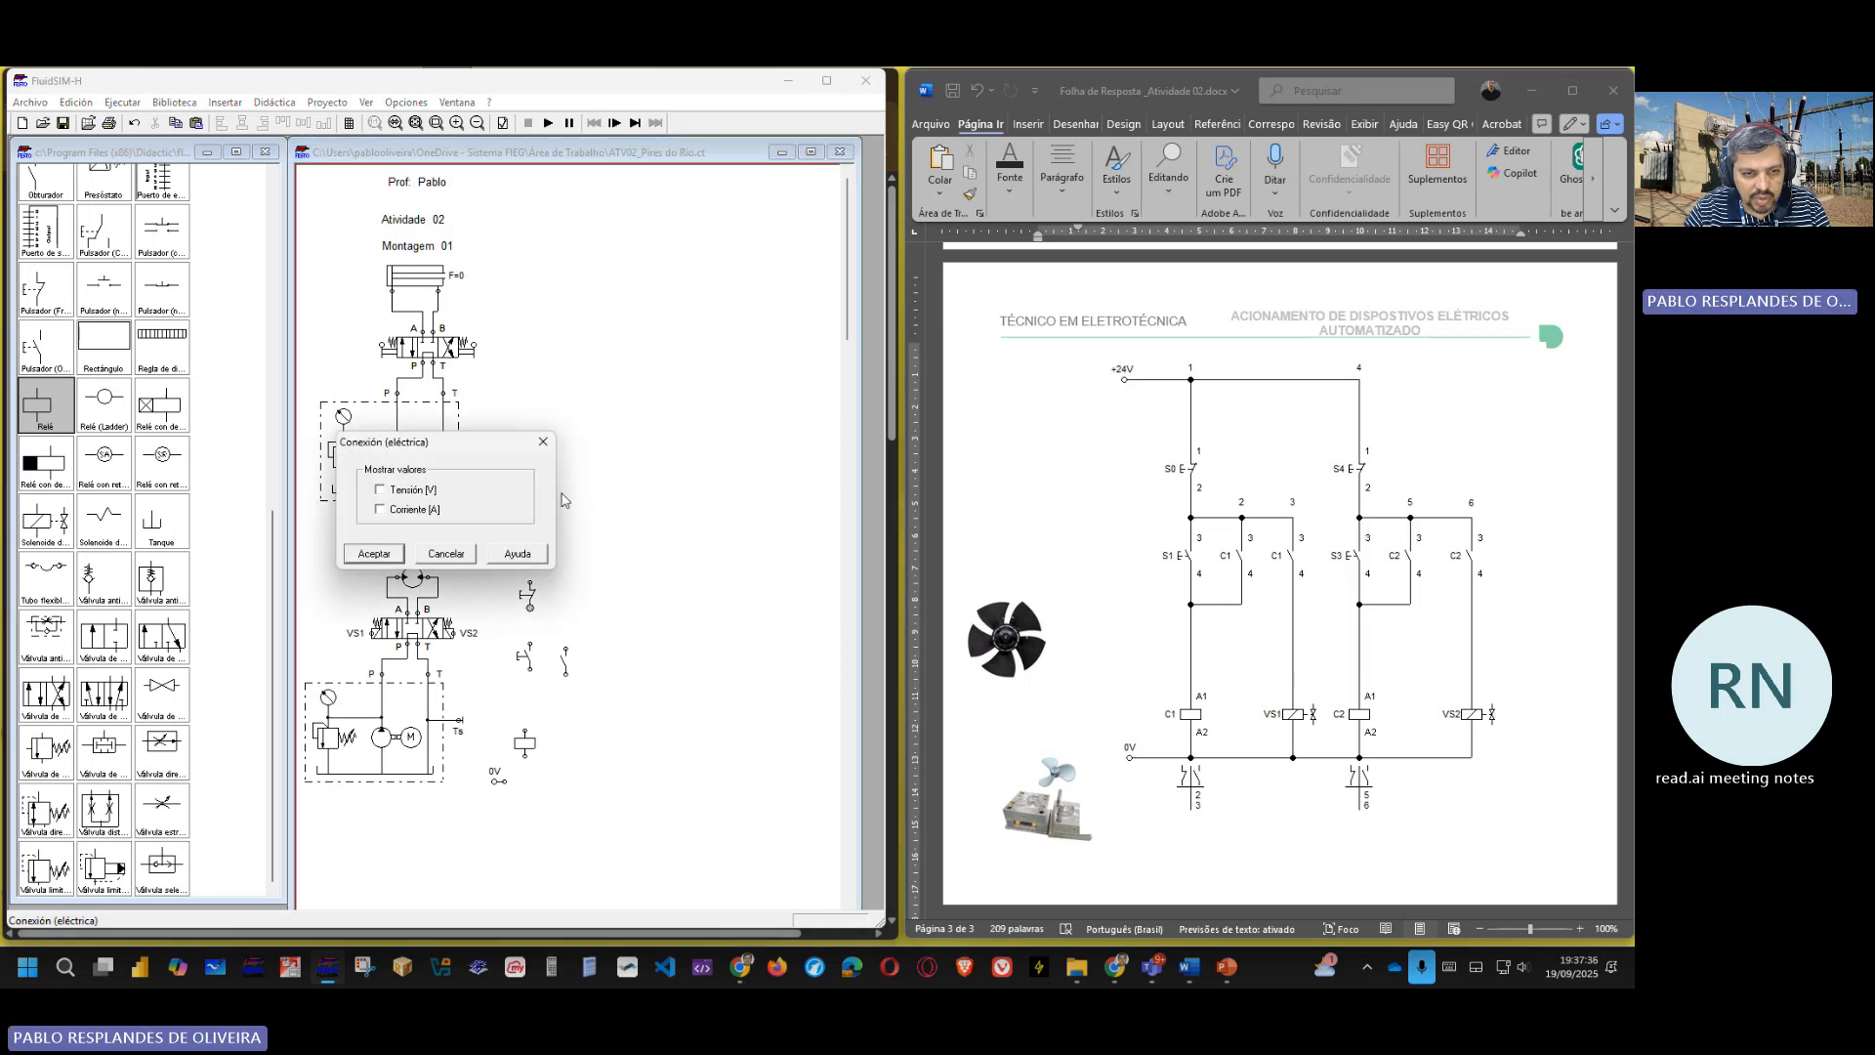
pyautogui.click(543, 441)
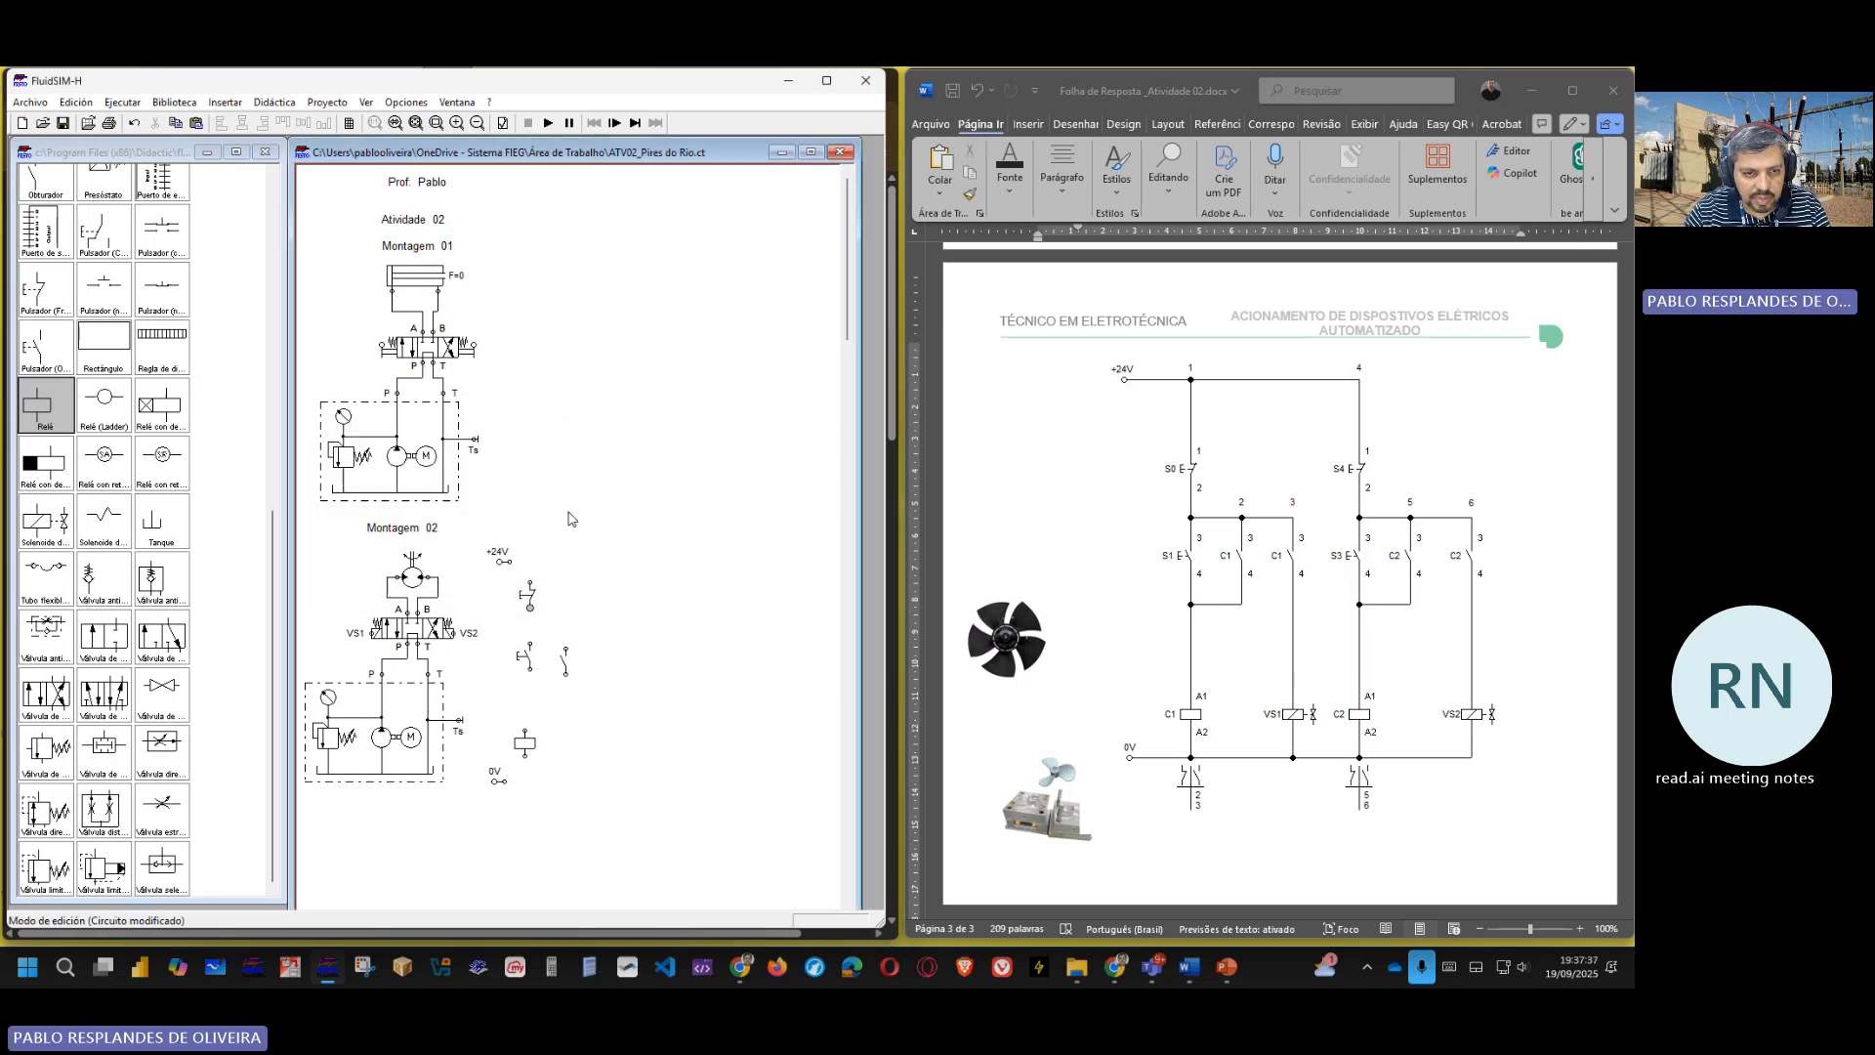
pyautogui.doubleClick(527, 597)
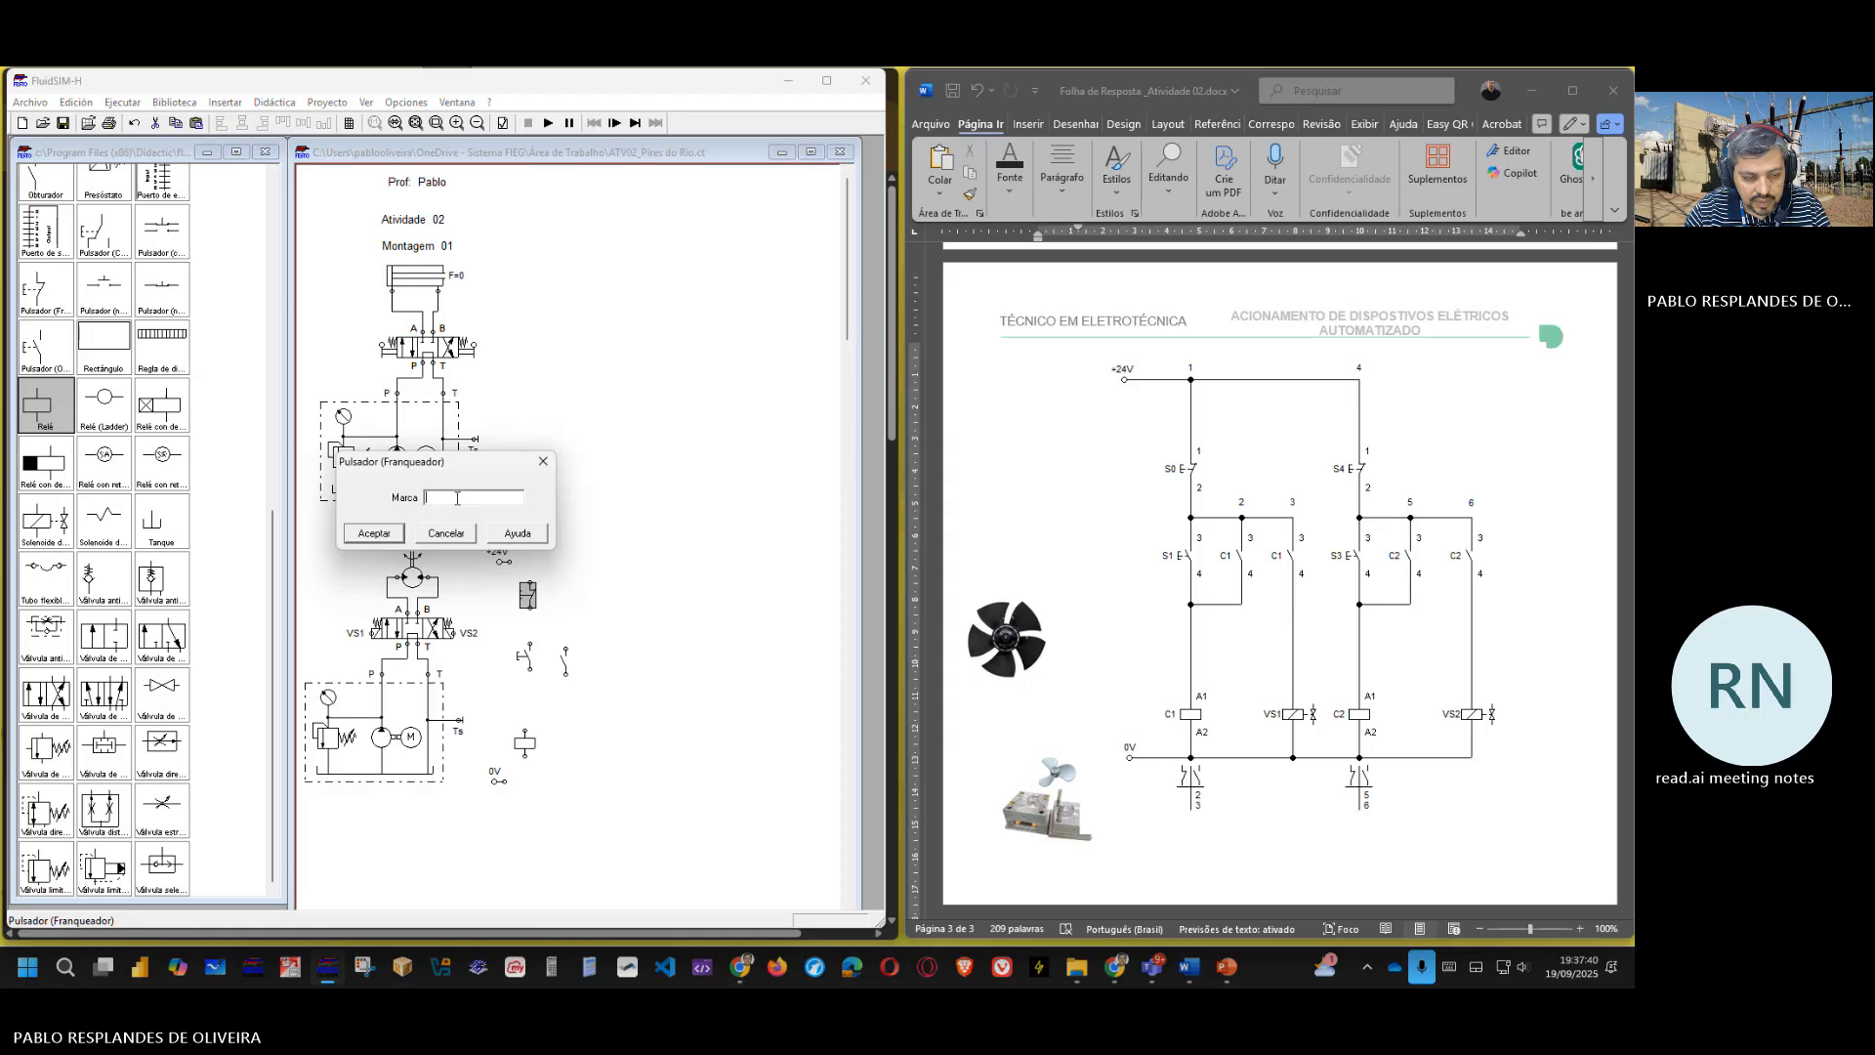
pyautogui.write('S')
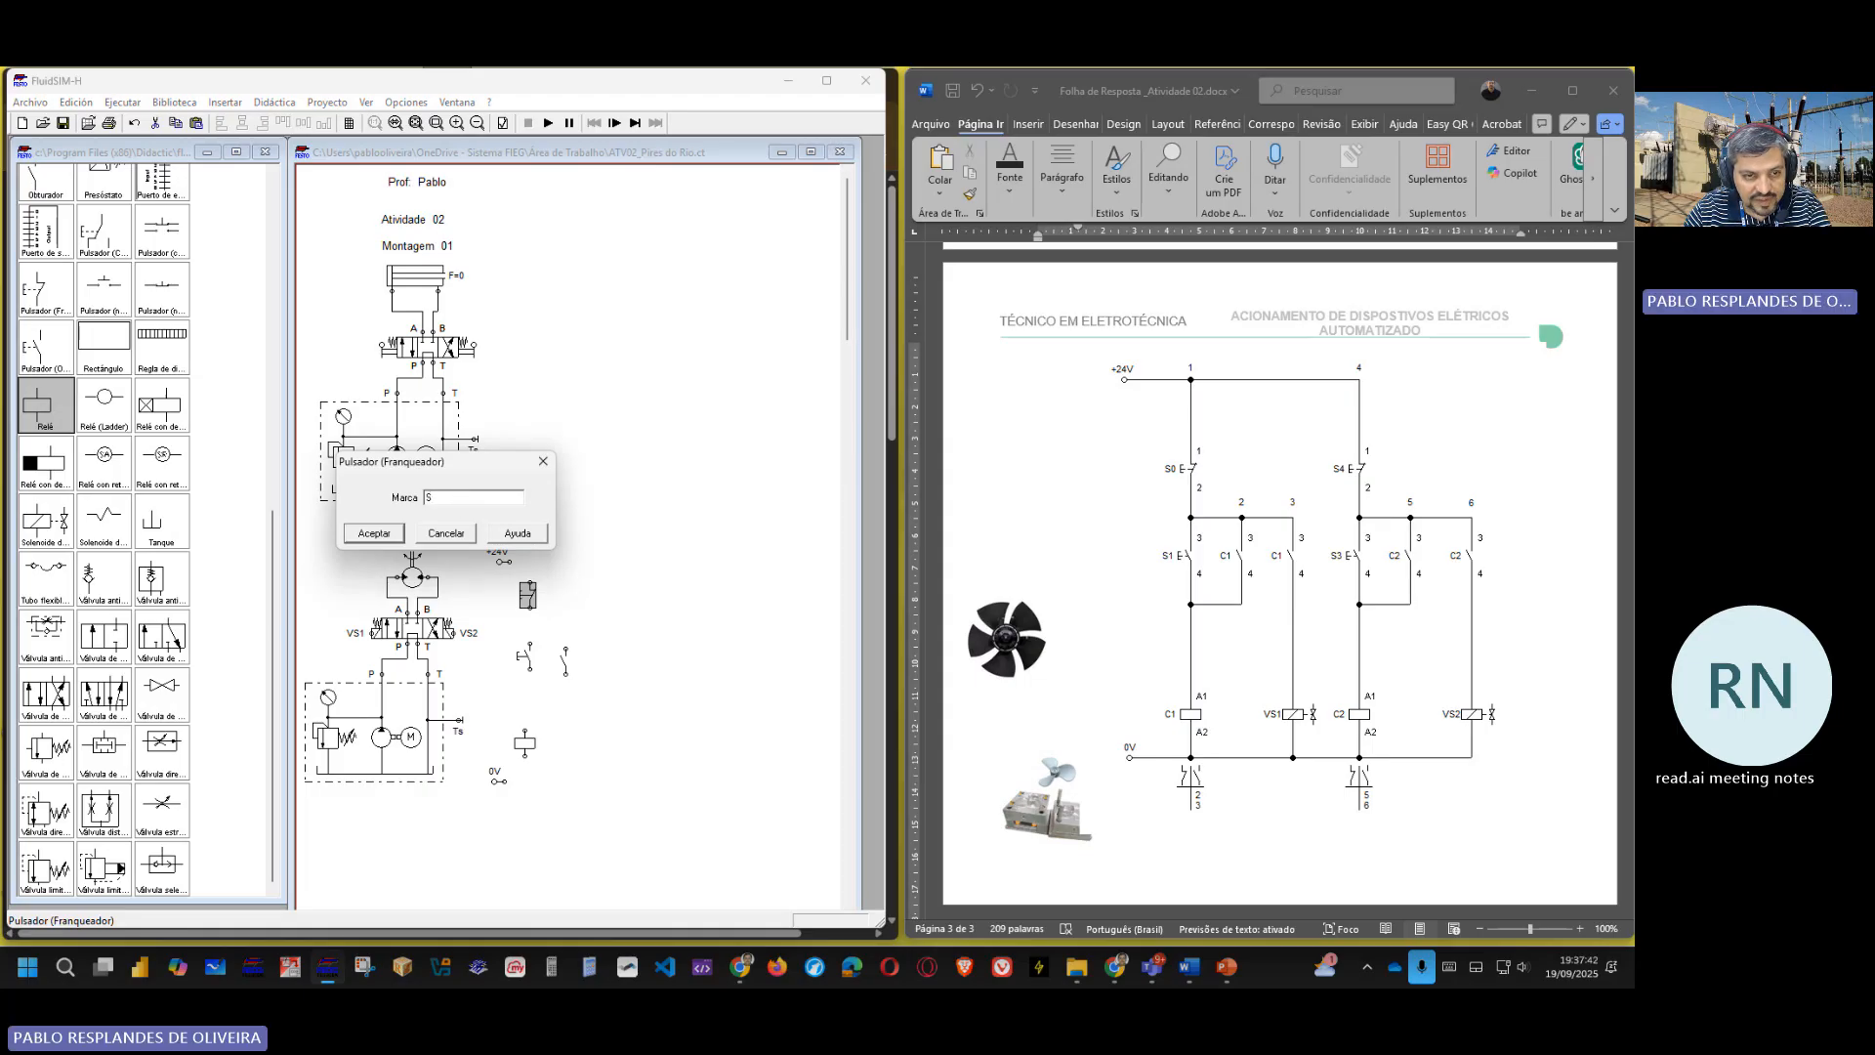
pyautogui.write('0')
pyautogui.click(360, 535)
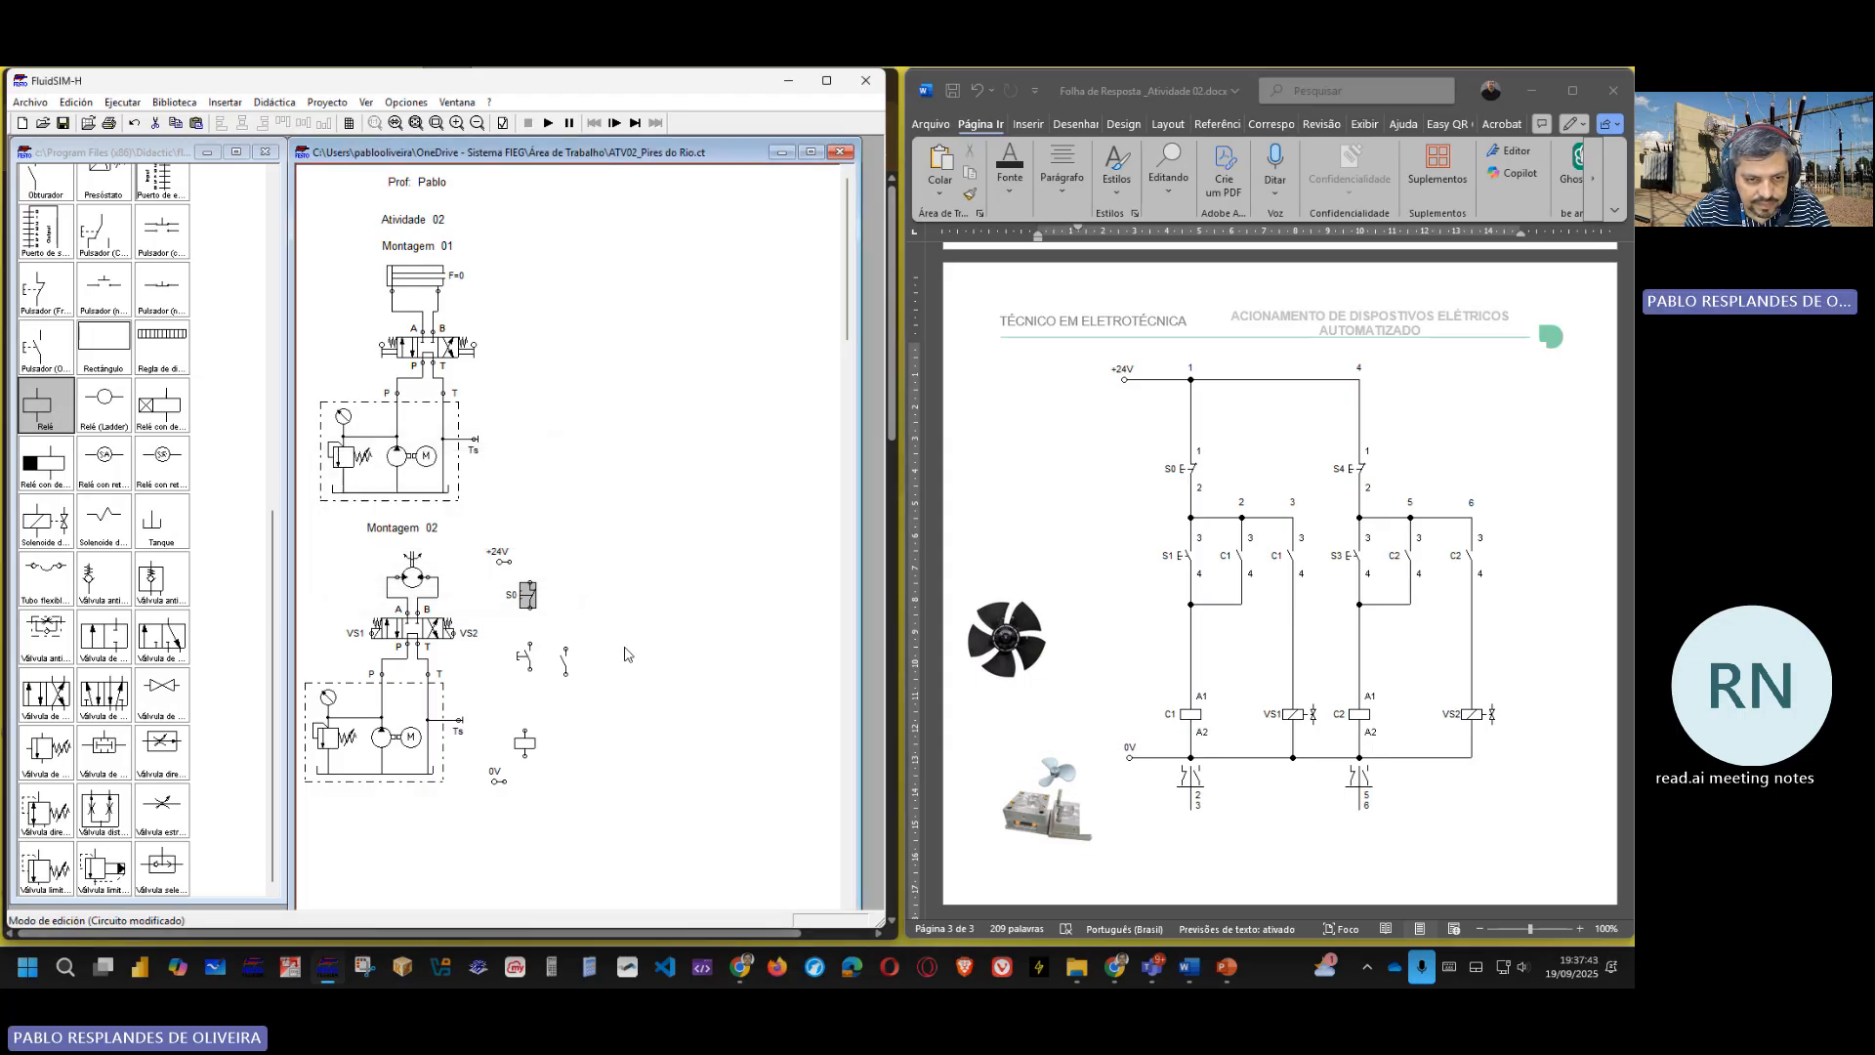
# - Label the normally open pushbutton S1
pyautogui.click(525, 659)
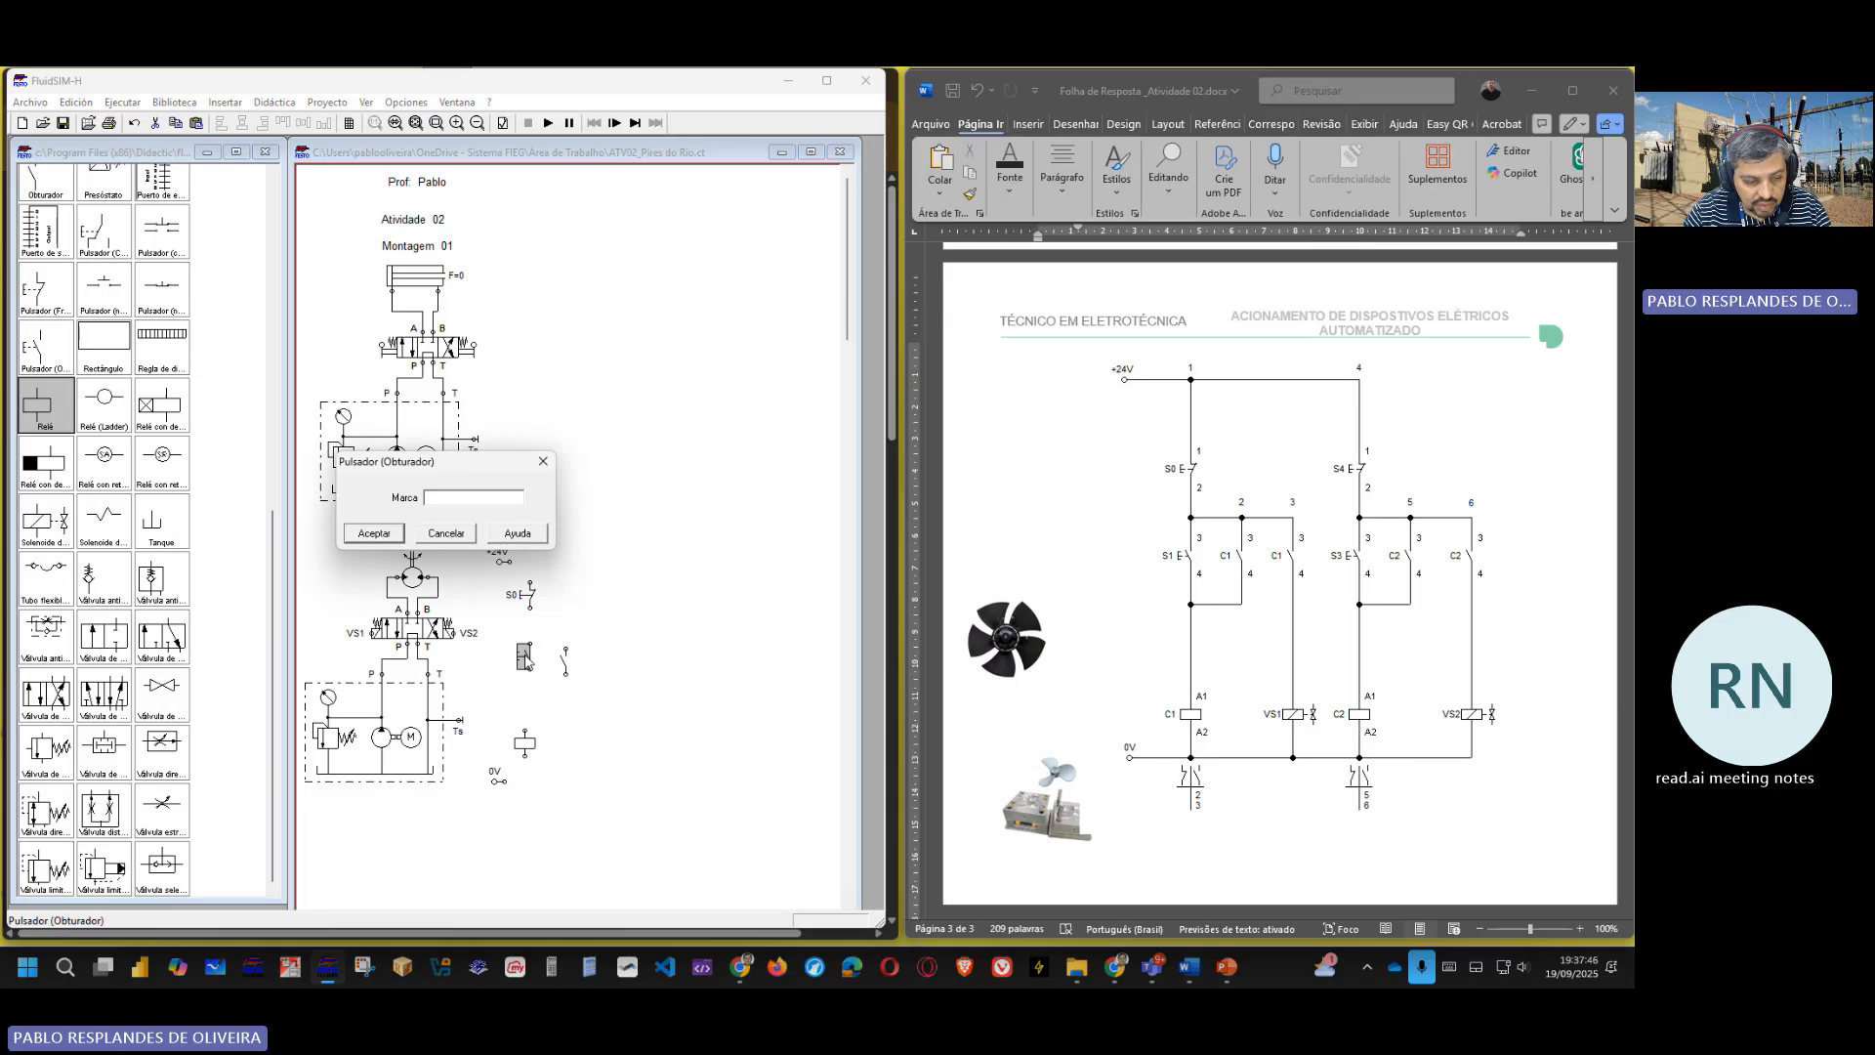
pyautogui.write('1')
pyautogui.press('Return')
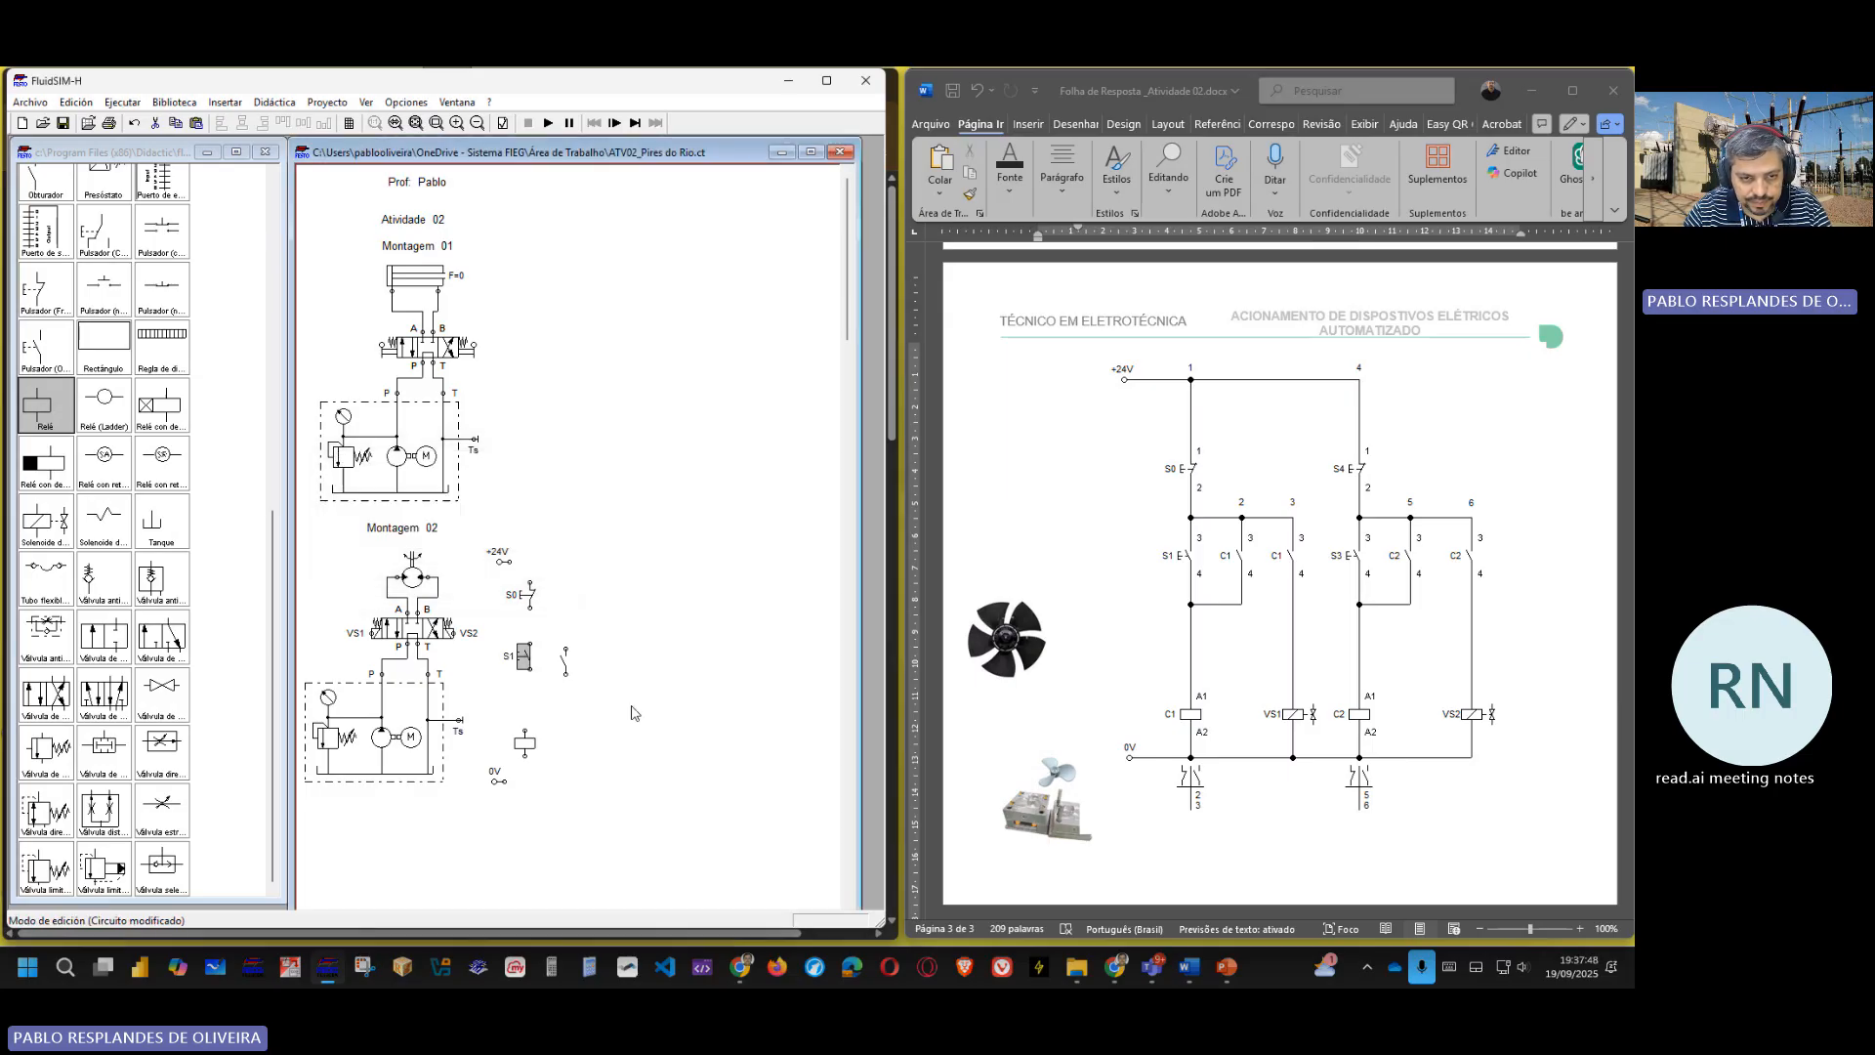
# - Label both the contact beside pushbutton S1 and the relay coil C1
pyautogui.doubleClick(565, 661)
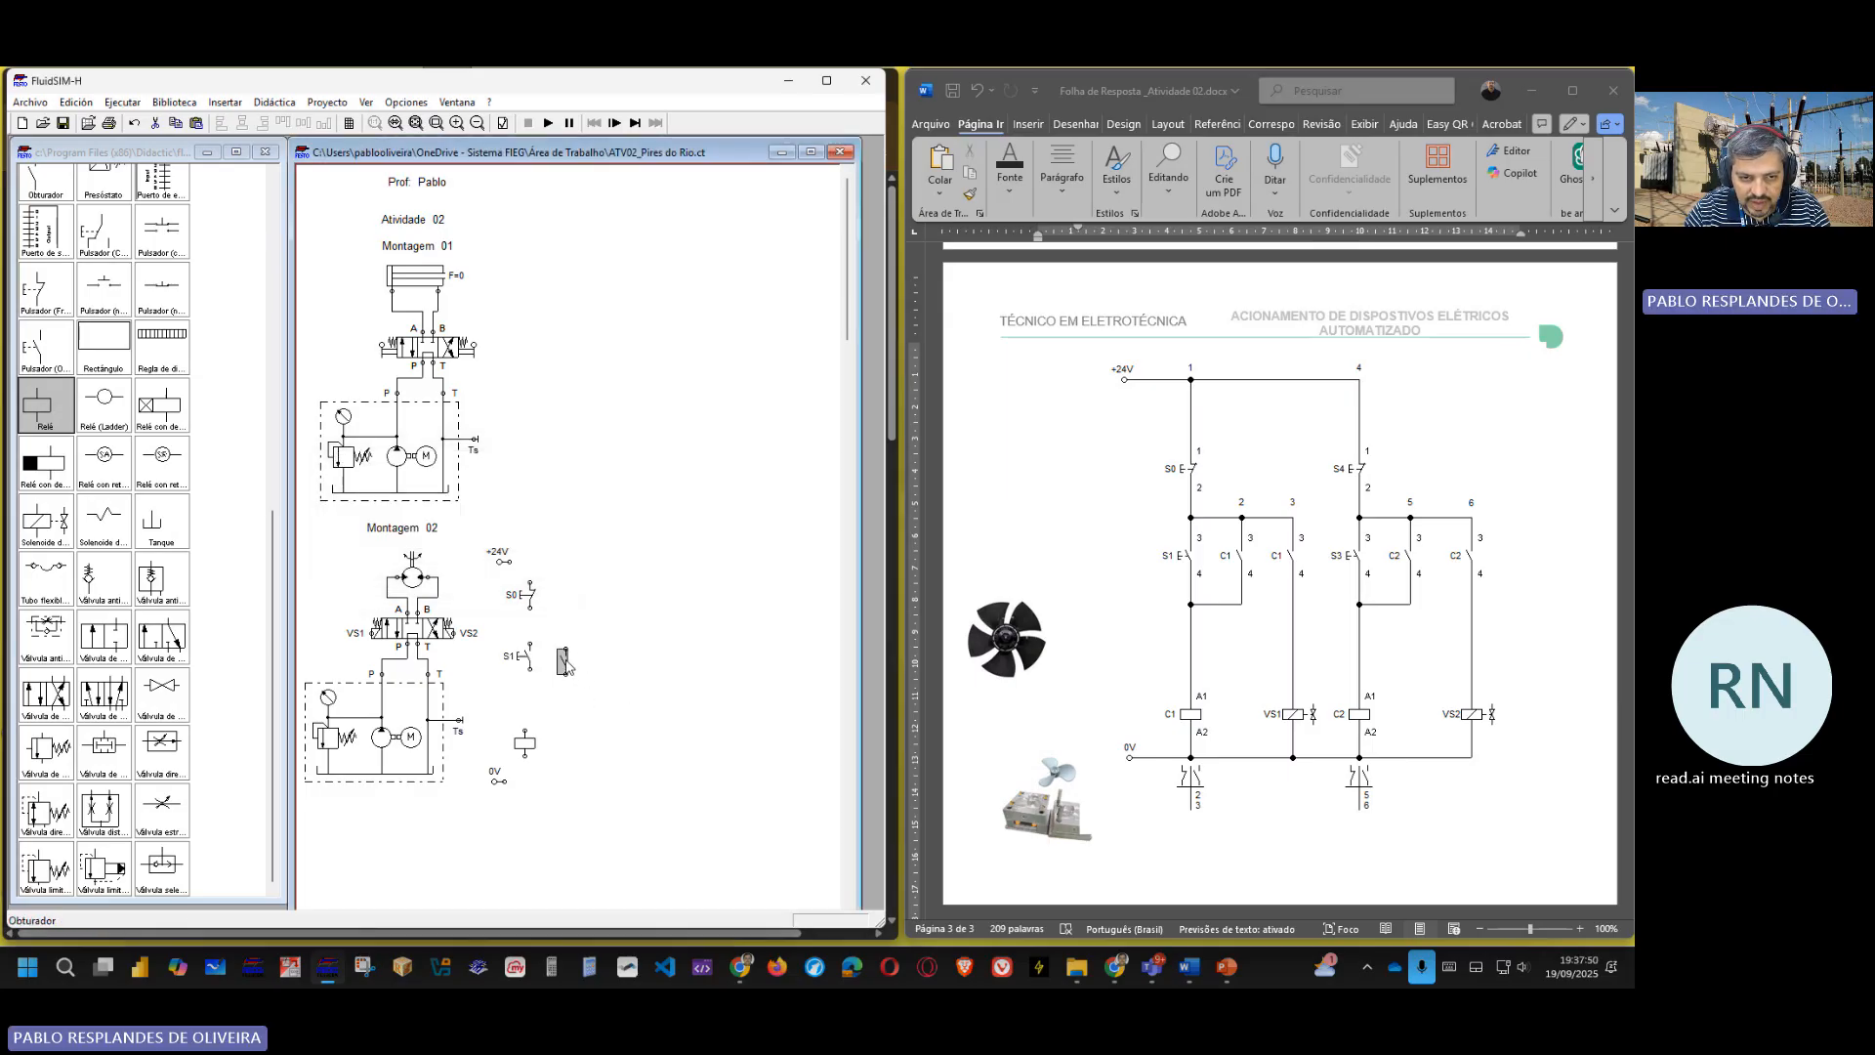
pyautogui.press('Return')
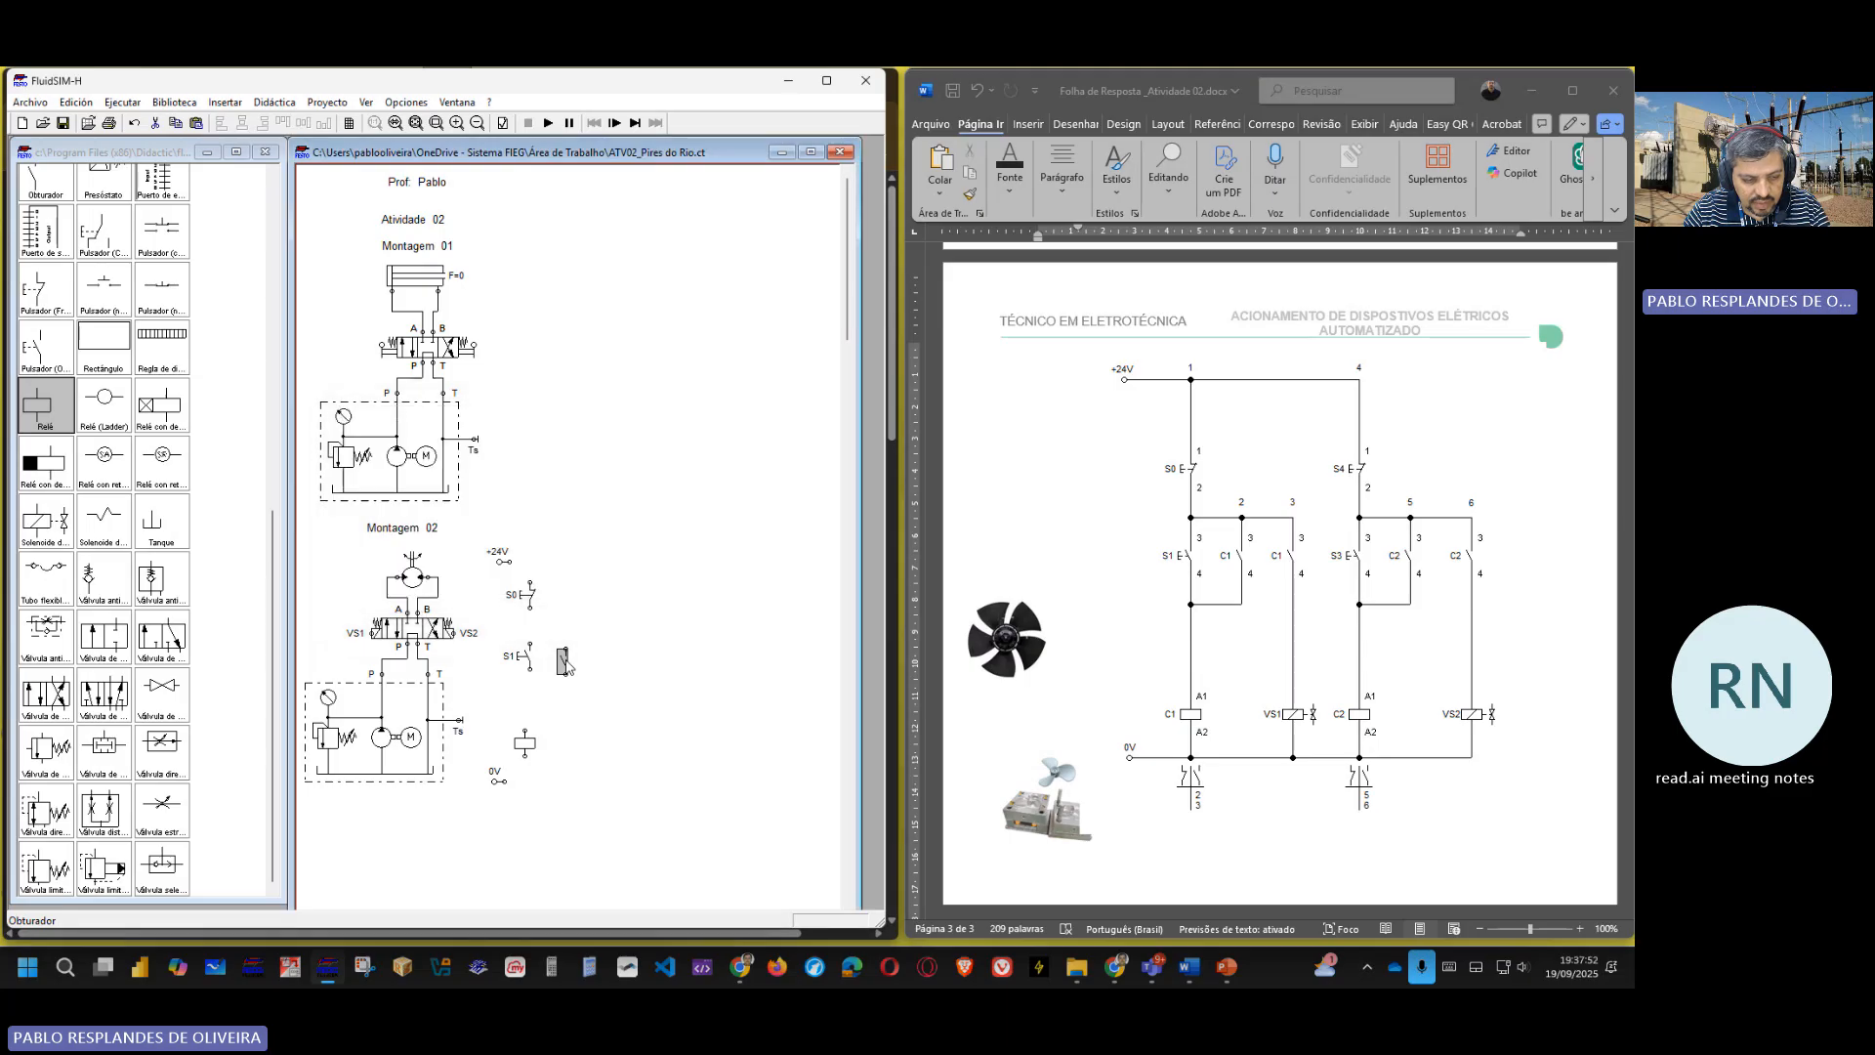
pyautogui.doubleClick(564, 663)
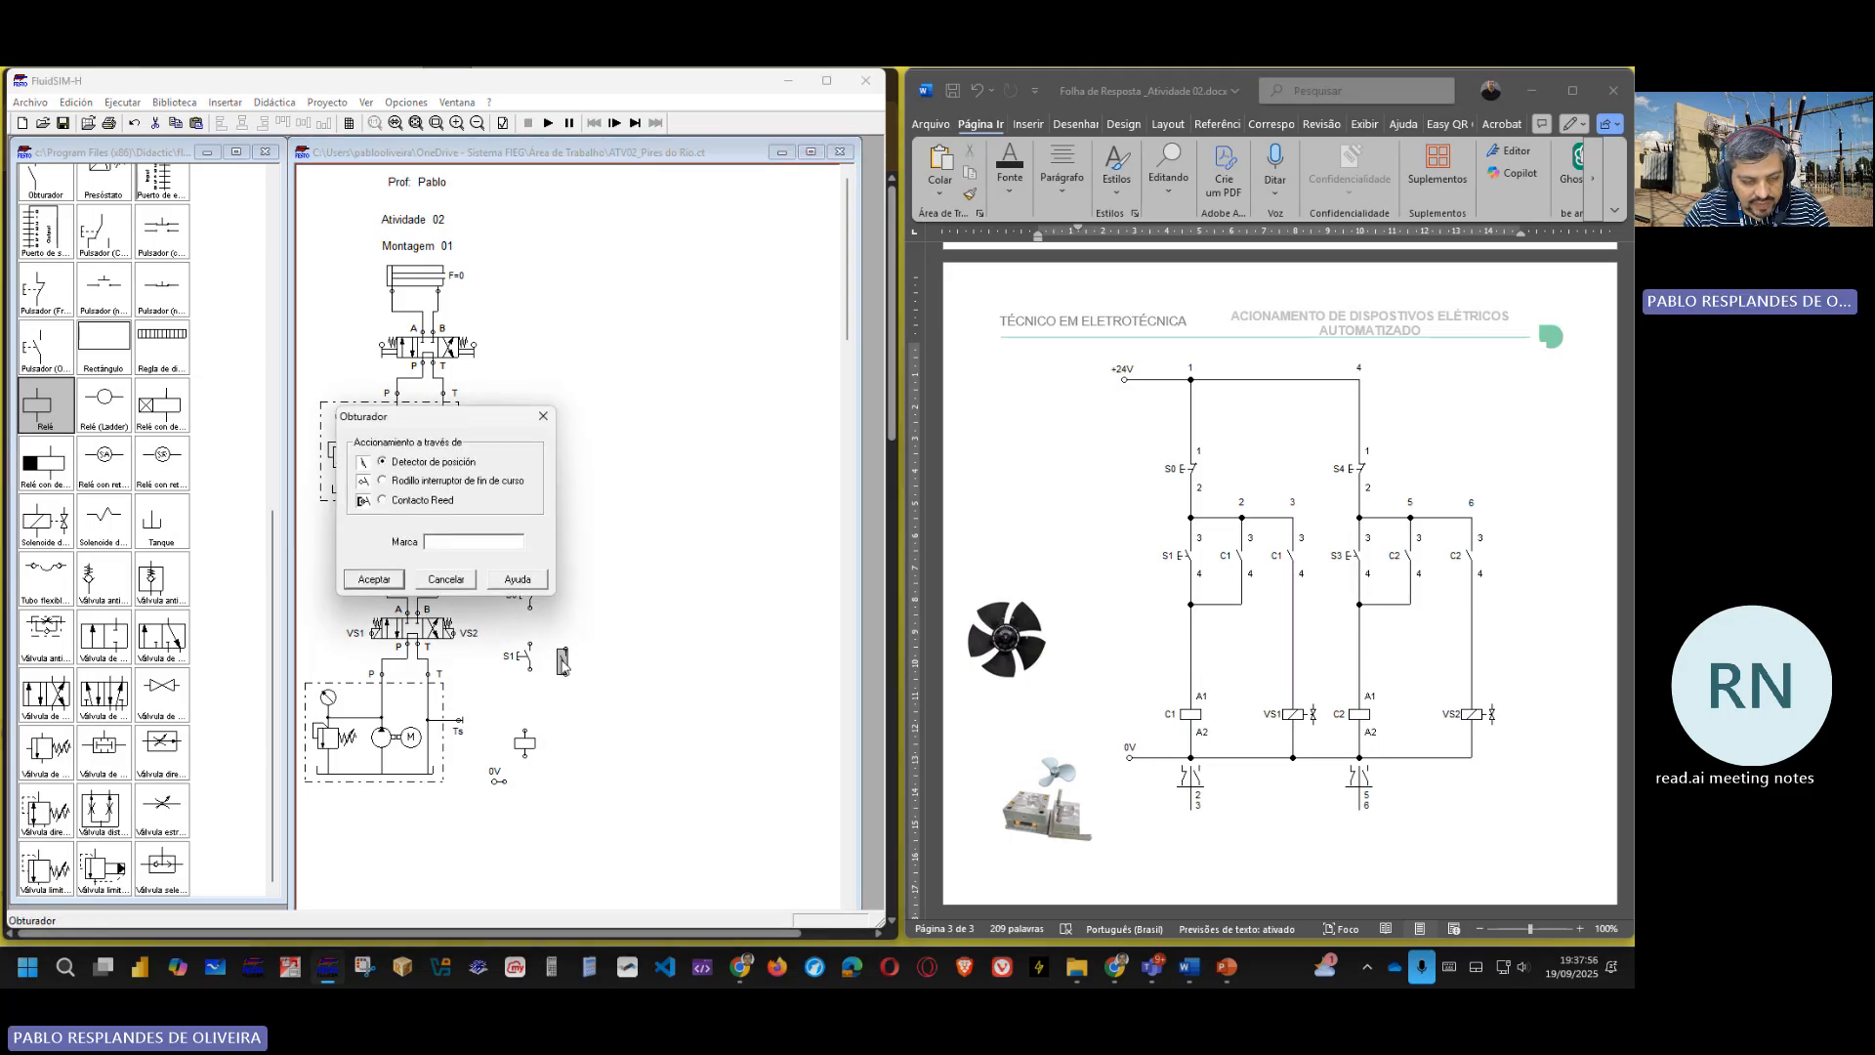
pyautogui.press('Return')
pyautogui.doubleClick(565, 663)
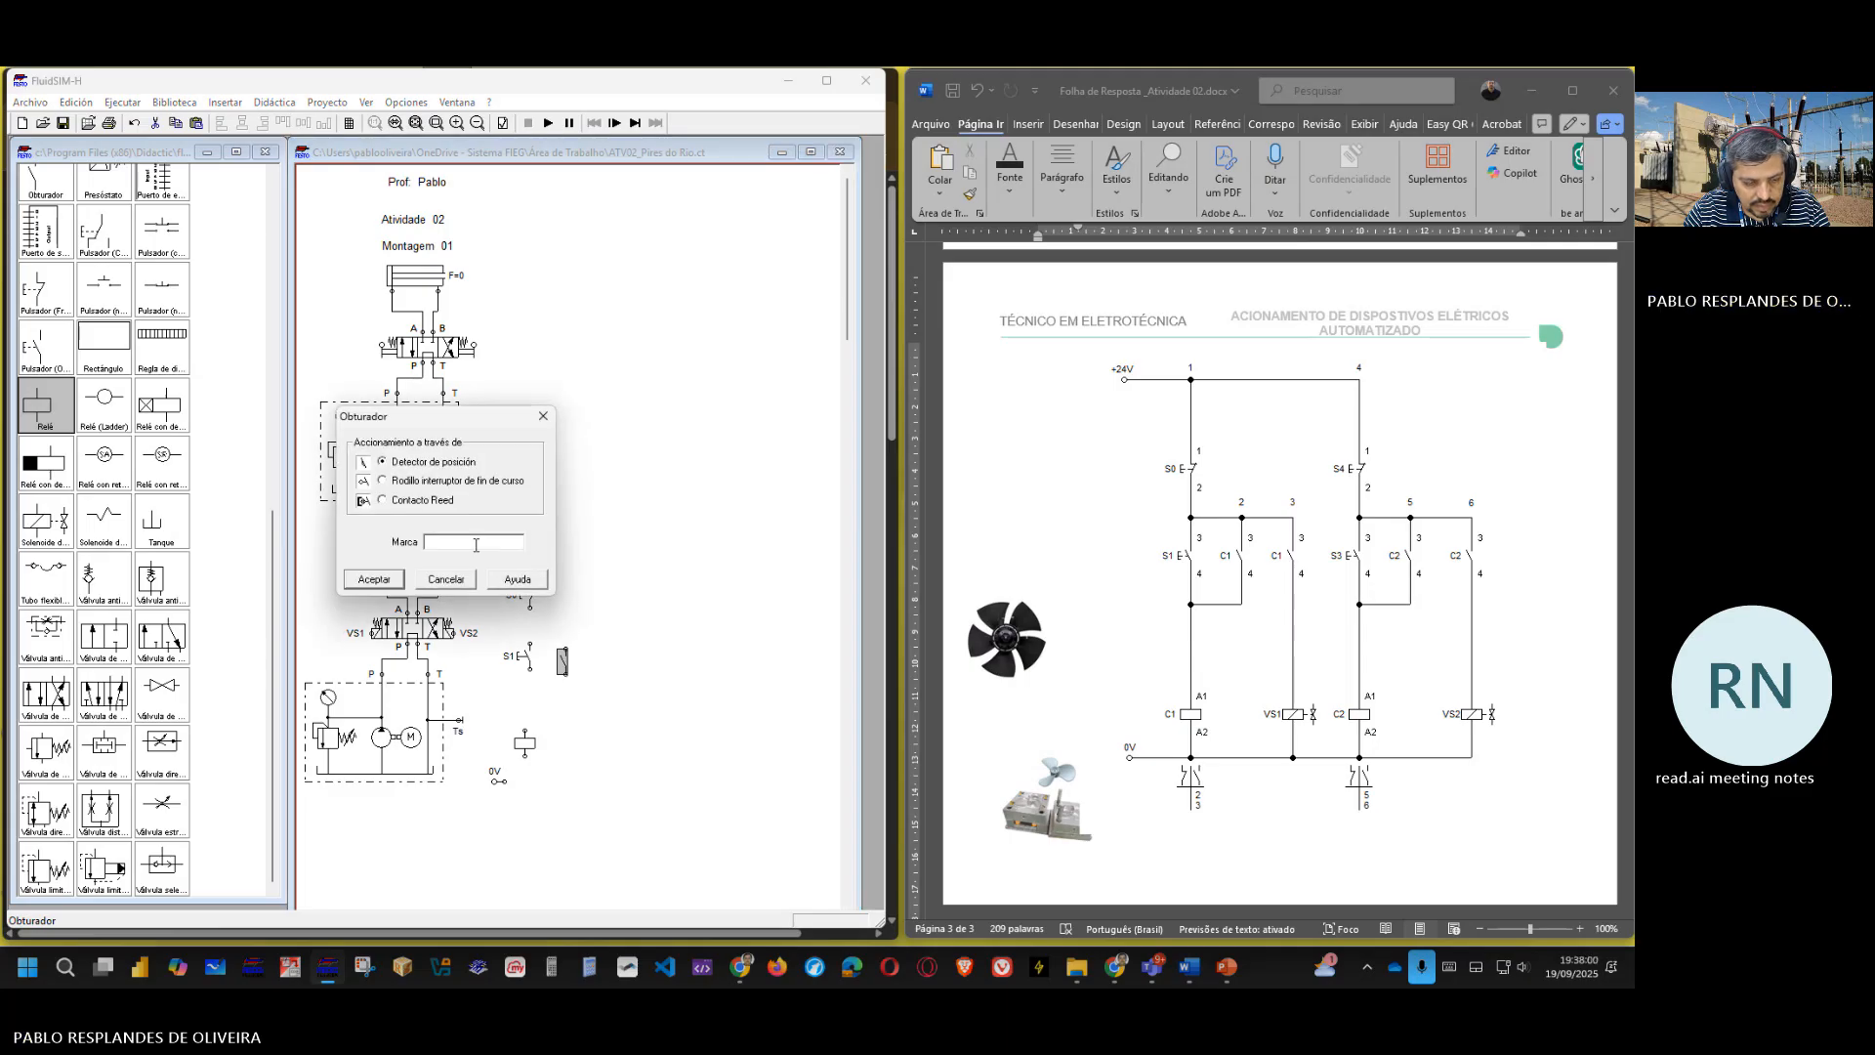
pyautogui.click(381, 578)
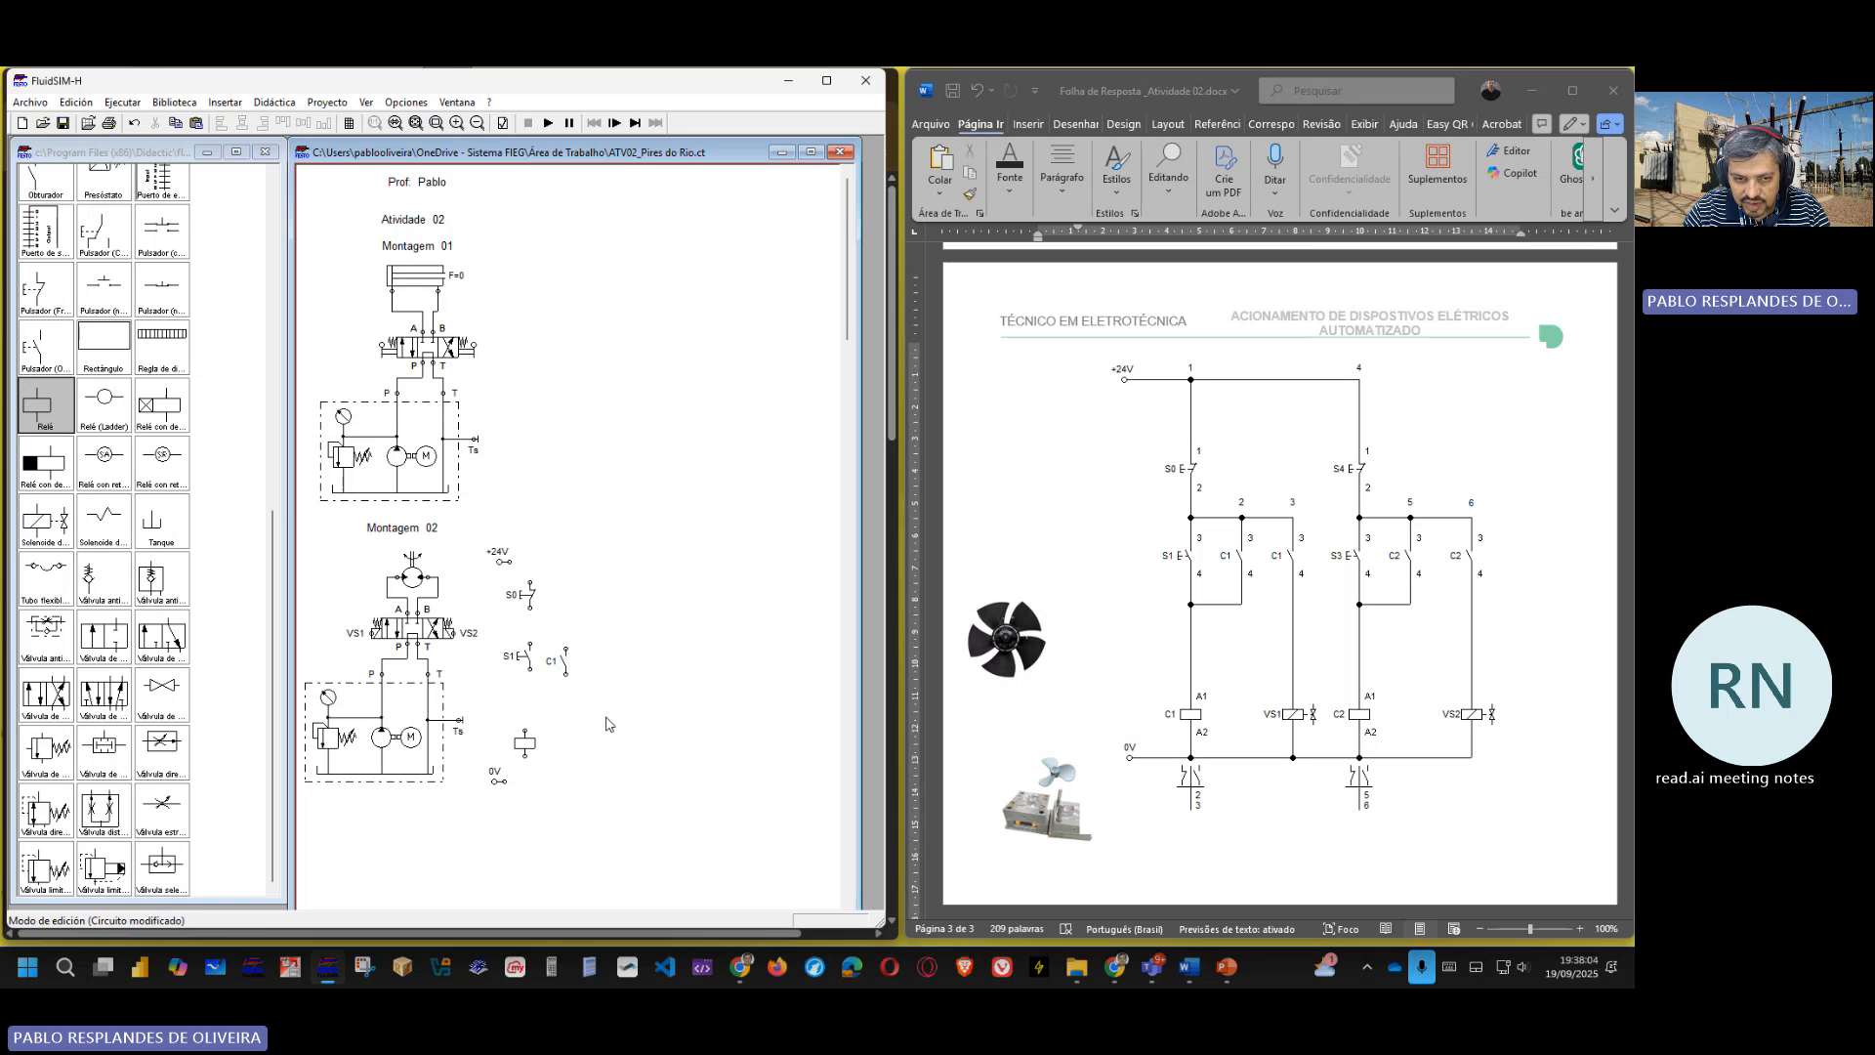
pyautogui.doubleClick(527, 747)
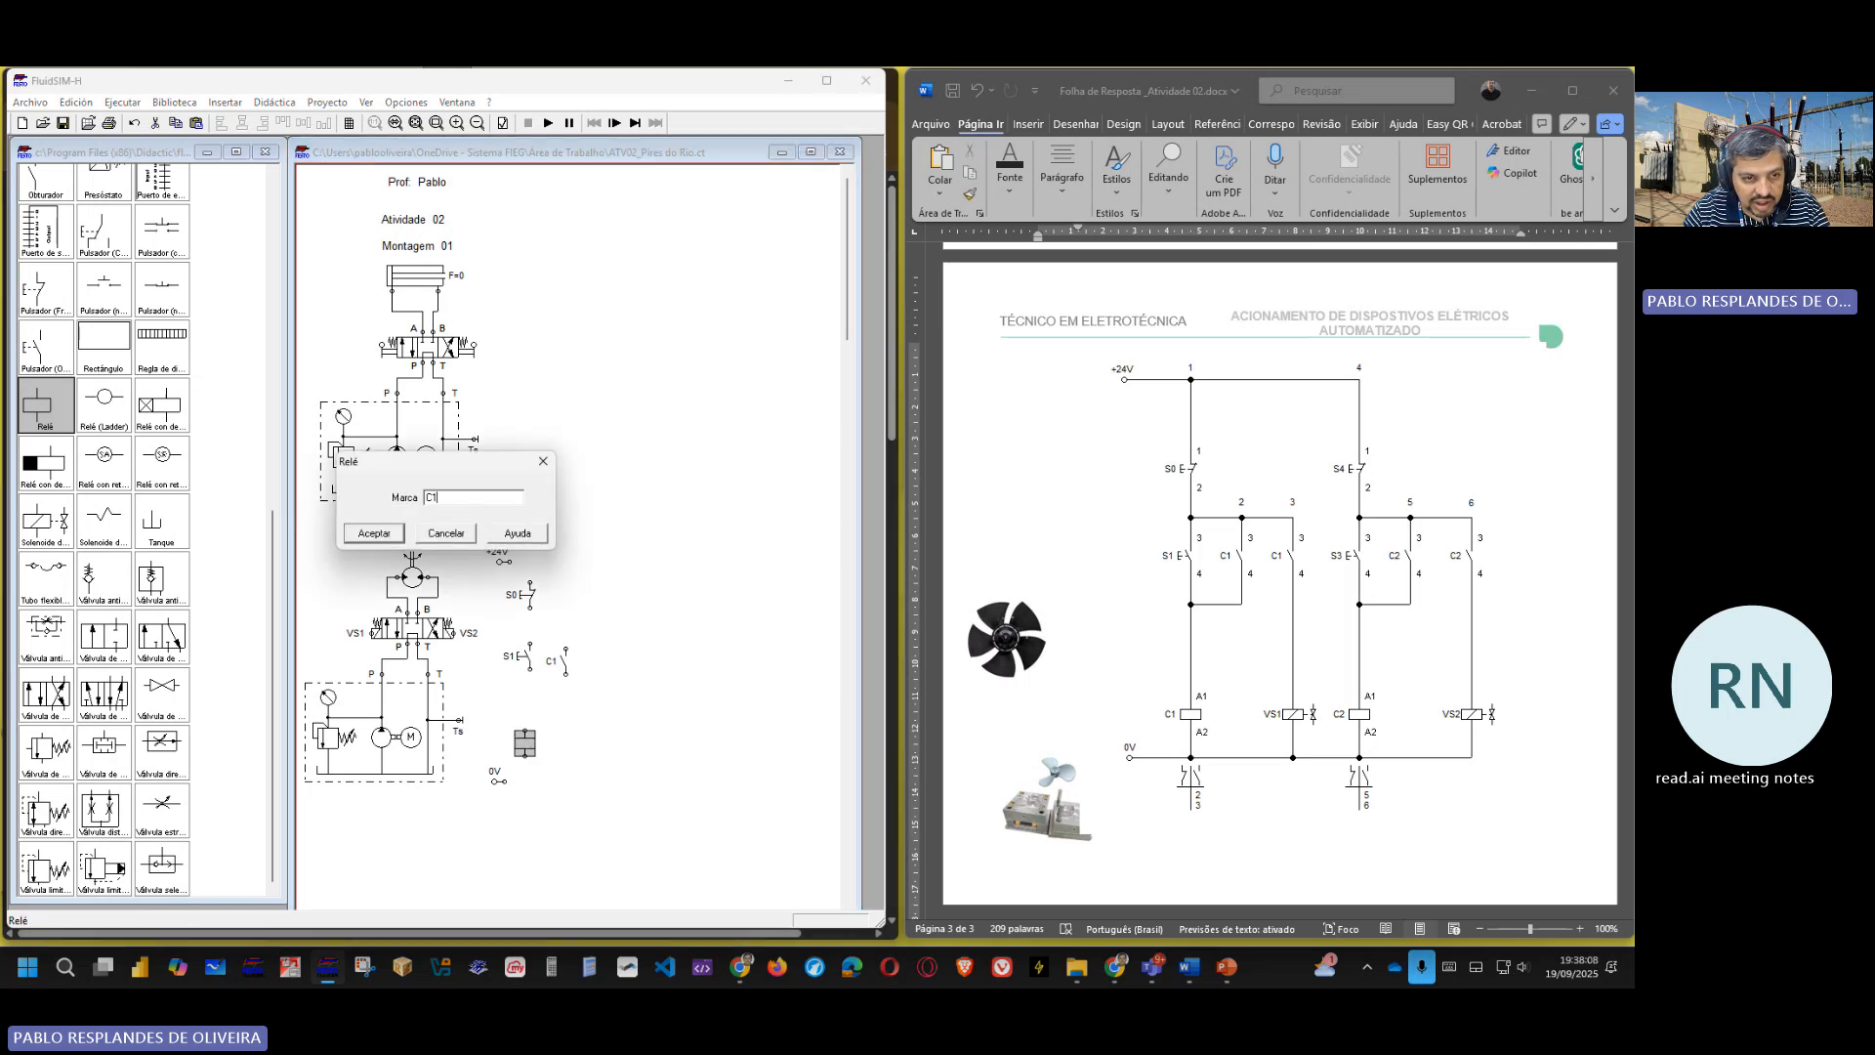
pyautogui.click(395, 533)
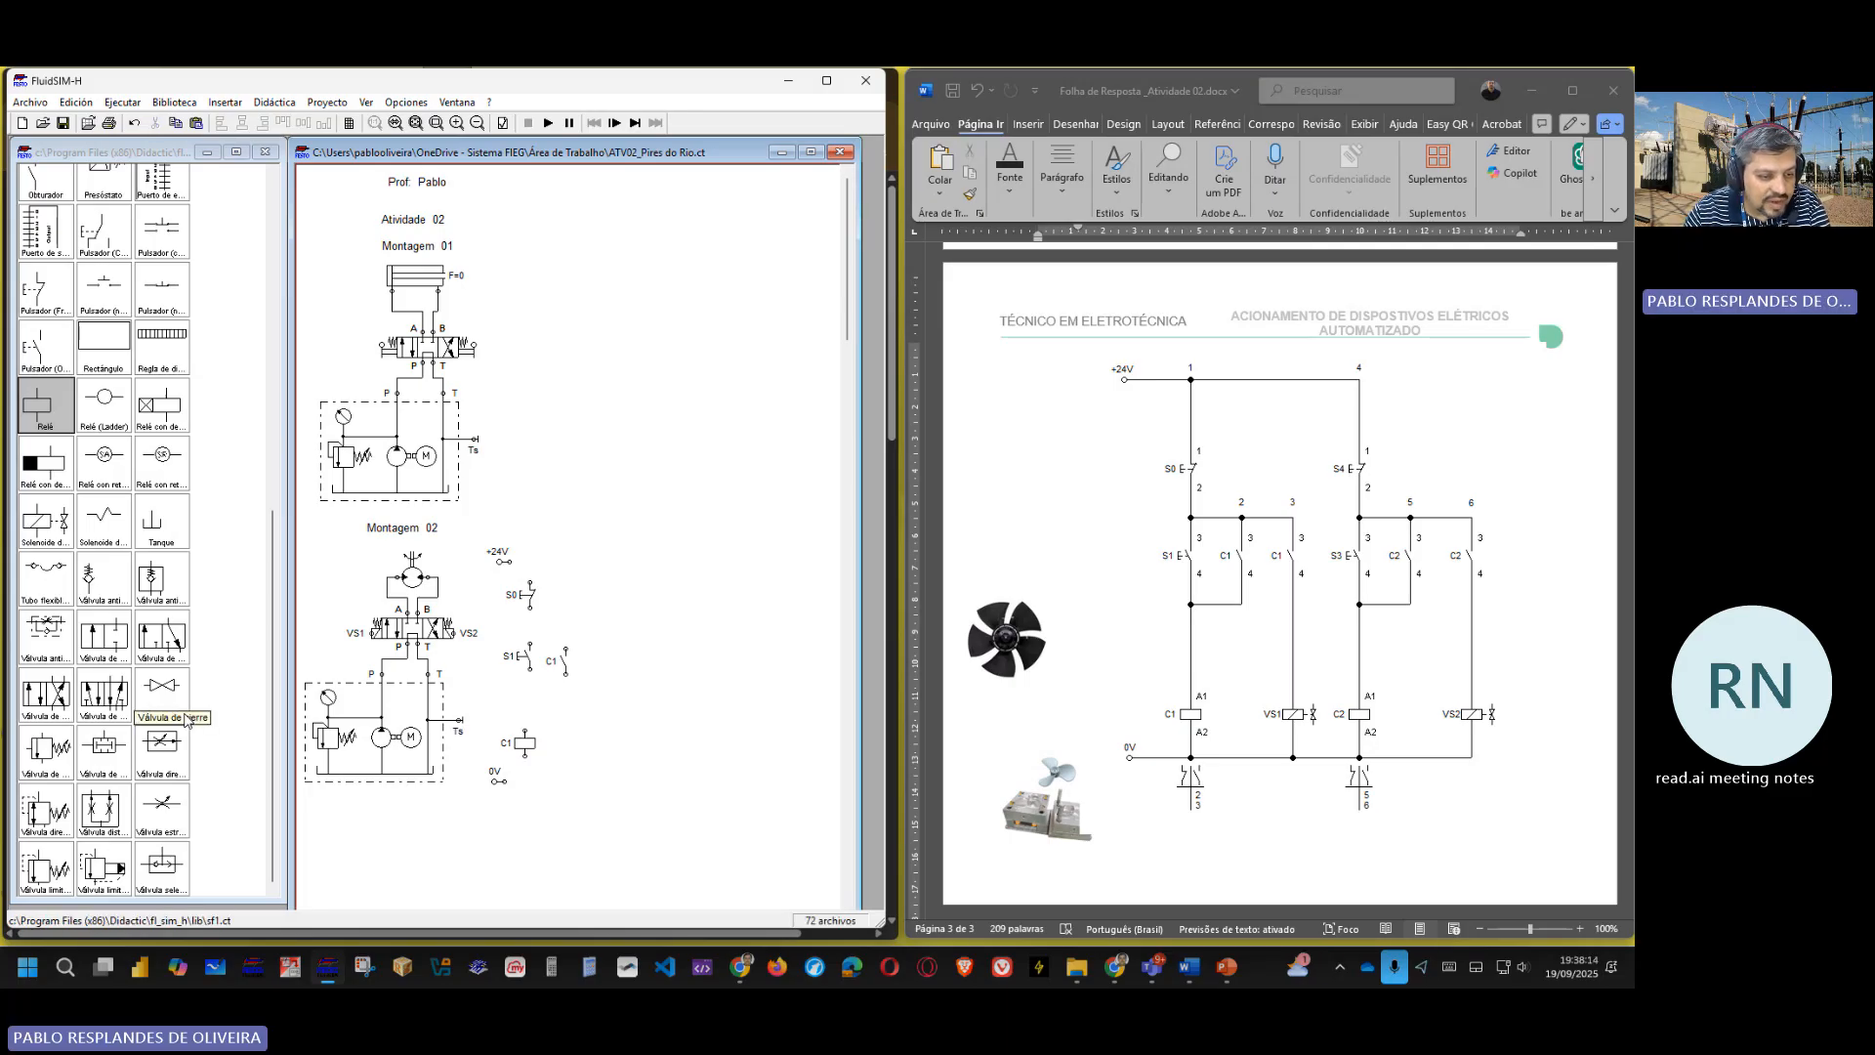
# - Add a valve solenoid from the component library to the right of relay coil C1, at the same height
pyautogui.scroll(3, 189, 719)
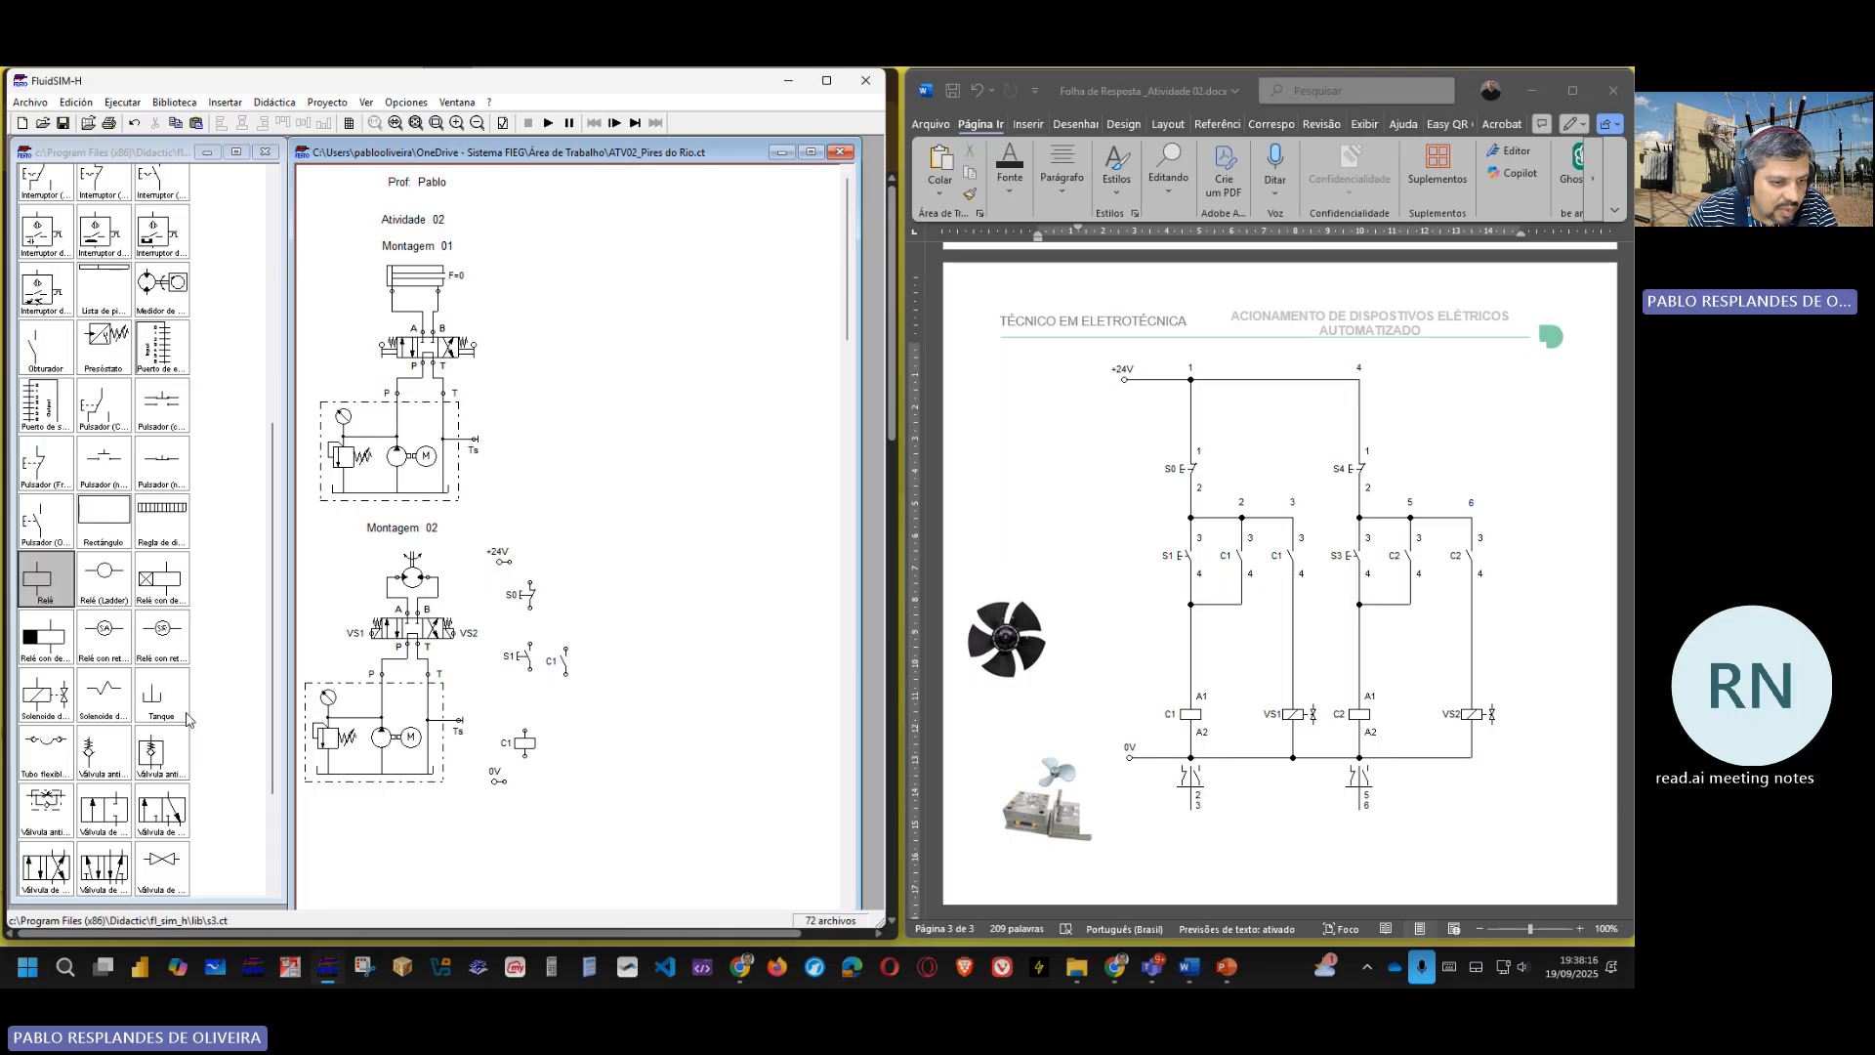
pyautogui.scroll(-3, 189, 719)
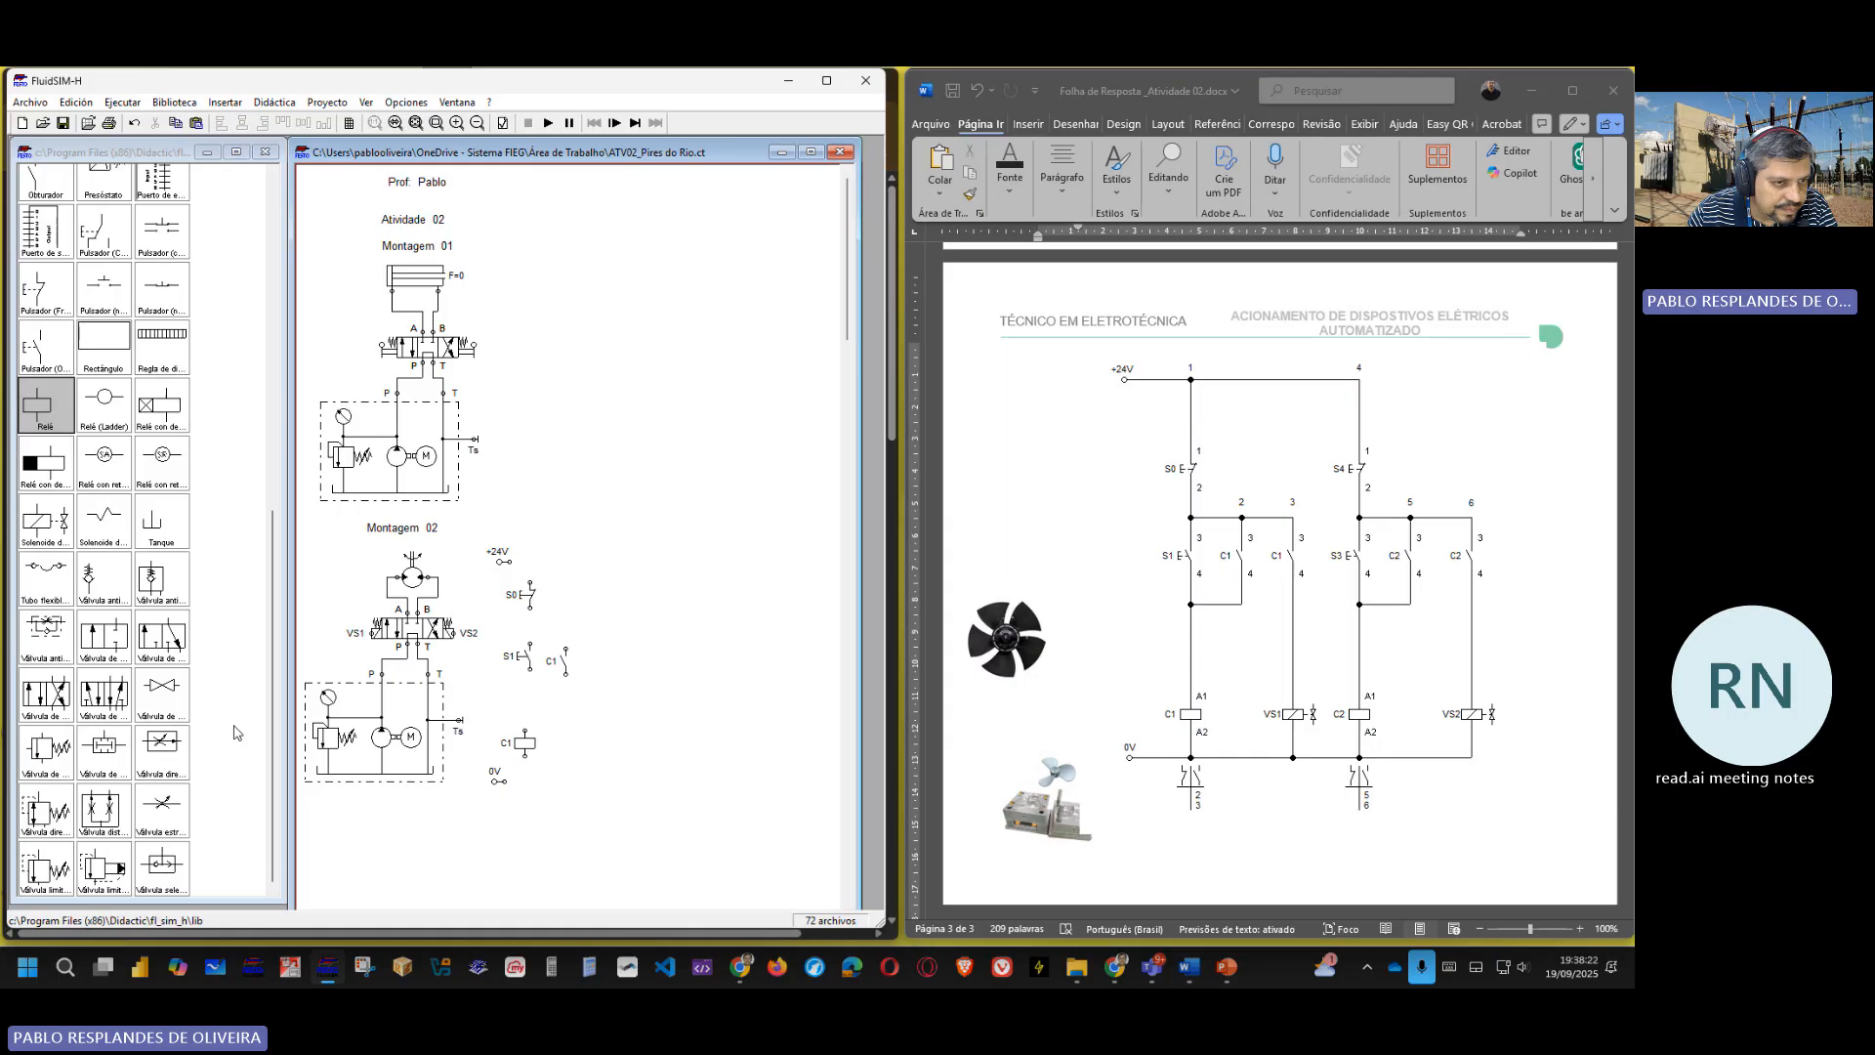
pyautogui.scroll(4, 237, 732)
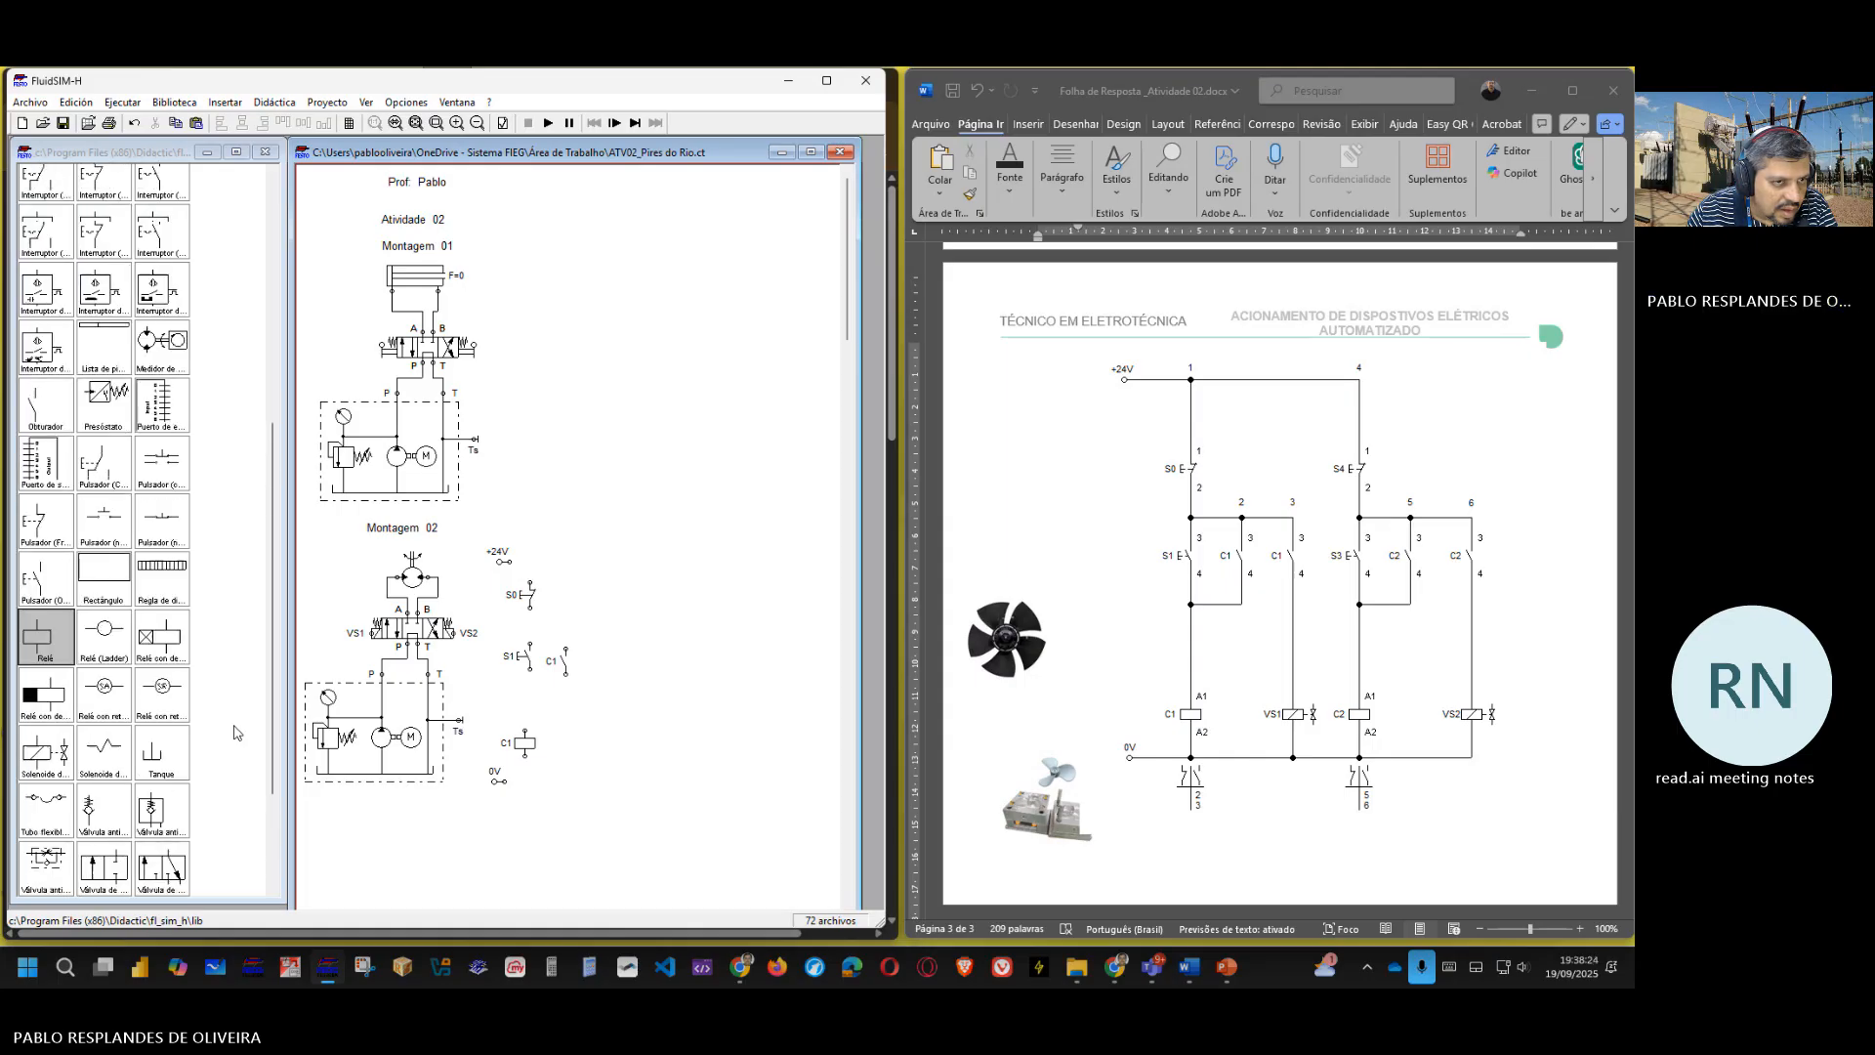
pyautogui.scroll(4, 237, 732)
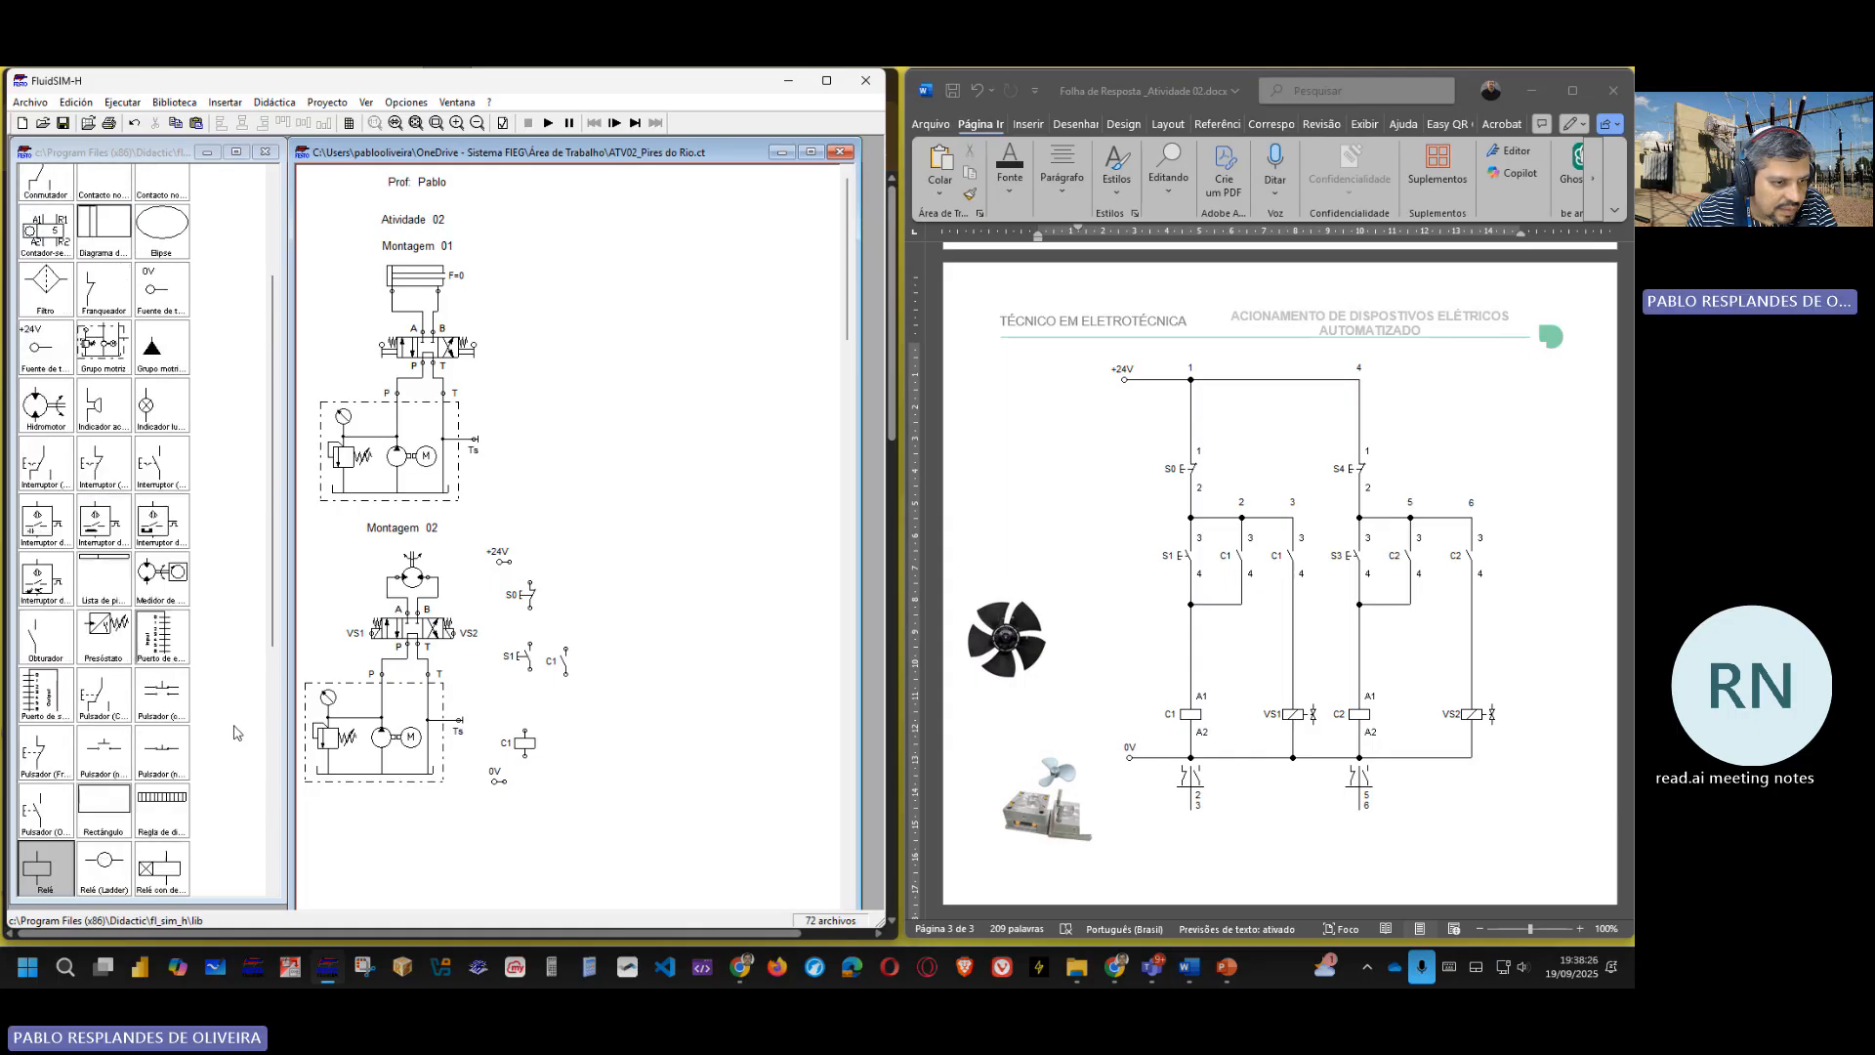
pyautogui.scroll(3, 237, 733)
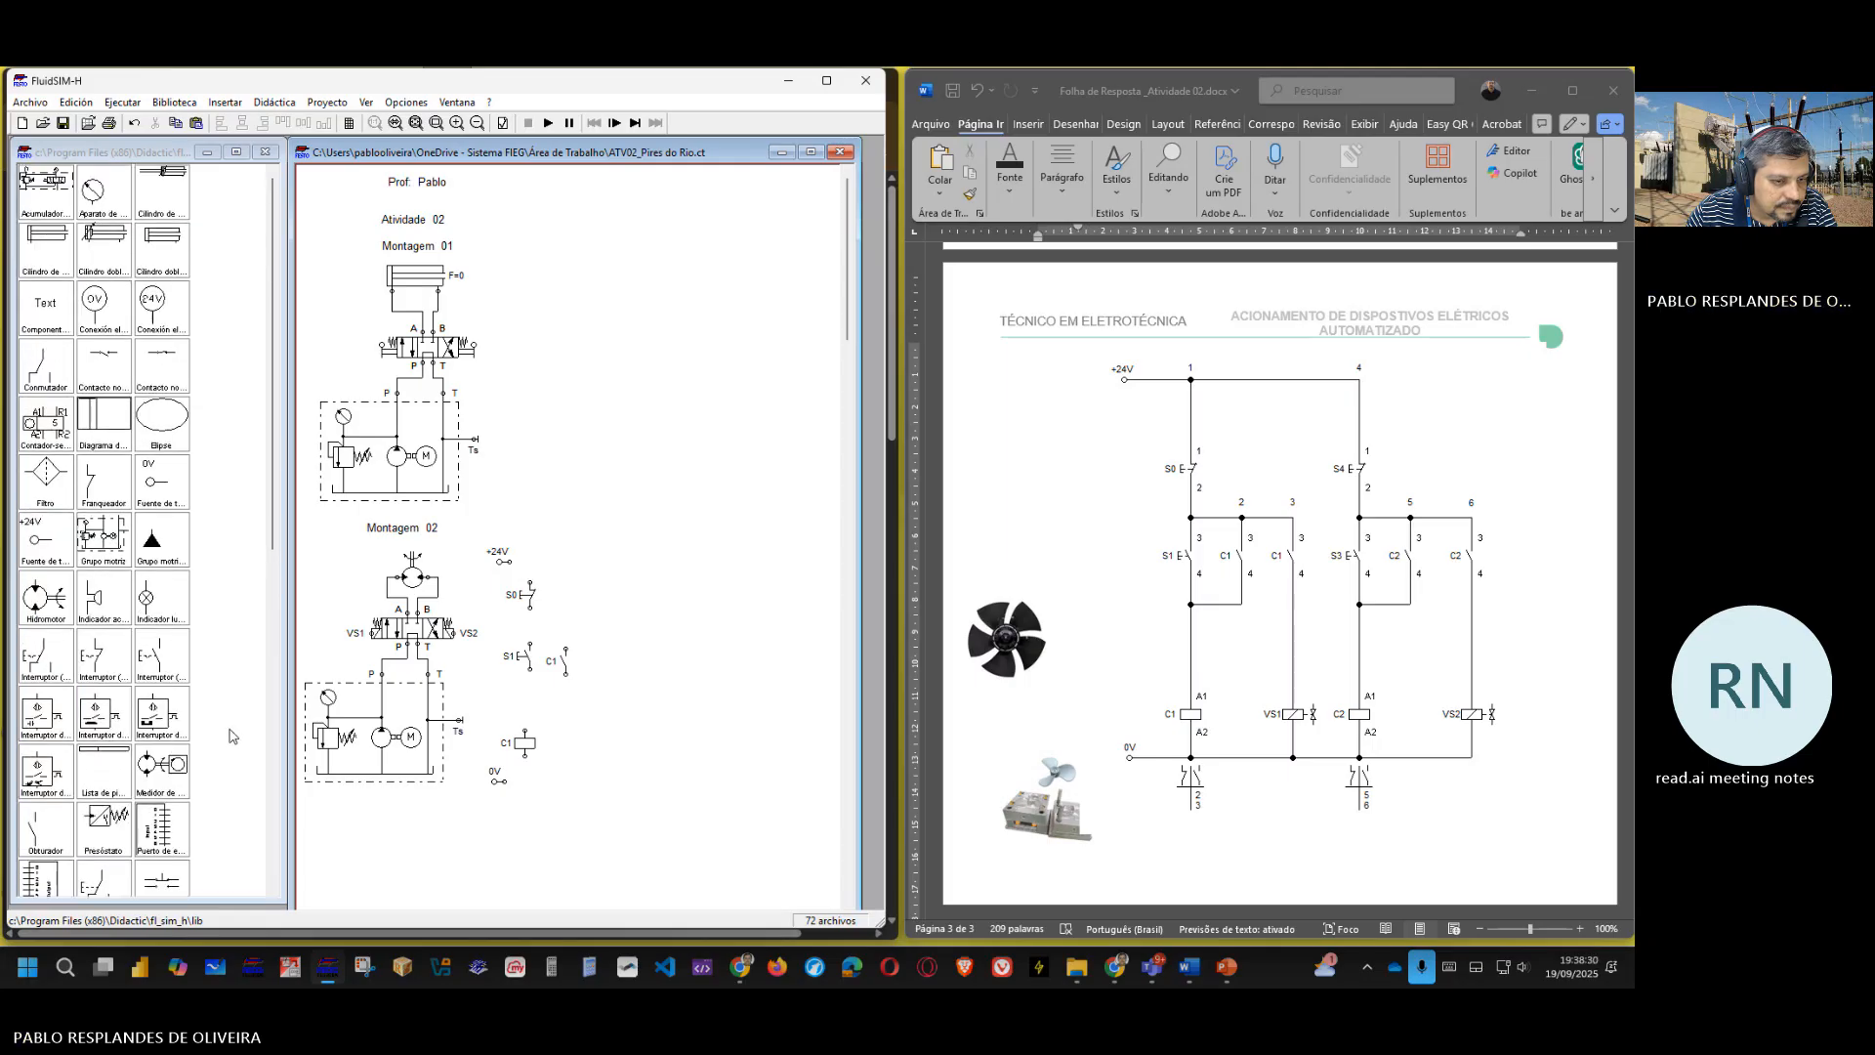
pyautogui.scroll(-10, 232, 735)
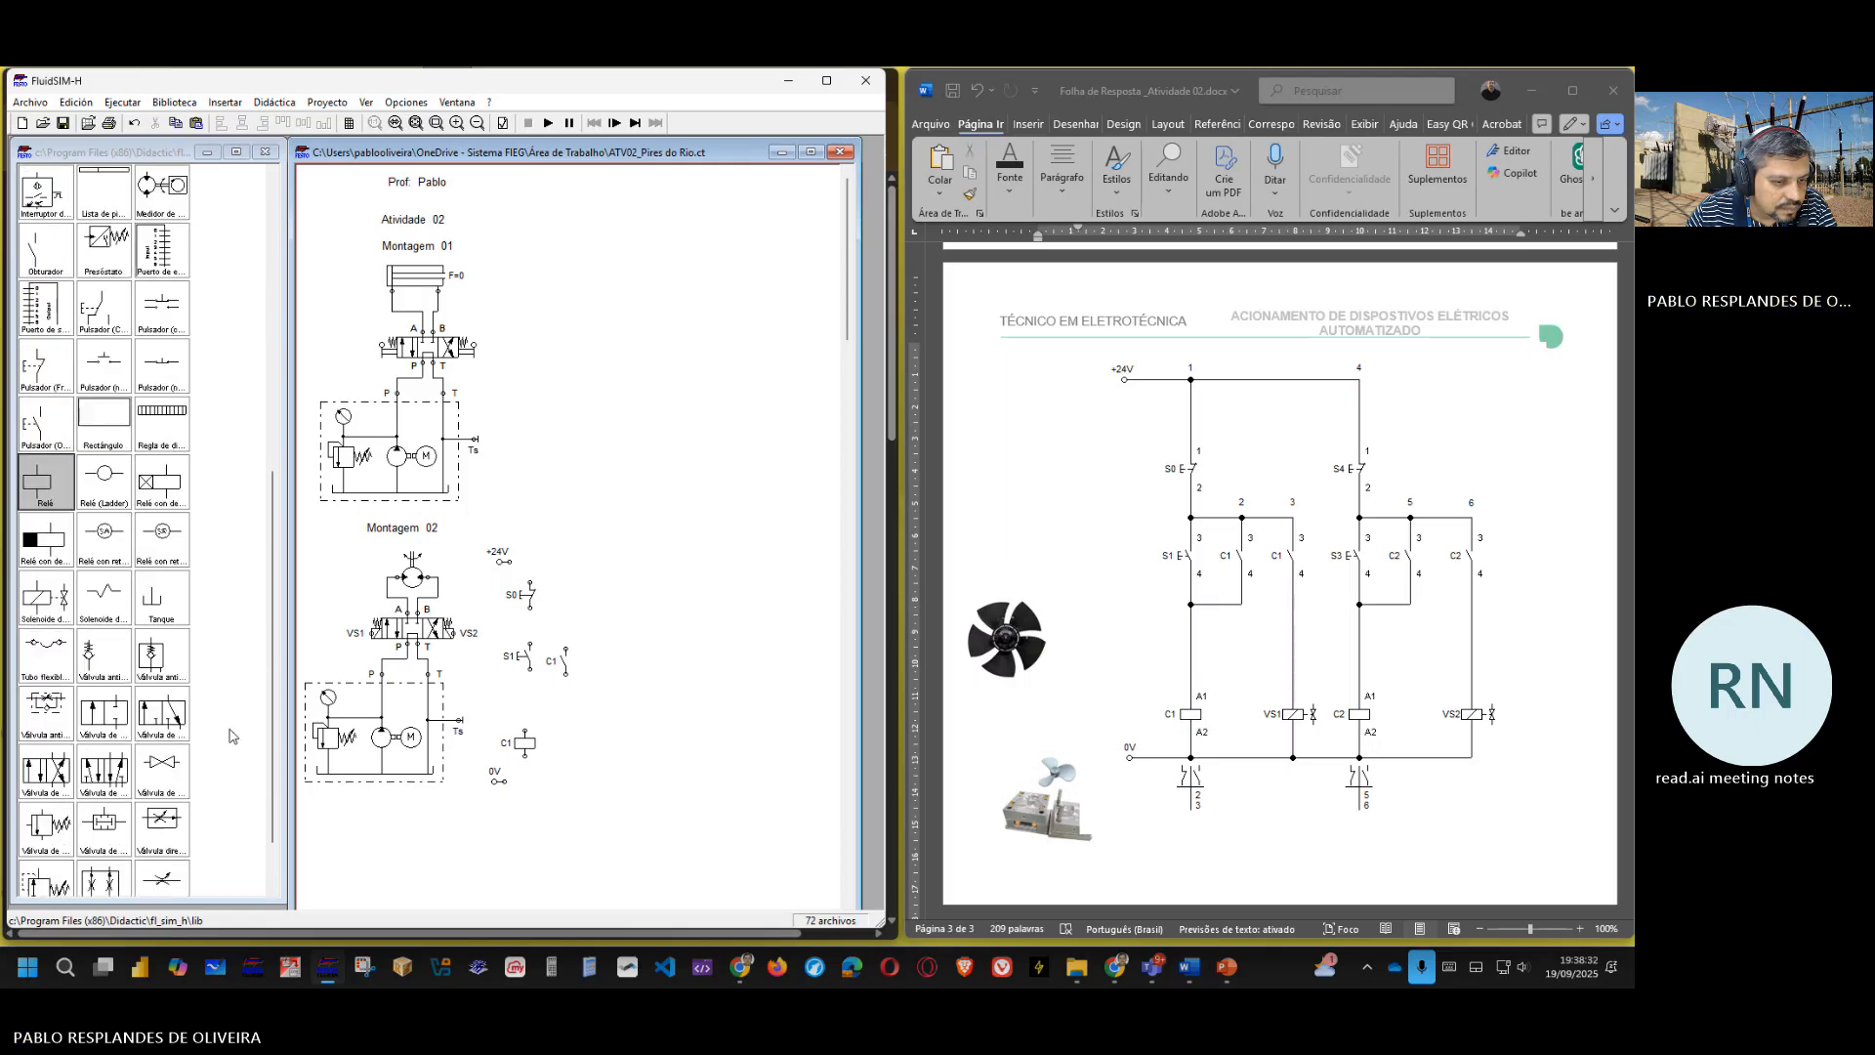
pyautogui.scroll(-1, 232, 736)
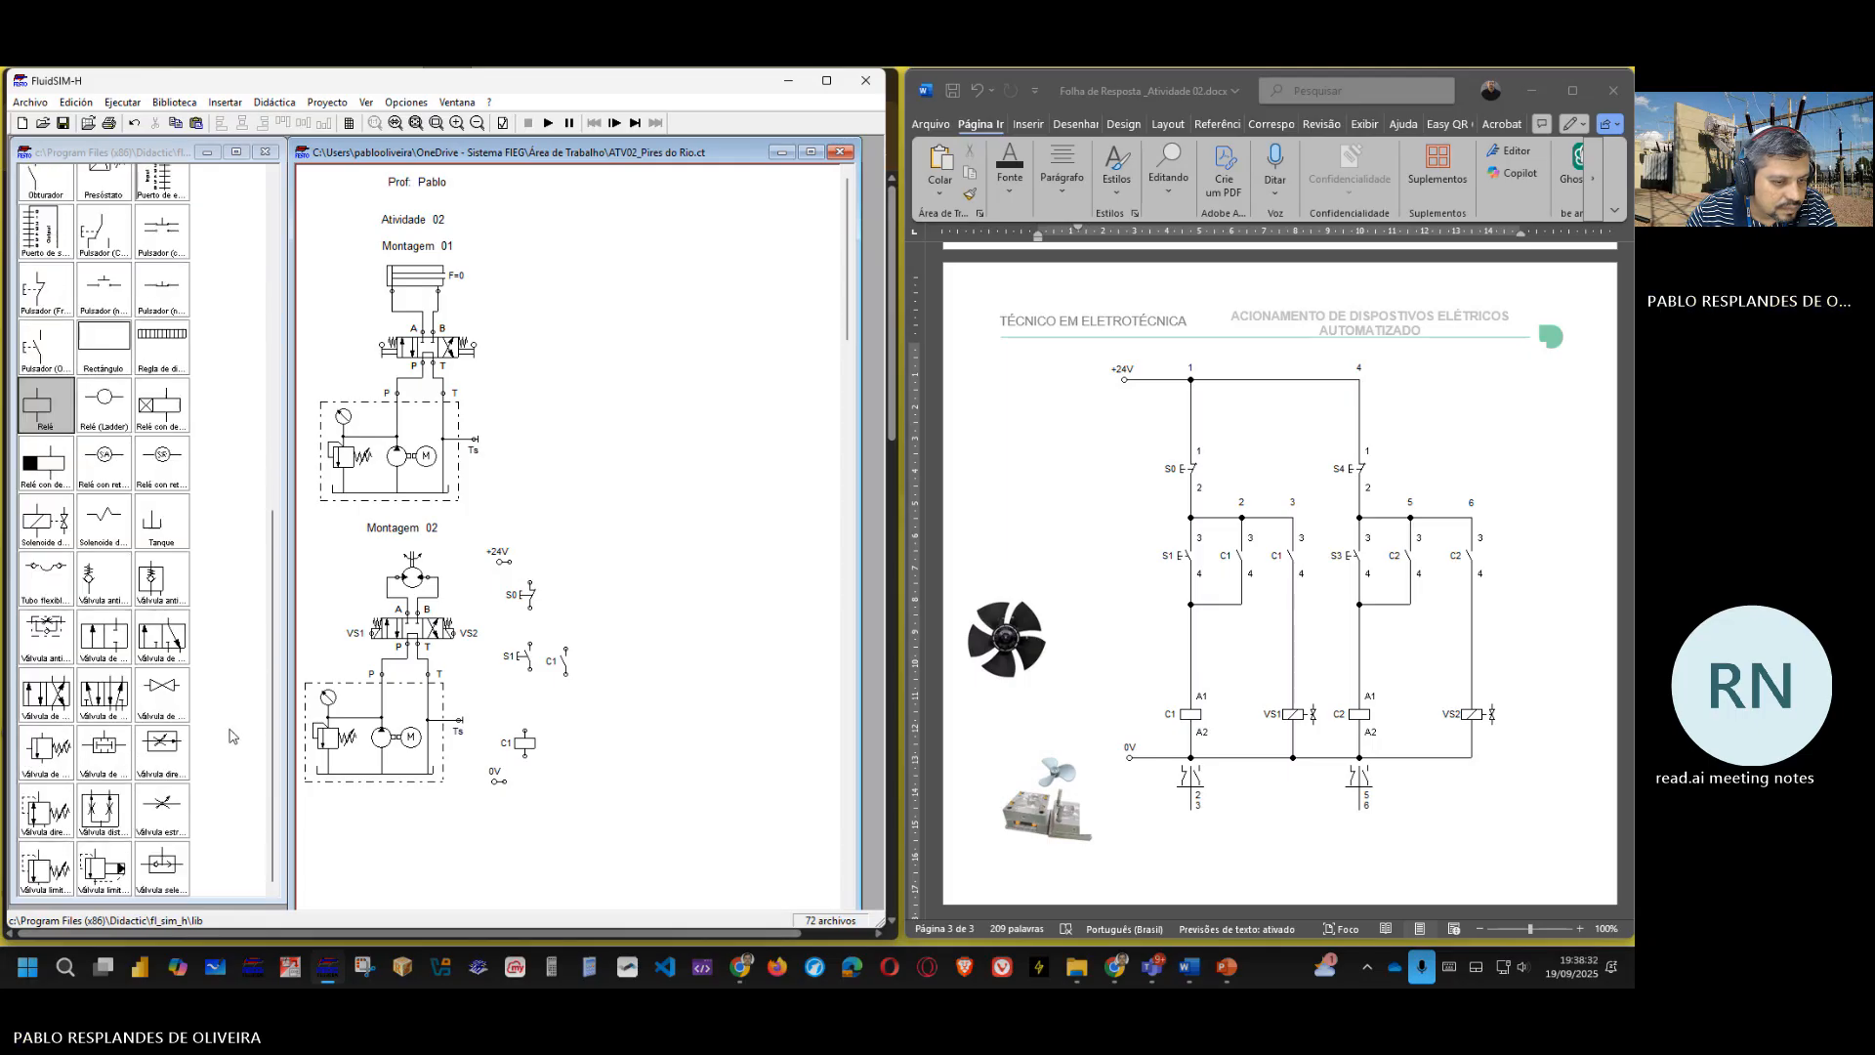
pyautogui.click(168, 744)
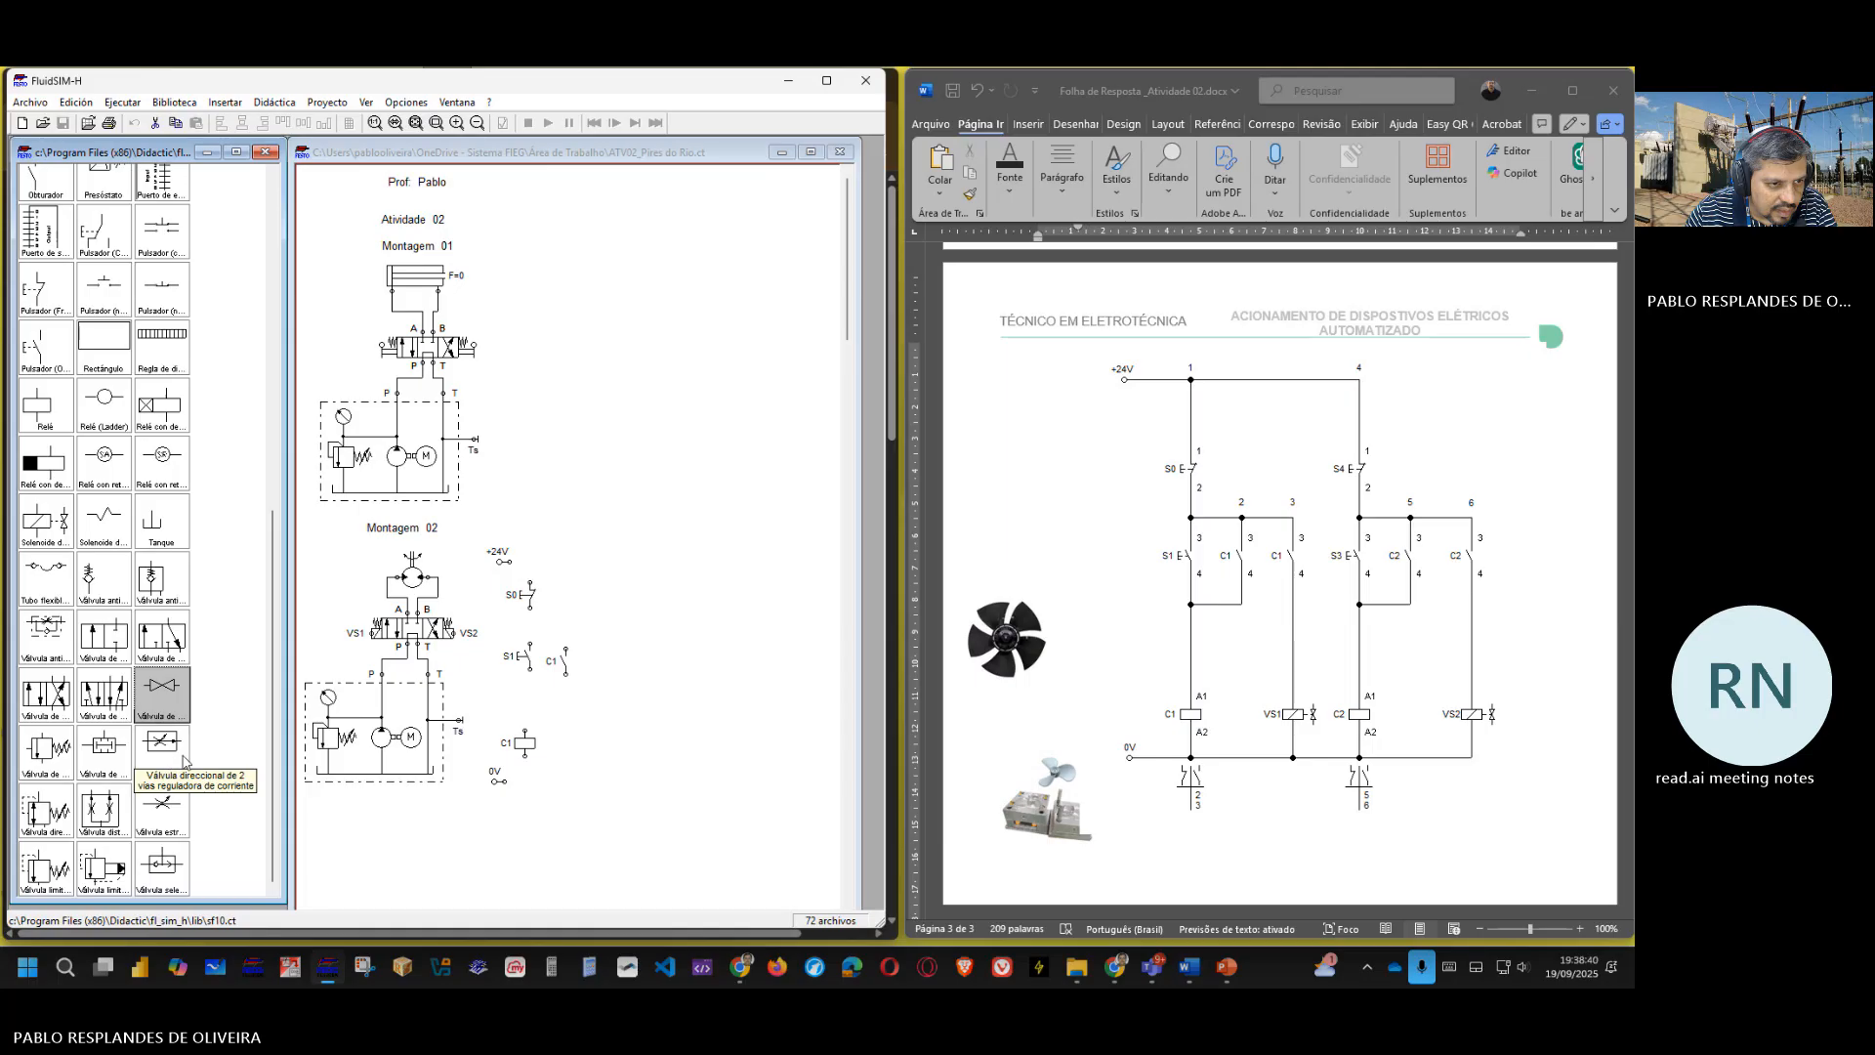
pyautogui.moveTo(44, 521); pyautogui.dragTo(554, 743)
pyautogui.press('Right')
pyautogui.press('Right')
pyautogui.press('Right')
pyautogui.press('Right')
pyautogui.press('Right')
pyautogui.press('Right')
pyautogui.press('Right')
pyautogui.press('Right')
pyautogui.press('Right')
pyautogui.press('Right')
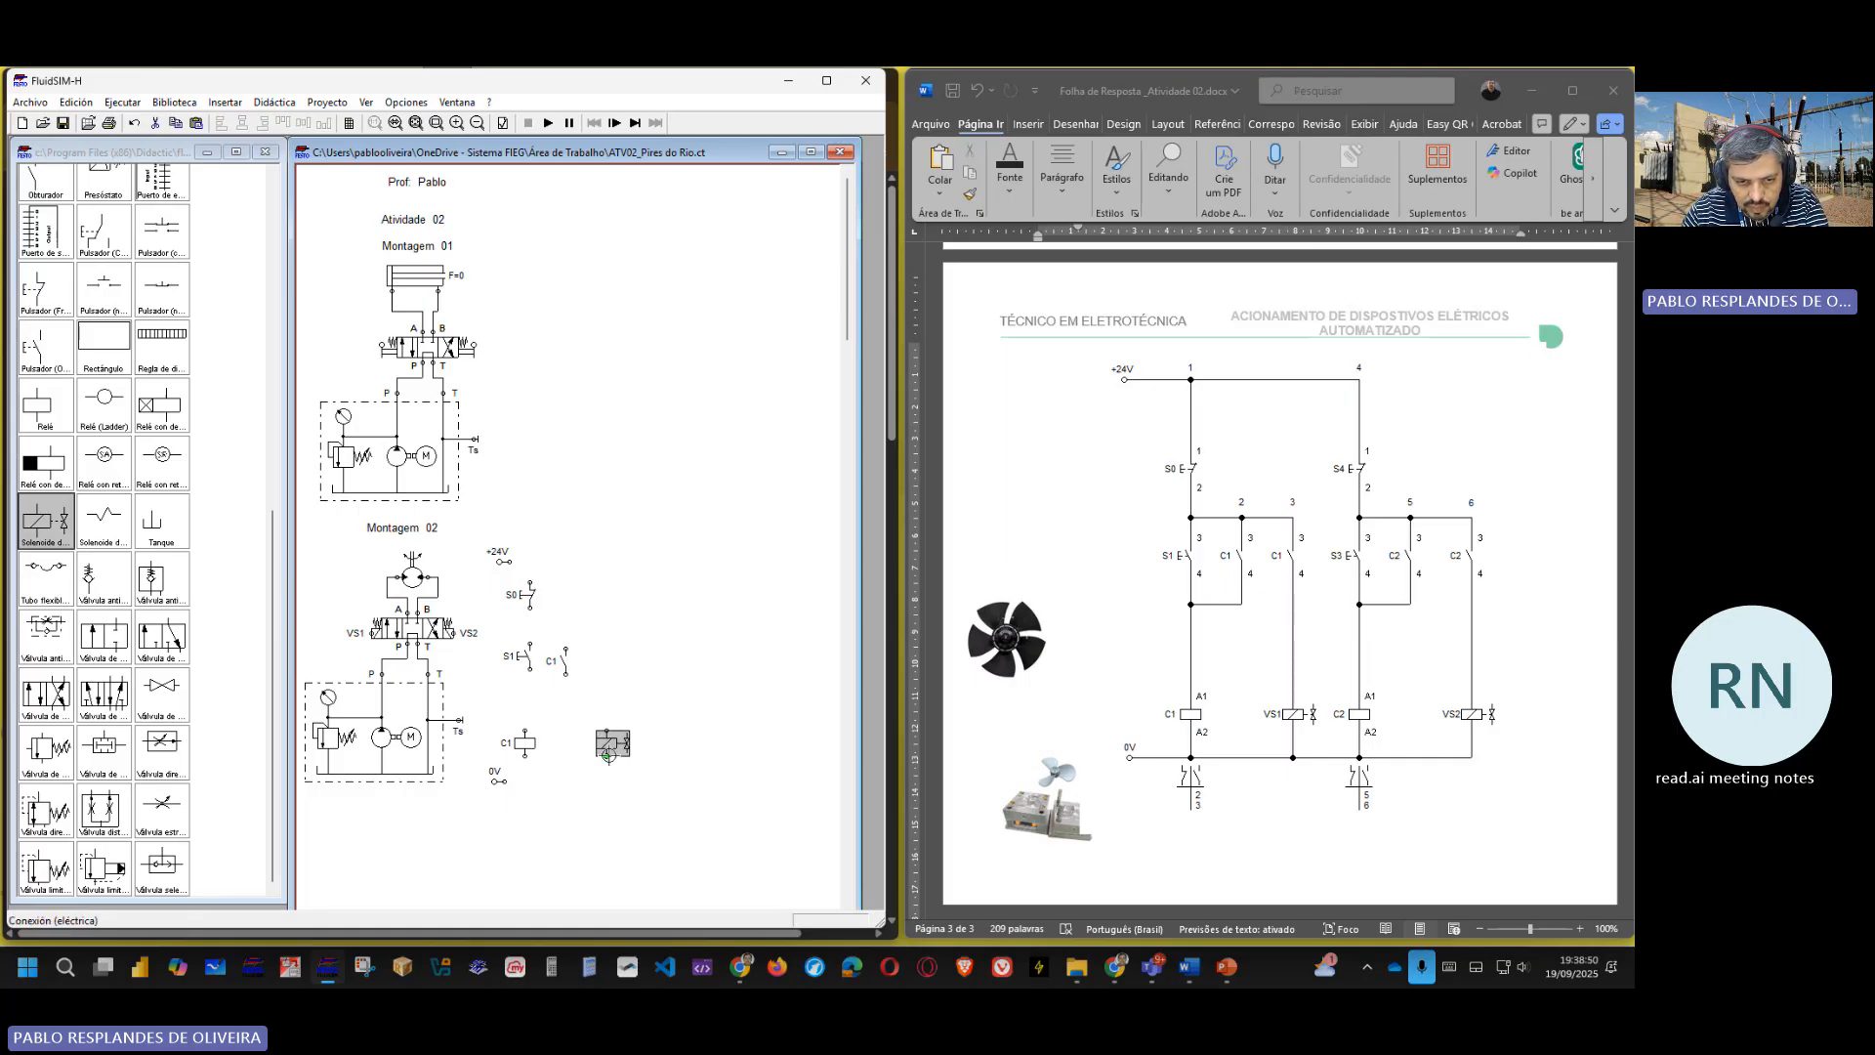
# - Label the valve solenoid VS1
pyautogui.doubleClick(604, 749)
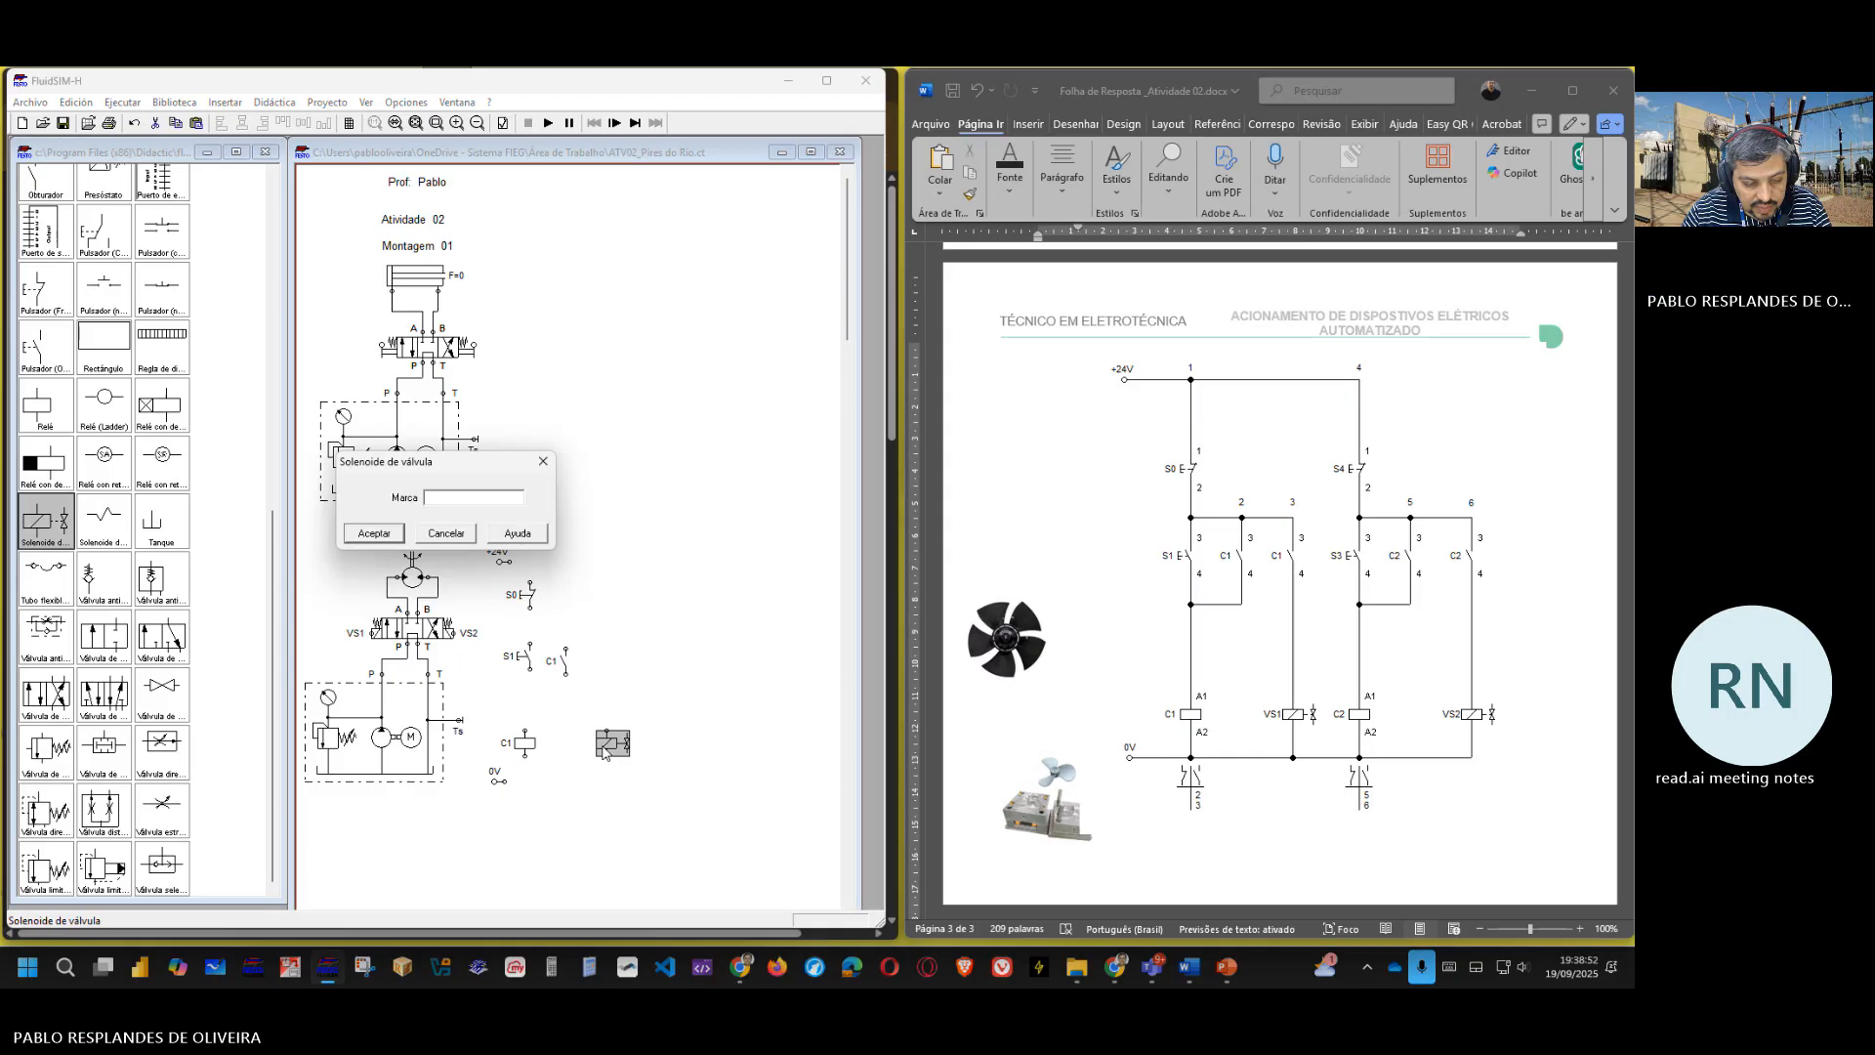
pyautogui.write('V')
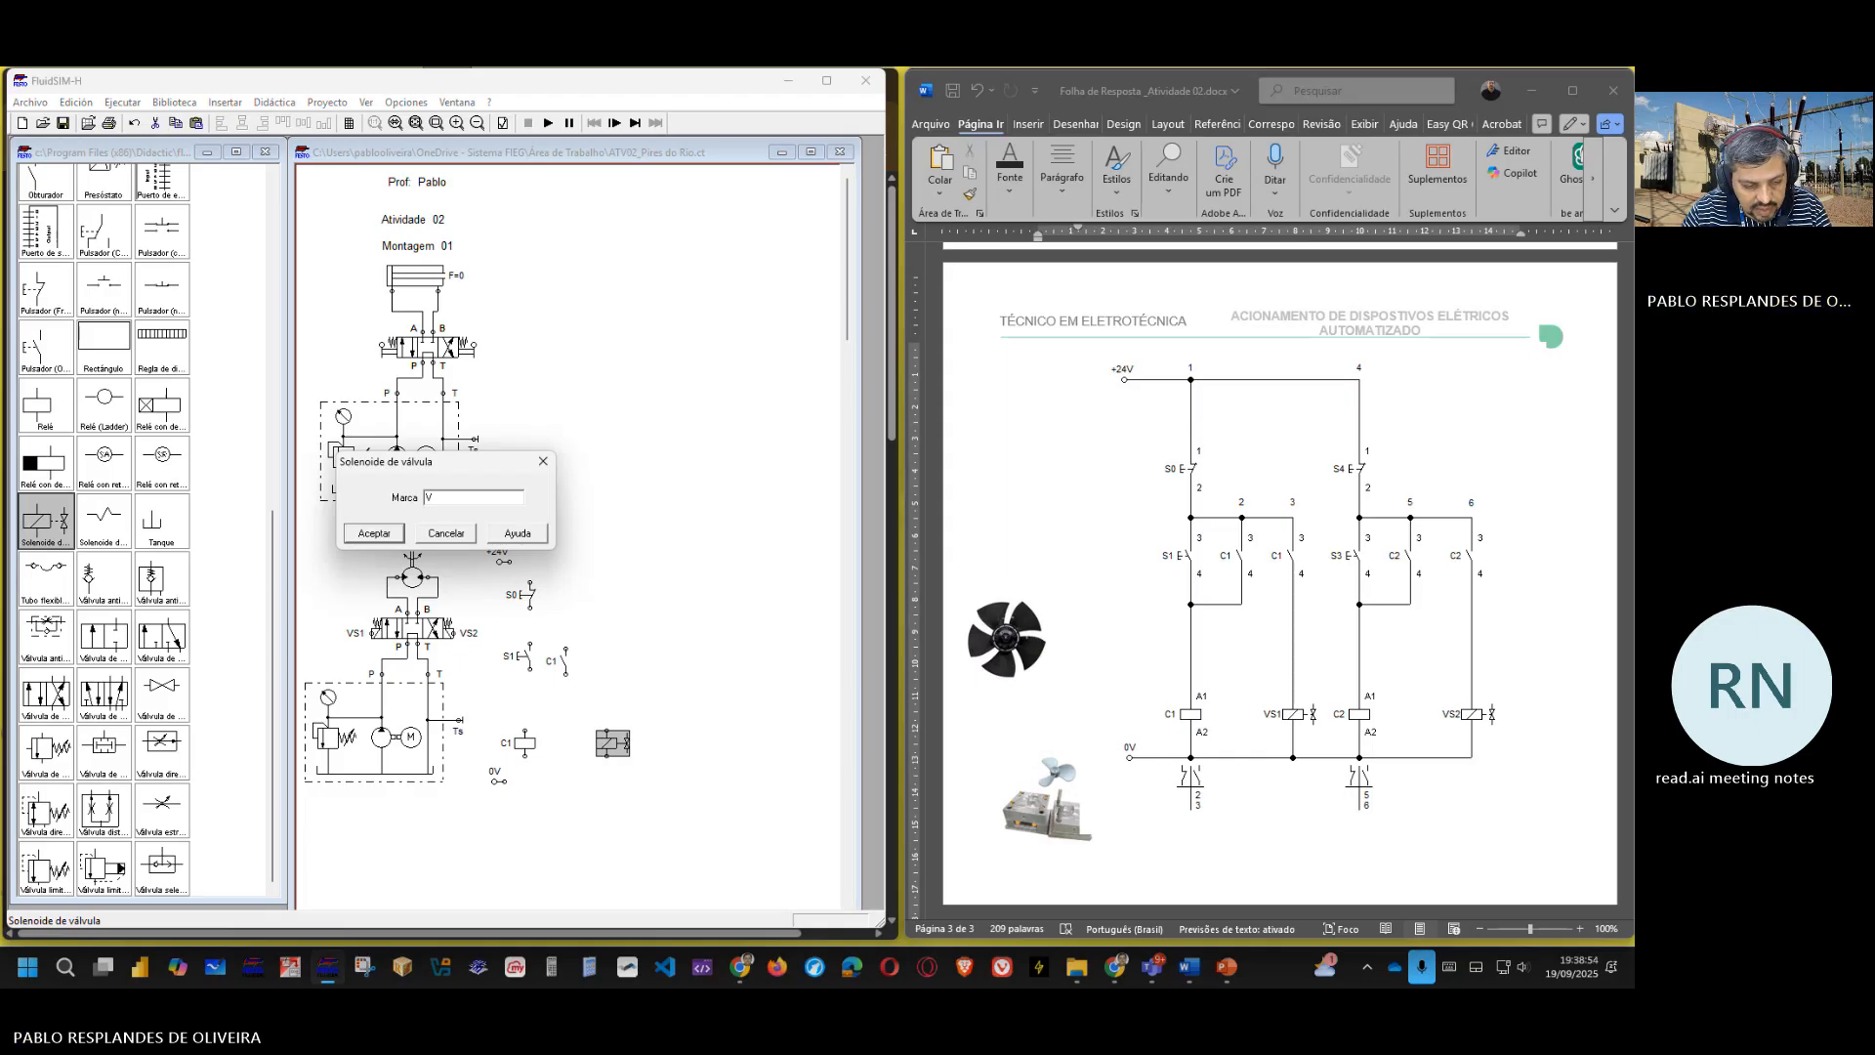
pyautogui.write('S1')
pyautogui.press('Return')
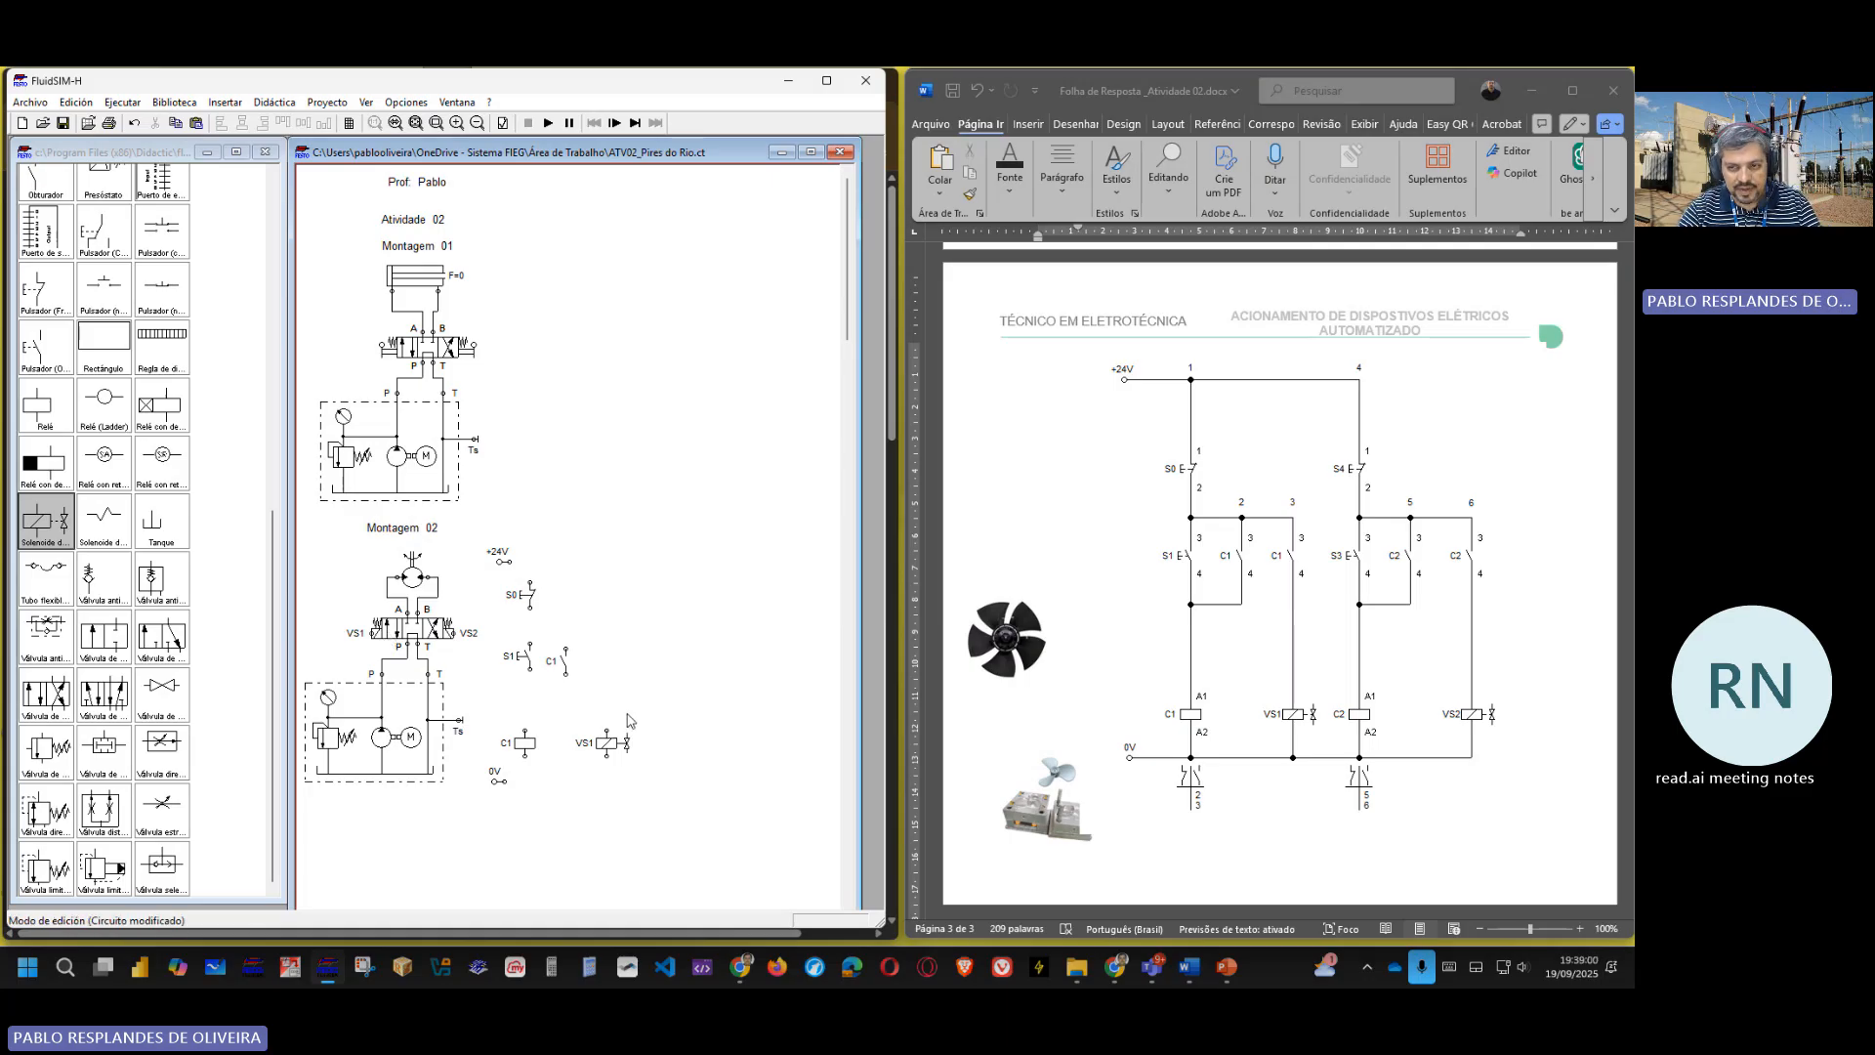
# - Move pushbutton S1 slightly down so that it sits level with contact C1
pyautogui.click(531, 661)
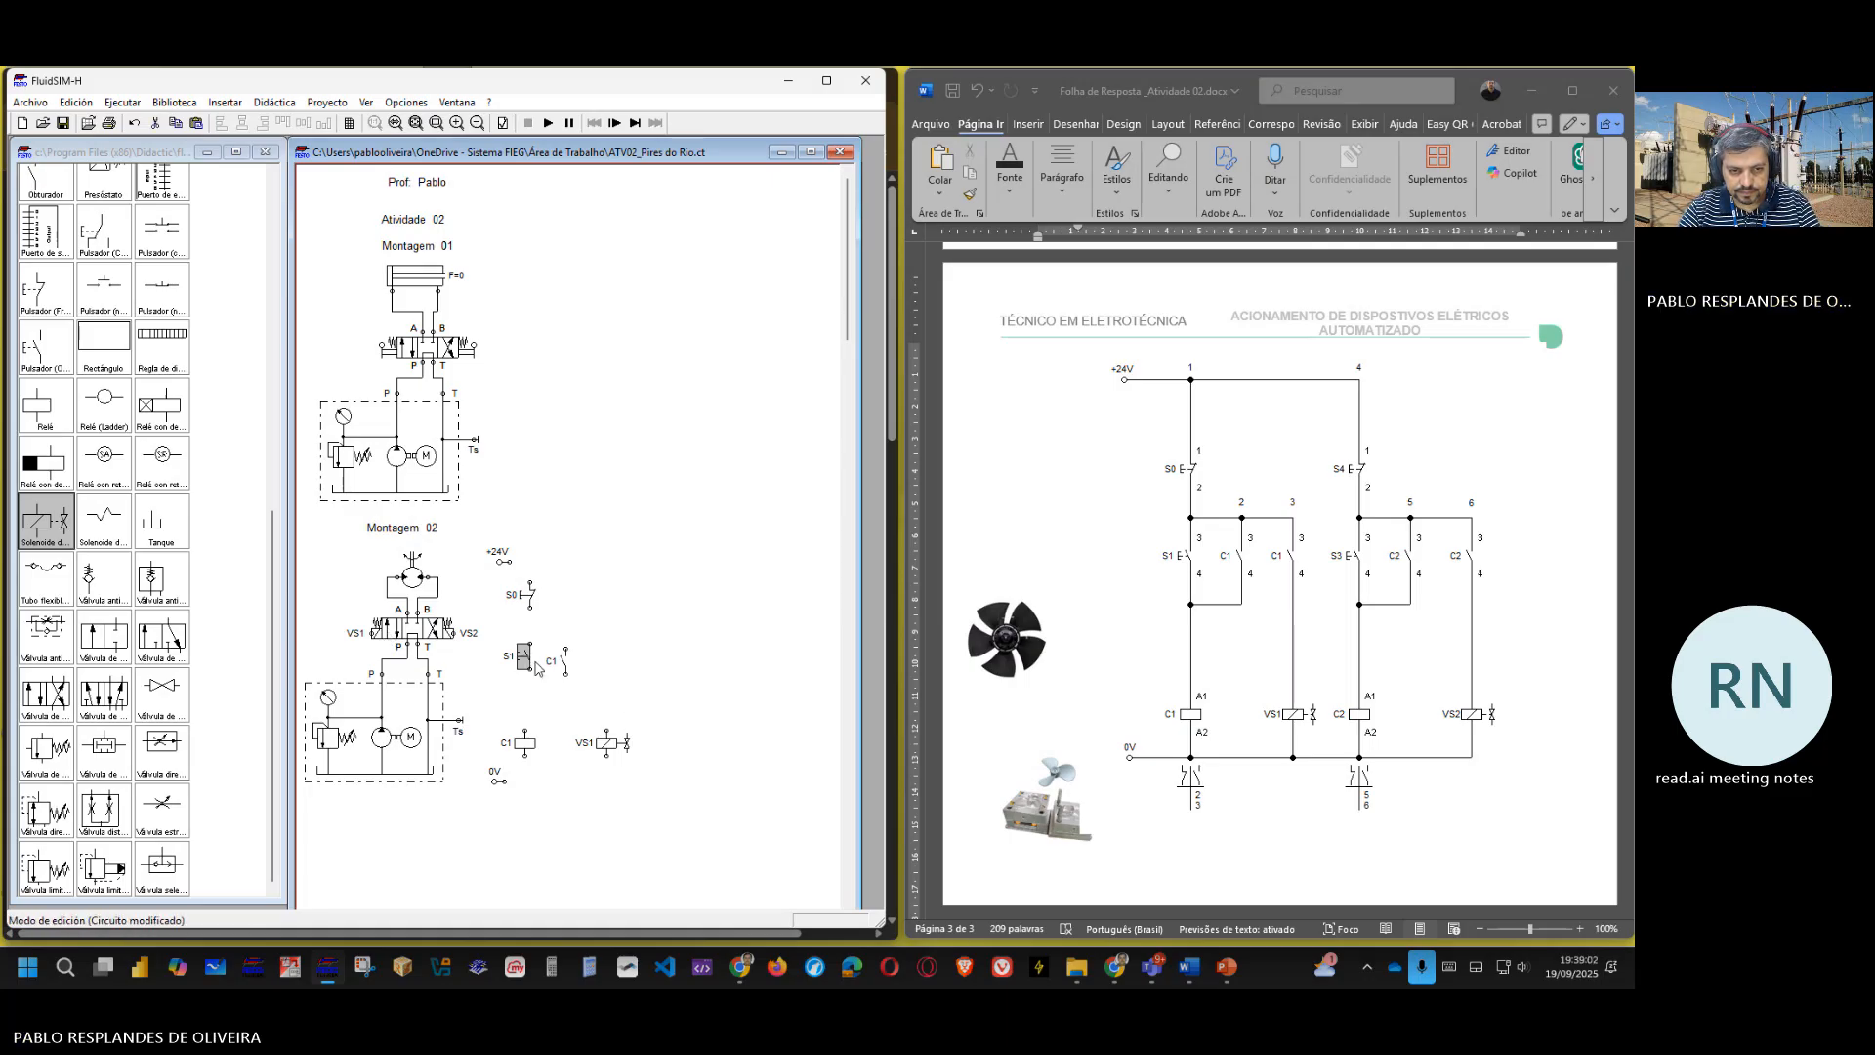
pyautogui.press('Down')
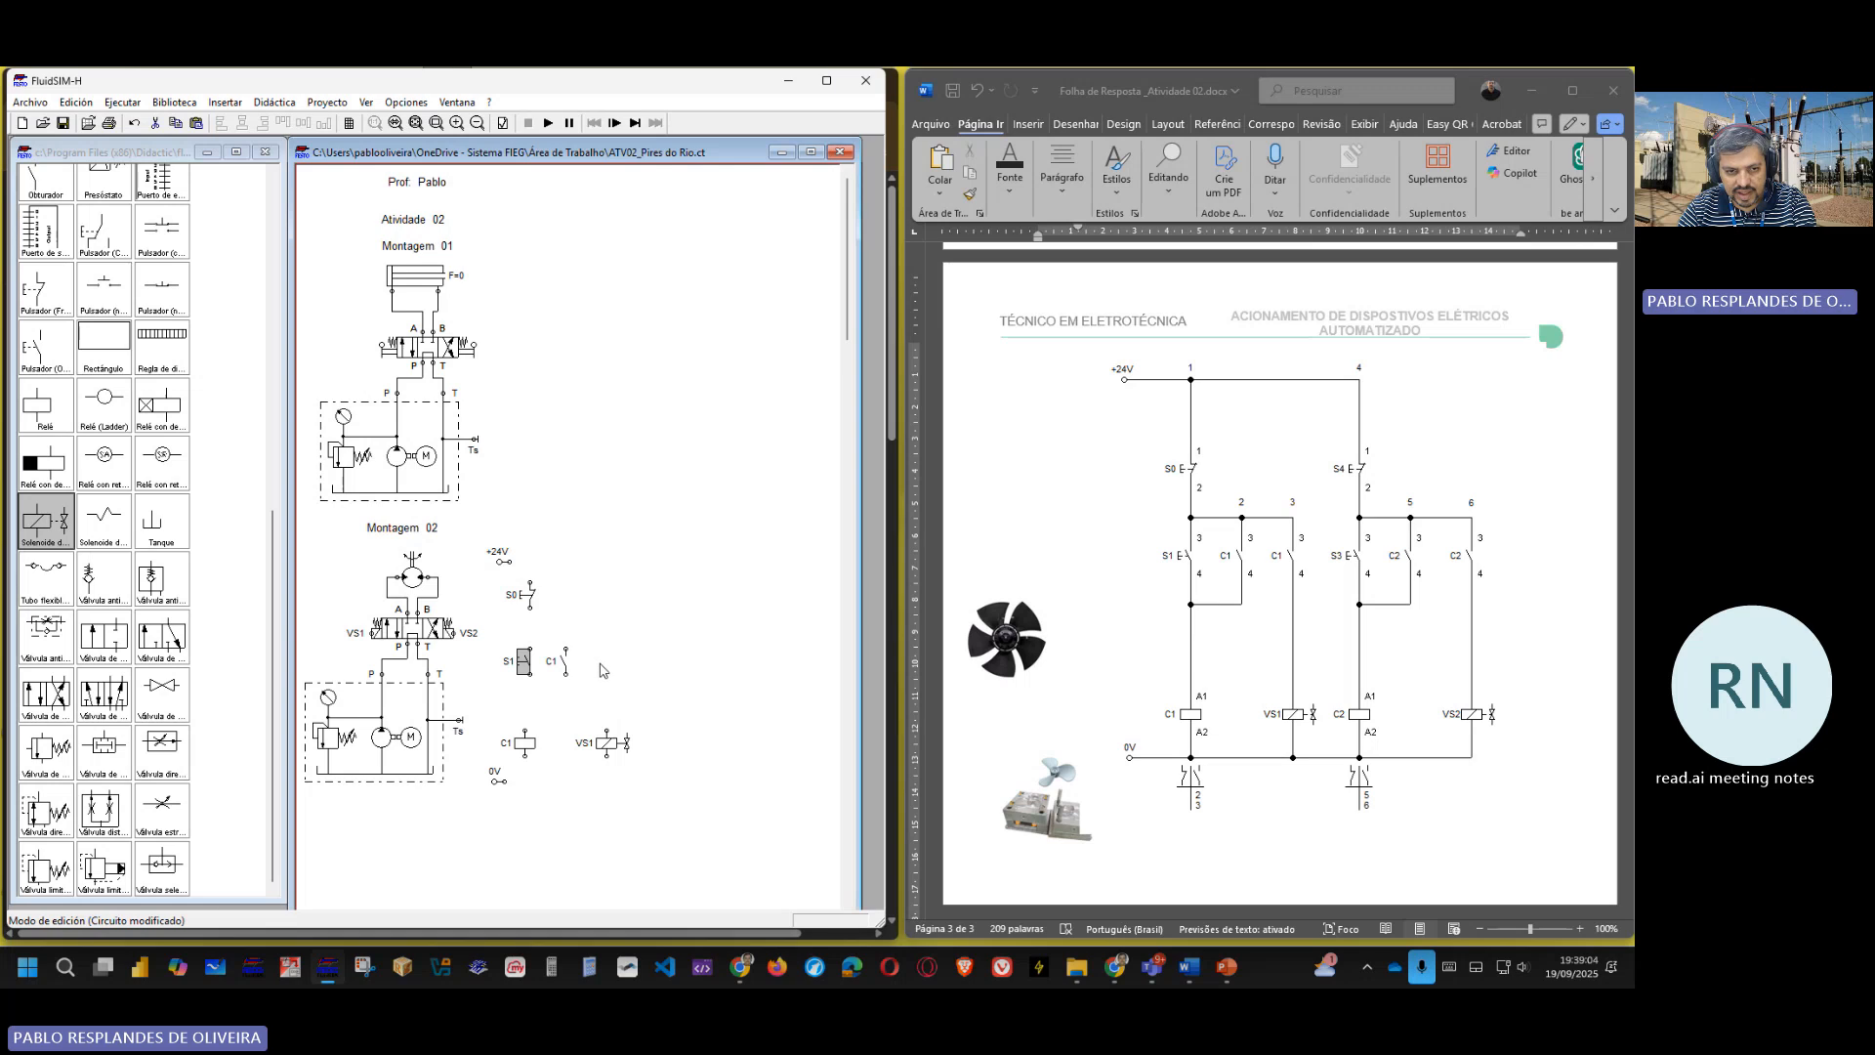
pyautogui.press('Right')
pyautogui.press('Up')
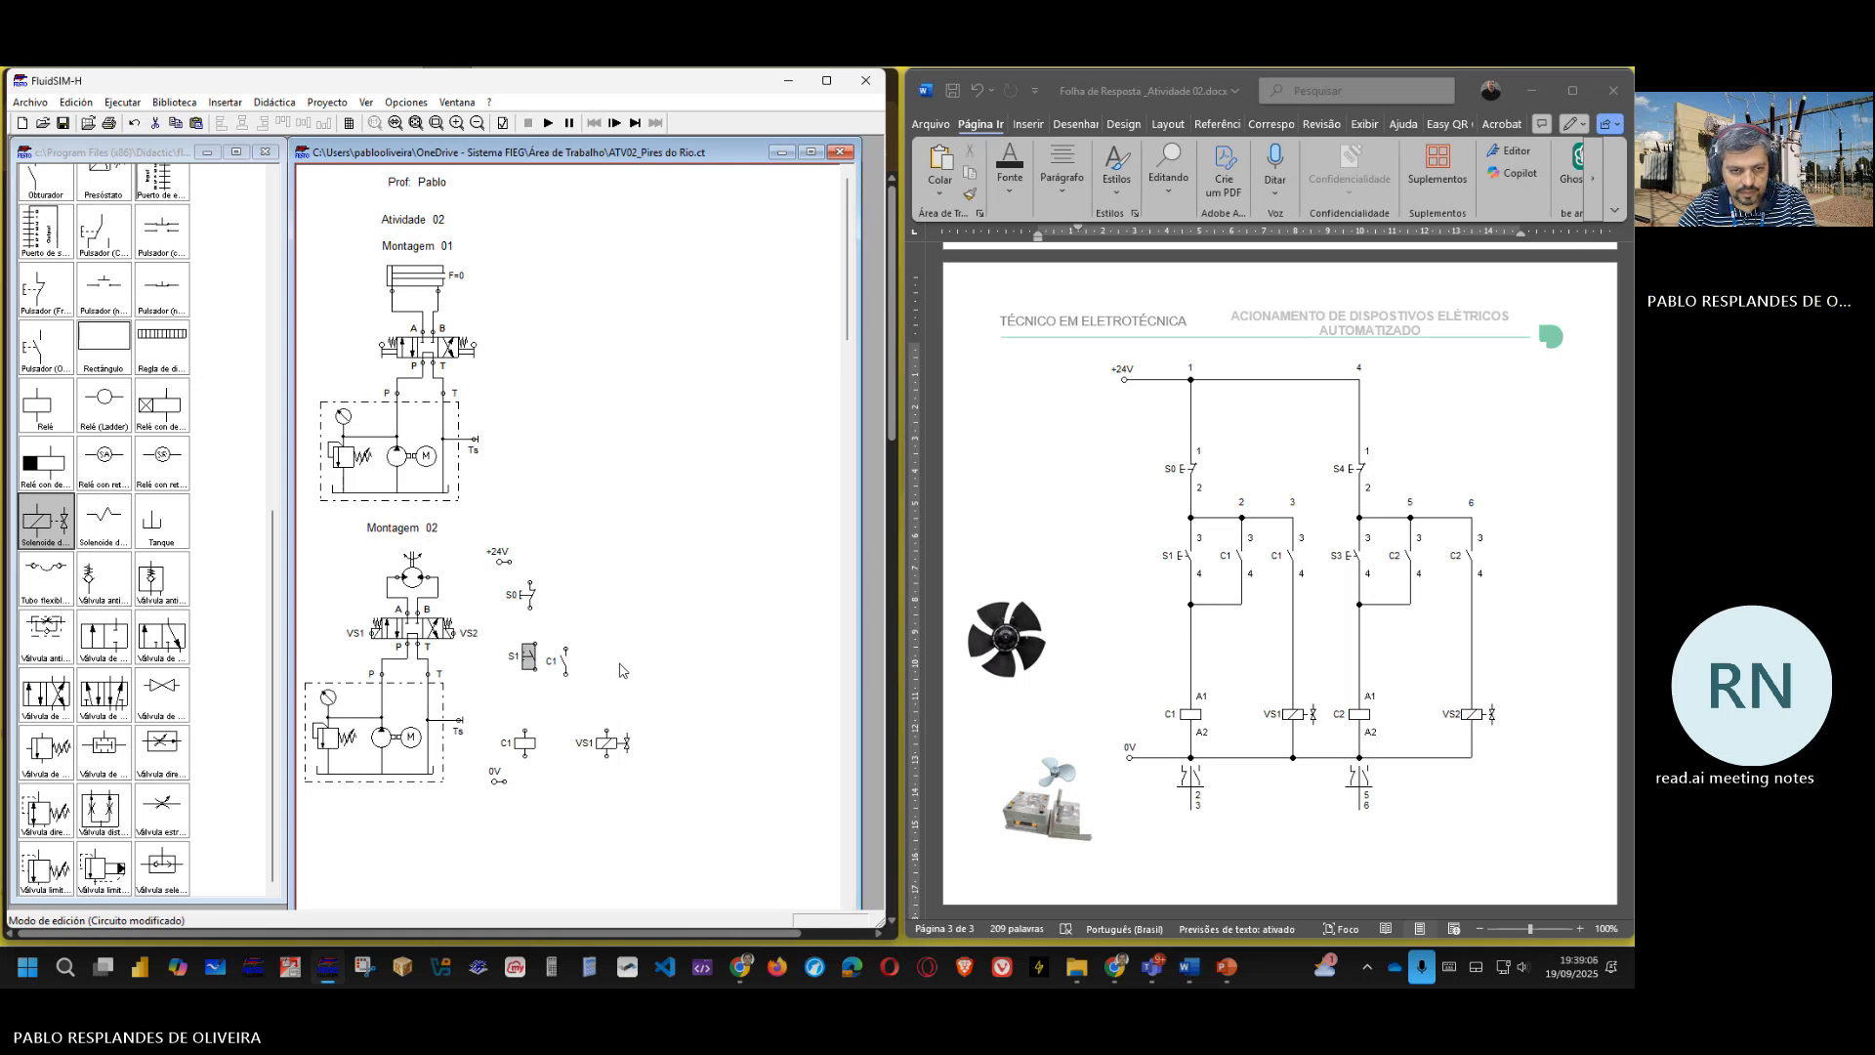
pyautogui.press('Up')
pyautogui.press('Up')
pyautogui.press('Up')
pyautogui.press('Up')
pyautogui.press('Left')
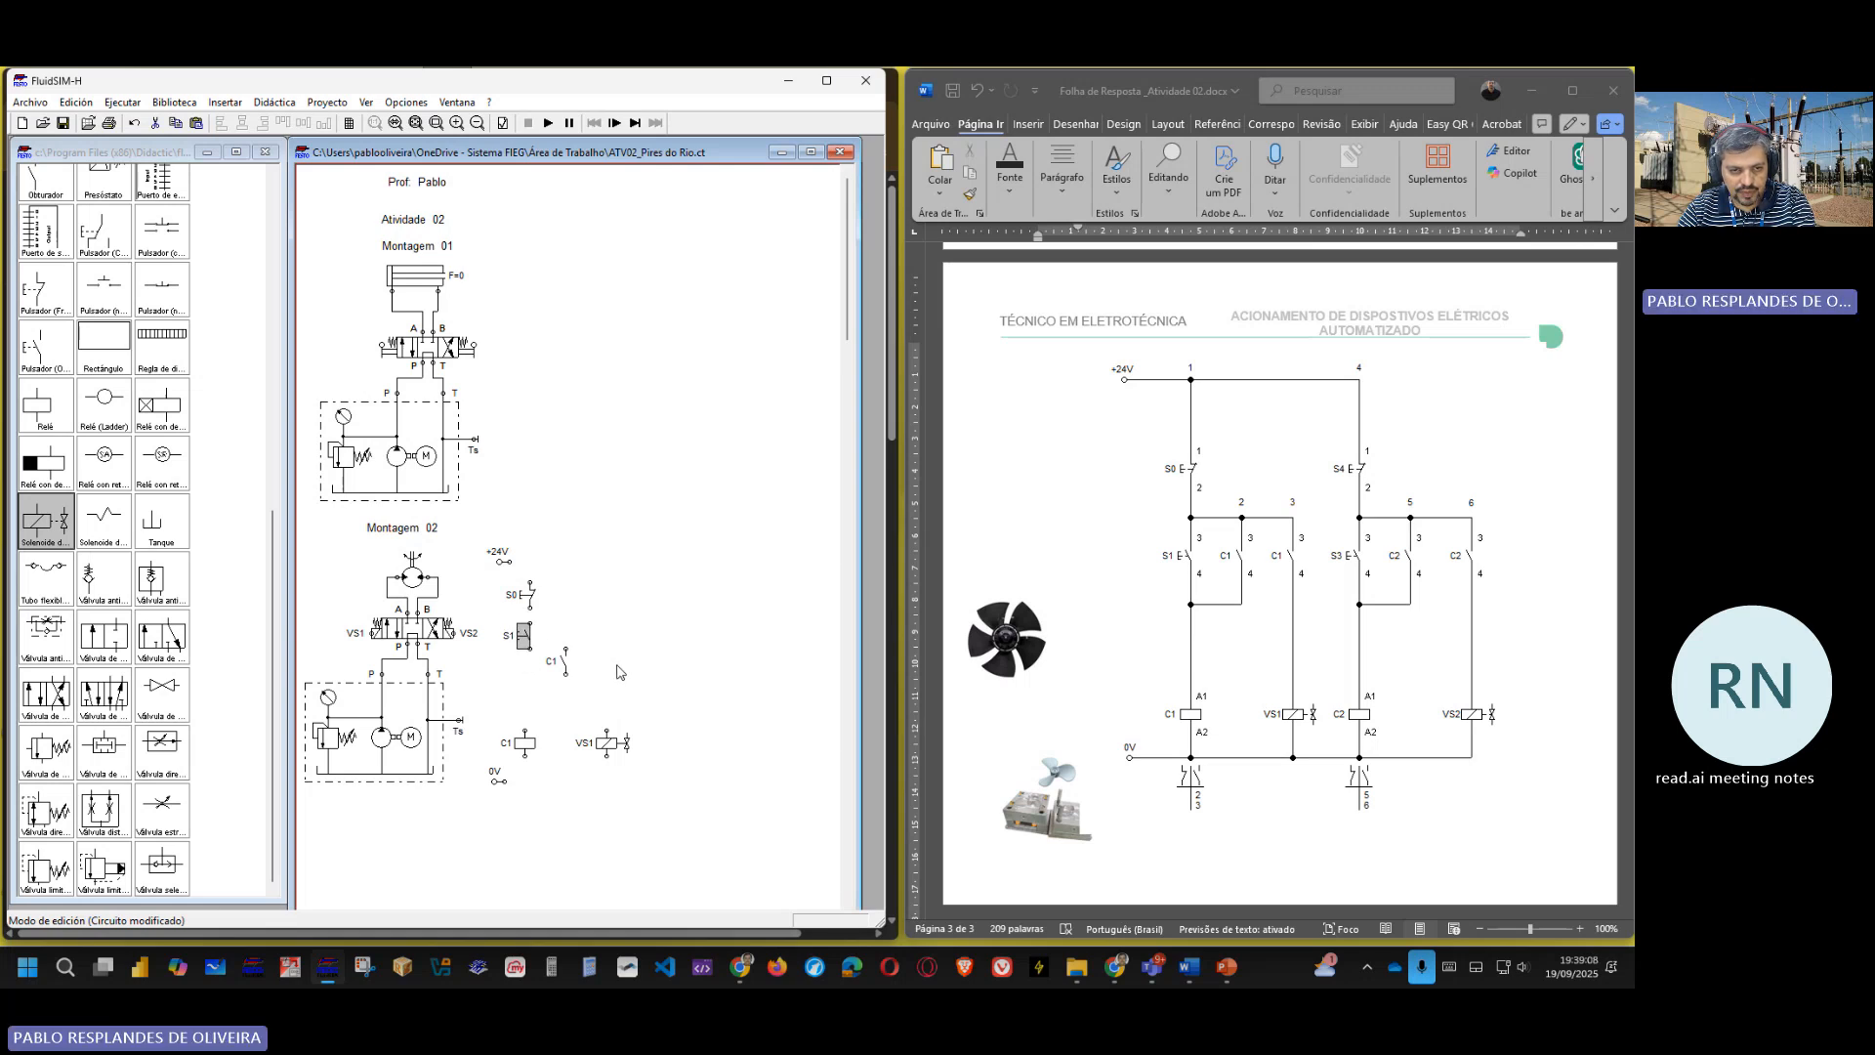
pyautogui.press('Down')
pyautogui.press('Down')
pyautogui.press('Down')
pyautogui.press('Down')
pyautogui.press('Down')
pyautogui.click(617, 672)
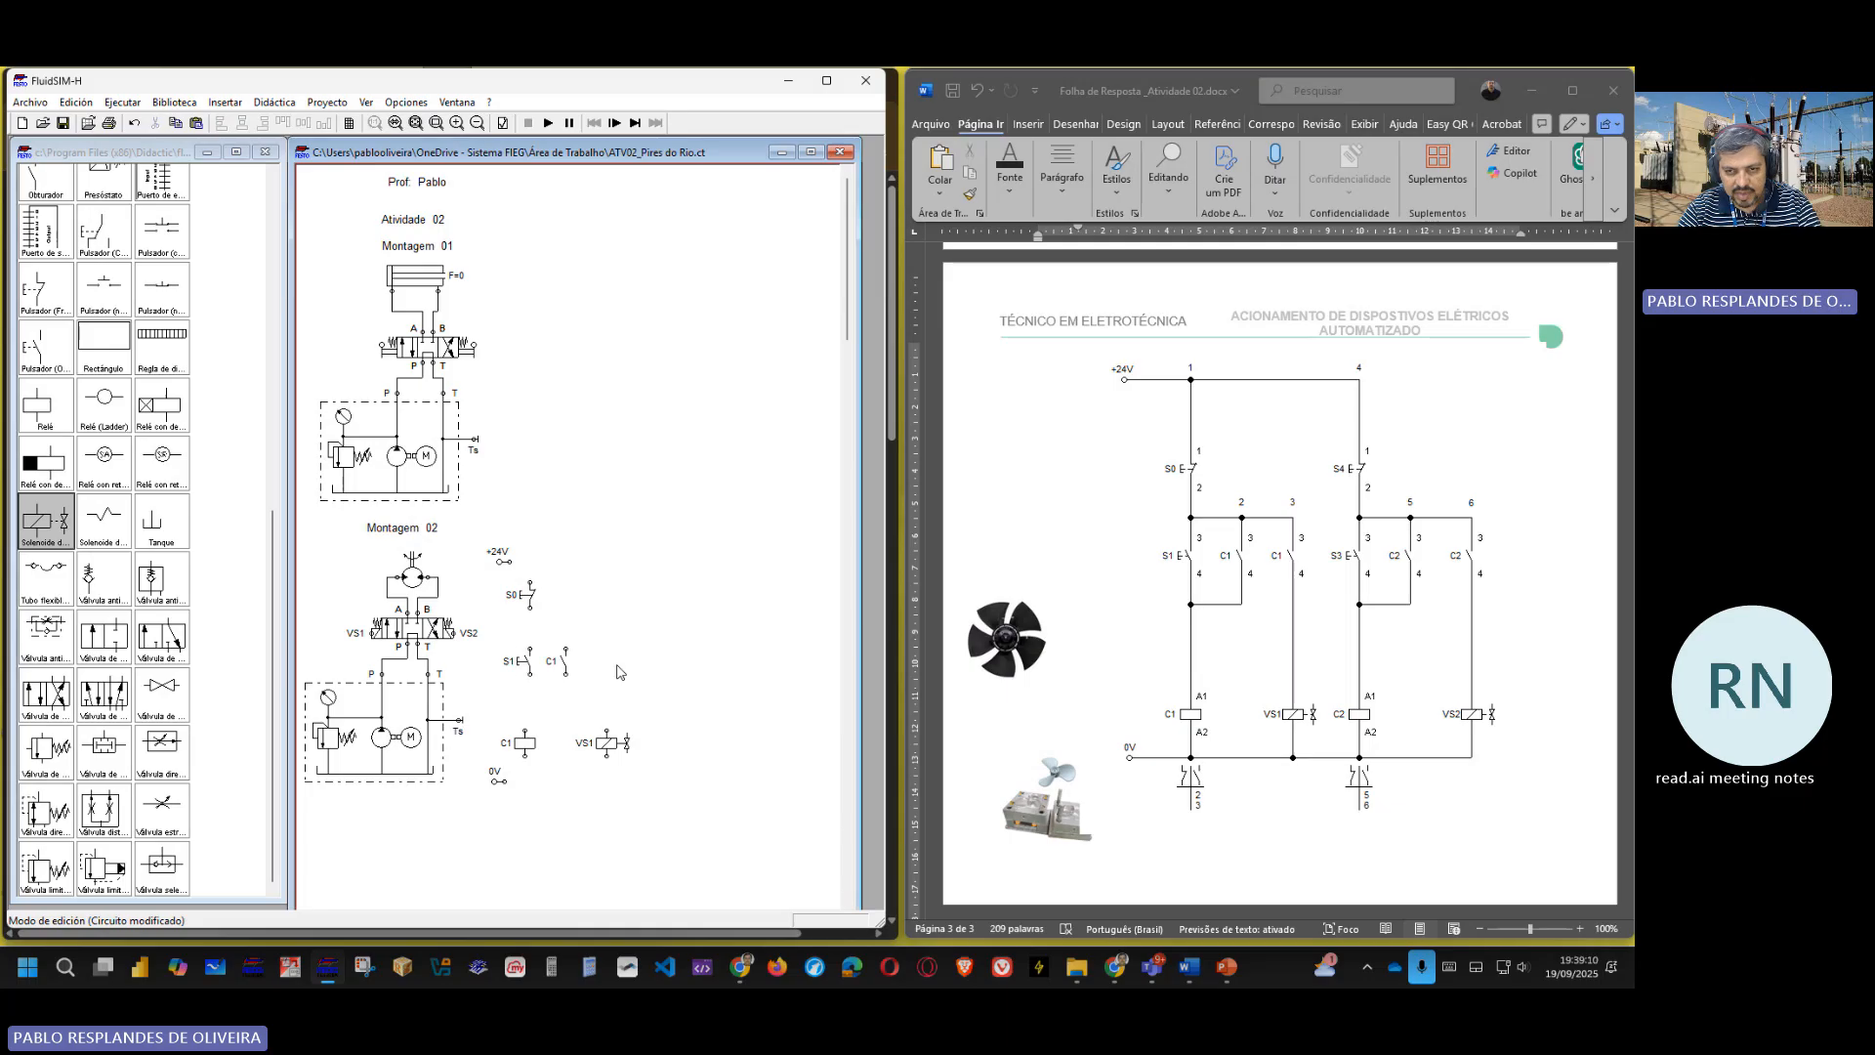
# - Move pushbutton S0 down closer to S1 and wire its upper terminal to the +24V source
pyautogui.click(531, 597)
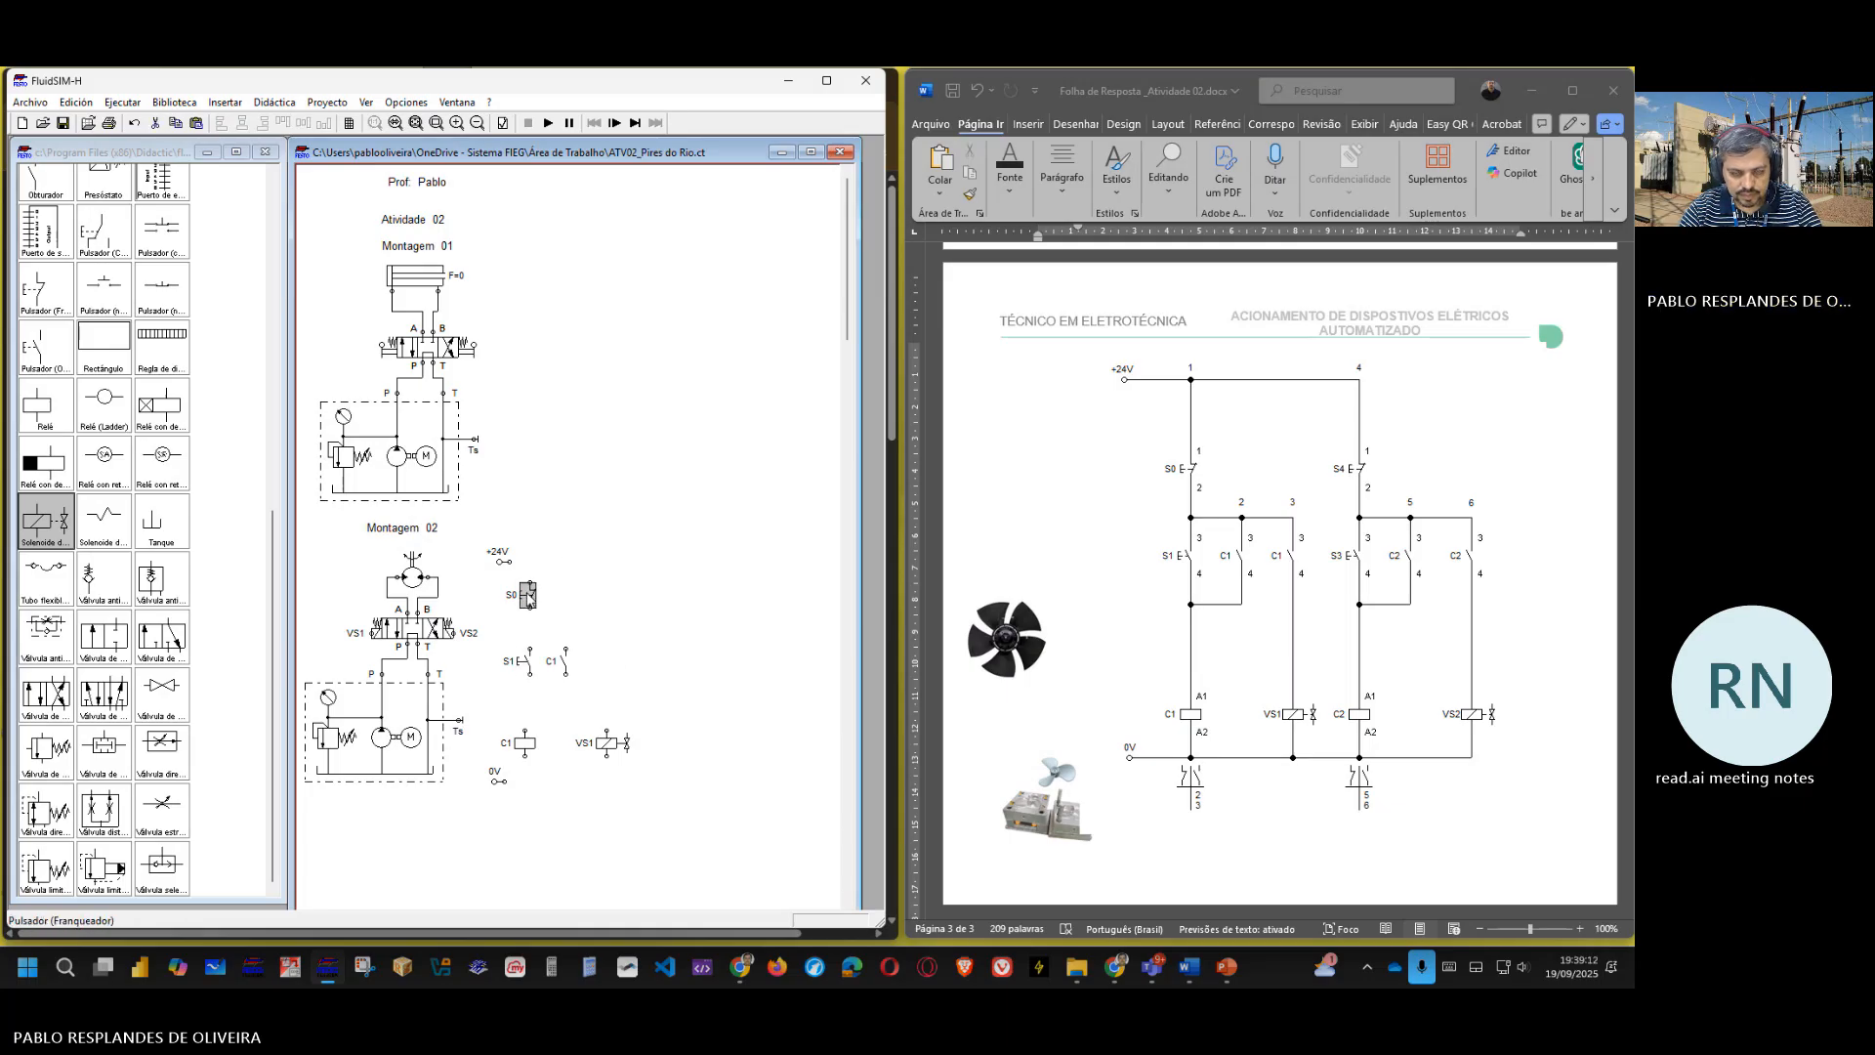
pyautogui.press('Down')
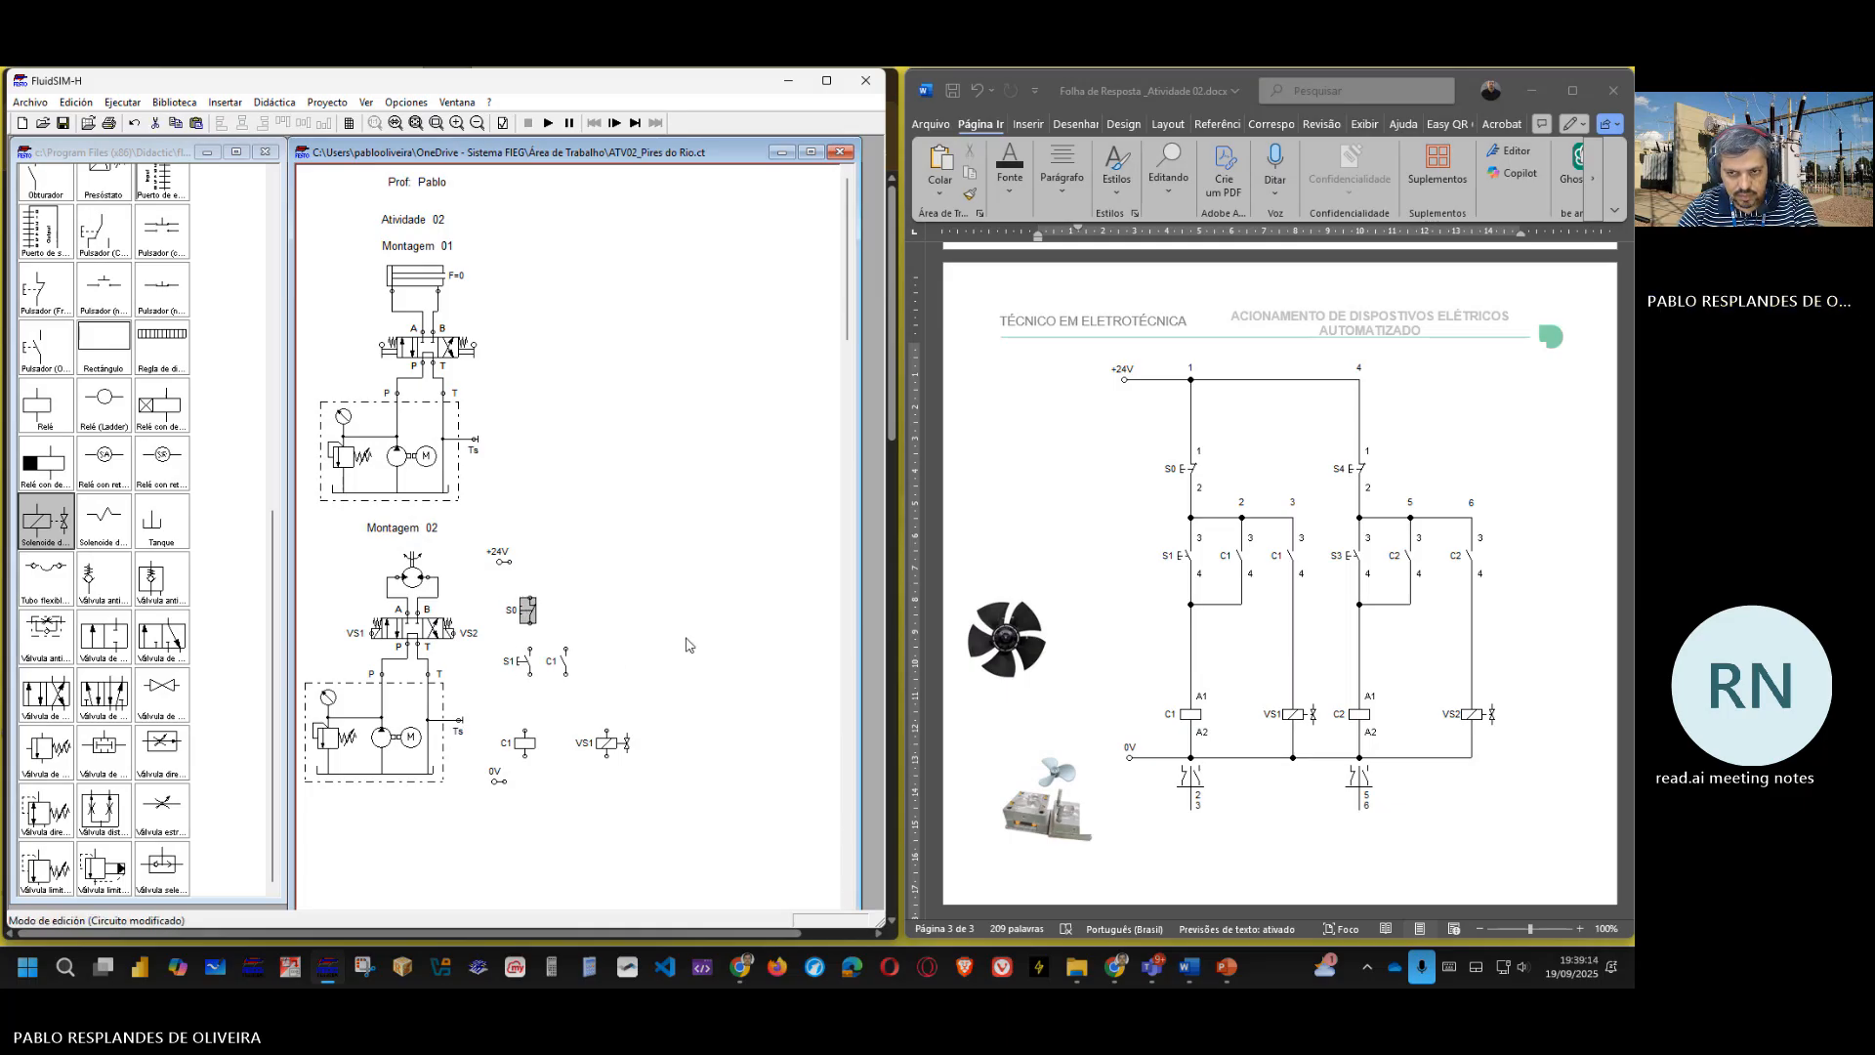
pyautogui.click(689, 643)
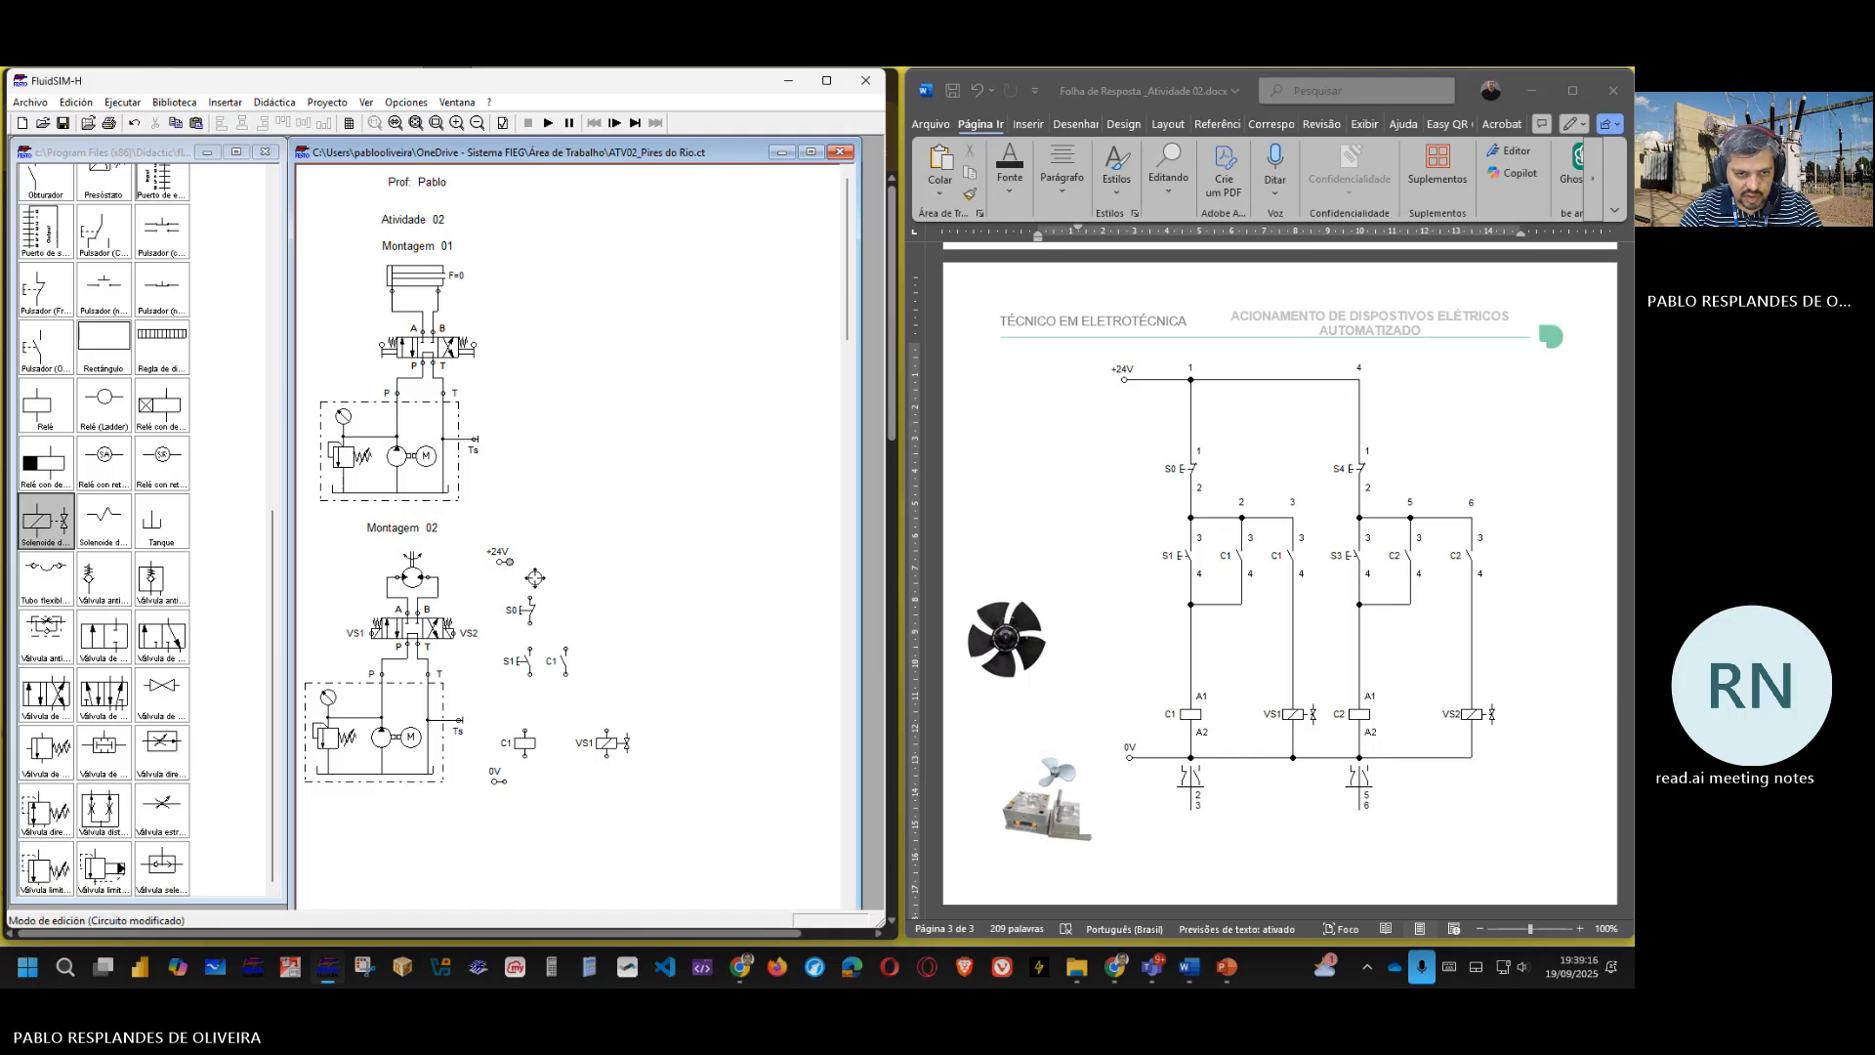
pyautogui.moveTo(530, 593); pyautogui.dragTo(504, 561)
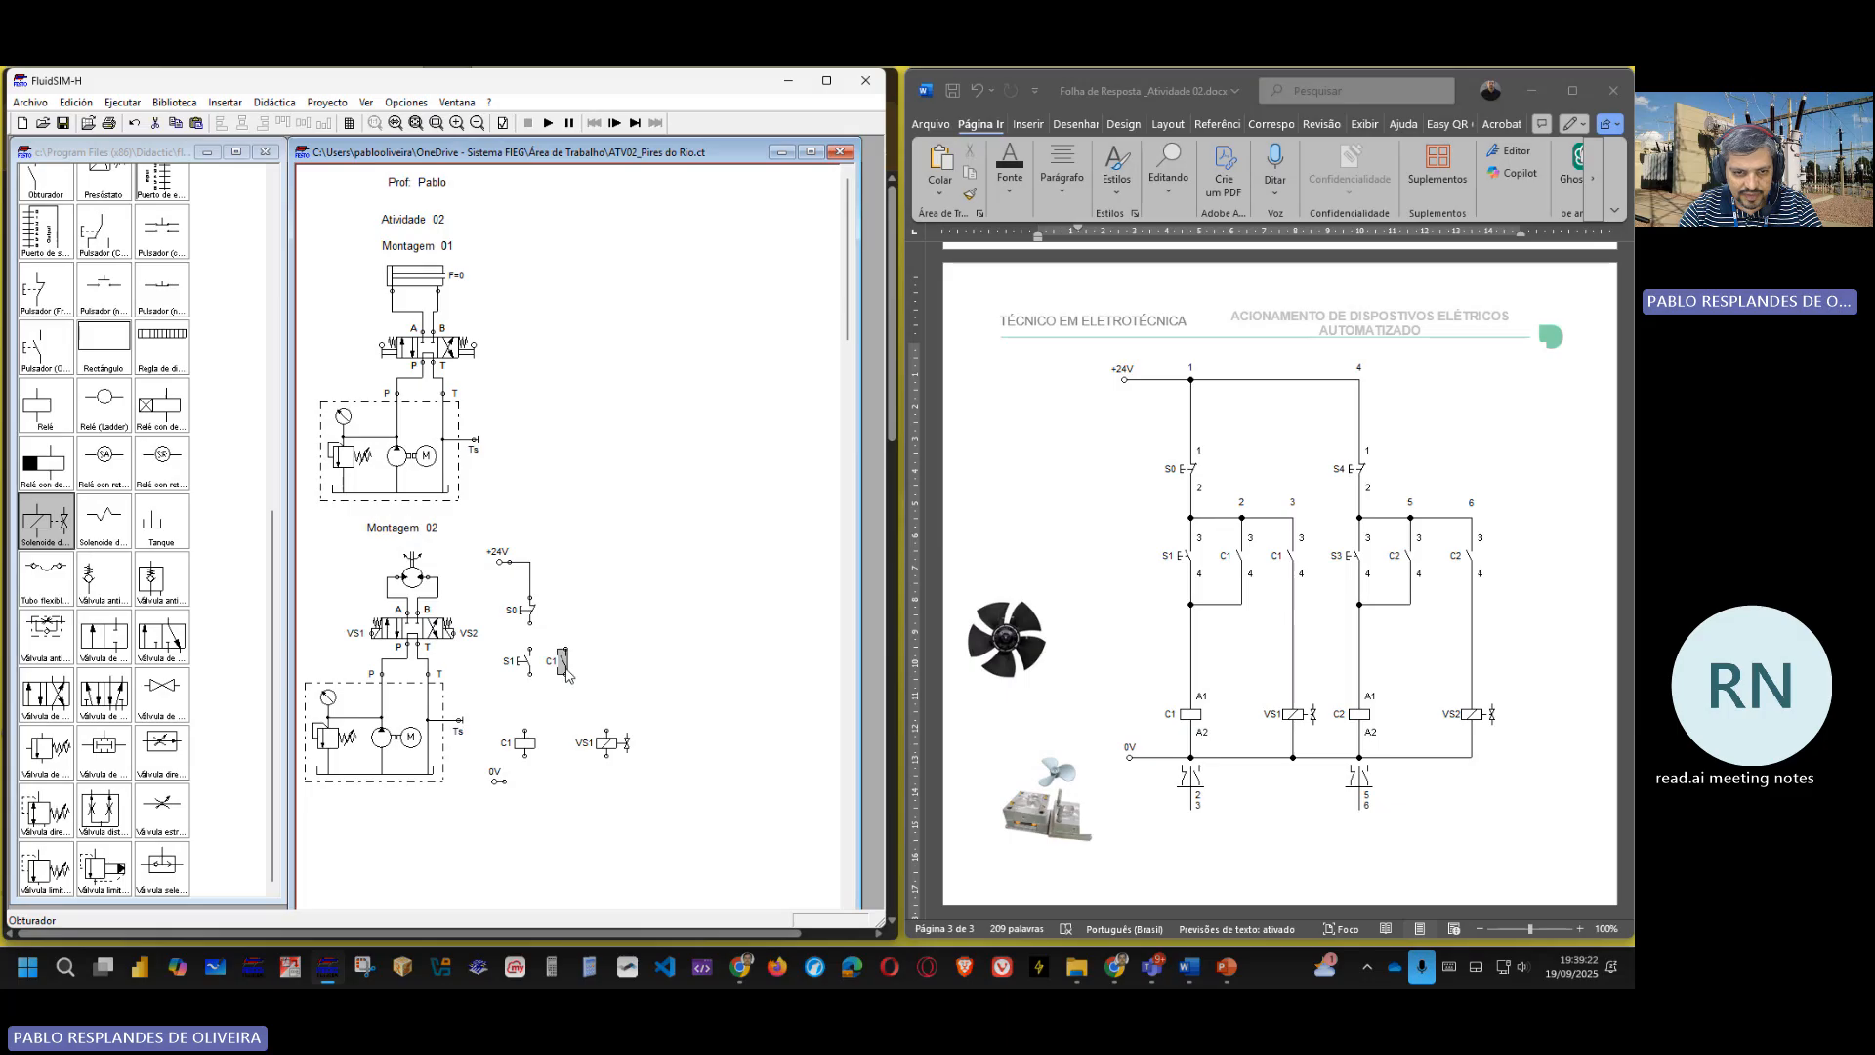
# - Duplicate contact C1, place the copy to the right of the original at the same height, and line up solenoid VS1 beneath it
pyautogui.hotkey('ctrl', 'c')
pyautogui.hotkey('ctrl', 'v')
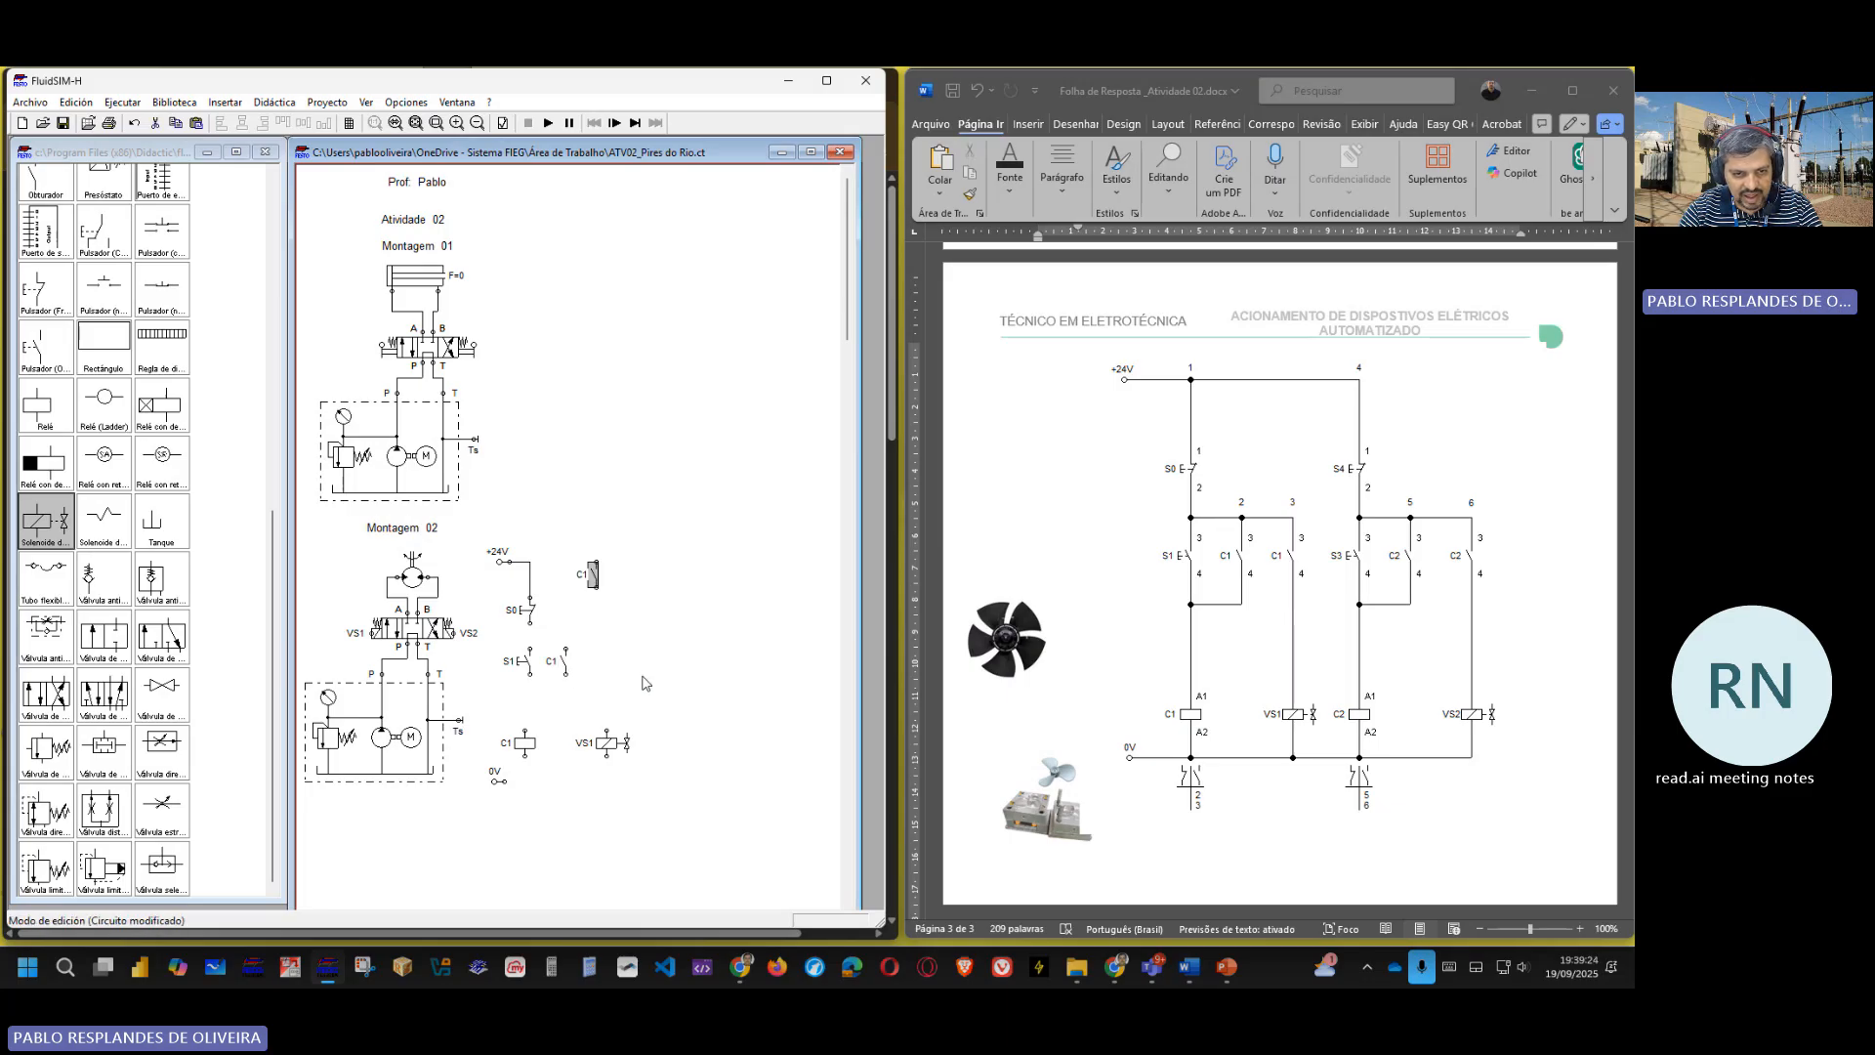
pyautogui.press('Down')
pyautogui.press('Down')
pyautogui.press('Down')
pyautogui.press('Down')
pyautogui.press('Down')
pyautogui.press('Down')
pyautogui.press('Down')
pyautogui.press('Down')
pyautogui.press('Down')
pyautogui.press('Down')
pyautogui.press('Down')
pyautogui.press('Down')
pyautogui.press('Down')
pyautogui.press('Down')
pyautogui.press('Down')
pyautogui.press('Down')
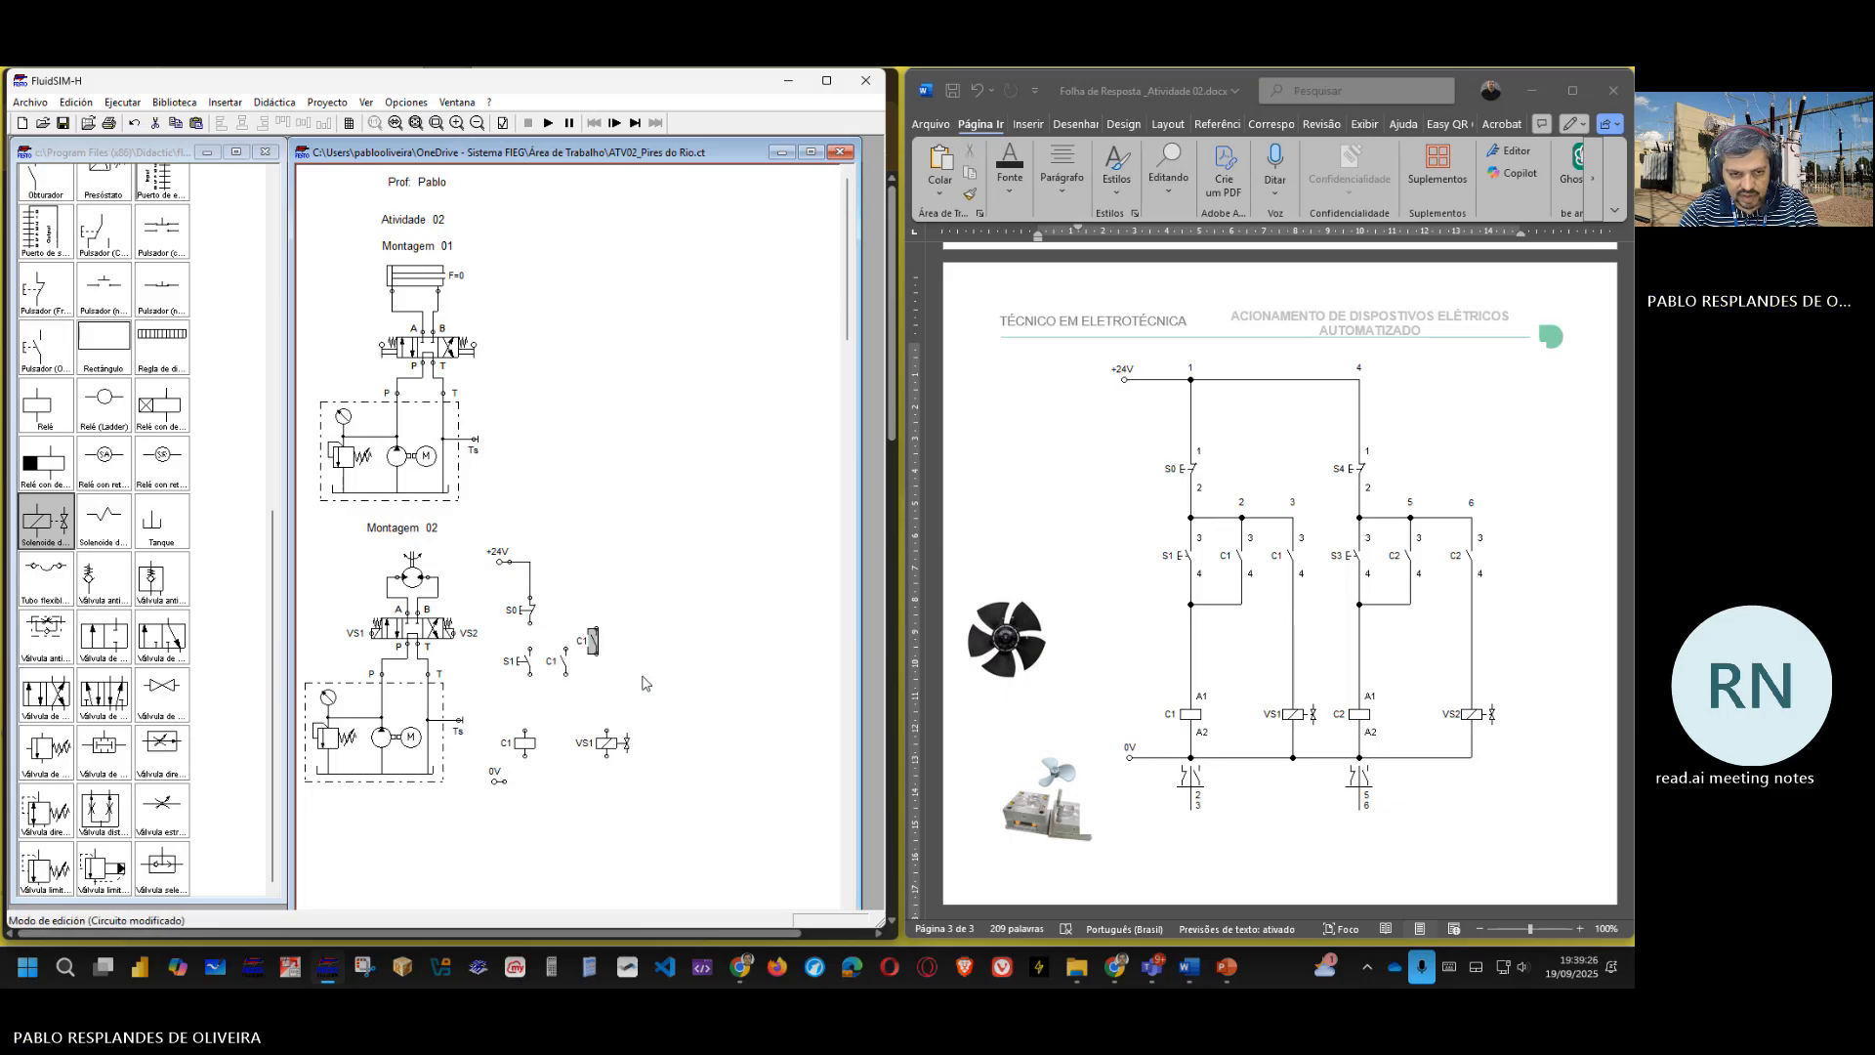
pyautogui.press('Left')
pyautogui.press('Left')
pyautogui.press('Left')
pyautogui.press('Left')
pyautogui.press('Left')
pyautogui.press('Left')
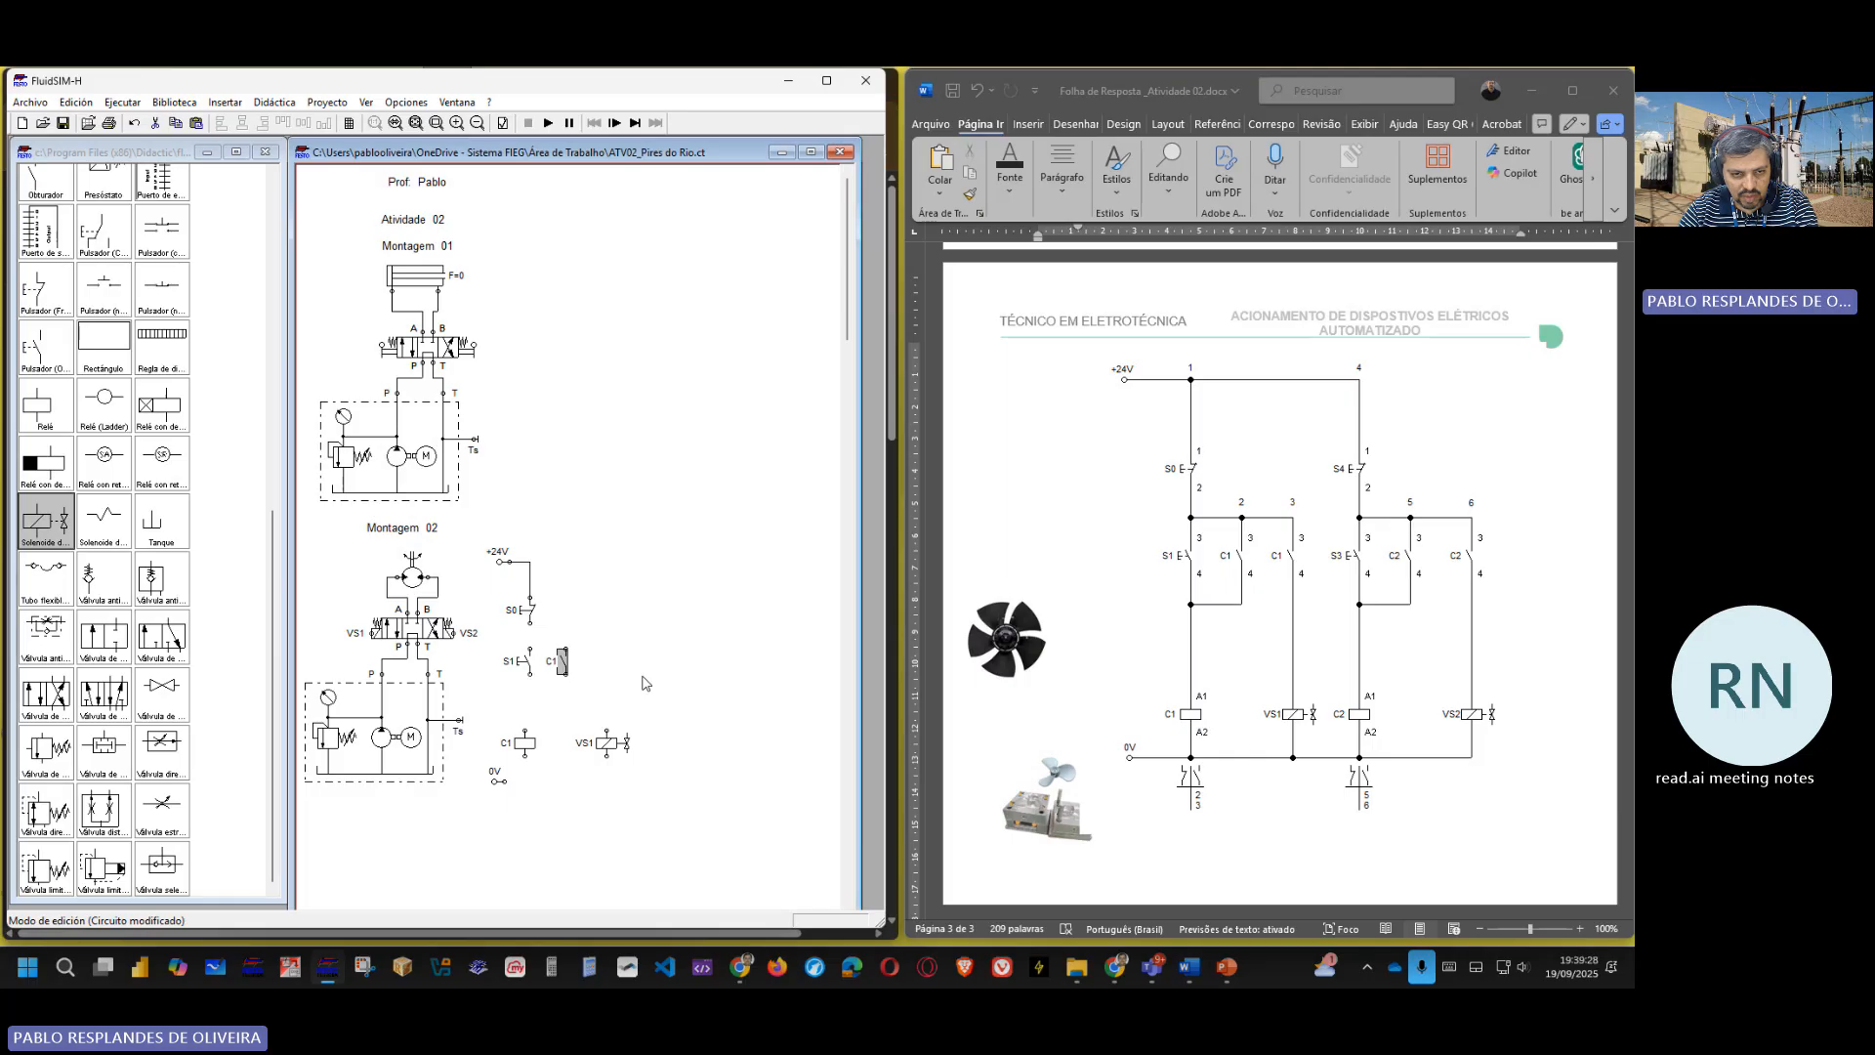
pyautogui.press('Right')
pyautogui.press('Right')
pyautogui.press('Right')
pyautogui.press('Right')
pyautogui.press('Right')
pyautogui.press('Right')
pyautogui.press('Right')
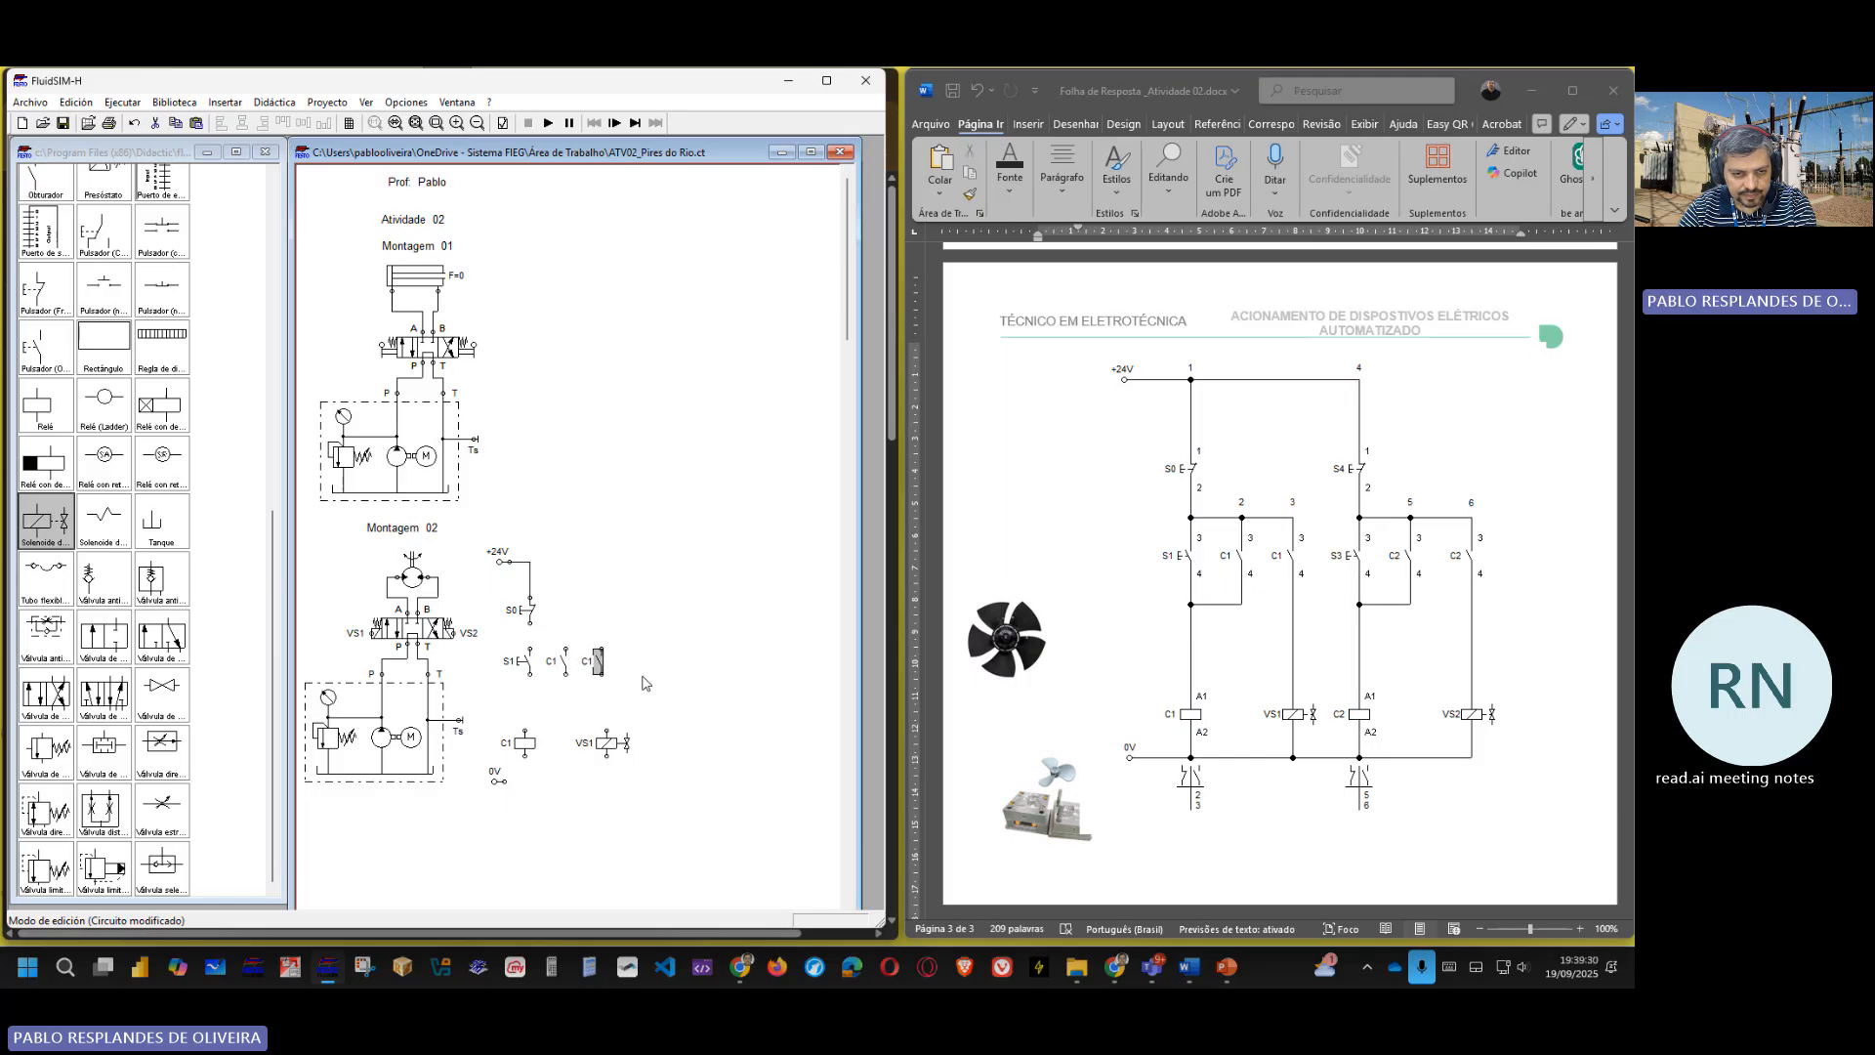
pyautogui.click(608, 745)
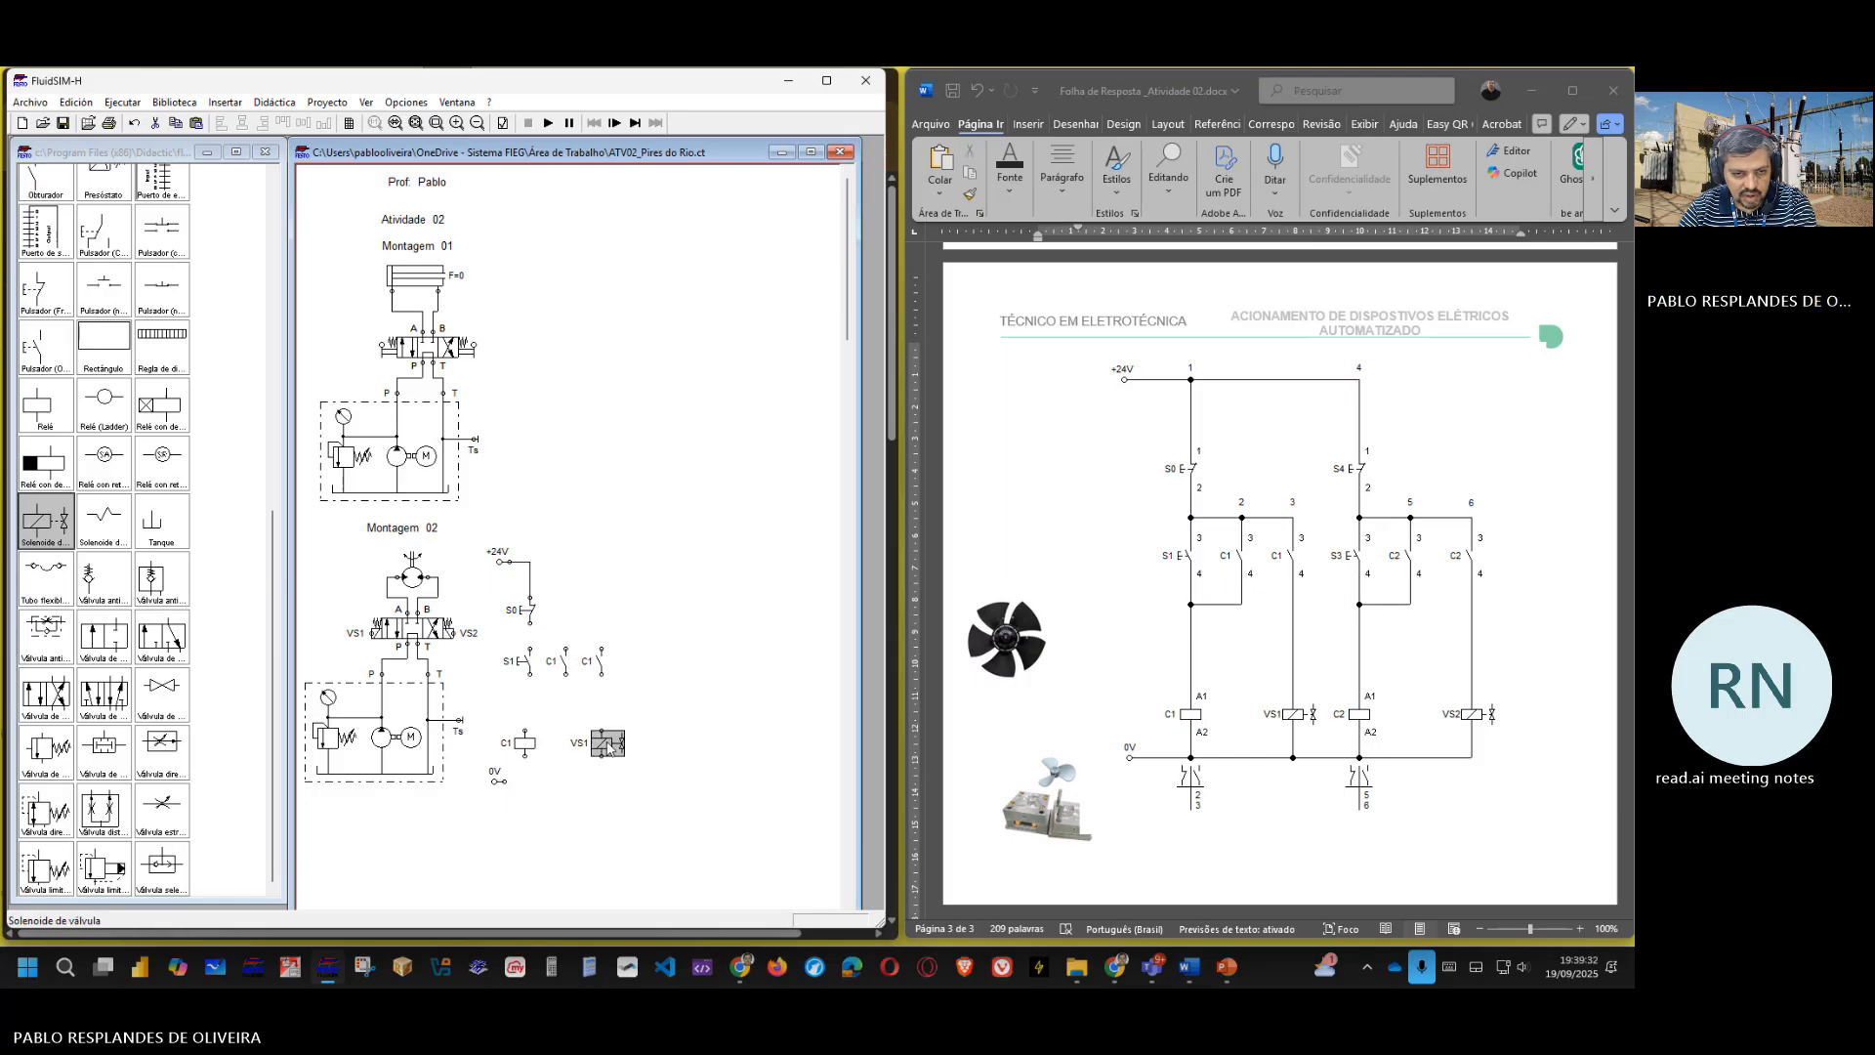
# - Wire S0, S1 and relay C1 in series to 0V, aligning the relay under S1 and connecting the left C1 contact in parallel with S1
pyautogui.press('Left')
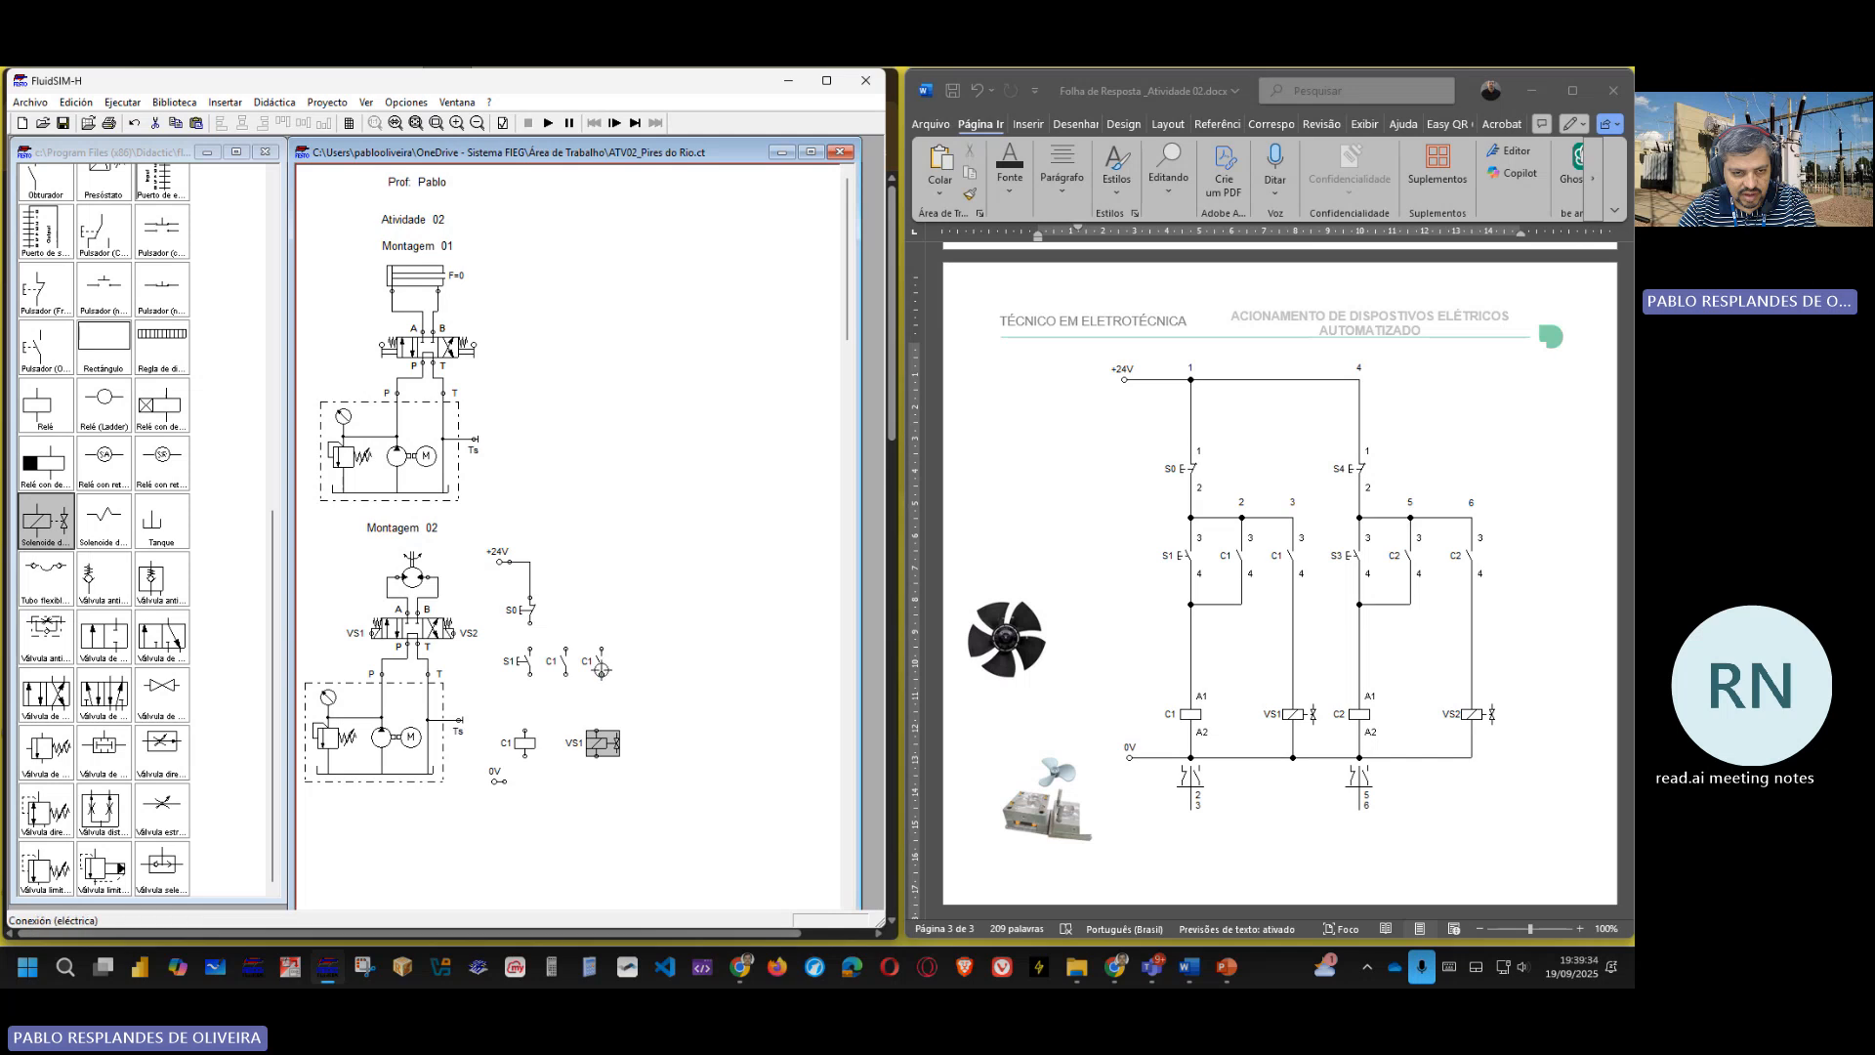
pyautogui.click(559, 611)
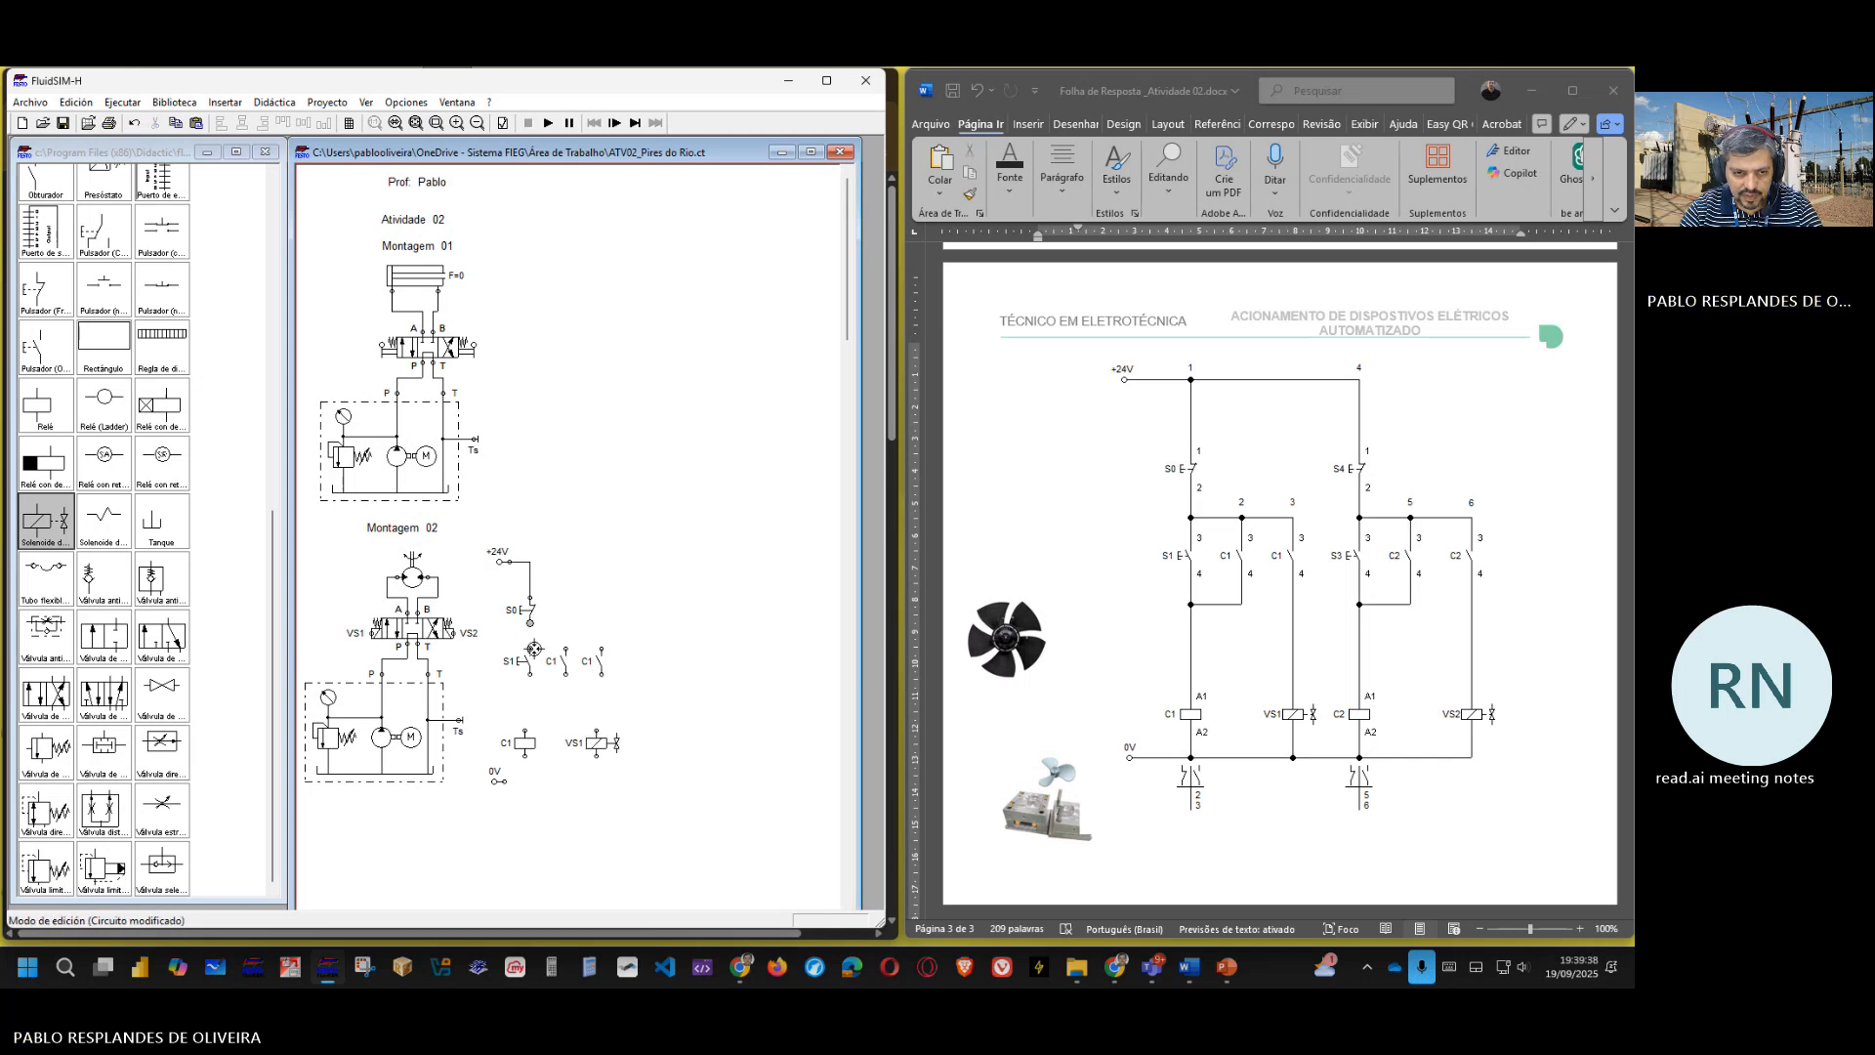
pyautogui.moveTo(525, 730); pyautogui.dragTo(534, 676)
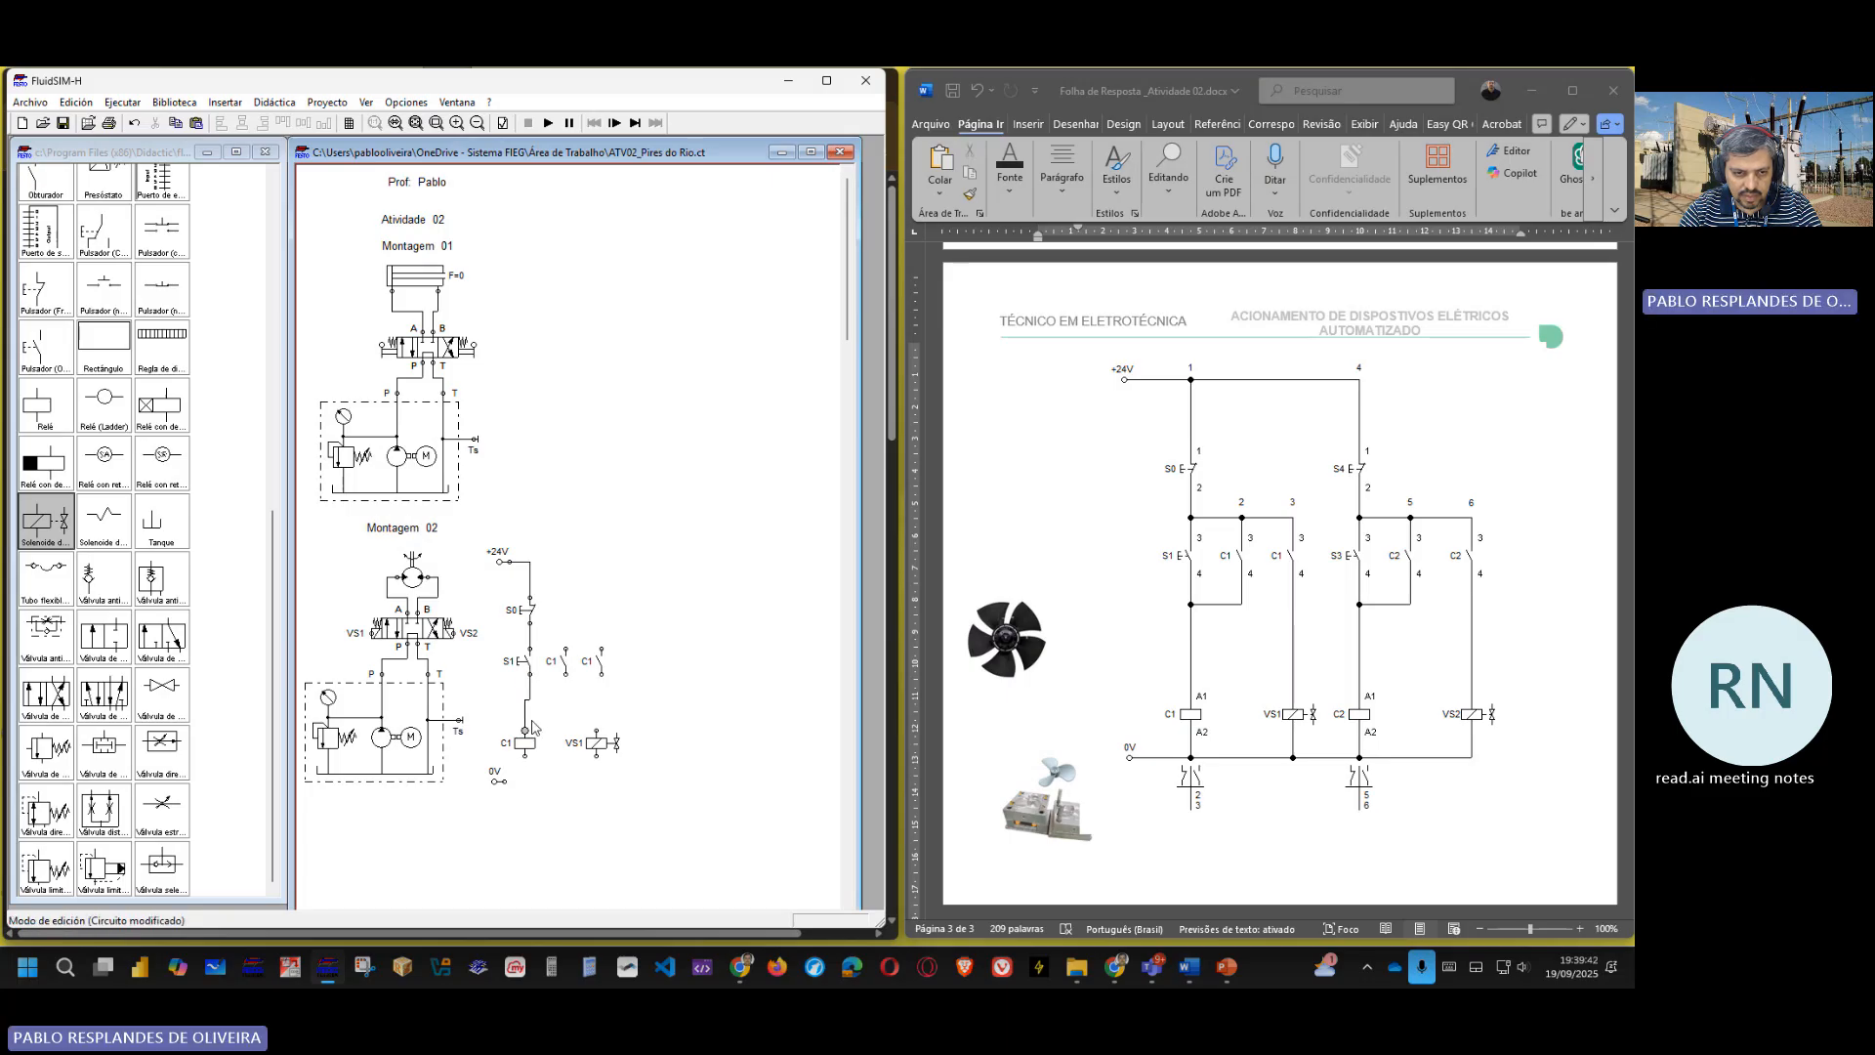
pyautogui.click(528, 744)
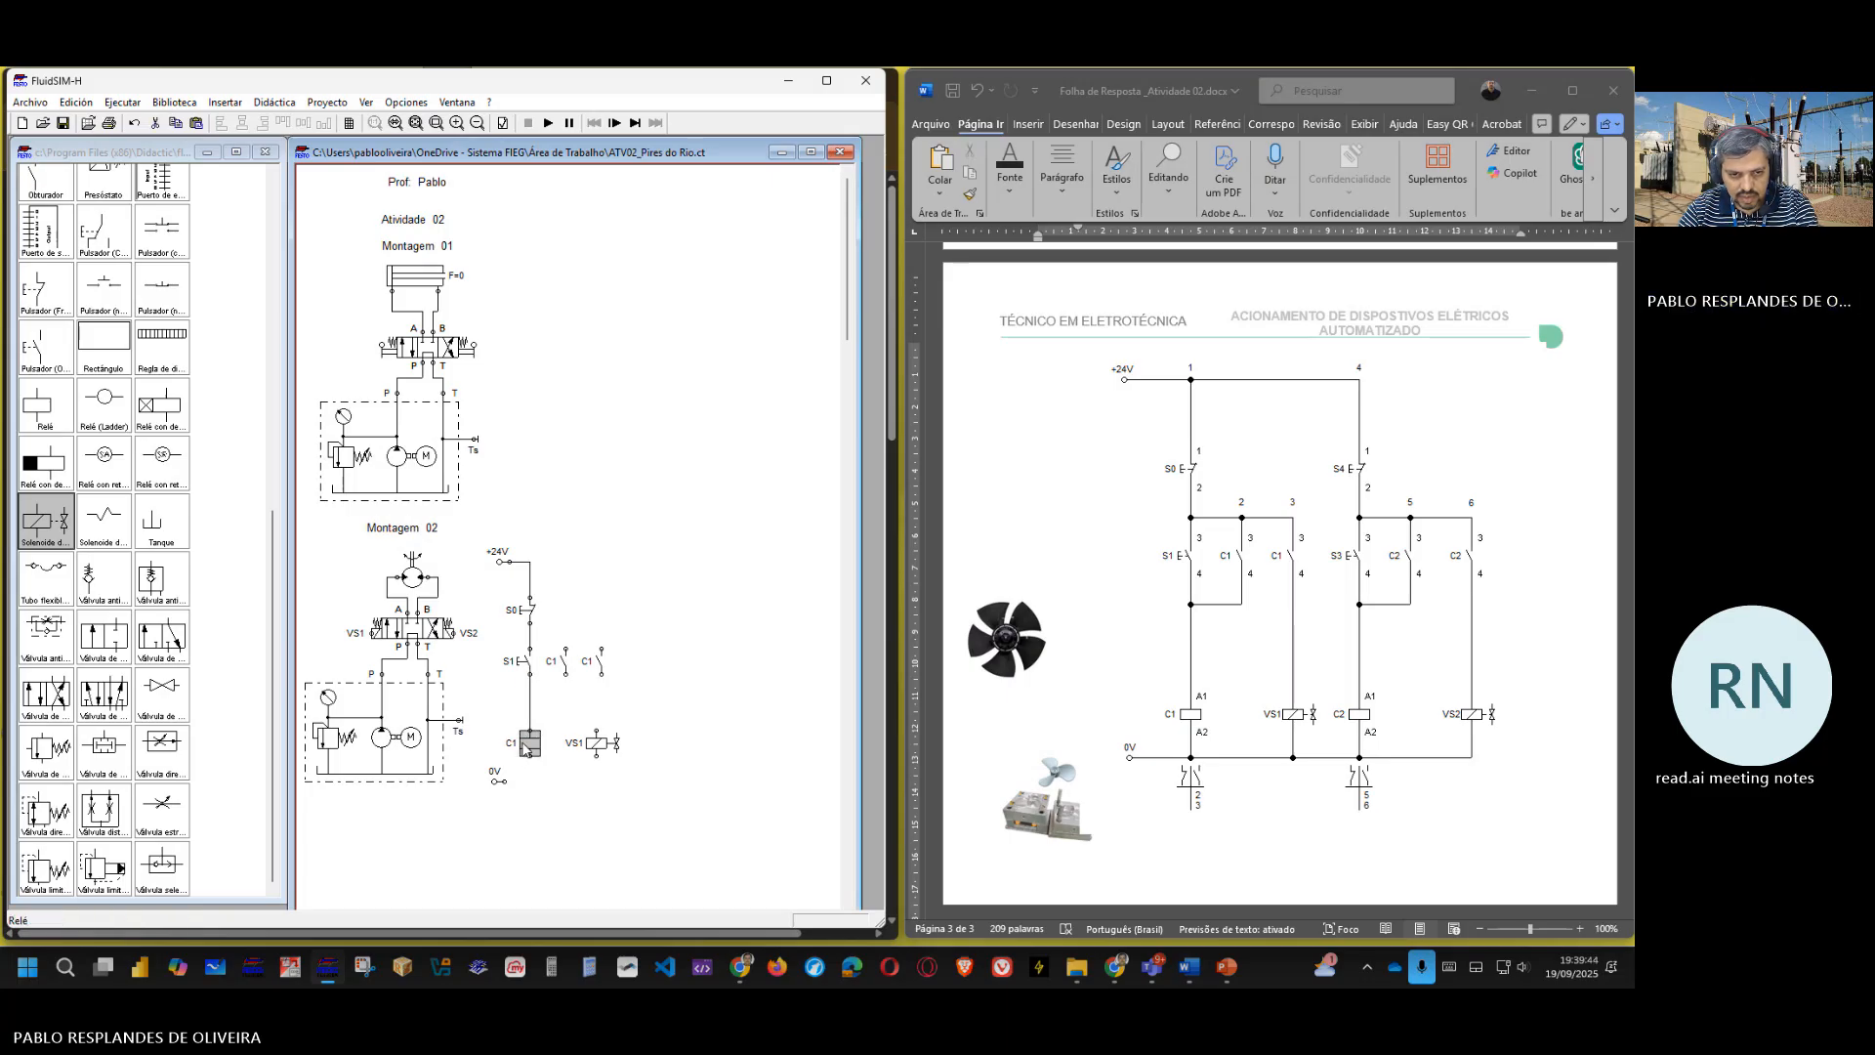
pyautogui.moveTo(565, 648); pyautogui.dragTo(500, 781)
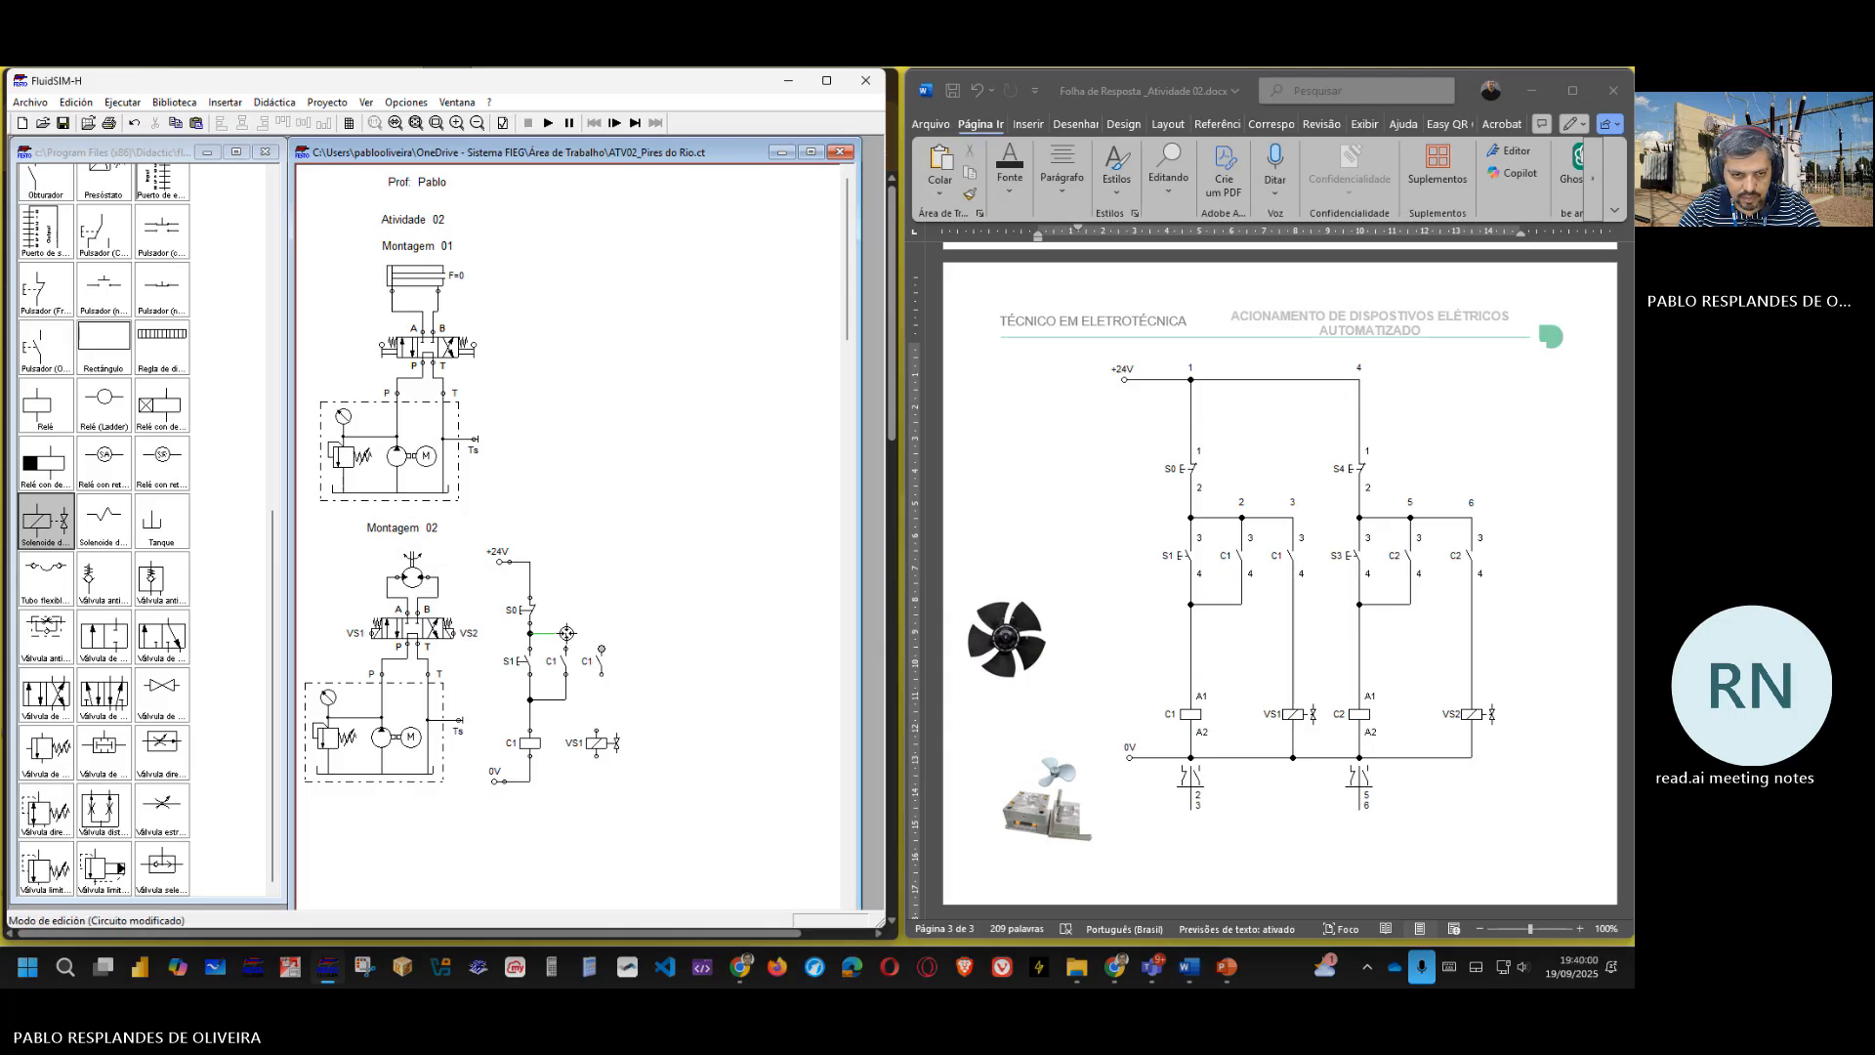
# - Wire the right C1 contact from the S0–S1 node through solenoid VS1 to 0V, and align the contact directly above the solenoid
pyautogui.moveTo(566, 633)
pyautogui.mouseDown()
pyautogui.moveTo(601, 648)
pyautogui.moveTo(596, 755)
pyautogui.mouseUp()
pyautogui.click(606, 747)
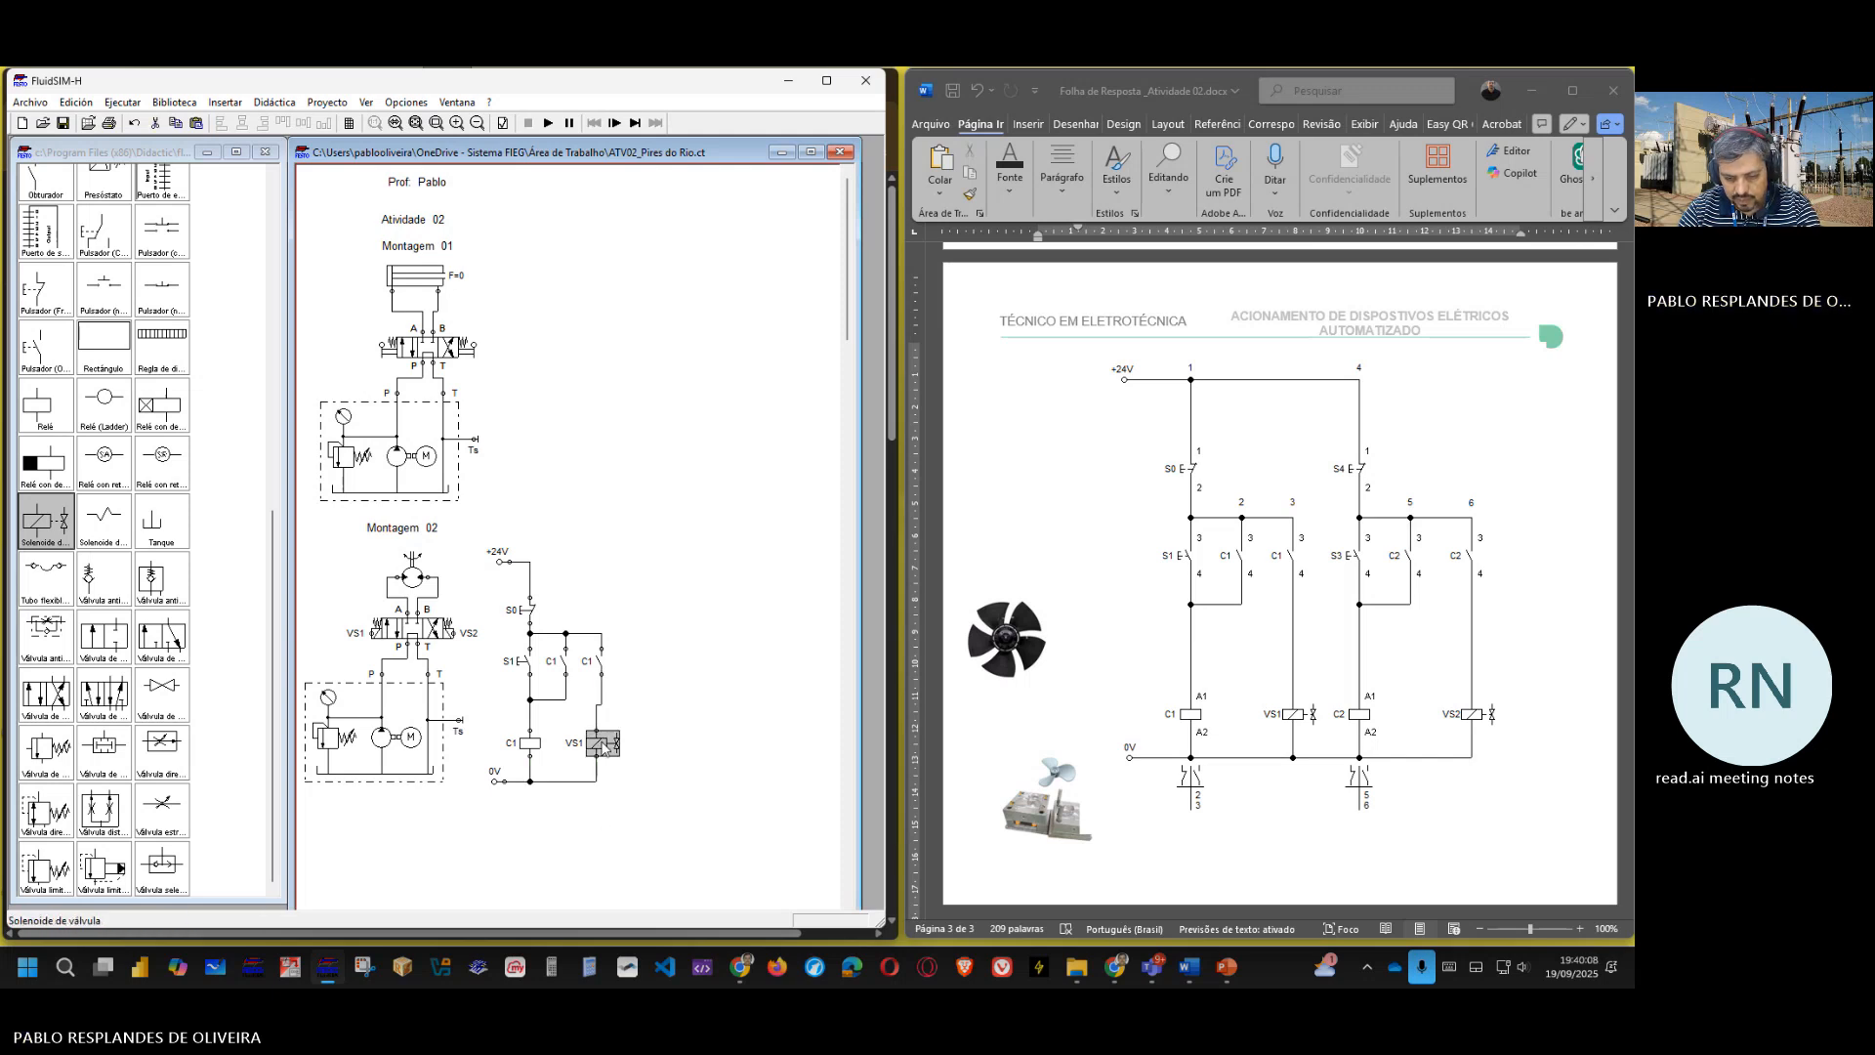
pyautogui.click(602, 664)
pyautogui.click(649, 683)
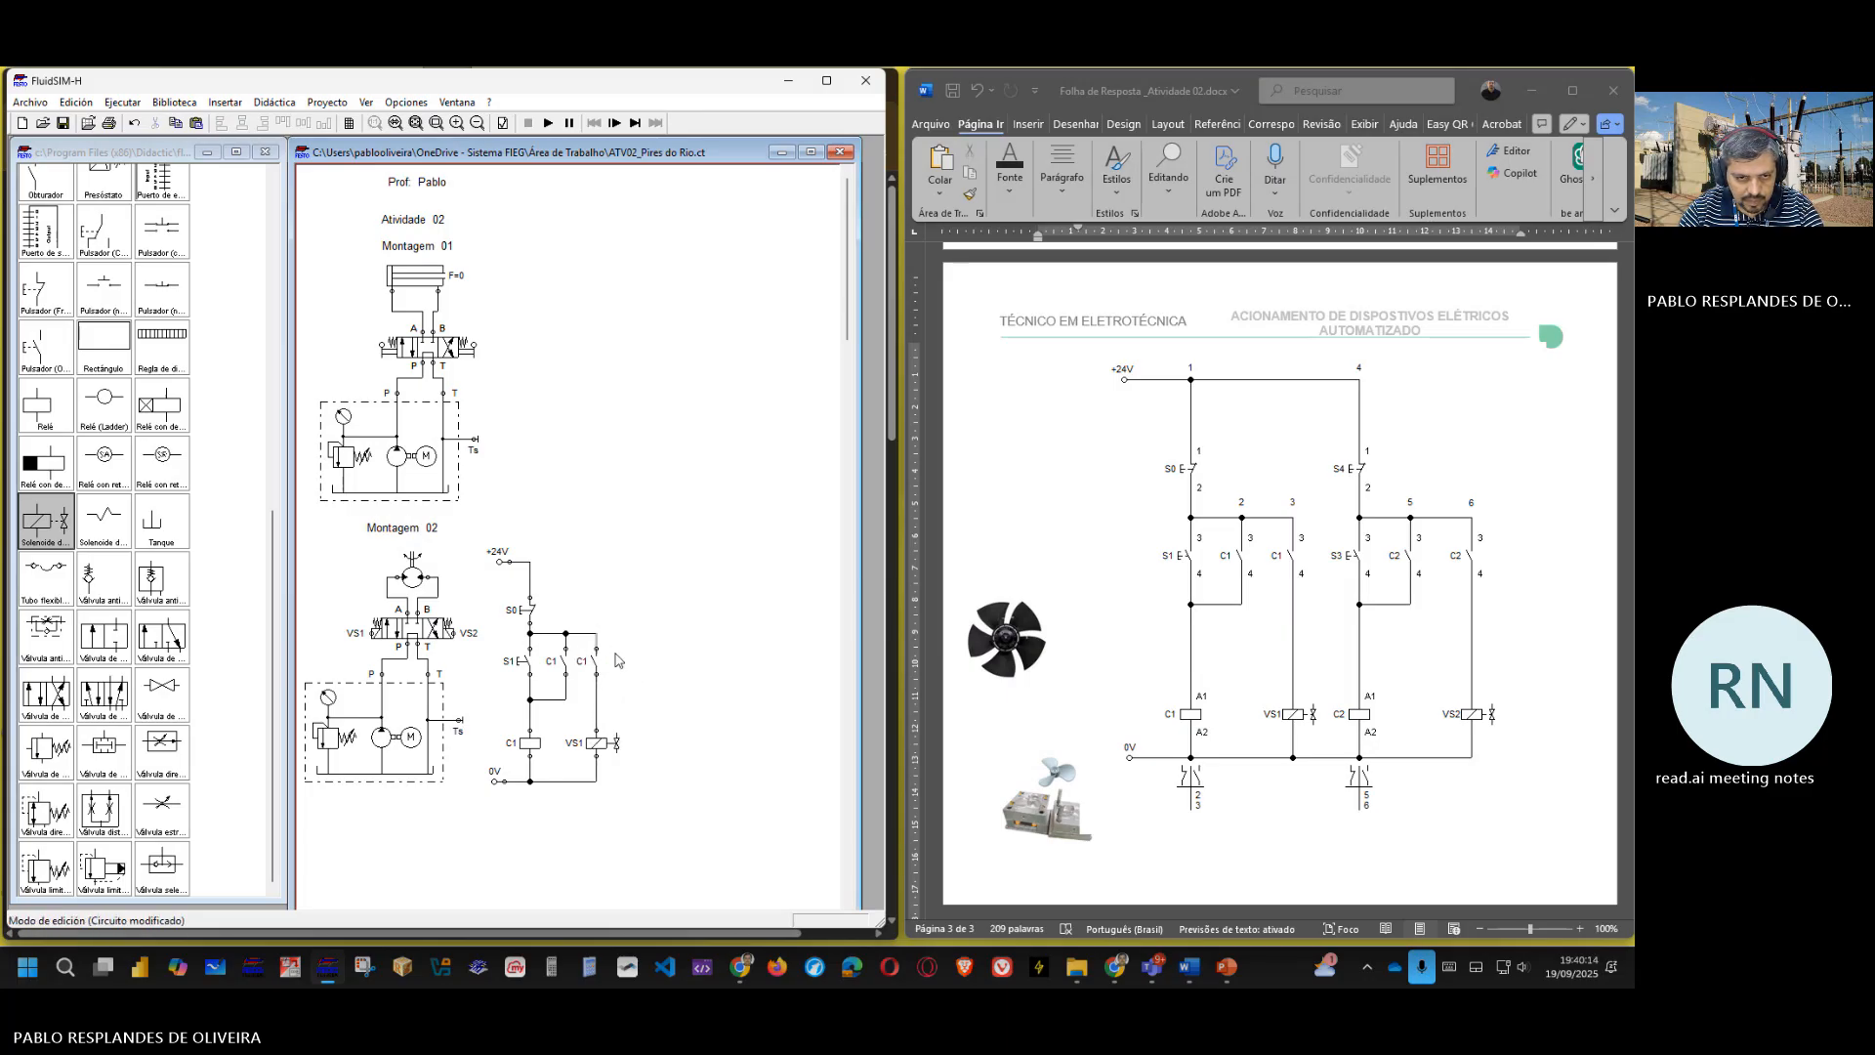
pyautogui.click(223, 203)
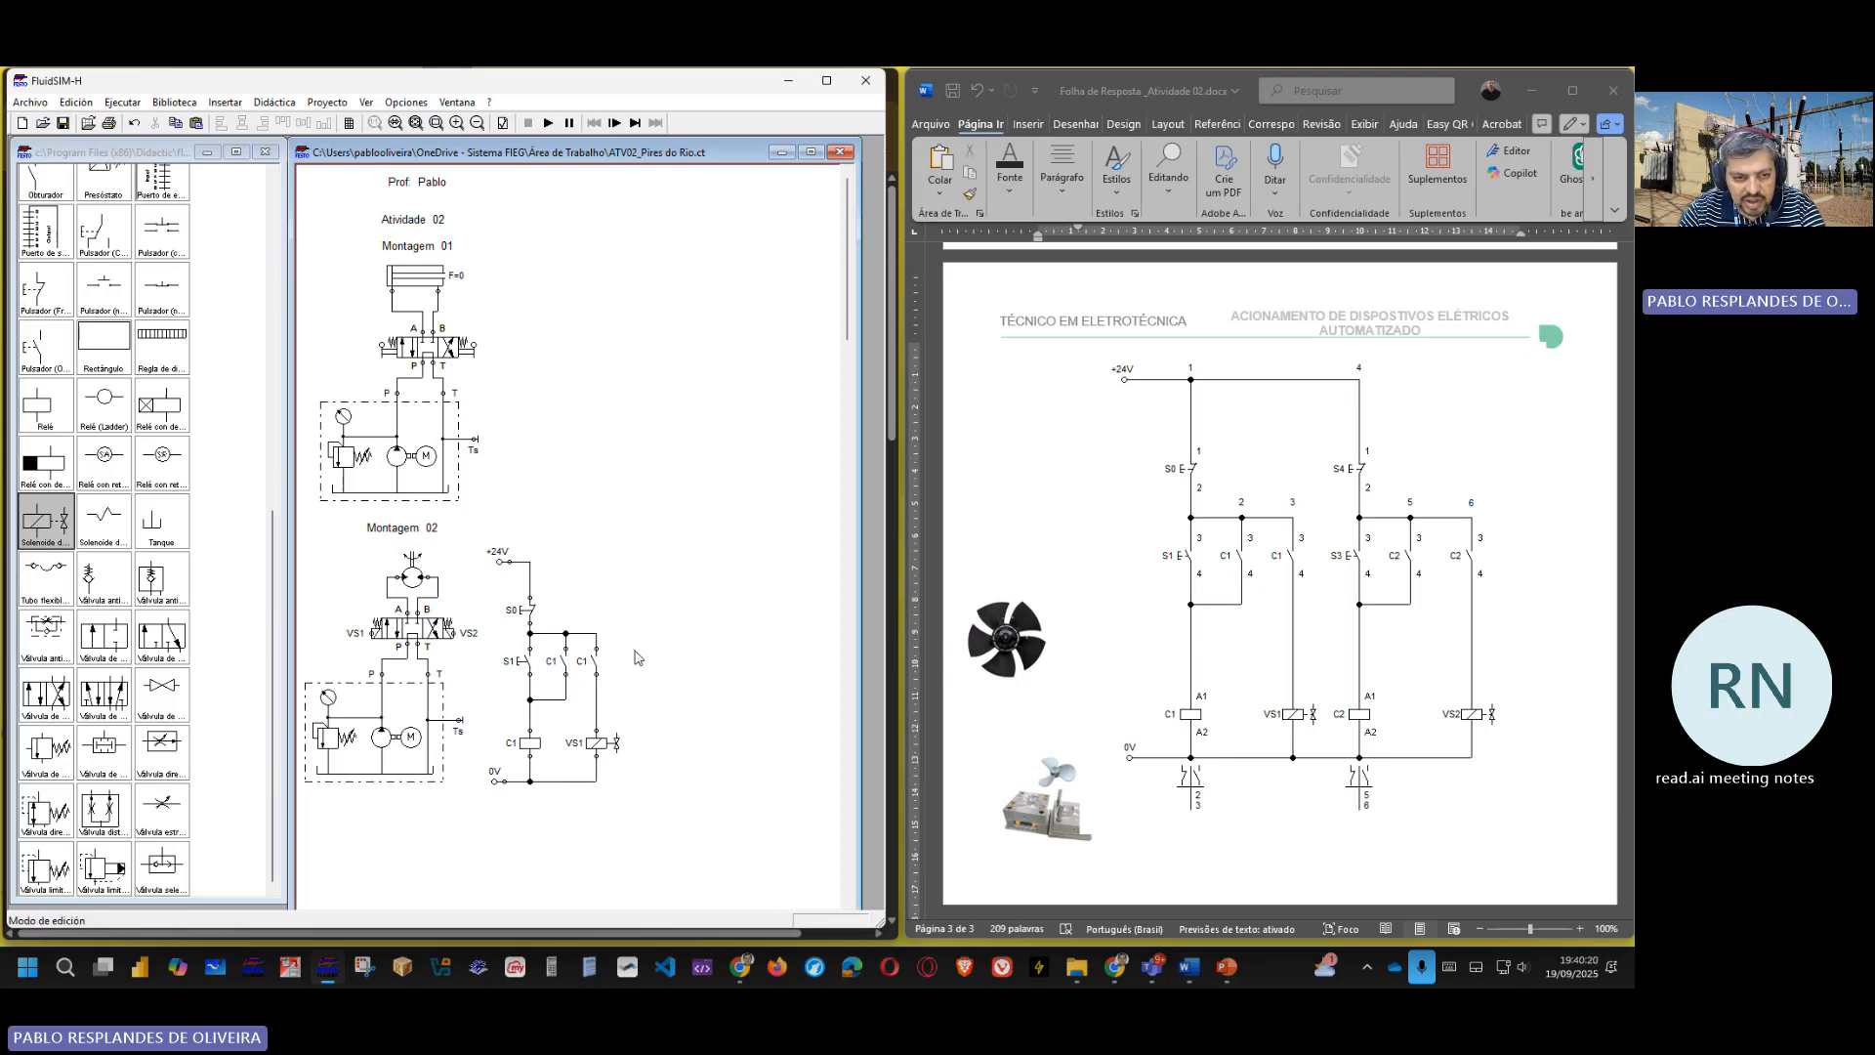
# - Simulate the circuit, actuating S1 to start the motor and S0 to stop it, and return to edit mode
pyautogui.click(547, 123)
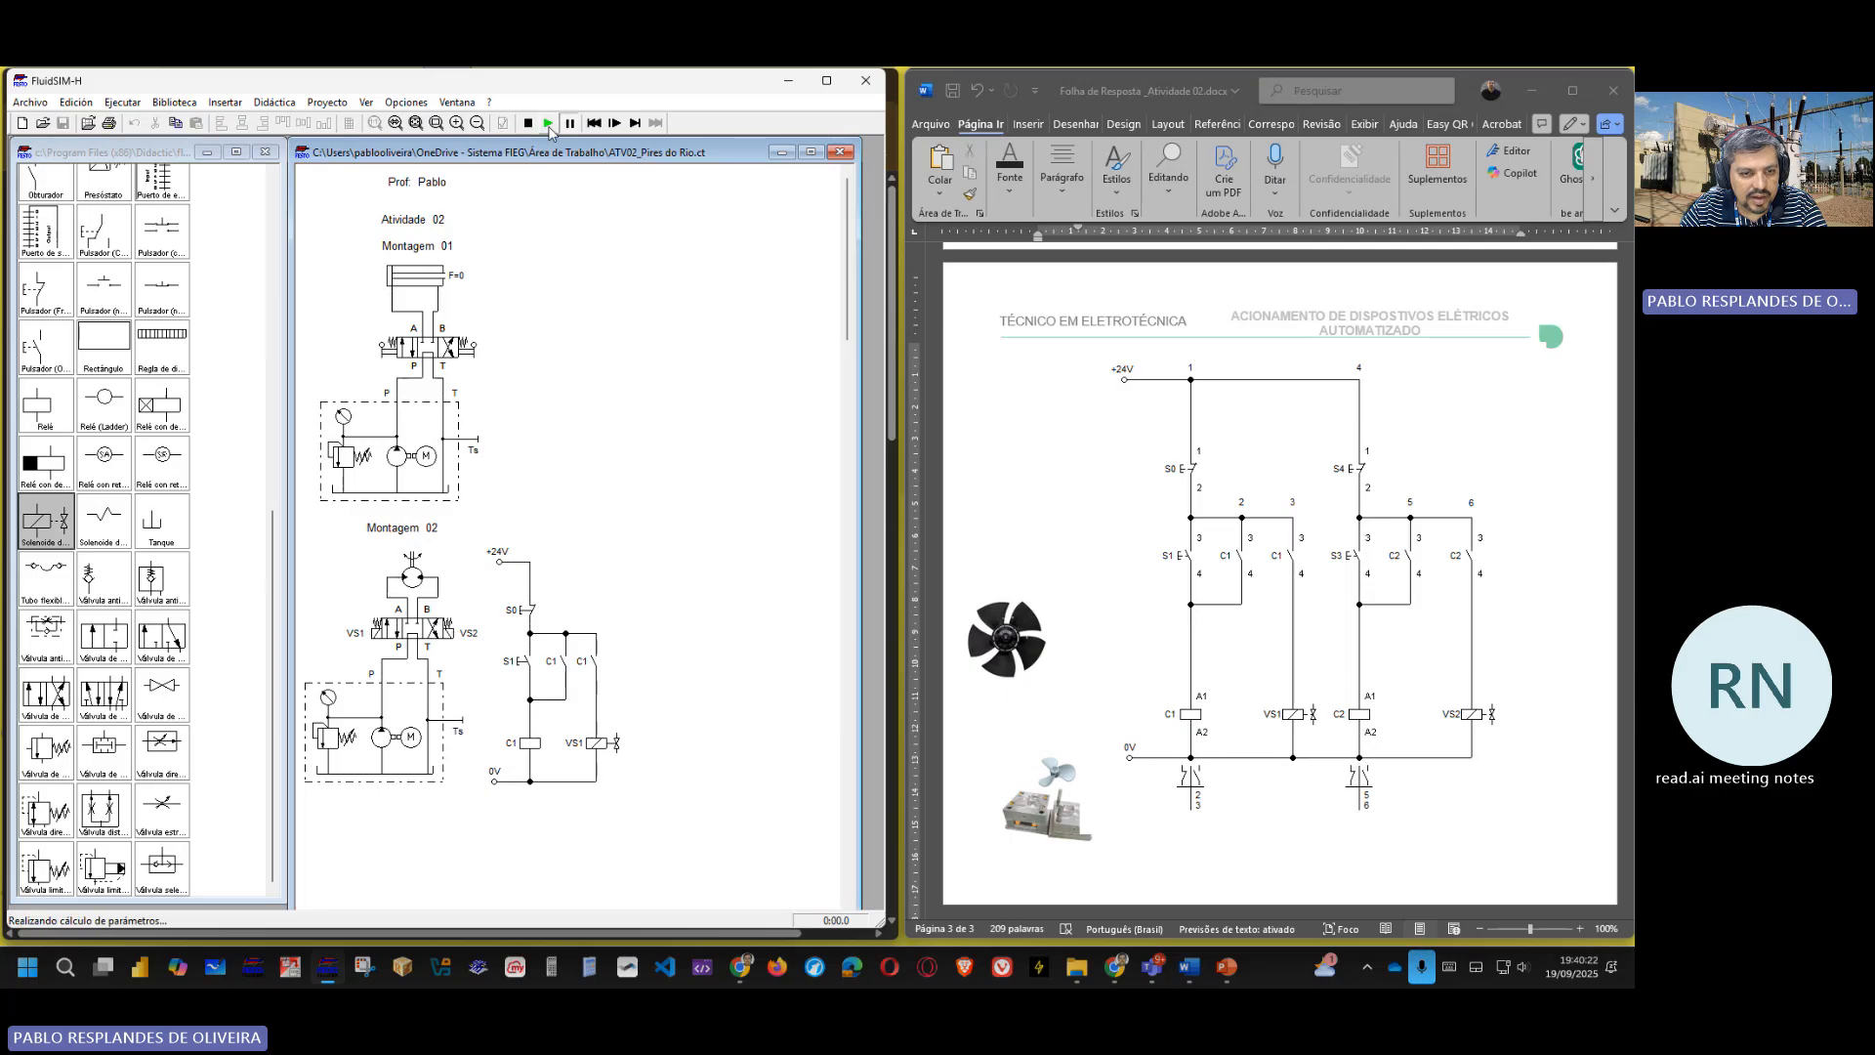
pyautogui.click(530, 649)
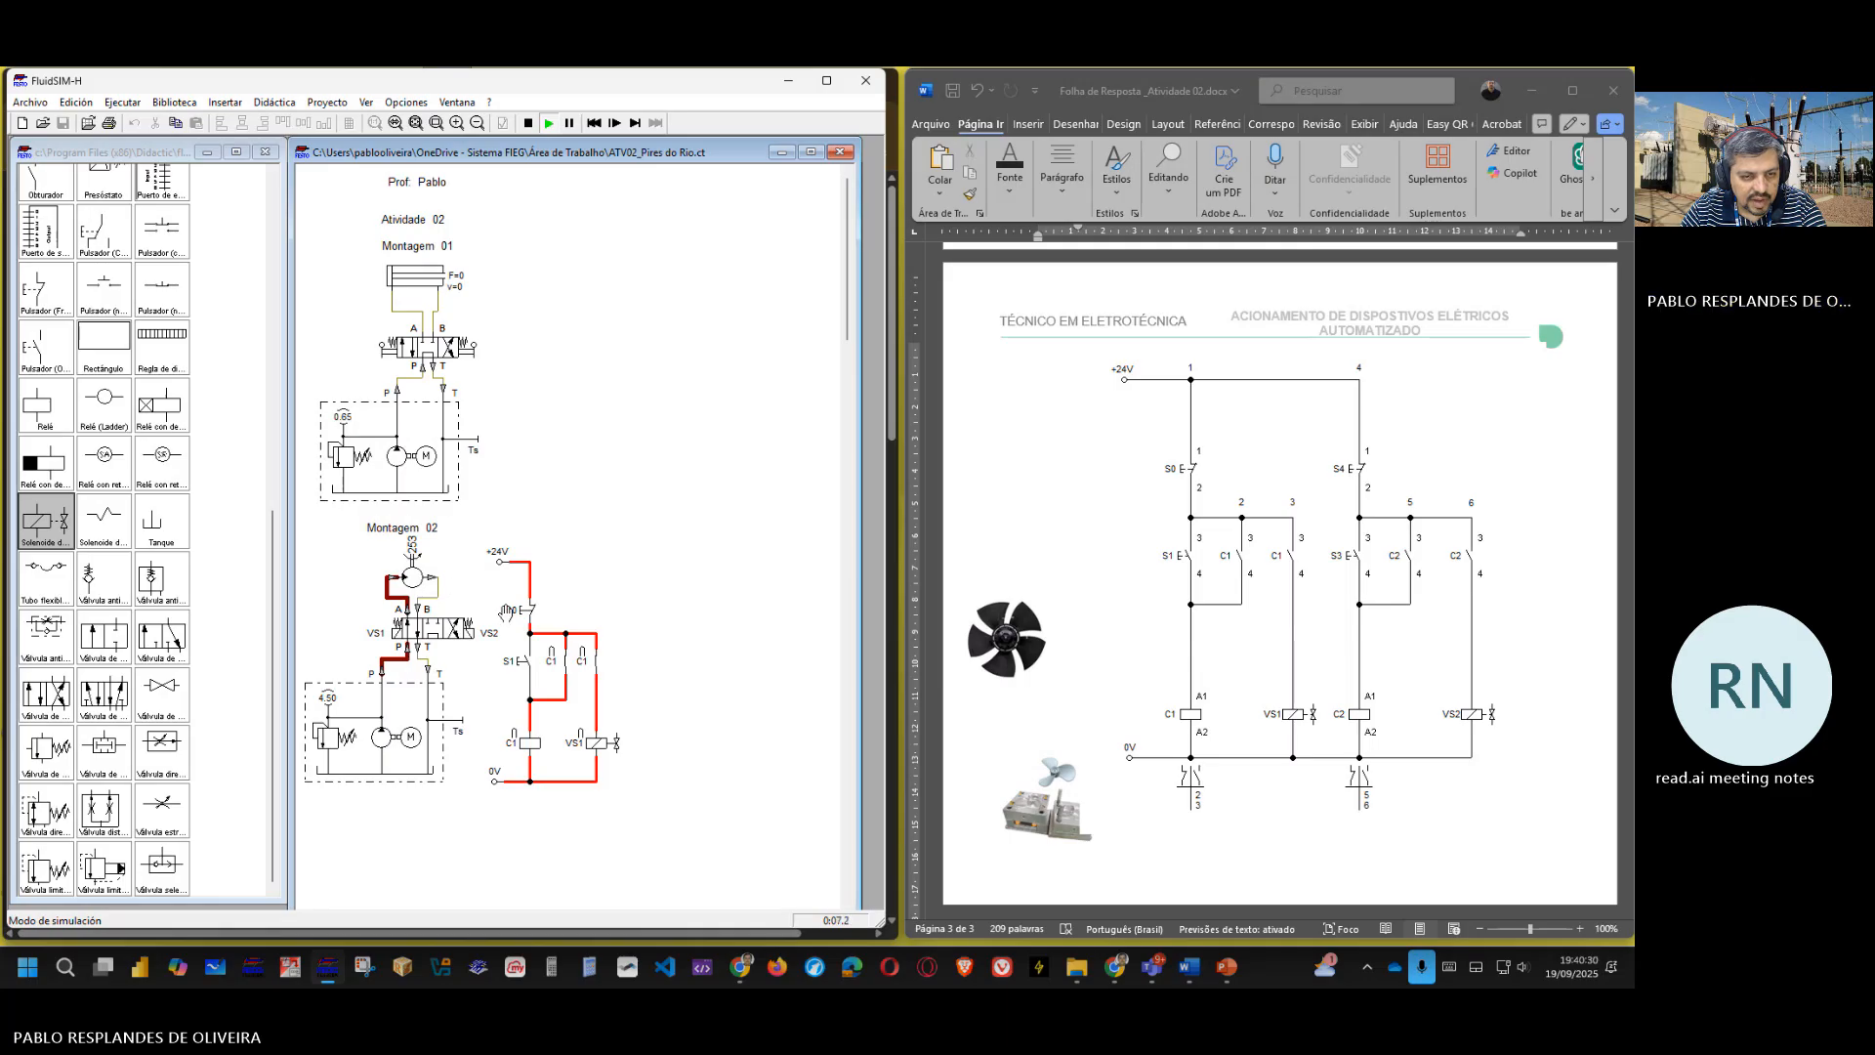
pyautogui.click(531, 606)
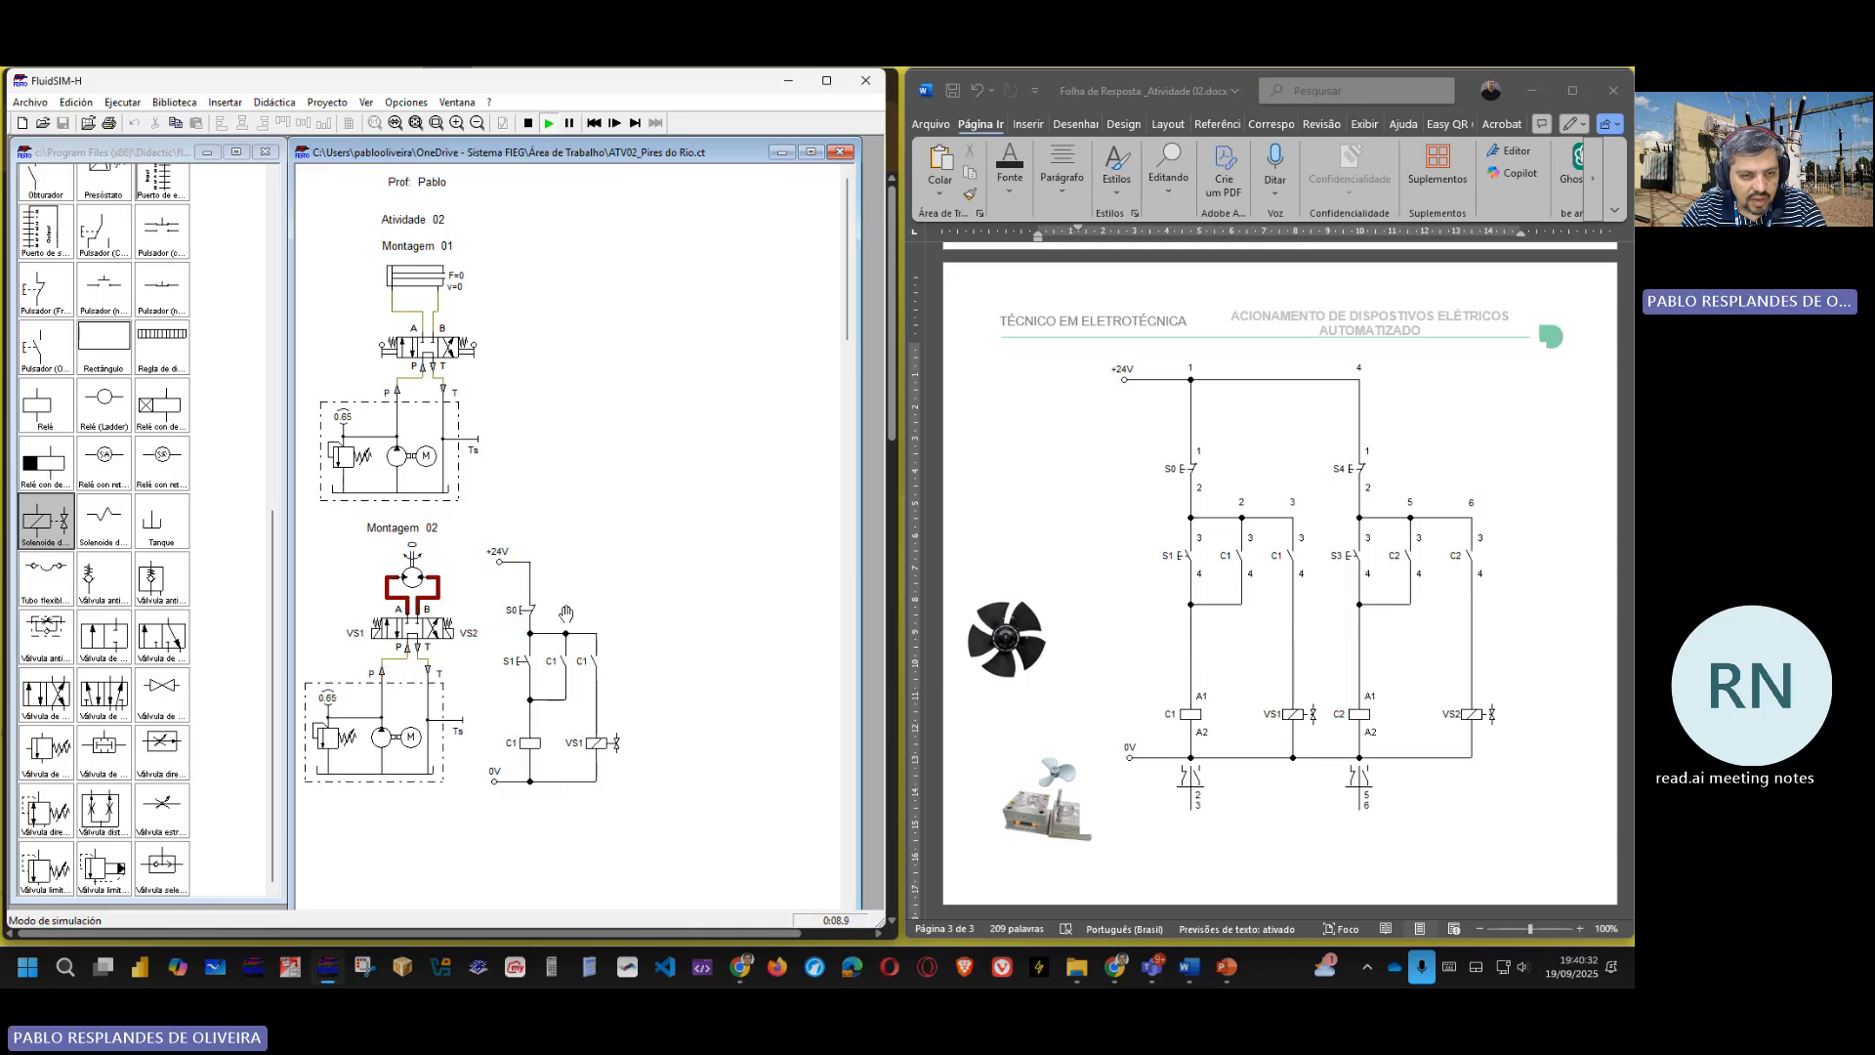
pyautogui.click(530, 122)
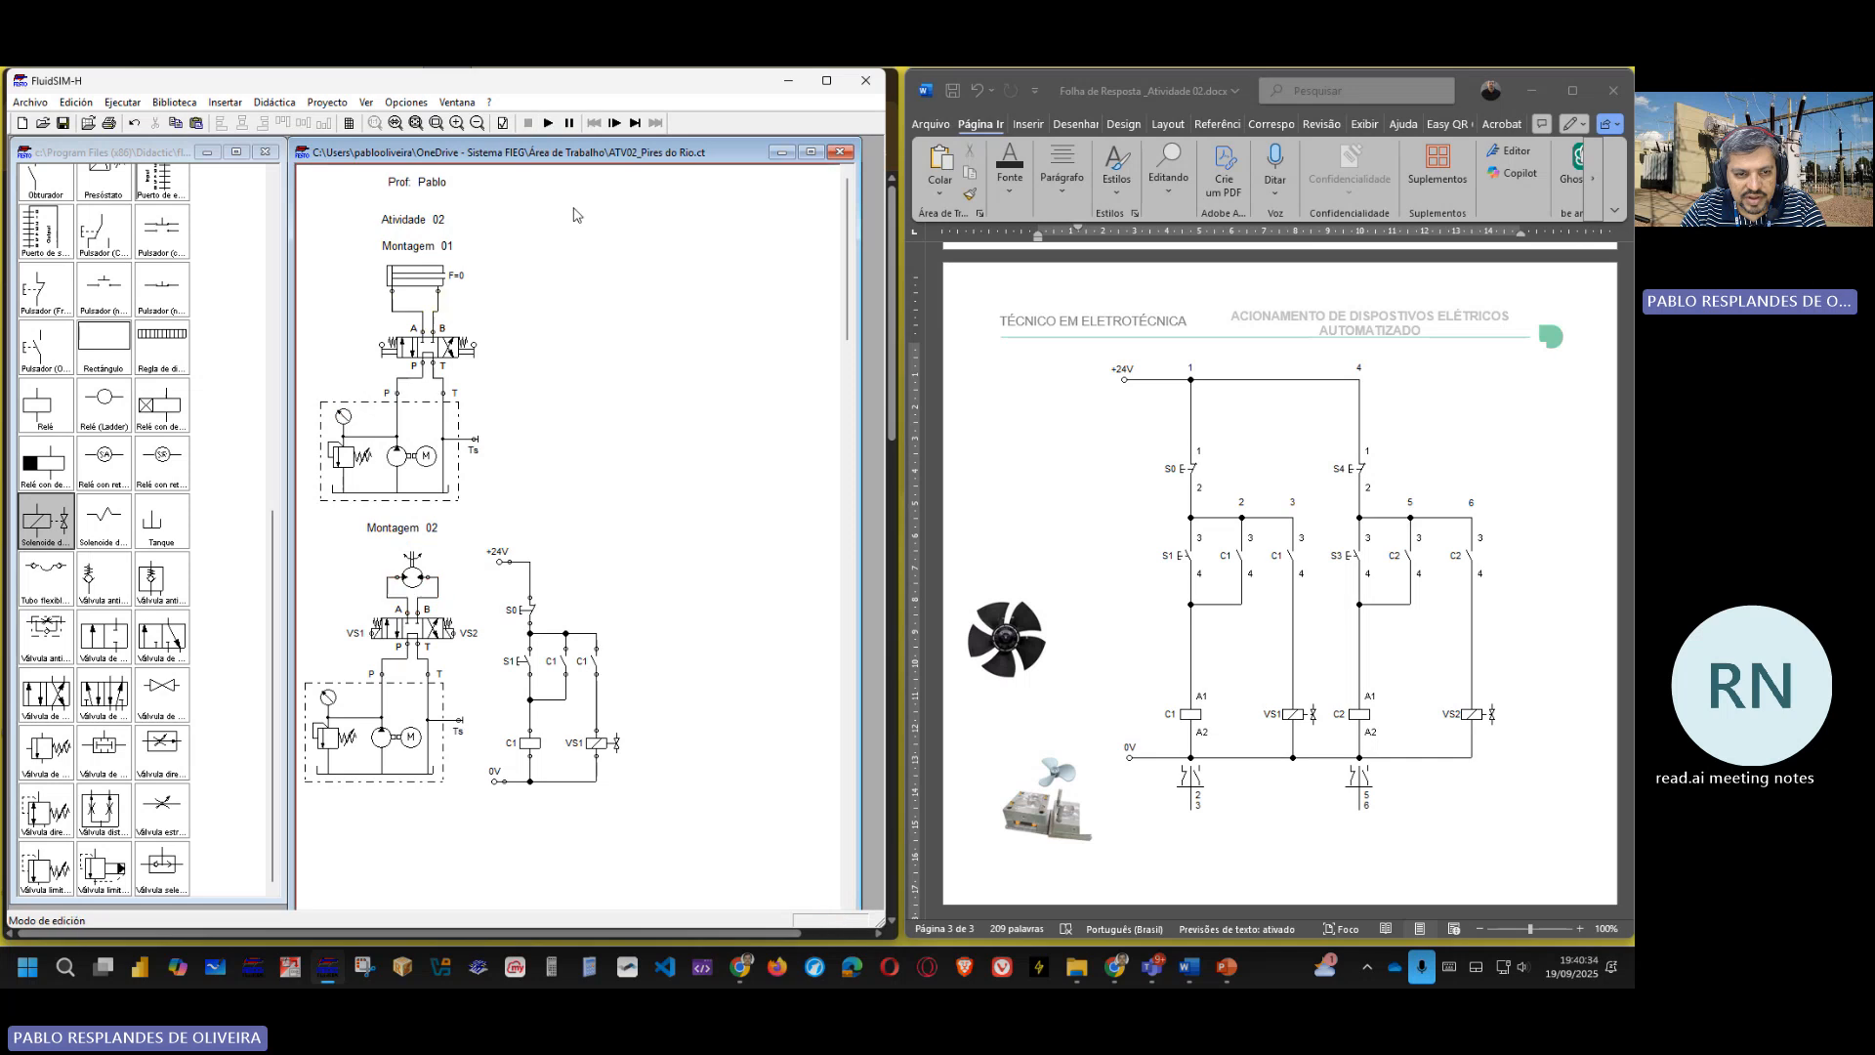
# - Duplicate the relay branch from S0 down to the 0V junction and place the copy to the right of the original at the same height
pyautogui.moveTo(728, 571); pyautogui.dragTo(508, 842)
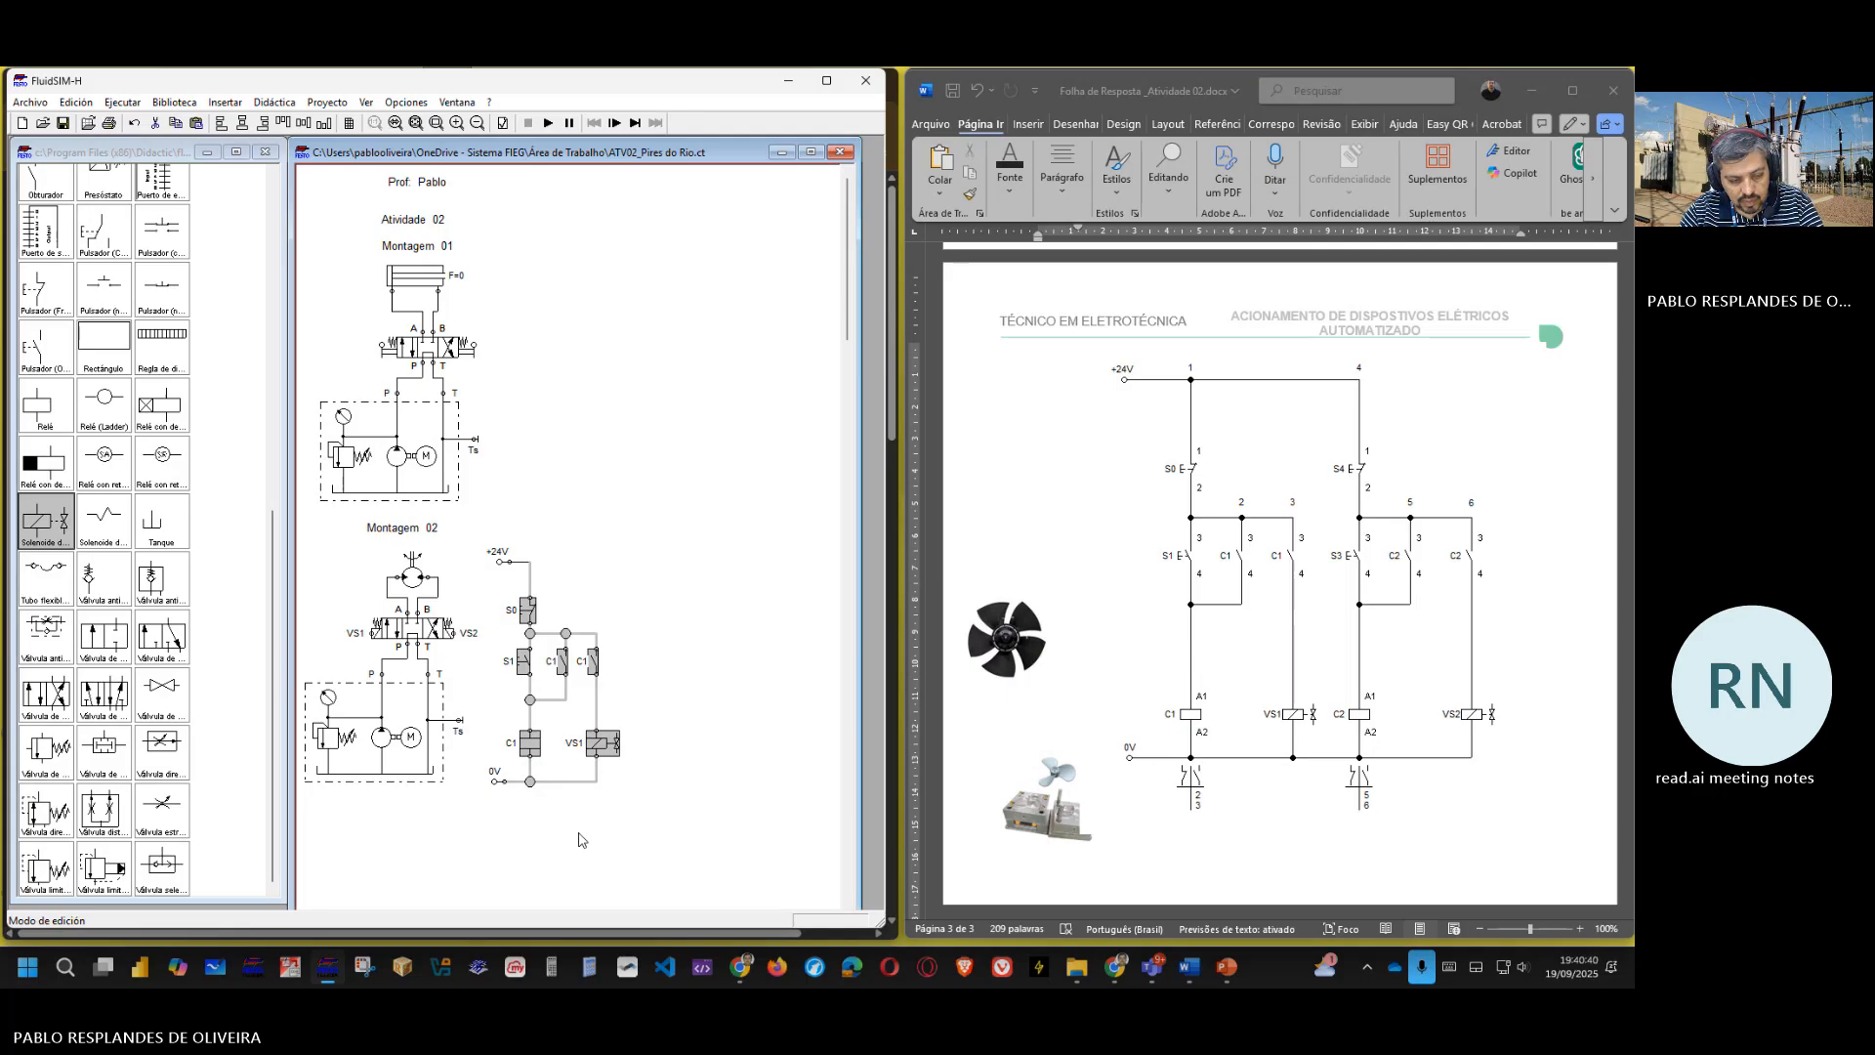
pyautogui.hotkey('ctrl', 'v')
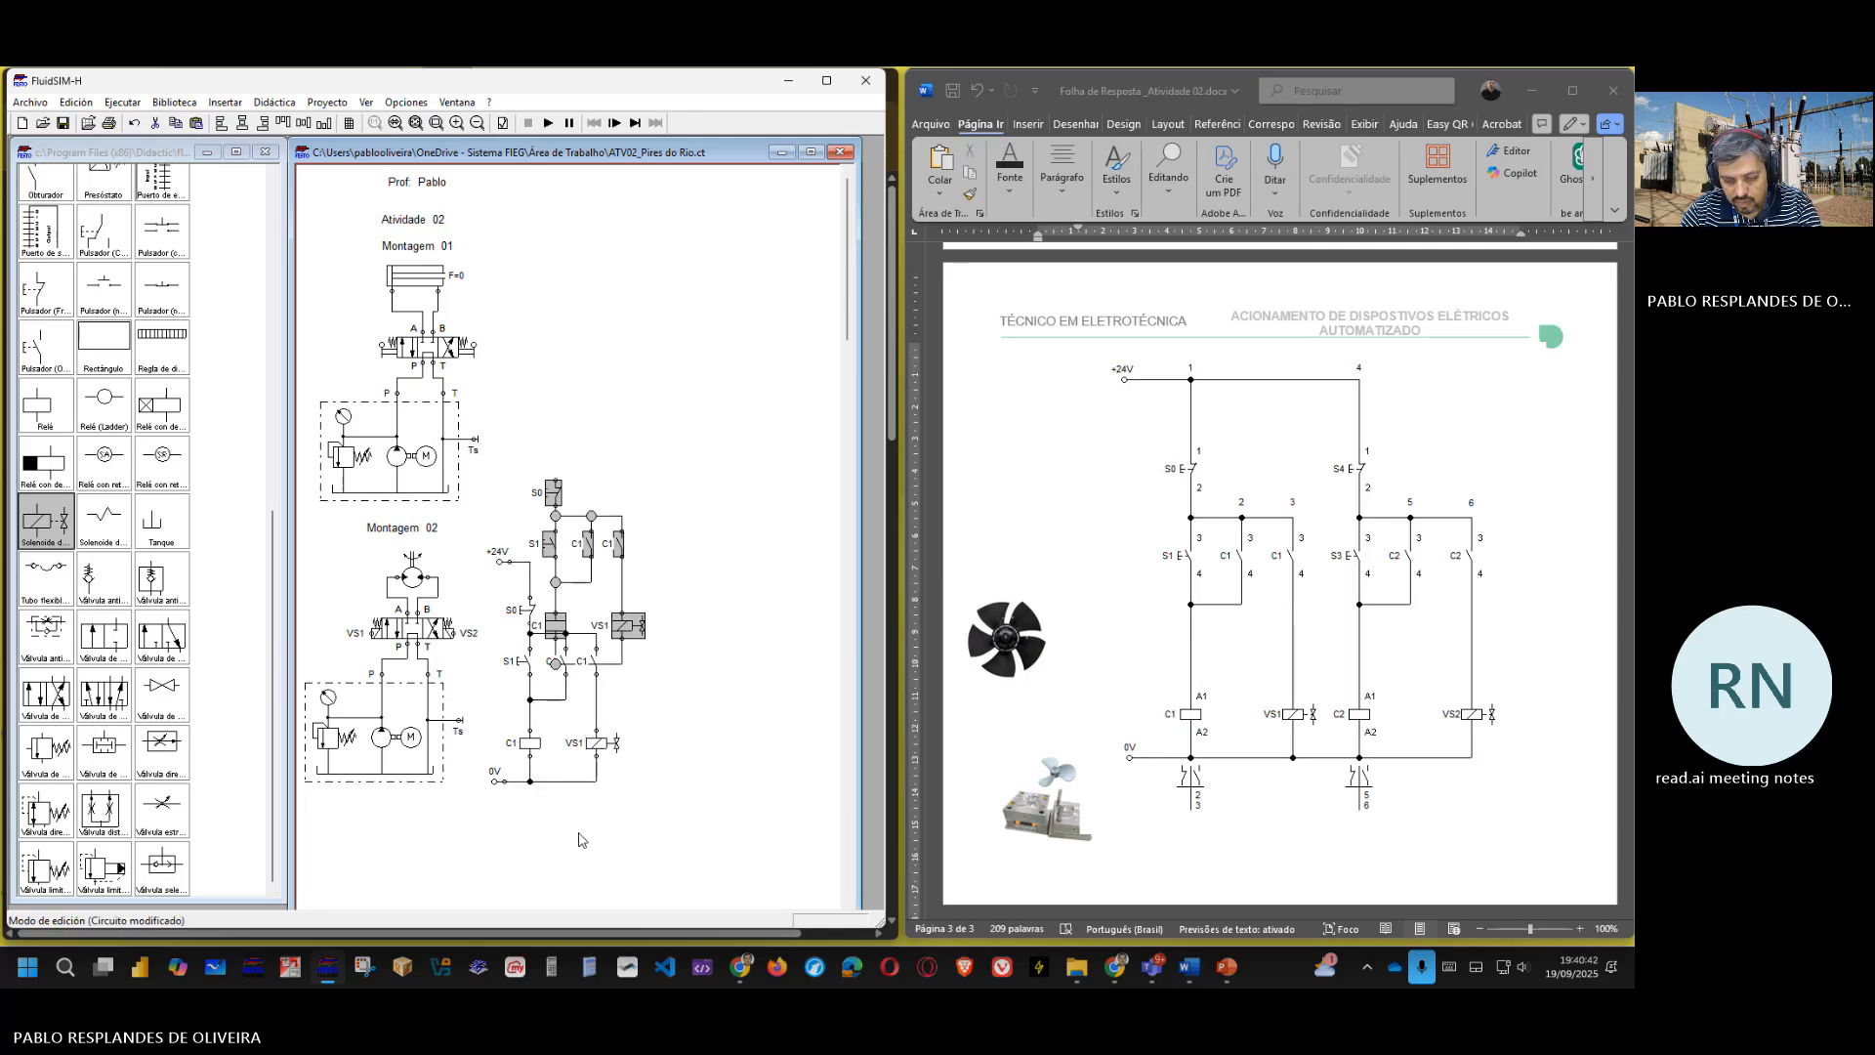
pyautogui.press('Right')
pyautogui.press('Right')
pyautogui.press('Right')
pyautogui.press('Right')
pyautogui.press('Right')
pyautogui.press('Right')
pyautogui.press('Right')
pyautogui.press('Right')
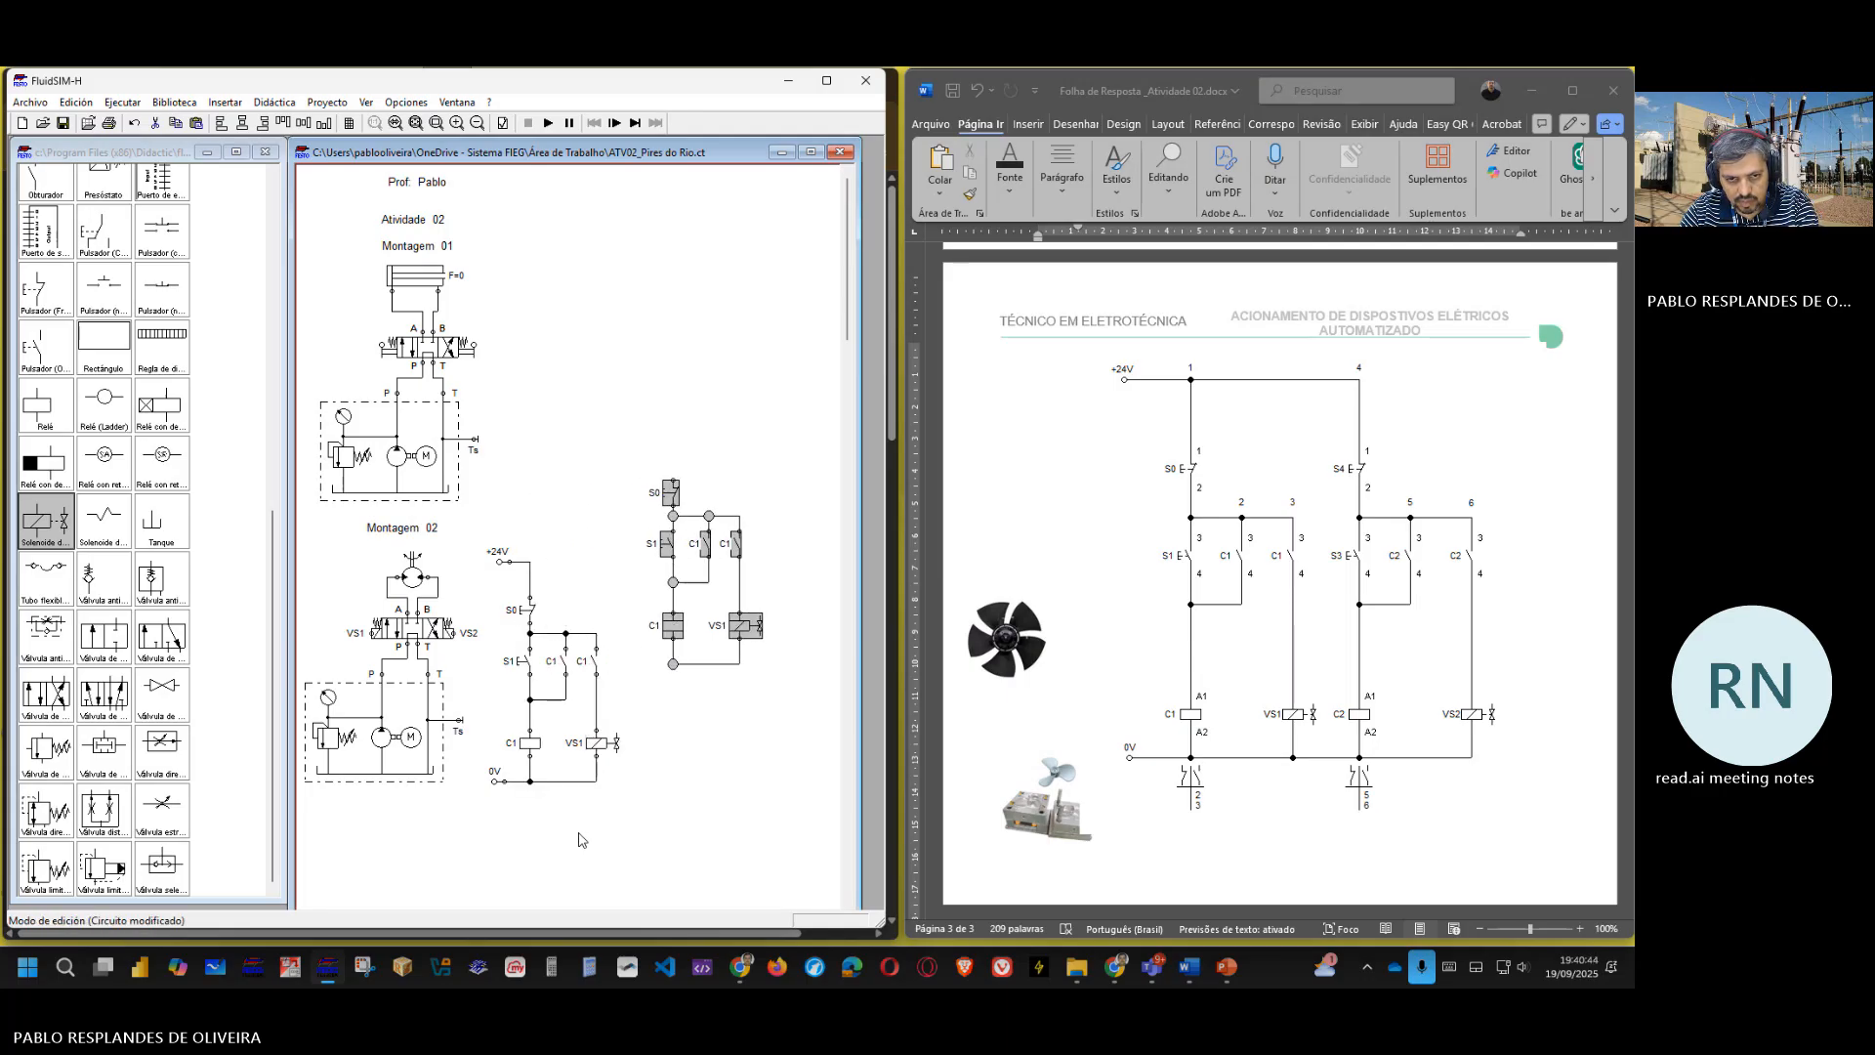
pyautogui.press('Down')
pyautogui.press('Down')
pyautogui.press('Down')
pyautogui.press('Down')
pyautogui.press('Down')
pyautogui.press('Down')
pyautogui.press('Down')
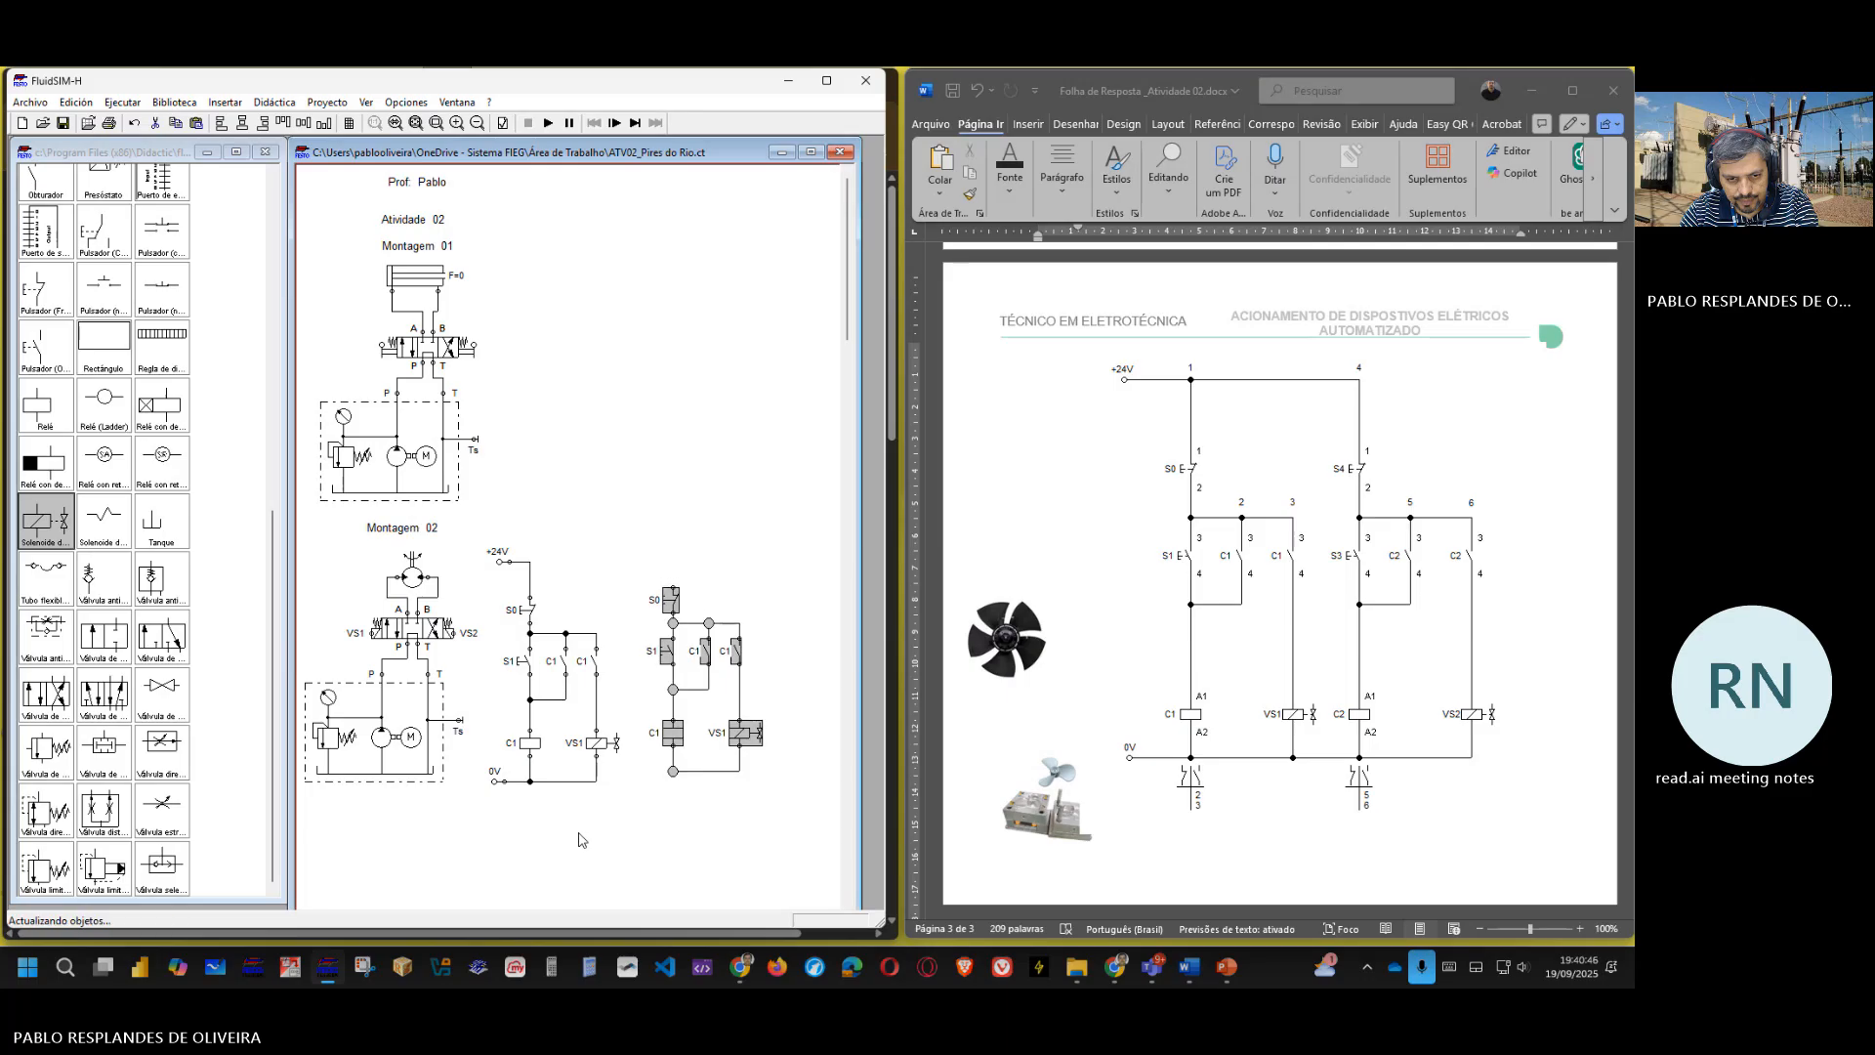
pyautogui.press('Left')
pyautogui.press('Left')
pyautogui.press('Left')
pyautogui.press('Left')
pyautogui.press('Left')
pyautogui.press('Left')
pyautogui.press('Left')
pyautogui.press('Left')
pyautogui.press('Left')
pyautogui.press('Left')
pyautogui.press('Left')
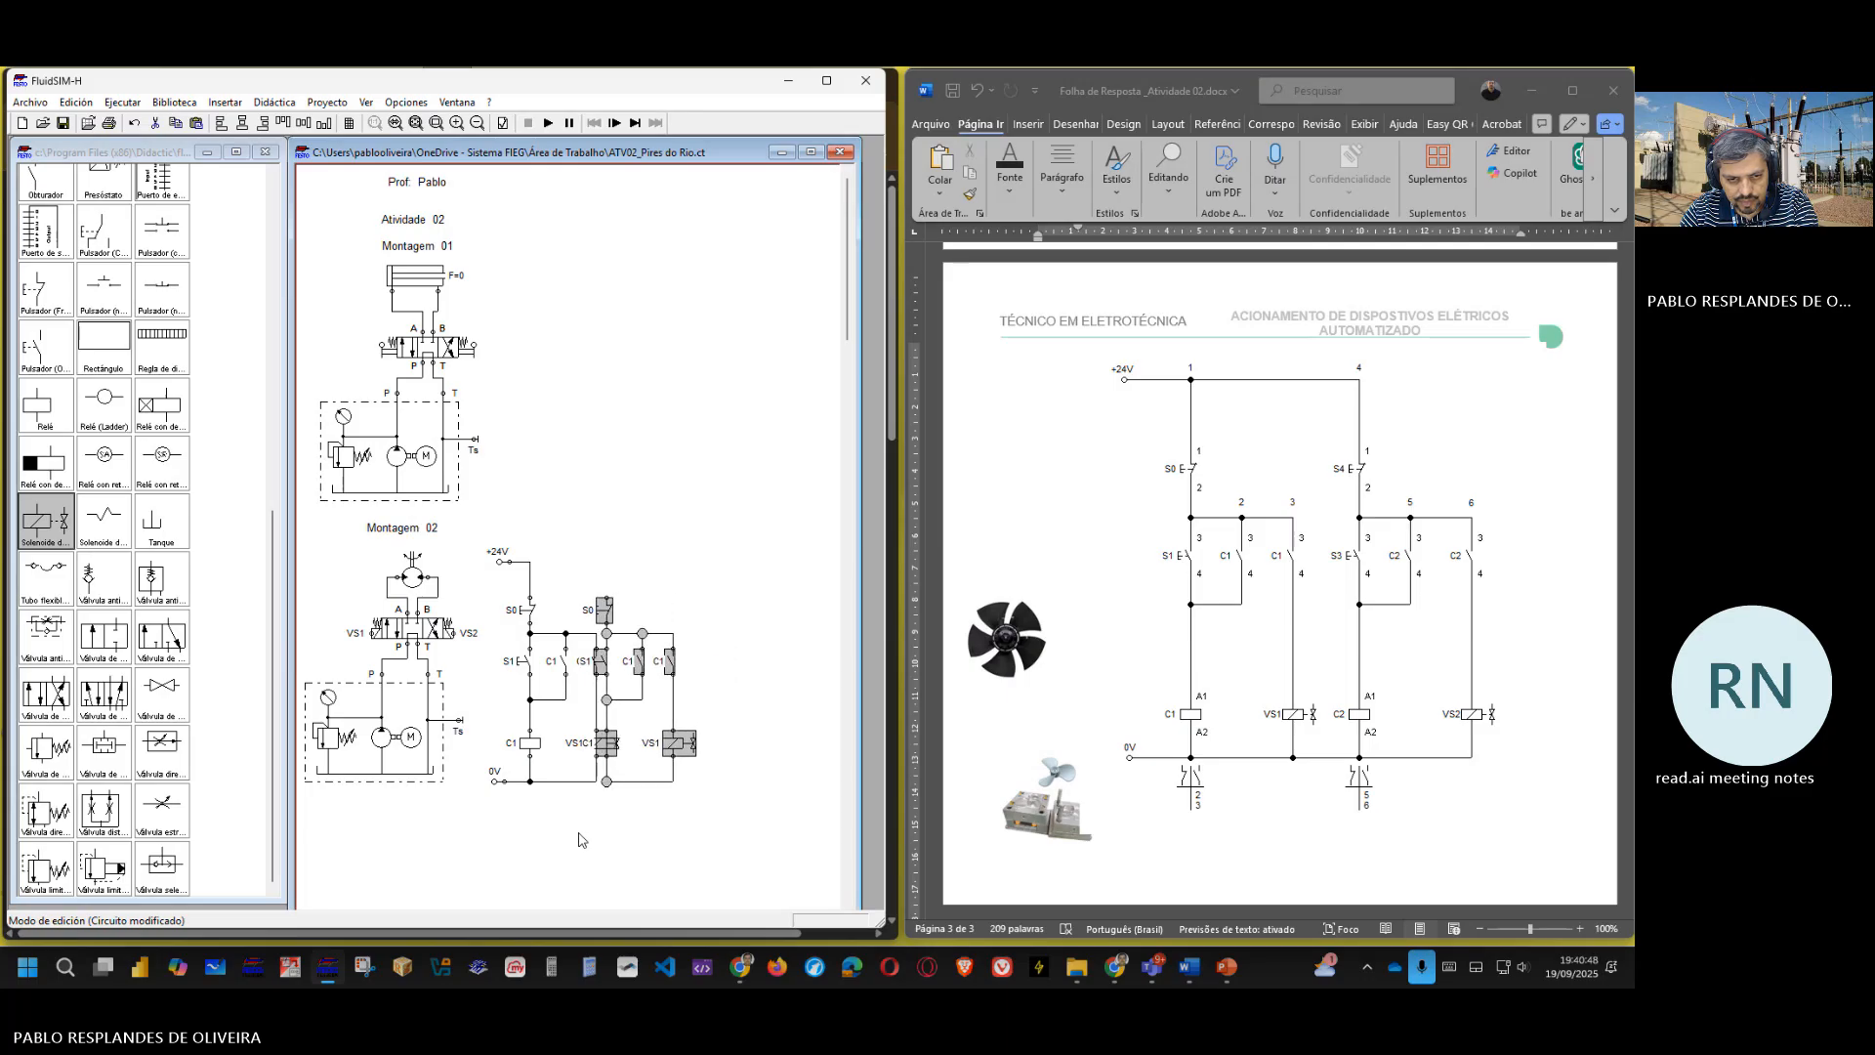
pyautogui.press('Right')
pyautogui.press('Right')
pyautogui.press('Right')
pyautogui.press('Right')
pyautogui.press('Right')
pyautogui.press('Right')
pyautogui.press('Right')
pyautogui.press('Right')
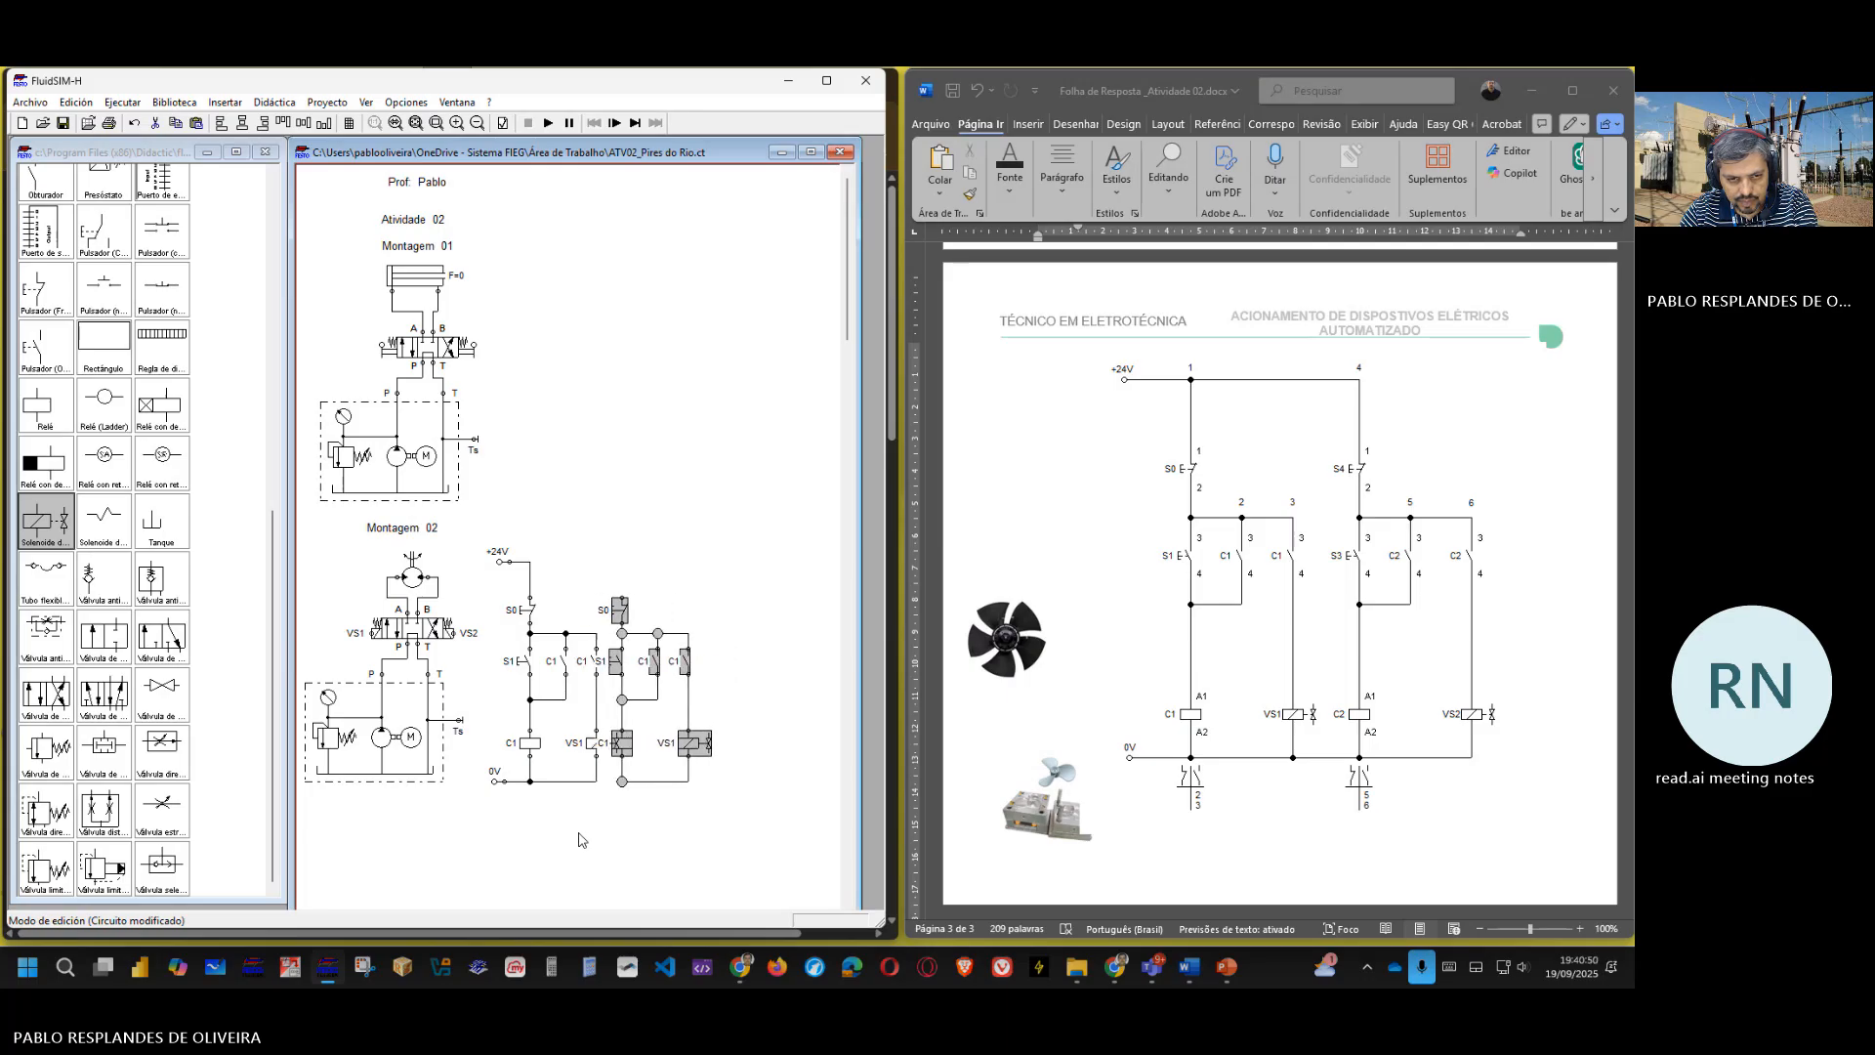
pyautogui.press('Right')
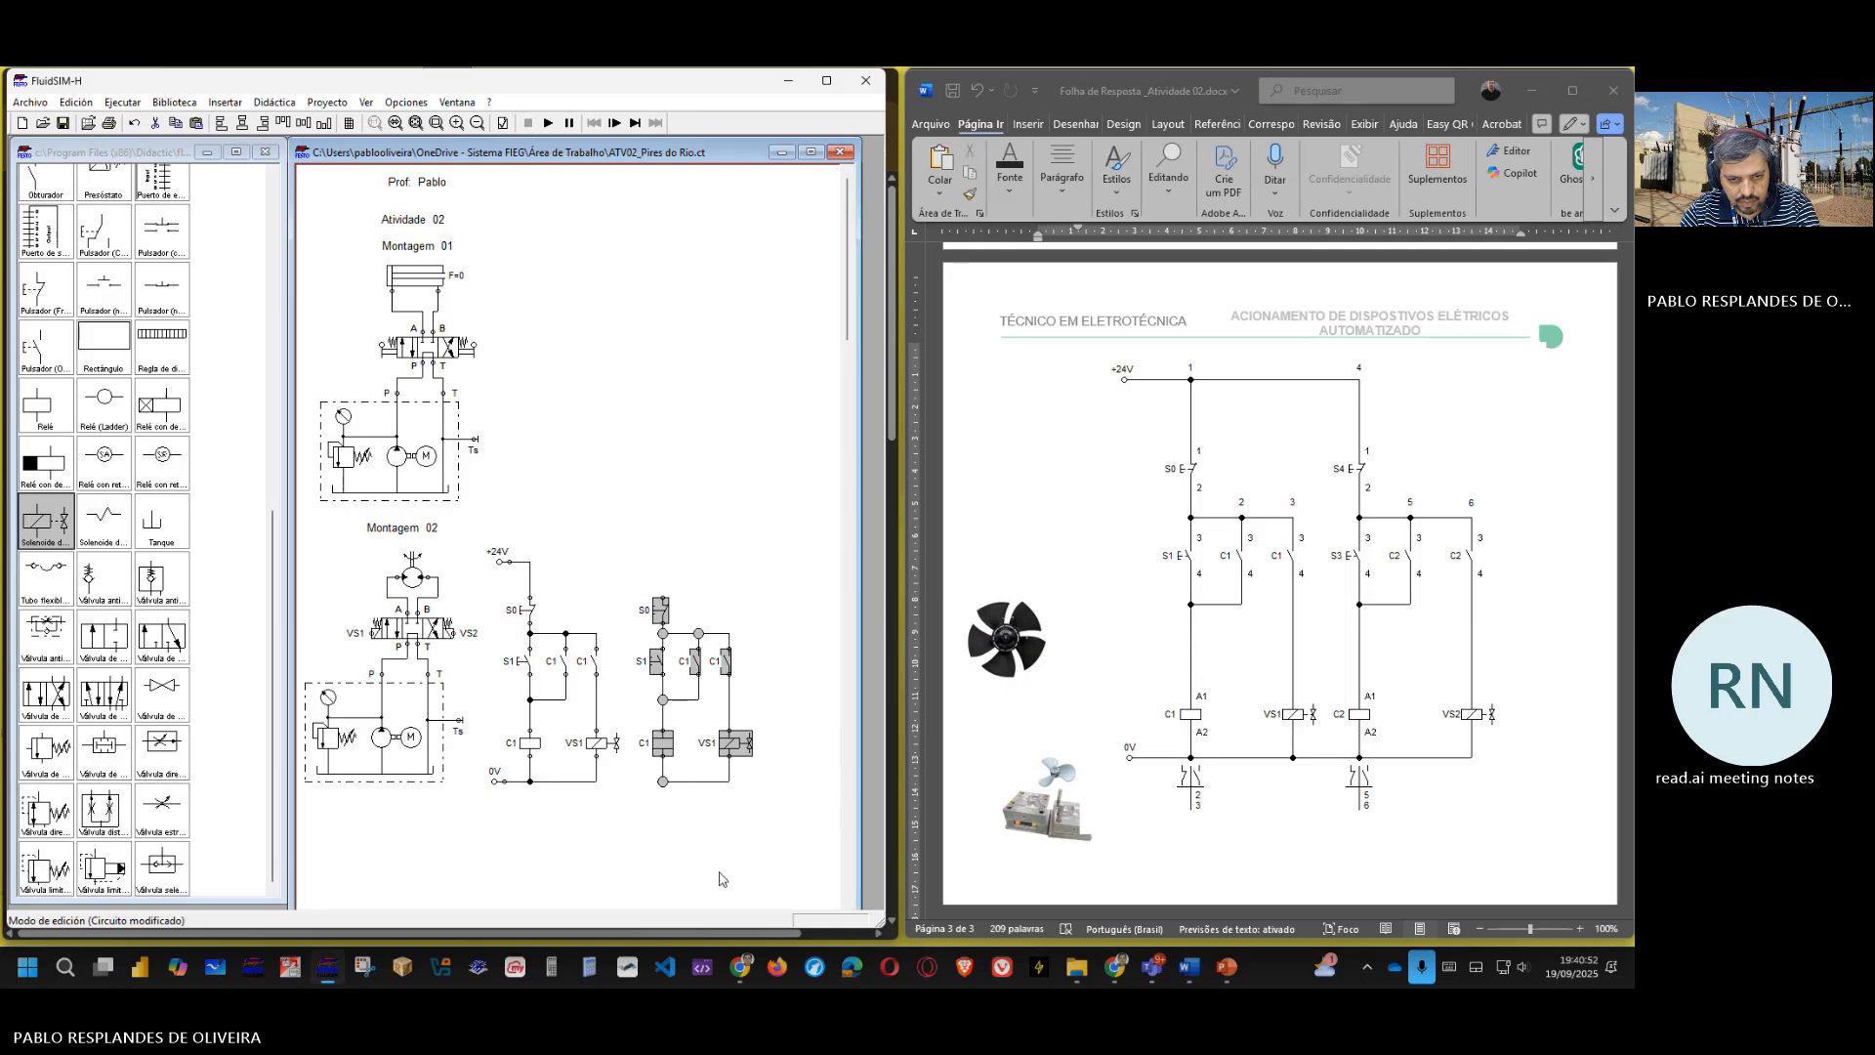
# - Delete the wire joining the lower terminals of the relay and the solenoid in the copied branch
pyautogui.click(722, 879)
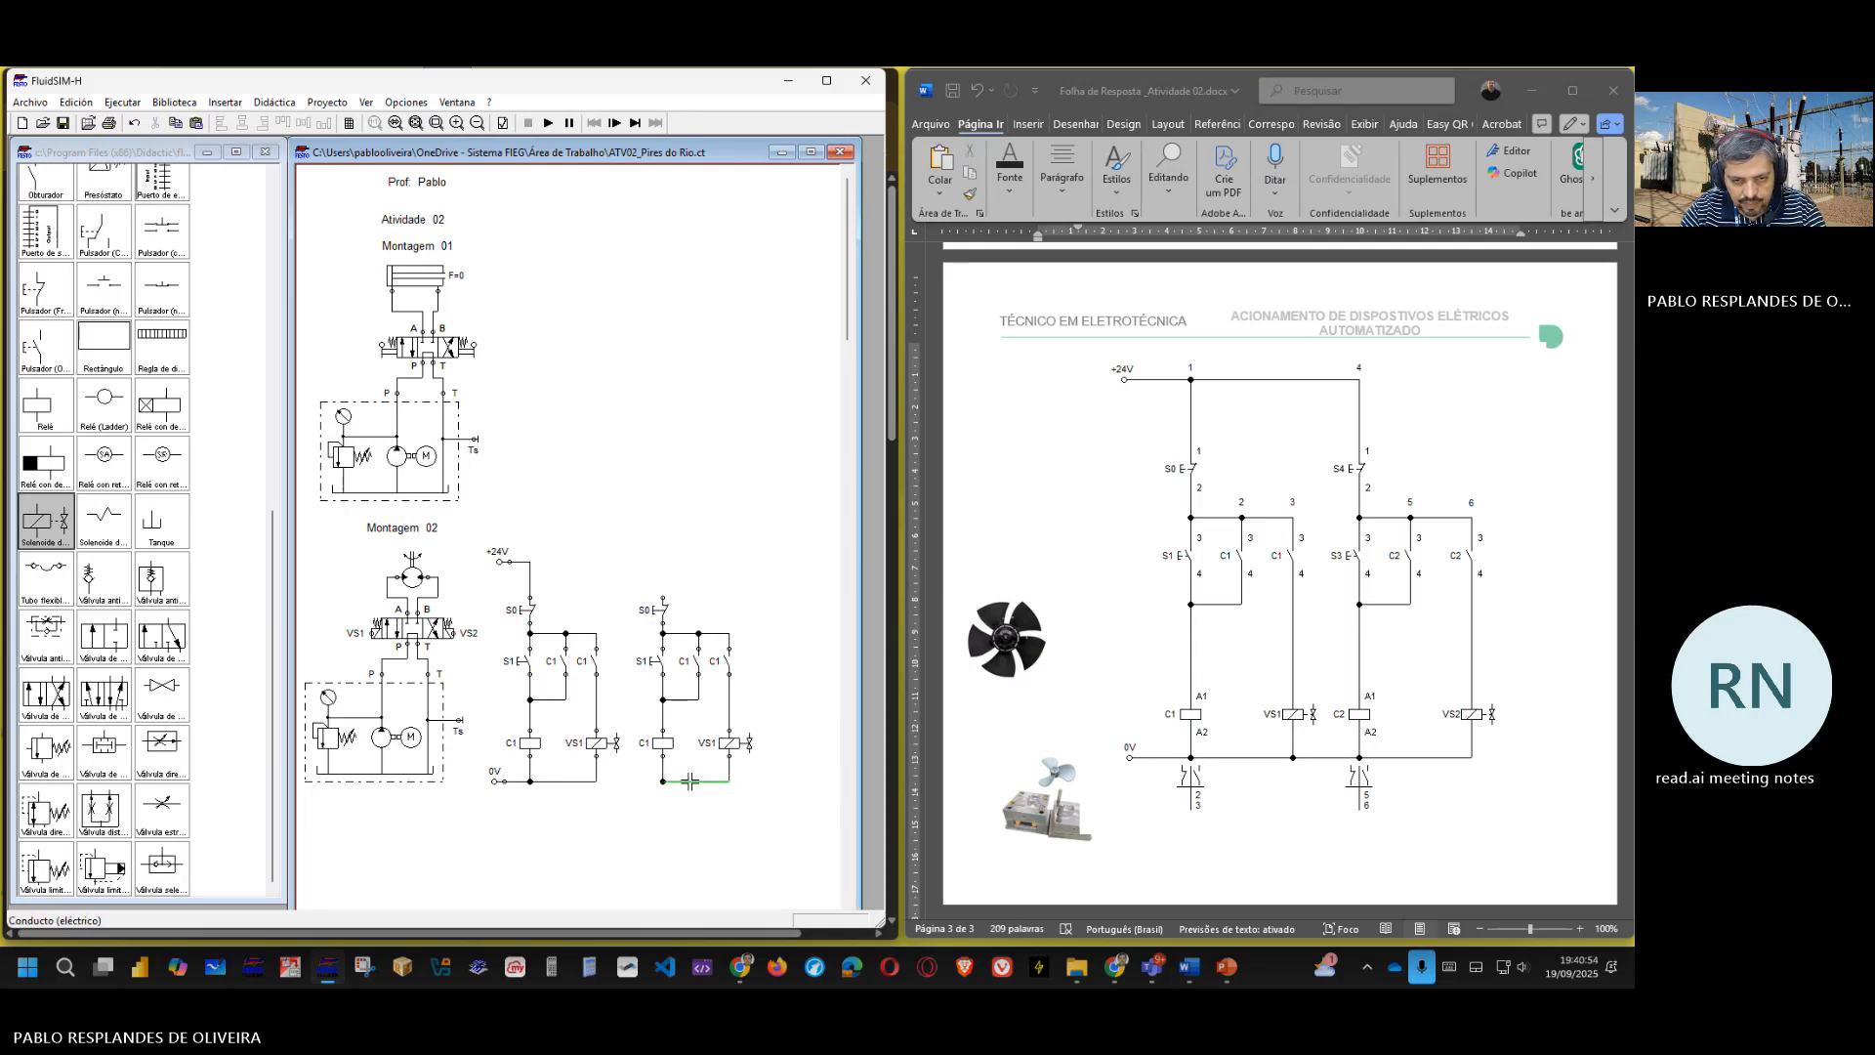
pyautogui.click(688, 781)
pyautogui.press('Delete')
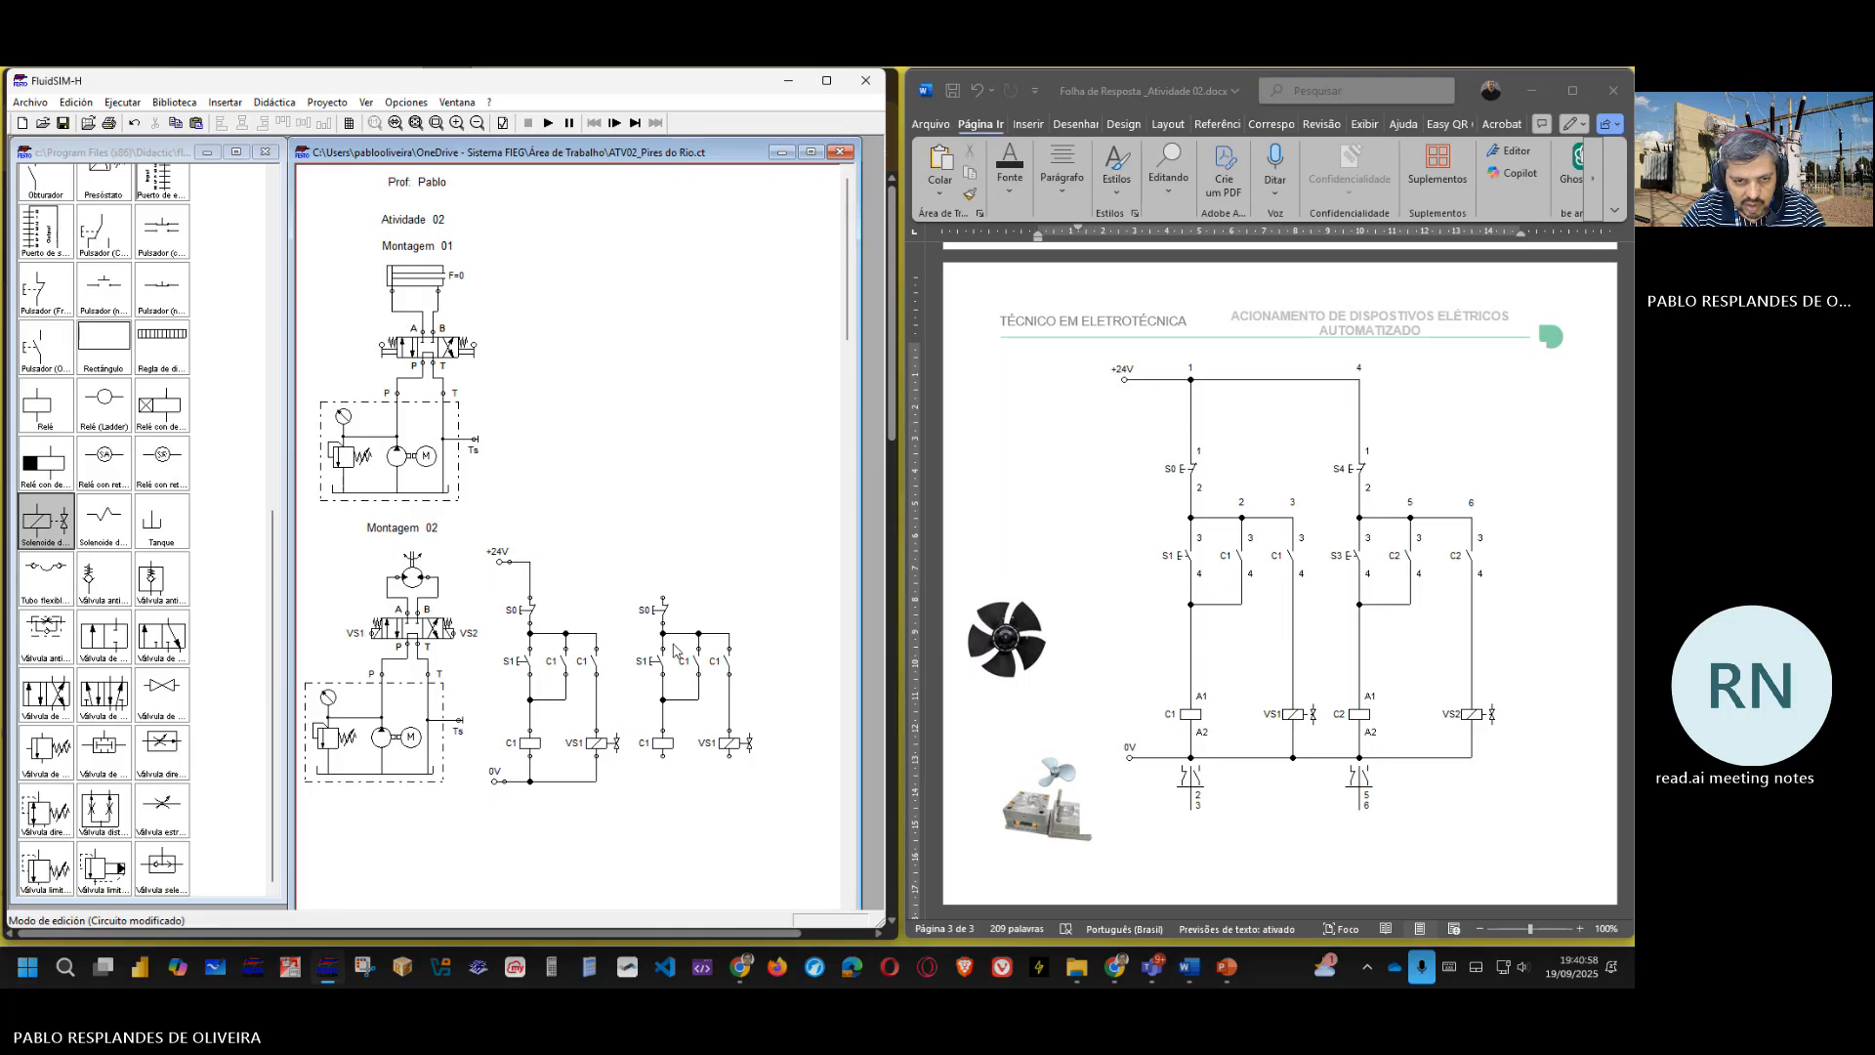
# - Relabel the copied branch's upper pushbutton S4 and its lower pushbutton S3
pyautogui.doubleClick(656, 613)
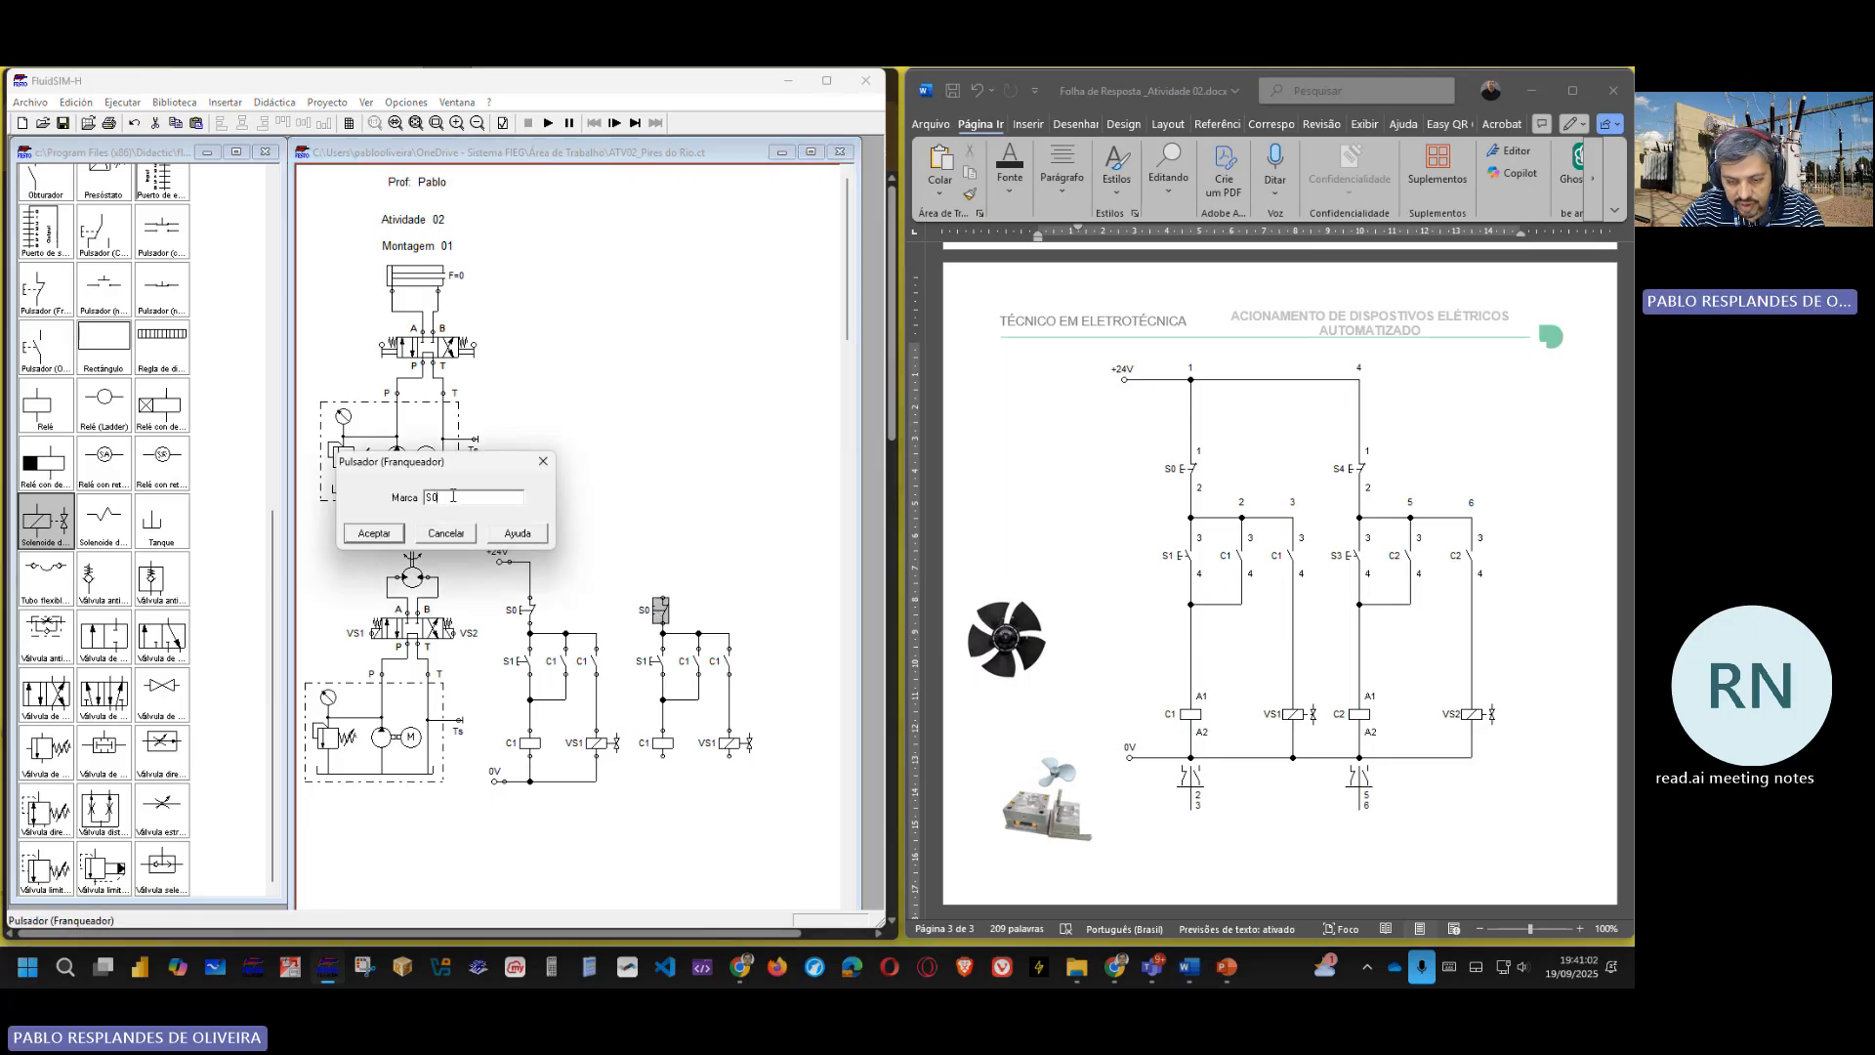
pyautogui.write('S4')
pyautogui.press('Return')
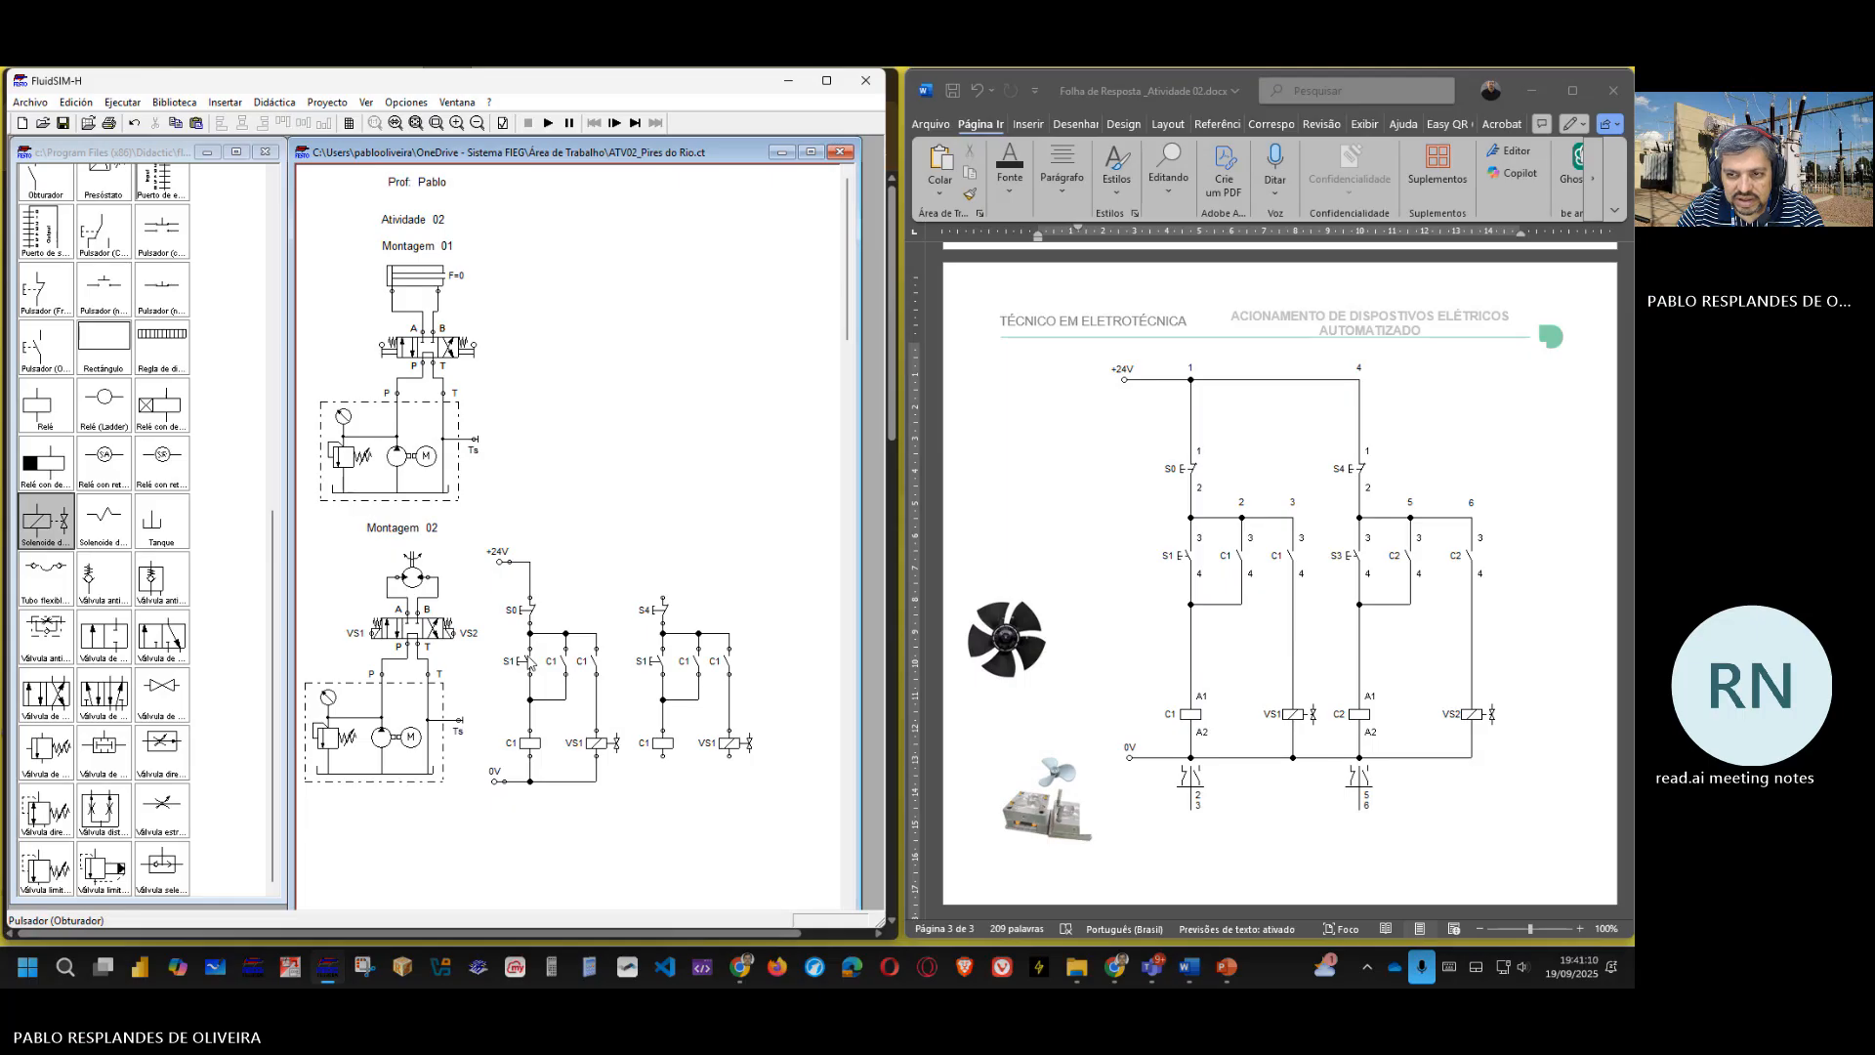
pyautogui.doubleClick(656, 666)
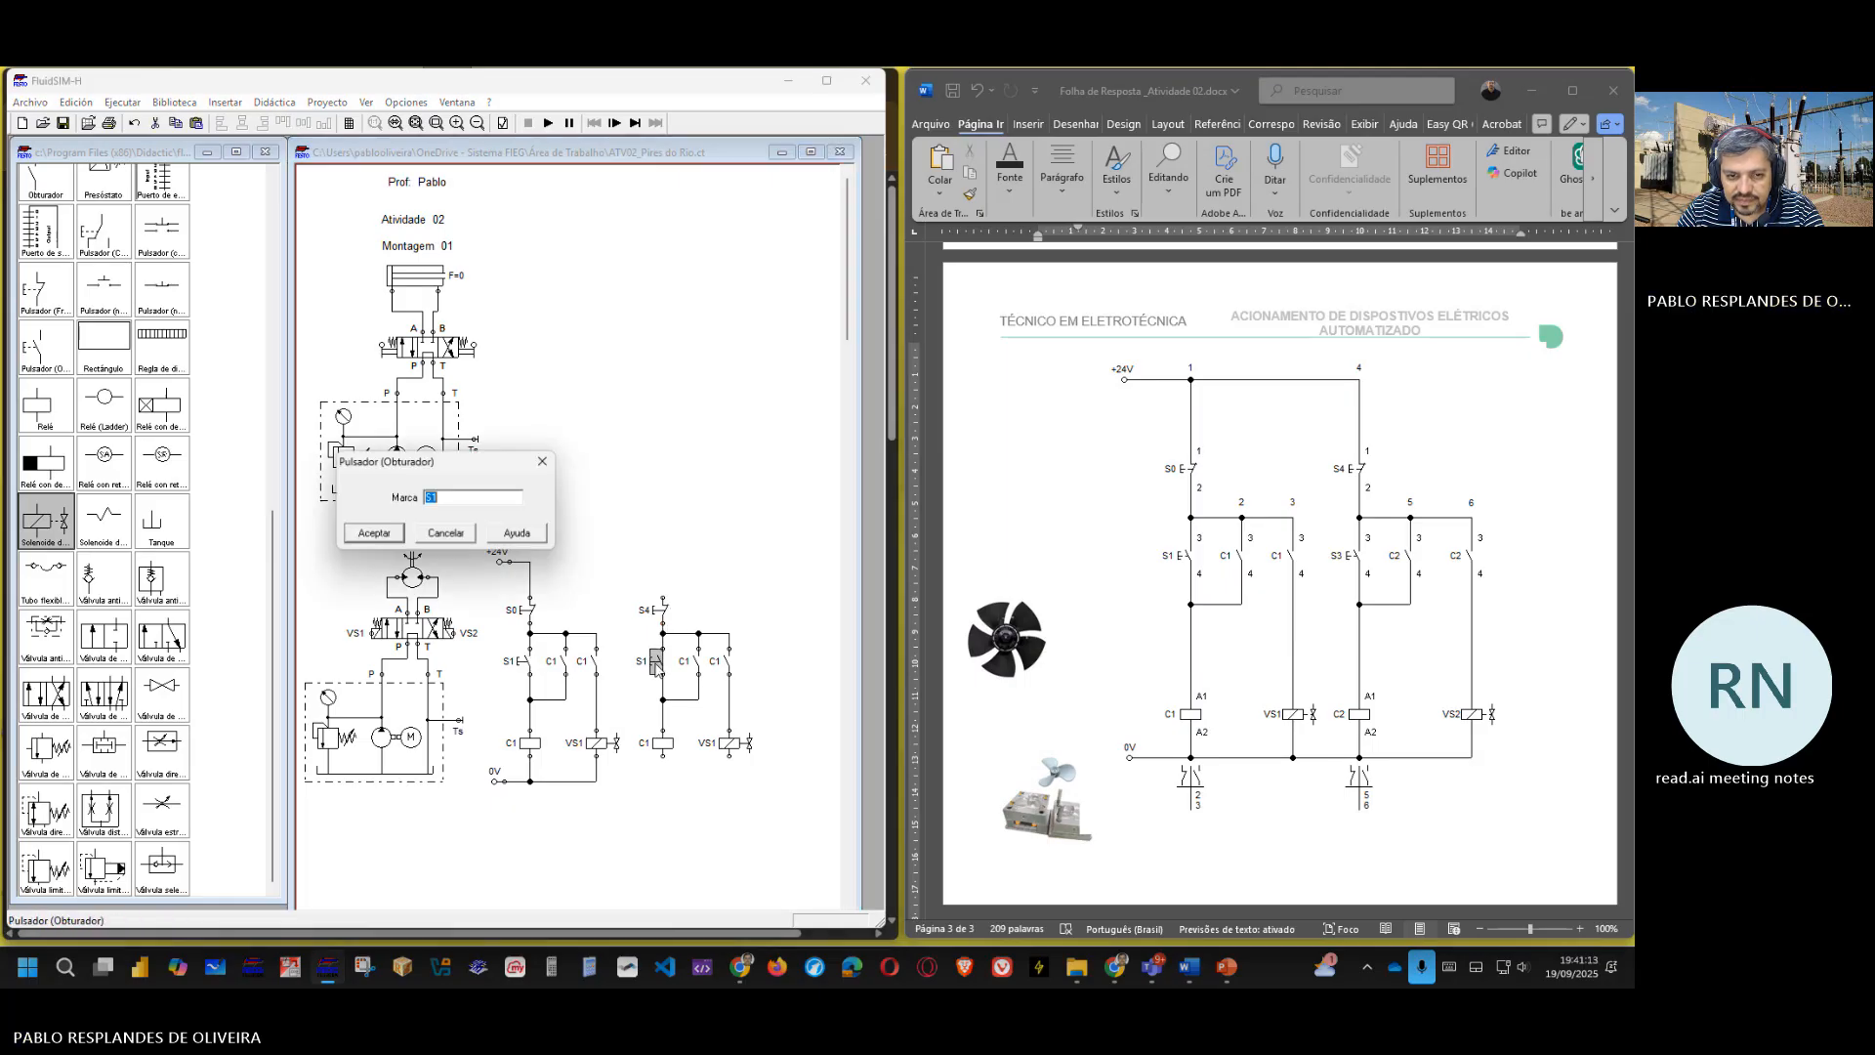
pyautogui.click(469, 500)
pyautogui.write('3')
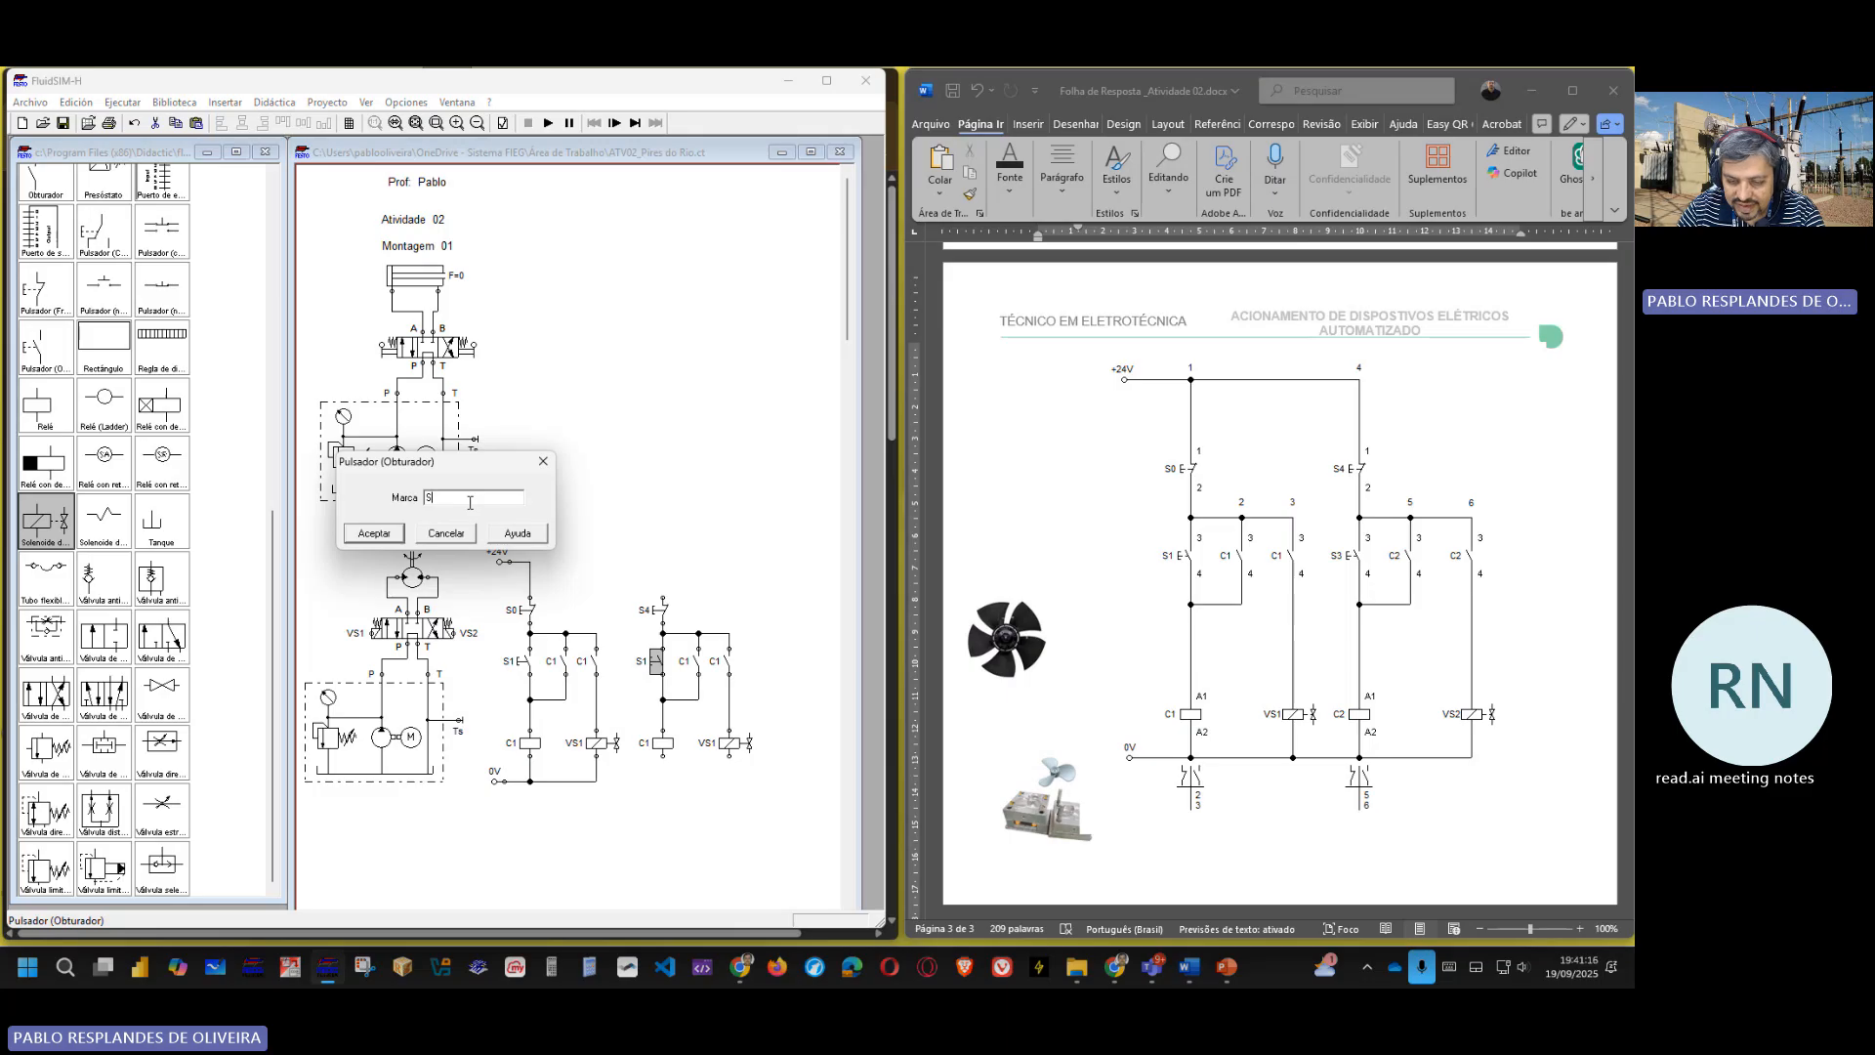
pyautogui.press('Return')
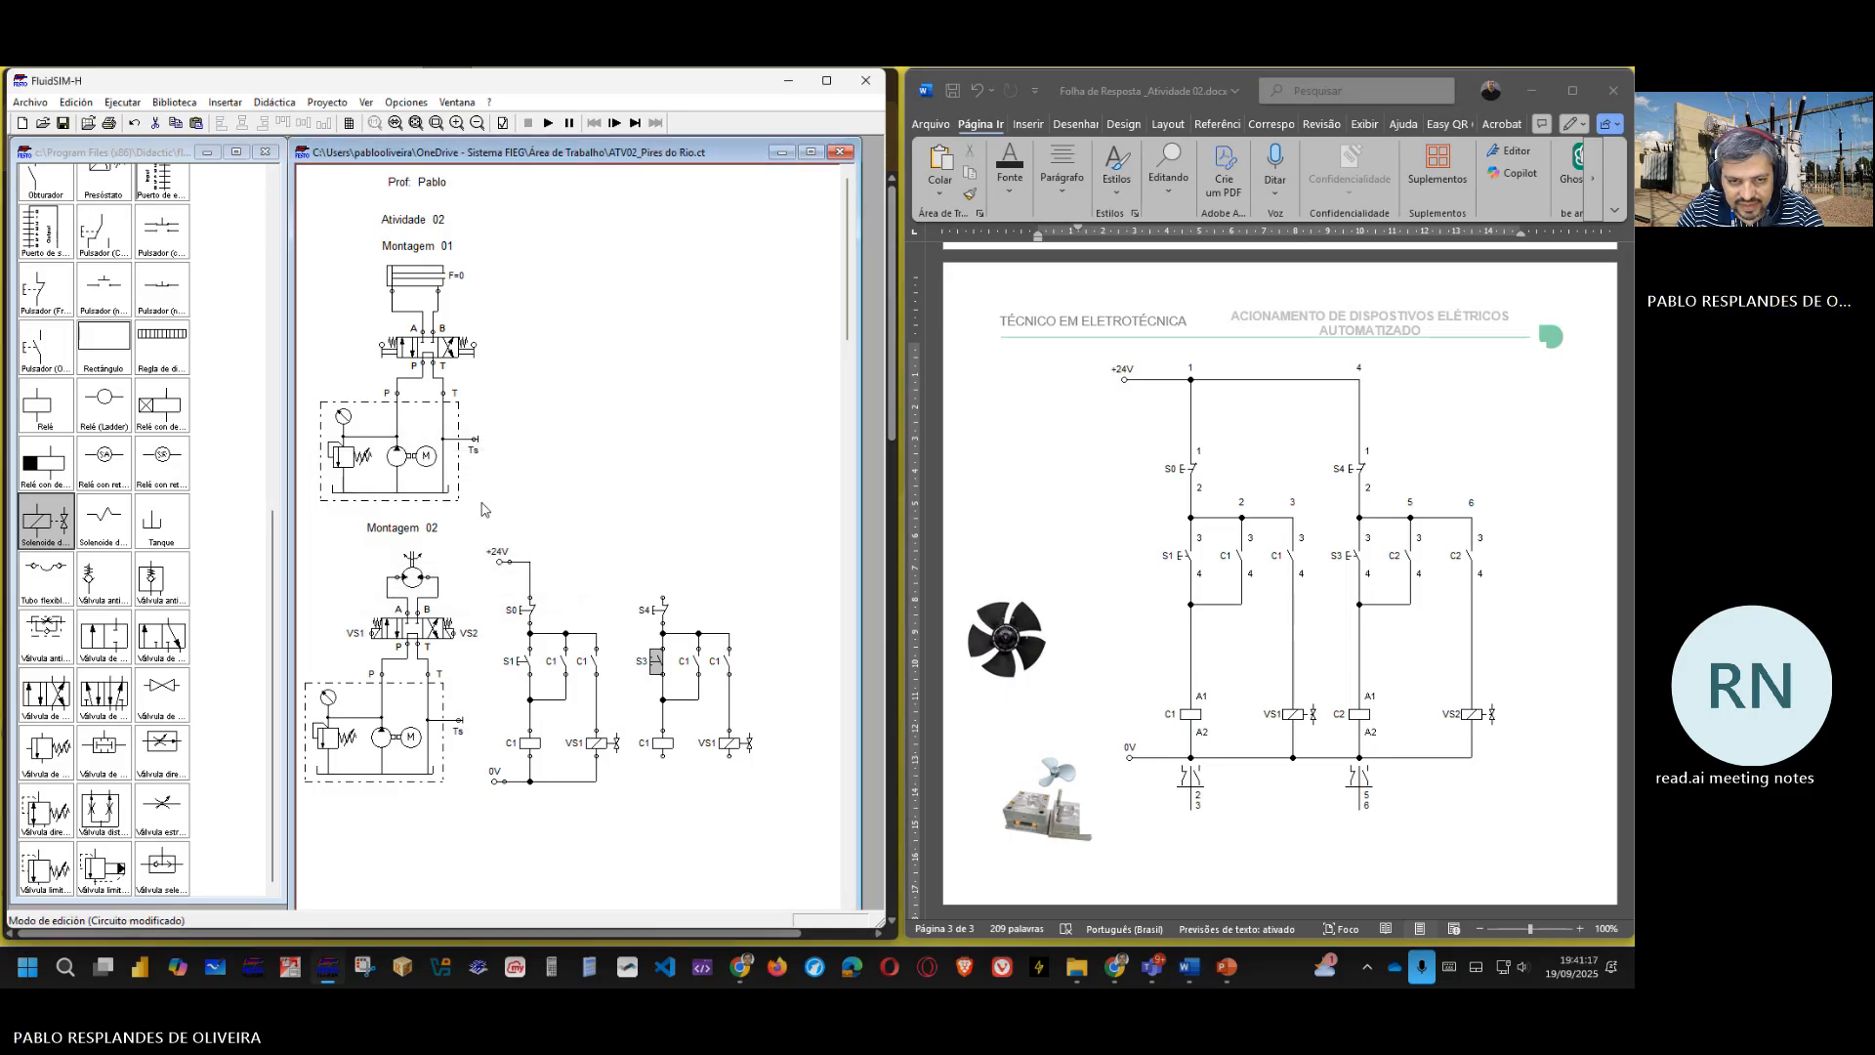
# - Relabel both relay contacts in the copied branch C2
pyautogui.click(687, 663)
pyautogui.doubleClick(690, 667)
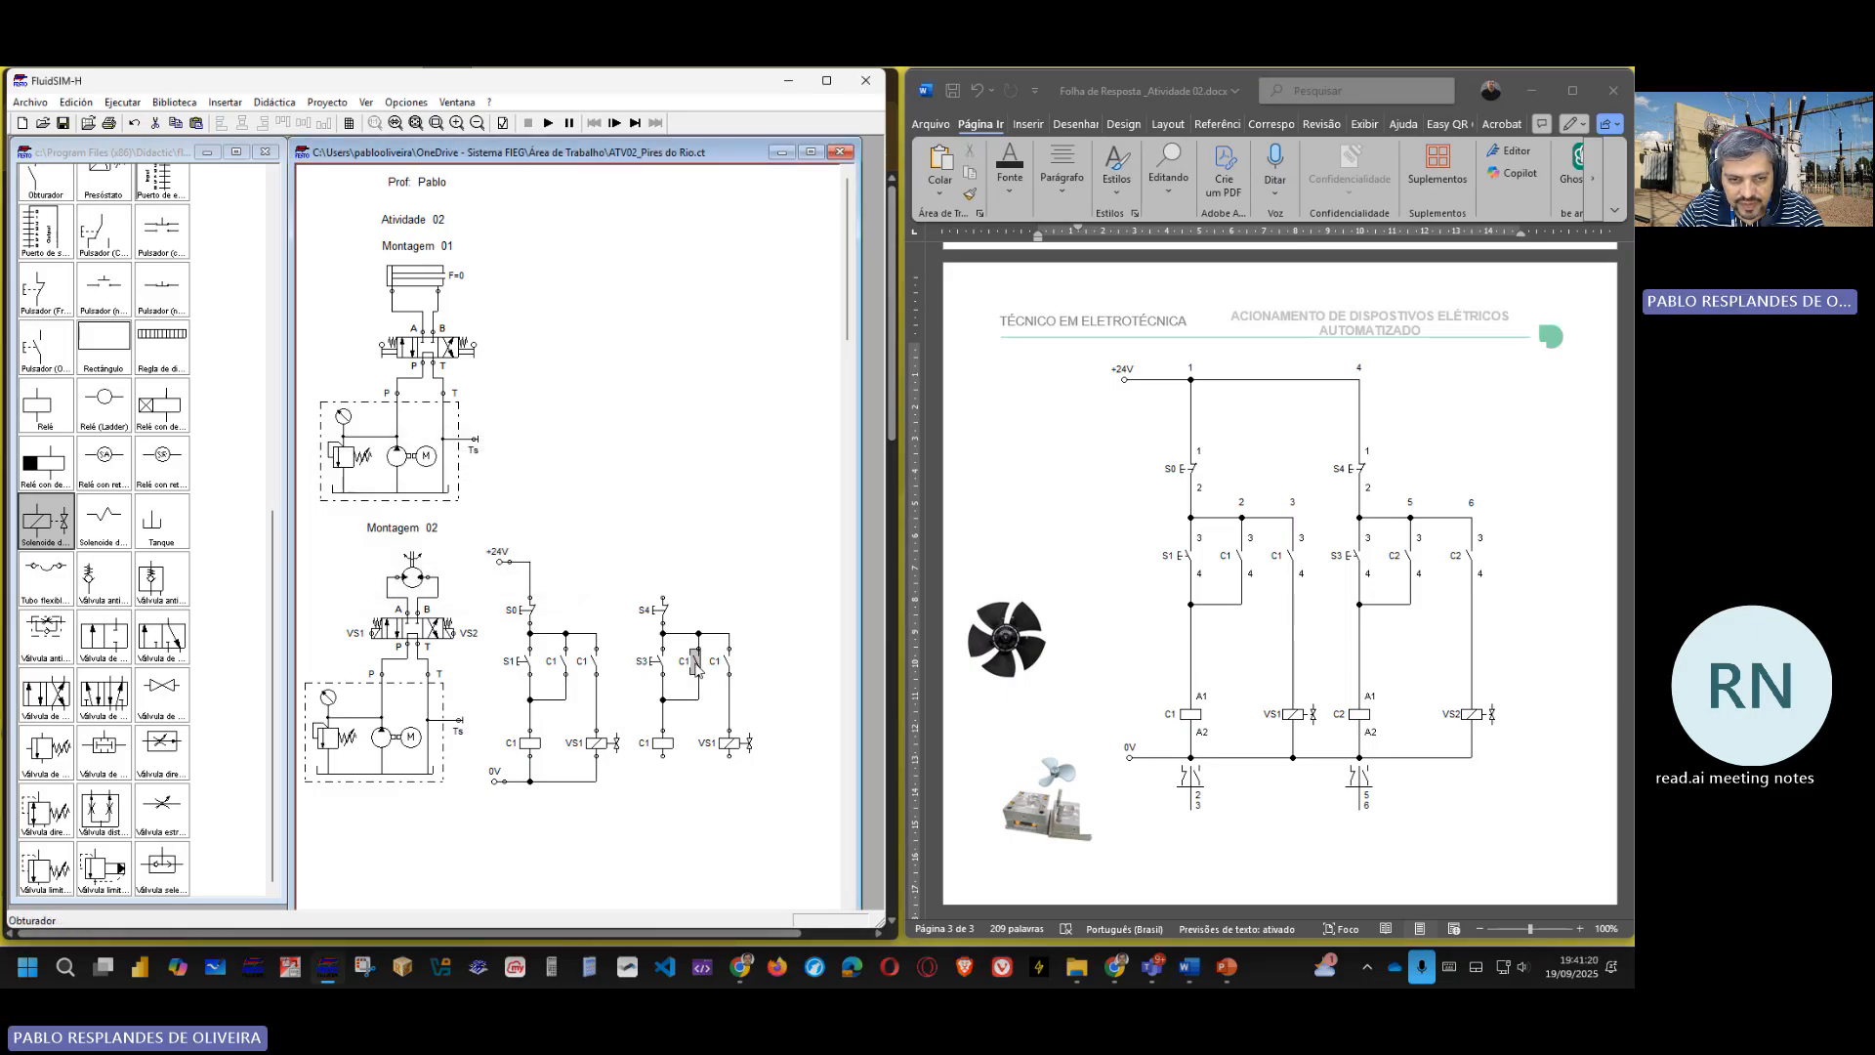
pyautogui.write('C1')
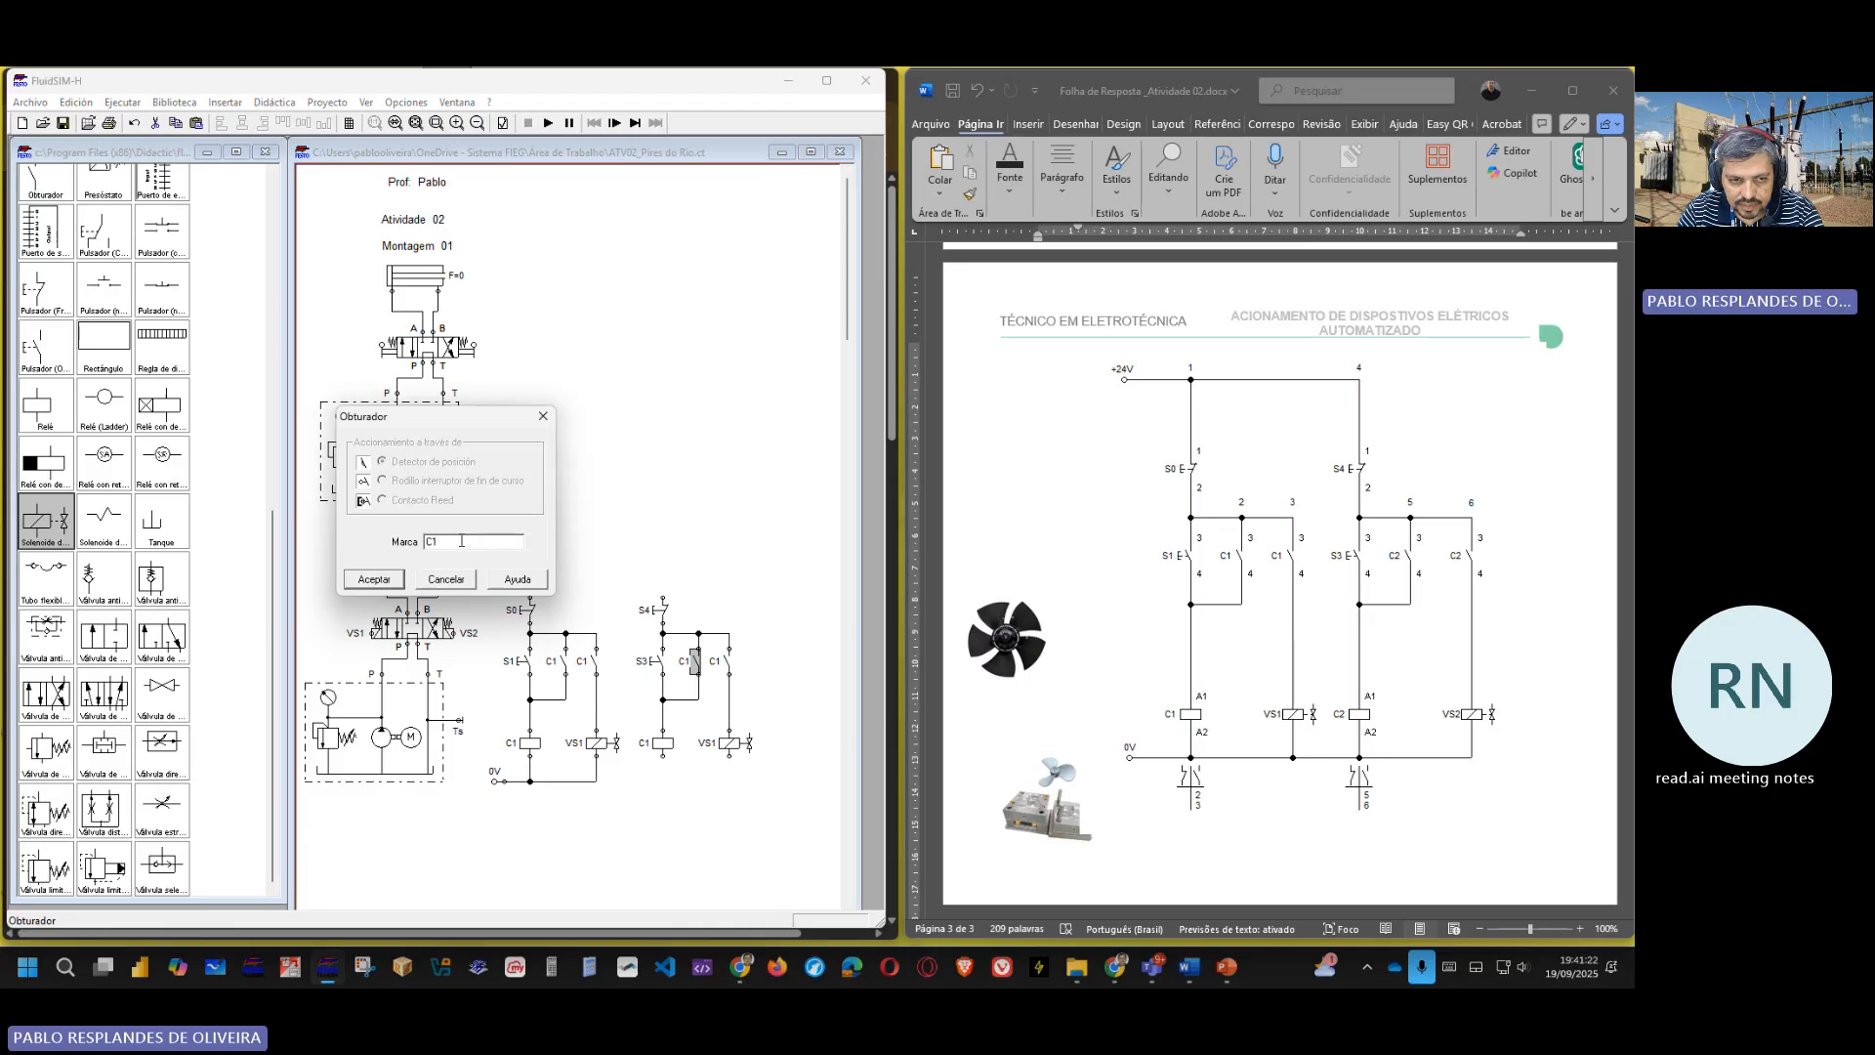
pyautogui.write('2')
pyautogui.press('Return')
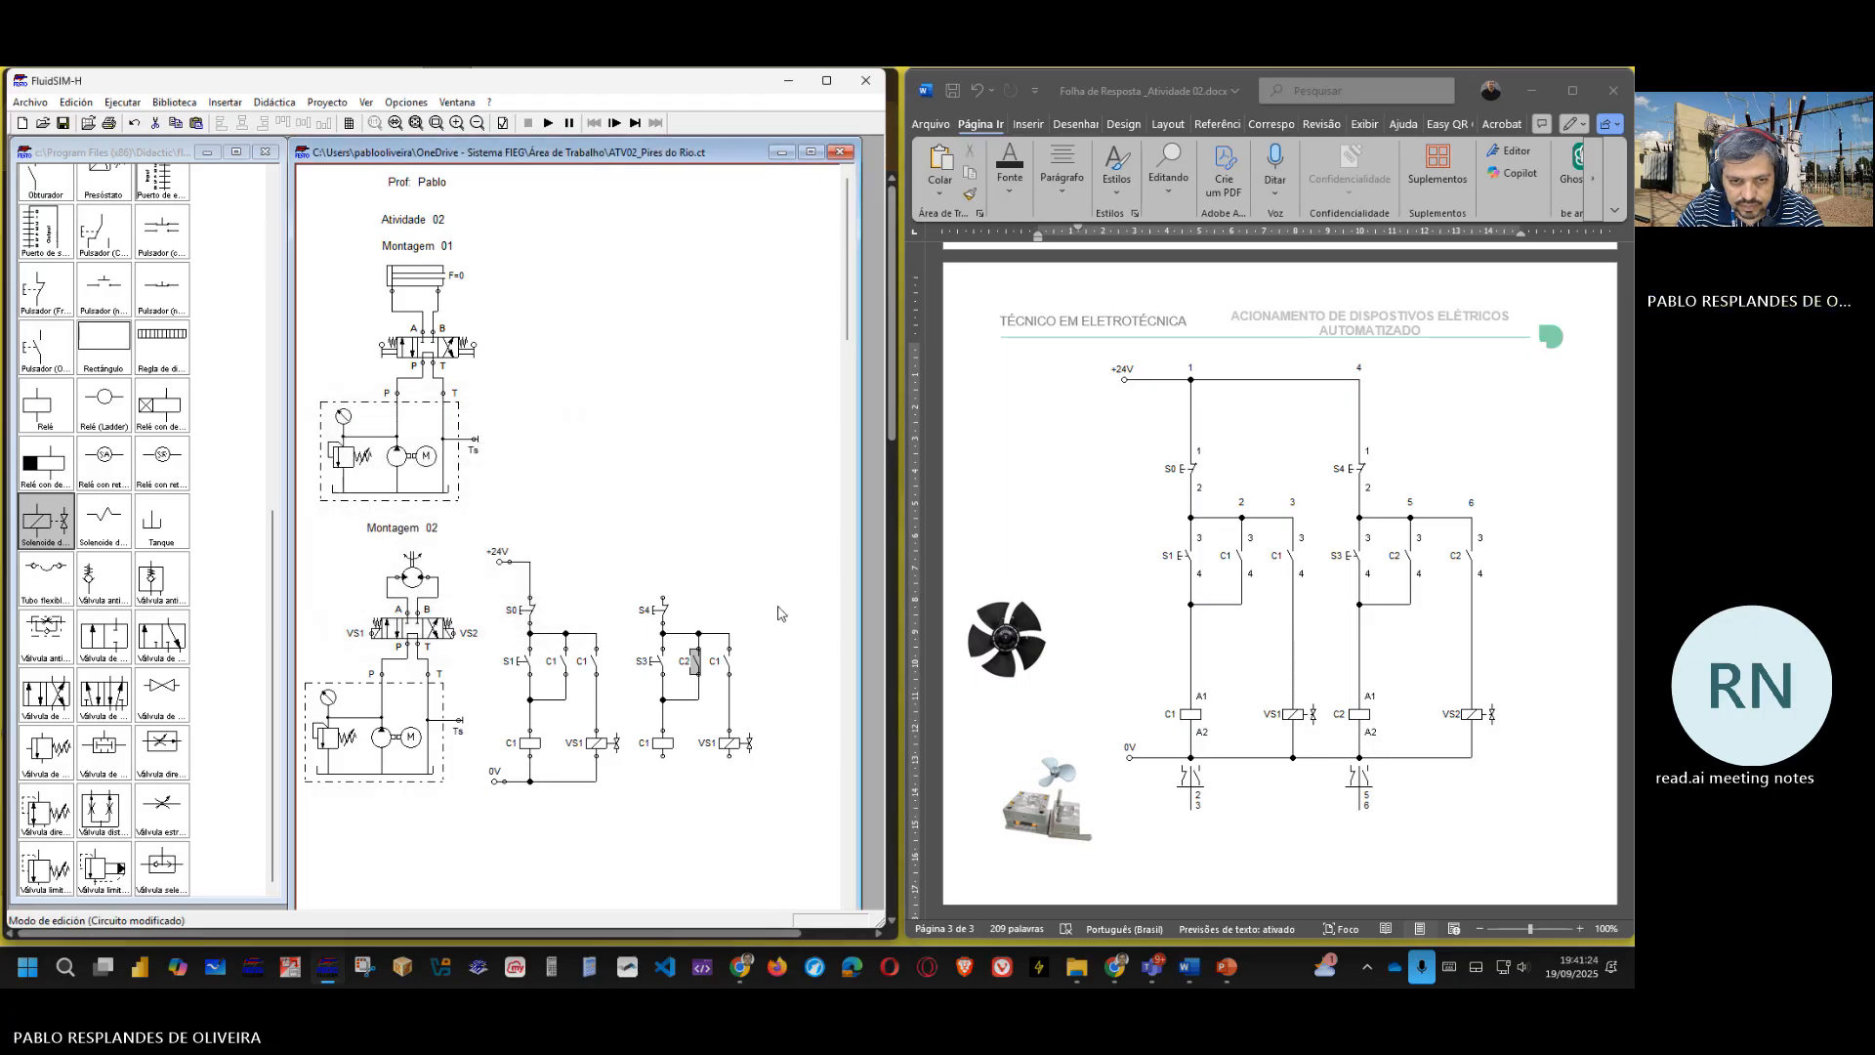
pyautogui.doubleClick(729, 667)
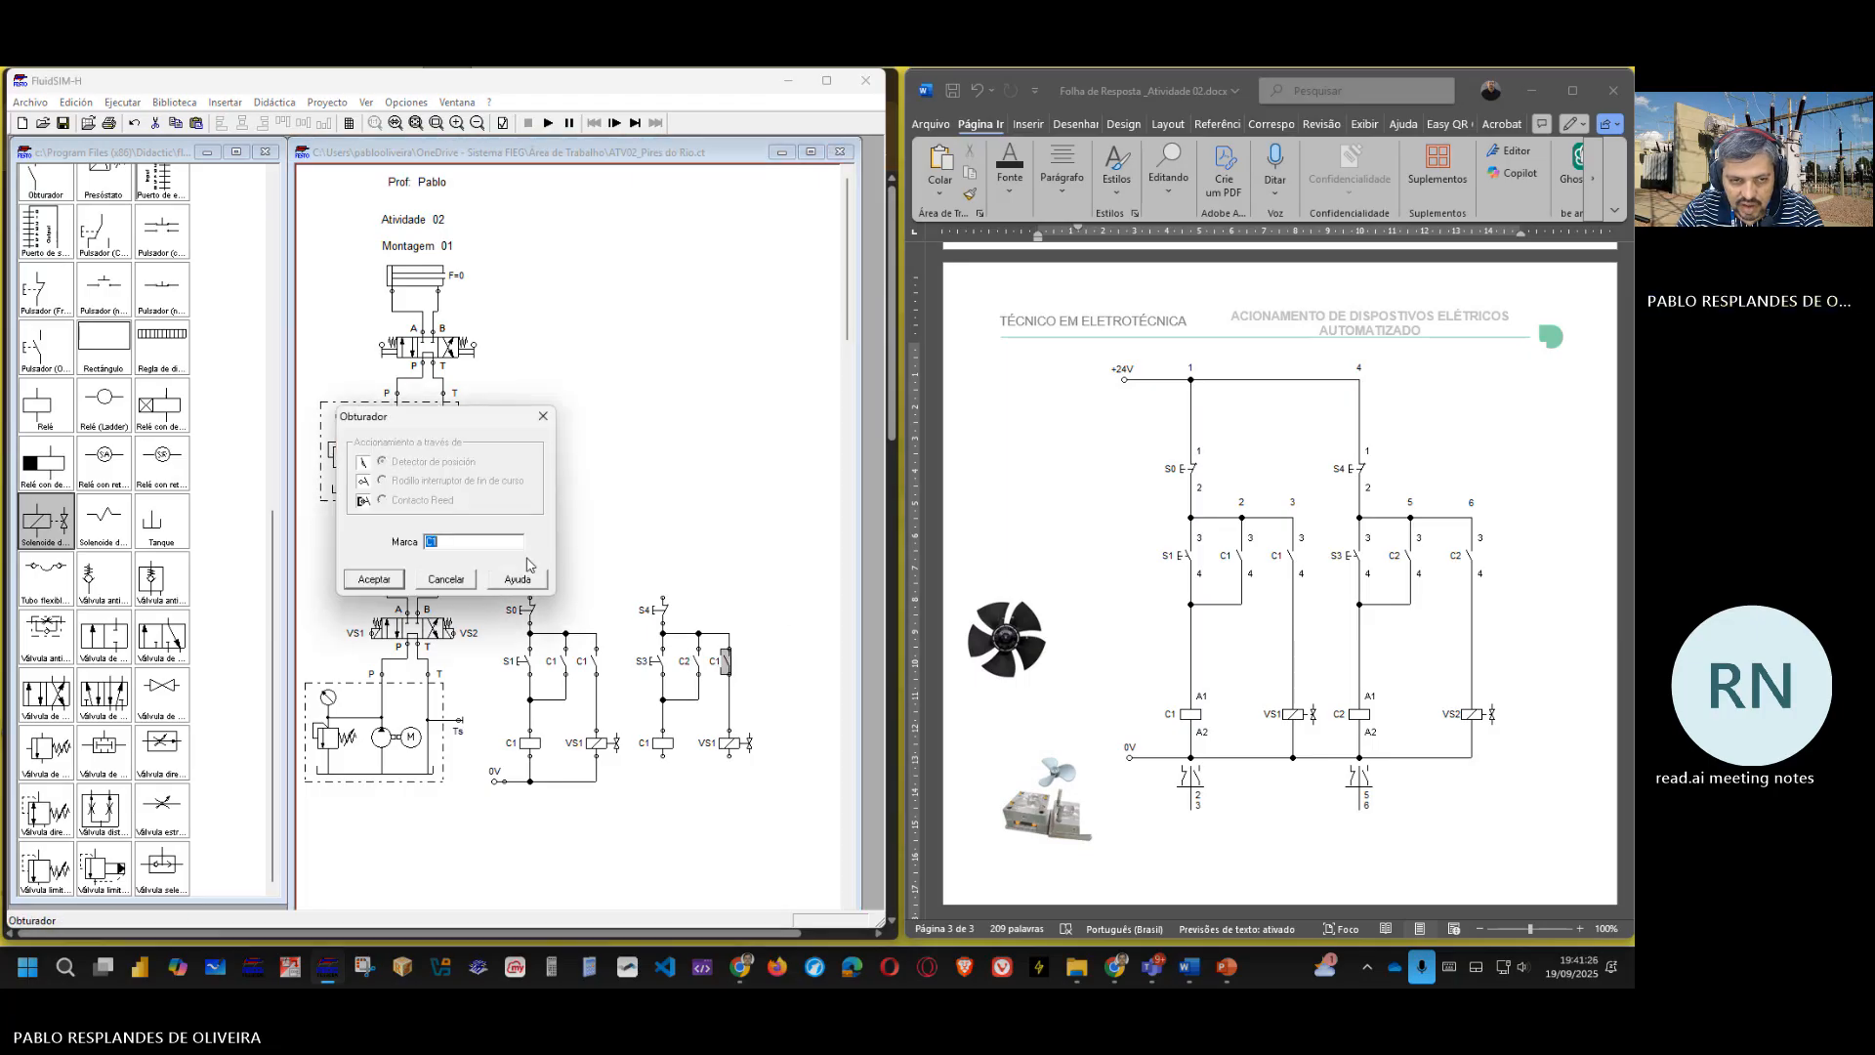
pyautogui.press('BackSpace')
pyautogui.write('2')
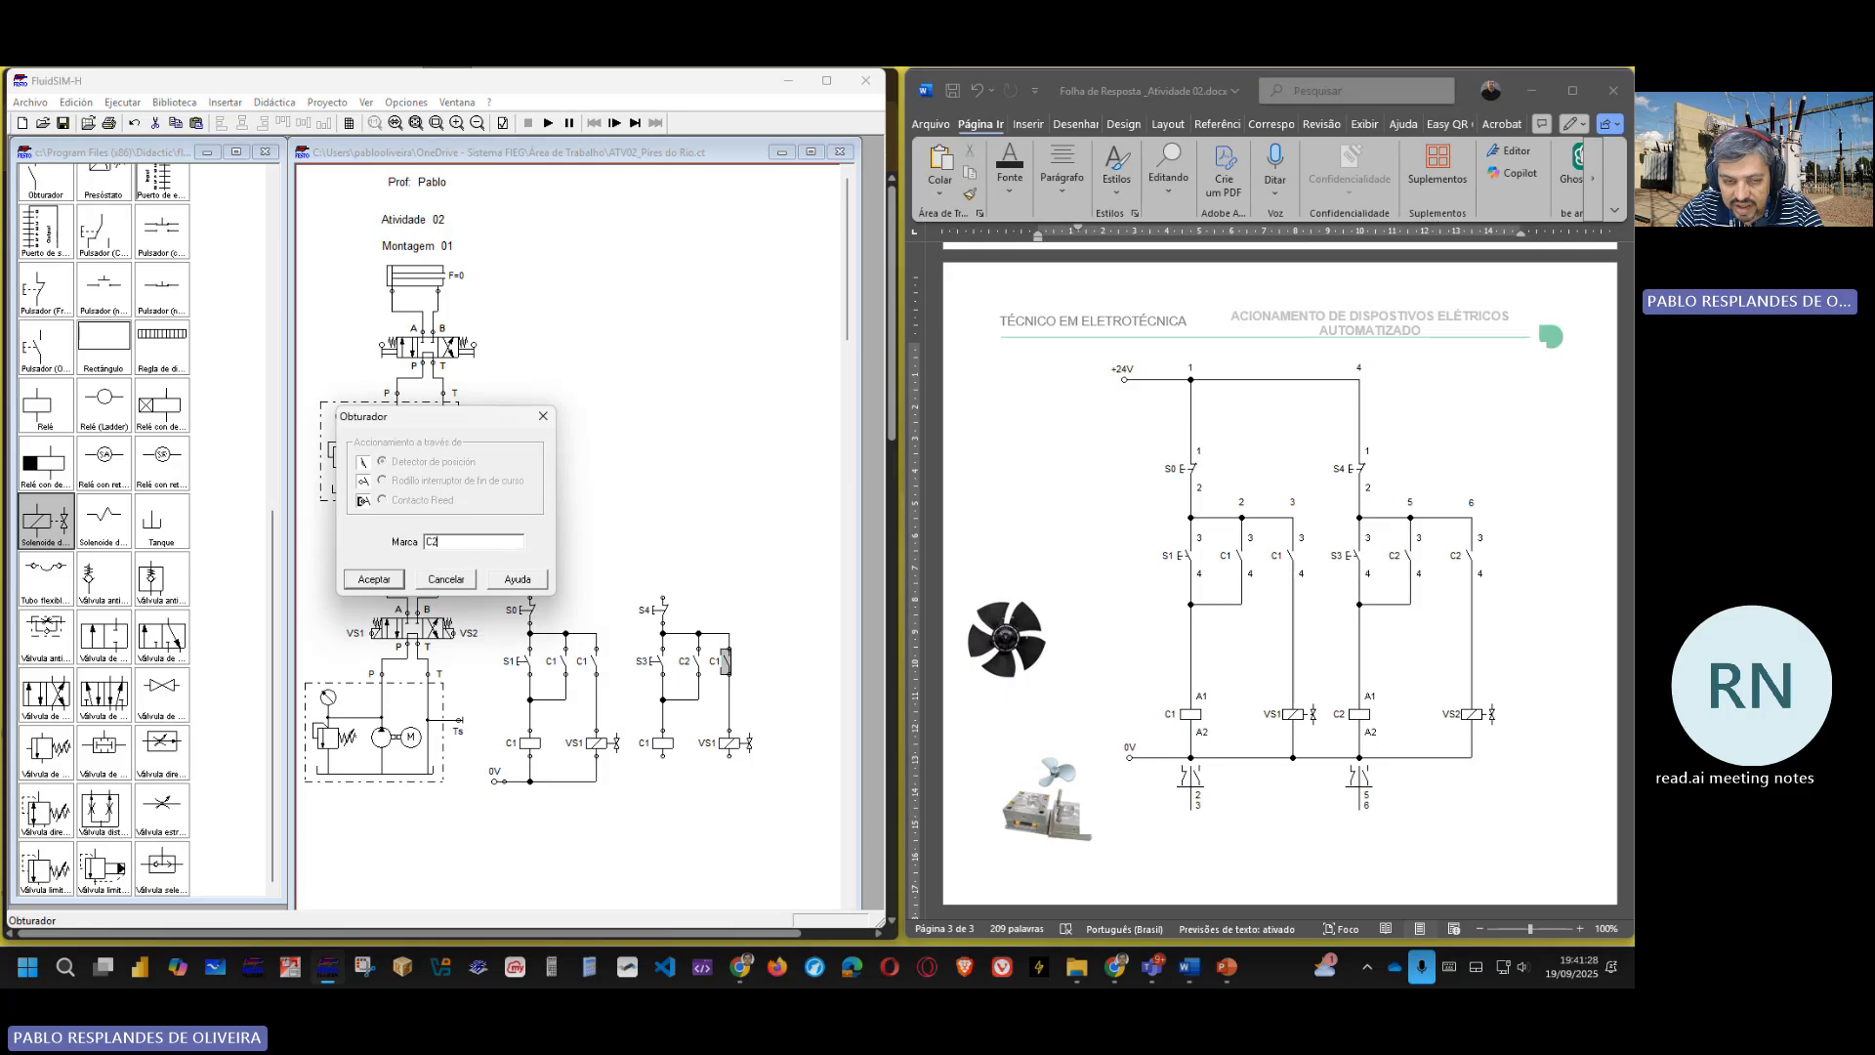
pyautogui.press('Return')
pyautogui.click(794, 685)
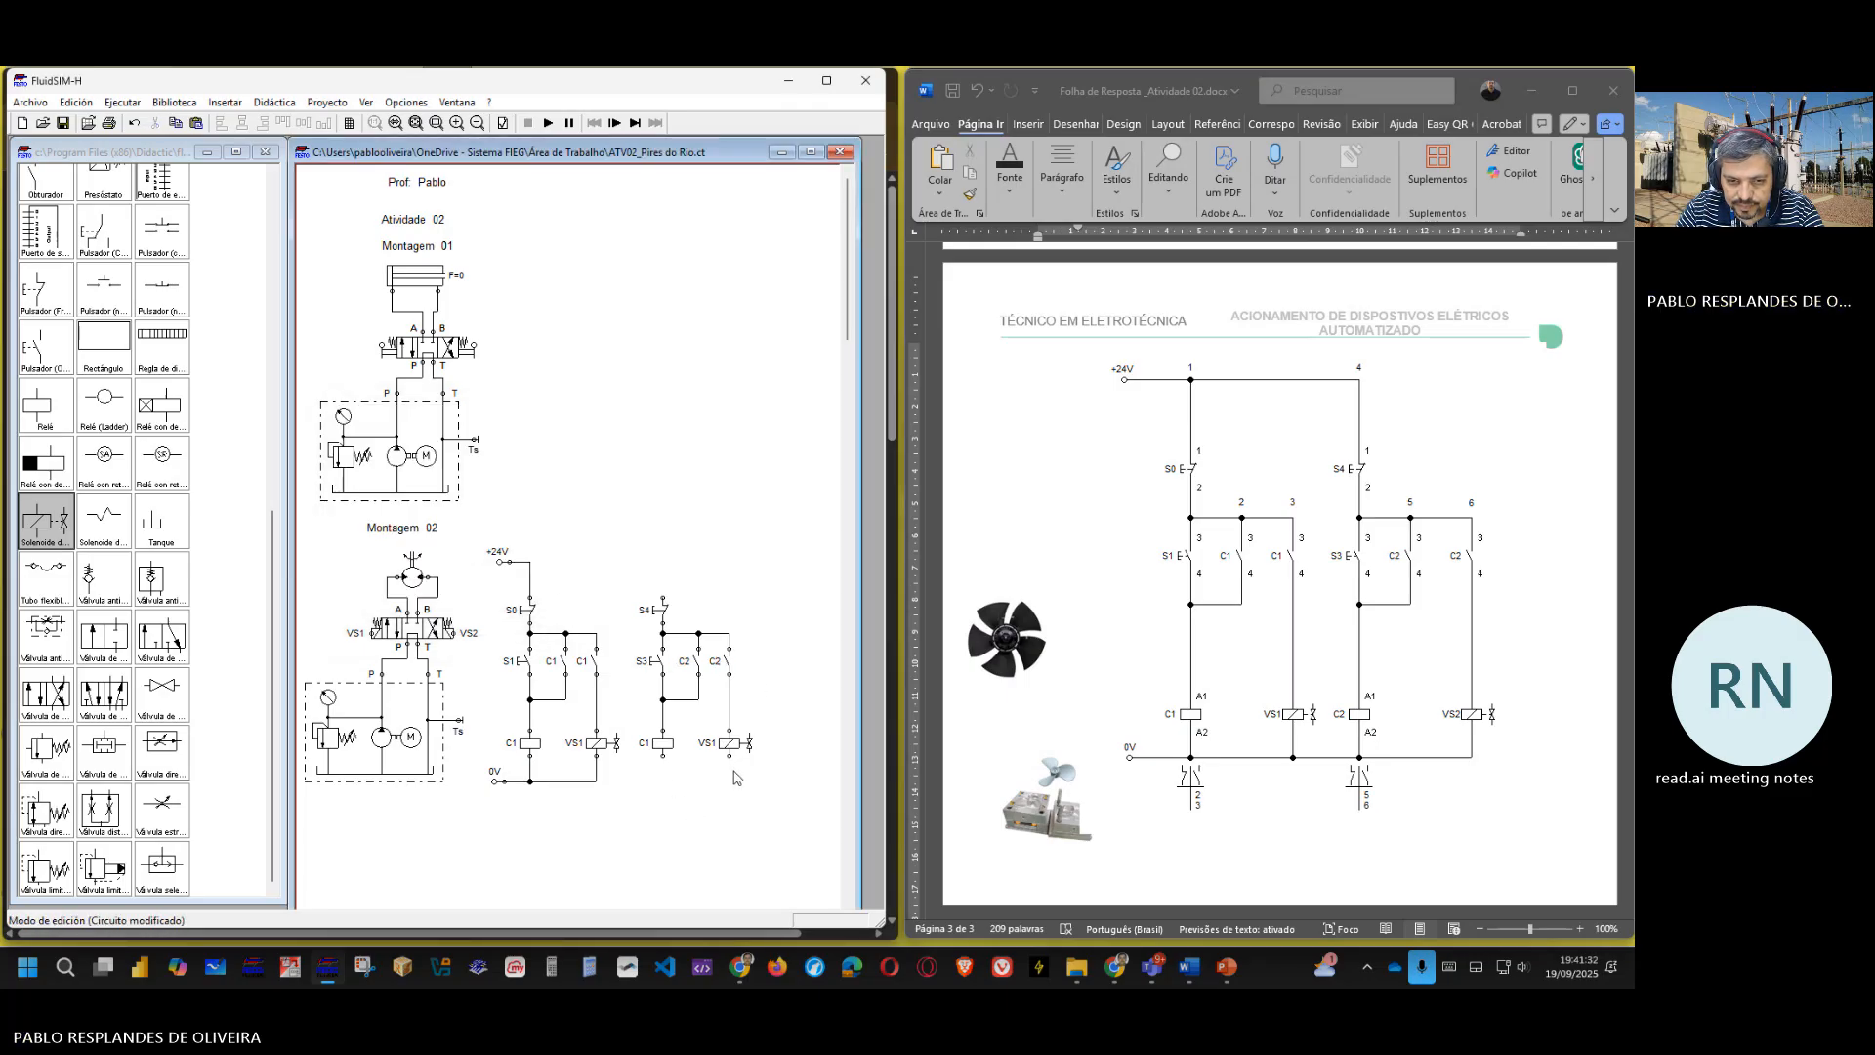
# - Relabel the relay coil in the copied branch C2
pyautogui.doubleClick(662, 748)
pyautogui.click(466, 497)
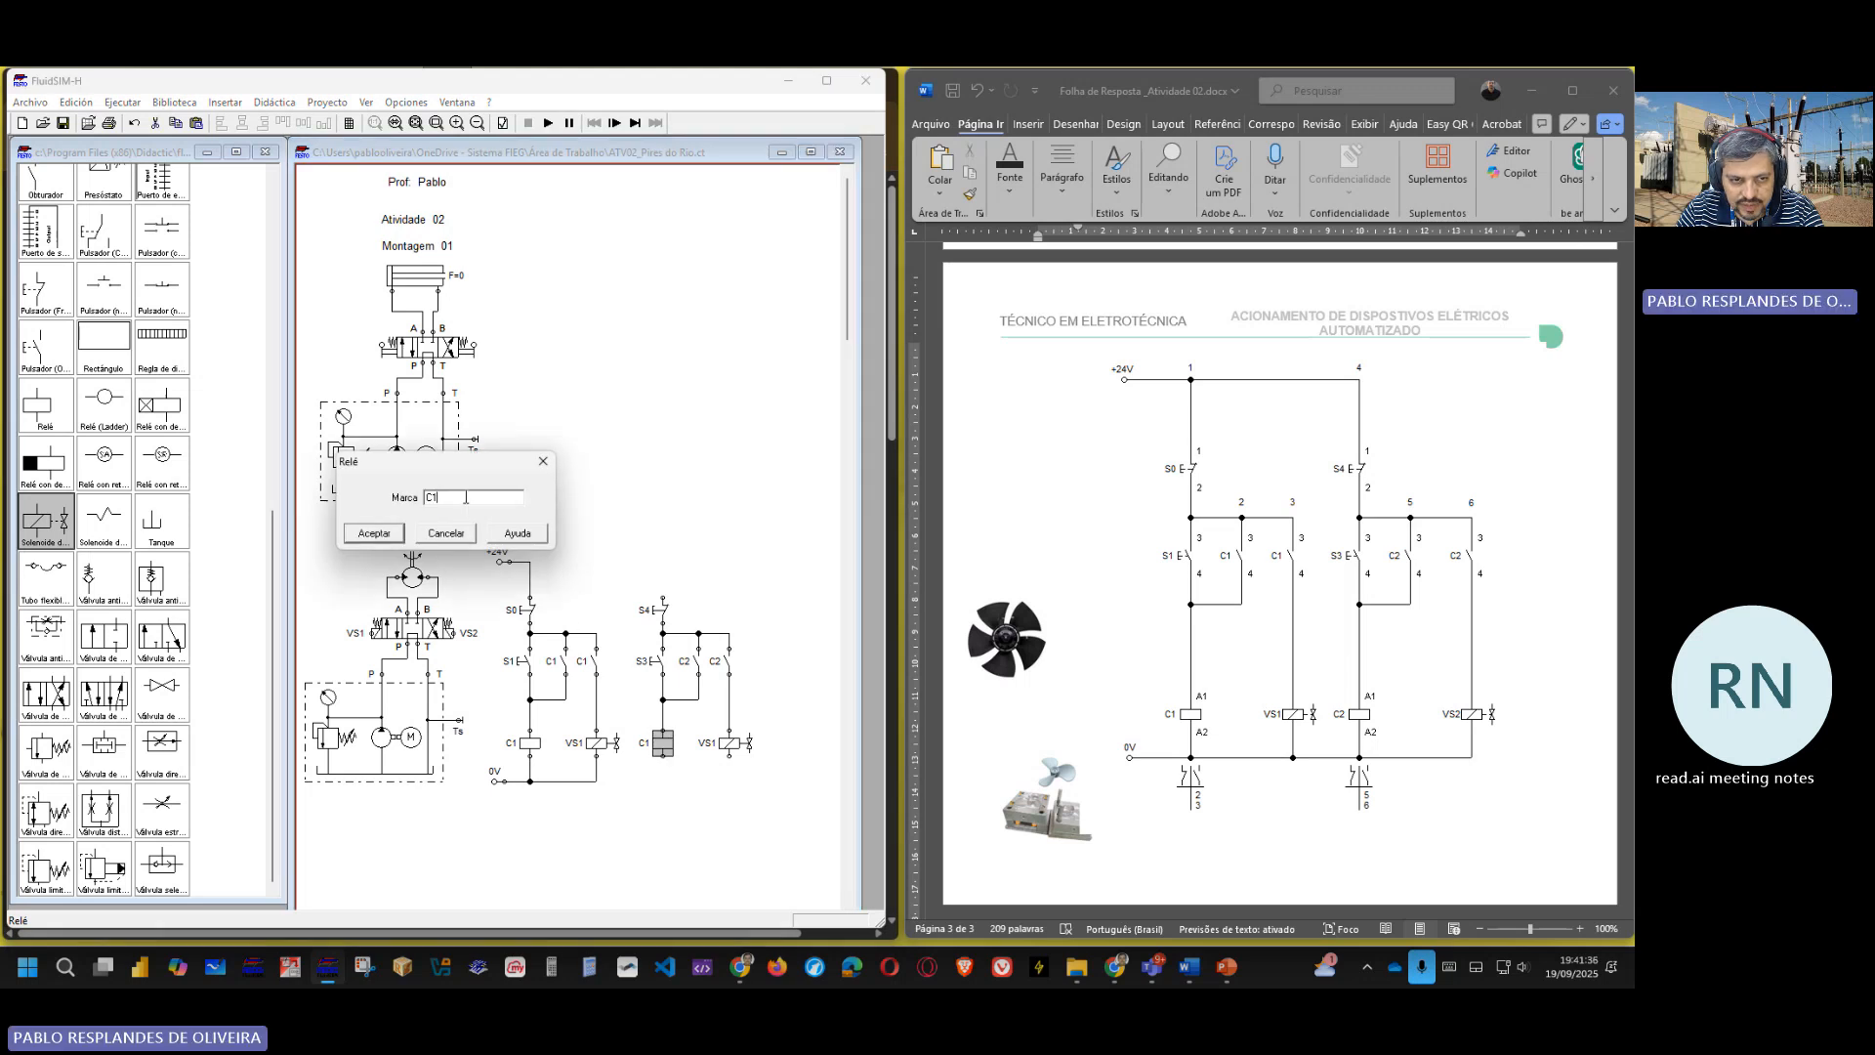
pyautogui.press('BackSpace')
pyautogui.write('2')
pyautogui.press('Return')
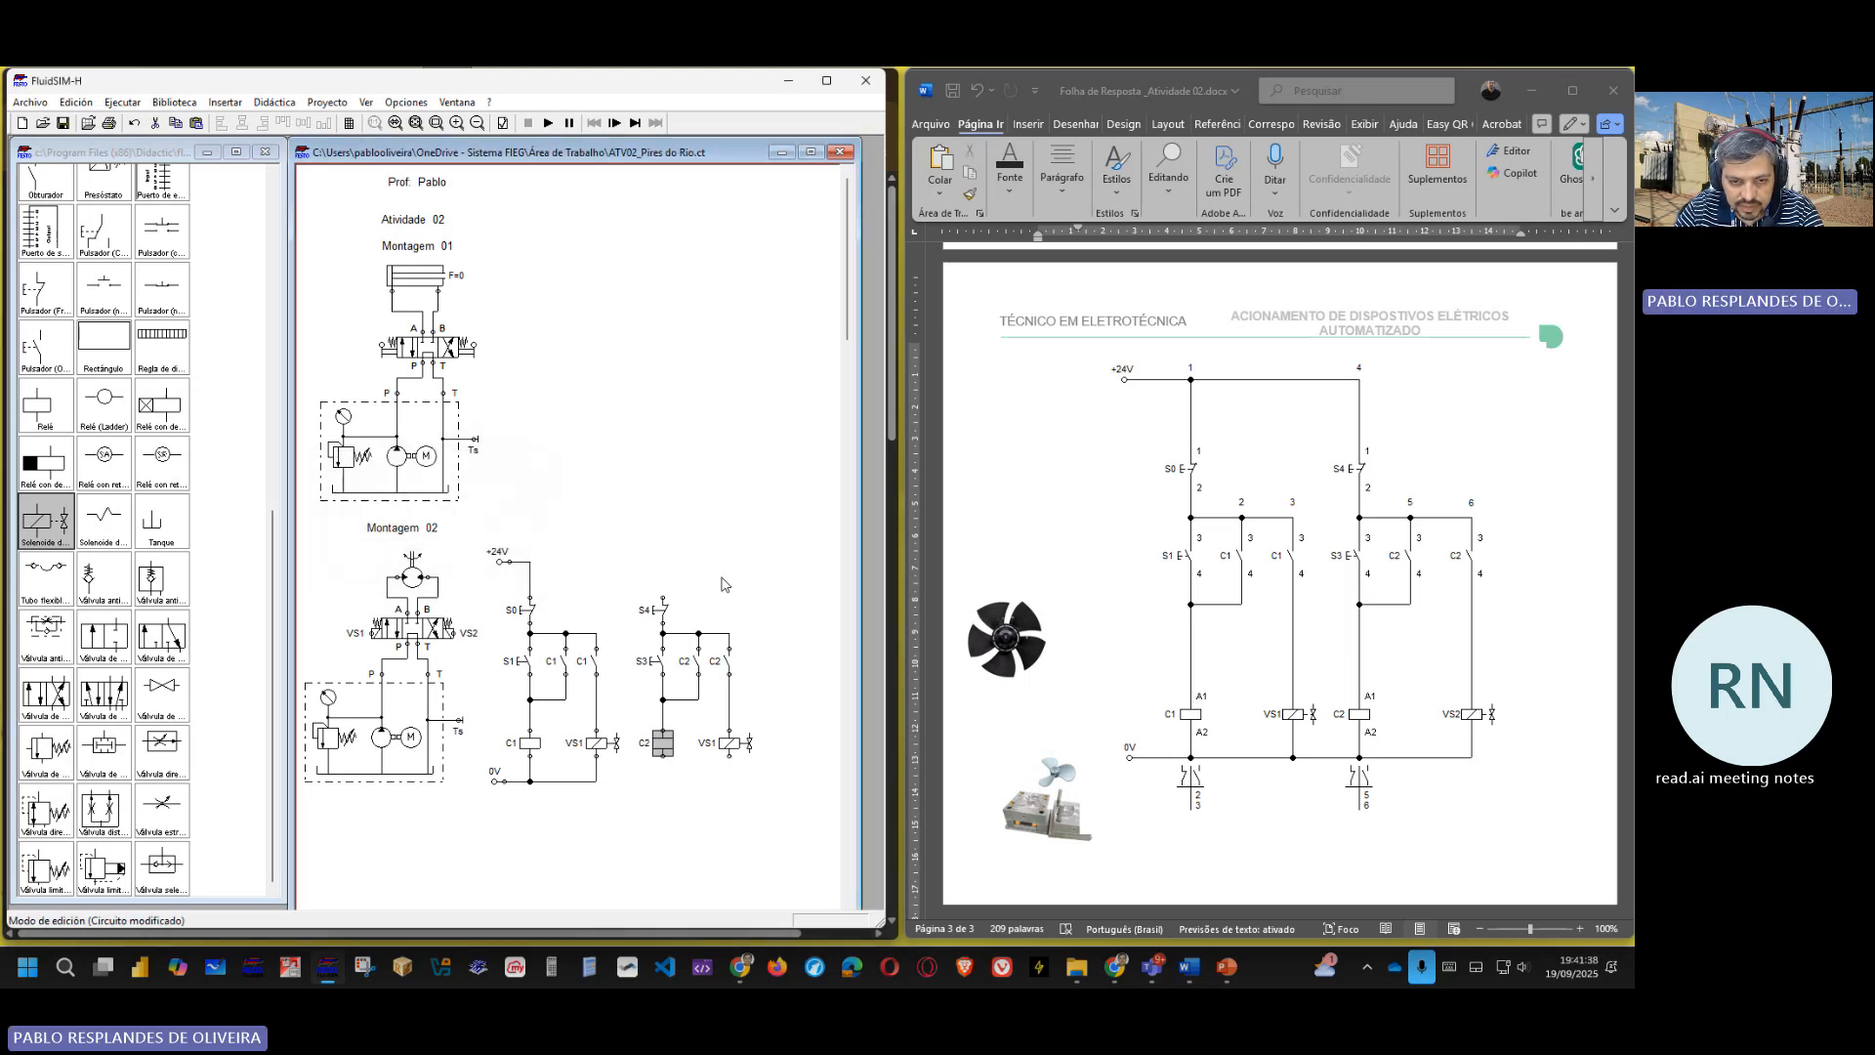
# - Relabel the solenoid valve coil in the copied branch VS2 and save the circuit
pyautogui.click(730, 748)
pyautogui.doubleClick(731, 748)
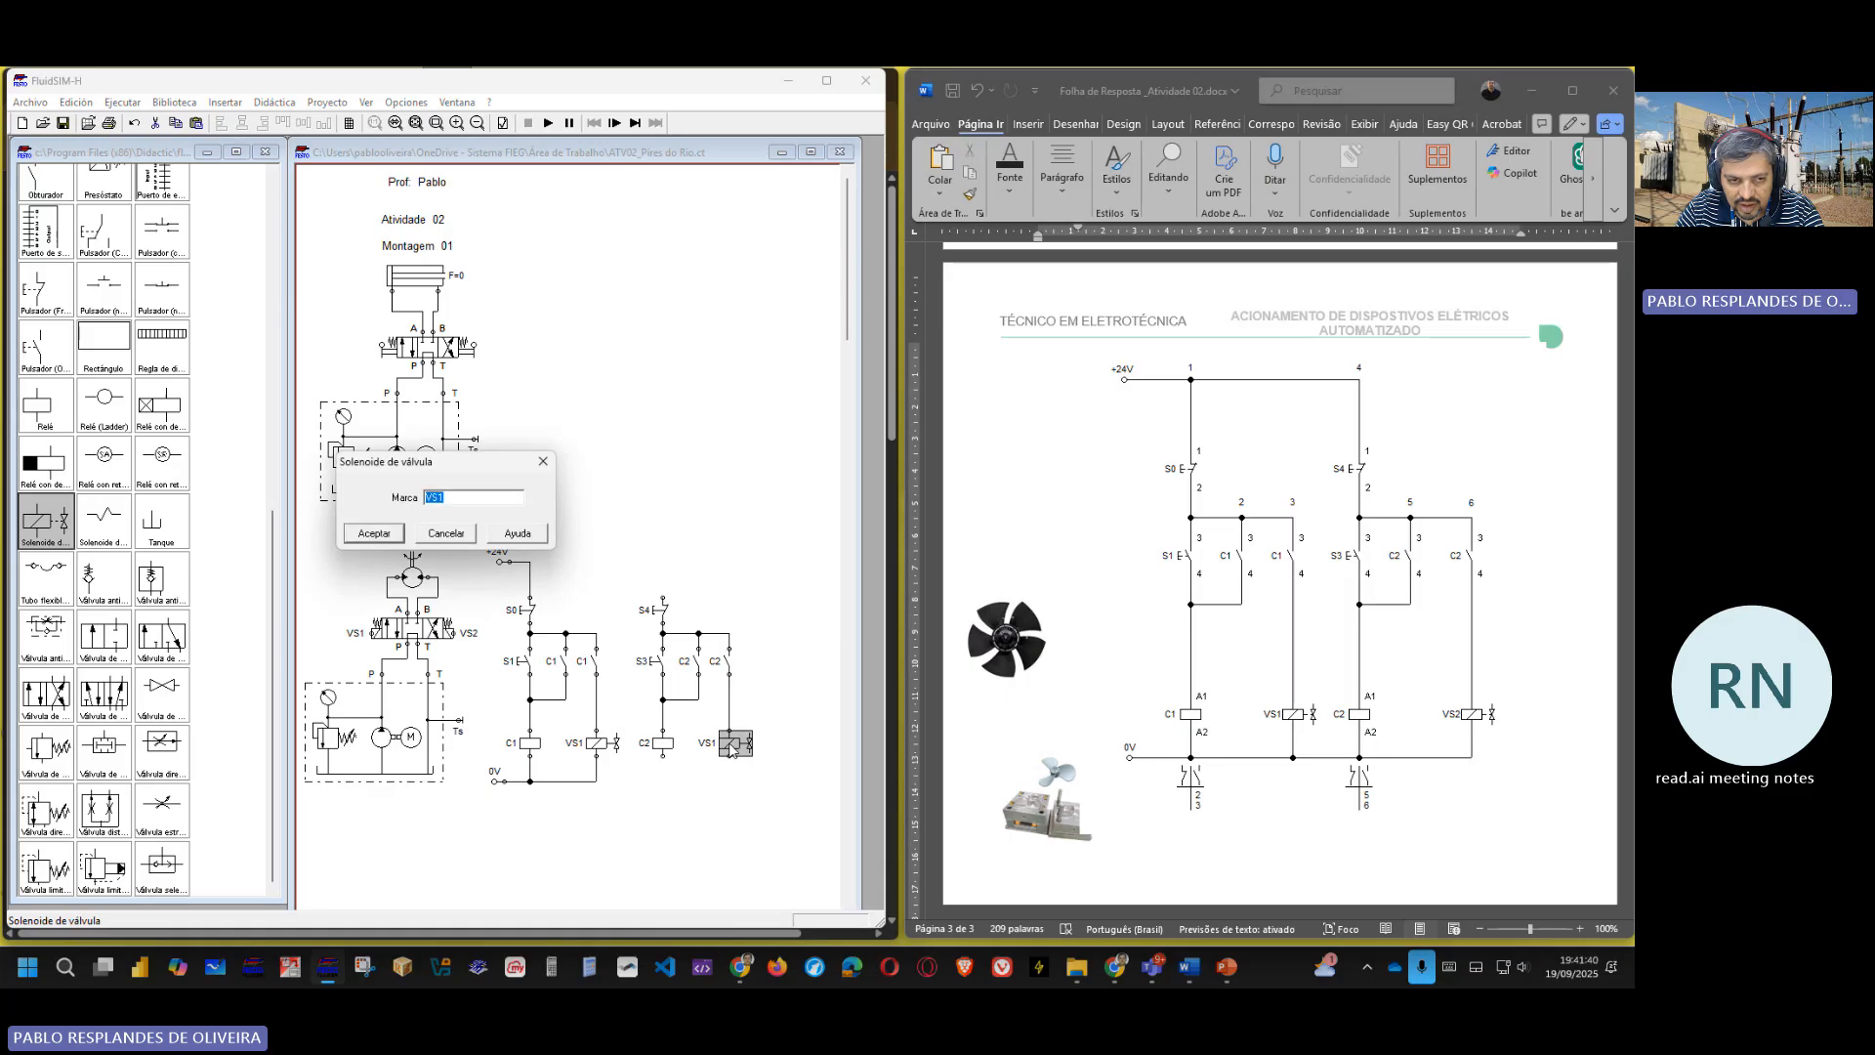
pyautogui.click(454, 495)
pyautogui.press('BackSpace')
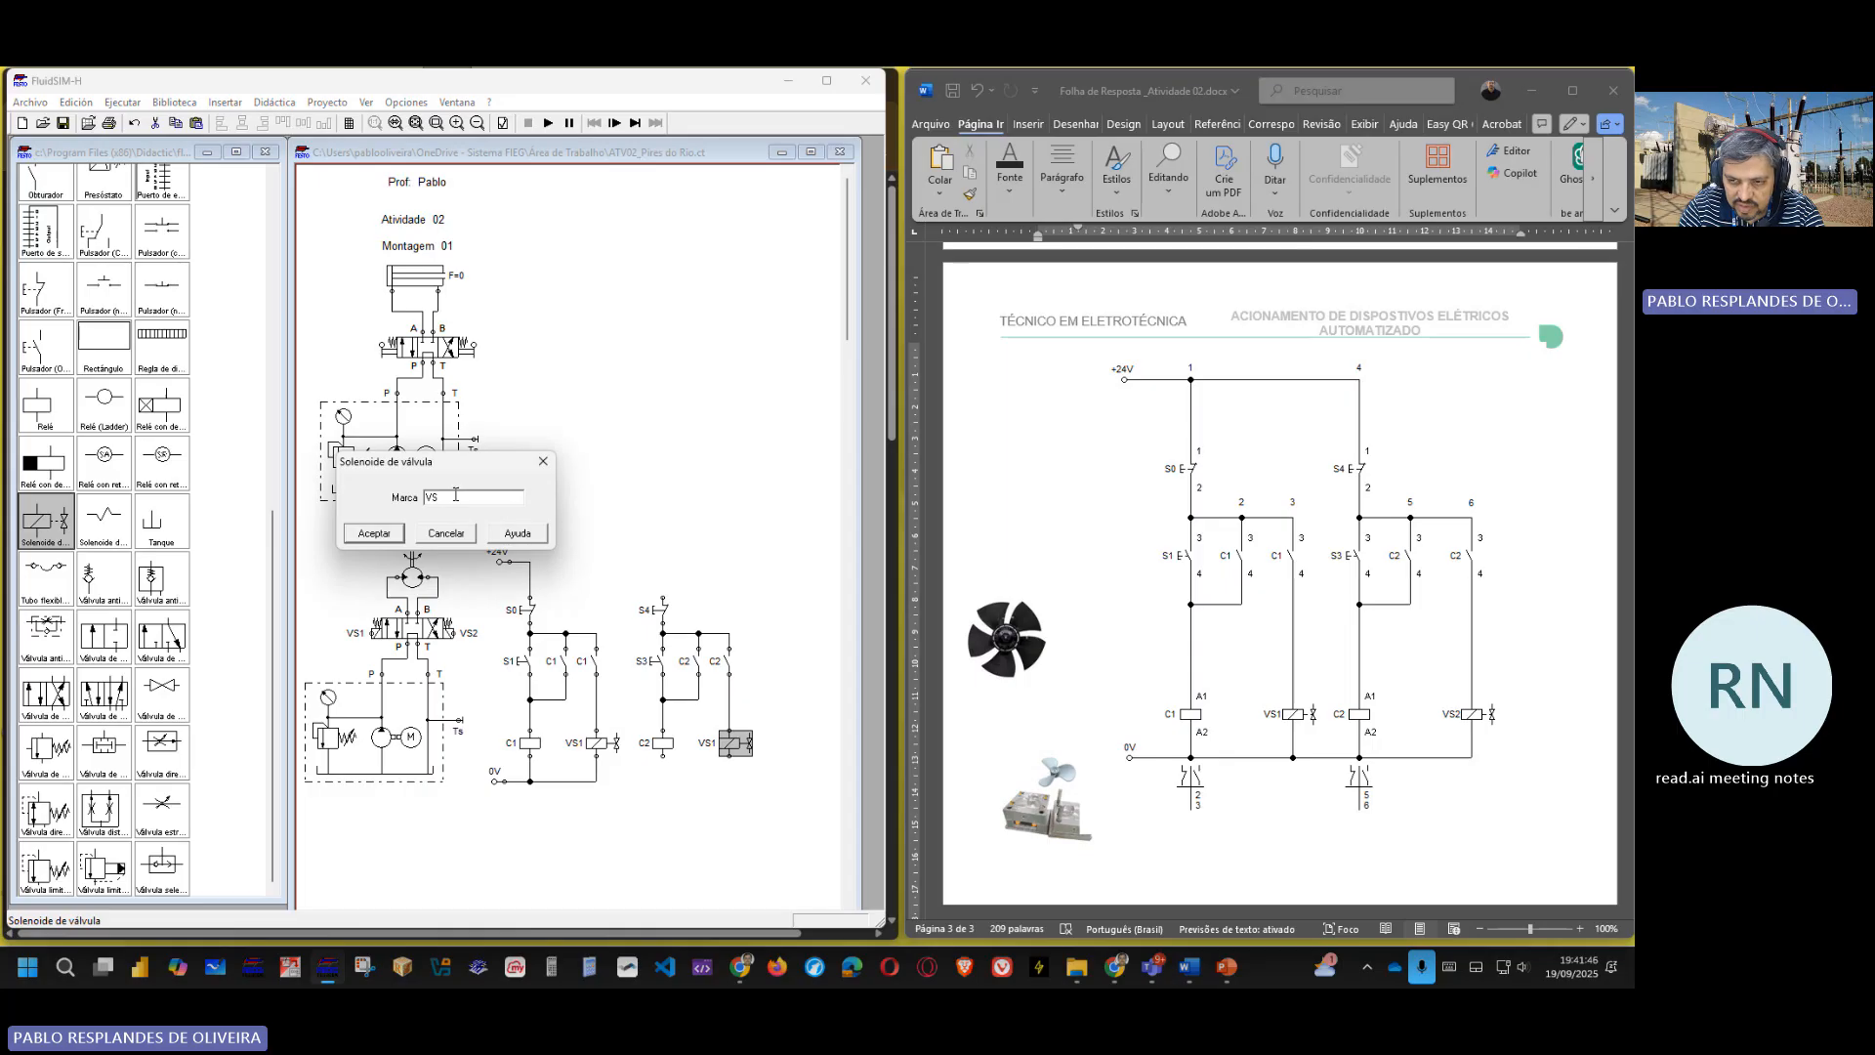
pyautogui.write('2')
pyautogui.press('Return')
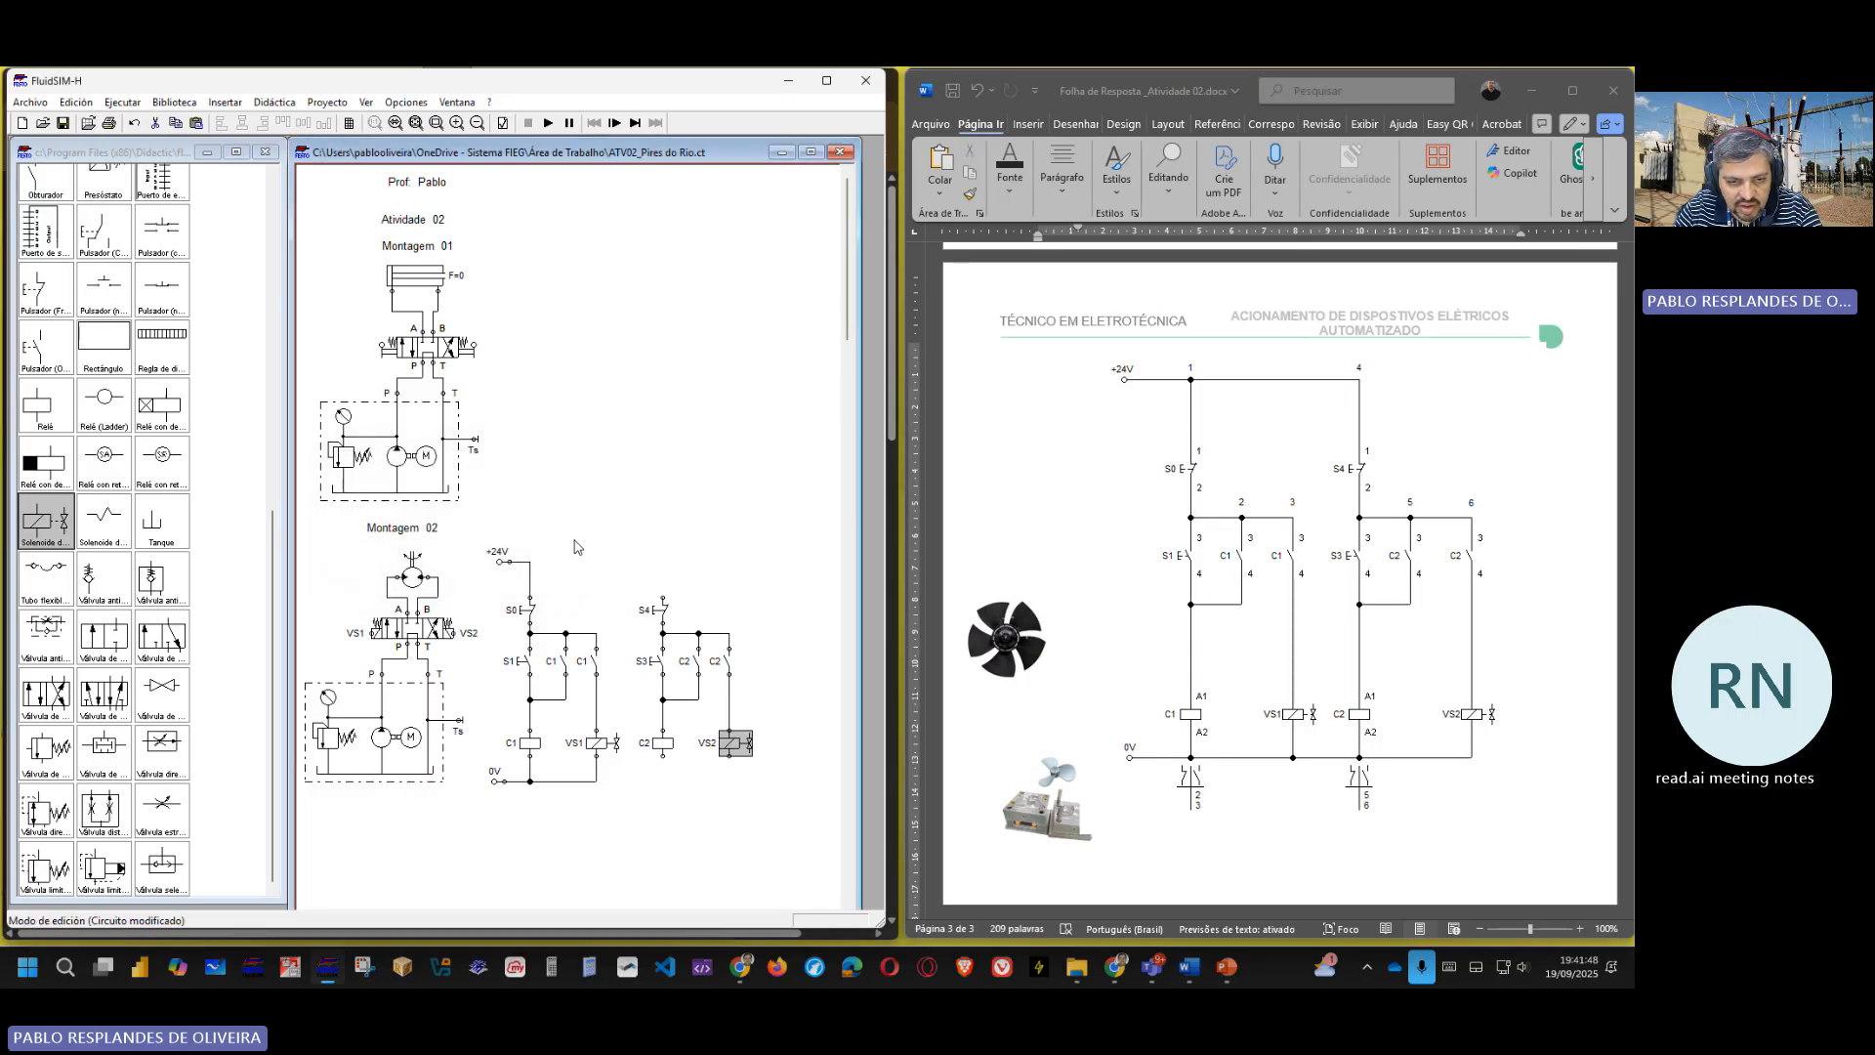
pyautogui.click(787, 871)
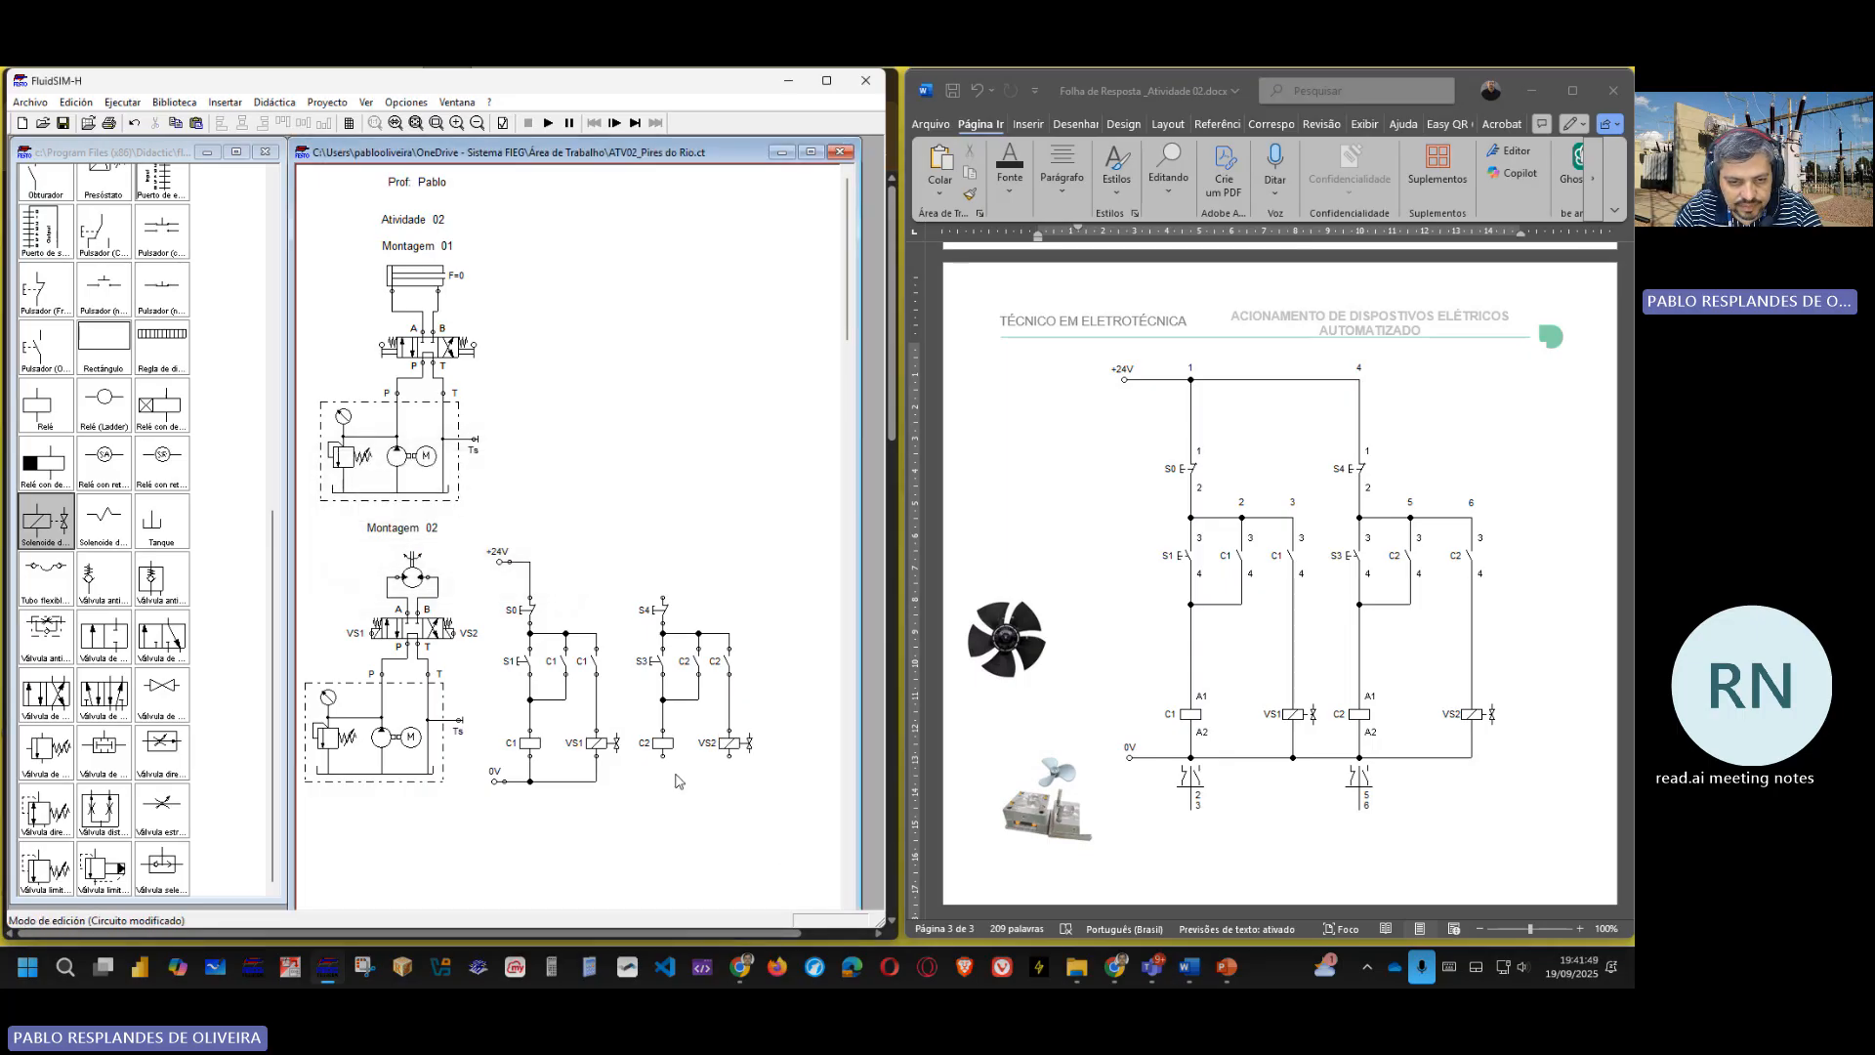
pyautogui.click(64, 122)
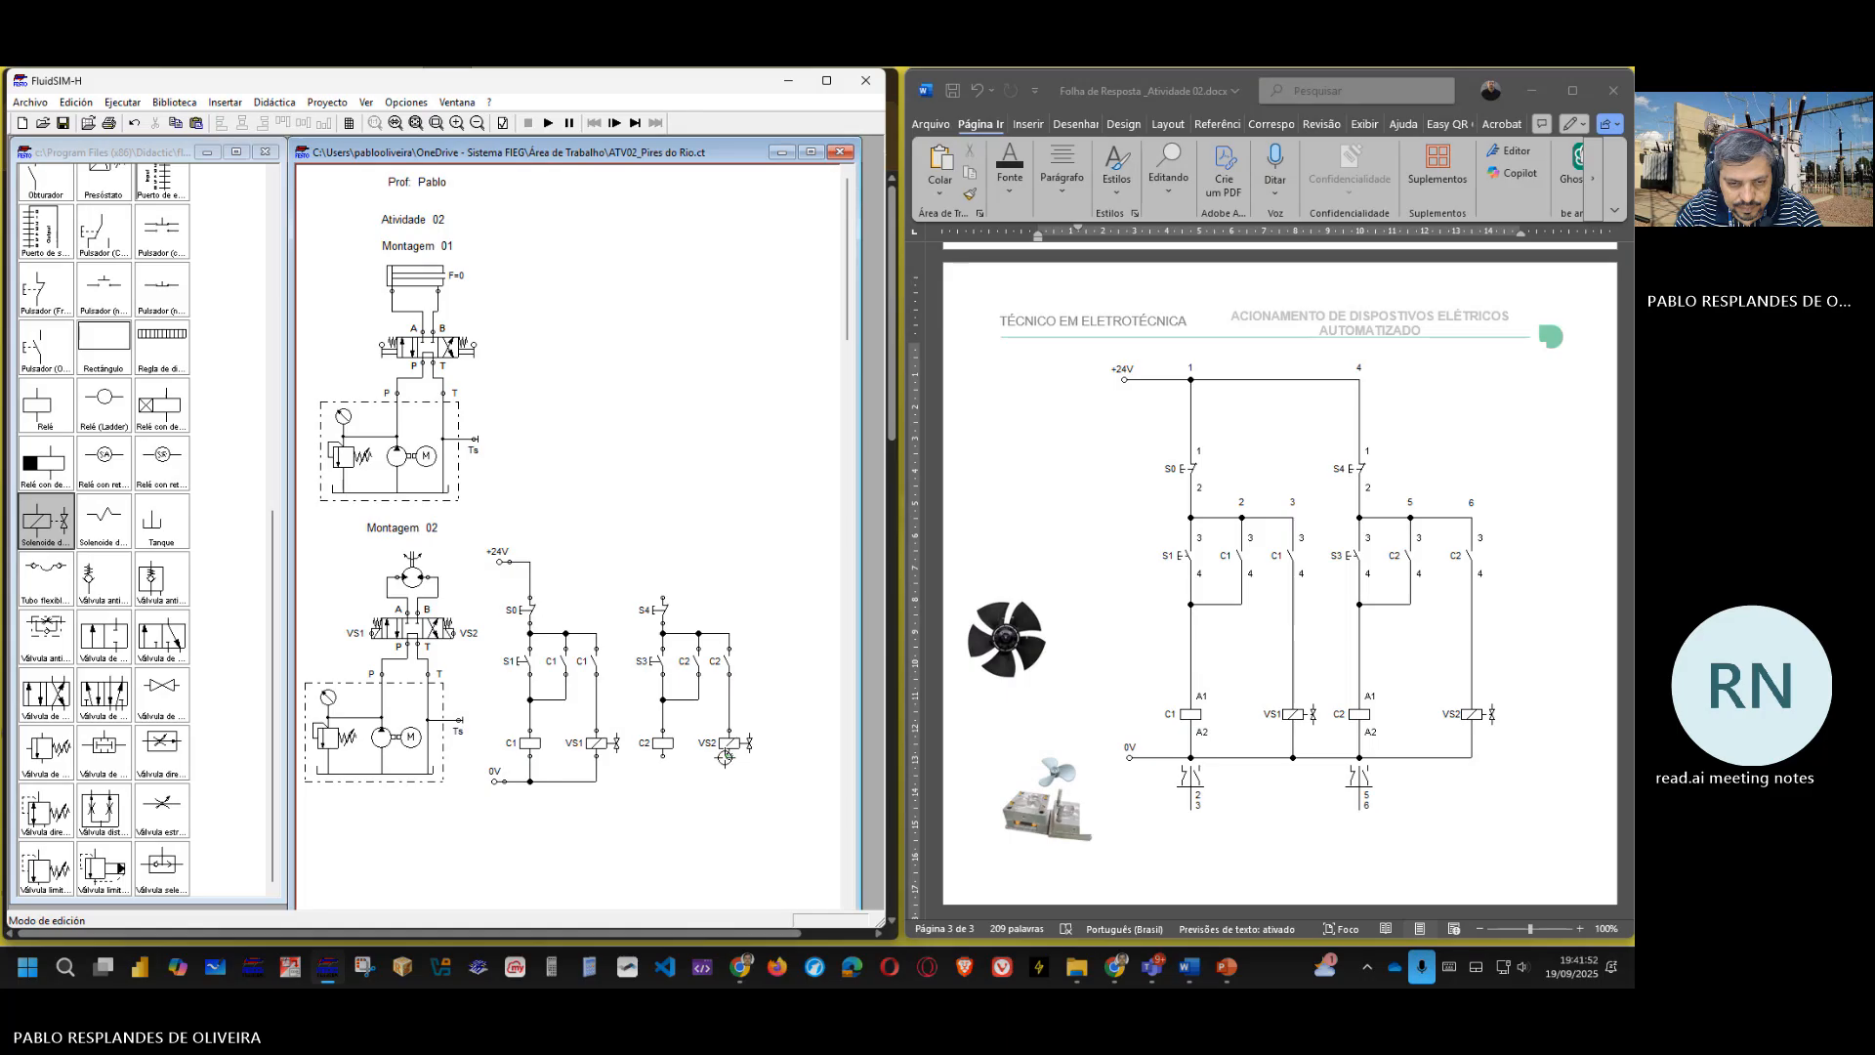
# - Wire the second branch's solenoid and relay to the 0V line and its S4 pushbutton to the +24V line, and save the circuit
pyautogui.moveTo(726, 756); pyautogui.dragTo(662, 781)
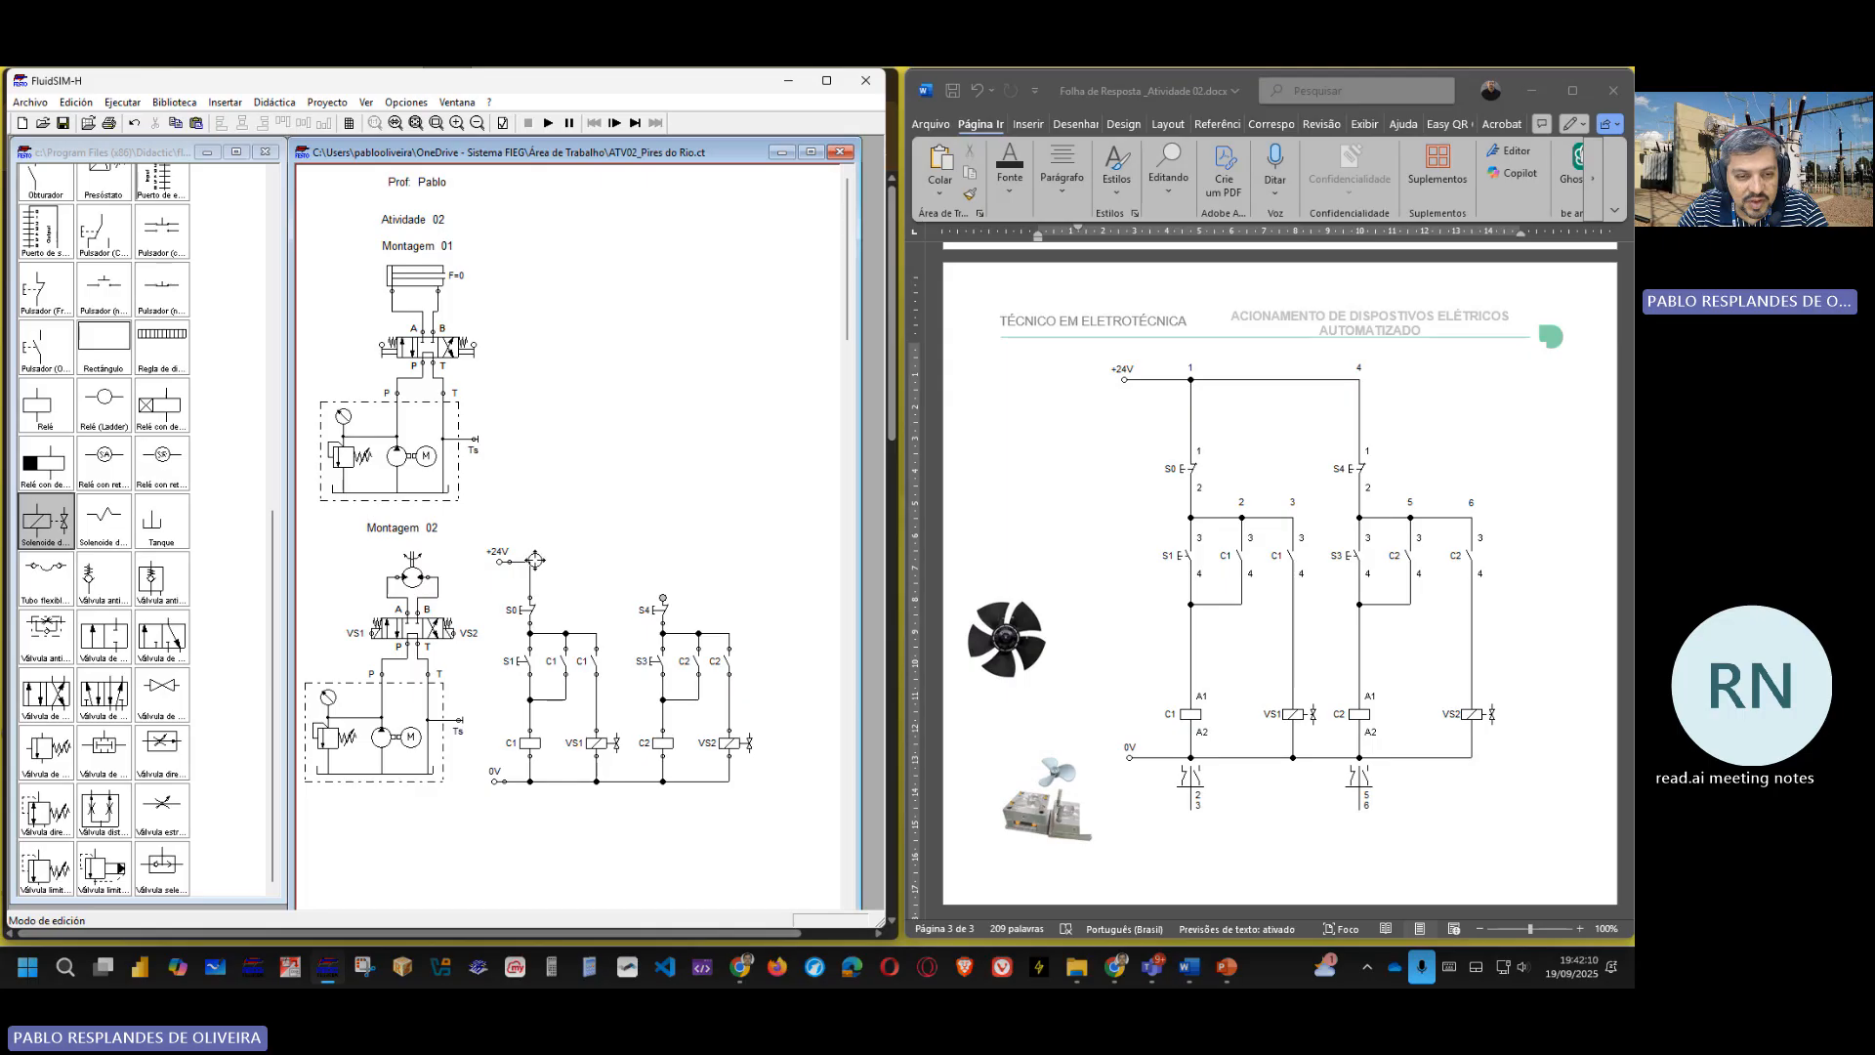
pyautogui.moveTo(530, 561); pyautogui.dragTo(663, 597)
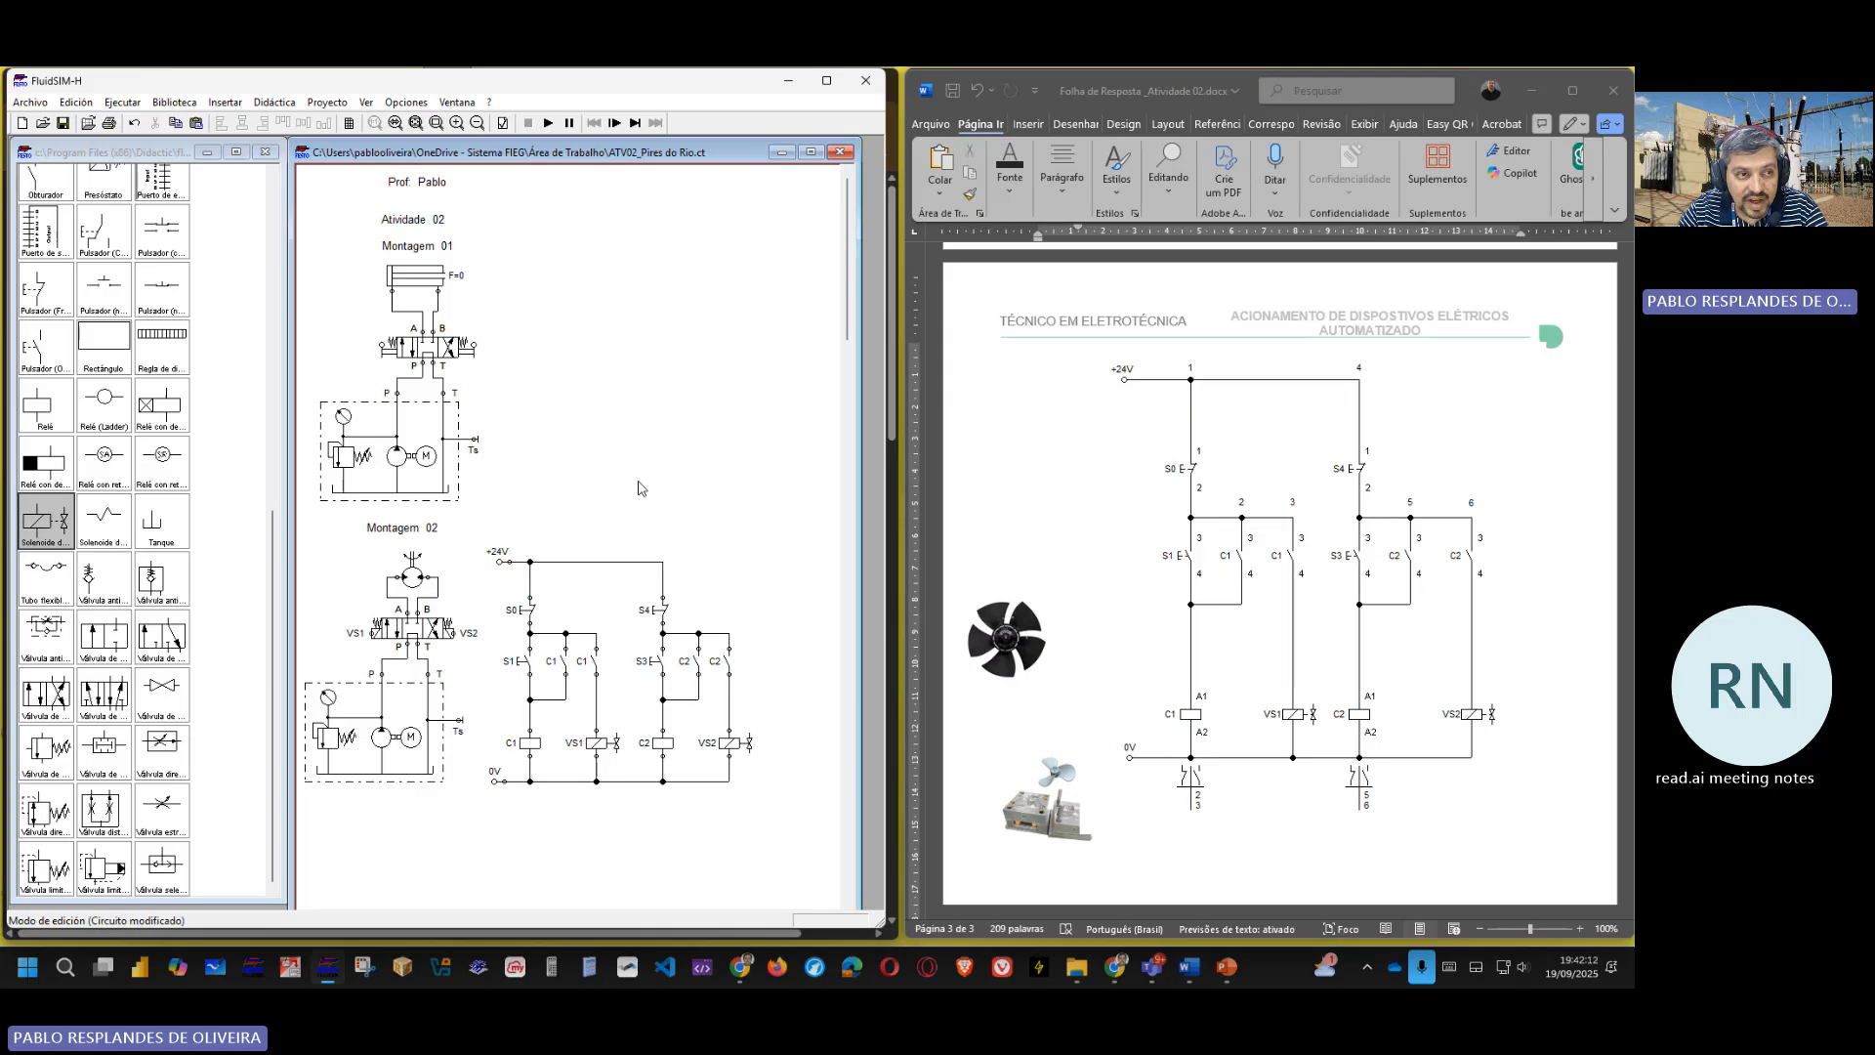
pyautogui.hotkey('ctrl', 's')
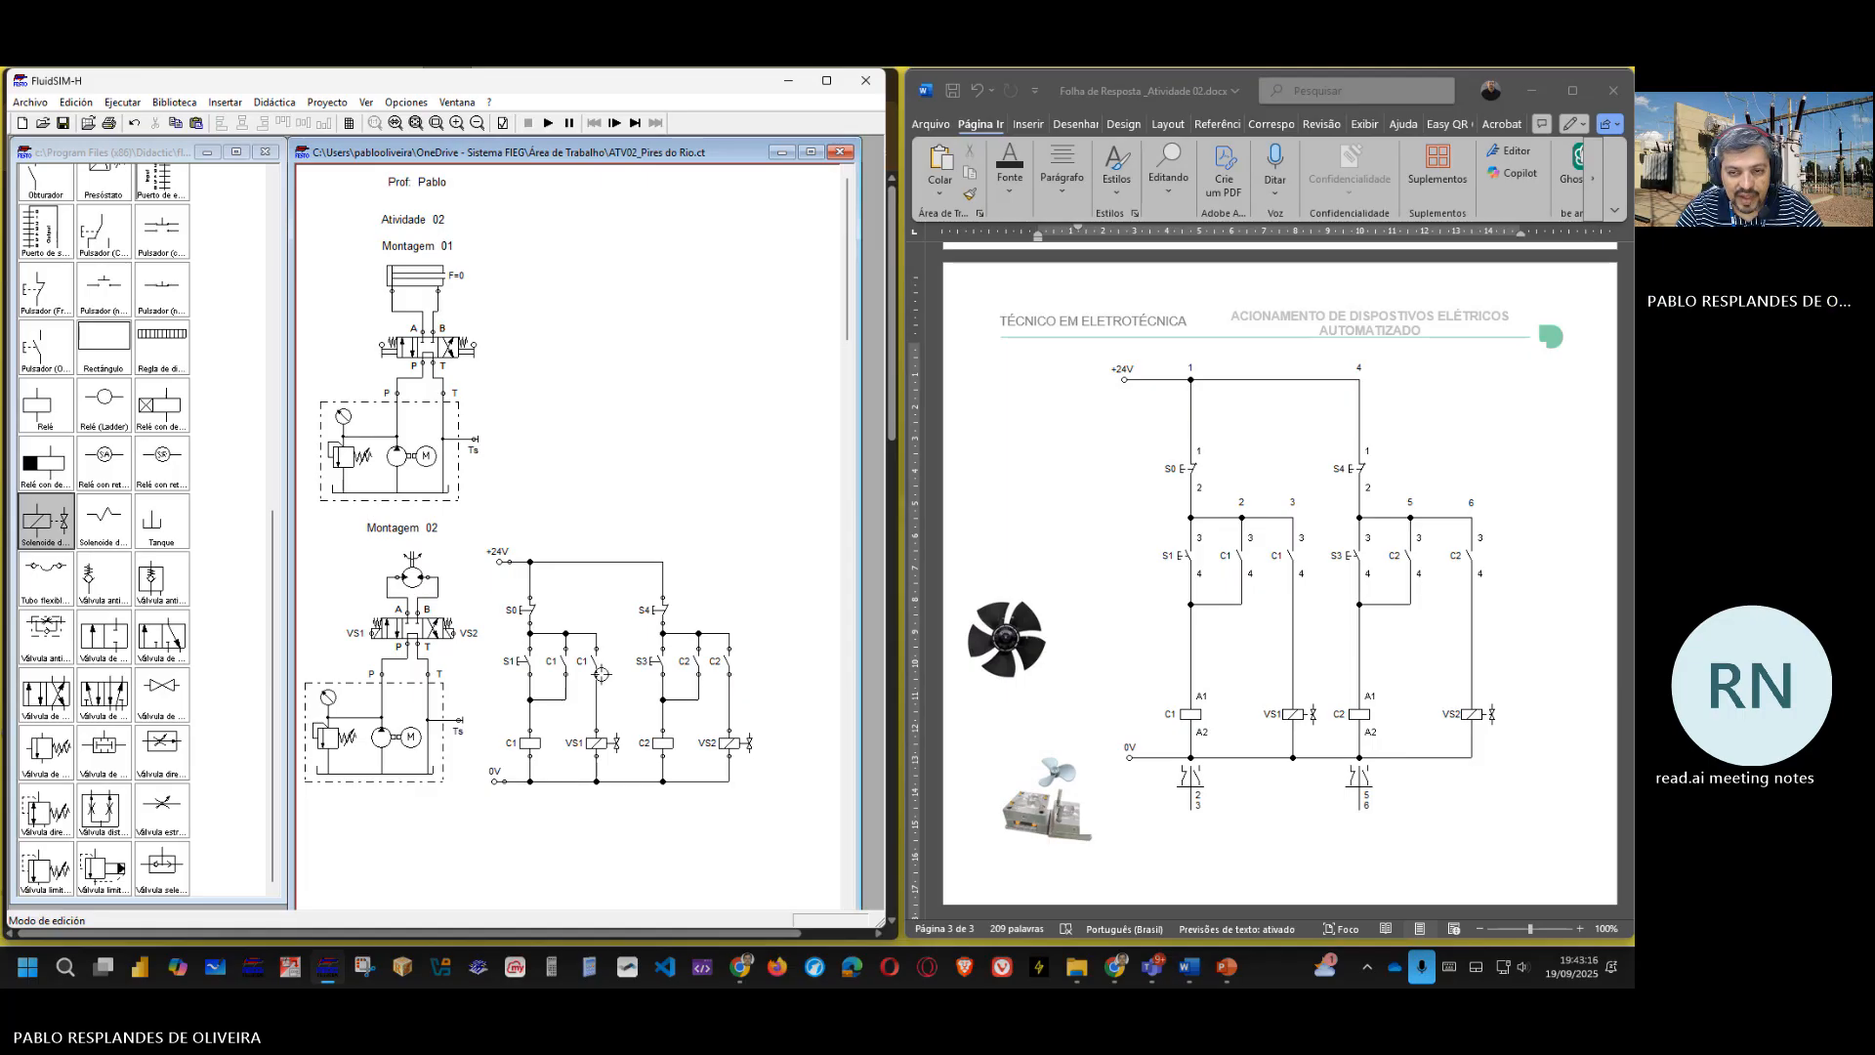
# - In the Montagem 02 text of the Word answer sheet, correct "maquinas" to "máquinas" and remove the repeated word "motor"
pyautogui.scroll(10, 1150, 506)
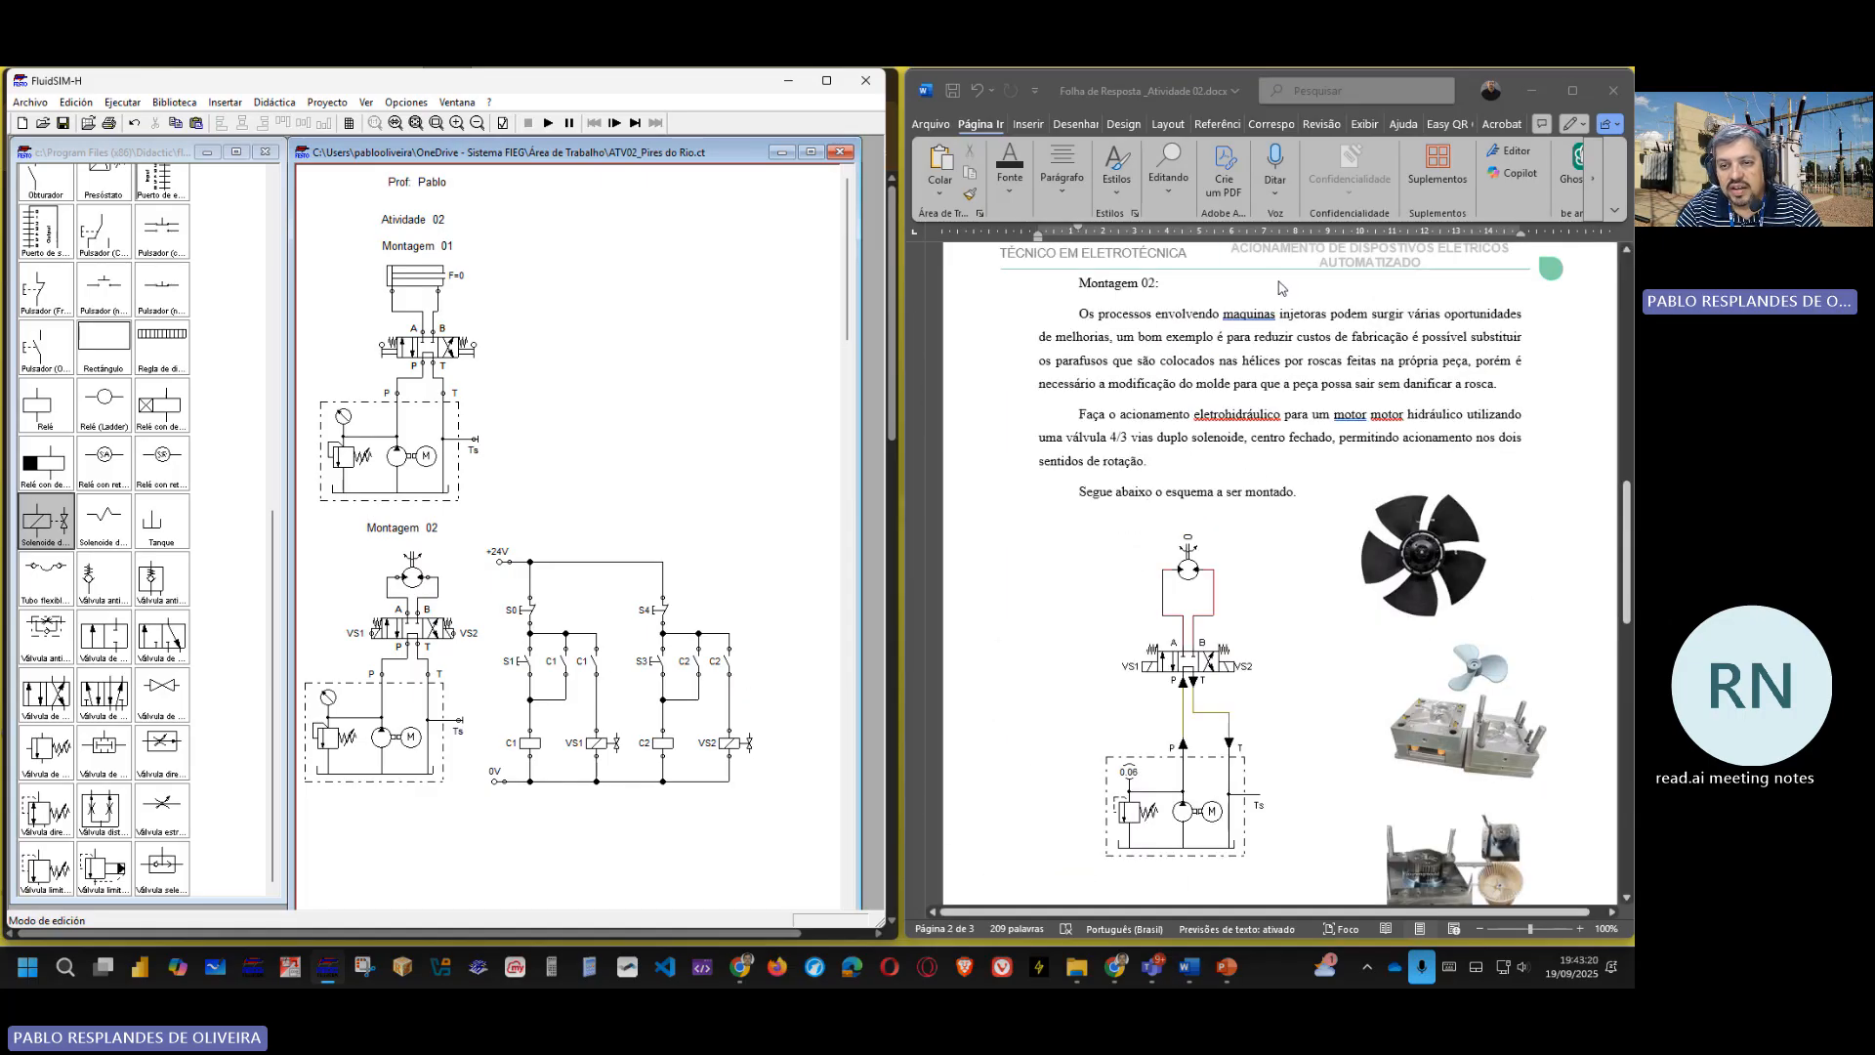
pyautogui.click(1238, 311)
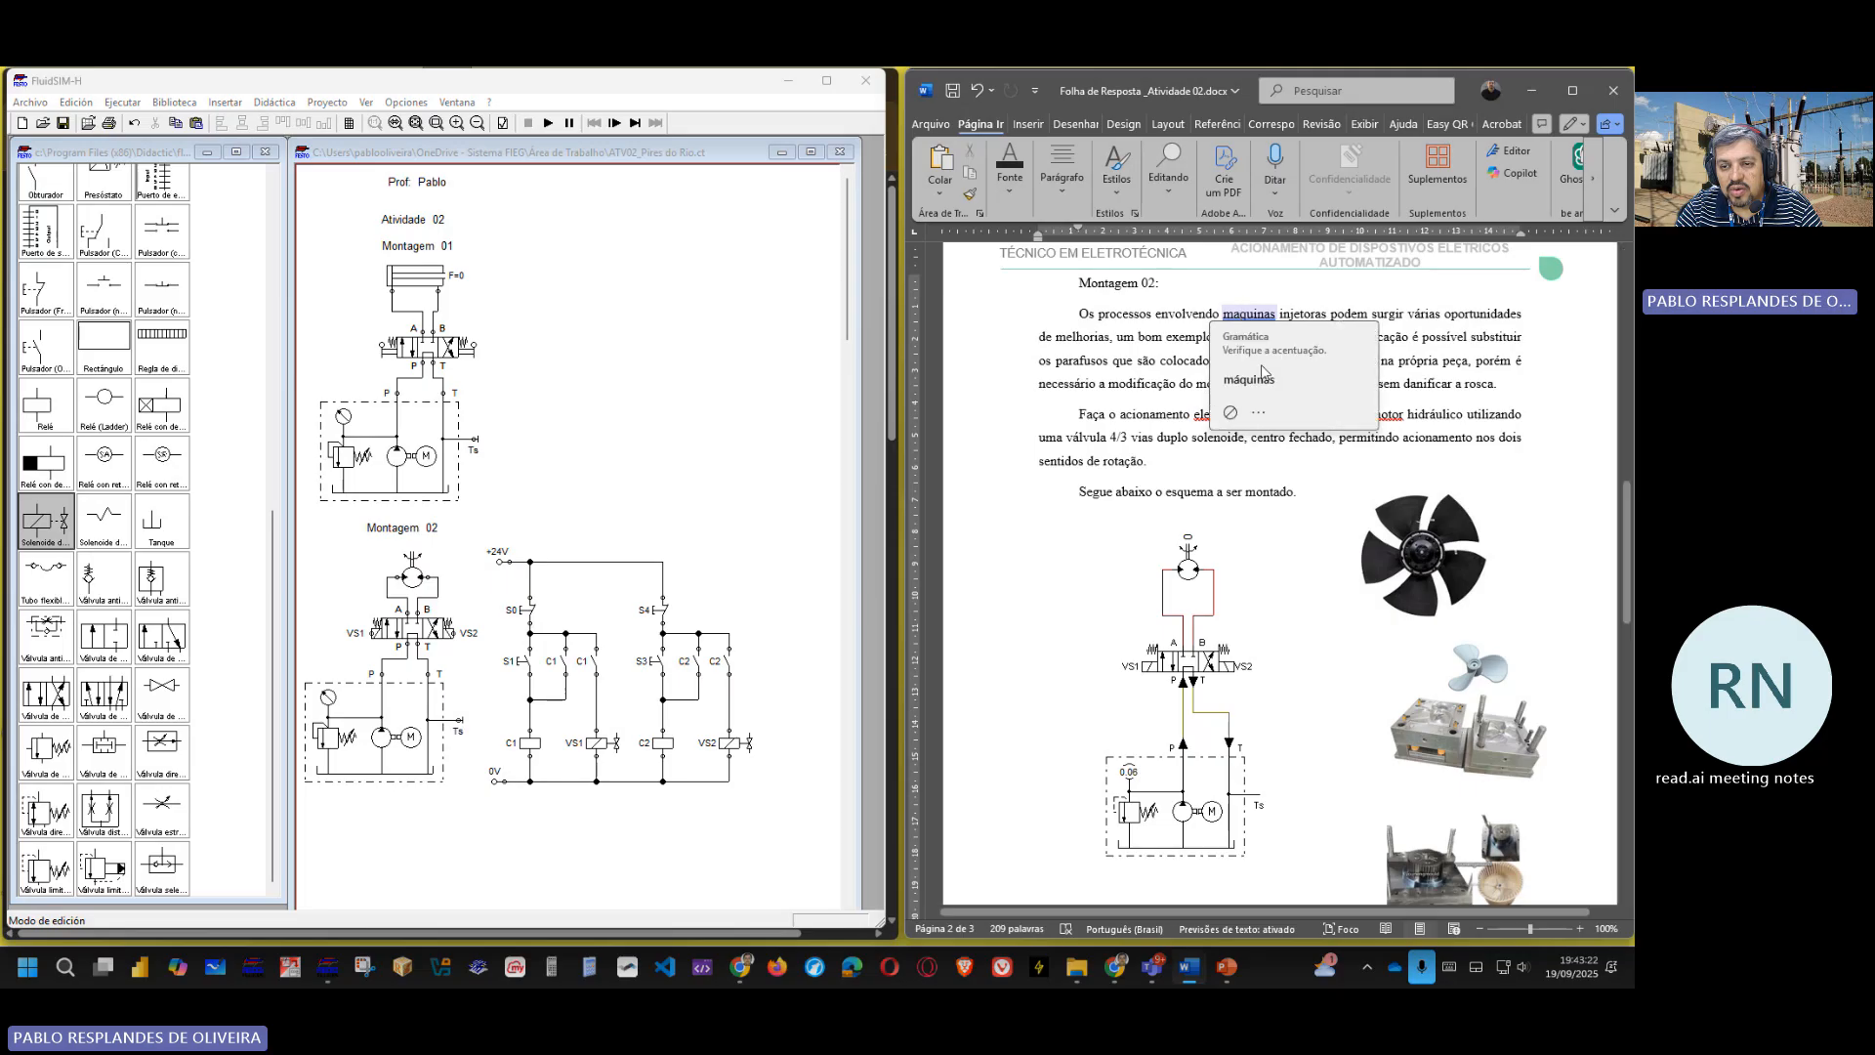
pyautogui.click(1255, 376)
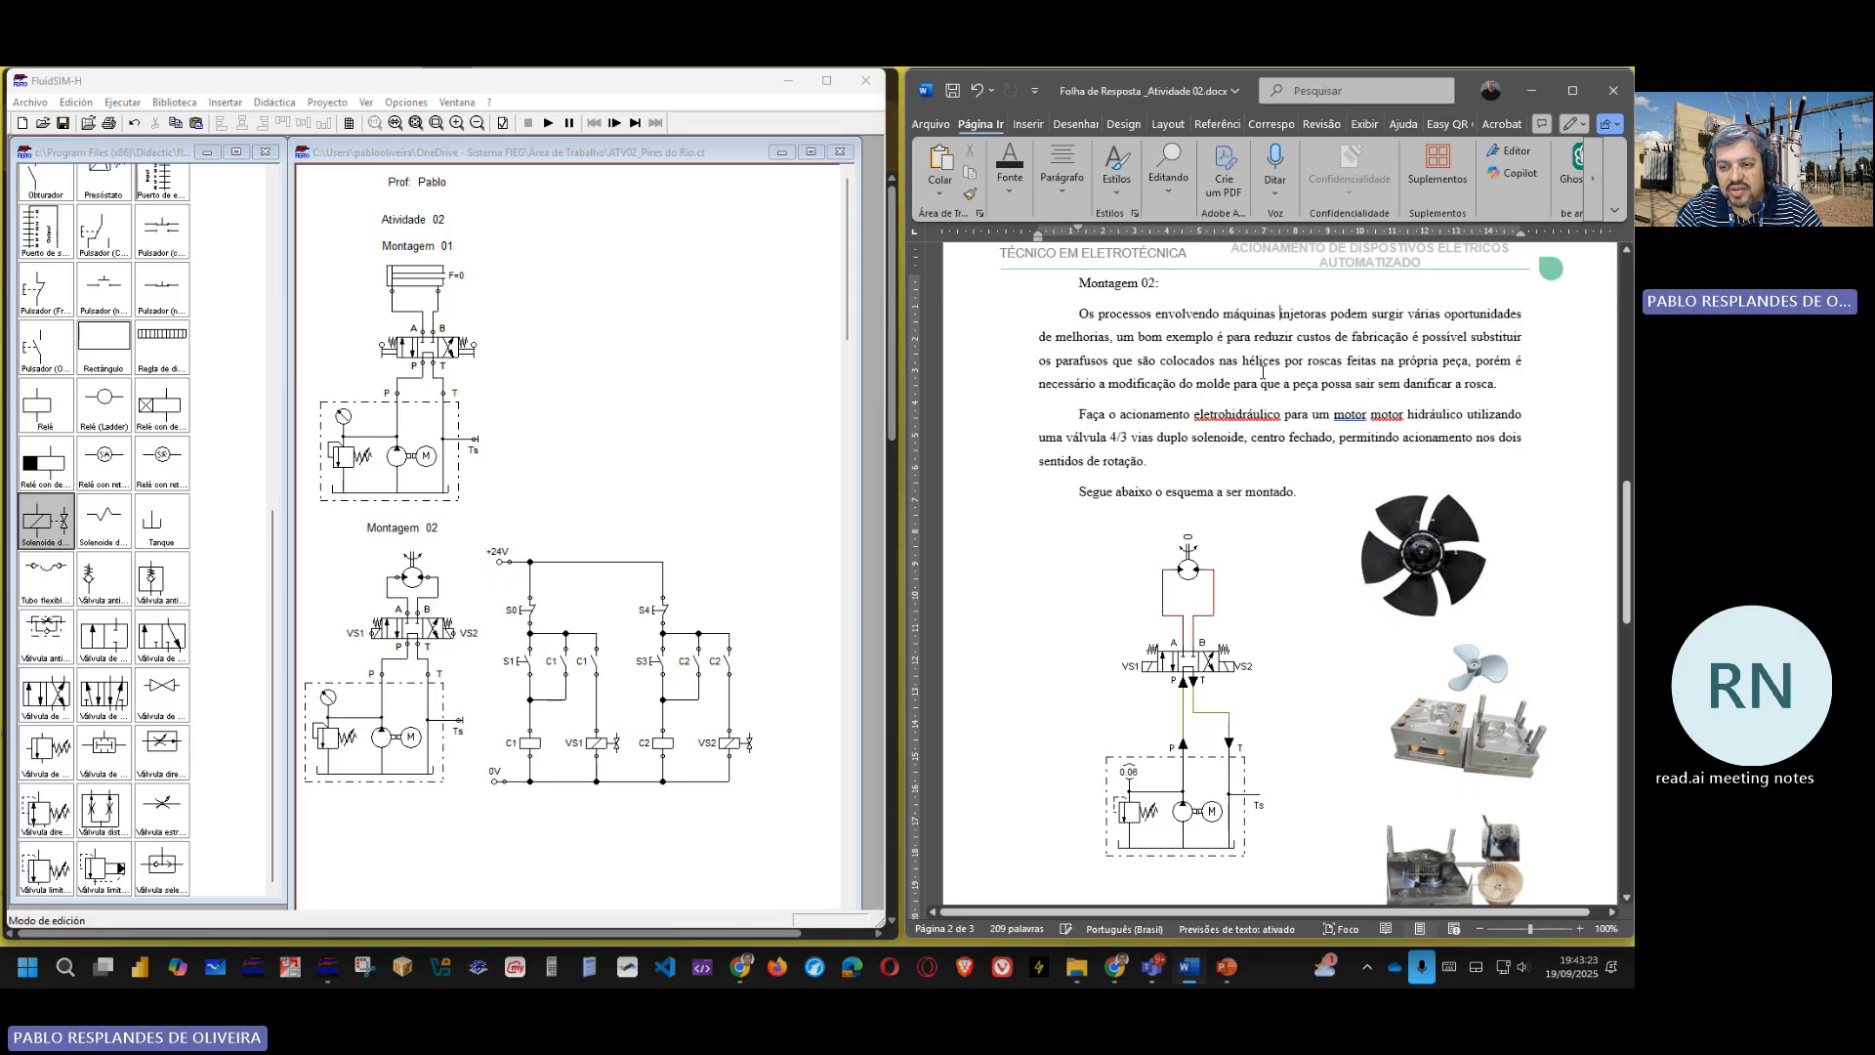
pyautogui.click(1382, 415)
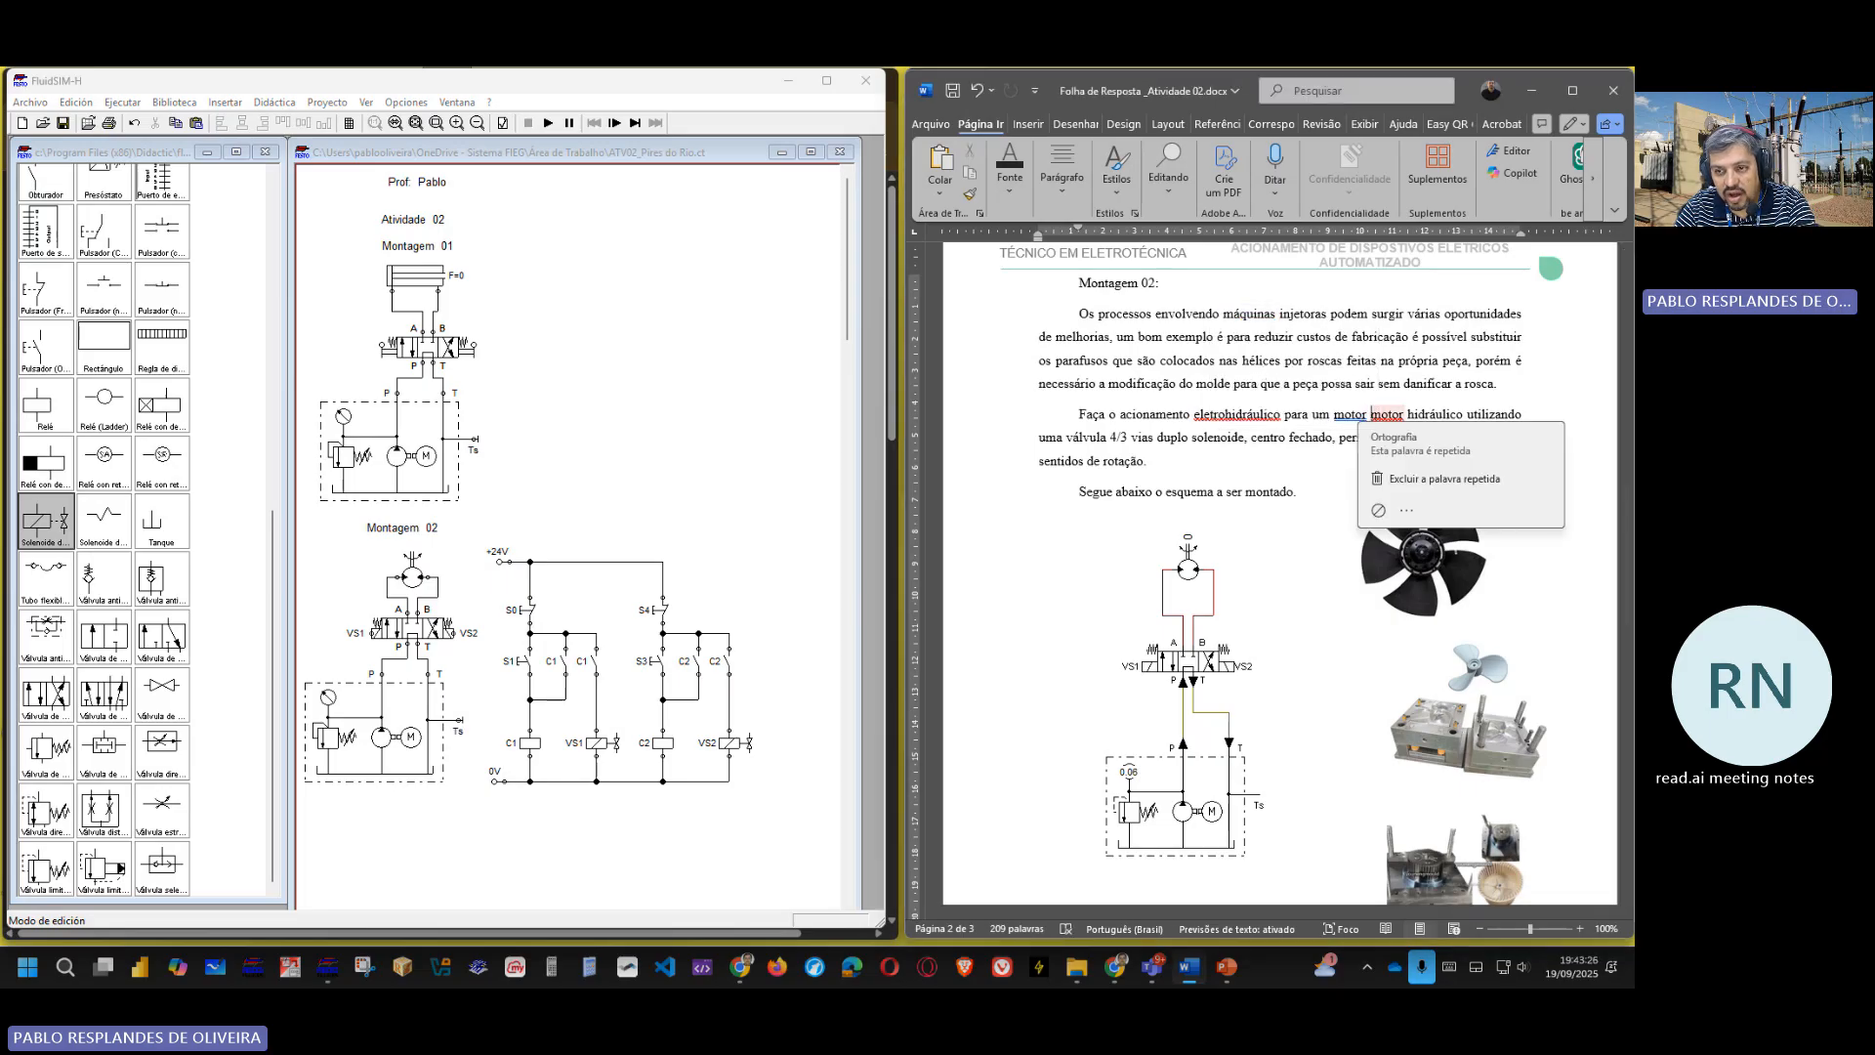
pyautogui.click(1440, 479)
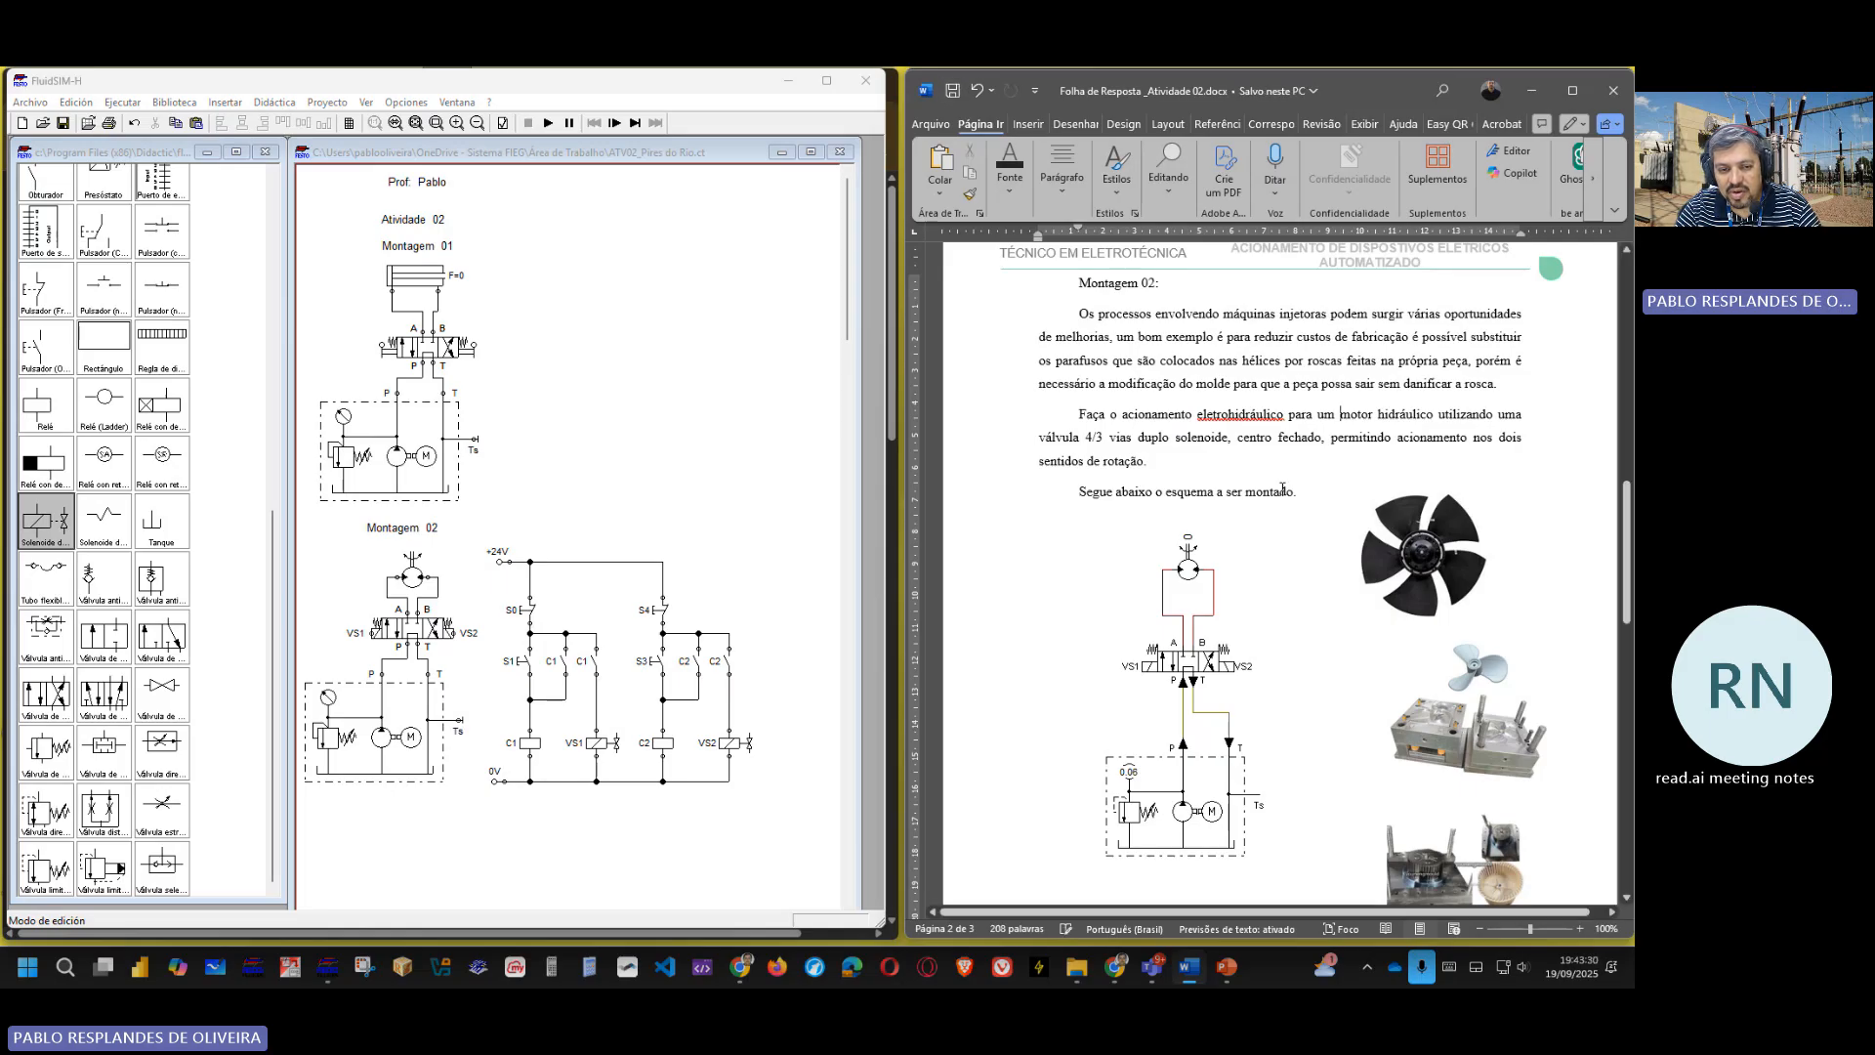
# - Reposition the fan picture slightly and move the two mould pictures below it closer to it beside the hydraulic schematic
pyautogui.scroll(-1, 1278, 493)
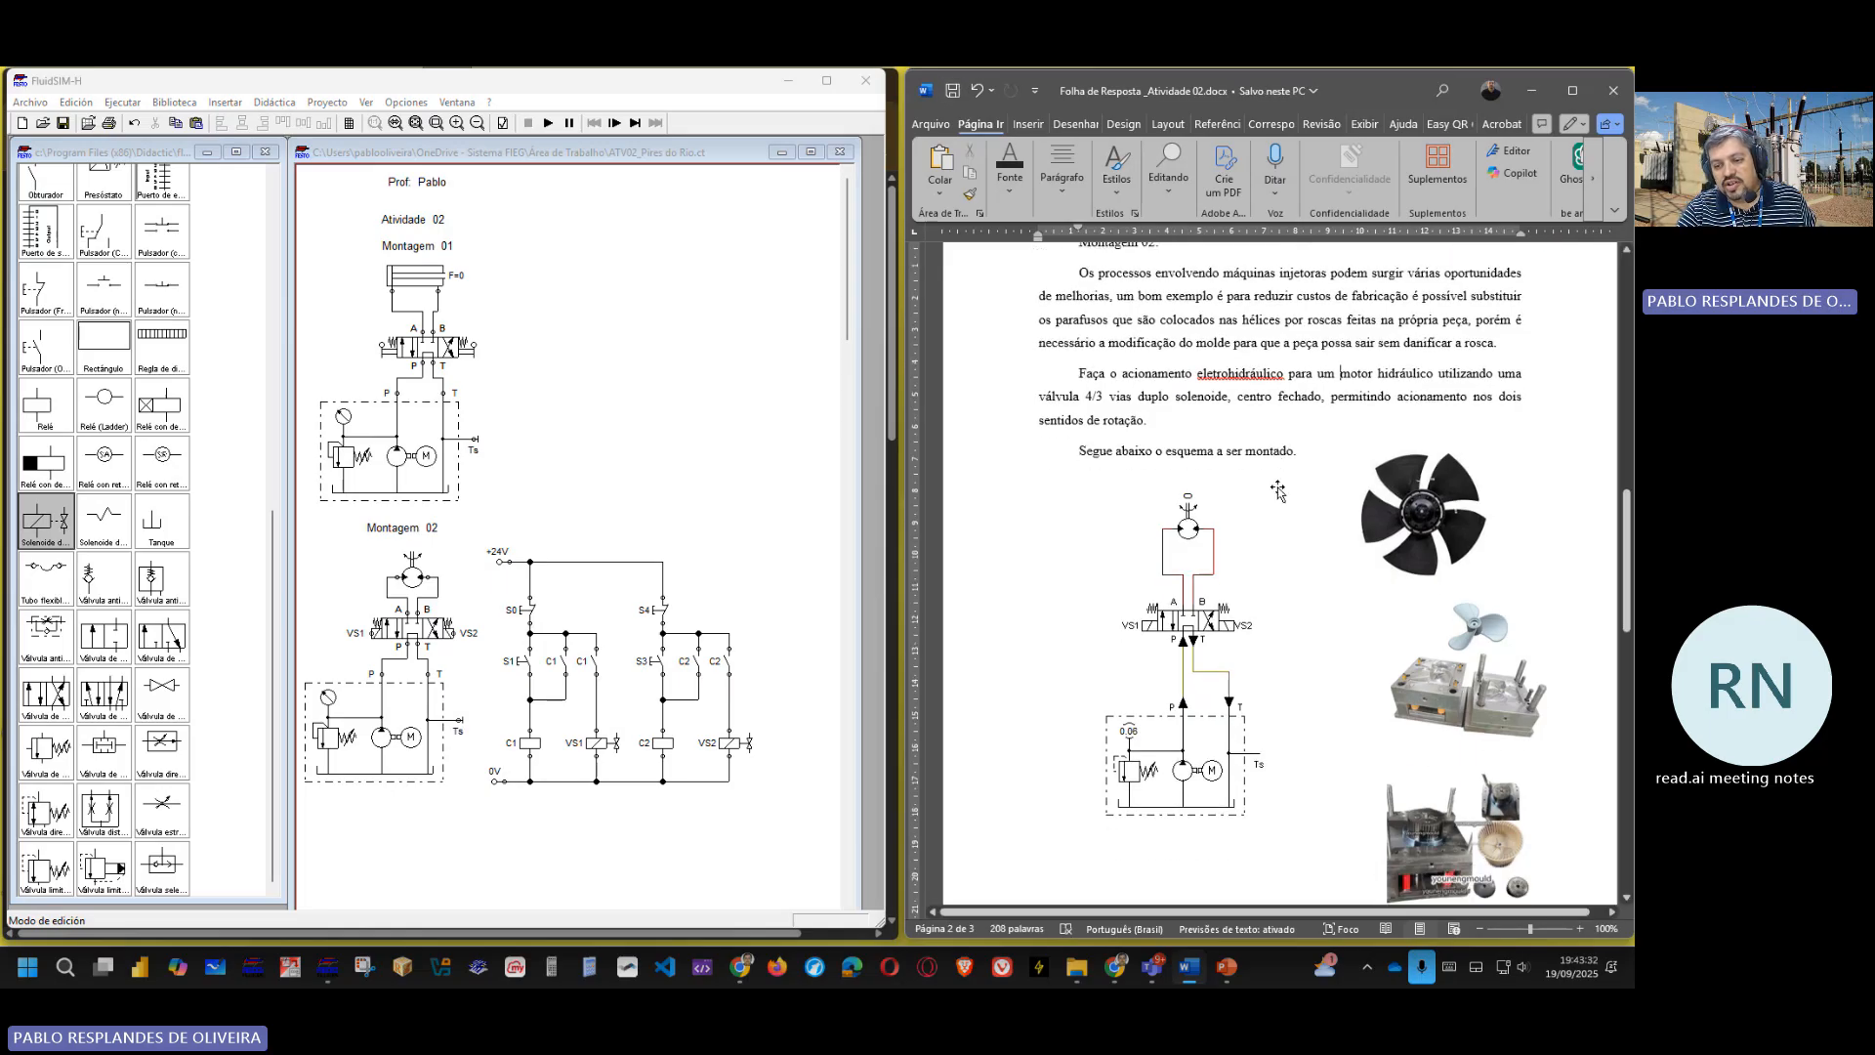
pyautogui.scroll(1, 1279, 492)
pyautogui.click(1425, 517)
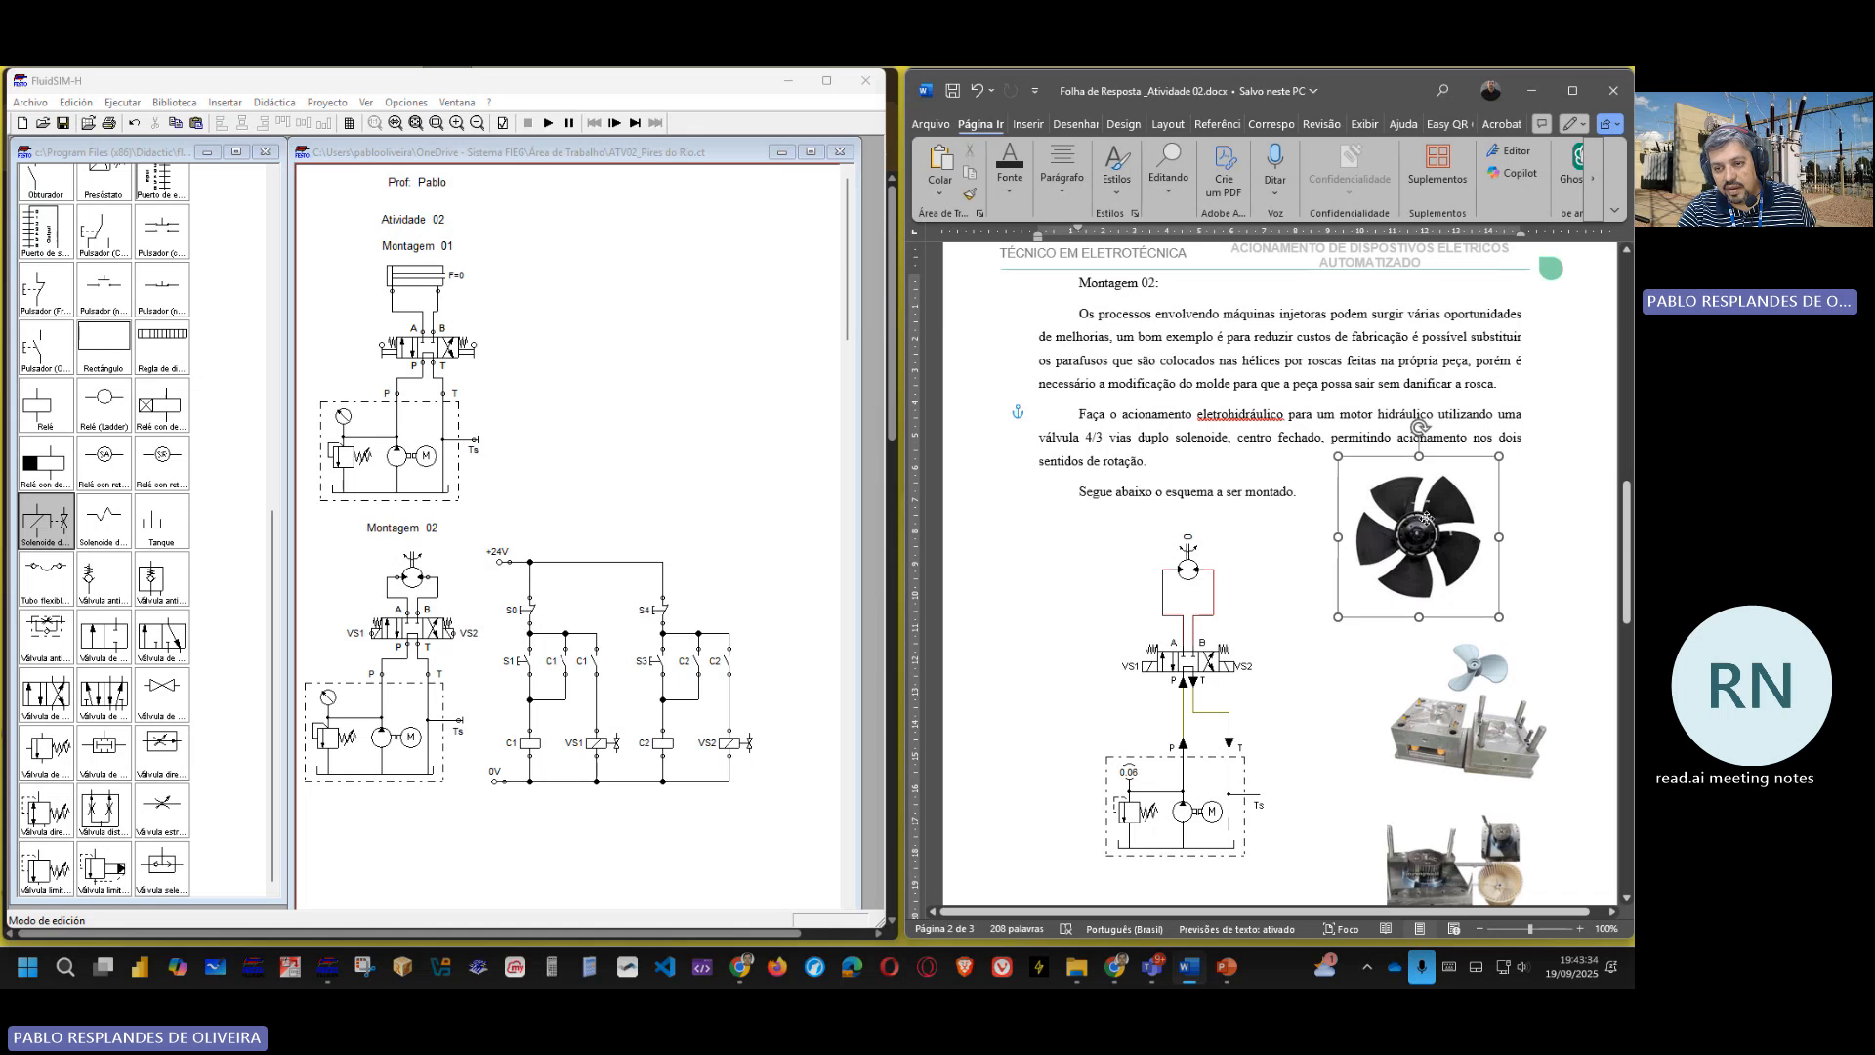
pyautogui.moveTo(1472, 685); pyautogui.dragTo(1430, 652)
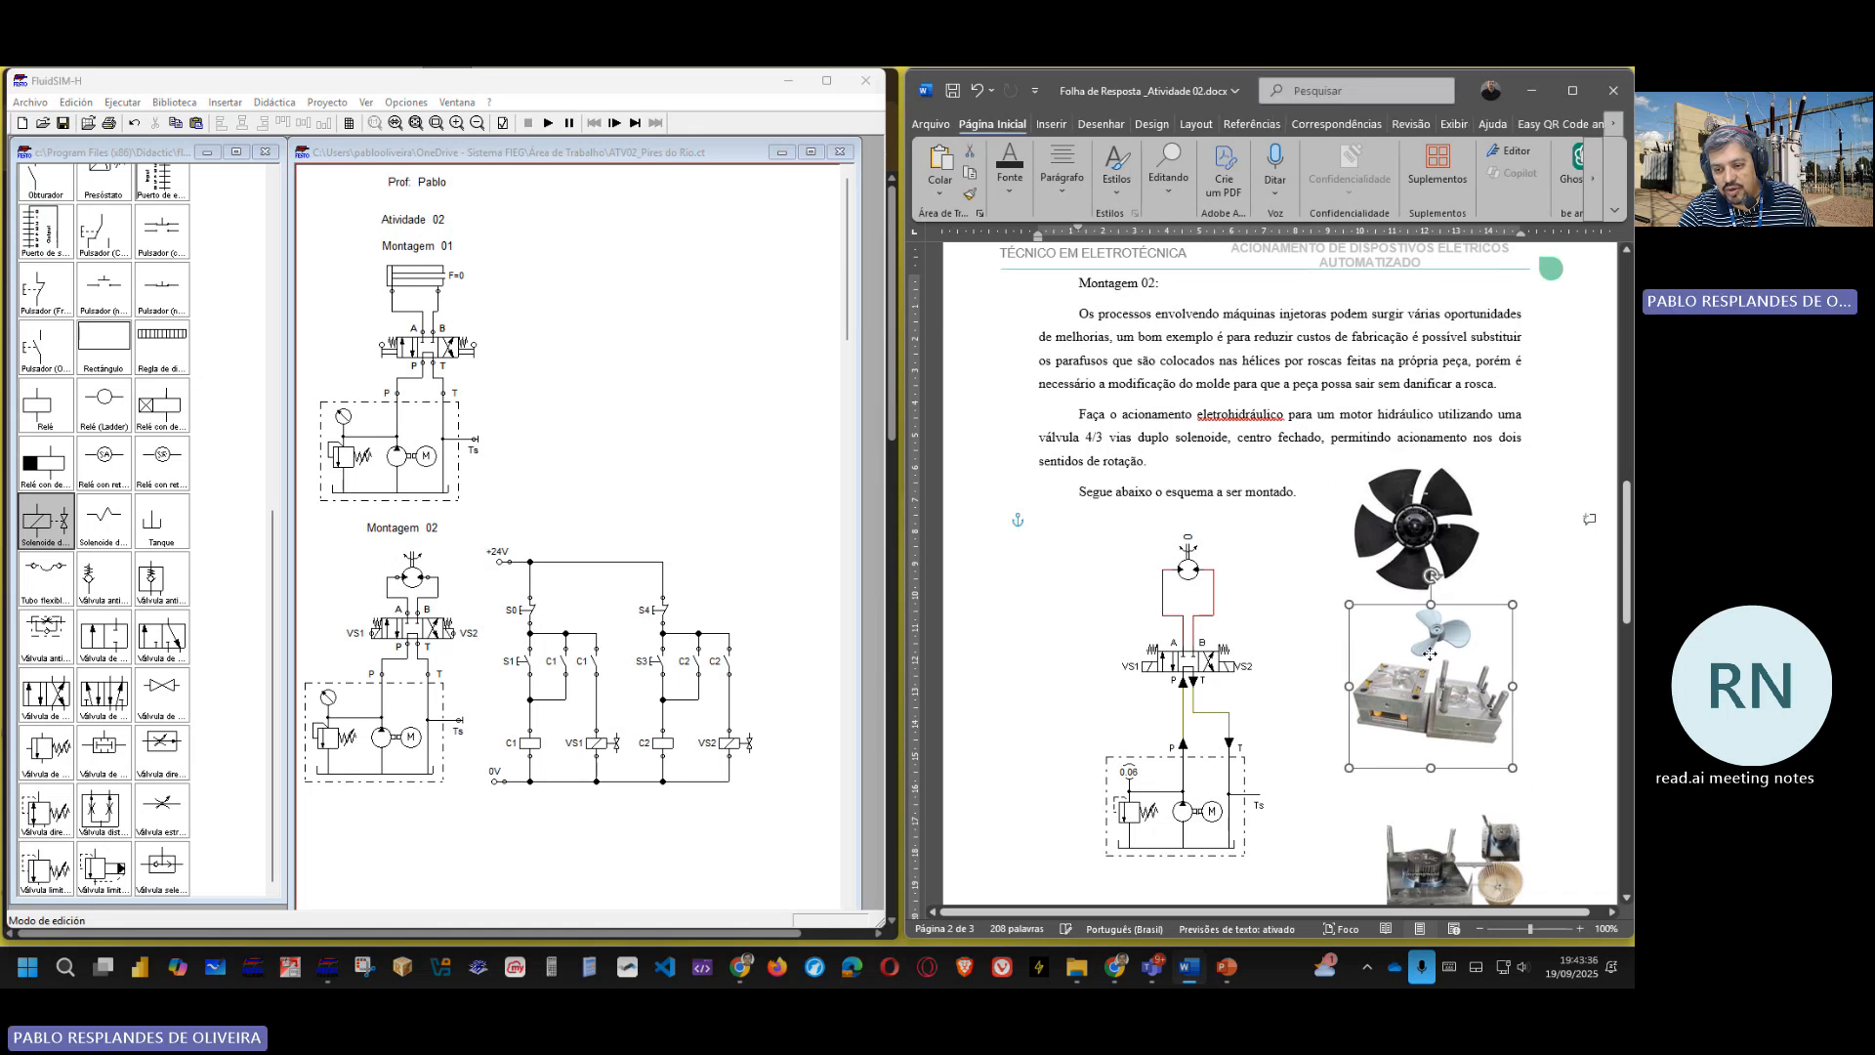
pyautogui.moveTo(1499, 862); pyautogui.dragTo(1497, 822)
pyautogui.click(1571, 674)
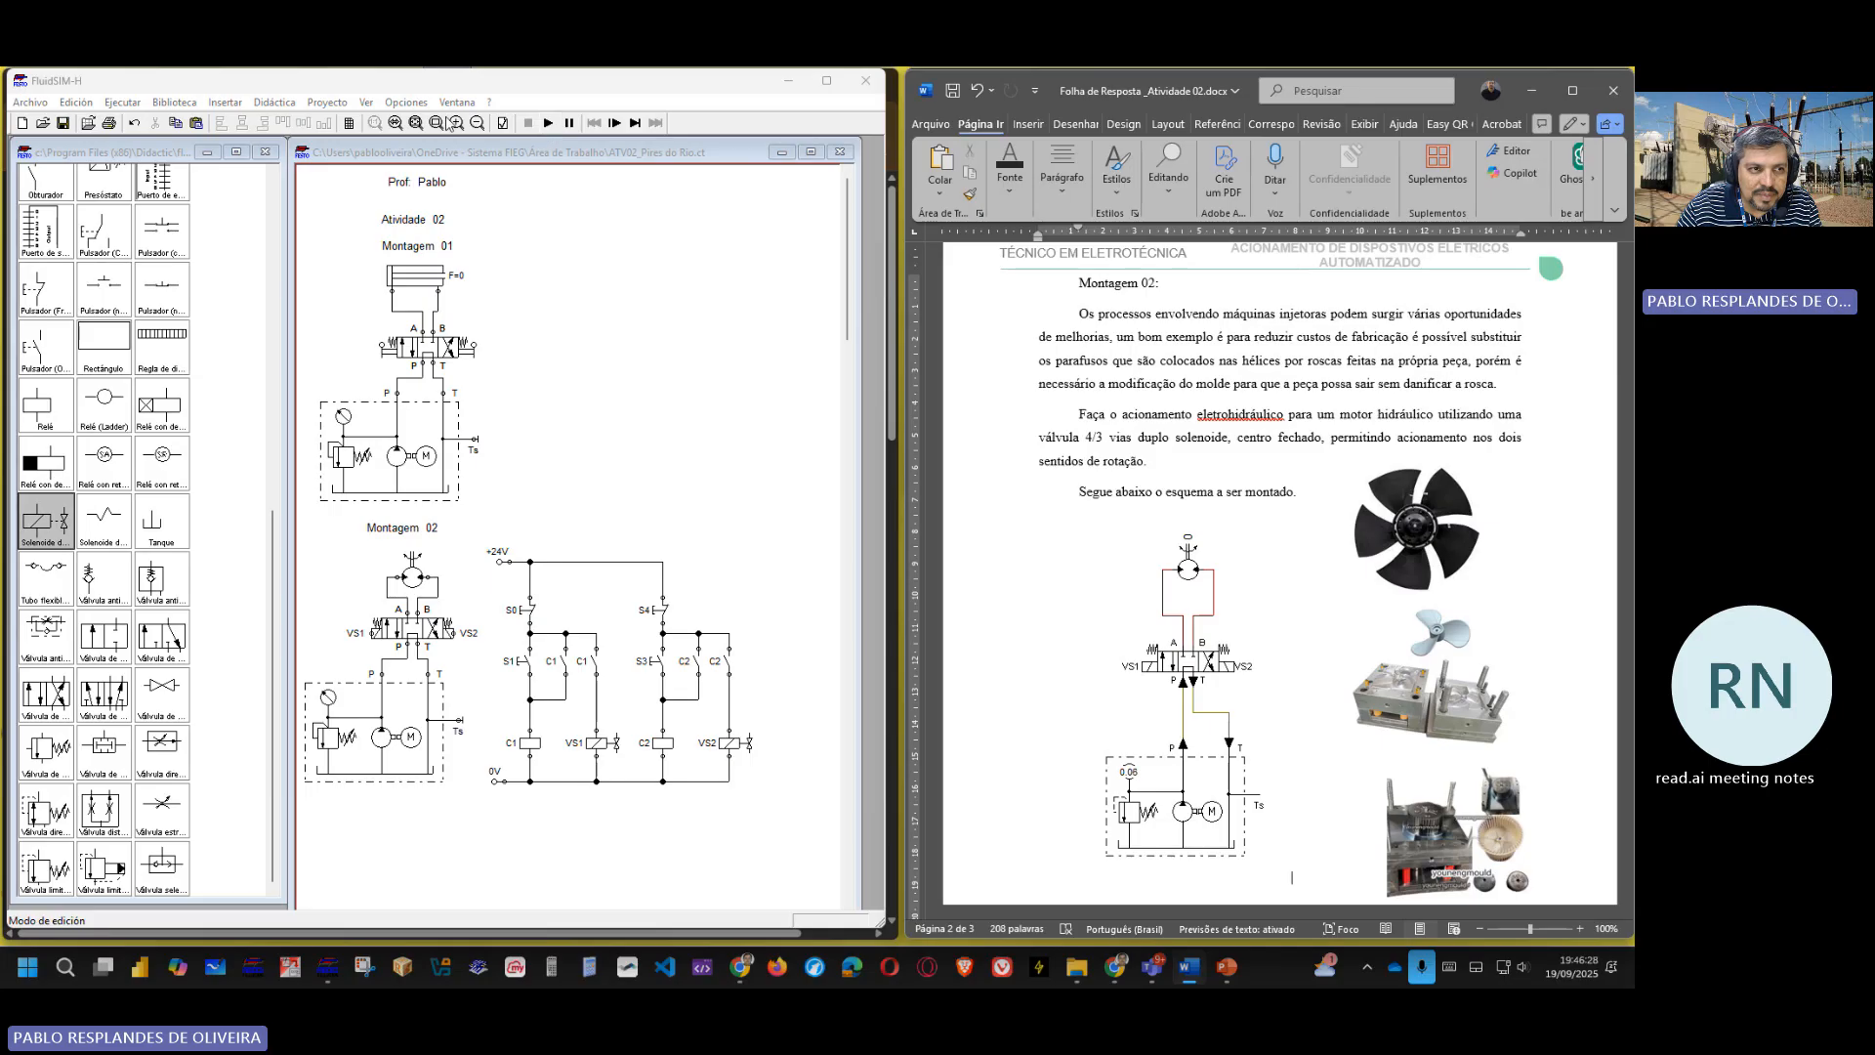
# - Save the circuit in FluidSIM-H, start the simulation and actuate pushbutton S1 in the Montagem 02 diagram
pyautogui.click(61, 124)
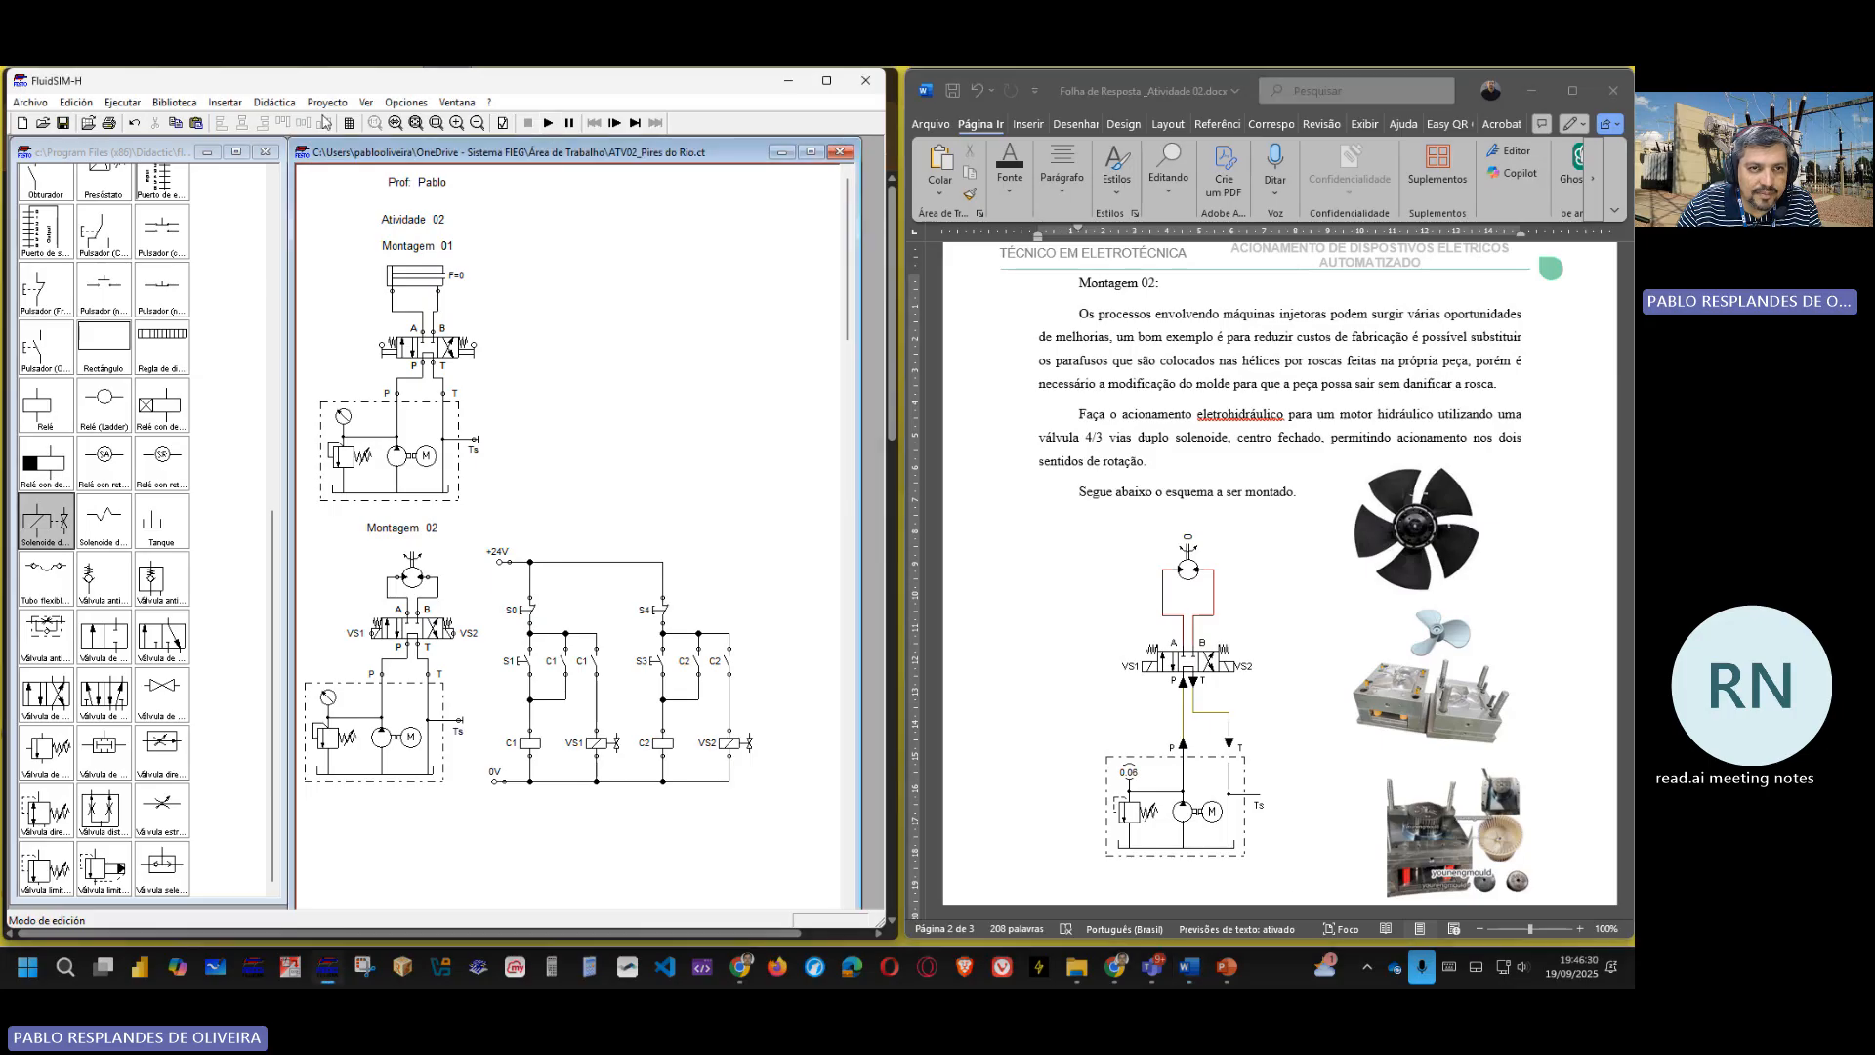
pyautogui.click(547, 125)
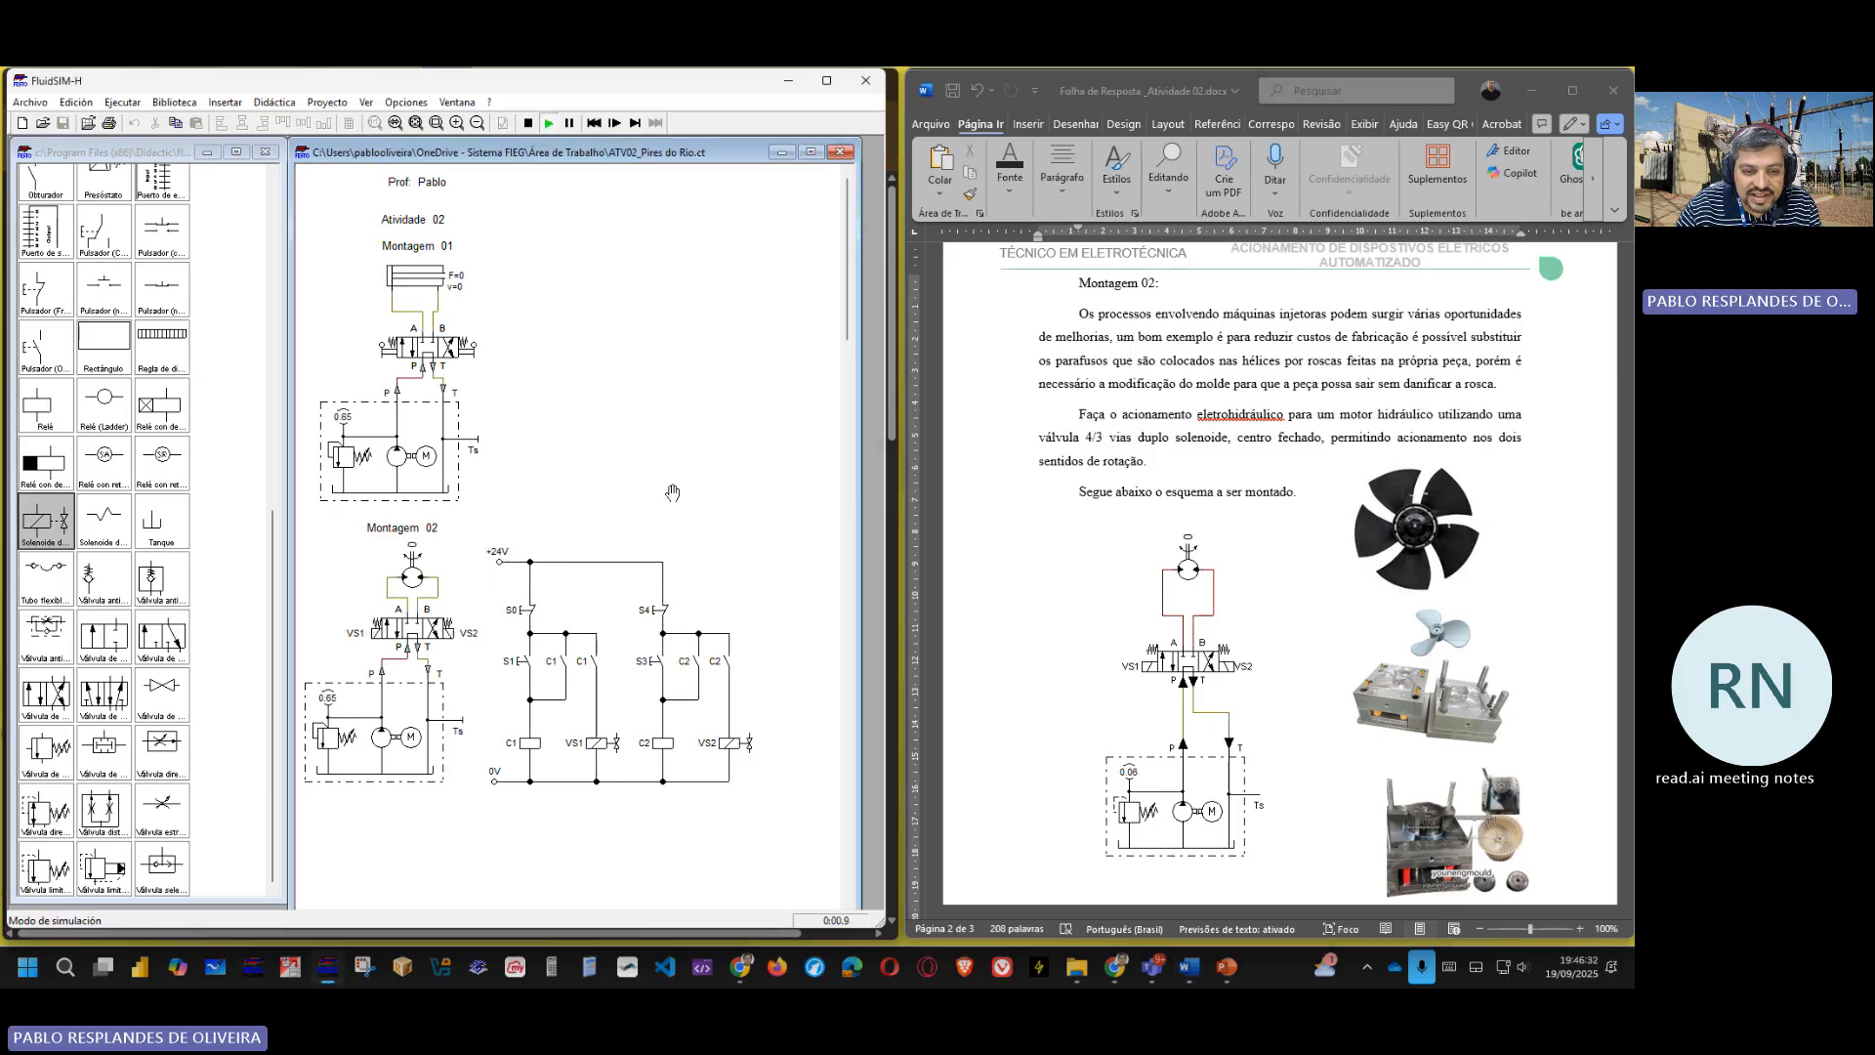
pyautogui.click(531, 651)
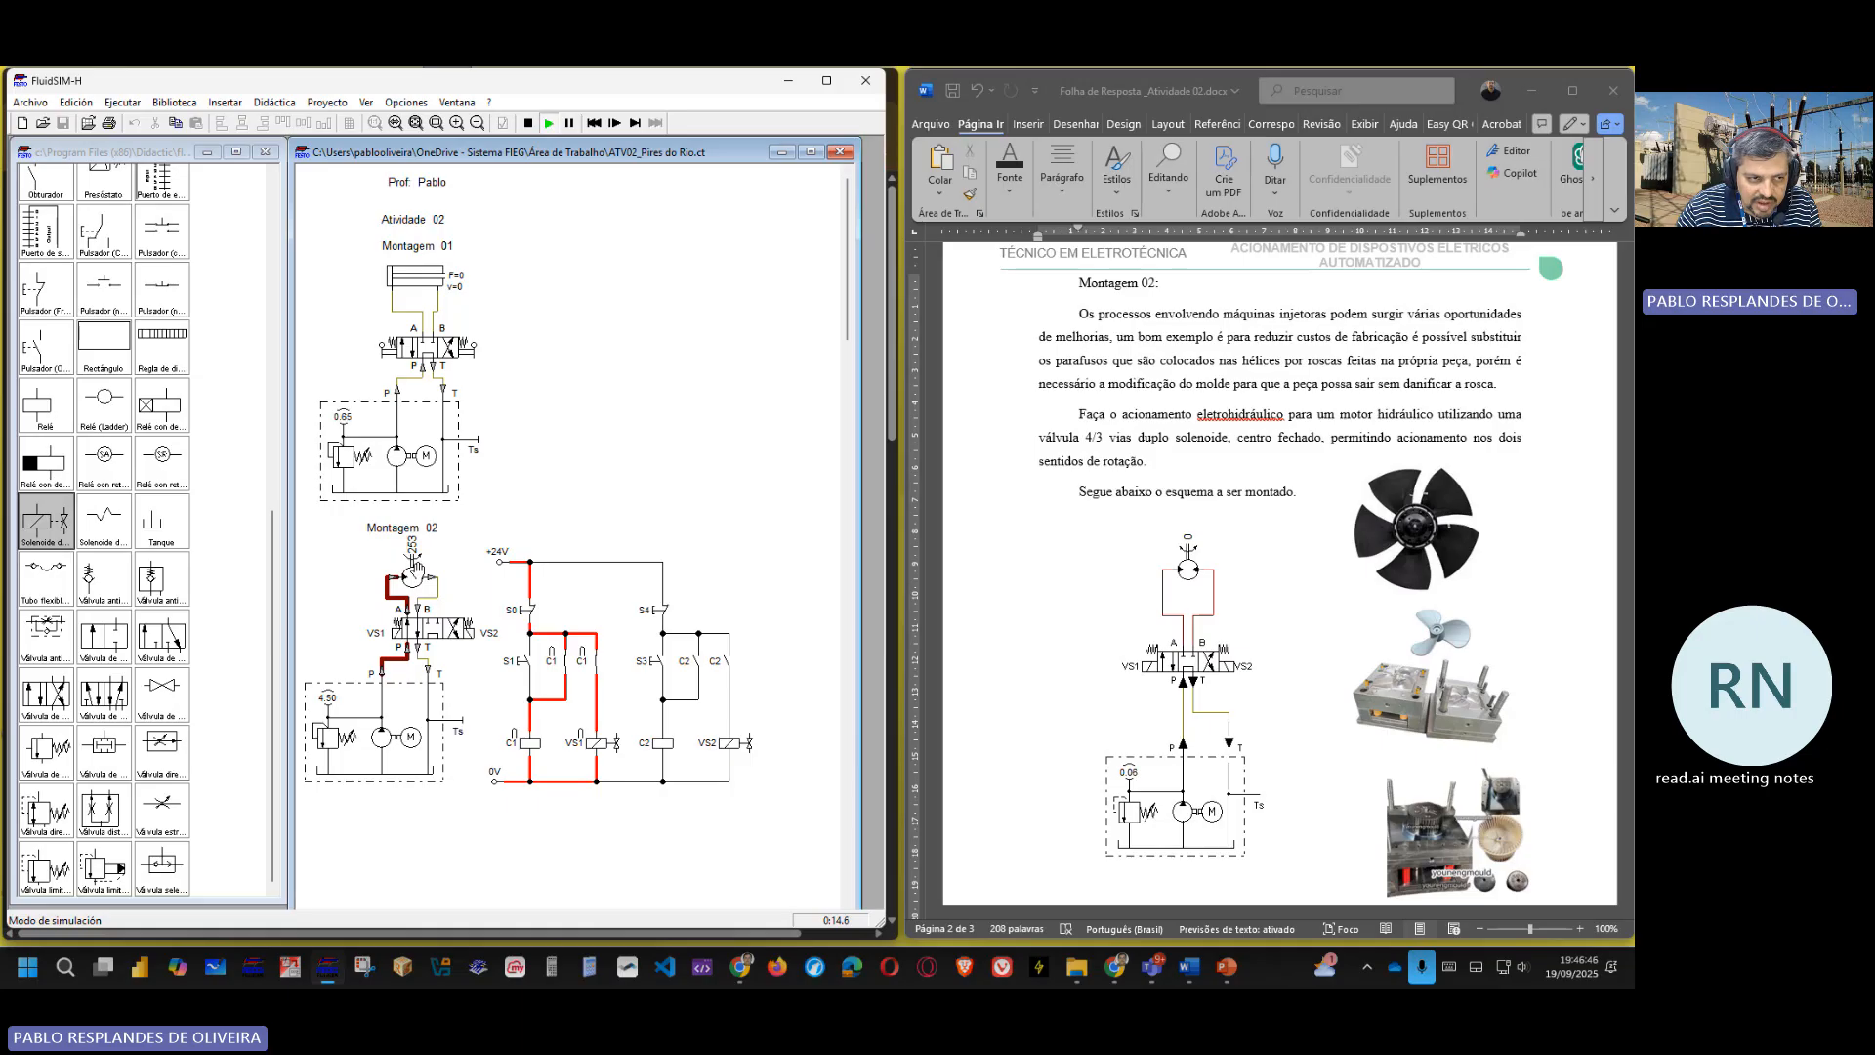
# - In Word, set the drawing pen to red and sketch a threaded bar and an outlined hexagonal nut beside the fan picture
pyautogui.click(239, 555)
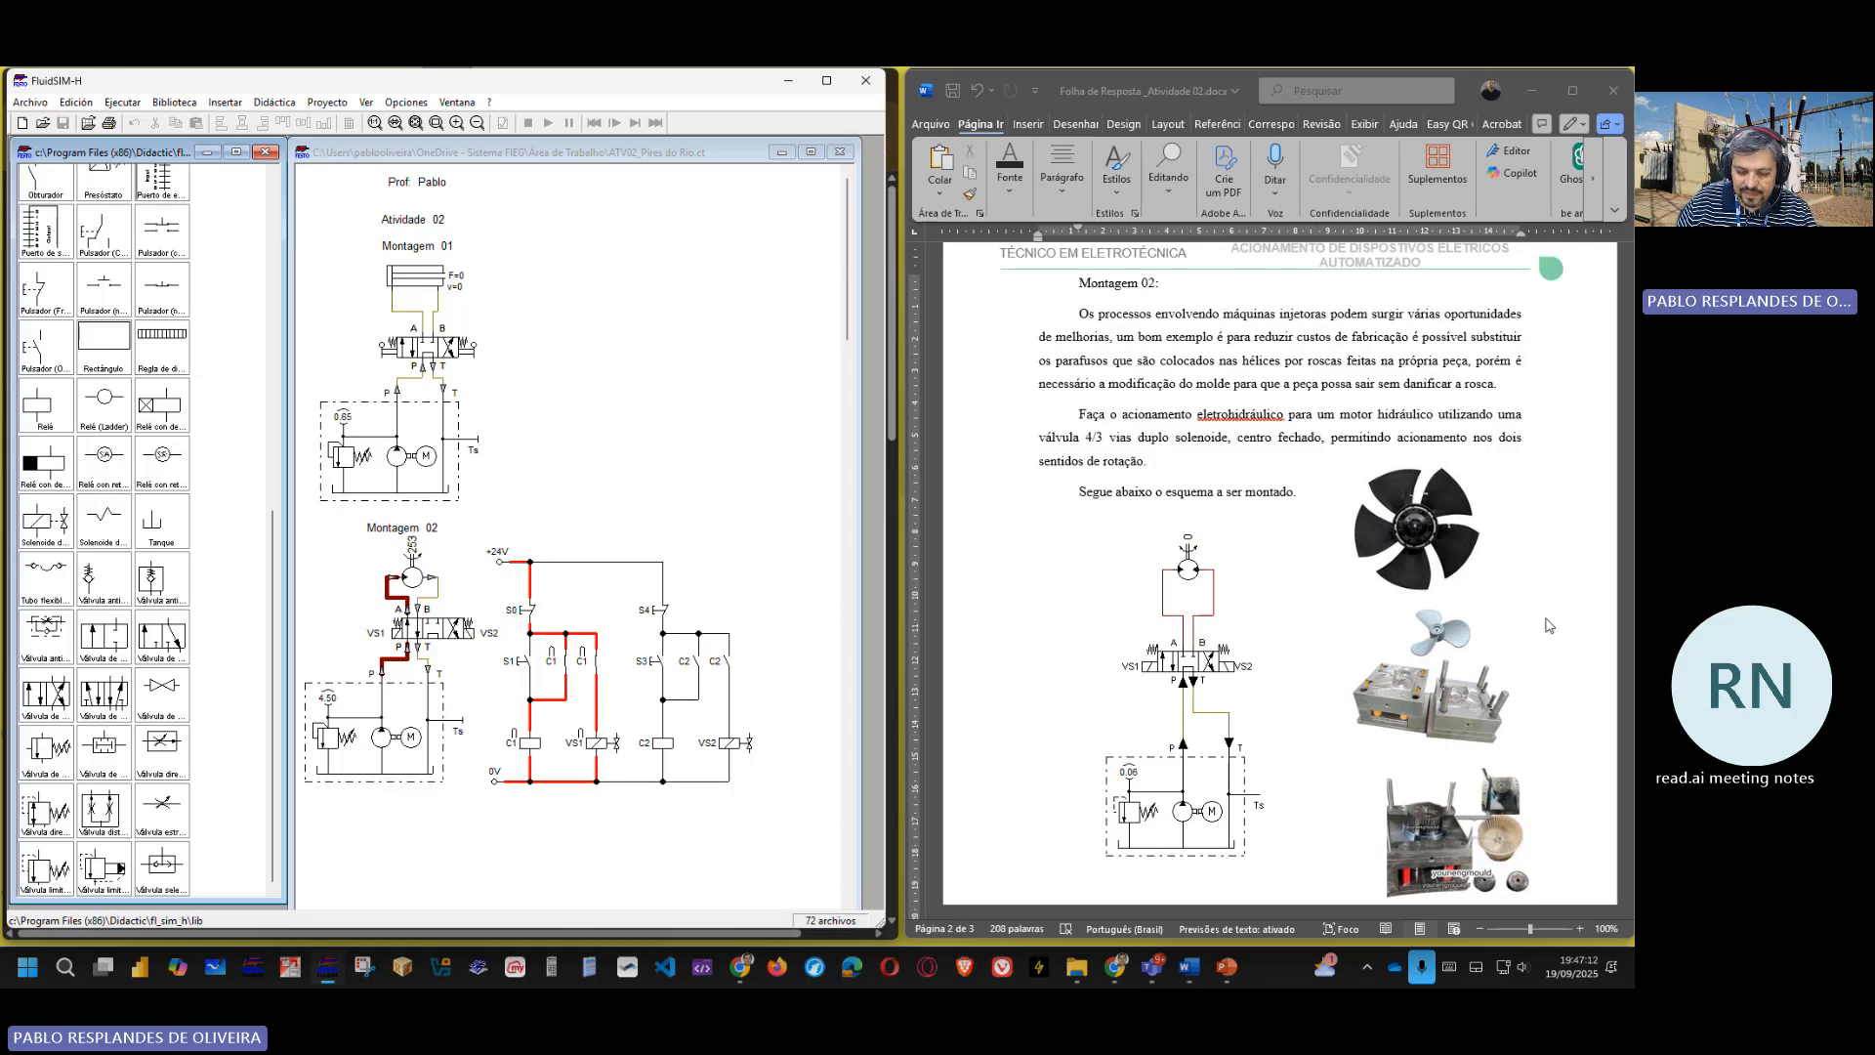
pyautogui.click(1074, 124)
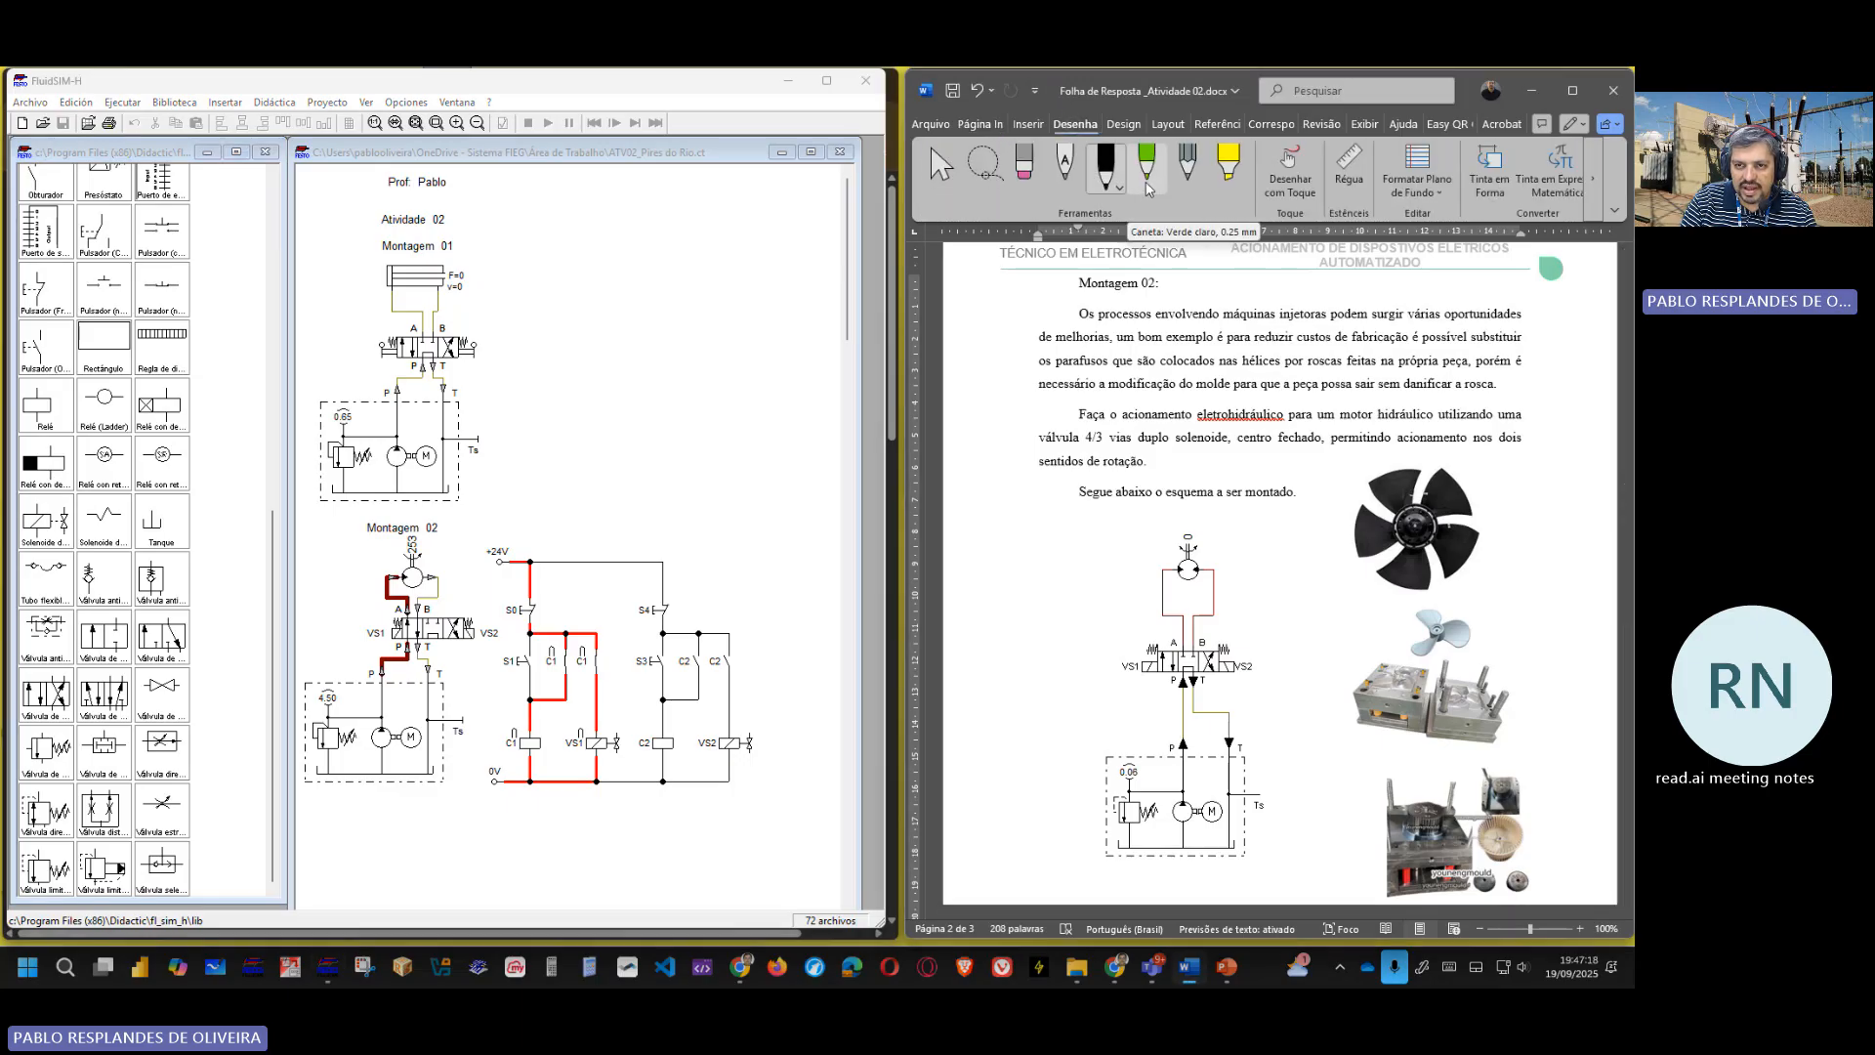
pyautogui.click(1118, 194)
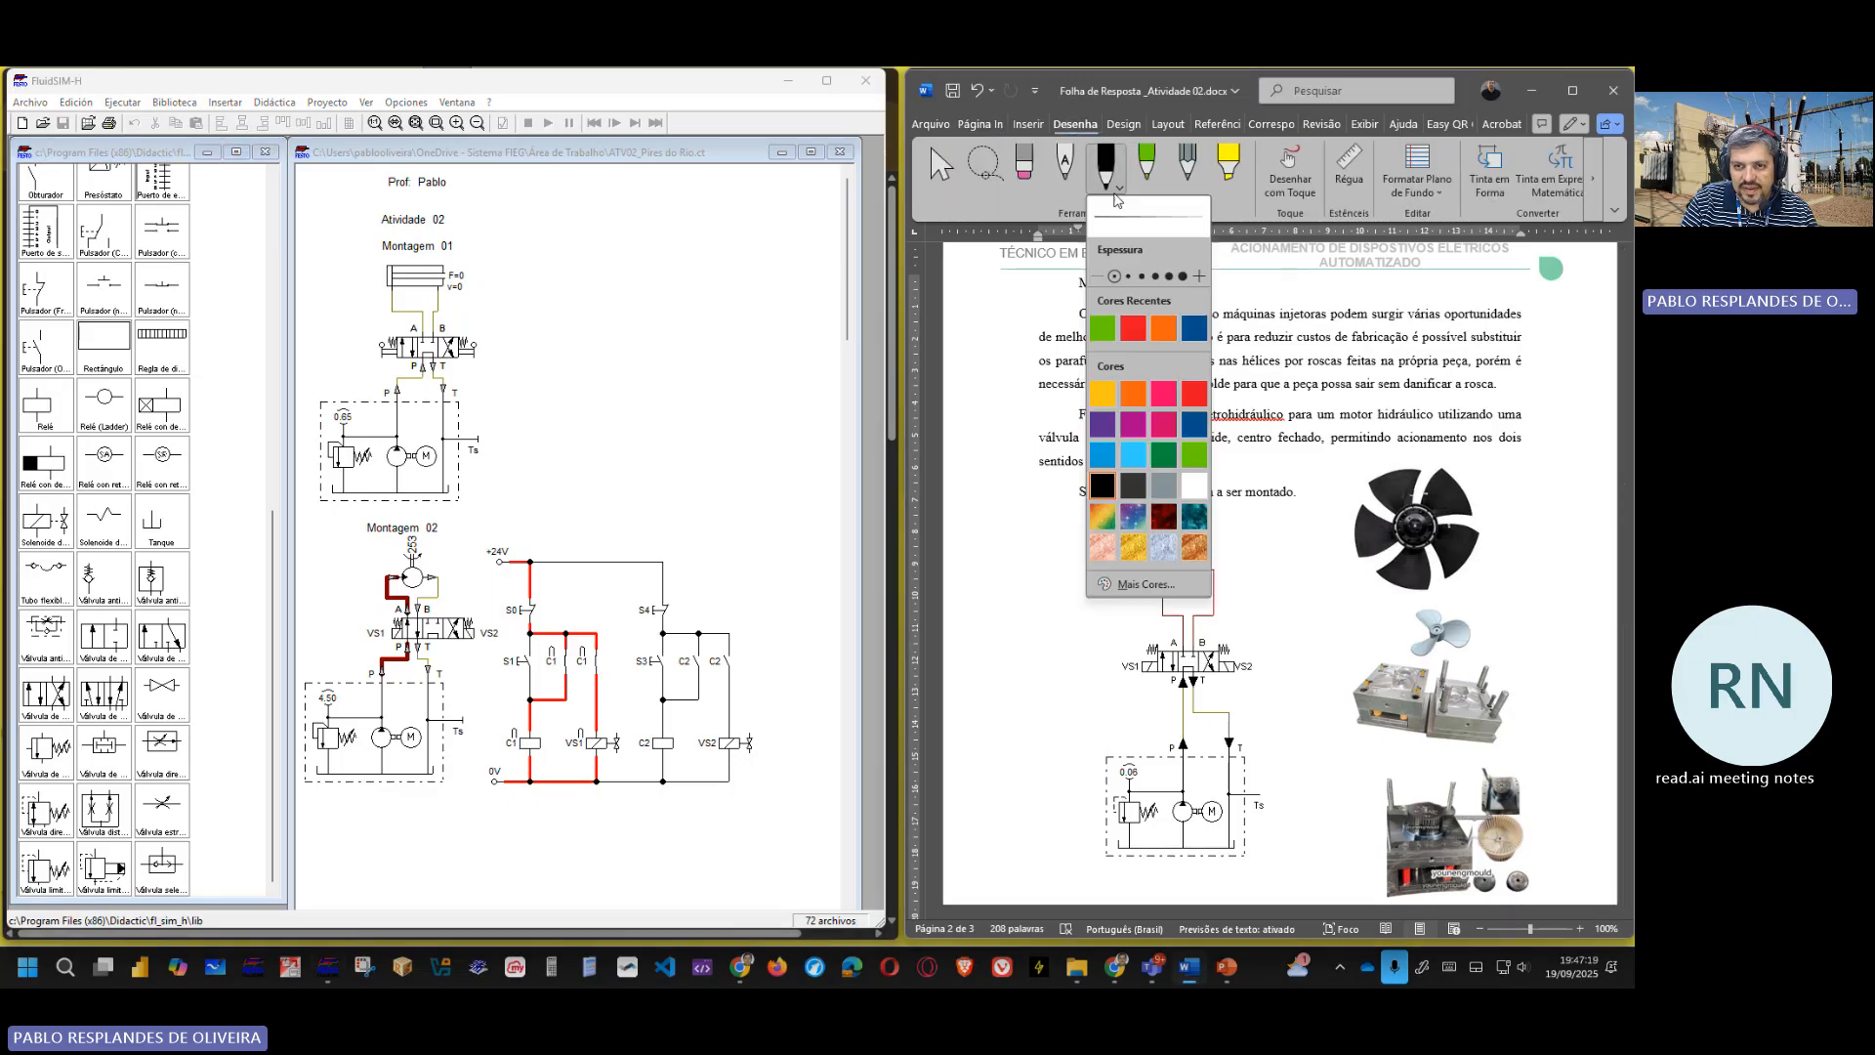
pyautogui.click(1134, 328)
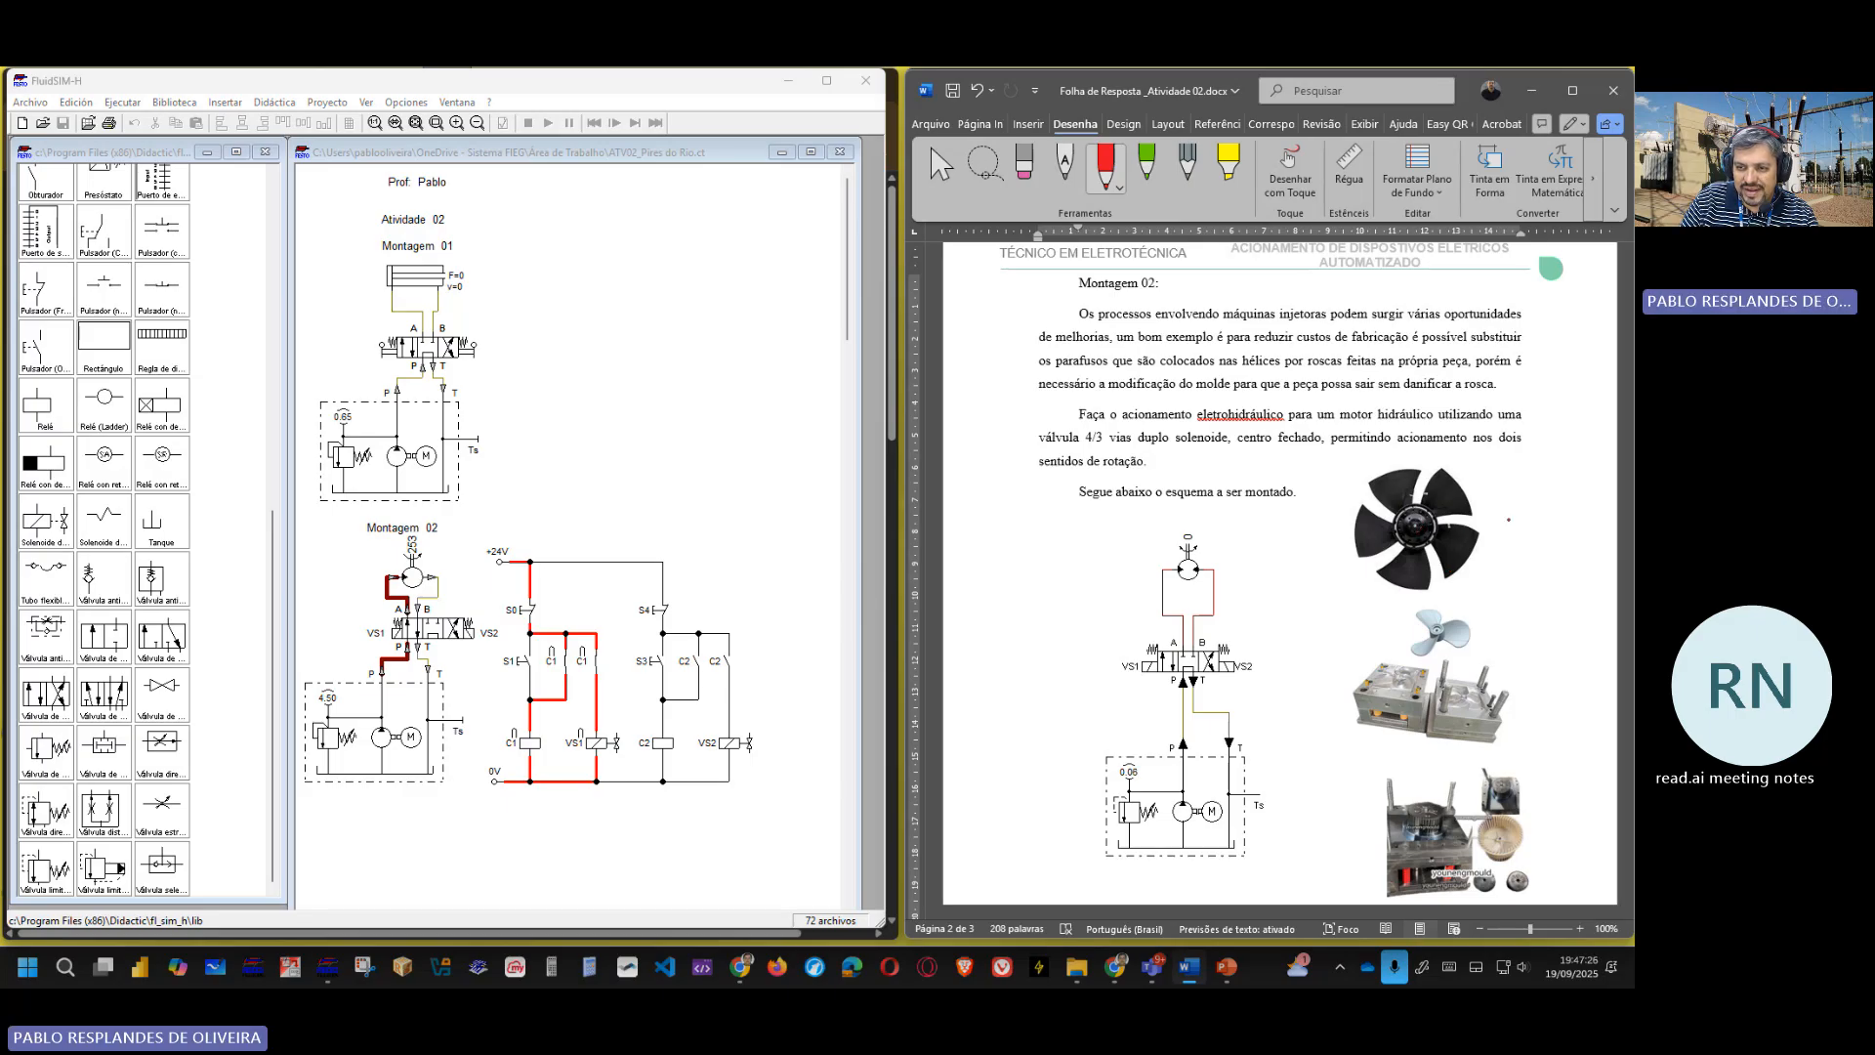
pyautogui.moveTo(1516, 520); pyautogui.dragTo(1565, 527)
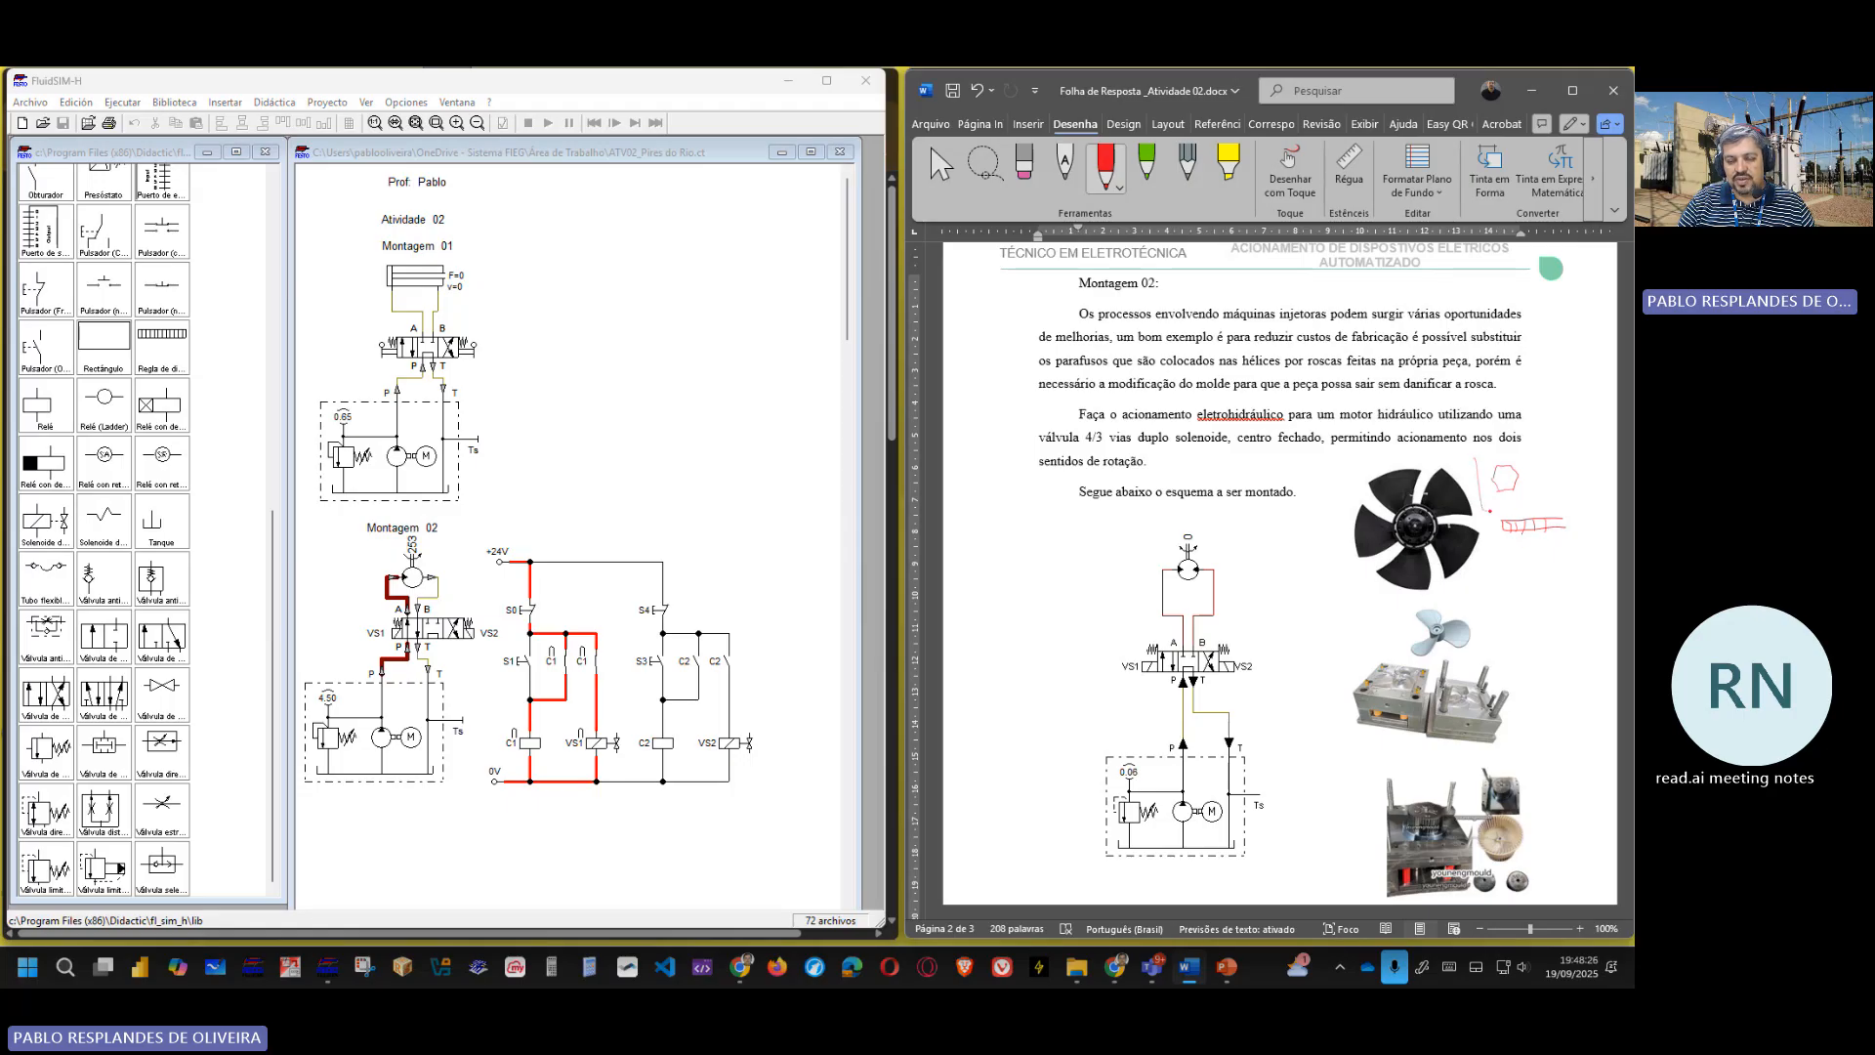
pyautogui.moveTo(1542, 495); pyautogui.dragTo(1489, 450)
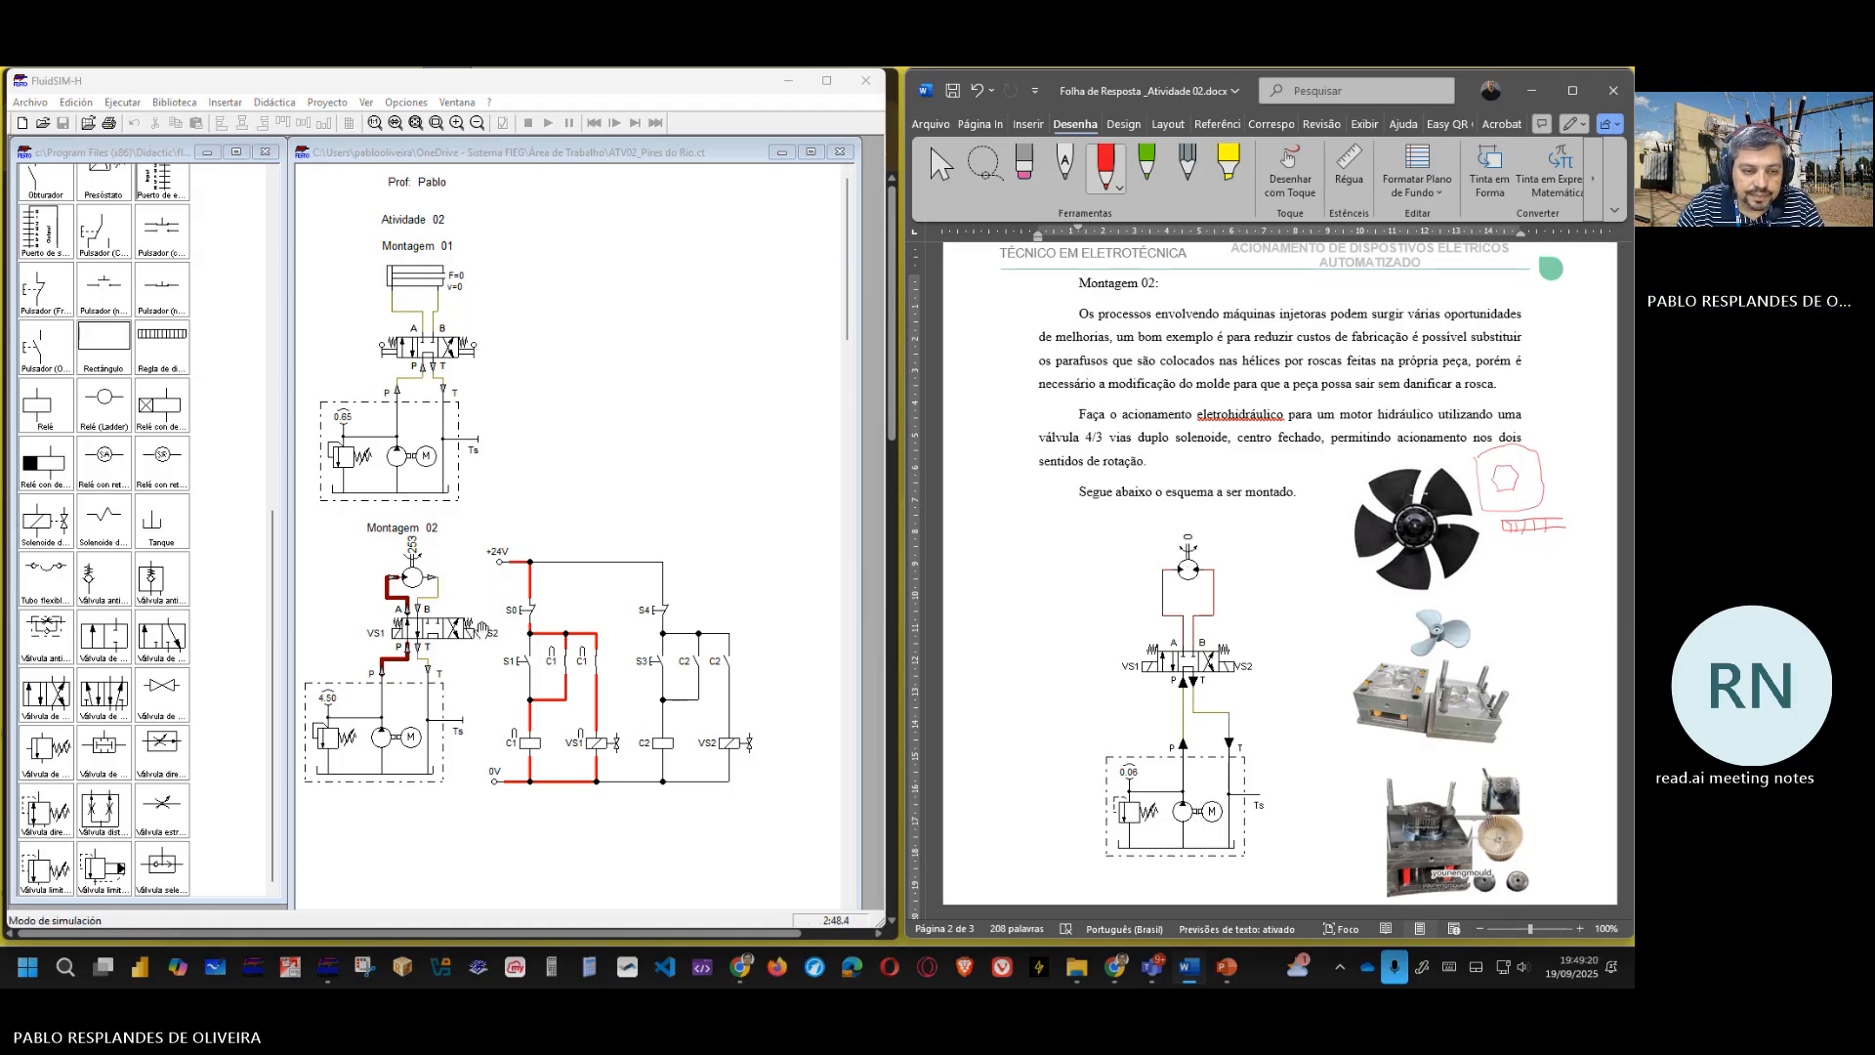
# - Return to the running simulation in FluidSIM-H, actuate pushbutton S3 and release the first branch with S0
pyautogui.click(473, 630)
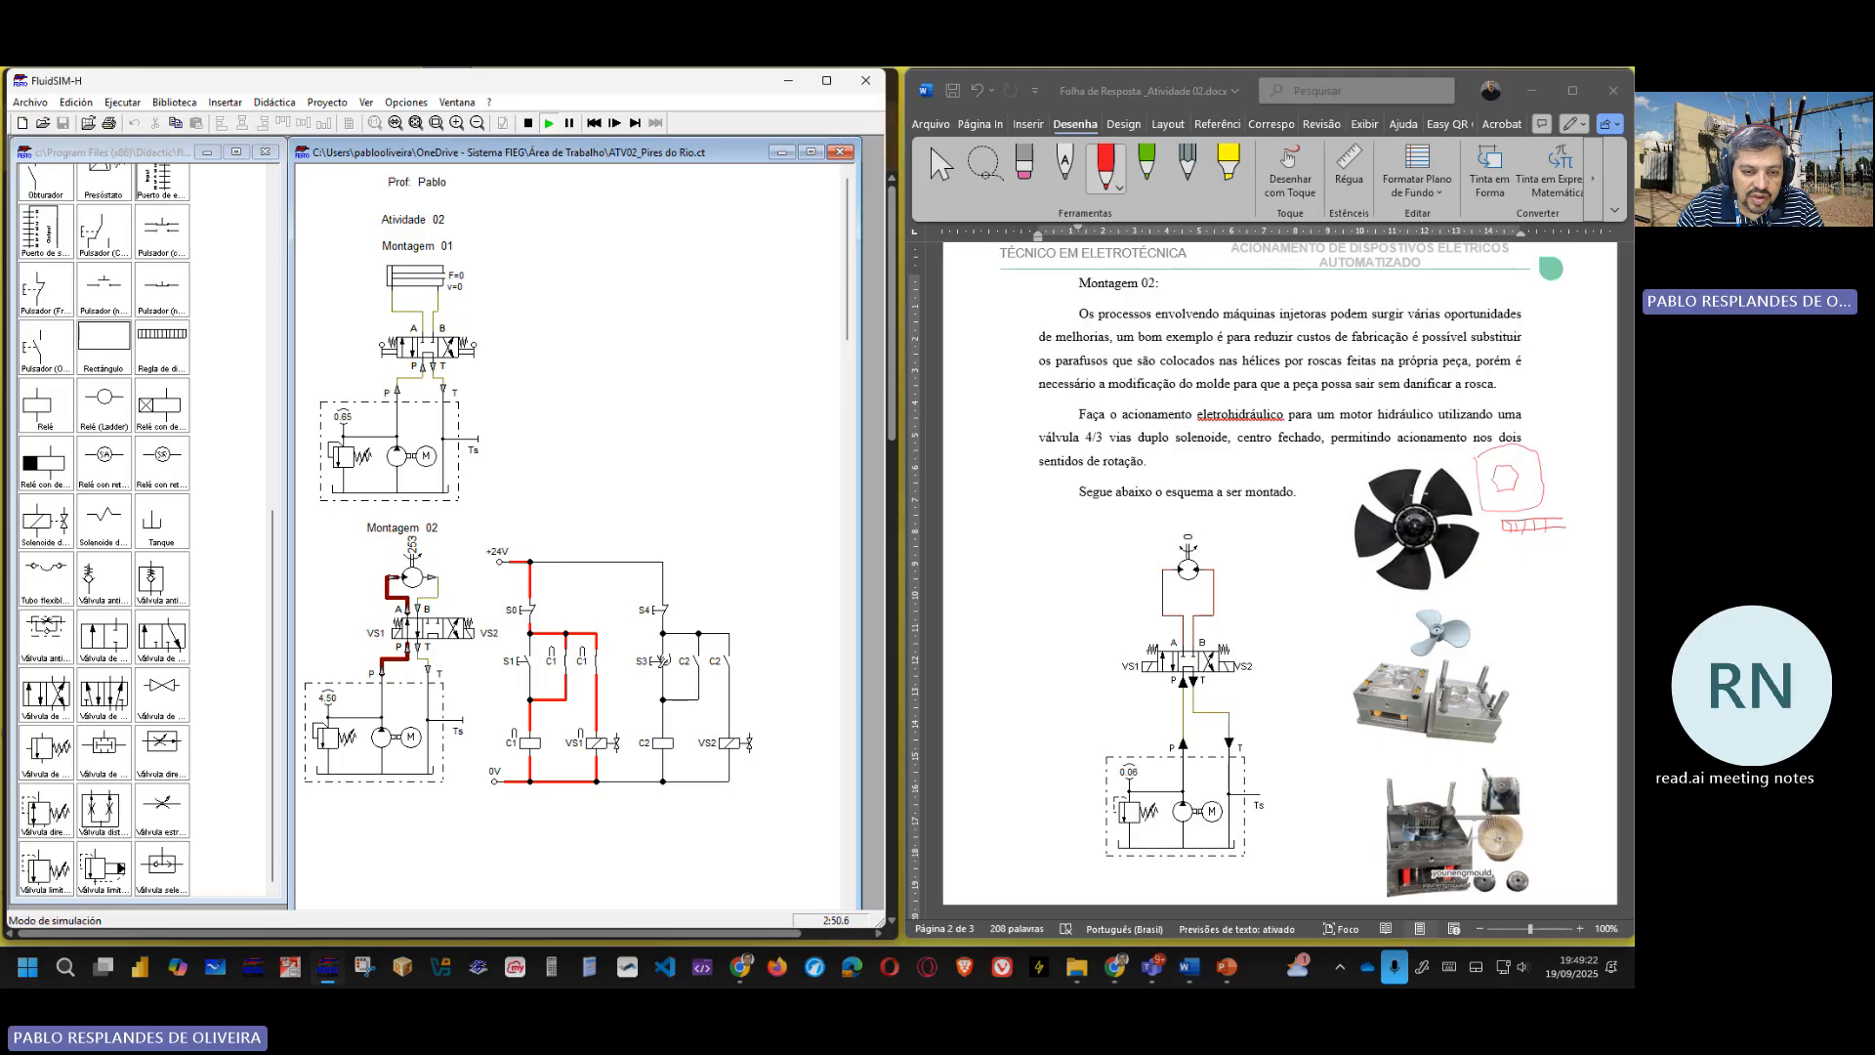
pyautogui.click(660, 657)
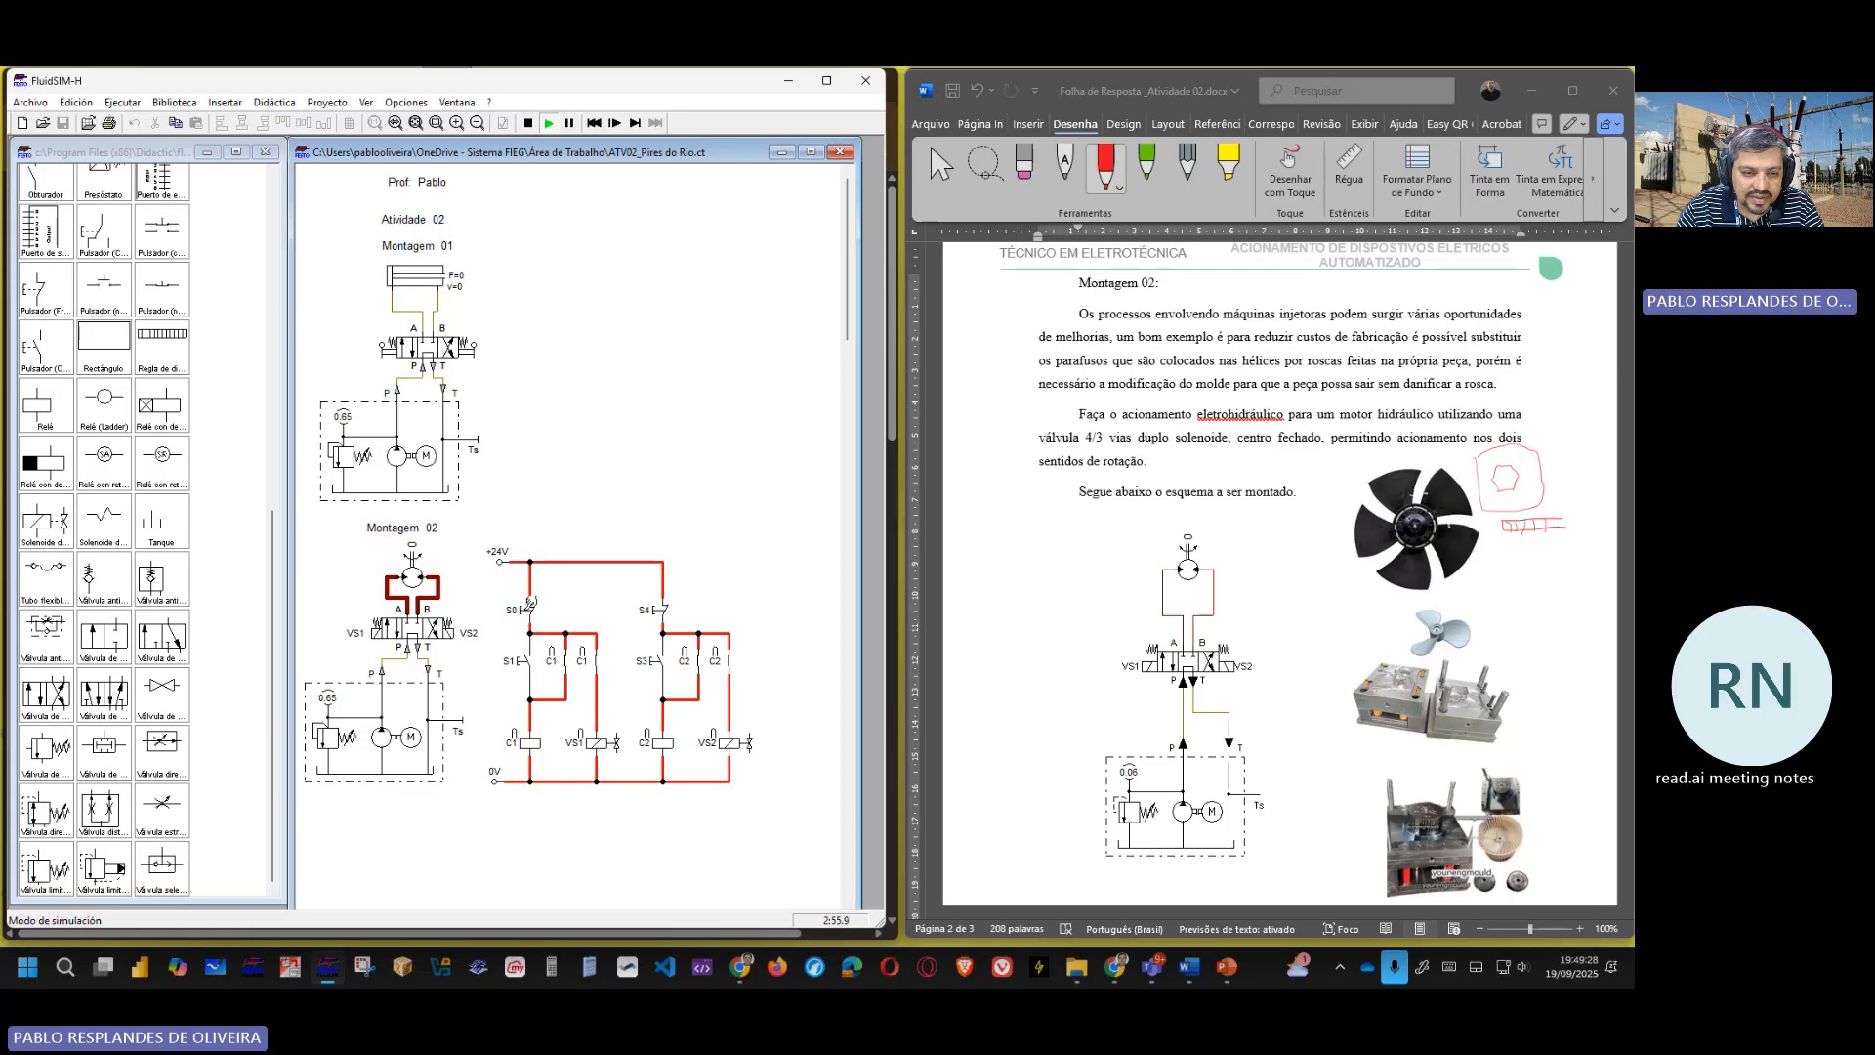
pyautogui.click(533, 604)
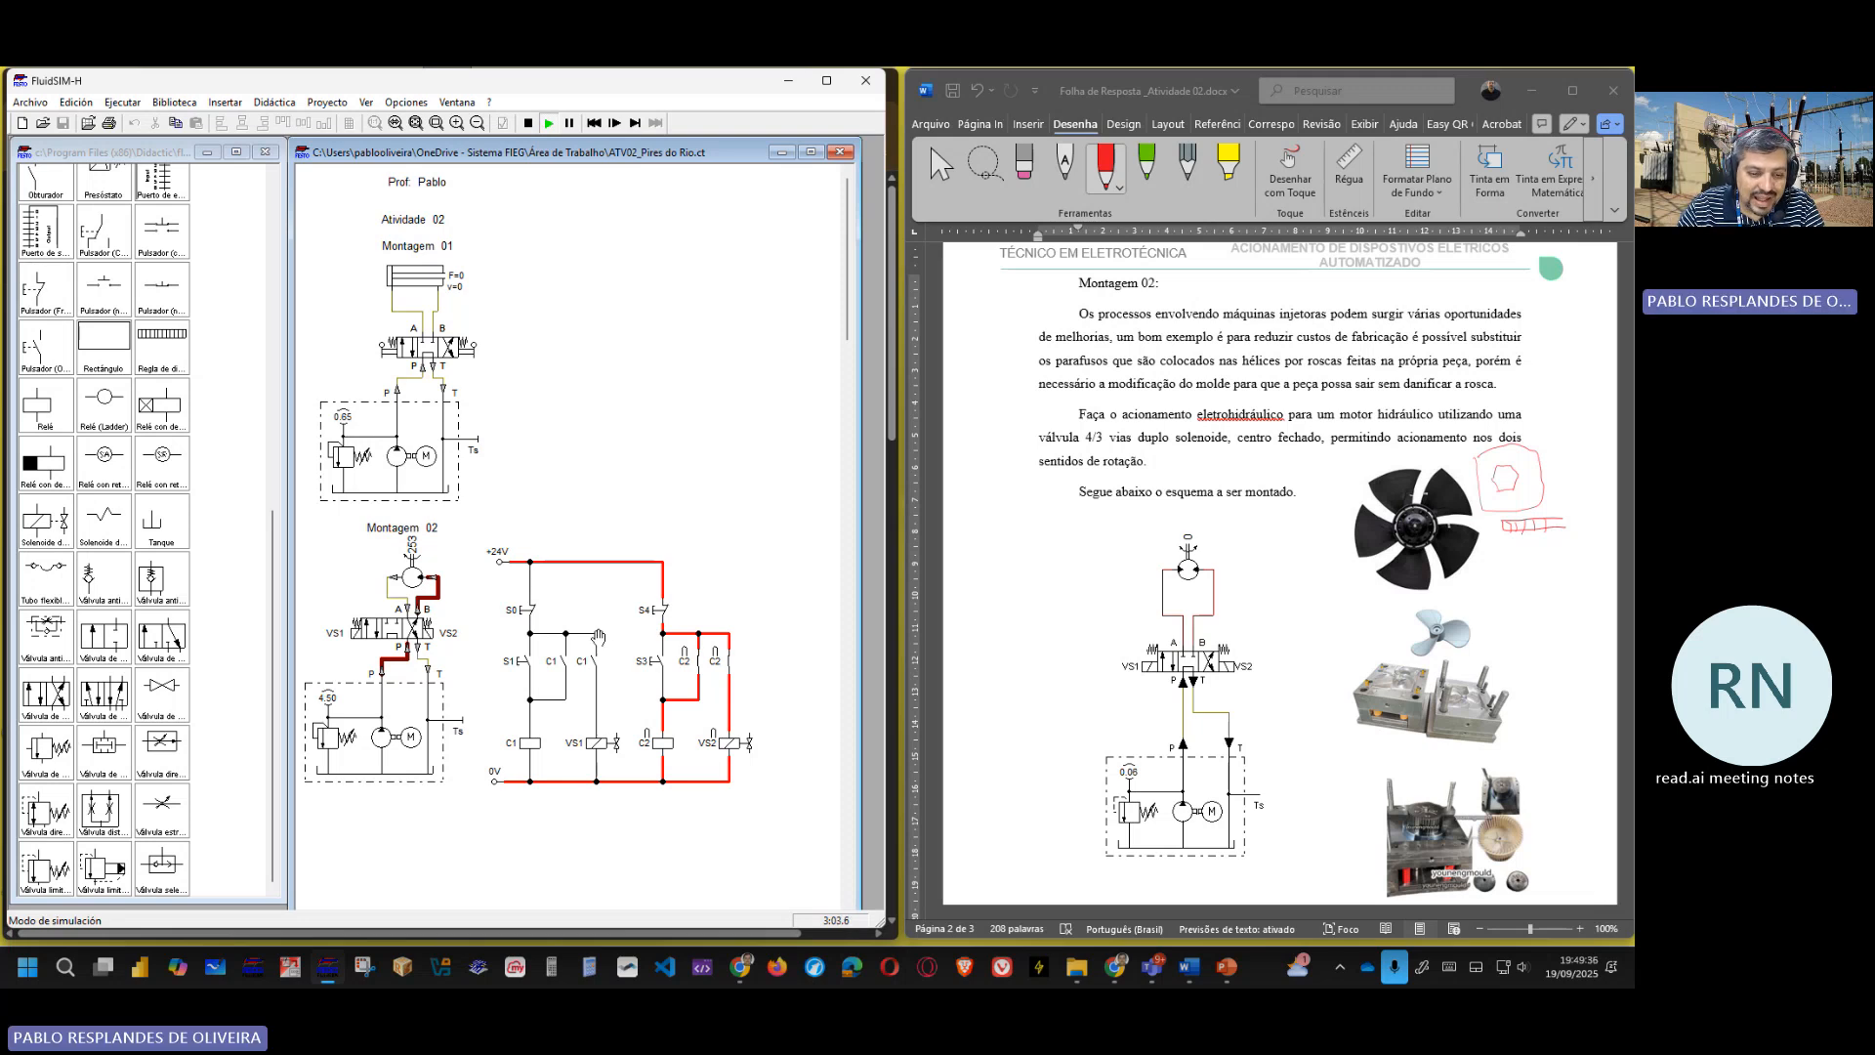
# - Open the whiteboard app in desktop annotation mode, choose the red marker and move its toolbar clear of the Word sketches
pyautogui.click(518, 967)
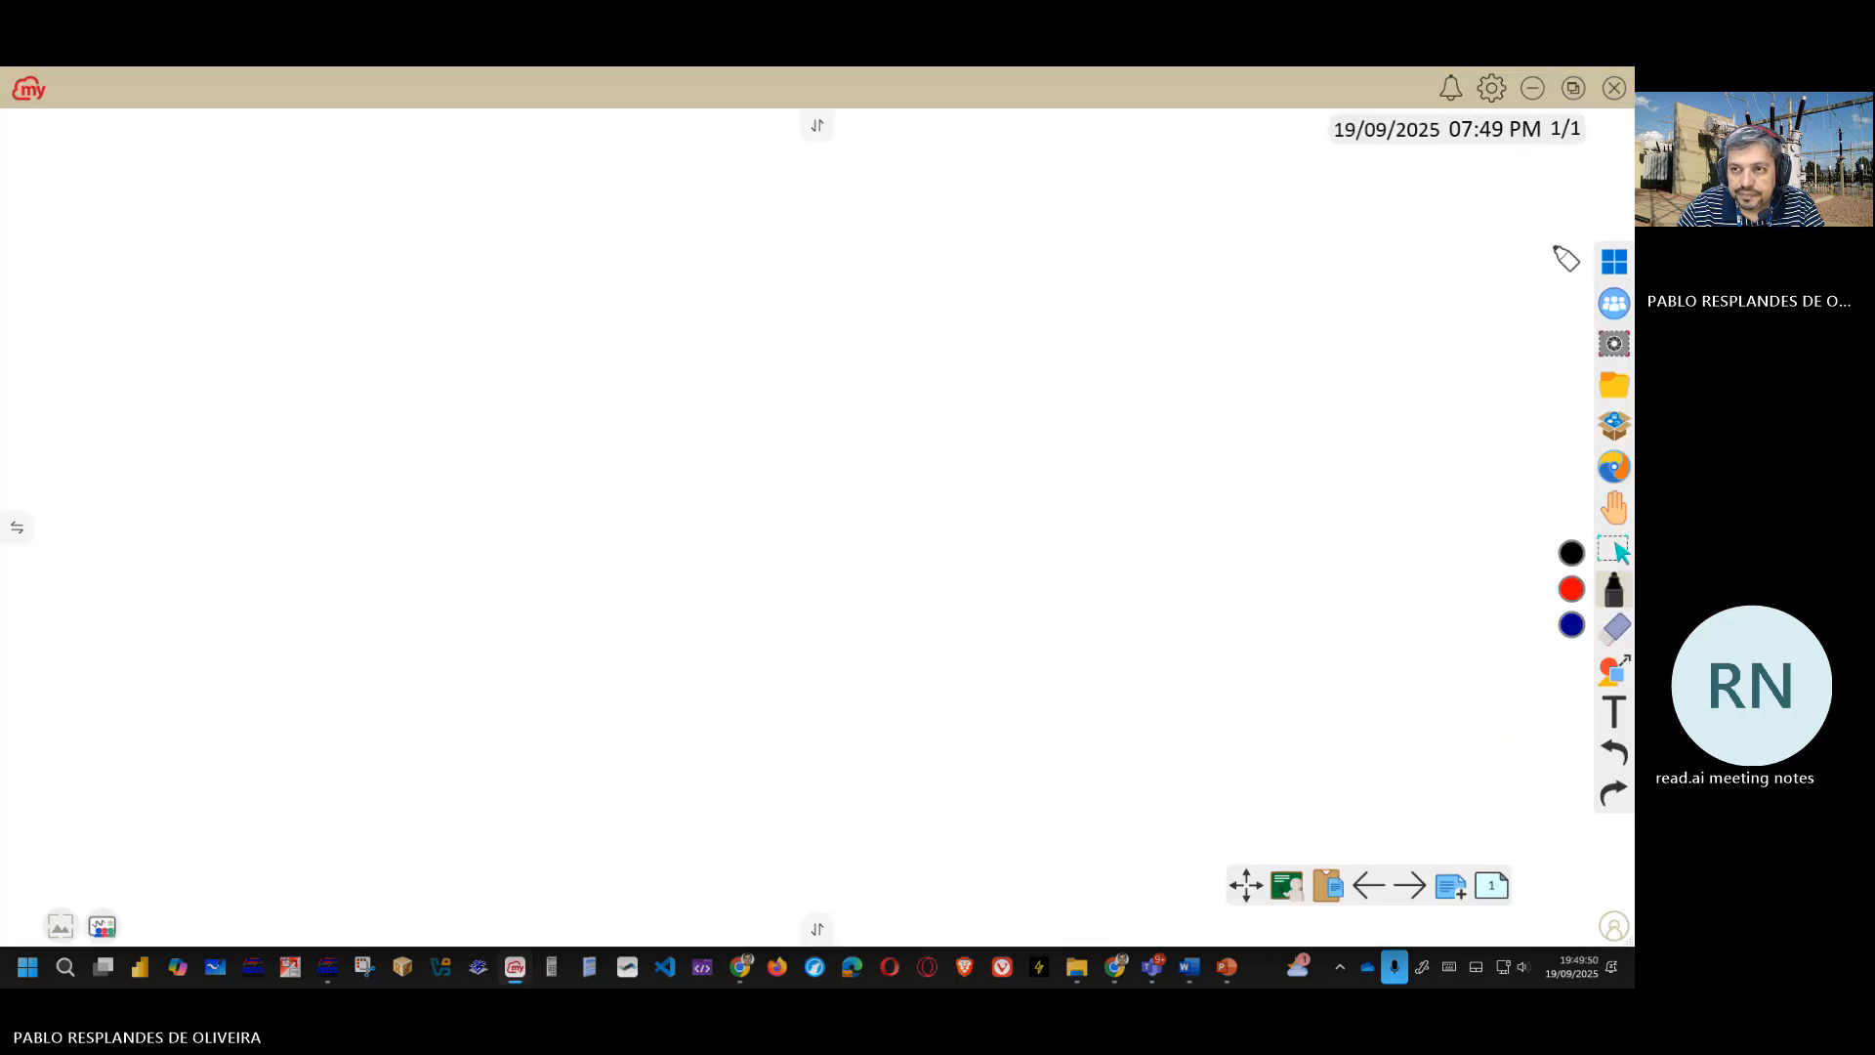
pyautogui.click(1573, 88)
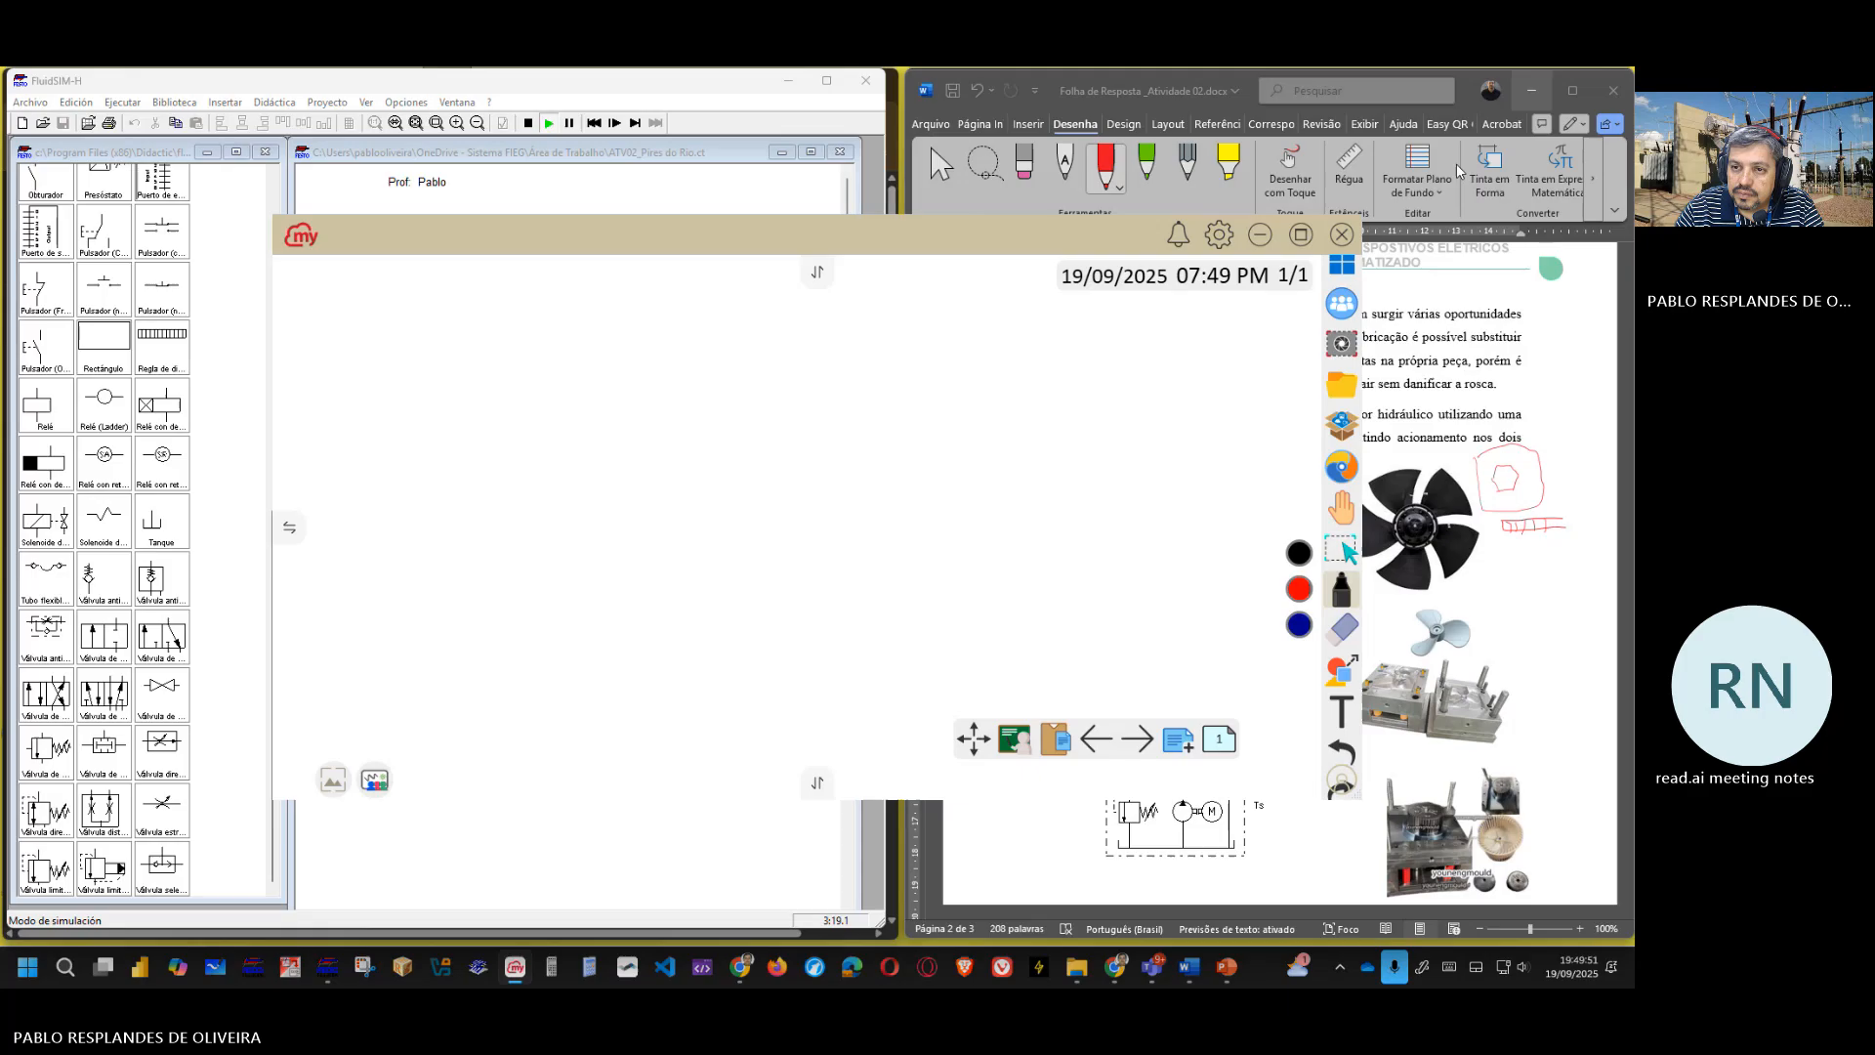
pyautogui.click(1343, 267)
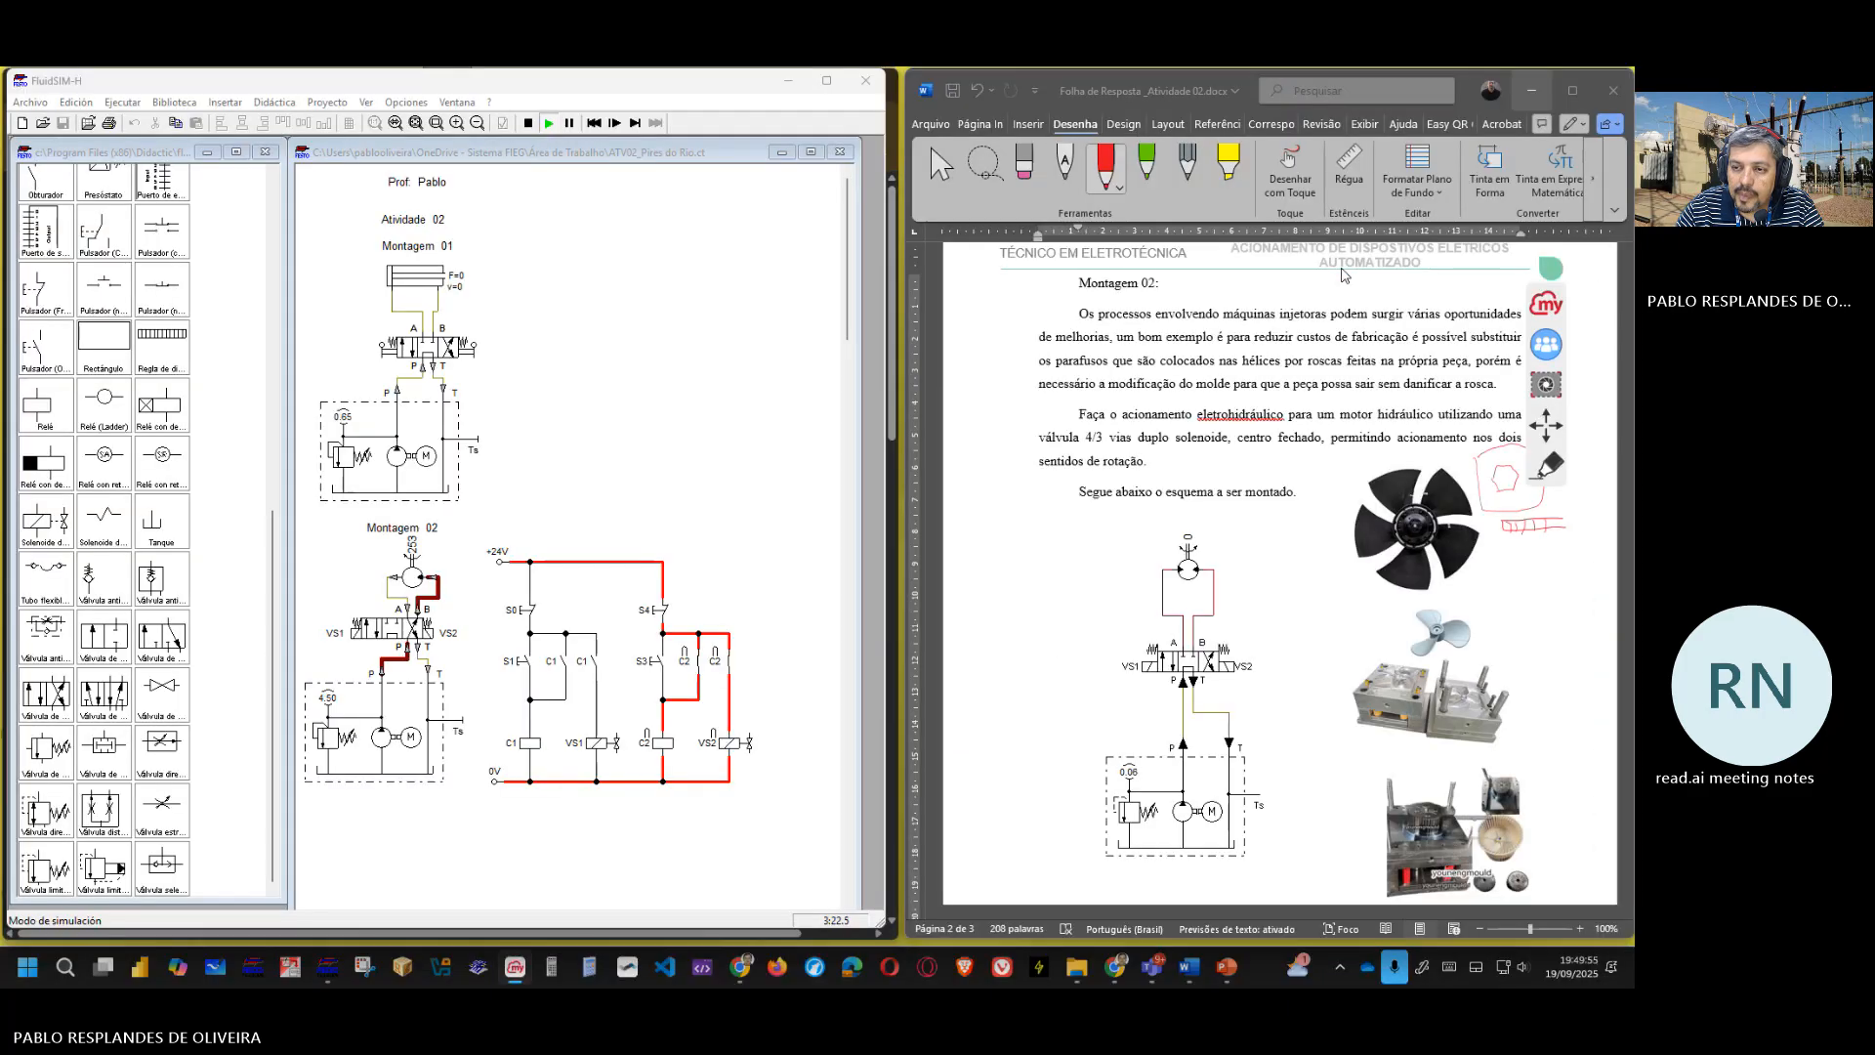
pyautogui.click(1552, 467)
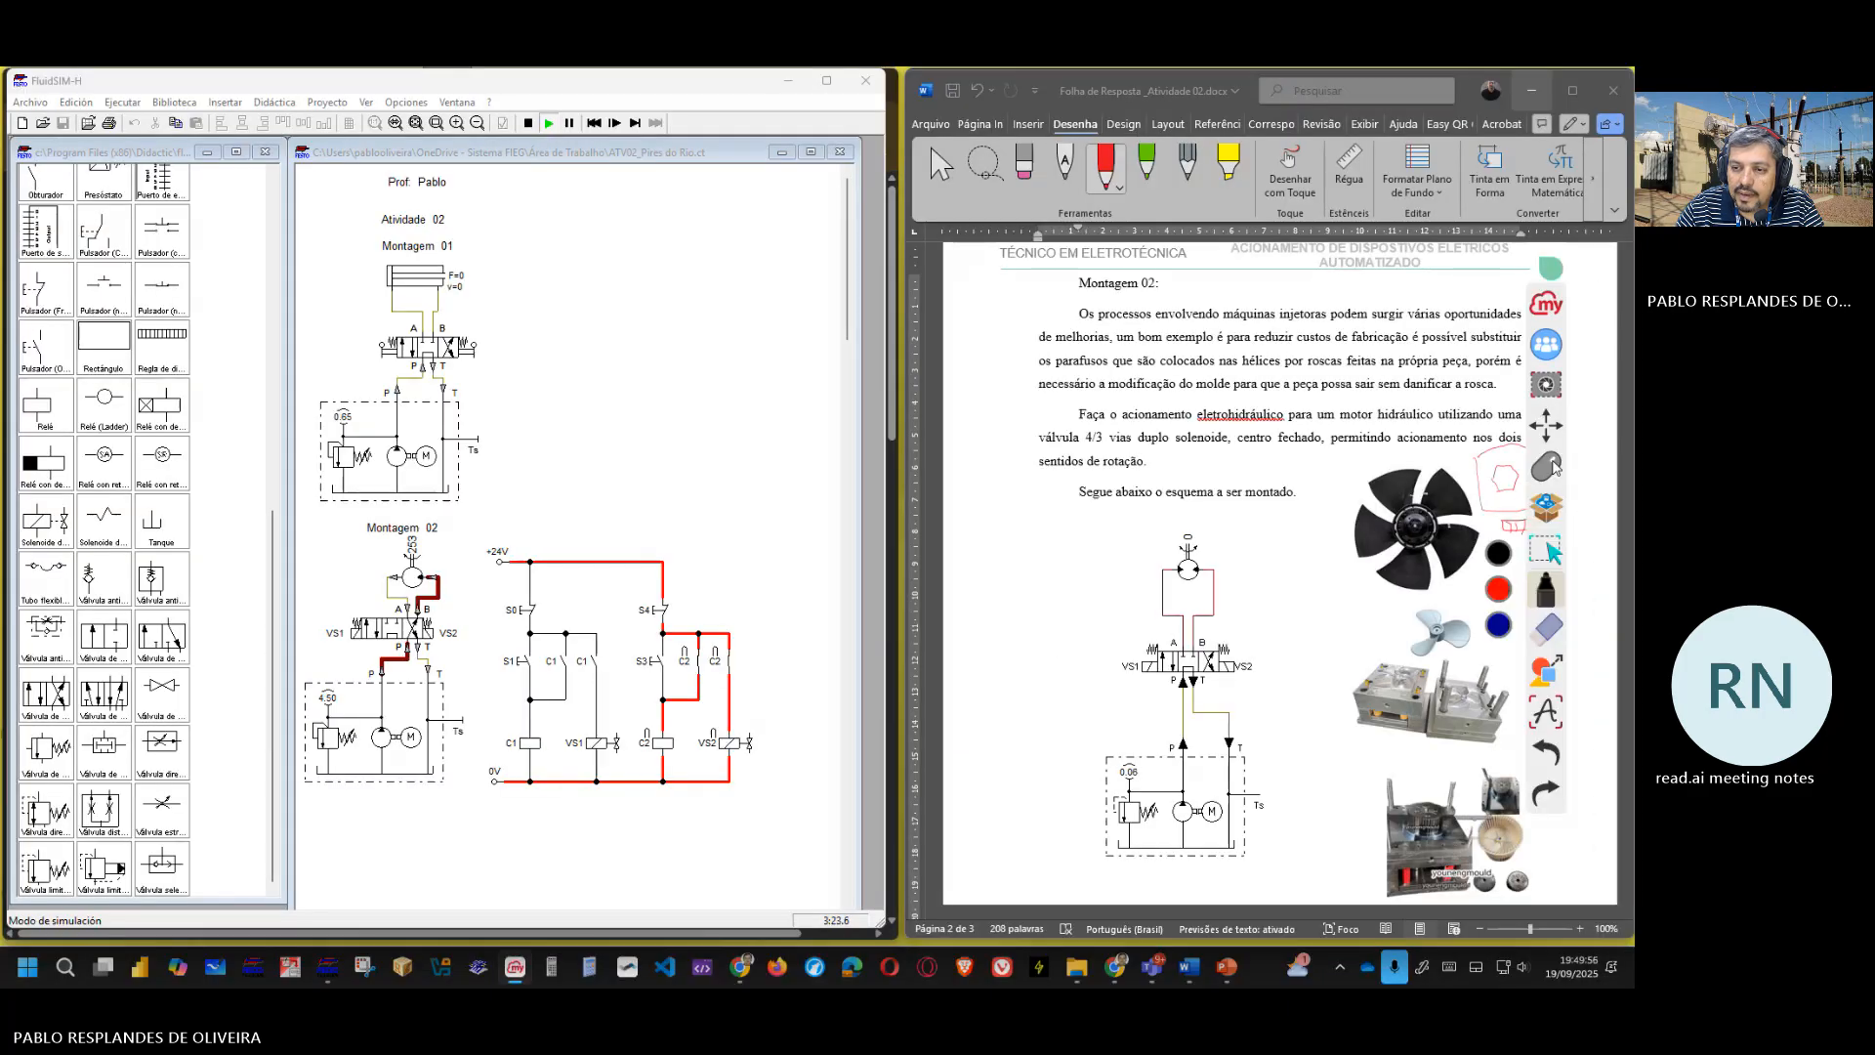
pyautogui.click(1504, 593)
pyautogui.click(1548, 592)
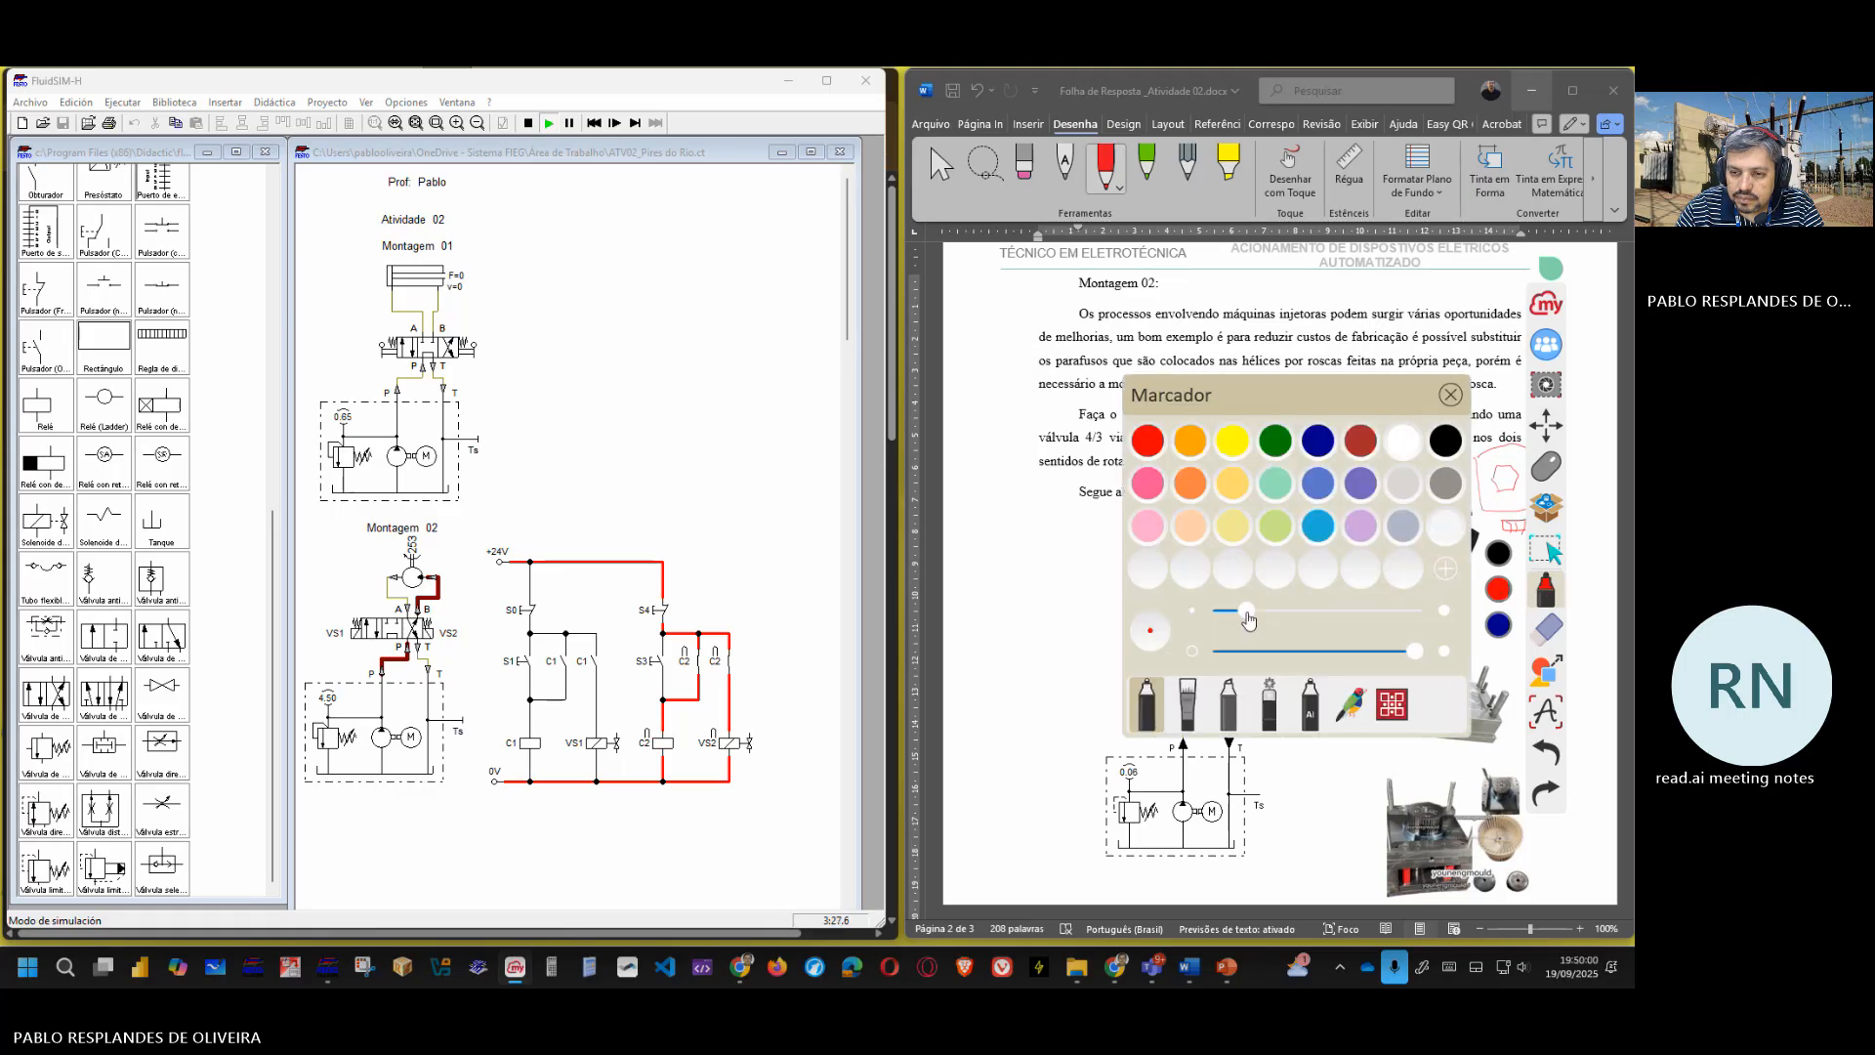
pyautogui.click(1450, 394)
pyautogui.moveTo(1547, 429); pyautogui.dragTo(1589, 446)
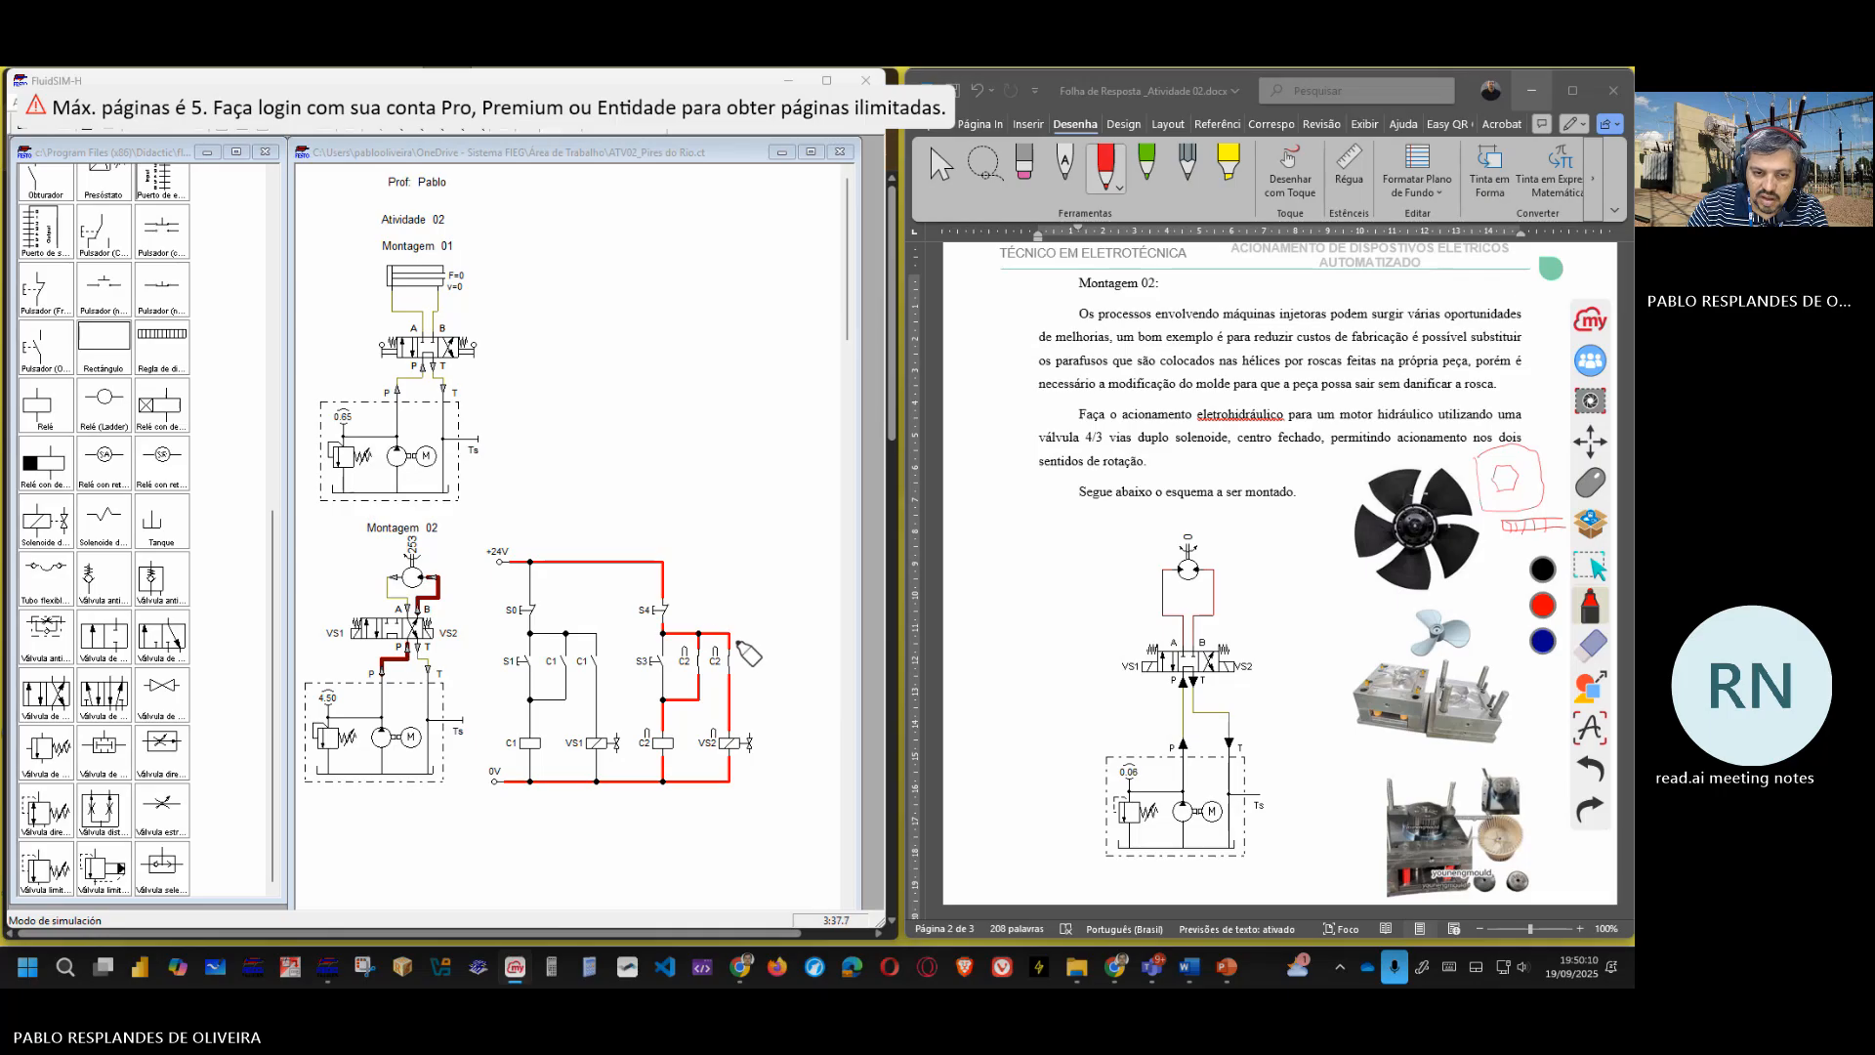
# - Sketch a red branch extending from the energised S4 line beyond VS2, ending in an open contact, and redraw the contact stroke longer
pyautogui.moveTo(731, 635)
pyautogui.mouseDown()
pyautogui.moveTo(787, 639)
pyautogui.moveTo(789, 661)
pyautogui.mouseUp()
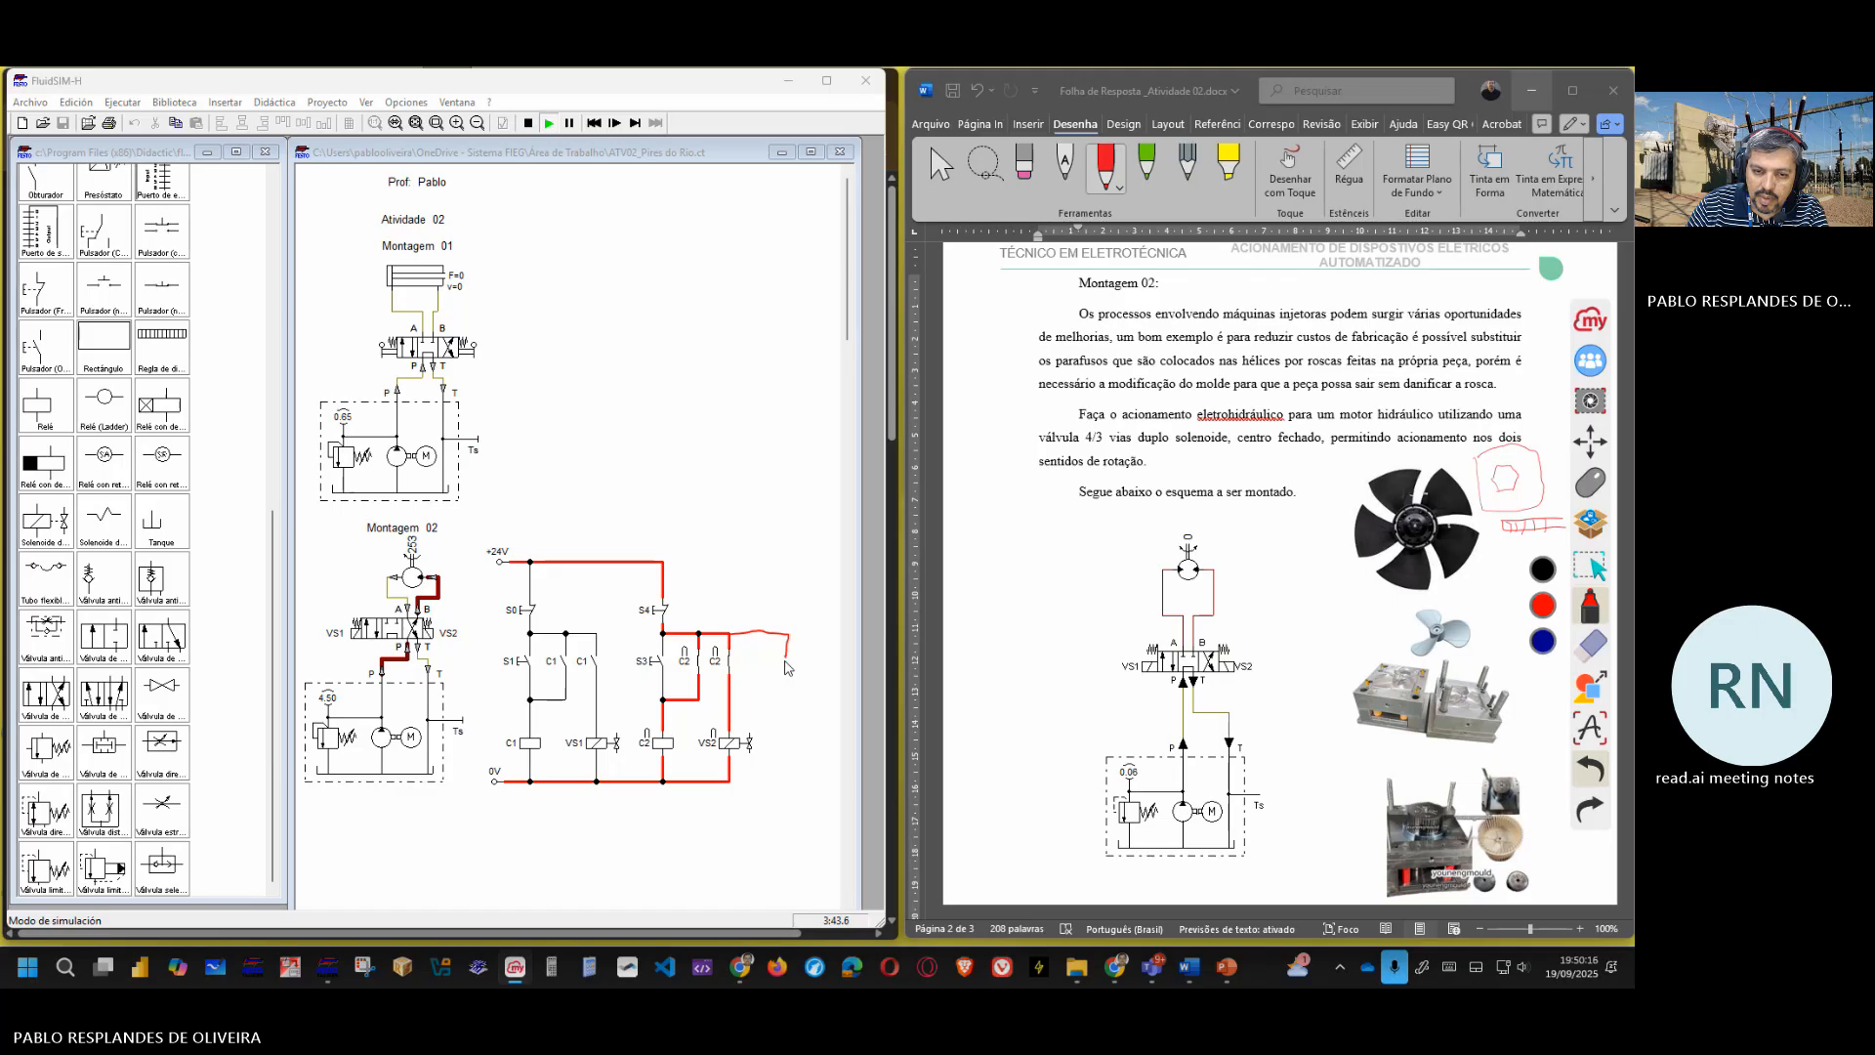
pyautogui.moveTo(784, 671); pyautogui.dragTo(780, 682)
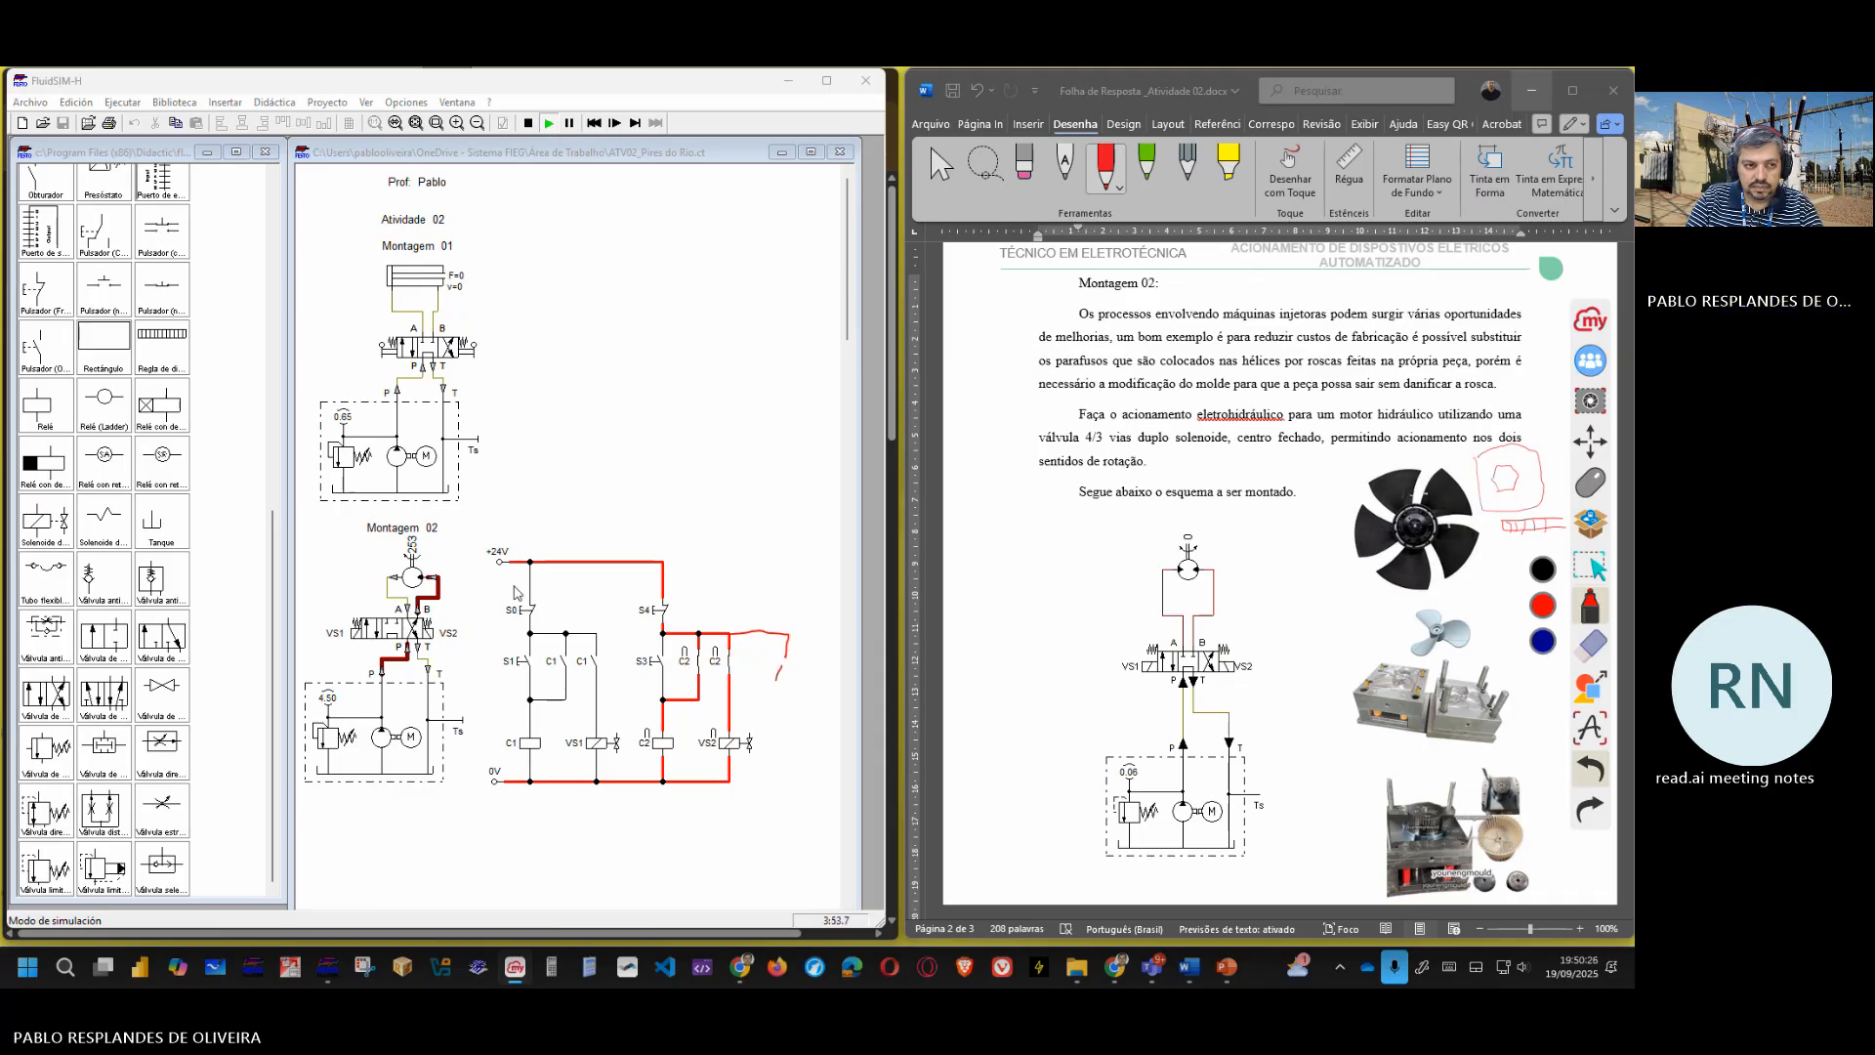
pyautogui.click(1589, 645)
pyautogui.moveTo(776, 678); pyautogui.dragTo(828, 684)
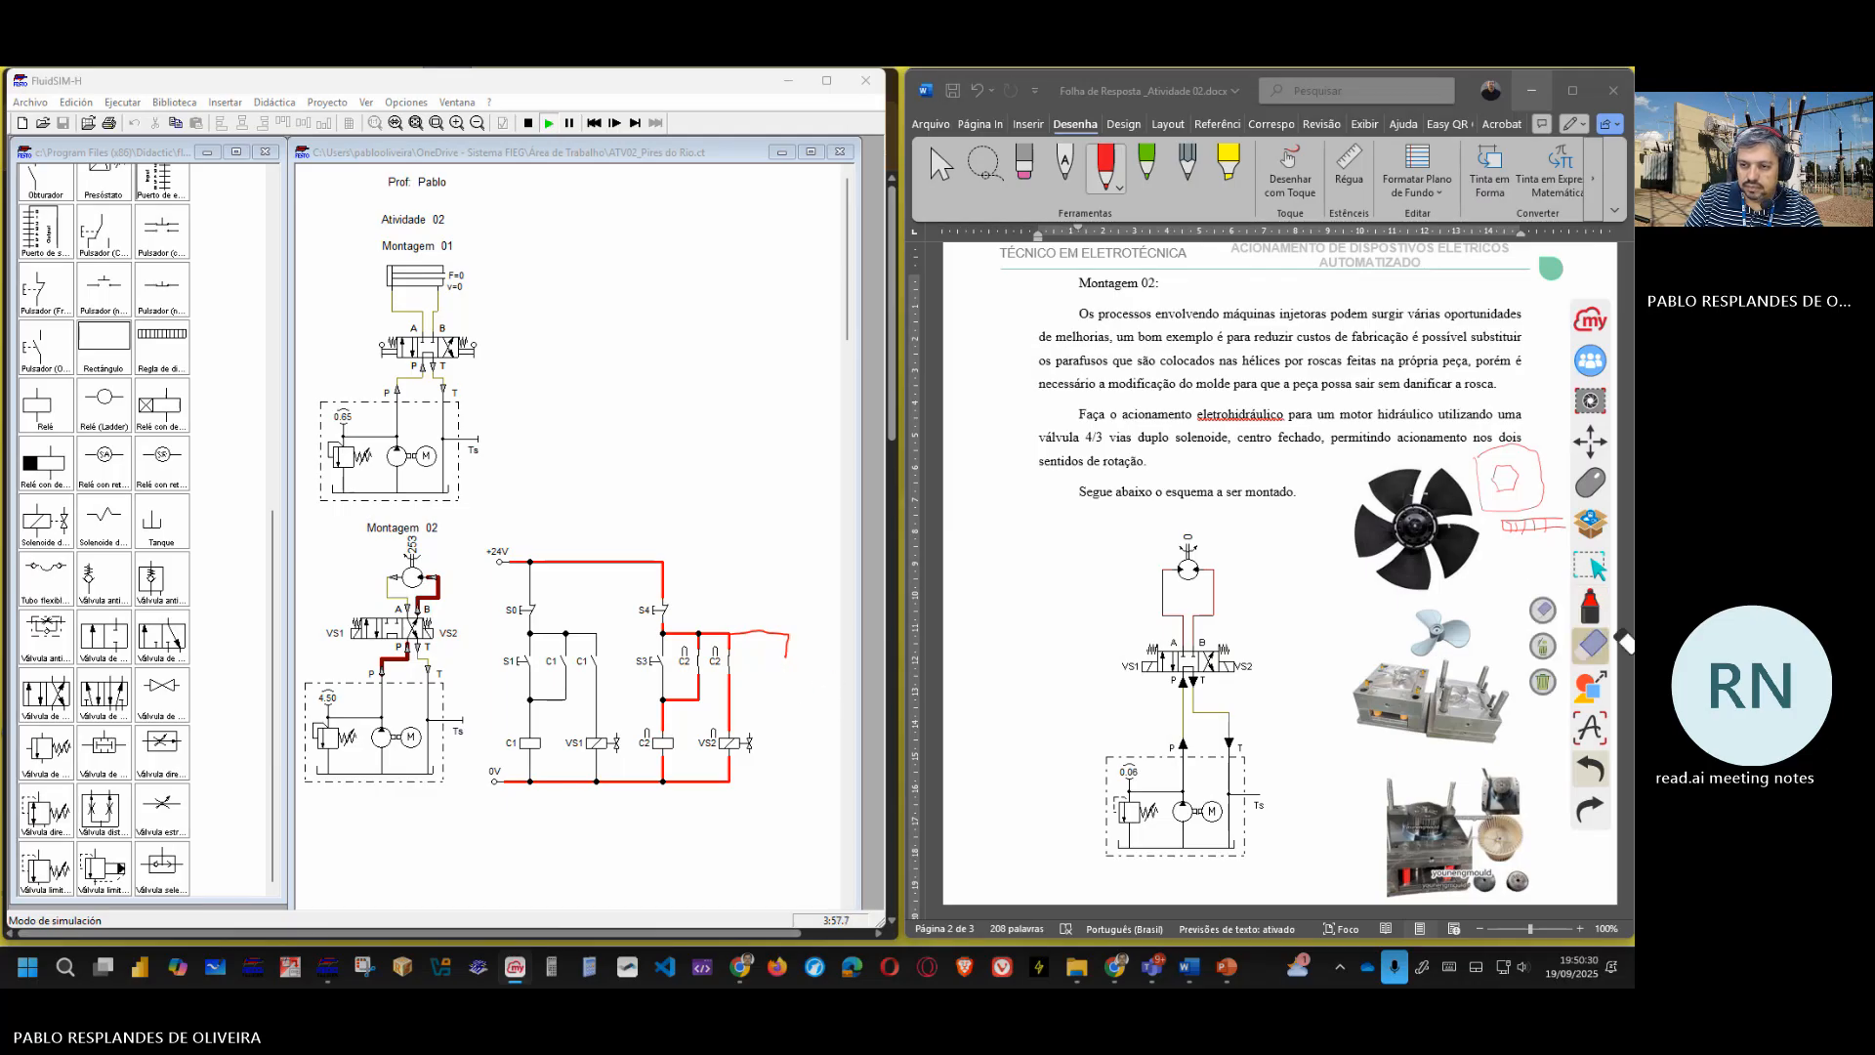
pyautogui.click(1590, 607)
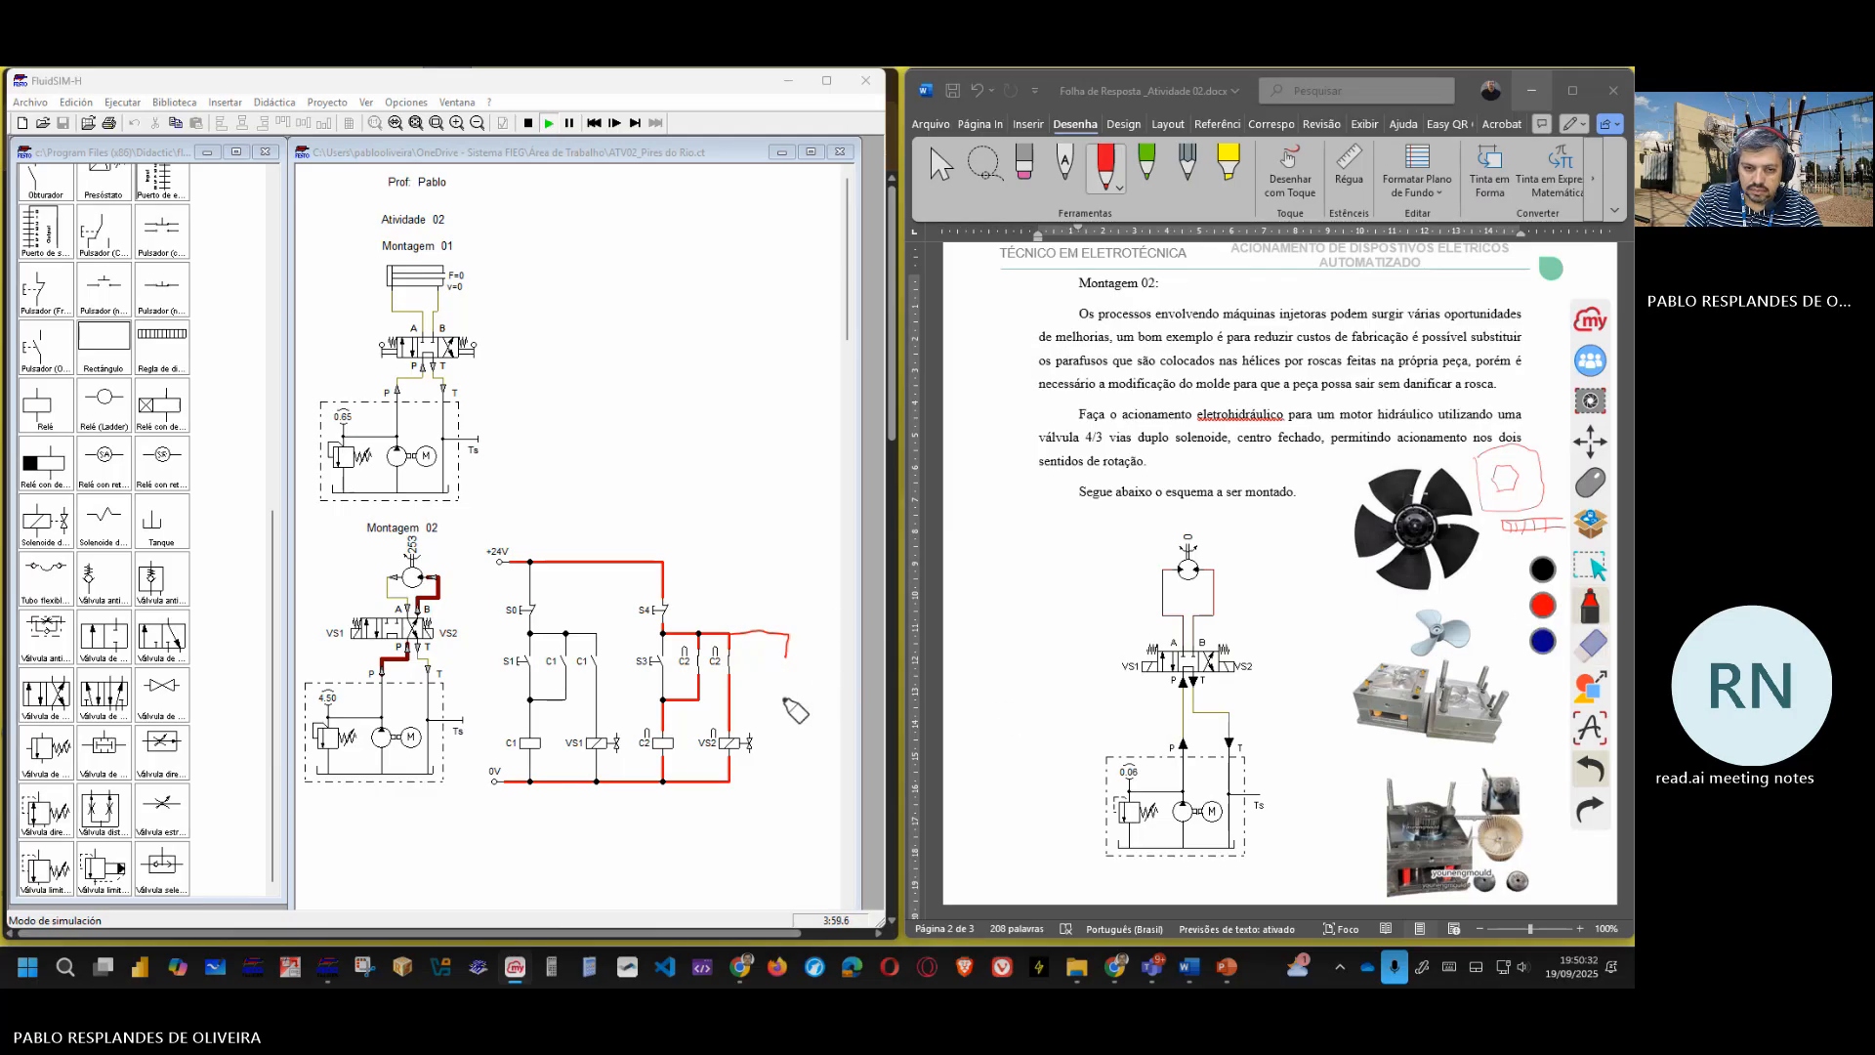
pyautogui.moveTo(774, 665); pyautogui.dragTo(782, 710)
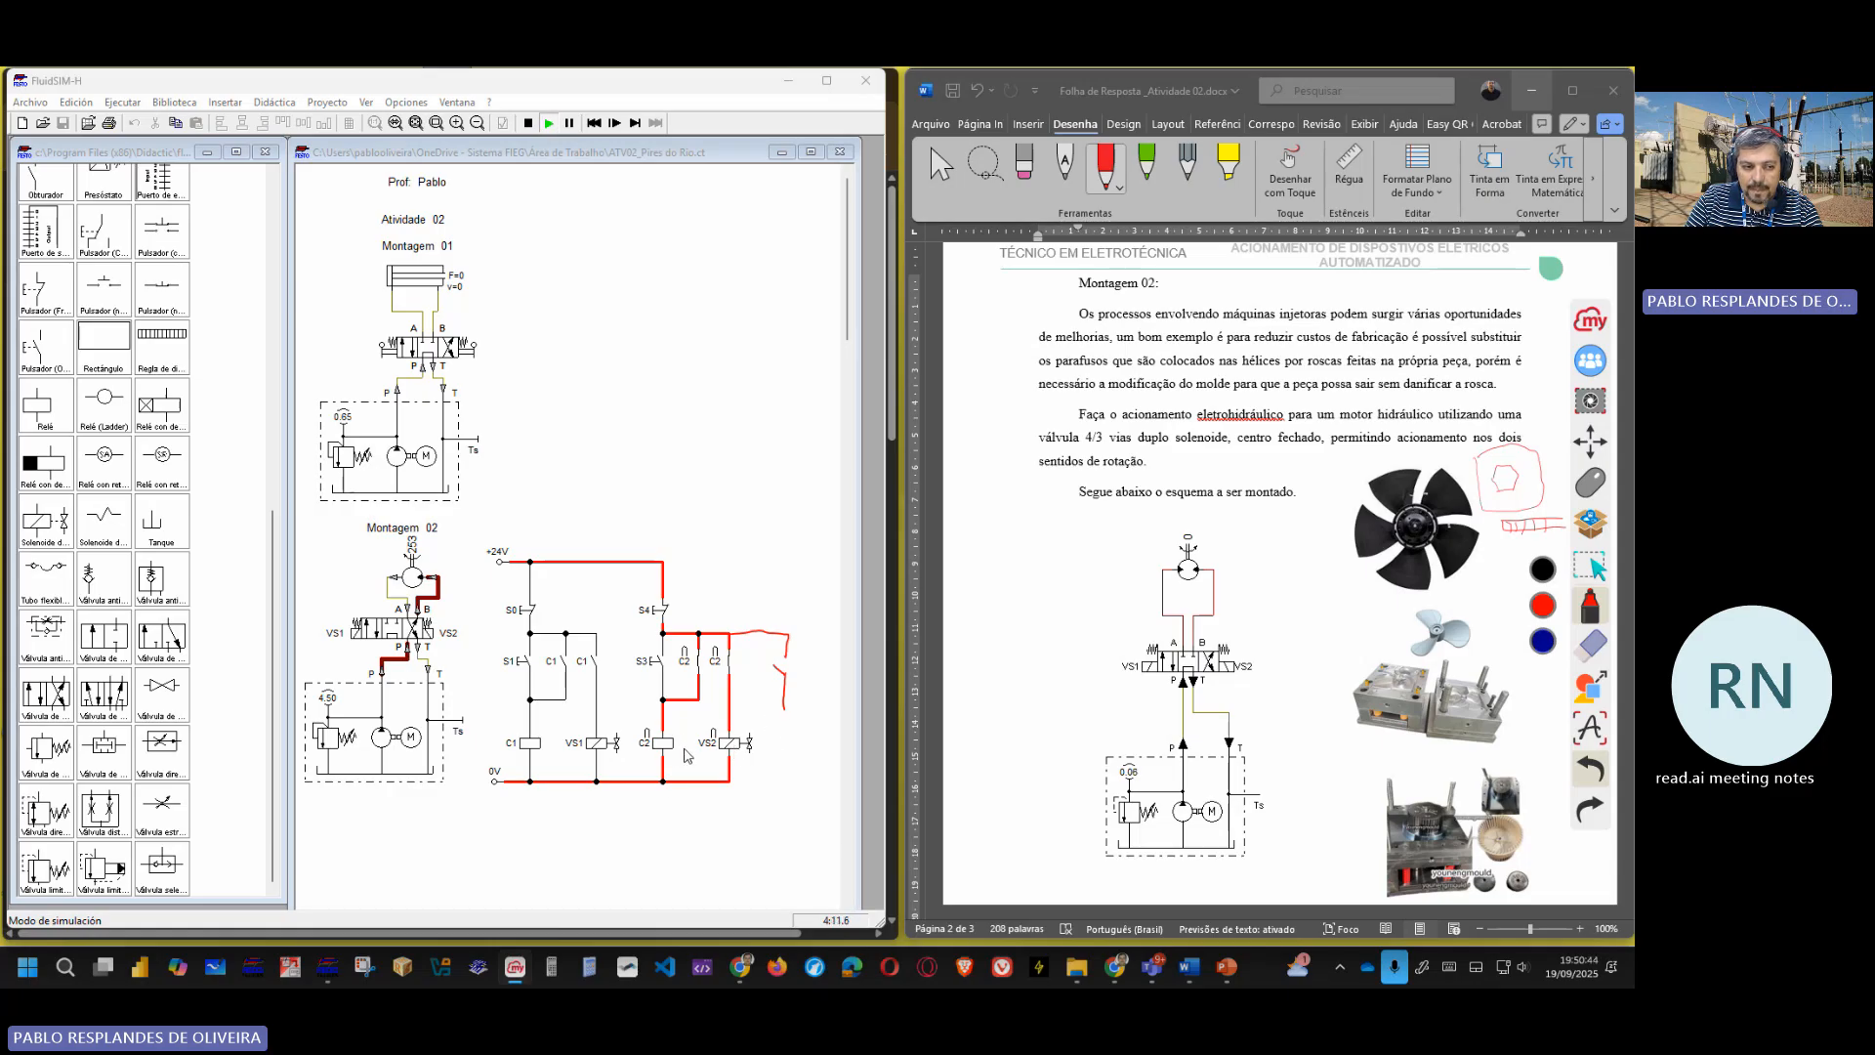
# - Circle relay coil C2 in red in the Montagem 02 diagram and write a small mark beneath the circle
pyautogui.moveTo(686, 731)
pyautogui.mouseDown()
pyautogui.moveTo(649, 716)
pyautogui.moveTo(633, 747)
pyautogui.moveTo(669, 799)
pyautogui.moveTo(676, 727)
pyautogui.mouseUp()
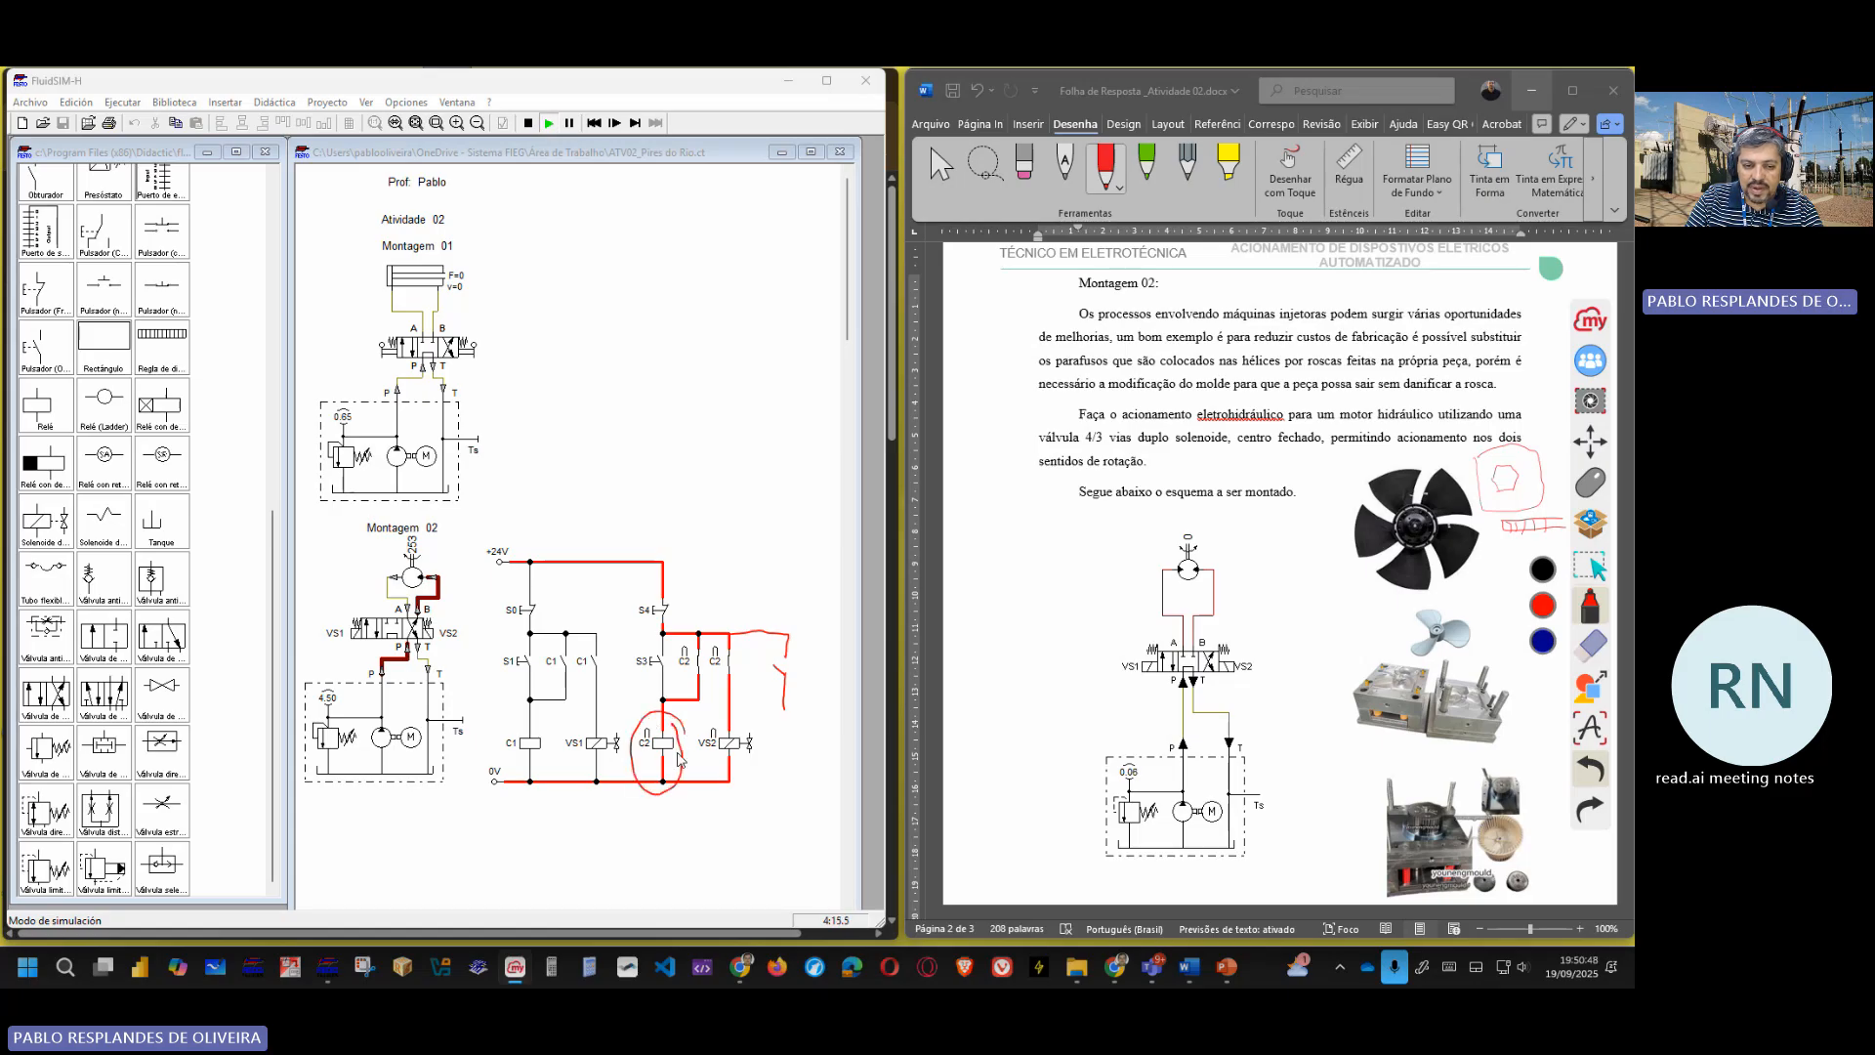
pyautogui.moveTo(655, 815); pyautogui.dragTo(667, 818)
pyautogui.click(664, 808)
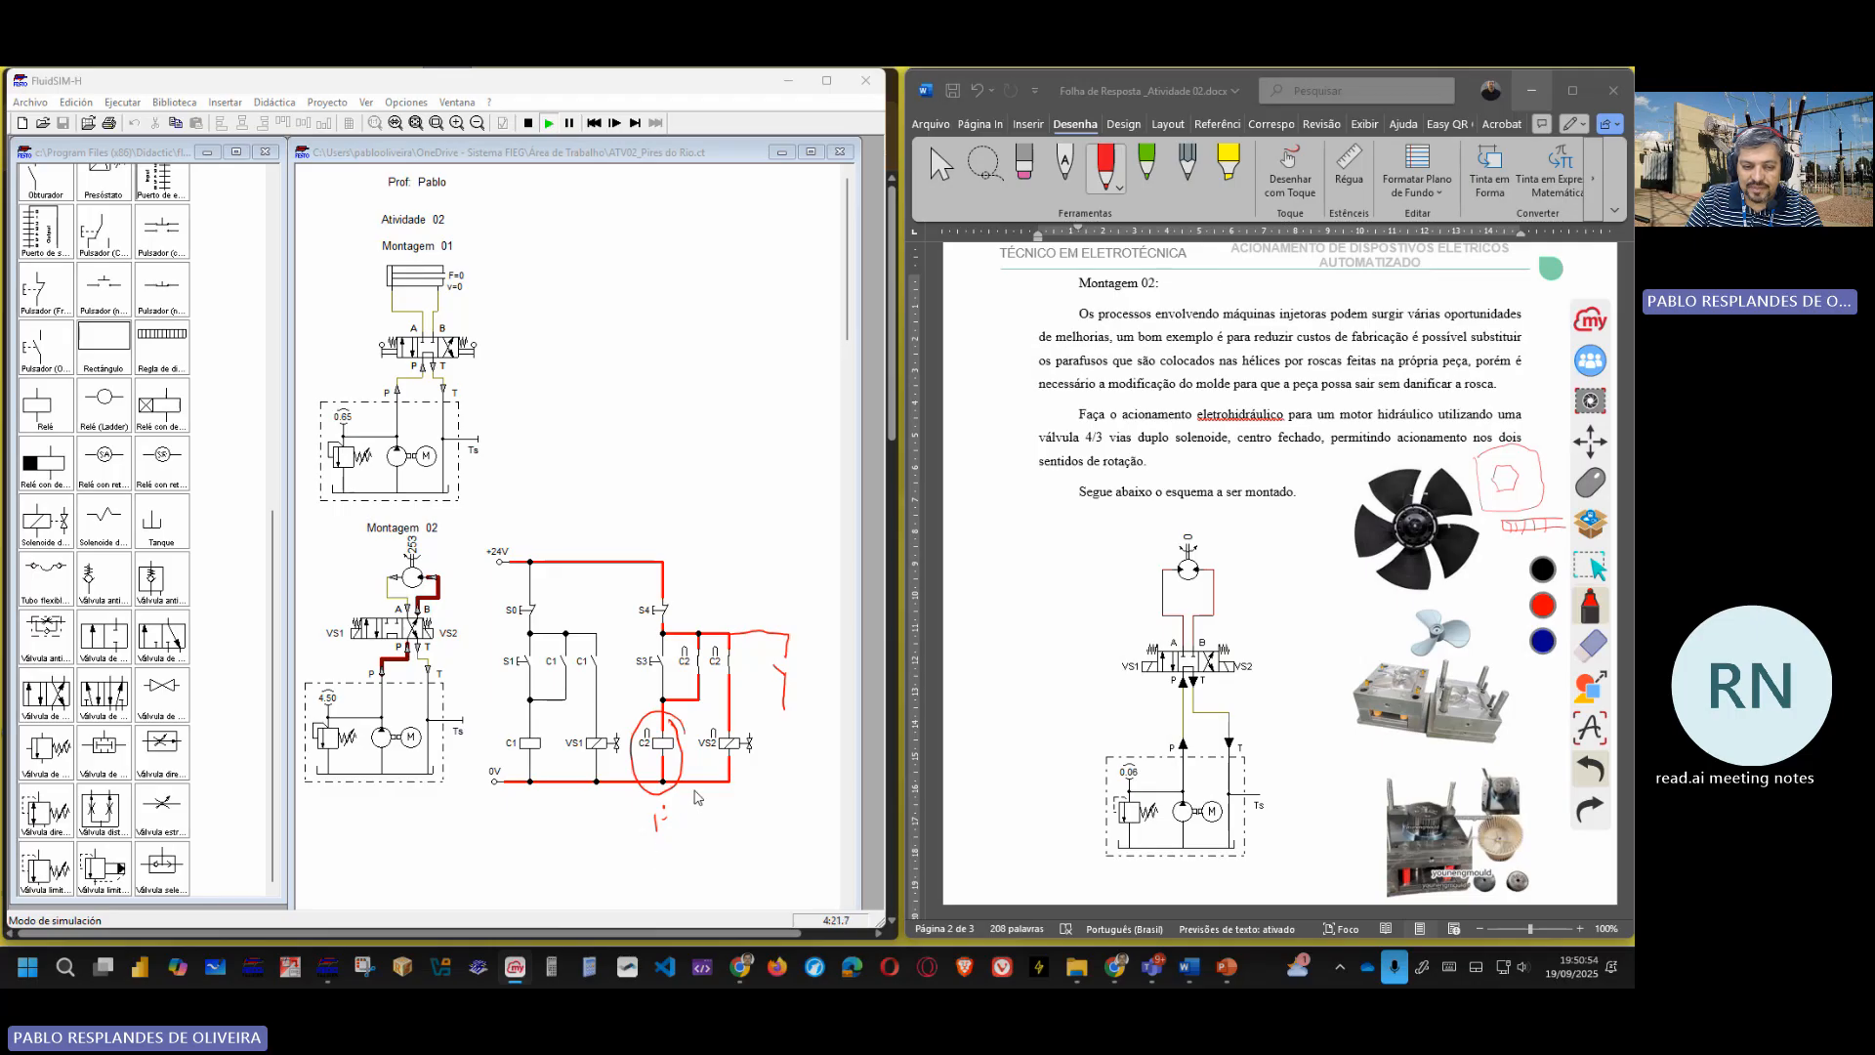
pyautogui.moveTo(767, 741)
pyautogui.mouseDown()
pyautogui.moveTo(707, 722)
pyautogui.moveTo(732, 777)
pyautogui.moveTo(764, 735)
pyautogui.mouseUp()
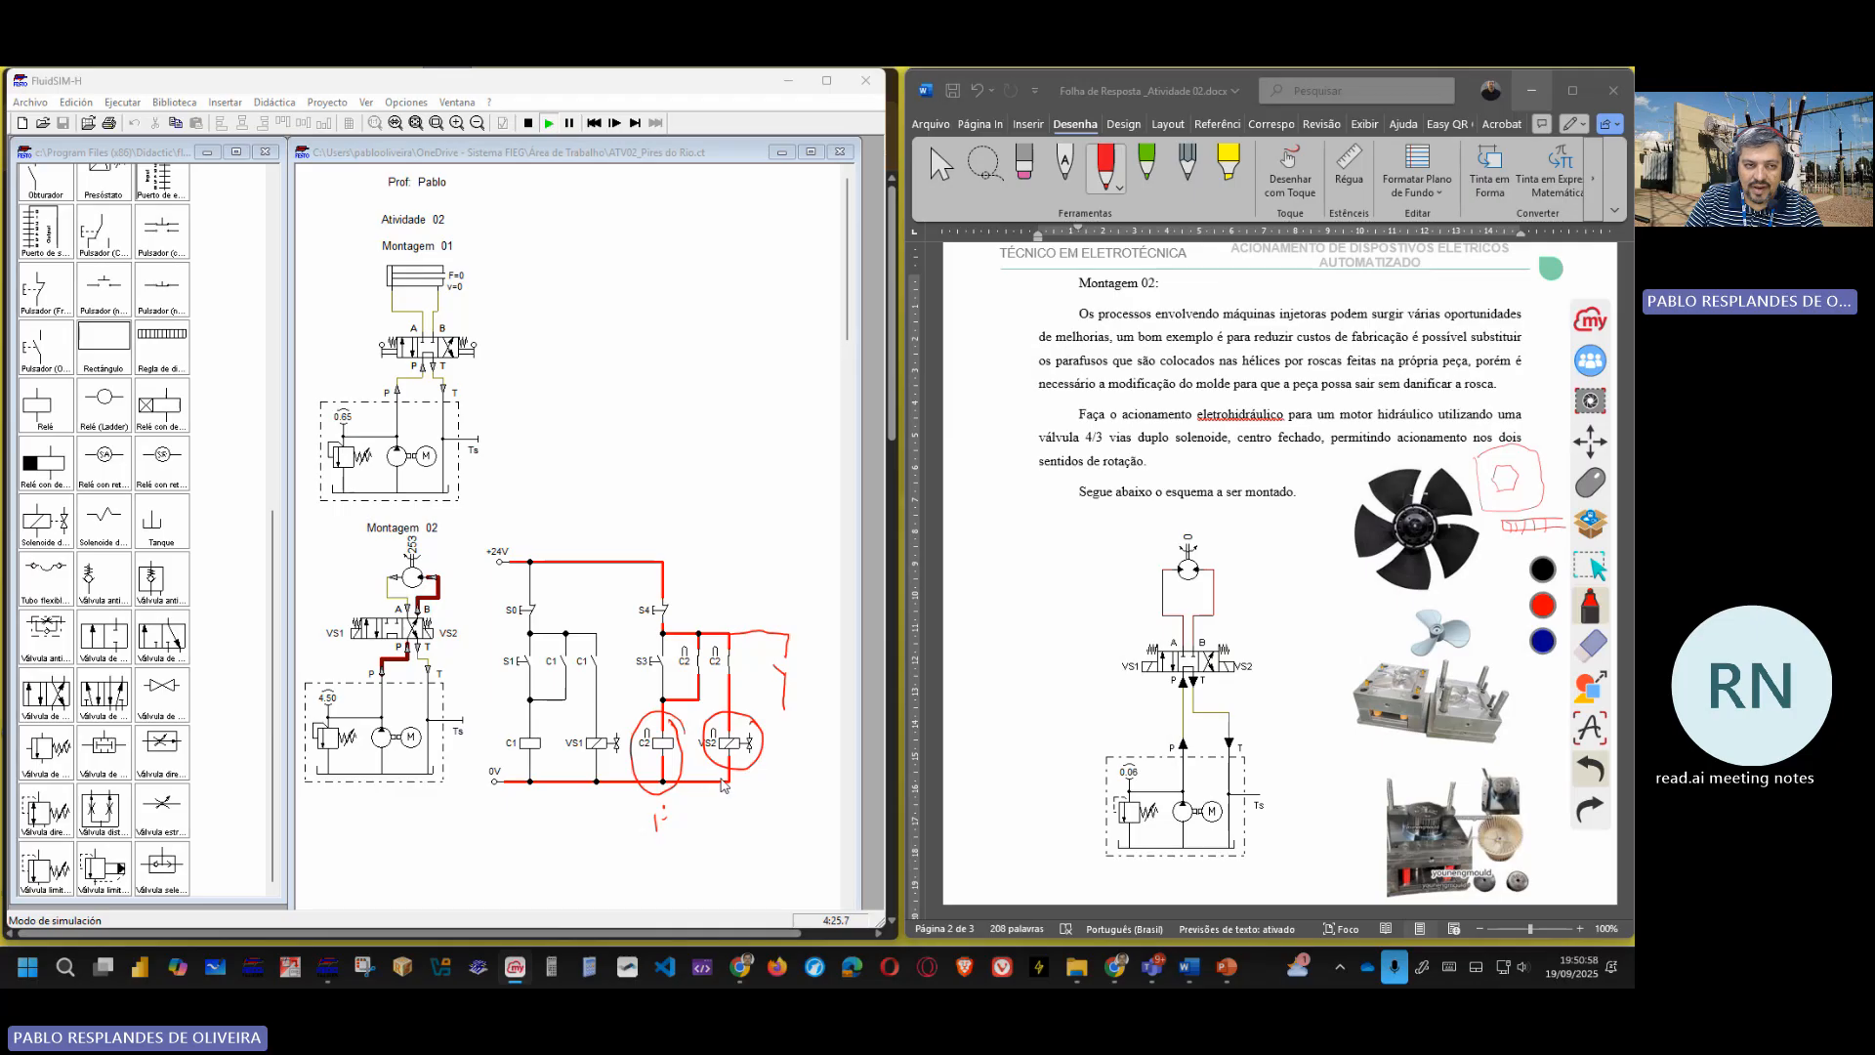
pyautogui.click(1591, 643)
pyautogui.moveTo(750, 717)
pyautogui.mouseDown()
pyautogui.moveTo(710, 739)
pyautogui.moveTo(750, 765)
pyautogui.mouseUp()
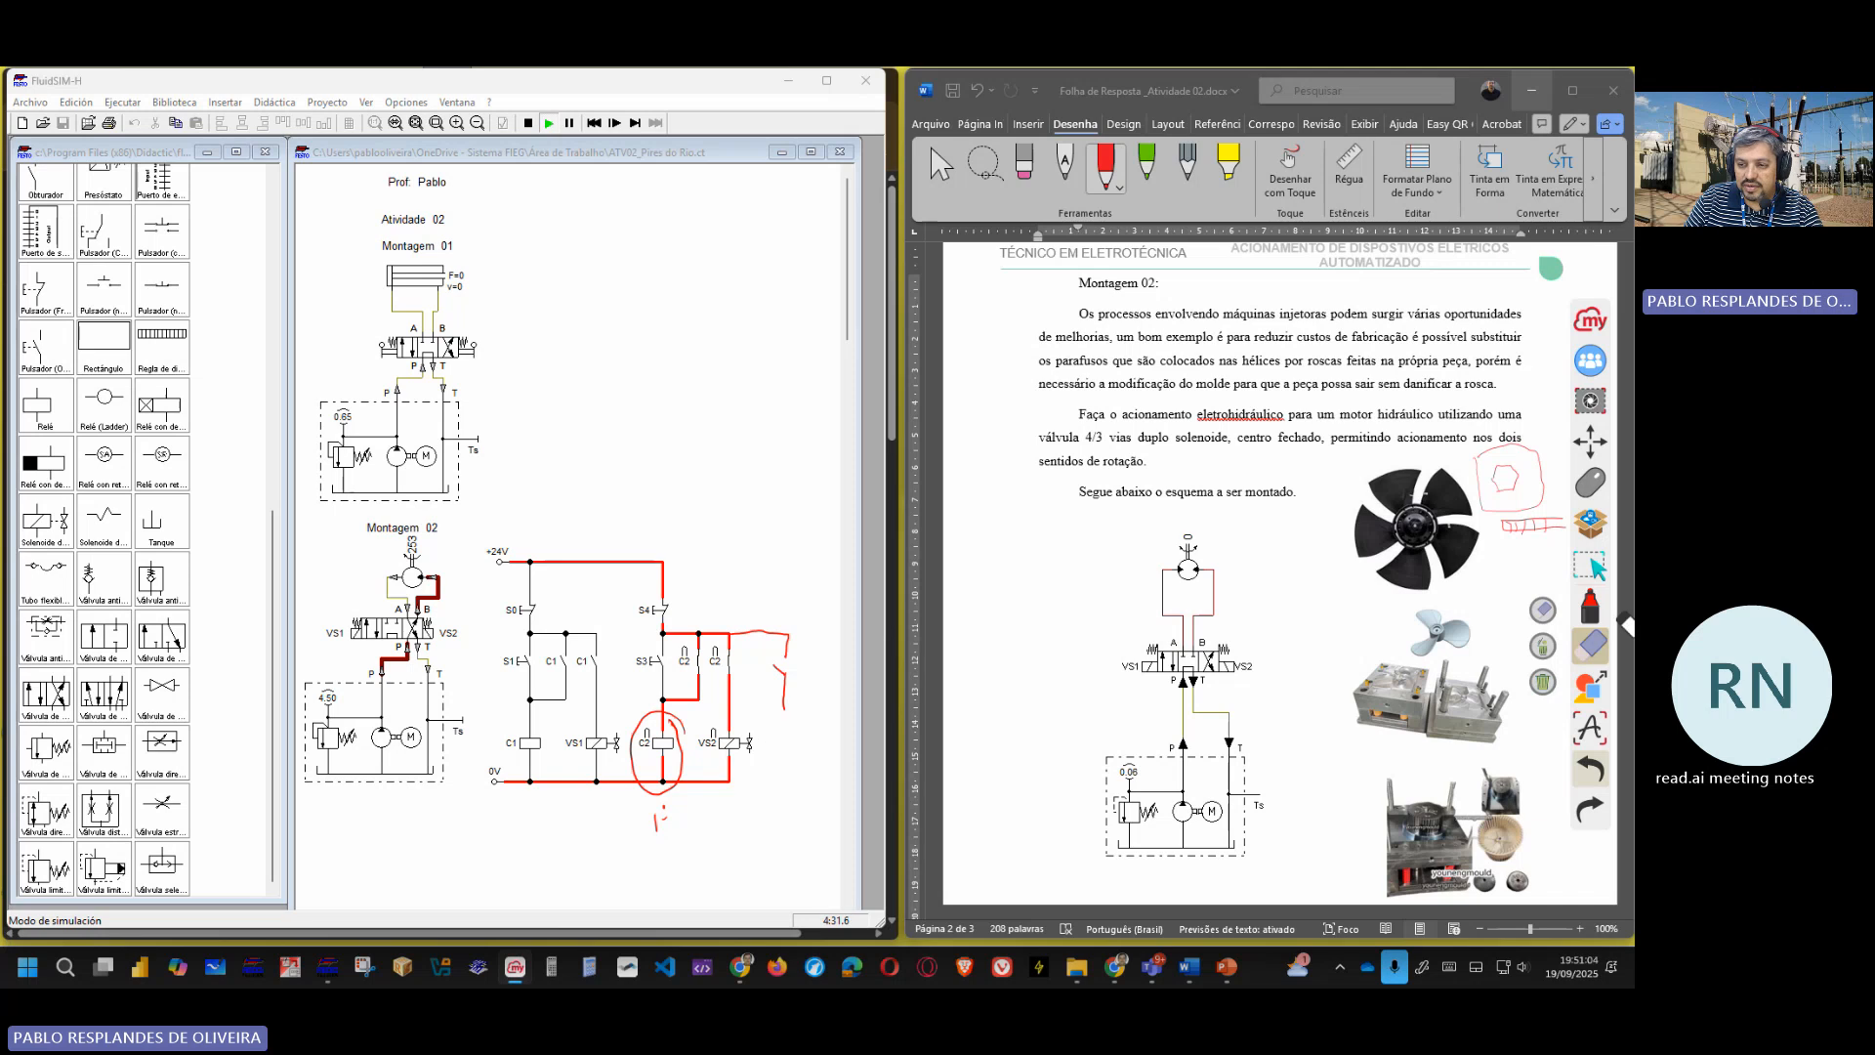
# - Circle solenoid VS2 with the red marker and sketch a box labelled CLP beside it, wired between the new contact and the 0V line
pyautogui.click(1591, 605)
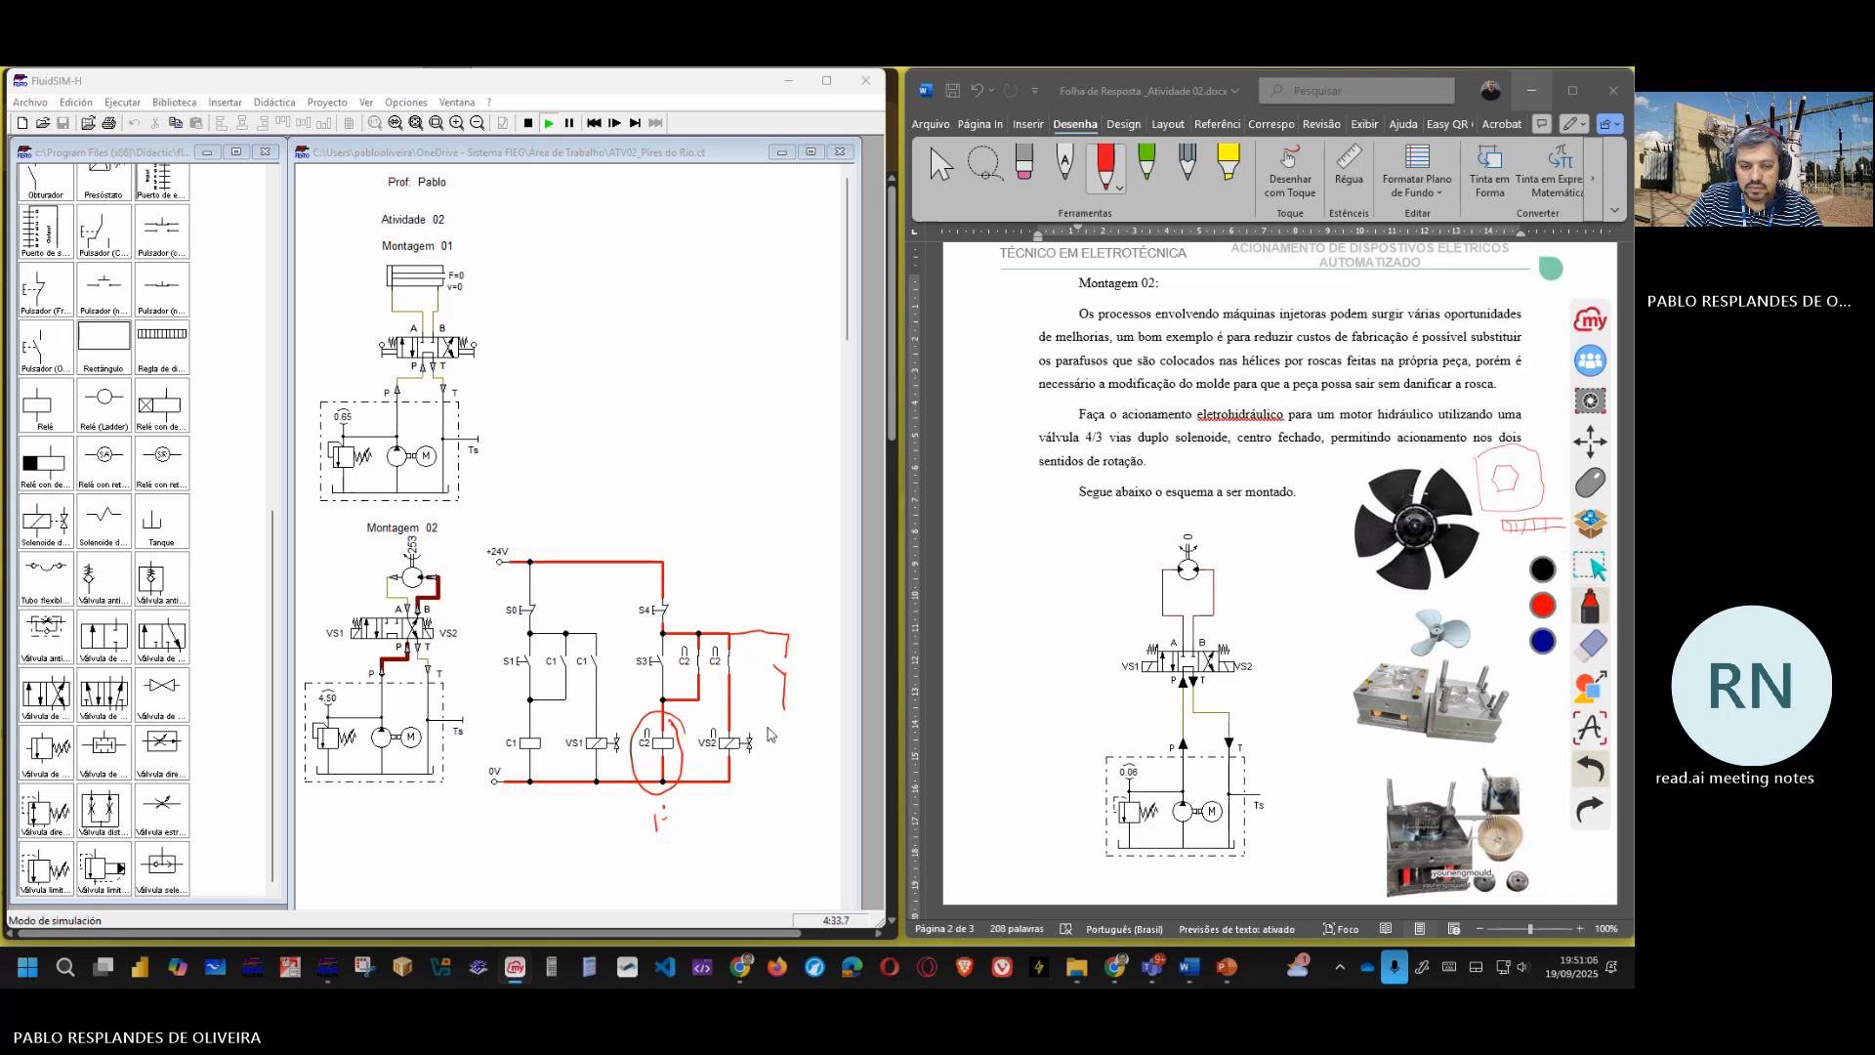
pyautogui.moveTo(770, 727)
pyautogui.mouseDown()
pyautogui.moveTo(727, 707)
pyautogui.moveTo(695, 752)
pyautogui.moveTo(750, 787)
pyautogui.moveTo(767, 717)
pyautogui.mouseUp()
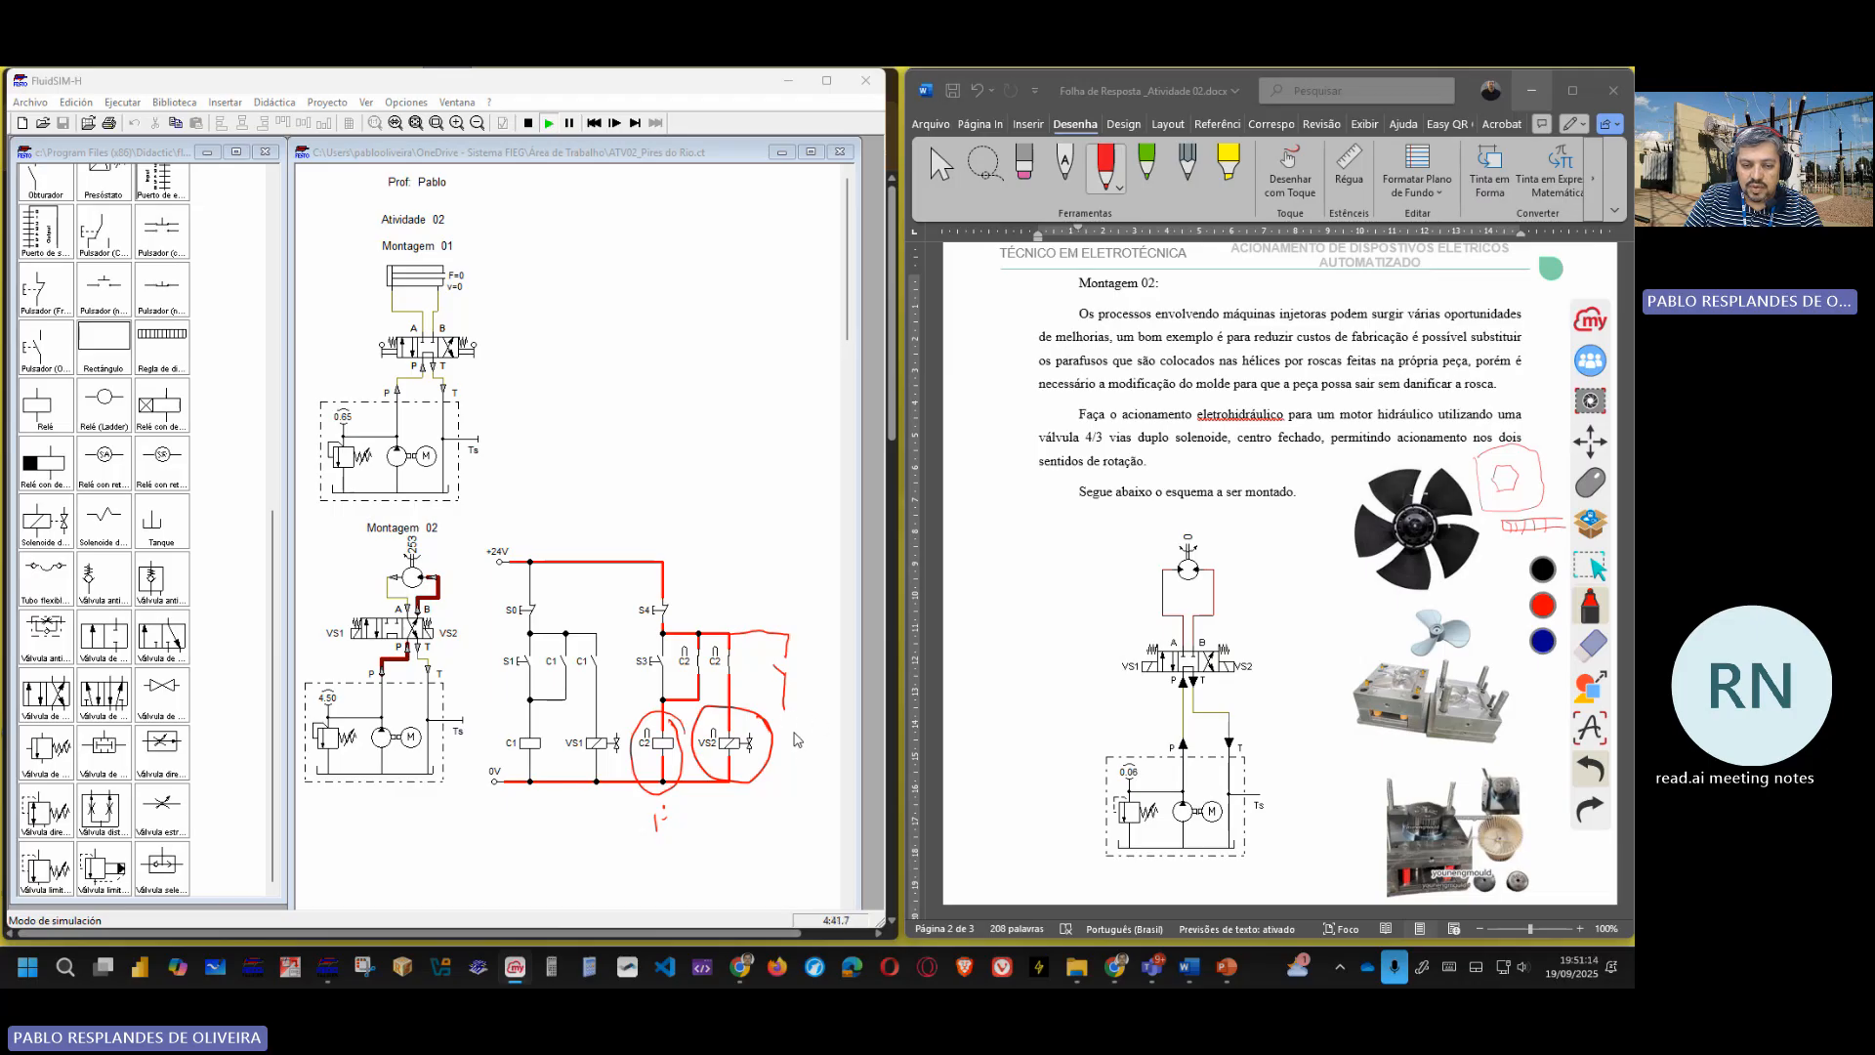
pyautogui.moveTo(795, 732)
pyautogui.mouseDown()
pyautogui.moveTo(818, 742)
pyautogui.moveTo(823, 705)
pyautogui.moveTo(822, 781)
pyautogui.moveTo(779, 767)
pyautogui.moveTo(781, 708)
pyautogui.mouseUp()
pyautogui.moveTo(798, 774); pyautogui.dragTo(768, 785)
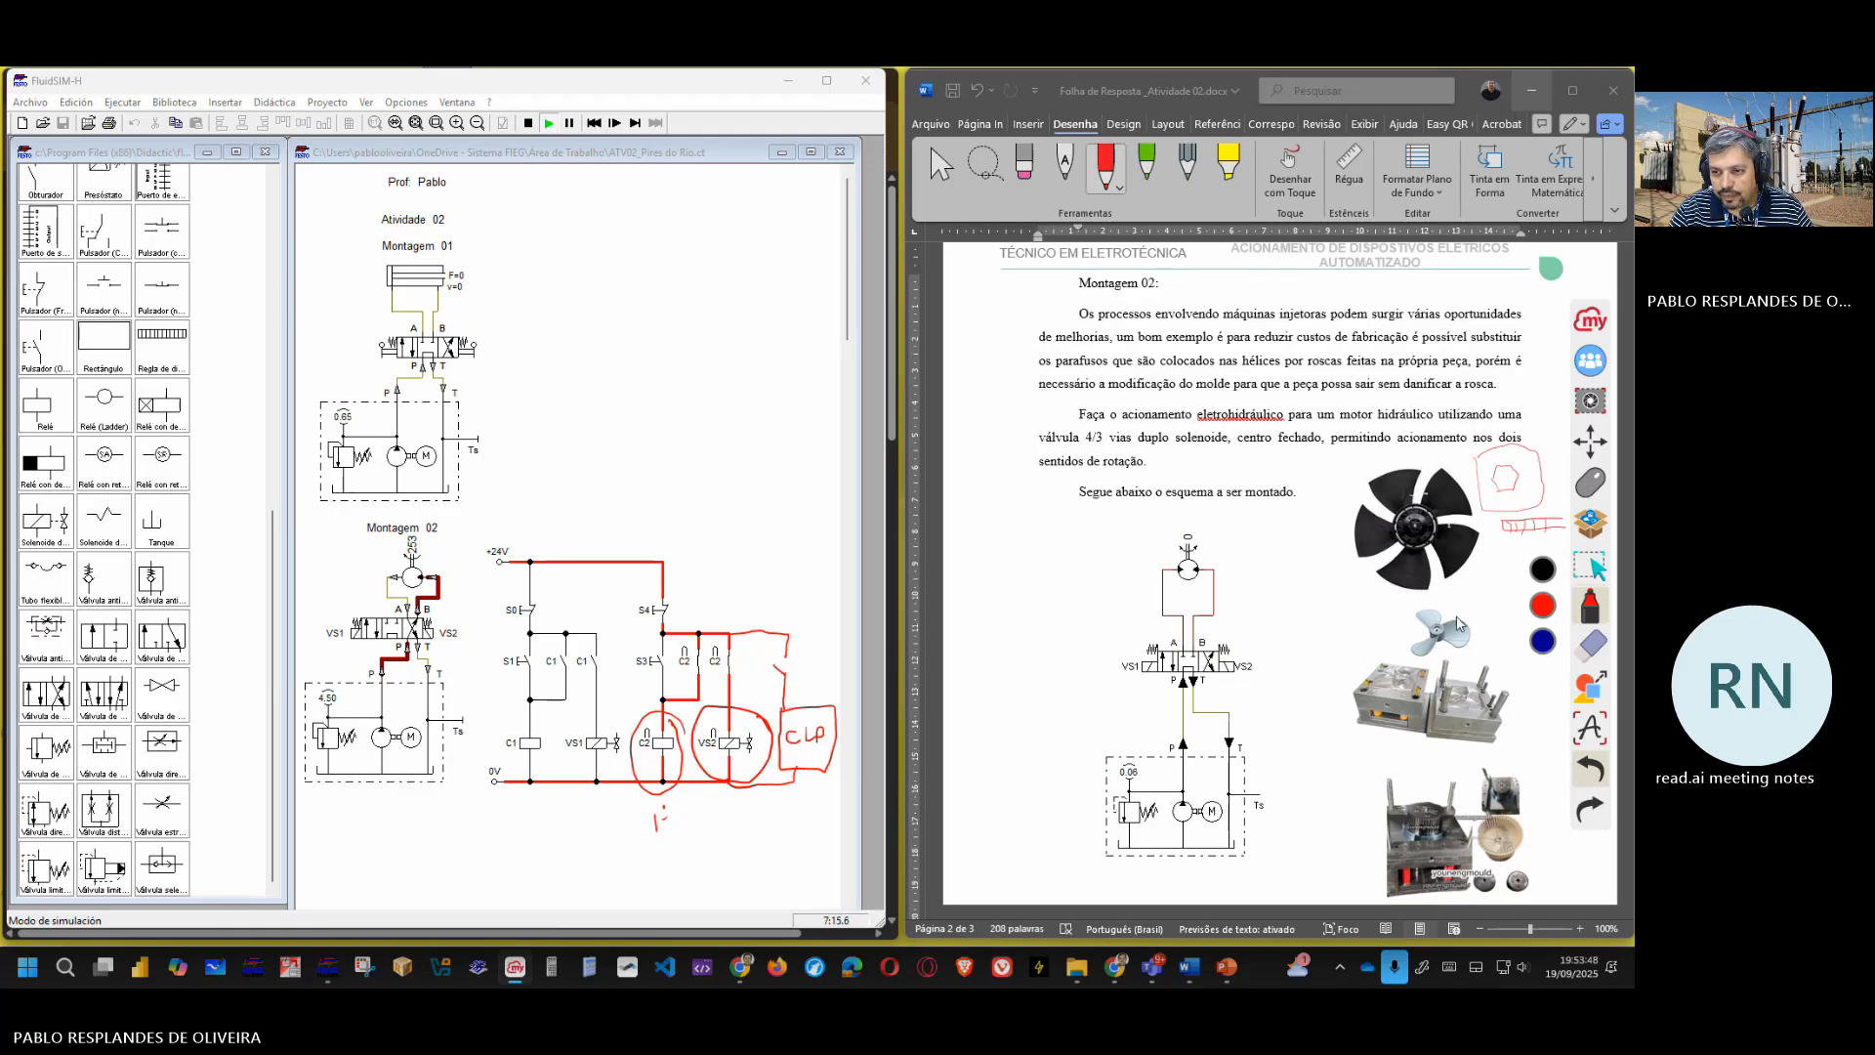
# - Leave the desktop annotation mode, switch to the Teams meeting window and stop sharing the screen
pyautogui.click(1591, 488)
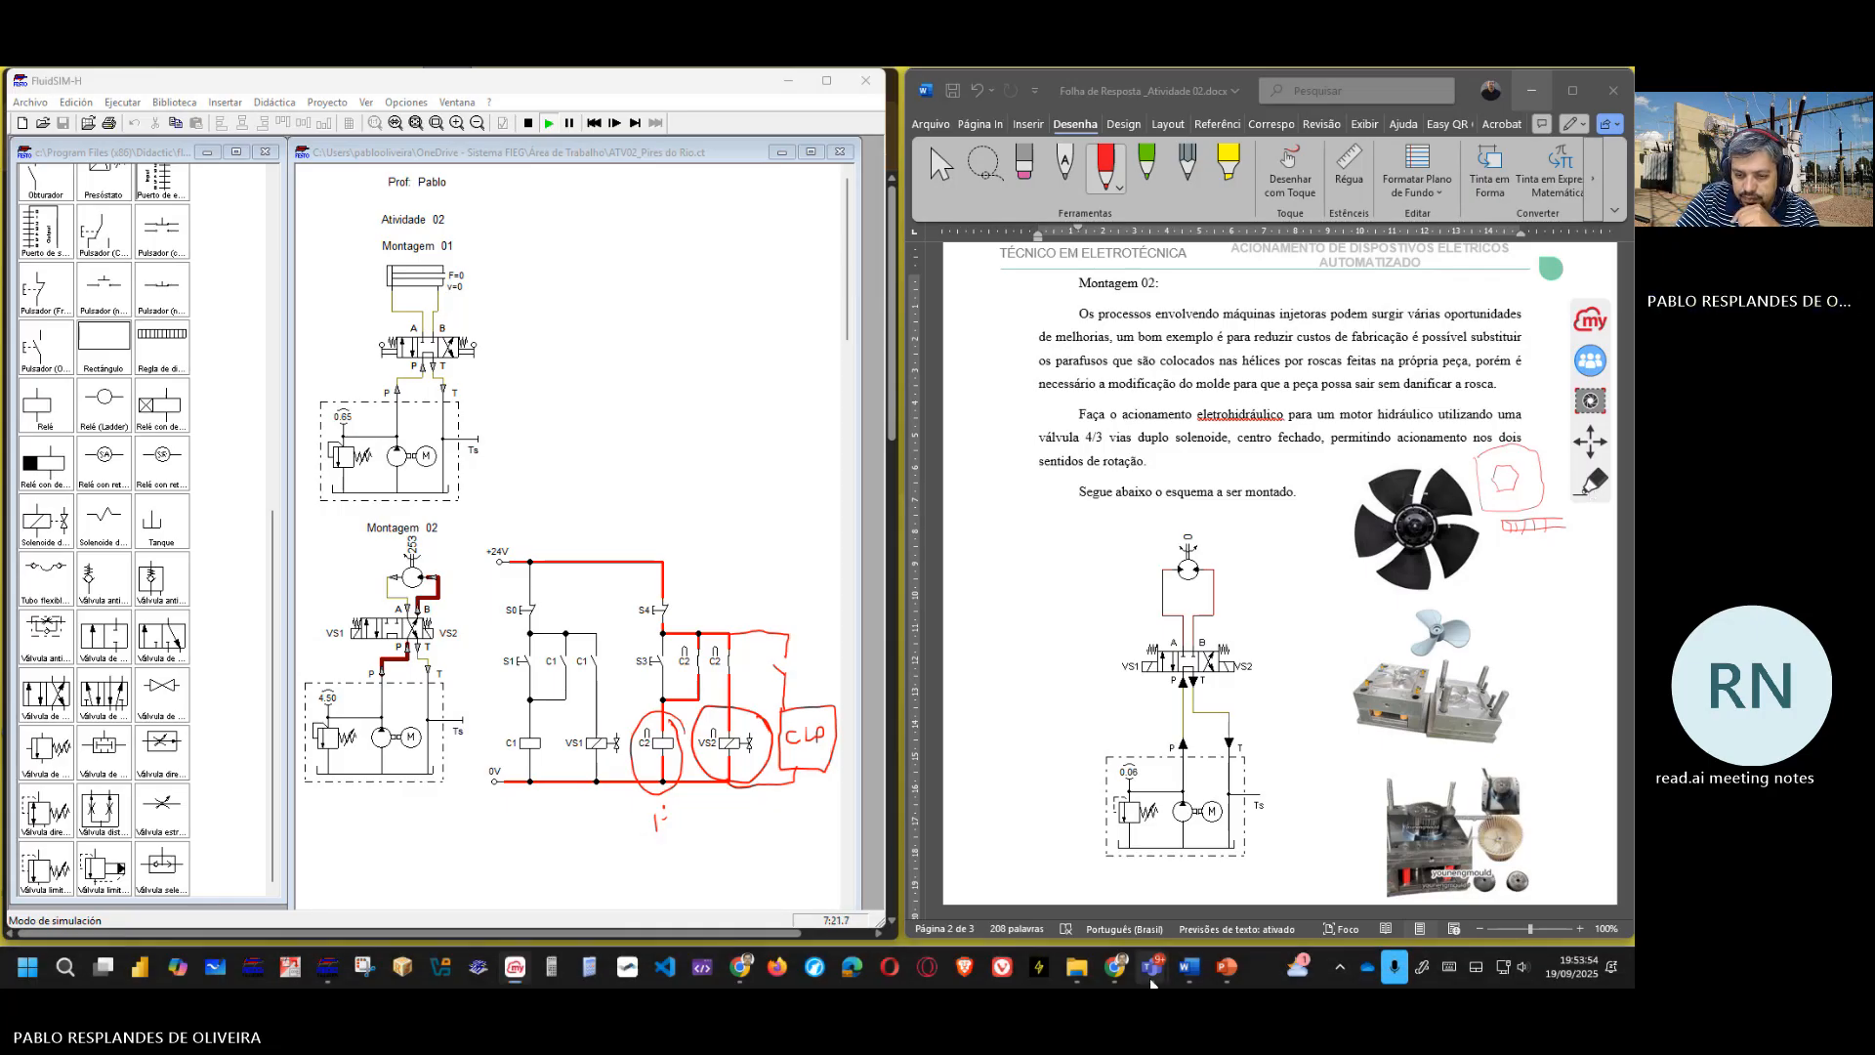
pyautogui.moveTo(1153, 967)
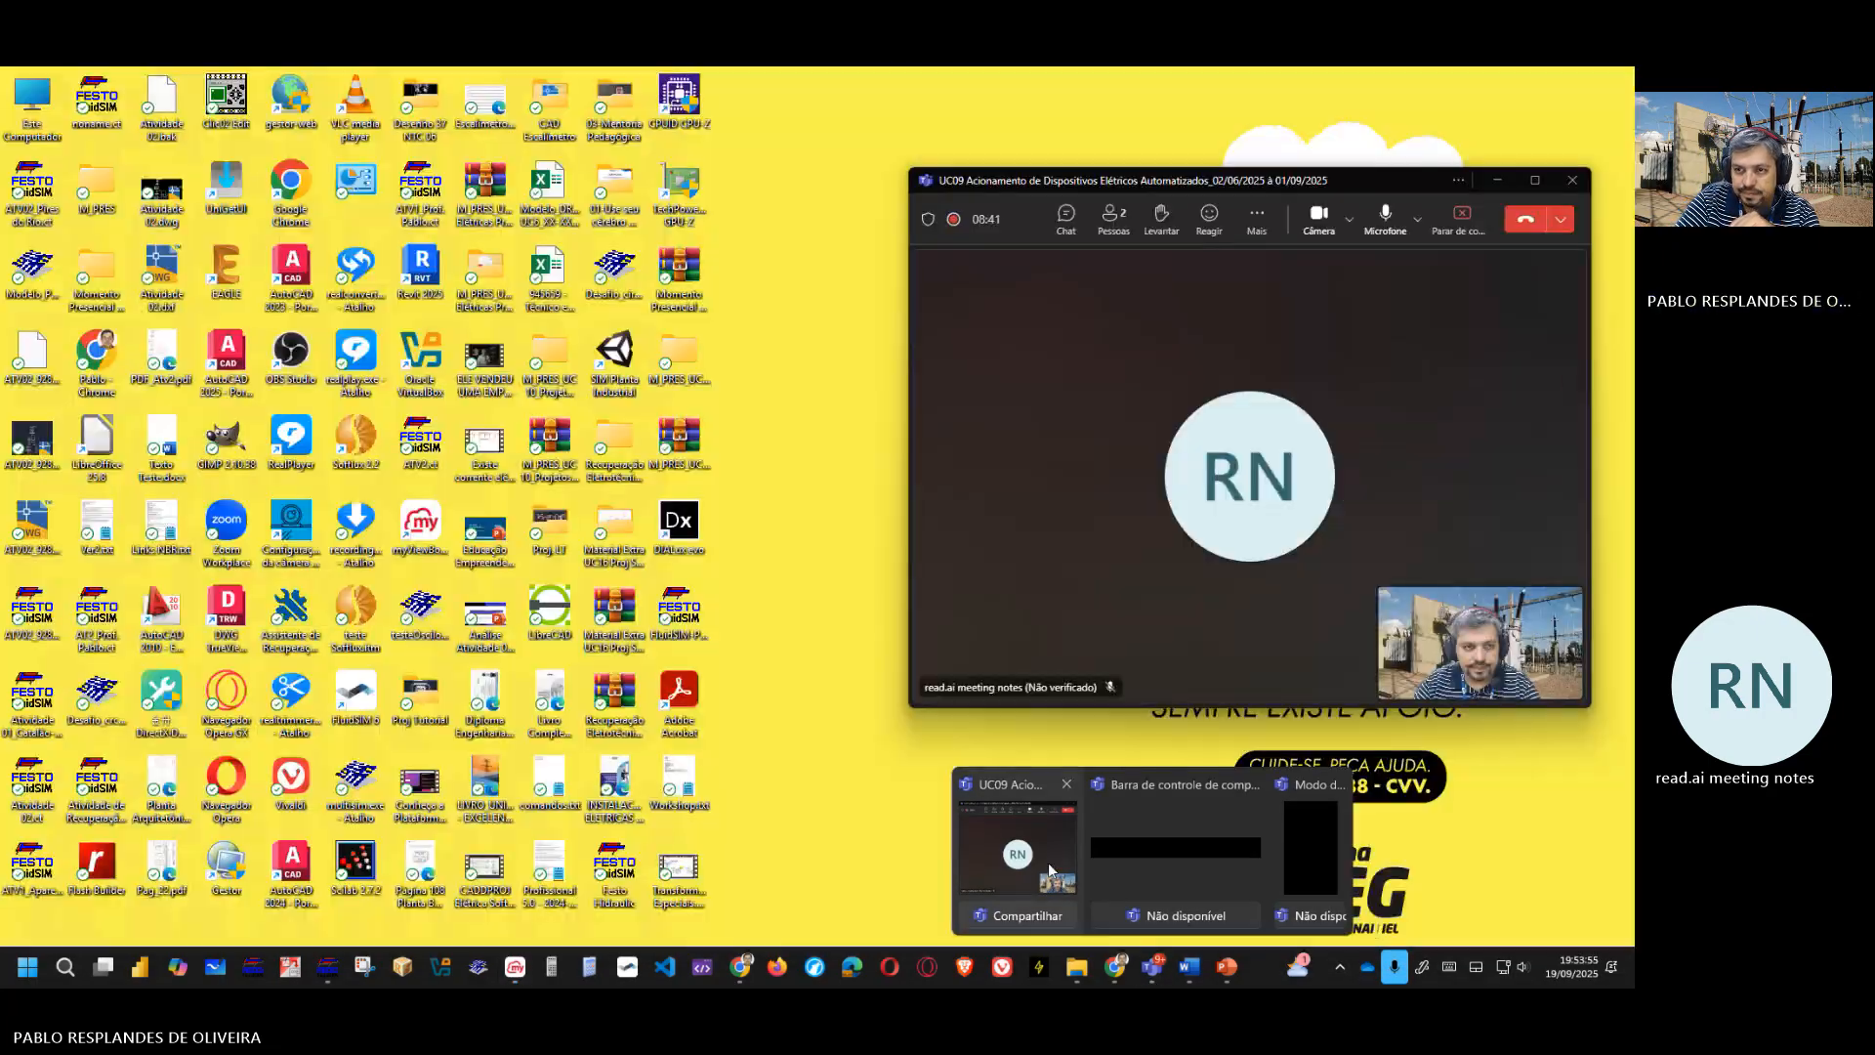
pyautogui.click(1067, 883)
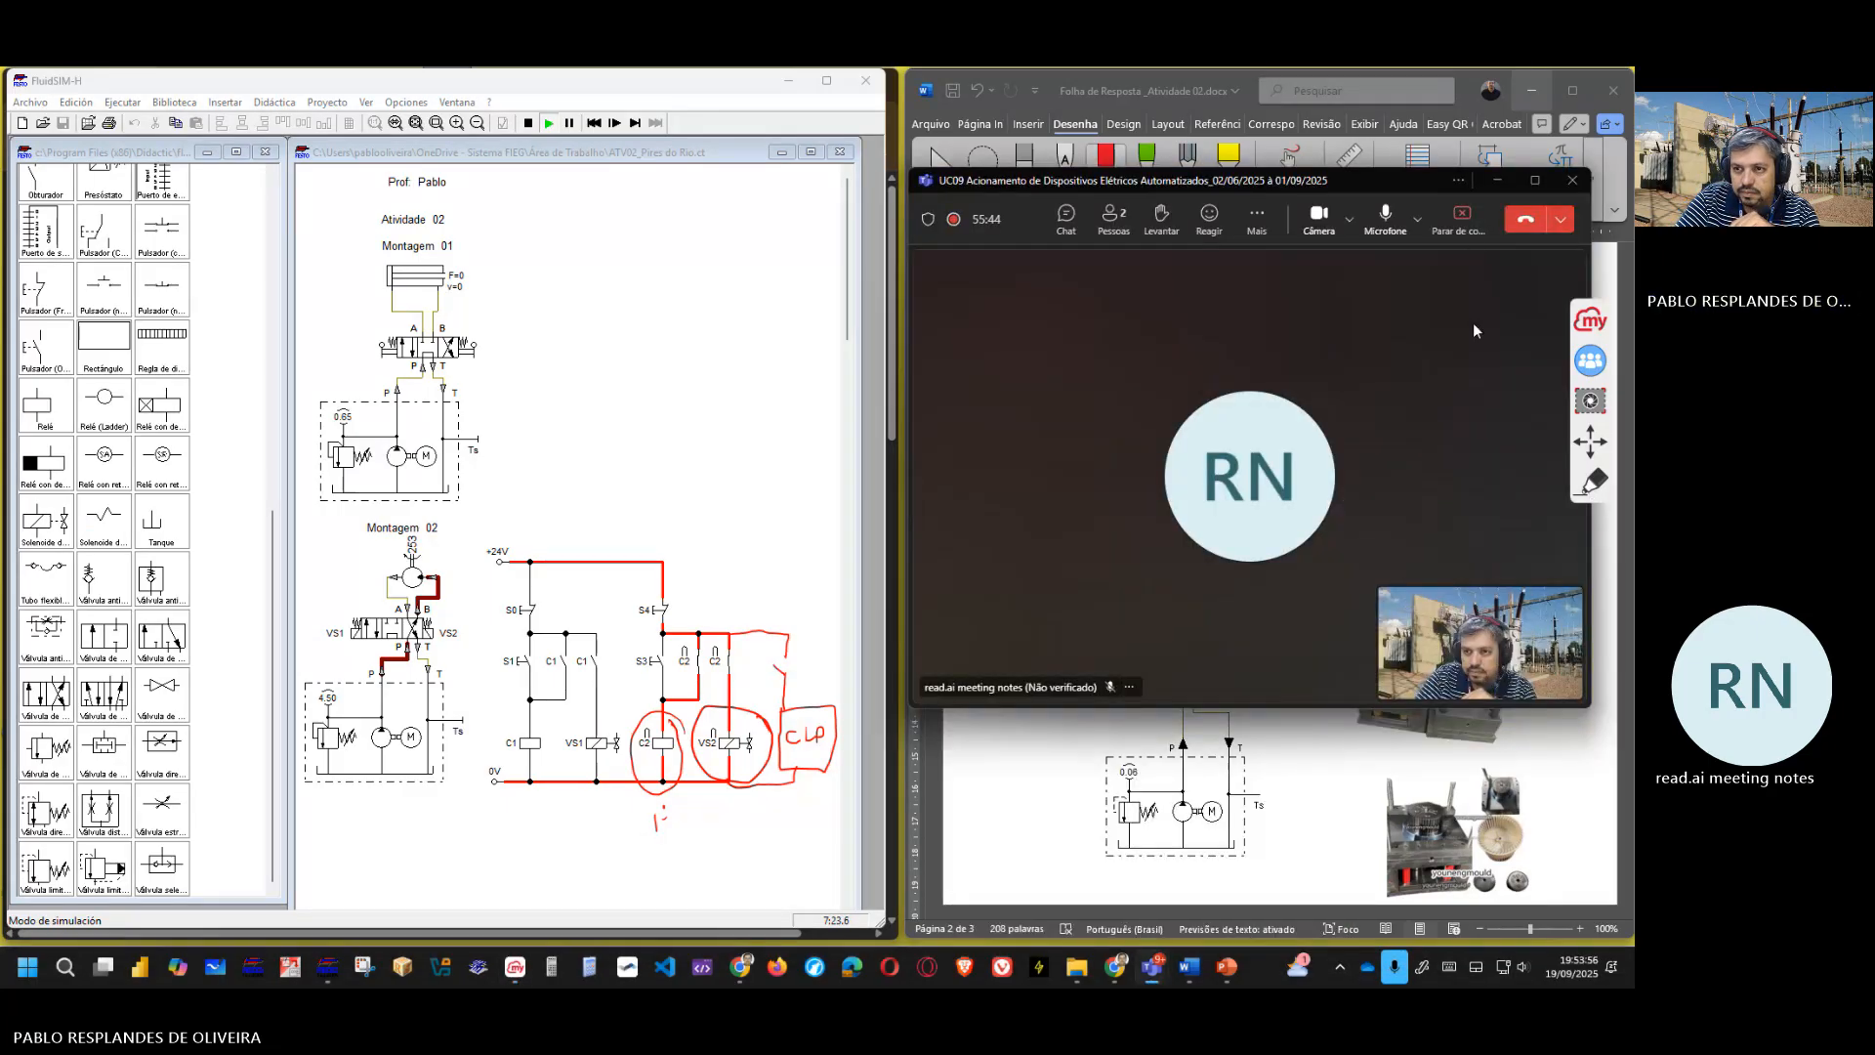
pyautogui.click(1463, 217)
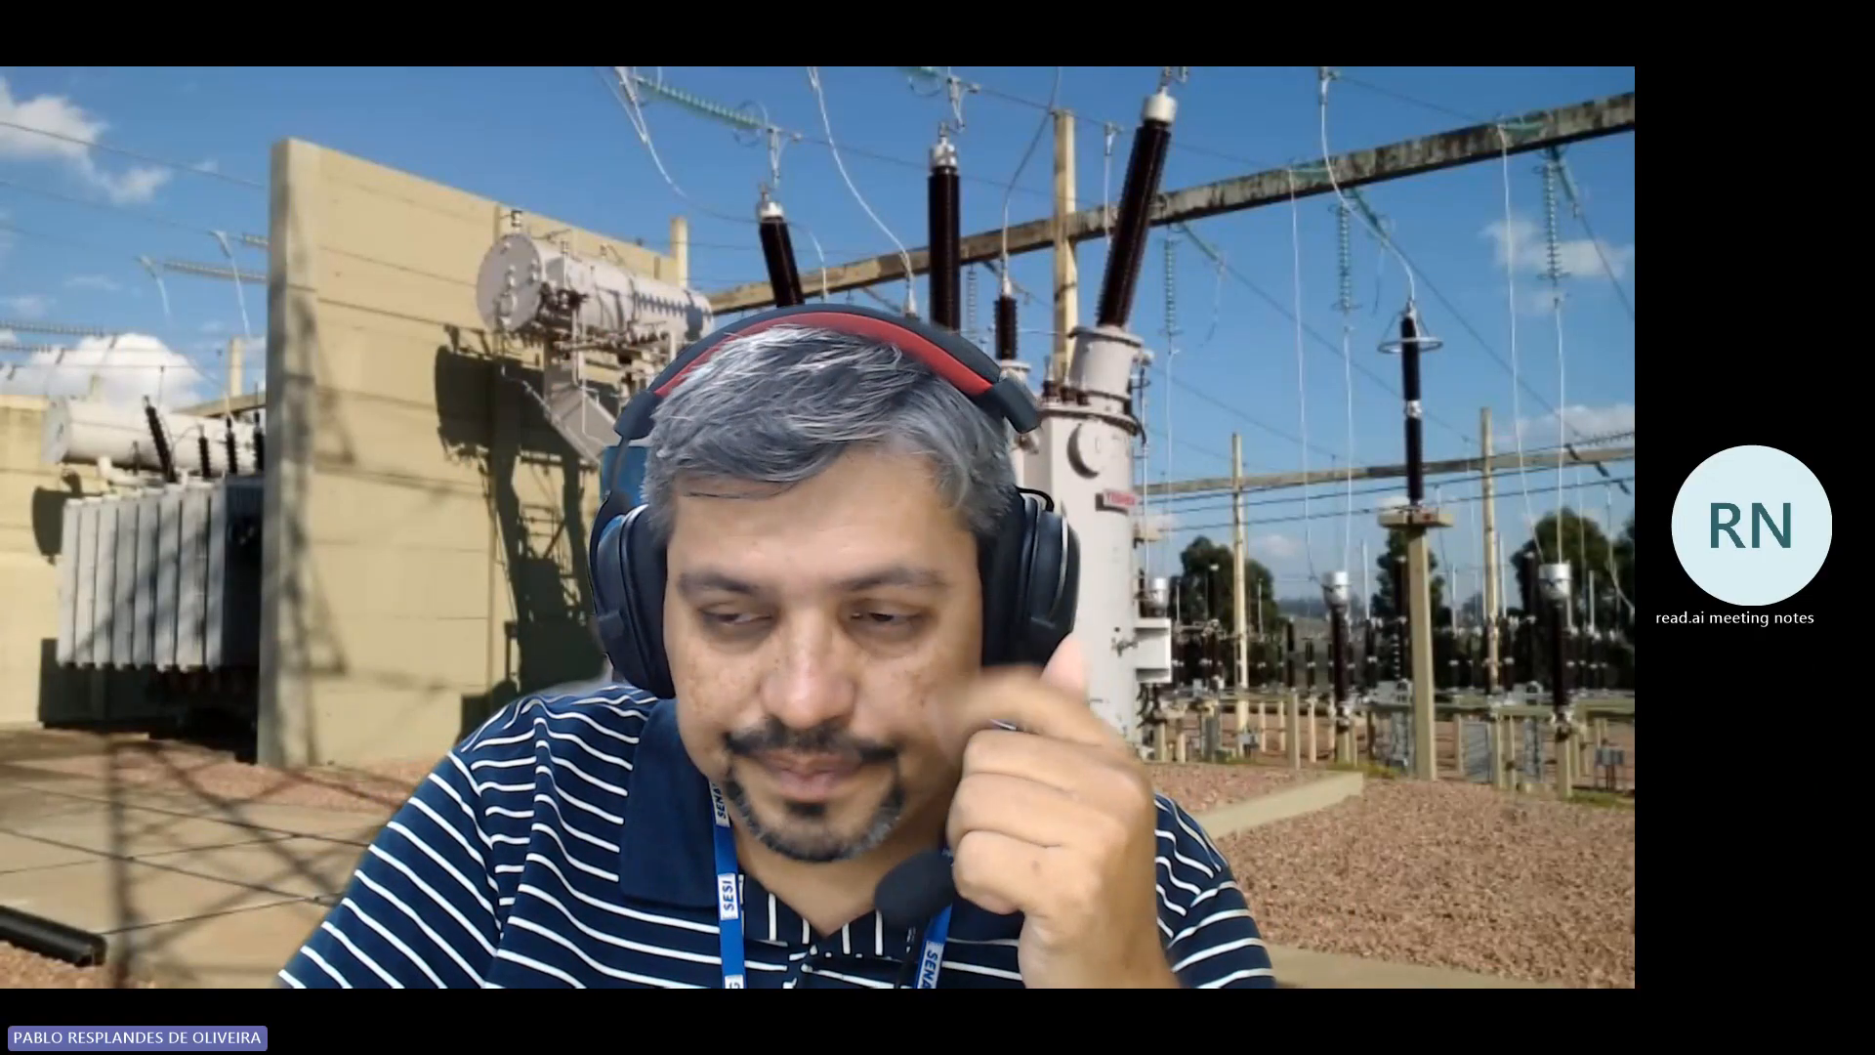